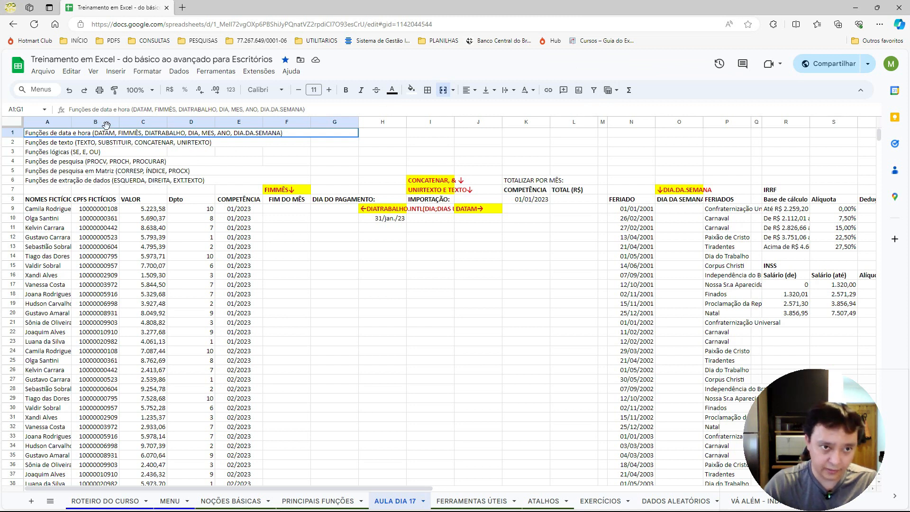
Examine the function categories listed above the data table and the empty FIM DO MÊS column on the AULA DIA 17 sheet.
{"action": "left_click", "coordinate": [55, 143]}
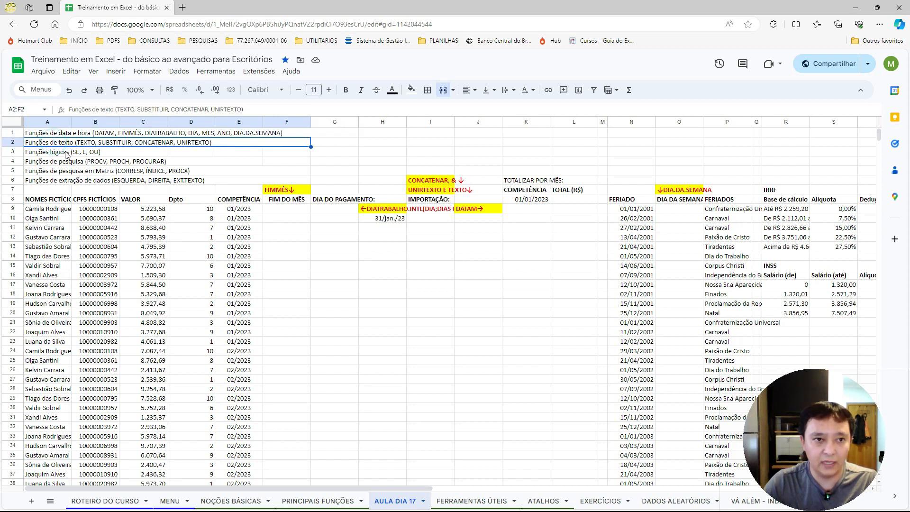
{"action": "left_click", "coordinate": [62, 152]}
{"action": "left_click", "coordinate": [116, 163]}
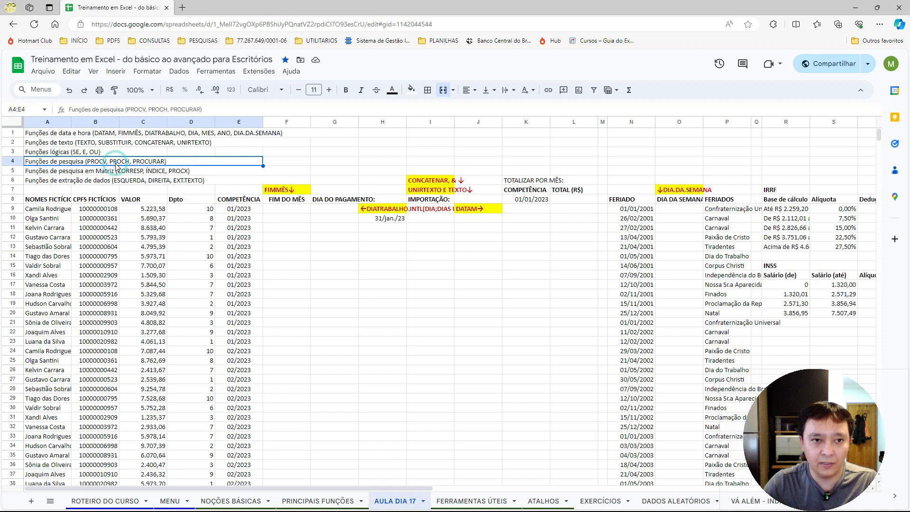
{"action": "left_click", "coordinate": [126, 172]}
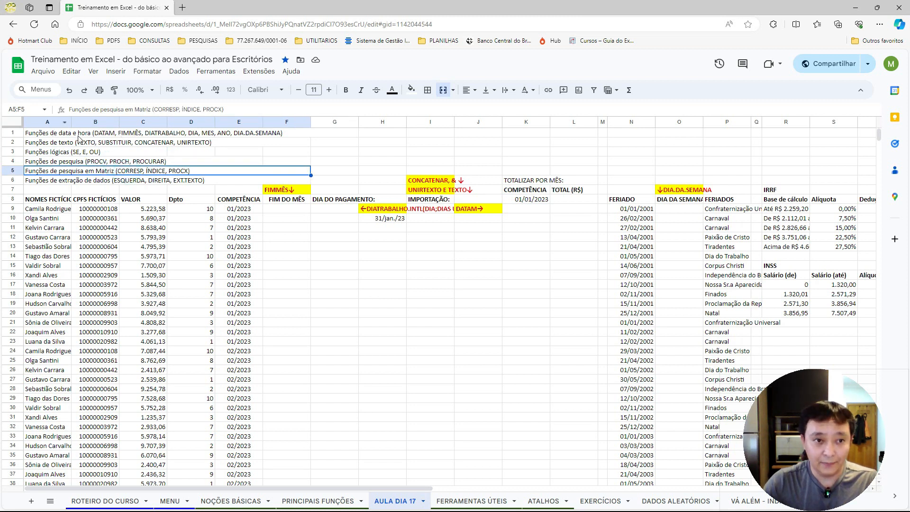
{"action": "left_click", "coordinate": [285, 207]}
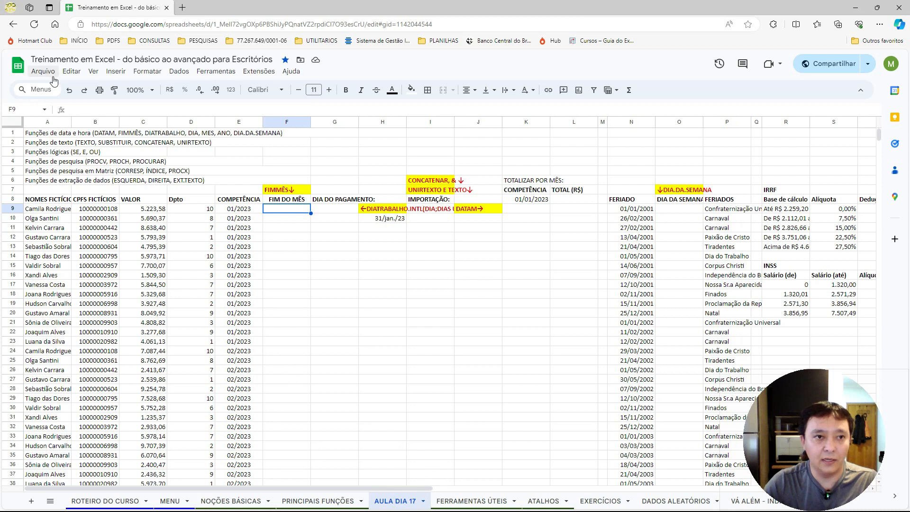
{"action": "left_click", "coordinate": [38, 72]}
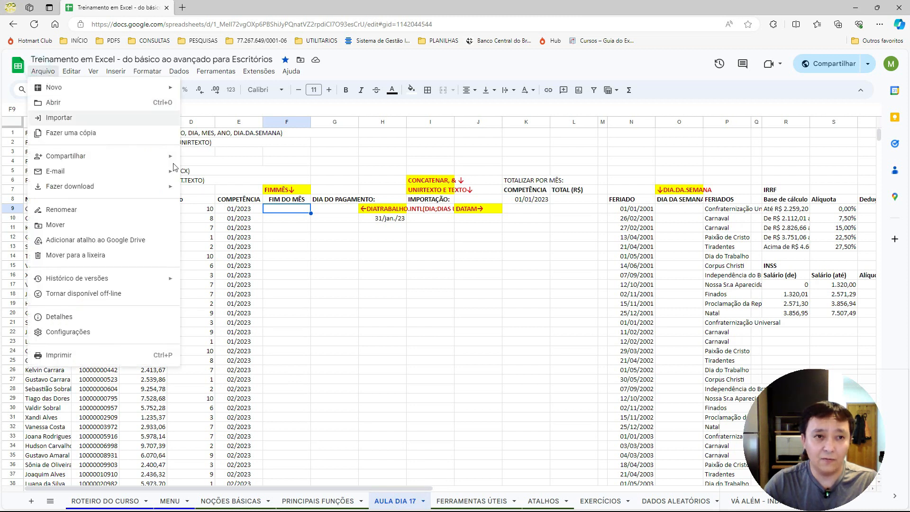
{"action": "left_click", "coordinate": [273, 286]}
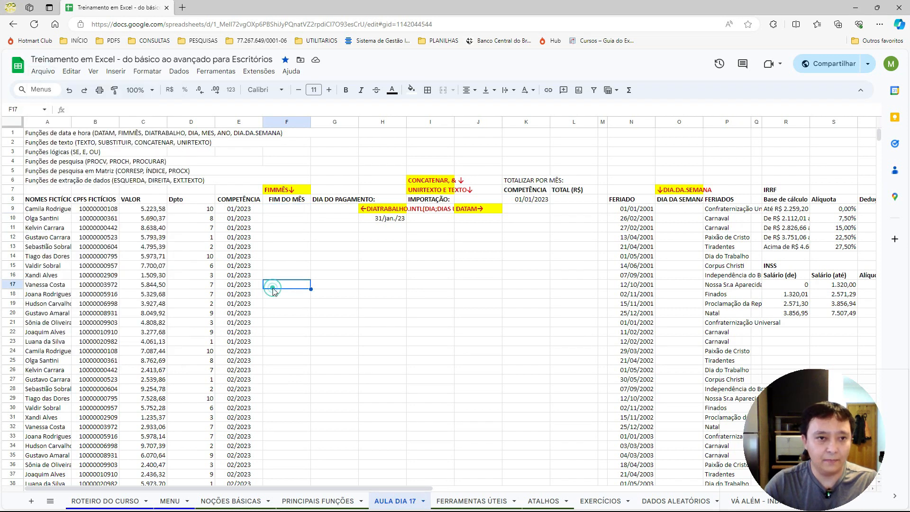
{"action": "left_click", "coordinate": [43, 74]}
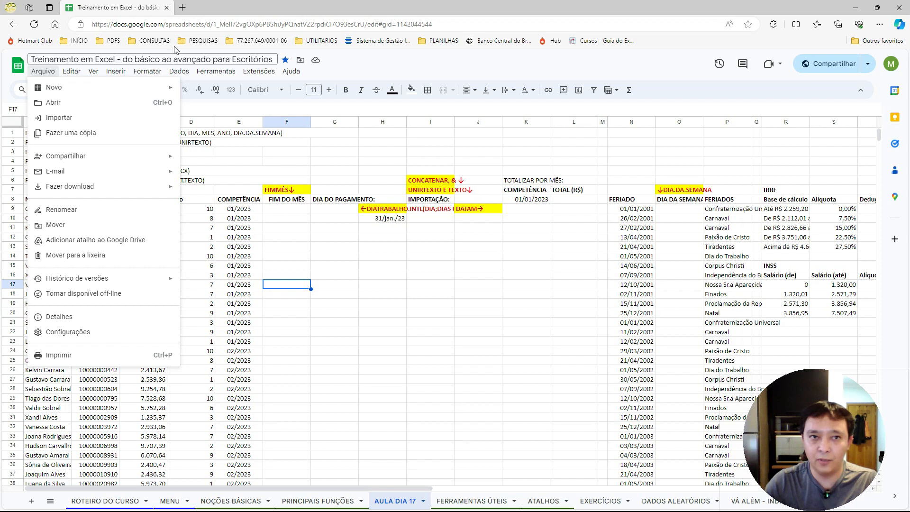
{"action": "left_click", "coordinate": [50, 75]}
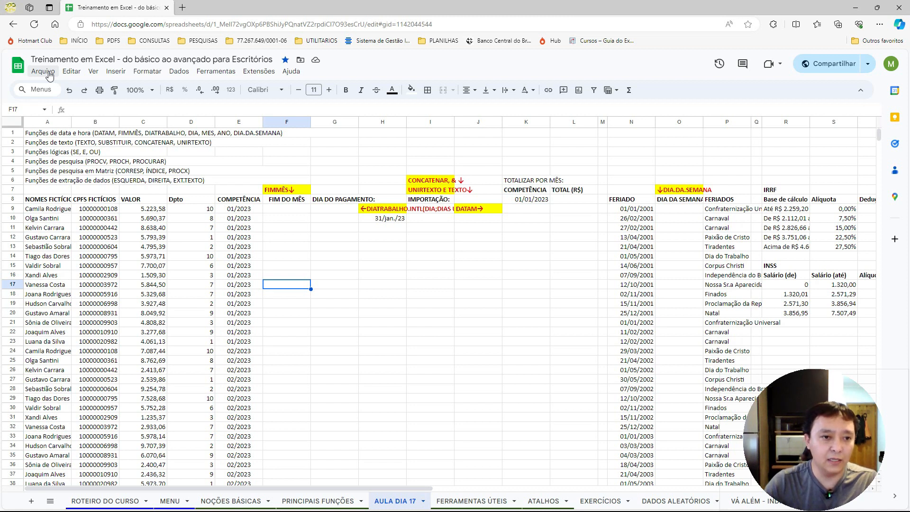
Download the training spreadsheet in OpenDocument (.ods) format and open the downloaded file in LibreOffice Calc.
{"action": "left_click", "coordinate": [43, 71]}
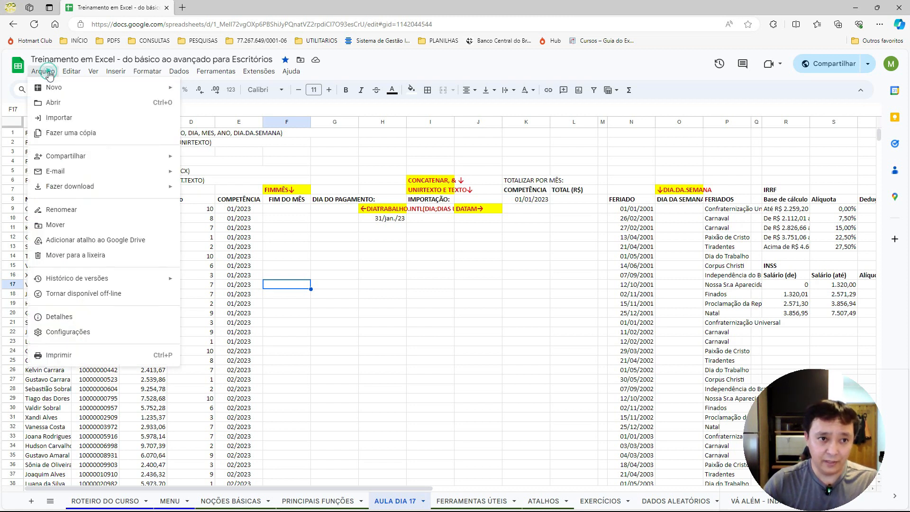
{"action": "mouse_move", "coordinate": [70, 188]}
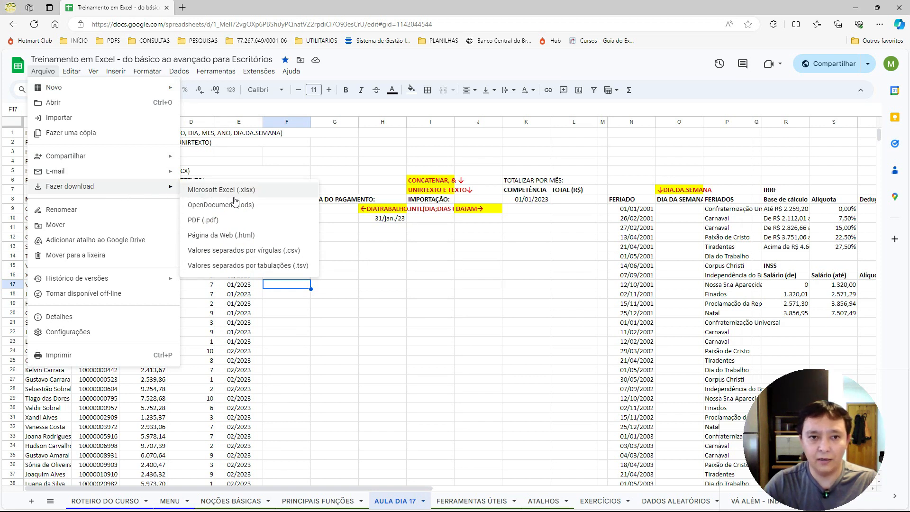
{"action": "mouse_move", "coordinate": [46, 88]}
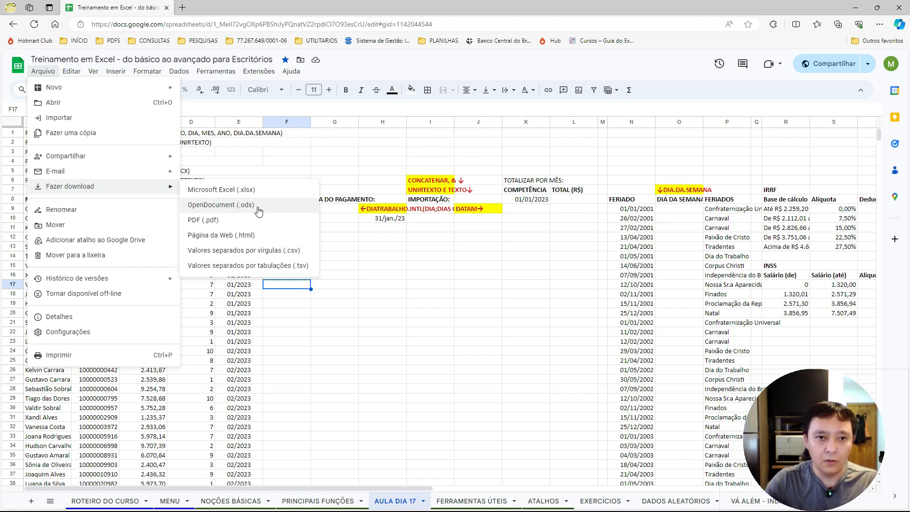
{"action": "left_click", "coordinate": [229, 209]}
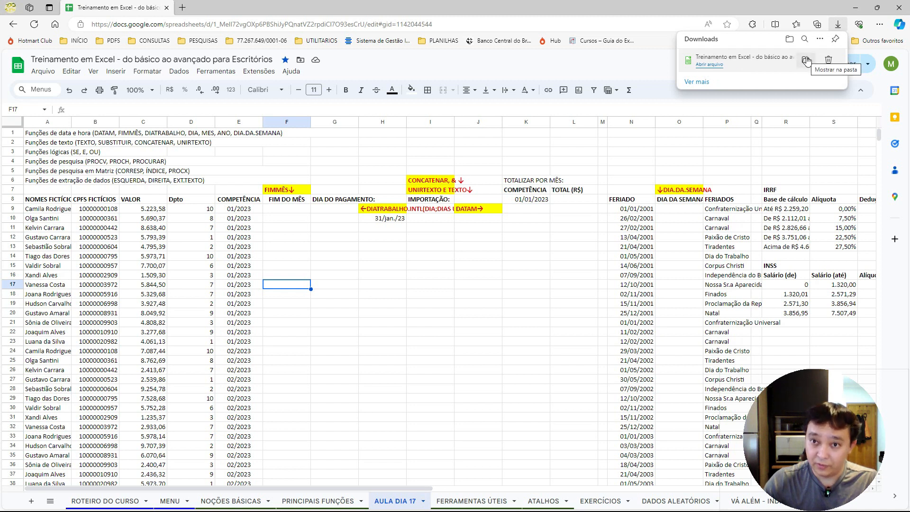
{"action": "left_click", "coordinate": [709, 66]}
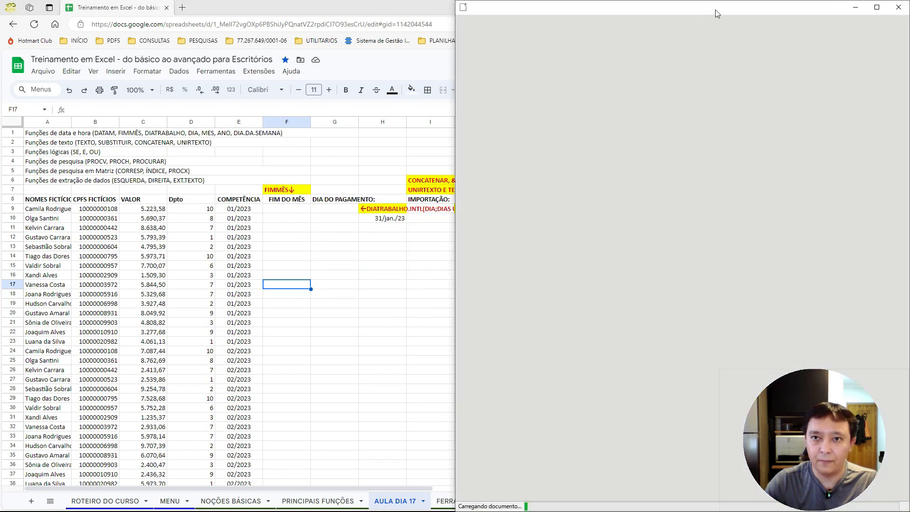
{"action": "left_click_drag", "start_coordinate": [538, 137], "coordinate": [0, 115]}
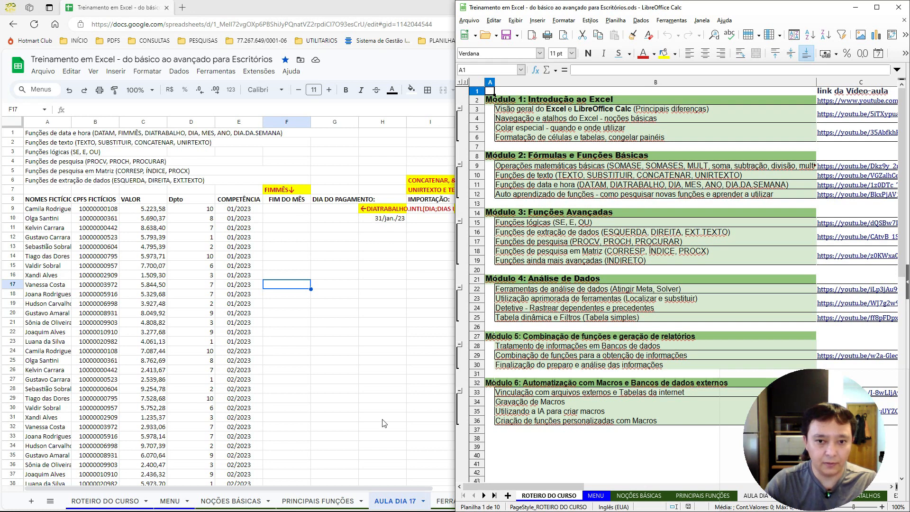
Switch to the Câmera window, shrink it to the upper-right quarter of the desktop and shift it slightly toward the outer edge.
{"action": "left_click", "coordinate": [316, 382]}
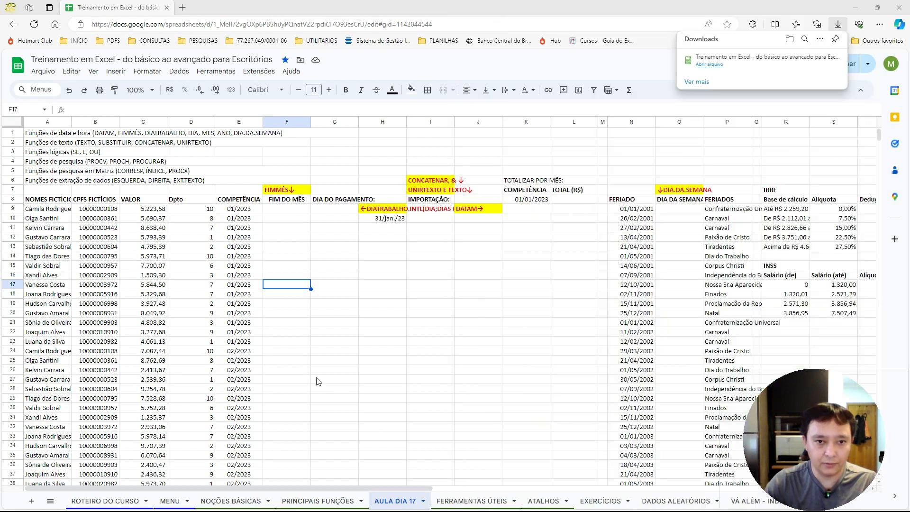
{"action": "key", "text": "alt+Tab"}
{"action": "left_click", "coordinate": [562, 189]}
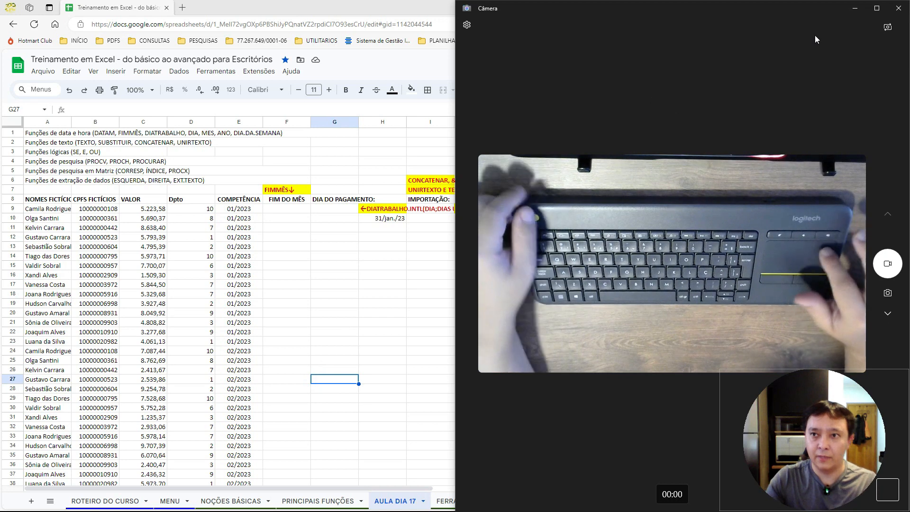
{"action": "key", "text": "super+Left"}
{"action": "key", "text": "super+Right"}
{"action": "key", "text": "super+Down"}
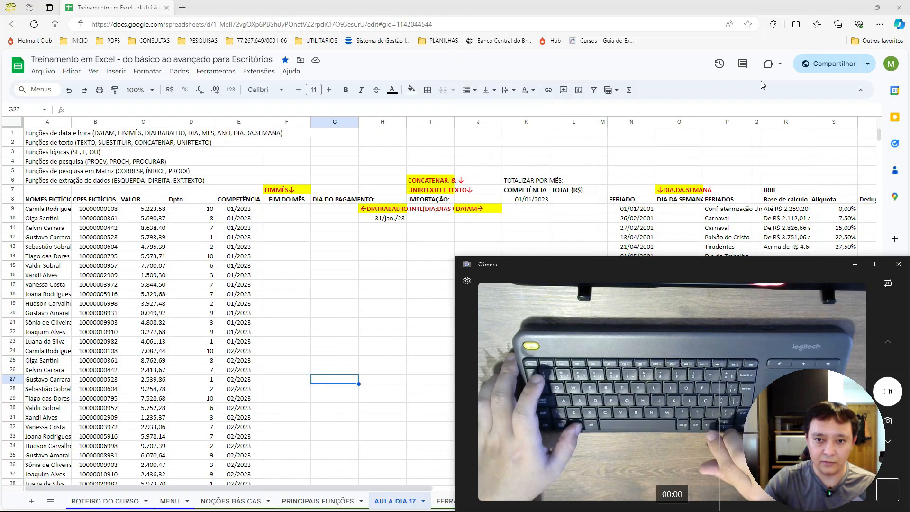
{"action": "key", "text": "super+Up"}
{"action": "key", "text": "super+Up"}
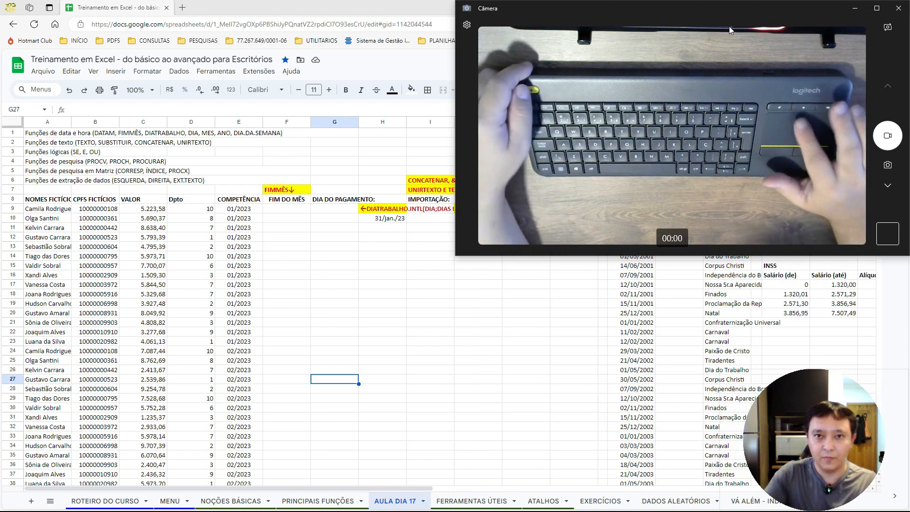
{"action": "left_click_drag", "start_coordinate": [632, 7], "coordinate": [690, 6]}
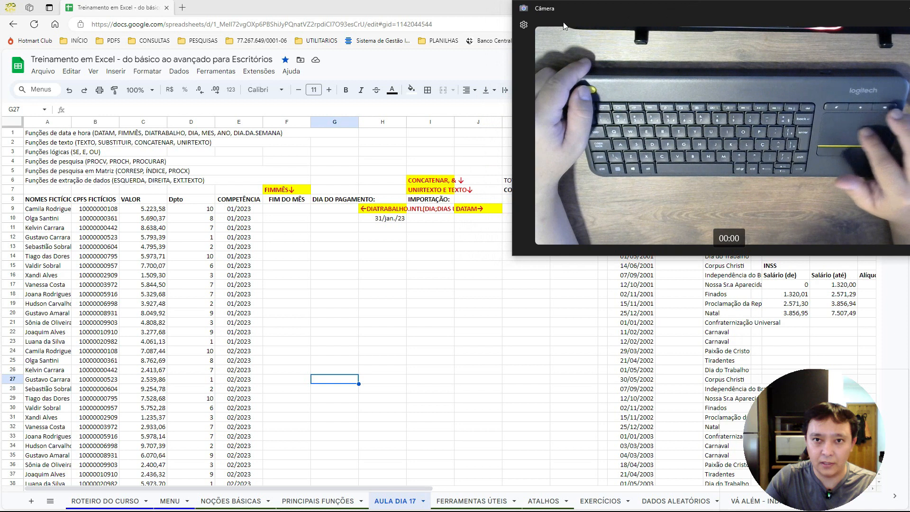
{"action": "mouse_move", "coordinate": [565, 6]}
{"action": "left_mouse_down"}
{"action": "mouse_move", "coordinate": [579, 6]}
{"action": "mouse_move", "coordinate": [559, 4]}
{"action": "left_mouse_up"}
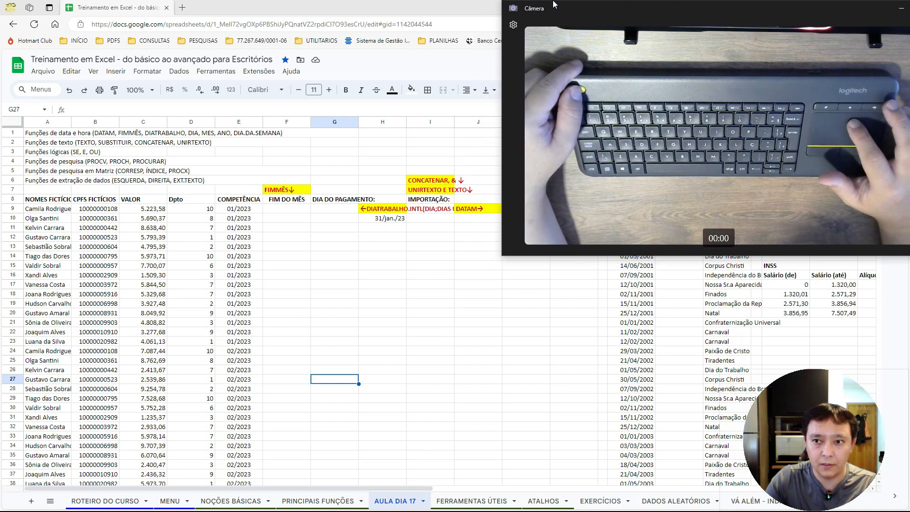
Switch to the LibreOffice Calc window, snap it to the left half of the desktop and widen it over part of the camera window.
{"action": "left_click", "coordinate": [333, 259]}
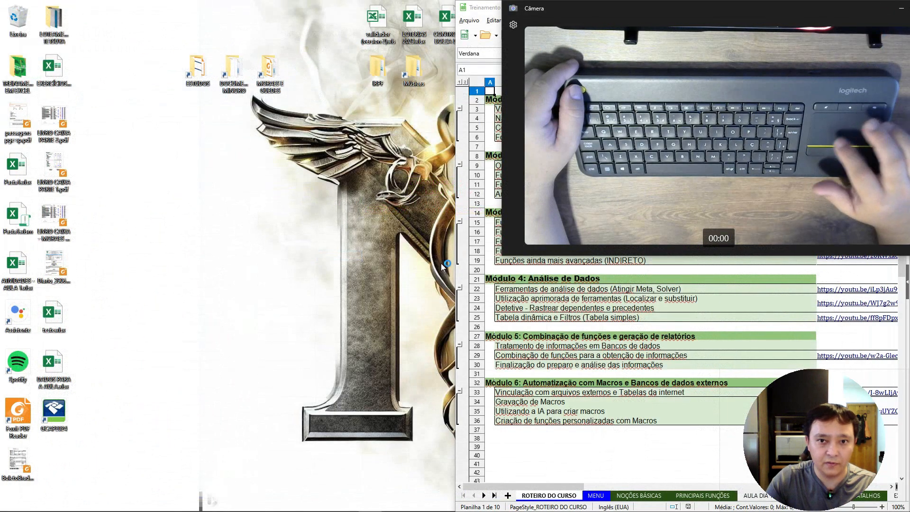
{"action": "left_click", "coordinate": [614, 337]}
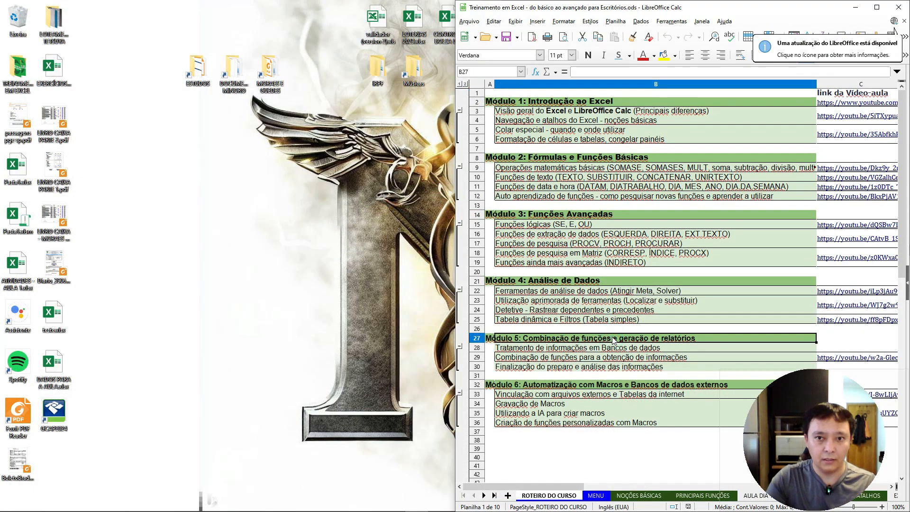
{"action": "key", "text": "super+Left"}
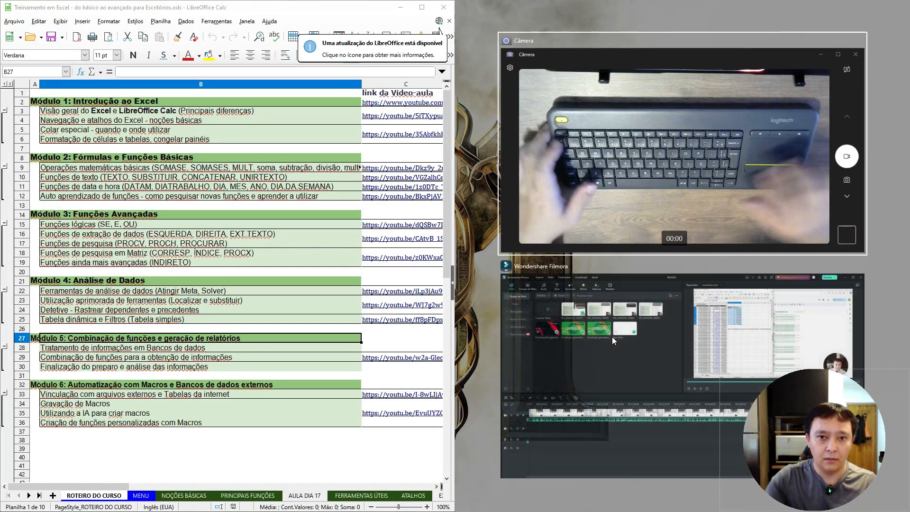
{"action": "key", "text": "Escape"}
{"action": "left_click_drag", "start_coordinate": [453, 290], "coordinate": [541, 280]}
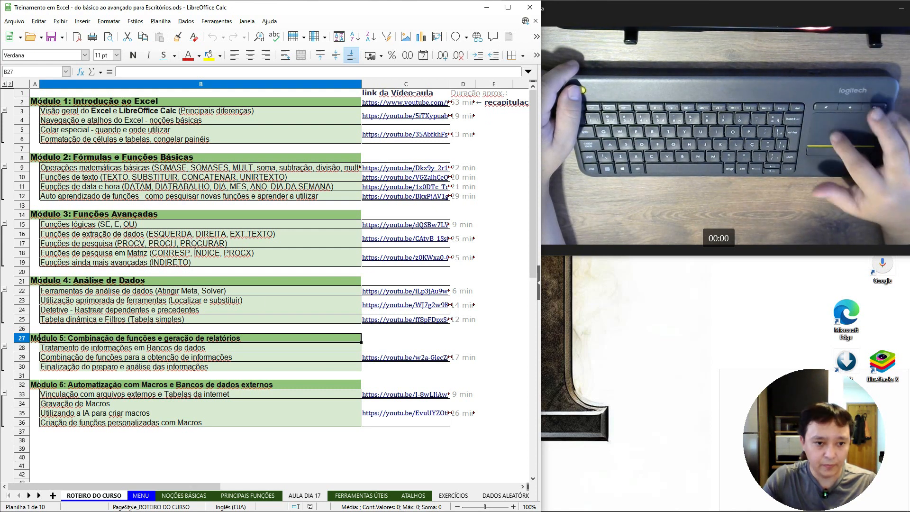
Look through the MENU, NOÇÕES BÁSICAS and PRINCIPAIS FUNÇÕES sheets and return to ROTEIRO DO CURSO.
{"action": "left_click", "coordinate": [141, 495]}
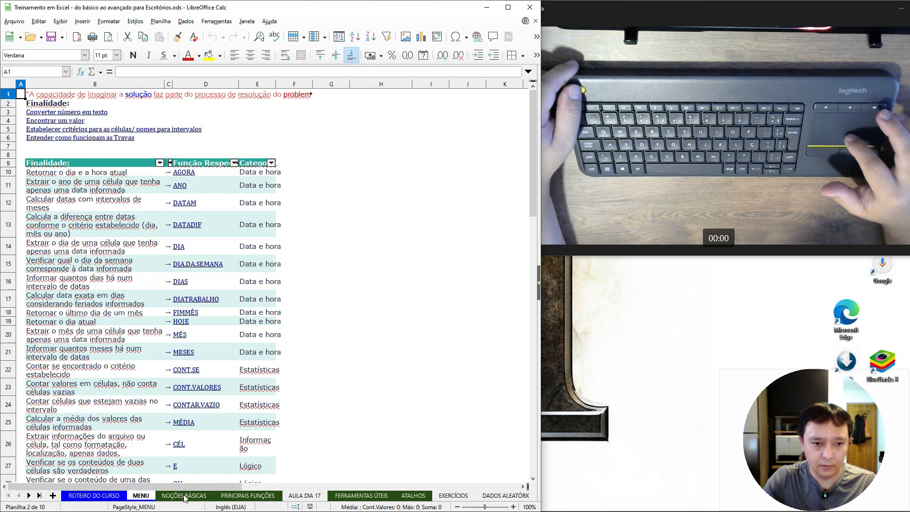
{"action": "left_click", "coordinate": [182, 495]}
{"action": "left_click", "coordinate": [240, 496]}
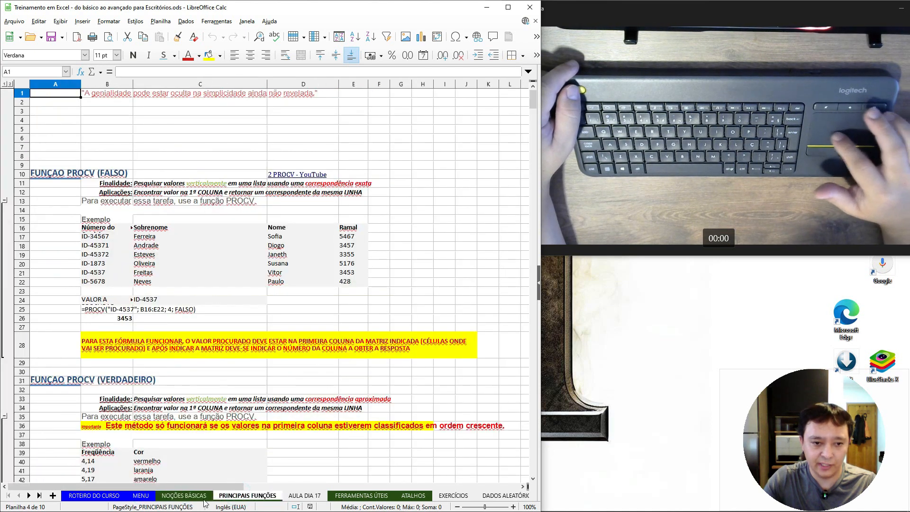
{"action": "left_click", "coordinate": [185, 496]}
{"action": "left_click", "coordinate": [95, 495]}
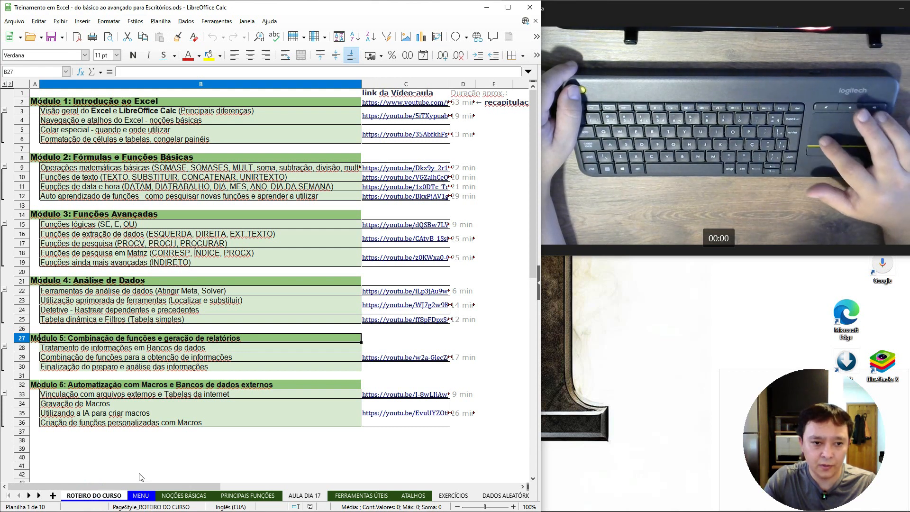
Follow the DATADIF link on the MENU sheet to view that function's explanation and examples.
{"action": "left_click", "coordinate": [146, 496]}
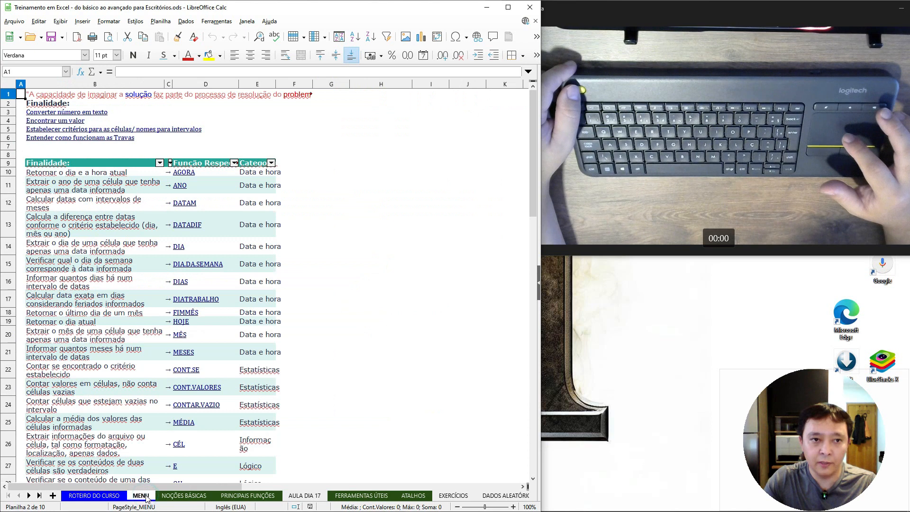
{"action": "left_click", "coordinate": [186, 225]}
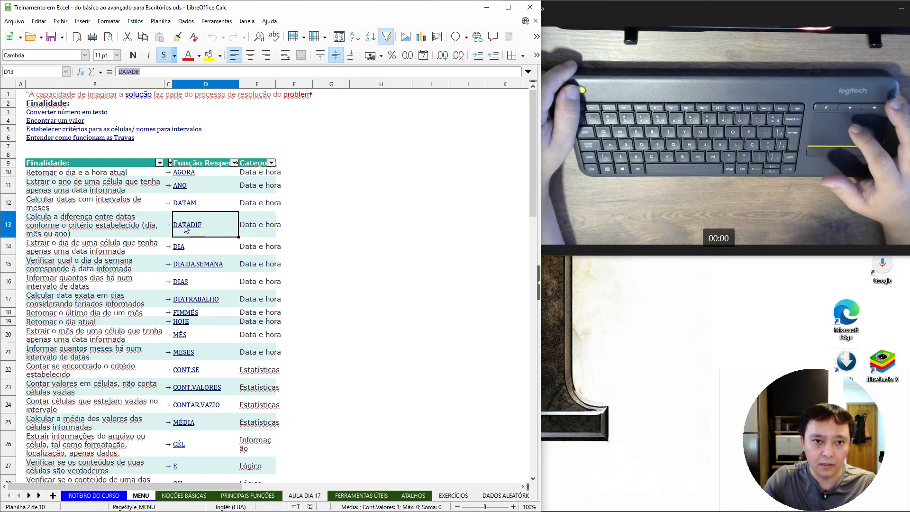
{"action": "double_click", "coordinate": [184, 225]}
{"action": "key", "text": "Escape"}
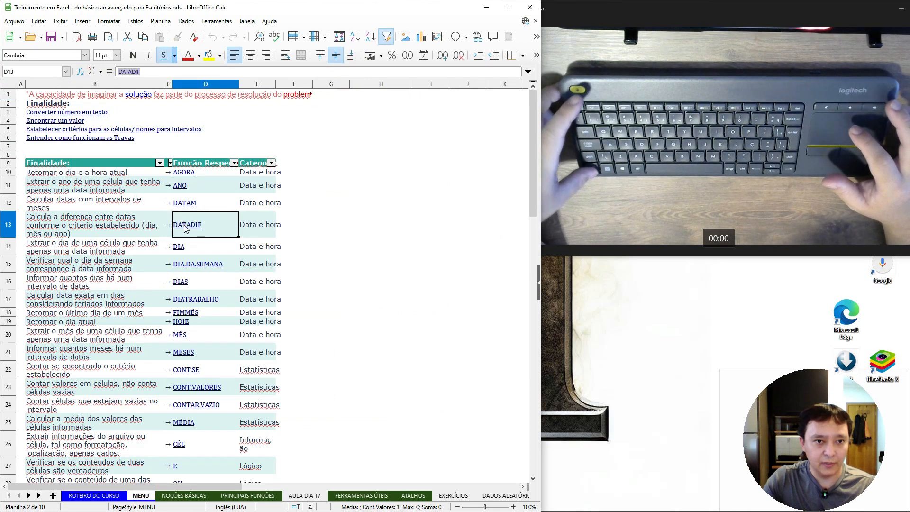
{"action": "left_click", "coordinate": [185, 225], "text": "ctrl"}
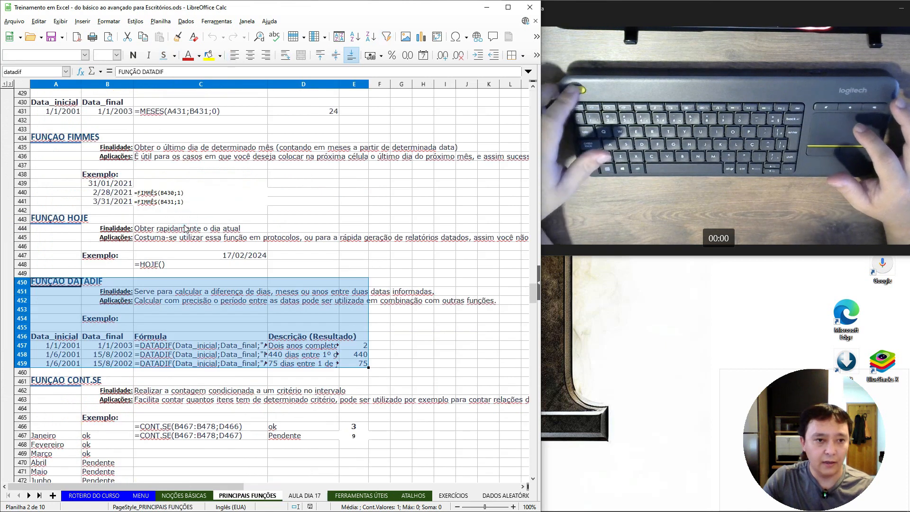
{"action": "left_click", "coordinate": [185, 228]}
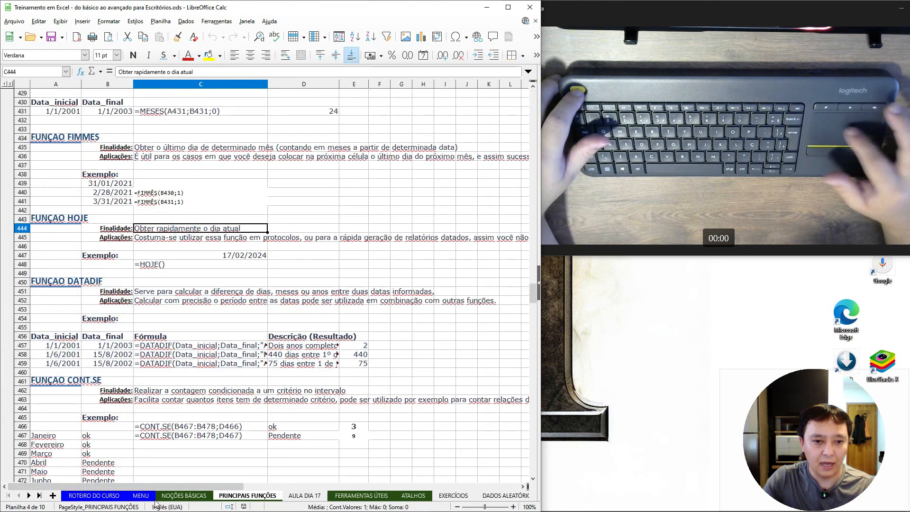
Return to the MENU sheet and follow the DIA.DA.SEMANA link to read that function's purpose.
{"action": "left_click", "coordinate": [141, 495]}
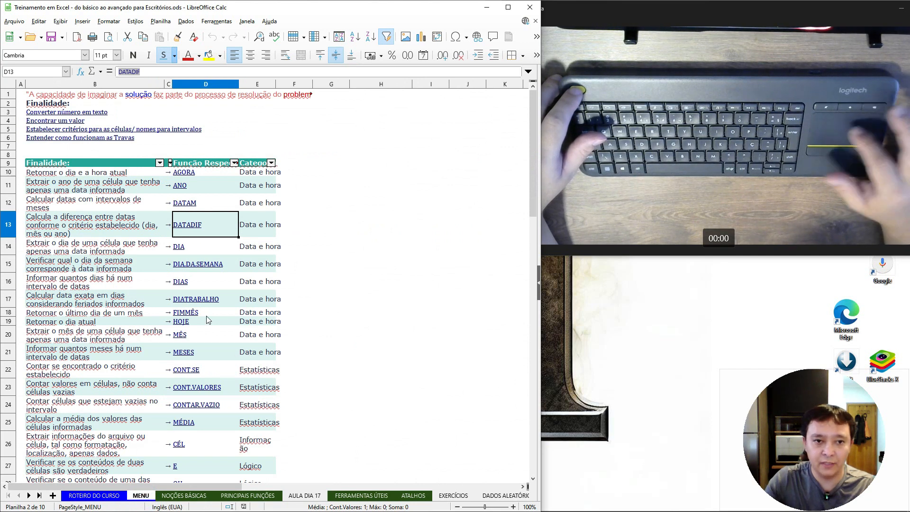
{"action": "left_click", "coordinate": [193, 268], "text": "ctrl"}
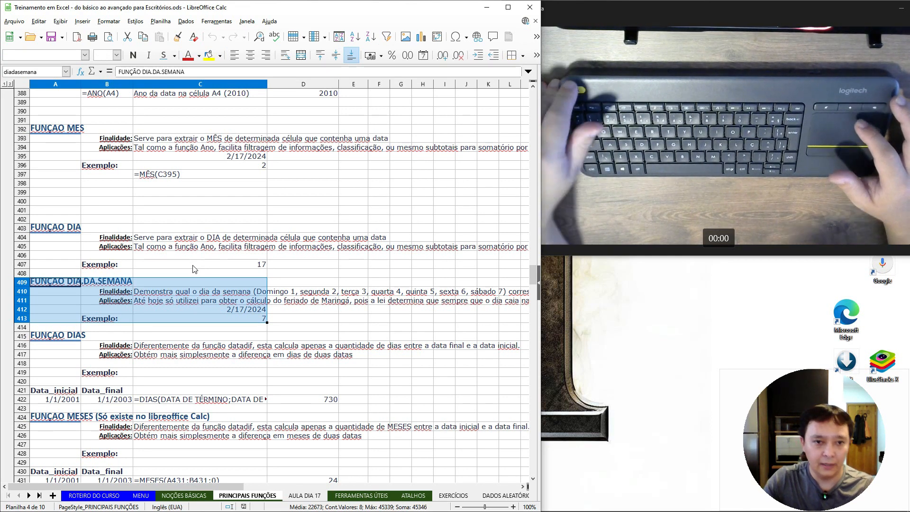
{"action": "left_click", "coordinate": [217, 288]}
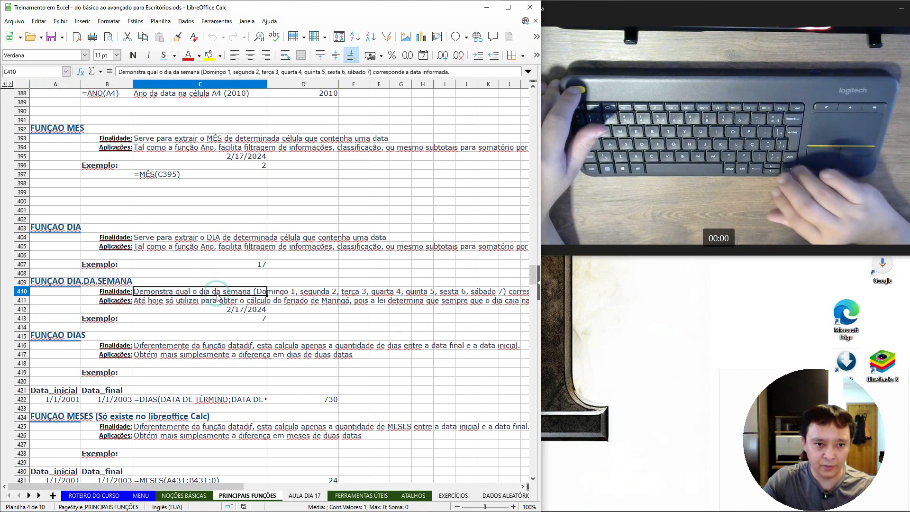
Inspect the DIA.DA.SEMANA example formula in C413 and its referenced date cell, leaving the formula as it is.
{"action": "key", "text": "Down"}
{"action": "key", "text": "Down"}
{"action": "key", "text": "Down"}
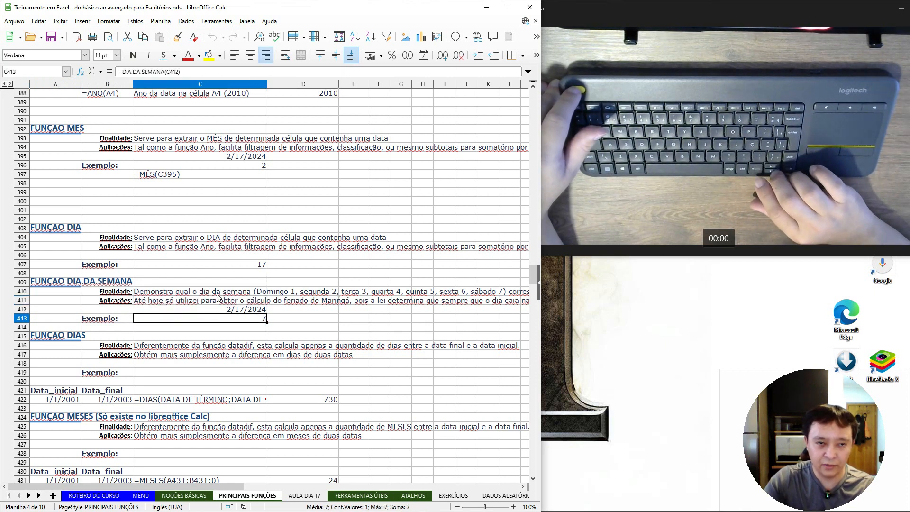
{"action": "key", "text": "F2"}
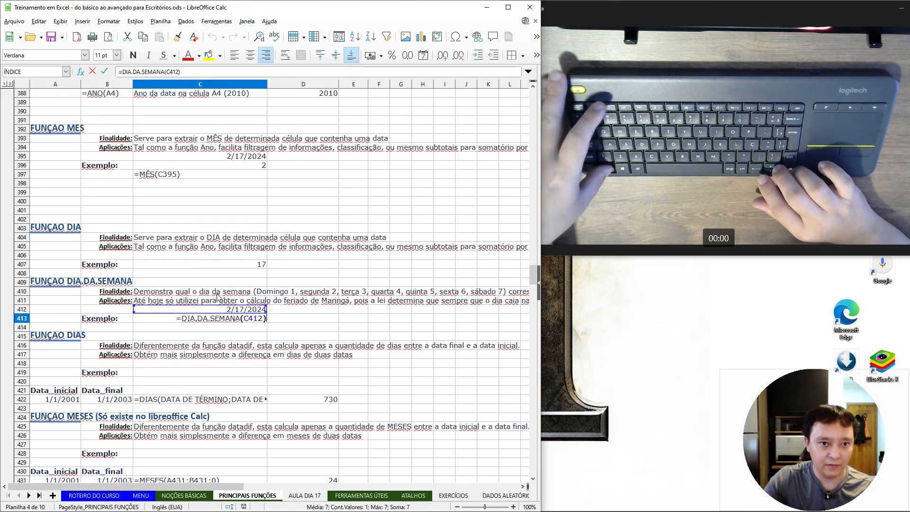
{"action": "left_click", "coordinate": [217, 294]}
{"action": "key", "text": "BackSpace"}
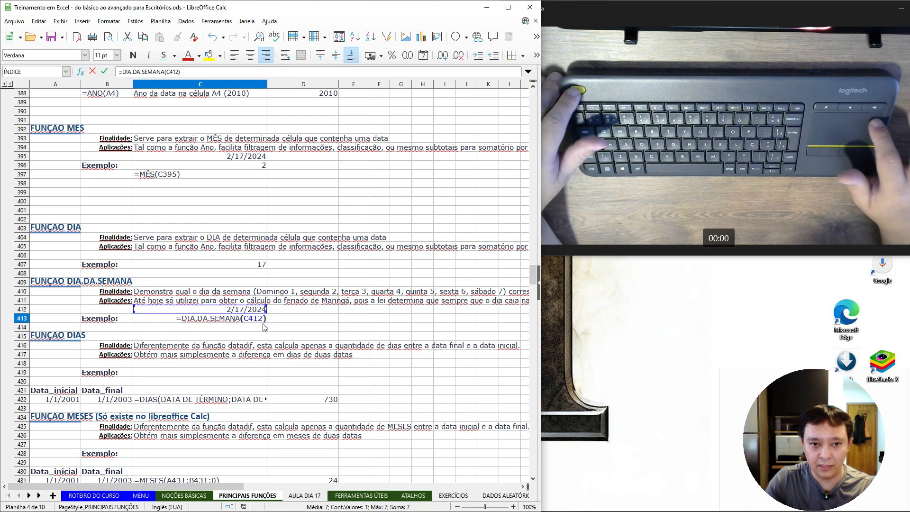
{"action": "key", "text": "Return"}
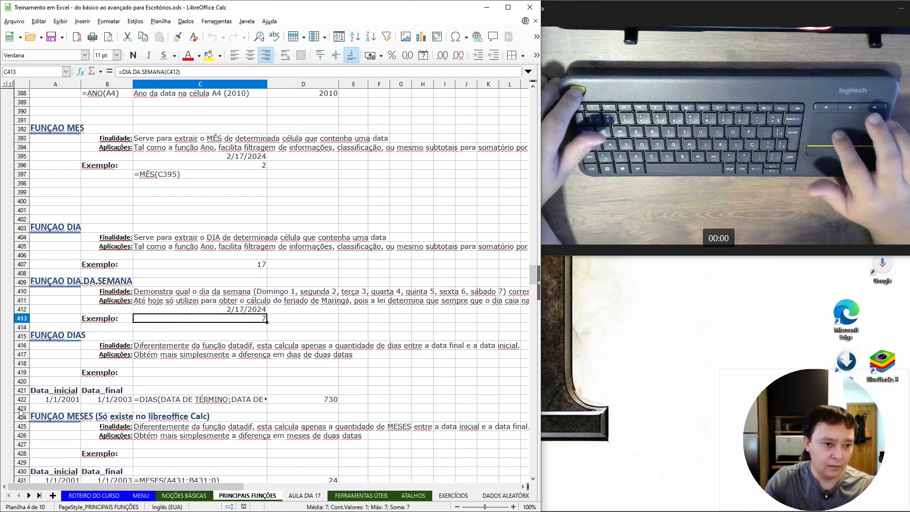
Follow the EXT.TEXTO link on the MENU sheet, return to MENU and look through its function list.
{"action": "left_click", "coordinate": [141, 495]}
{"action": "scroll", "coordinate": [225, 302], "scroll_direction": "down", "scroll_amount": 11}
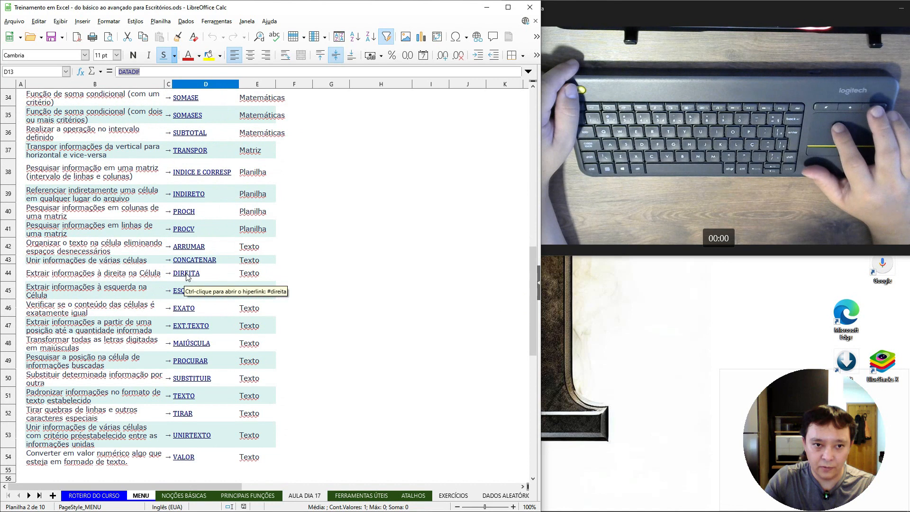
{"action": "left_click", "coordinate": [190, 326], "text": "ctrl"}
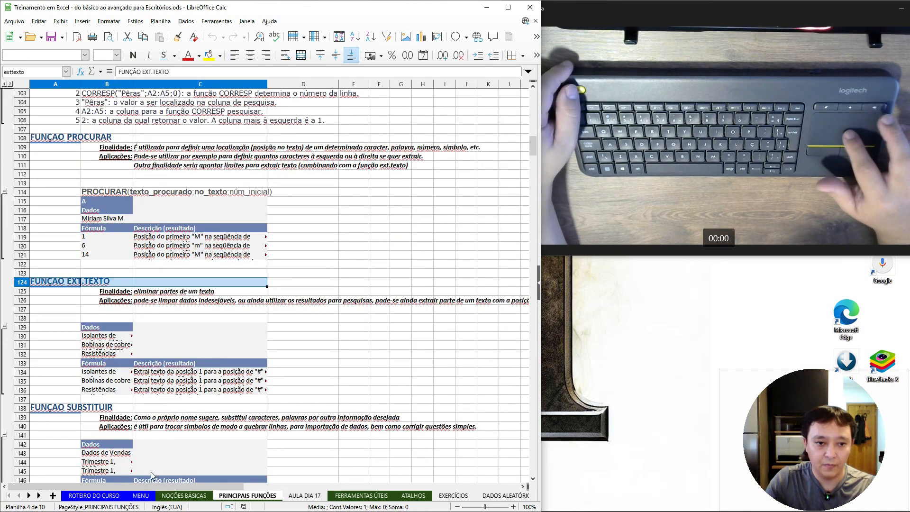
{"action": "left_click", "coordinate": [145, 495]}
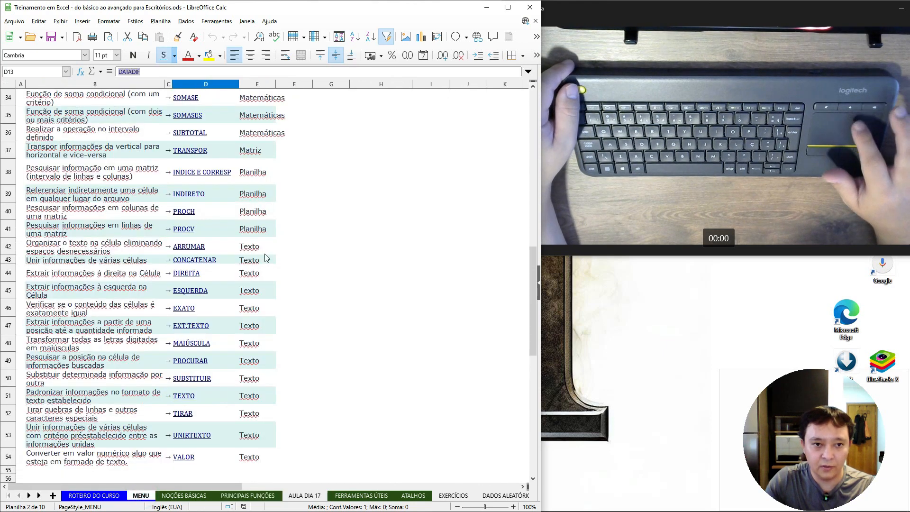
{"action": "scroll", "coordinate": [261, 246], "scroll_direction": "up", "scroll_amount": 11}
{"action": "scroll", "coordinate": [259, 234], "scroll_direction": "down", "scroll_amount": 11}
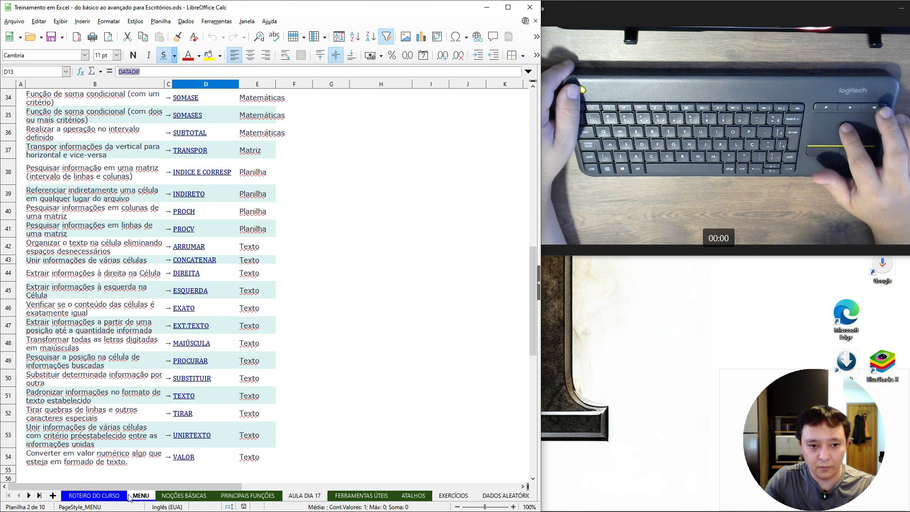
Review the NOÇÕES BÁSICAS sheet: the $ lock examples, the warning about cutting cells and the shortcut notes.
{"action": "left_click", "coordinate": [164, 497]}
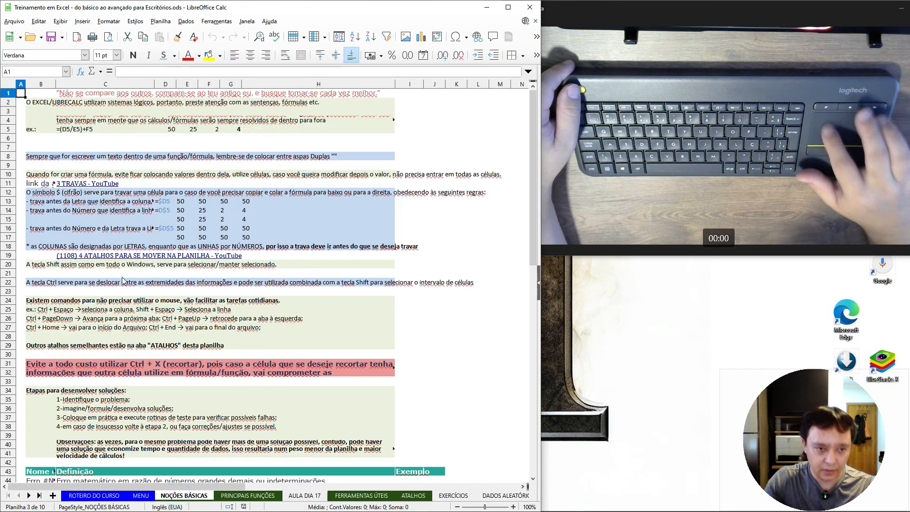
{"action": "scroll", "coordinate": [260, 229], "scroll_direction": "down", "scroll_amount": 7}
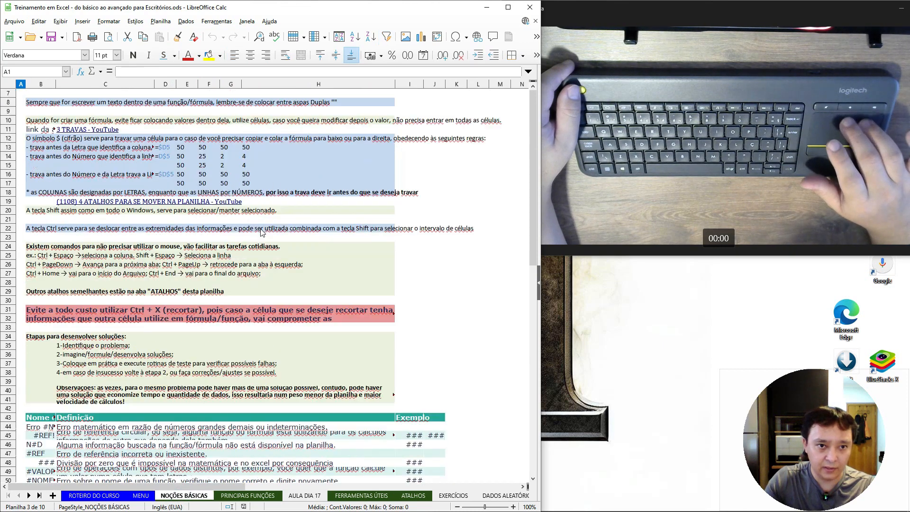
{"action": "scroll", "coordinate": [260, 228], "scroll_direction": "up", "scroll_amount": 7}
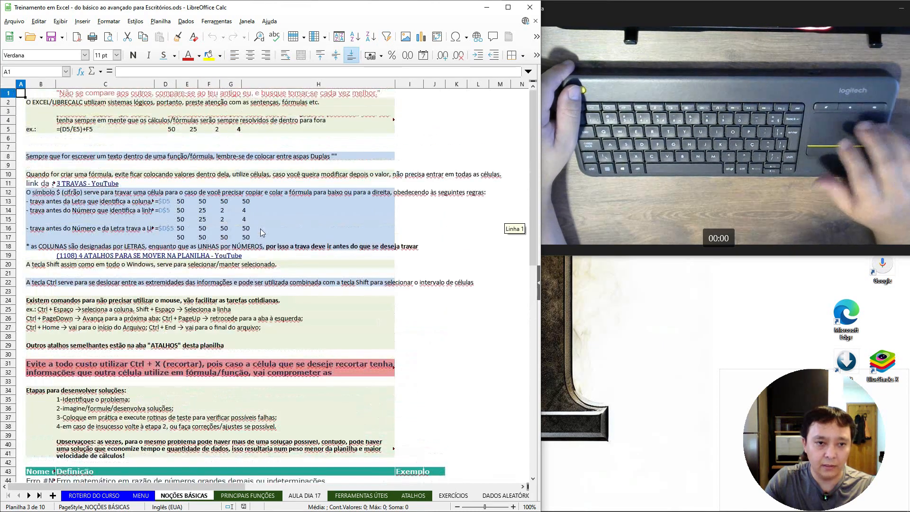
{"action": "left_click", "coordinate": [163, 200]}
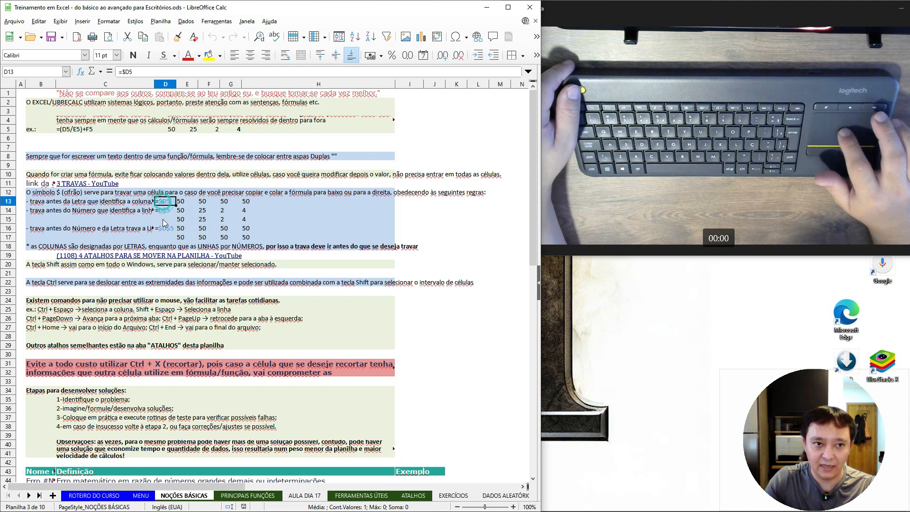
{"action": "left_click", "coordinate": [164, 219]}
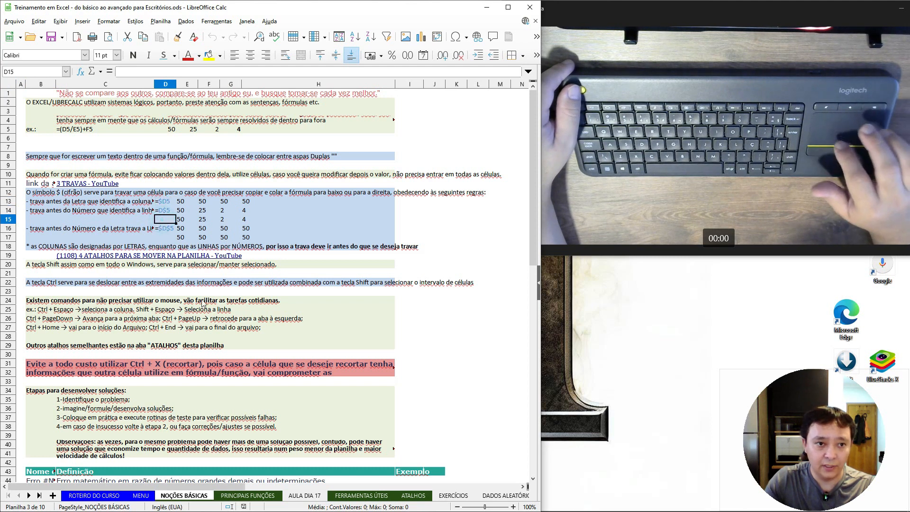
{"action": "left_click", "coordinate": [75, 379]}
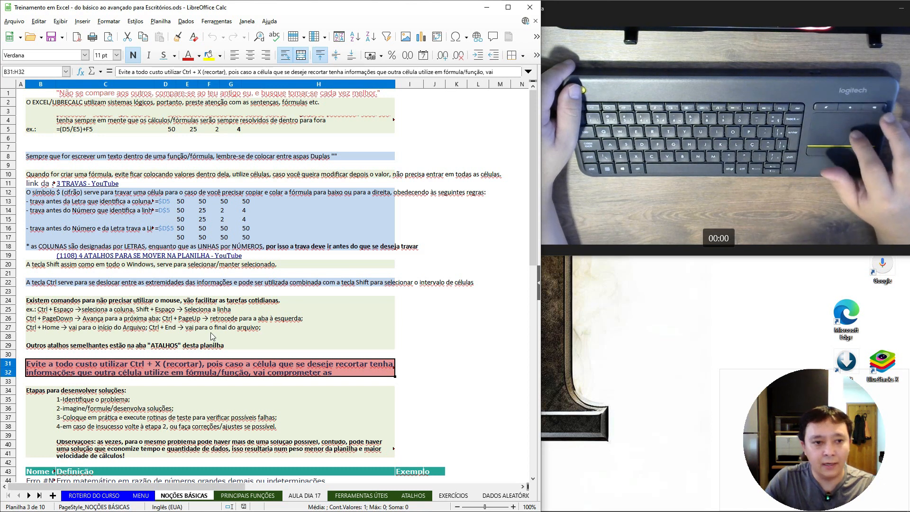
{"action": "left_click", "coordinate": [64, 312]}
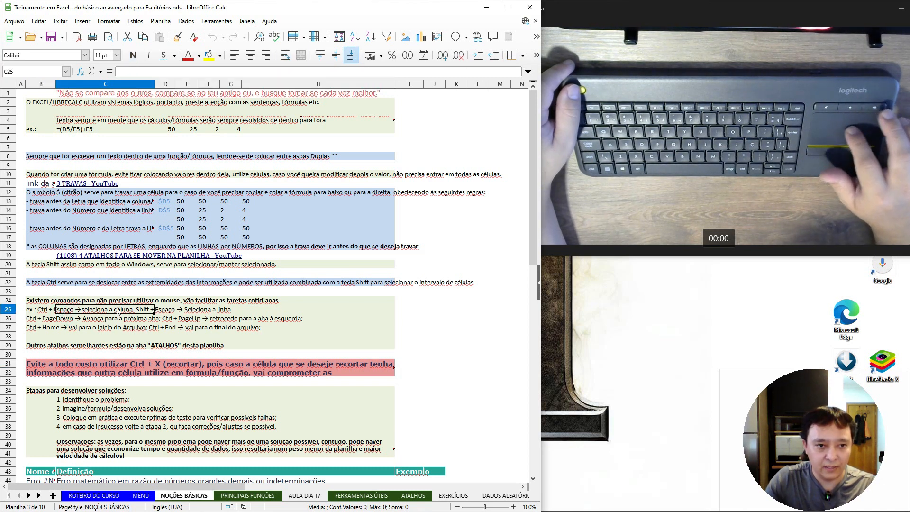
Demonstrate the selection shortcuts around cell C28 by selecting row 28, column D and the entire sheet.
{"action": "left_click", "coordinate": [96, 338]}
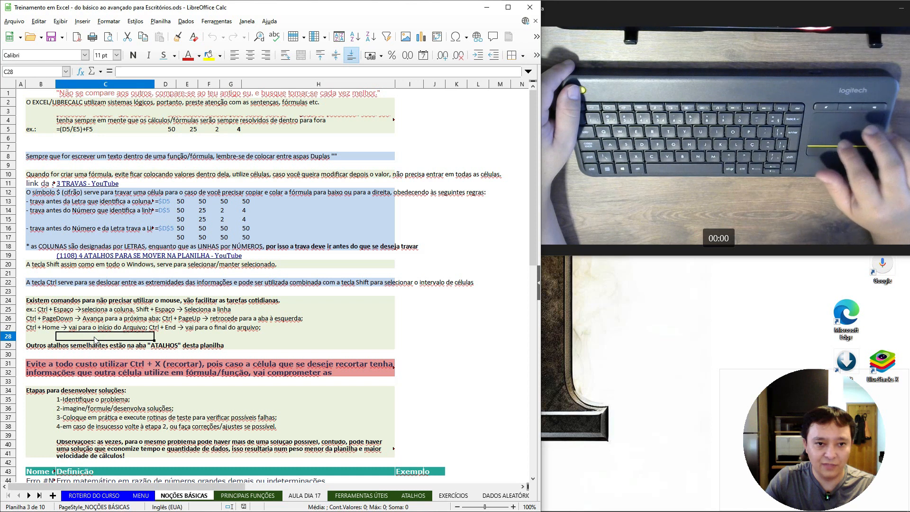
{"action": "key", "text": "shift+space"}
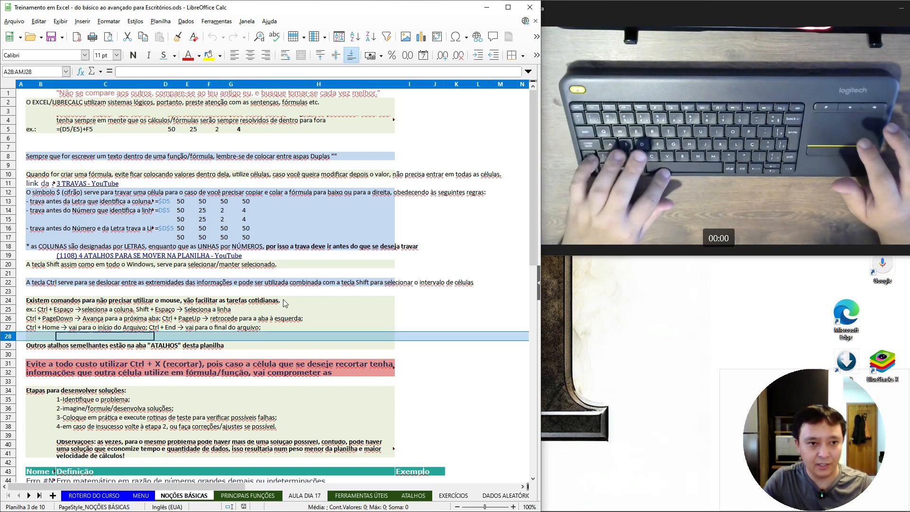
{"action": "key", "text": "ctrl+space"}
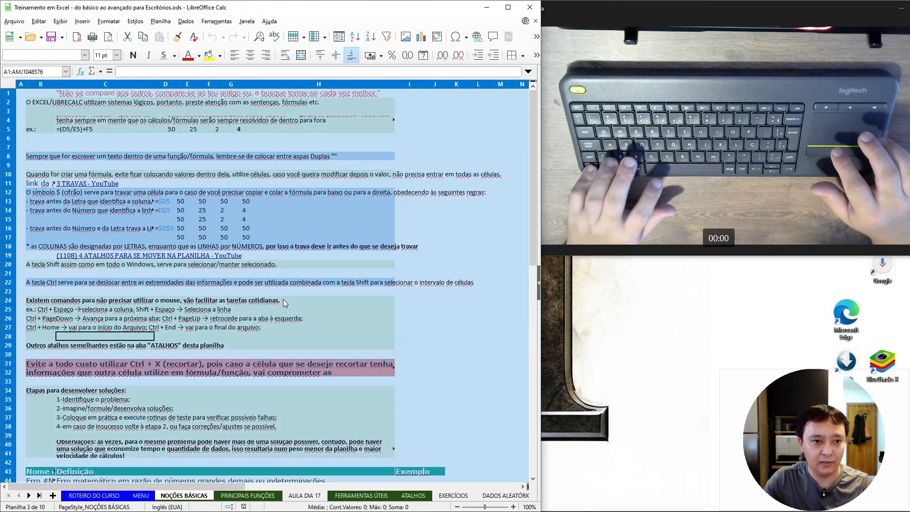
{"action": "key", "text": "Right"}
{"action": "key", "text": "ctrl+space"}
{"action": "key", "text": "Left"}
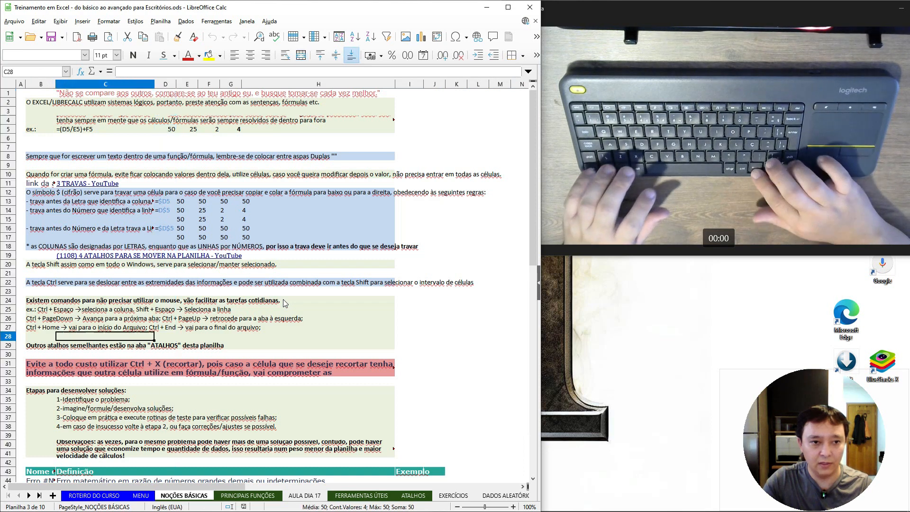
{"action": "key", "text": "ctrl+shift+space"}
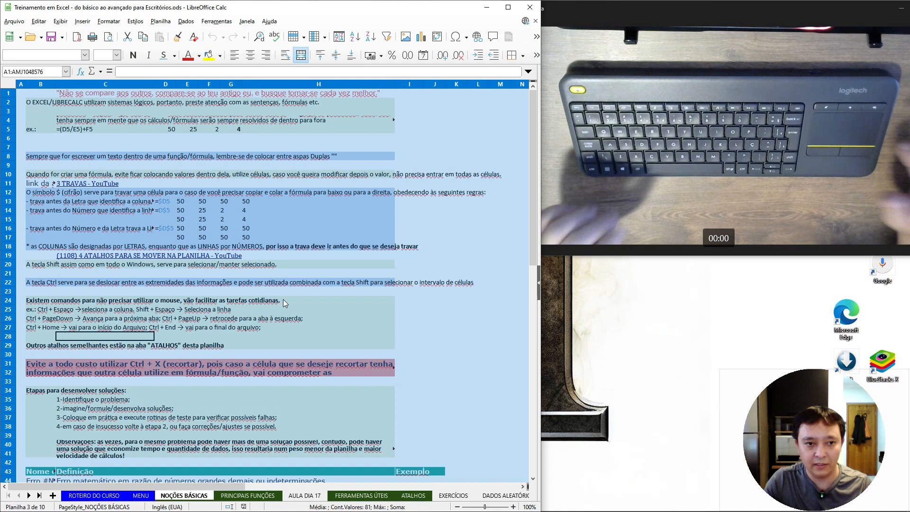
Examine the solution development steps and the table of error definitions, including the N#D entry.
{"action": "left_click", "coordinate": [139, 388]}
{"action": "scroll", "coordinate": [140, 389], "scroll_direction": "down", "scroll_amount": 4}
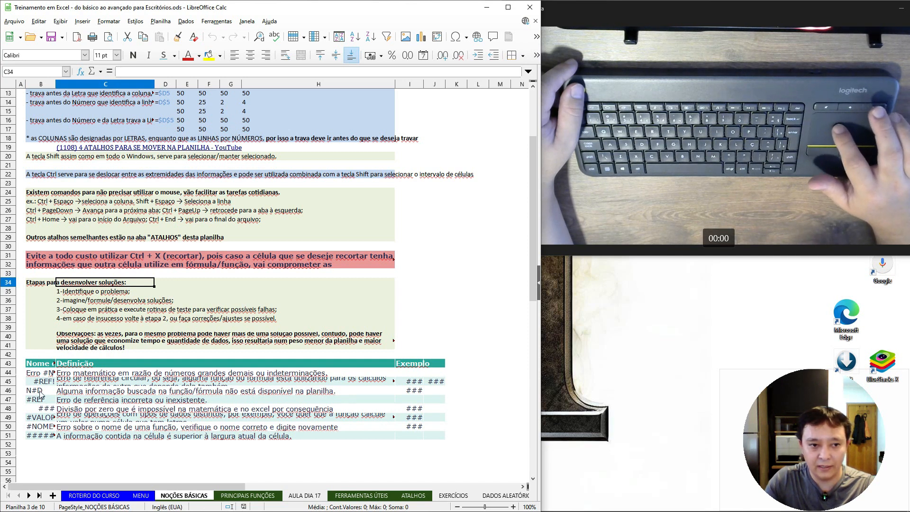
{"action": "left_click", "coordinate": [136, 395]}
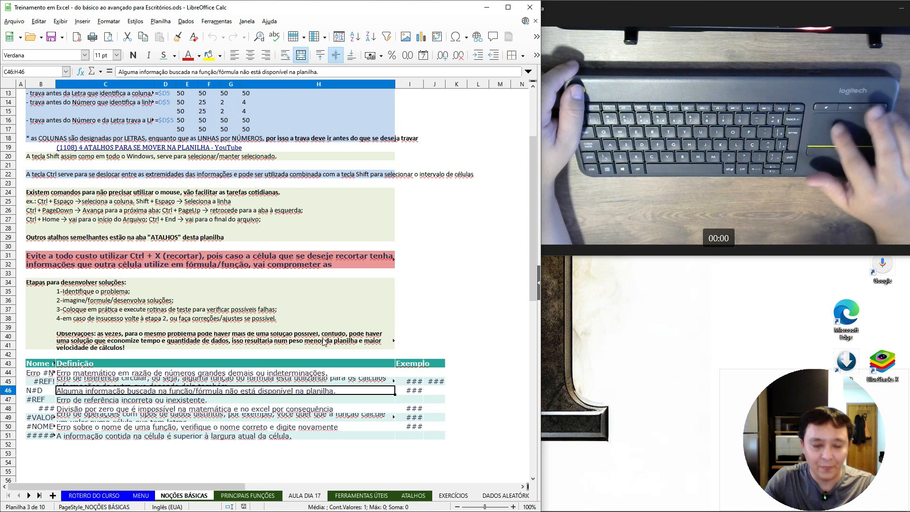
Go through PRINCIPAIS FUNÇÕES to the AULA DIA 17 sheet and review its date, text, logical and lookup function lists.
{"action": "left_click", "coordinate": [256, 496]}
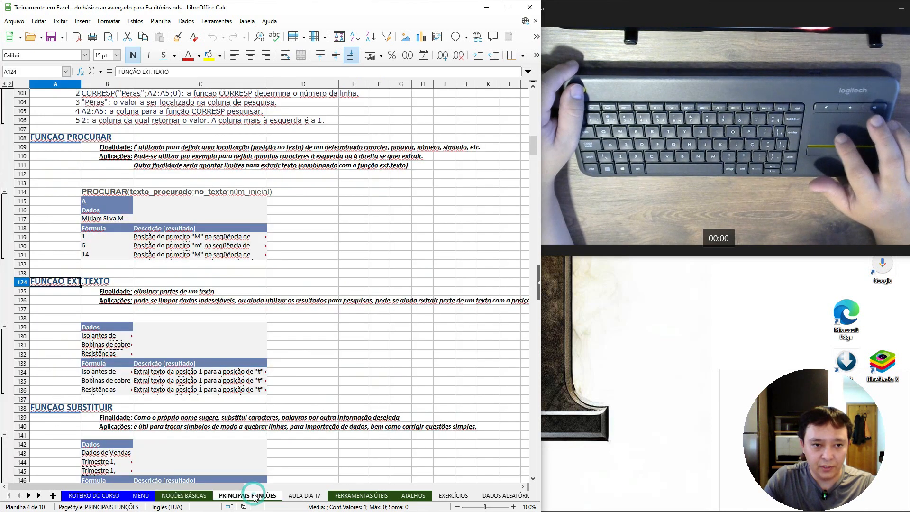
{"action": "left_click", "coordinate": [307, 497]}
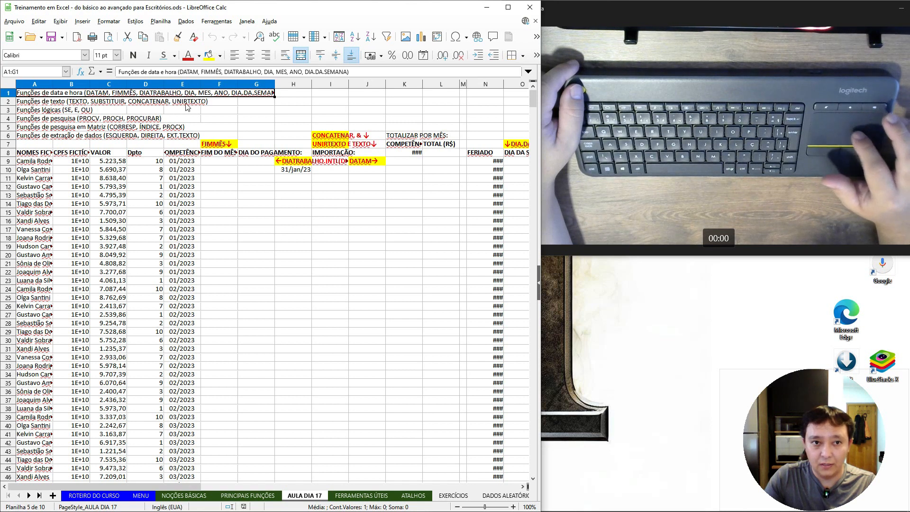
{"action": "left_click", "coordinate": [82, 102]}
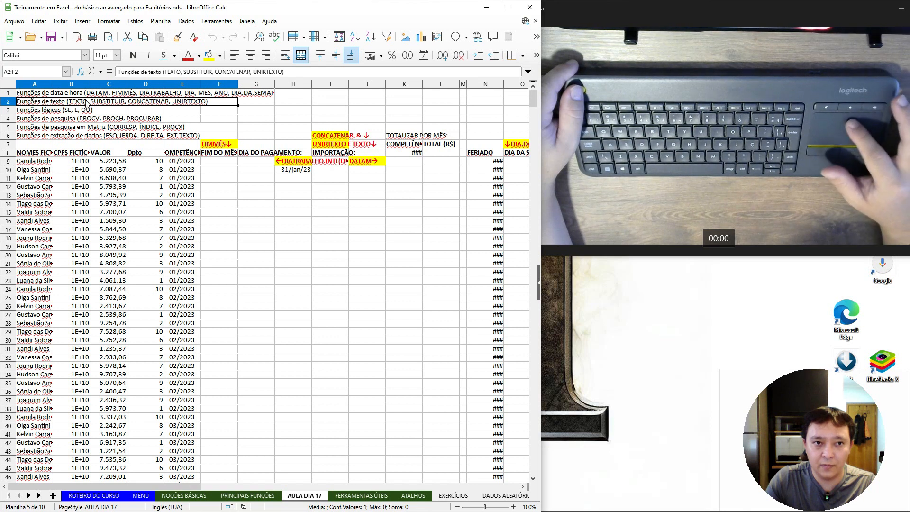
{"action": "left_click", "coordinate": [106, 94]}
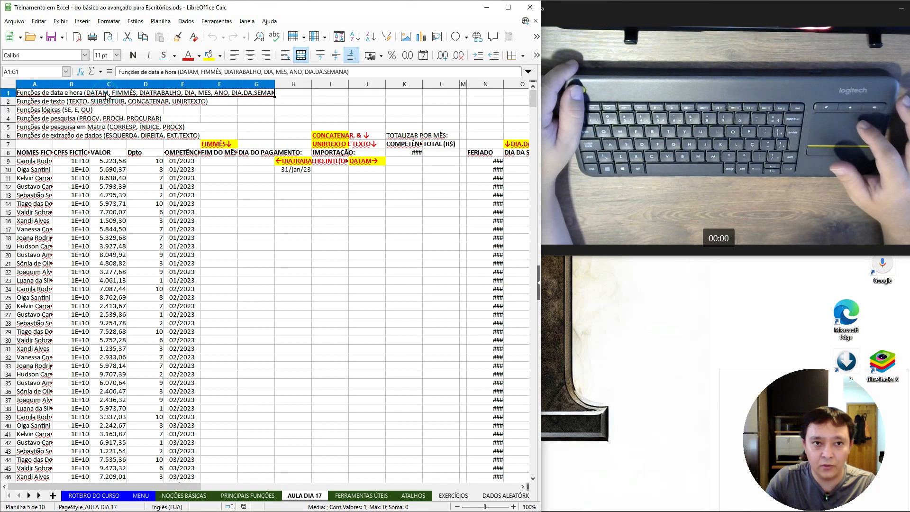
{"action": "left_click", "coordinate": [90, 102]}
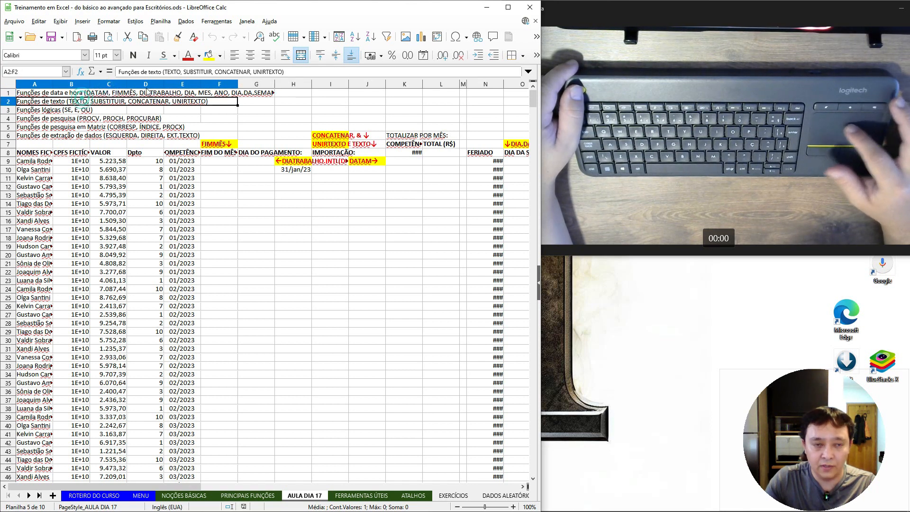
{"action": "left_click", "coordinate": [104, 94]}
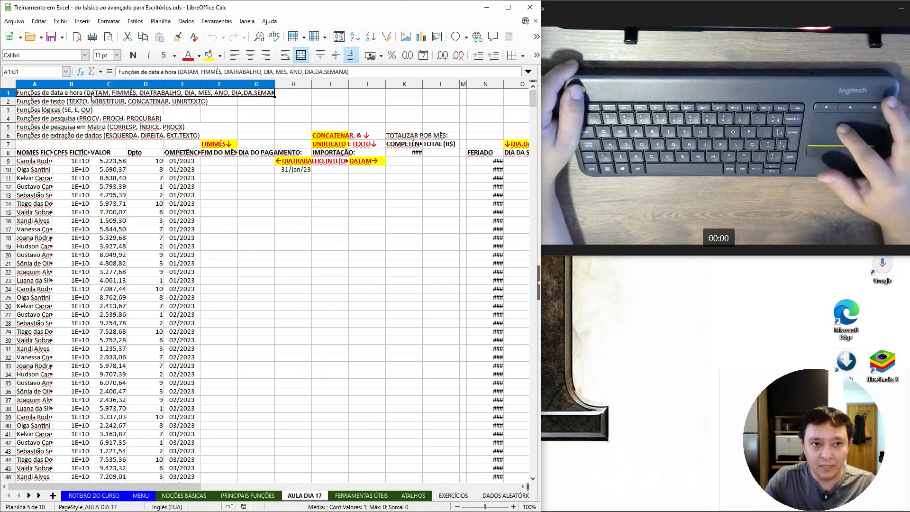
{"action": "left_click", "coordinate": [65, 110]}
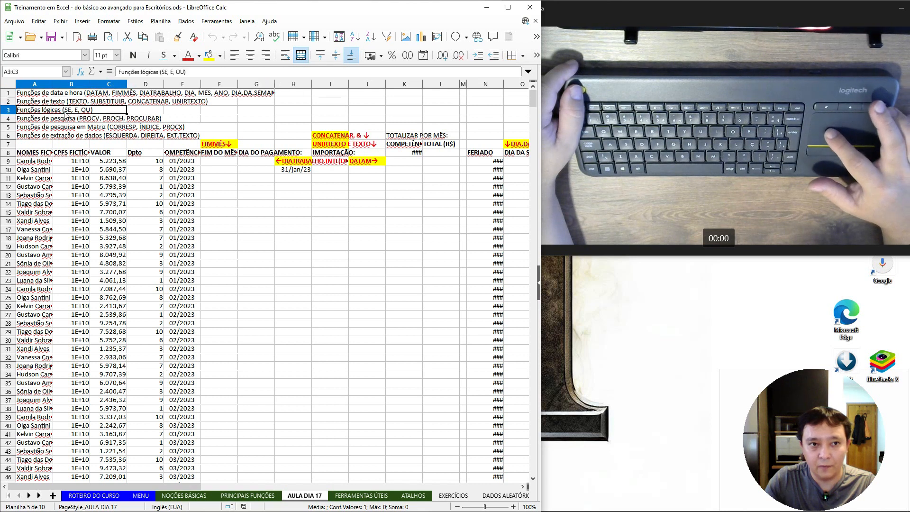
{"action": "left_click", "coordinate": [104, 121]}
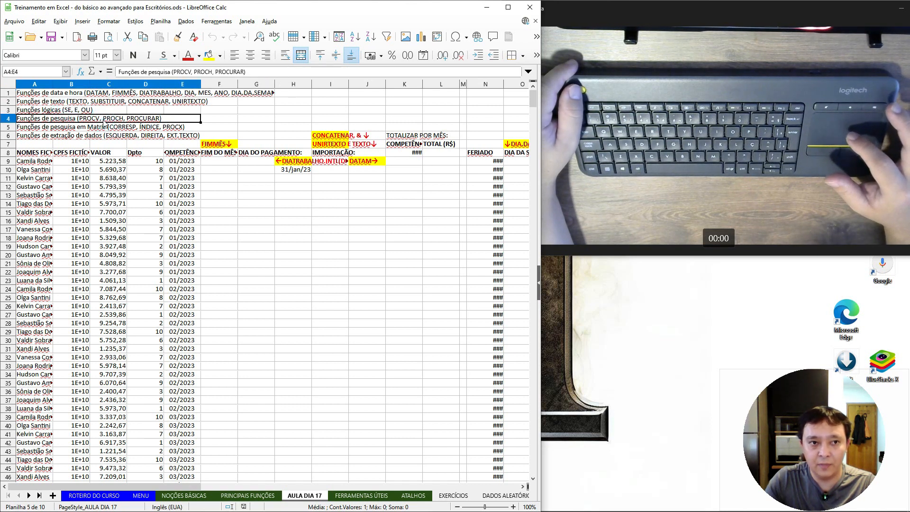
{"action": "left_click", "coordinate": [110, 96]}
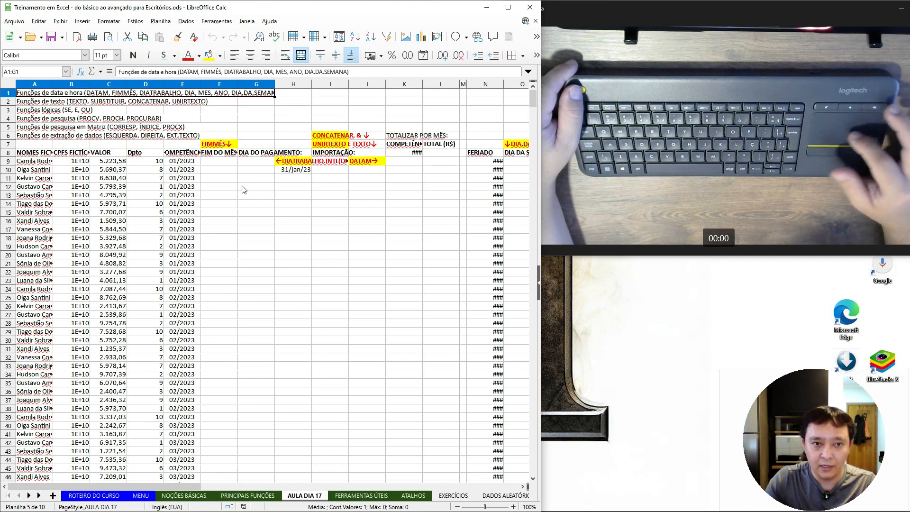
Check the first competência date and the FIMMÊS label, and select the first empty FIM DO MÊS cell, F9.
{"action": "left_click", "coordinate": [221, 165]}
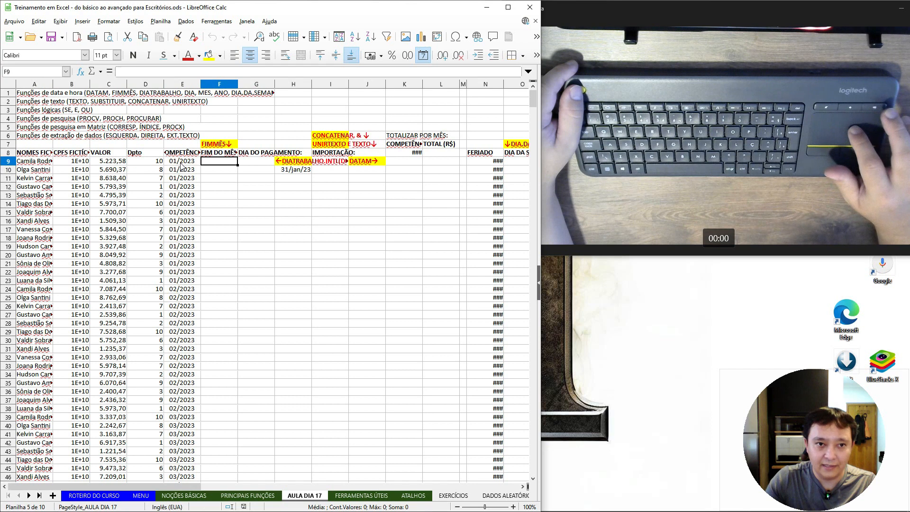
{"action": "left_click", "coordinate": [181, 162]}
{"action": "left_click", "coordinate": [211, 164]}
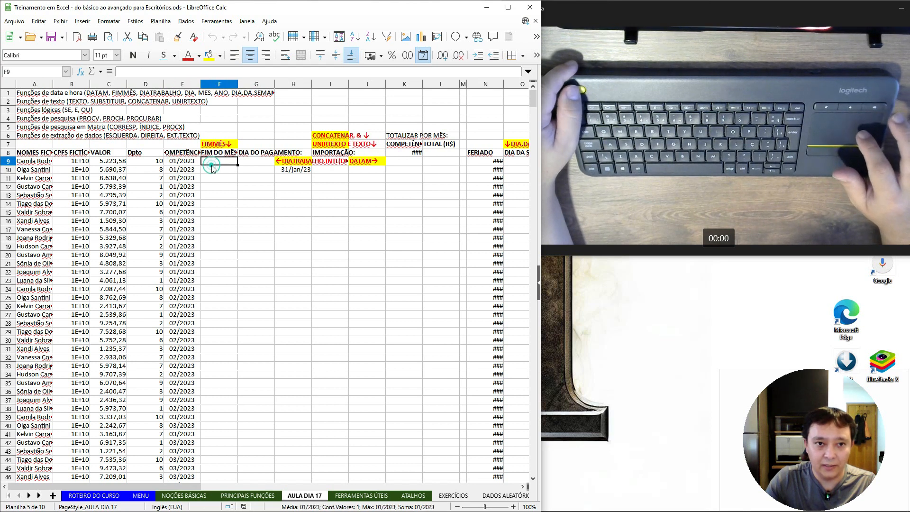
{"action": "left_click", "coordinate": [220, 144]}
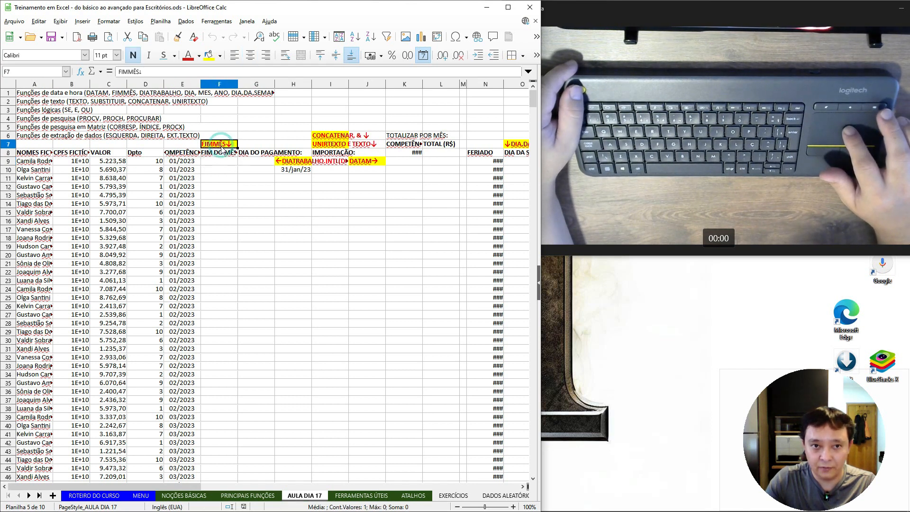
{"action": "left_click", "coordinate": [220, 163]}
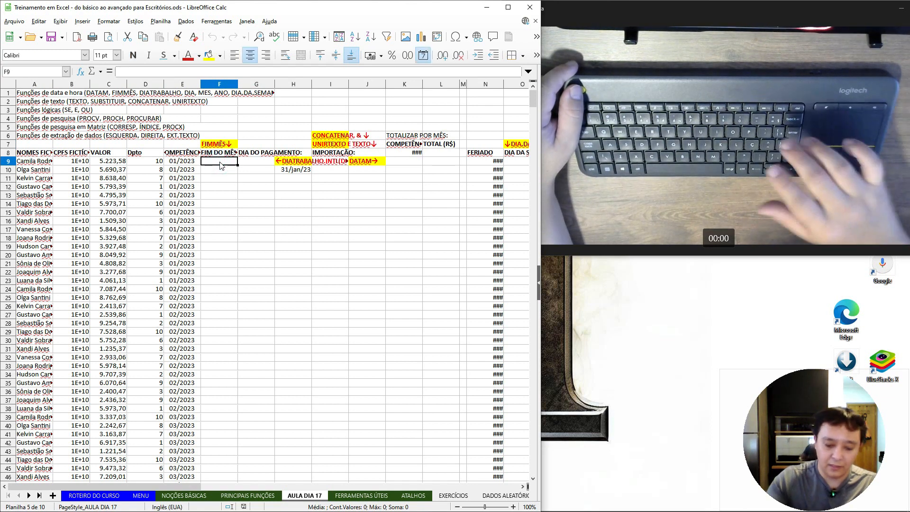
Enter the formula +FIMMÊS(E9;0) in F9 to get the month end of the first competência.
{"action": "type", "text": "="}
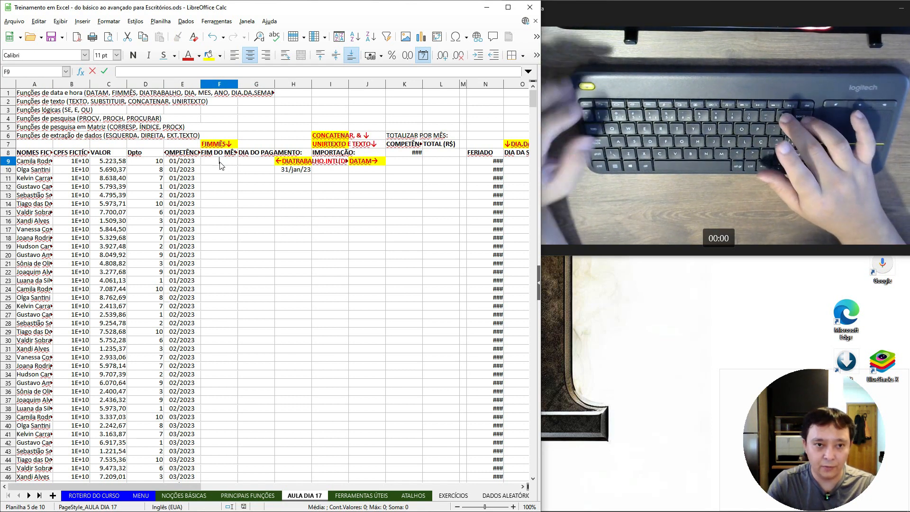
{"action": "key", "text": "BackSpace"}
{"action": "type", "text": "+"}
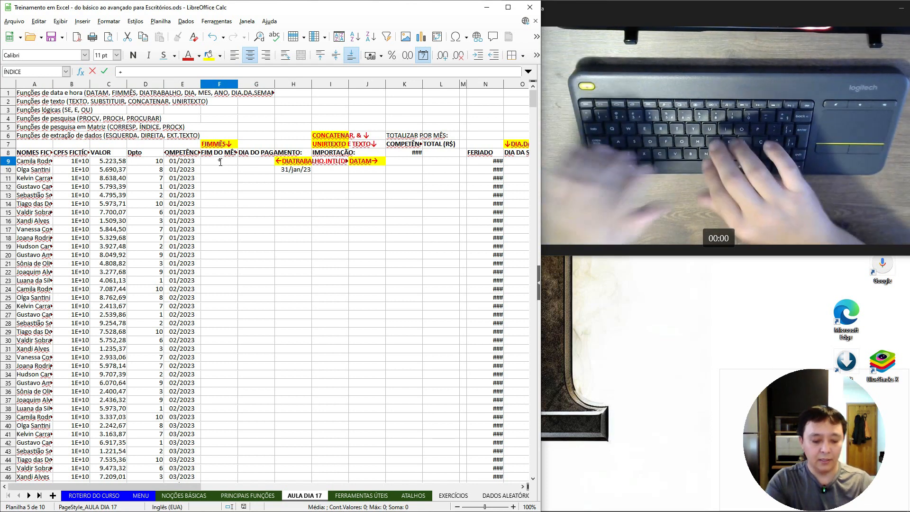
{"action": "type", "text": "fimme"}
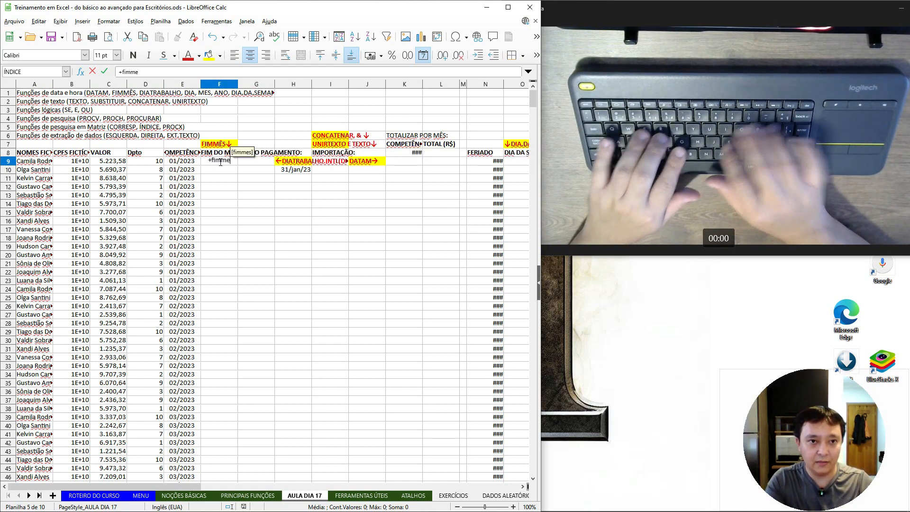
{"action": "key", "text": "BackSpace"}
{"action": "type", "text": "ês"}
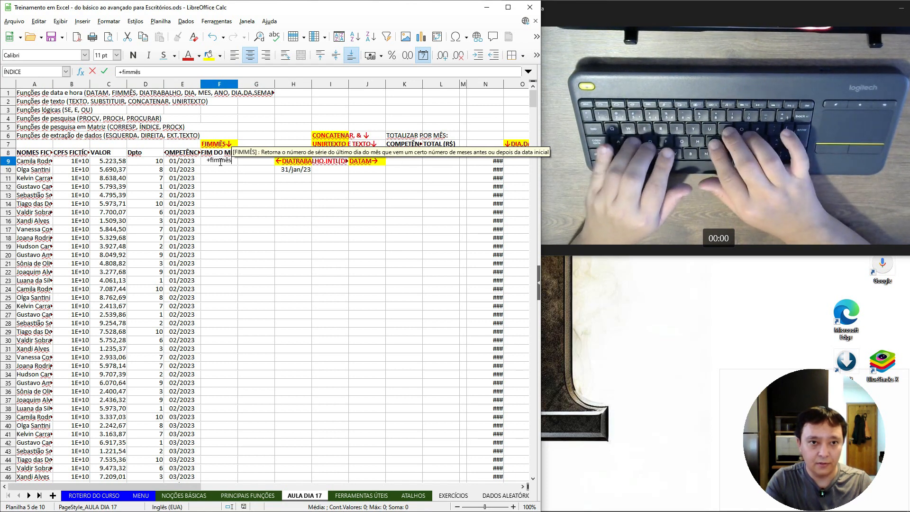
{"action": "type", "text": "("}
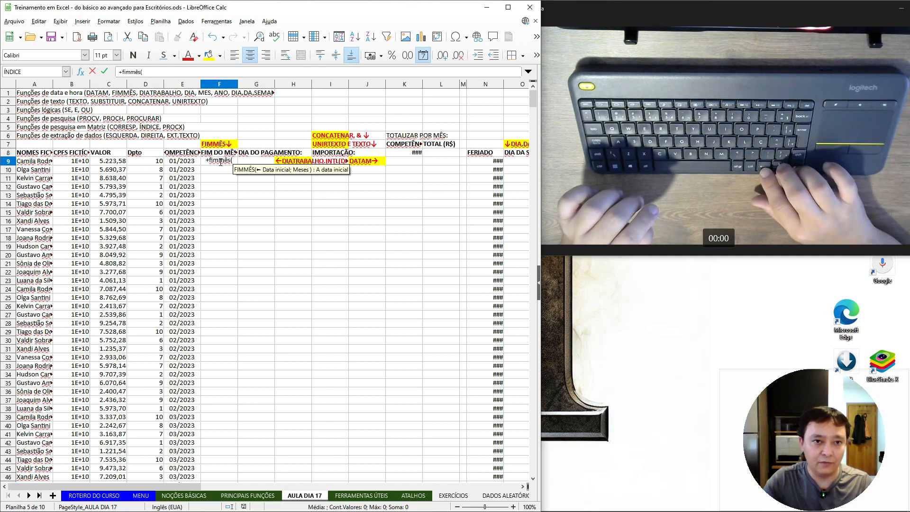
{"action": "key", "text": "Left"}
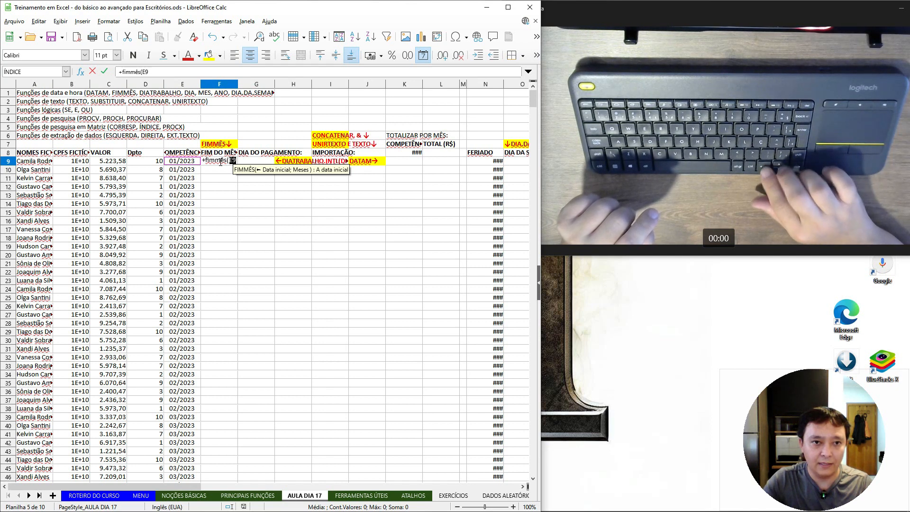
{"action": "key", "text": "Down"}
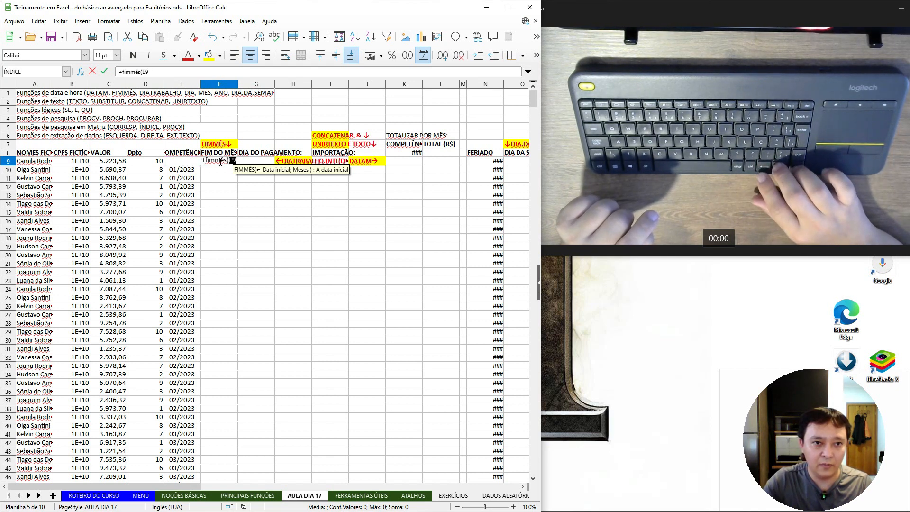
{"action": "key", "text": "Up"}
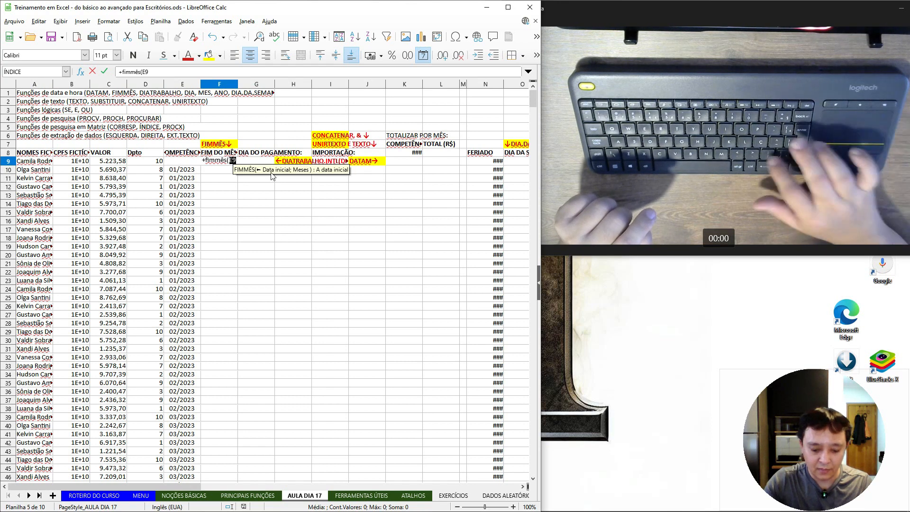
{"action": "type", "text": ";"}
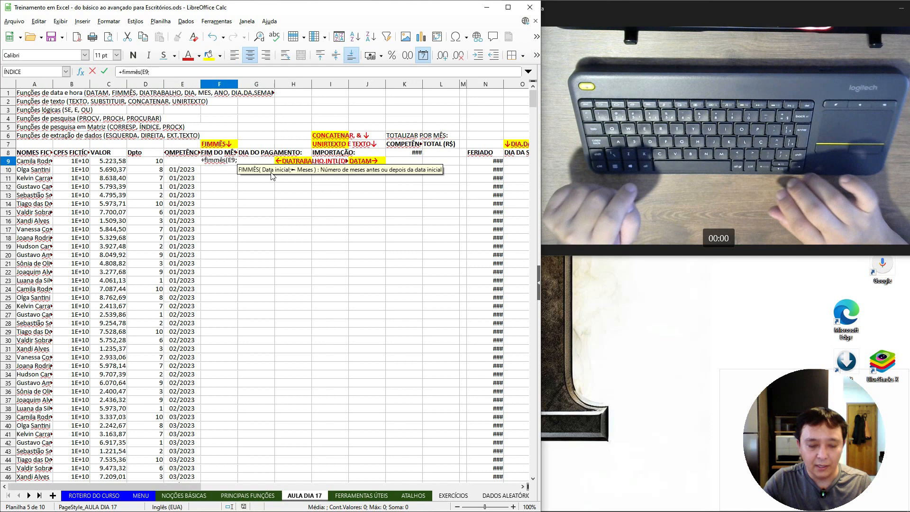
{"action": "type", "text": "0"}
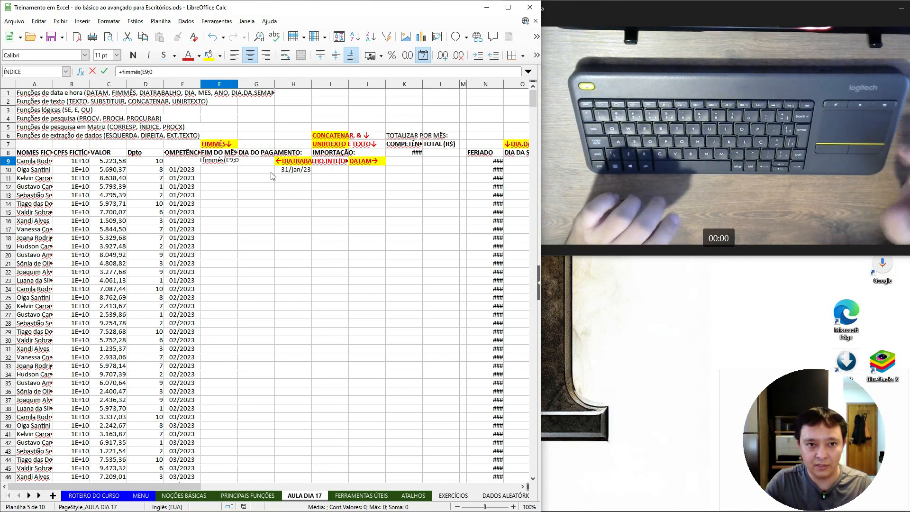
{"action": "key", "text": "Return"}
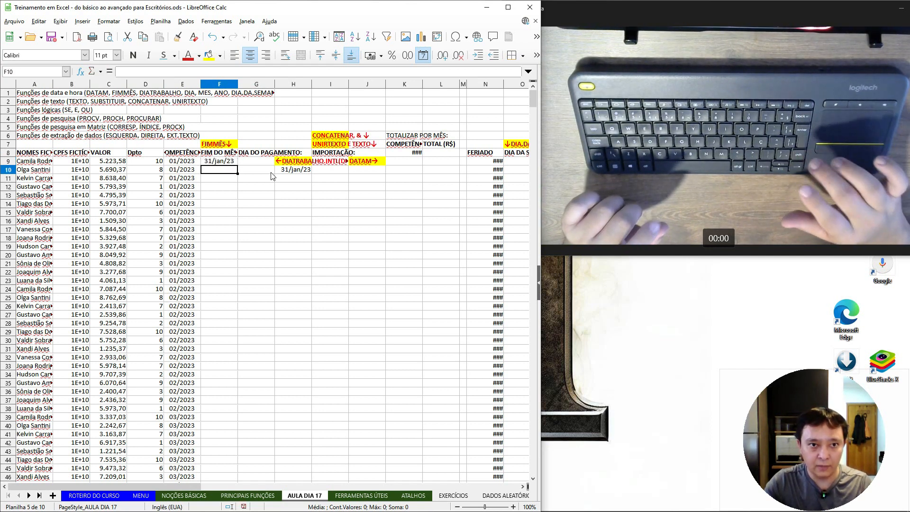
{"action": "key", "text": "Up"}
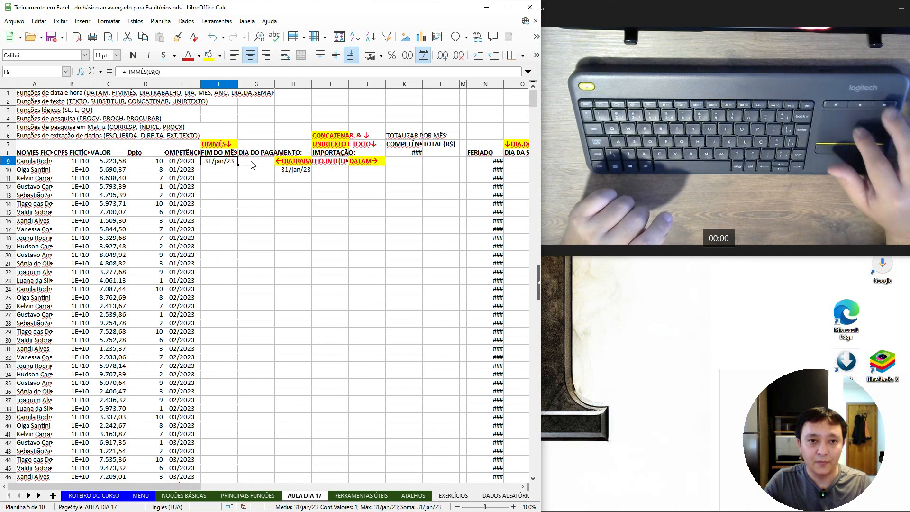
Examine the full DIATRABALHO.INTL syntax note in H9, leaving its text as it is.
{"action": "left_click", "coordinate": [250, 164]}
{"action": "key", "text": "Right"}
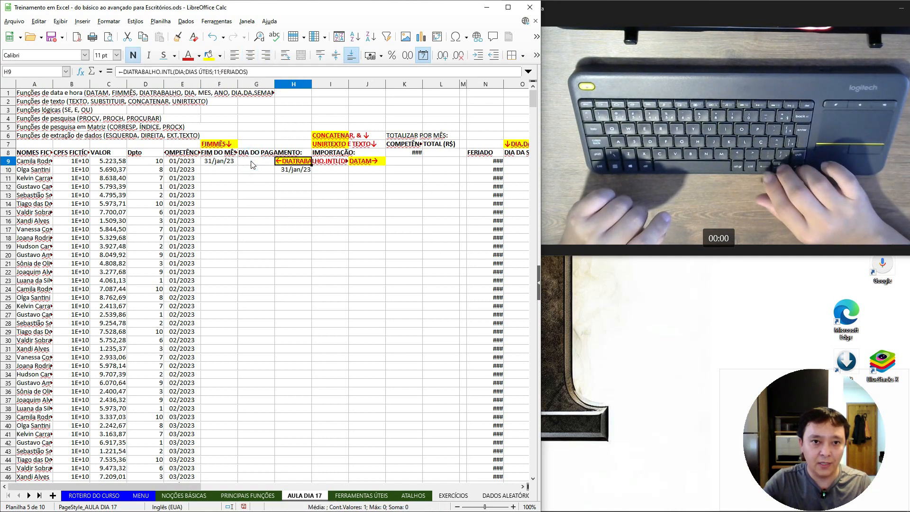
{"action": "key", "text": "Left"}
{"action": "key", "text": "Right"}
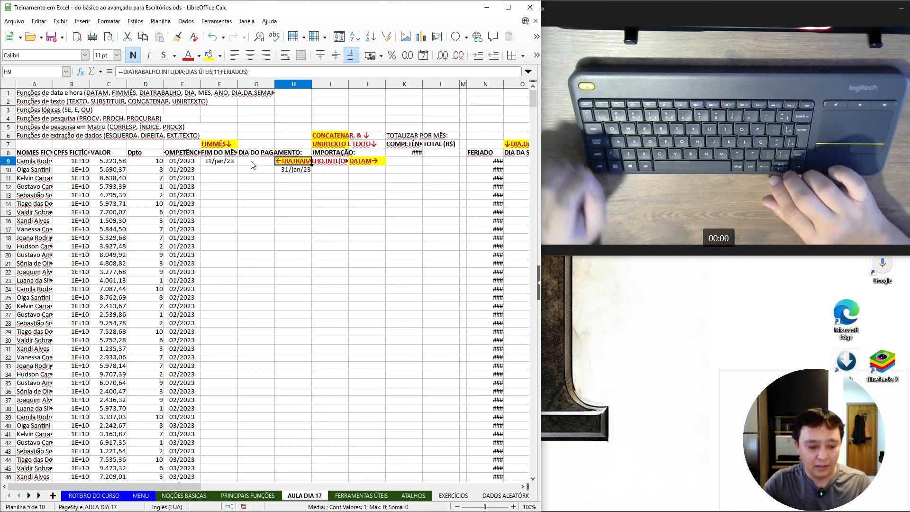
{"action": "key", "text": "F2"}
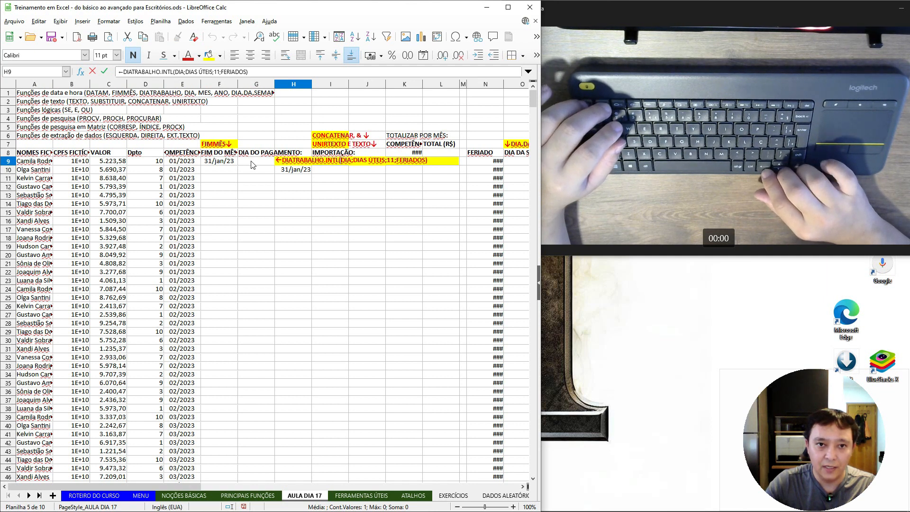
{"action": "key", "text": "Escape"}
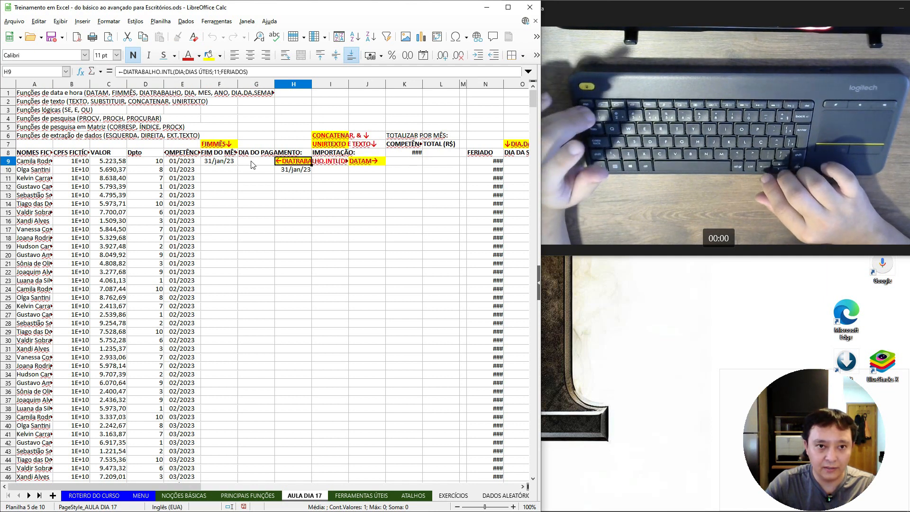
Start a DIATRABALHO formula in G9 with F9 as the start date and 5 working days.
{"action": "left_click", "coordinate": [252, 164]}
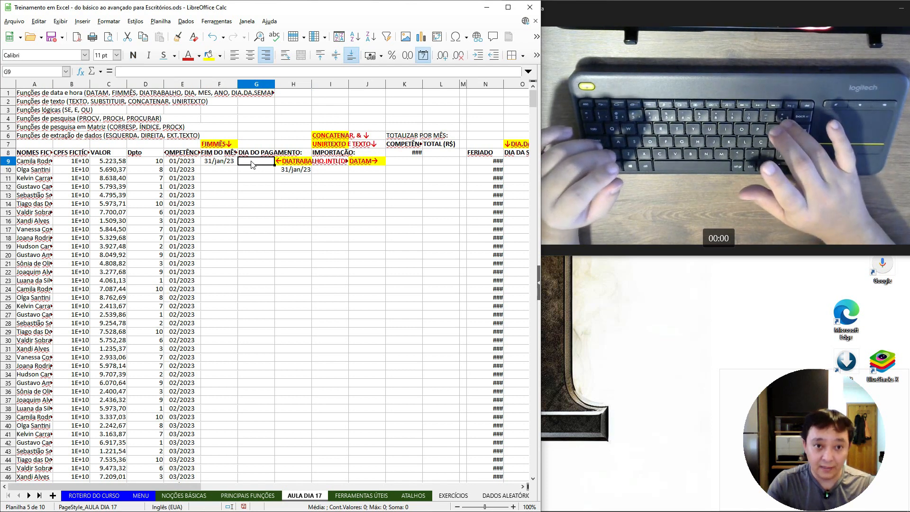
{"action": "type", "text": "="}
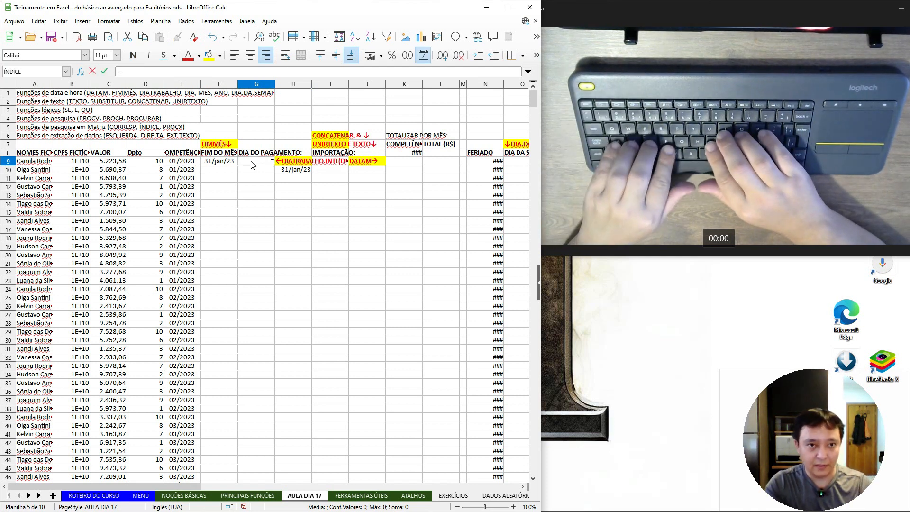
{"action": "type", "text": "diatrabalho("}
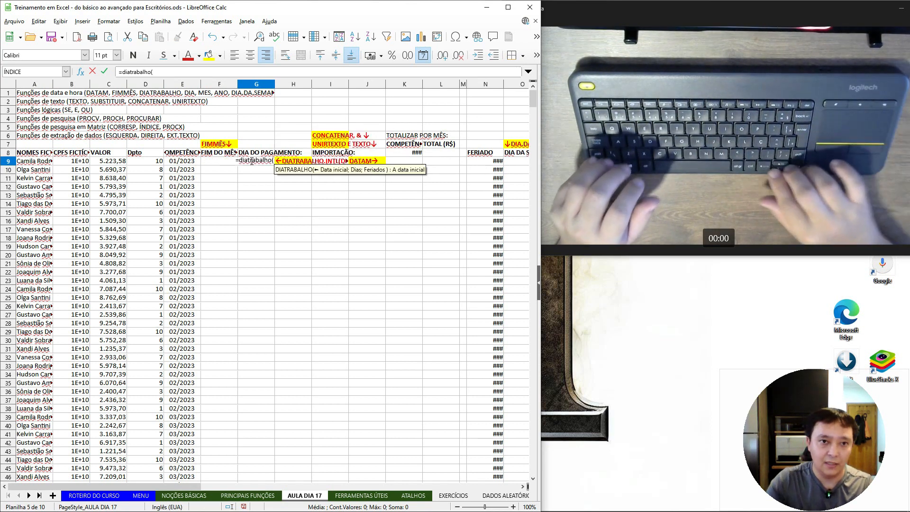
{"action": "key", "text": "Left"}
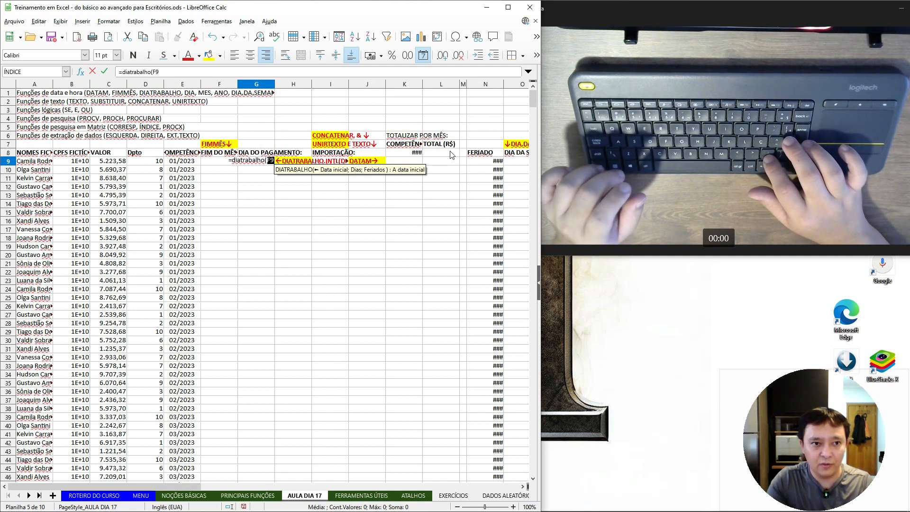
{"action": "type", "text": ";"}
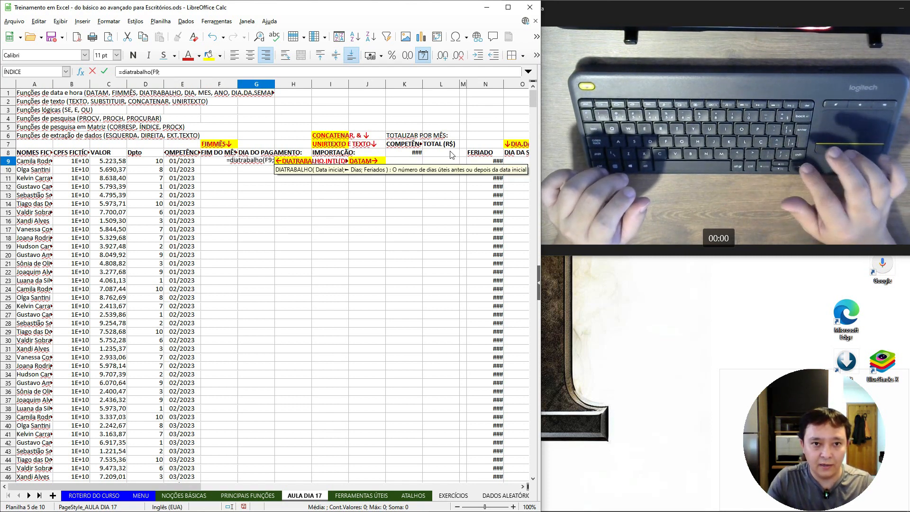
{"action": "type", "text": "5"}
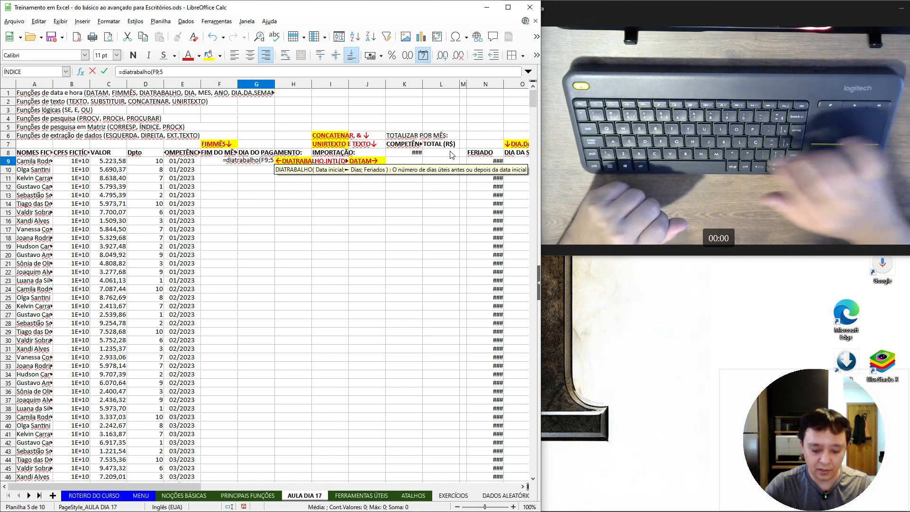
Add the range N8:N978 as the formula's holiday argument and complete the formula.
{"action": "type", "text": ";"}
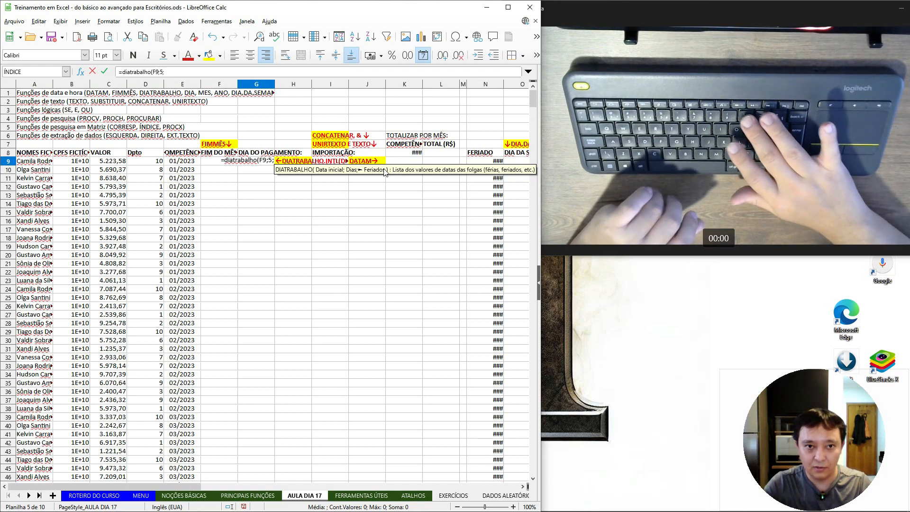
{"action": "type", "text": "0"}
{"action": "key", "text": "BackSpace"}
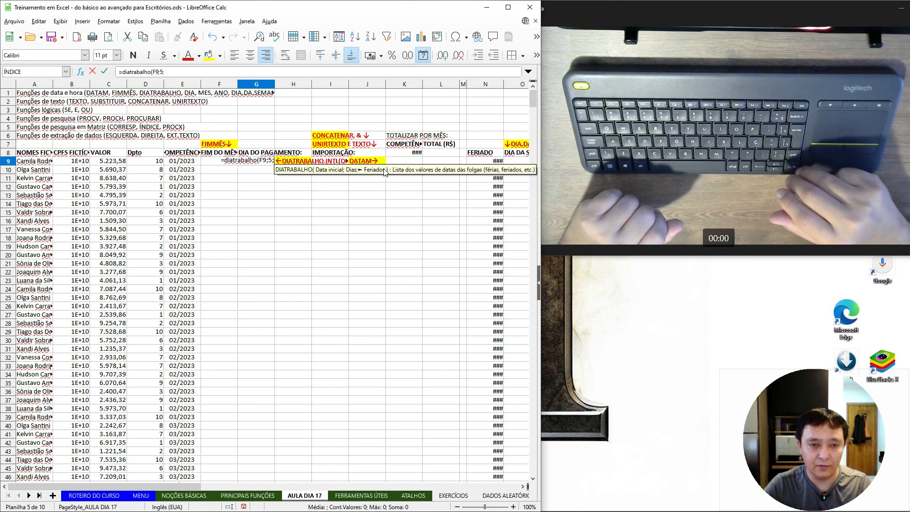
{"action": "key", "text": "Right"}
{"action": "key", "text": "Right"}
{"action": "key", "text": "Right"}
{"action": "key", "text": "Right"}
{"action": "key", "text": "Right"}
{"action": "key", "text": "Right"}
{"action": "key", "text": "Right"}
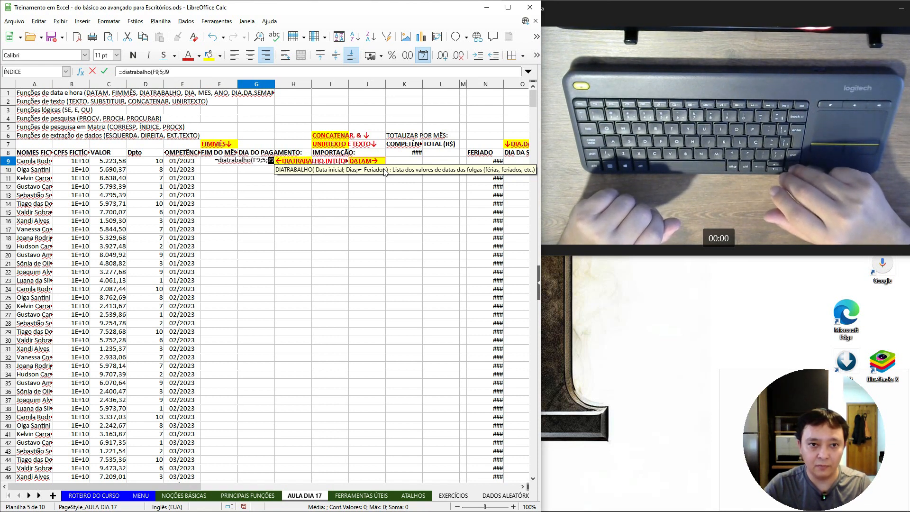
{"action": "key", "text": "Up"}
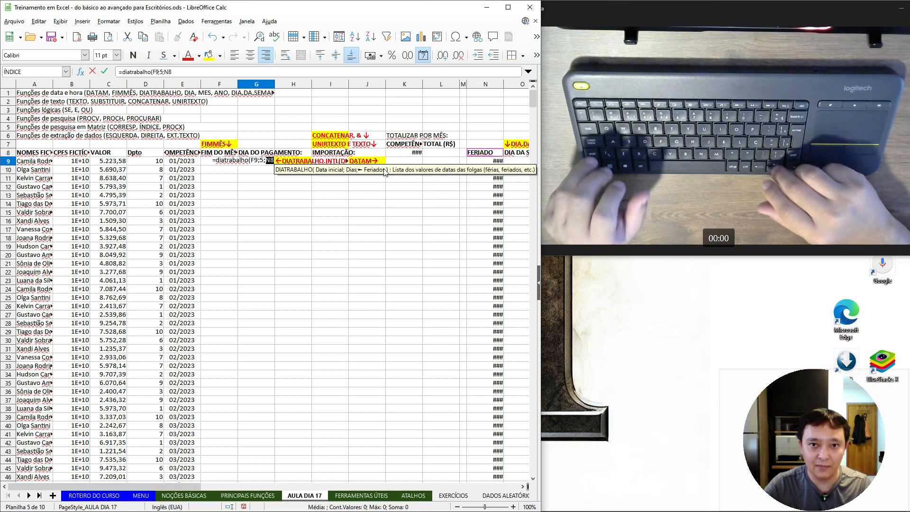
{"action": "key", "text": "ctrl+shift+Down"}
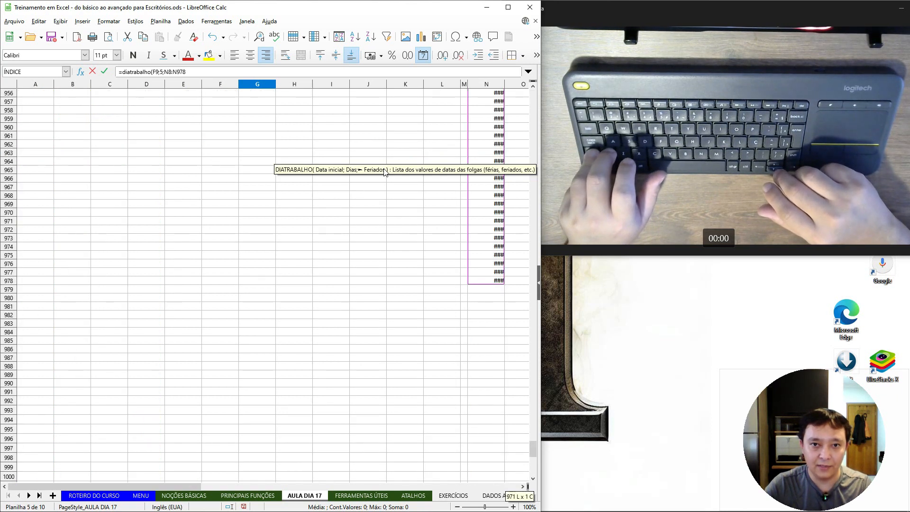
{"action": "key", "text": "ctrl+shift+Up"}
{"action": "key", "text": "ctrl+shift+Down"}
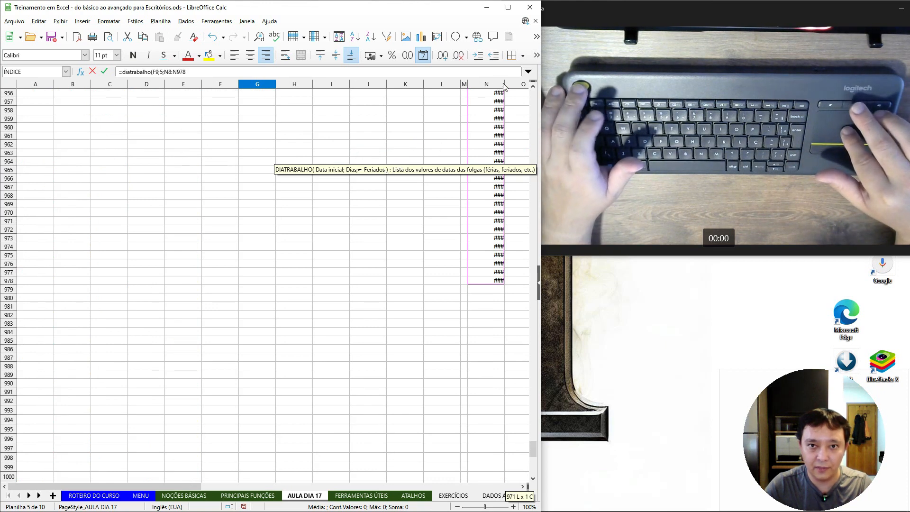
{"action": "scroll", "coordinate": [263, 191], "scroll_direction": "up", "scroll_amount": 20}
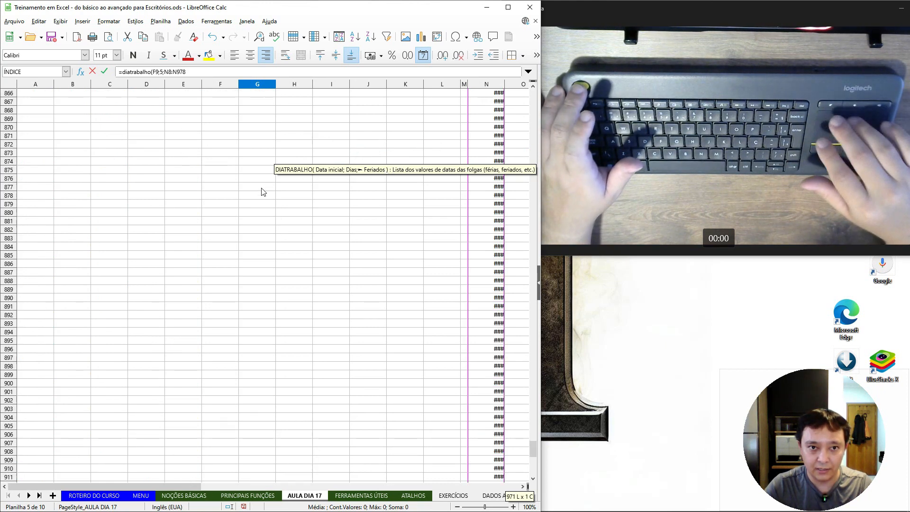
{"action": "scroll", "coordinate": [263, 191], "scroll_direction": "up", "scroll_amount": 20}
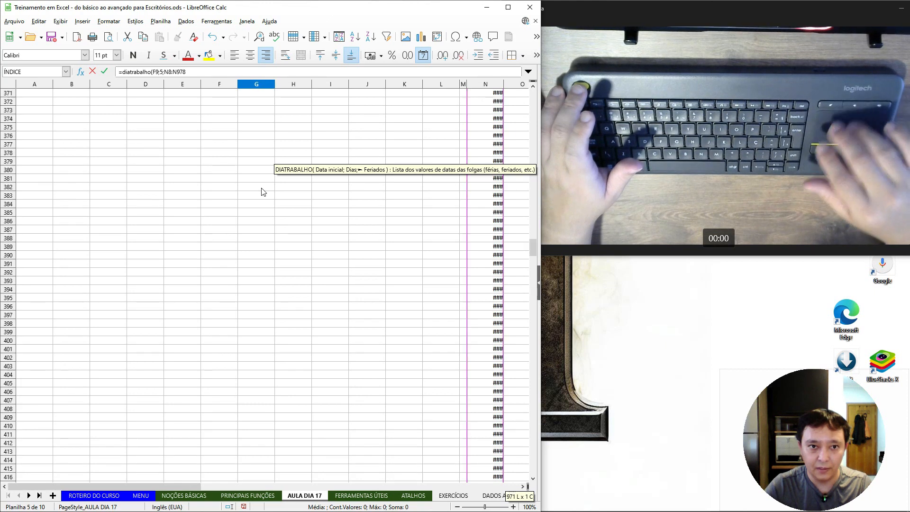
{"action": "key", "text": "Return"}
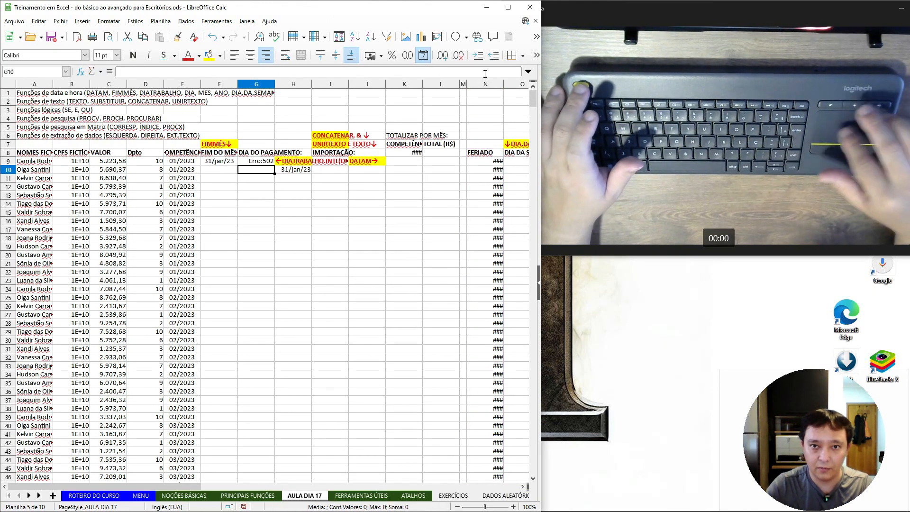
Fit column N's width to the FERIADO dates and select the first holiday, N9.
{"action": "double_click", "coordinate": [503, 84]}
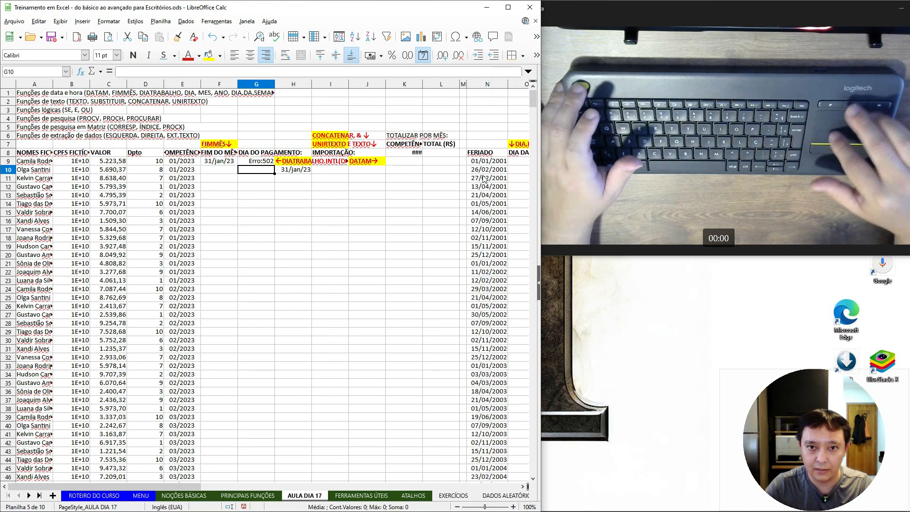
{"action": "left_click", "coordinate": [493, 162]}
Correct the DIATRABALHO formula in G9 so its holiday range is N9:N978, and recheck the cell.
{"action": "key", "text": "Left"}
{"action": "key", "text": "Left"}
{"action": "key", "text": "Left"}
{"action": "key", "text": "Left"}
{"action": "key", "text": "Left"}
{"action": "key", "text": "Left"}
{"action": "key", "text": "Left"}
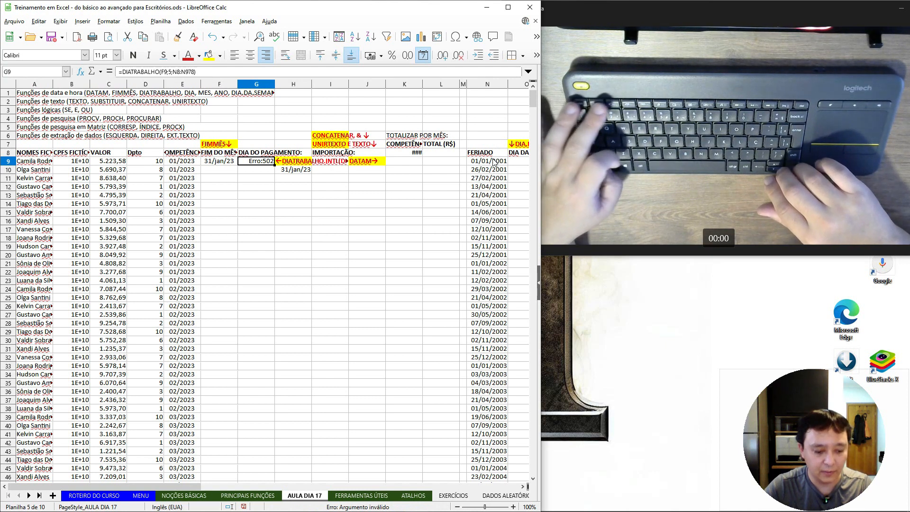
{"action": "key", "text": "F2"}
{"action": "key", "text": "Left"}
{"action": "key", "text": "ctrl+shift+Left"}
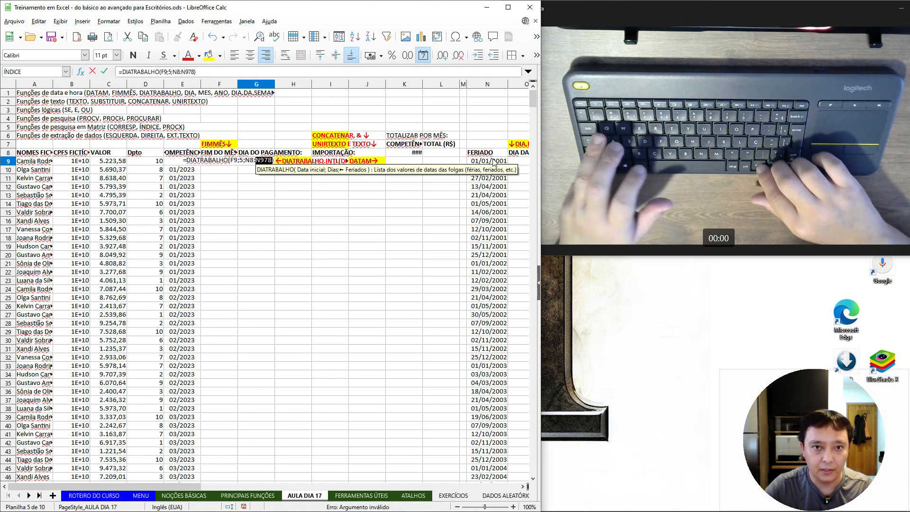
{"action": "key", "text": "Left"}
{"action": "key", "text": "Left"}
{"action": "key", "text": "shift+Right"}
{"action": "type", "text": "9"}
{"action": "key", "text": "Return"}
{"action": "key", "text": "Right"}
{"action": "key", "text": "Up"}
{"action": "key", "text": "Left"}
{"action": "key", "text": "Delete"}
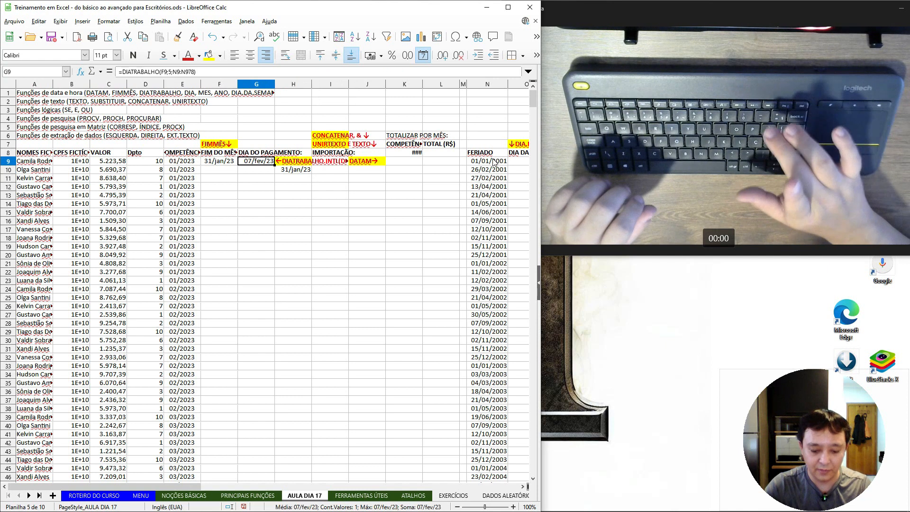
Re-enter the DIATRABALHO formula in G9 from scratch, with F9 as the start date and 5 working days.
{"action": "type", "text": "="}
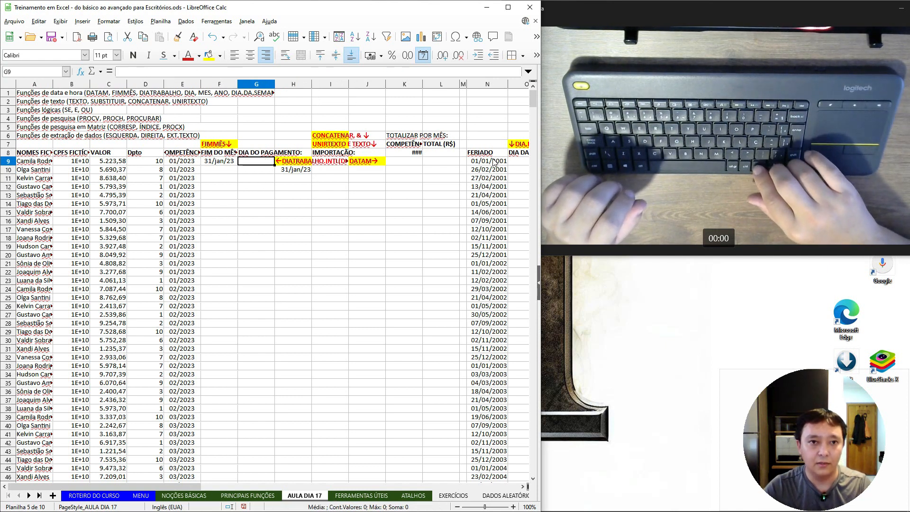
{"action": "type", "text": "dia"}
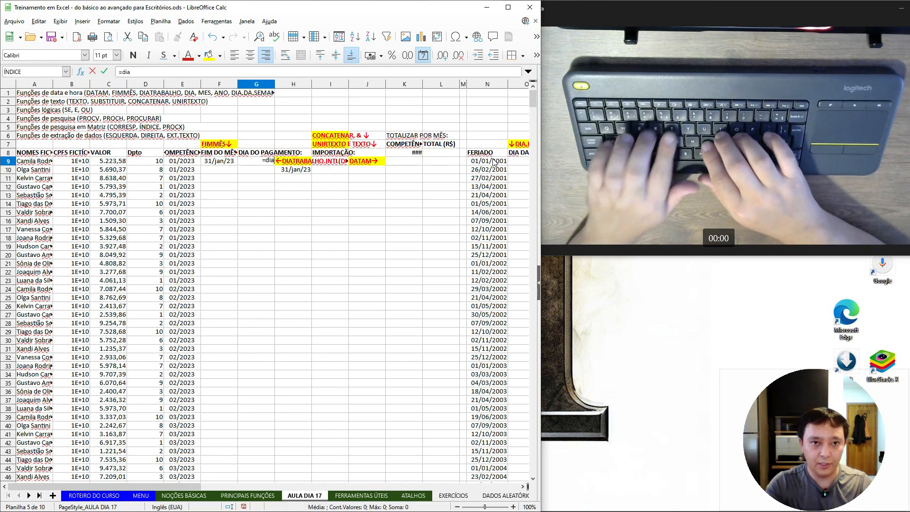
{"action": "type", "text": "trabalho("}
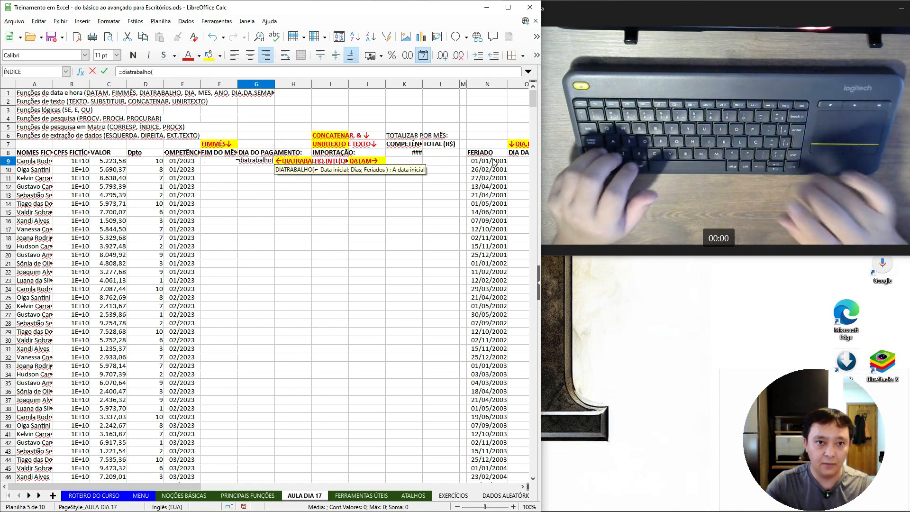
{"action": "key", "text": "Left"}
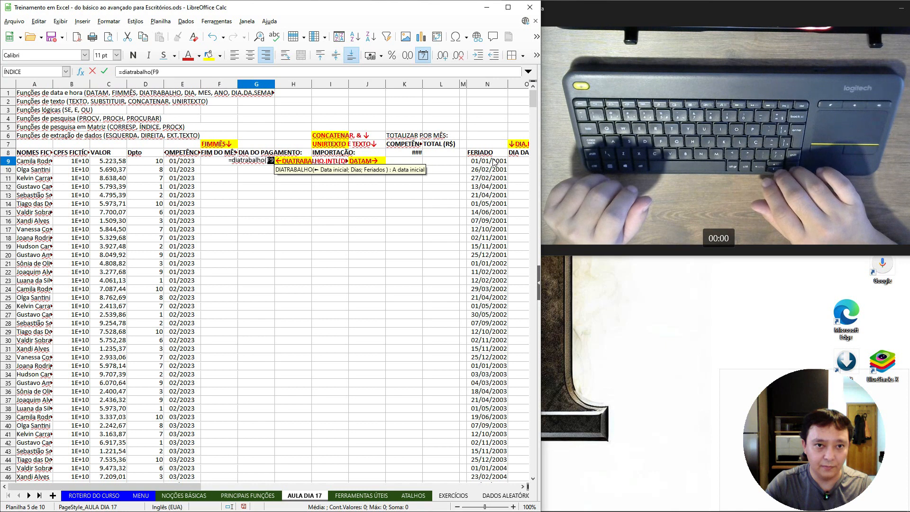
{"action": "key", "text": "Right"}
{"action": "key", "text": "Left"}
{"action": "key", "text": "Left"}
{"action": "key", "text": "Right"}
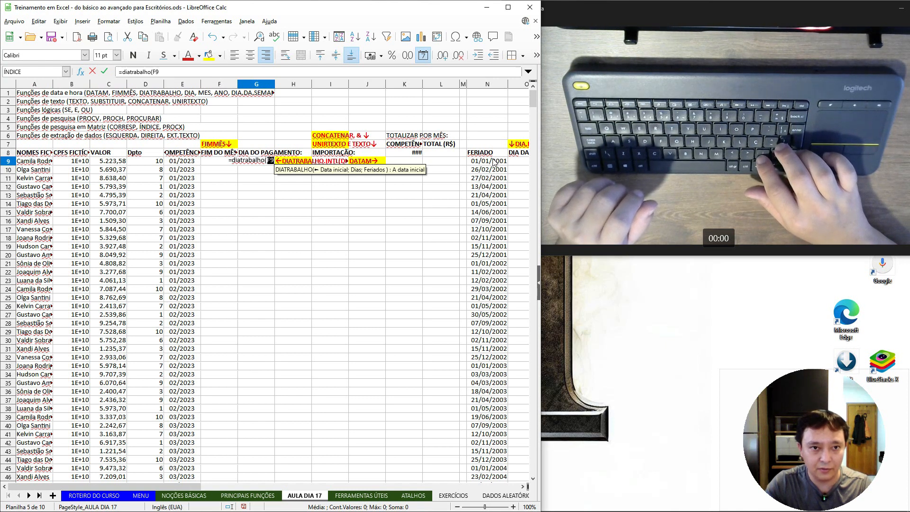
{"action": "type", "text": ";"}
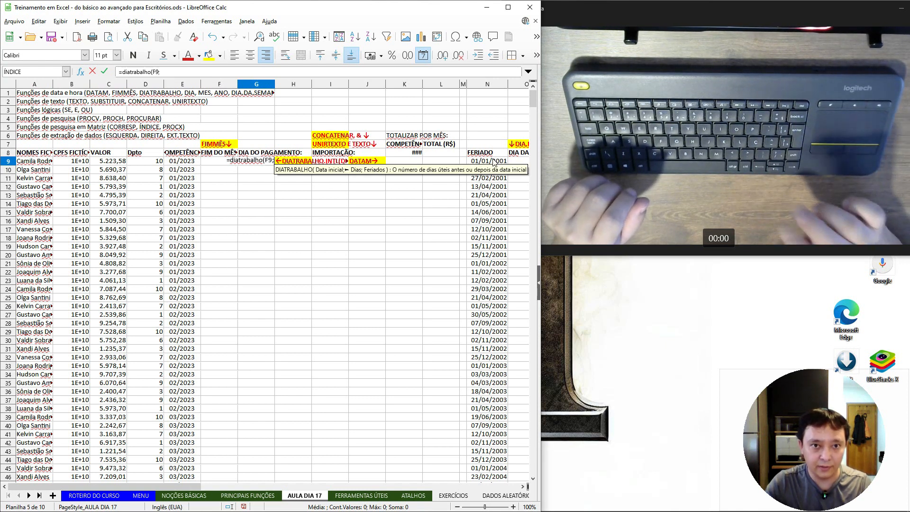
{"action": "type", "text": "5;"}
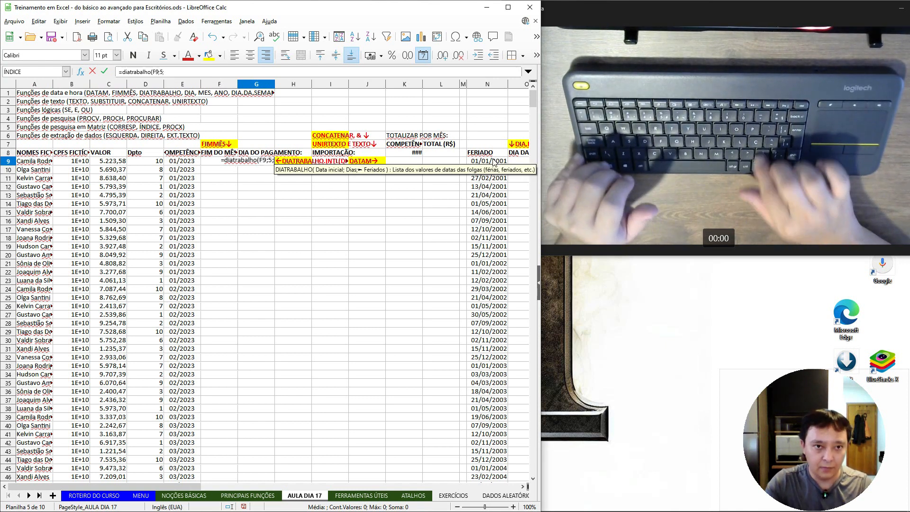
Supply the FERIADO range N8:N978 as the holiday argument of G9's formula and complete it.
{"action": "key", "text": "Right"}
{"action": "key", "text": "Right"}
{"action": "key", "text": "Up"}
{"action": "key", "text": "Right"}
{"action": "key", "text": "Right"}
{"action": "key", "text": "Right"}
{"action": "key", "text": "Right"}
{"action": "key", "text": "Right"}
{"action": "key", "text": "Down"}
{"action": "key", "text": "ctrl+shift+Down"}
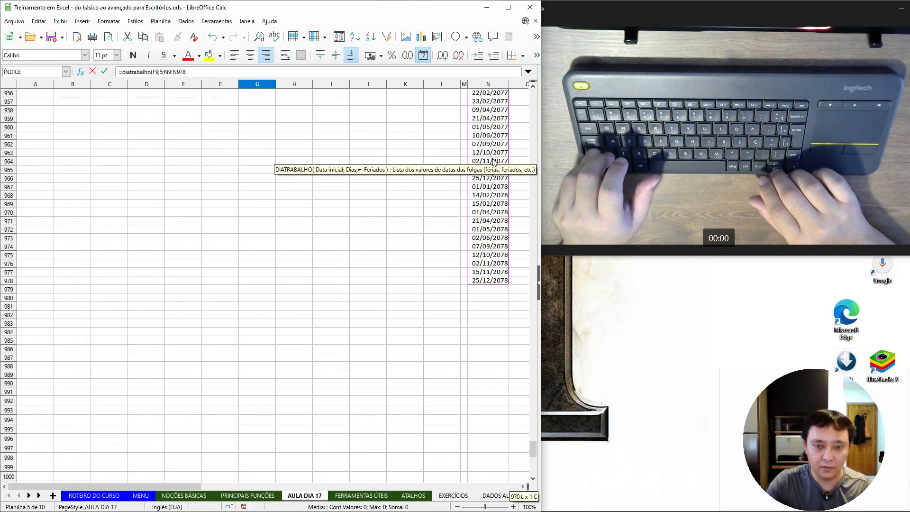
{"action": "key", "text": "ctrl+Up"}
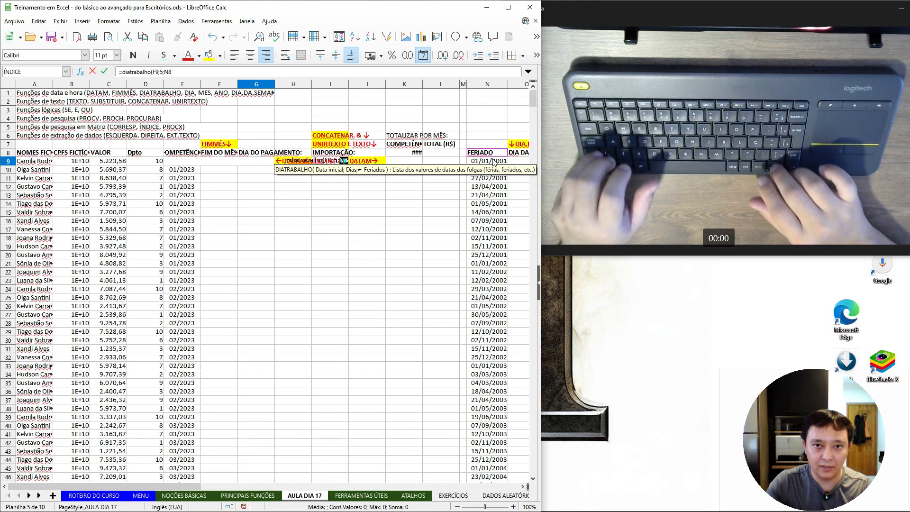
{"action": "key", "text": "ctrl+shift+Down"}
{"action": "key", "text": "ctrl+Up"}
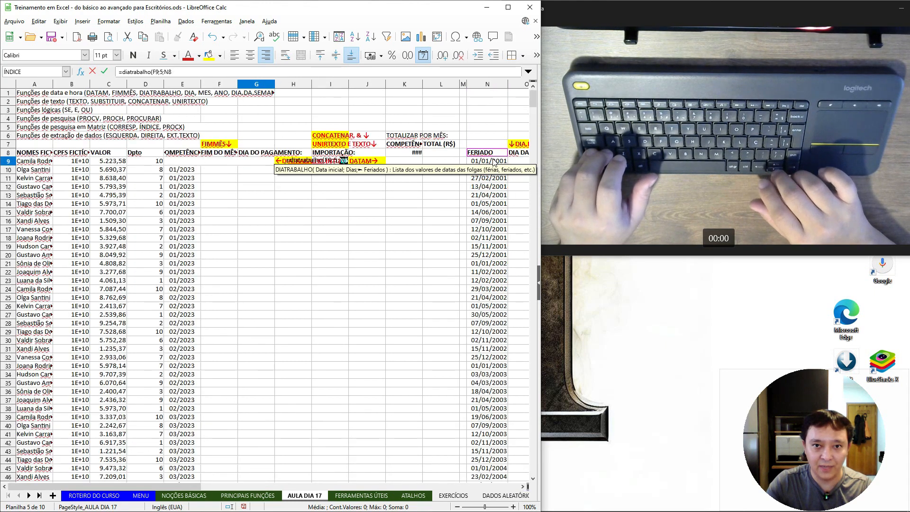
{"action": "key", "text": "ctrl+shift+Down"}
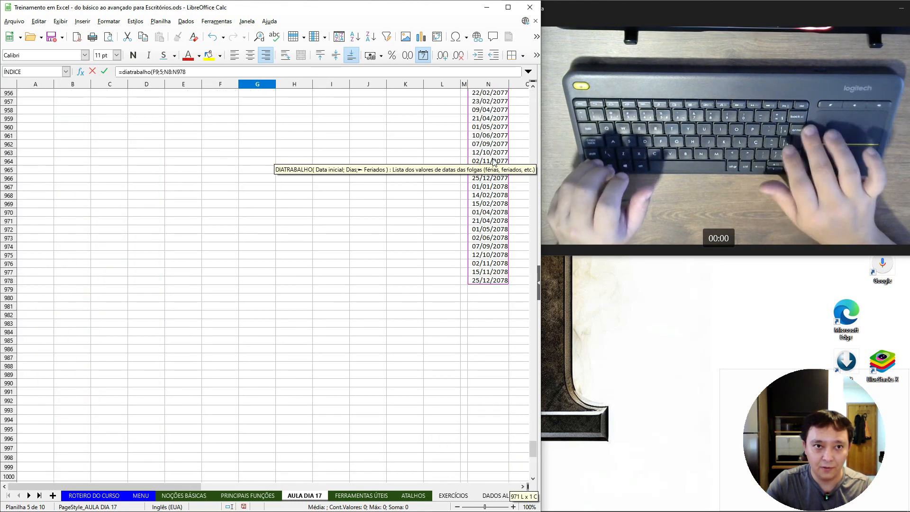
{"action": "key", "text": "Return"}
{"action": "key", "text": "Up"}
{"action": "key", "text": "Up"}
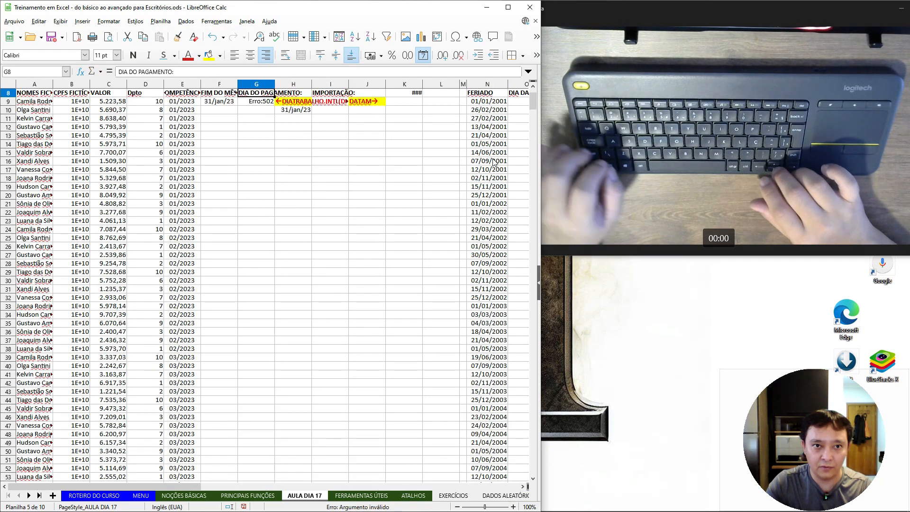
Edit the DIATRABALHO formula in G9 so its holiday range starts at N9, giving N9:N978.
{"action": "key", "text": "Down"}
{"action": "key", "text": "F2"}
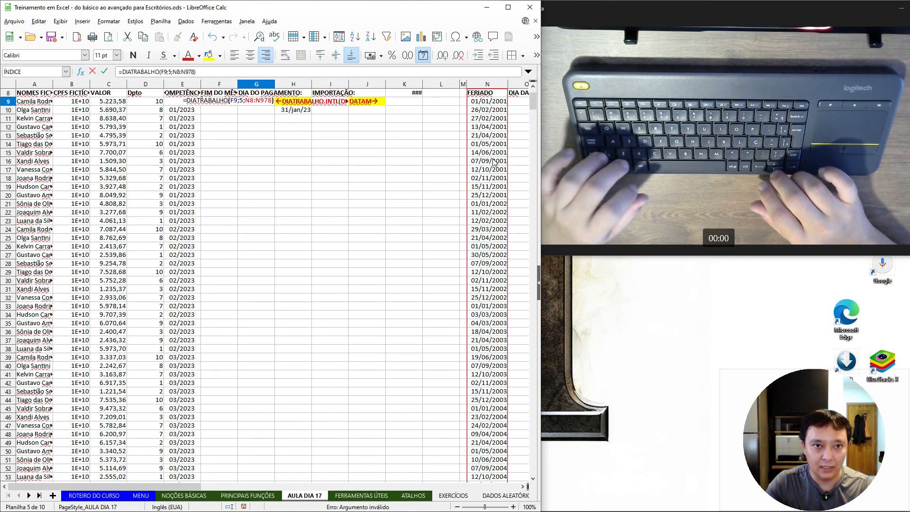
{"action": "key", "text": "Left"}
{"action": "key", "text": "Left"}
{"action": "key", "text": "Left"}
{"action": "key", "text": "Left"}
{"action": "key", "text": "Left"}
{"action": "key", "text": "Left"}
{"action": "key", "text": "Left"}
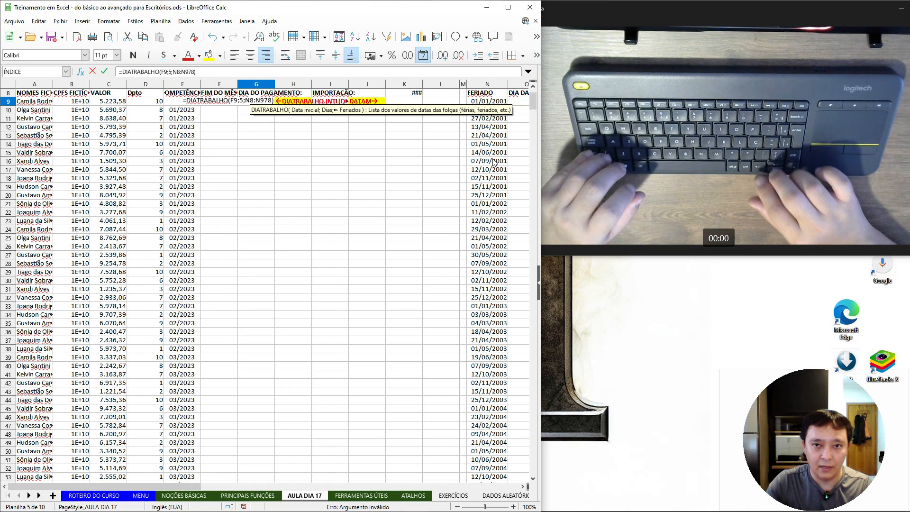
{"action": "key", "text": "shift+Right"}
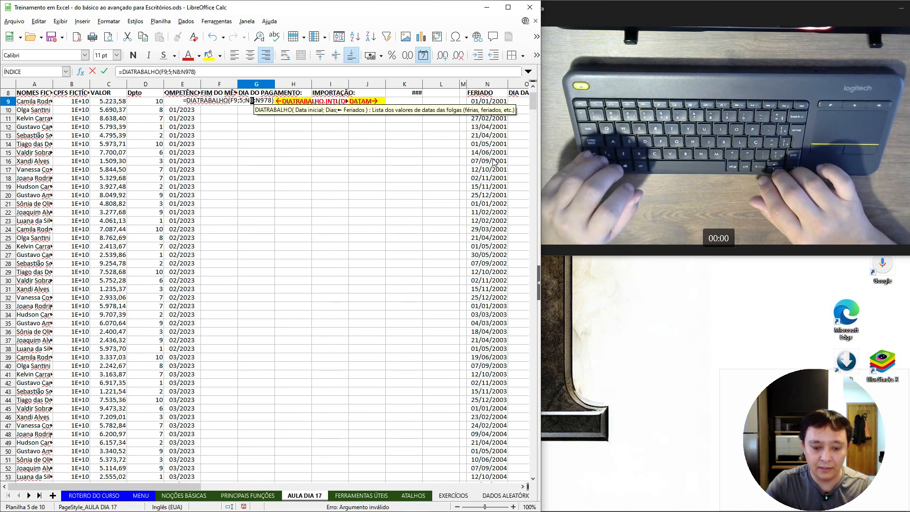
{"action": "type", "text": "9"}
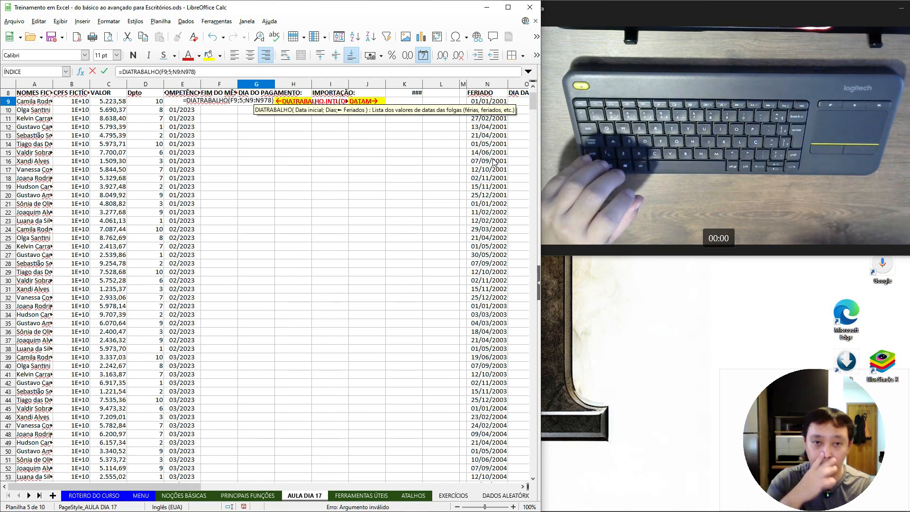
{"action": "key", "text": "Left"}
{"action": "key", "text": "Right"}
{"action": "key", "text": "Right"}
{"action": "key", "text": "Right"}
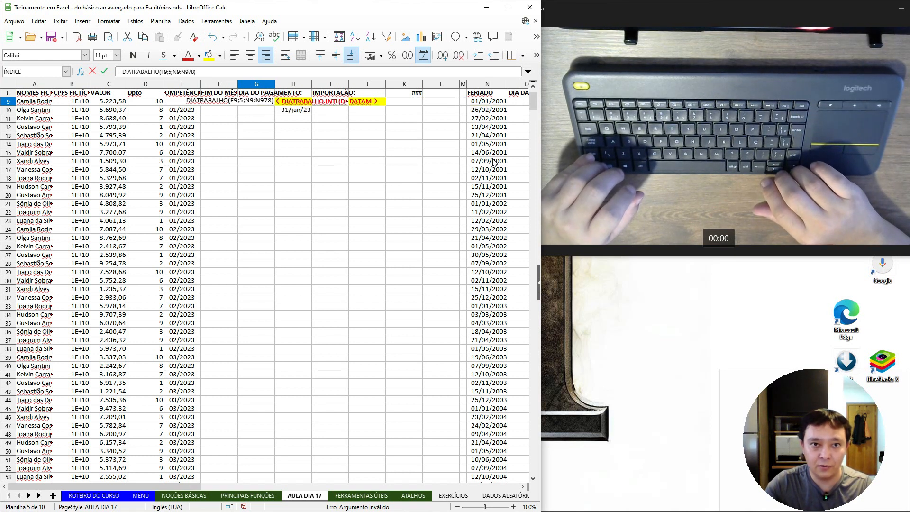
{"action": "key", "text": "Left"}
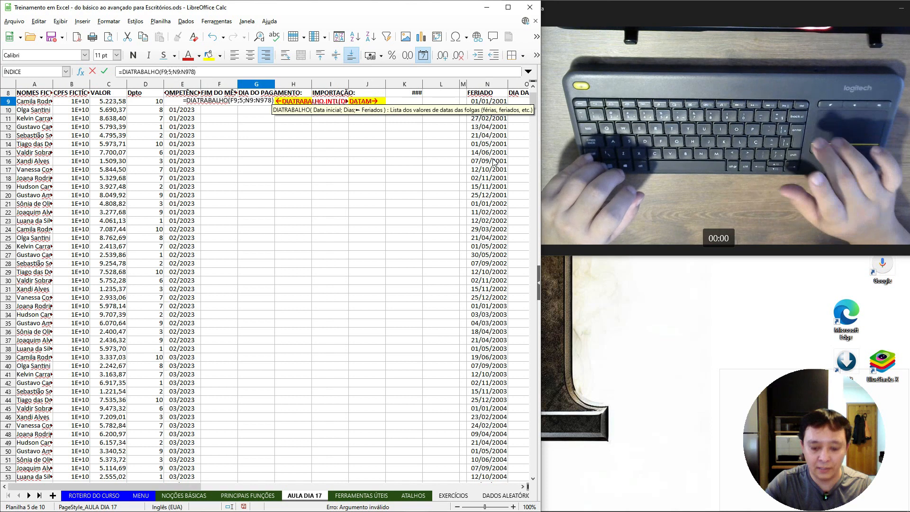
{"action": "key", "text": "Return"}
Review the month end in F9, the payment date in G9 and the DIATRABALHO.INTL note in H9.
{"action": "key", "text": "Right"}
{"action": "key", "text": "Up"}
{"action": "key", "text": "Left"}
{"action": "key", "text": "Left"}
{"action": "key", "text": "Right"}
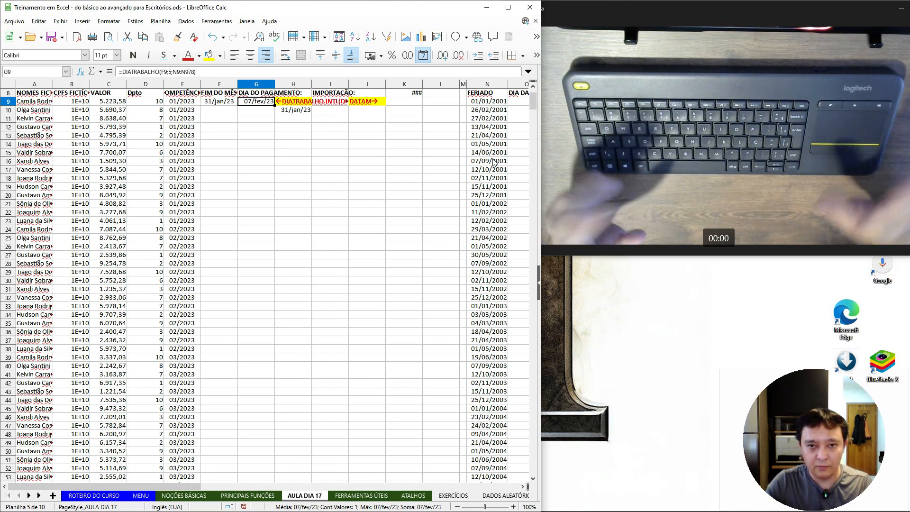
{"action": "key", "text": "Right"}
{"action": "key", "text": "Left"}
{"action": "key", "text": "Left"}
{"action": "key", "text": "Right"}
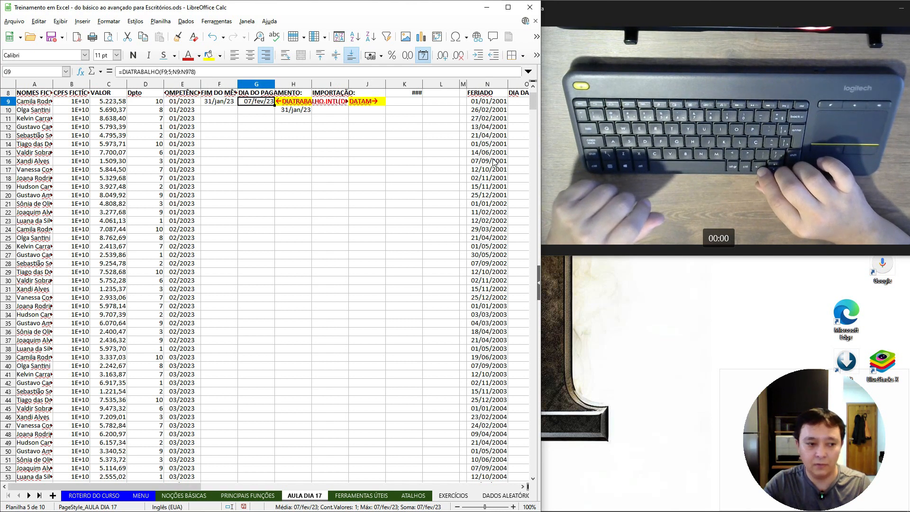
{"action": "key", "text": "Left"}
{"action": "key", "text": "Left"}
{"action": "key", "text": "Right"}
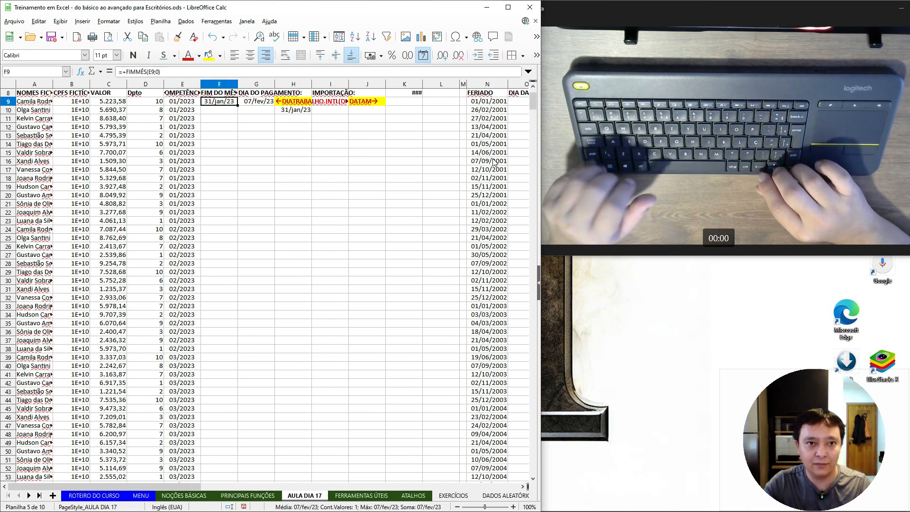
{"action": "key", "text": "Right"}
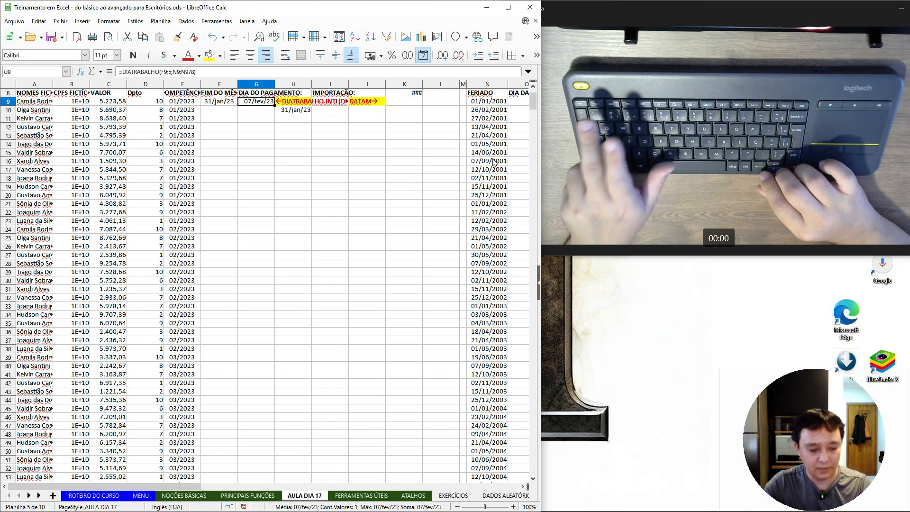
{"action": "key", "text": "Right"}
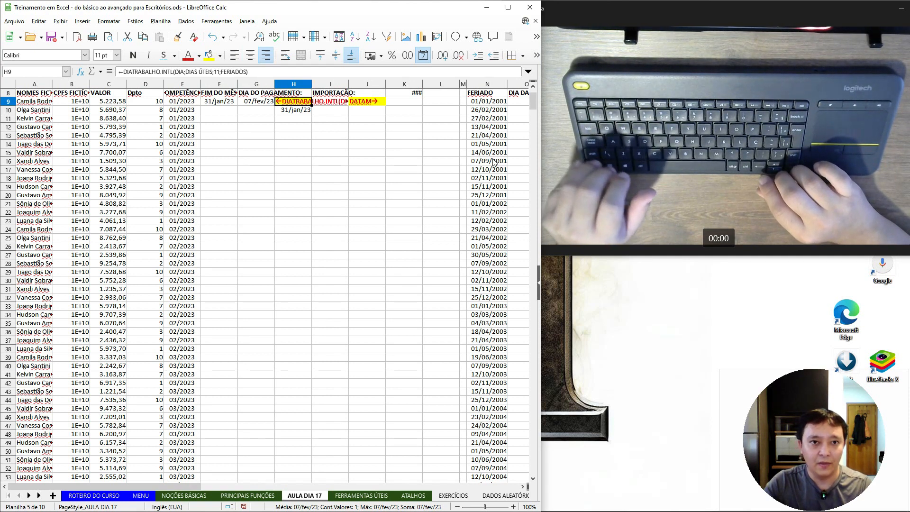
{"action": "key", "text": "Left"}
{"action": "key", "text": "Left"}
{"action": "key", "text": "Right"}
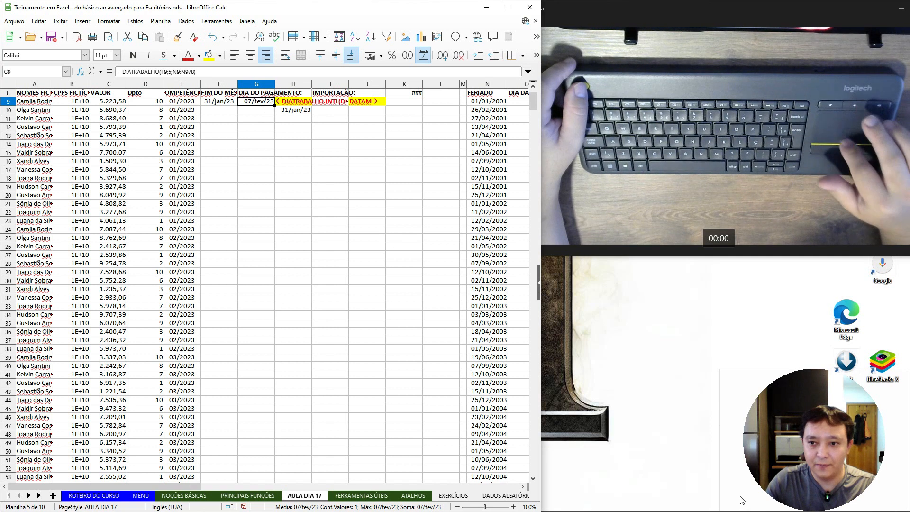
Open the Windows calendar and view January and February 2023 to check the working days after the month end.
{"action": "left_click", "coordinate": [880, 508]}
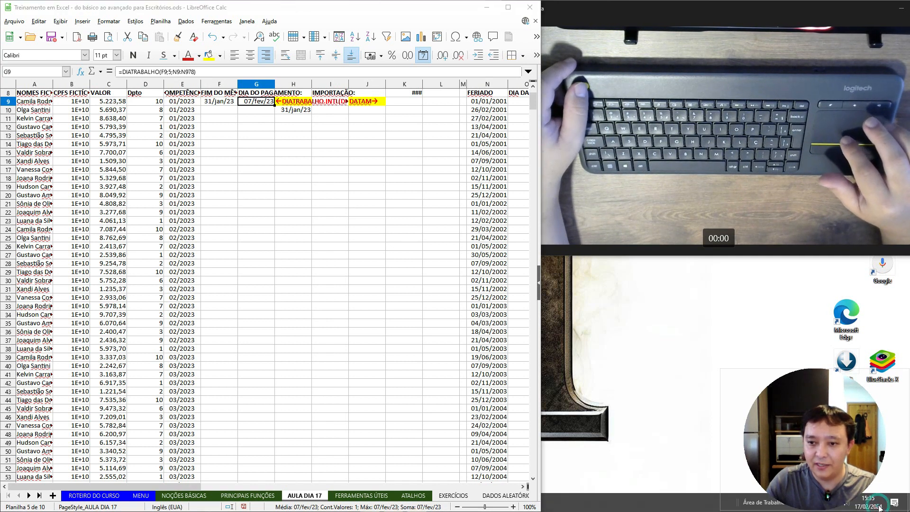
{"action": "left_click_drag", "start_coordinate": [829, 432], "coordinate": [864, 284]}
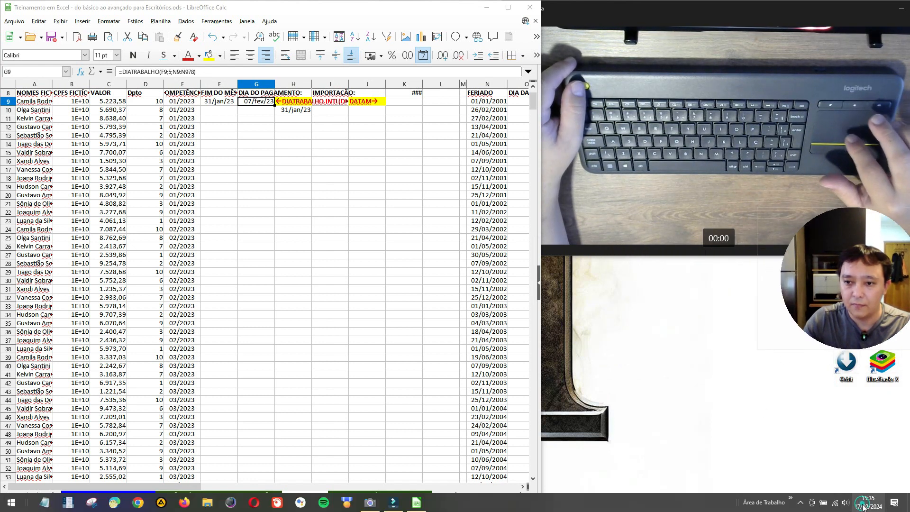
{"action": "left_click", "coordinate": [862, 505]}
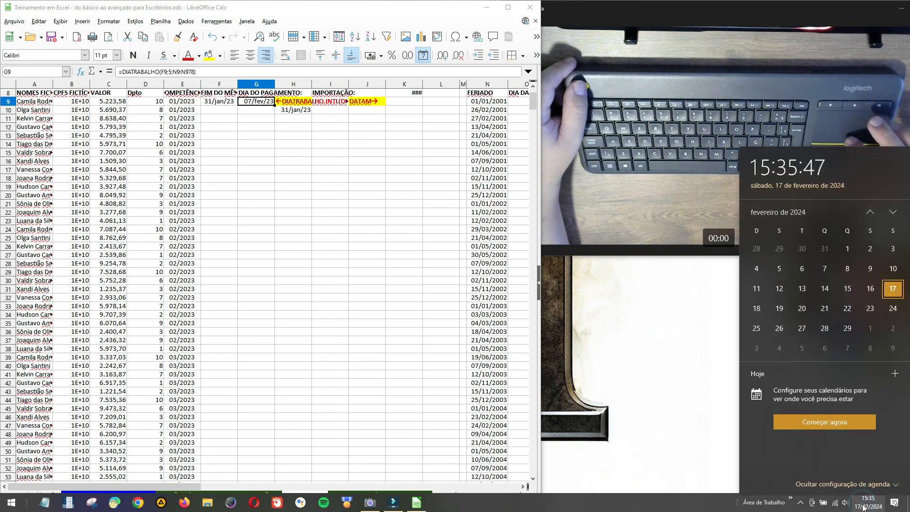
{"action": "left_click", "coordinate": [871, 210]}
{"action": "left_click", "coordinate": [871, 210]}
{"action": "left_click", "coordinate": [871, 209]}
{"action": "left_click", "coordinate": [872, 209]}
{"action": "left_click", "coordinate": [871, 209]}
{"action": "left_click", "coordinate": [871, 209]}
{"action": "left_click", "coordinate": [871, 209]}
{"action": "left_click", "coordinate": [871, 209]}
{"action": "left_click", "coordinate": [871, 210]}
{"action": "left_click", "coordinate": [871, 209]}
{"action": "left_click", "coordinate": [871, 209]}
{"action": "left_click", "coordinate": [871, 209]}
{"action": "left_click", "coordinate": [871, 209]}
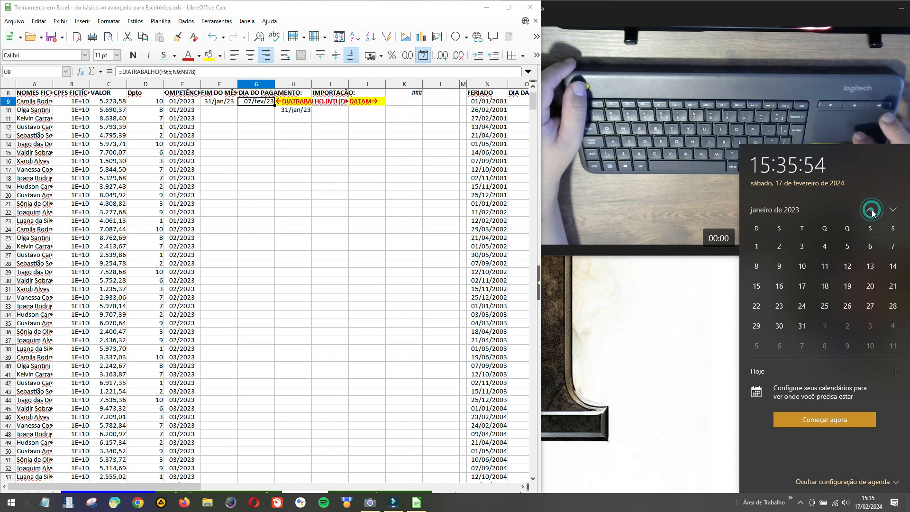
{"action": "left_click", "coordinate": [893, 210]}
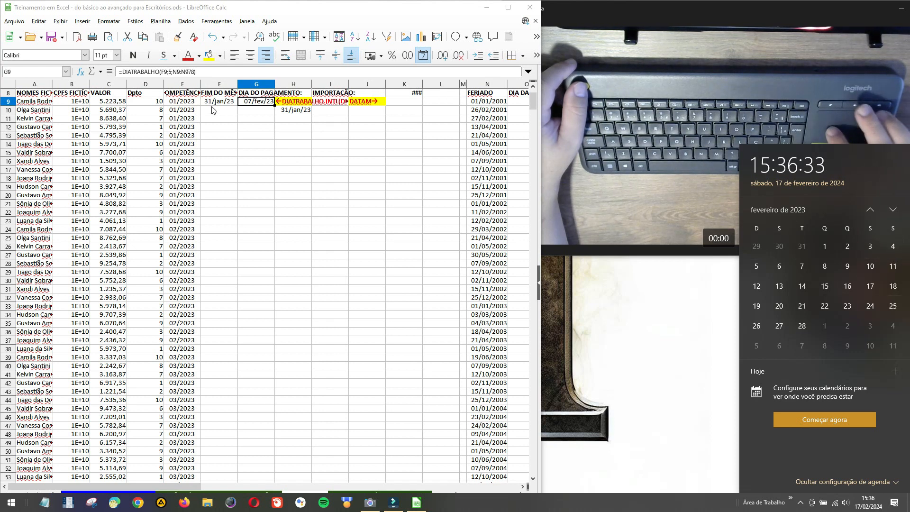
Leave the calendar and reselect the payment date formula in G9.
{"action": "left_click_drag", "start_coordinate": [263, 102], "coordinate": [284, 104]}
{"action": "left_click", "coordinate": [251, 110]}
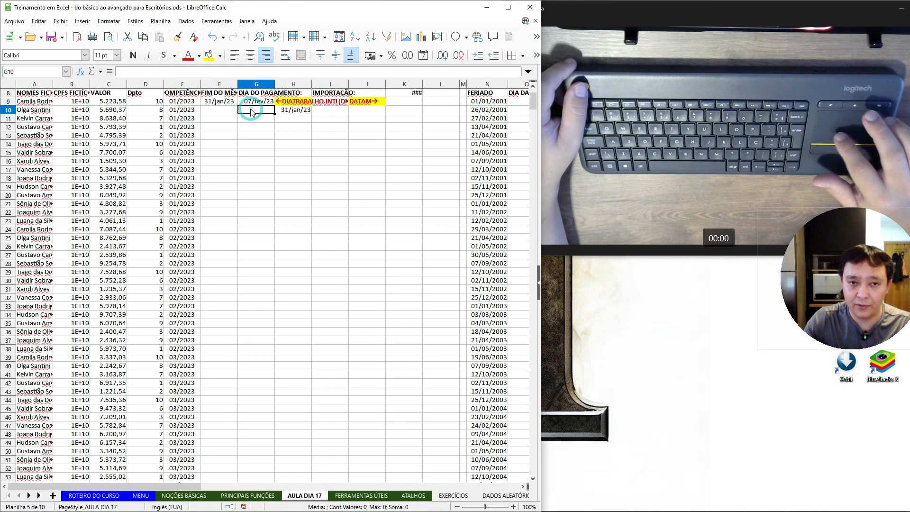
{"action": "left_click", "coordinate": [253, 104]}
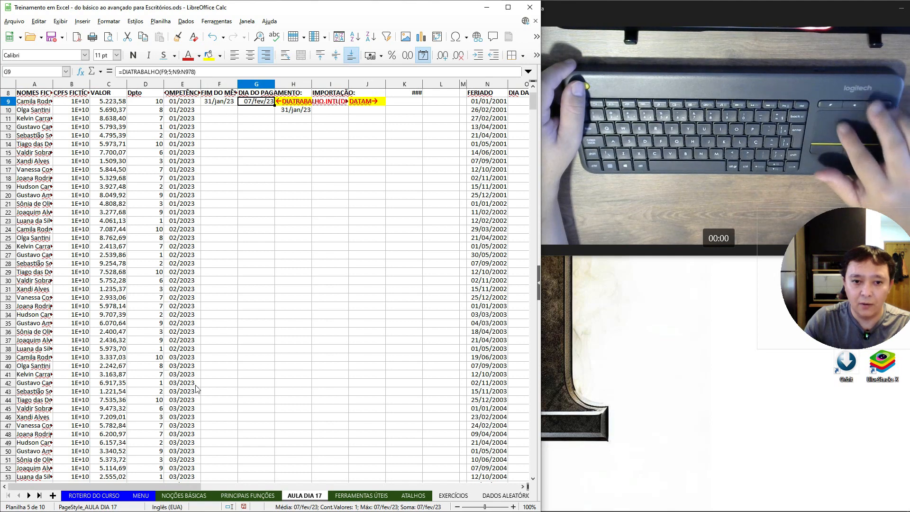
Find the DIATRABALHO.INTL reference section on the PRINCIPAIS FUNÇÕES sheet.
{"action": "left_click", "coordinate": [236, 495]}
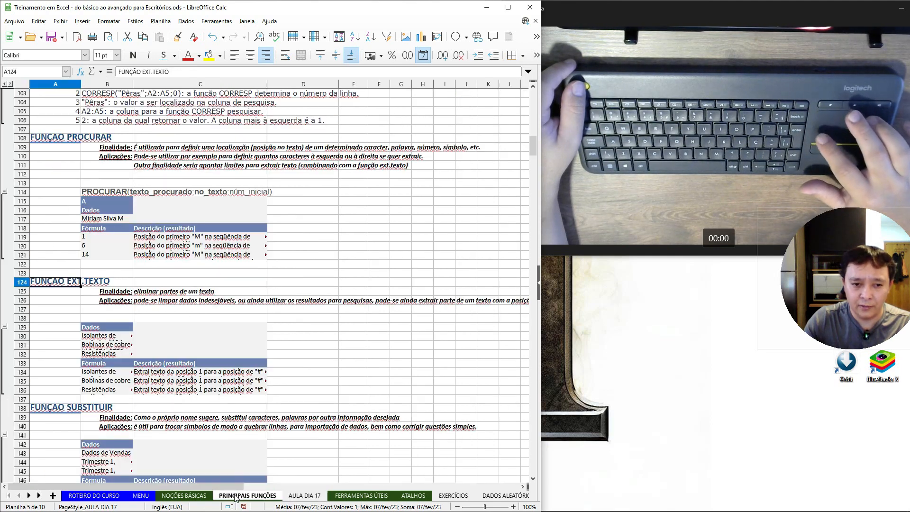
{"action": "scroll", "coordinate": [164, 300], "scroll_direction": "down", "scroll_amount": 20}
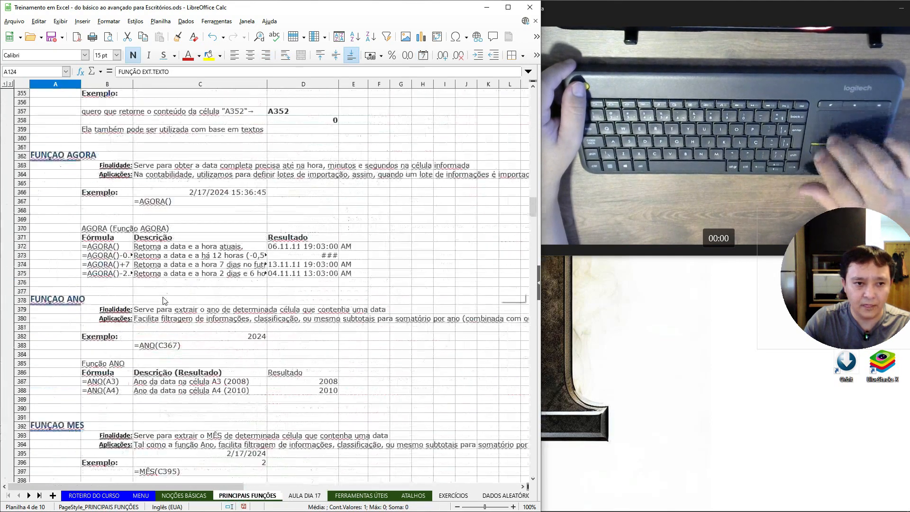
{"action": "scroll", "coordinate": [164, 300], "scroll_direction": "down", "scroll_amount": 20}
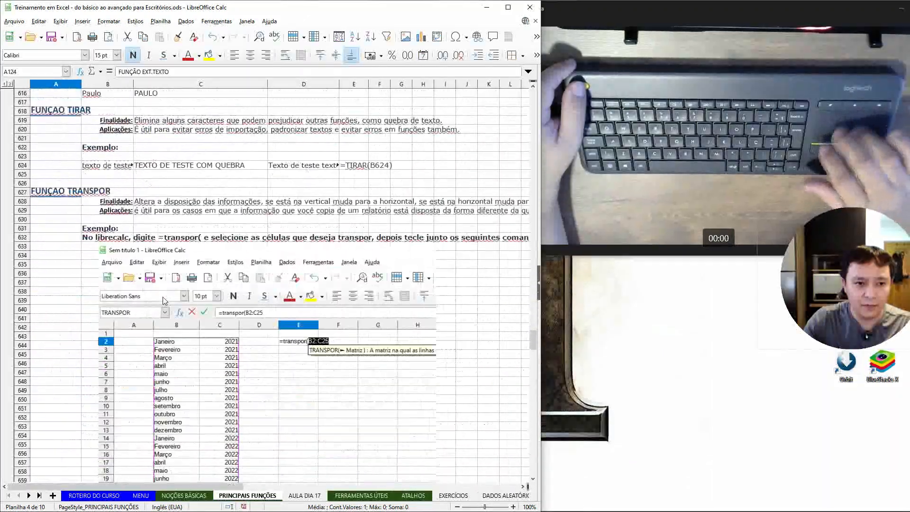
{"action": "scroll", "coordinate": [164, 300], "scroll_direction": "down", "scroll_amount": 18}
{"action": "scroll", "coordinate": [164, 300], "scroll_direction": "down", "scroll_amount": 17}
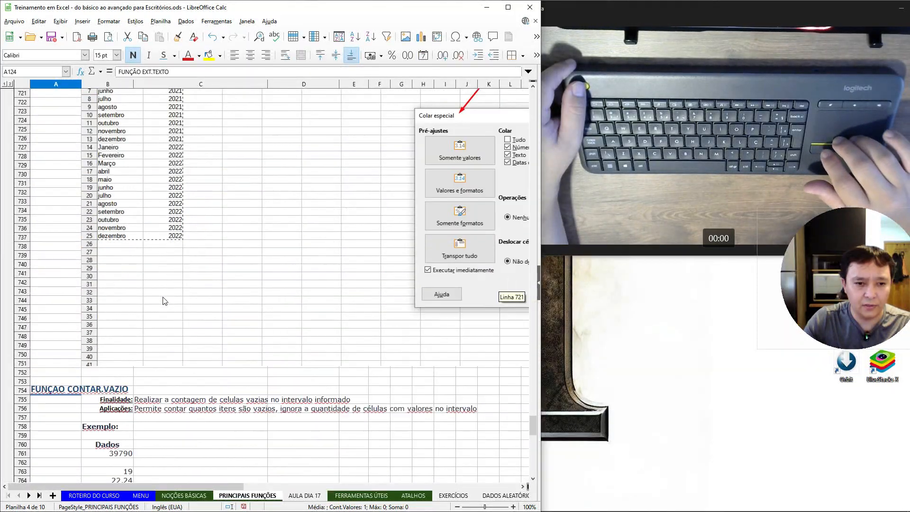
{"action": "scroll", "coordinate": [164, 300], "scroll_direction": "down", "scroll_amount": 16}
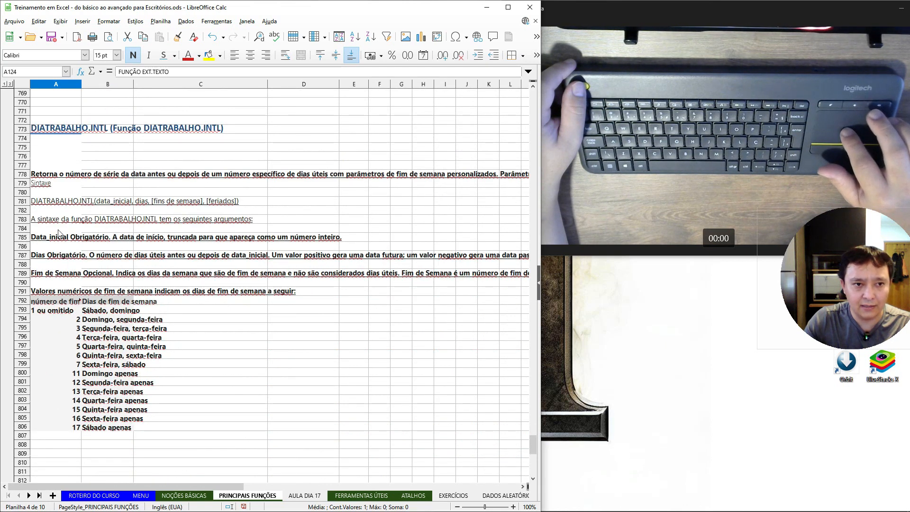
{"action": "left_click", "coordinate": [59, 128]}
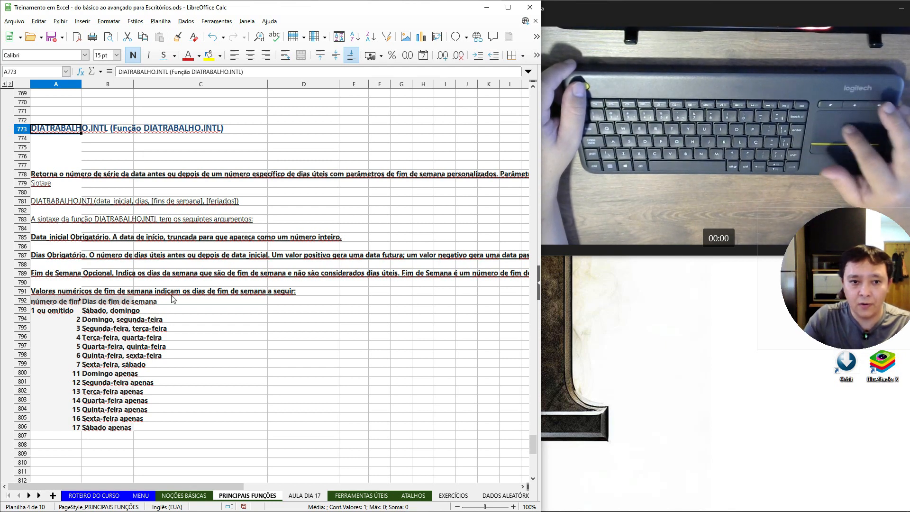
{"action": "left_click_drag", "start_coordinate": [882, 283], "coordinate": [866, 341]}
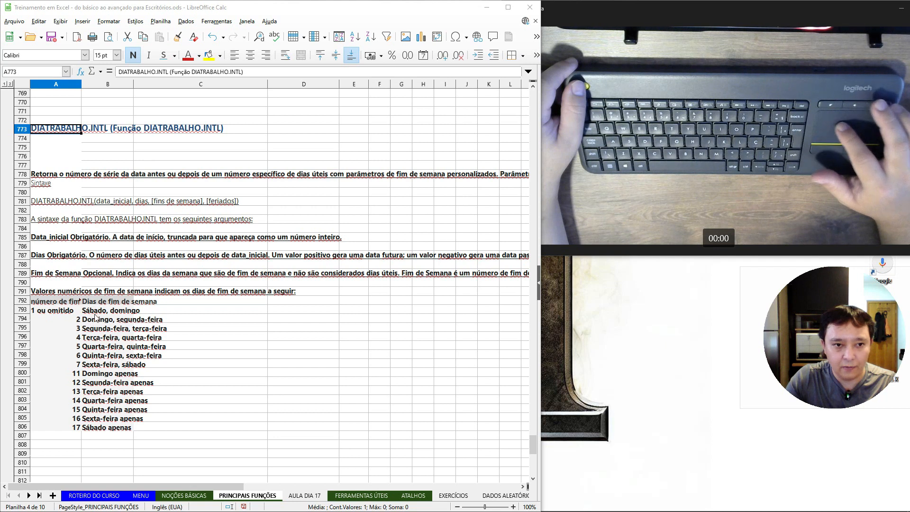
Examine the weekend codes of DIATRABALHO.INTL, comparing 11 (Domingo apenas) with 12 (Segunda-feira apenas).
{"action": "left_click", "coordinate": [69, 375]}
{"action": "left_click_drag", "start_coordinate": [69, 378], "coordinate": [112, 376]}
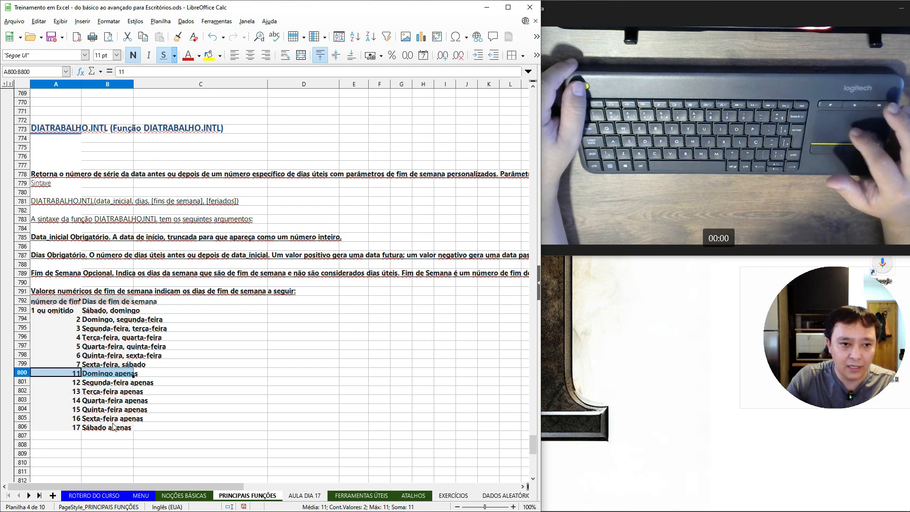
{"action": "key", "text": "ctrl+s"}
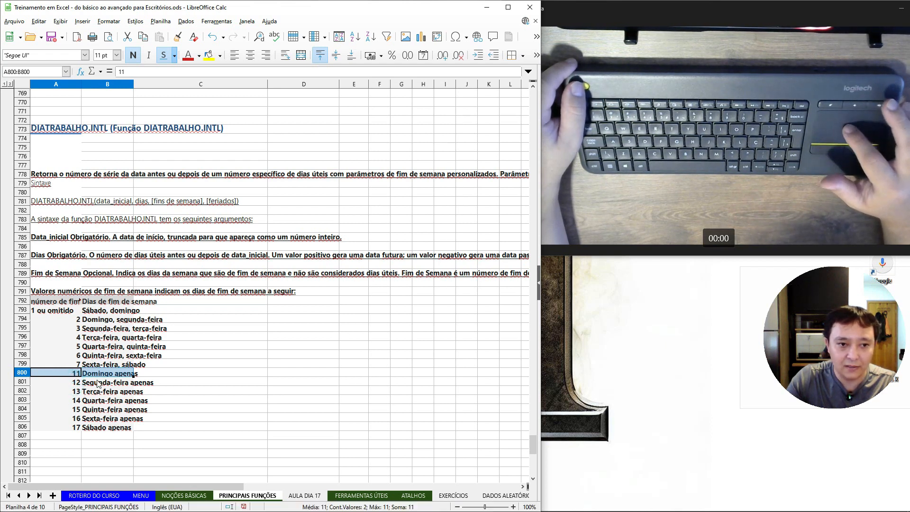
{"action": "left_click_drag", "start_coordinate": [74, 383], "coordinate": [99, 383]}
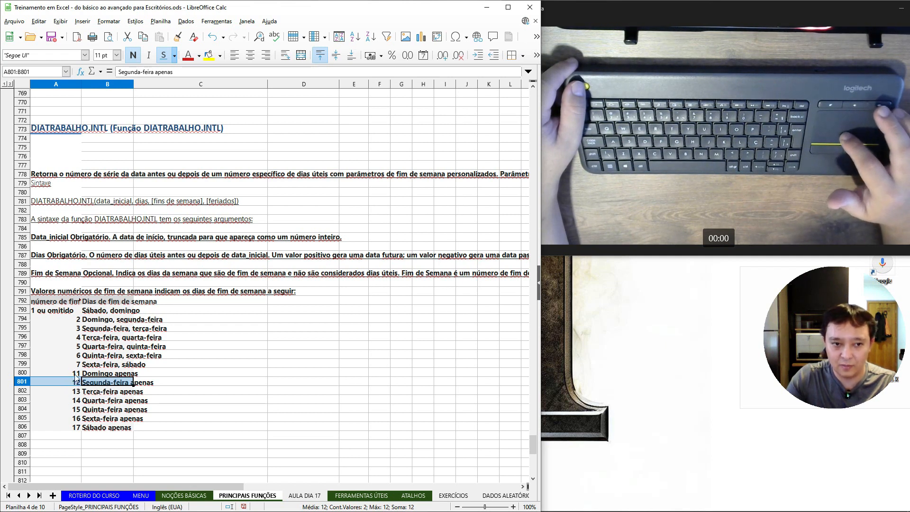
{"action": "left_click_drag", "start_coordinate": [75, 374], "coordinate": [98, 375]}
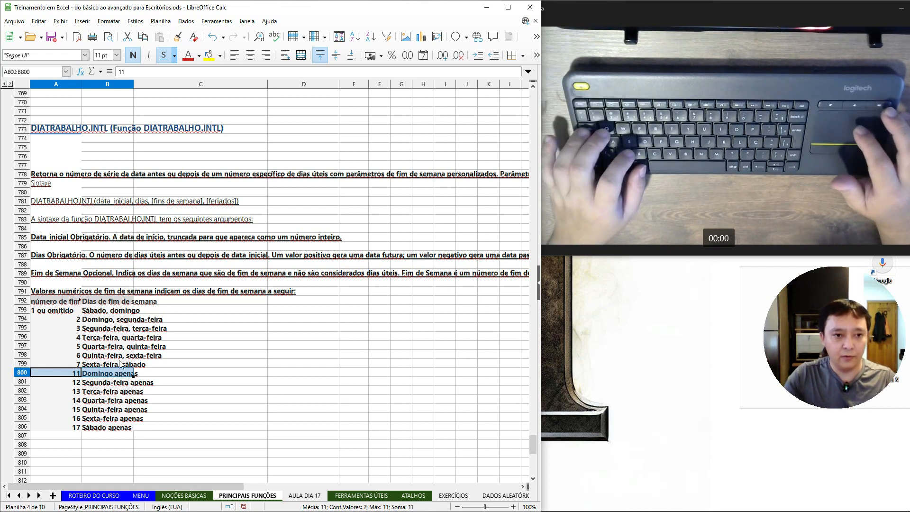
{"action": "left_click", "coordinate": [93, 373]}
{"action": "key", "text": "alt+Tab"}
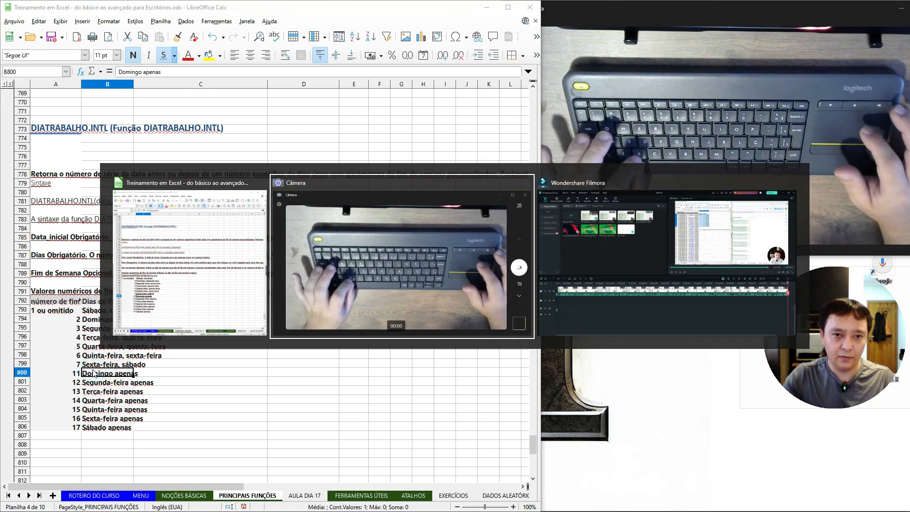
{"action": "key", "text": "alt+Tab"}
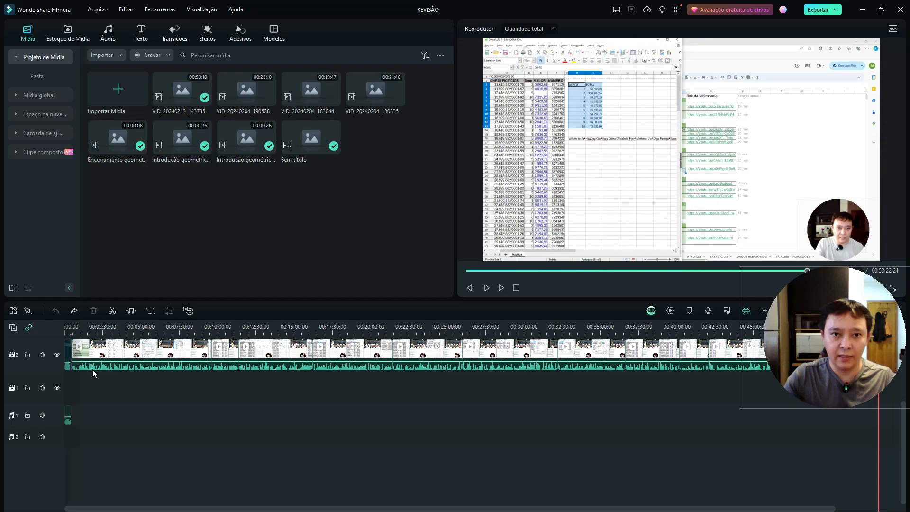
{"action": "key", "text": "alt+Tab"}
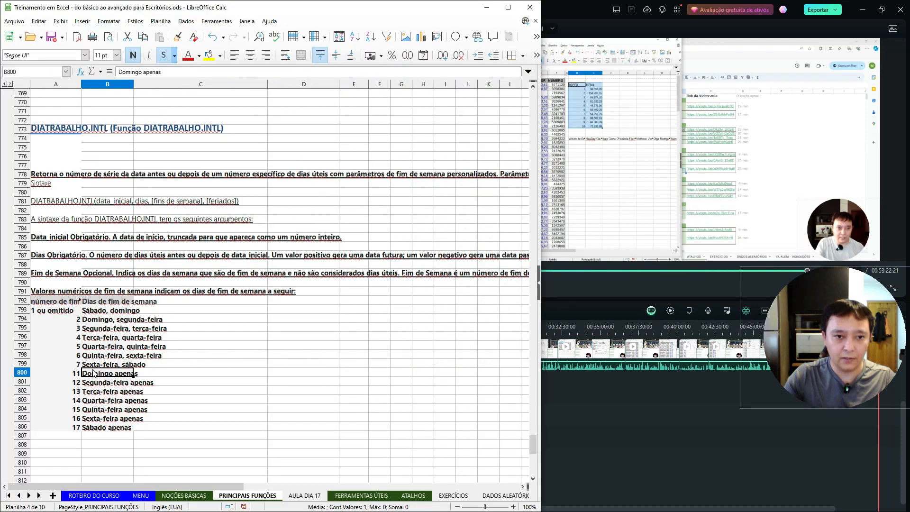
On the AULA DIA 17 sheet, replace the G9 formula with a DIATRABALHO.INTL one using start date F9, 5 days and weekend code 11.
{"action": "key", "text": "ctrl+Page_Up"}
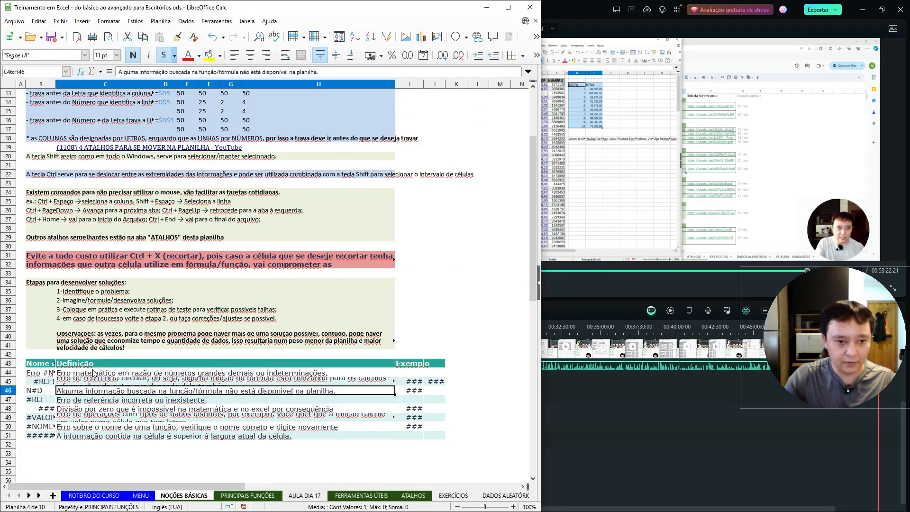
{"action": "key", "text": "ctrl+Page_Down"}
{"action": "key", "text": "ctrl+Page_Down"}
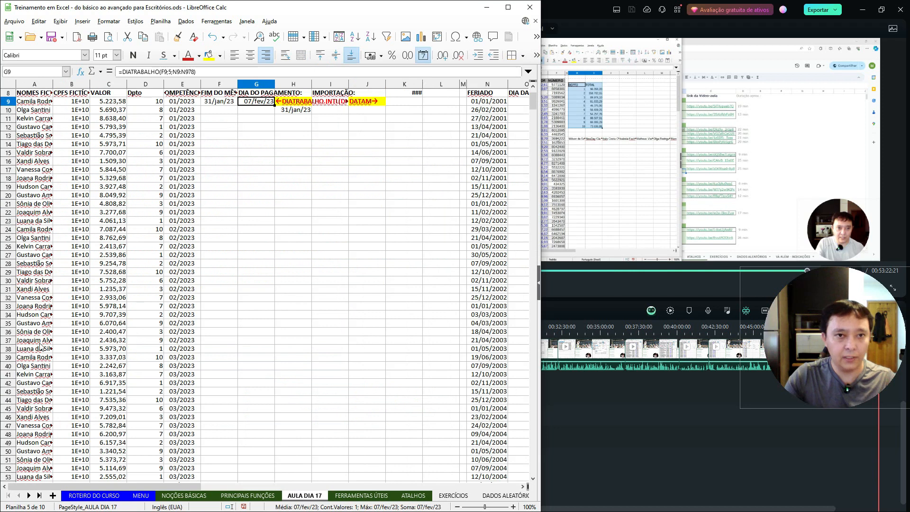
{"action": "key", "text": "Delete"}
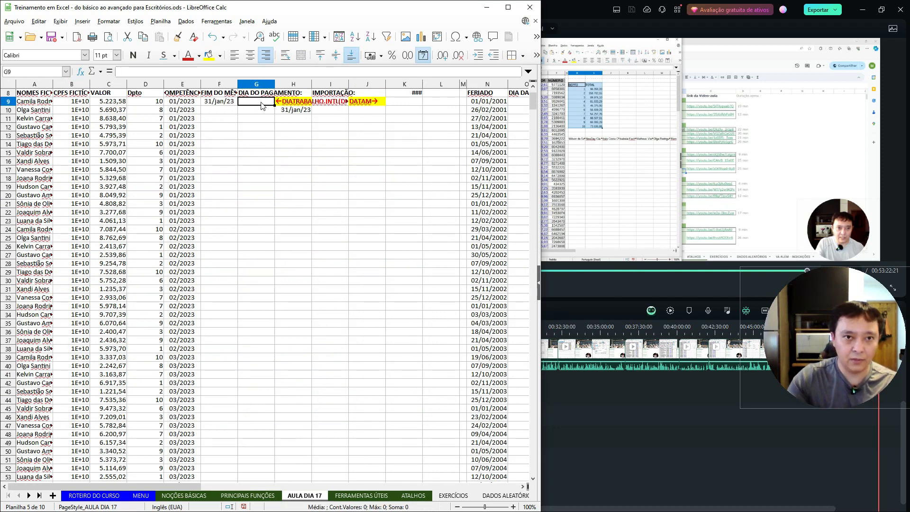
{"action": "type", "text": "="}
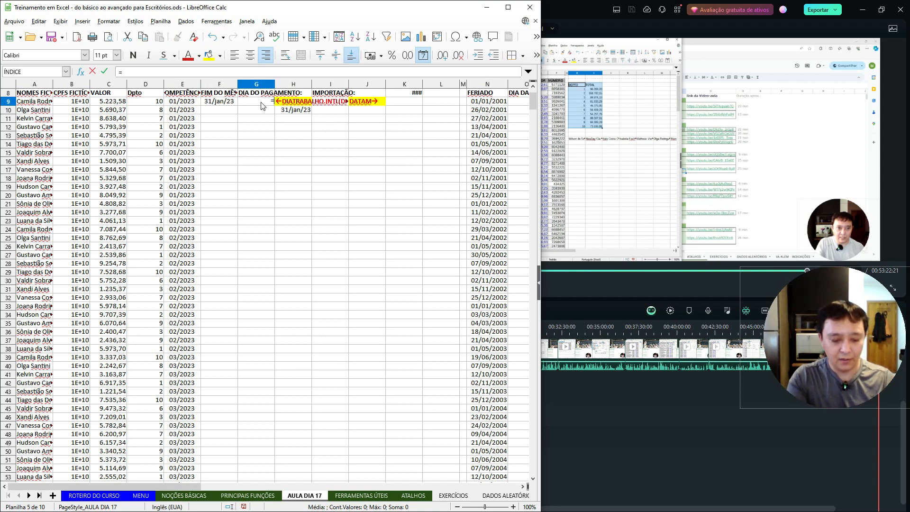
{"action": "type", "text": "diatr"}
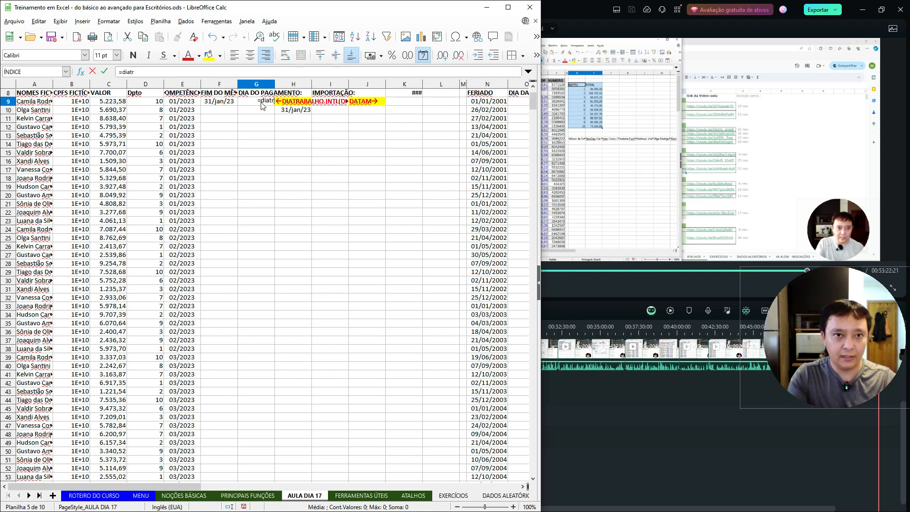
{"action": "type", "text": "abalho.intl("}
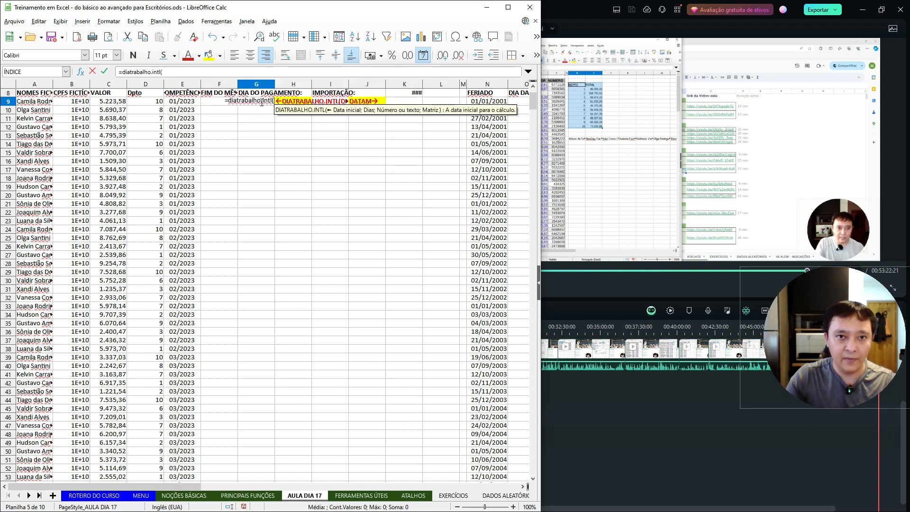
{"action": "key", "text": "Left"}
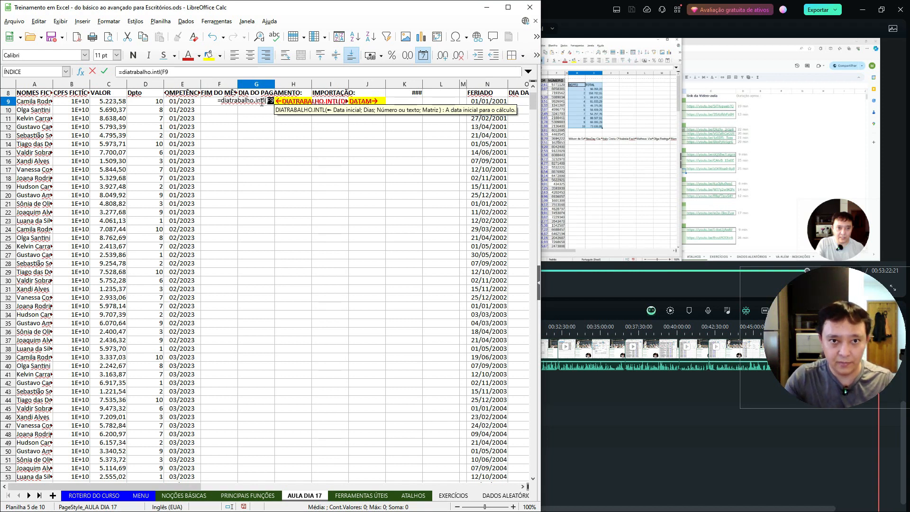
{"action": "type", "text": ";5"}
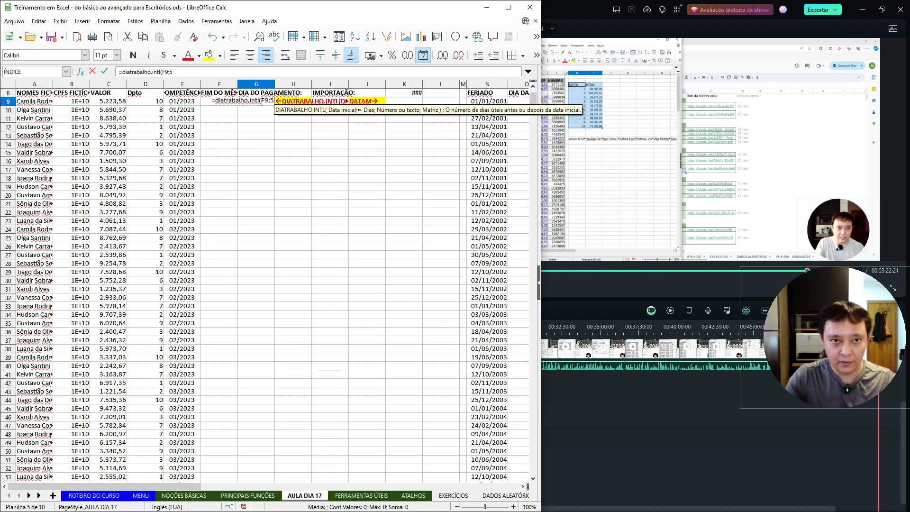
{"action": "type", "text": ";"}
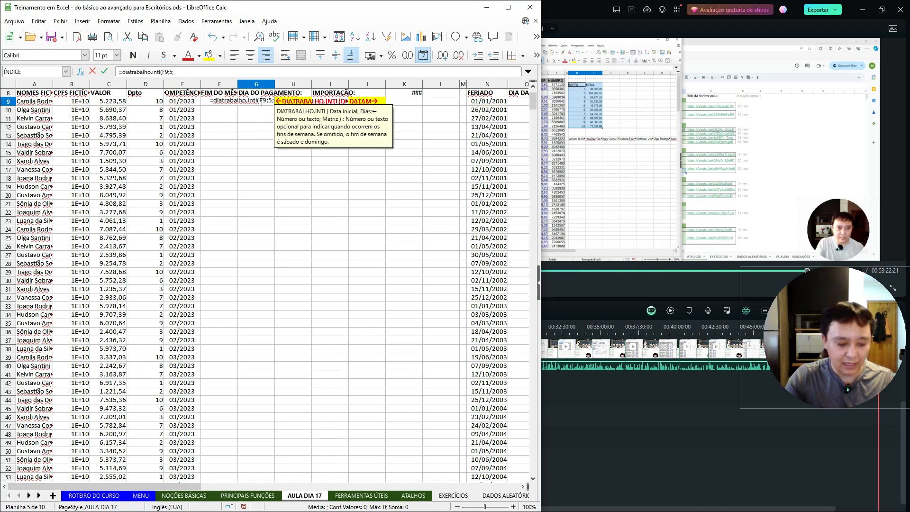
{"action": "type", "text": "11"}
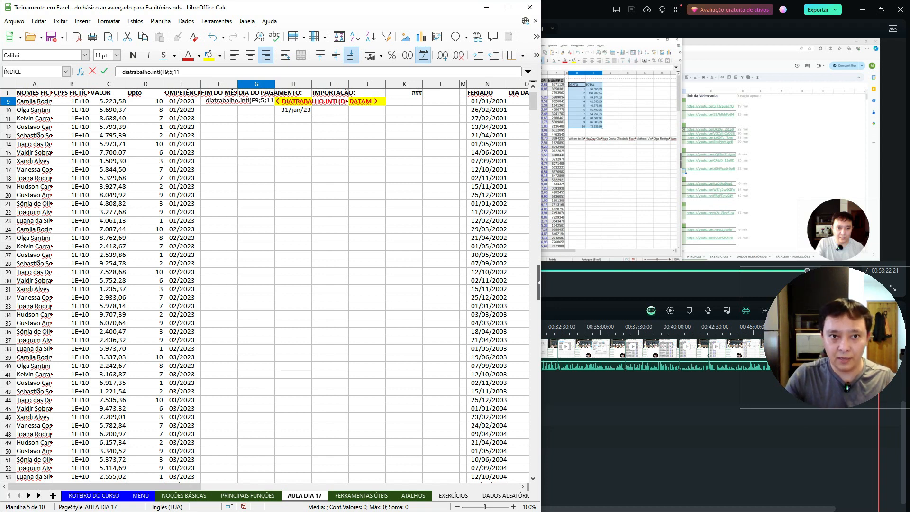
Complete the G9 formula with the holiday range N9:N978 as its last argument.
{"action": "type", "text": ";"}
{"action": "key", "text": "Right"}
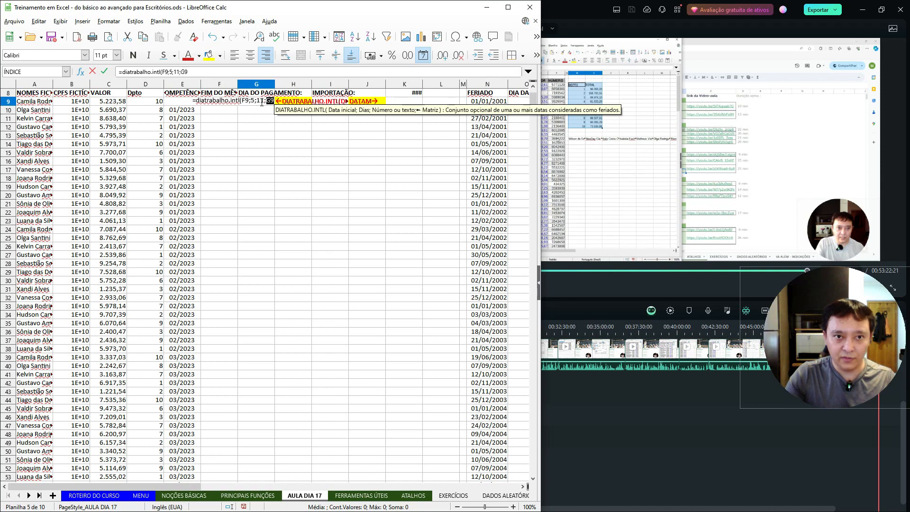
{"action": "key", "text": "Right"}
{"action": "key", "text": "Right"}
{"action": "key", "text": "Right"}
{"action": "key", "text": "Right"}
{"action": "key", "text": "Right"}
{"action": "key", "text": "Right"}
{"action": "key", "text": "ctrl+shift+Down"}
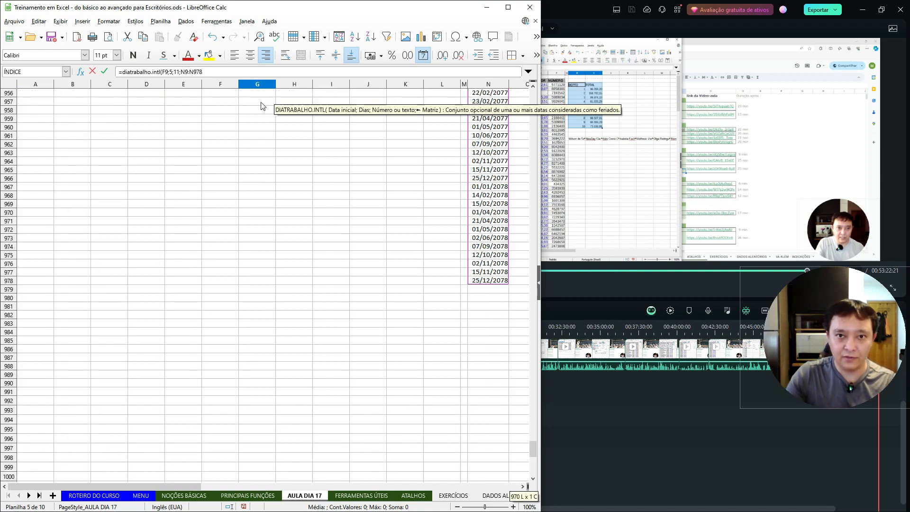
{"action": "key", "text": "Return"}
{"action": "left_click", "coordinate": [260, 102]}
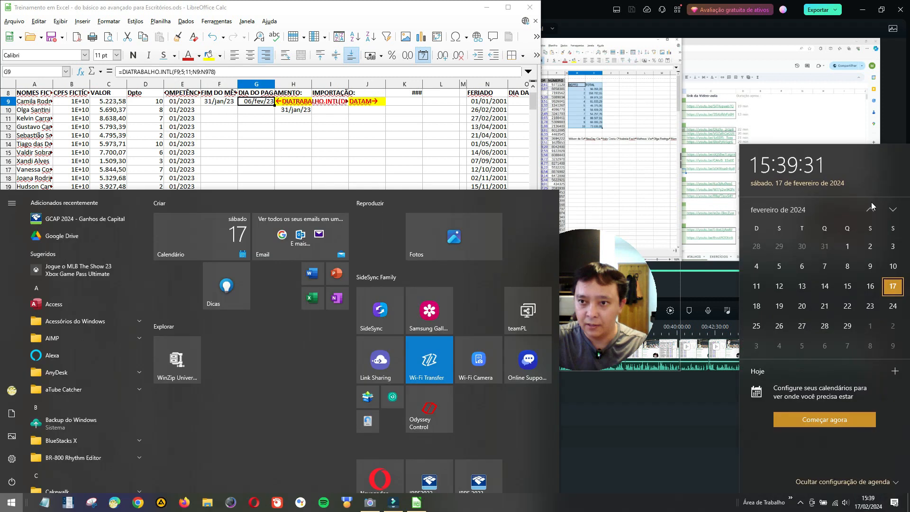
Go back to February 2023 in the Windows calendar to check the payment date against the working days.
{"action": "left_click", "coordinate": [870, 210]}
{"action": "left_click", "coordinate": [870, 209]}
{"action": "left_click", "coordinate": [870, 209]}
{"action": "left_click", "coordinate": [870, 209]}
{"action": "left_click", "coordinate": [871, 209]}
{"action": "left_click", "coordinate": [870, 210]}
{"action": "left_click", "coordinate": [870, 210]}
{"action": "left_click", "coordinate": [871, 210]}
{"action": "left_click", "coordinate": [870, 209]}
{"action": "left_click", "coordinate": [870, 209]}
{"action": "left_click", "coordinate": [870, 210]}
{"action": "left_click", "coordinate": [870, 209]}
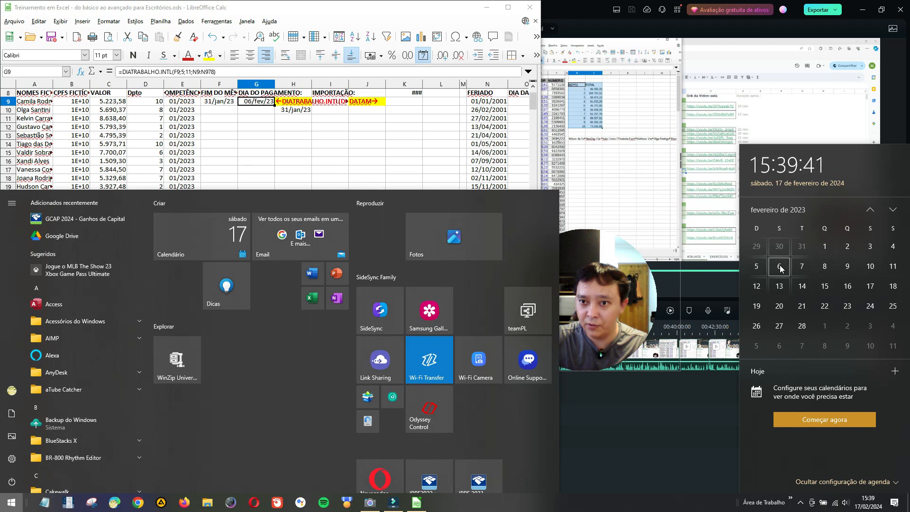
Return to the sheet and fill the FIMMÊS formula from F9 down the column to row 368.
{"action": "left_click", "coordinate": [248, 102]}
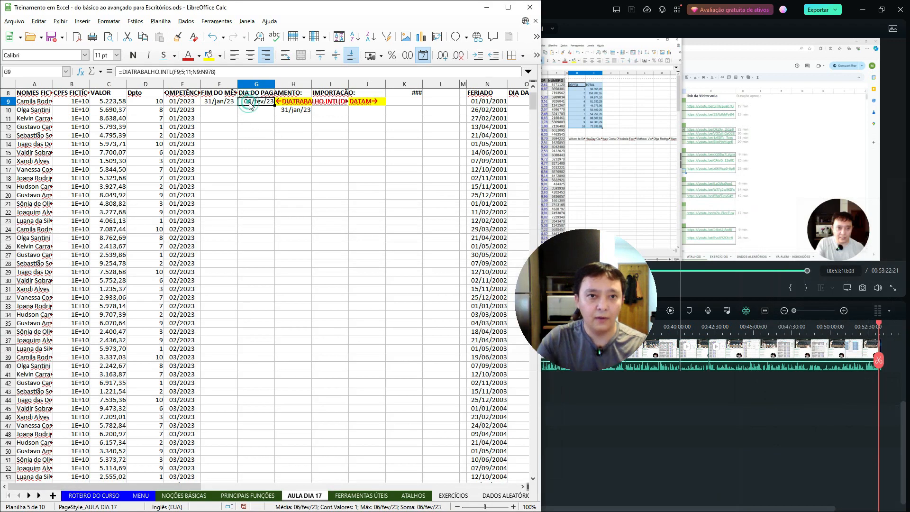
{"action": "left_click", "coordinate": [228, 102]}
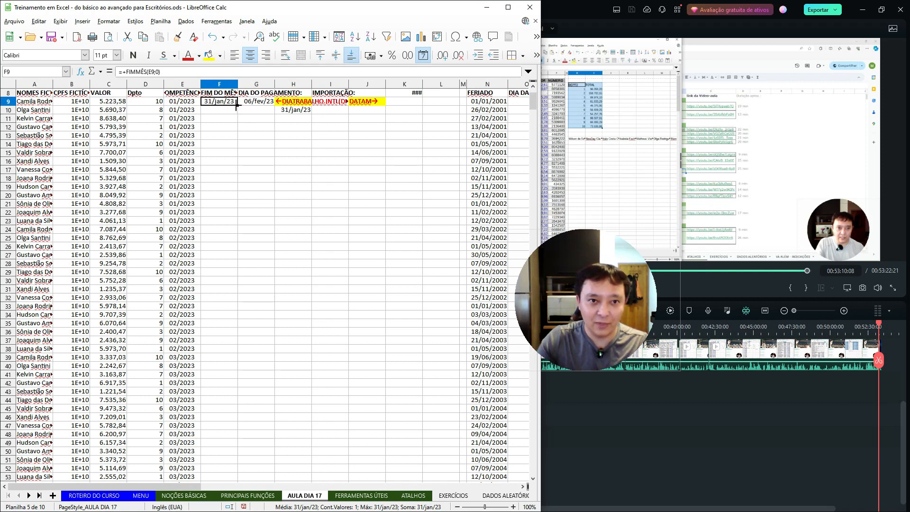
{"action": "double_click", "coordinate": [237, 107]}
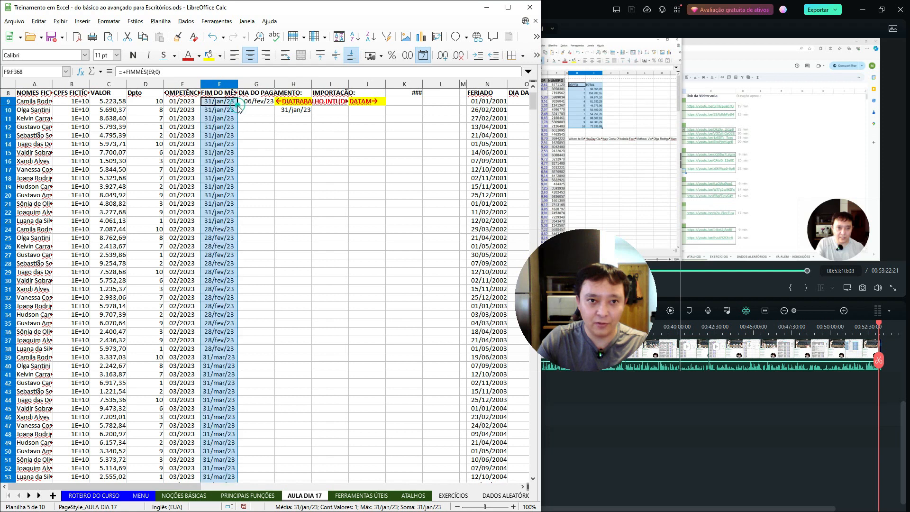
Check the filled month ends against the competence dates at the last row and back at the start of the list.
{"action": "left_click", "coordinate": [167, 187]}
{"action": "key", "text": "ctrl+Down"}
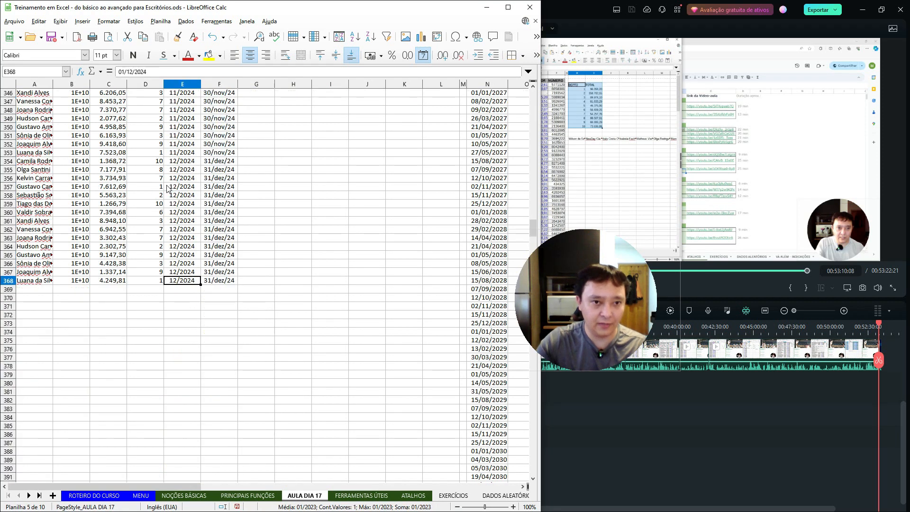
{"action": "key", "text": "Right"}
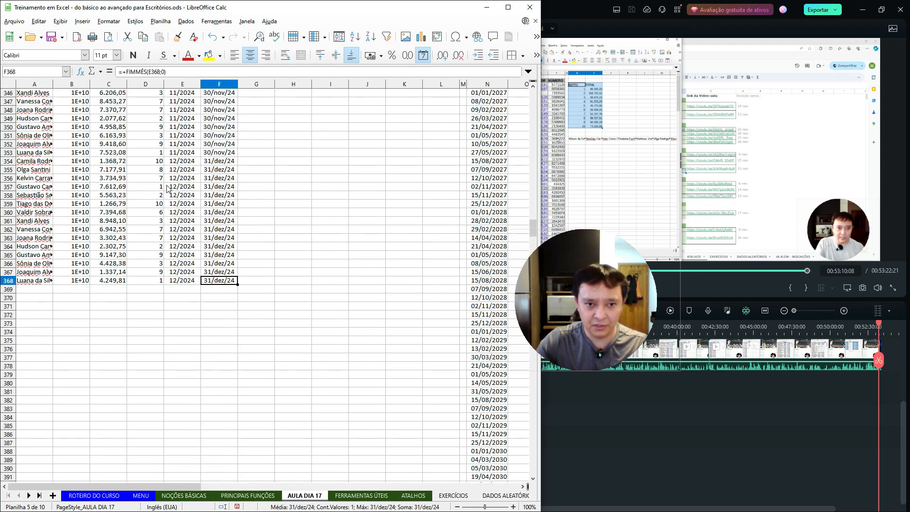
{"action": "key", "text": "Left"}
{"action": "key", "text": "Right"}
{"action": "key", "text": "Down"}
{"action": "key", "text": "Up"}
{"action": "key", "text": "Up"}
{"action": "key", "text": "ctrl+Up"}
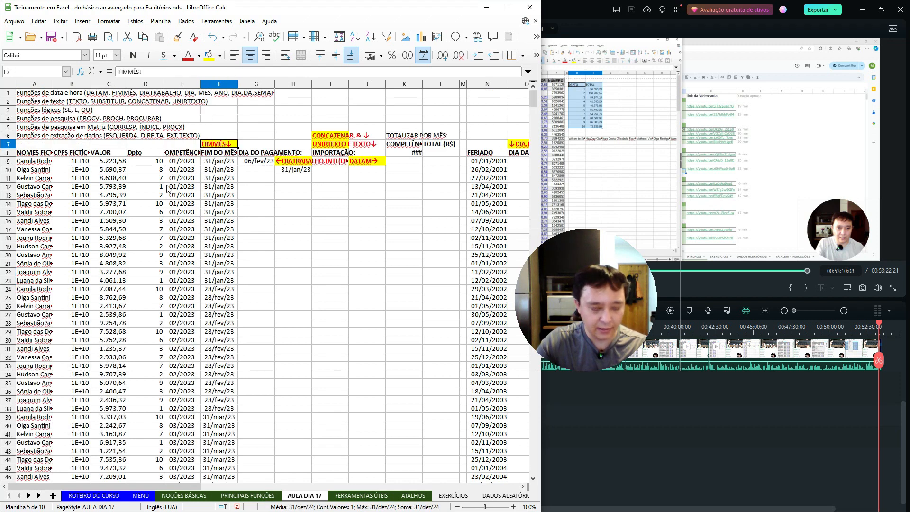
{"action": "key", "text": "Down"}
{"action": "key", "text": "Down"}
{"action": "key", "text": "Down"}
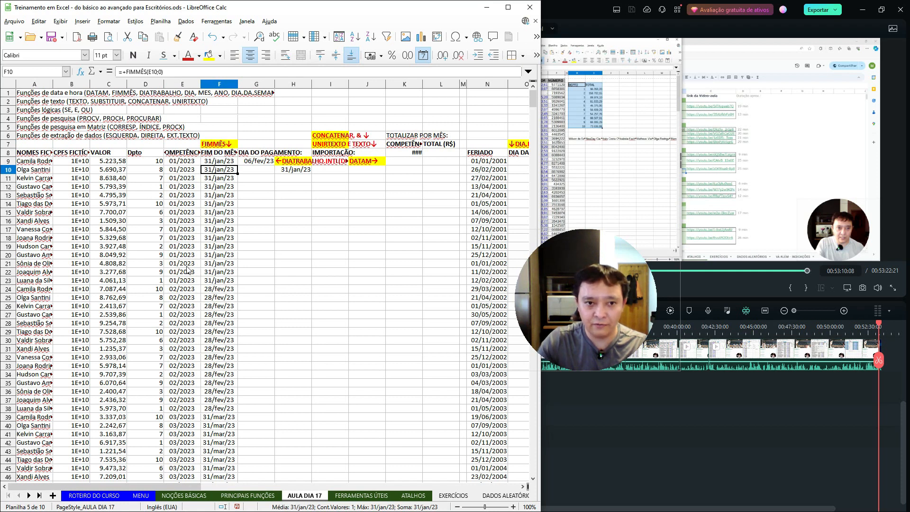
Examine where the competence and month-end lists finish, looking at the empty rows below the last entry in column E.
{"action": "key", "text": "ctrl+Down"}
{"action": "key", "text": "Left"}
{"action": "key", "text": "Down"}
{"action": "key", "text": "Down"}
{"action": "key", "text": "Down"}
{"action": "key", "text": "Down"}
{"action": "key", "text": "Down"}
{"action": "key", "text": "Down"}
{"action": "key", "text": "Down"}
{"action": "key", "text": "Down"}
{"action": "key", "text": "Down"}
{"action": "key", "text": "Down"}
{"action": "key", "text": "Down"}
{"action": "key", "text": "Down"}
{"action": "key", "text": "Down"}
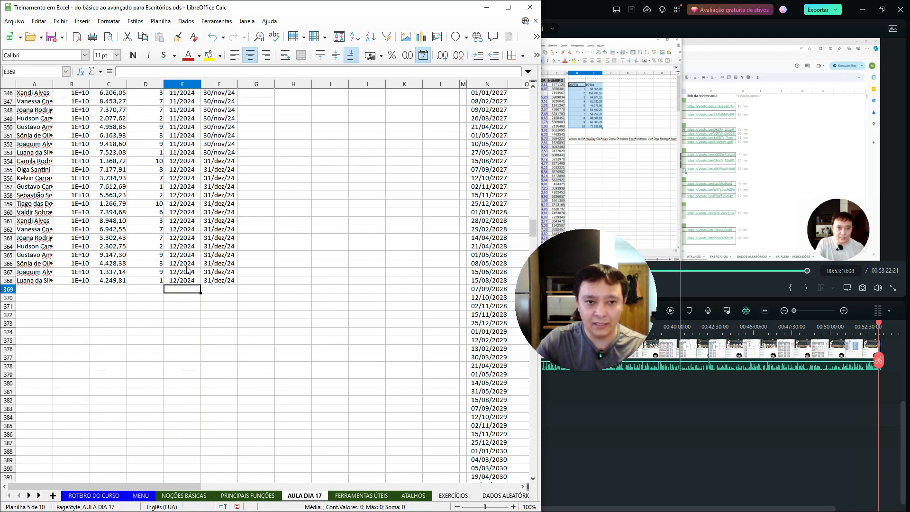
{"action": "key", "text": "Down"}
{"action": "key", "text": "Down"}
{"action": "key", "text": "Down"}
{"action": "key", "text": "Down"}
{"action": "key", "text": "Down"}
{"action": "key", "text": "Down"}
{"action": "key", "text": "Down"}
{"action": "key", "text": "Down"}
{"action": "key", "text": "Down"}
{"action": "key", "text": "Down"}
{"action": "key", "text": "Down"}
{"action": "key", "text": "Down"}
{"action": "key", "text": "Down"}
{"action": "key", "text": "Down"}
{"action": "key", "text": "Down"}
{"action": "key", "text": "Down"}
{"action": "key", "text": "Down"}
{"action": "key", "text": "Down"}
{"action": "key", "text": "ctrl+Up"}
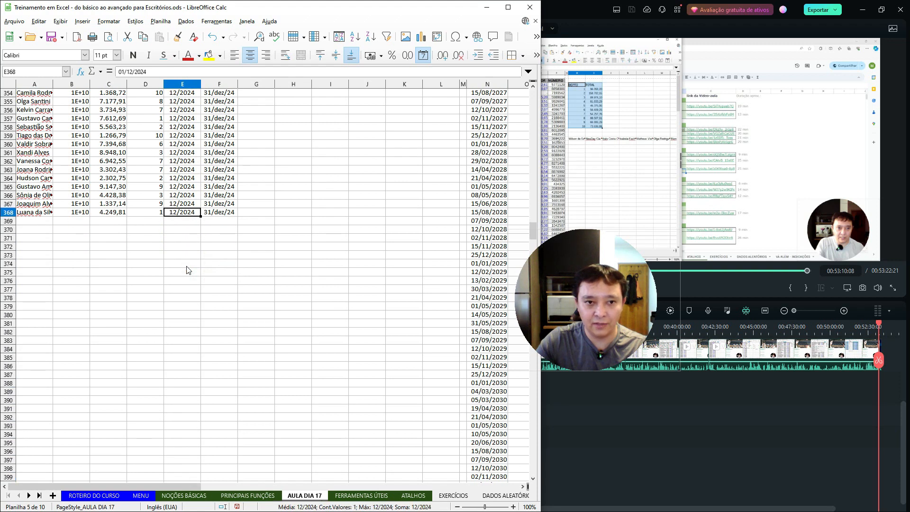
Copy the FIMMÊS formula from F9 and paste it over F10:F368, ending back at F9.
{"action": "key", "text": "Right"}
{"action": "key", "text": "ctrl+Up"}
{"action": "key", "text": "Down"}
{"action": "key", "text": "Down"}
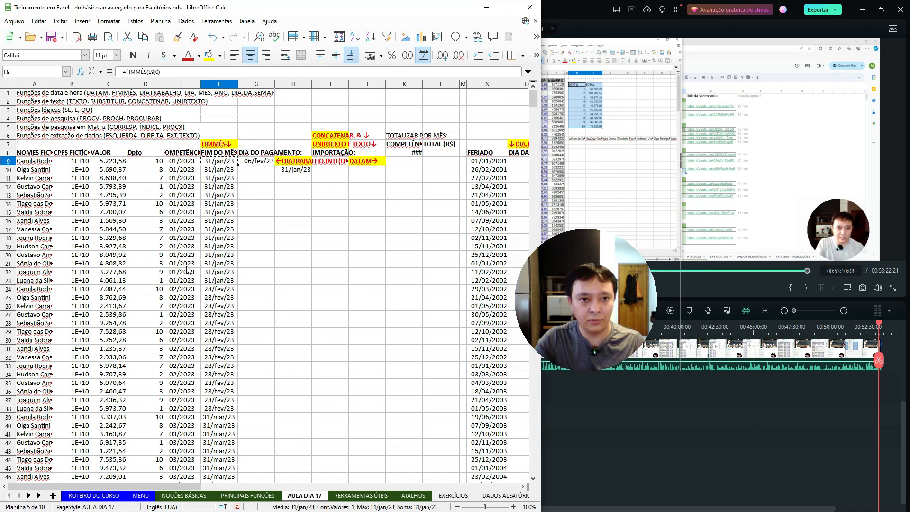
{"action": "key", "text": "Down"}
{"action": "key", "text": "ctrl+shift+Down"}
{"action": "key", "text": "ctrl+v"}
{"action": "key", "text": "Return"}
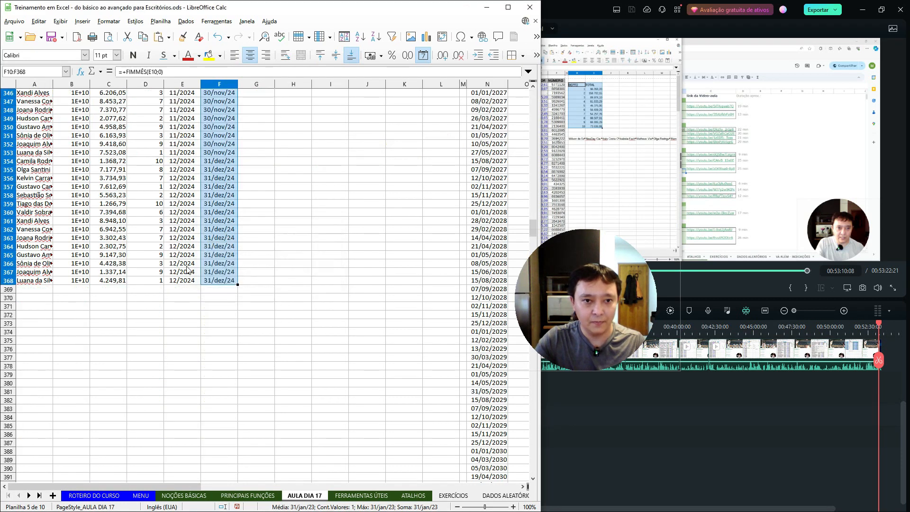
{"action": "key", "text": "Up"}
{"action": "key", "text": "Up"}
{"action": "key", "text": "Down"}
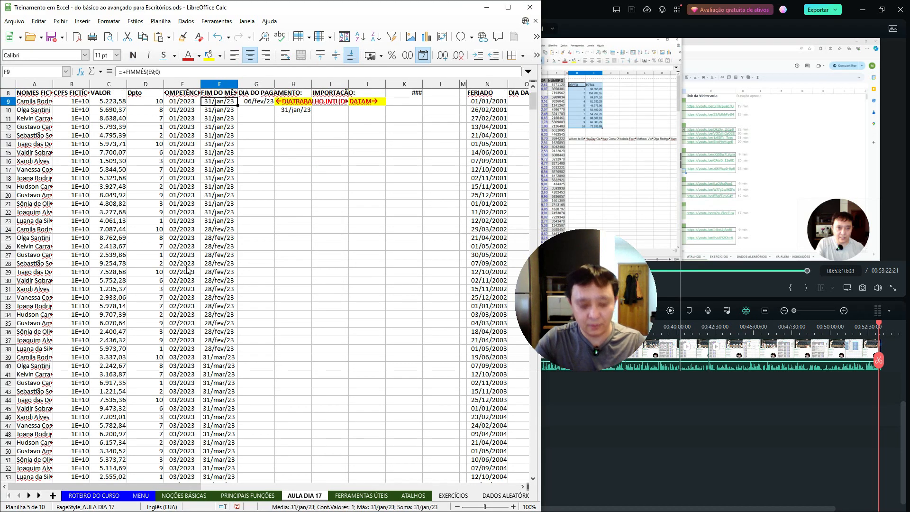
Reach F368 through the end of the competence column, select upward to F10, and paste the FIMMÊS formula over F10:F368.
{"action": "key", "text": "Left"}
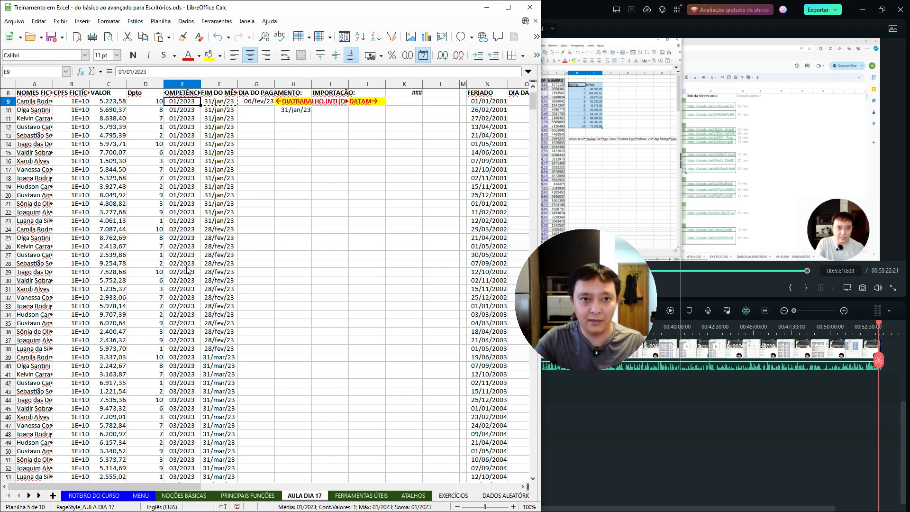
{"action": "key", "text": "ctrl+Down"}
{"action": "key", "text": "Right"}
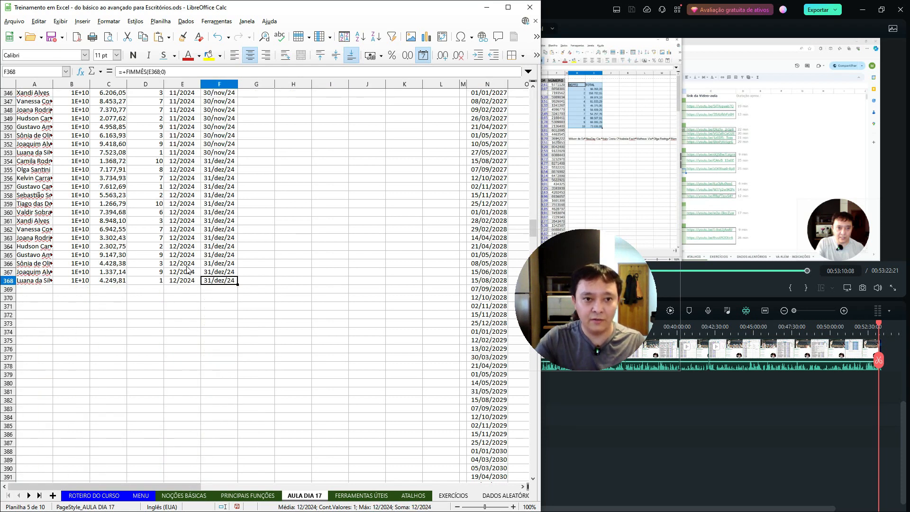
{"action": "key", "text": "ctrl+shift+Up"}
{"action": "key", "text": "shift+Down"}
{"action": "key", "text": "shift+Down"}
{"action": "key", "text": "shift+Down"}
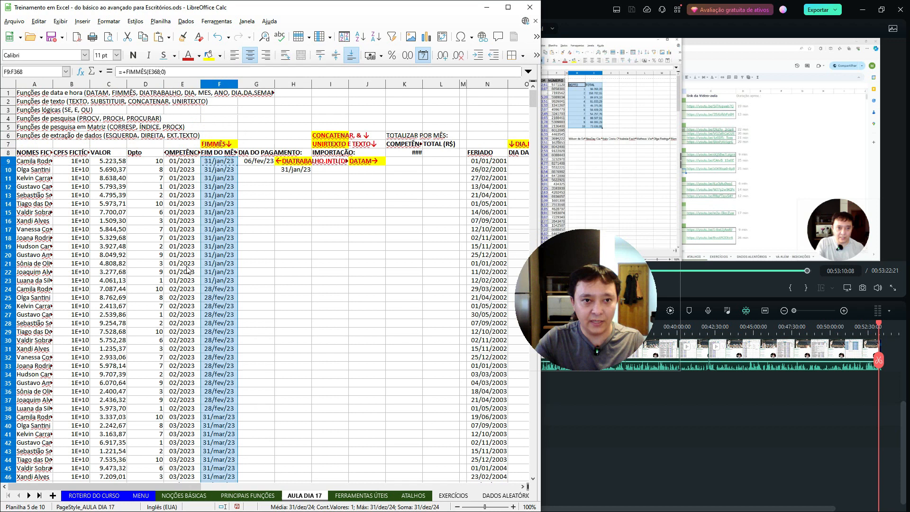
{"action": "key", "text": "ctrl+v"}
{"action": "key", "text": "Return"}
{"action": "key", "text": "Return"}
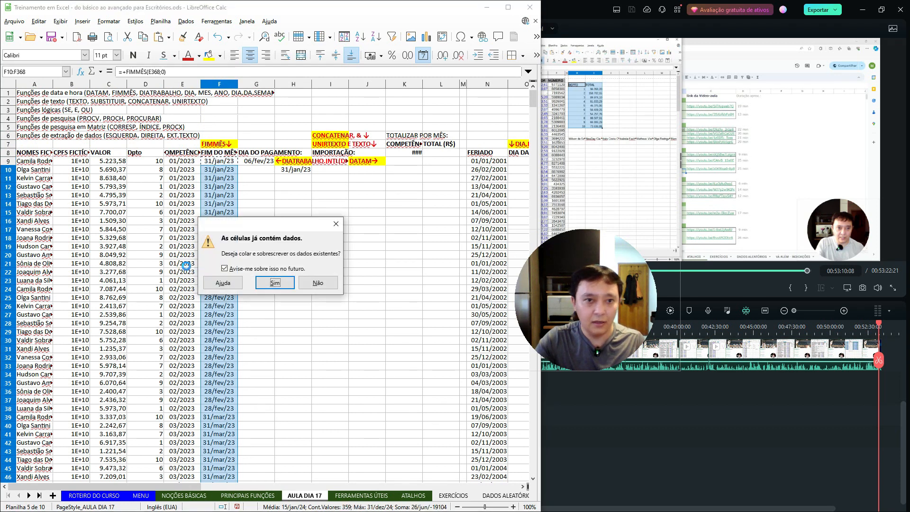
{"action": "key", "text": "Return"}
{"action": "key", "text": "Right"}
{"action": "key", "text": "Left"}
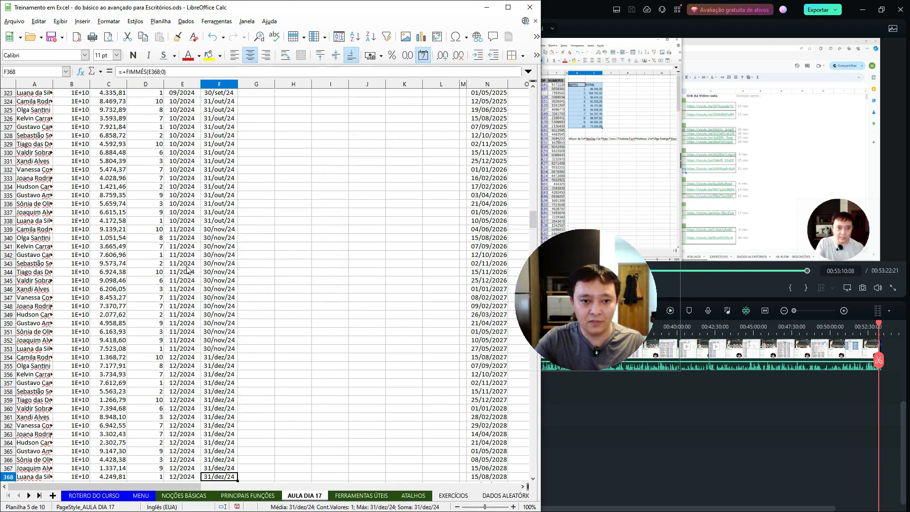
{"action": "key", "text": "ctrl+Up"}
{"action": "key", "text": "Down"}
{"action": "key", "text": "Down"}
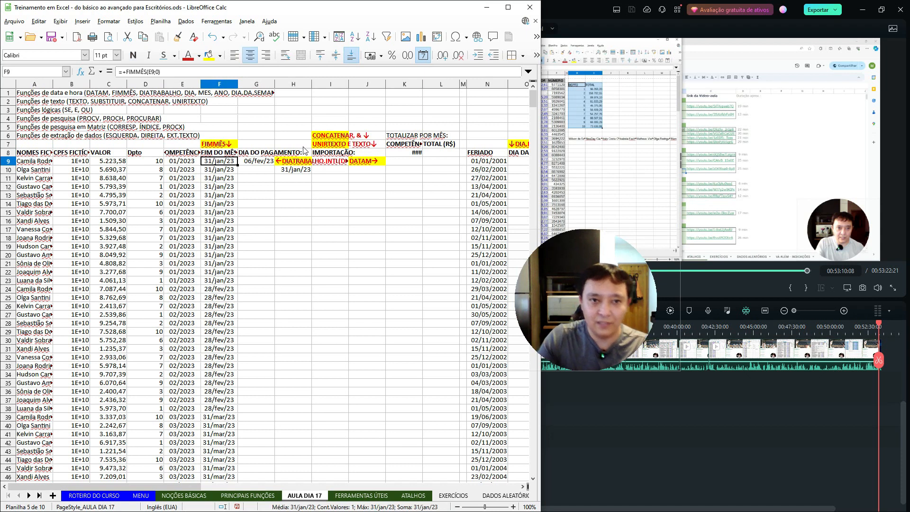
Fill the DIATRABALHO.INTL formula from G9 down the payment date column to row 368.
{"action": "left_click", "coordinate": [246, 164]}
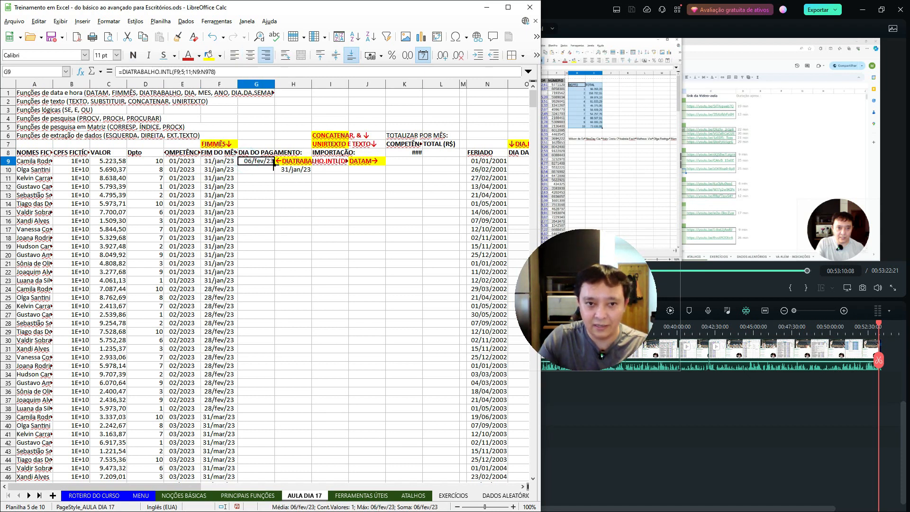
{"action": "double_click", "coordinate": [273, 164]}
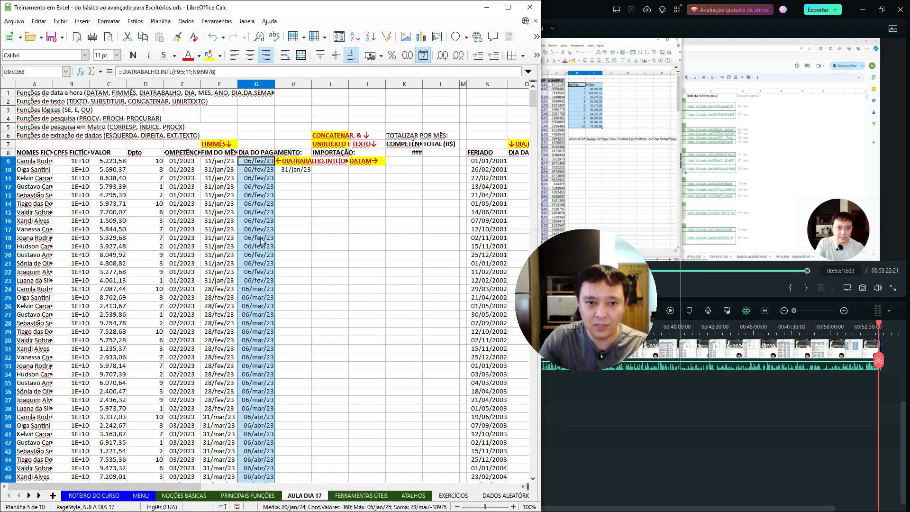
{"action": "left_click", "coordinate": [256, 170]}
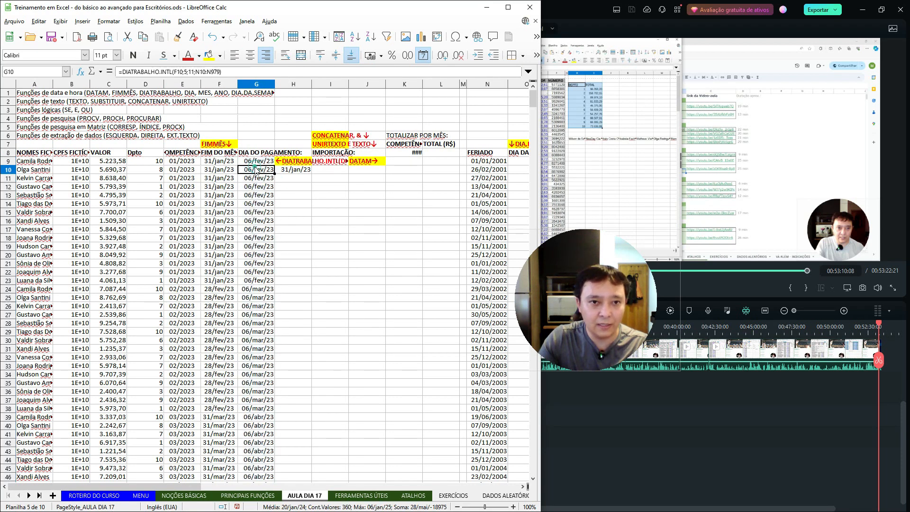
{"action": "left_click", "coordinate": [218, 161]}
{"action": "left_click", "coordinate": [261, 162]}
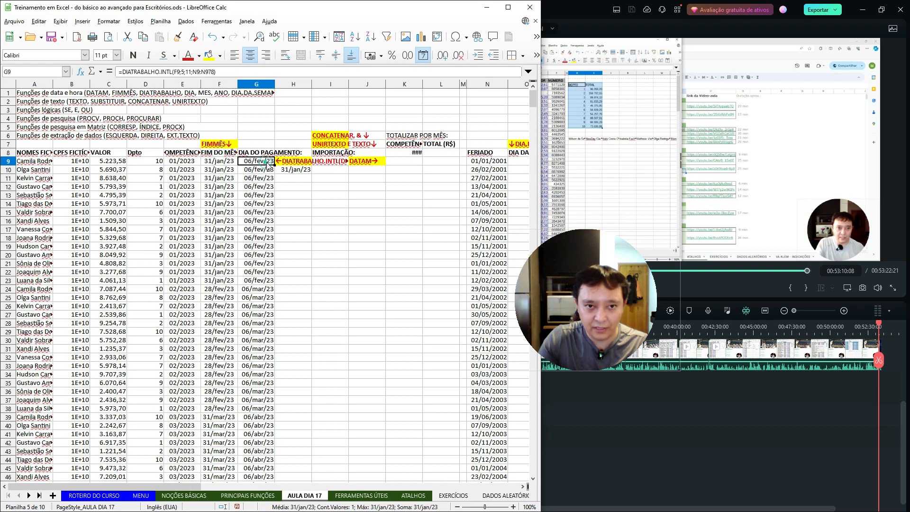
{"action": "double_click", "coordinate": [274, 164]}
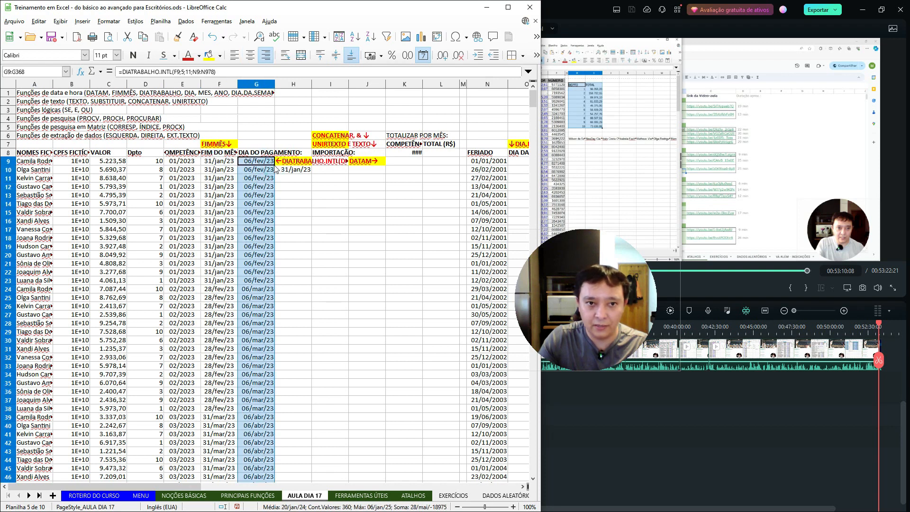
Check the filled payment dates against the month ends at the last row and in the January, February and March 2023 rows.
{"action": "key", "text": "ctrl+Down"}
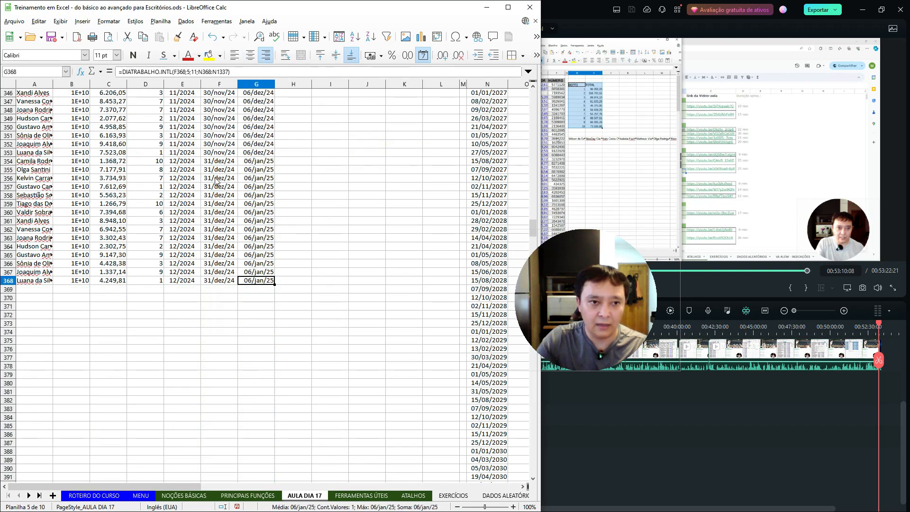
{"action": "key", "text": "ctrl+Up"}
{"action": "key", "text": "Down"}
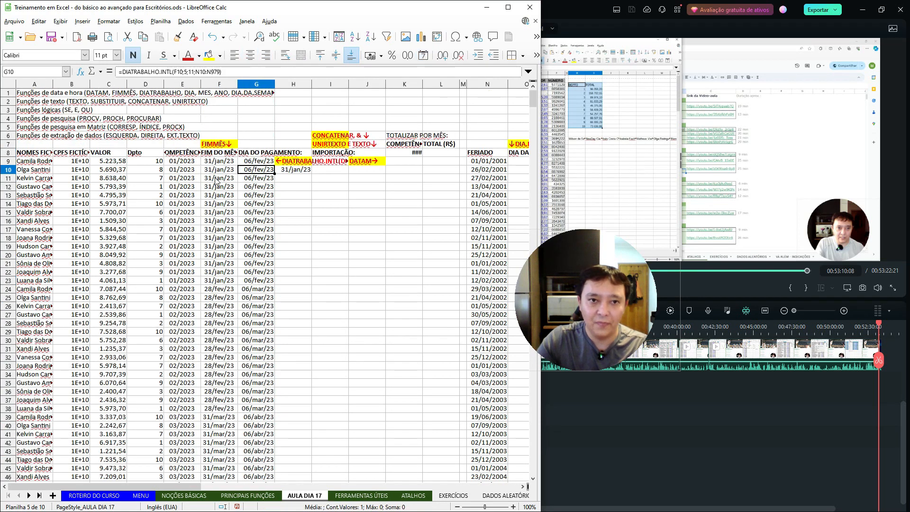
{"action": "key", "text": "Down"}
{"action": "key", "text": "Up"}
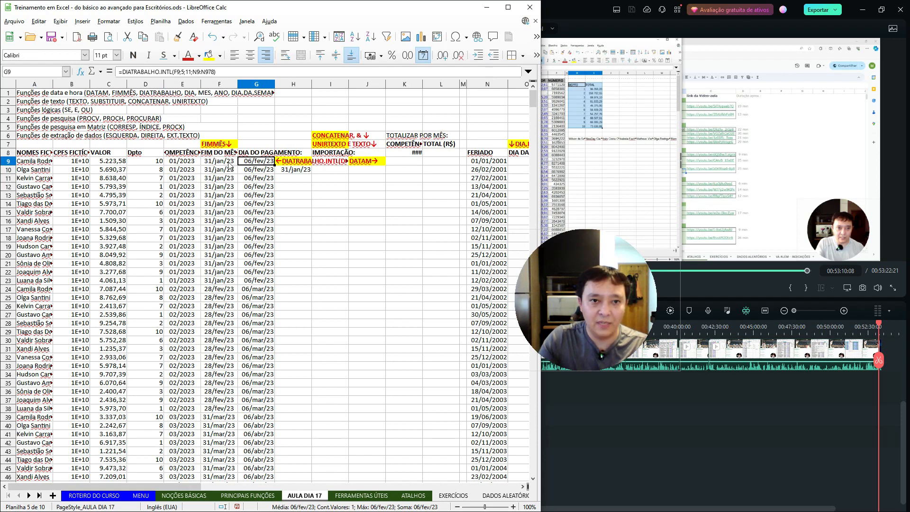
{"action": "left_click", "coordinate": [229, 164]}
{"action": "left_click", "coordinate": [218, 221]}
{"action": "left_click", "coordinate": [217, 323]}
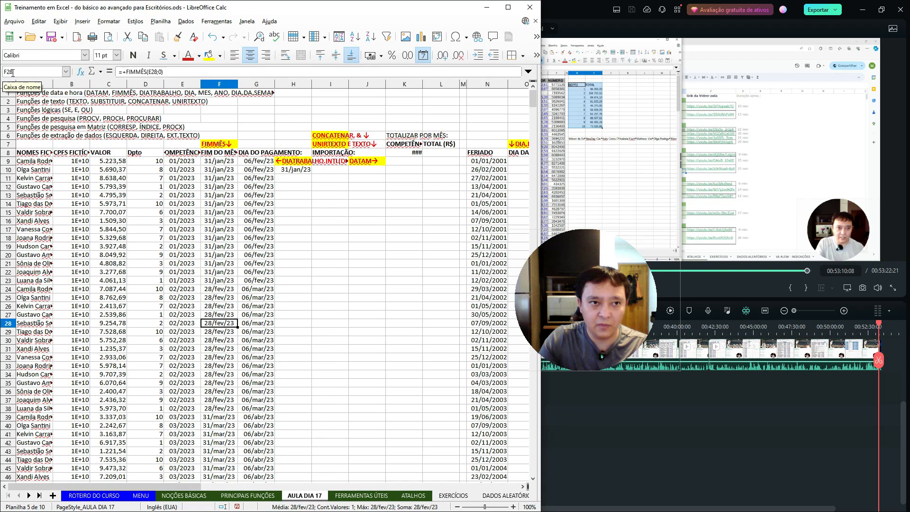
{"action": "left_click", "coordinate": [264, 325]}
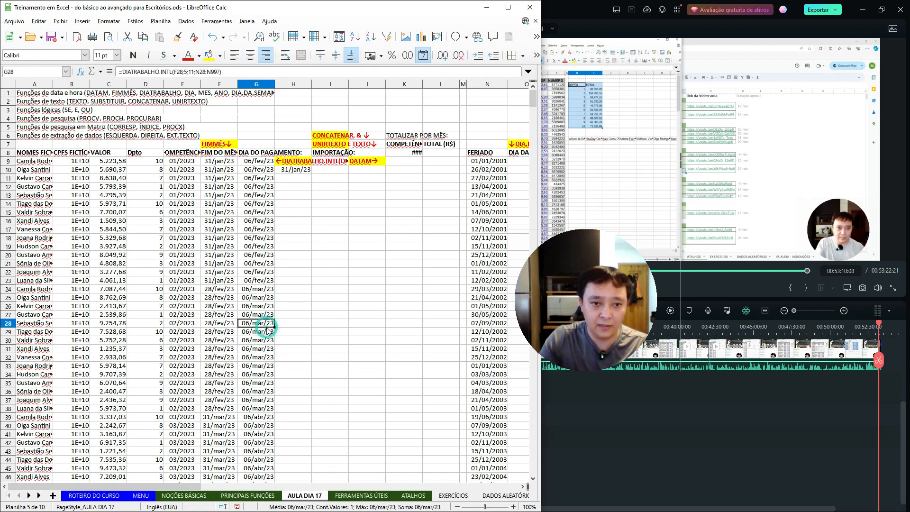
{"action": "left_click", "coordinate": [254, 442]}
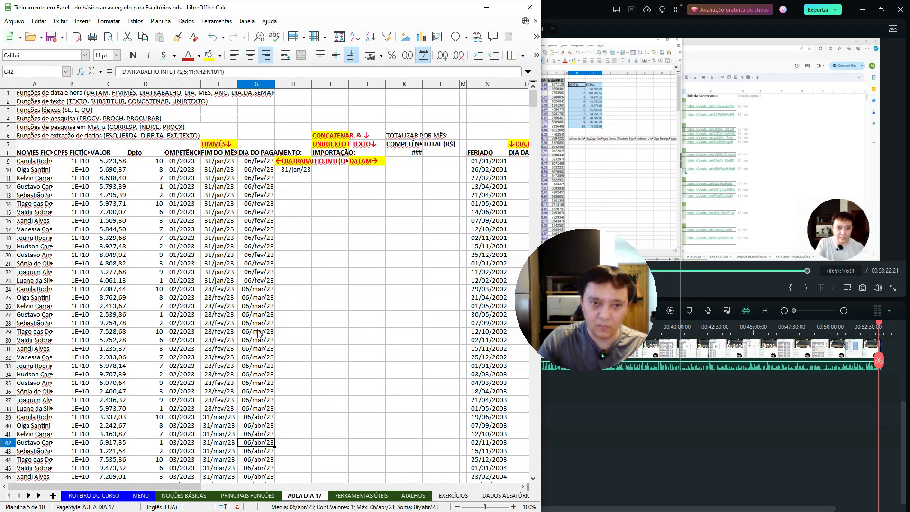
Review the payment dates month by month through 2023 and 2024, including G226, and return to the start of the list.
{"action": "scroll", "coordinate": [259, 333], "scroll_direction": "down", "scroll_amount": 20}
{"action": "scroll", "coordinate": [259, 333], "scroll_direction": "down", "scroll_amount": 20}
{"action": "scroll", "coordinate": [258, 333], "scroll_direction": "up", "scroll_amount": 2}
{"action": "left_click", "coordinate": [251, 248]}
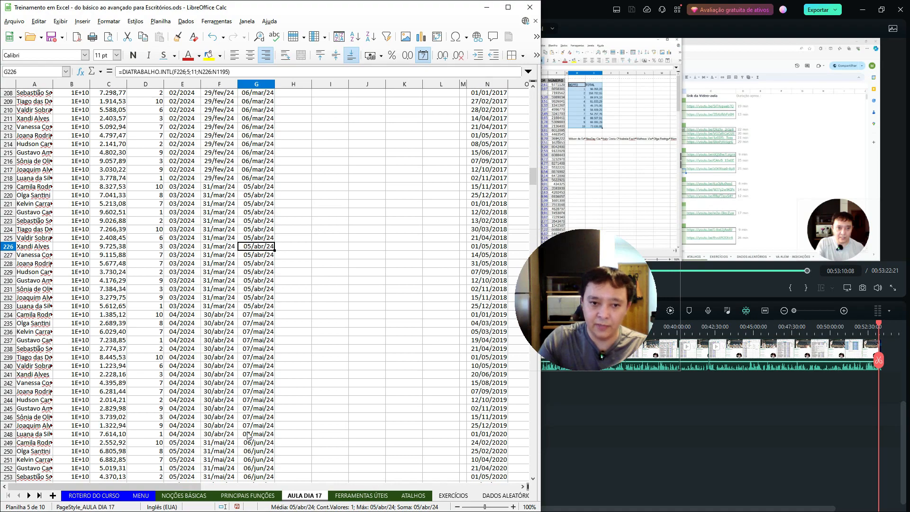
{"action": "scroll", "coordinate": [248, 436], "scroll_direction": "down", "scroll_amount": 20}
{"action": "scroll", "coordinate": [249, 436], "scroll_direction": "up", "scroll_amount": 20}
{"action": "scroll", "coordinate": [249, 436], "scroll_direction": "up", "scroll_amount": 20}
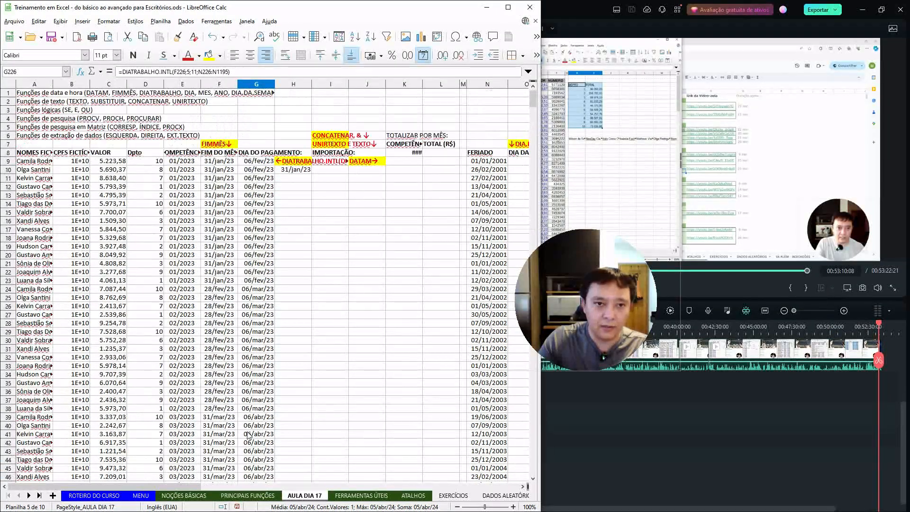
{"action": "scroll", "coordinate": [248, 436], "scroll_direction": "down", "scroll_amount": 20}
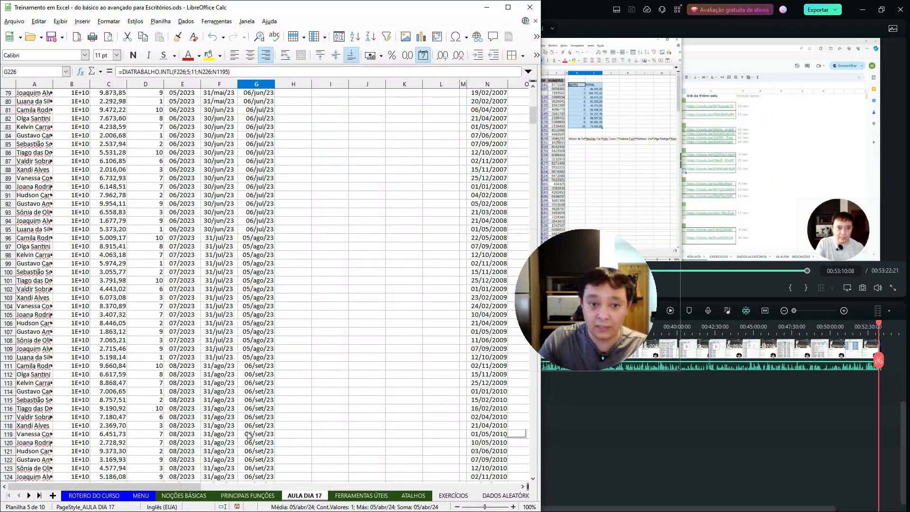
{"action": "scroll", "coordinate": [248, 435], "scroll_direction": "down", "scroll_amount": 20}
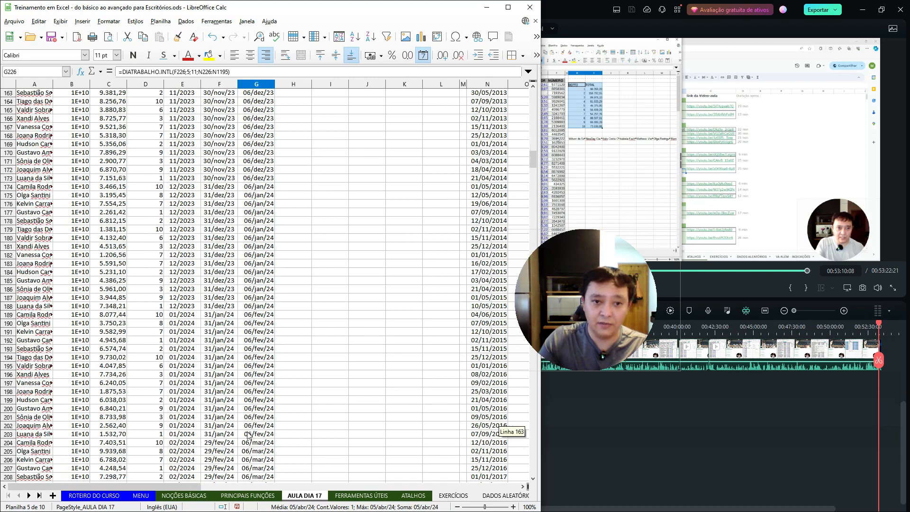
{"action": "scroll", "coordinate": [248, 435], "scroll_direction": "down", "scroll_amount": 15}
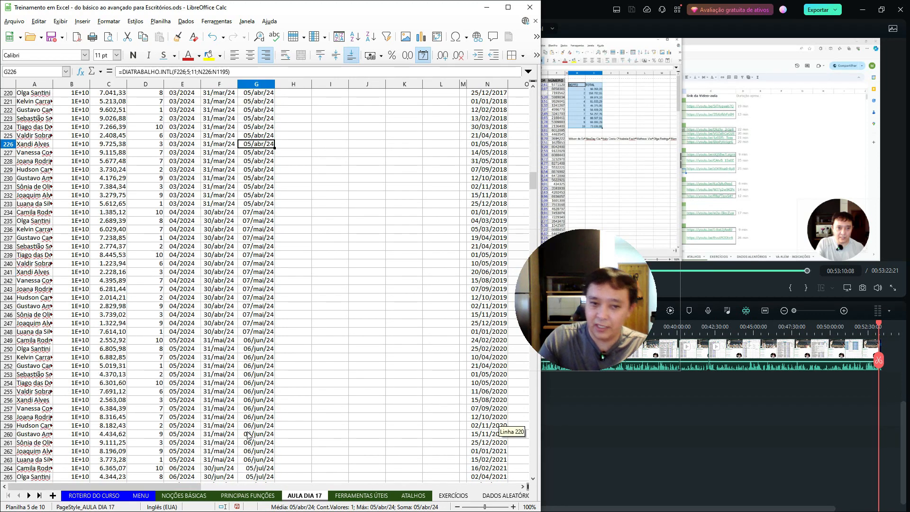
{"action": "scroll", "coordinate": [248, 436], "scroll_direction": "down", "scroll_amount": 9}
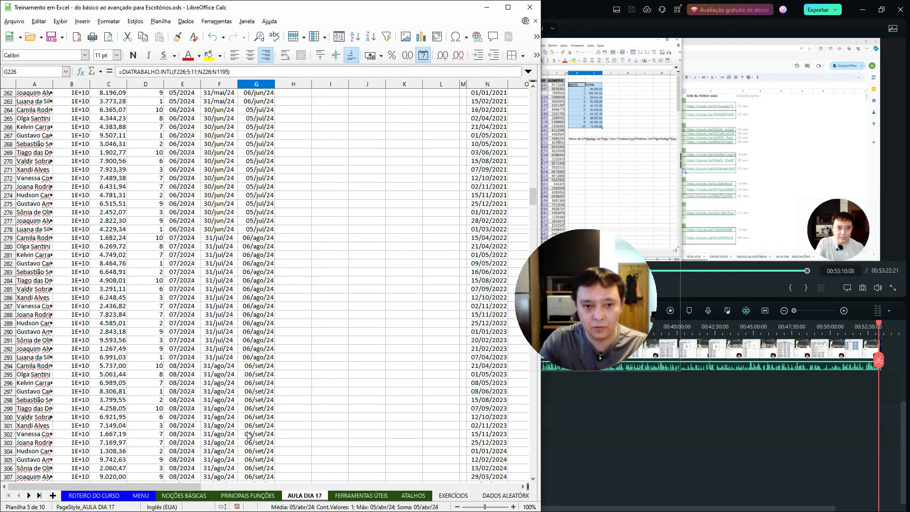
{"action": "scroll", "coordinate": [248, 436], "scroll_direction": "up", "scroll_amount": 20}
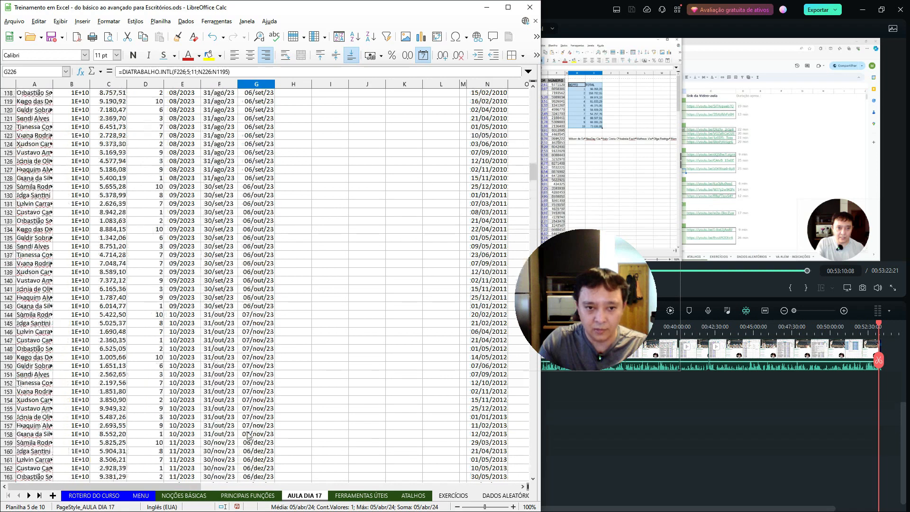
{"action": "scroll", "coordinate": [248, 436], "scroll_direction": "up", "scroll_amount": 3}
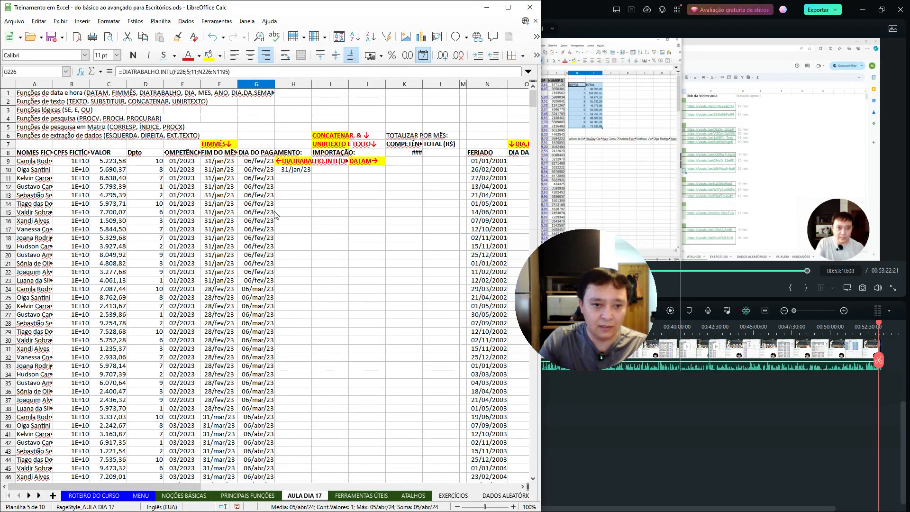
{"action": "scroll", "coordinate": [256, 294], "scroll_direction": "down", "scroll_amount": 14}
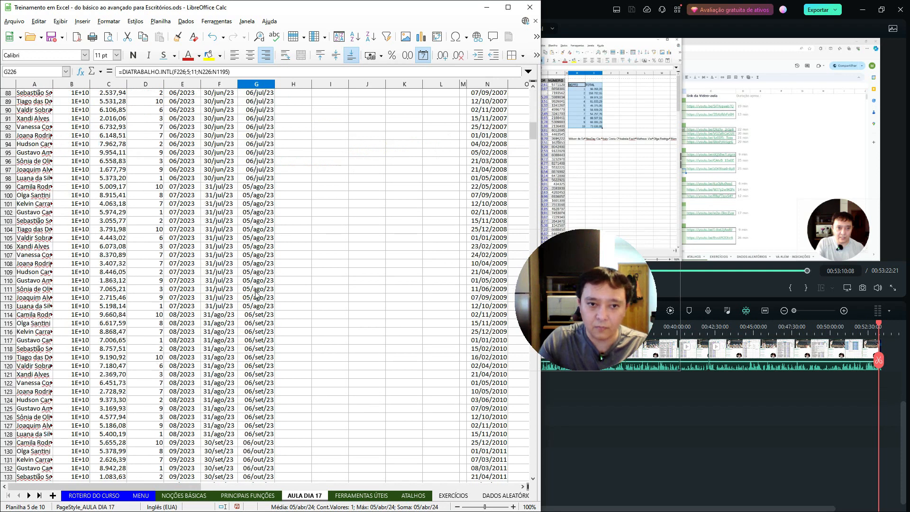
{"action": "scroll", "coordinate": [256, 294], "scroll_direction": "up", "scroll_amount": 14}
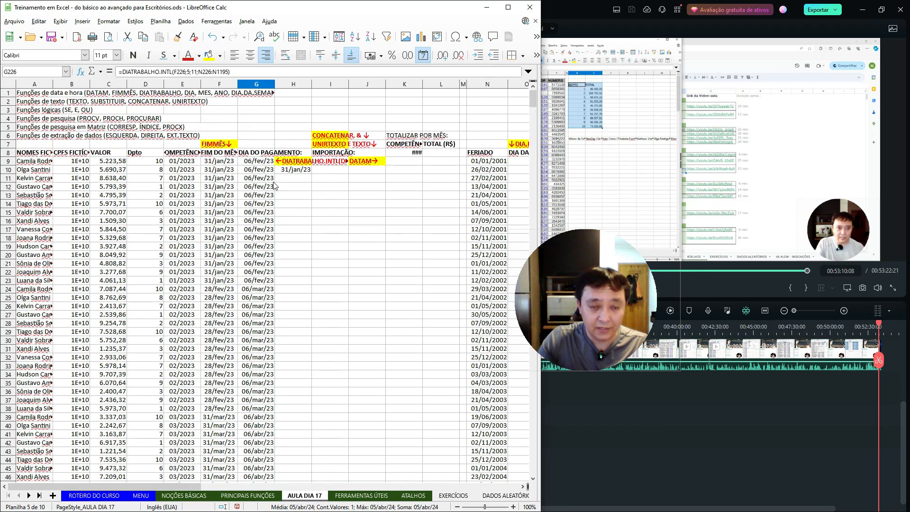
Trace row 9 from the payment date in G9 back to the month end in F9 and the competence in E9.
{"action": "left_click", "coordinate": [258, 162]}
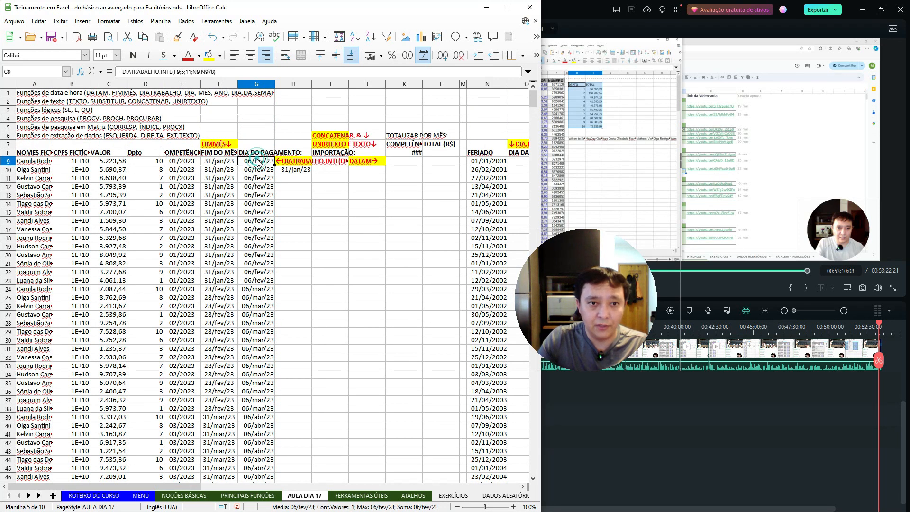
{"action": "left_click", "coordinate": [221, 162]}
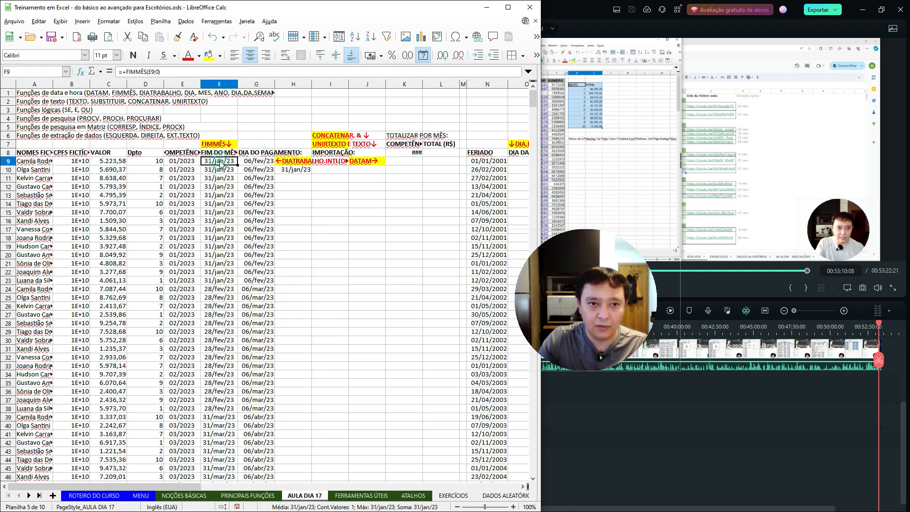
{"action": "left_click", "coordinate": [183, 165]}
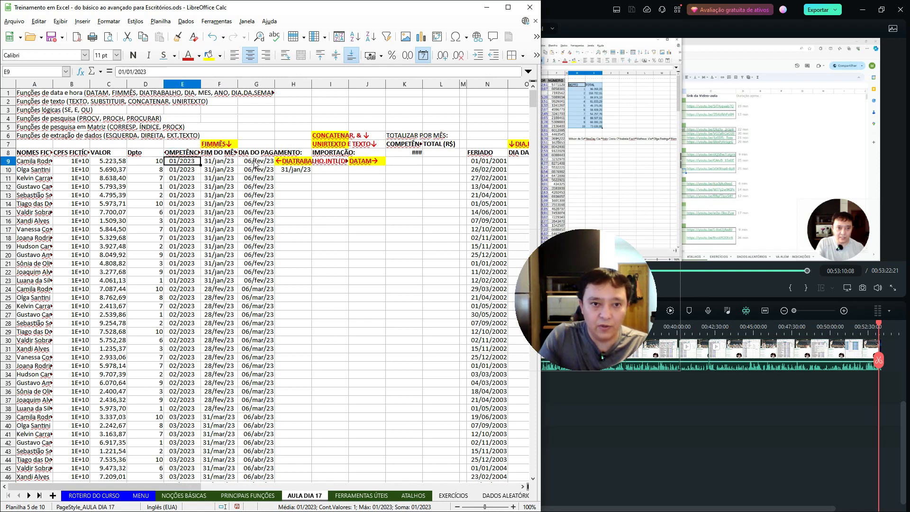
Try entering the competence in E9 as 01/2023, without the day.
{"action": "double_click", "coordinate": [180, 164]}
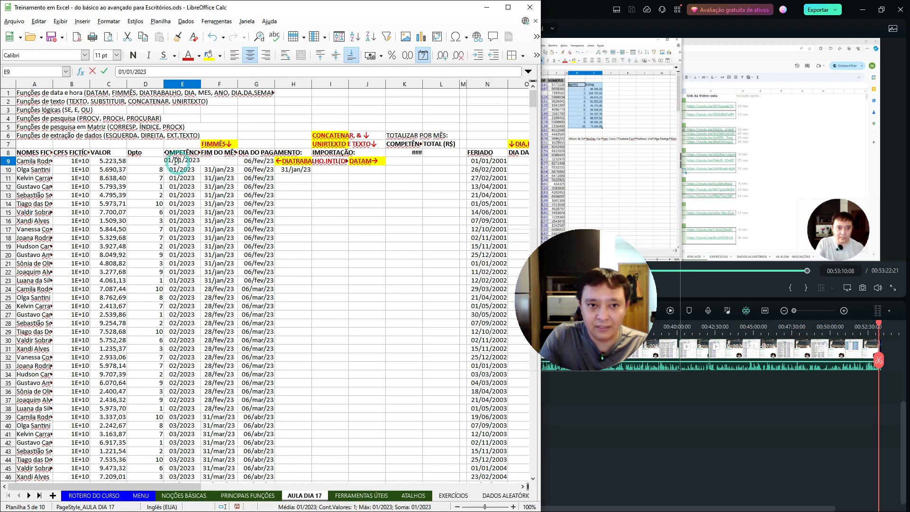
{"action": "left_click_drag", "start_coordinate": [171, 160], "coordinate": [186, 157]}
{"action": "key", "text": "Escape"}
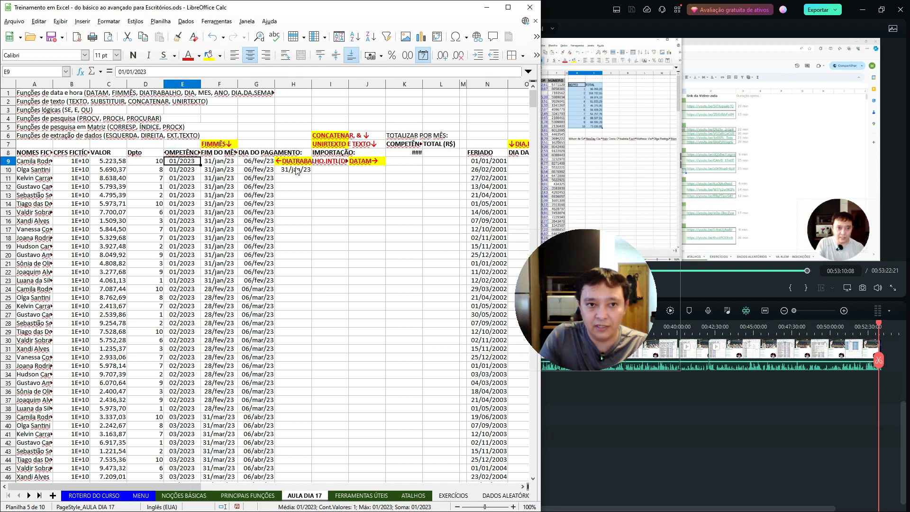
{"action": "type", "text": "01/2023"}
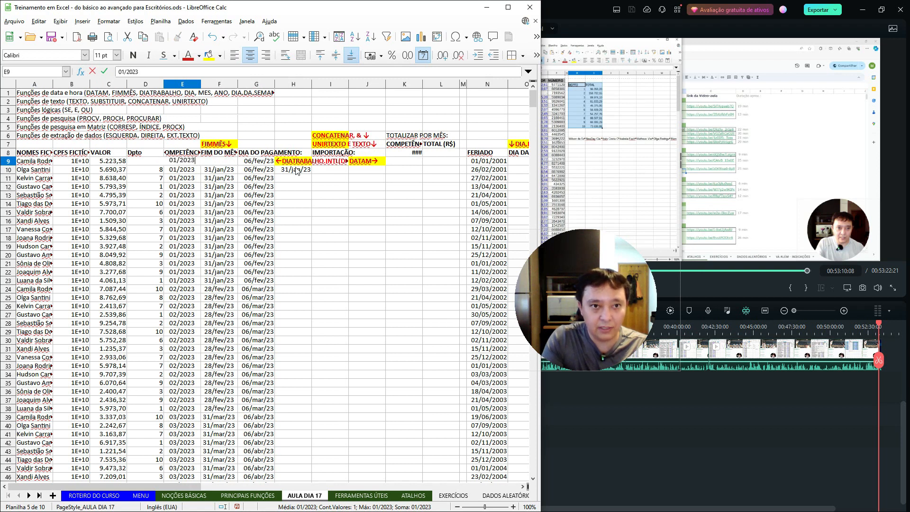
{"action": "key", "text": "Return"}
{"action": "key", "text": "Up"}
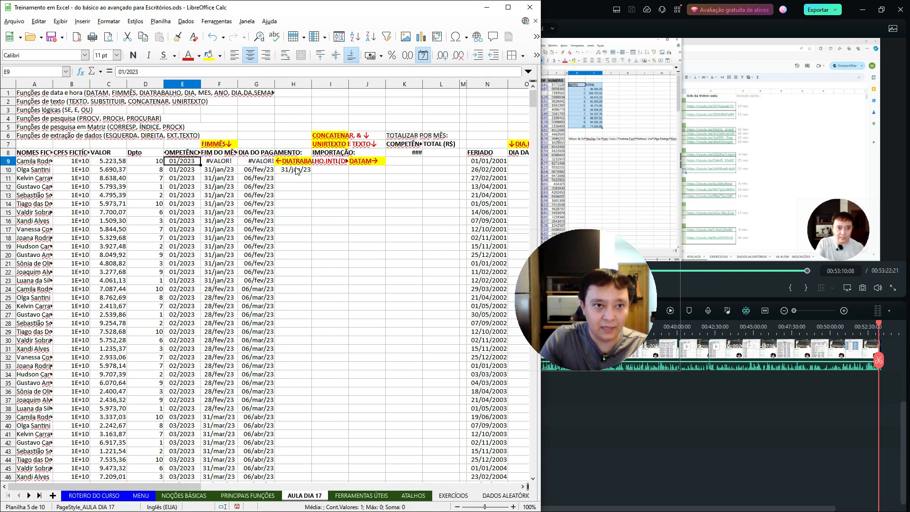
{"action": "key", "text": "F2"}
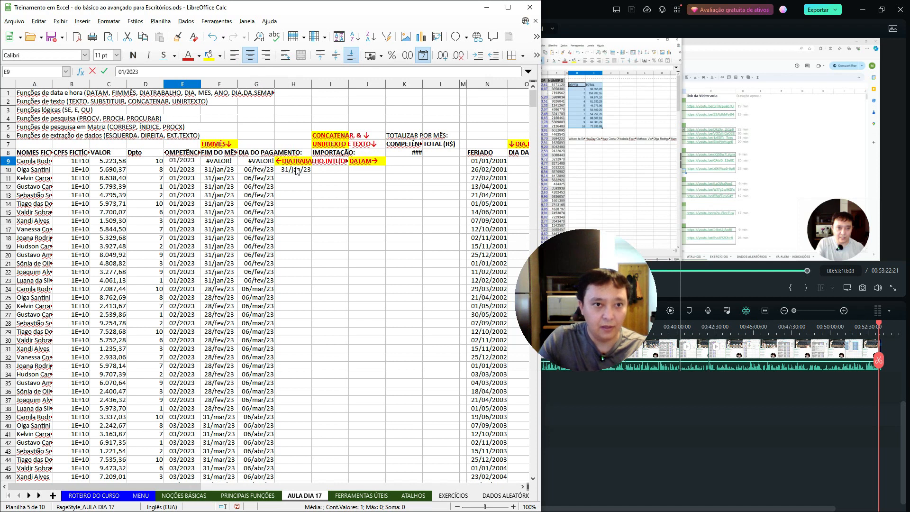
{"action": "left_click", "coordinate": [295, 171]}
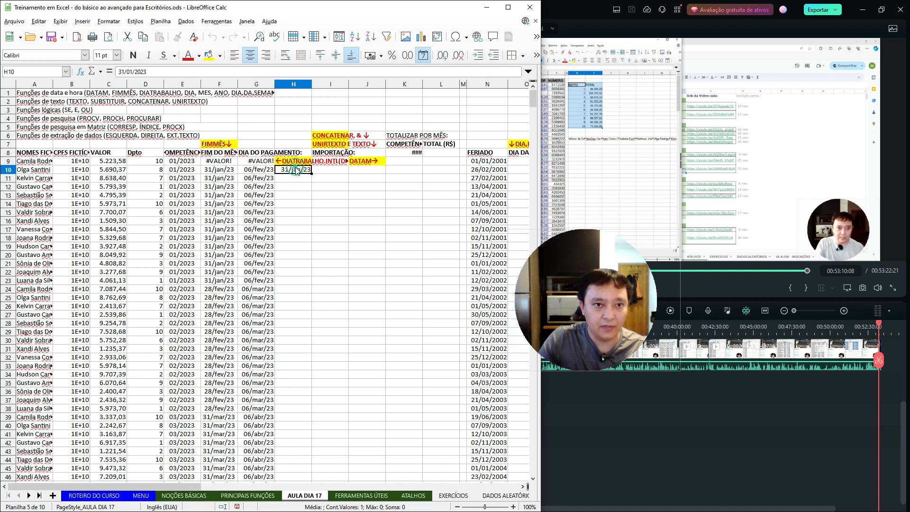
Enter 01/2024 as the competence in E9.
{"action": "left_click", "coordinate": [185, 161]}
{"action": "type", "text": "01/2024"}
{"action": "key", "text": "Return"}
{"action": "key", "text": "Up"}
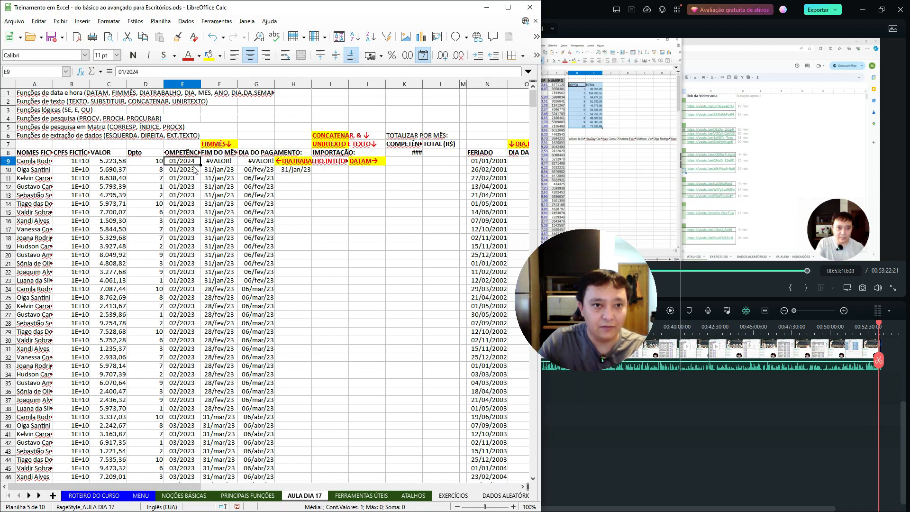
Add the day to the competence in E9 so it reads 01/01/2024, and check the month end and payment date of row 9.
{"action": "key", "text": "F2"}
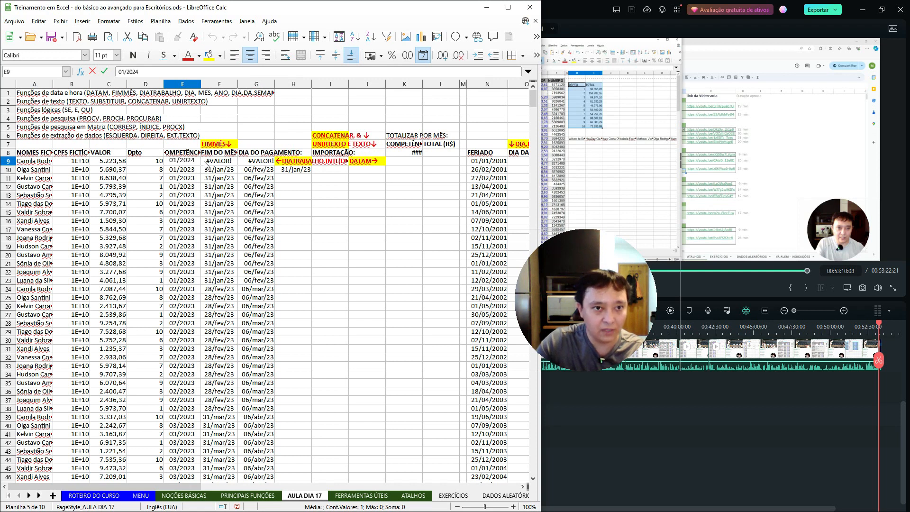
{"action": "type", "text": "01"}
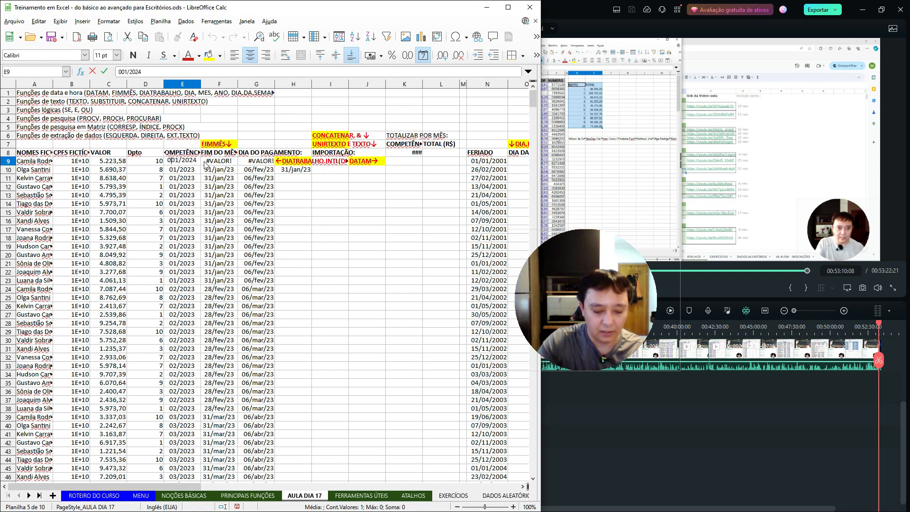
{"action": "type", "text": "/"}
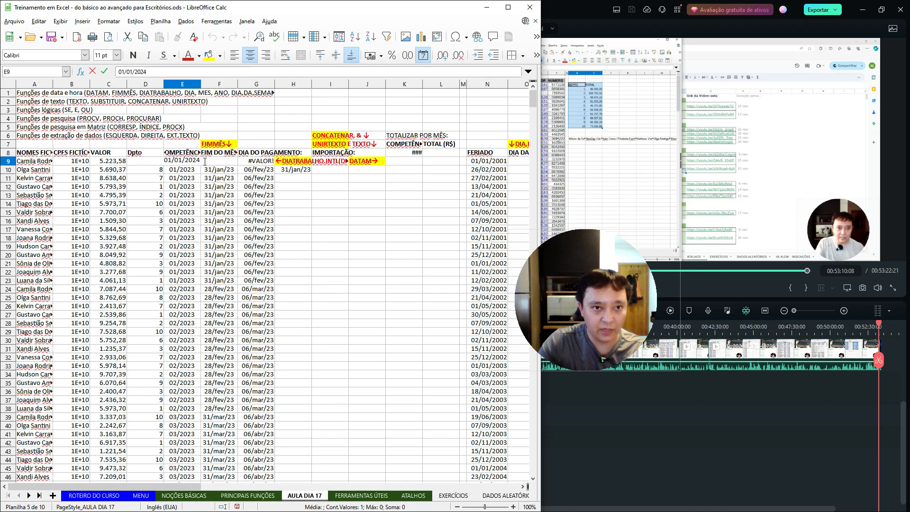
{"action": "key", "text": "Return"}
{"action": "key", "text": "Right"}
{"action": "left_click", "coordinate": [204, 161]}
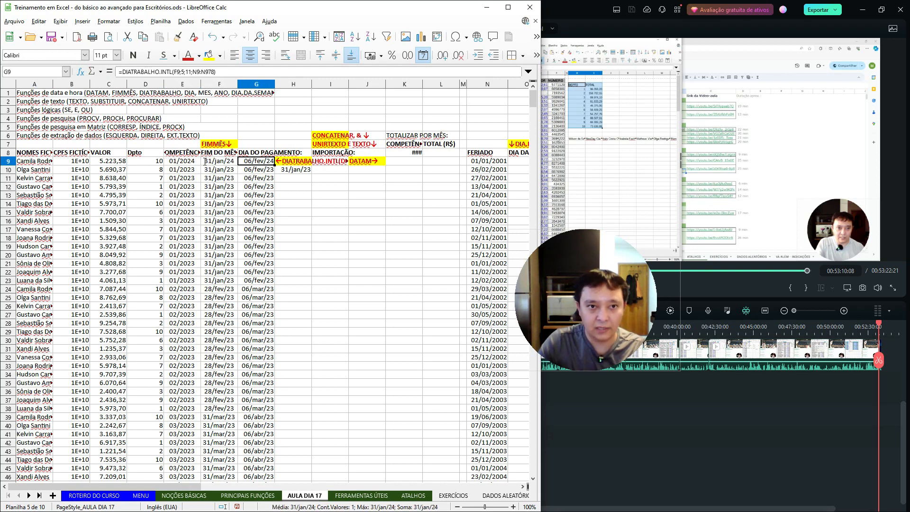
{"action": "key", "text": "Right"}
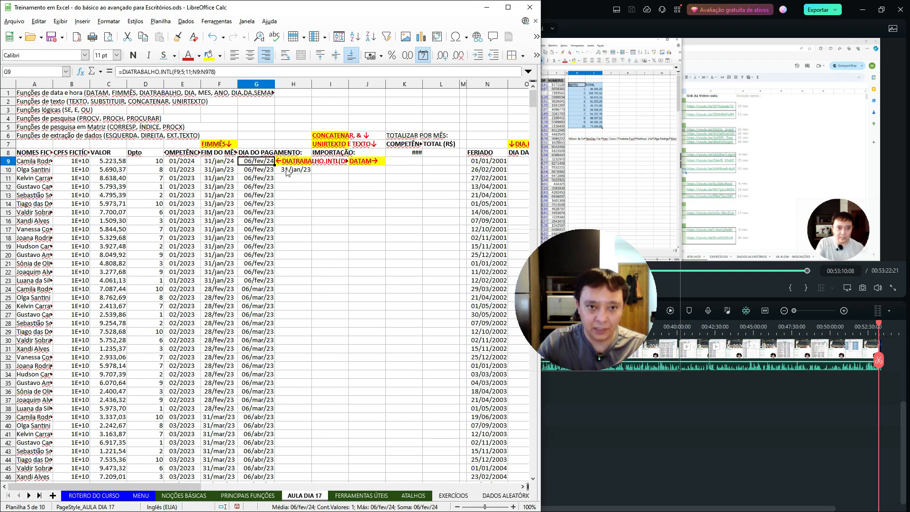
Review the FIMMÊS label in F7, the payment date in G9 and the DIATRABALHO.INTL argument note in H9.
{"action": "left_click", "coordinate": [213, 144]}
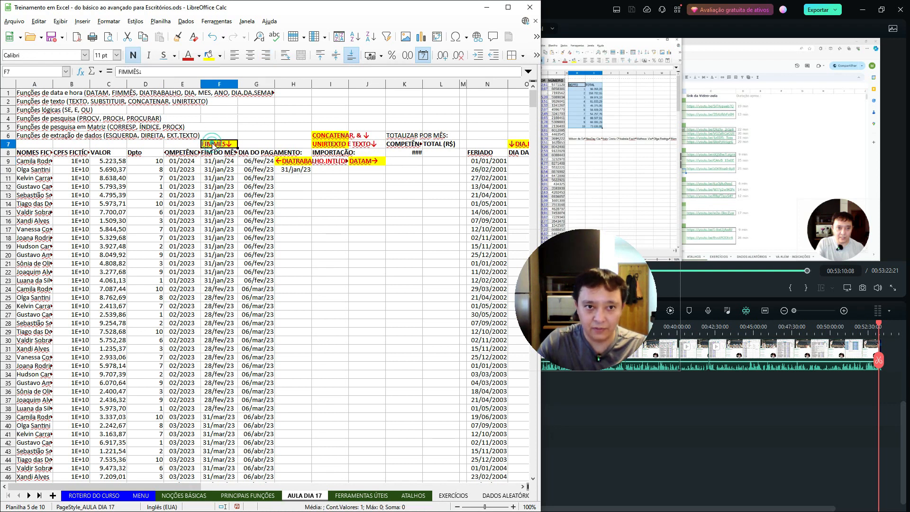
{"action": "left_click", "coordinate": [258, 161]}
{"action": "left_click", "coordinate": [297, 155]}
{"action": "left_click", "coordinate": [295, 161]}
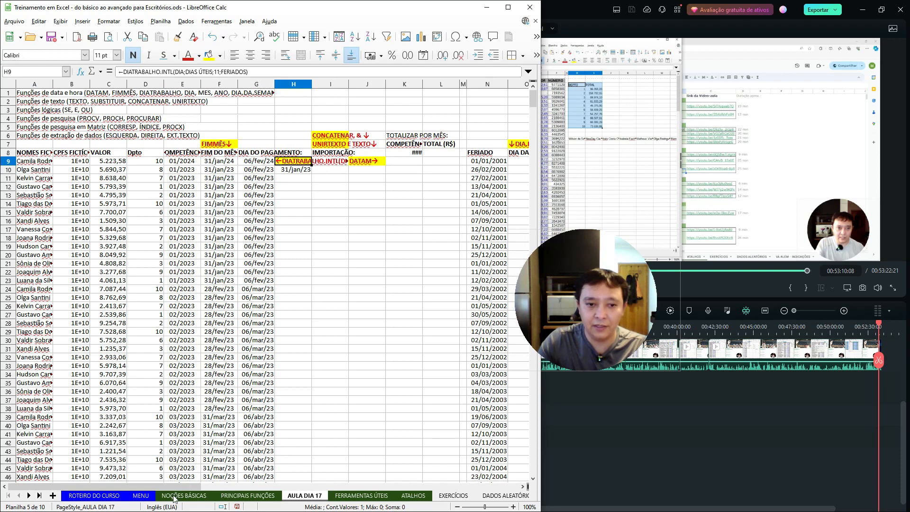
Examine the weekend codes for DIATRABALHO.INTL on the PRINCIPAIS FUNÇÕES sheet, comparing the two-day weekends with the single-day options in B800:B806.
{"action": "left_click", "coordinate": [253, 495]}
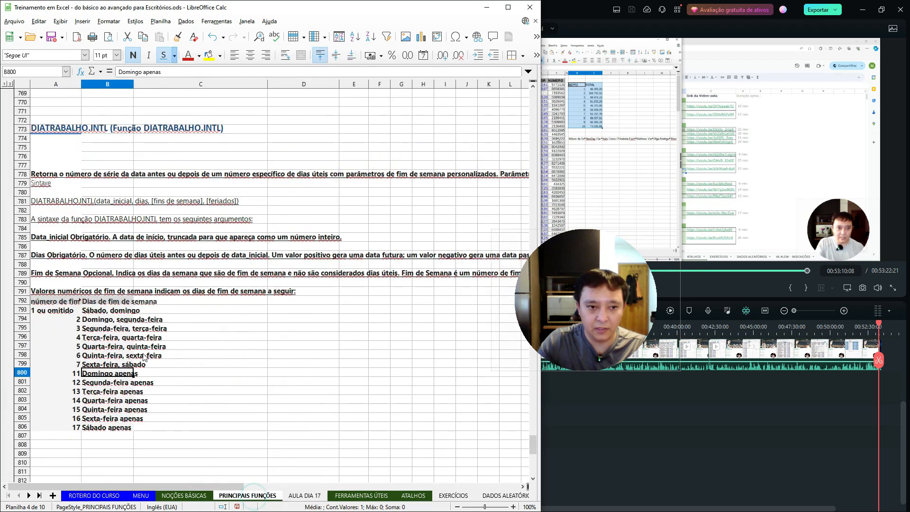
{"action": "left_click", "coordinate": [62, 313]}
{"action": "left_click", "coordinate": [99, 312]}
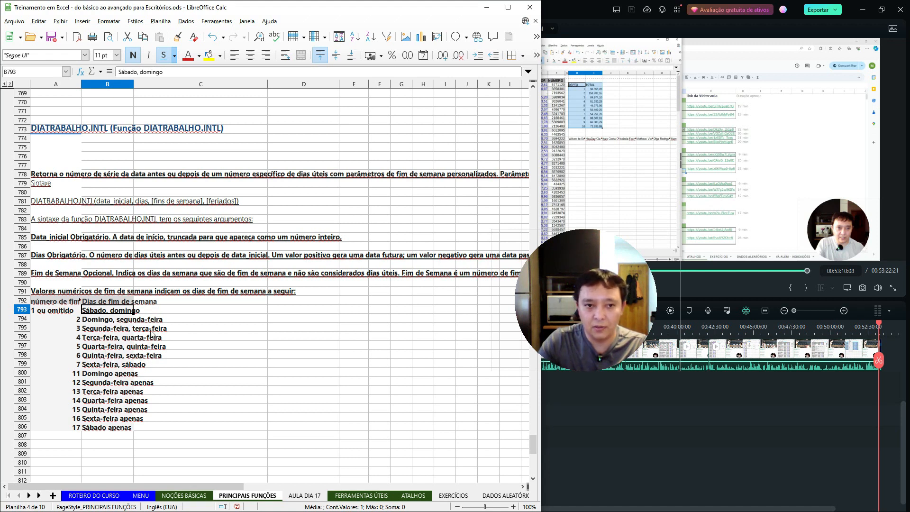
{"action": "left_click", "coordinate": [89, 318]}
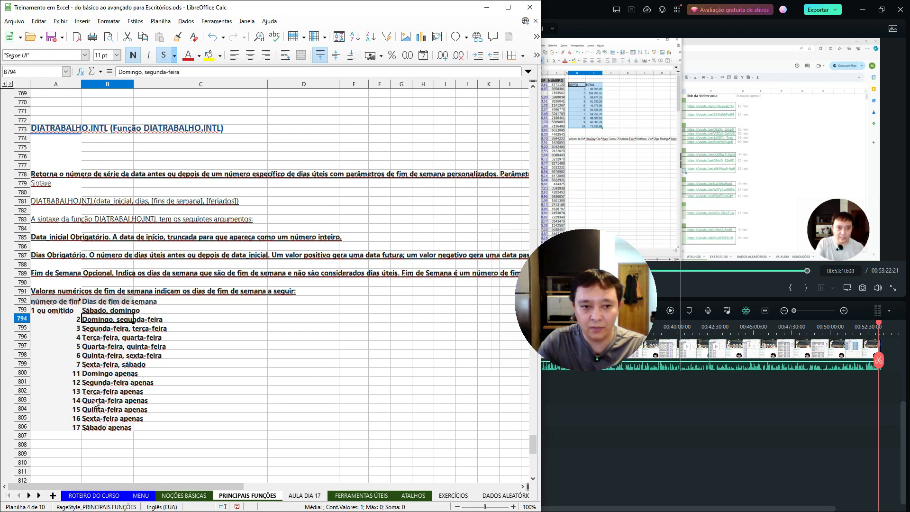
{"action": "left_click", "coordinate": [105, 375]}
{"action": "left_click_drag", "start_coordinate": [104, 379], "coordinate": [109, 426]}
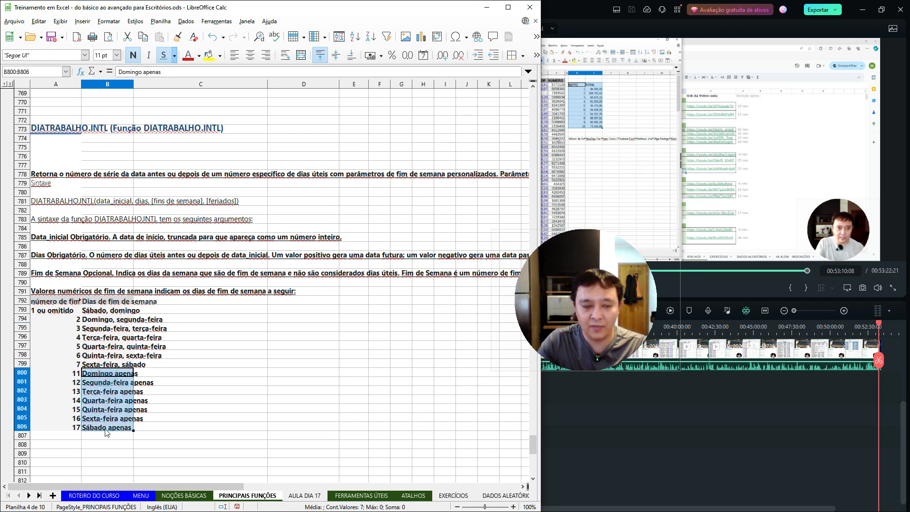
{"action": "left_click", "coordinate": [89, 312]}
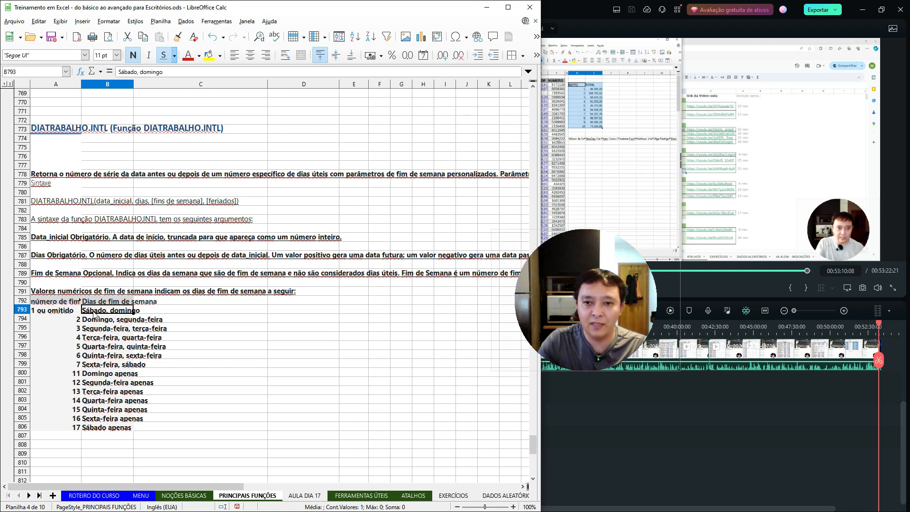
{"action": "left_click_drag", "start_coordinate": [603, 286], "coordinate": [834, 428]}
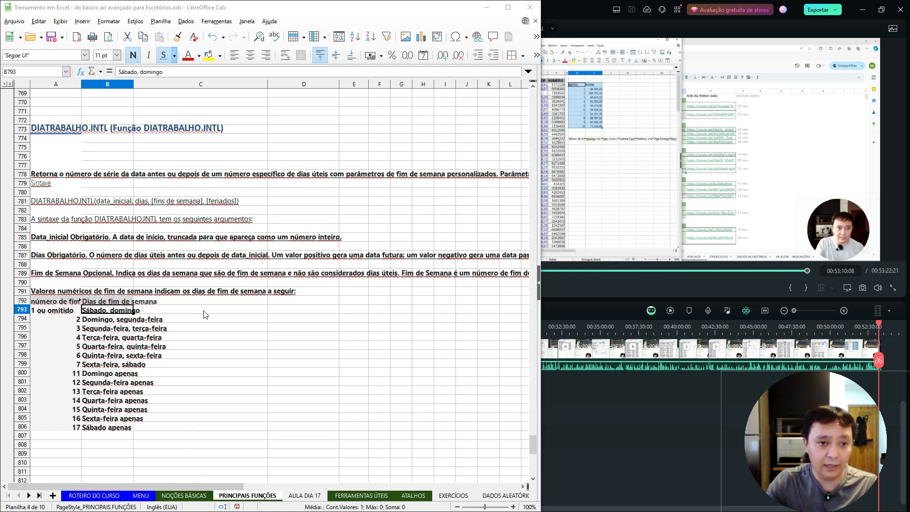
Return to the AULA DIA 17 sheet and widen column K so the competence date in K8 fits.
{"action": "left_click", "coordinate": [314, 497]}
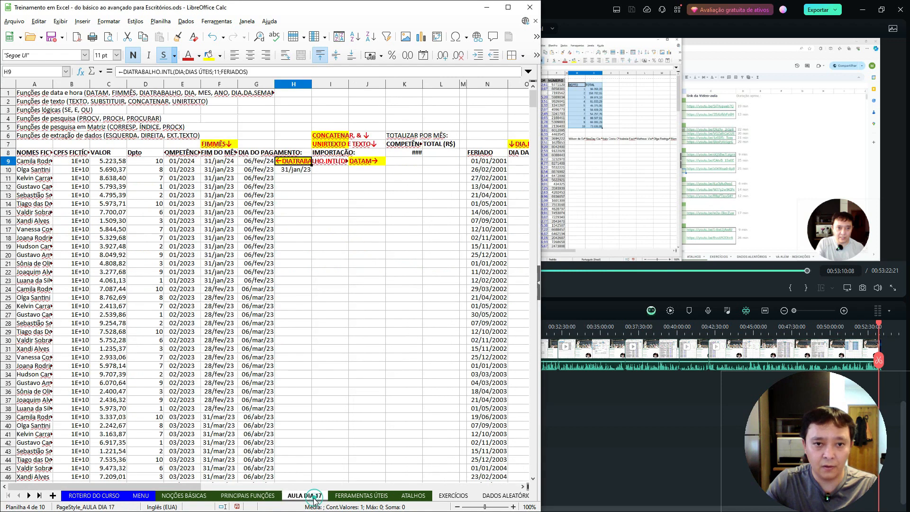
{"action": "left_click", "coordinate": [399, 161]}
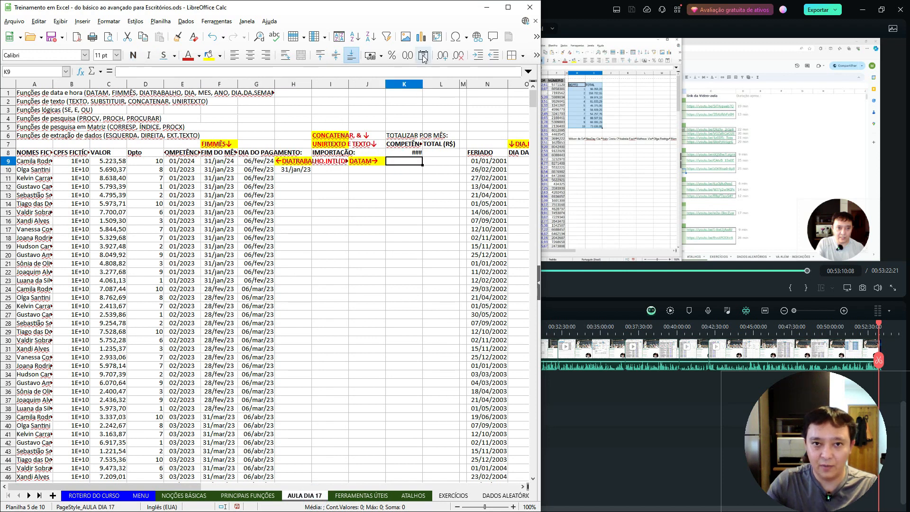
{"action": "left_click", "coordinate": [422, 87]}
{"action": "left_click_drag", "start_coordinate": [422, 86], "coordinate": [437, 84]}
{"action": "left_click_drag", "start_coordinate": [400, 169], "coordinate": [403, 164]}
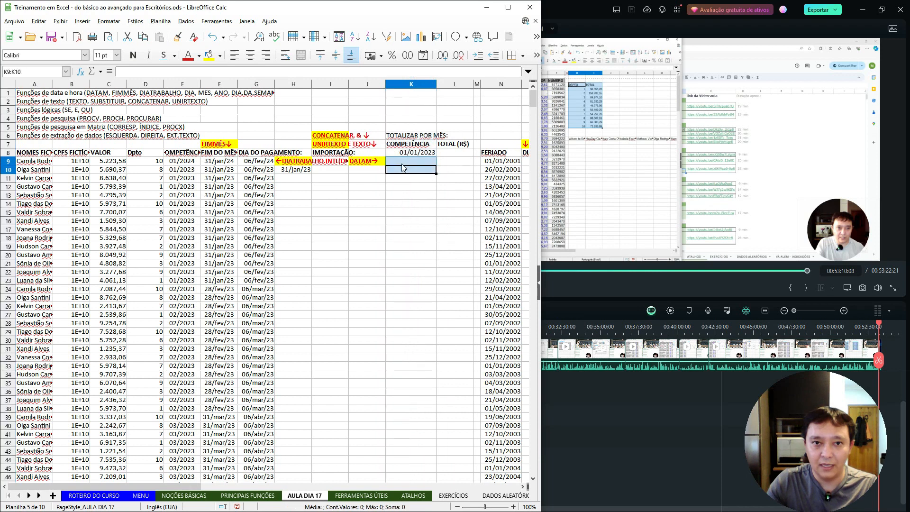
{"action": "left_click", "coordinate": [403, 163]}
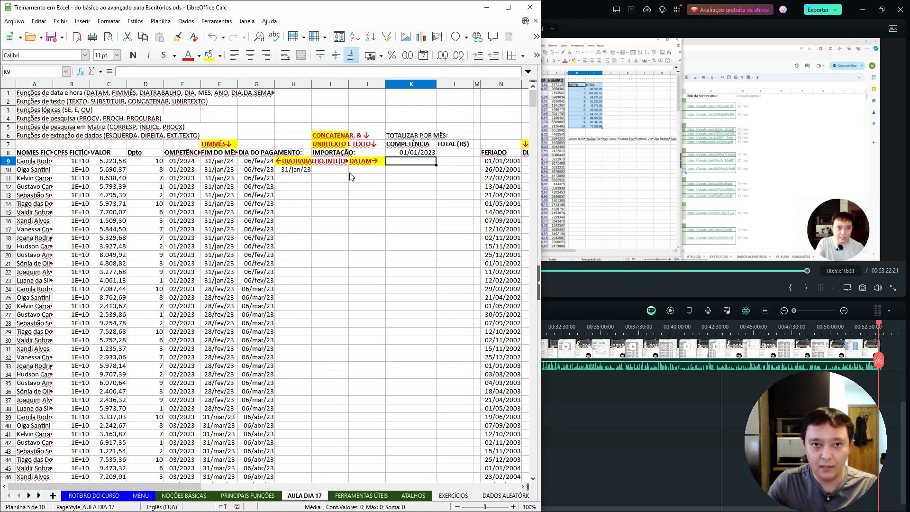
Enter =DATAM(K8;1) in K9 to add one month to the competence in K8.
{"action": "left_click", "coordinate": [219, 145]}
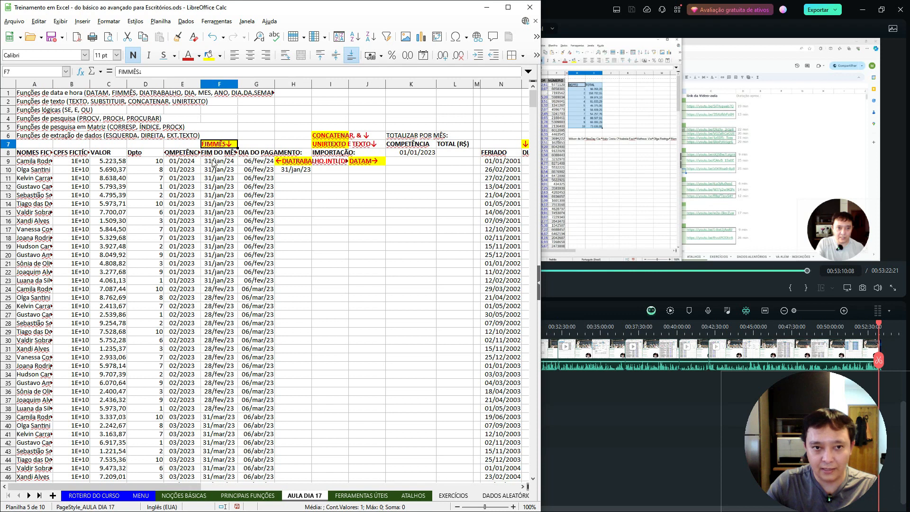
{"action": "left_click", "coordinate": [401, 163]}
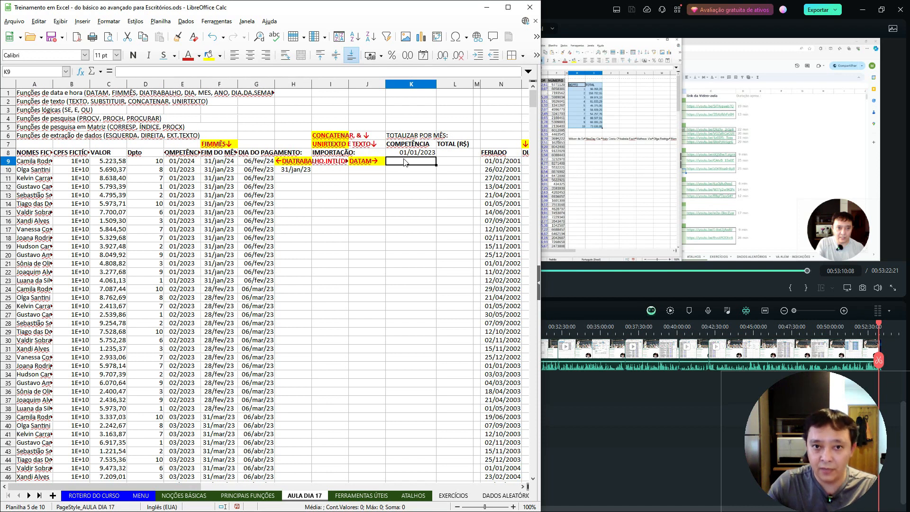
{"action": "left_click", "coordinate": [411, 152]}
{"action": "left_click", "coordinate": [394, 161]}
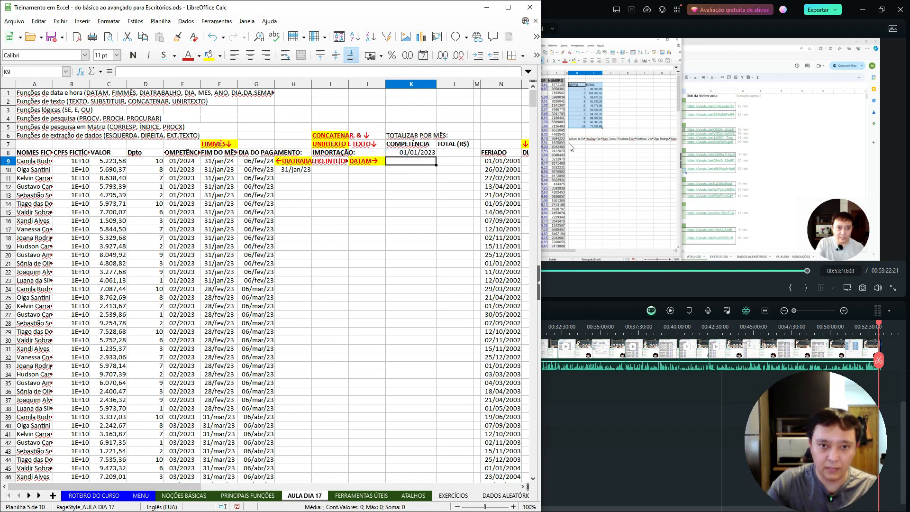
{"action": "key", "text": "Up"}
{"action": "key", "text": "Down"}
{"action": "type", "text": "=datam("}
{"action": "key", "text": "Up"}
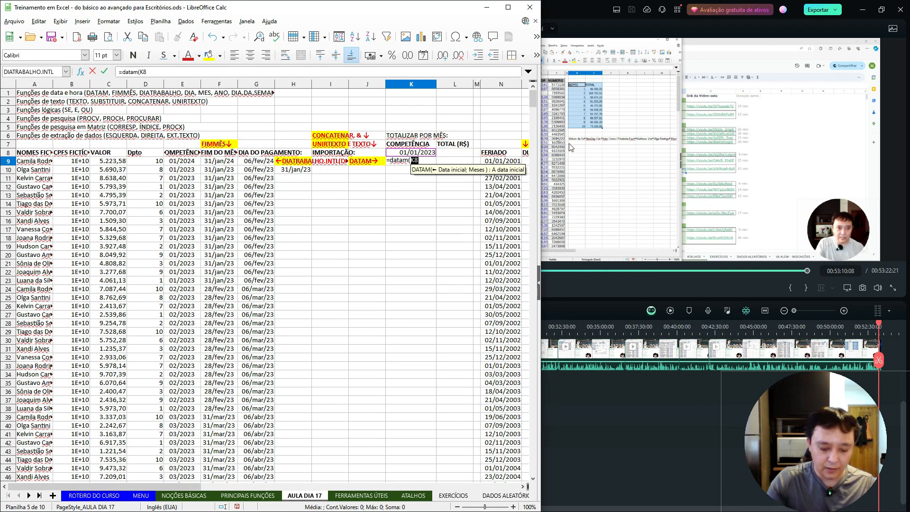
{"action": "type", "text": ";2"}
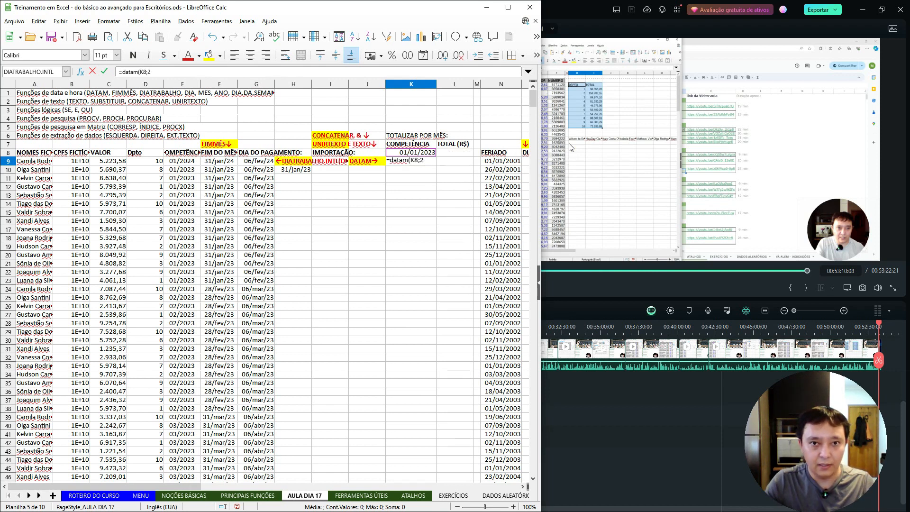
{"action": "key", "text": "BackSpace"}
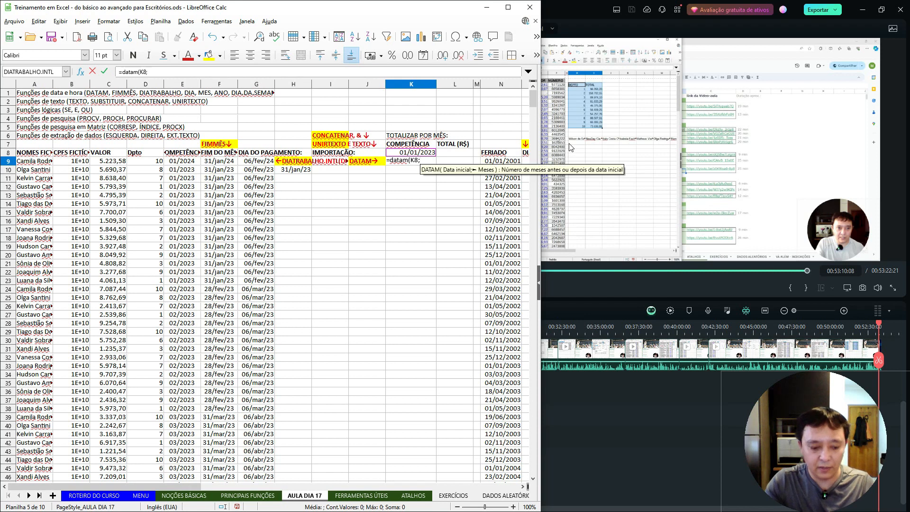
{"action": "type", "text": "1"}
{"action": "key", "text": "Return"}
{"action": "key", "text": "Up"}
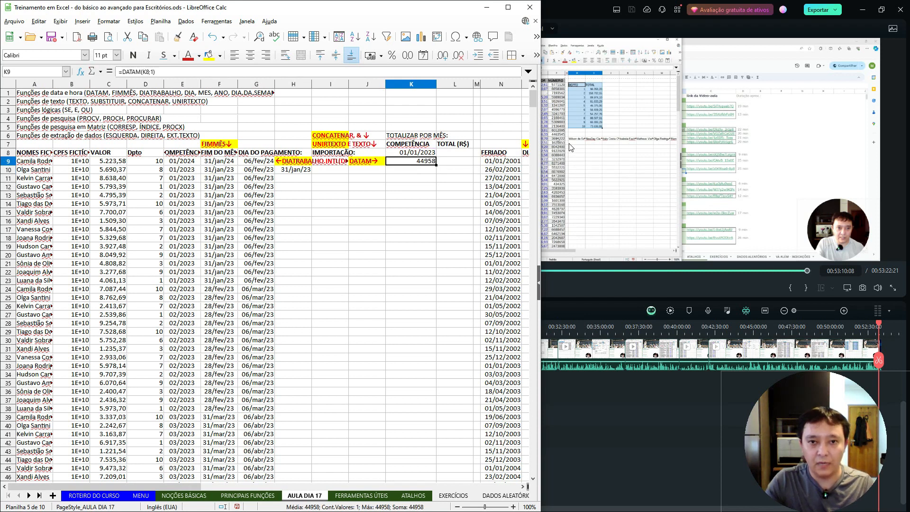
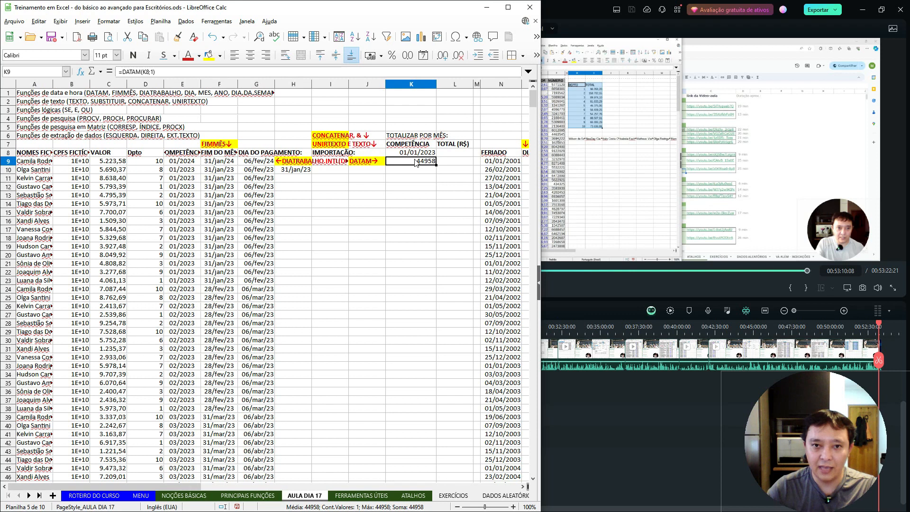
Format K9 as a number with thousands separator and two decimals, and enter 1 in K11 formatted as a date.
{"action": "key", "text": "ctrl+shift+1"}
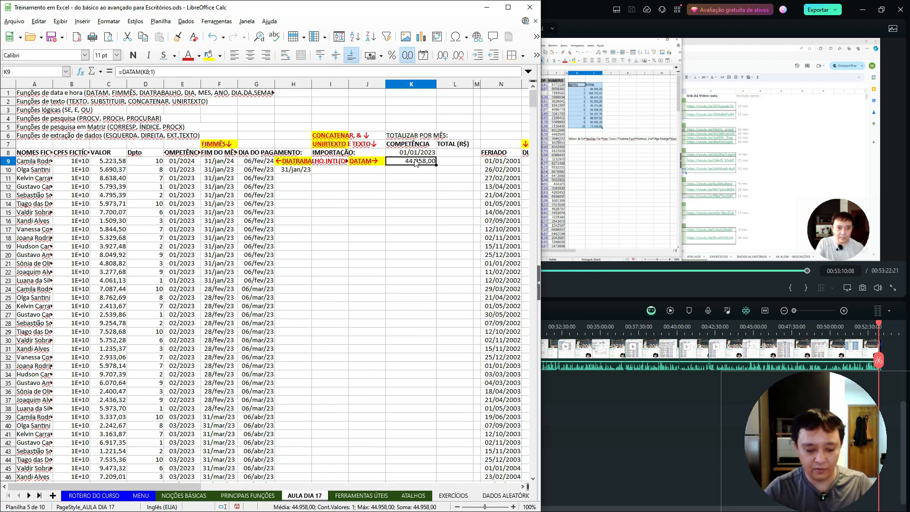
{"action": "key", "text": "Down"}
{"action": "key", "text": "Down"}
{"action": "type", "text": "1"}
{"action": "key", "text": "Up"}
{"action": "key", "text": "Down"}
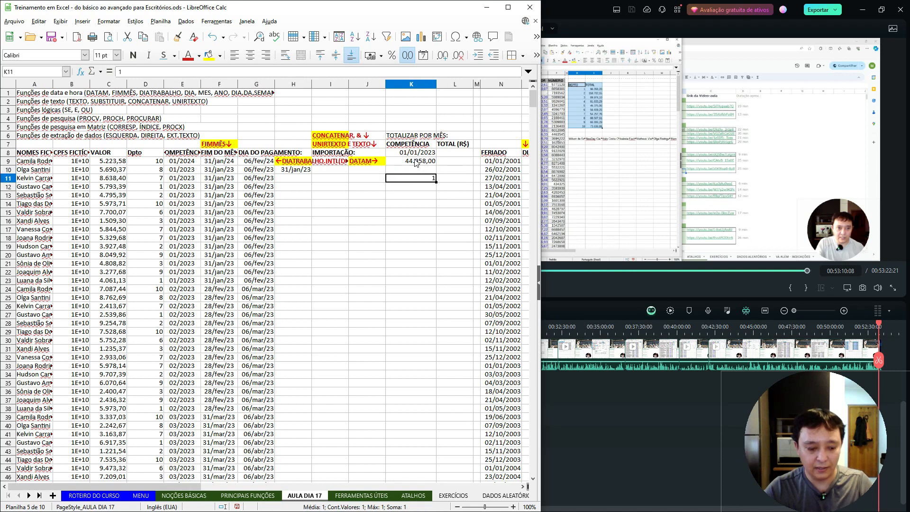
{"action": "key", "text": "ctrl+shift+3"}
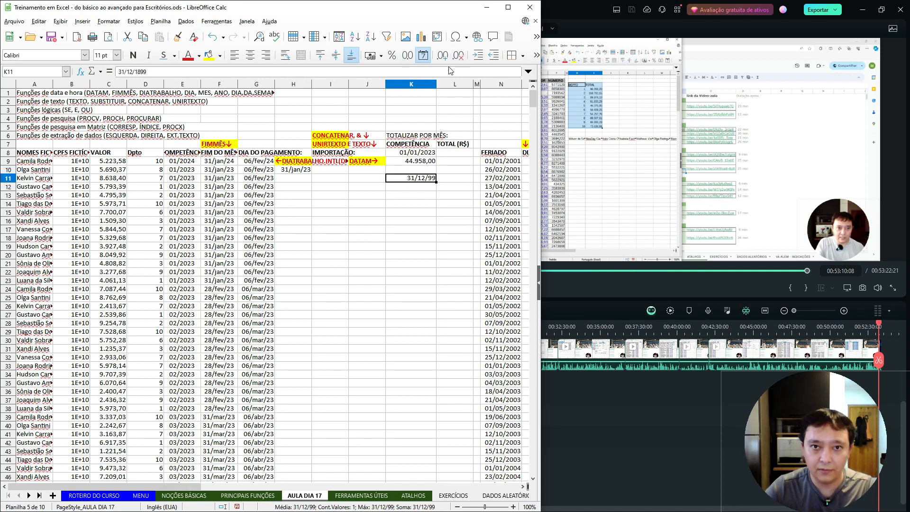
Widen column K further and format the date in K11 with the four-digit-year date format 31/12/1999.
{"action": "left_click_drag", "start_coordinate": [436, 83], "coordinate": [456, 83]}
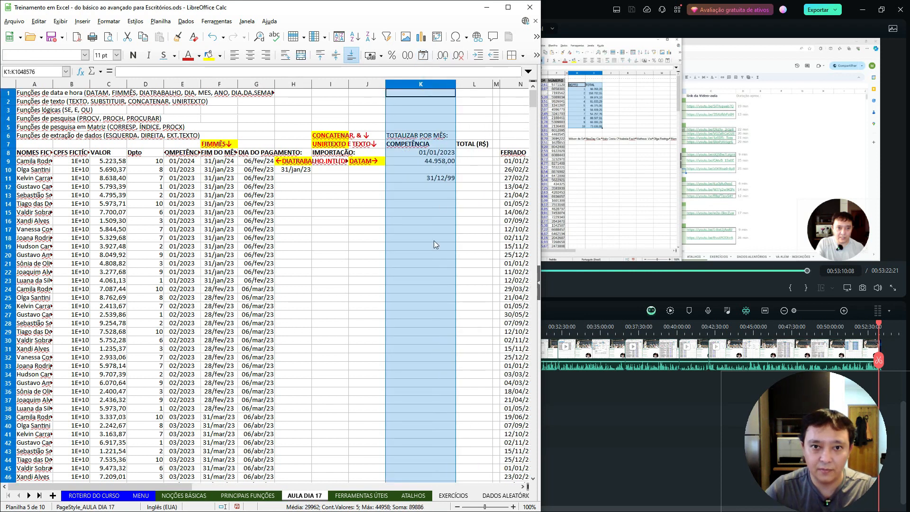
{"action": "left_click", "coordinate": [439, 180]}
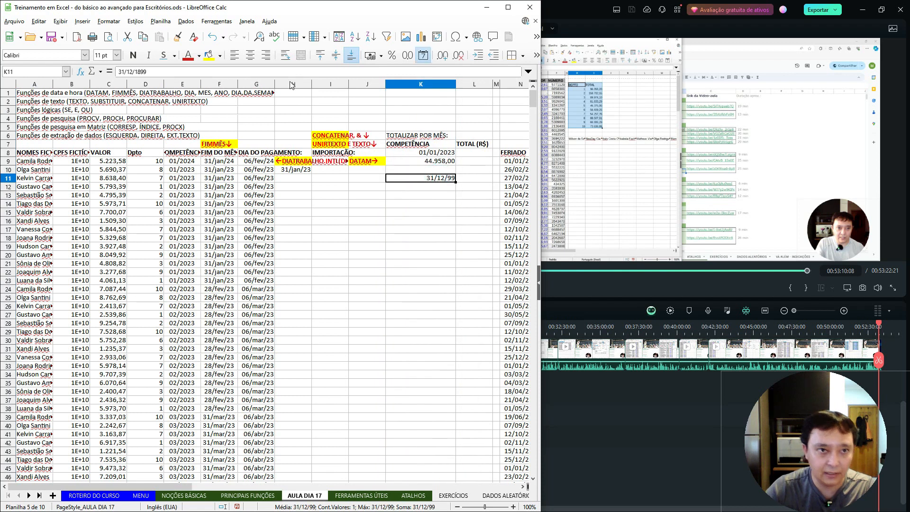
{"action": "key", "text": "ctrl+1"}
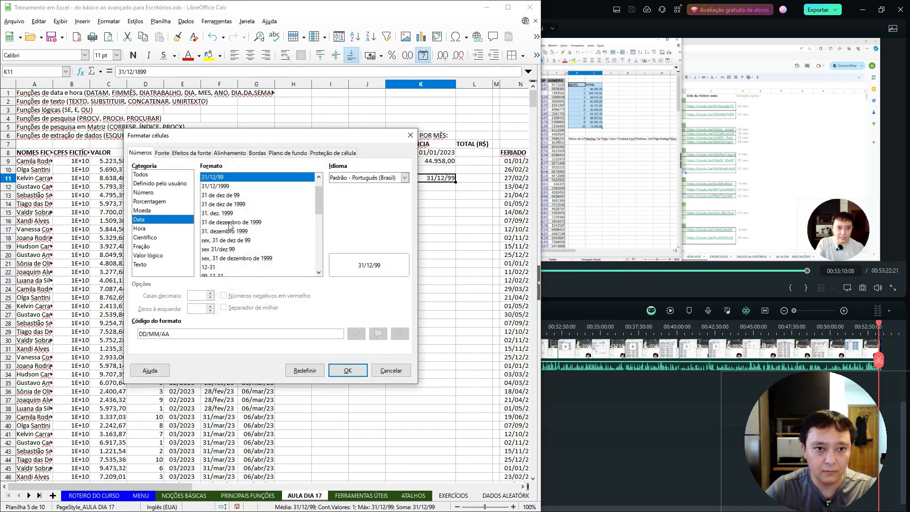
{"action": "double_click", "coordinate": [231, 186]}
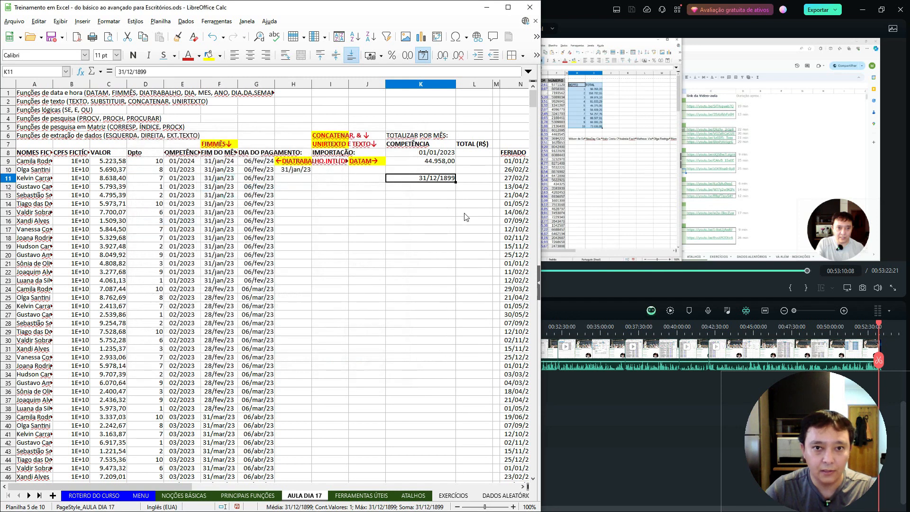
{"action": "left_click", "coordinate": [435, 187]}
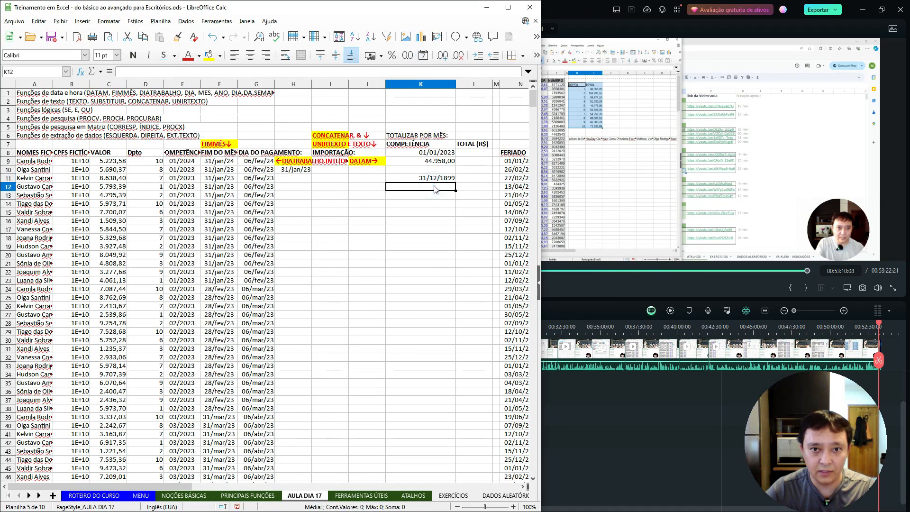
Enter 2 and 3 one after the other in K11 to check the dates these serial numbers represent.
{"action": "key", "text": "Up"}
{"action": "type", "text": "1"}
{"action": "key", "text": "Return"}
{"action": "key", "text": "Up"}
{"action": "type", "text": "2"}
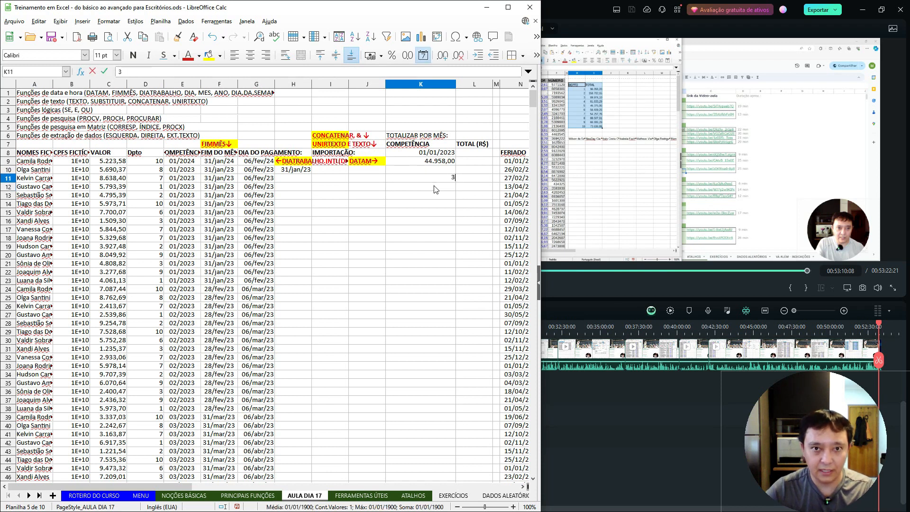
{"action": "key", "text": "Return"}
{"action": "key", "text": "Up"}
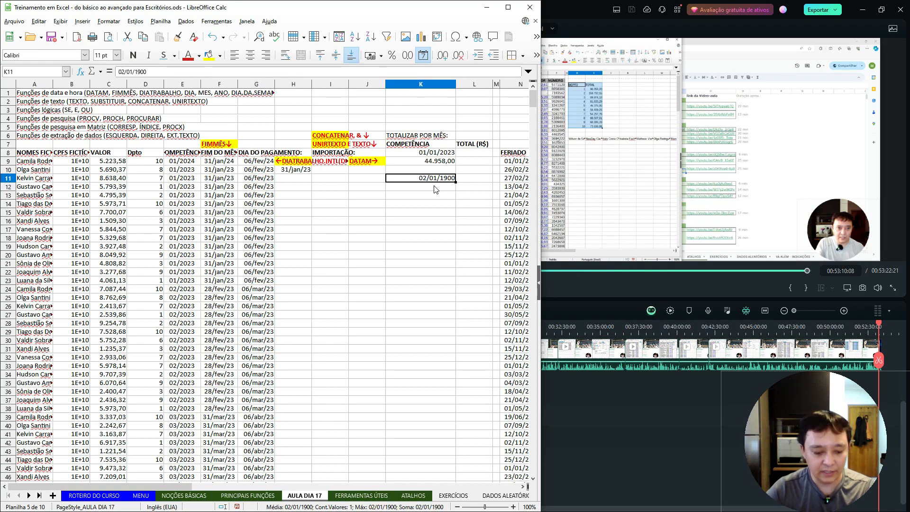
Enter 45000, 46000 and 45500 in turn in K11 to check the dates these serial numbers represent.
{"action": "type", "text": "45000"}
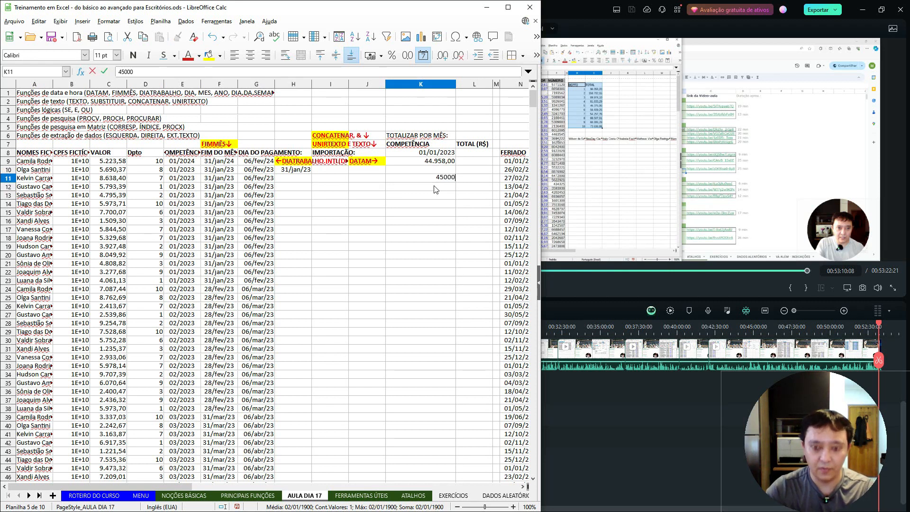
{"action": "key", "text": "Return"}
{"action": "key", "text": "Up"}
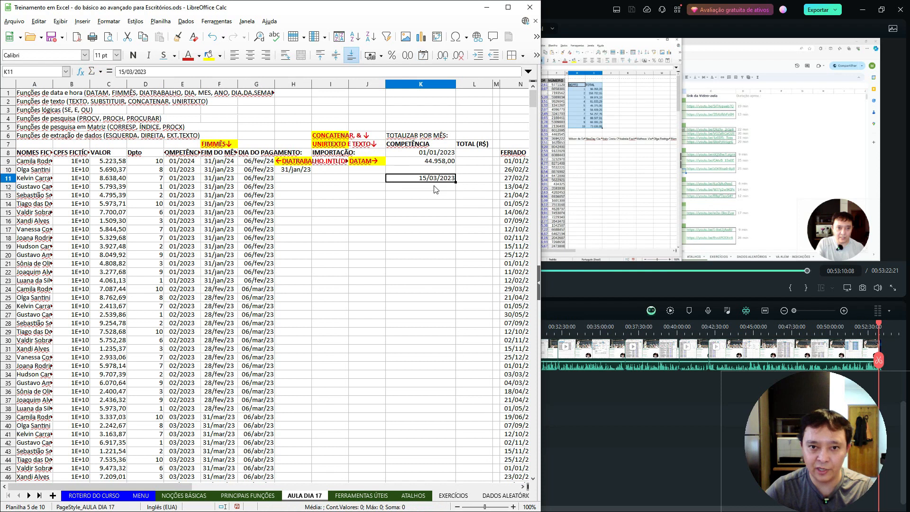
{"action": "type", "text": "46000"}
{"action": "key", "text": "Return"}
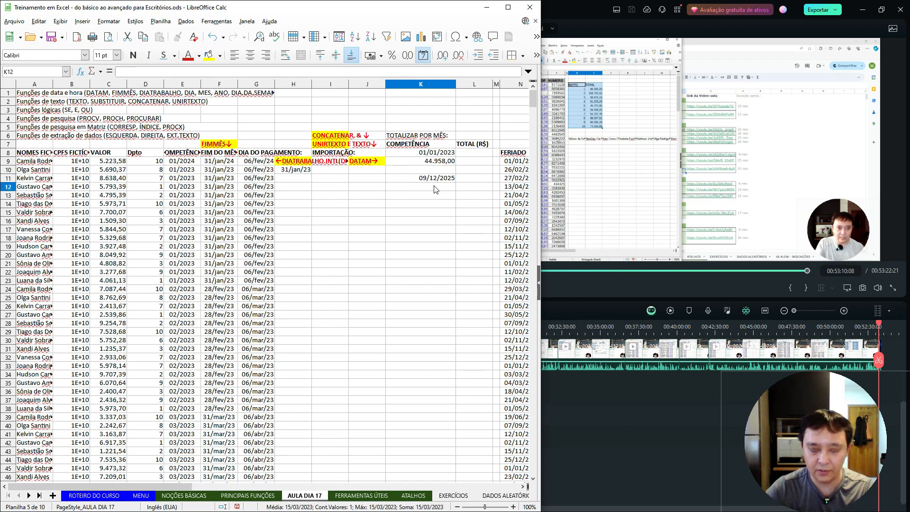
{"action": "key", "text": "Up"}
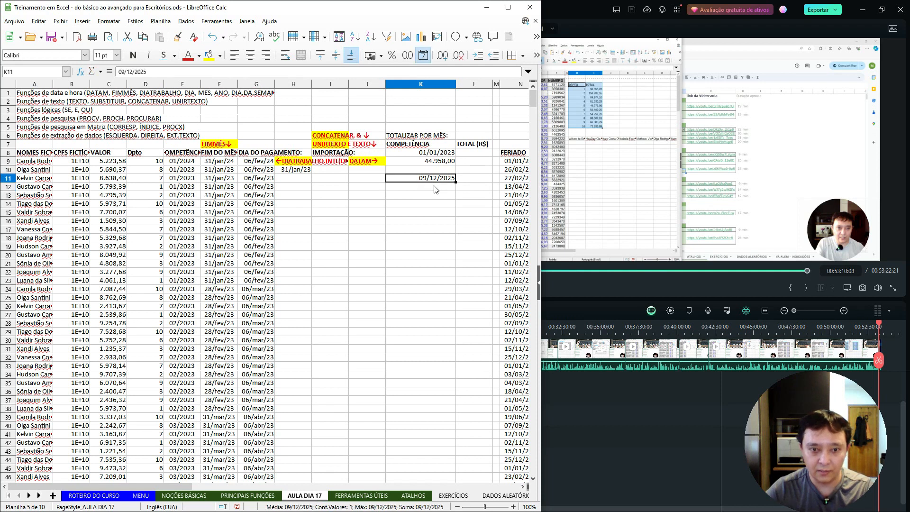
{"action": "type", "text": "45500"}
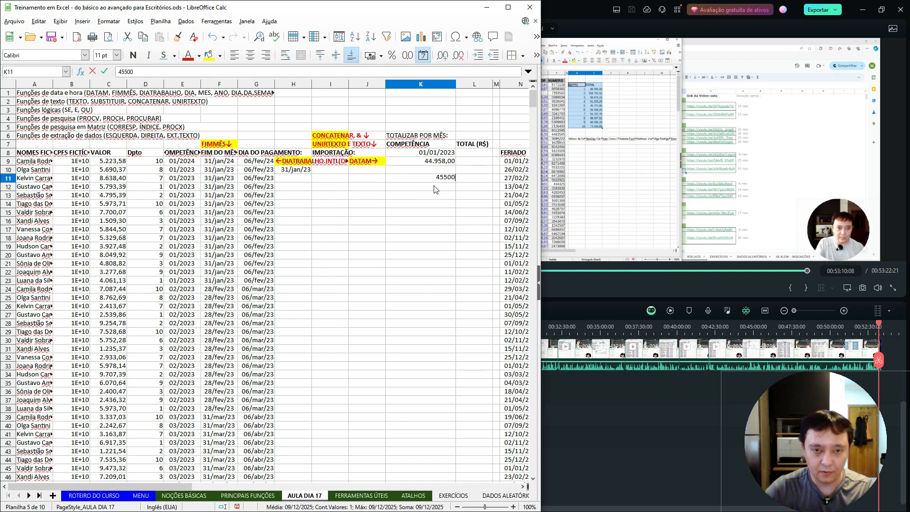
{"action": "key", "text": "Return"}
{"action": "key", "text": "Up"}
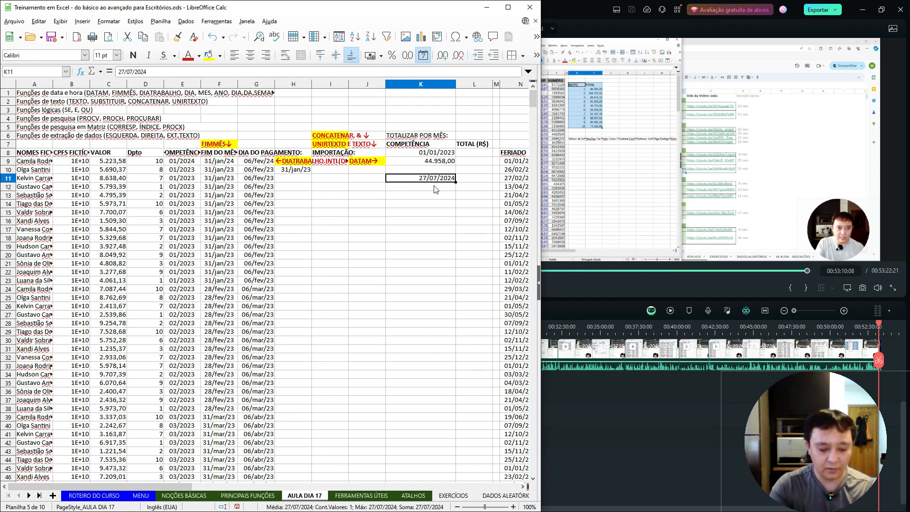
Enter =HOJE() in K11 to return the current date.
{"action": "type", "text": "=hoje)"}
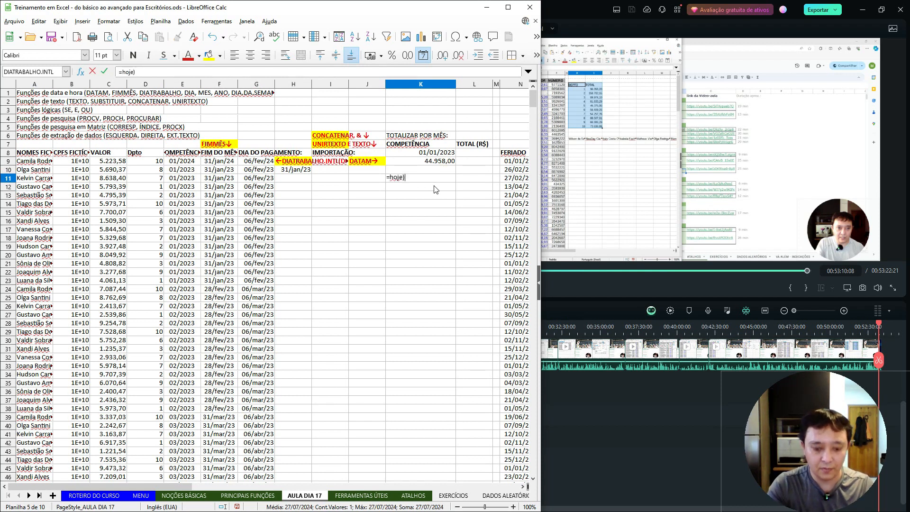
{"action": "key", "text": "BackSpace"}
{"action": "type", "text": "9"}
{"action": "key", "text": "BackSpace"}
{"action": "type", "text": "()"}
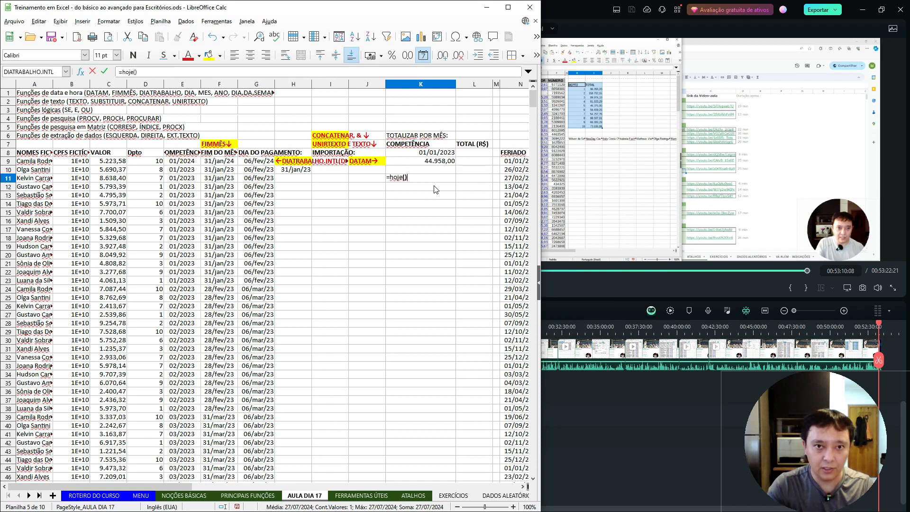
{"action": "key", "text": "Return"}
{"action": "key", "text": "Up"}
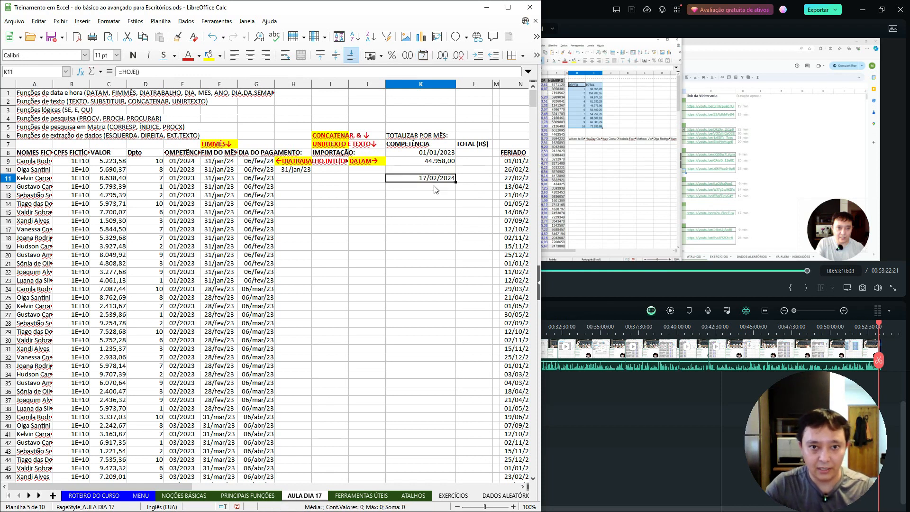
Switch K11 between number and date formats, ending with a thousands-separated number with two decimals.
{"action": "key", "text": "ctrl+shift+1"}
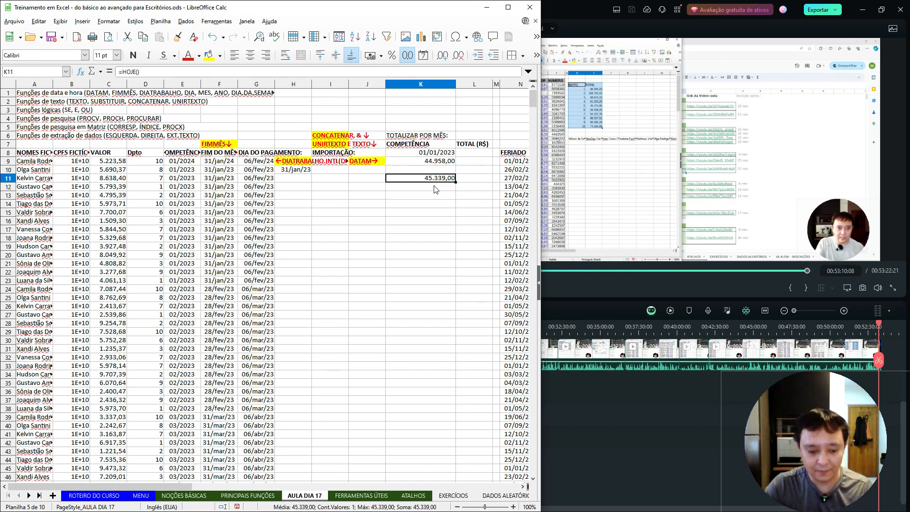
{"action": "key", "text": "ctrl+shift+3"}
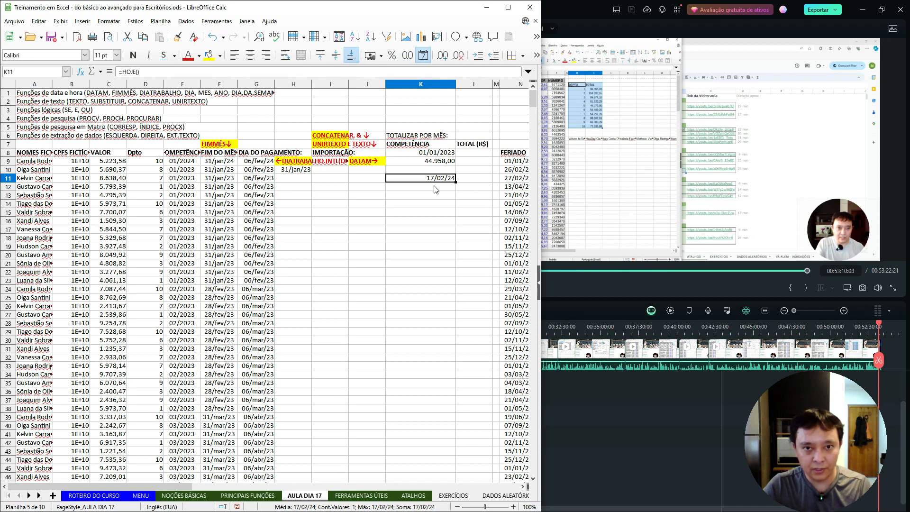
{"action": "key", "text": "ctrl+shift+1"}
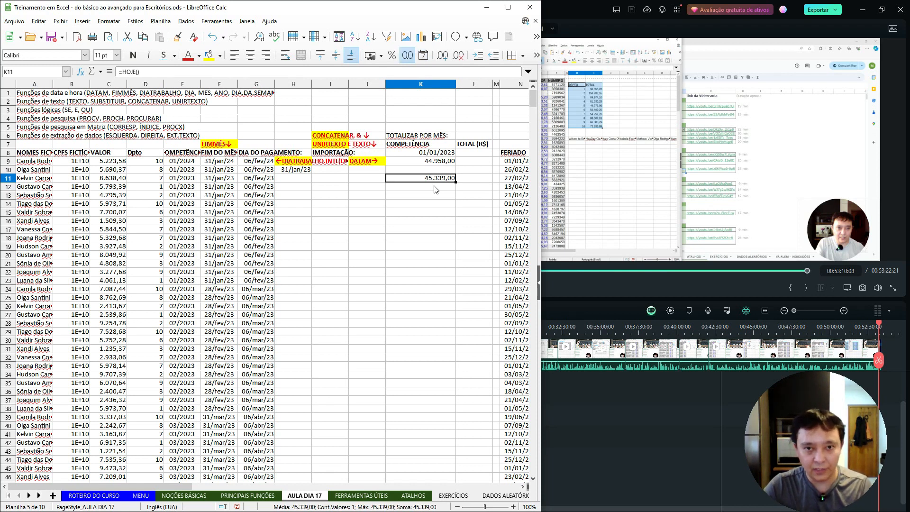
Format the DATAM result in K9 as a date and back to a number with two decimals.
{"action": "key", "text": "Up"}
{"action": "key", "text": "Up"}
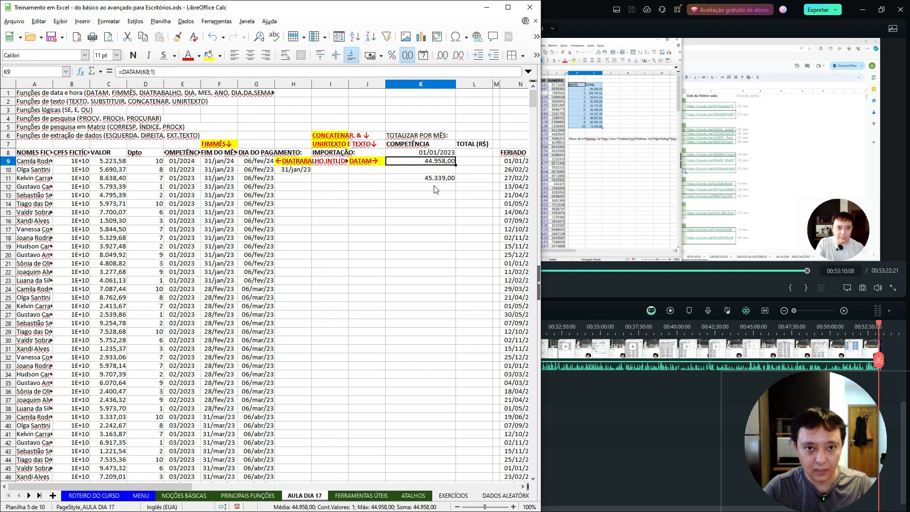
{"action": "key", "text": "ctrl+shift+3"}
{"action": "key", "text": "ctrl+shift+1"}
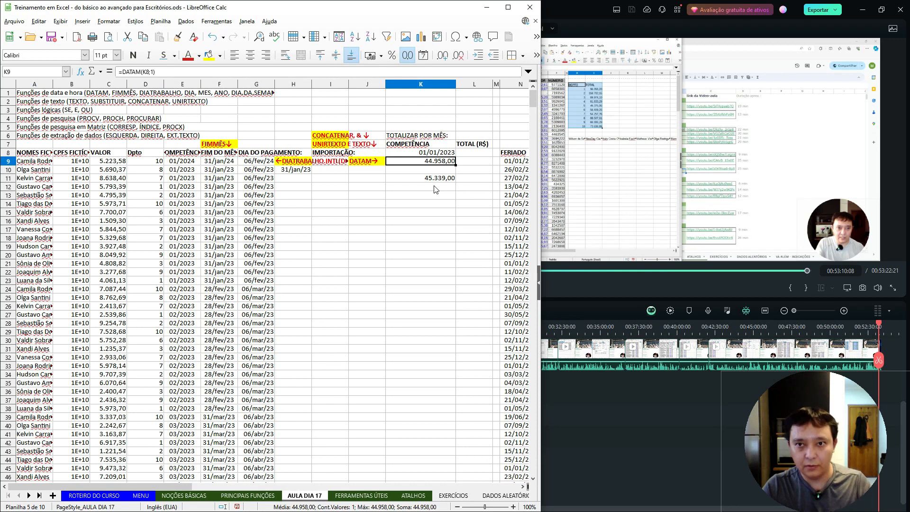
Bring the Câmera window into view beside the spreadsheet and format K9 as a date.
{"action": "key", "text": "alt+Tab"}
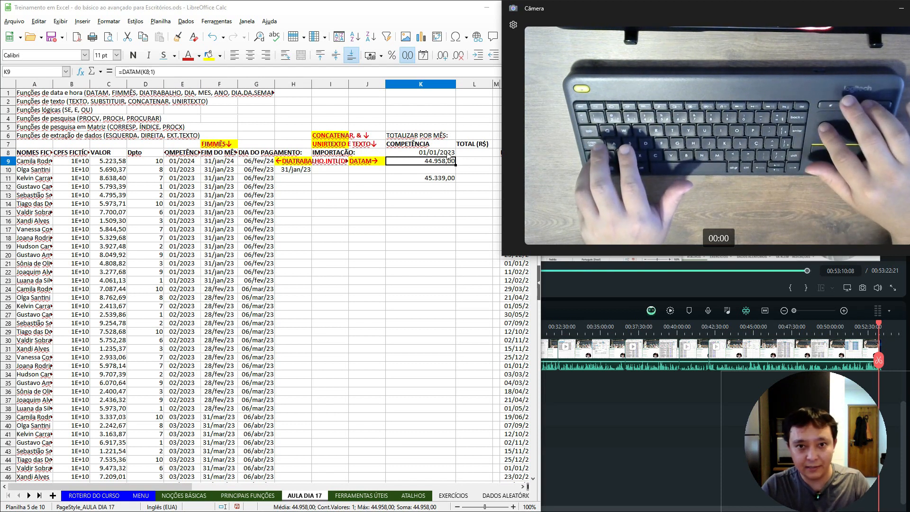
{"action": "left_click", "coordinate": [447, 154]}
{"action": "left_click", "coordinate": [440, 163]}
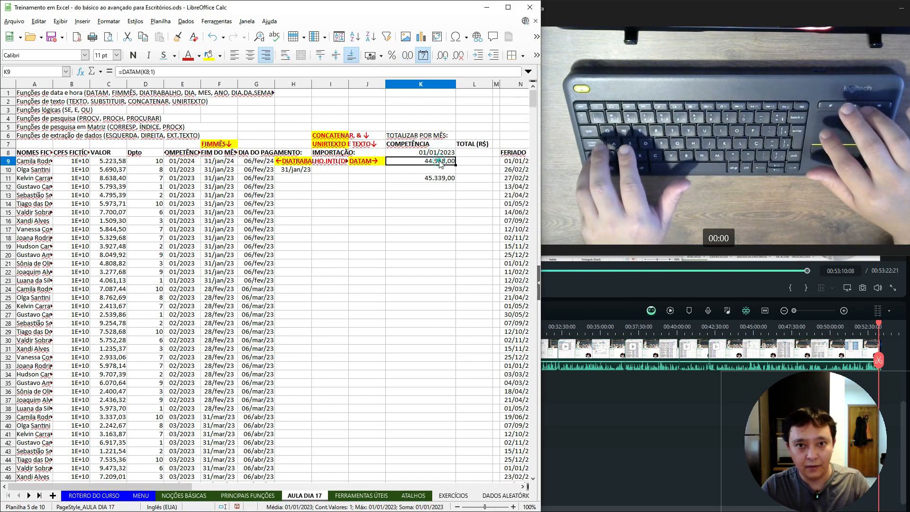
{"action": "key", "text": "ctrl+shift+3"}
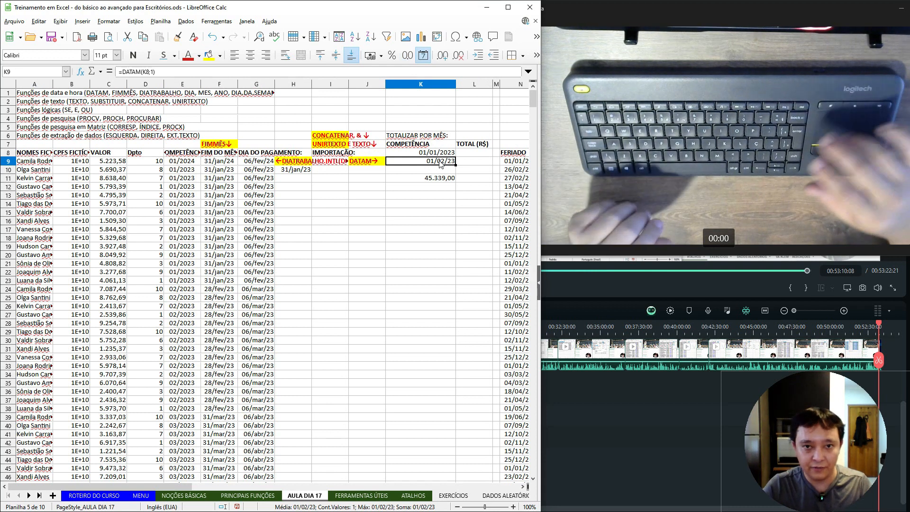
{"action": "key", "text": "Down"}
{"action": "key", "text": "Up"}
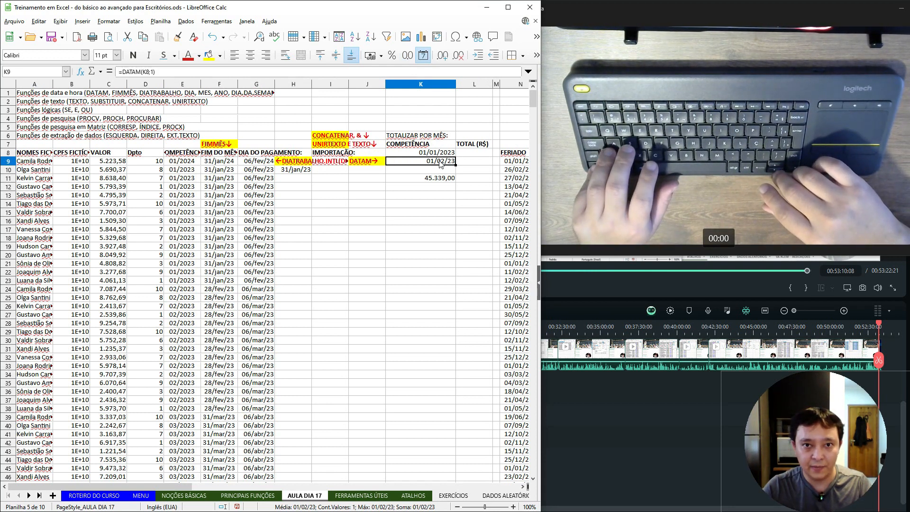
Apply the general, date, two-decimal number and scientific formats to K9 in turn, ending with the date format.
{"action": "key", "text": "ctrl+shift+6"}
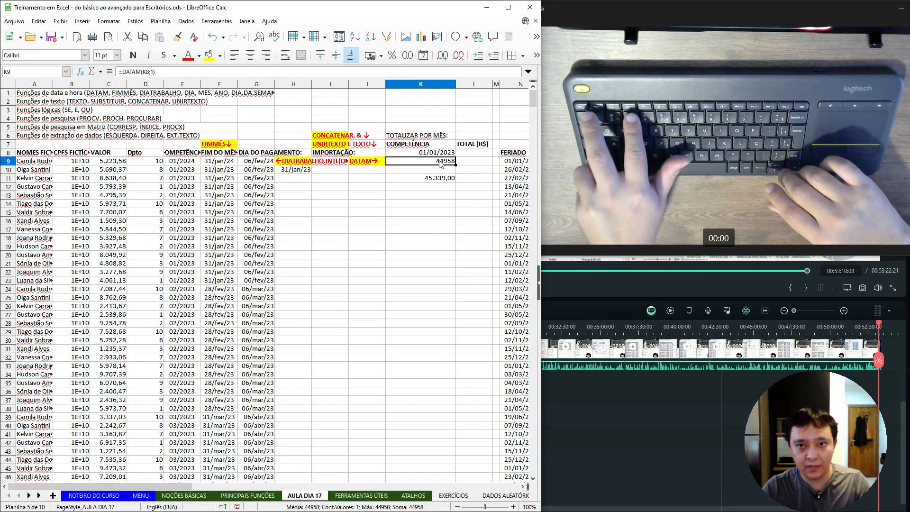
{"action": "key", "text": "ctrl+shift+3"}
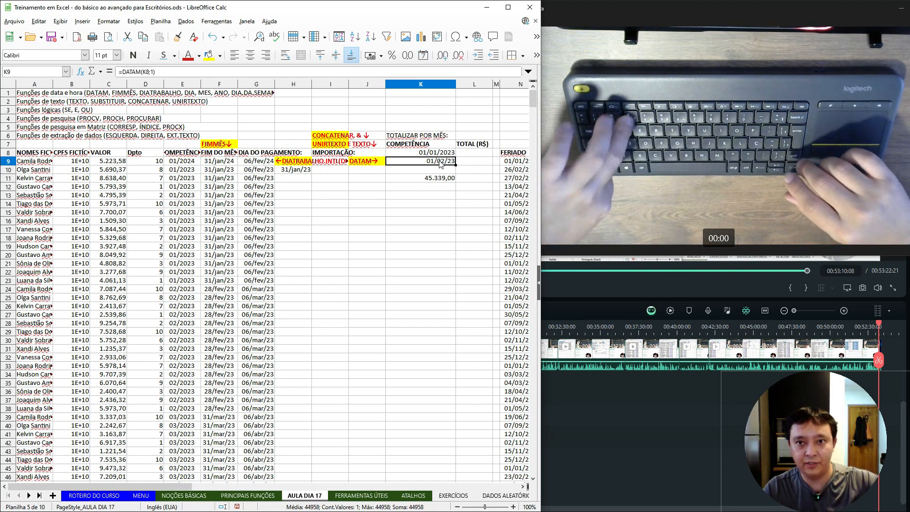
{"action": "key", "text": "ctrl+shift+1"}
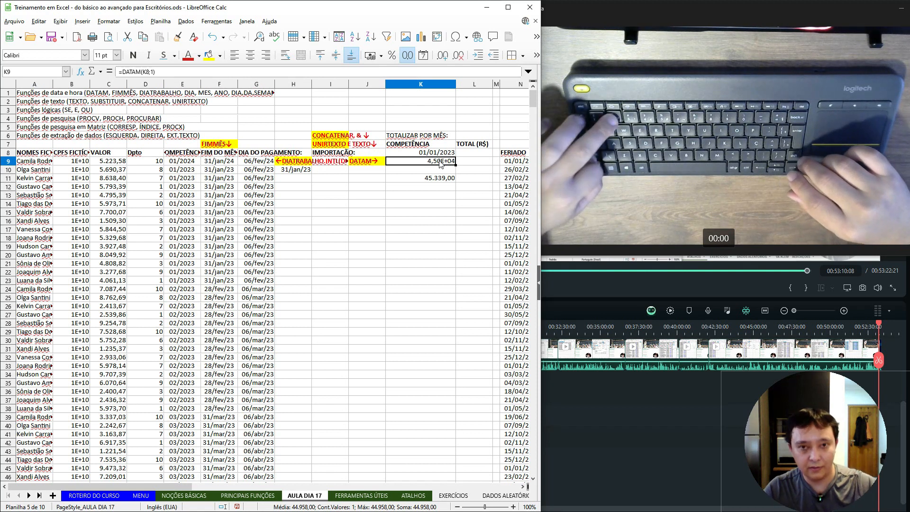
{"action": "key", "text": "ctrl+shift+2"}
{"action": "key", "text": "ctrl+shift+3"}
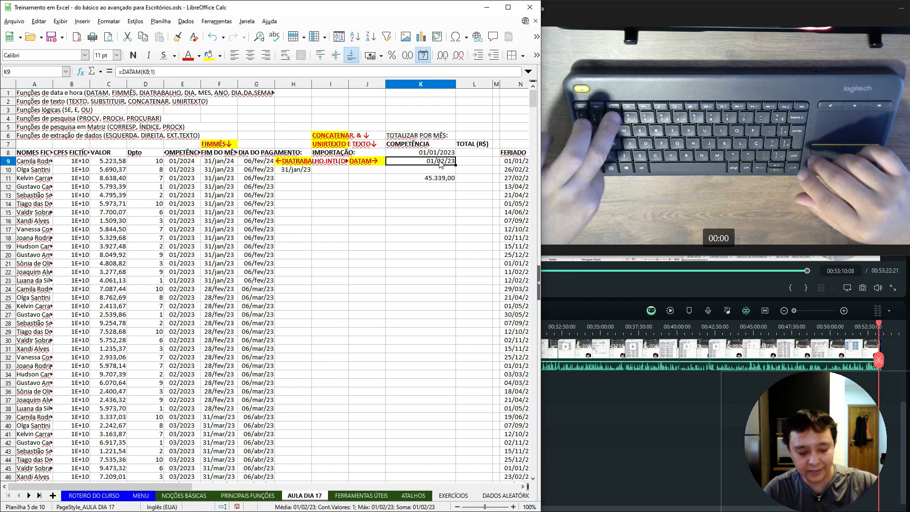
Apply the general, currency, percentage and general formats to K9 in turn, and set it back to a date.
{"action": "key", "text": "ctrl+shift+6"}
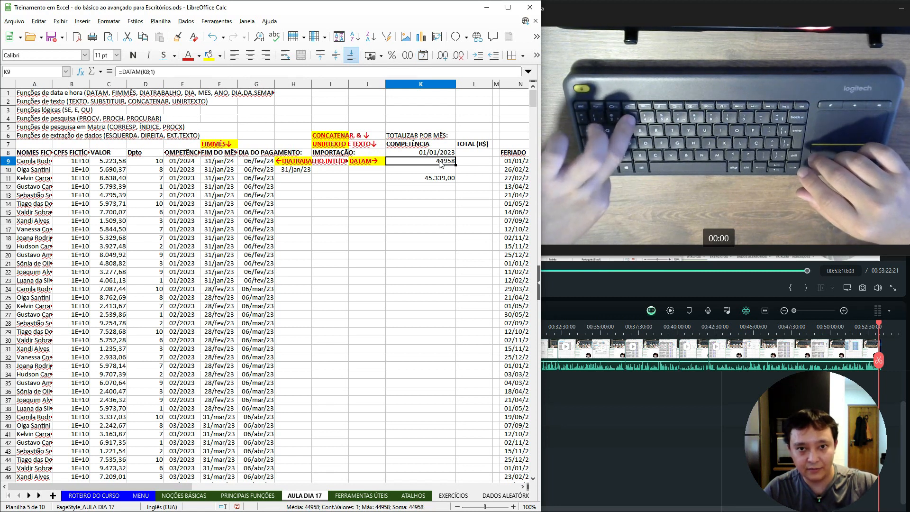
{"action": "key", "text": "ctrl+shift+4"}
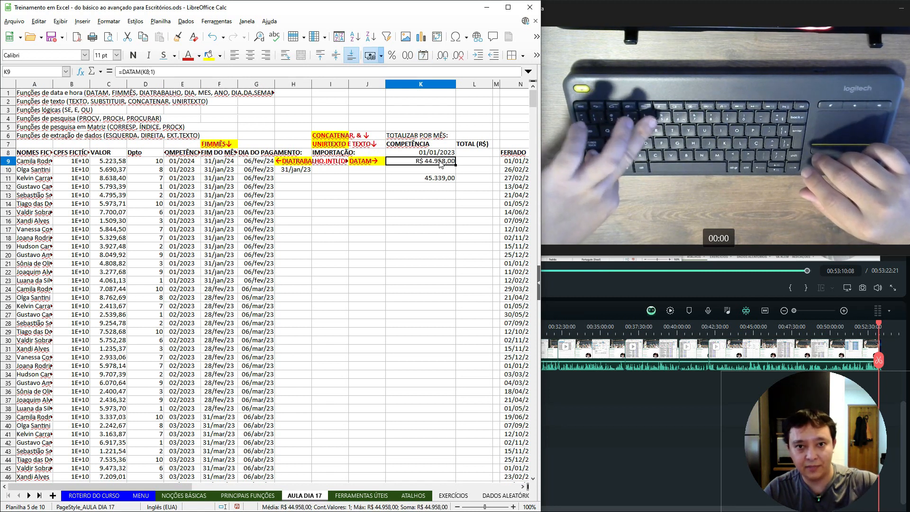
{"action": "key", "text": "ctrl+shift+5"}
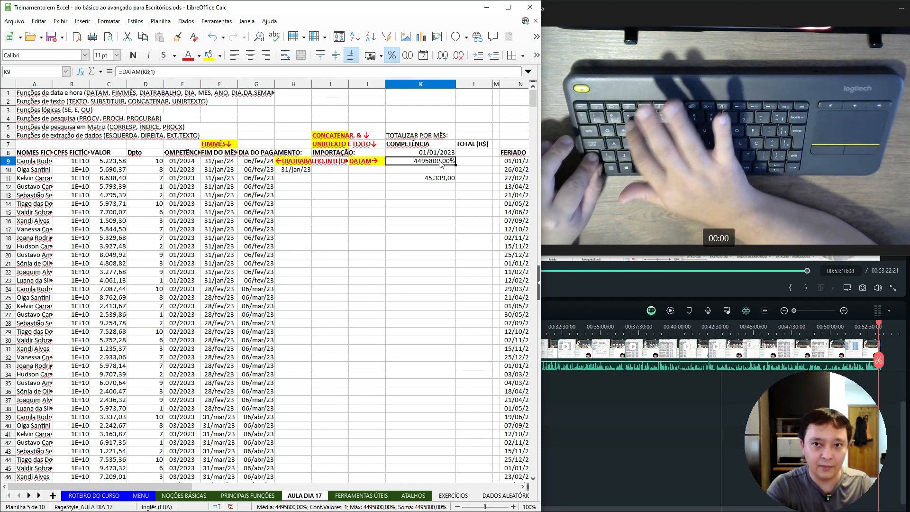
{"action": "key", "text": "ctrl+shift+6"}
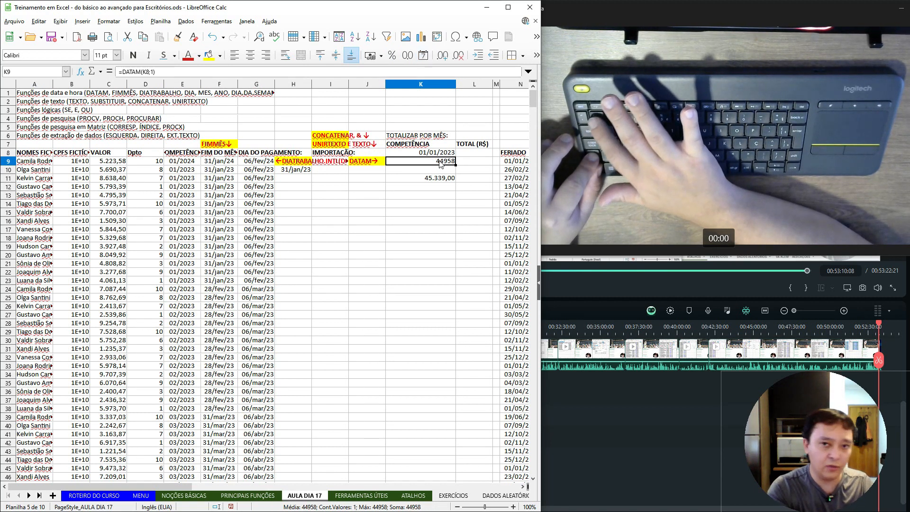
{"action": "key", "text": "ctrl+shift+3"}
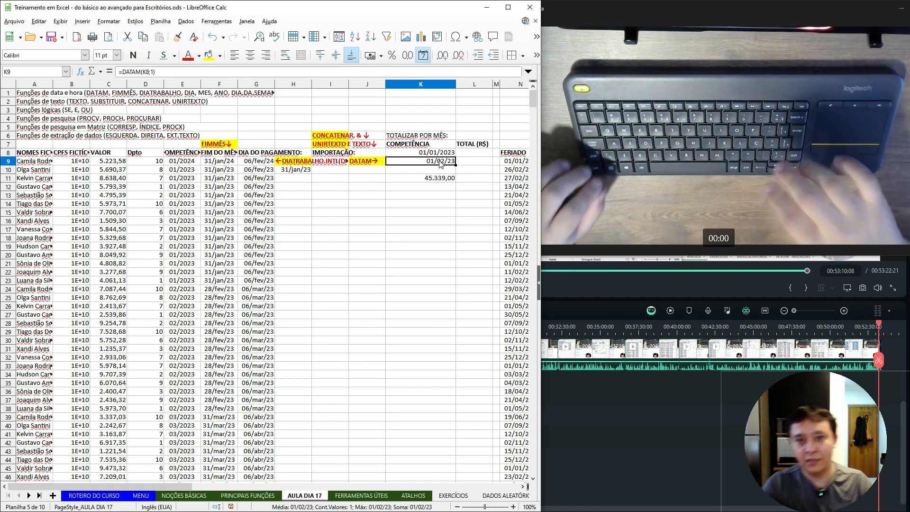
{"action": "key", "text": "Right"}
{"action": "key", "text": "Left"}
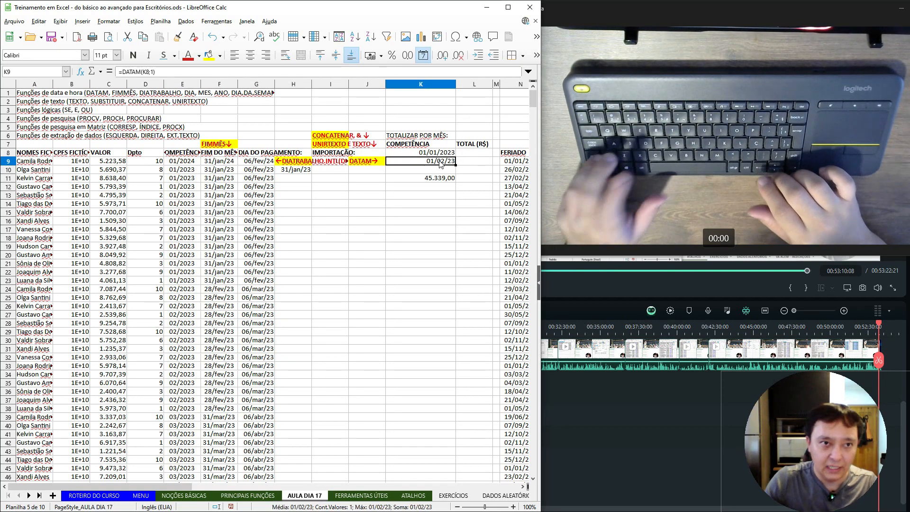
Copy the DATAM formula from K9 down the competence column through K43.
{"action": "key", "text": "ctrl+c"}
{"action": "key", "text": "Down"}
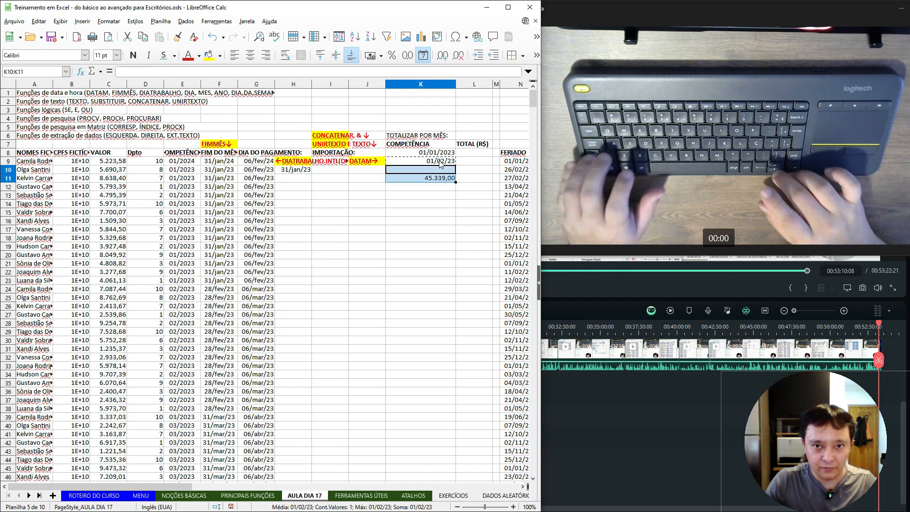
{"action": "key", "text": "shift+Down"}
{"action": "key", "text": "shift+Down"}
{"action": "key", "text": "shift+Down"}
{"action": "key", "text": "shift+Down"}
{"action": "key", "text": "shift+Down"}
{"action": "key", "text": "shift+Down"}
{"action": "key", "text": "shift+Down"}
{"action": "key", "text": "shift+Down"}
{"action": "key", "text": "shift+Down"}
{"action": "key", "text": "shift+Down"}
{"action": "key", "text": "shift+Down"}
{"action": "key", "text": "shift+Down"}
{"action": "key", "text": "shift+Down"}
{"action": "key", "text": "shift+Down"}
{"action": "key", "text": "shift+Down"}
{"action": "key", "text": "shift+Down"}
{"action": "key", "text": "shift+Down"}
{"action": "key", "text": "shift+Down"}
{"action": "key", "text": "shift+Down"}
{"action": "key", "text": "shift+Down"}
{"action": "key", "text": "ctrl+v"}
{"action": "key", "text": "Return"}
{"action": "key", "text": "Escape"}
{"action": "key", "text": "Down"}
{"action": "key", "text": "ctrl+v"}
{"action": "key", "text": "Down"}
{"action": "key", "text": "Escape"}
Review the monthly dates and their DATAM formulas down column K.
{"action": "key", "text": "ctrl+Up"}
{"action": "key", "text": "ctrl+Up"}
{"action": "key", "text": "Down"}
{"action": "key", "text": "Down"}
{"action": "key", "text": "Down"}
{"action": "key", "text": "Down"}
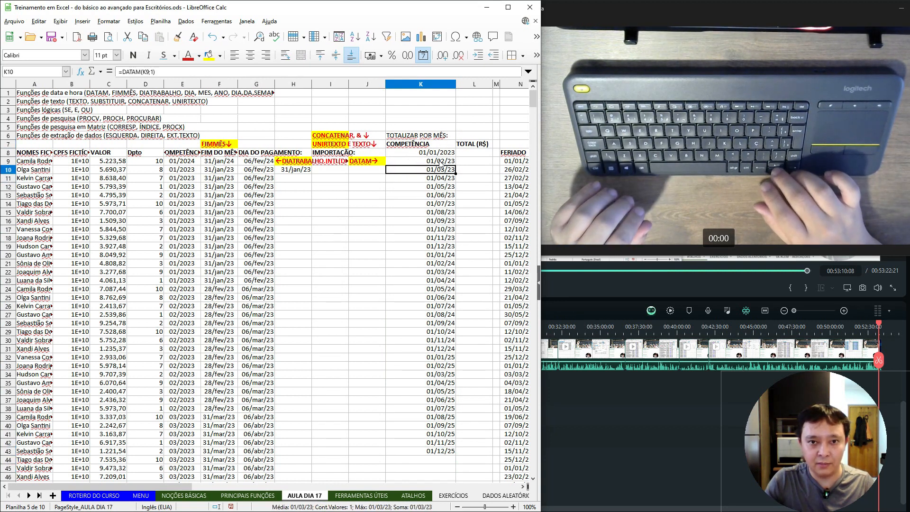
{"action": "key", "text": "Down"}
{"action": "key", "text": "Down"}
{"action": "key", "text": "Down"}
{"action": "key", "text": "Down"}
{"action": "key", "text": "Down"}
{"action": "key", "text": "Down"}
{"action": "key", "text": "Down"}
{"action": "key", "text": "Down"}
{"action": "key", "text": "Down"}
{"action": "key", "text": "Down"}
{"action": "key", "text": "Down"}
{"action": "key", "text": "Down"}
{"action": "key", "text": "Down"}
{"action": "key", "text": "Down"}
{"action": "key", "text": "Down"}
{"action": "key", "text": "Down"}
{"action": "key", "text": "Down"}
{"action": "key", "text": "Down"}
{"action": "key", "text": "Down"}
{"action": "key", "text": "Down"}
{"action": "key", "text": "Down"}
{"action": "key", "text": "Down"}
{"action": "key", "text": "Down"}
{"action": "key", "text": "Down"}
{"action": "key", "text": "Down"}
{"action": "key", "text": "Down"}
{"action": "key", "text": "Down"}
{"action": "key", "text": "Down"}
{"action": "key", "text": "Down"}
{"action": "key", "text": "Down"}
{"action": "key", "text": "Down"}
{"action": "key", "text": "Down"}
{"action": "key", "text": "Down"}
{"action": "key", "text": "Up"}
{"action": "key", "text": "Up"}
{"action": "key", "text": "Up"}
{"action": "key", "text": "Up"}
{"action": "key", "text": "Up"}
{"action": "key", "text": "Up"}
{"action": "key", "text": "Up"}
{"action": "key", "text": "Up"}
{"action": "key", "text": "Up"}
{"action": "key", "text": "Up"}
{"action": "key", "text": "Up"}
{"action": "key", "text": "Up"}
{"action": "key", "text": "Up"}
{"action": "key", "text": "Up"}
{"action": "key", "text": "Up"}
{"action": "key", "text": "Up"}
{"action": "key", "text": "Up"}
{"action": "key", "text": "Up"}
{"action": "key", "text": "Up"}
{"action": "key", "text": "Up"}
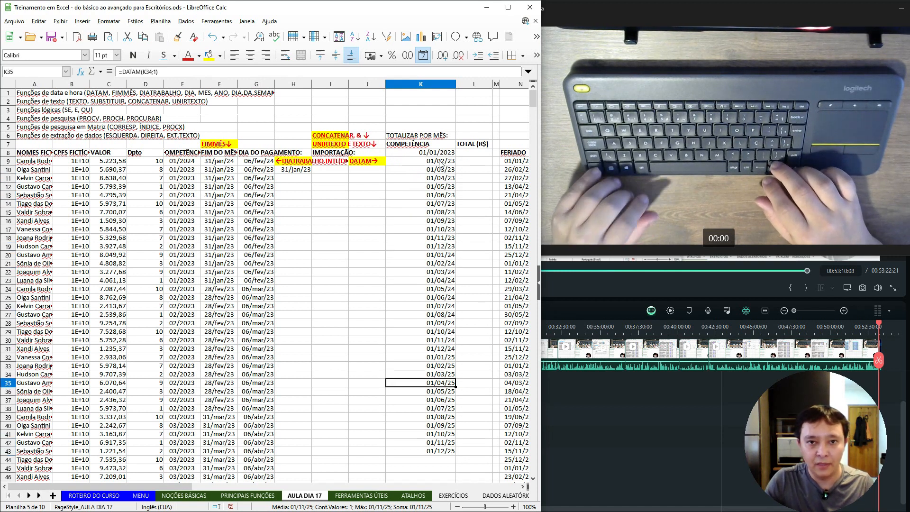
{"action": "key", "text": "Up"}
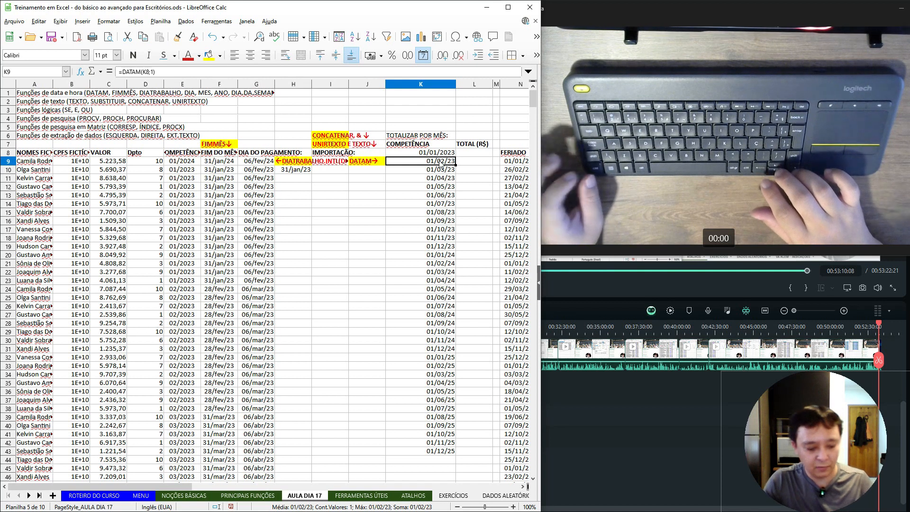
Set the starting date in K8 to 31/03/2023.
{"action": "key", "text": "Up"}
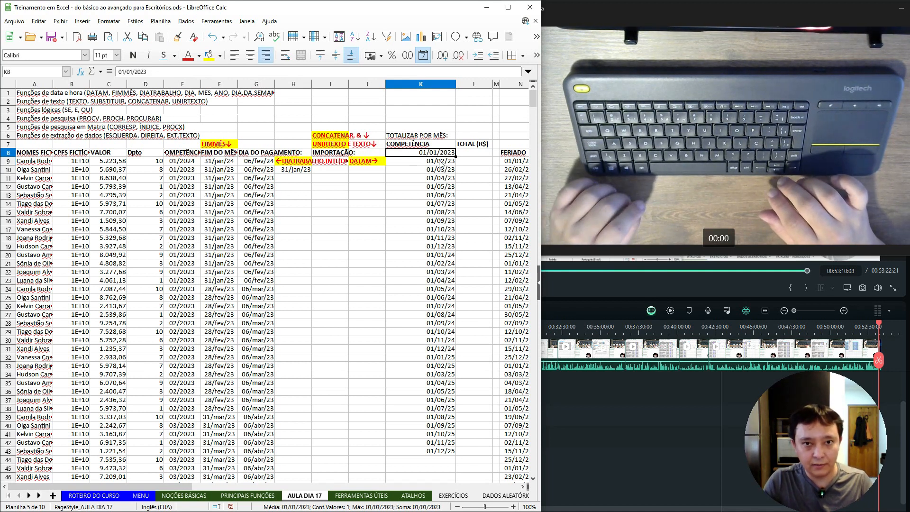
{"action": "type", "text": "31"}
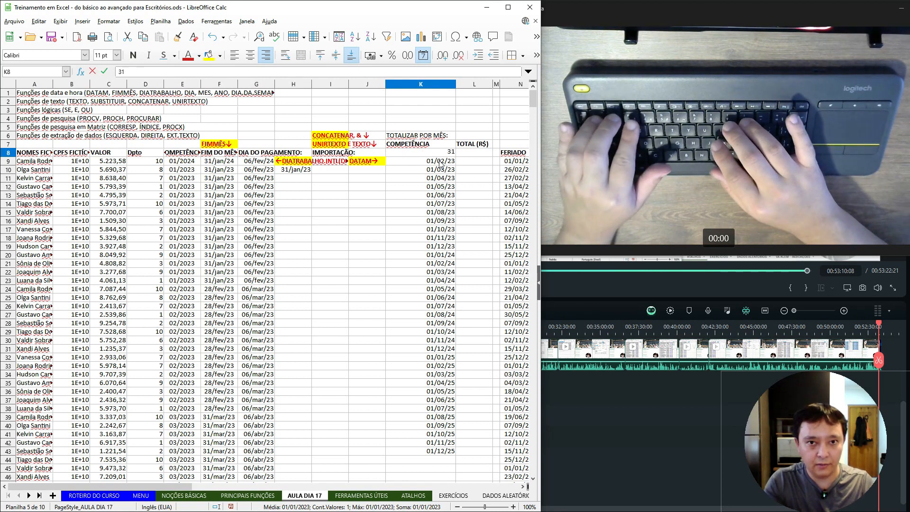
{"action": "type", "text": "/03/"}
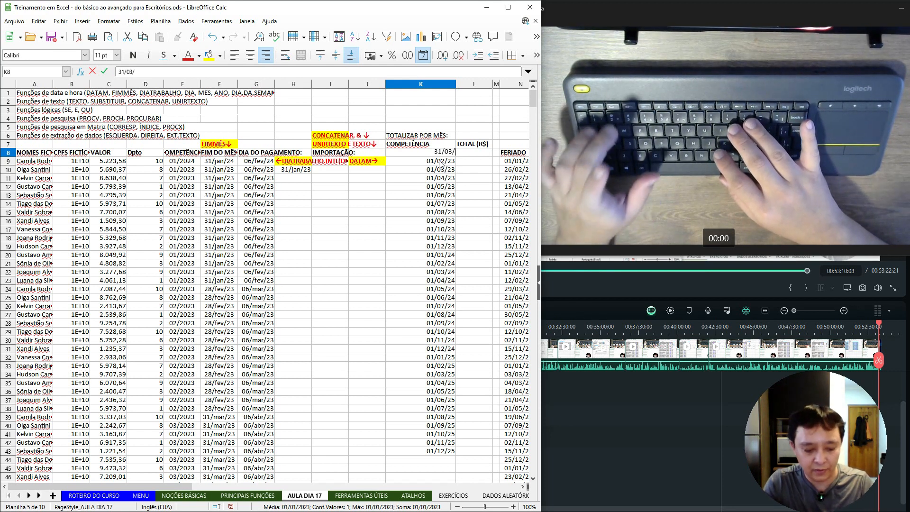
{"action": "type", "text": "20"}
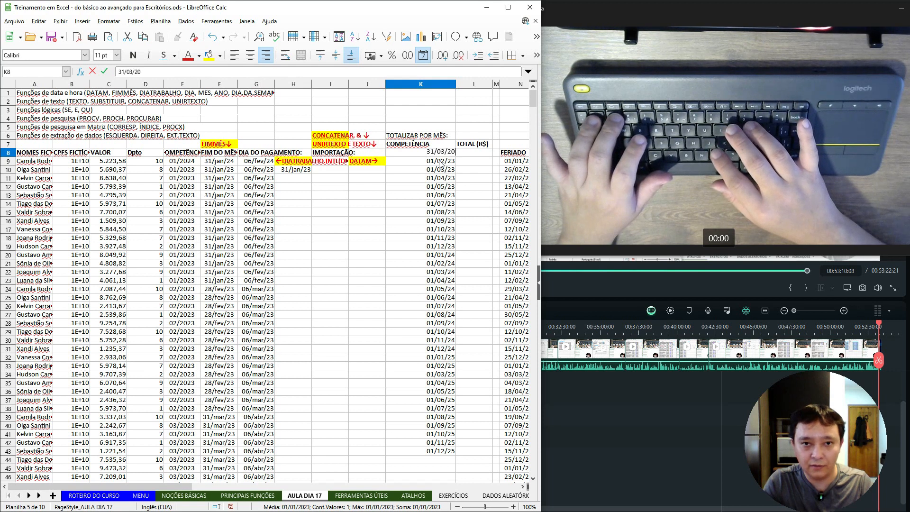
{"action": "type", "text": "3"}
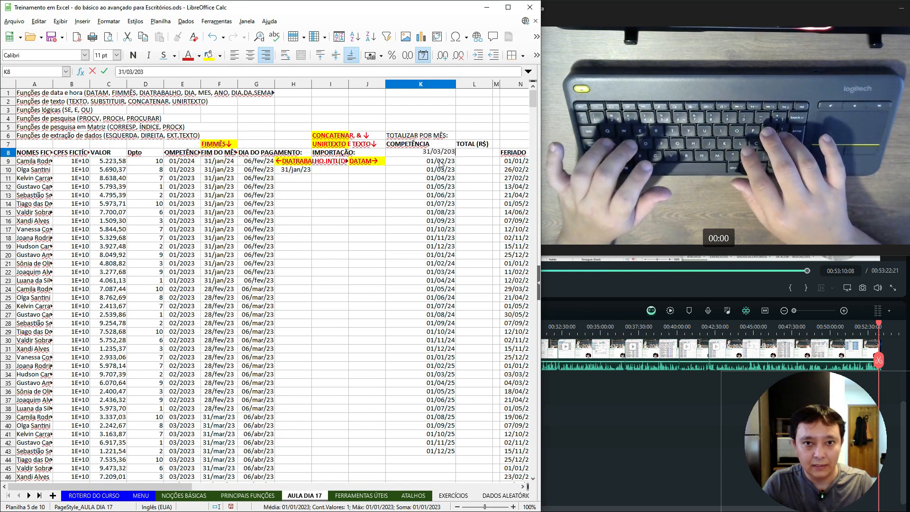
{"action": "key", "text": "BackSpace"}
{"action": "type", "text": "23"}
{"action": "key", "text": "Return"}
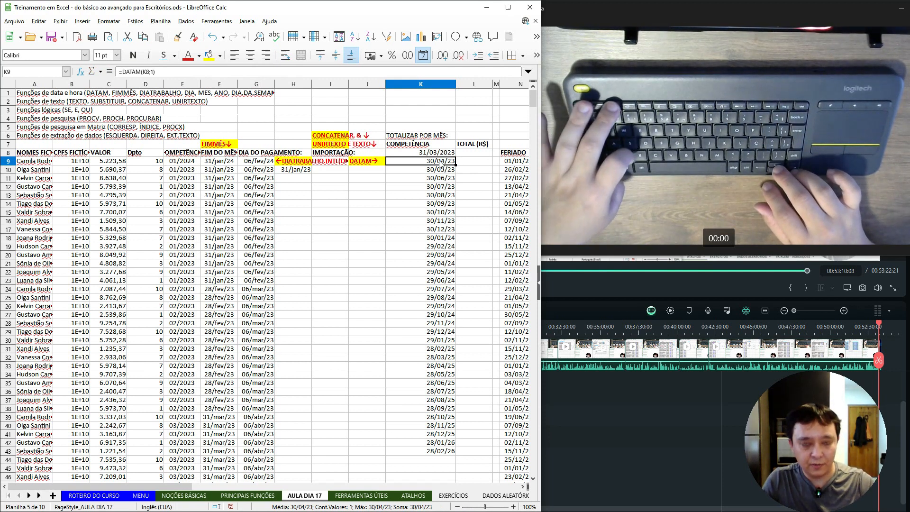
Change the DATAM interval in K9 to 3 months and copy the formula down to K43.
{"action": "key", "text": "F2"}
{"action": "key", "text": "Left"}
{"action": "key", "text": "shift+Left"}
{"action": "type", "text": "3"}
{"action": "key", "text": "Return"}
{"action": "key", "text": "ctrl+shift+Down"}
{"action": "key", "text": "ctrl+v"}
{"action": "key", "text": "Return"}
{"action": "key", "text": "Down"}
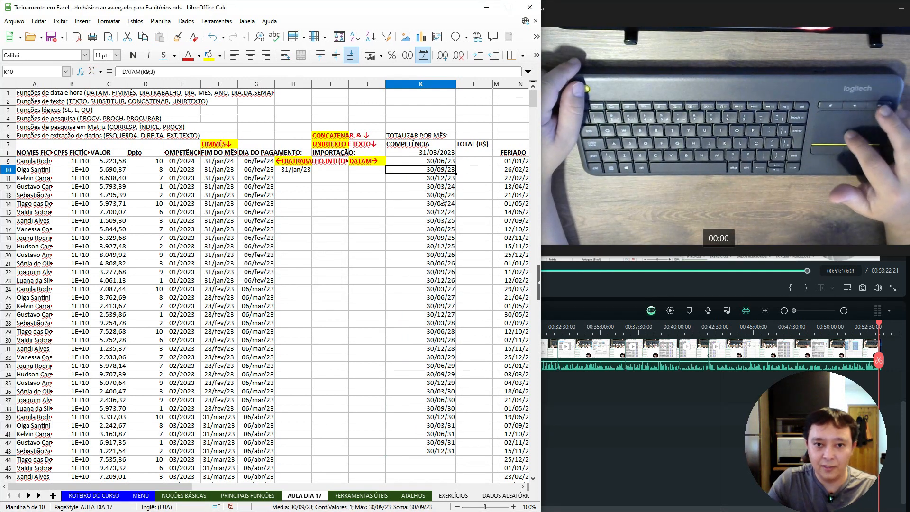
Inspect the DATAM formulas in K9, K10 and K11 to see which cell each one references.
{"action": "left_click", "coordinate": [439, 164]}
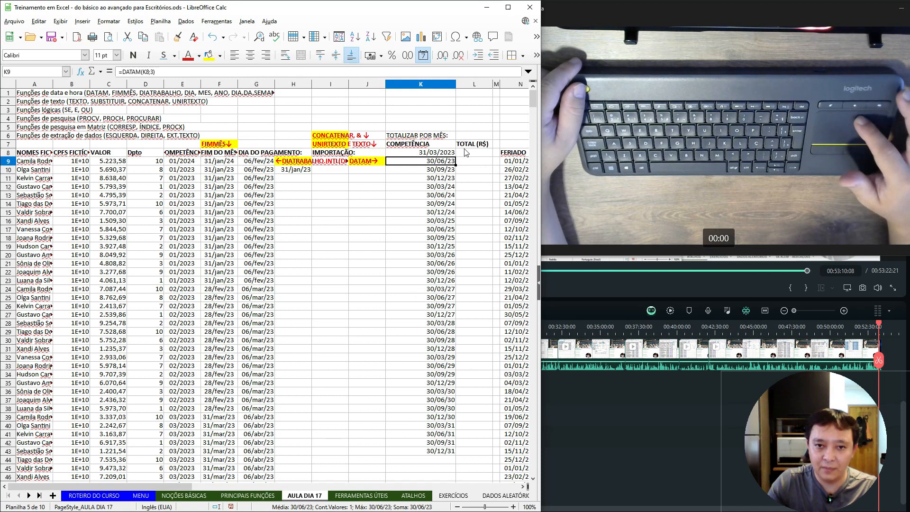
{"action": "double_click", "coordinate": [435, 170]}
{"action": "key", "text": "Return"}
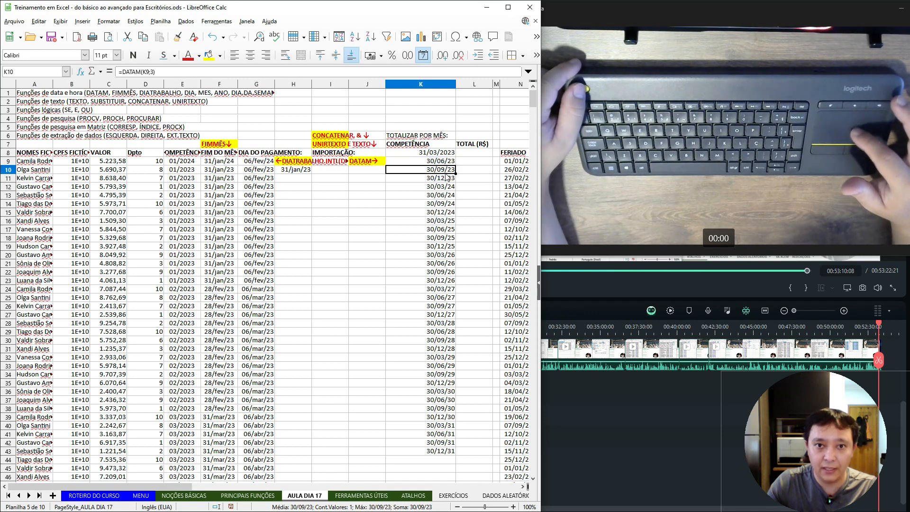
{"action": "double_click", "coordinate": [439, 178]}
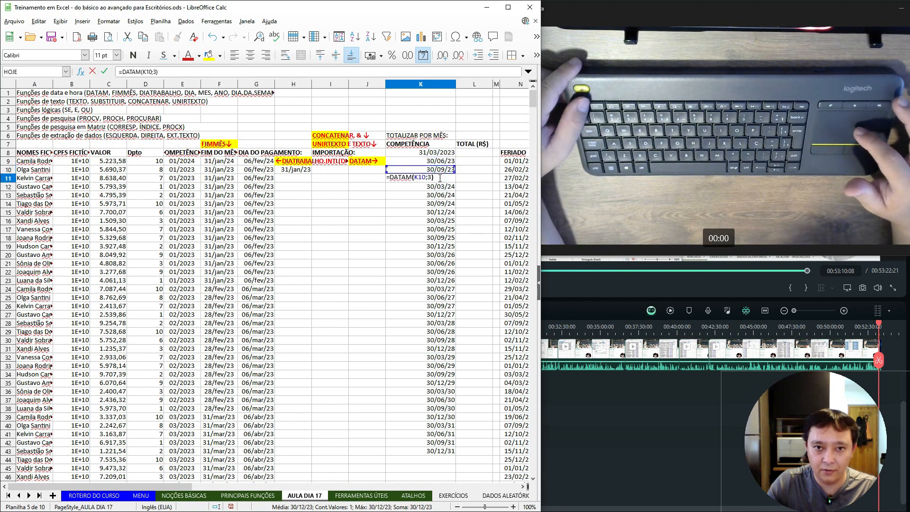
{"action": "key", "text": "Escape"}
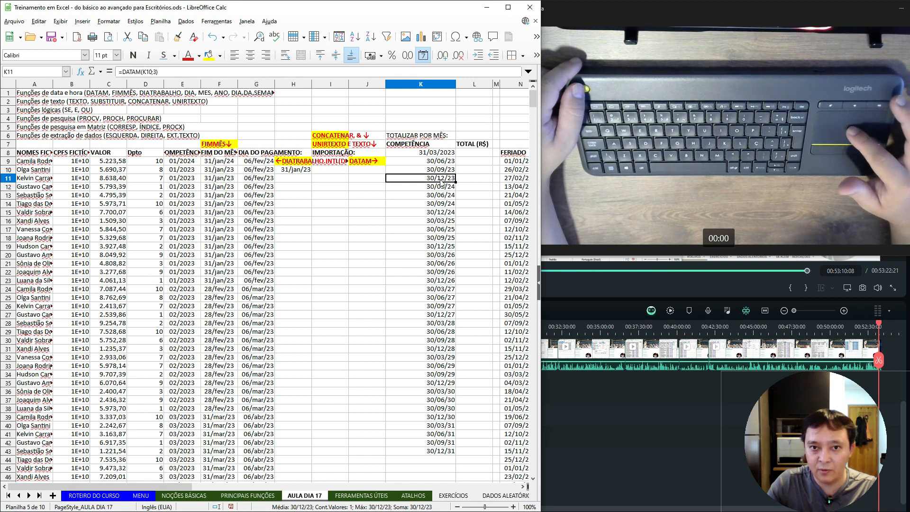
{"action": "double_click", "coordinate": [440, 180]}
{"action": "key", "text": "Escape"}
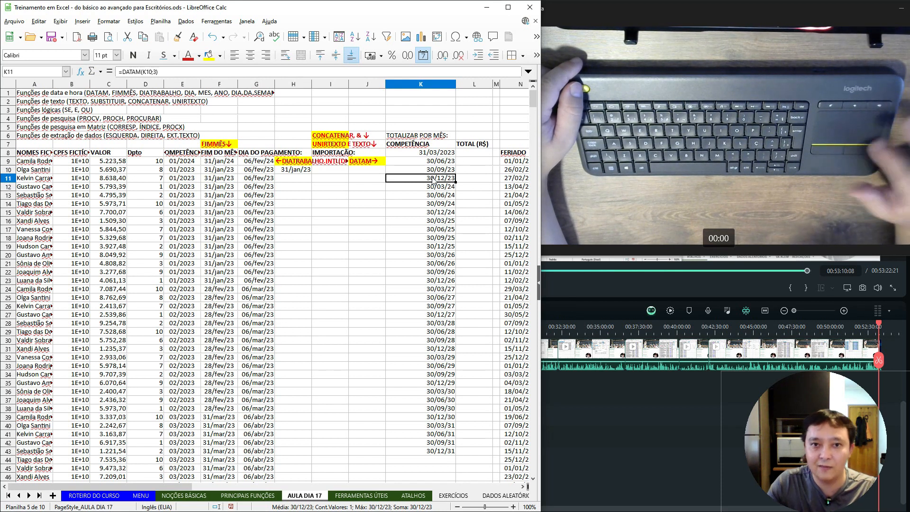
Replace DATAM with FIMMÊS in the K9 formula, giving =FIMMÊS(K8;3), and copy it down to K43.
{"action": "left_click", "coordinate": [434, 162]}
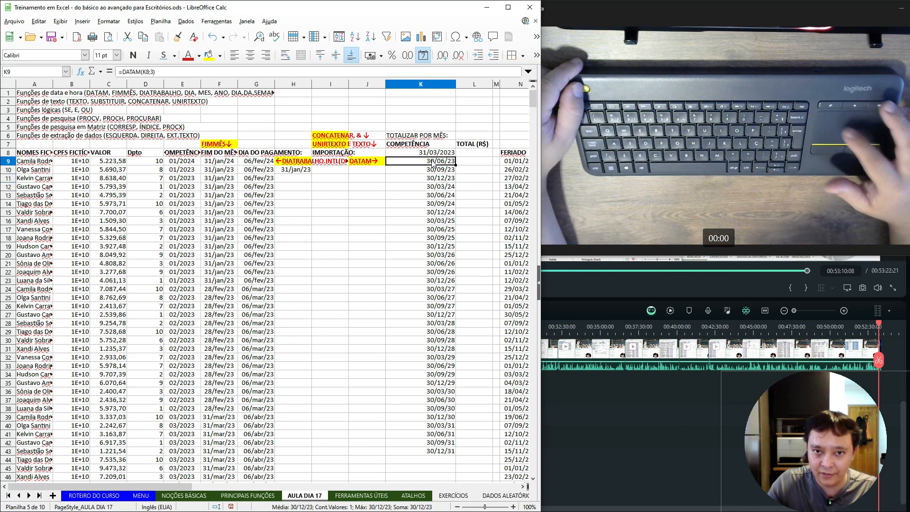
{"action": "double_click", "coordinate": [434, 162]}
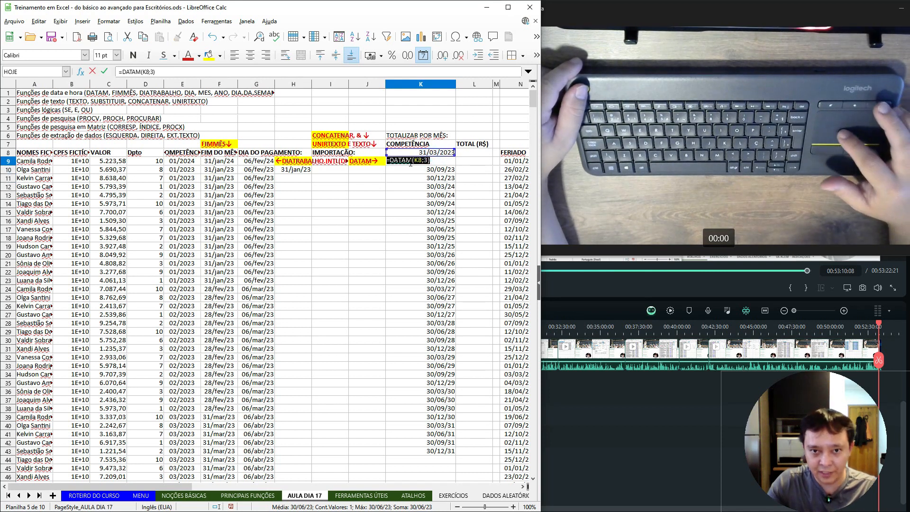
{"action": "left_click", "coordinate": [411, 162]}
{"action": "left_click_drag", "start_coordinate": [411, 162], "coordinate": [393, 160]}
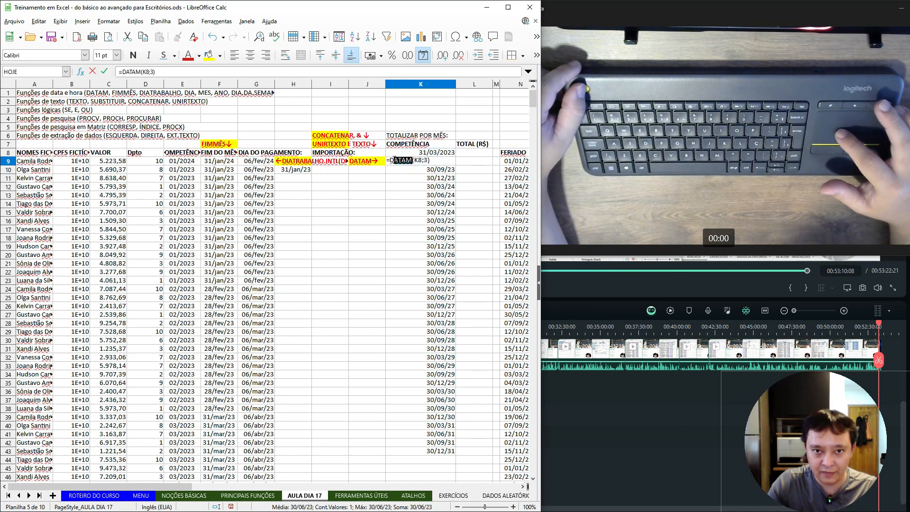
{"action": "type", "text": "FIMm"}
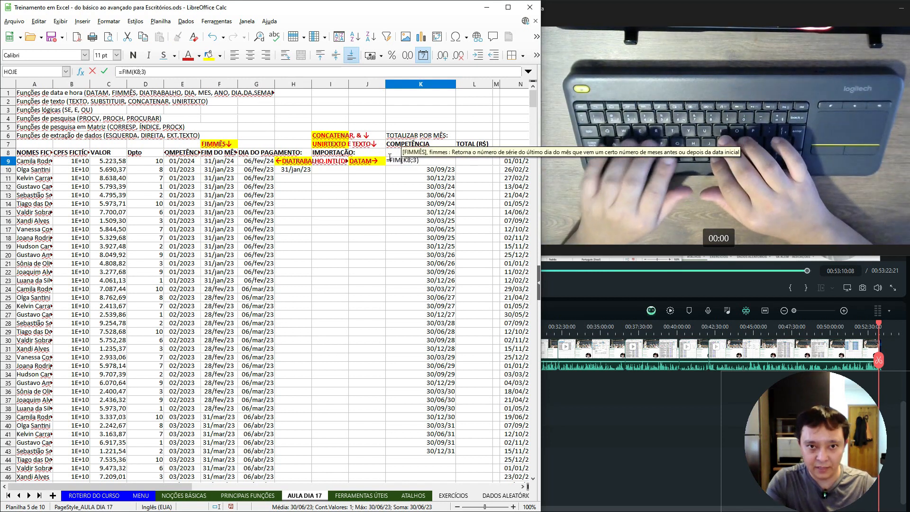
{"action": "key", "text": "BackSpace"}
{"action": "type", "text": "MÊS"}
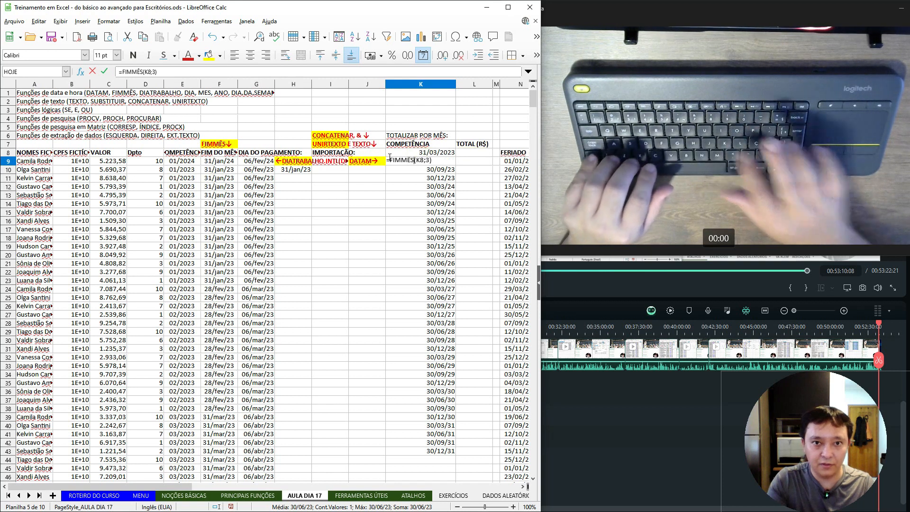
{"action": "key", "text": "Return"}
{"action": "key", "text": "Up"}
{"action": "key", "text": "ctrl+c"}
{"action": "key", "text": "Down"}
{"action": "key", "text": "ctrl+shift+Down"}
{"action": "key", "text": "ctrl+v"}
{"action": "key", "text": "Return"}
Review the quarterly month-end dates and their FIMMÊS formulas down column K.
{"action": "key", "text": "Down"}
{"action": "key", "text": "Down"}
{"action": "key", "text": "Down"}
{"action": "key", "text": "Down"}
{"action": "key", "text": "Down"}
{"action": "key", "text": "Down"}
{"action": "key", "text": "Down"}
{"action": "key", "text": "Down"}
{"action": "key", "text": "Down"}
{"action": "key", "text": "Down"}
{"action": "key", "text": "Down"}
{"action": "key", "text": "Down"}
{"action": "key", "text": "Down"}
{"action": "key", "text": "Down"}
{"action": "key", "text": "Down"}
{"action": "key", "text": "Down"}
{"action": "key", "text": "Down"}
{"action": "key", "text": "Down"}
{"action": "key", "text": "Down"}
{"action": "key", "text": "Down"}
{"action": "key", "text": "Down"}
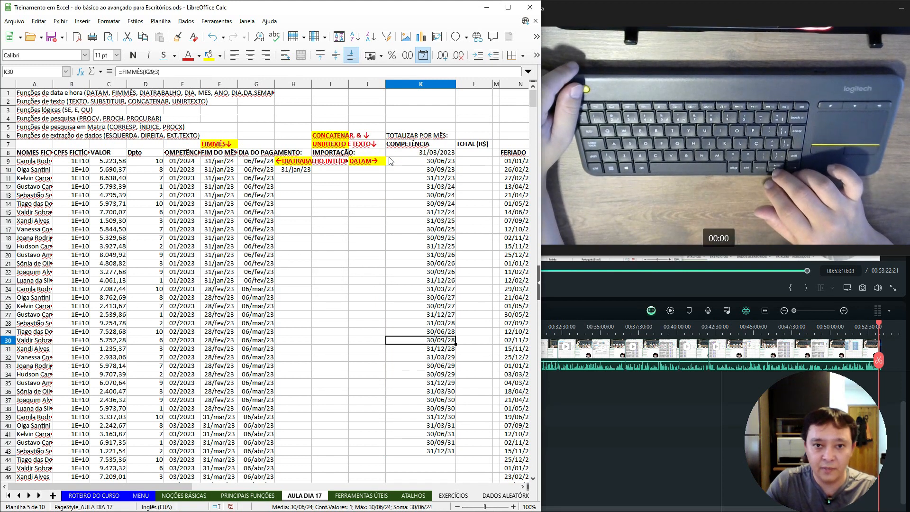
{"action": "key", "text": "Down"}
{"action": "key", "text": "Down"}
Set the starting date in K8 to 10/01/2023.
{"action": "key", "text": "ctrl+Up"}
{"action": "key", "text": "Down"}
{"action": "key", "text": "Down"}
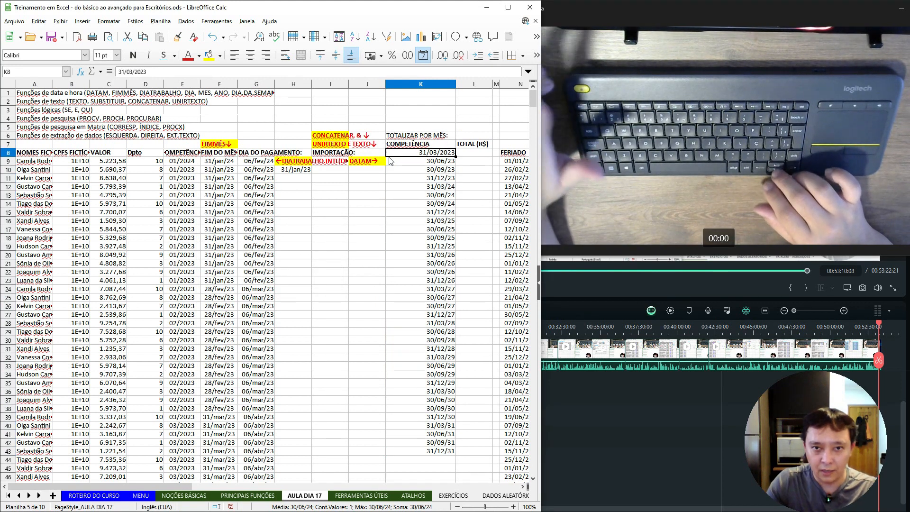
{"action": "key", "text": "Down"}
{"action": "key", "text": "Up"}
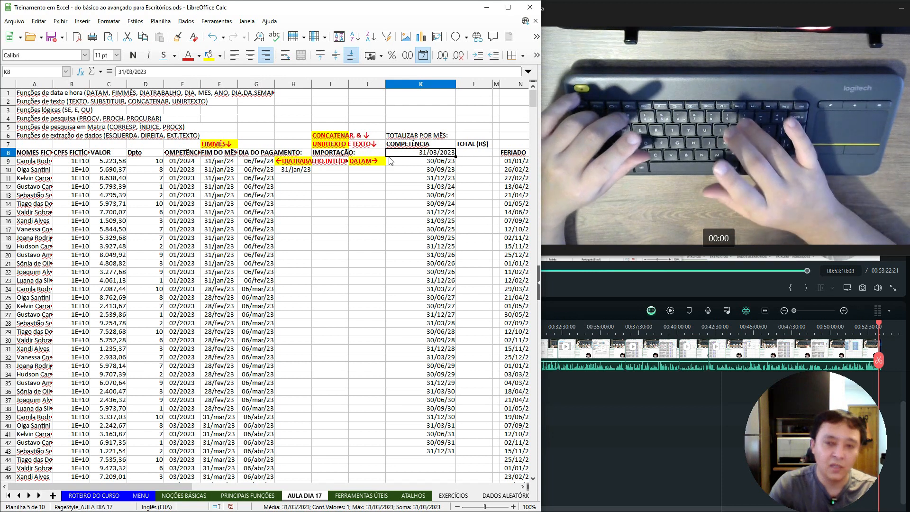
{"action": "type", "text": "1"}
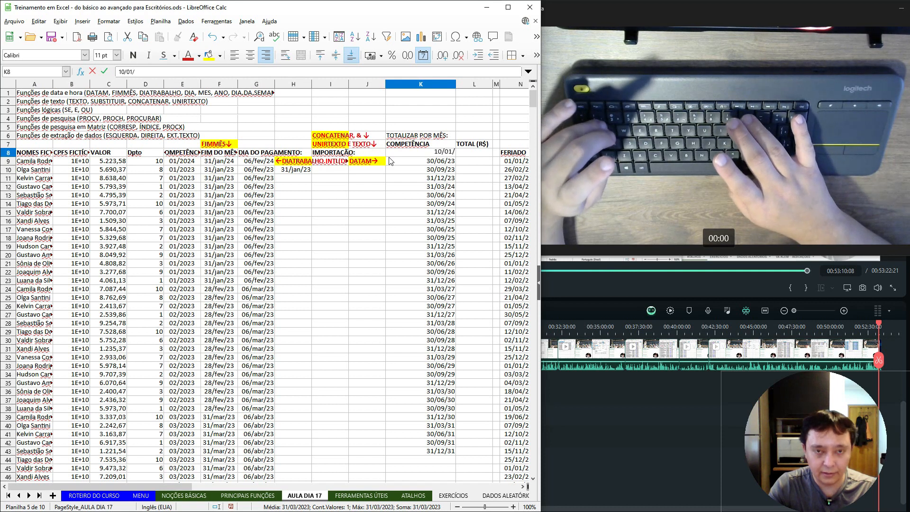
{"action": "type", "text": "0/01/"}
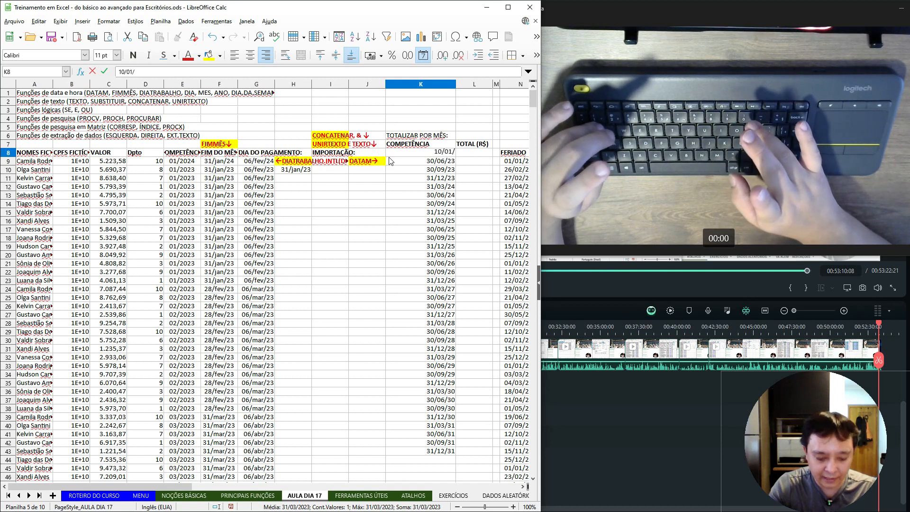
{"action": "type", "text": "23"}
{"action": "key", "text": "Return"}
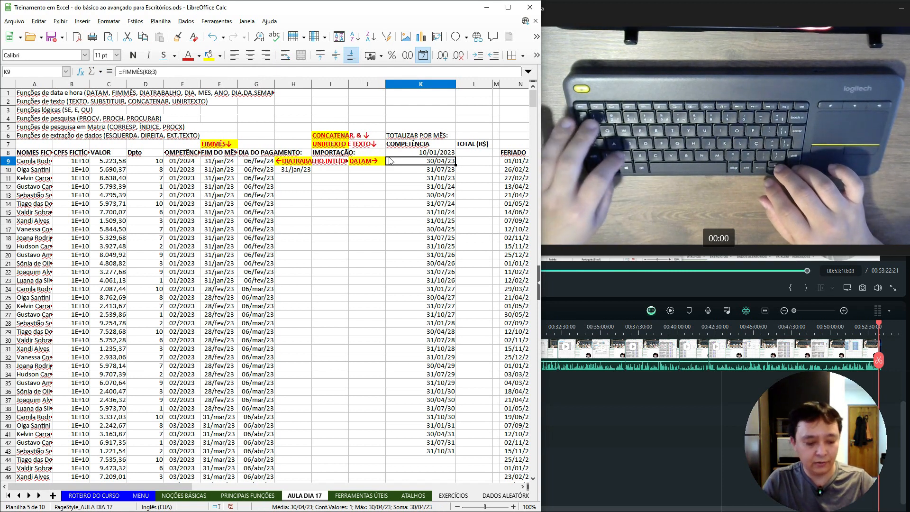
Change the K9 formula to =DATAM(K8;1) so it advances the starting date by one month.
{"action": "key", "text": "F2"}
{"action": "key", "text": "shift+Left"}
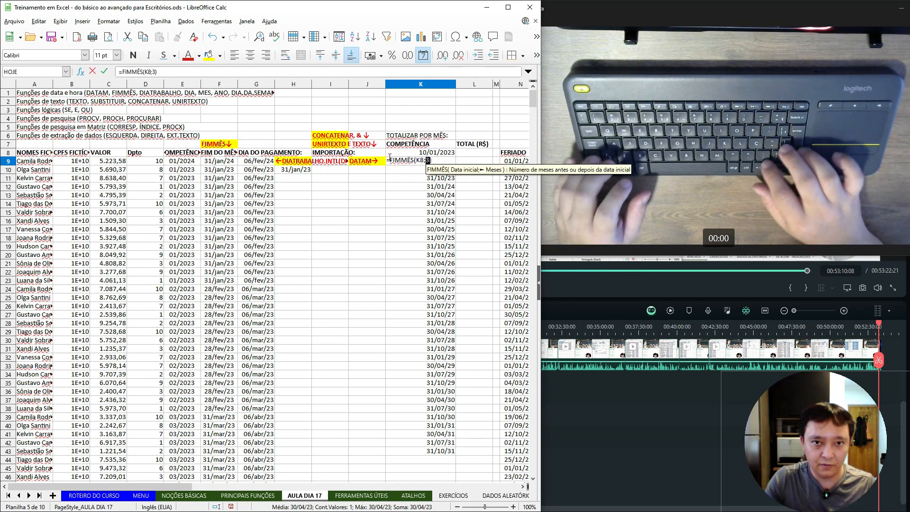
{"action": "type", "text": "1"}
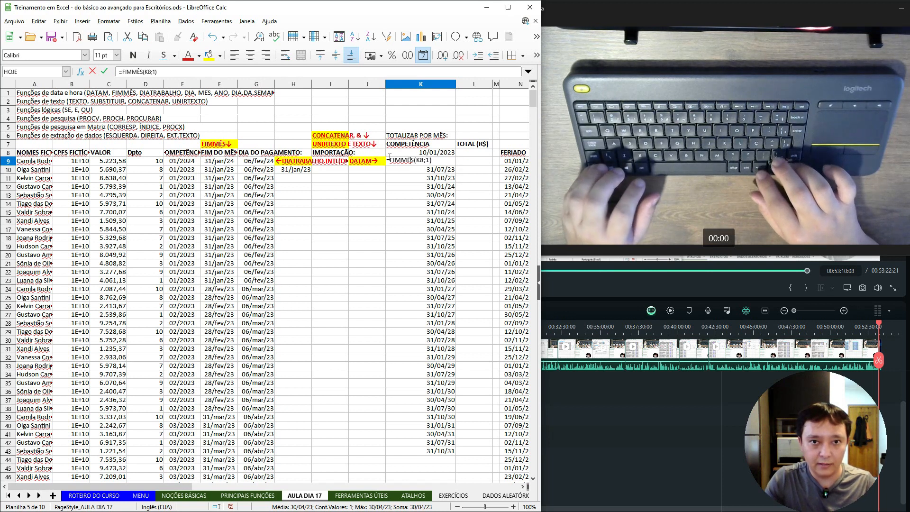
{"action": "key", "text": "ctrl+shift+Left"}
{"action": "type", "text": "DATAM"}
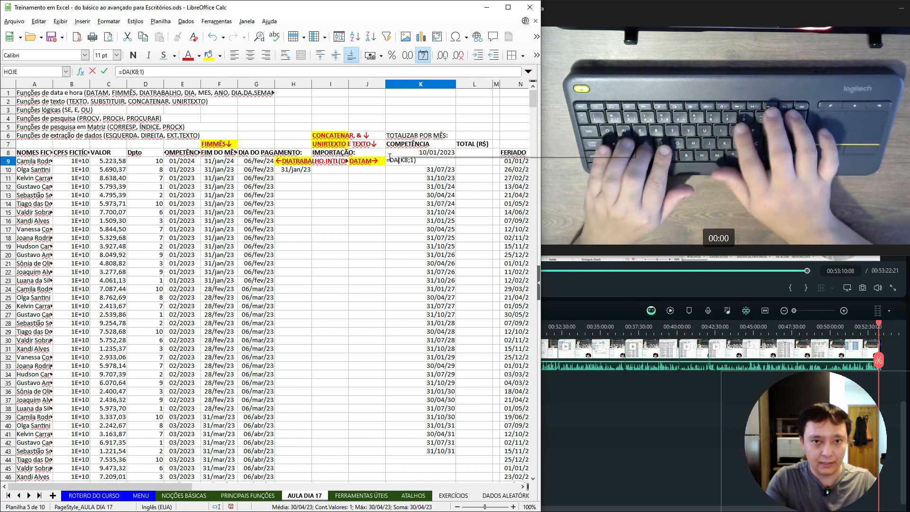
{"action": "key", "text": "Right"}
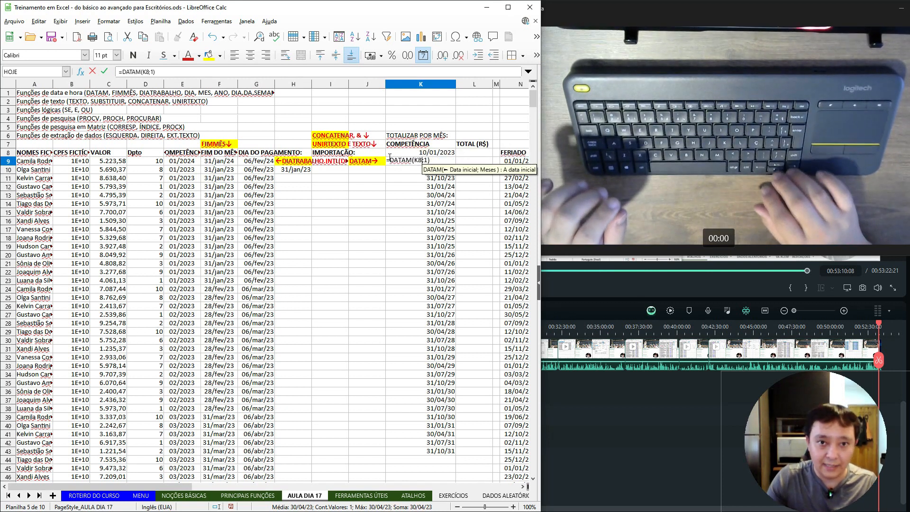
{"action": "key", "text": "Return"}
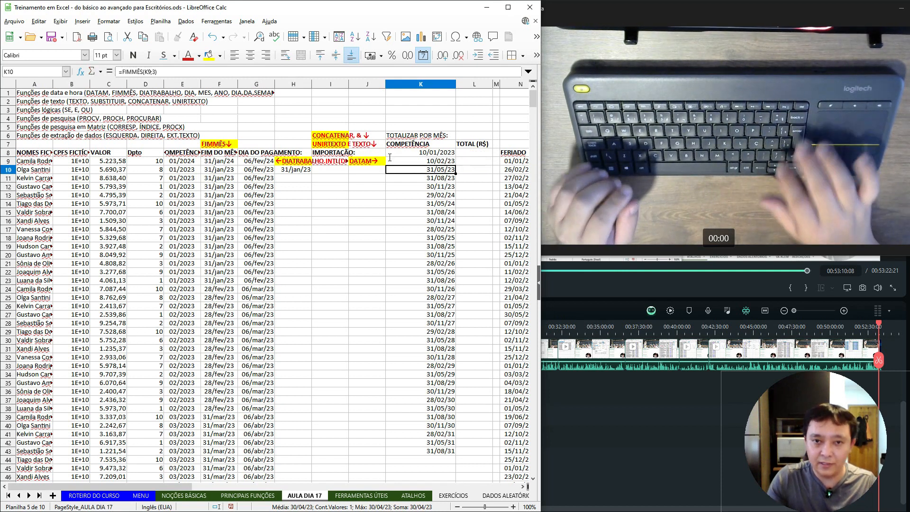
Copy the DATAM formula from K9 down through K10:K43, replacing the FIMMÊS formulas.
{"action": "key", "text": "Up"}
{"action": "key", "text": "ctrl+c"}
{"action": "key", "text": "Down"}
{"action": "key", "text": "ctrl+shift+Down"}
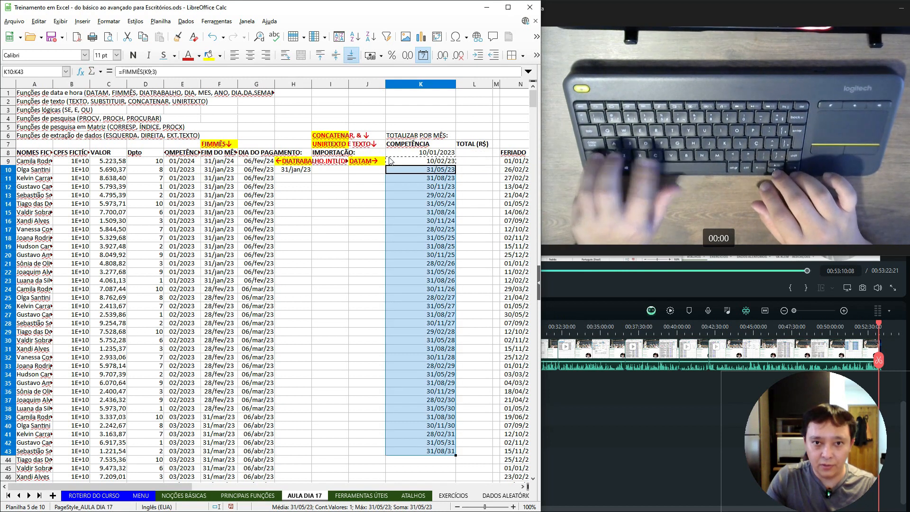
{"action": "key", "text": "ctrl+v"}
{"action": "key", "text": "Return"}
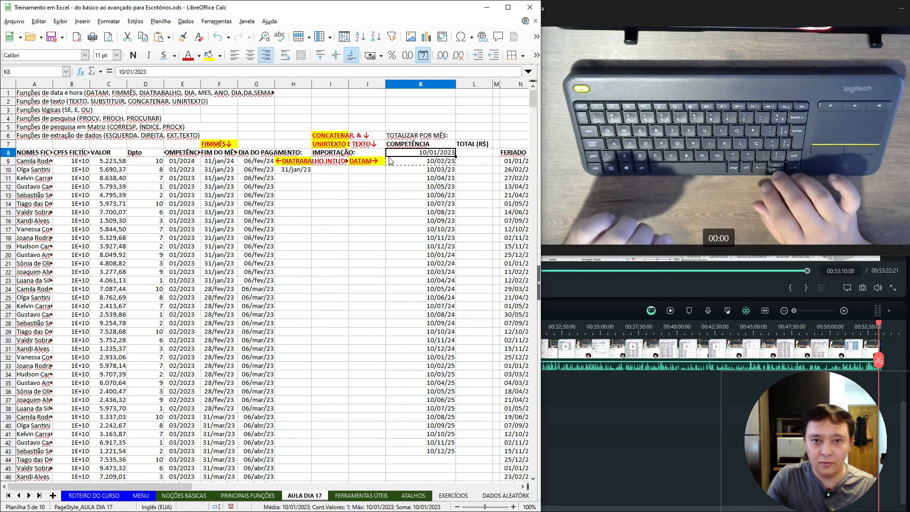
Review the monthly dates and their DATAM formulas down column K, from the starting date to the end of the list.
{"action": "key", "text": "Down"}
{"action": "key", "text": "Down"}
{"action": "key", "text": "Down"}
{"action": "key", "text": "Down"}
{"action": "key", "text": "Down"}
{"action": "key", "text": "Down"}
{"action": "key", "text": "Down"}
{"action": "key", "text": "Down"}
{"action": "key", "text": "Down"}
{"action": "key", "text": "Down"}
{"action": "key", "text": "Down"}
{"action": "key", "text": "Down"}
{"action": "key", "text": "Down"}
{"action": "key", "text": "Down"}
{"action": "key", "text": "Down"}
{"action": "key", "text": "Down"}
{"action": "key", "text": "Up"}
{"action": "key", "text": "Up"}
{"action": "key", "text": "Up"}
{"action": "key", "text": "Up"}
{"action": "key", "text": "Up"}
{"action": "key", "text": "Up"}
{"action": "key", "text": "Up"}
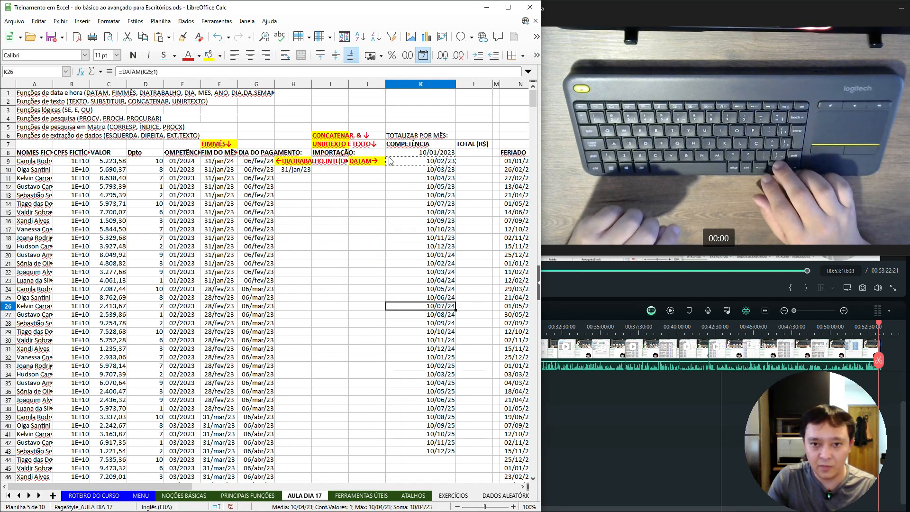
{"action": "key", "text": "Up"}
{"action": "key", "text": "Up"}
{"action": "key", "text": "Up"}
{"action": "key", "text": "Up"}
{"action": "key", "text": "Up"}
{"action": "key", "text": "Up"}
{"action": "key", "text": "Up"}
{"action": "key", "text": "Up"}
{"action": "key", "text": "Up"}
{"action": "key", "text": "Up"}
{"action": "key", "text": "Up"}
{"action": "key", "text": "Down"}
{"action": "key", "text": "Down"}
{"action": "key", "text": "Down"}
{"action": "key", "text": "Down"}
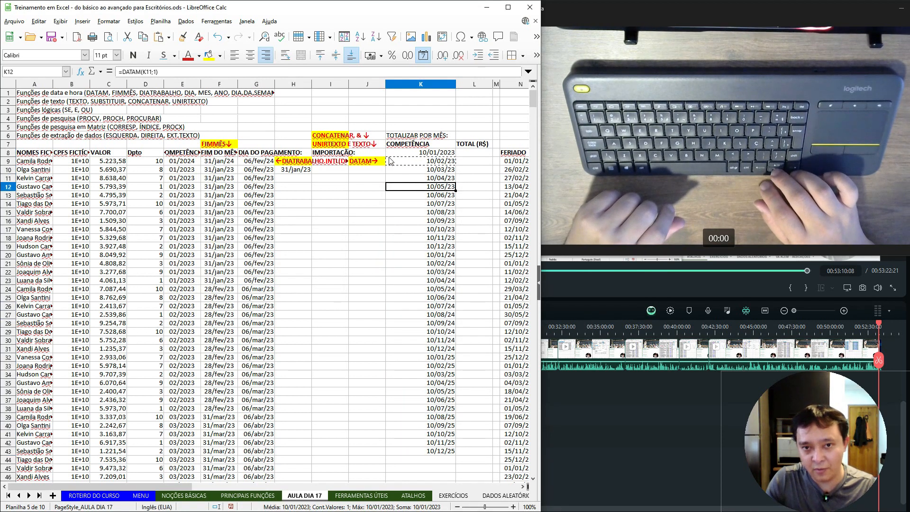
{"action": "key", "text": "Up"}
{"action": "key", "text": "Up"}
{"action": "key", "text": "Up"}
{"action": "key", "text": "Up"}
{"action": "key", "text": "Up"}
{"action": "key", "text": "Down"}
{"action": "key", "text": "Down"}
{"action": "key", "text": "Down"}
{"action": "key", "text": "Down"}
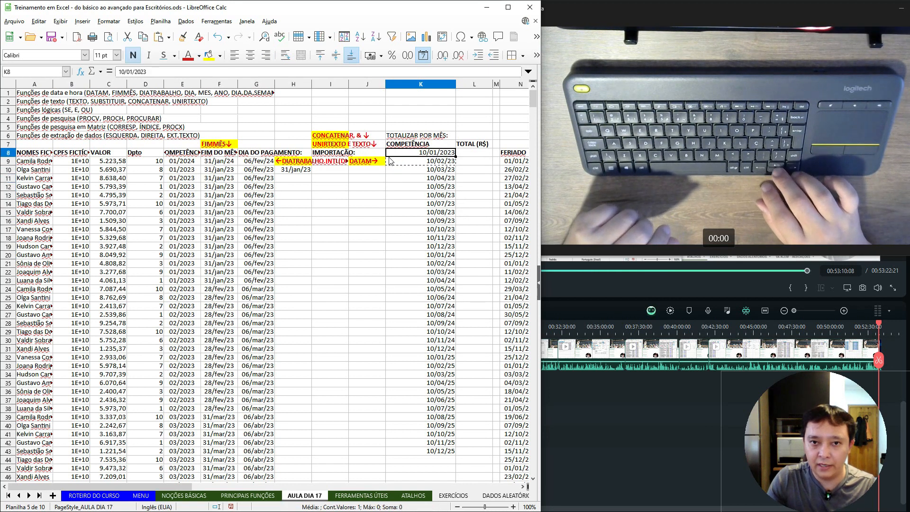
{"action": "key", "text": "Down"}
{"action": "key", "text": "Down"}
{"action": "key", "text": "Down"}
{"action": "key", "text": "Down"}
{"action": "key", "text": "Down"}
{"action": "key", "text": "Down"}
{"action": "key", "text": "Down"}
{"action": "key", "text": "Down"}
{"action": "key", "text": "Down"}
{"action": "key", "text": "Down"}
{"action": "key", "text": "Down"}
{"action": "key", "text": "Down"}
{"action": "key", "text": "Down"}
{"action": "key", "text": "Down"}
{"action": "key", "text": "Down"}
{"action": "key", "text": "Down"}
{"action": "key", "text": "Down"}
{"action": "key", "text": "Down"}
{"action": "key", "text": "Down"}
{"action": "key", "text": "Down"}
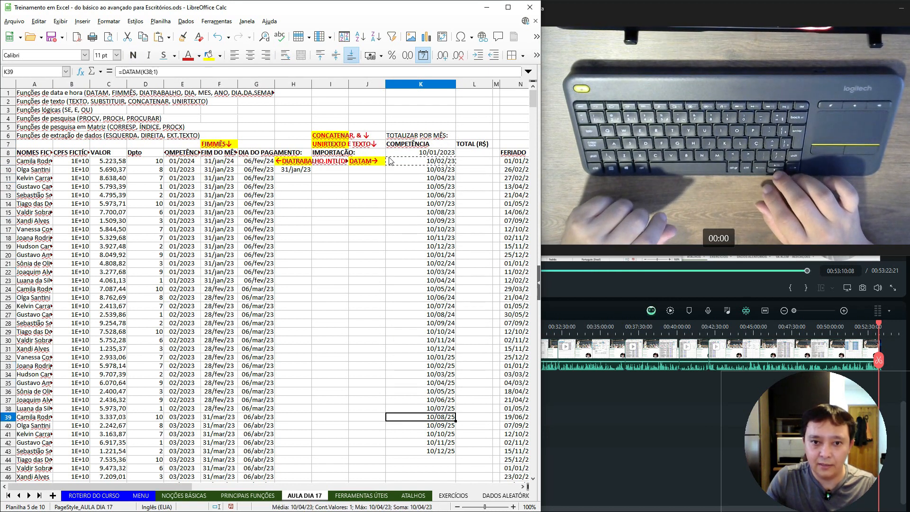
{"action": "key", "text": "Down"}
{"action": "key", "text": "Down"}
{"action": "key", "text": "Down"}
{"action": "key", "text": "Up"}
{"action": "key", "text": "Up"}
{"action": "key", "text": "Up"}
{"action": "key", "text": "Up"}
{"action": "key", "text": "Up"}
{"action": "key", "text": "Up"}
{"action": "key", "text": "Up"}
{"action": "key", "text": "Up"}
{"action": "key", "text": "Up"}
{"action": "key", "text": "Up"}
{"action": "key", "text": "Up"}
{"action": "key", "text": "Up"}
{"action": "key", "text": "Up"}
{"action": "key", "text": "Up"}
{"action": "key", "text": "Up"}
{"action": "key", "text": "Up"}
{"action": "key", "text": "Up"}
{"action": "key", "text": "Up"}
{"action": "key", "text": "Up"}
{"action": "key", "text": "Up"}
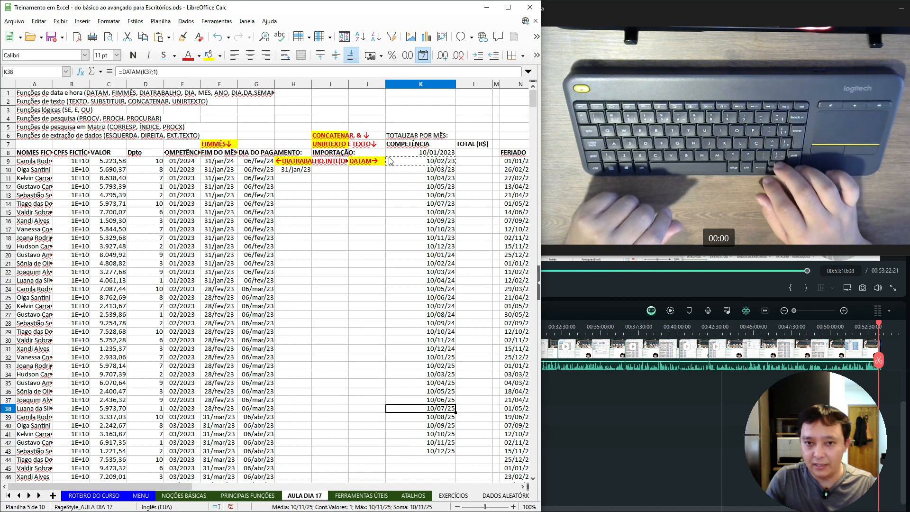
{"action": "key", "text": "Up"}
{"action": "key", "text": "Up"}
{"action": "key", "text": "Up"}
{"action": "key", "text": "Up"}
{"action": "key", "text": "Up"}
{"action": "key", "text": "Up"}
{"action": "key", "text": "Up"}
{"action": "key", "text": "Up"}
{"action": "key", "text": "Up"}
{"action": "key", "text": "Up"}
{"action": "key", "text": "Up"}
{"action": "key", "text": "Up"}
{"action": "key", "text": "Up"}
{"action": "key", "text": "Up"}
{"action": "key", "text": "Up"}
{"action": "key", "text": "Down"}
{"action": "key", "text": "Down"}
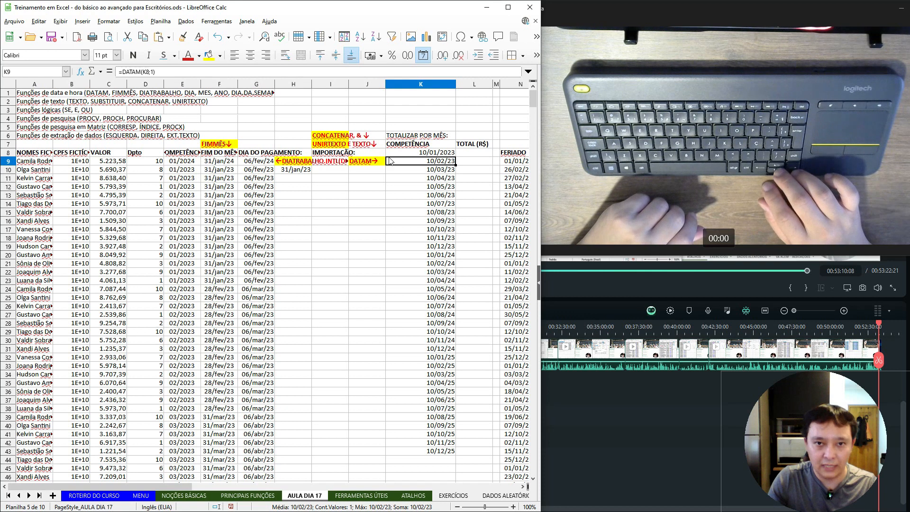
Insert an empty column immediately before the COMPETÊNCIA date list.
{"action": "key", "text": "ctrl+c"}
{"action": "key", "text": "Up"}
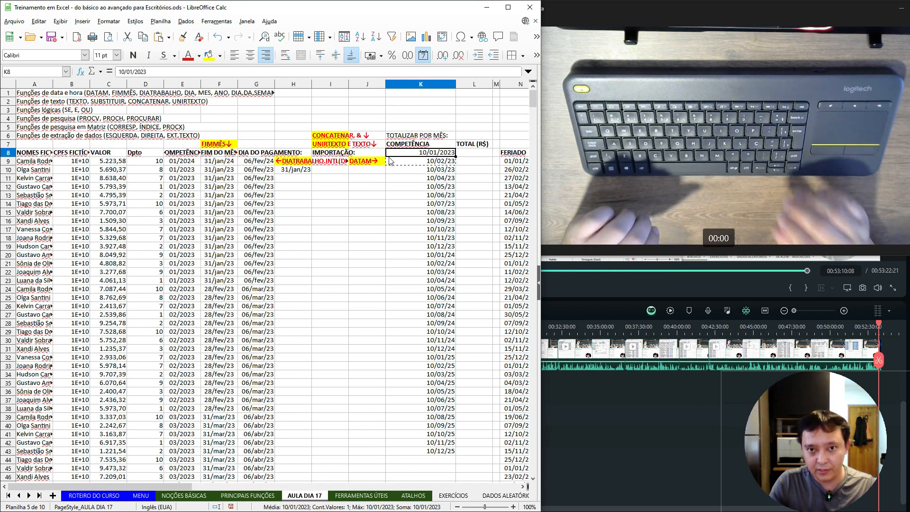
{"action": "key", "text": "Down"}
{"action": "key", "text": "Up"}
{"action": "key", "text": "Down"}
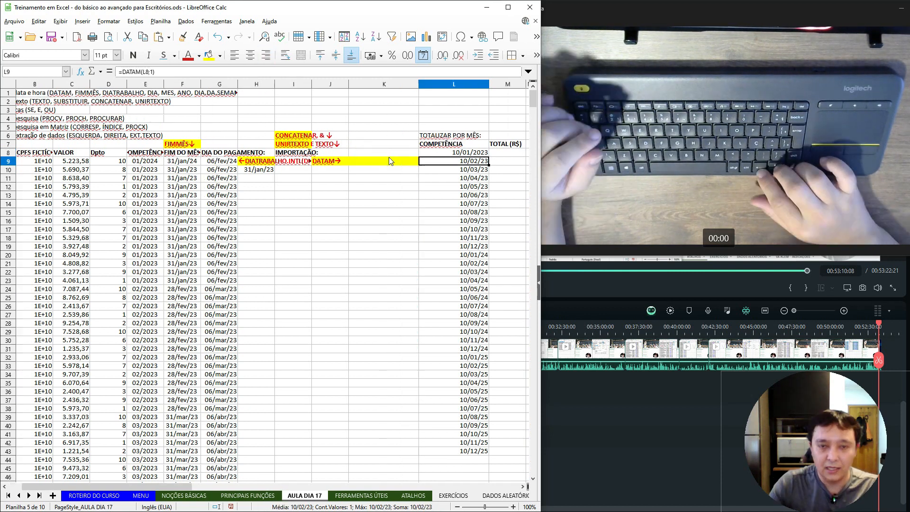
{"action": "key", "text": "Left"}
{"action": "key", "text": "Left"}
{"action": "key", "text": "Right"}
{"action": "key", "text": "Right"}
{"action": "key", "text": "Right"}
{"action": "key", "text": "Left"}
{"action": "key", "text": "Left"}
{"action": "key", "text": "Right"}
{"action": "key", "text": "Up"}
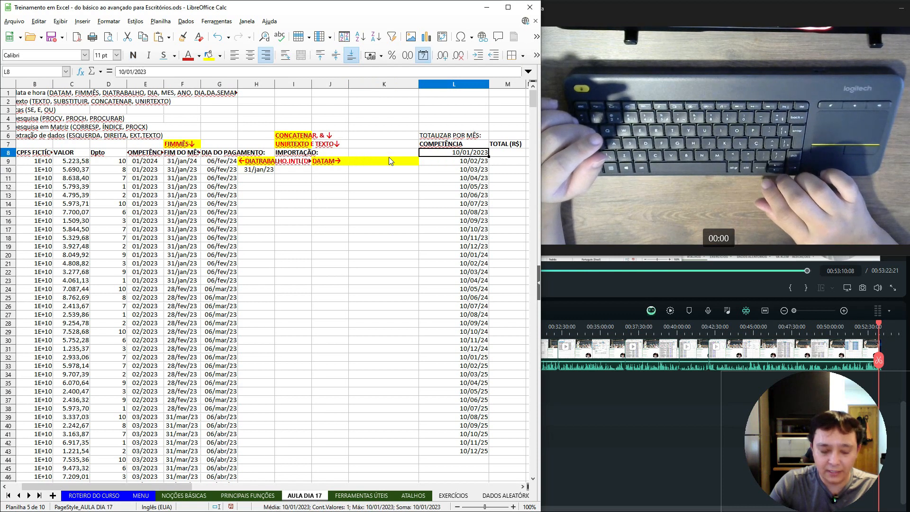
{"action": "key", "text": "Down"}
{"action": "type", "text": "=DATAM(L8;1)"}
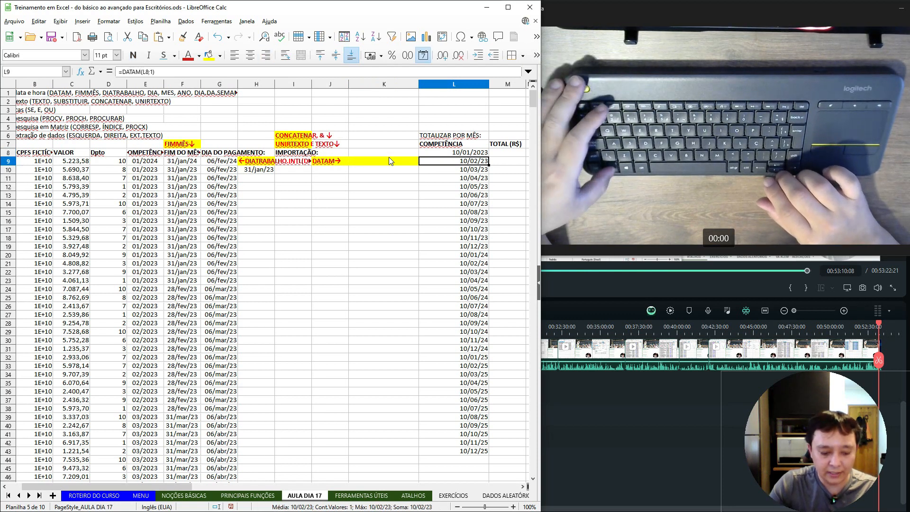
Enter 1 in K8 and fill the sequence down to K43, numbering the competence dates from 1 to 36.
{"action": "key", "text": "Return"}
{"action": "key", "text": "Up"}
{"action": "key", "text": "Up"}
{"action": "key", "text": "Left"}
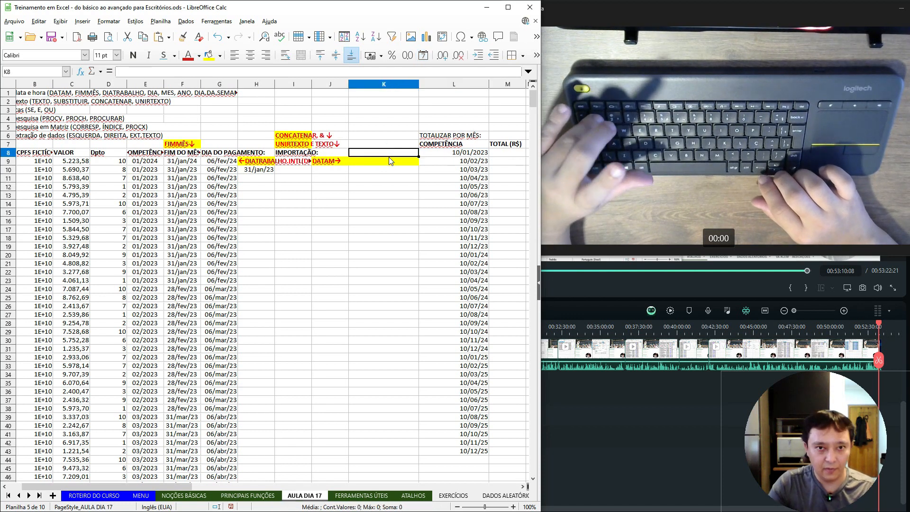
{"action": "type", "text": "1"}
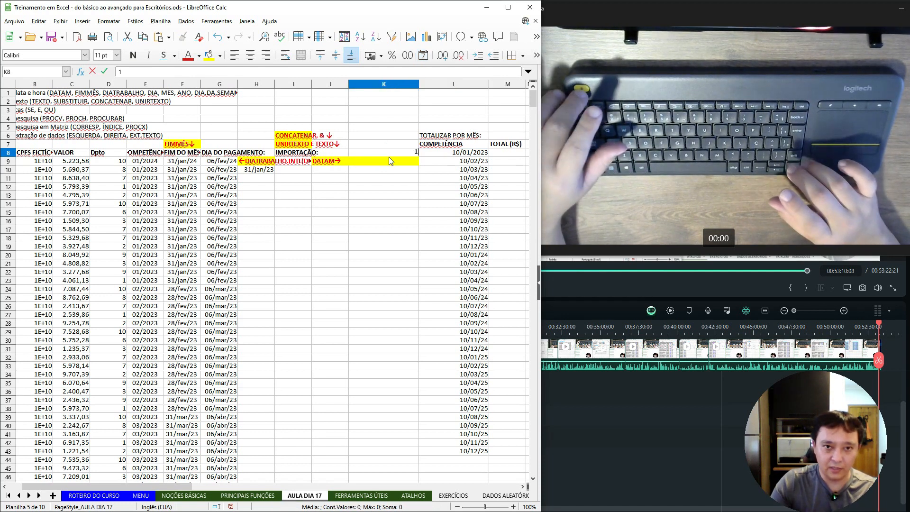
{"action": "key", "text": "Return"}
{"action": "key", "text": "Up"}
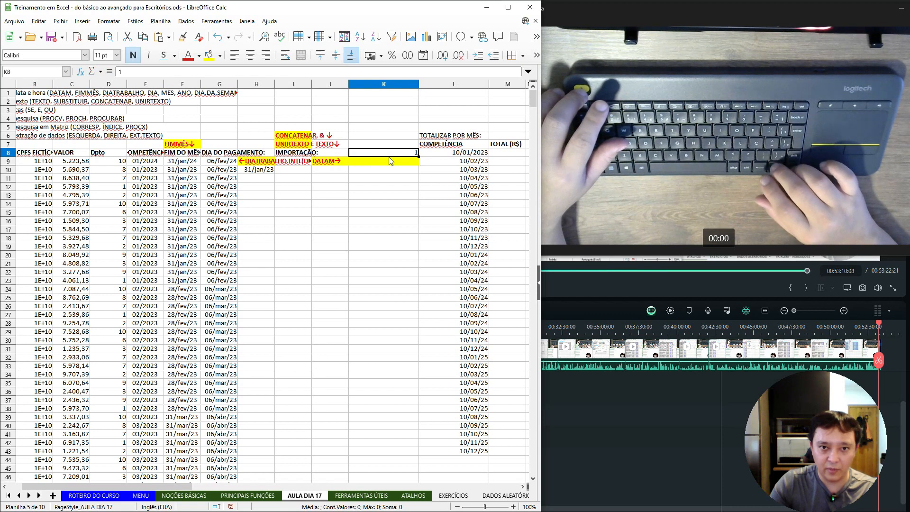
{"action": "left_click_drag", "start_coordinate": [418, 157], "coordinate": [415, 458]}
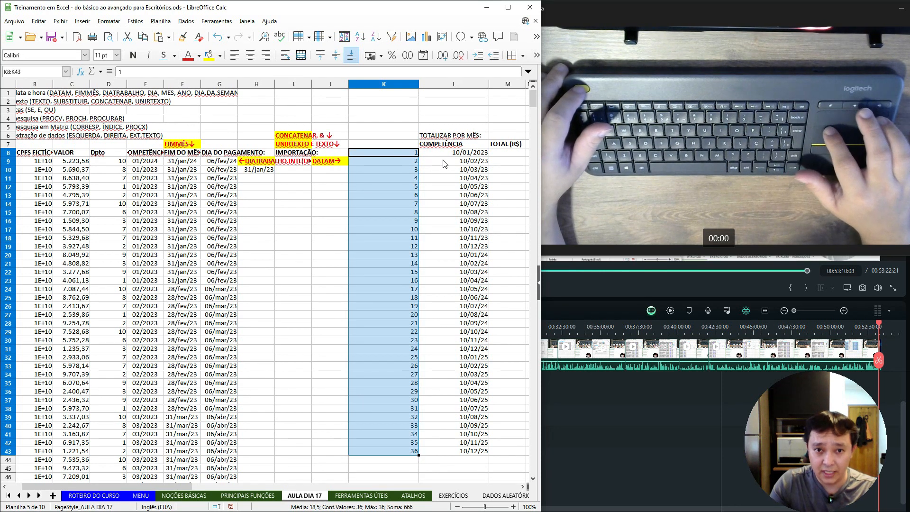
Check the first sequence numbers in column K and narrow the column to fit them.
{"action": "left_click", "coordinate": [411, 154]}
{"action": "left_click", "coordinate": [413, 161]}
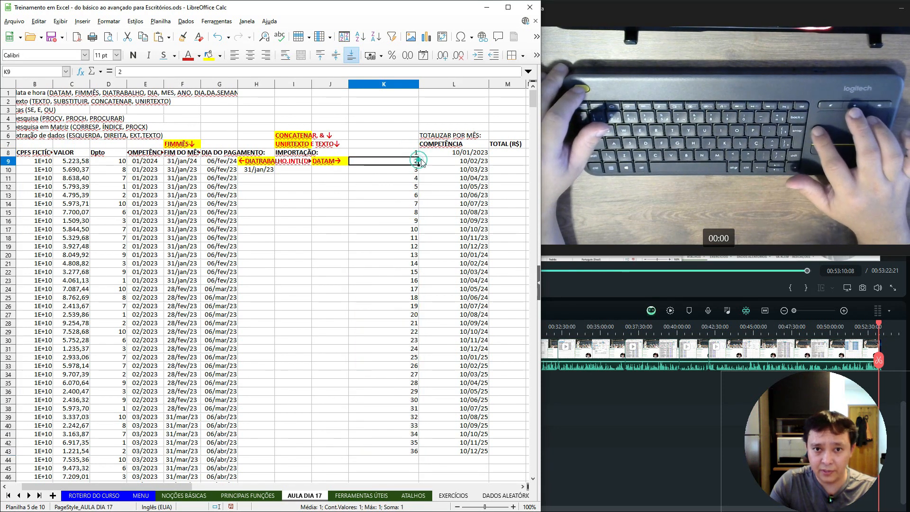
{"action": "left_click_drag", "start_coordinate": [412, 169], "coordinate": [415, 177]}
{"action": "left_click_drag", "start_coordinate": [419, 87], "coordinate": [372, 87]}
Set the starting competence date in L8 to 29/01/2023.
{"action": "left_click", "coordinate": [412, 157]}
{"action": "key", "text": "Right"}
{"action": "key", "text": "Left"}
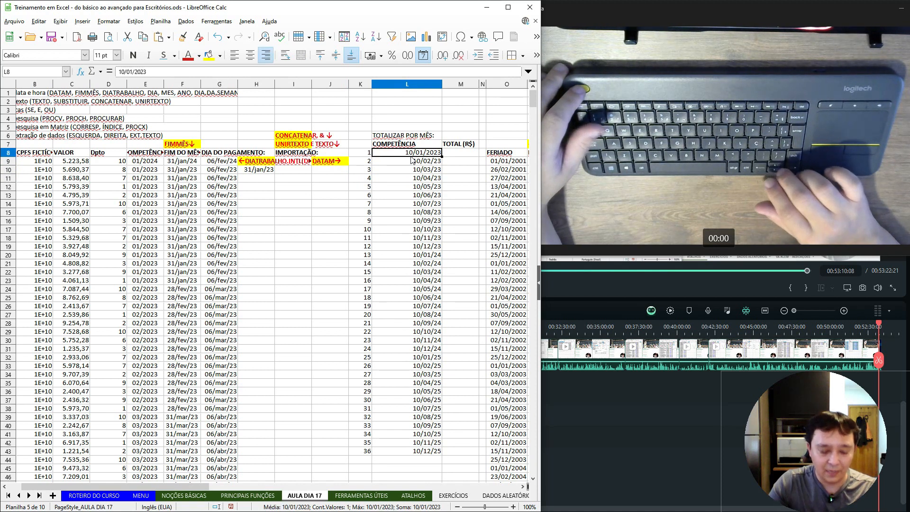
{"action": "type", "text": "29/01/"}
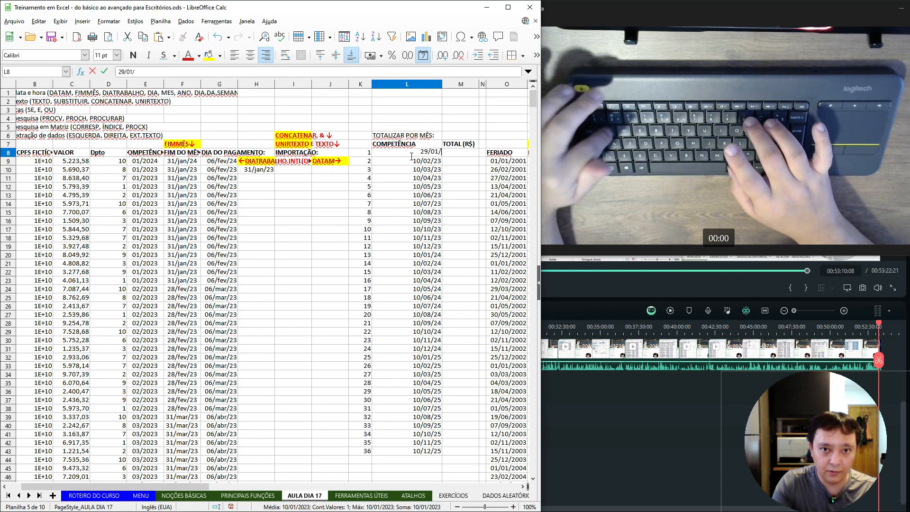
{"action": "type", "text": "2023"}
{"action": "key", "text": "Return"}
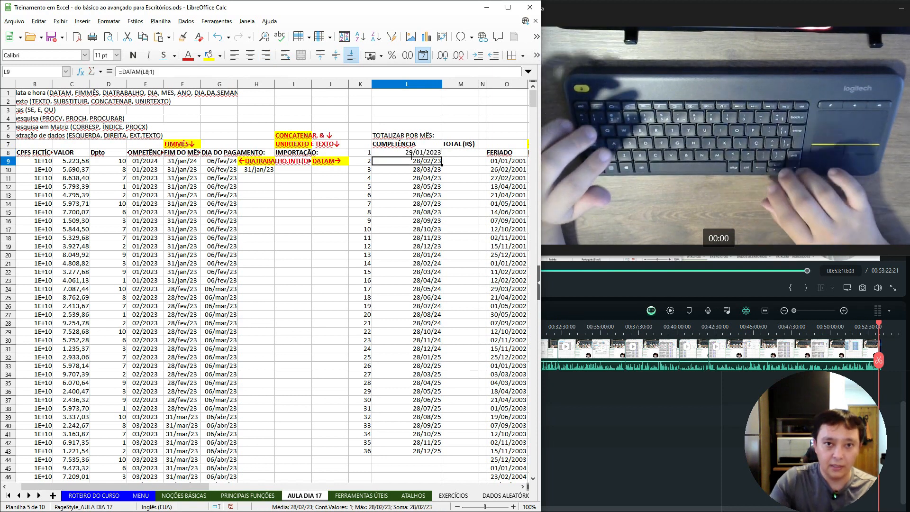
Replace the arguments of the DATAM formula in L9 with the starting date reference L$8, locking its row.
{"action": "key", "text": "Up"}
{"action": "key", "text": "F2"}
{"action": "key", "text": "Escape"}
{"action": "key", "text": "Down"}
{"action": "key", "text": "F2"}
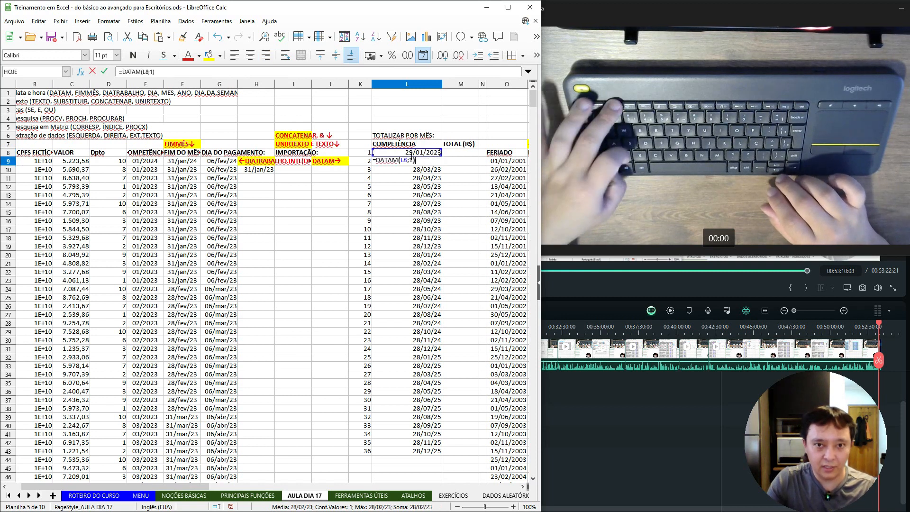
{"action": "key", "text": "Left"}
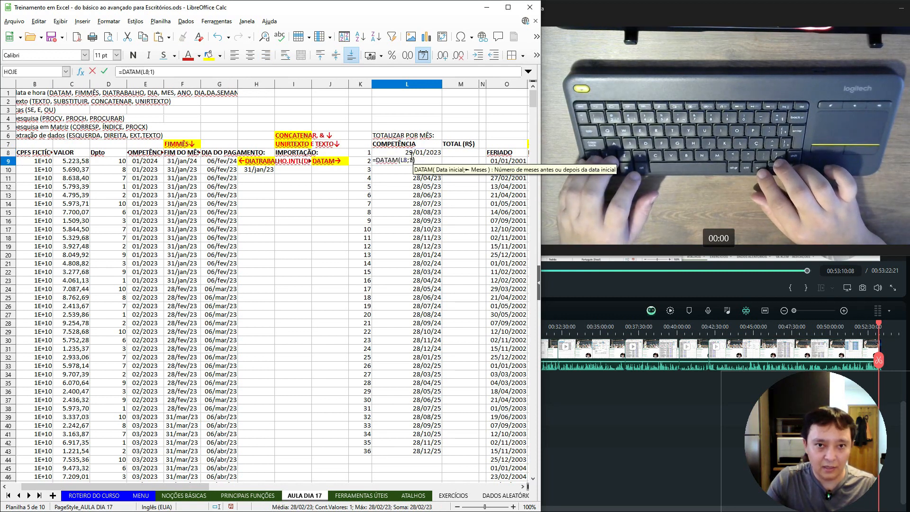
{"action": "key", "text": "Left"}
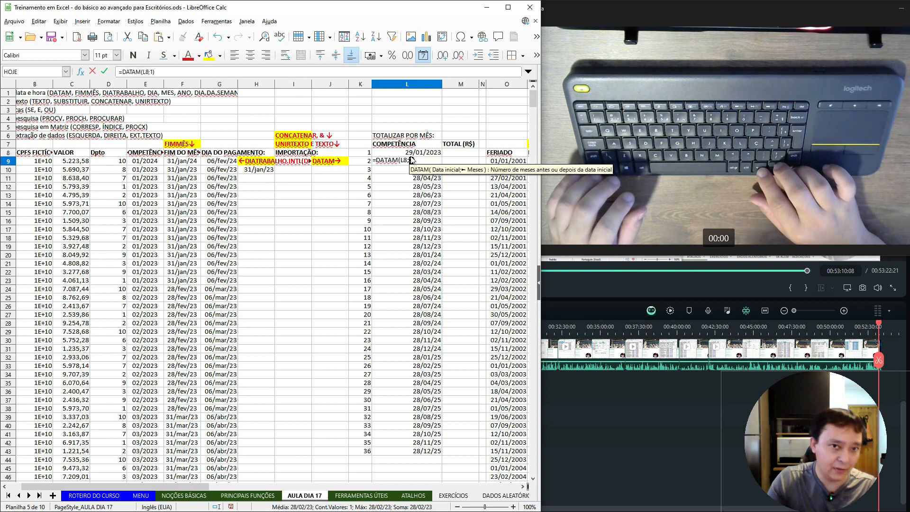
{"action": "double_click", "coordinate": [411, 160]}
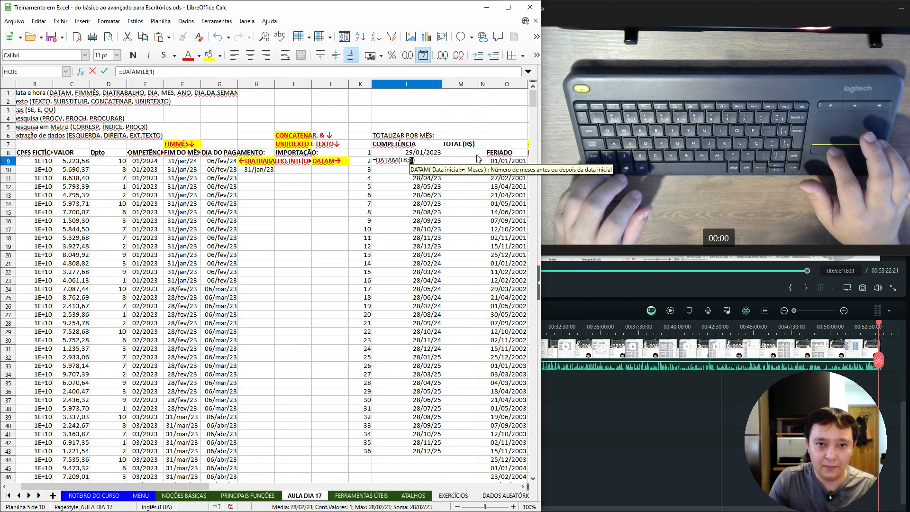
{"action": "key", "text": "BackSpace"}
{"action": "key", "text": "BackSpace"}
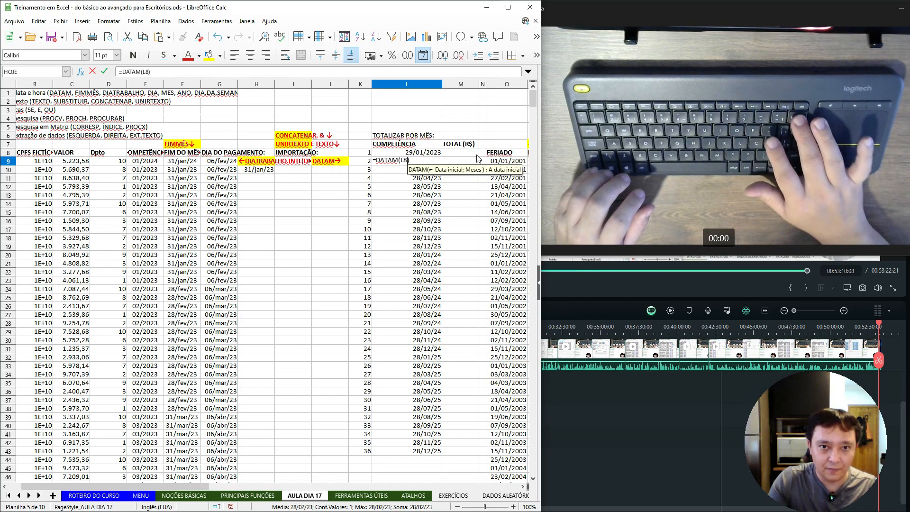
{"action": "key", "text": "BackSpace"}
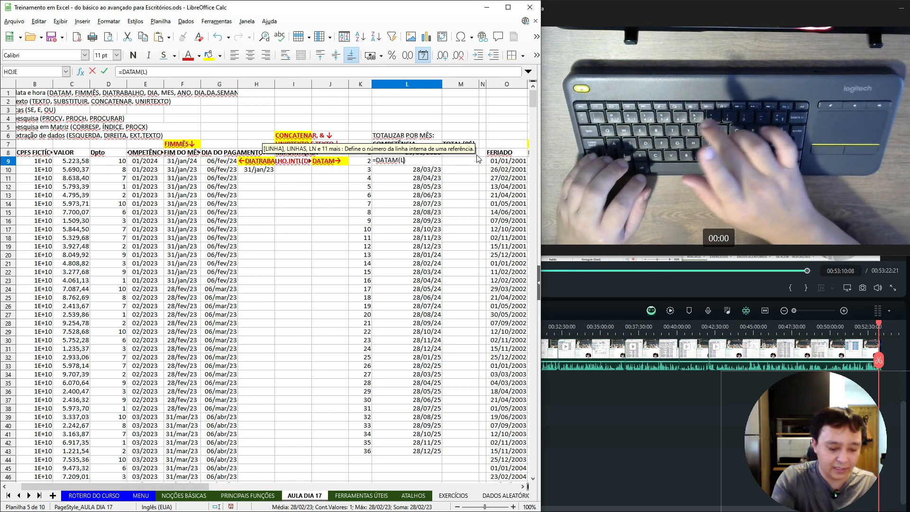
{"action": "type", "text": "&=$8"}
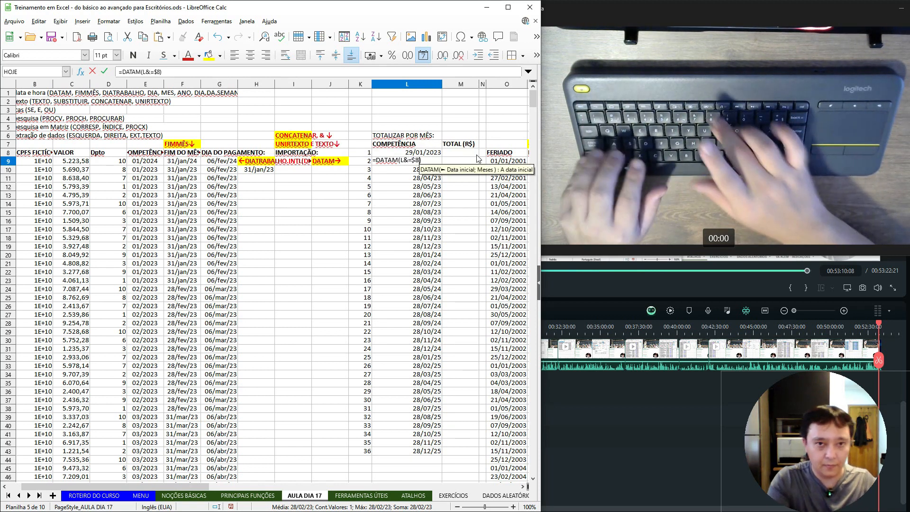
{"action": "key", "text": "BackSpace"}
{"action": "key", "text": "BackSpace"}
{"action": "key", "text": "BackSpace"}
{"action": "key", "text": "BackSpace"}
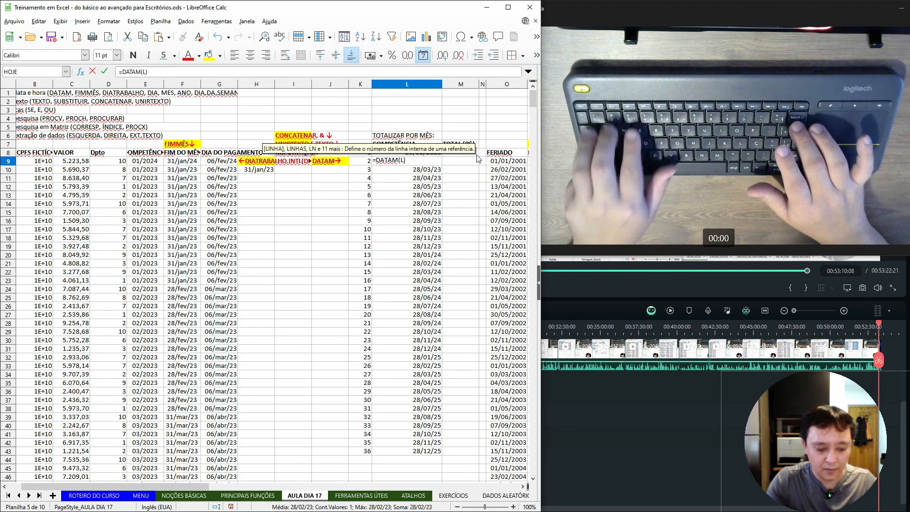
{"action": "type", "text": "$8"}
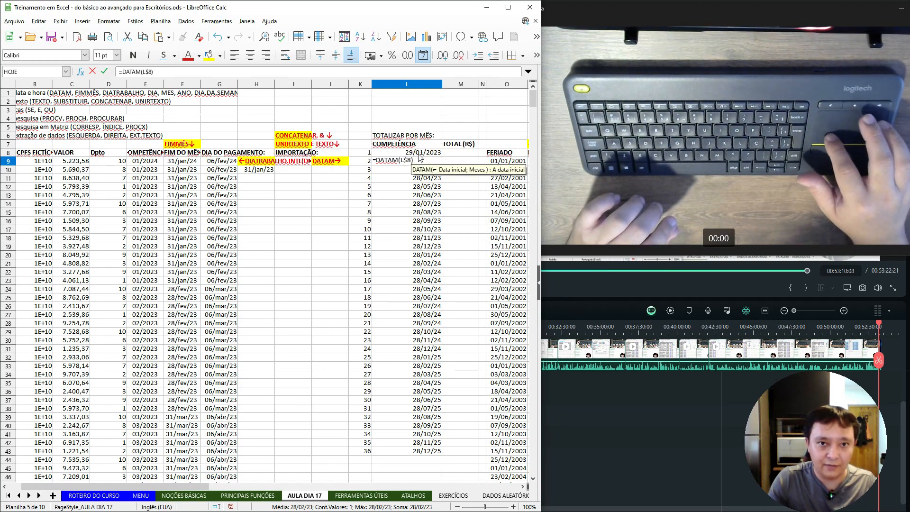
Complete the L9 formula with K8 as the number of months, giving =DATAM(L$8;K8).
{"action": "type", "text": ";"}
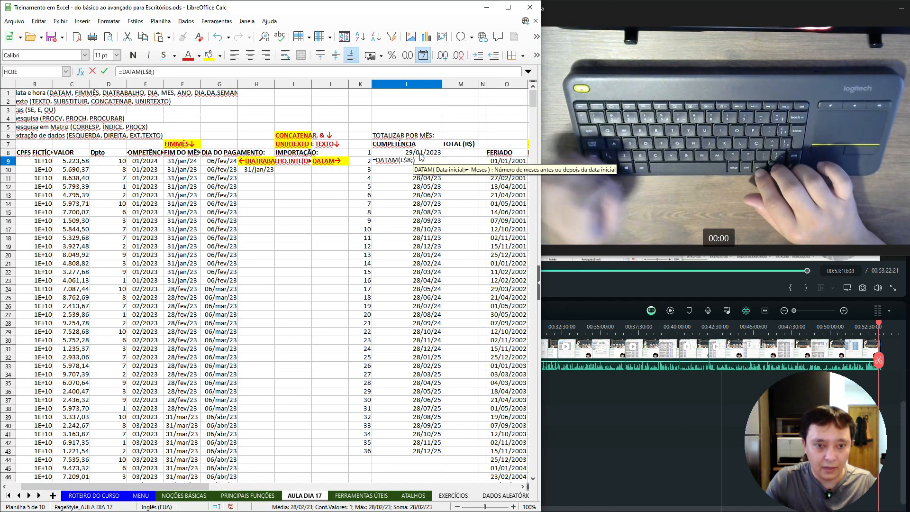
{"action": "key", "text": "Up"}
{"action": "key", "text": "Left"}
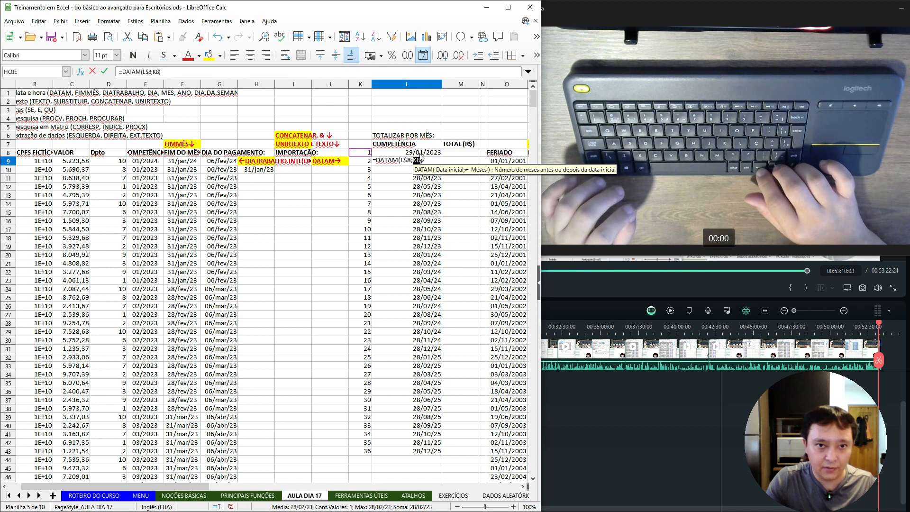
{"action": "key", "text": "Return"}
Copy the L9 formula down to L10:L43 so every competence date counts from the first date.
{"action": "key", "text": "Up"}
{"action": "key", "text": "ctrl+c"}
{"action": "key", "text": "Down"}
{"action": "key", "text": "shift+Down"}
{"action": "key", "text": "ctrl+shift+Down"}
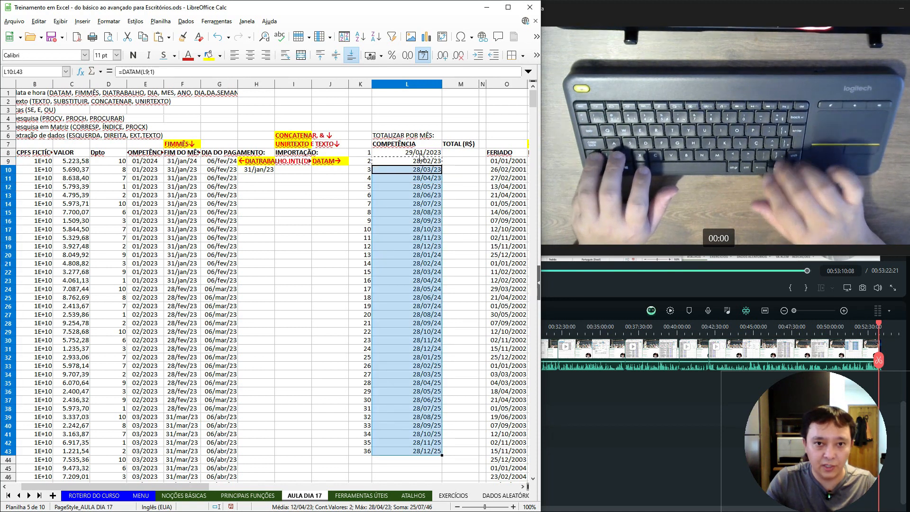
{"action": "key", "text": "ctrl+v"}
{"action": "key", "text": "Return"}
Examine the starting date in L8 and the formulas in L9, L10, L21 and L33, comparing the February dates across the years.
{"action": "key", "text": "Up"}
{"action": "key", "text": "Up"}
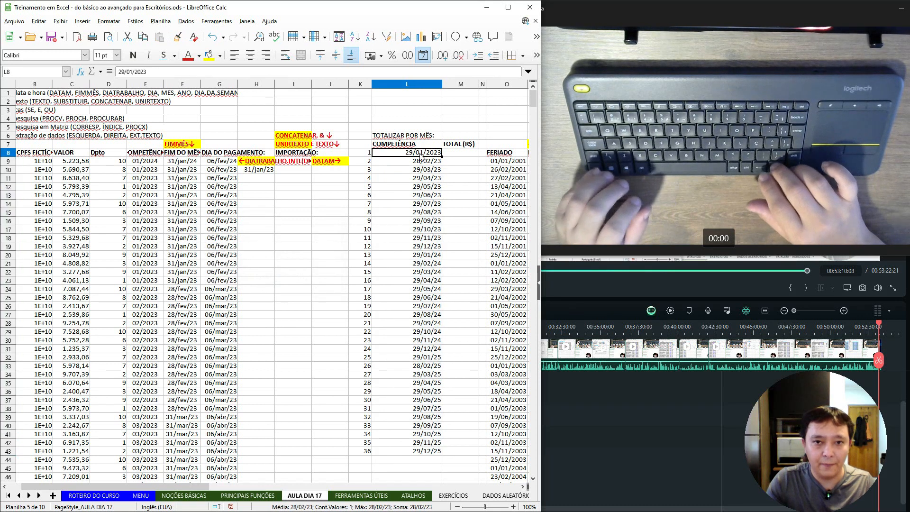
{"action": "key", "text": "Down"}
{"action": "key", "text": "Up"}
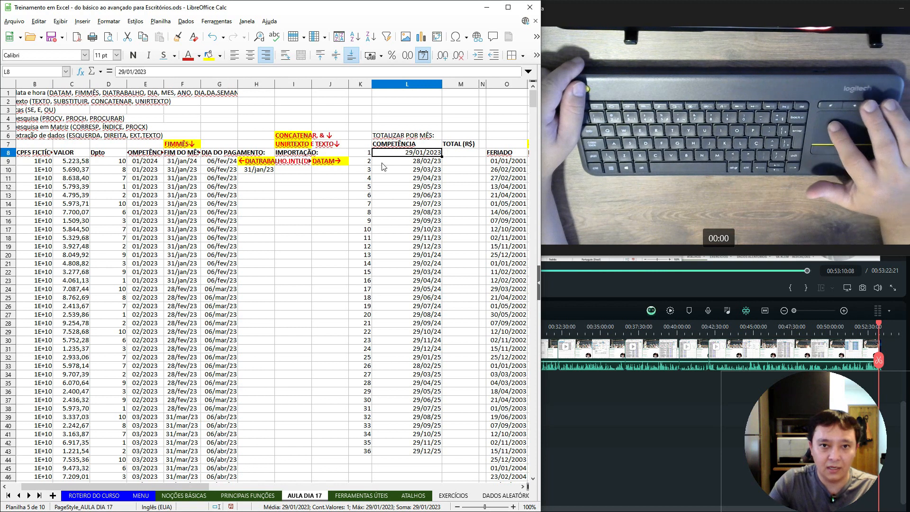
{"action": "left_click", "coordinate": [419, 162]}
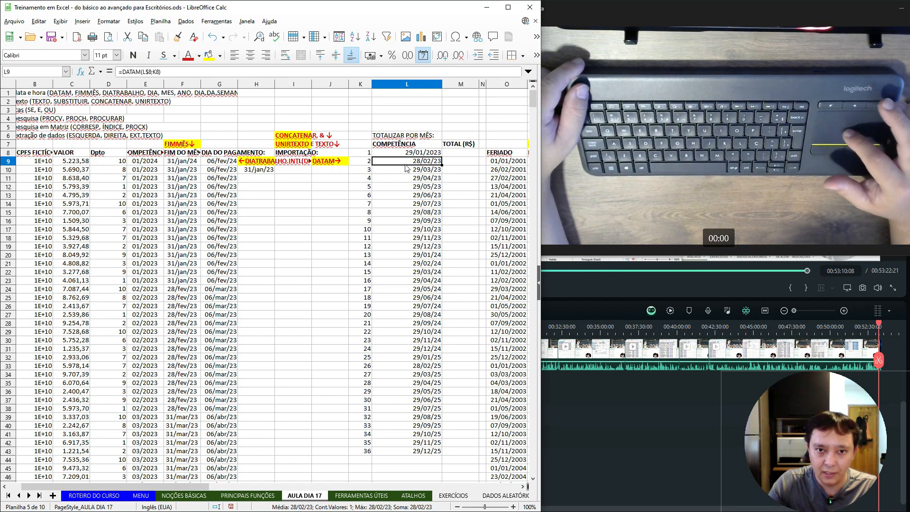
{"action": "left_click", "coordinate": [407, 171]}
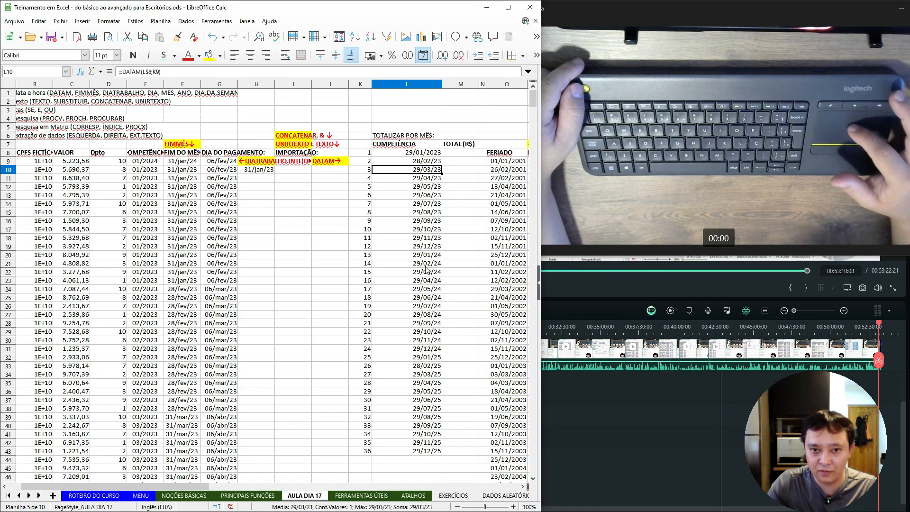
{"action": "left_click", "coordinate": [426, 265]}
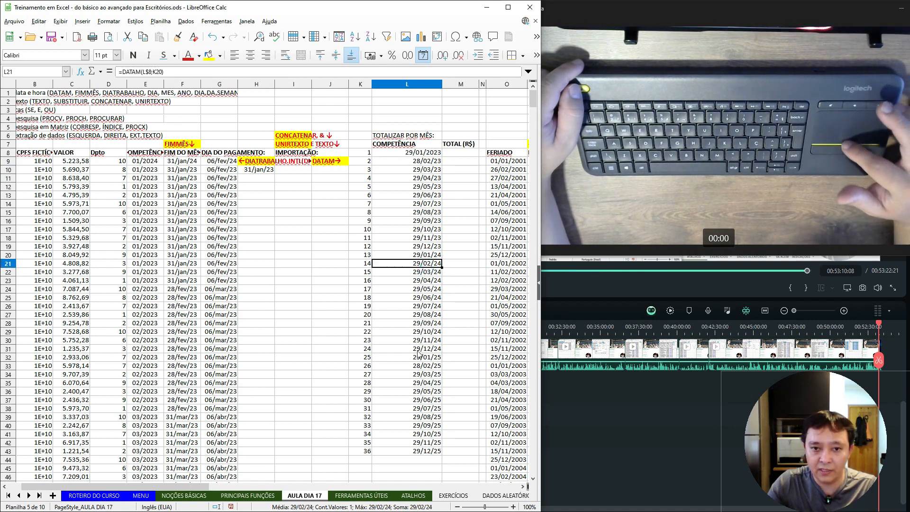
{"action": "left_click", "coordinate": [418, 366]}
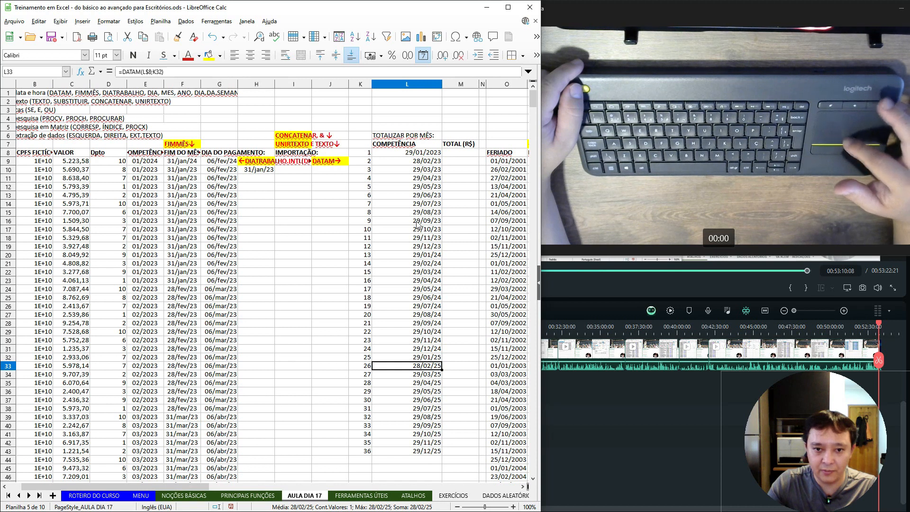
{"action": "left_click", "coordinate": [429, 154]}
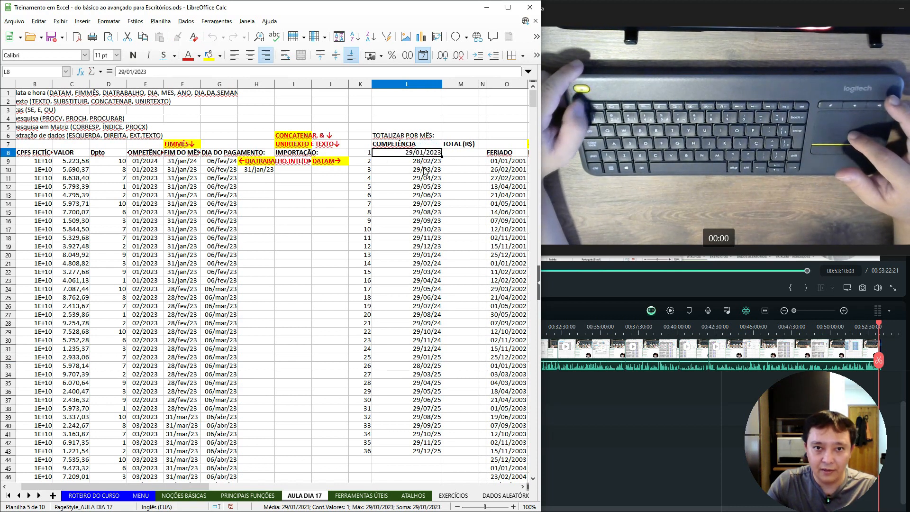
{"action": "left_click", "coordinate": [426, 163]}
{"action": "double_click", "coordinate": [425, 162]}
{"action": "key", "text": "Escape"}
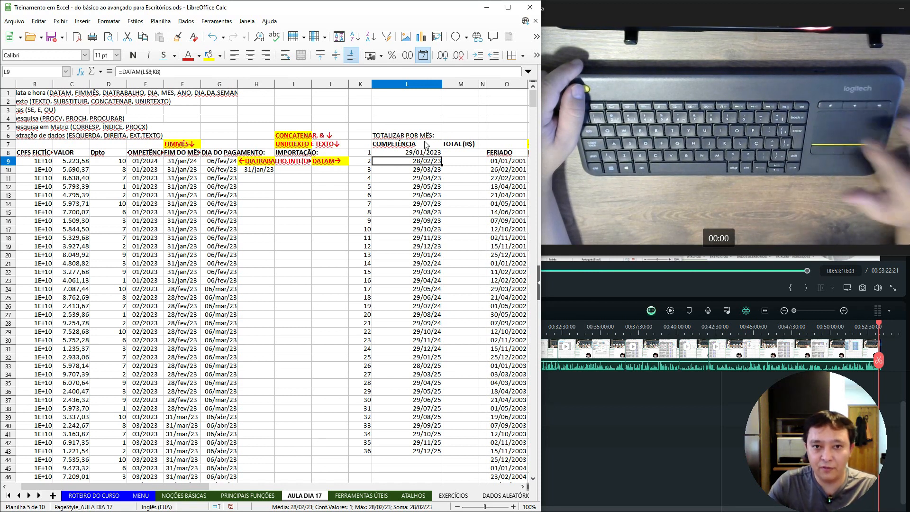
Set the starting competence date in L8 to 30/01/2023.
{"action": "left_click", "coordinate": [423, 153]}
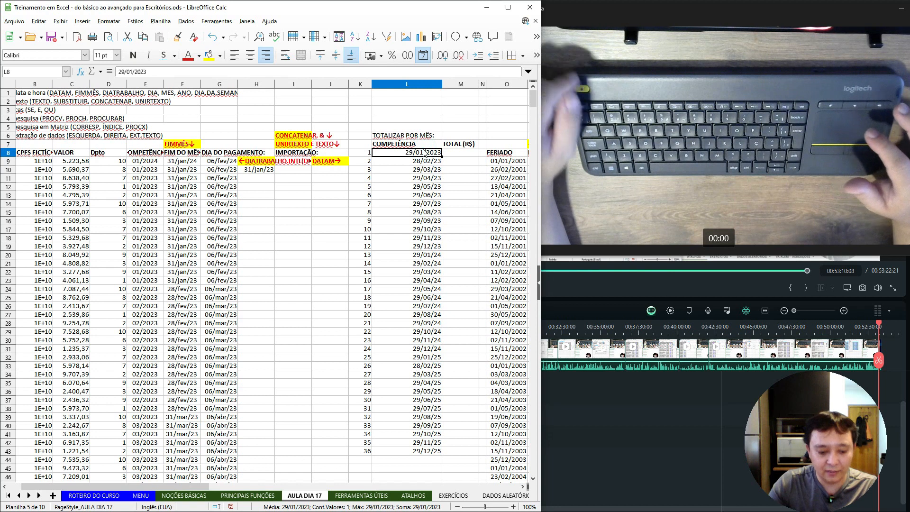
{"action": "type", "text": "30"}
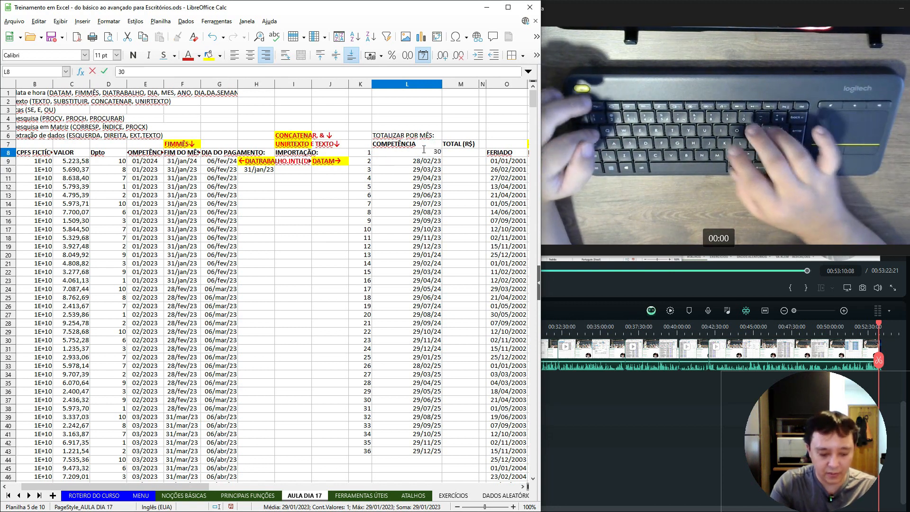
{"action": "type", "text": "/01/"}
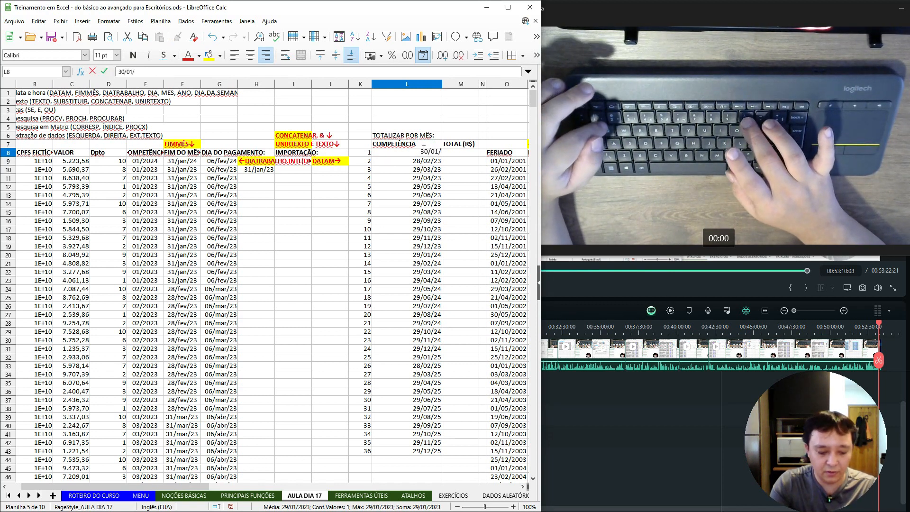
{"action": "type", "text": "2023"}
{"action": "key", "text": "Return"}
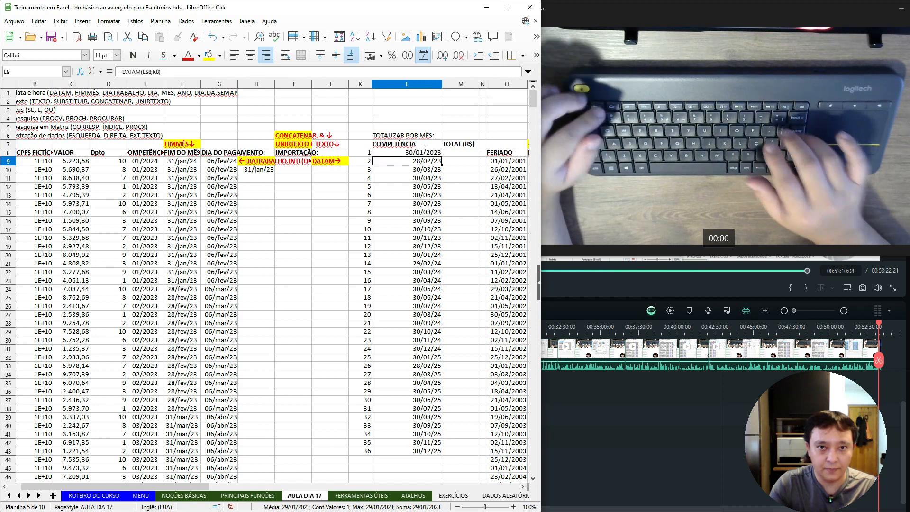
Check the recalculated competence dates from L9 down to February of the following year in L21.
{"action": "key", "text": "Down"}
{"action": "key", "text": "Up"}
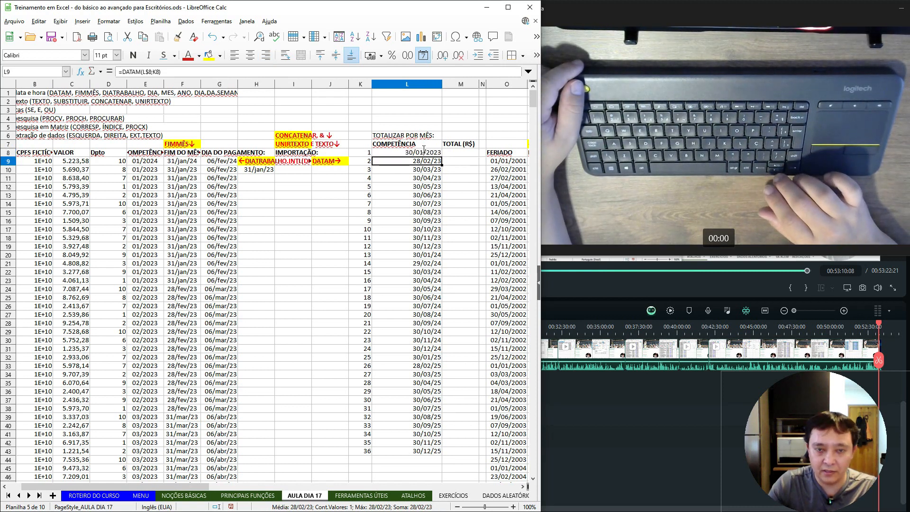
{"action": "key", "text": "Down"}
{"action": "key", "text": "Down"}
{"action": "key", "text": "Down"}
{"action": "key", "text": "Down"}
{"action": "key", "text": "Down"}
{"action": "key", "text": "Down"}
{"action": "key", "text": "Down"}
{"action": "key", "text": "Down"}
{"action": "key", "text": "Down"}
{"action": "key", "text": "Down"}
{"action": "key", "text": "Down"}
{"action": "key", "text": "Down"}
{"action": "key", "text": "Down"}
{"action": "key", "text": "Down"}
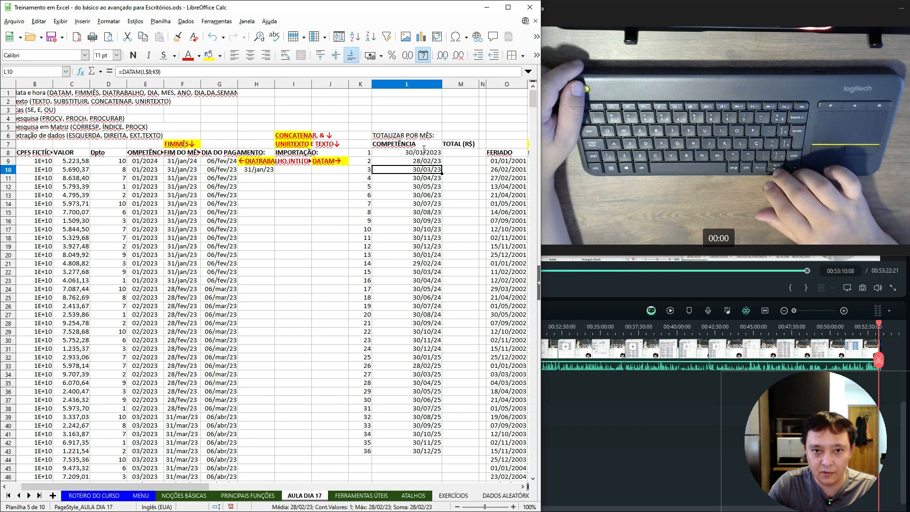
{"action": "key", "text": "Up"}
{"action": "key", "text": "Up"}
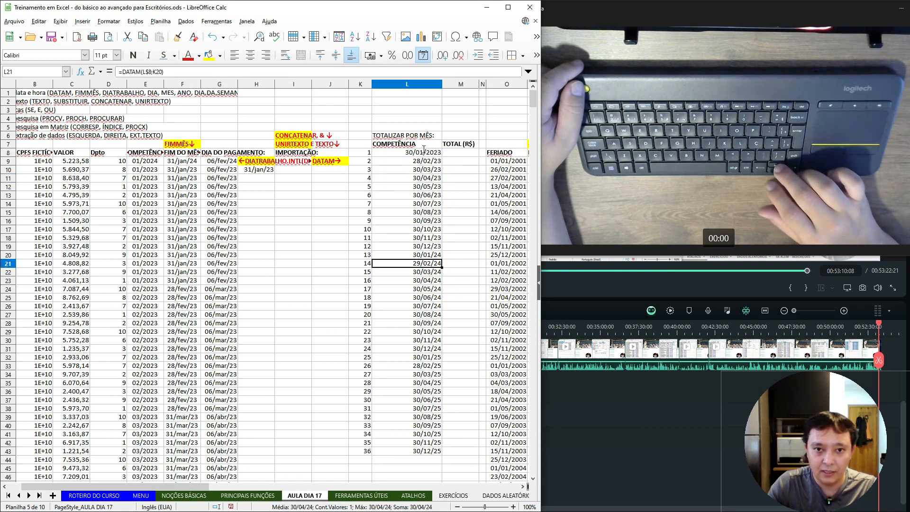
{"action": "key", "text": "Up"}
{"action": "key", "text": "Down"}
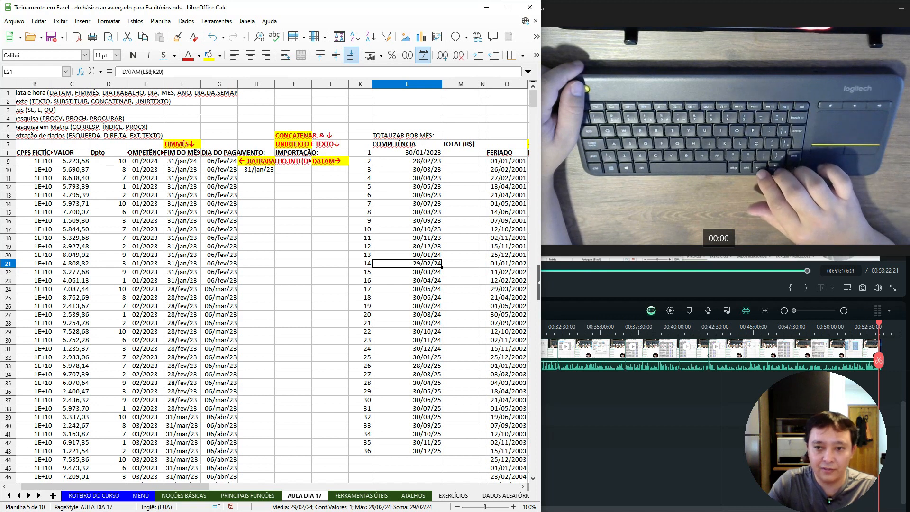
Go back and forth through the whole competence list in column L, comparing the February dates with the other months.
{"action": "key", "text": "Down"}
{"action": "key", "text": "Down"}
{"action": "key", "text": "Down"}
{"action": "key", "text": "Down"}
{"action": "key", "text": "Down"}
{"action": "key", "text": "Down"}
{"action": "key", "text": "Down"}
{"action": "key", "text": "Down"}
{"action": "key", "text": "Down"}
{"action": "key", "text": "Down"}
{"action": "key", "text": "Down"}
{"action": "key", "text": "Down"}
{"action": "key", "text": "Down"}
{"action": "key", "text": "Down"}
{"action": "key", "text": "Down"}
{"action": "key", "text": "Down"}
{"action": "key", "text": "Down"}
{"action": "key", "text": "Down"}
{"action": "key", "text": "Down"}
{"action": "key", "text": "Down"}
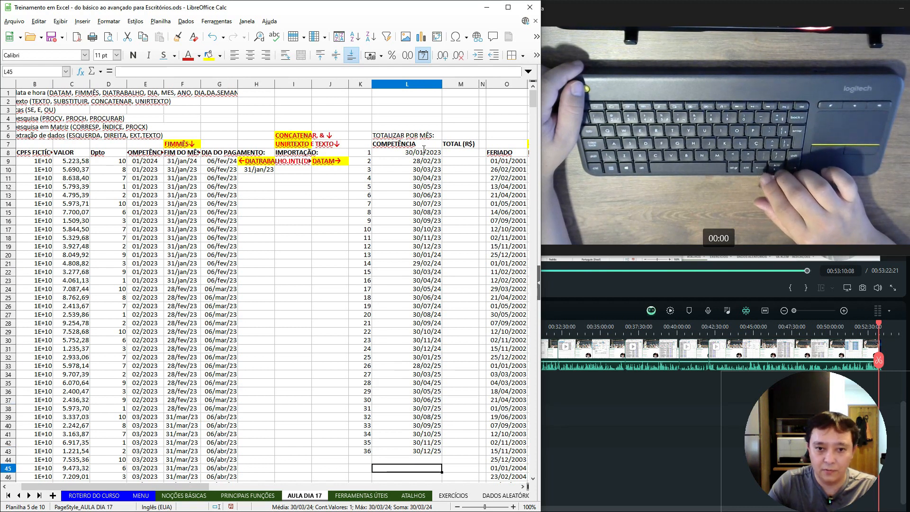
{"action": "key", "text": "Up"}
{"action": "key", "text": "Up"}
{"action": "key", "text": "Up"}
{"action": "key", "text": "Up"}
{"action": "key", "text": "Up"}
{"action": "key", "text": "Up"}
{"action": "key", "text": "Up"}
{"action": "key", "text": "Up"}
{"action": "key", "text": "Up"}
{"action": "key", "text": "Up"}
{"action": "key", "text": "Up"}
{"action": "key", "text": "Up"}
{"action": "key", "text": "Up"}
{"action": "key", "text": "Up"}
{"action": "key", "text": "Up"}
{"action": "key", "text": "Up"}
{"action": "key", "text": "Up"}
{"action": "key", "text": "Up"}
{"action": "key", "text": "Up"}
{"action": "key", "text": "Up"}
{"action": "key", "text": "Down"}
{"action": "key", "text": "Down"}
{"action": "key", "text": "Down"}
{"action": "key", "text": "Down"}
{"action": "key", "text": "Down"}
{"action": "key", "text": "Down"}
{"action": "key", "text": "Down"}
{"action": "key", "text": "Down"}
{"action": "key", "text": "Down"}
{"action": "key", "text": "Down"}
{"action": "key", "text": "Down"}
{"action": "key", "text": "Down"}
{"action": "key", "text": "Down"}
{"action": "key", "text": "Down"}
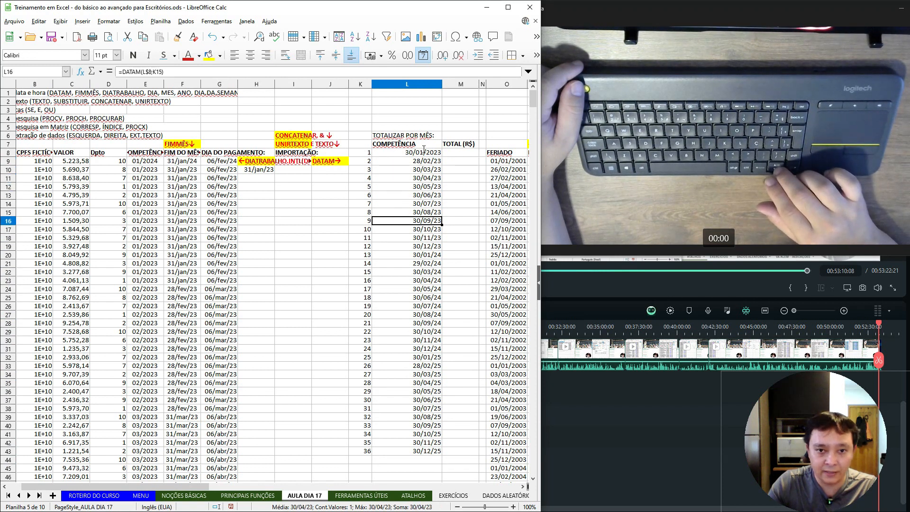
{"action": "key", "text": "Up"}
{"action": "key", "text": "Up"}
{"action": "key", "text": "Up"}
{"action": "key", "text": "Up"}
{"action": "key", "text": "Up"}
{"action": "key", "text": "Up"}
{"action": "key", "text": "Up"}
{"action": "key", "text": "Up"}
{"action": "key", "text": "Up"}
{"action": "key", "text": "Up"}
{"action": "key", "text": "Up"}
{"action": "key", "text": "Up"}
{"action": "key", "text": "Up"}
{"action": "key", "text": "Up"}
{"action": "key", "text": "Up"}
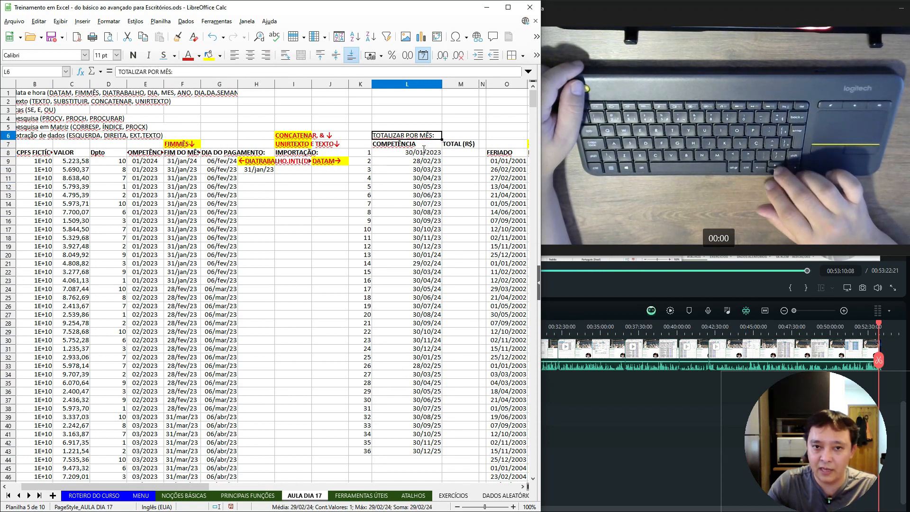
{"action": "key", "text": "Down"}
{"action": "key", "text": "Down"}
{"action": "key", "text": "Down"}
{"action": "key", "text": "Down"}
{"action": "key", "text": "Up"}
{"action": "key", "text": "Up"}
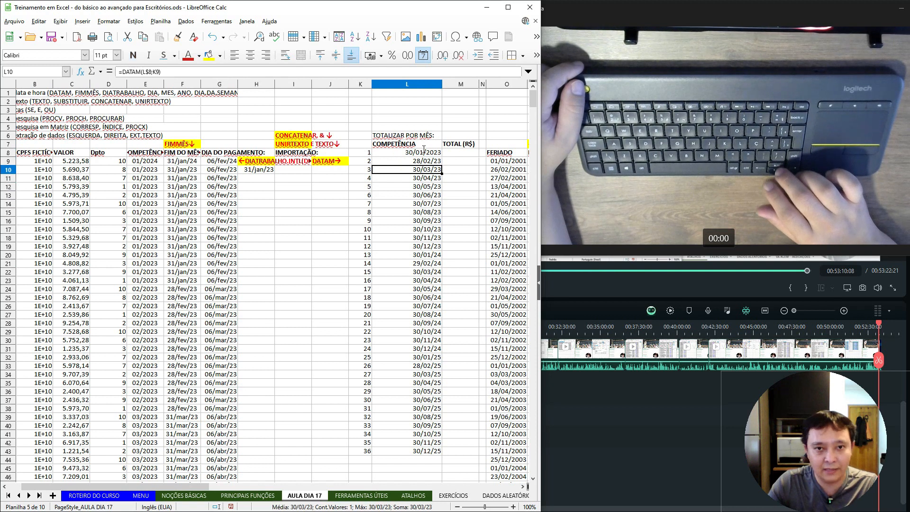
{"action": "key", "text": "Down"}
{"action": "key", "text": "Down"}
{"action": "key", "text": "Down"}
{"action": "key", "text": "Down"}
{"action": "key", "text": "Down"}
{"action": "key", "text": "Down"}
{"action": "key", "text": "Down"}
{"action": "key", "text": "Down"}
{"action": "key", "text": "Down"}
{"action": "key", "text": "Down"}
{"action": "key", "text": "Down"}
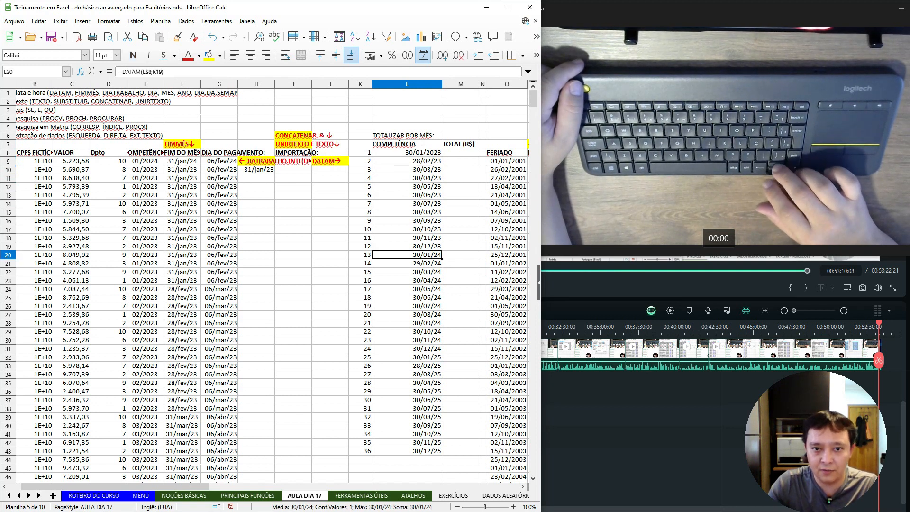
Review the competence dates down column L again and inspect the DATAM formula in L11 with its references to L$8 and K10.
{"action": "key", "text": "Down"}
{"action": "key", "text": "Down"}
{"action": "key", "text": "Down"}
{"action": "key", "text": "Down"}
{"action": "key", "text": "Down"}
{"action": "key", "text": "Down"}
{"action": "key", "text": "Down"}
{"action": "key", "text": "Down"}
{"action": "key", "text": "ctrl+Up"}
{"action": "key", "text": "ctrl+Up"}
{"action": "key", "text": "Down"}
{"action": "key", "text": "Down"}
{"action": "key", "text": "Down"}
{"action": "key", "text": "Down"}
{"action": "key", "text": "Down"}
{"action": "key", "text": "Down"}
{"action": "key", "text": "Down"}
{"action": "key", "text": "Down"}
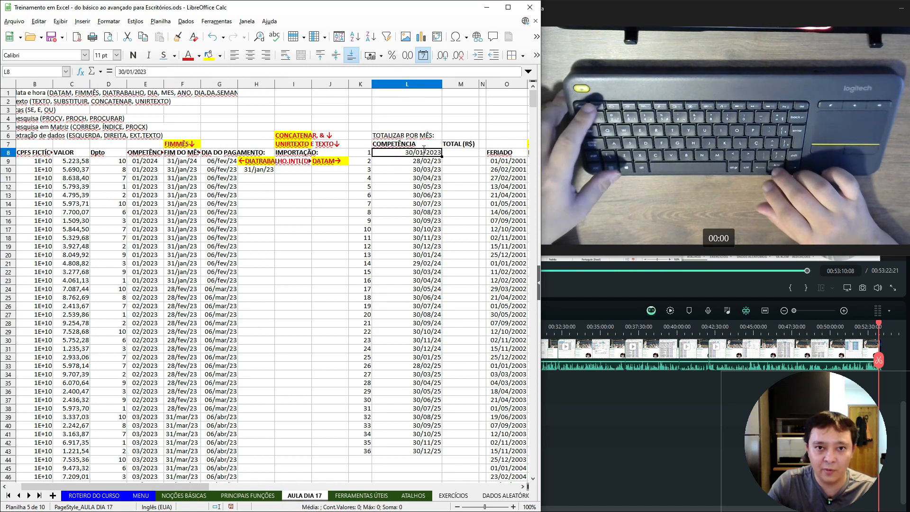
{"action": "double_click", "coordinate": [417, 176]}
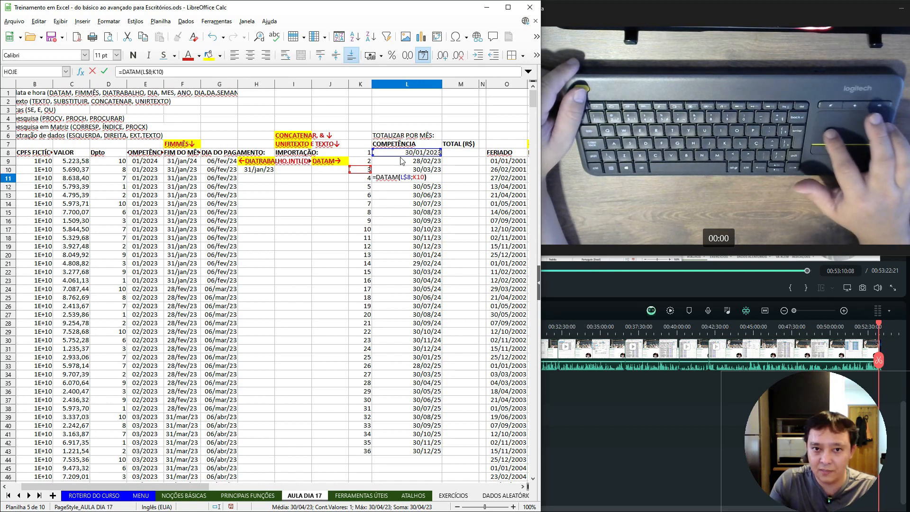
{"action": "key", "text": "Return"}
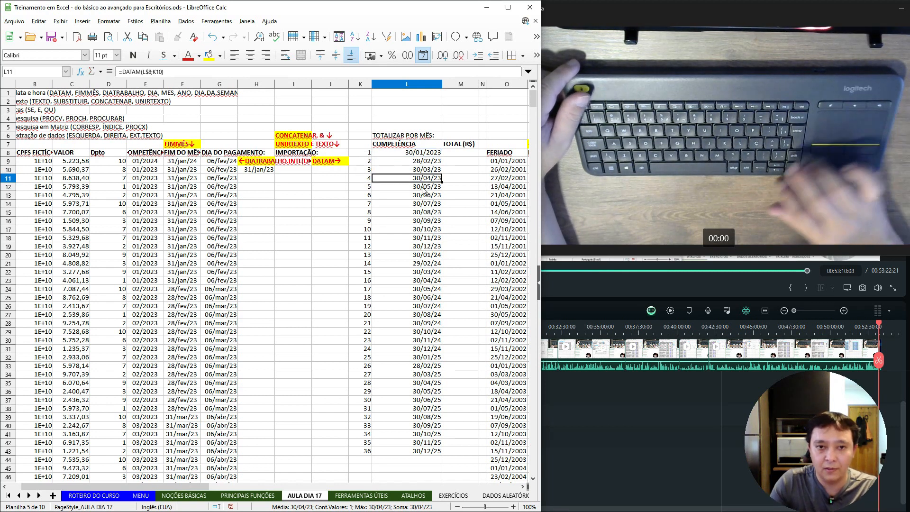
Set the starting competence date in L8 to 01/01/2023.
{"action": "key", "text": "Up"}
{"action": "key", "text": "Up"}
{"action": "key", "text": "Up"}
{"action": "key", "text": "Up"}
{"action": "key", "text": "Right"}
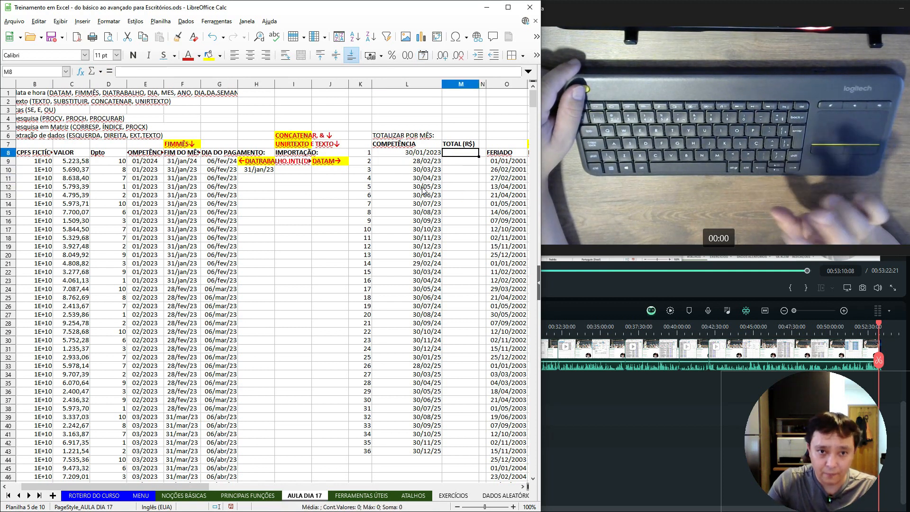
{"action": "key", "text": "Left"}
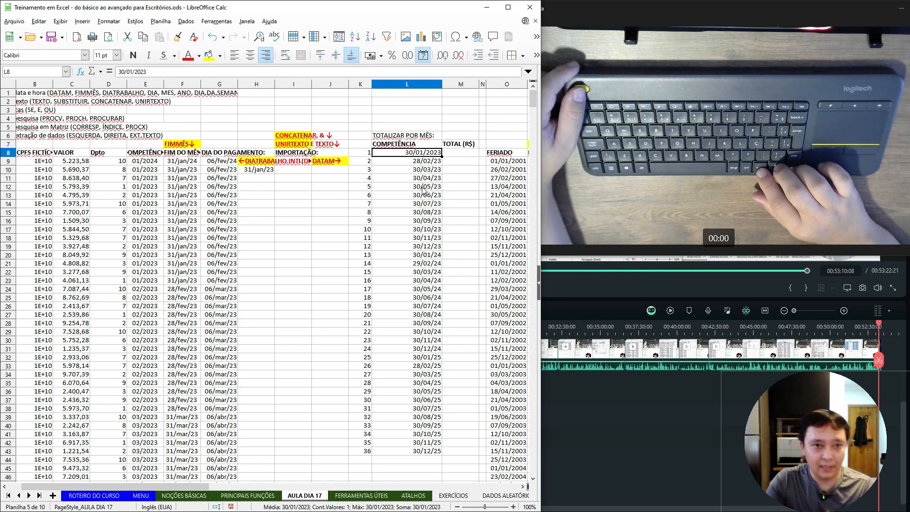
{"action": "type", "text": "01"}
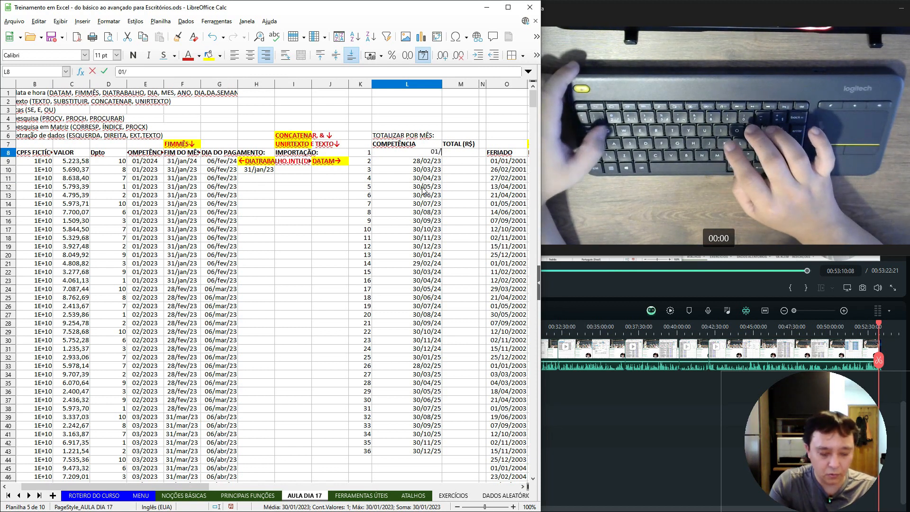
{"action": "type", "text": "/01/2023"}
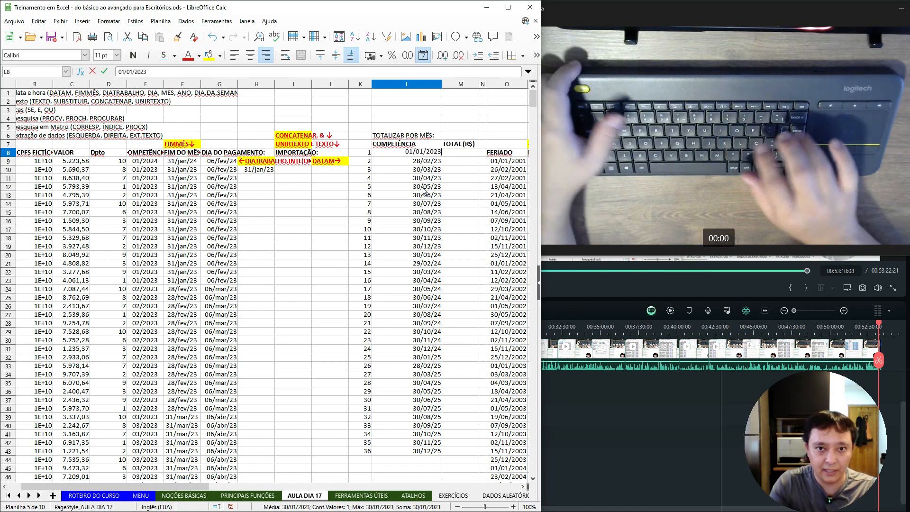
{"action": "key", "text": "Return"}
{"action": "key", "text": "Up"}
{"action": "key", "text": "Right"}
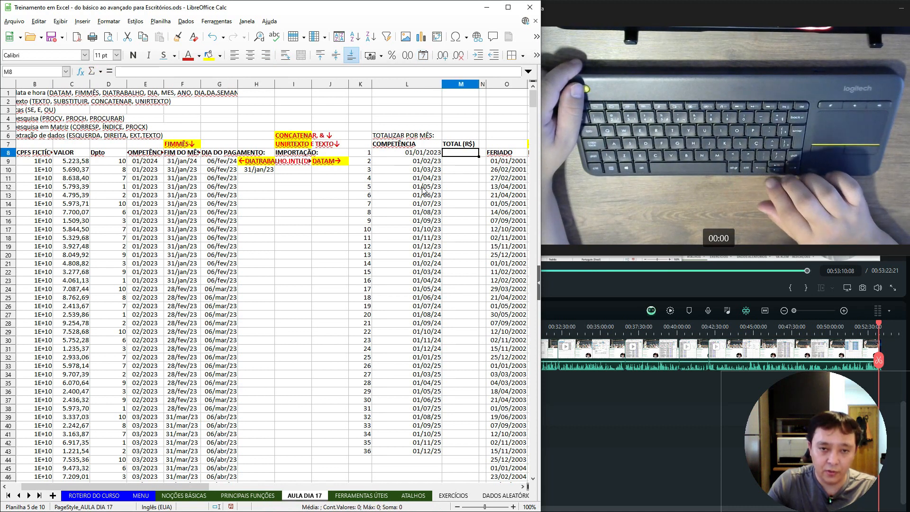
{"action": "key", "text": "Left"}
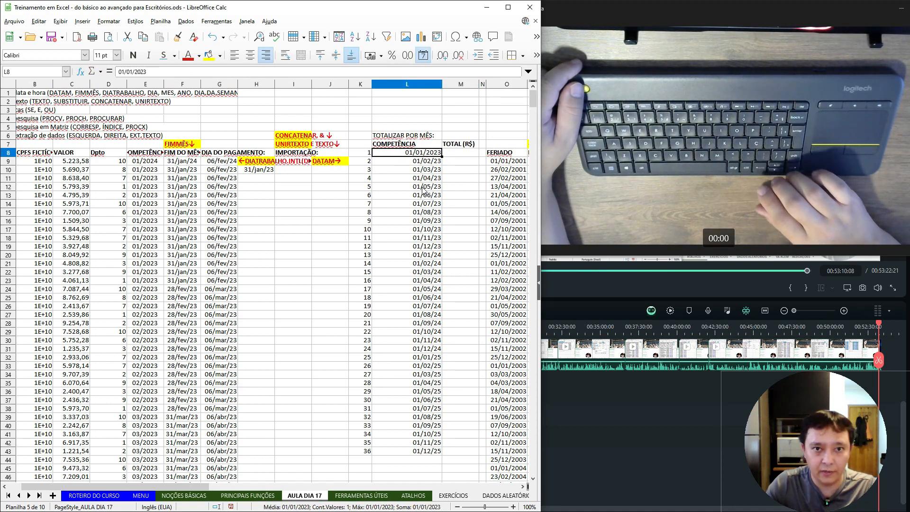
Clear the sequence numbers and DATAM dates in K9:L43, keeping the starting date in row 8.
{"action": "key", "text": "Down"}
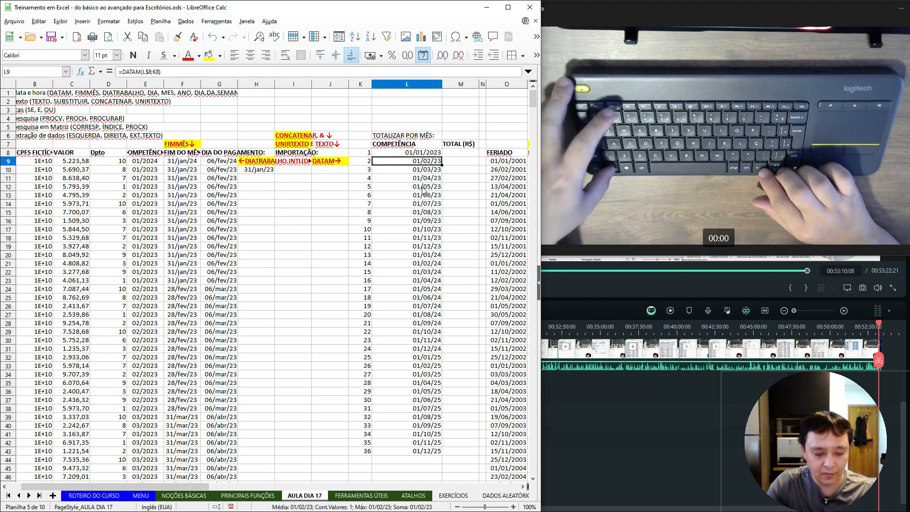
{"action": "key", "text": "ctrl+shift+Down"}
{"action": "key", "text": "shift+Left"}
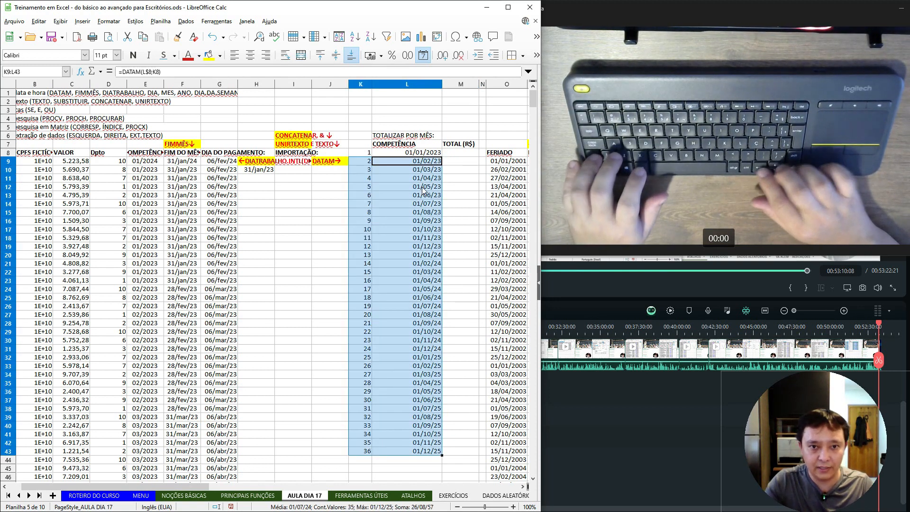
{"action": "key", "text": "Delete"}
Delete the entire numbering column K so the competence column takes its place.
{"action": "key", "text": "Left"}
{"action": "key", "text": "ctrl+space"}
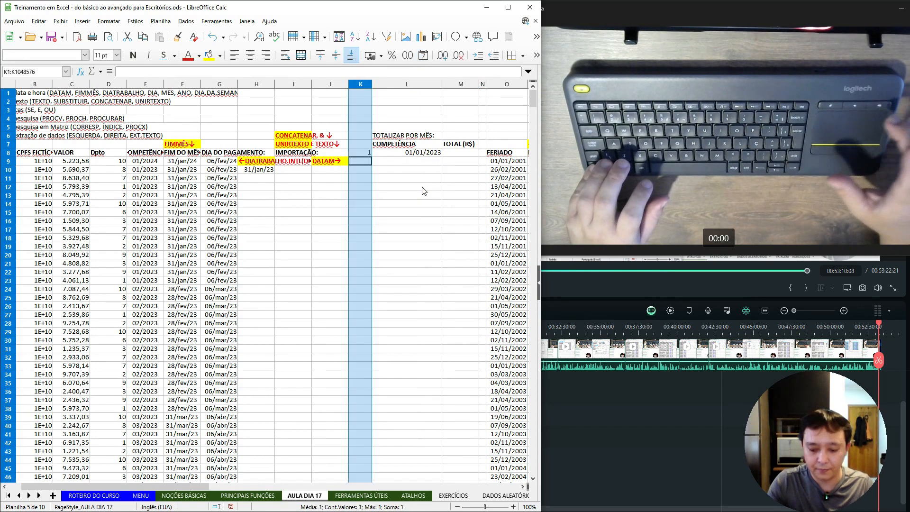
{"action": "key", "text": "ctrl+minus"}
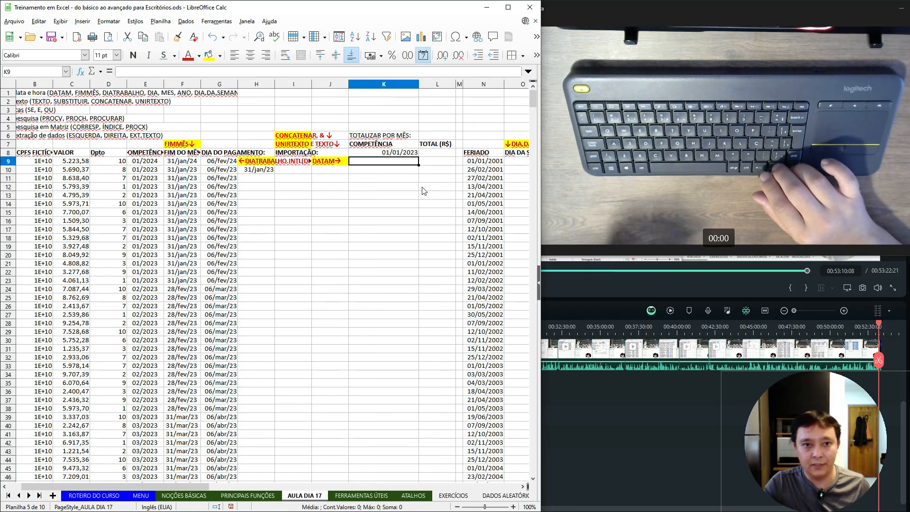
Begin a DATAM formula in K9 with the starting date in K8 as its initial date.
{"action": "type", "text": "=DATAM("}
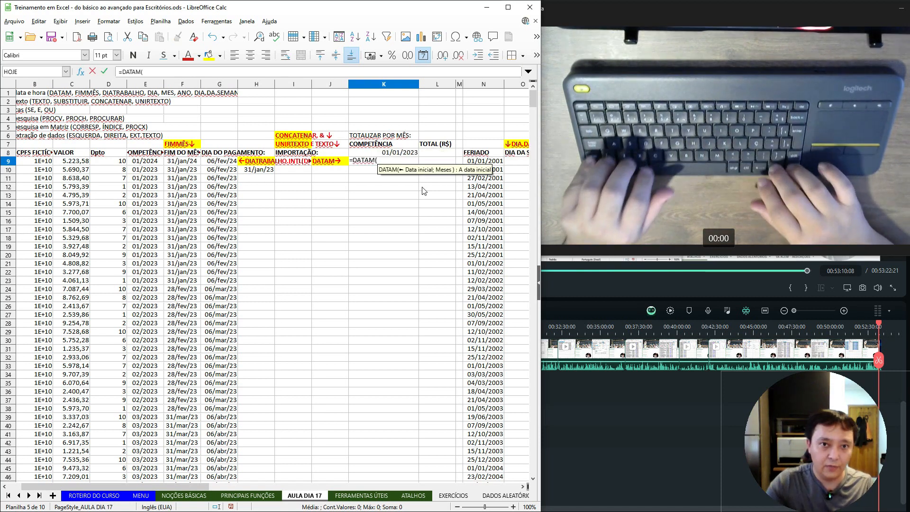
{"action": "key", "text": "Up"}
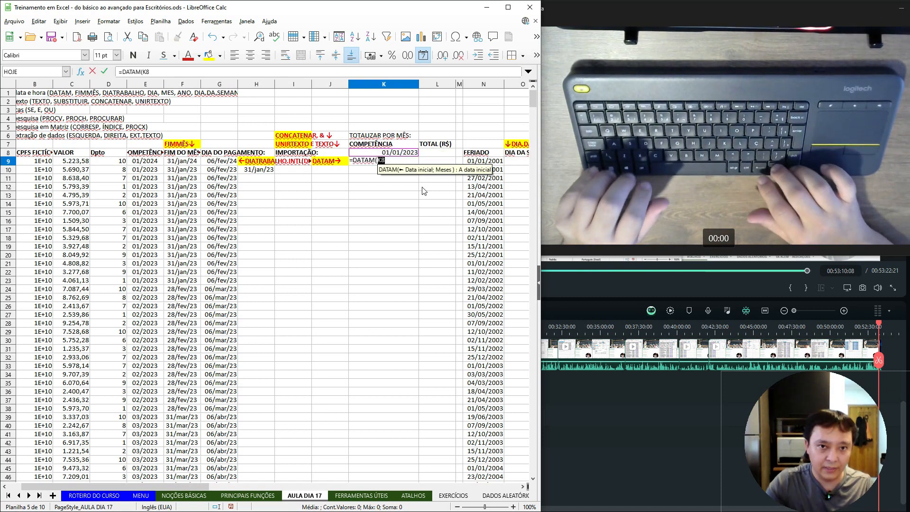
Complete the formula =DATAM(K8;1) in K9 and copy it down the COMPETÊNCIA column through K39.
{"action": "type", "text": ";1)"}
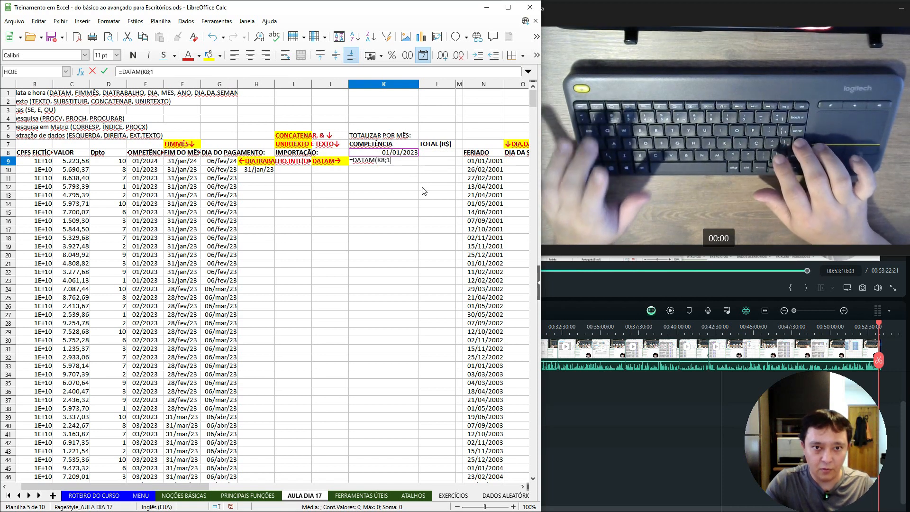
{"action": "key", "text": "Return"}
{"action": "key", "text": "Up"}
{"action": "key", "text": "ctrl+c"}
{"action": "key", "text": "Down"}
{"action": "key", "text": "shift+Down"}
{"action": "key", "text": "shift+Down"}
{"action": "key", "text": "shift+Down"}
{"action": "key", "text": "shift+Down"}
{"action": "key", "text": "shift+Down"}
{"action": "key", "text": "shift+Down"}
{"action": "key", "text": "shift+Down"}
{"action": "key", "text": "shift+Down"}
{"action": "key", "text": "shift+Down"}
{"action": "key", "text": "shift+Down"}
{"action": "key", "text": "shift+Down"}
{"action": "key", "text": "shift+Down"}
{"action": "key", "text": "shift+Down"}
{"action": "key", "text": "shift+Down"}
{"action": "key", "text": "shift+Down"}
{"action": "key", "text": "shift+Down"}
{"action": "key", "text": "shift+Down"}
{"action": "key", "text": "shift+Down"}
{"action": "key", "text": "shift+Down"}
{"action": "key", "text": "shift+Down"}
{"action": "key", "text": "shift+Down"}
{"action": "key", "text": "shift+Down"}
{"action": "key", "text": "shift+Down"}
{"action": "key", "text": "shift+Down"}
{"action": "key", "text": "shift+Down"}
{"action": "key", "text": "shift+Down"}
{"action": "key", "text": "shift+Down"}
{"action": "key", "text": "shift+Down"}
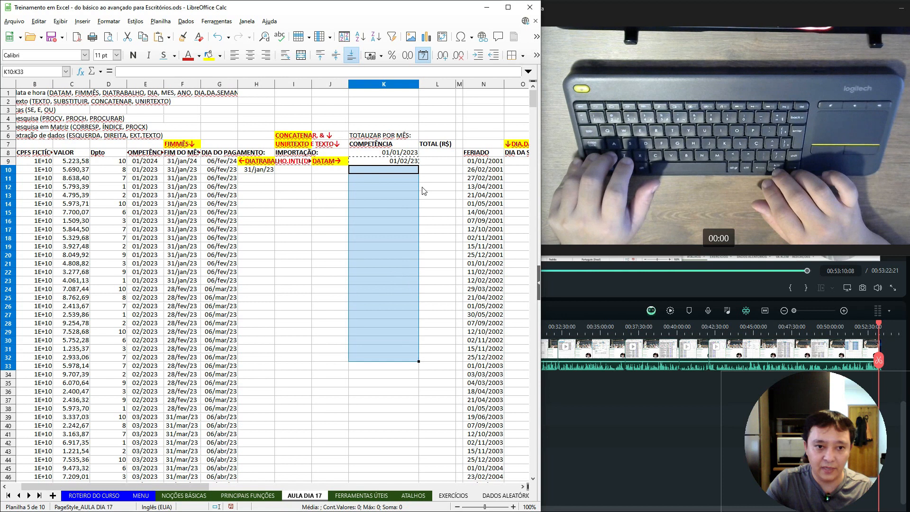
{"action": "key", "text": "Return"}
Extend the DATAM month series by copying K39 into K40:K50.
{"action": "key", "text": "Down"}
{"action": "key", "text": "ctrl+Down"}
{"action": "key", "text": "ctrl+c"}
{"action": "key", "text": "Down"}
{"action": "key", "text": "shift+Down"}
{"action": "key", "text": "shift+Down"}
{"action": "key", "text": "shift+Down"}
{"action": "key", "text": "shift+Down"}
{"action": "key", "text": "shift+Down"}
{"action": "key", "text": "shift+Down"}
{"action": "key", "text": "shift+Down"}
{"action": "key", "text": "shift+Down"}
{"action": "key", "text": "shift+Down"}
{"action": "key", "text": "shift+Down"}
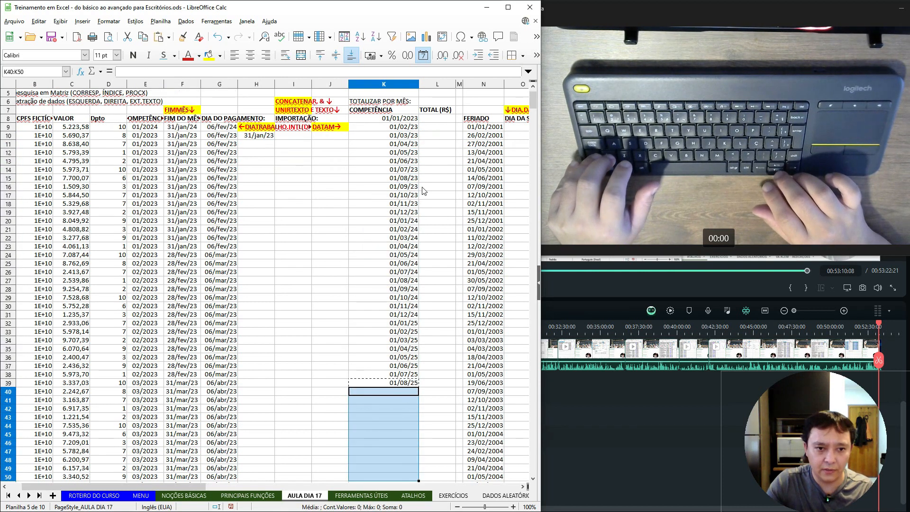
{"action": "key", "text": "Return"}
{"action": "key", "text": "Down"}
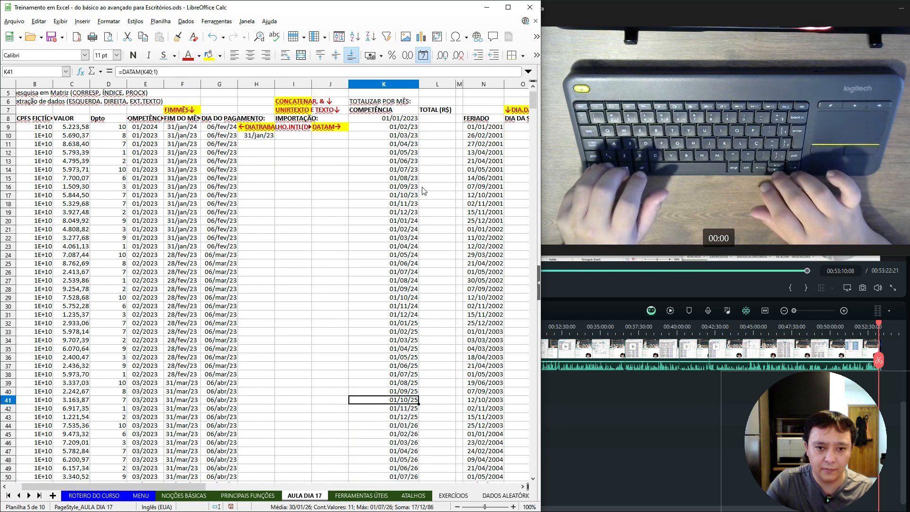
Clear the 2026 months in K44:K50 at the end of the COMPETÊNCIA column.
{"action": "key", "text": "ctrl+Down"}
{"action": "key", "text": "shift+Up"}
{"action": "key", "text": "shift+Up"}
{"action": "key", "text": "shift+Up"}
{"action": "key", "text": "shift+Up"}
{"action": "key", "text": "shift+Up"}
{"action": "key", "text": "shift+Up"}
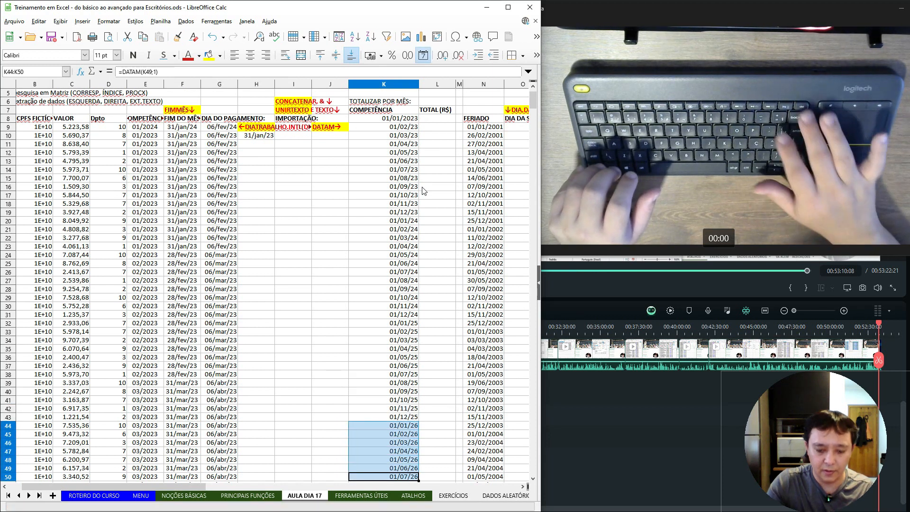
{"action": "key", "text": "Delete"}
Check where the month-end dates in column F end, and return to the first rows of the table.
{"action": "key", "text": "Up"}
{"action": "key", "text": "Left"}
{"action": "key", "text": "Left"}
{"action": "key", "text": "Left"}
{"action": "key", "text": "Left"}
{"action": "key", "text": "Left"}
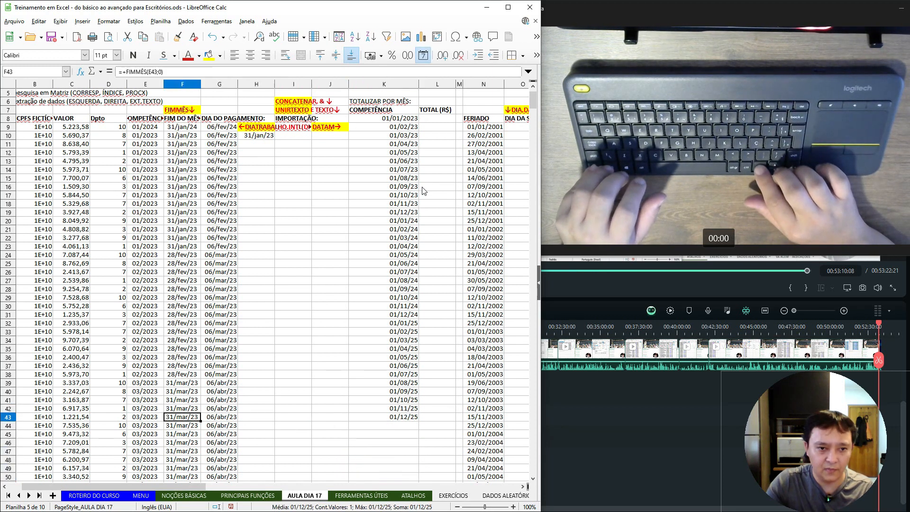
{"action": "key", "text": "ctrl+Down"}
{"action": "key", "text": "Right"}
{"action": "key", "text": "Right"}
{"action": "key", "text": "Right"}
{"action": "key", "text": "Right"}
{"action": "key", "text": "Right"}
{"action": "key", "text": "Left"}
{"action": "key", "text": "ctrl+Up"}
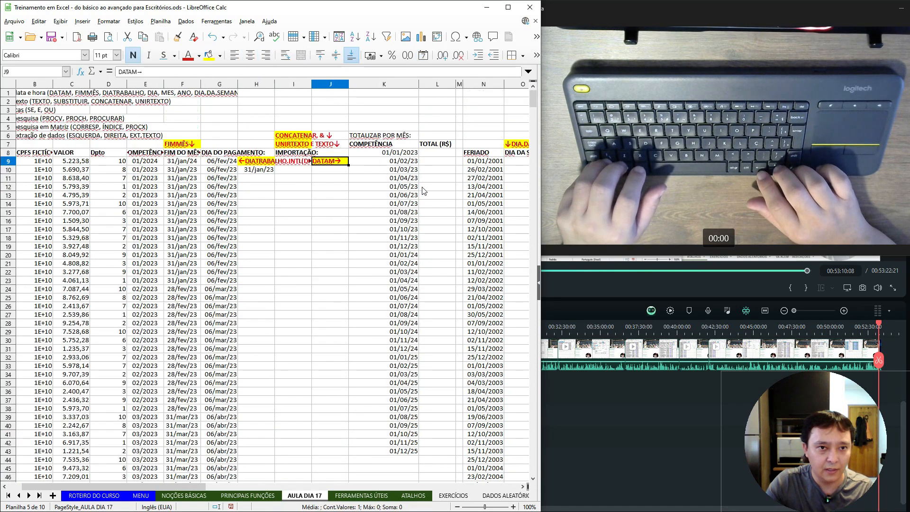
Begin a SOMASE formula in L8 under TOTAL (R$), with E9:E368 as the range to evaluate.
{"action": "key", "text": "Right"}
{"action": "key", "text": "Right"}
{"action": "key", "text": "Up"}
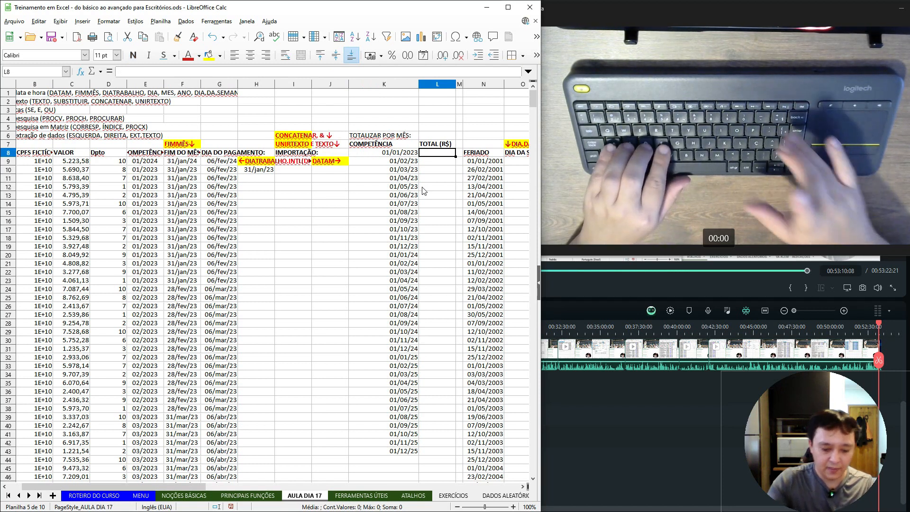
{"action": "type", "text": "="}
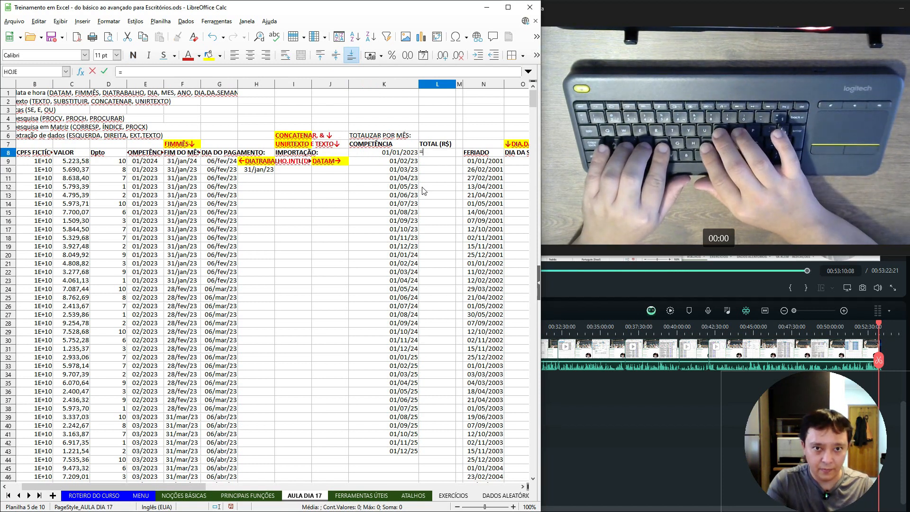
{"action": "type", "text": "SOMASE("}
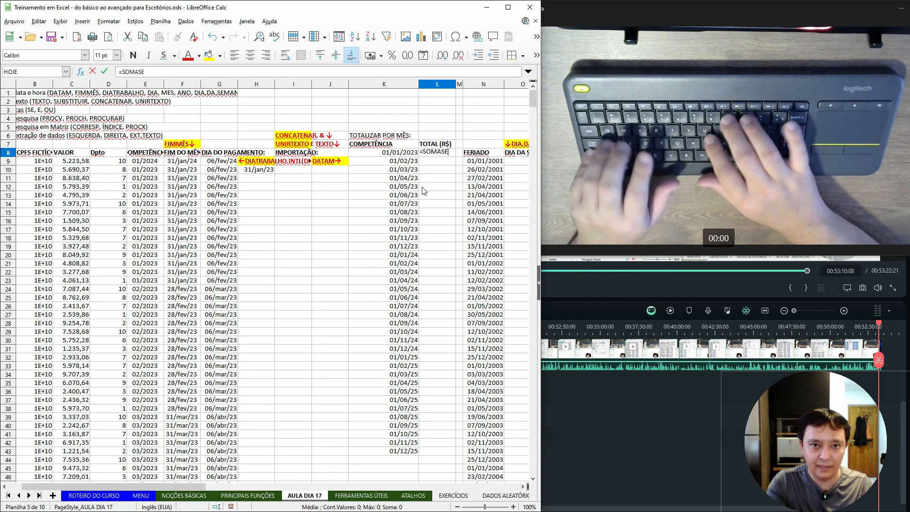
{"action": "key", "text": "Left"}
{"action": "key", "text": "Left"}
{"action": "key", "text": "Left"}
{"action": "key", "text": "Left"}
{"action": "key", "text": "Left"}
{"action": "key", "text": "Left"}
{"action": "key", "text": "Left"}
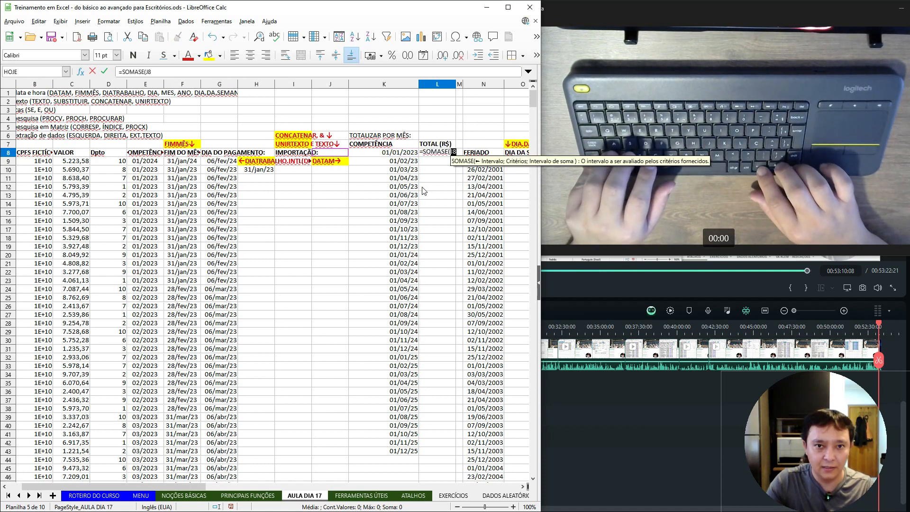
{"action": "key", "text": "Down"}
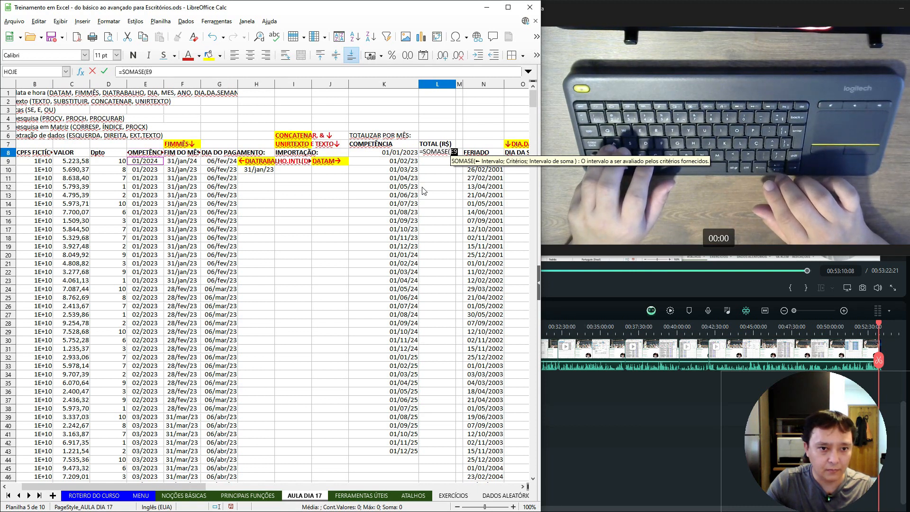
{"action": "key", "text": "ctrl+shift+Down"}
{"action": "type", "text": ";"}
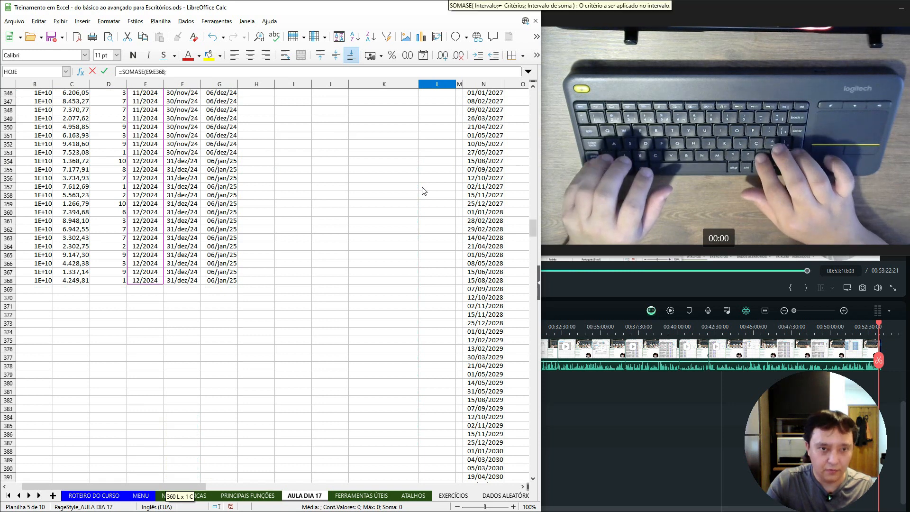
Use the competence date in K8 as the criterion of the SOMASE formula.
{"action": "key", "text": "Right"}
{"action": "key", "text": "Right"}
{"action": "key", "text": "Right"}
{"action": "key", "text": "Right"}
{"action": "key", "text": "Right"}
{"action": "key", "text": "Right"}
{"action": "key", "text": "Right"}
{"action": "key", "text": "Up"}
{"action": "key", "text": "Up"}
{"action": "key", "text": "Left"}
{"action": "key", "text": "Down"}
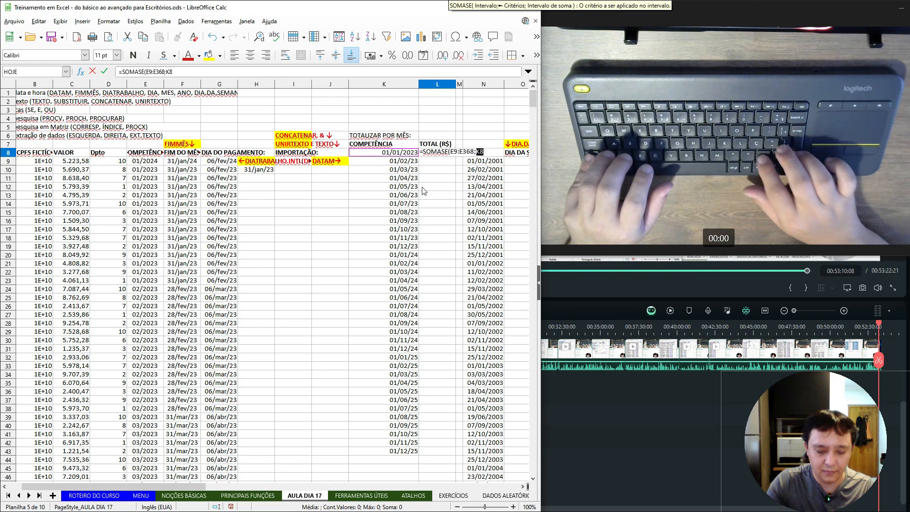
{"action": "type", "text": ";"}
Set the VALOR cells C9:C368 as the sum range and complete the SOMASE formula in L8.
{"action": "key", "text": "Left"}
{"action": "key", "text": "Left"}
{"action": "key", "text": "Left"}
{"action": "key", "text": "Left"}
{"action": "key", "text": "Left"}
{"action": "key", "text": "Left"}
{"action": "key", "text": "Left"}
{"action": "key", "text": "Down"}
{"action": "key", "text": "Left"}
{"action": "key", "text": "Left"}
{"action": "key", "text": "ctrl+shift+Down"}
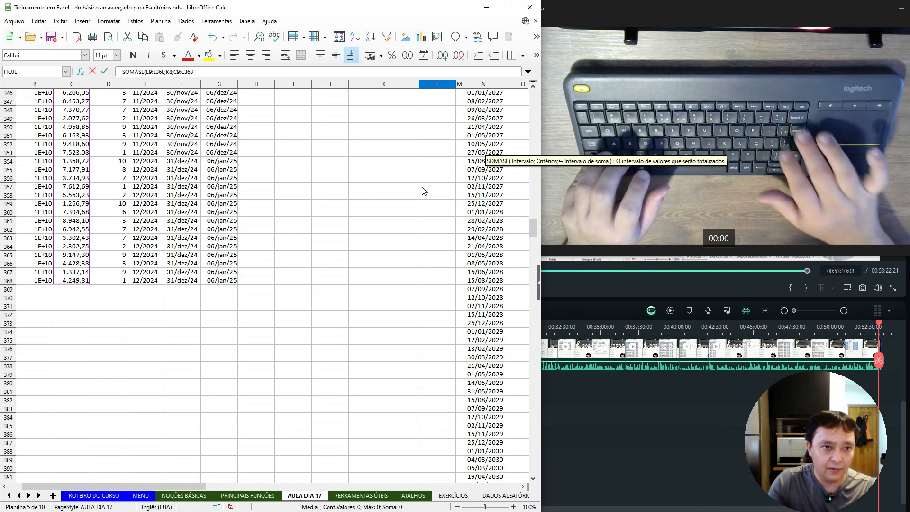
{"action": "key", "text": "Return"}
Make all references in the L8 formula absolute: =SOMASE($E$9:$E$368;$K$8;$C$9:$C$368).
{"action": "key", "text": "Up"}
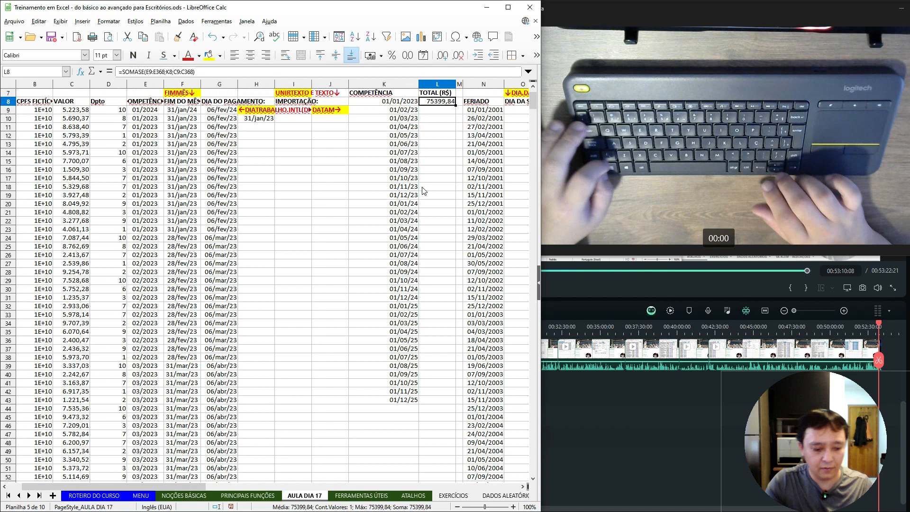
{"action": "key", "text": "F2"}
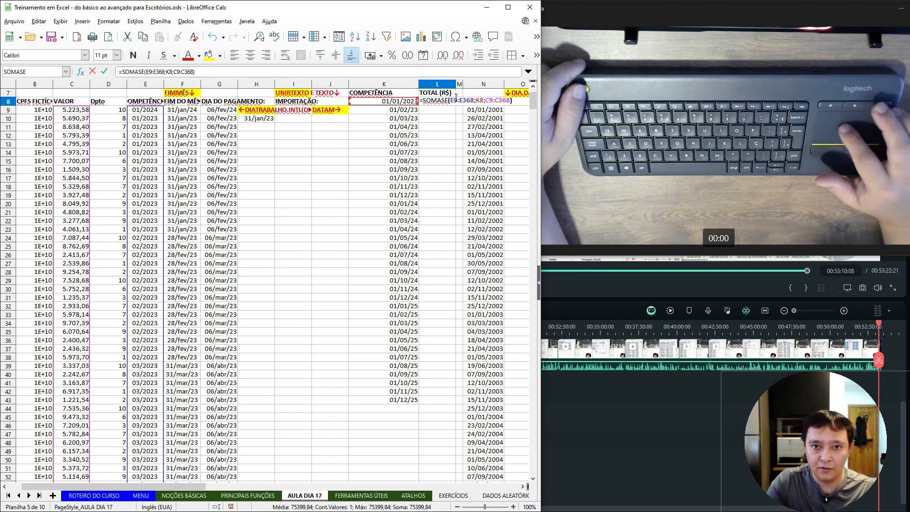
{"action": "left_click_drag", "start_coordinate": [449, 100], "coordinate": [518, 102]}
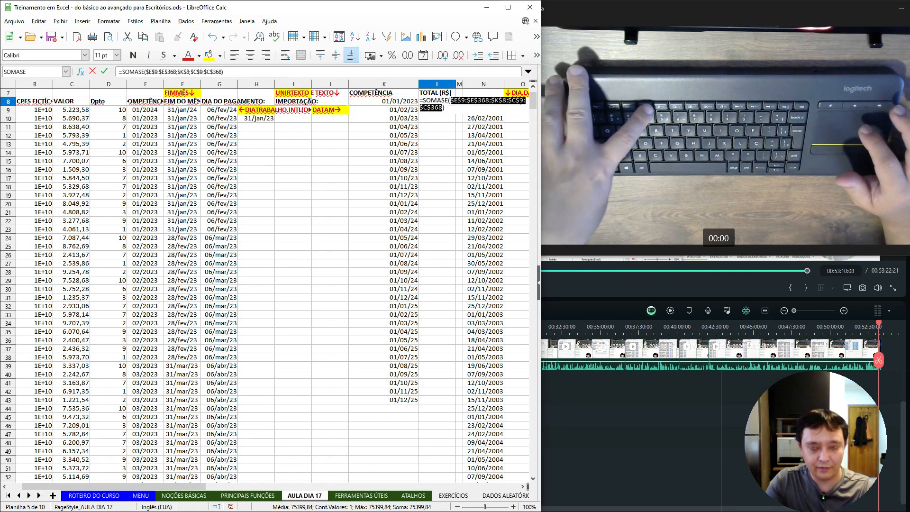
{"action": "key", "text": "F4"}
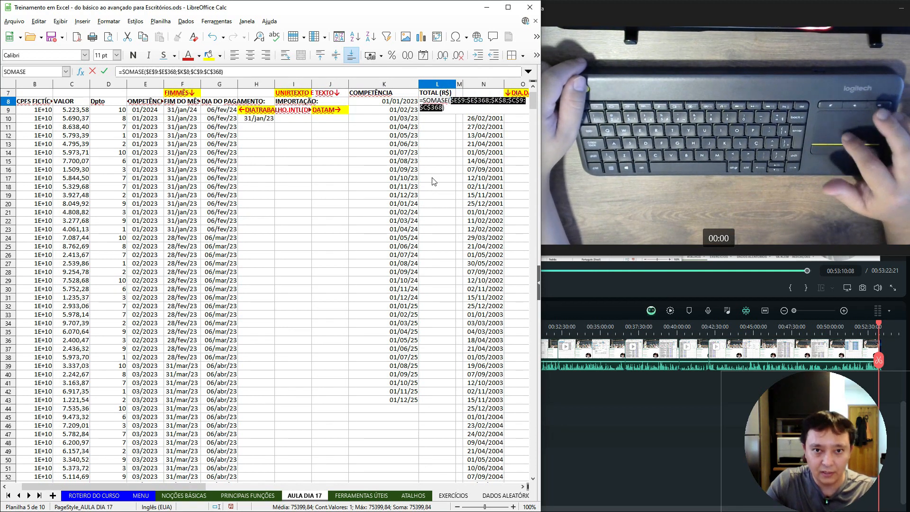
{"action": "key", "text": "Return"}
Free the criterion's row in the L8 formula by changing its reference to $K8.
{"action": "double_click", "coordinate": [443, 98]}
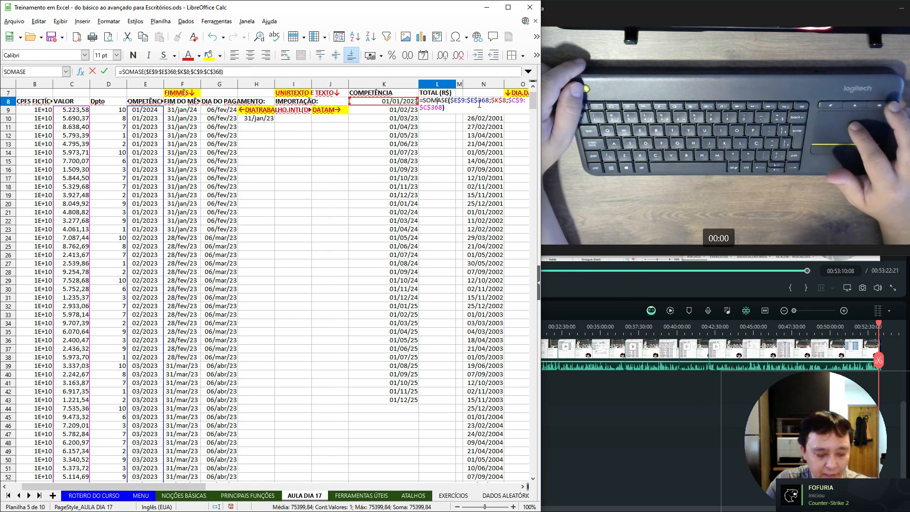
{"action": "left_click", "coordinate": [512, 100]}
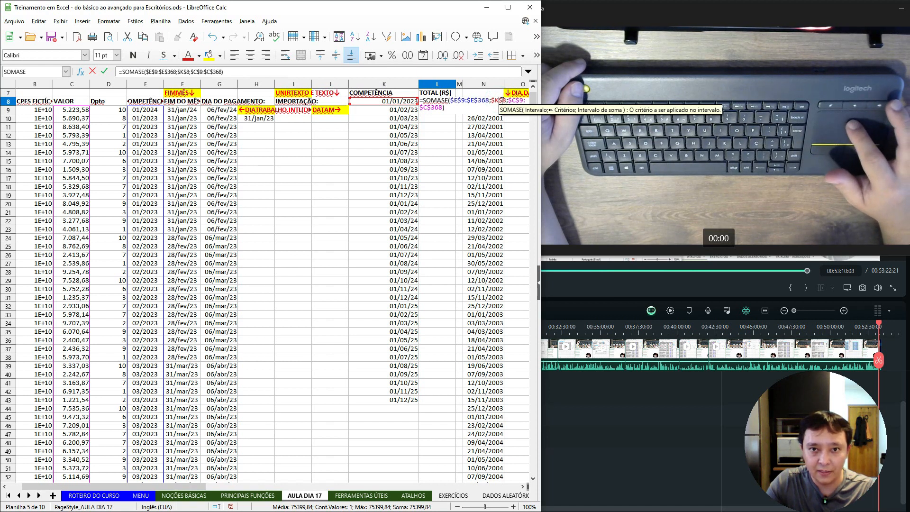
{"action": "left_click_drag", "start_coordinate": [499, 100], "coordinate": [501, 100]}
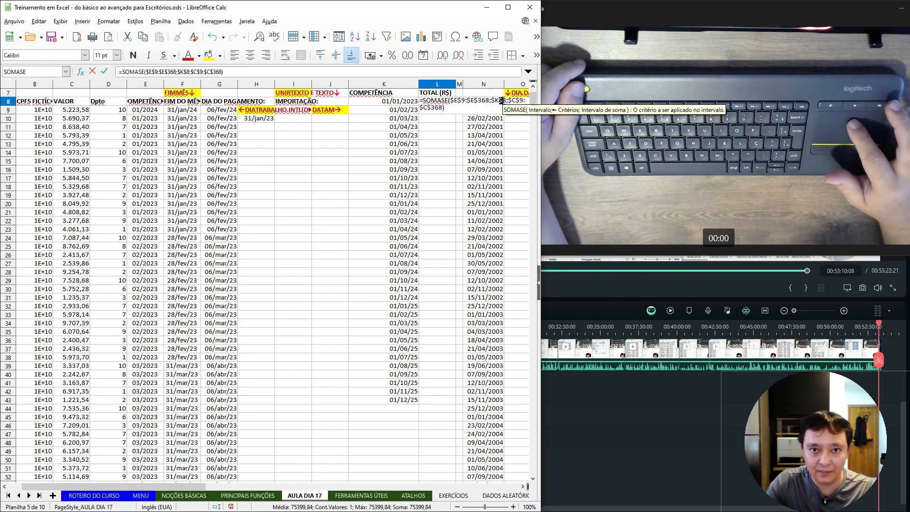
{"action": "key", "text": "Delete"}
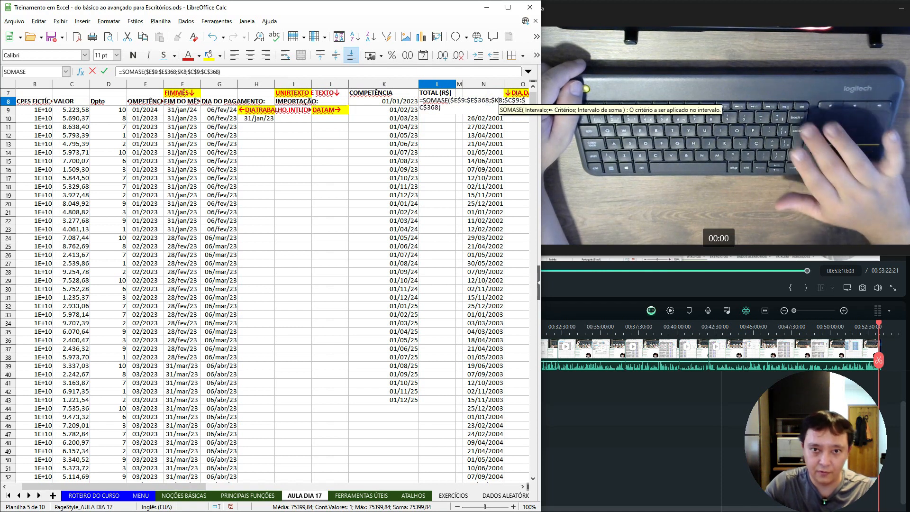
{"action": "key", "text": "Return"}
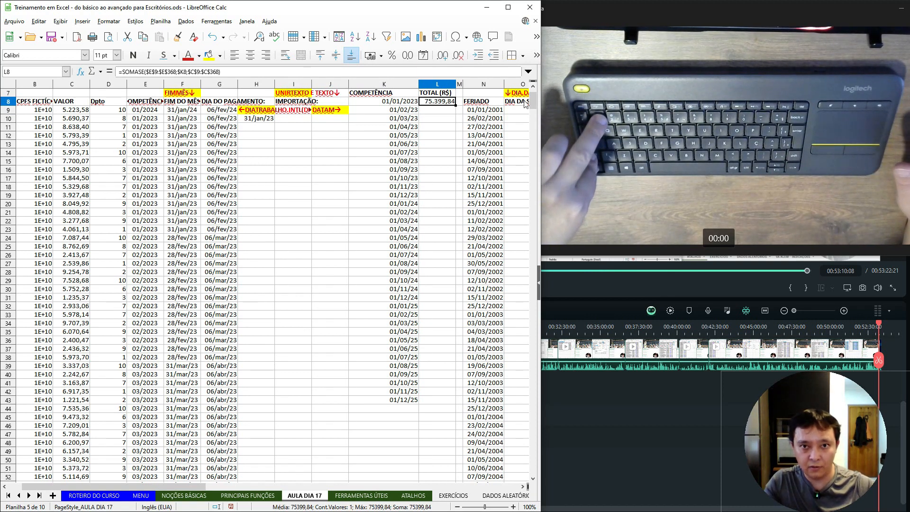
Format L8 as a number with thousands separator and two decimals, and fill its formula down to L43.
{"action": "key", "text": "ctrl+shift+1"}
{"action": "key", "text": "ctrl+shift+1"}
{"action": "key", "text": "ctrl+shift+1"}
{"action": "key", "text": "ctrl+shift+1"}
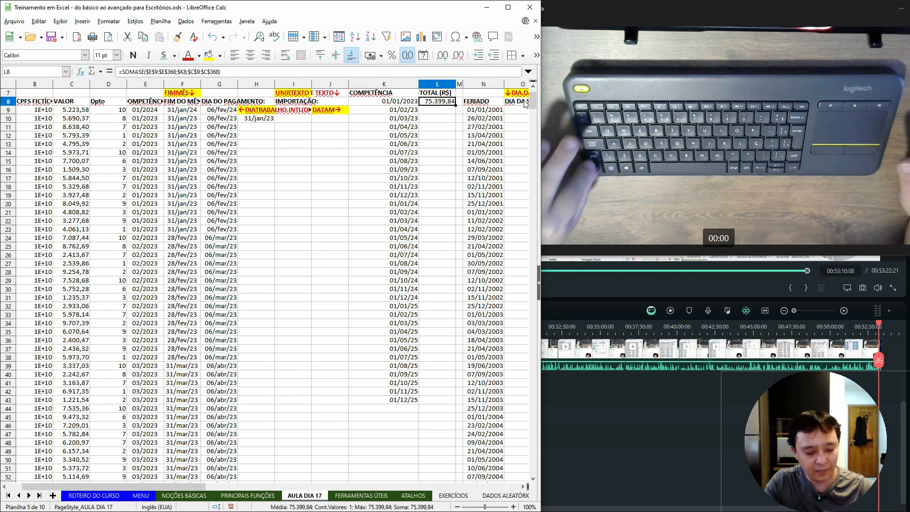
{"action": "key", "text": "ctrl+shift+1"}
{"action": "key", "text": "ctrl+shift+1"}
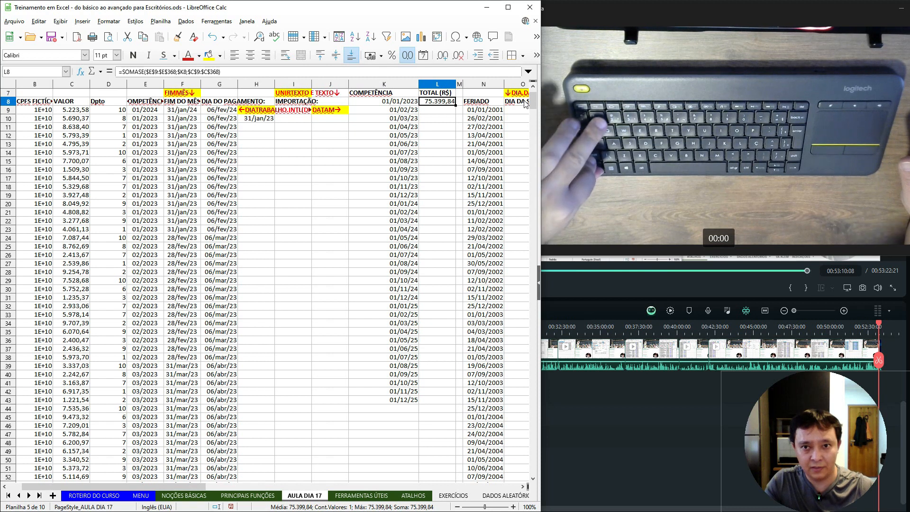
{"action": "key", "text": "ctrl+shift+1"}
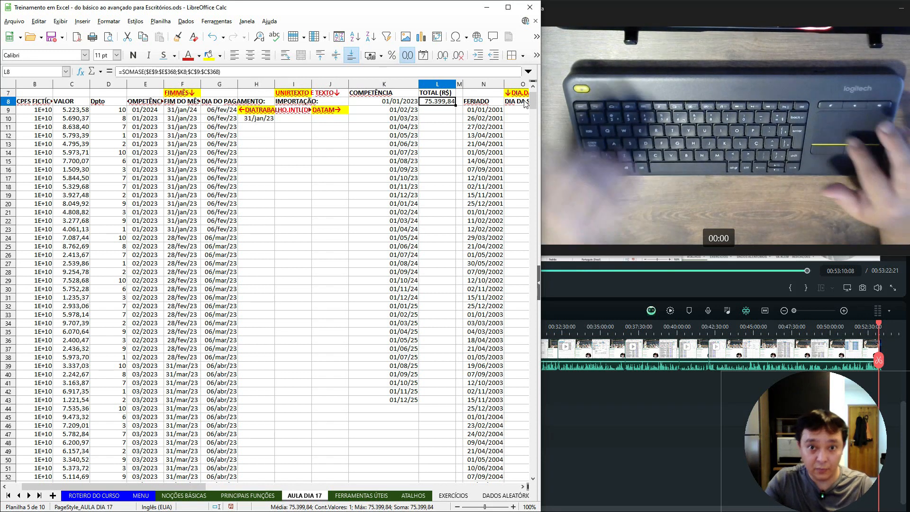
{"action": "double_click", "coordinate": [456, 104]}
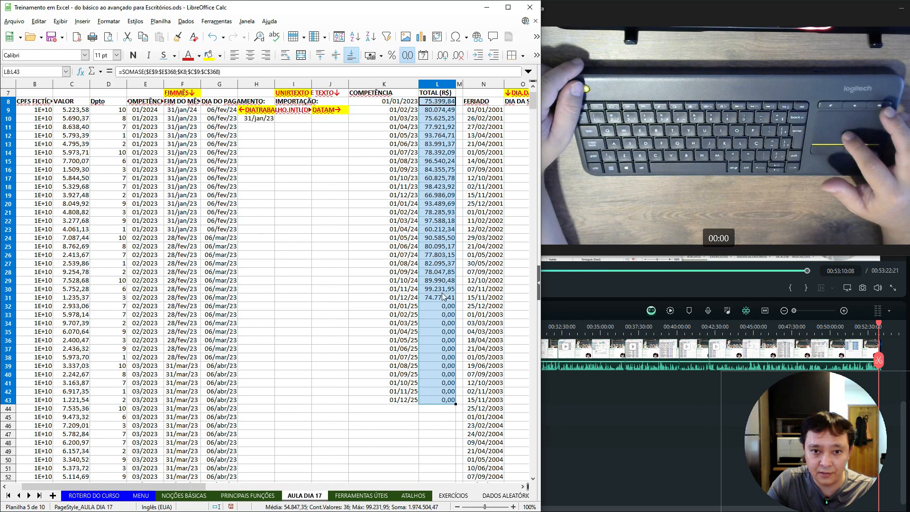
Examine the SOMASE formulas in the TOTAL (R$) column, the start date in K8 and the DATAM formula in K9.
{"action": "left_click", "coordinate": [442, 306]}
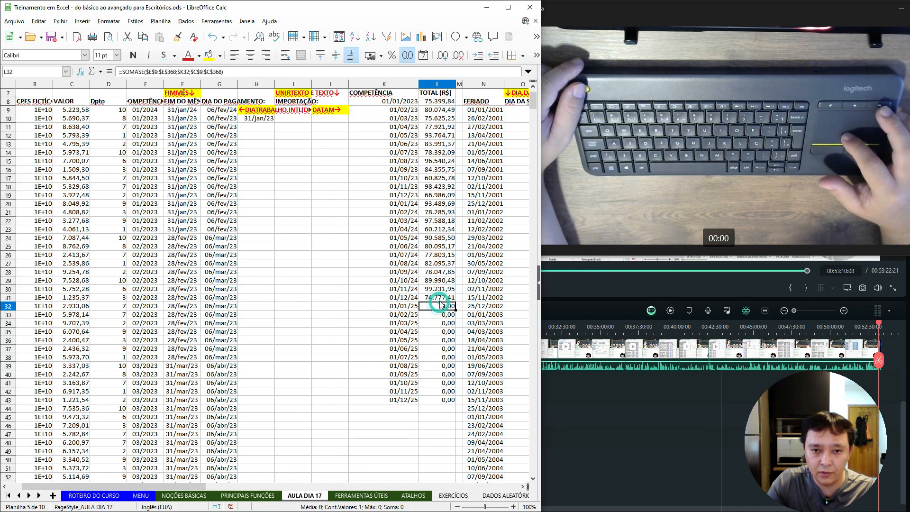
{"action": "left_click", "coordinate": [441, 110]}
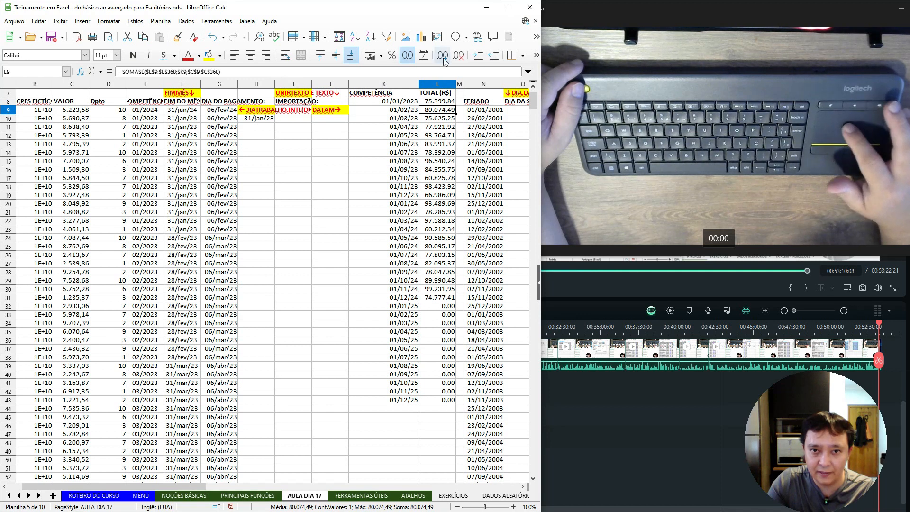
{"action": "left_click", "coordinate": [440, 102]}
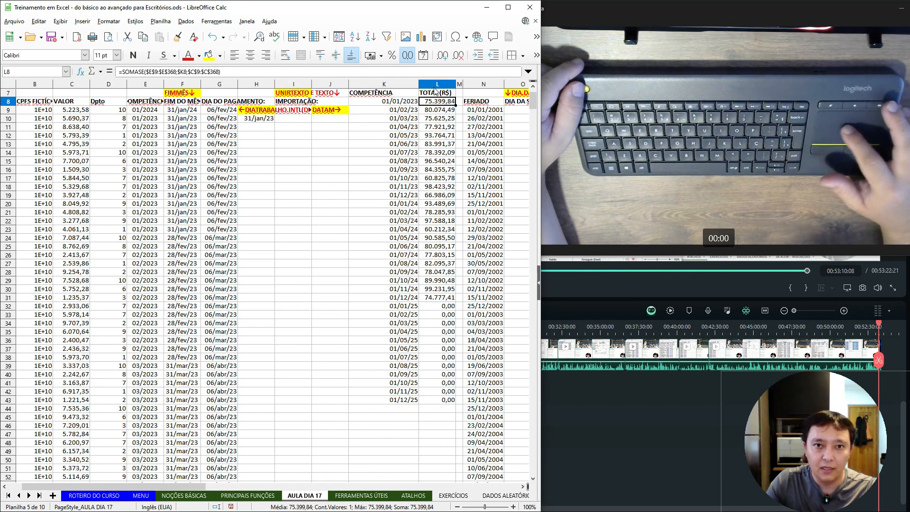
{"action": "scroll", "coordinate": [462, 164], "scroll_direction": "up", "scroll_amount": 2}
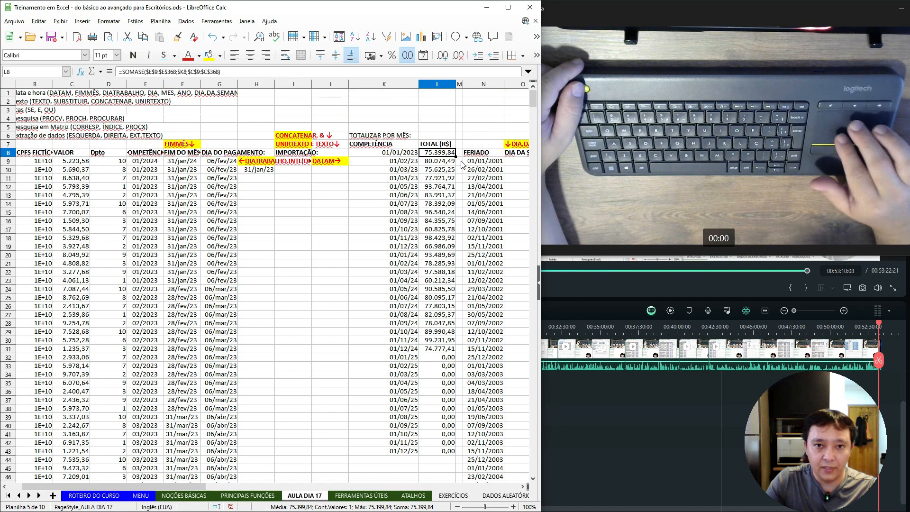
{"action": "scroll", "coordinate": [462, 165], "scroll_direction": "right", "scroll_amount": 3}
{"action": "scroll", "coordinate": [462, 164], "scroll_direction": "left", "scroll_amount": 4}
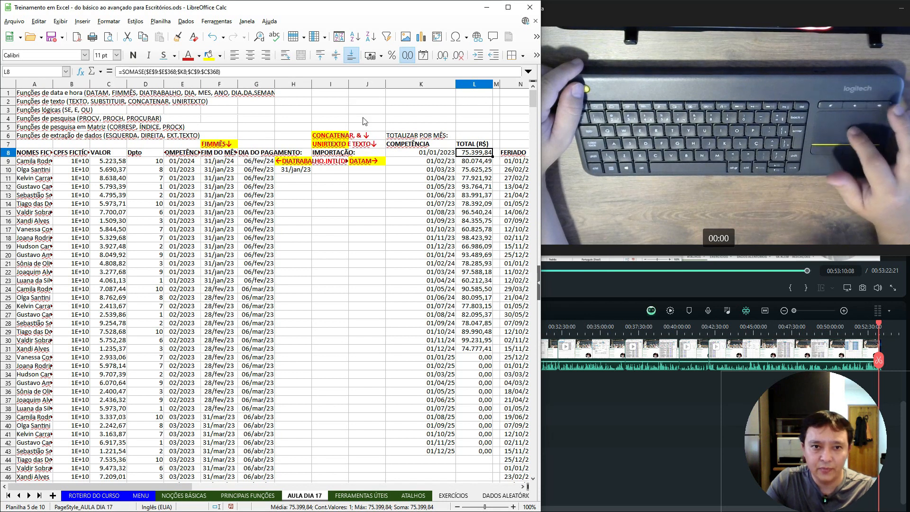
{"action": "left_click", "coordinate": [431, 153]}
{"action": "left_click", "coordinate": [445, 161]}
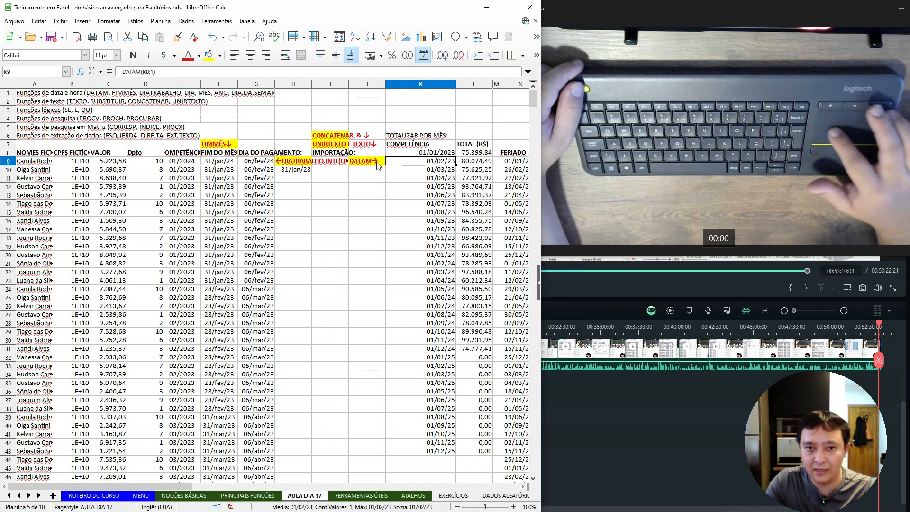
{"action": "left_click", "coordinate": [417, 153]}
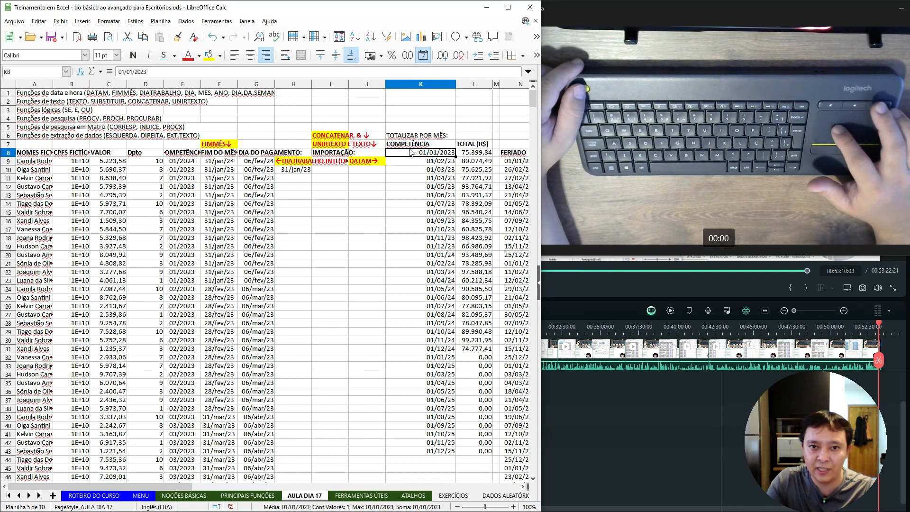
Enter =DIA.DA.SEMANA(N10) in O10 of the DIA DA SEMANA column to get the holiday date's weekday.
{"action": "left_click", "coordinate": [431, 162]}
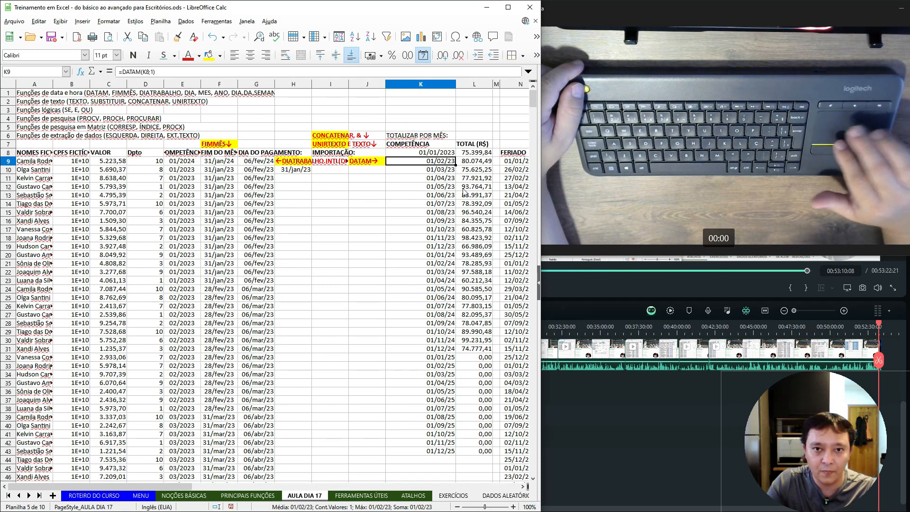
{"action": "scroll", "coordinate": [463, 191], "scroll_direction": "right", "scroll_amount": 5}
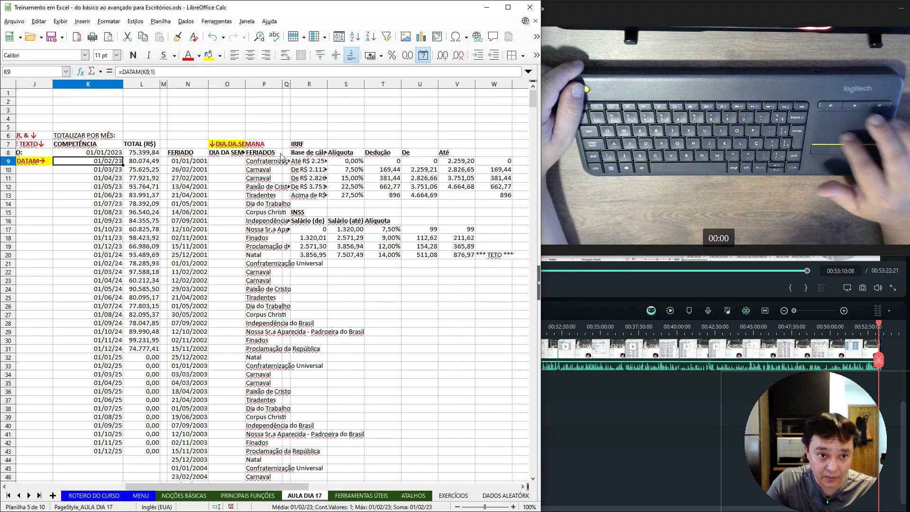
{"action": "left_click", "coordinate": [224, 162]}
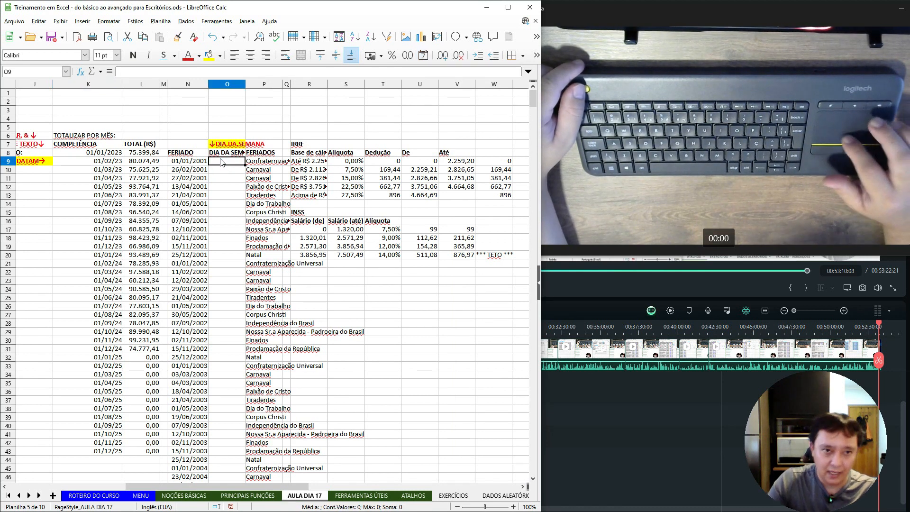
{"action": "left_click", "coordinate": [227, 145]}
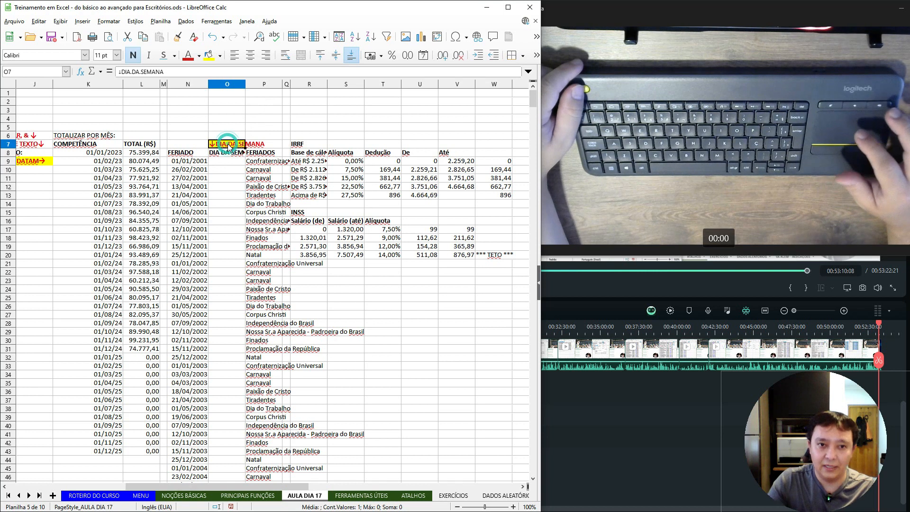
{"action": "left_click", "coordinate": [227, 163]}
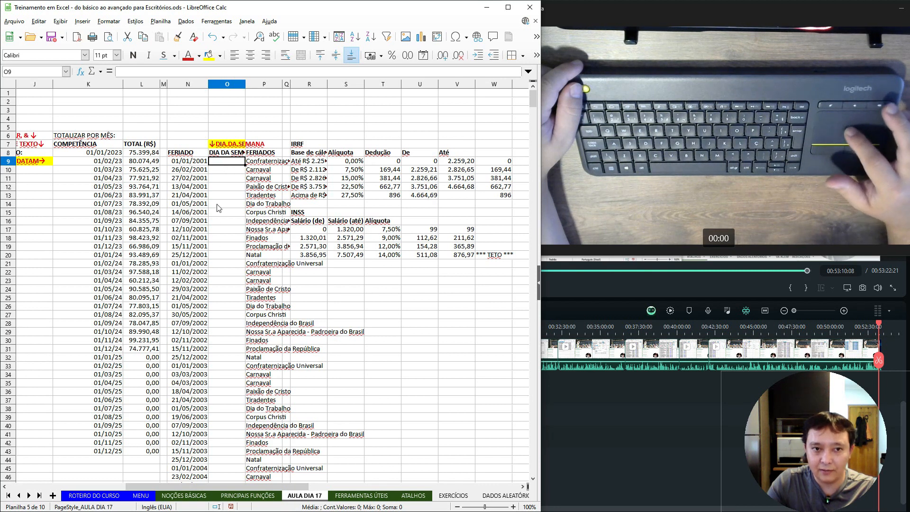
{"action": "left_click", "coordinate": [223, 170]}
{"action": "left_click", "coordinate": [221, 167]}
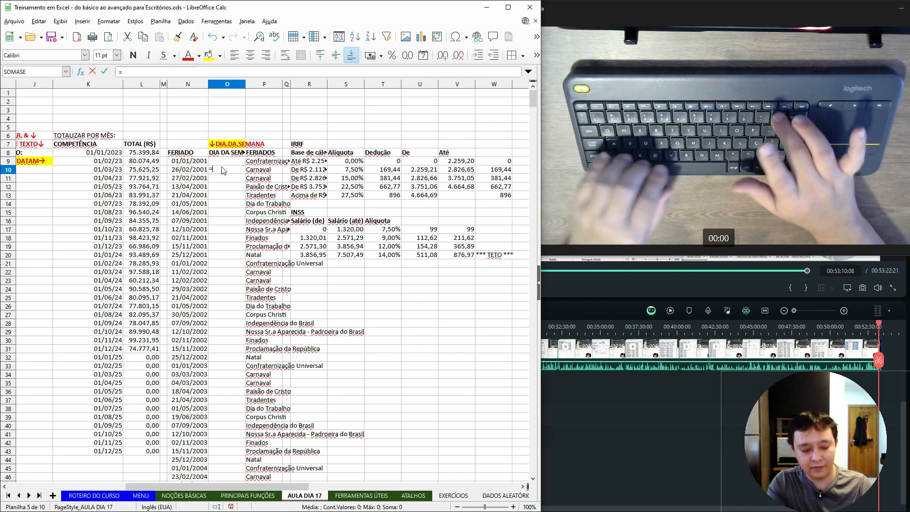
{"action": "type", "text": "=DIA.DA.SEMANA"}
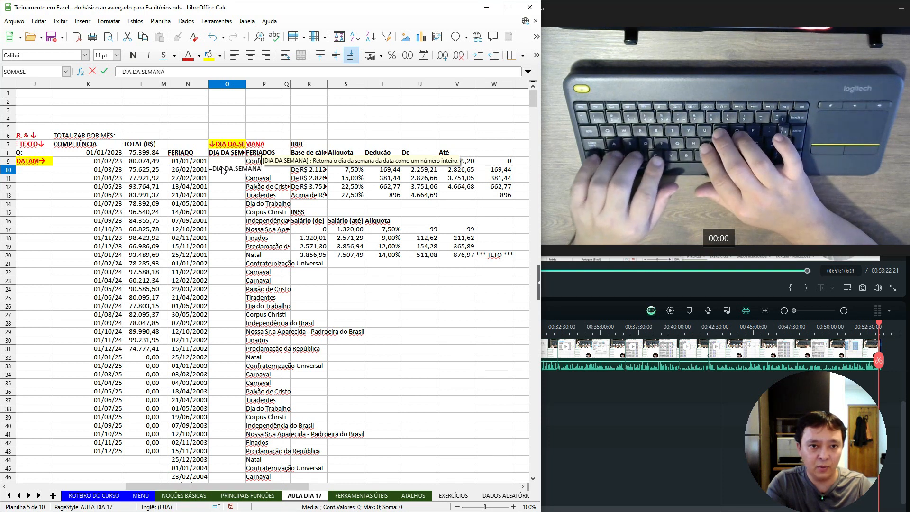
{"action": "key", "text": "Return"}
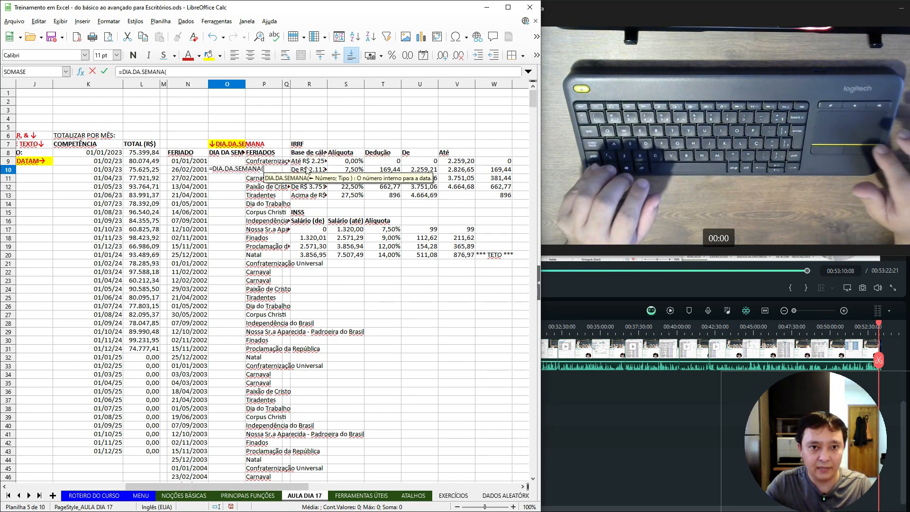
{"action": "key", "text": "Left"}
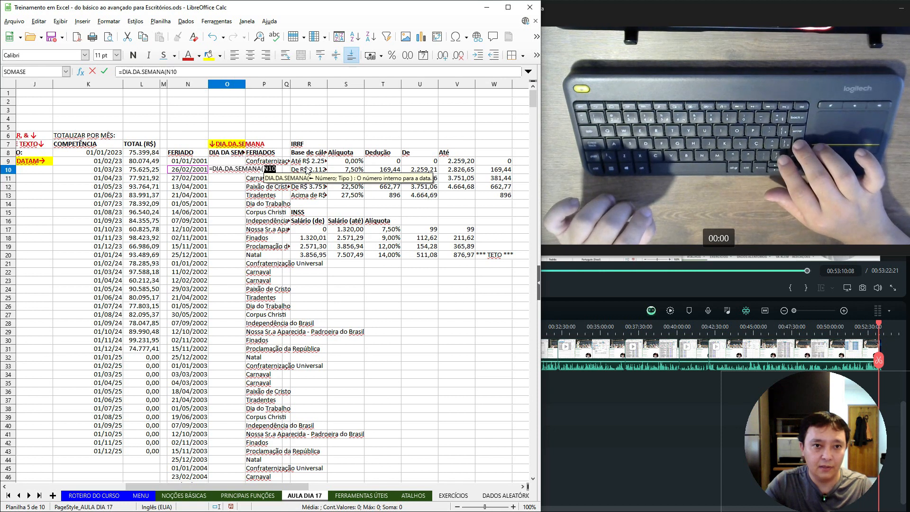
{"action": "key", "text": "Return"}
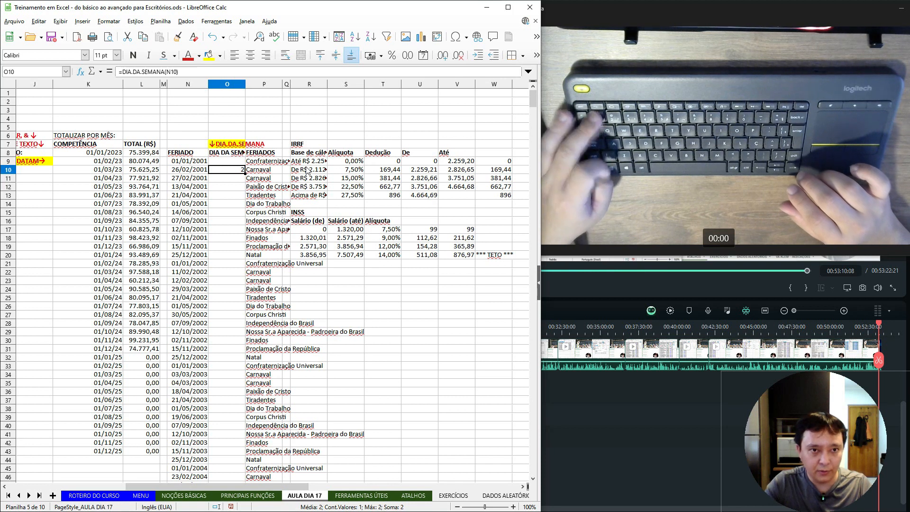
Format O10 with the custom format code DDDD so that it shows the full weekday name.
{"action": "key", "text": "ctrl+1"}
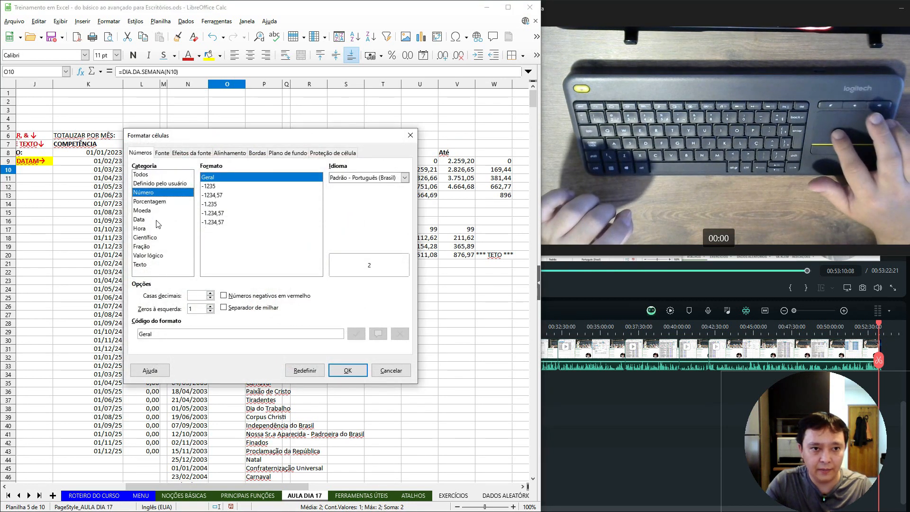
{"action": "left_click", "coordinate": [142, 220]}
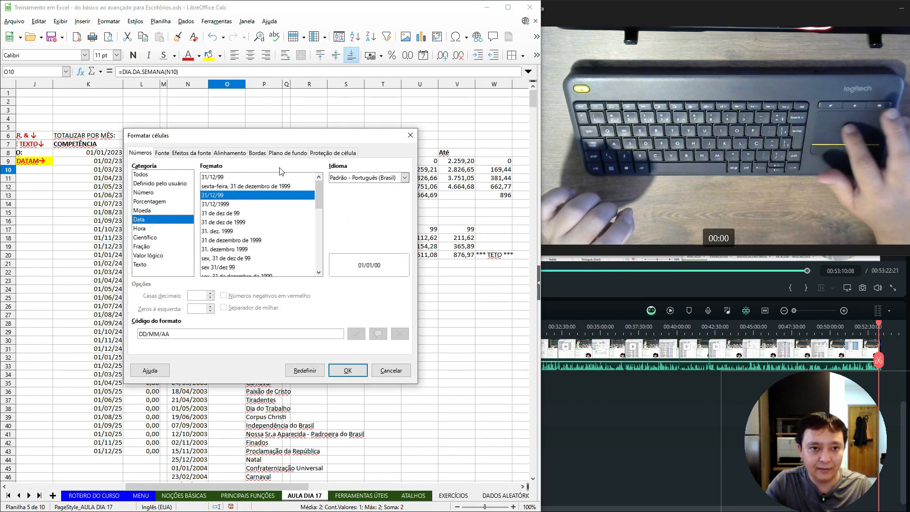
{"action": "left_click", "coordinate": [220, 187]}
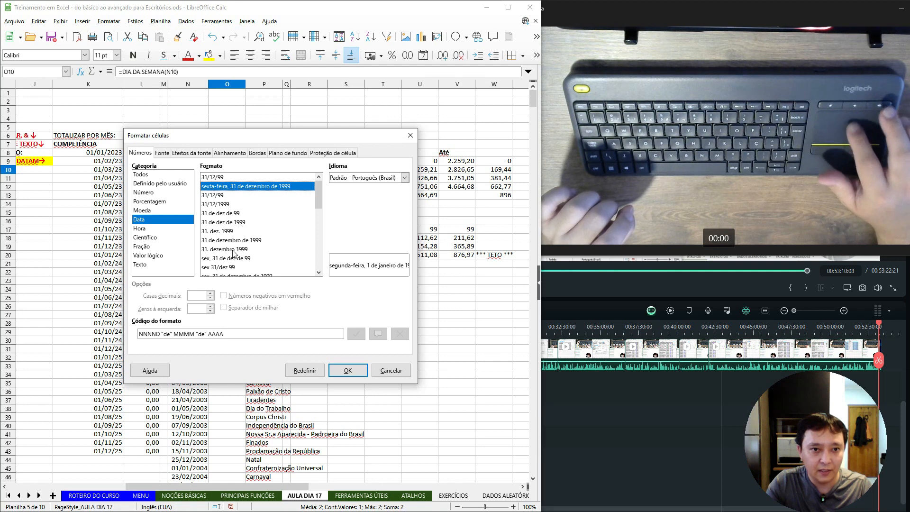
{"action": "left_click", "coordinate": [212, 258]}
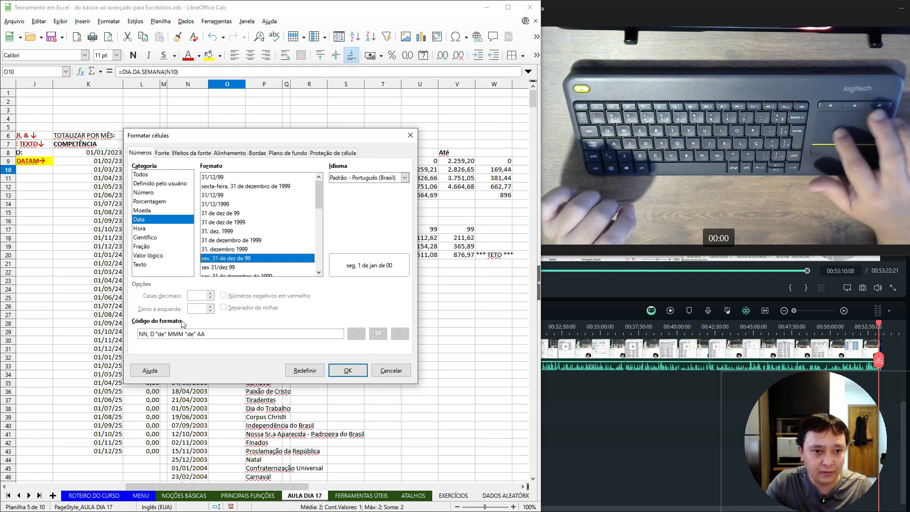
{"action": "scroll", "coordinate": [278, 230], "scroll_direction": "down", "scroll_amount": 6}
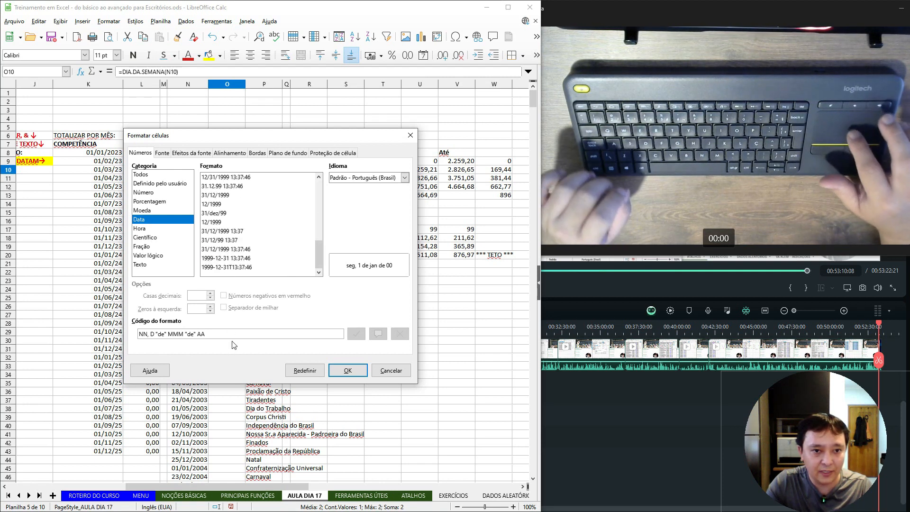
{"action": "left_click", "coordinate": [243, 335]}
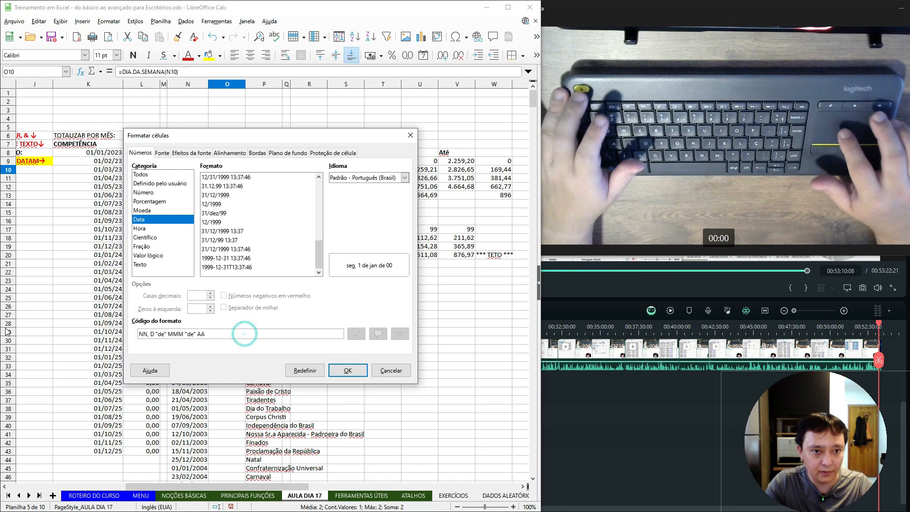
{"action": "key", "text": "shift+Home"}
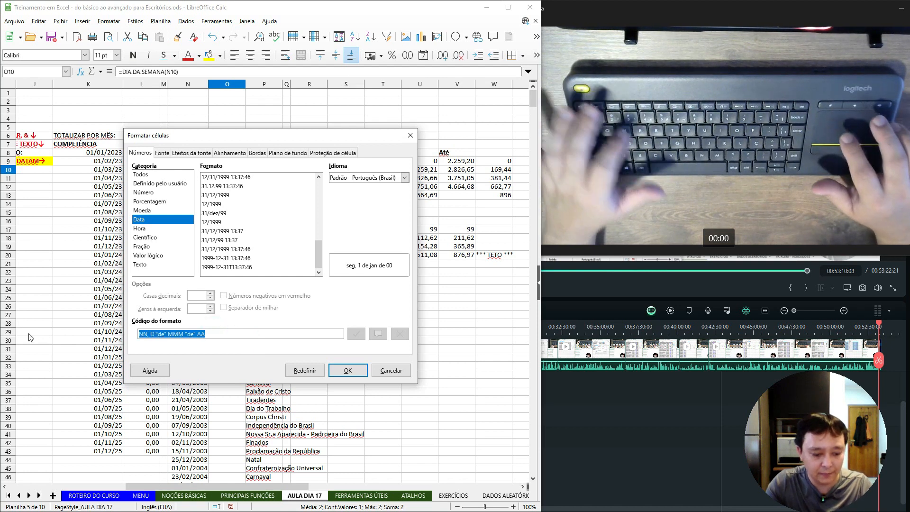
{"action": "type", "text": "DDDD"}
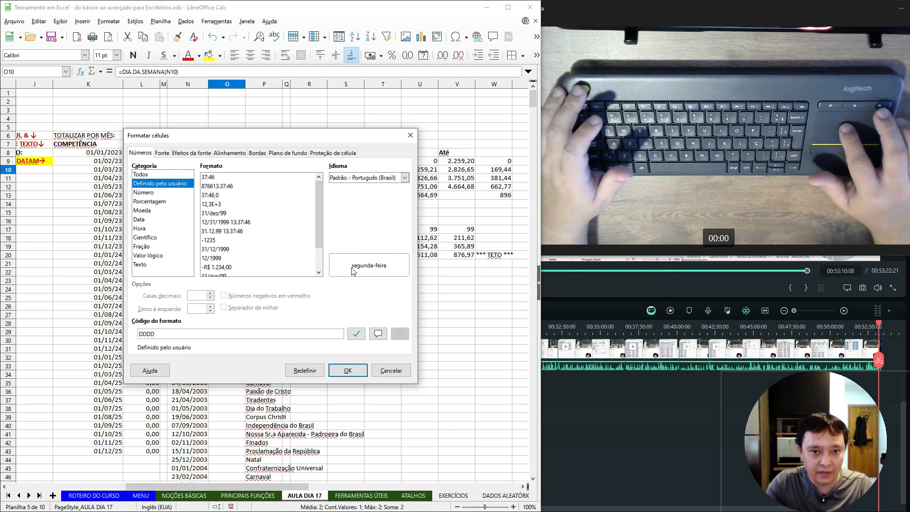
{"action": "key", "text": "BackSpace"}
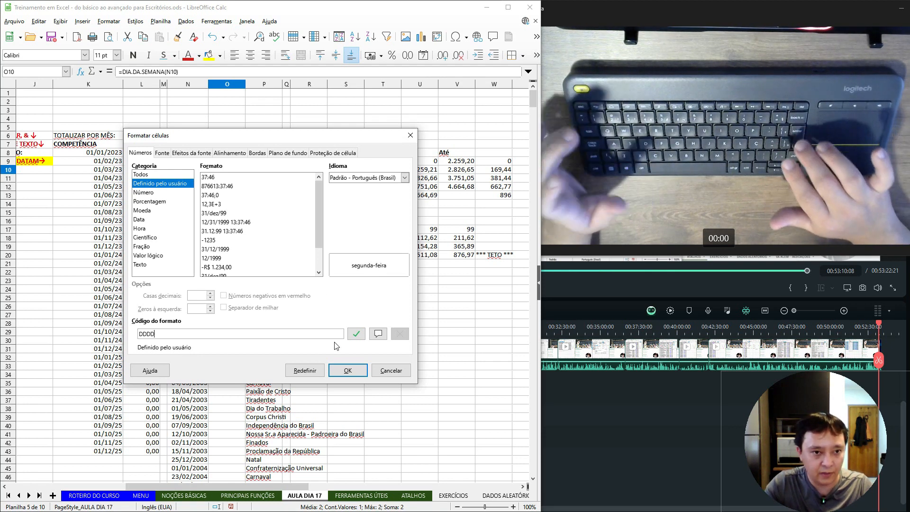
{"action": "key", "text": "Return"}
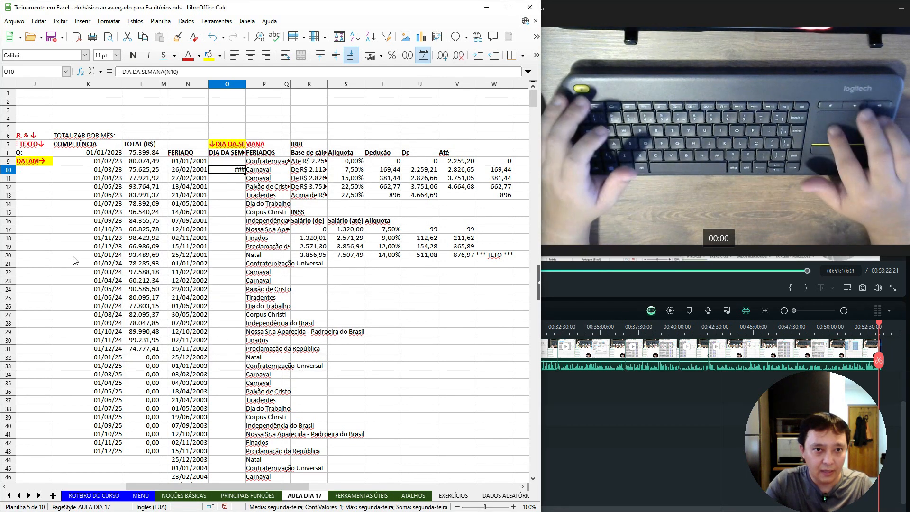
Adjust the width of column O to fit the weekday name and the ↓DIA.DA.SEMANA heading in O7.
{"action": "left_click_drag", "start_coordinate": [245, 84], "coordinate": [272, 84]}
{"action": "double_click", "coordinate": [271, 85]}
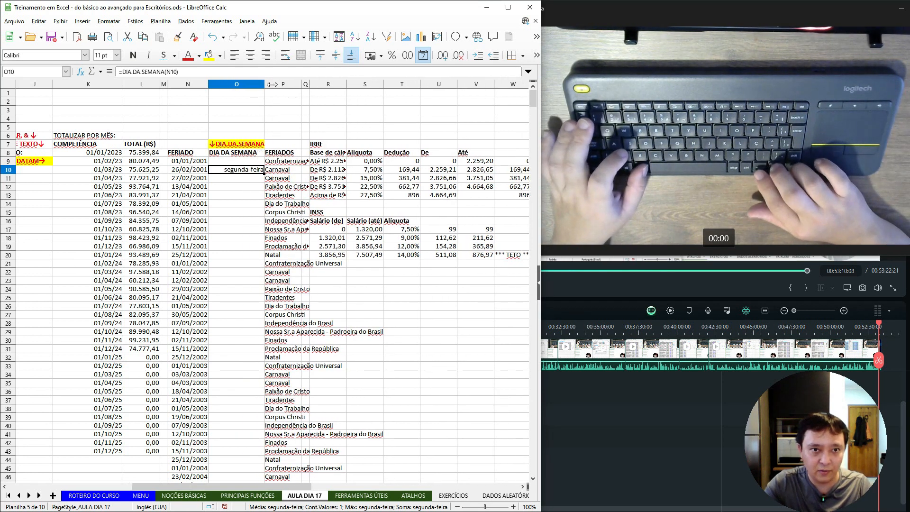
{"action": "key", "text": "alt+Left"}
{"action": "key", "text": "alt+shift+Left"}
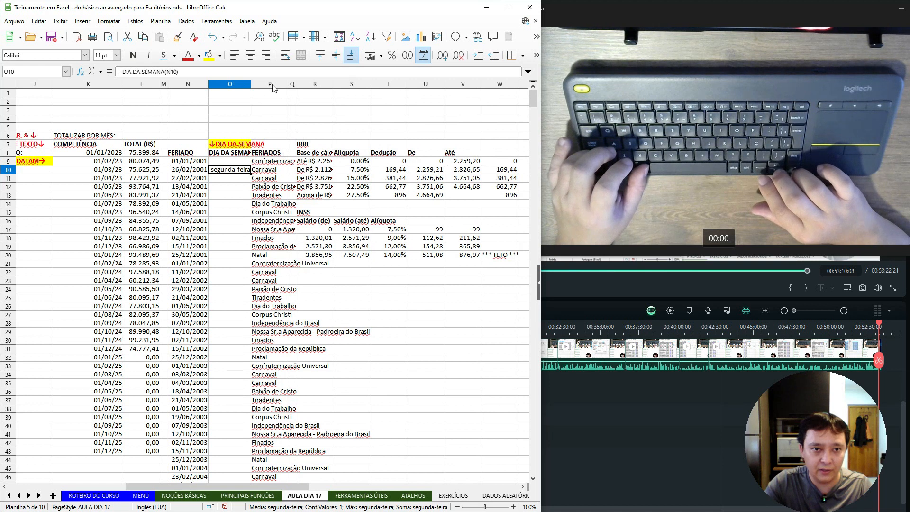
{"action": "key", "text": "Left"}
{"action": "key", "text": "Up"}
{"action": "key", "text": "Right"}
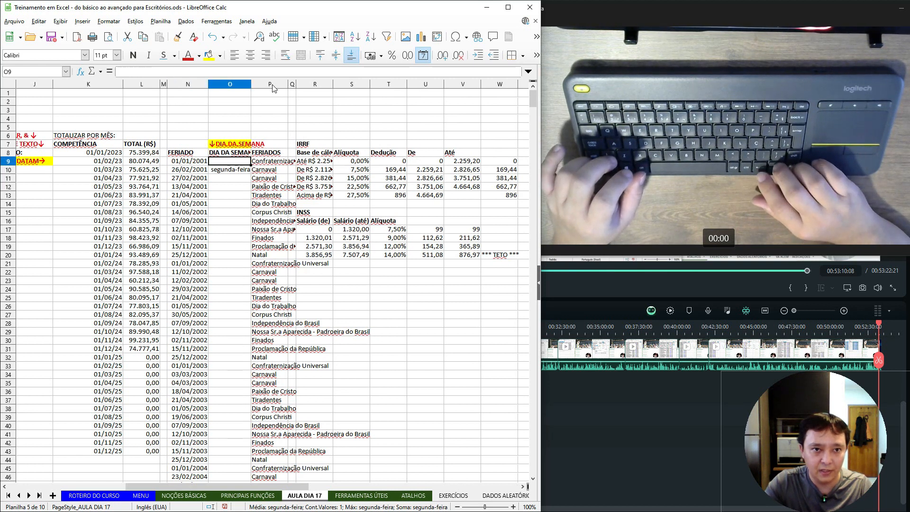
{"action": "key", "text": "Up"}
{"action": "key", "text": "alt+shift+Right"}
{"action": "key", "text": "Up"}
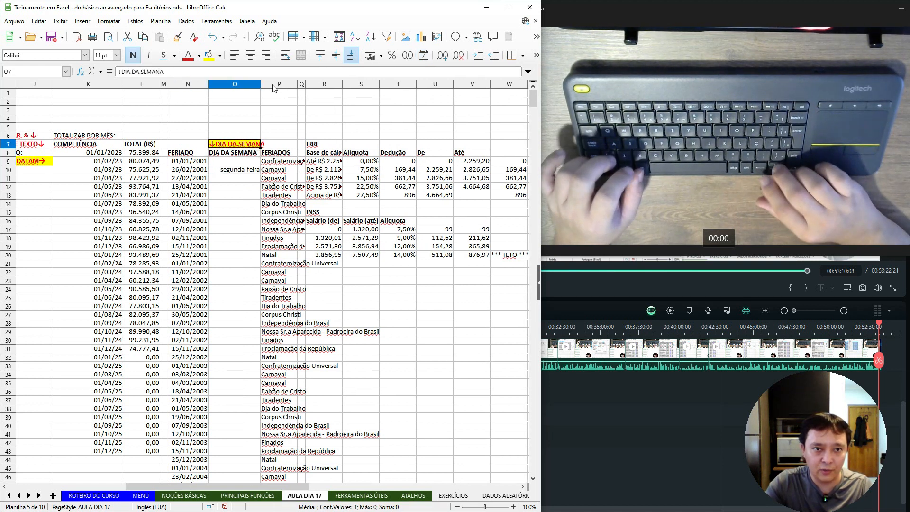
{"action": "key", "text": "alt+shift+Right"}
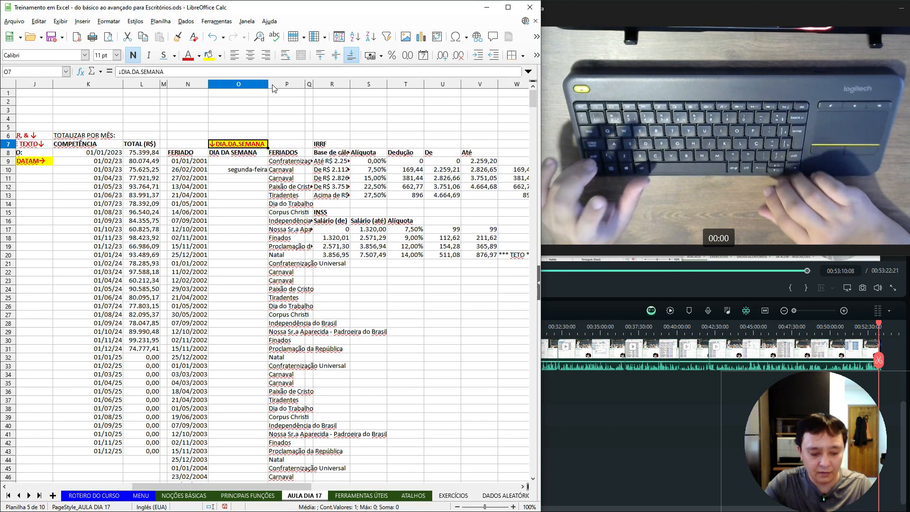
Narrow column O to the width of its weekday name, and widen it again to fit the heading in O7.
{"action": "key", "text": "Down"}
{"action": "key", "text": "Down"}
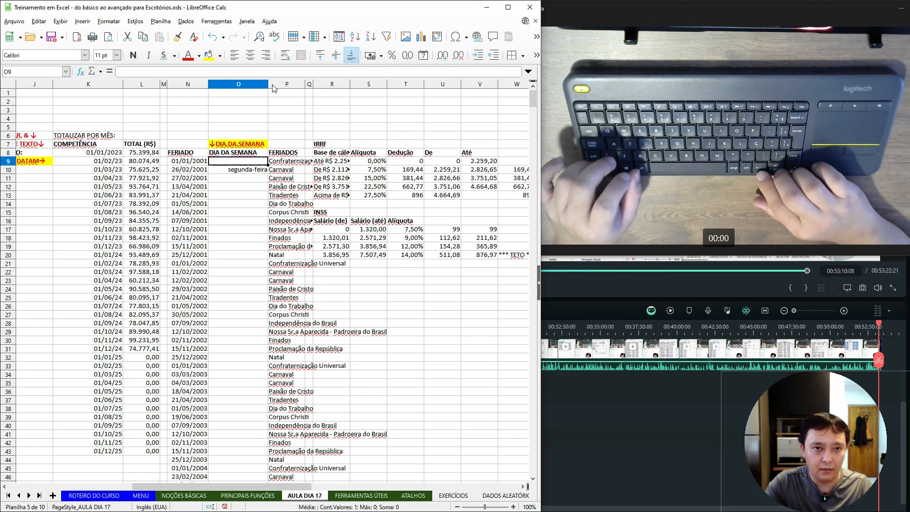
{"action": "key", "text": "alt+shift+Left"}
{"action": "key", "text": "Down"}
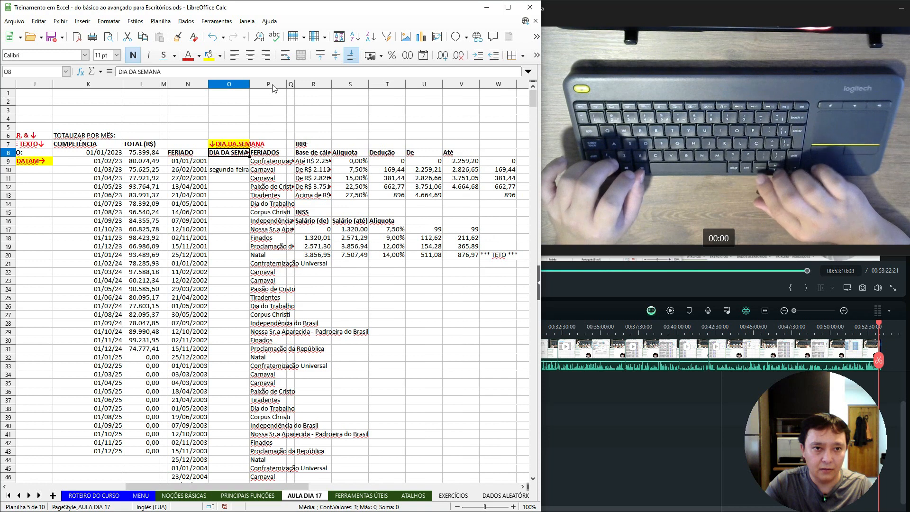
{"action": "key", "text": "alt+shift+Right"}
{"action": "key", "text": "Up"}
{"action": "key", "text": "Up"}
{"action": "key", "text": "alt+shift+Right"}
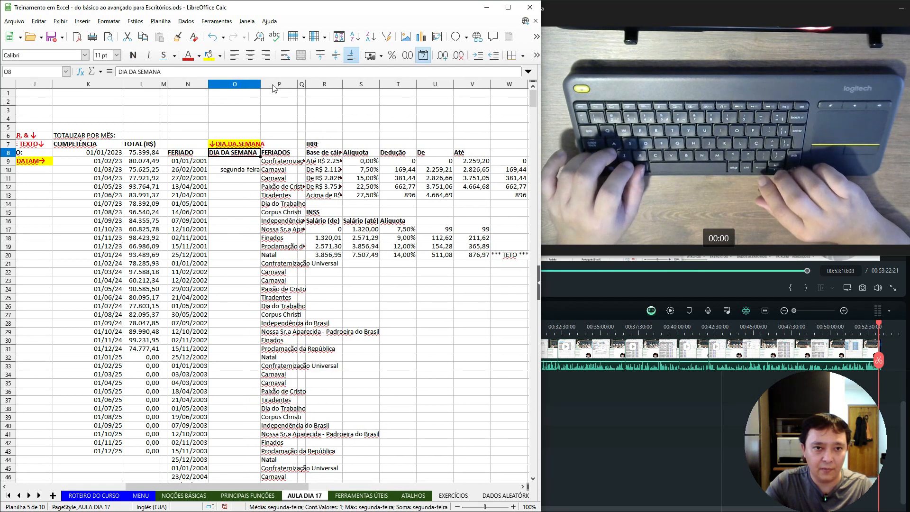
{"action": "key", "text": "Up"}
{"action": "key", "text": "alt+shift+Right"}
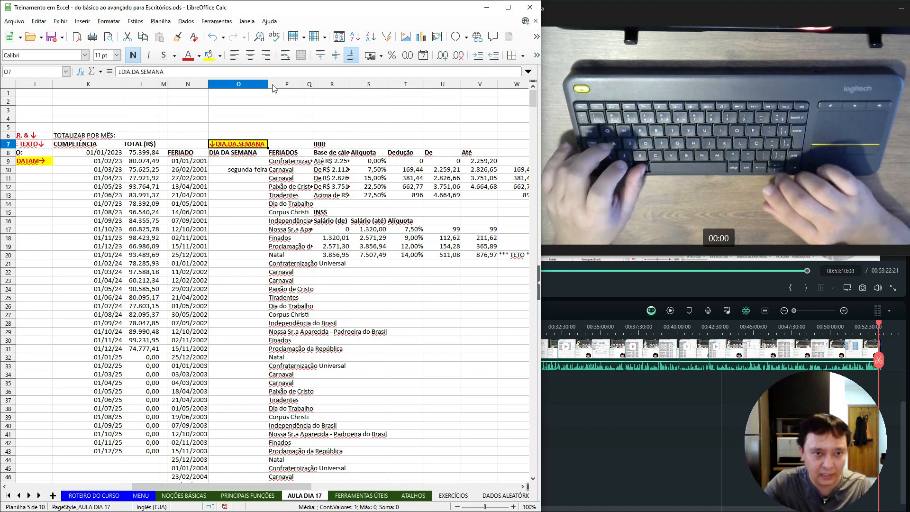
Copy the DIA.DA.SEMANA formula from O10 to O9:O978, and right-align the weekday names.
{"action": "key", "text": "Down"}
{"action": "key", "text": "Down"}
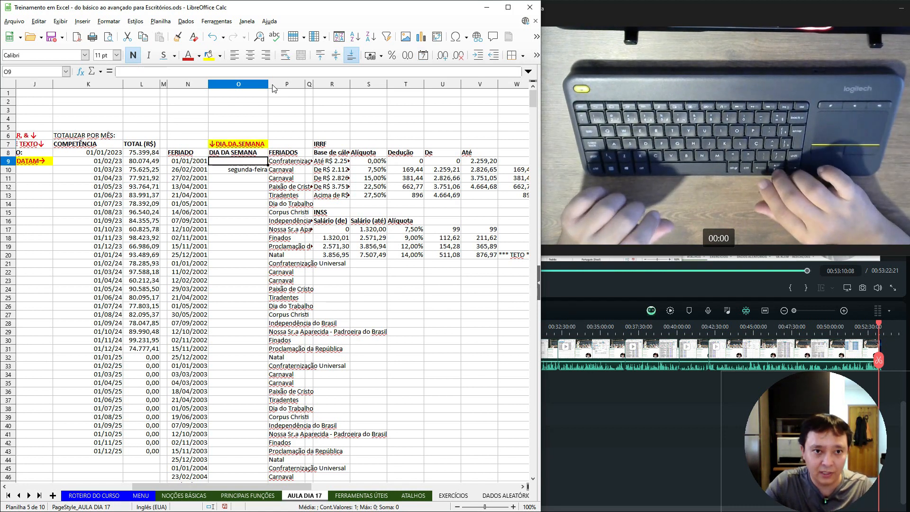
{"action": "key", "text": "Down"}
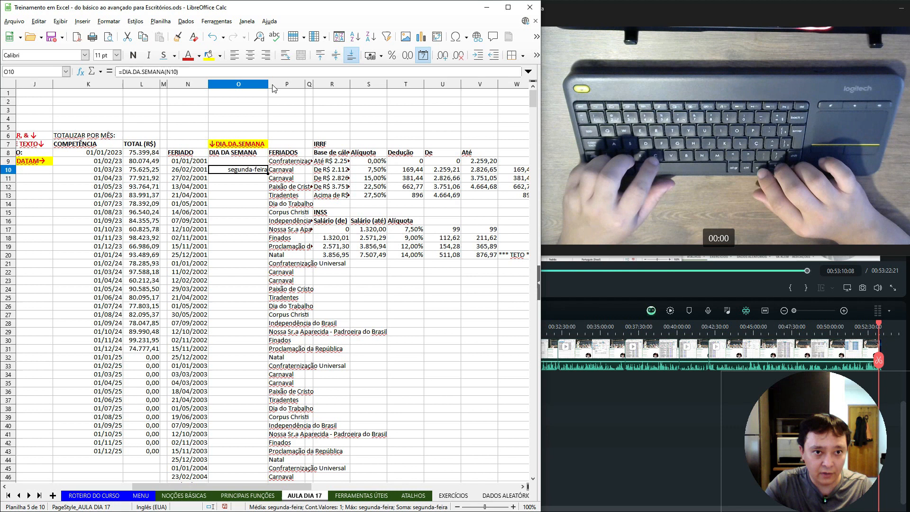
{"action": "key", "text": "ctrl+c"}
{"action": "key", "text": "Up"}
{"action": "key", "text": "Left"}
{"action": "key", "text": "ctrl+Down"}
{"action": "key", "text": "Right"}
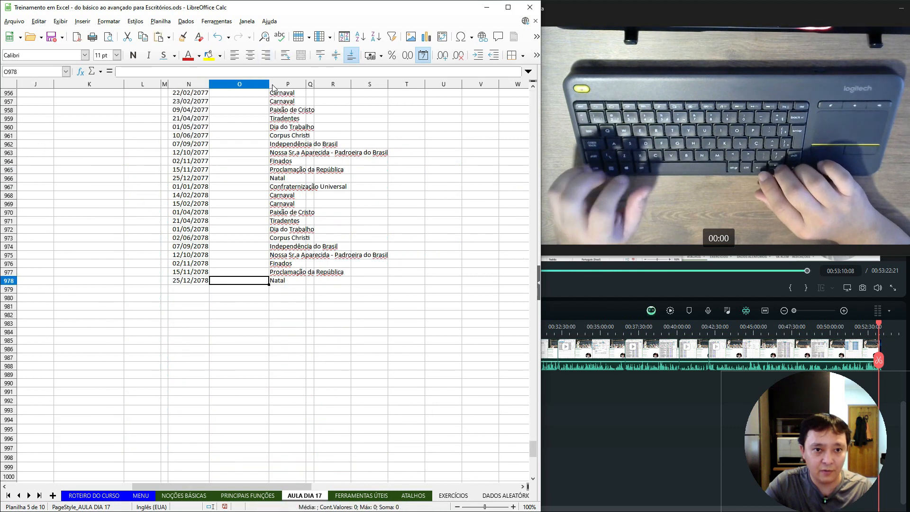
{"action": "key", "text": "ctrl+shift+Up"}
{"action": "key", "text": "ctrl+v"}
{"action": "key", "text": "Return"}
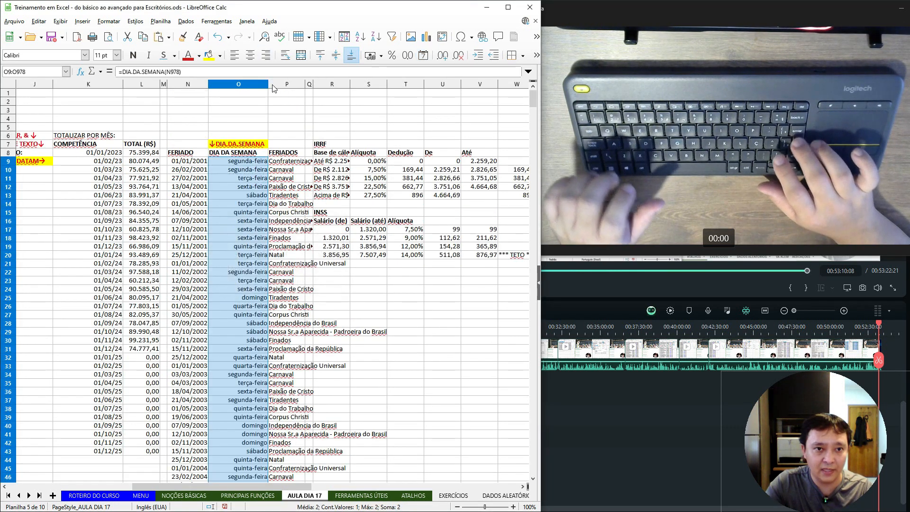
{"action": "key", "text": "ctrl+l"}
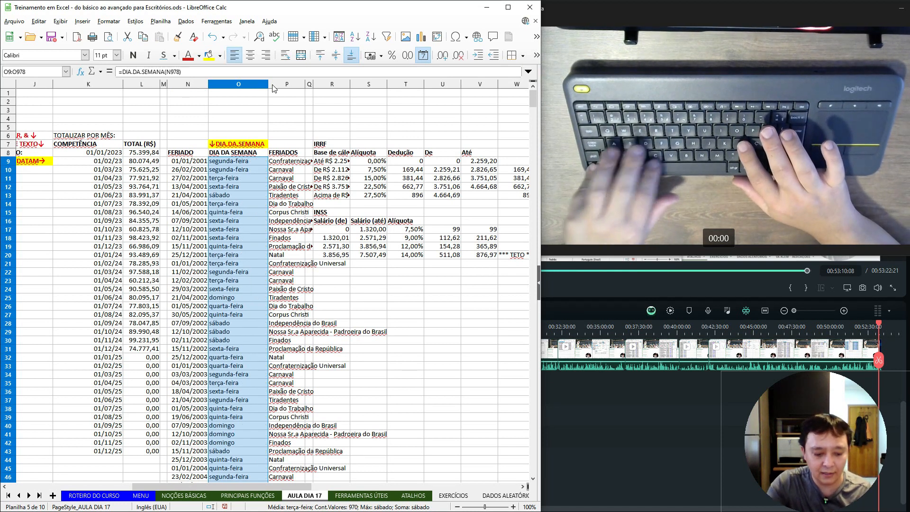
{"action": "key", "text": "ctrl+r"}
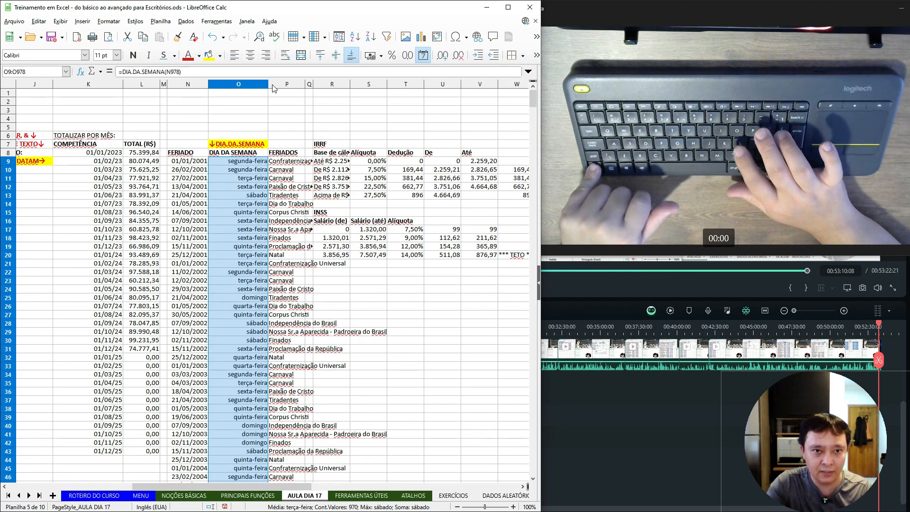
Try right and centre alignment on the weekday names in O9:O978, and finish with them left-aligned.
{"action": "key", "text": "ctrl+l"}
{"action": "key", "text": "ctrl+r"}
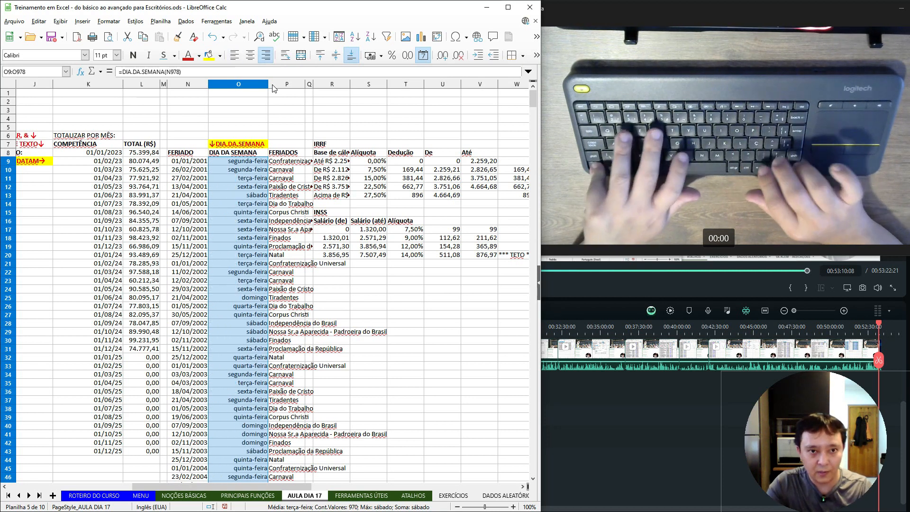
{"action": "key", "text": "ctrl+l"}
{"action": "key", "text": "ctrl+r"}
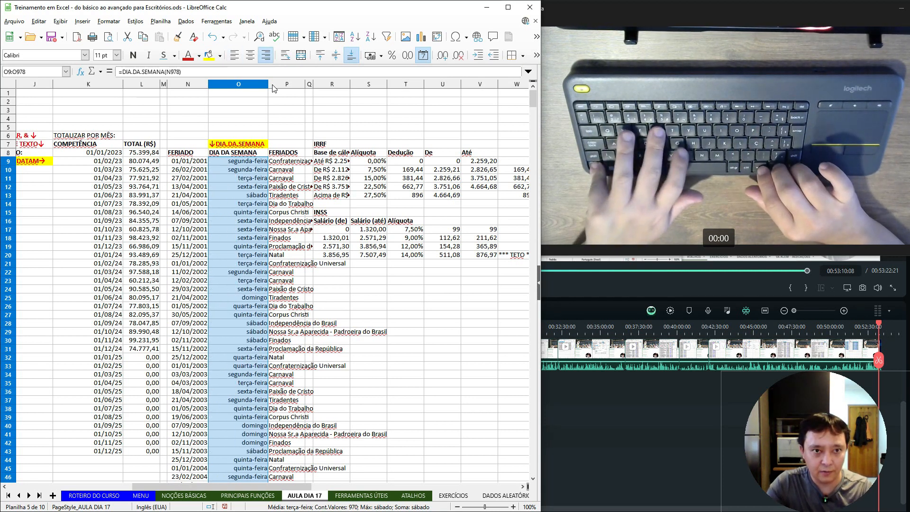
{"action": "key", "text": "ctrl+l"}
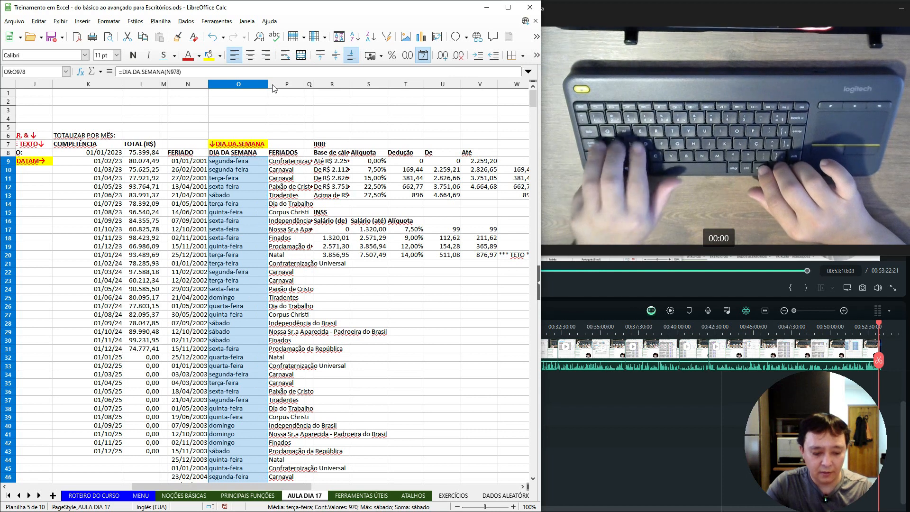
{"action": "key", "text": "ctrl+e"}
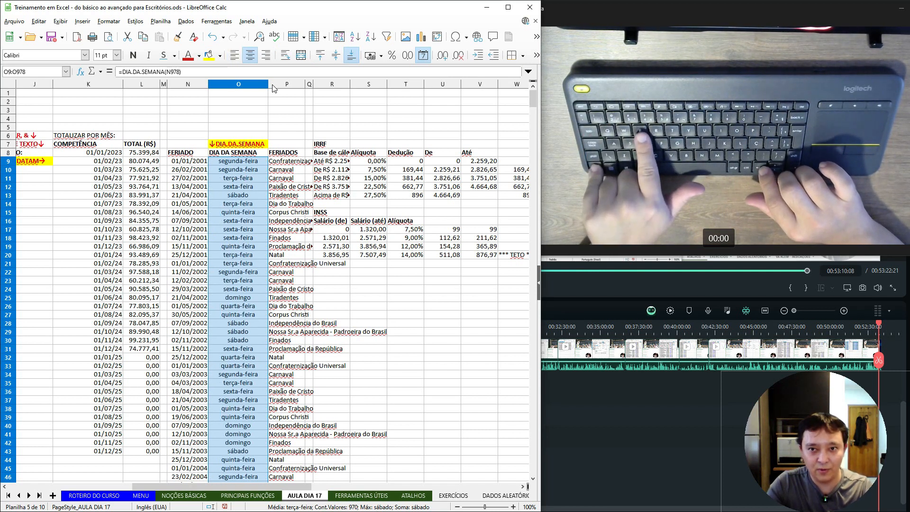
{"action": "key", "text": "ctrl+e"}
{"action": "key", "text": "ctrl+e"}
{"action": "key", "text": "ctrl+e"}
{"action": "key", "text": "ctrl+e"}
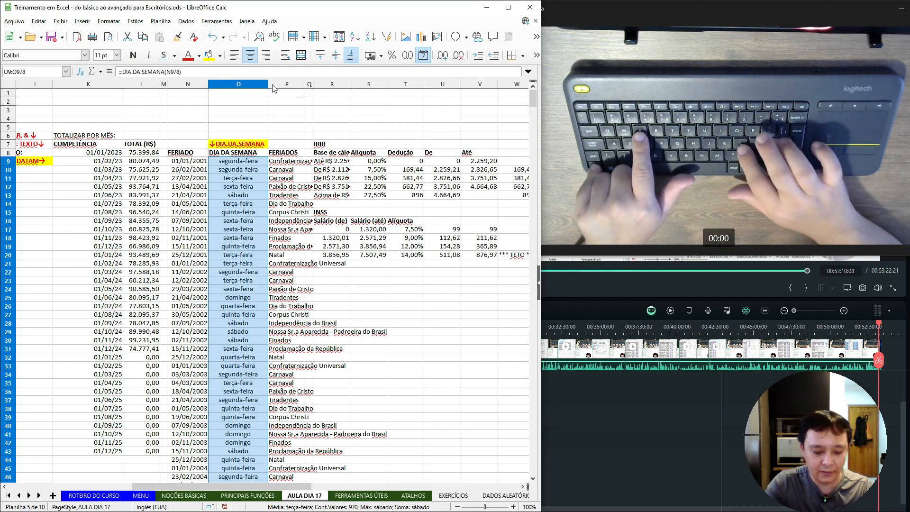
{"action": "key", "text": "ctrl+l"}
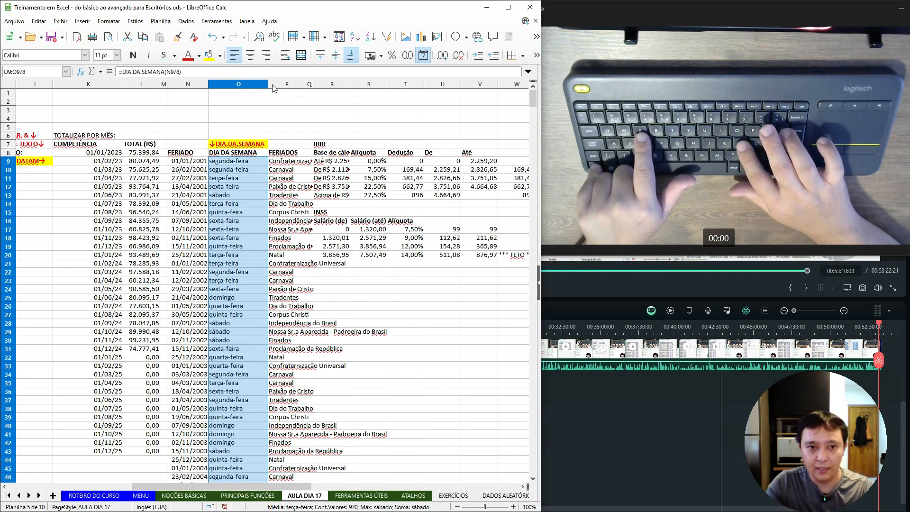
{"action": "key", "text": "ctrl+e"}
{"action": "key", "text": "ctrl+l"}
Examine the weekday names in column O alongside the holiday dates, from row 9 down to row 978.
{"action": "key", "text": "ctrl+Down"}
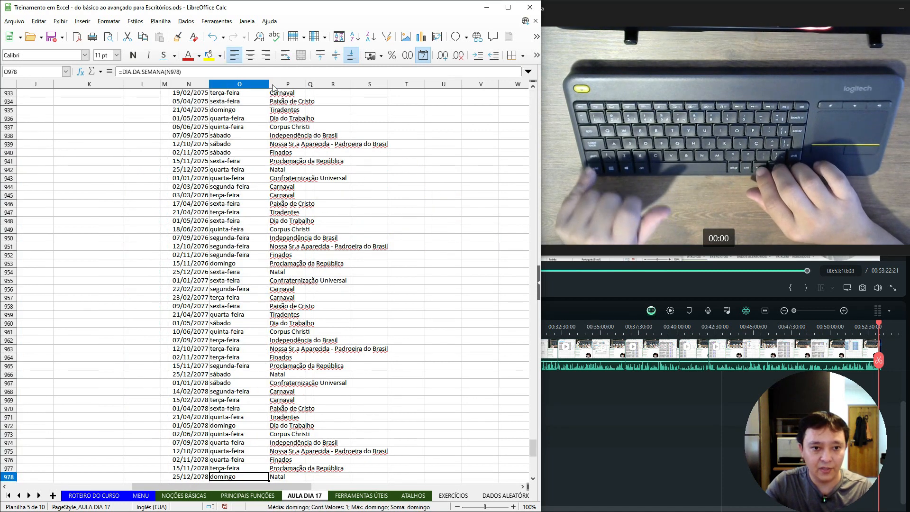
{"action": "key", "text": "ctrl+Up"}
{"action": "key", "text": "Down"}
{"action": "key", "text": "Down"}
{"action": "key", "text": "Down"}
{"action": "key", "text": "Up"}
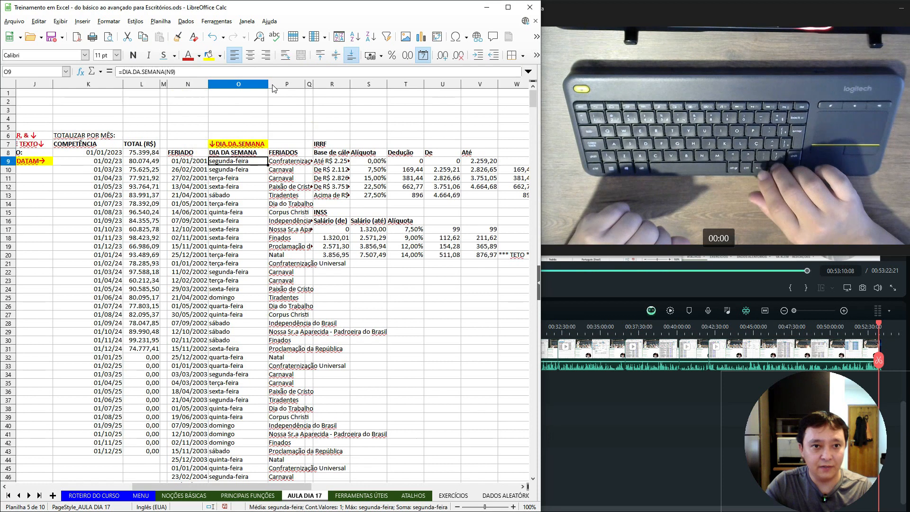
{"action": "key", "text": "Left"}
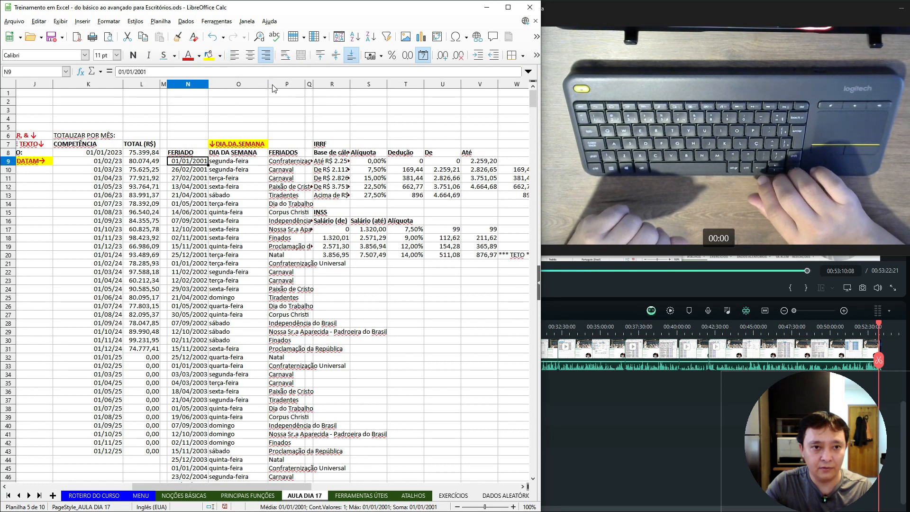
{"action": "key", "text": "Right"}
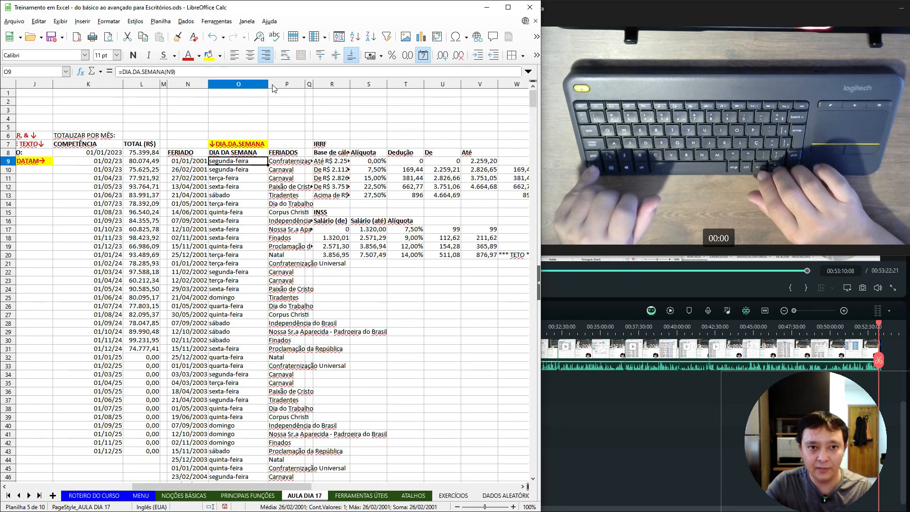
{"action": "key", "text": "shift+Down"}
{"action": "key", "text": "shift+Up"}
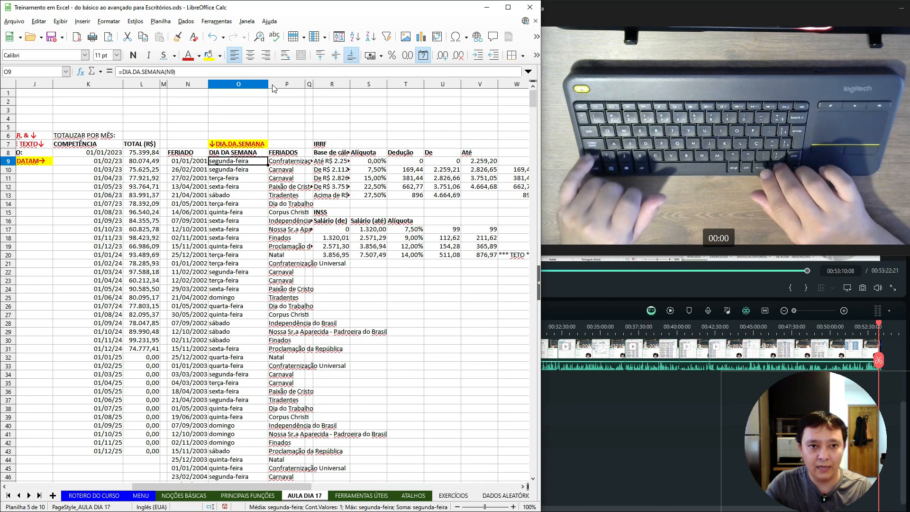
{"action": "key", "text": "shift+Up"}
{"action": "key", "text": "shift+Down"}
{"action": "key", "text": "shift+Down"}
{"action": "key", "text": "shift+Down"}
{"action": "key", "text": "shift+Down"}
{"action": "key", "text": "shift+Down"}
{"action": "key", "text": "shift+Down"}
{"action": "key", "text": "shift+Down"}
{"action": "key", "text": "shift+Down"}
{"action": "key", "text": "shift+Down"}
{"action": "key", "text": "shift+Down"}
{"action": "key", "text": "shift+Down"}
{"action": "key", "text": "shift+Down"}
{"action": "key", "text": "shift+Down"}
{"action": "key", "text": "shift+Down"}
{"action": "key", "text": "shift+Down"}
{"action": "key", "text": "shift+Down"}
{"action": "key", "text": "shift+Down"}
{"action": "key", "text": "shift+Down"}
{"action": "key", "text": "shift+Down"}
{"action": "key", "text": "shift+Down"}
{"action": "key", "text": "shift+Down"}
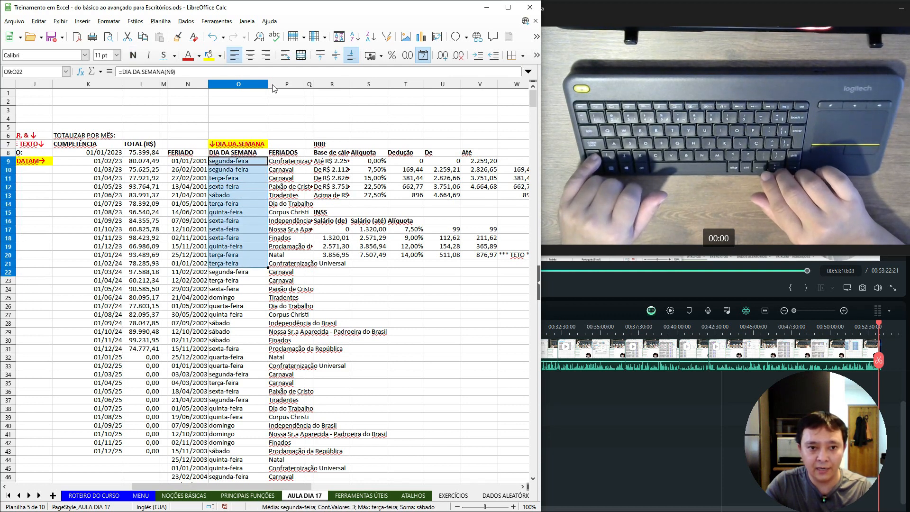
{"action": "key", "text": "Down"}
{"action": "key", "text": "Down"}
{"action": "key", "text": "Down"}
{"action": "key", "text": "Down"}
{"action": "key", "text": "Down"}
{"action": "key", "text": "Down"}
{"action": "key", "text": "Down"}
{"action": "key", "text": "Down"}
{"action": "key", "text": "Down"}
{"action": "key", "text": "Down"}
{"action": "key", "text": "Down"}
{"action": "key", "text": "Down"}
{"action": "key", "text": "Down"}
{"action": "key", "text": "Down"}
{"action": "key", "text": "ctrl+Down"}
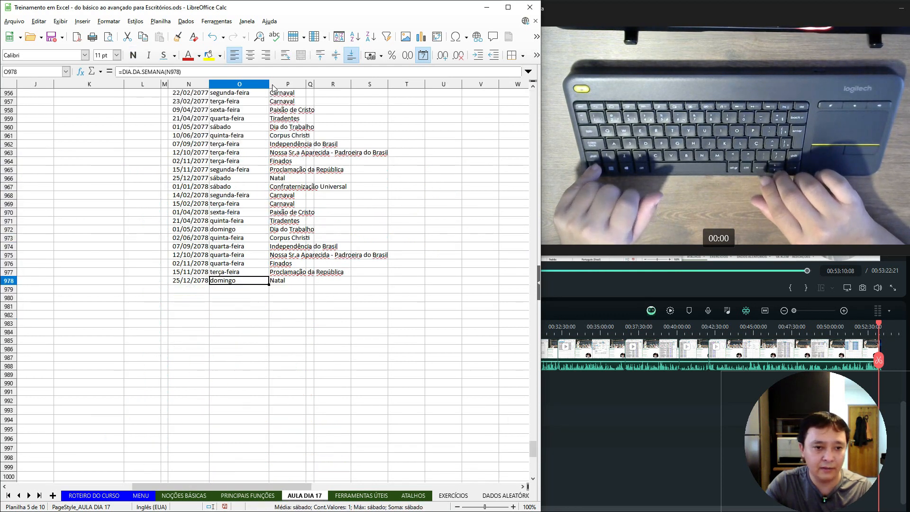
{"action": "key", "text": "Up"}
{"action": "key", "text": "Up"}
{"action": "key", "text": "Up"}
{"action": "key", "text": "Up"}
{"action": "key", "text": "Up"}
{"action": "key", "text": "Up"}
{"action": "key", "text": "Up"}
{"action": "key", "text": "Up"}
{"action": "key", "text": "Up"}
{"action": "key", "text": "Up"}
{"action": "key", "text": "Up"}
{"action": "key", "text": "Up"}
{"action": "key", "text": "ctrl+Up"}
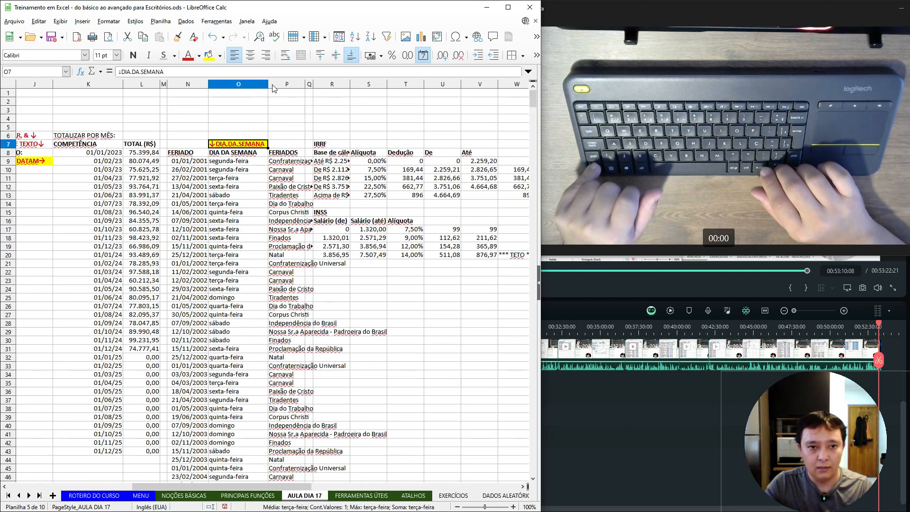
{"action": "key", "text": "Up"}
{"action": "key", "text": "Up"}
{"action": "key", "text": "Up"}
{"action": "key", "text": "Up"}
{"action": "key", "text": "Up"}
{"action": "key", "text": "Up"}
{"action": "key", "text": "Right"}
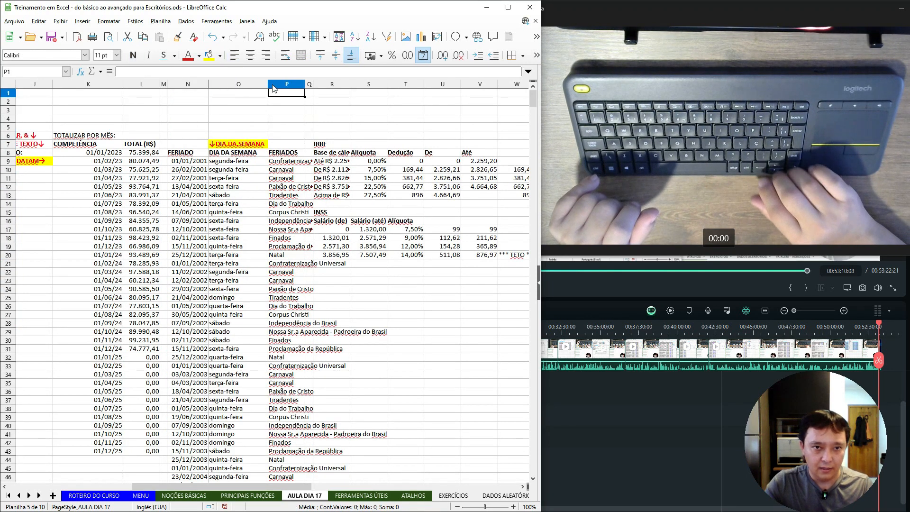
{"action": "key", "text": "Left"}
{"action": "key", "text": "Down"}
{"action": "key", "text": "Down"}
{"action": "key", "text": "Down"}
{"action": "key", "text": "Down"}
{"action": "key", "text": "Down"}
{"action": "key", "text": "Down"}
{"action": "key", "text": "Down"}
{"action": "key", "text": "Down"}
{"action": "key", "text": "Down"}
{"action": "key", "text": "Down"}
{"action": "key", "text": "Down"}
{"action": "key", "text": "Left"}
{"action": "key", "text": "Up"}
{"action": "key", "text": "Right"}
{"action": "key", "text": "Up"}
{"action": "key", "text": "Up"}
{"action": "key", "text": "Up"}
{"action": "key", "text": "Up"}
{"action": "key", "text": "Up"}
{"action": "key", "text": "Right"}
{"action": "key", "text": "Down"}
{"action": "key", "text": "Down"}
{"action": "key", "text": "Right"}
{"action": "key", "text": "Right"}
{"action": "key", "text": "ctrl+Left"}
{"action": "key", "text": "ctrl+Left"}
{"action": "key", "text": "ctrl+Left"}
{"action": "key", "text": "Up"}
{"action": "key", "text": "Up"}
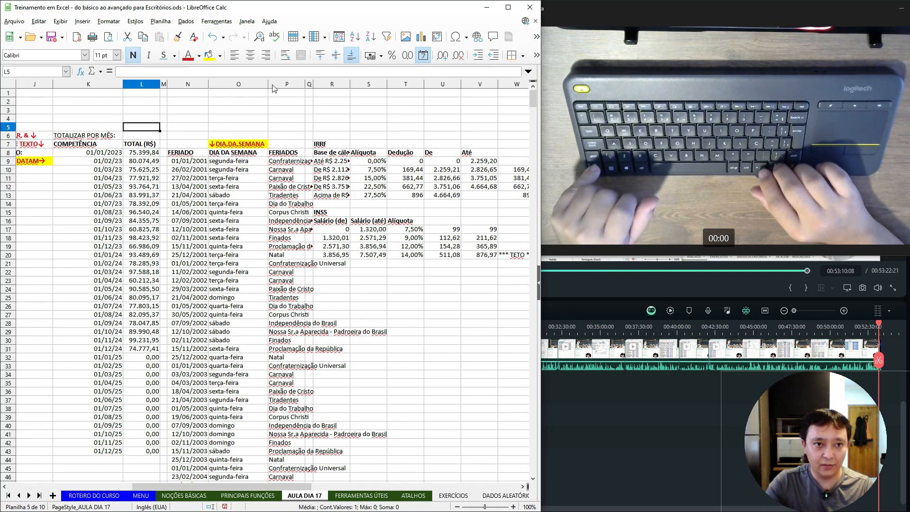
Go back to the function list at the start of the sheet and select the text functions entry in row 2.
{"action": "key", "text": "Home"}
{"action": "key", "text": "Up"}
{"action": "key", "text": "Up"}
{"action": "key", "text": "Up"}
{"action": "key", "text": "Up"}
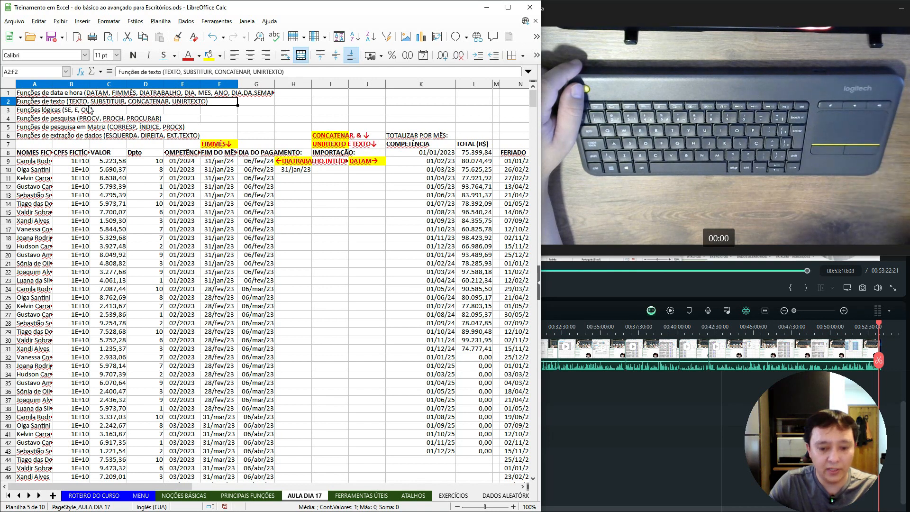
{"action": "key", "text": "alt+Tab"}
{"action": "key", "text": "alt+Tab"}
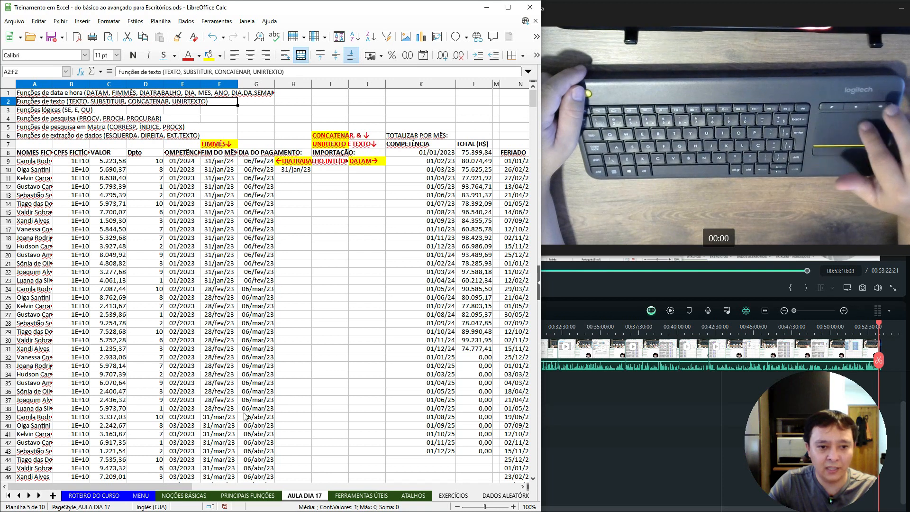
Enter =TEXTO(F20;"DDMMAAAA") in H20 to convert the end-of-month date in F20 to text.
{"action": "left_click", "coordinate": [296, 254]}
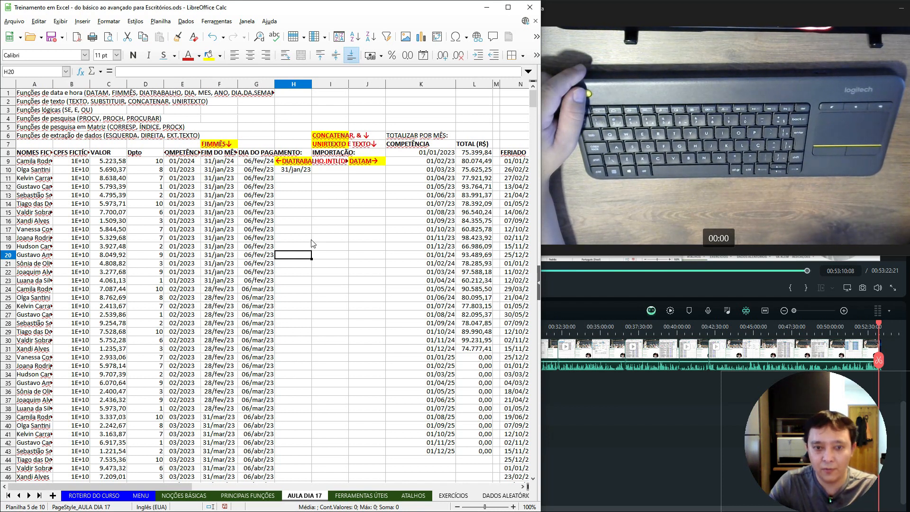
{"action": "type", "text": "="}
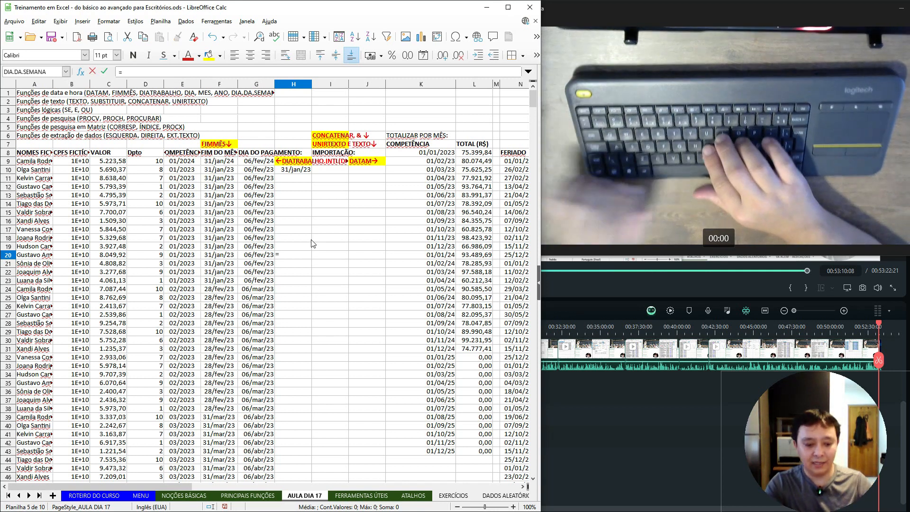
{"action": "type", "text": "TEX"}
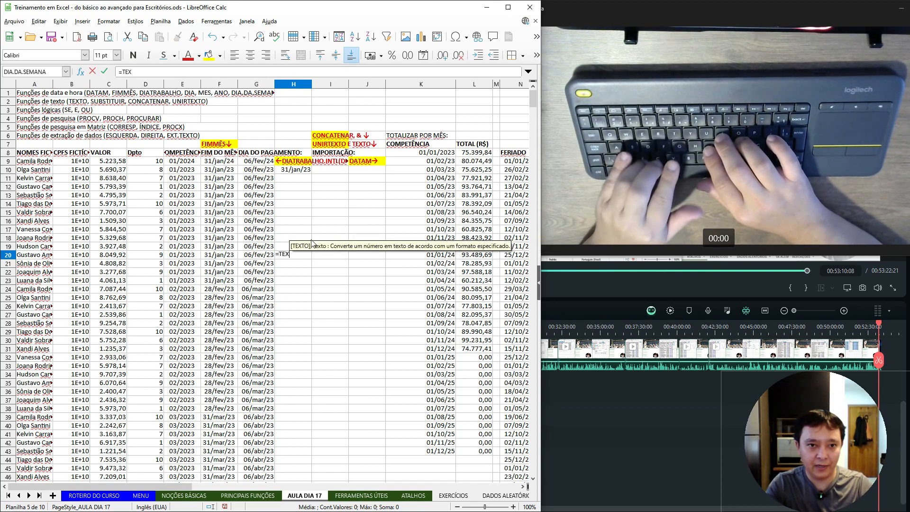
{"action": "type", "text": "TO("}
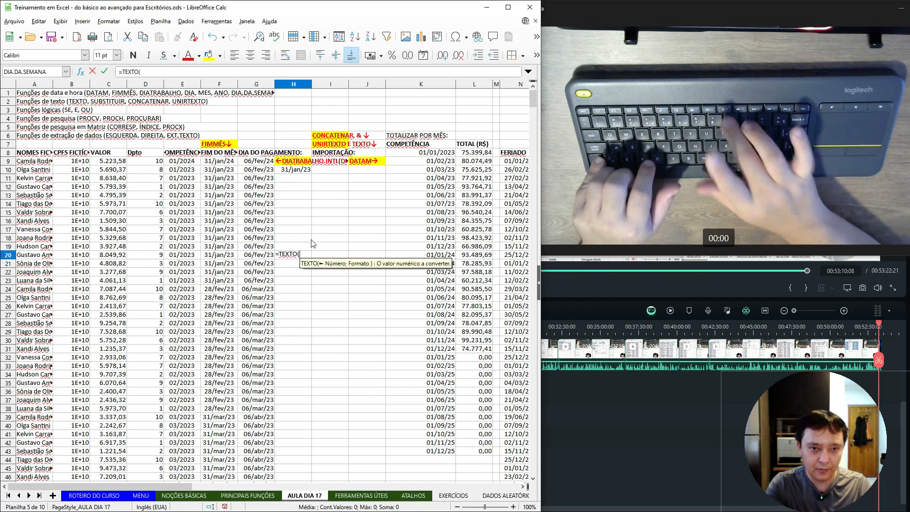
{"action": "key", "text": "Left"}
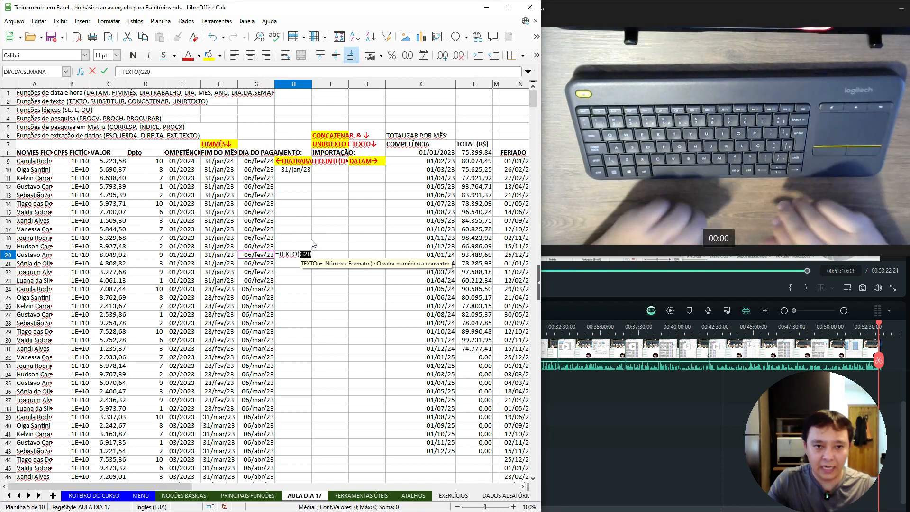
{"action": "key", "text": "Left"}
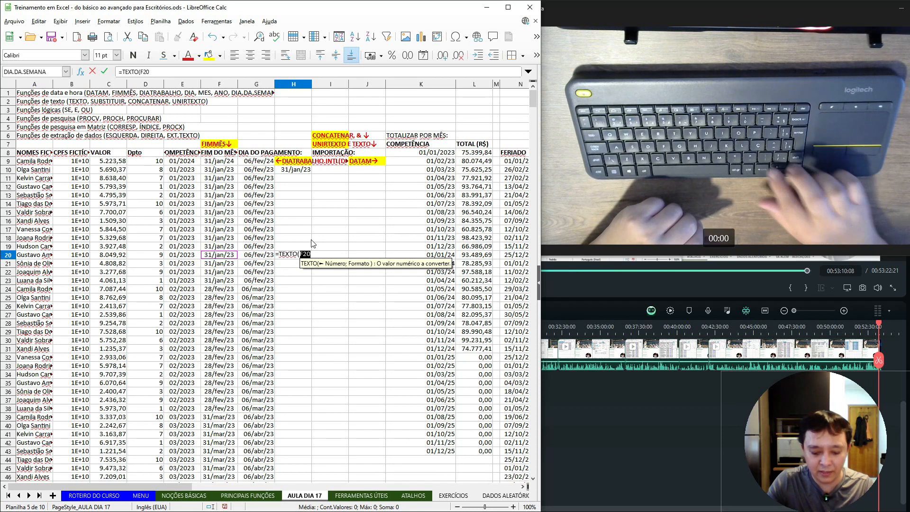
{"action": "type", "text": ";"}
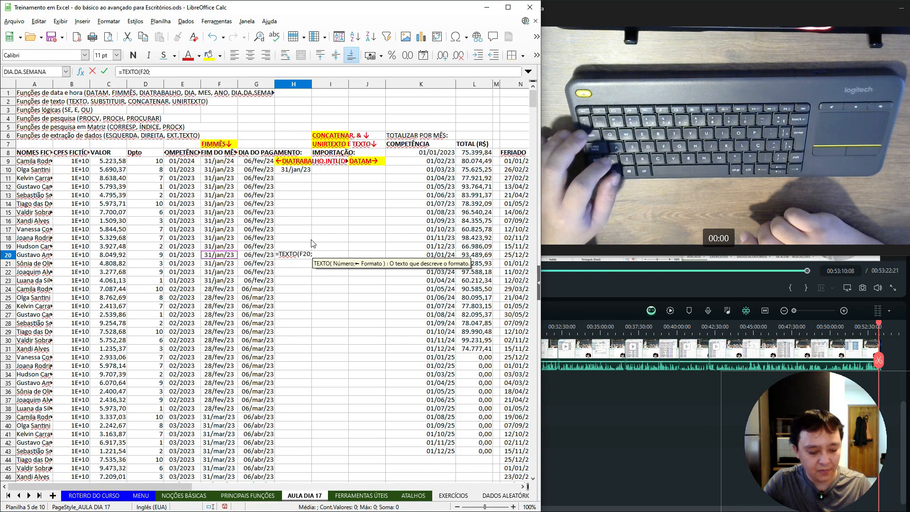
{"action": "type", "text": "\""}
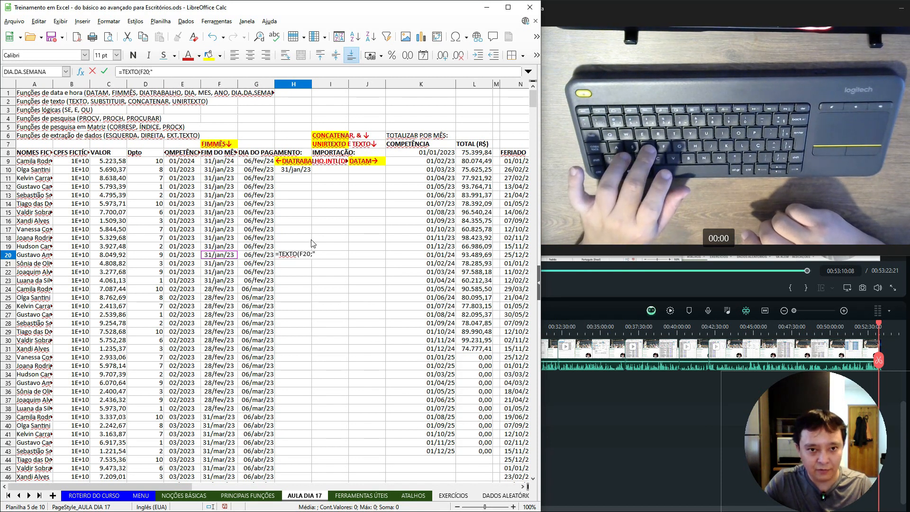
{"action": "type", "text": "DDMM"}
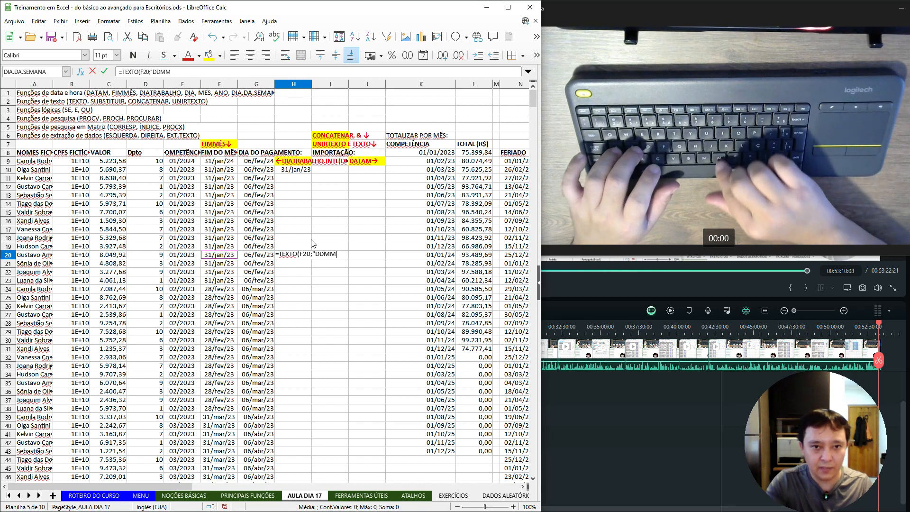
{"action": "type", "text": "AAAA"}
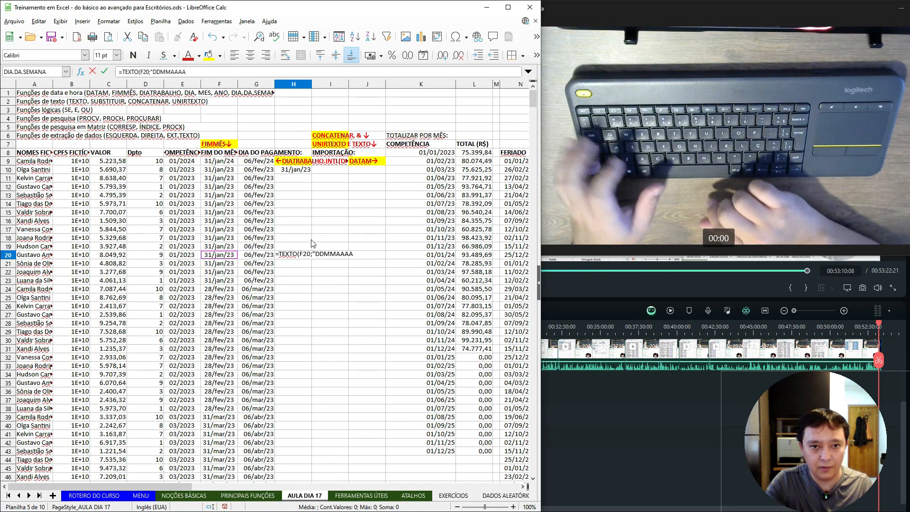
{"action": "type", "text": "\""}
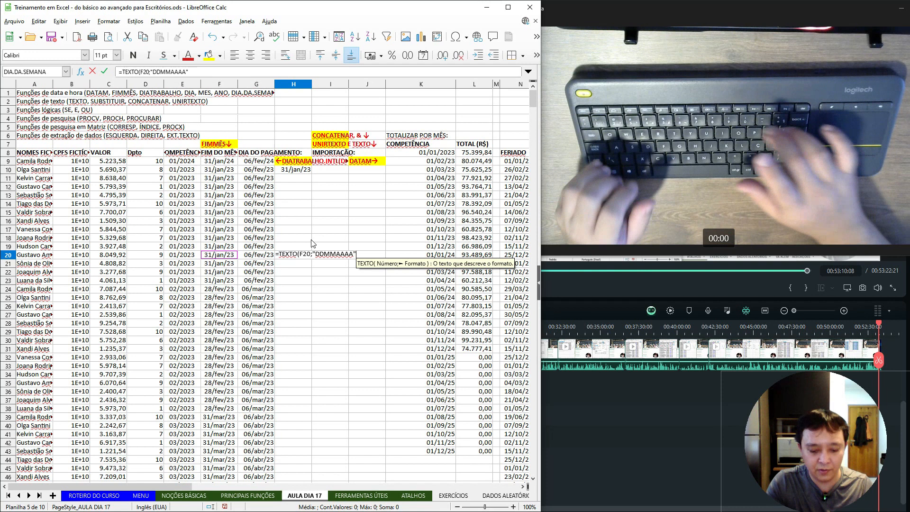
{"action": "type", "text": ")"}
{"action": "key", "text": "Return"}
{"action": "key", "text": "Up"}
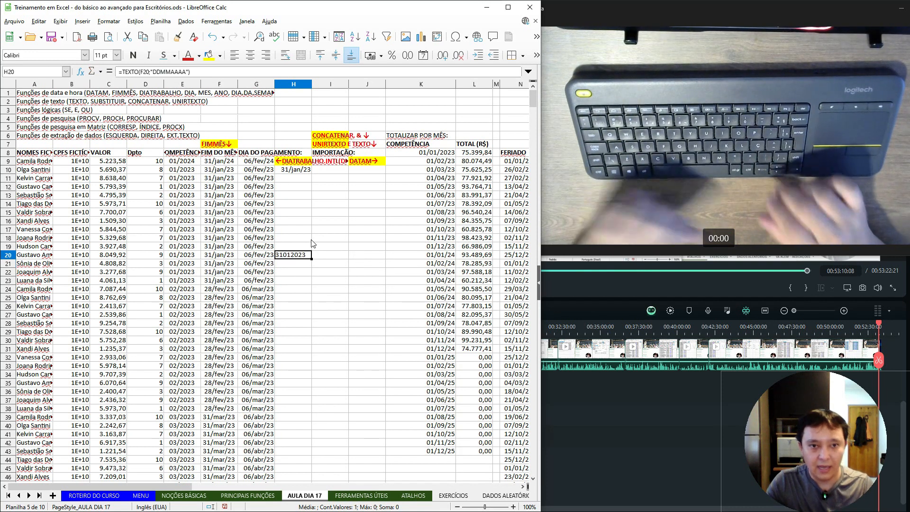
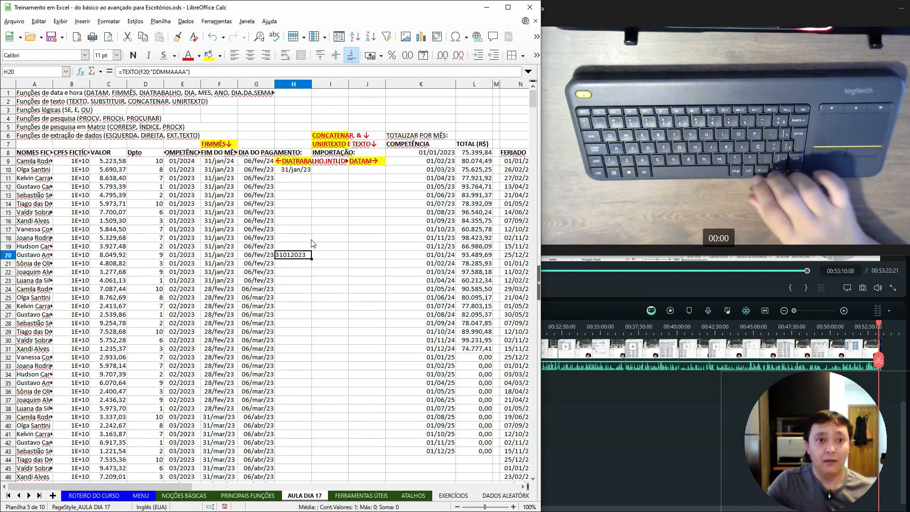
{"action": "key", "text": "Up"}
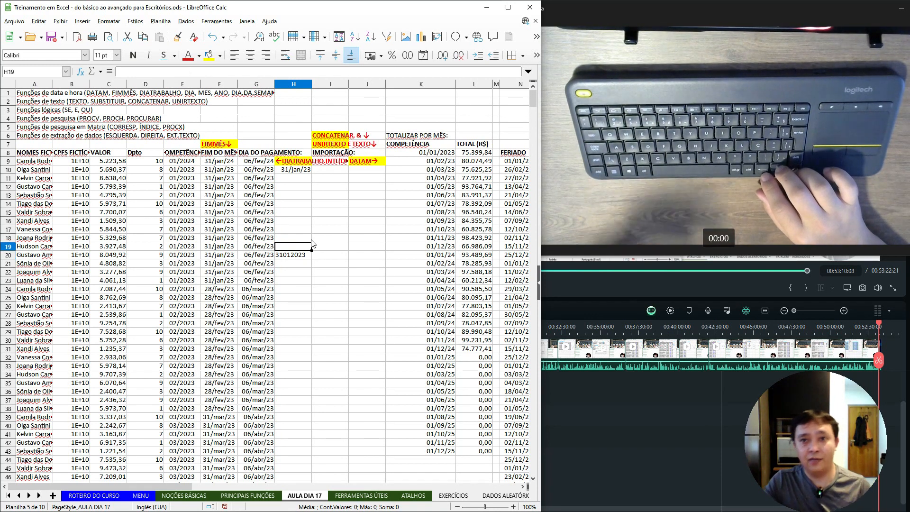
{"action": "key", "text": "Down"}
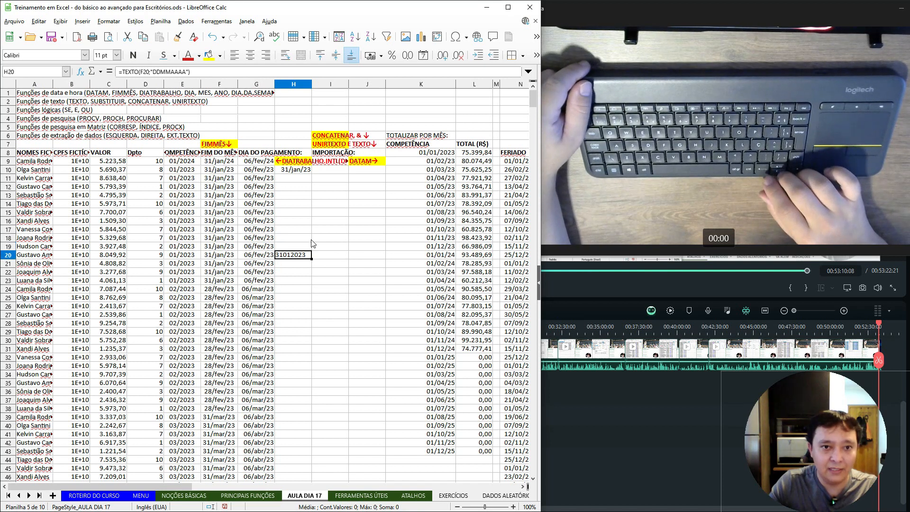
{"action": "key", "text": "Up"}
{"action": "key", "text": "Down"}
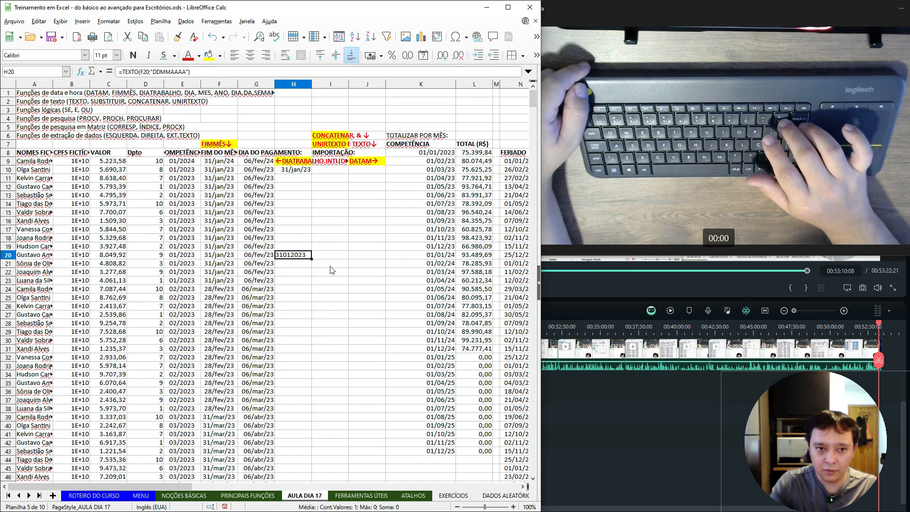
Examine the format codes offered for H20 in the cell formatting options, including the user-defined, number, currency and time categories.
{"action": "key", "text": "ctrl+1"}
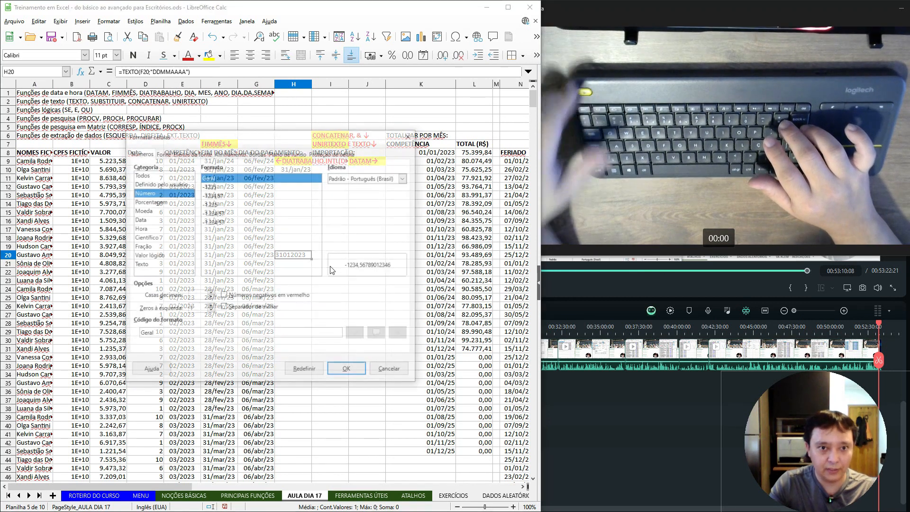
{"action": "left_click", "coordinate": [149, 185]}
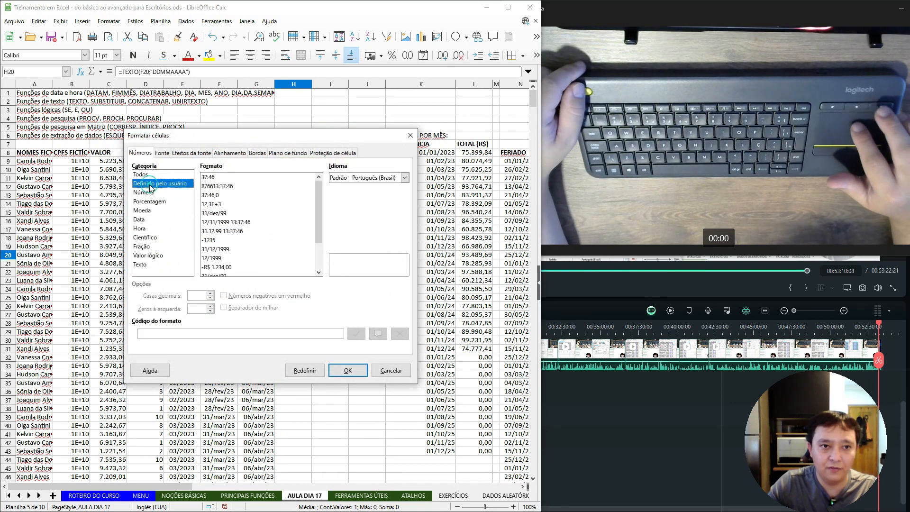
{"action": "left_click", "coordinate": [149, 199]}
{"action": "left_click", "coordinate": [156, 194]}
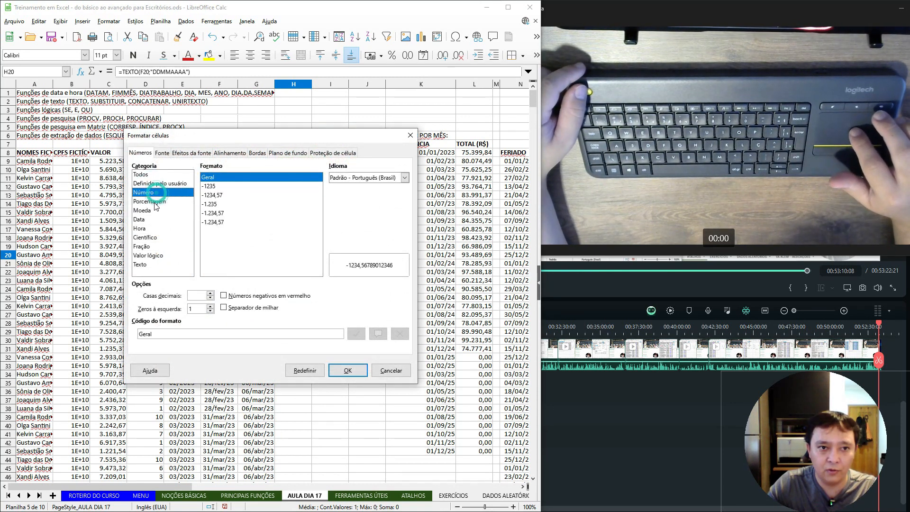
{"action": "left_click", "coordinate": [144, 210]}
{"action": "left_click", "coordinate": [151, 229]}
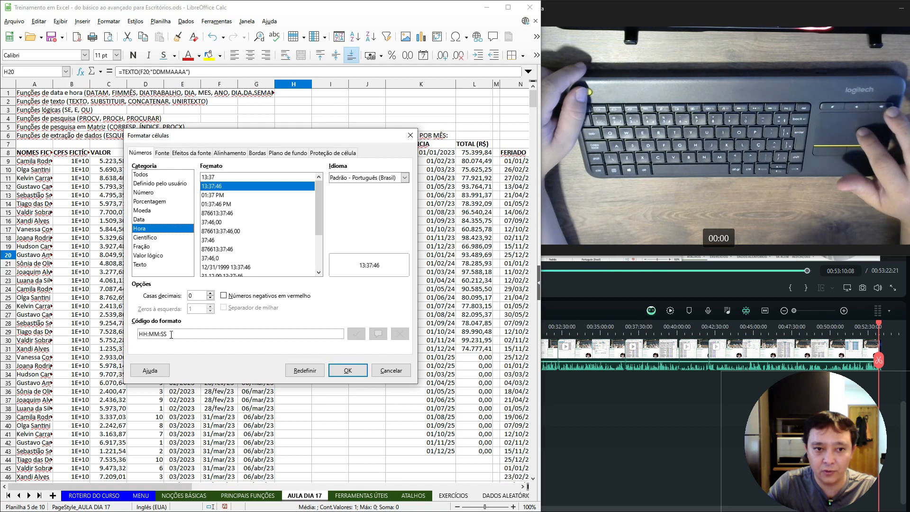
{"action": "key", "text": "Escape"}
Clear the trial formula from H20 and enter =C9 in I9 to bring in the first amount.
{"action": "key", "text": "Delete"}
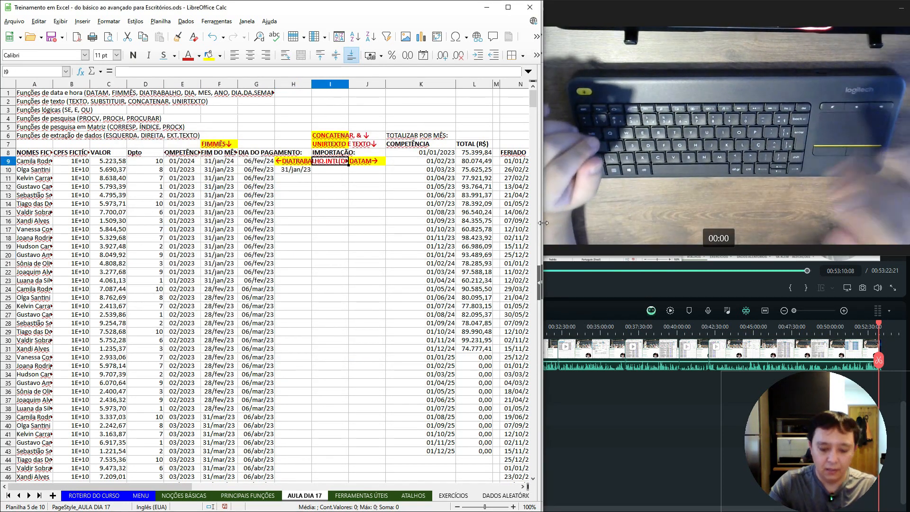
{"action": "type", "text": "="}
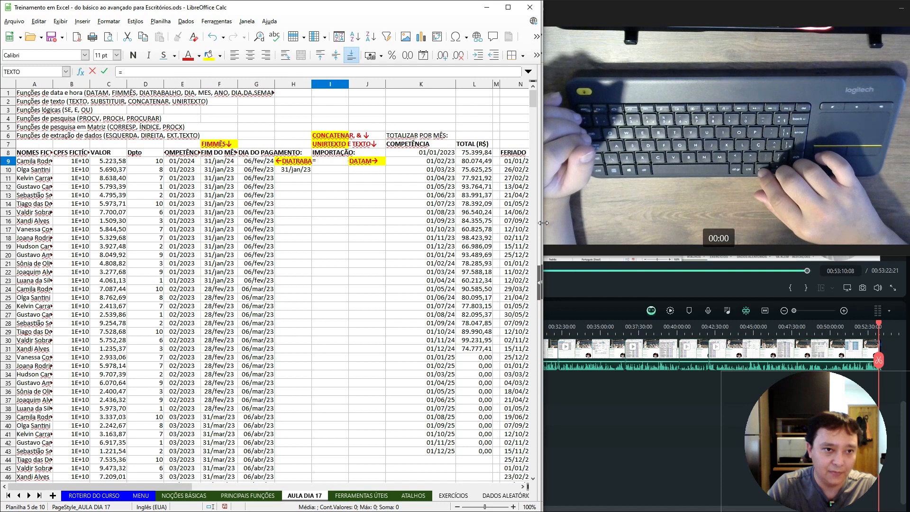
{"action": "key", "text": "Left"}
{"action": "key", "text": "Left"}
{"action": "key", "text": "Left"}
{"action": "key", "text": "Left"}
{"action": "key", "text": "Left"}
{"action": "key", "text": "Left"}
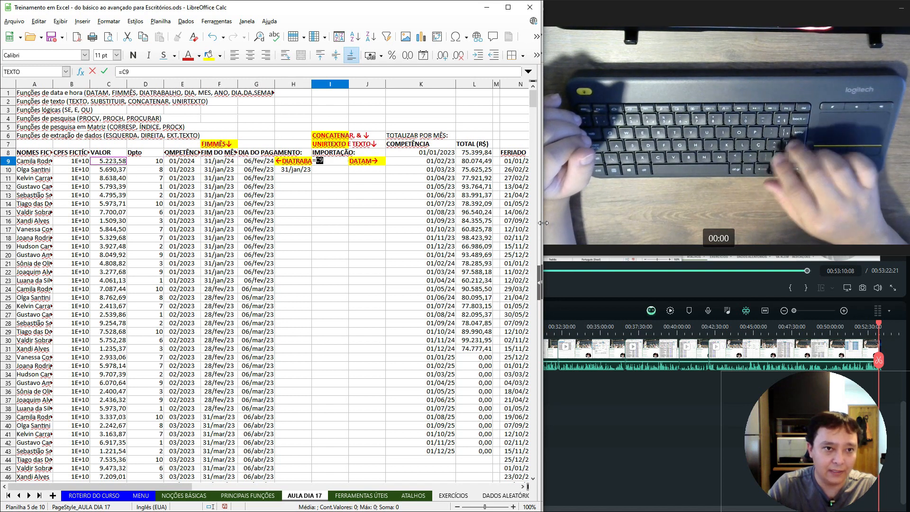
{"action": "key", "text": "Return"}
{"action": "key", "text": "Up"}
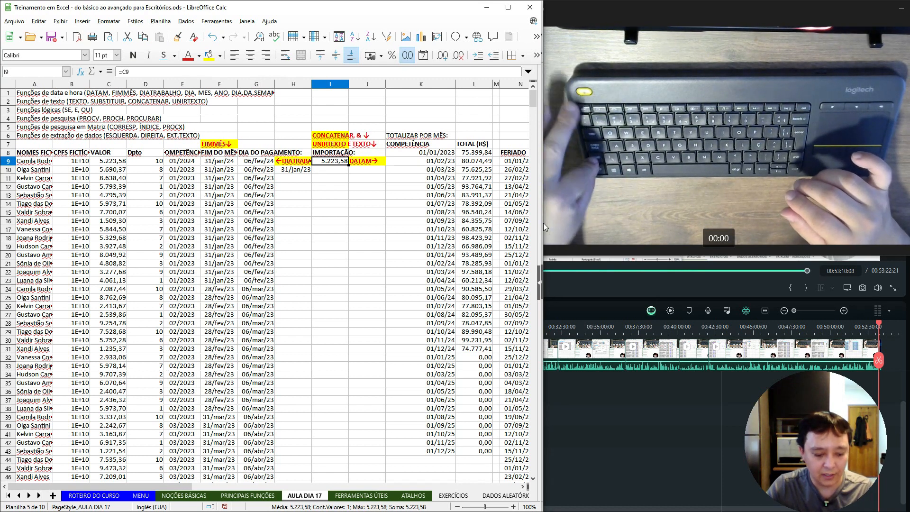
Format I9 without the thousands separator and turn its reference into the text formula =TEXTO(C9;"0,00").
{"action": "key", "text": "ctrl+shift+1"}
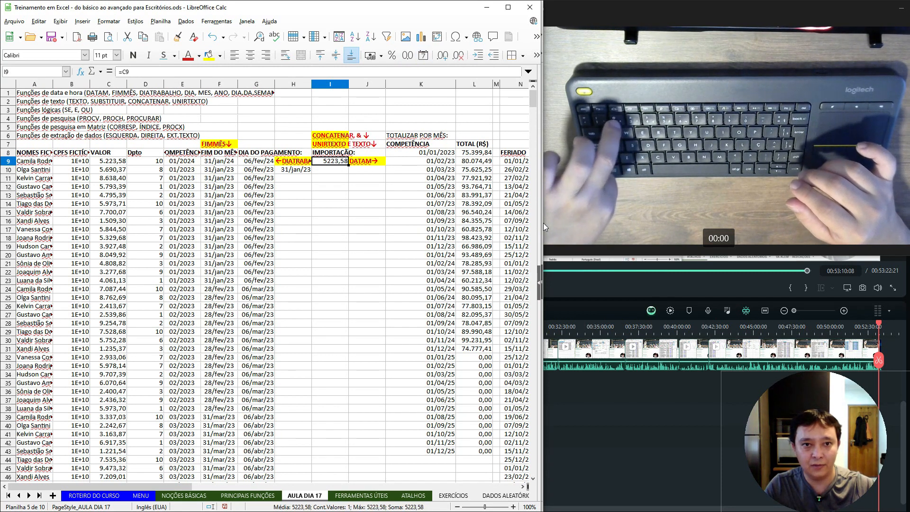
{"action": "key", "text": "F2"}
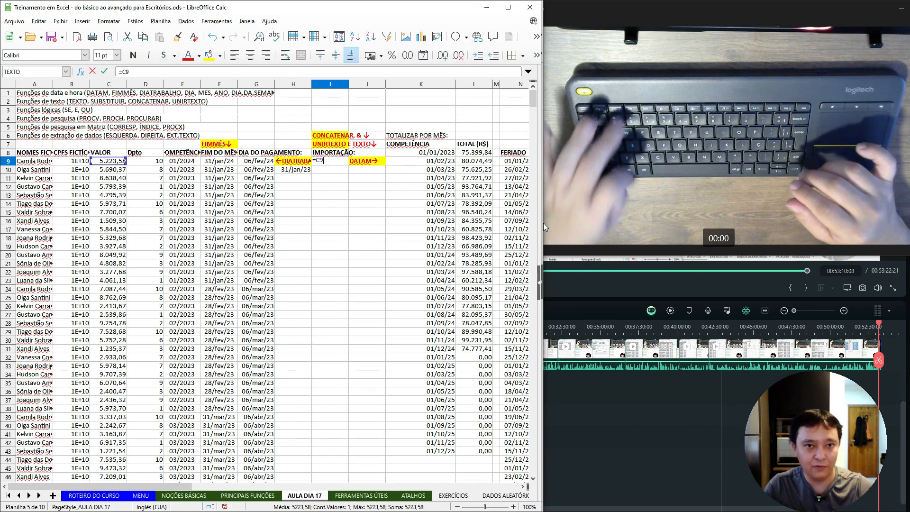
{"action": "key", "text": "Left"}
{"action": "key", "text": "Left"}
{"action": "type", "text": "TEXTO("}
{"action": "key", "text": "End"}
{"action": "type", "text": ";"}
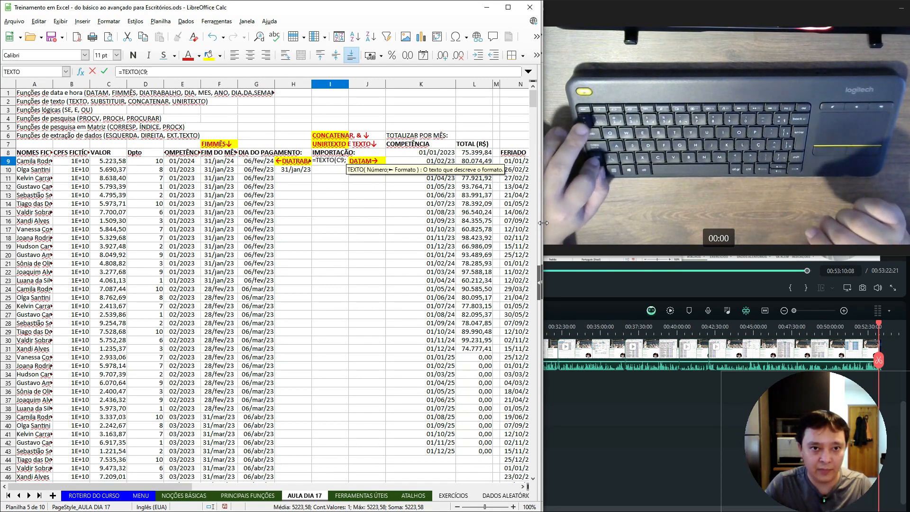
{"action": "type", "text": "\""}
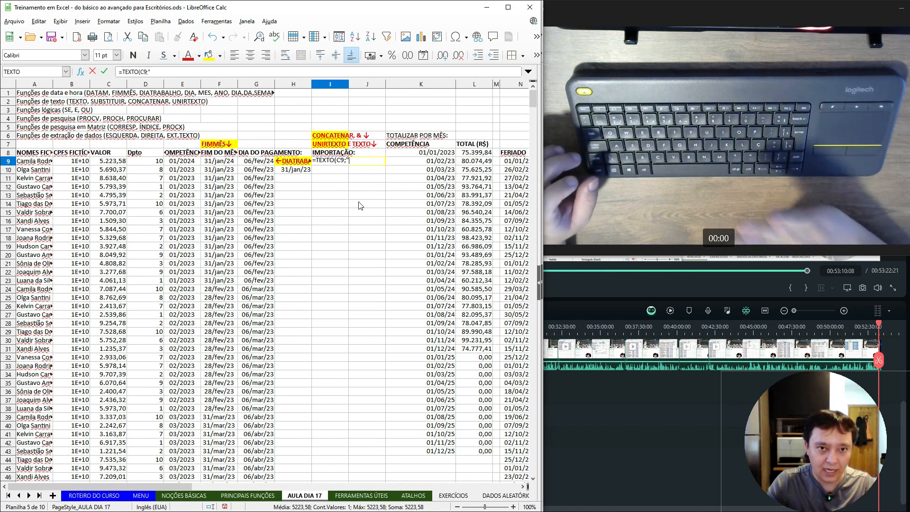
{"action": "type", "text": "0,00\""}
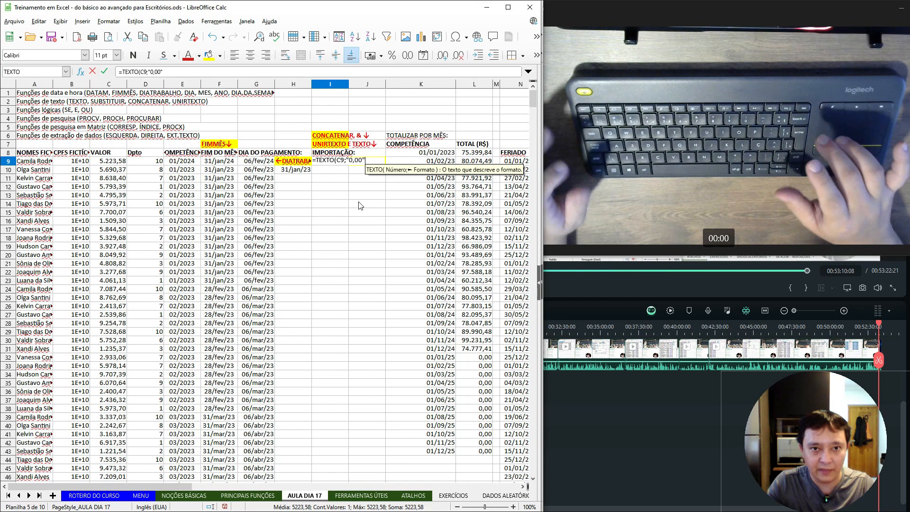
{"action": "key", "text": "Return"}
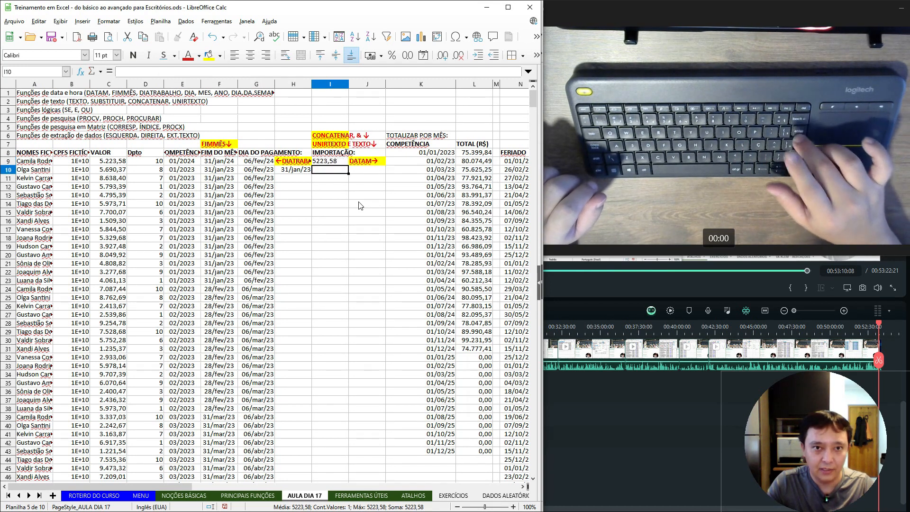
{"action": "key", "text": "Up"}
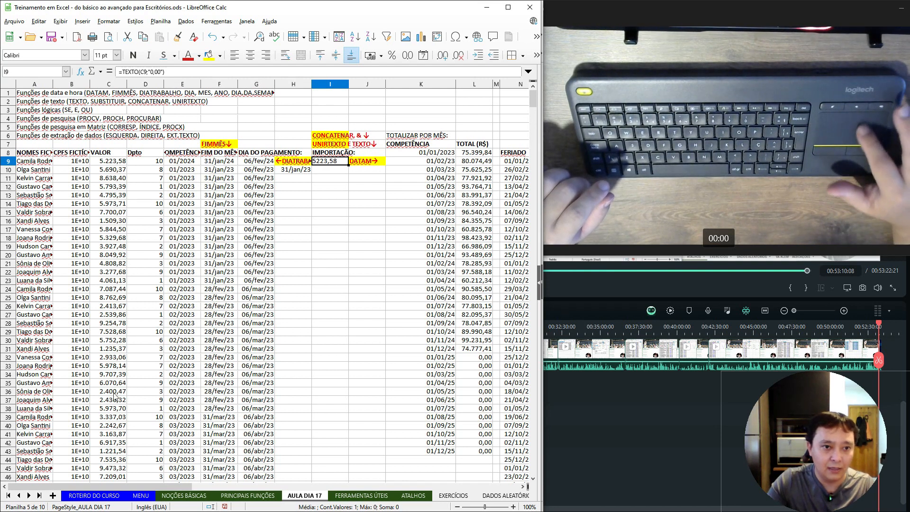
Try the one-decimal format "0,0" in the TEXTO formula in I9.
{"action": "scroll", "coordinate": [114, 397], "scroll_direction": "down", "scroll_amount": 8}
{"action": "scroll", "coordinate": [114, 397], "scroll_direction": "up", "scroll_amount": 8}
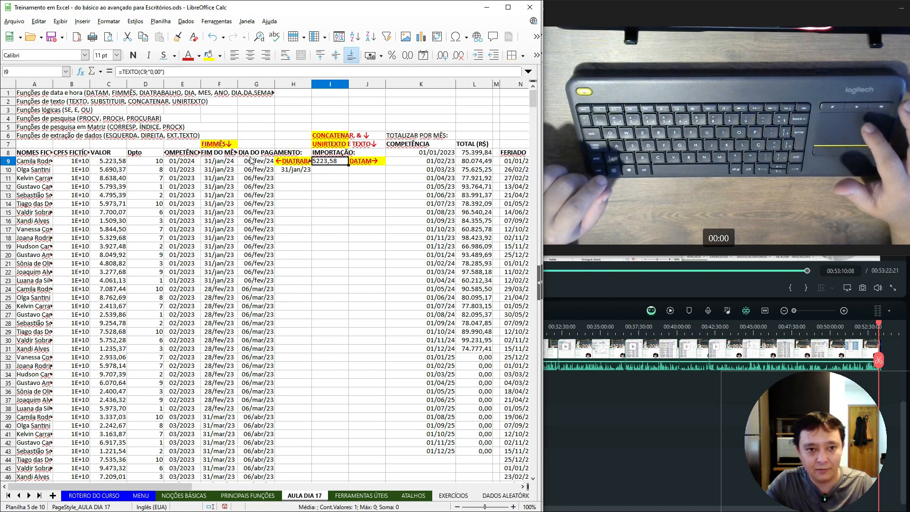
{"action": "double_click", "coordinate": [340, 163]}
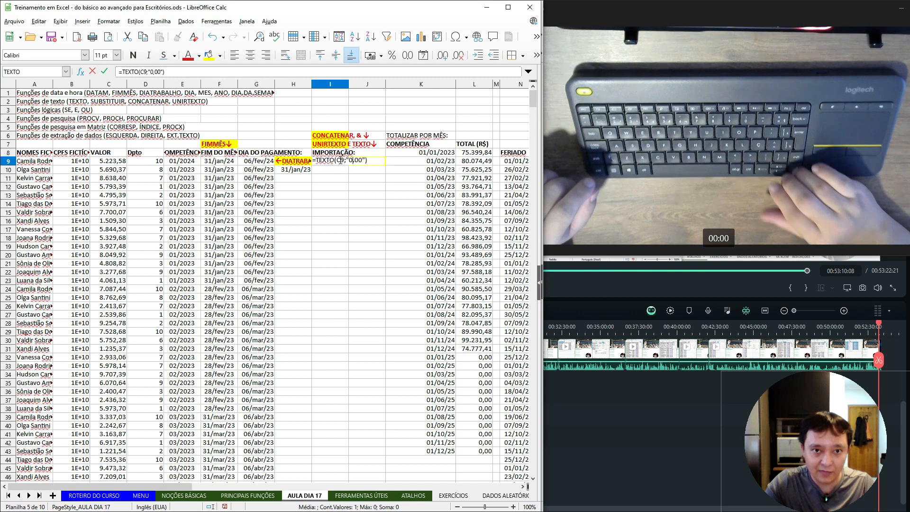
{"action": "key", "text": "BackSpace"}
{"action": "key", "text": "Return"}
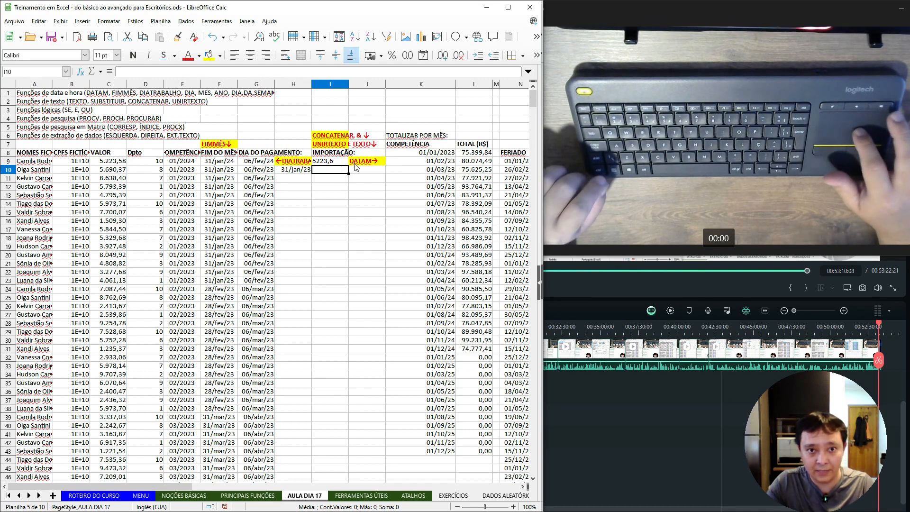
Edit the formula in I9 to =TEXTO(C9;"#.##0,00"), with a thousands separator and two decimals.
{"action": "double_click", "coordinate": [336, 162]}
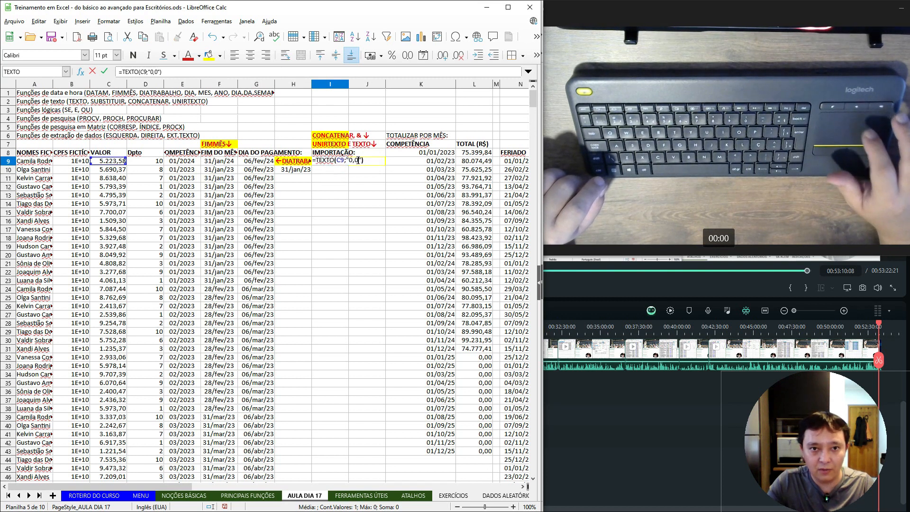
{"action": "type", "text": "0"}
{"action": "key", "text": "Right"}
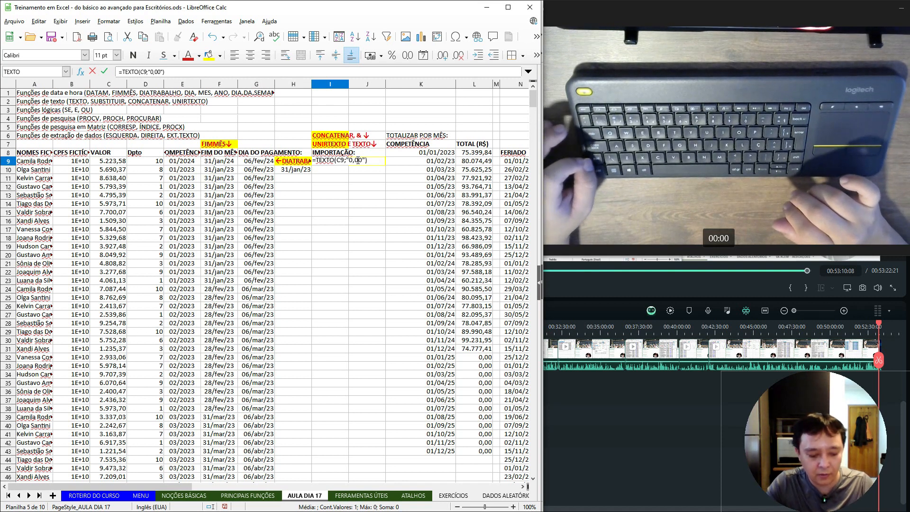
{"action": "type", "text": "\""}
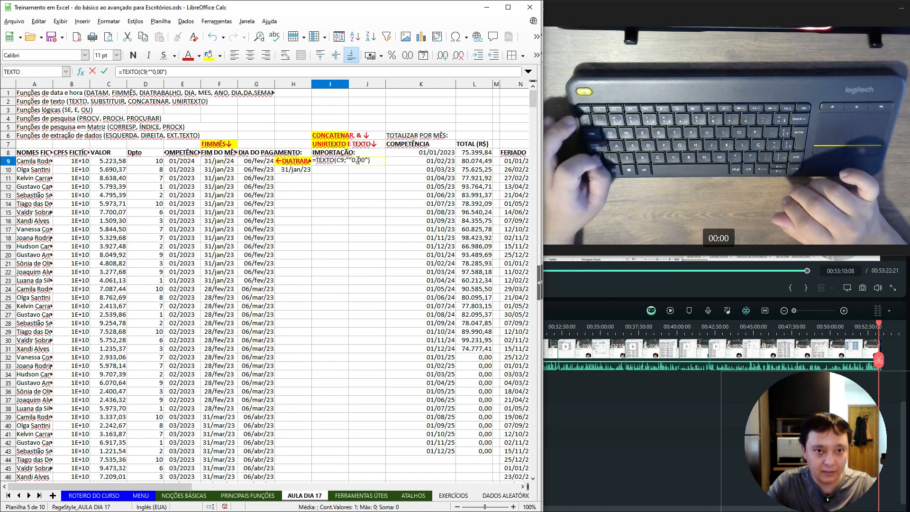
{"action": "key", "text": "BackSpace"}
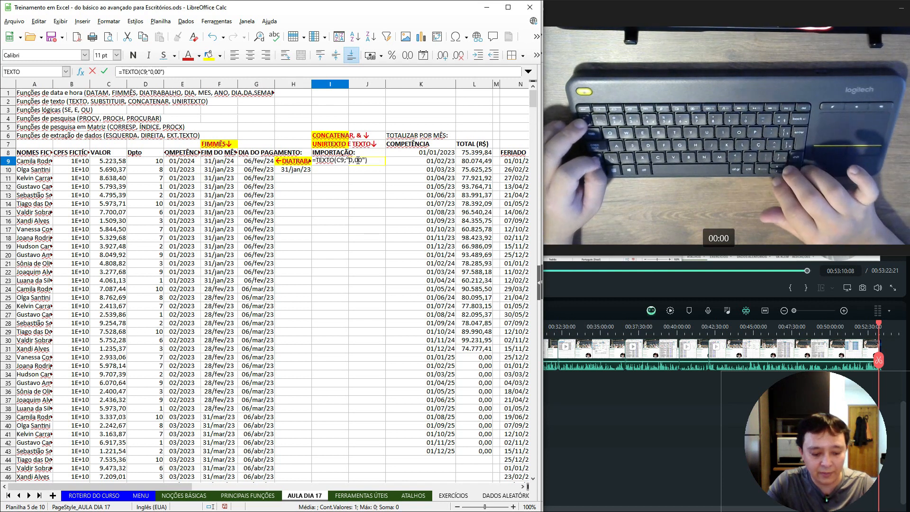
{"action": "type", "text": "#"}
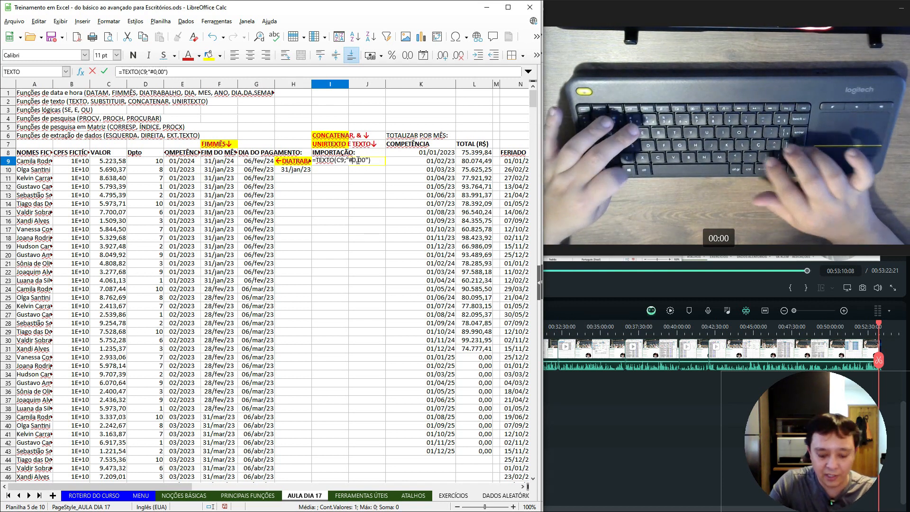
{"action": "type", "text": ".##"}
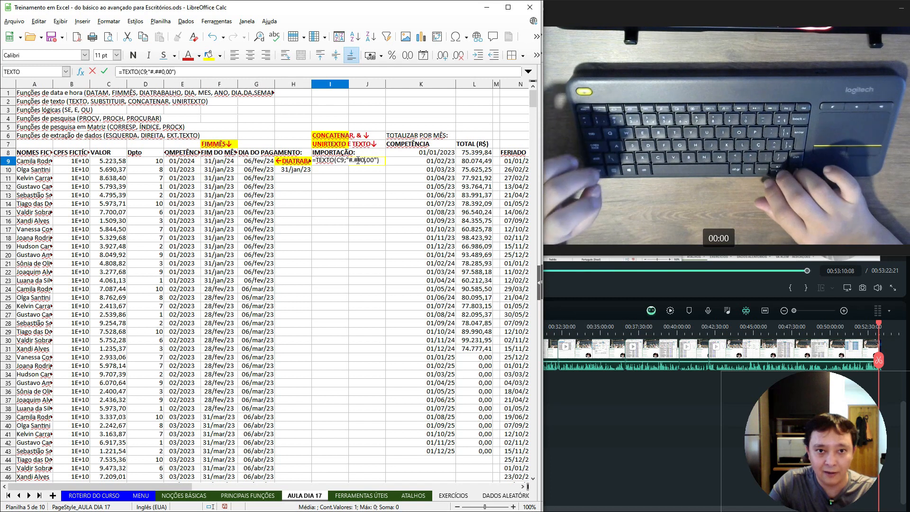
Examine the thousands placeholders and the decimal part of the "#.##0,00" format code in the I9 formula.
{"action": "key", "text": "Right"}
{"action": "key", "text": "Right"}
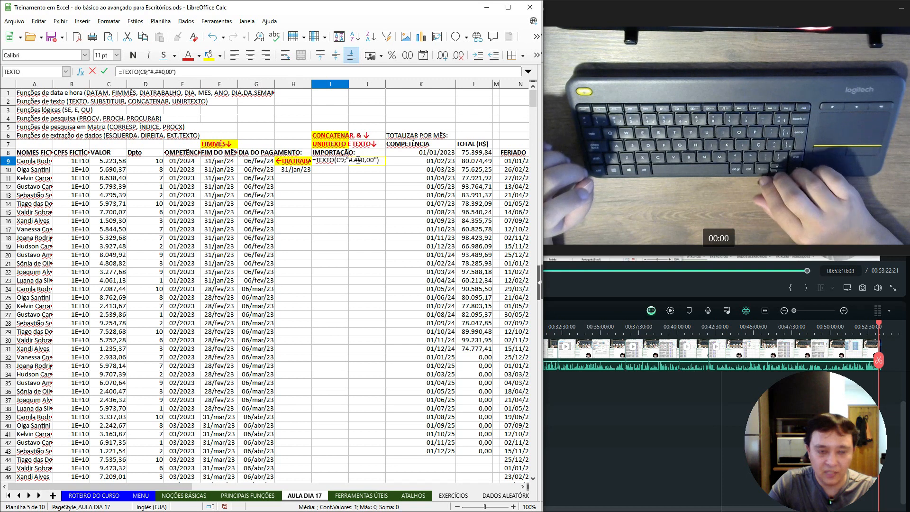
{"action": "key", "text": "Right"}
{"action": "key", "text": "Right"}
{"action": "key", "text": "Right"}
{"action": "key", "text": "Left"}
{"action": "key", "text": "Left"}
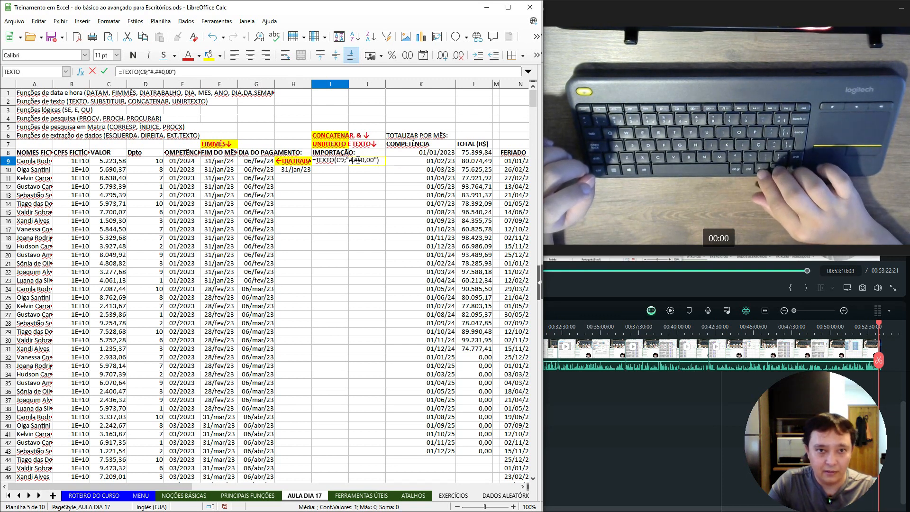
{"action": "key", "text": "shift+Left"}
{"action": "key", "text": "shift+Left"}
{"action": "key", "text": "shift+Left"}
{"action": "key", "text": "shift+Left"}
{"action": "key", "text": "Left"}
{"action": "key", "text": "Right"}
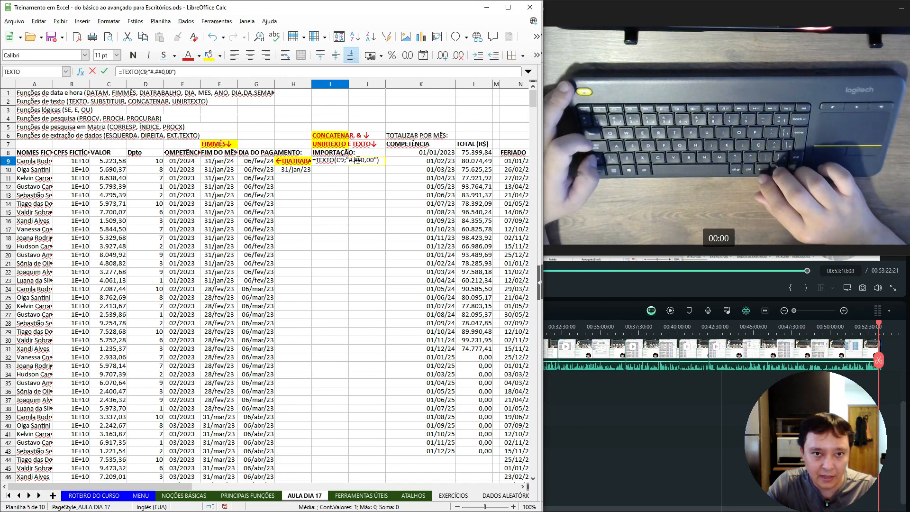
{"action": "key", "text": "shift+Right"}
{"action": "key", "text": "shift+Right"}
{"action": "key", "text": "shift+Right"}
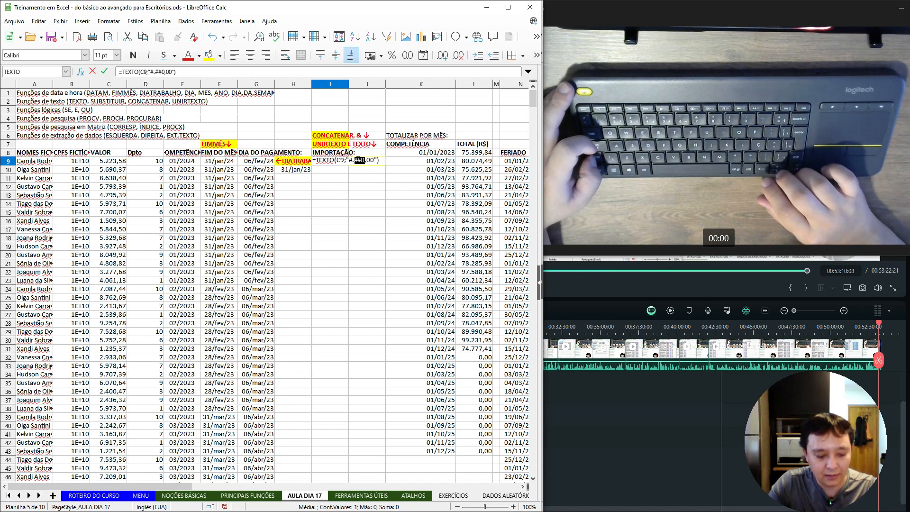
{"action": "key", "text": "shift+Left"}
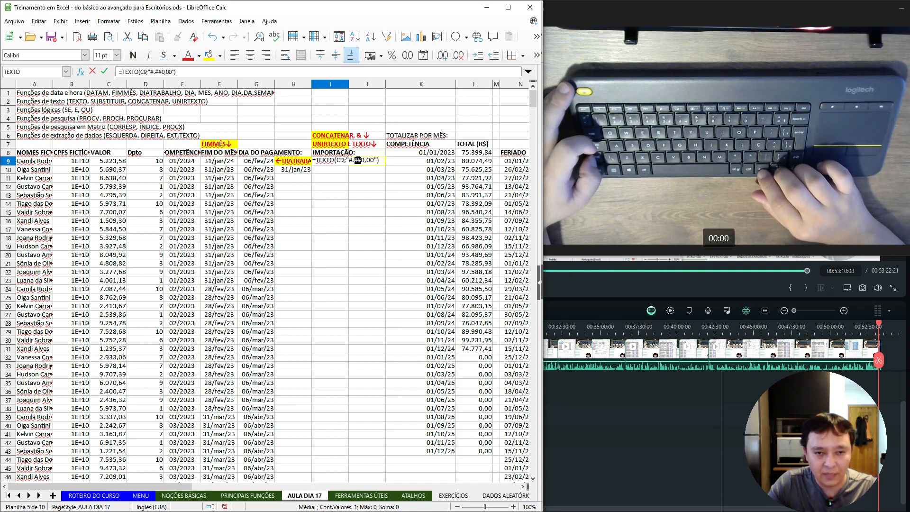
{"action": "key", "text": "Left"}
{"action": "key", "text": "Left"}
{"action": "key", "text": "Left"}
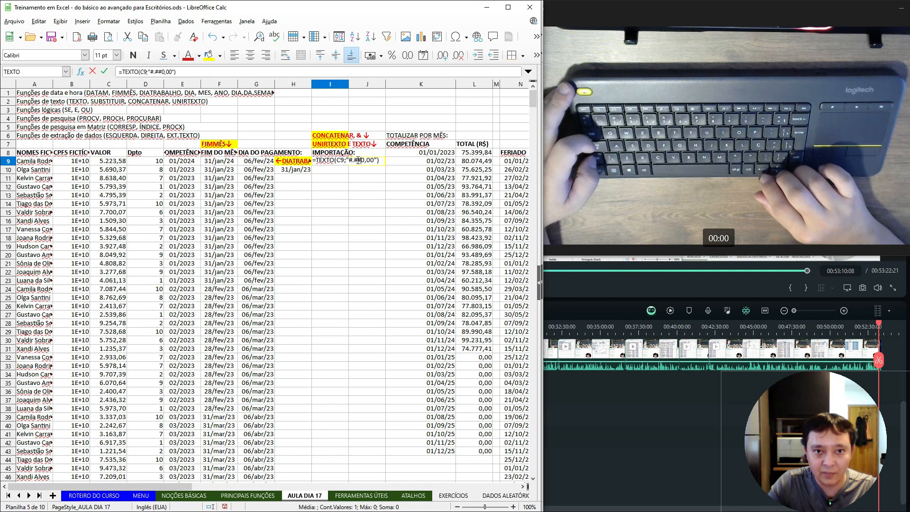
{"action": "key", "text": "shift+Right"}
{"action": "key", "text": "shift+Right"}
{"action": "key", "text": "shift+Right"}
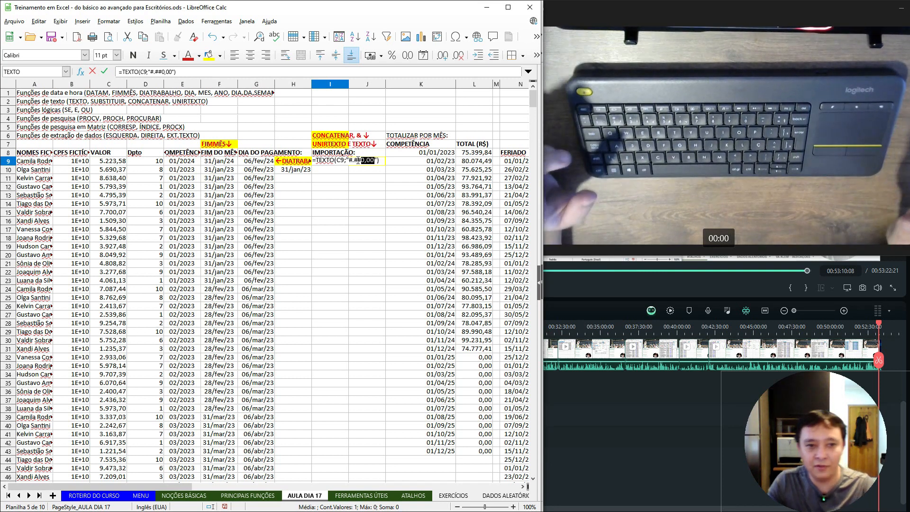
{"action": "key", "text": "Left"}
{"action": "key", "text": "Left"}
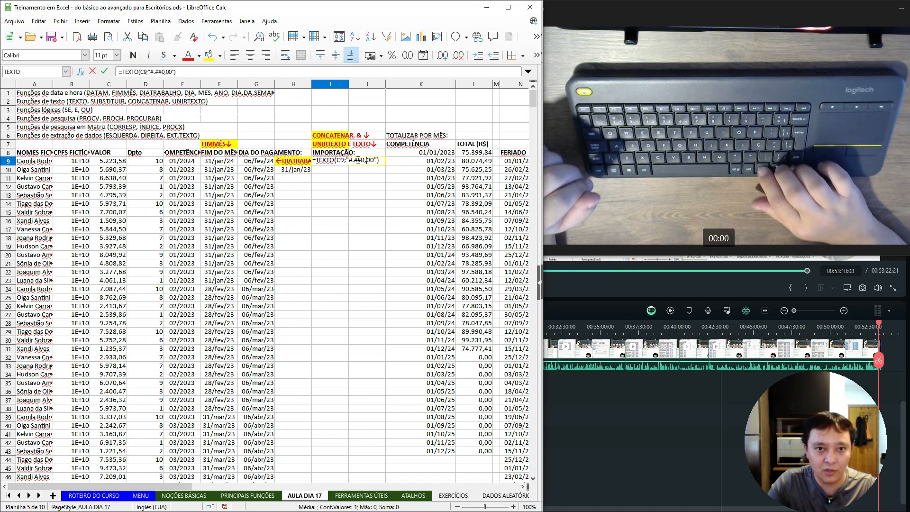
Commit the formula =TEXTO(C9;"#.##0,00") in I9 and reselect the cell.
{"action": "key", "text": "Left"}
{"action": "key", "text": "Left"}
{"action": "key", "text": "Left"}
{"action": "key", "text": "Left"}
{"action": "key", "text": "Left"}
{"action": "key", "text": "Left"}
{"action": "key", "text": "Left"}
{"action": "key", "text": "Left"}
{"action": "key", "text": "Left"}
{"action": "key", "text": "Left"}
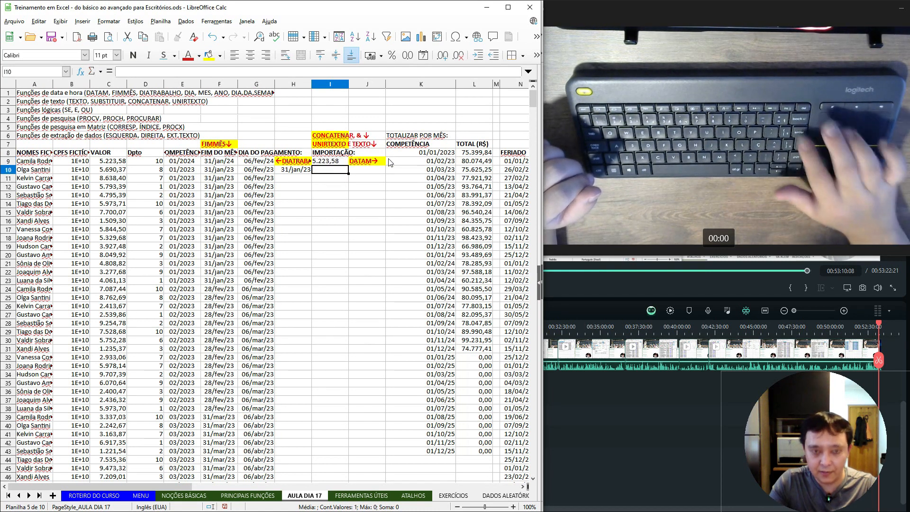
{"action": "key", "text": "Return"}
{"action": "key", "text": "Up"}
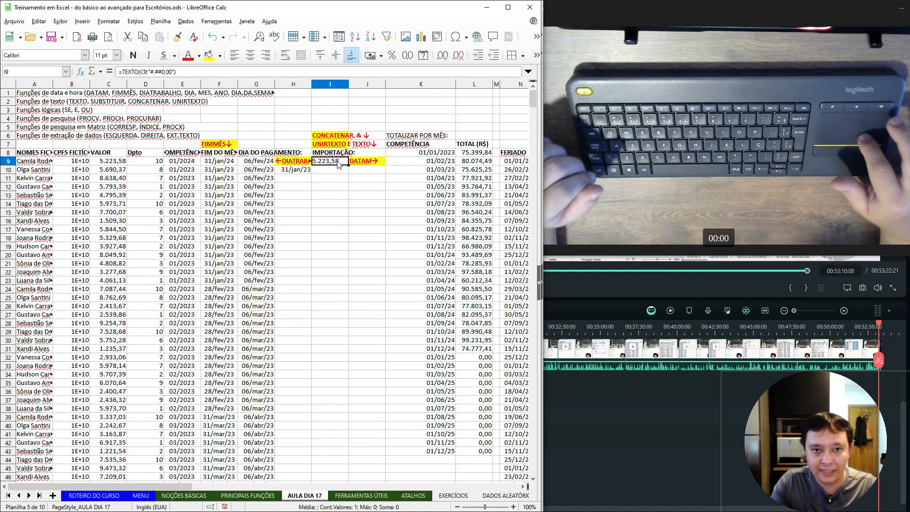
Remove the thousands placeholders from the I9 format code so the formula reads =TEXTO(C9;"0,00").
{"action": "key", "text": "F2"}
{"action": "key", "text": "Left"}
{"action": "key", "text": "Left"}
{"action": "key", "text": "Left"}
{"action": "key", "text": "Left"}
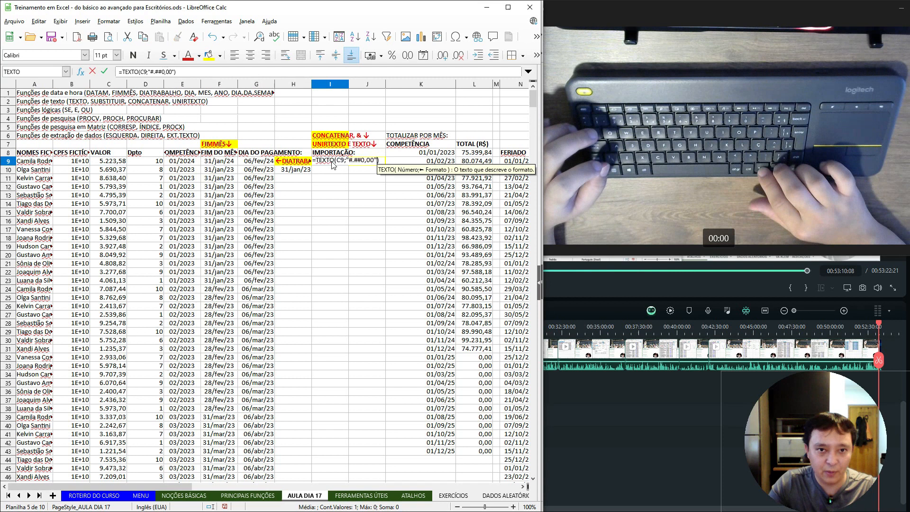
{"action": "key", "text": "Left"}
{"action": "key", "text": "BackSpace"}
{"action": "key", "text": "BackSpace"}
{"action": "key", "text": "BackSpace"}
{"action": "key", "text": "BackSpace"}
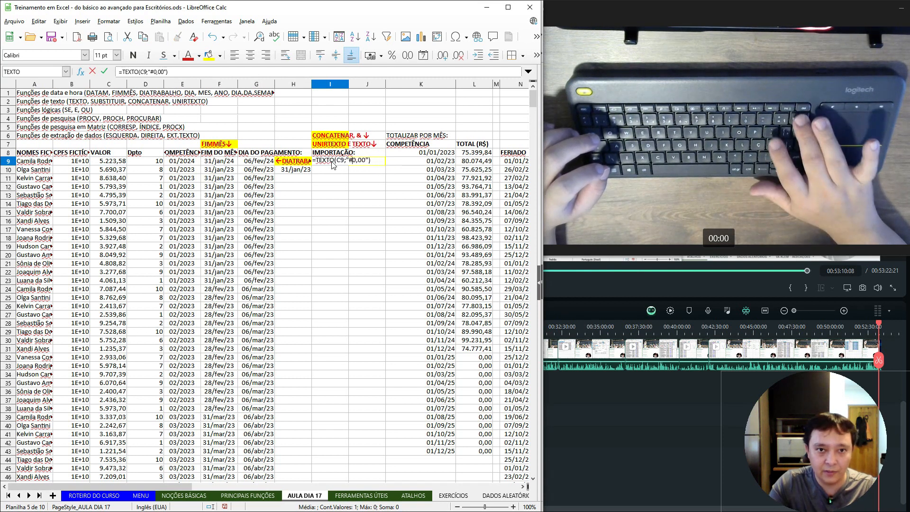
{"action": "key", "text": "Return"}
{"action": "key", "text": "Up"}
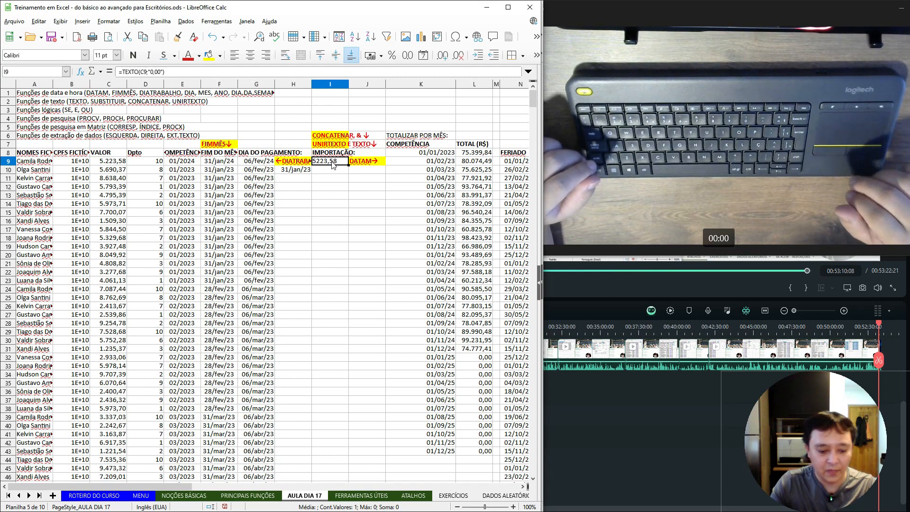
Enter the sample import layout DATA;CTDEB;DTCRED;VALOR;COD HIST;COMPL HIST in I12.
{"action": "key", "text": "Down"}
{"action": "key", "text": "Down"}
{"action": "key", "text": "Down"}
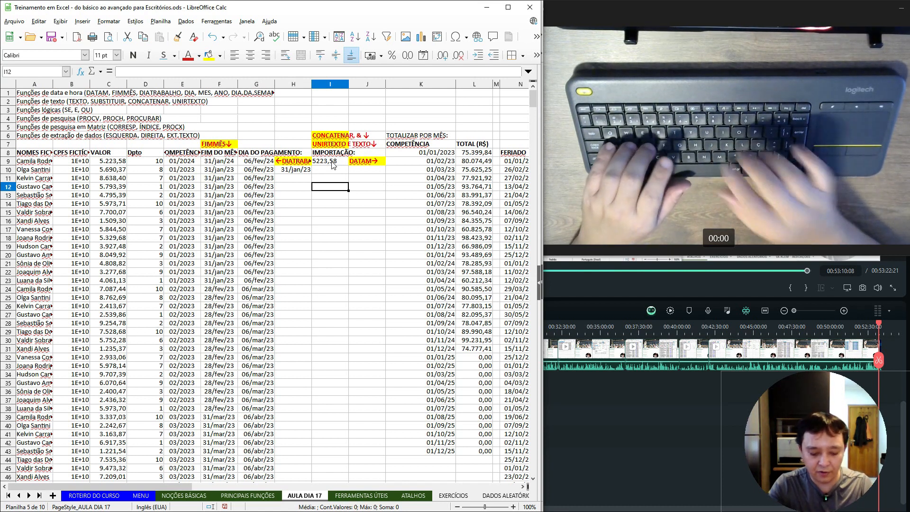
{"action": "type", "text": "DAT"}
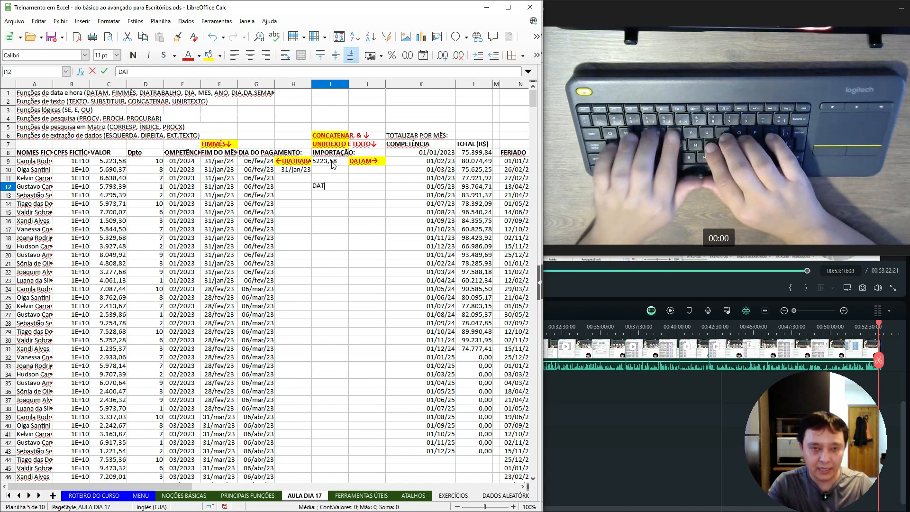
{"action": "type", "text": "A;"}
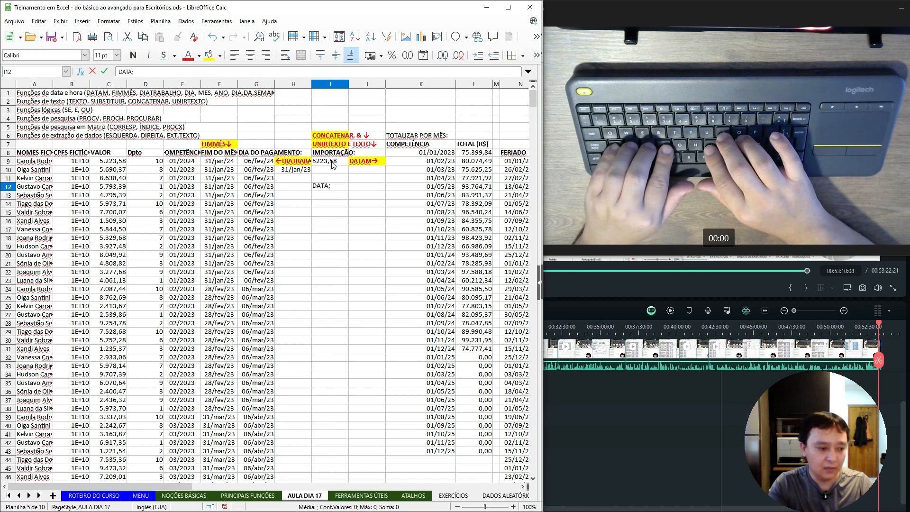
{"action": "type", "text": "CTDEB"}
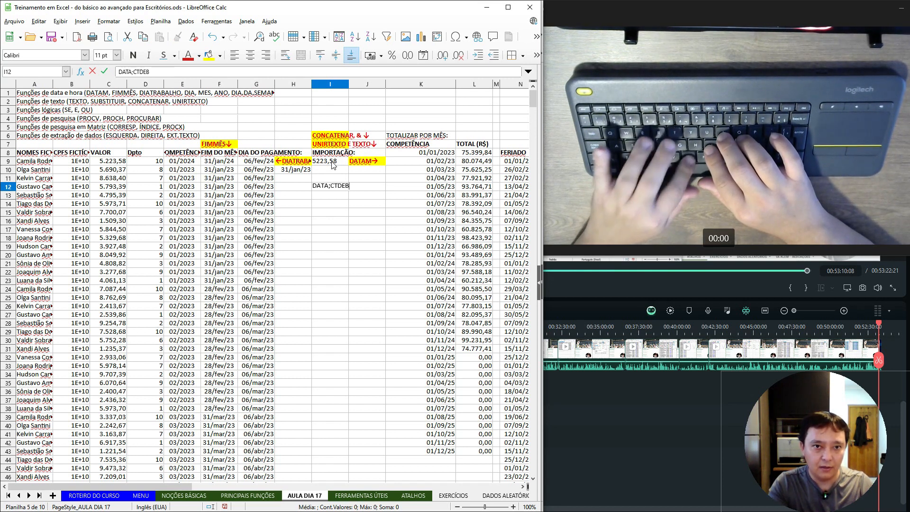
{"action": "type", "text": ";D"}
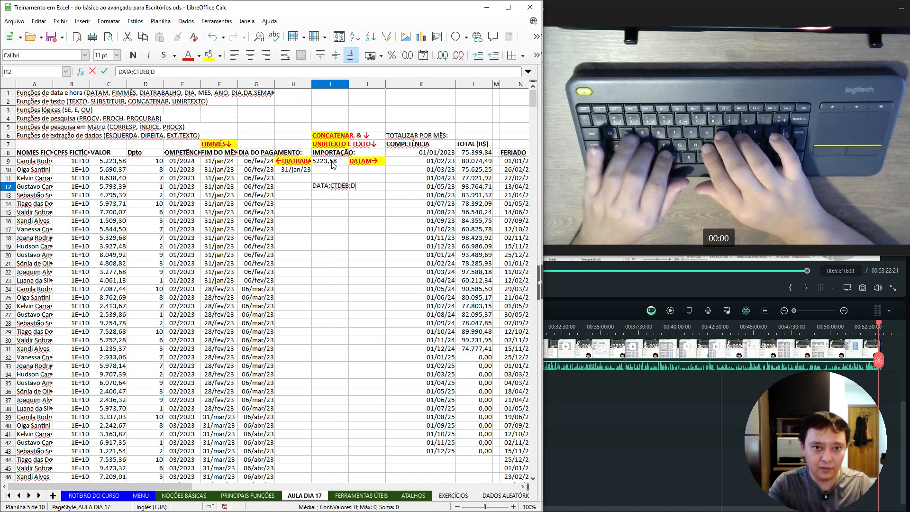
{"action": "type", "text": "TCRED"}
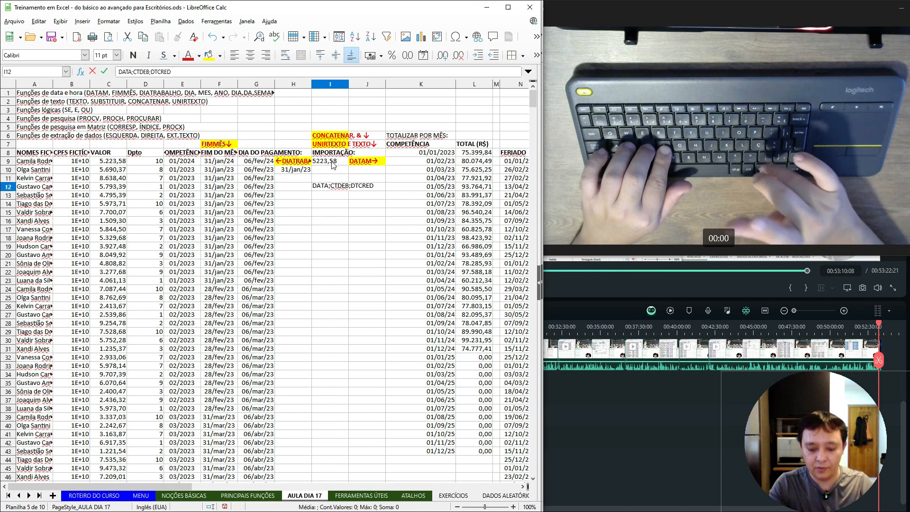
{"action": "type", "text": ";VALOR;"}
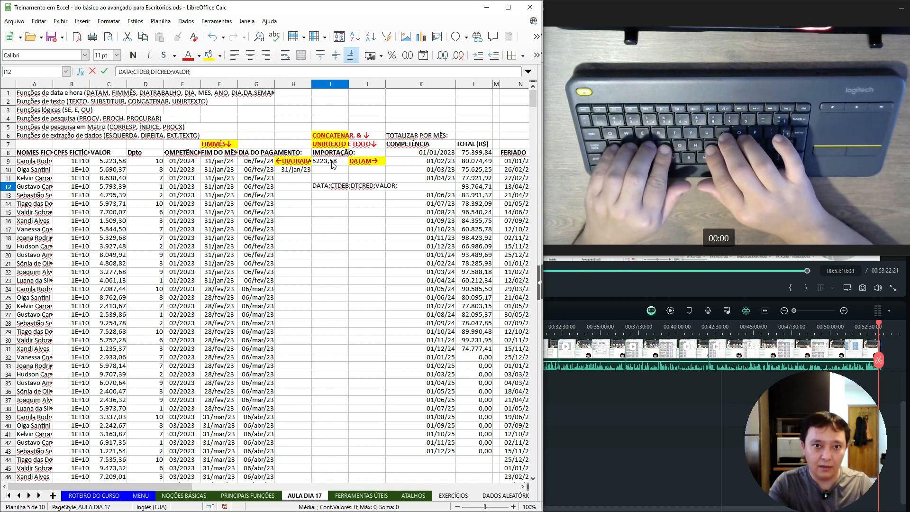
{"action": "type", "text": "H"}
{"action": "key", "text": "BackSpace"}
{"action": "type", "text": "COD HIST;"}
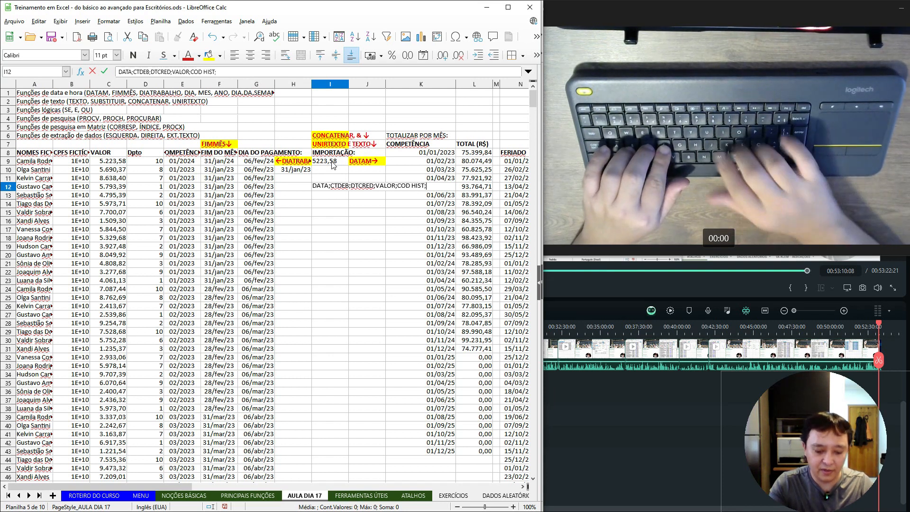
{"action": "type", "text": "COMPL HIST"}
{"action": "key", "text": "Return"}
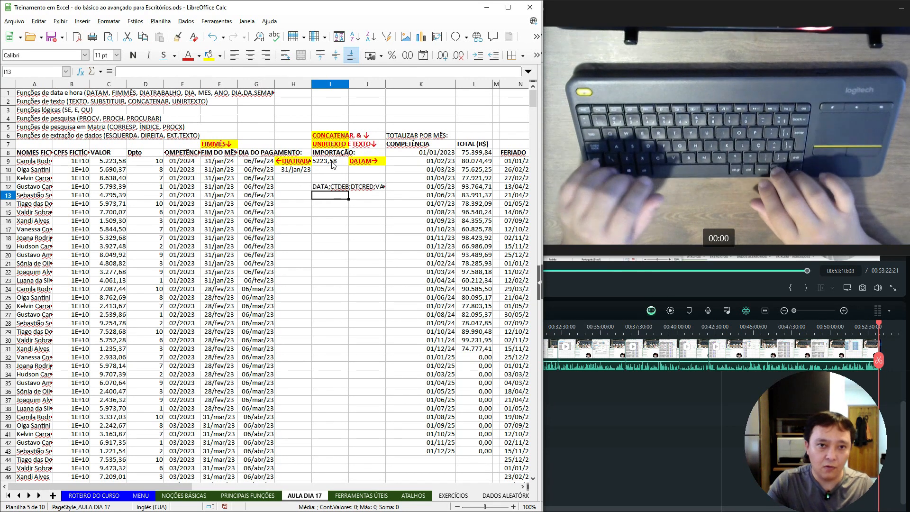
Copy the import layout text from I12 to H12 and clear I12.
{"action": "key", "text": "Up"}
{"action": "key", "text": "ctrl+c"}
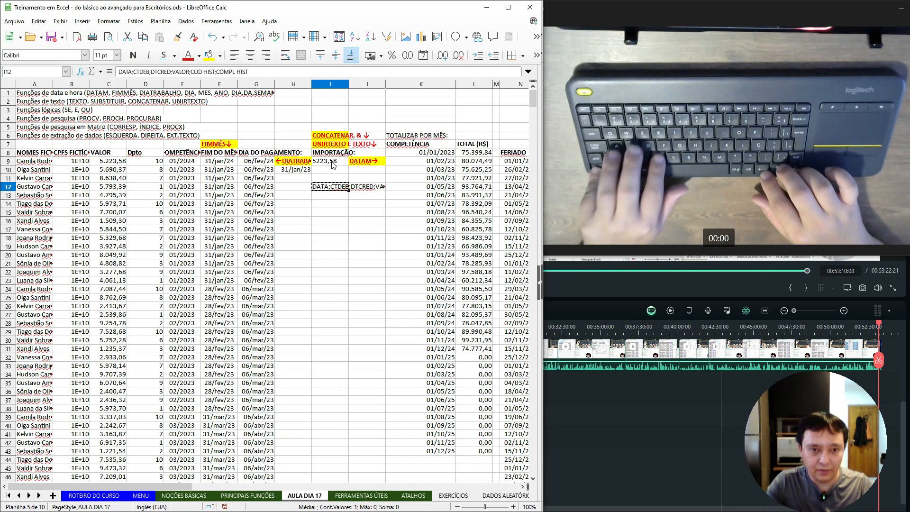
{"action": "key", "text": "Left"}
{"action": "key", "text": "ctrl+v"}
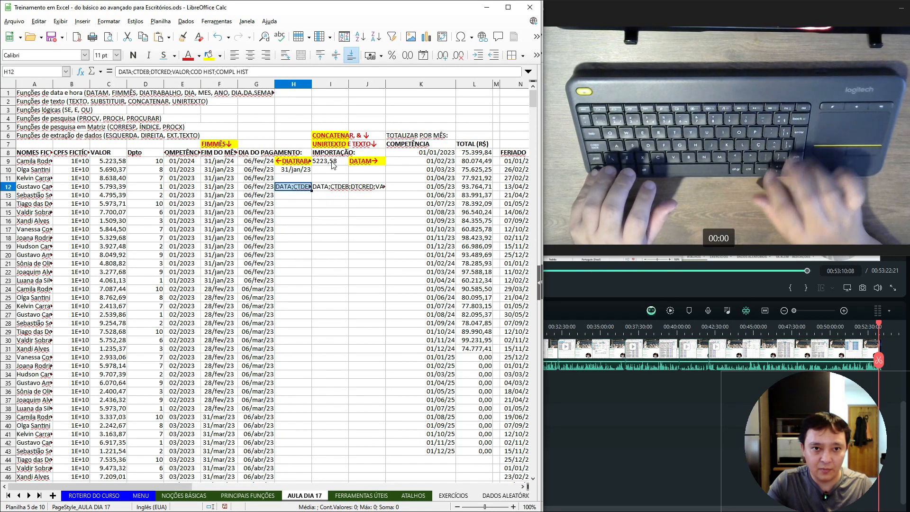
{"action": "key", "text": "Right"}
{"action": "key", "text": "Delete"}
{"action": "key", "text": "Left"}
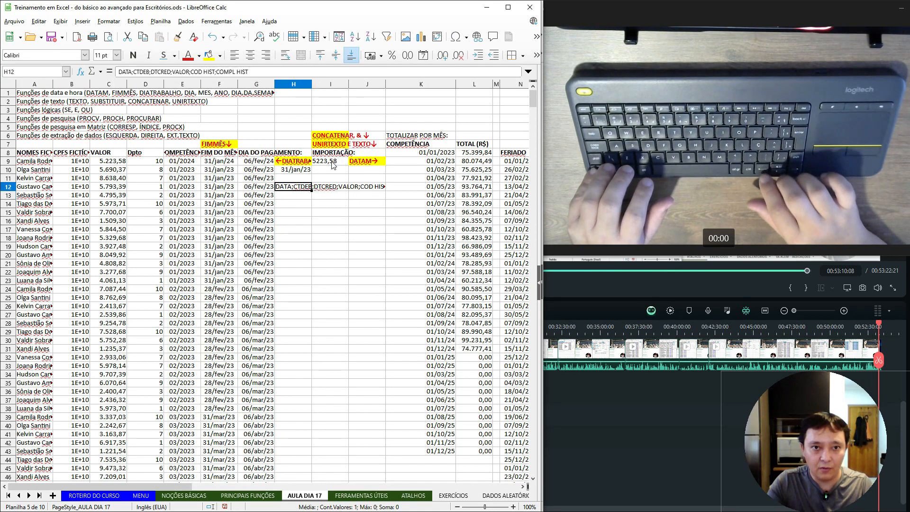
Paste the layout text into H13 as well and prefix it with FILIAL; as a second layout example.
{"action": "key", "text": "Down"}
{"action": "key", "text": "ctrl+v"}
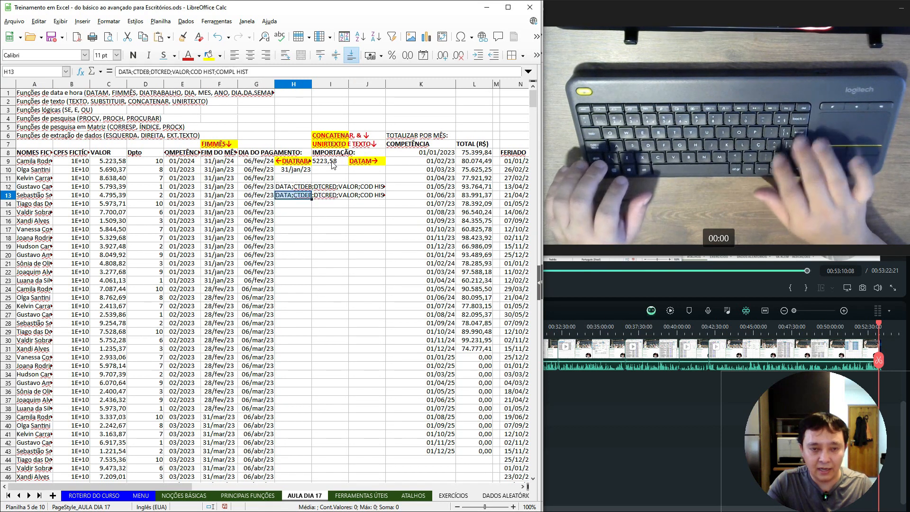
{"action": "key", "text": "F2"}
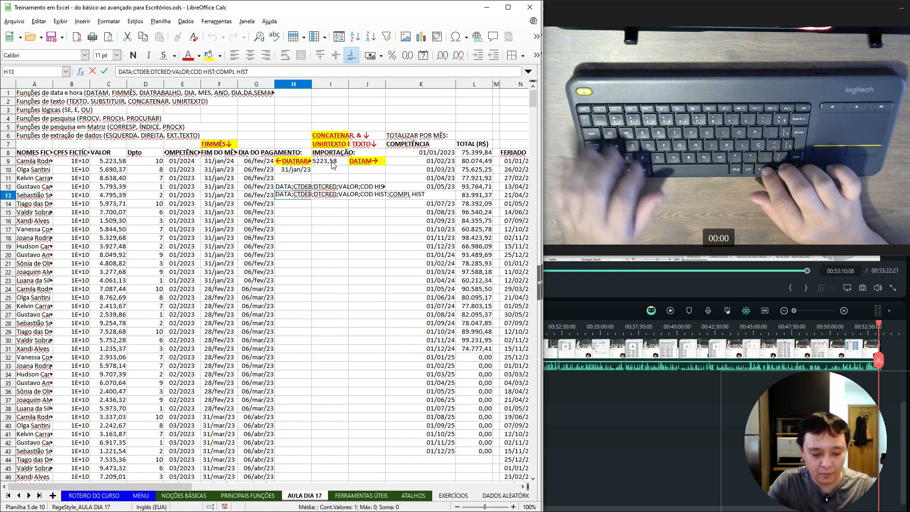
{"action": "key", "text": "Home"}
{"action": "type", "text": "FIL"}
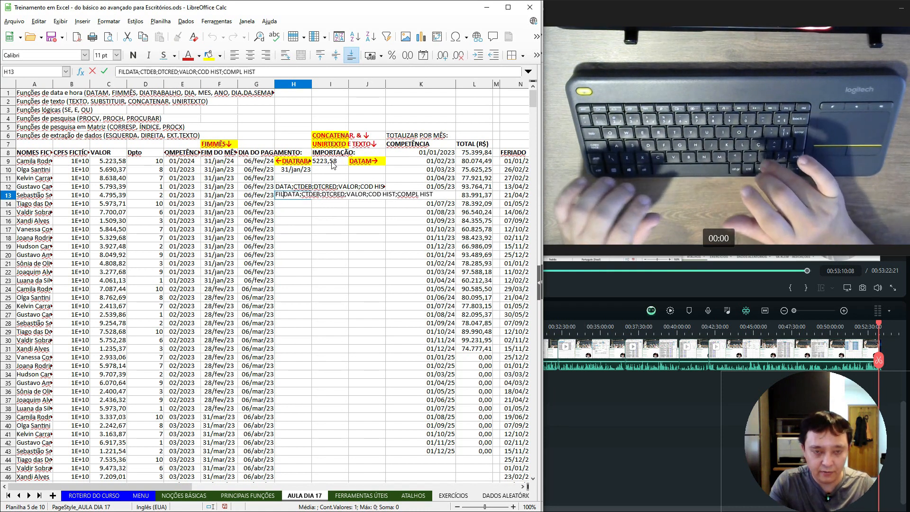
{"action": "type", "text": "IAL;"}
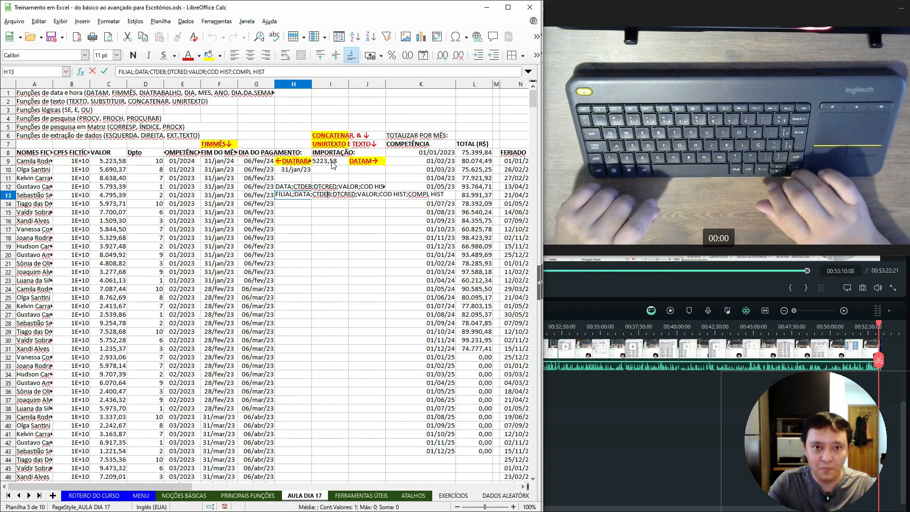
{"action": "key", "text": "Right"}
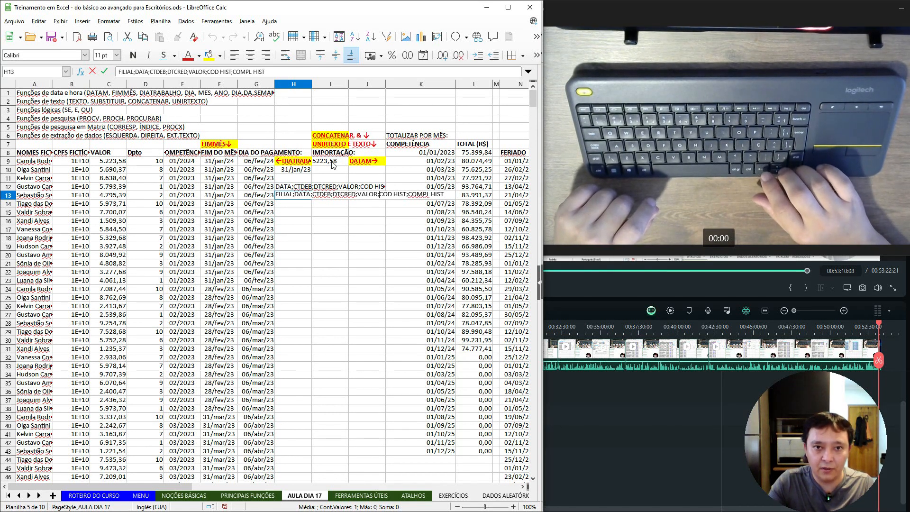
{"action": "key", "text": "Right"}
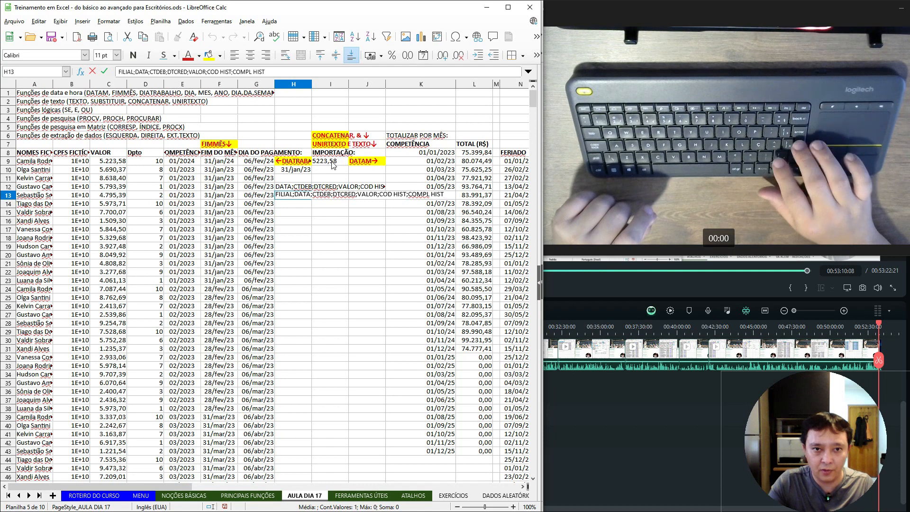
{"action": "key", "text": "Escape"}
Compare the two import layouts in H12 and H13, and go back up to the UNIRTEXTO E TEXTO heading in I7.
{"action": "key", "text": "Up"}
{"action": "key", "text": "Down"}
{"action": "key", "text": "Up"}
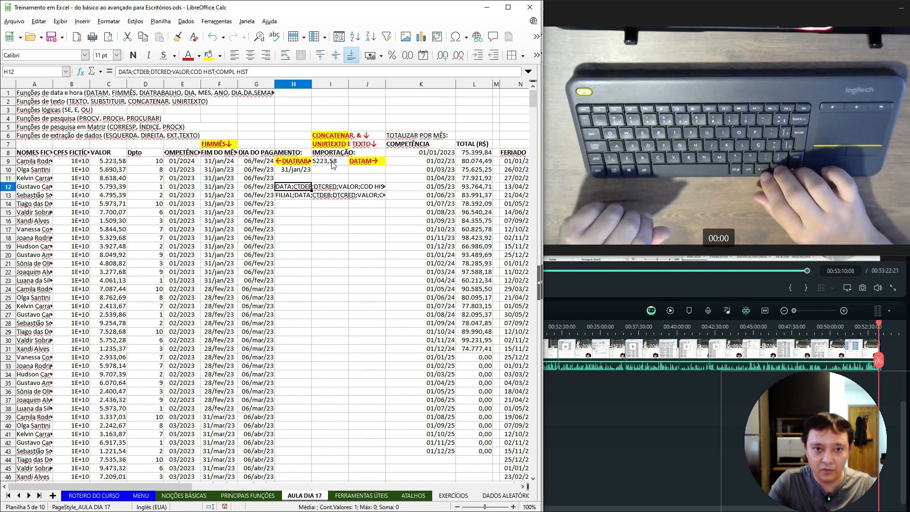
{"action": "key", "text": "Down"}
{"action": "key", "text": "Up"}
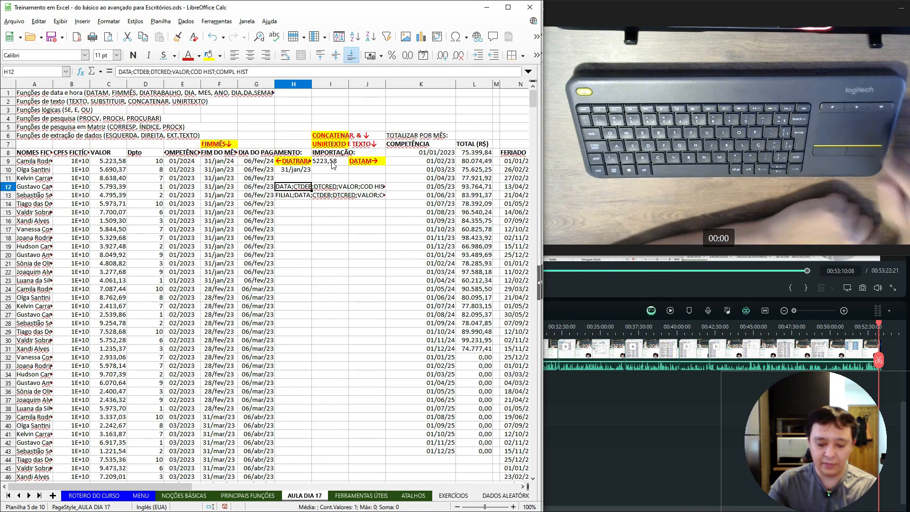
{"action": "key", "text": "Right"}
{"action": "key", "text": "Up"}
{"action": "key", "text": "Up"}
{"action": "key", "text": "Up"}
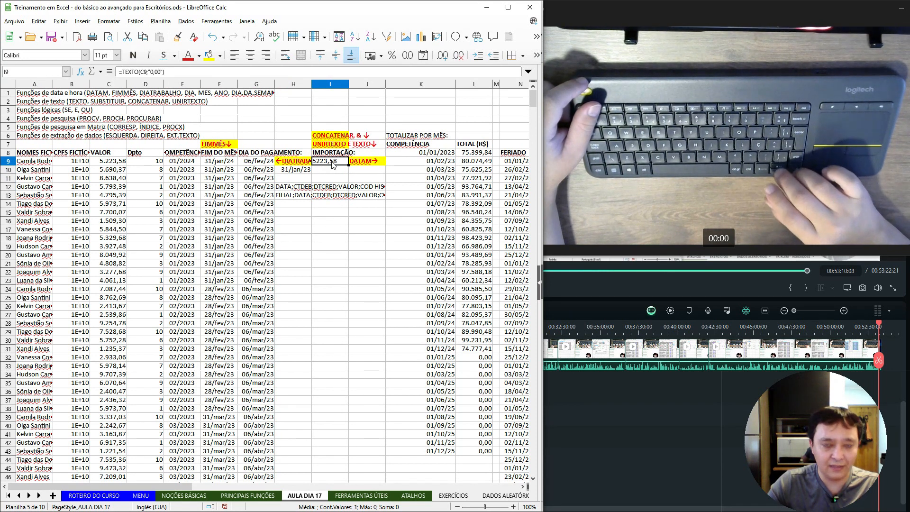
{"action": "key", "text": "Up"}
{"action": "key", "text": "Up"}
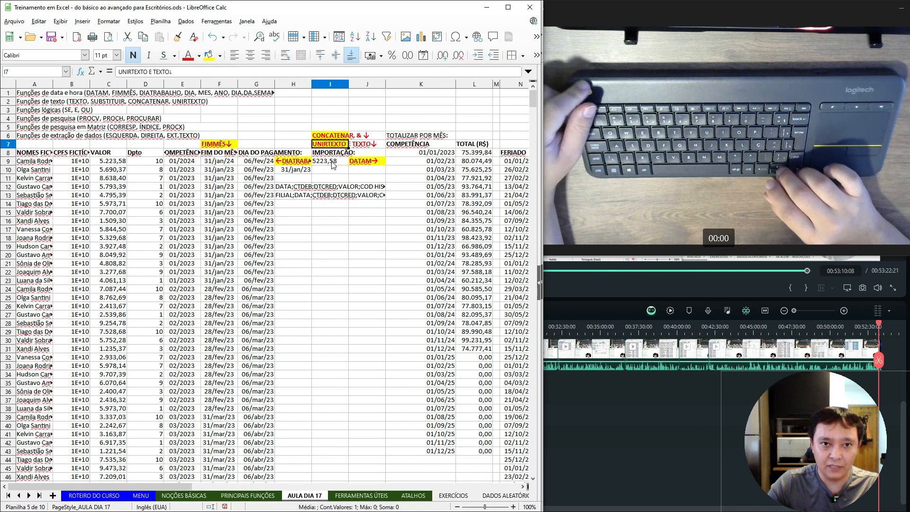
Widen column H to fit the FILIAL import layout text in H13.
{"action": "key", "text": "Up"}
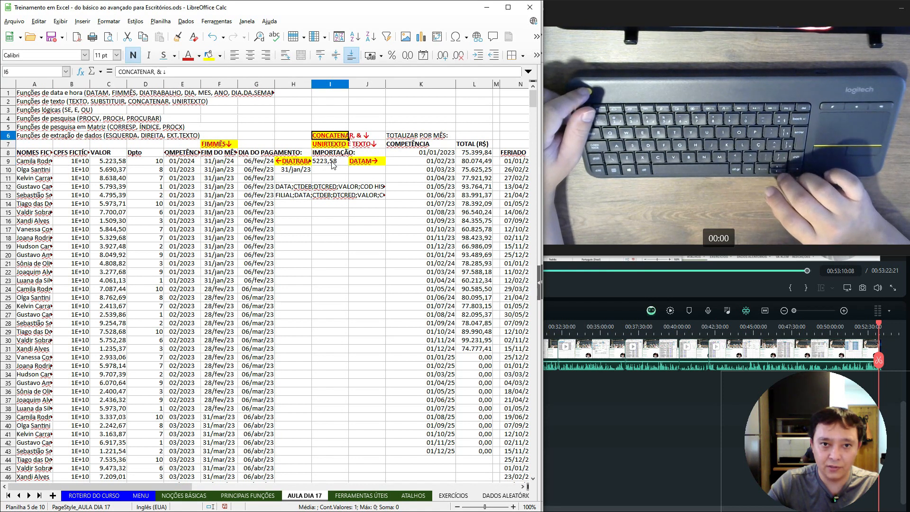
{"action": "key", "text": "Right"}
{"action": "key", "text": "Left"}
{"action": "key", "text": "Down"}
{"action": "key", "text": "Down"}
{"action": "key", "text": "Down"}
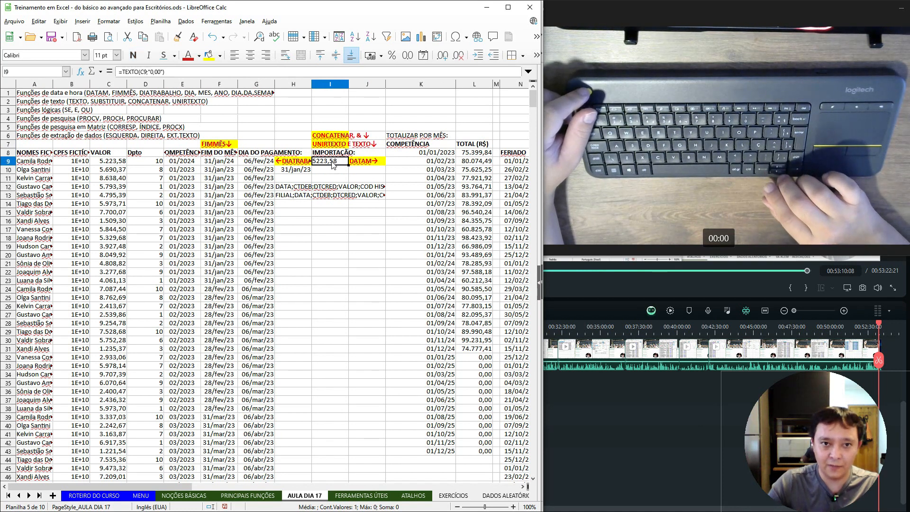
{"action": "key", "text": "Down"}
{"action": "key", "text": "Down"}
{"action": "key", "text": "Down"}
{"action": "key", "text": "Down"}
{"action": "key", "text": "Left"}
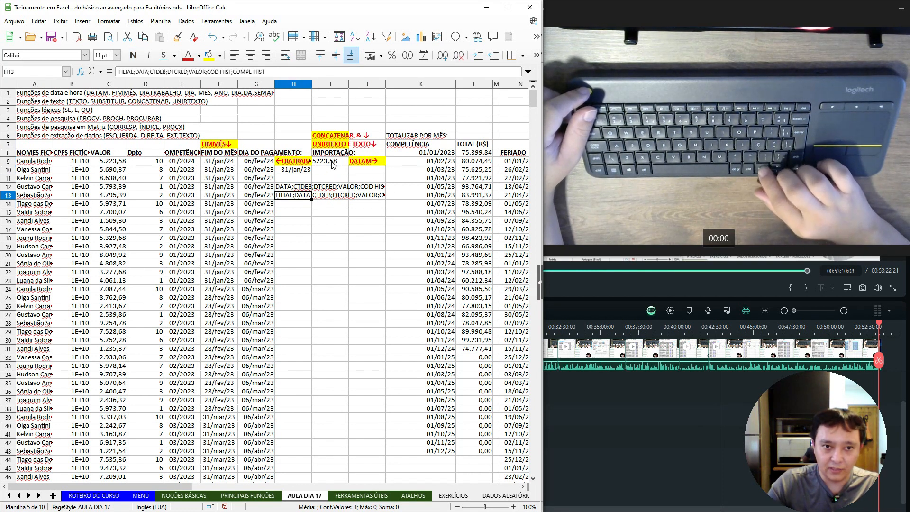
{"action": "key", "text": "alt+shift+Right"}
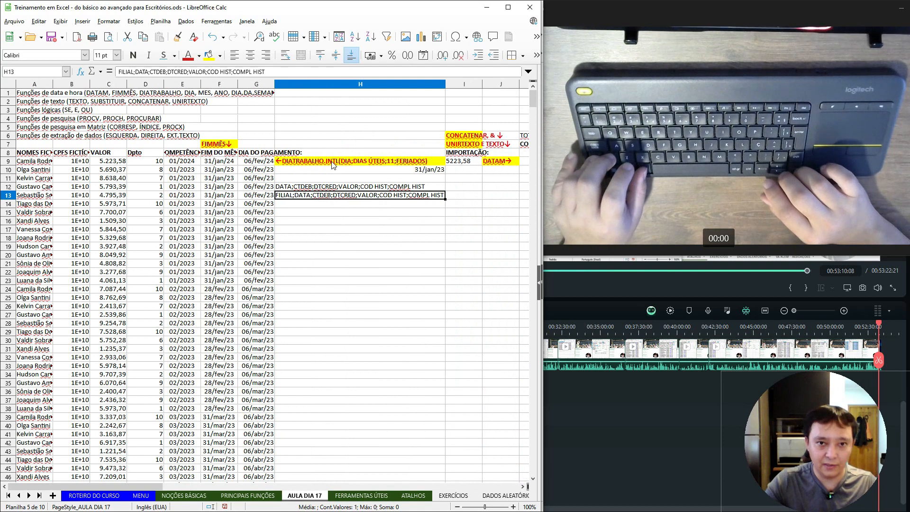
Make the FILIAL import layout in H13 bold.
{"action": "key", "text": "Right"}
{"action": "key", "text": "Left"}
{"action": "key", "text": "ctrl+b"}
{"action": "key", "text": "Right"}
{"action": "key", "text": "Left"}
Start a UNIRTEXTO formula in I9 with ";" as the delimiter and 0 for the ignore-empty-cells argument.
{"action": "key", "text": "Right"}
{"action": "key", "text": "Right"}
{"action": "key", "text": "Up"}
{"action": "key", "text": "Up"}
{"action": "key", "text": "Up"}
{"action": "key", "text": "Up"}
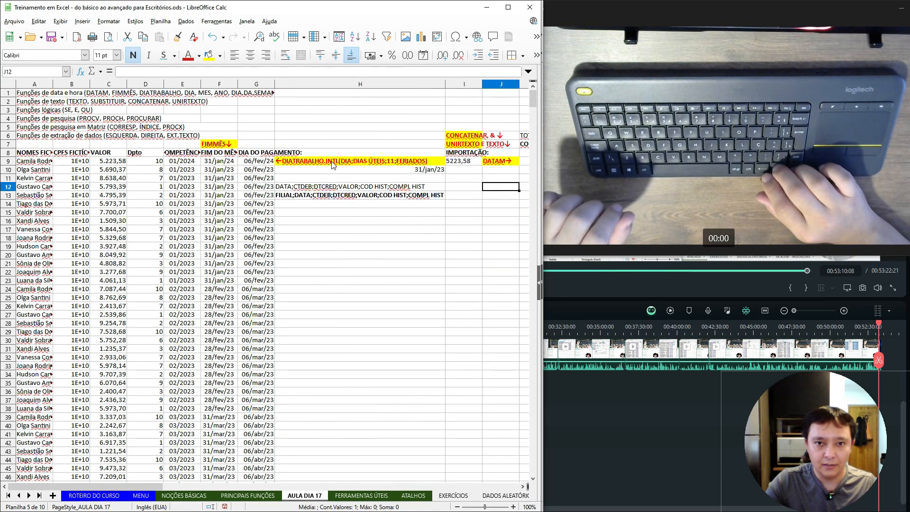
{"action": "key", "text": "Right"}
{"action": "key", "text": "Right"}
{"action": "key", "text": "Right"}
{"action": "key", "text": "Left"}
{"action": "key", "text": "Left"}
{"action": "key", "text": "Left"}
{"action": "key", "text": "Left"}
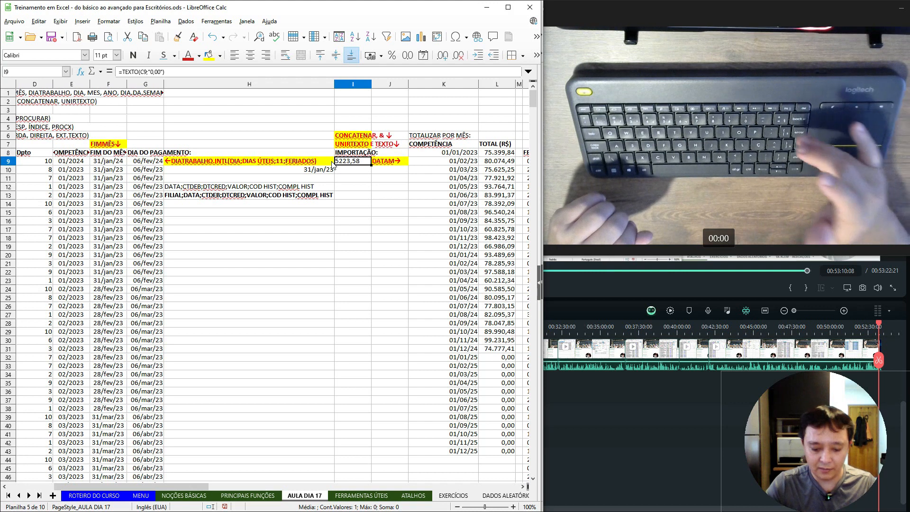
{"action": "type", "text": "="}
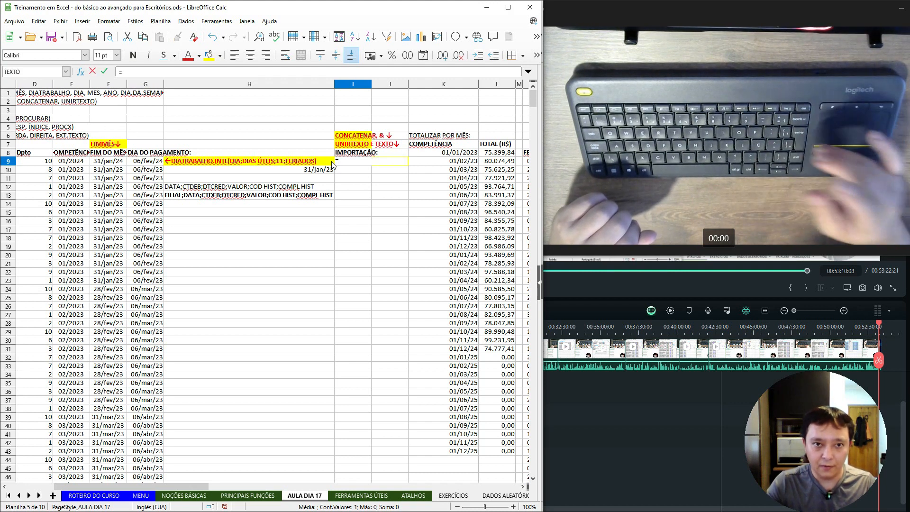
{"action": "type", "text": "UNIRTEXTO"}
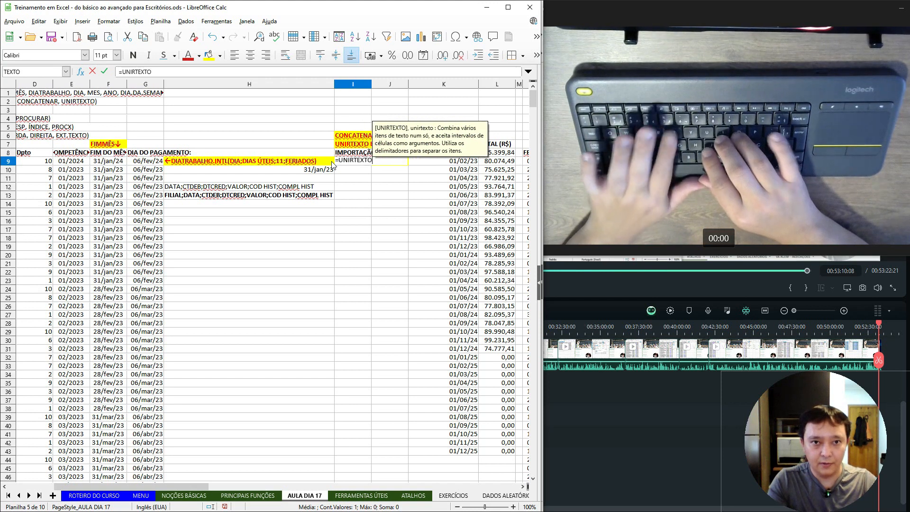
{"action": "key", "text": "Return"}
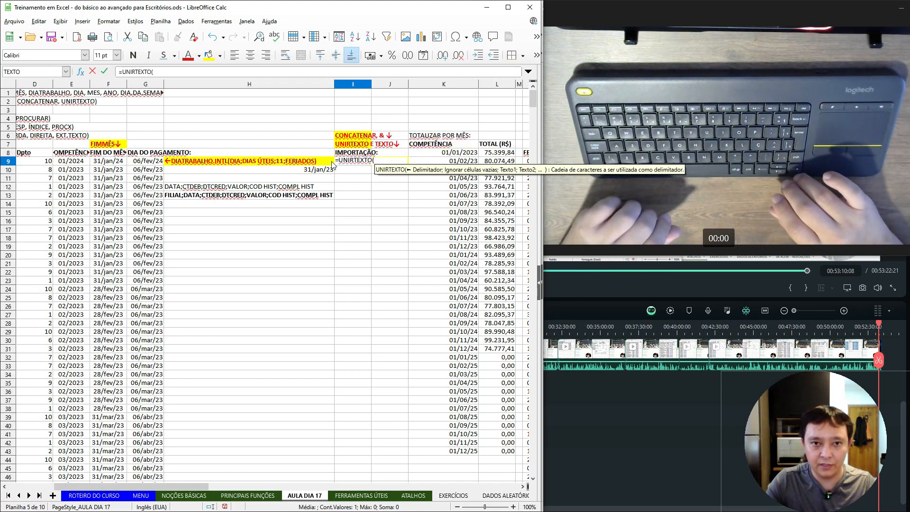
{"action": "type", "text": "\""}
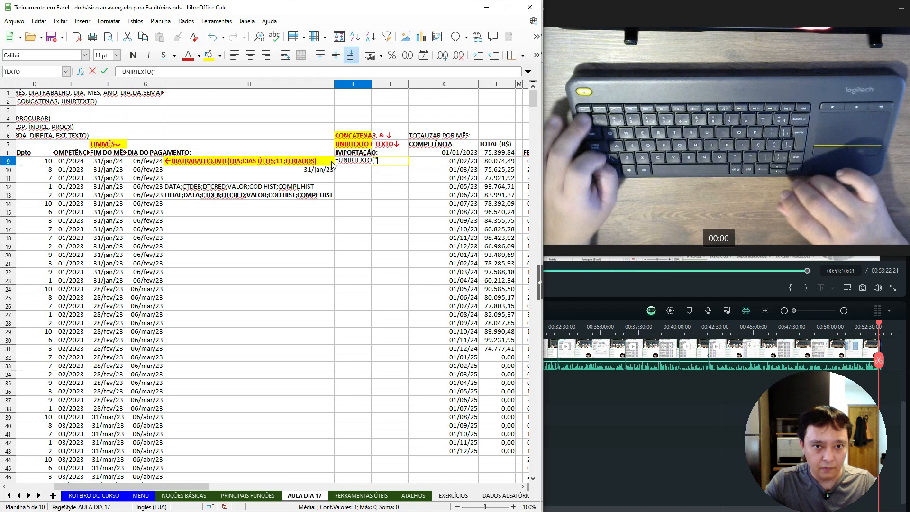
{"action": "type", "text": ";"}
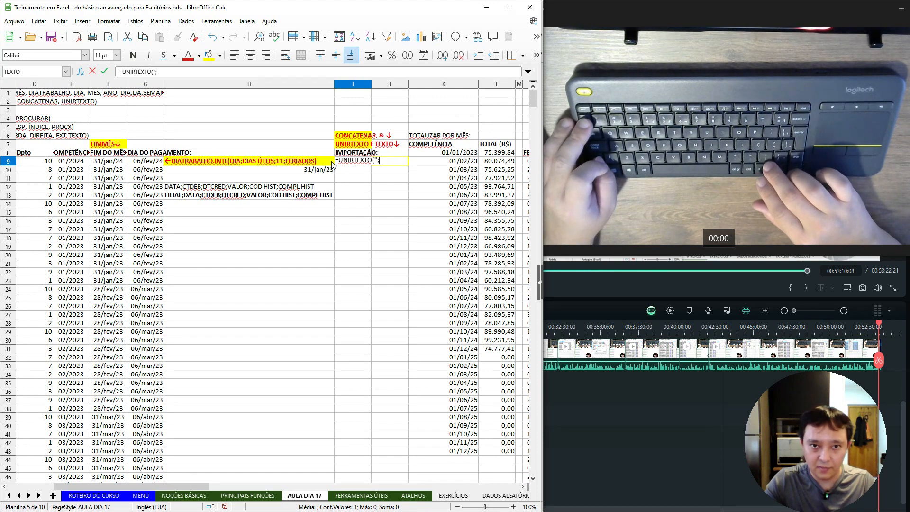
{"action": "type", "text": "\""}
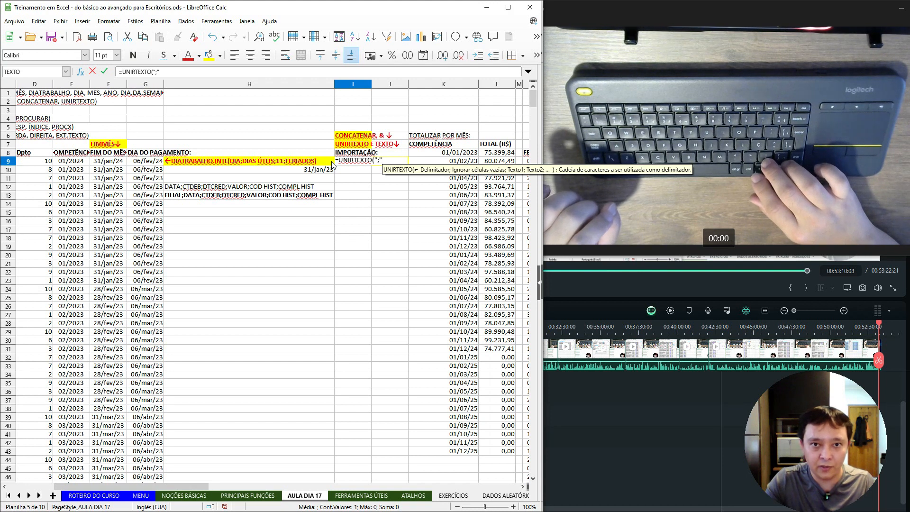
{"action": "type", "text": ";"}
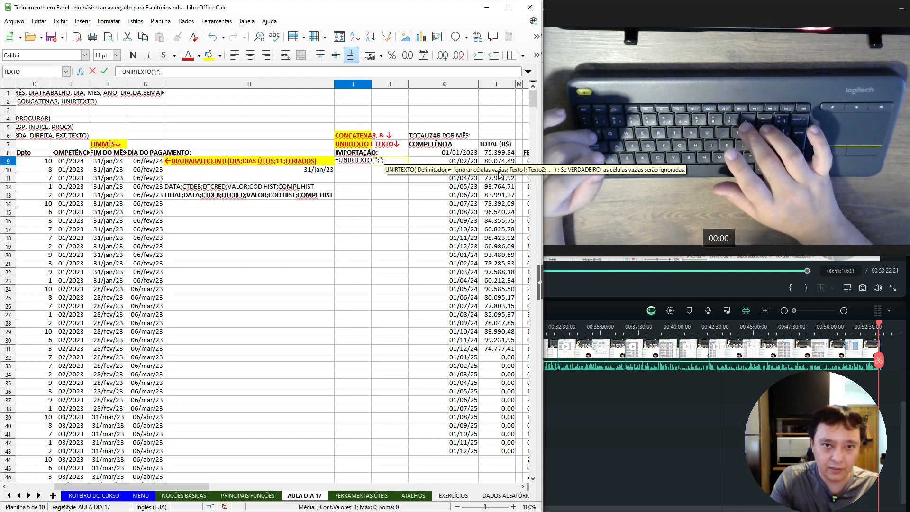
{"action": "type", "text": "1"}
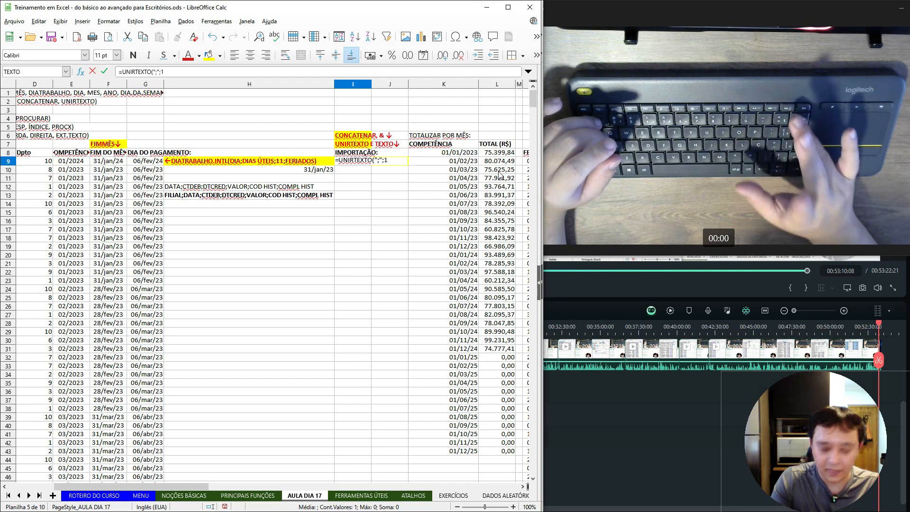
{"action": "key", "text": "BackSpace"}
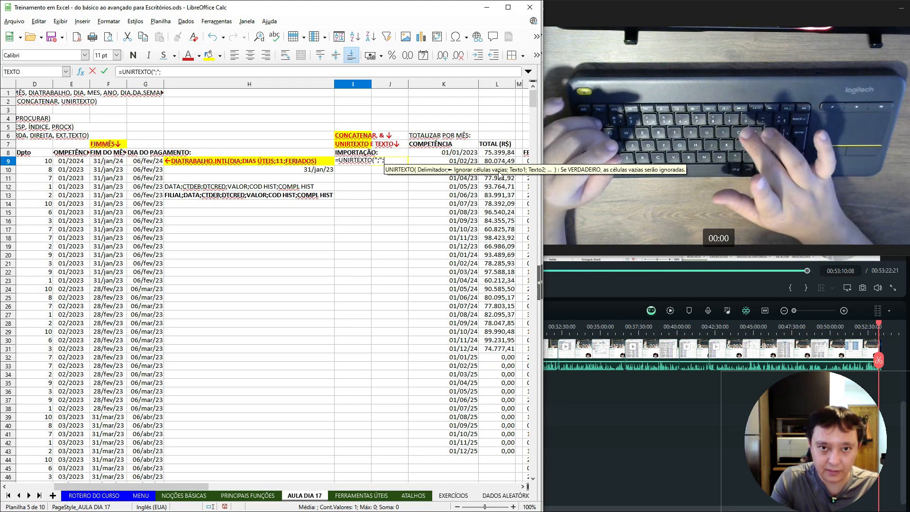
{"action": "type", "text": "0;"}
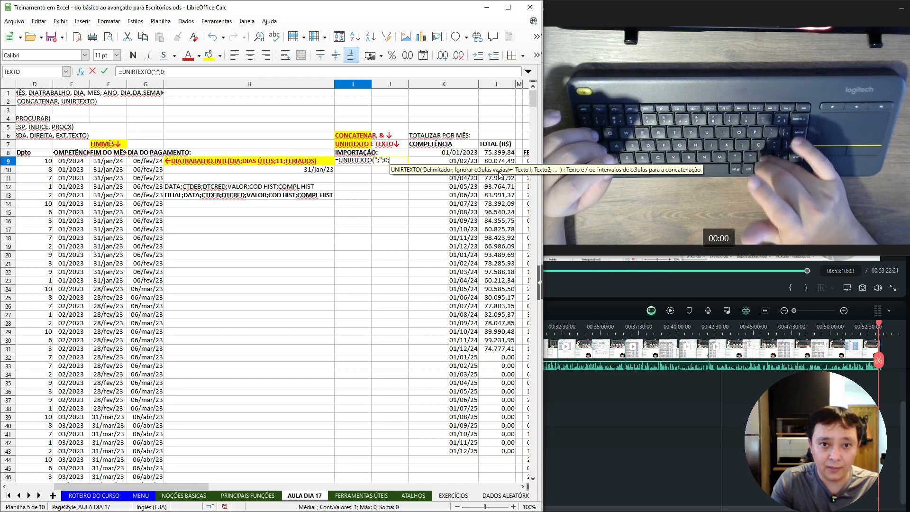
Complete the UNIRTEXTO formula in I9 with the range A9:G9 as the text to join.
{"action": "key", "text": "Up"}
{"action": "key", "text": "Up"}
{"action": "key", "text": "Up"}
{"action": "key", "text": "Up"}
{"action": "key", "text": "Up"}
{"action": "key", "text": "Up"}
{"action": "key", "text": "Up"}
{"action": "key", "text": "Up"}
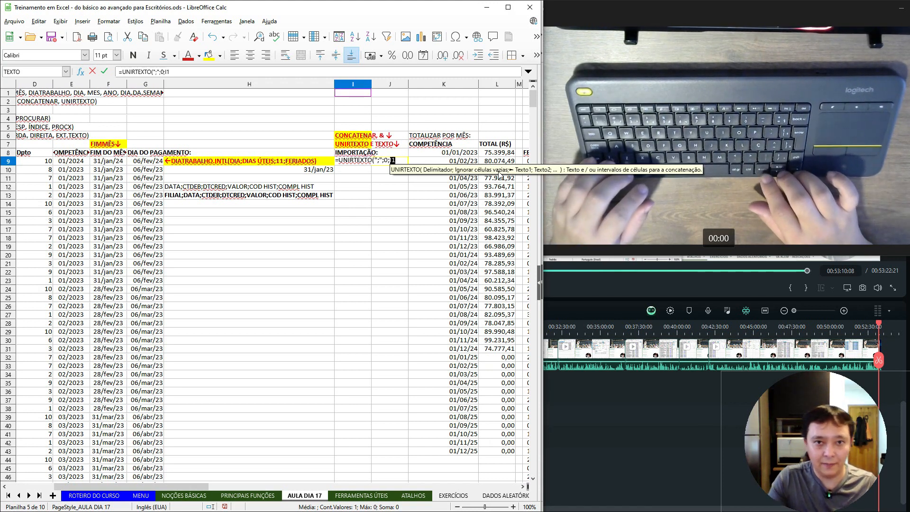
{"action": "key", "text": "Left"}
{"action": "key", "text": "Left"}
{"action": "key", "text": "Left"}
{"action": "key", "text": "Left"}
{"action": "key", "text": "Left"}
{"action": "key", "text": "Left"}
{"action": "key", "text": "Left"}
{"action": "key", "text": "Left"}
{"action": "key", "text": "Down"}
{"action": "key", "text": "Down"}
{"action": "key", "text": "Down"}
{"action": "key", "text": "Down"}
{"action": "key", "text": "Down"}
{"action": "key", "text": "Down"}
{"action": "key", "text": "Down"}
{"action": "key", "text": "Down"}
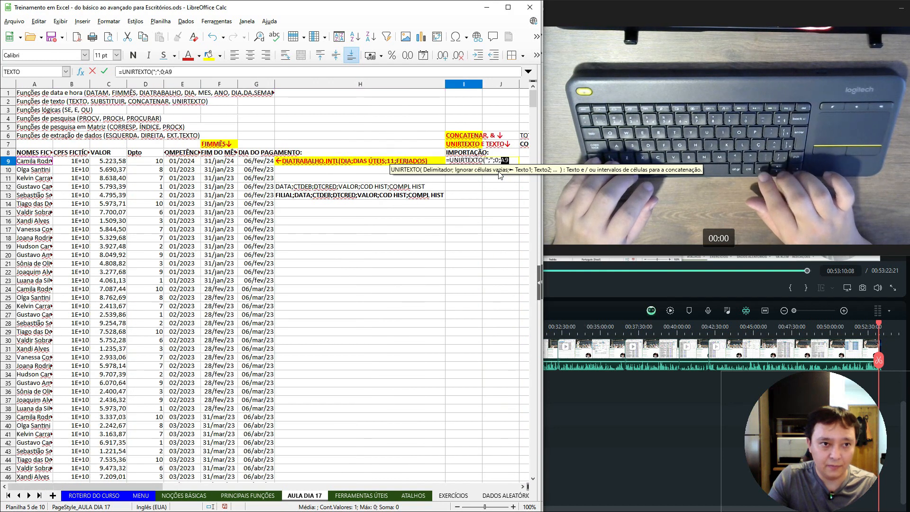
{"action": "key", "text": "shift+Right"}
{"action": "key", "text": "shift+Right"}
{"action": "key", "text": "shift+Right"}
{"action": "key", "text": "shift+Right"}
{"action": "key", "text": "shift+Right"}
{"action": "key", "text": "shift+Right"}
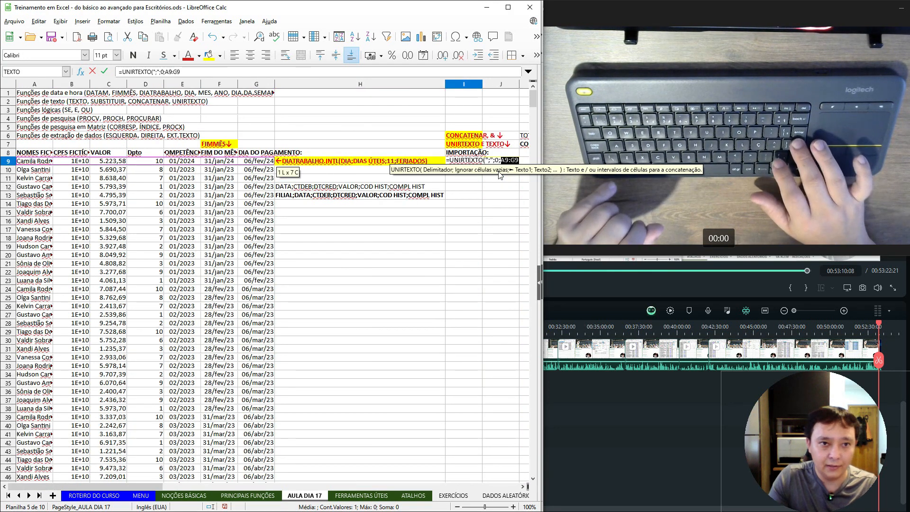
{"action": "key", "text": "Return"}
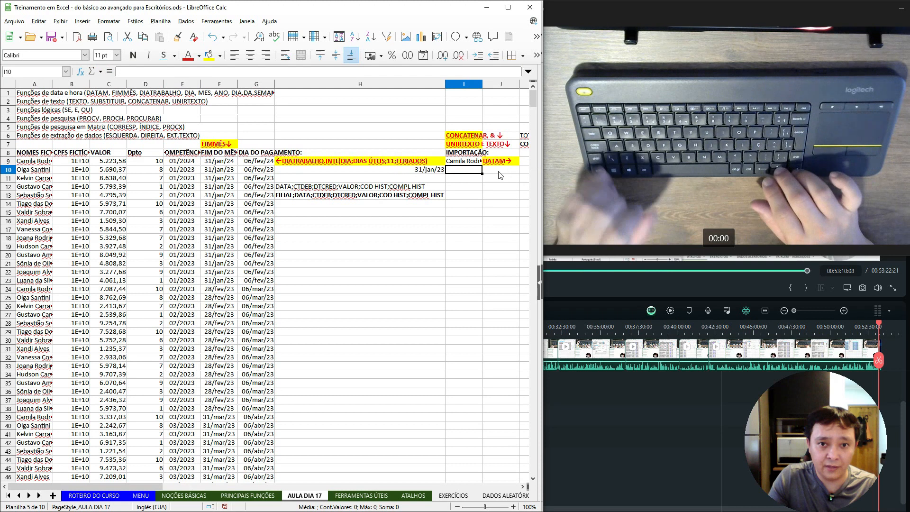
Widen column I to fit the joined text in I9.
{"action": "key", "text": "Up"}
{"action": "key", "text": "Right"}
{"action": "key", "text": "Left"}
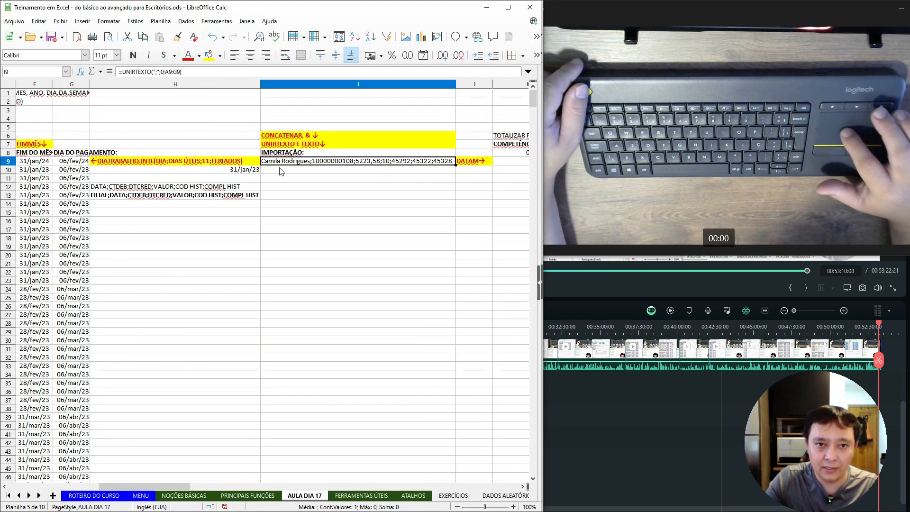
Change the delimiter of the UNIRTEXTO formula in I9 to "|".
{"action": "double_click", "coordinate": [306, 163]}
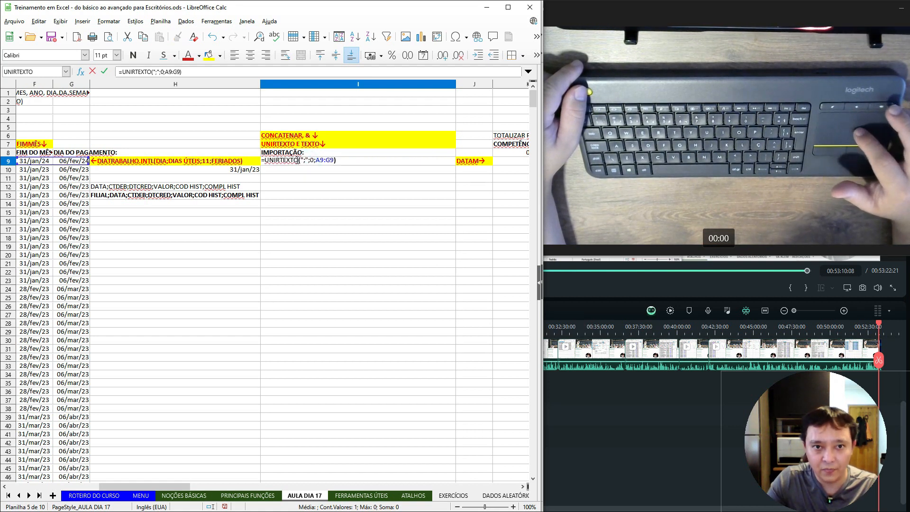
{"action": "double_click", "coordinate": [304, 160]}
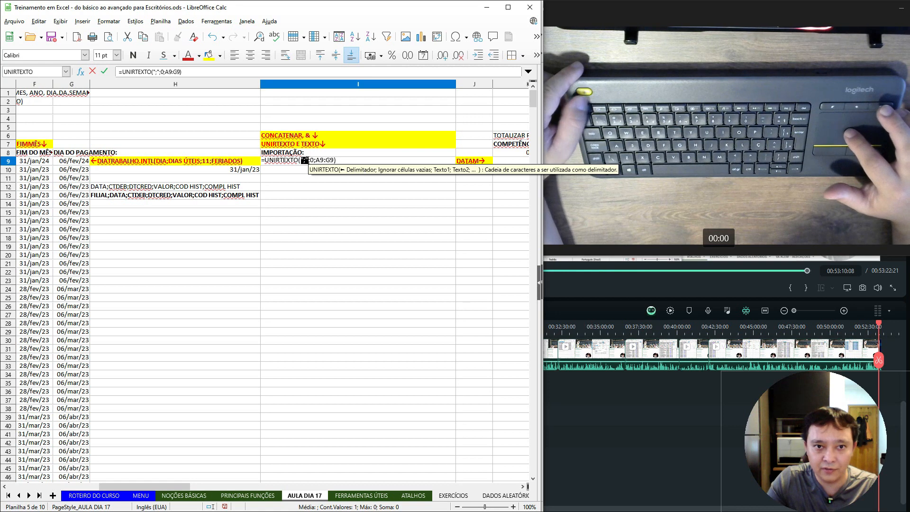
{"action": "key", "text": "Escape"}
{"action": "double_click", "coordinate": [307, 161]}
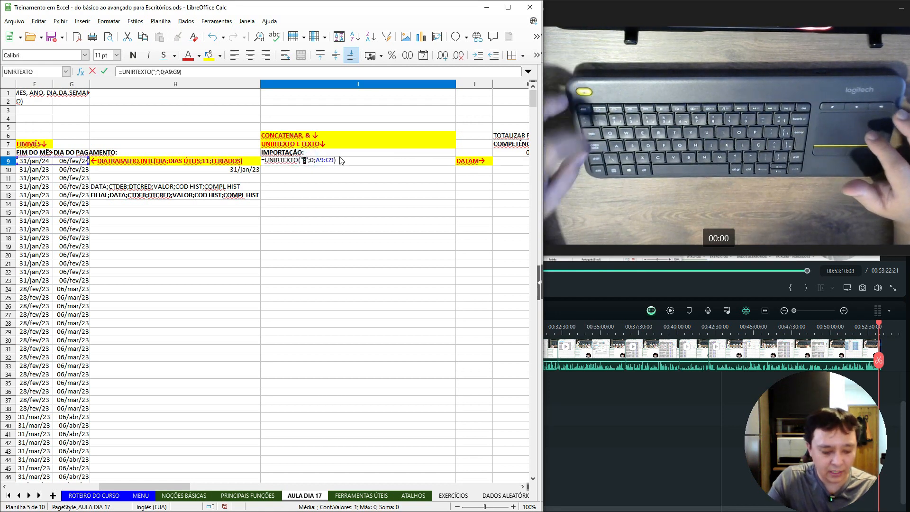
{"action": "type", "text": "|"}
{"action": "key", "text": "Return"}
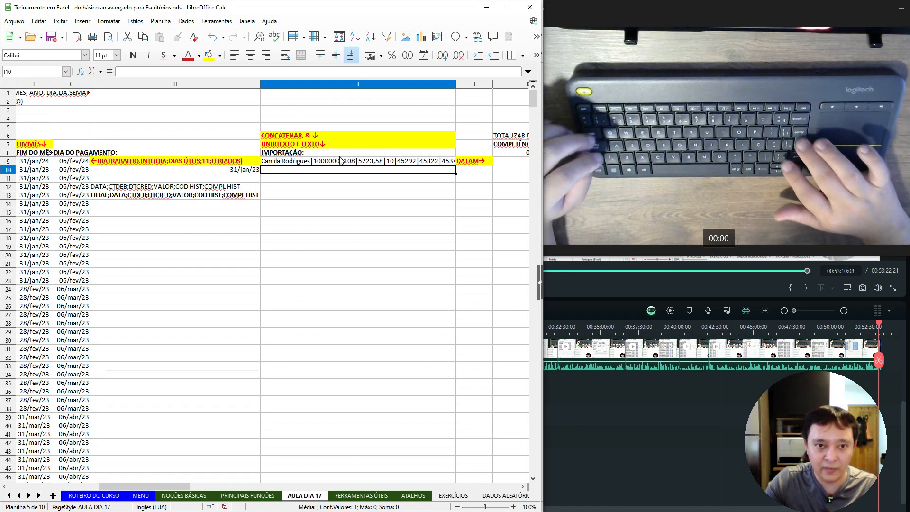
{"action": "key", "text": "Up"}
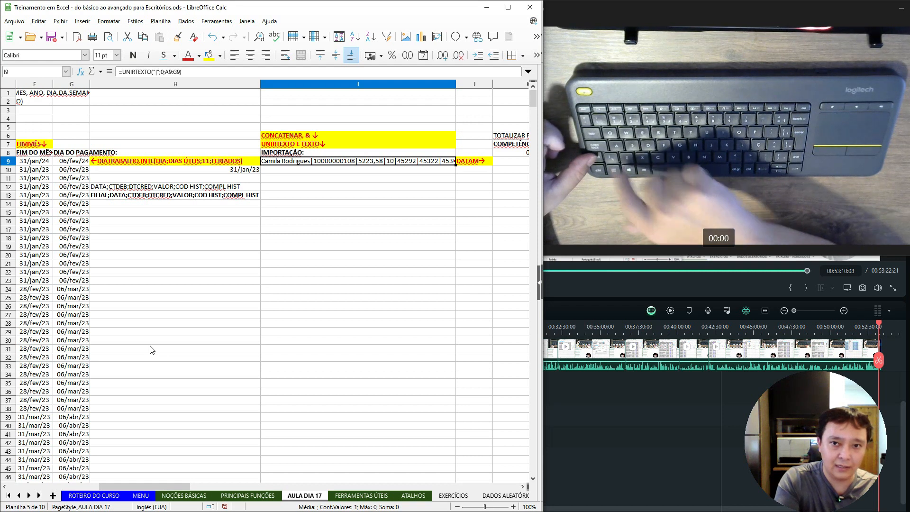
{"action": "left_click", "coordinate": [334, 170]}
{"action": "type", "text": "||||||||||||||||"}
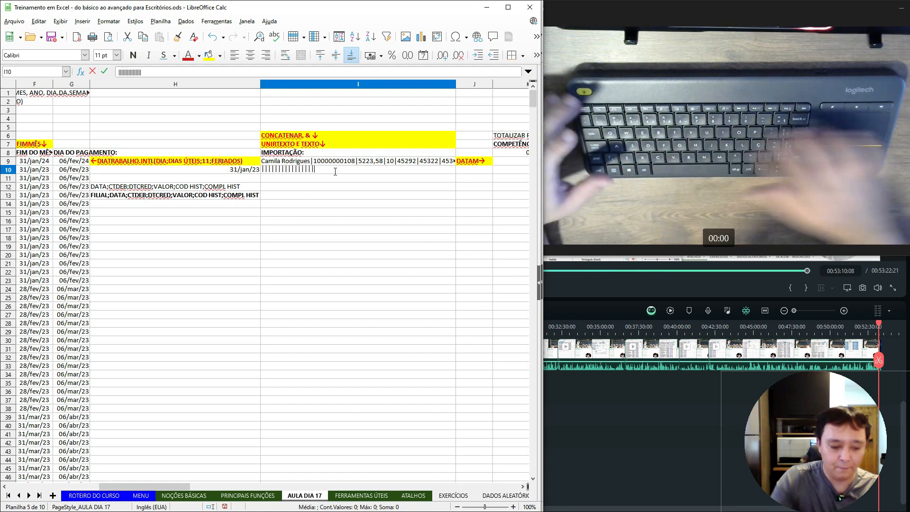
{"action": "key", "text": "Escape"}
{"action": "left_click", "coordinate": [335, 171]}
Set the delimiter of the UNIRTEXTO formula in I9 to a comma.
{"action": "key", "text": "Up"}
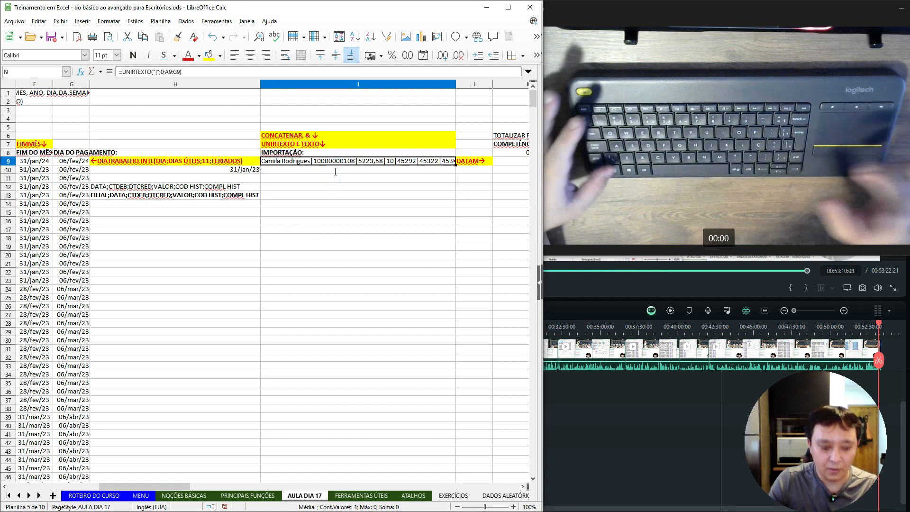
{"action": "key", "text": "F2"}
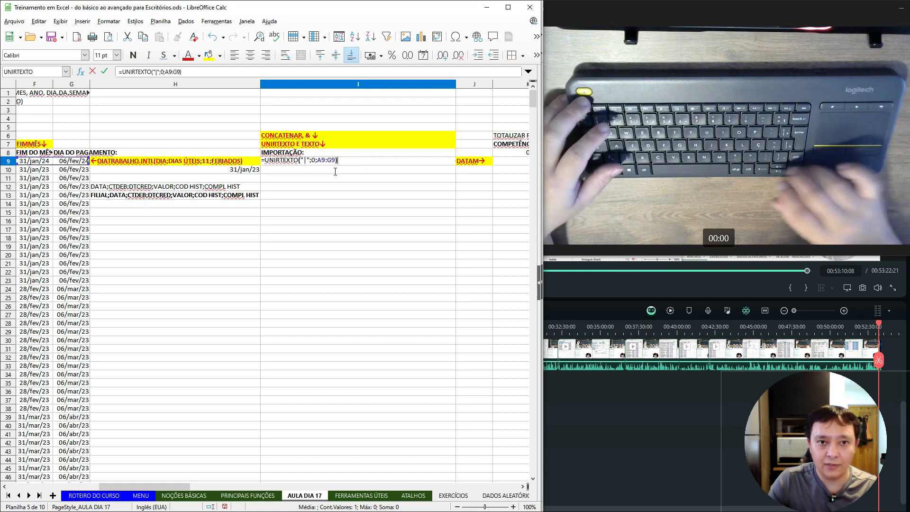
{"action": "key", "text": "Left"}
{"action": "key", "text": "Left"}
{"action": "key", "text": "Left"}
{"action": "key", "text": "Left"}
{"action": "key", "text": "Left"}
{"action": "key", "text": "Left"}
{"action": "key", "text": "Left"}
{"action": "key", "text": "Left"}
{"action": "key", "text": "Left"}
{"action": "key", "text": "Left"}
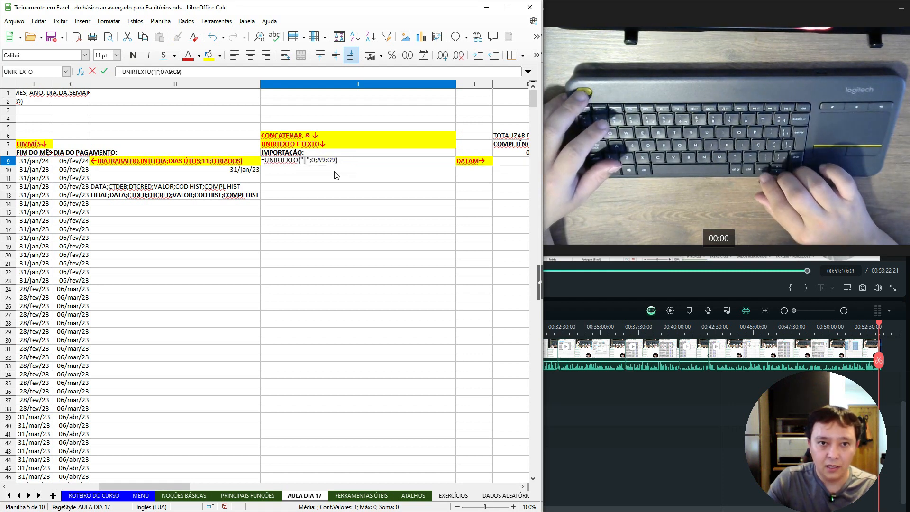
{"action": "key", "text": "BackSpace"}
{"action": "type", "text": ","}
{"action": "key", "text": "Return"}
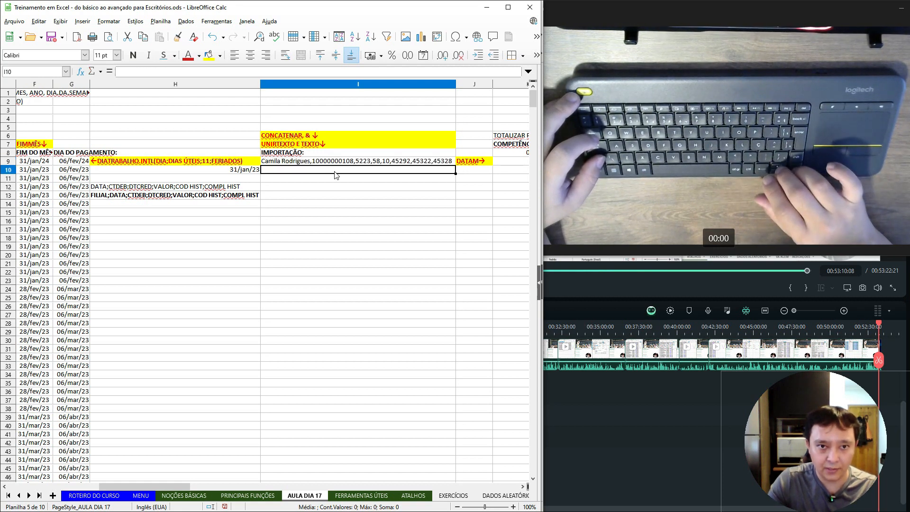
{"action": "key", "text": "Up"}
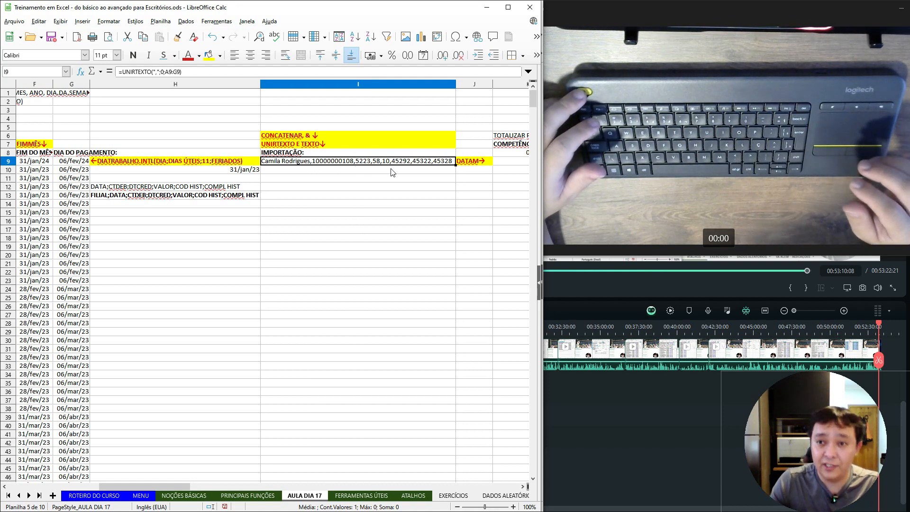
Examine the comma delimiter argument in the UNIRTEXTO formula in I9.
{"action": "left_click", "coordinate": [335, 173]}
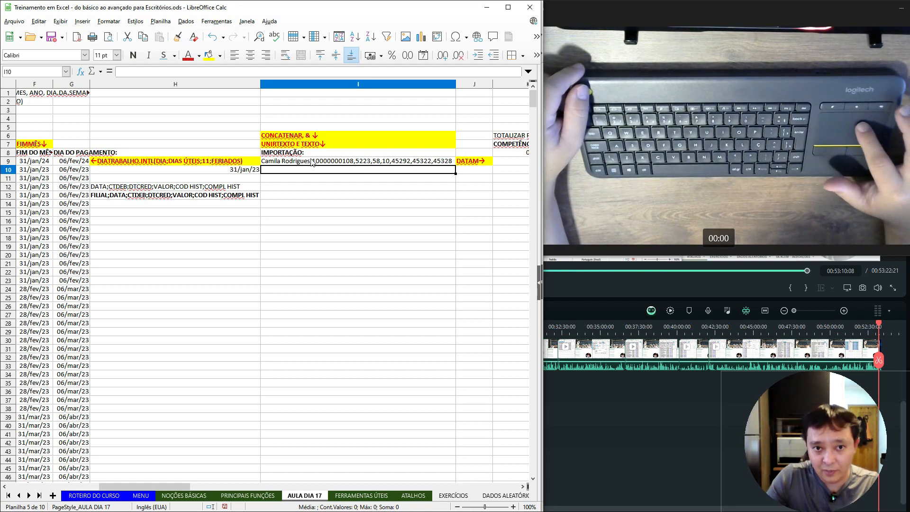
{"action": "triple_click", "coordinate": [310, 161]}
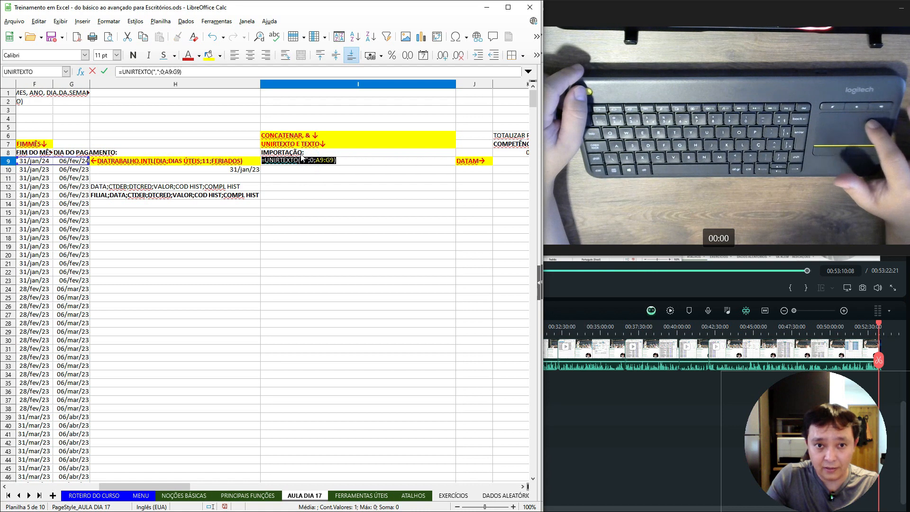
{"action": "left_click", "coordinate": [303, 160]}
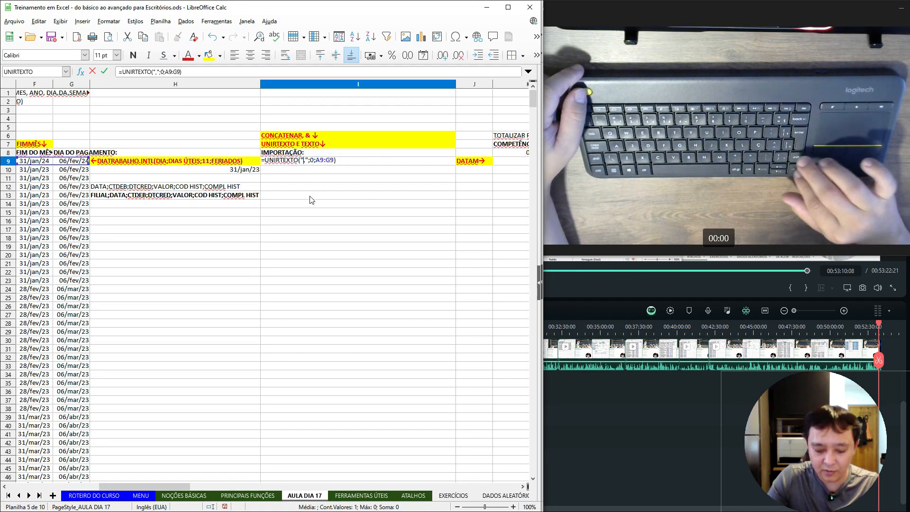
{"action": "key", "text": "shift+Right"}
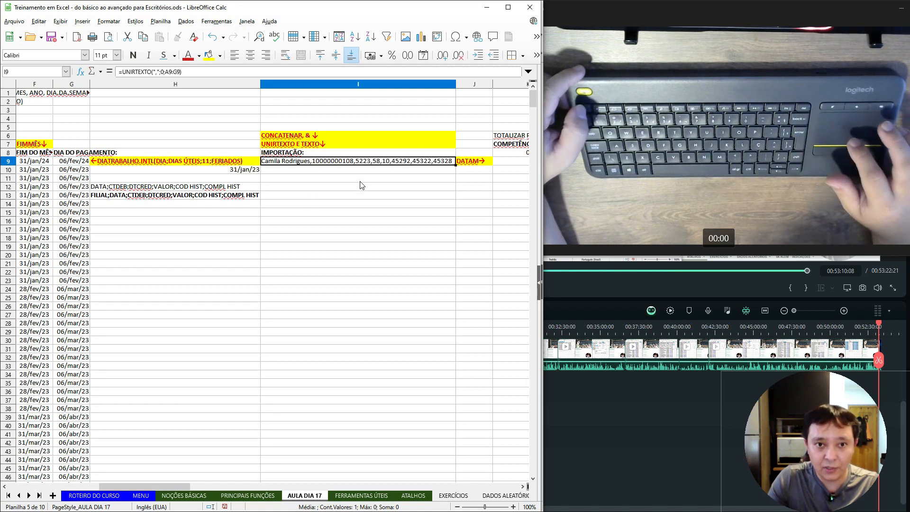
{"action": "left_click", "coordinate": [302, 162]}
{"action": "double_click", "coordinate": [302, 161]}
{"action": "left_click", "coordinate": [304, 160]}
{"action": "double_click", "coordinate": [305, 160]}
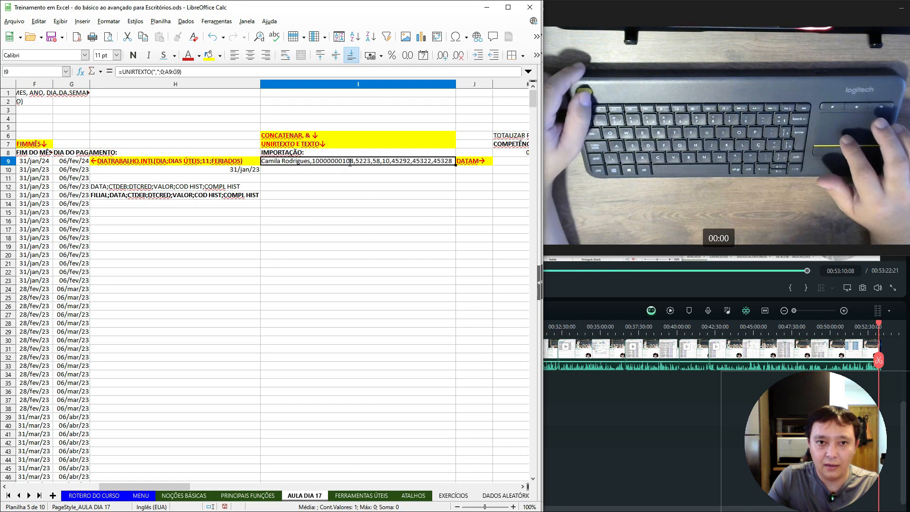
{"action": "left_click", "coordinate": [349, 162]}
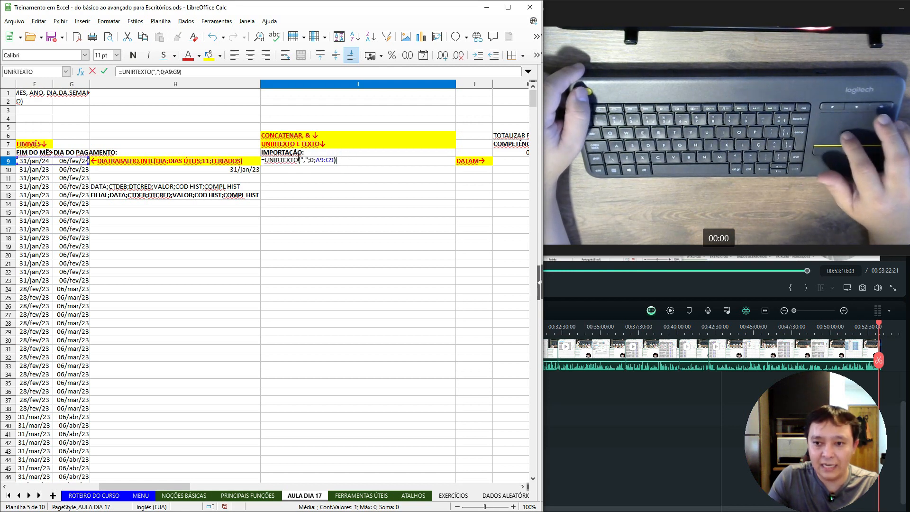
{"action": "key", "text": "Escape"}
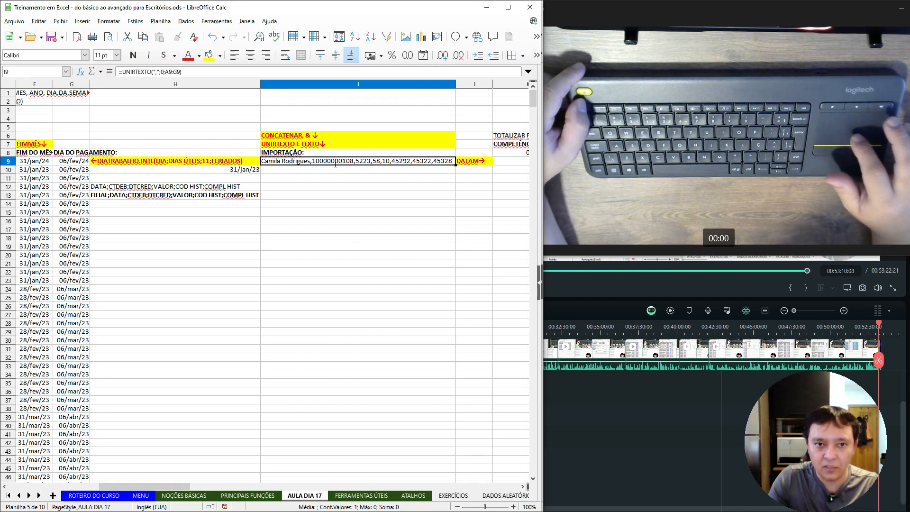
Change the delimiter of the UNIRTEXTO formula in I9 to a semicolon.
{"action": "double_click", "coordinate": [334, 162]}
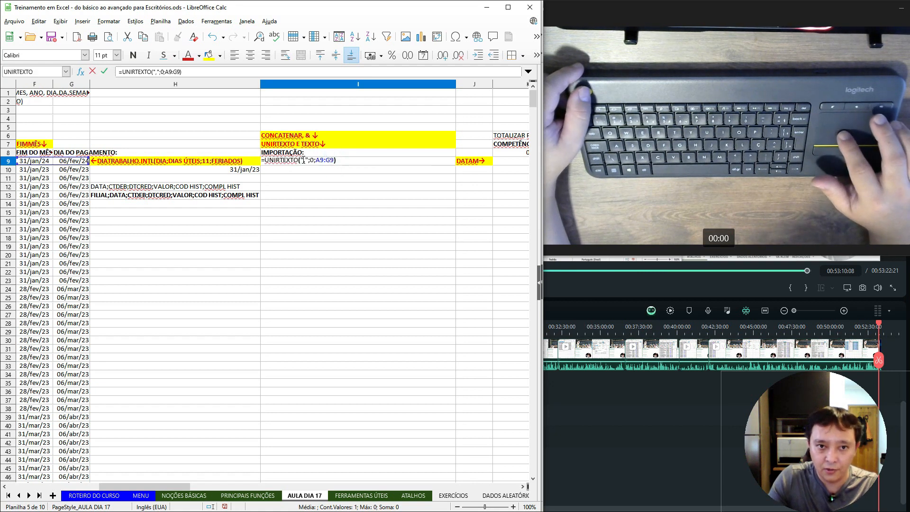
{"action": "key", "text": "BackSpace"}
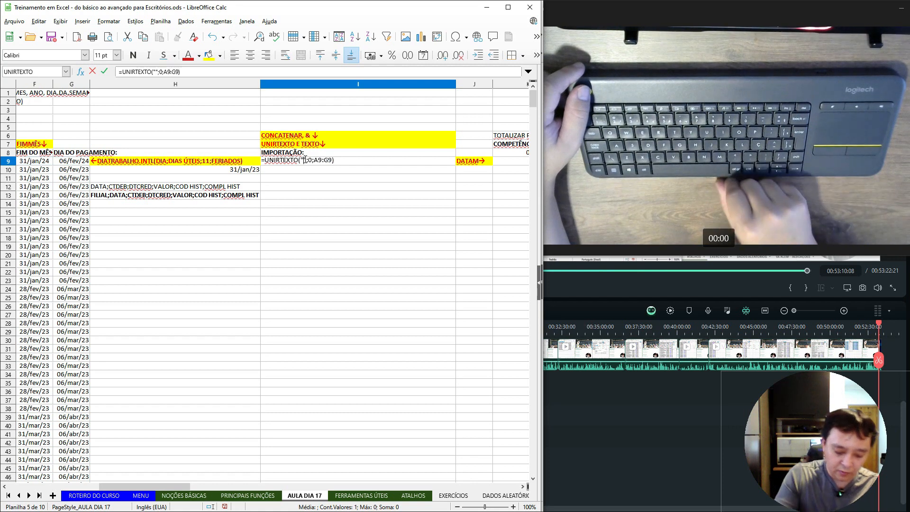
{"action": "type", "text": ";"}
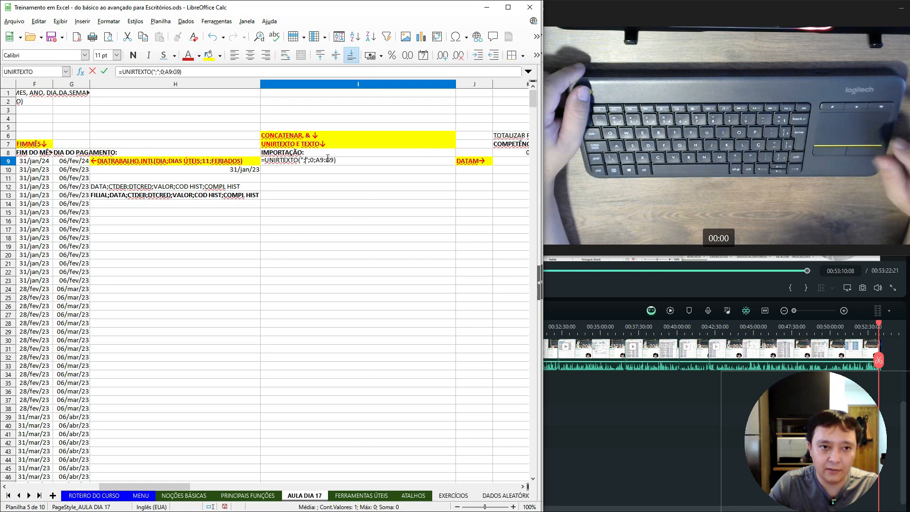
{"action": "scroll", "coordinate": [142, 166], "scroll_direction": "left", "scroll_amount": 3}
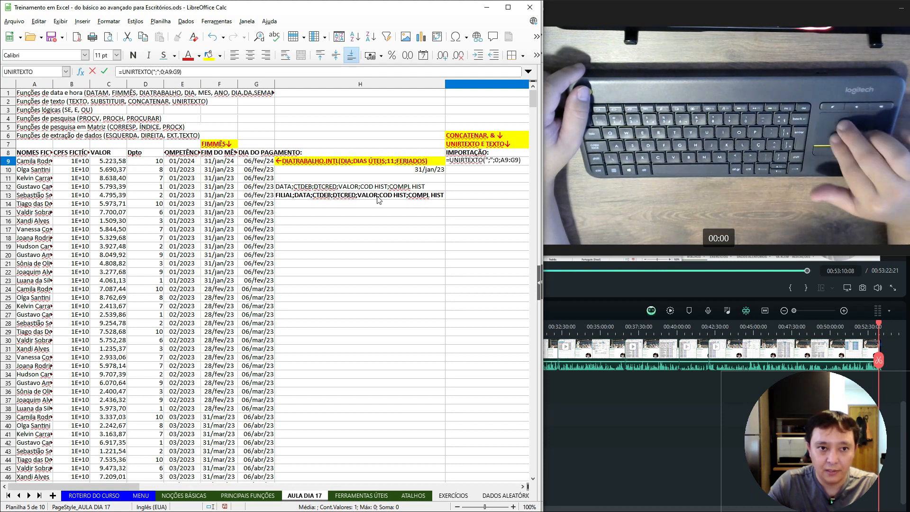
{"action": "scroll", "coordinate": [377, 200], "scroll_direction": "right", "scroll_amount": 3}
{"action": "scroll", "coordinate": [377, 200], "scroll_direction": "left", "scroll_amount": 3}
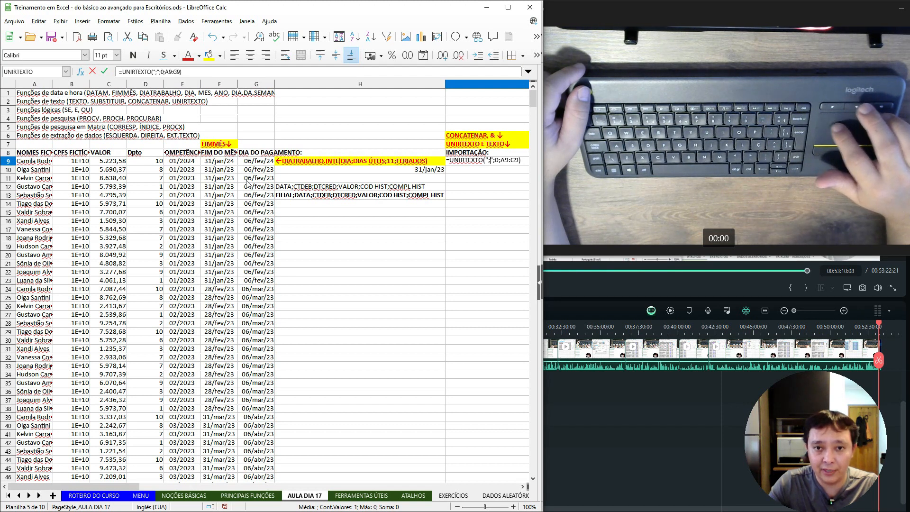
{"action": "scroll", "coordinate": [332, 185], "scroll_direction": "right", "scroll_amount": 6}
{"action": "scroll", "coordinate": [332, 185], "scroll_direction": "left", "scroll_amount": 4}
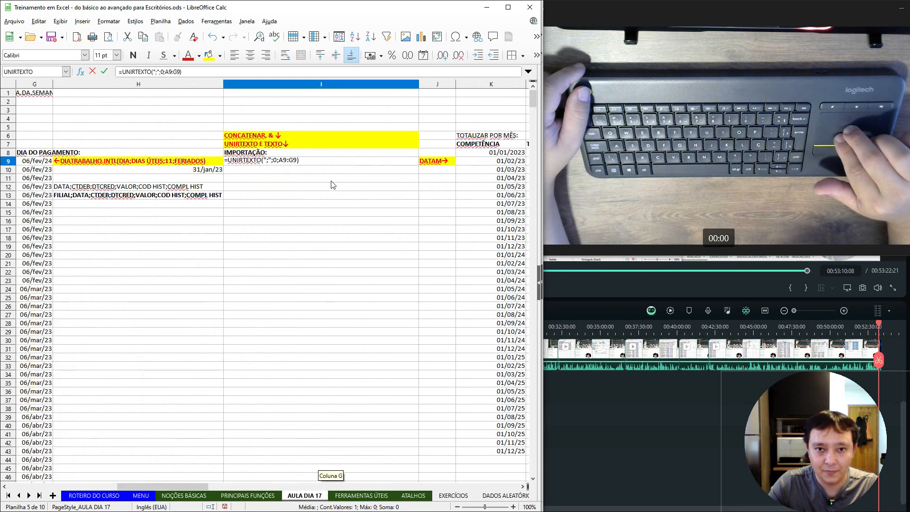
{"action": "scroll", "coordinate": [333, 185], "scroll_direction": "right", "scroll_amount": 1}
{"action": "scroll", "coordinate": [332, 185], "scroll_direction": "left", "scroll_amount": 2}
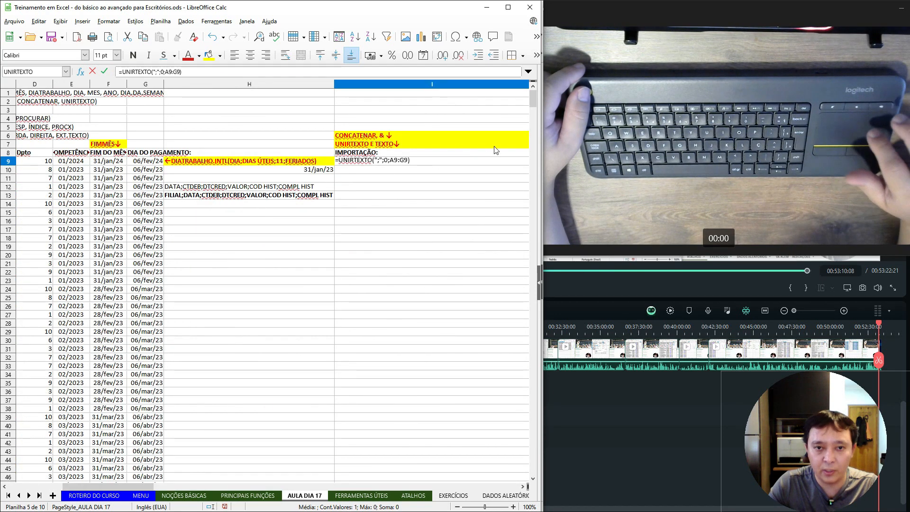
{"action": "key", "text": "Return"}
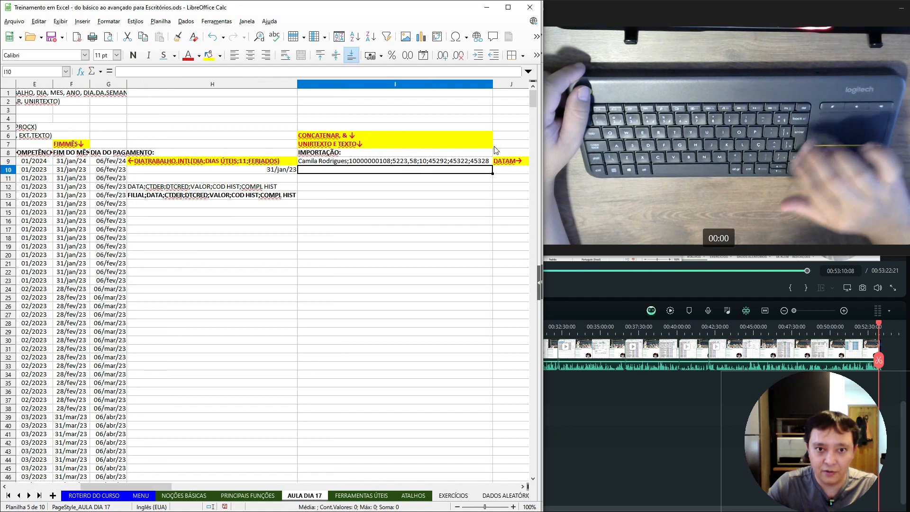
Inspect the argument of the UNIRTEXTO formula in I9 that controls whether empty cells are ignored.
{"action": "key", "text": "Up"}
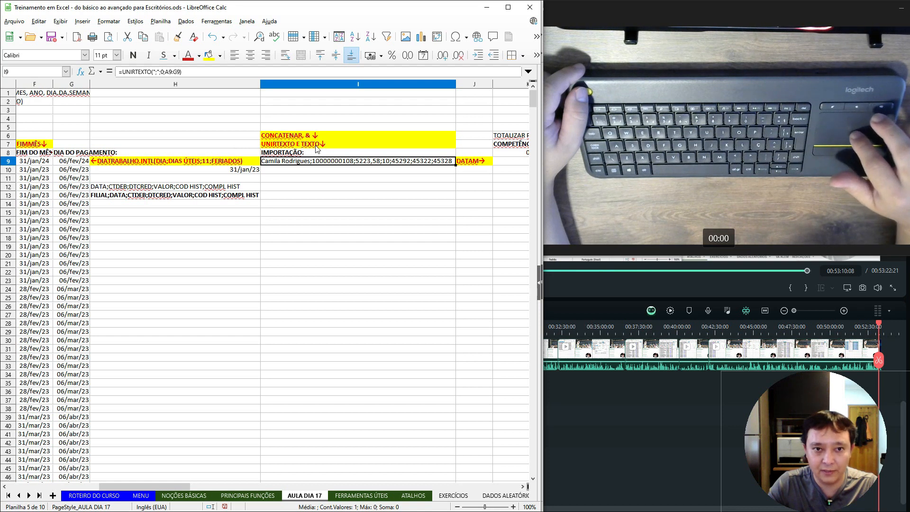
{"action": "double_click", "coordinate": [313, 160]}
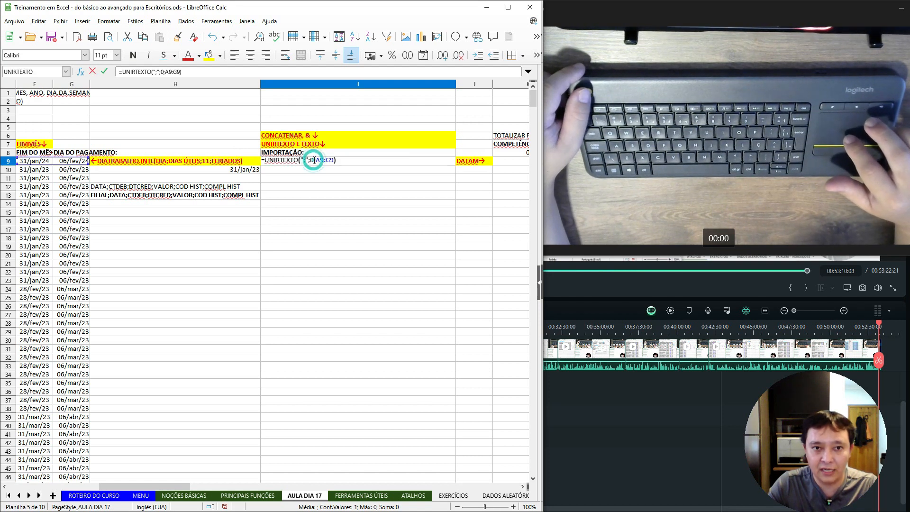
{"action": "key", "text": "Escape"}
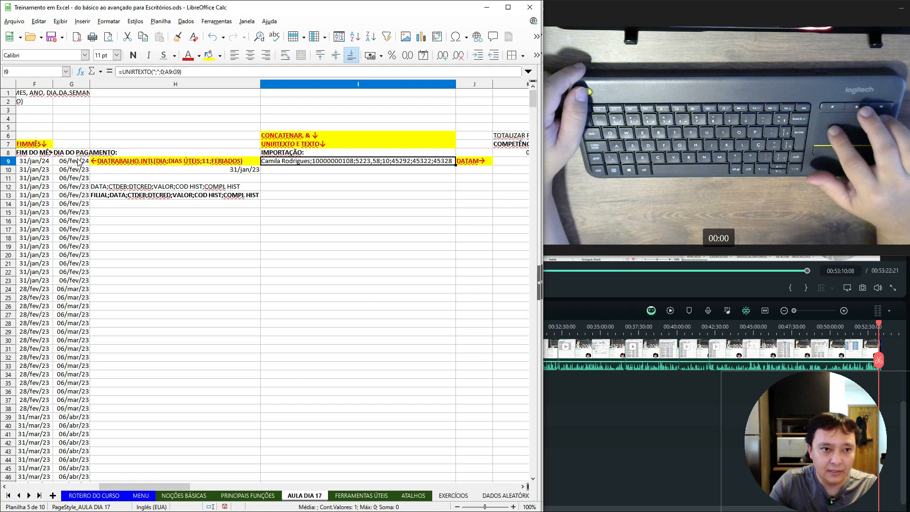
{"action": "double_click", "coordinate": [295, 161]}
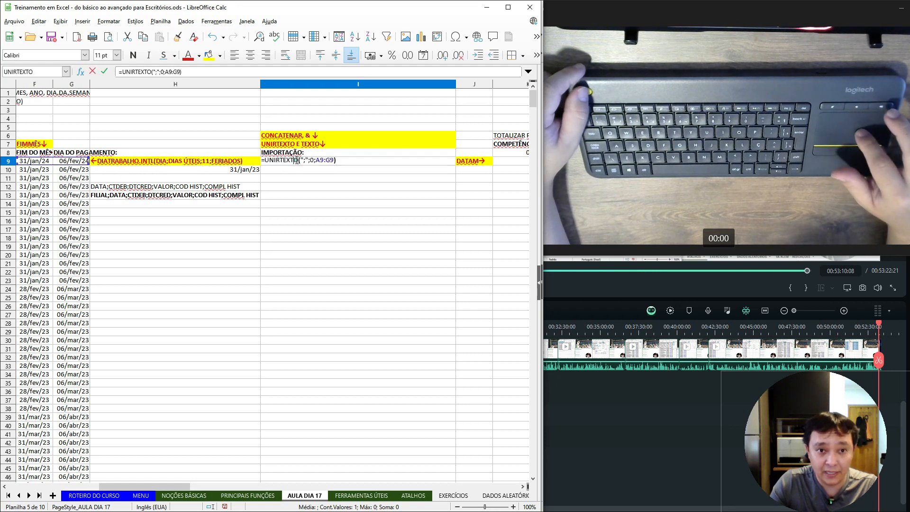
{"action": "left_click", "coordinate": [313, 160]}
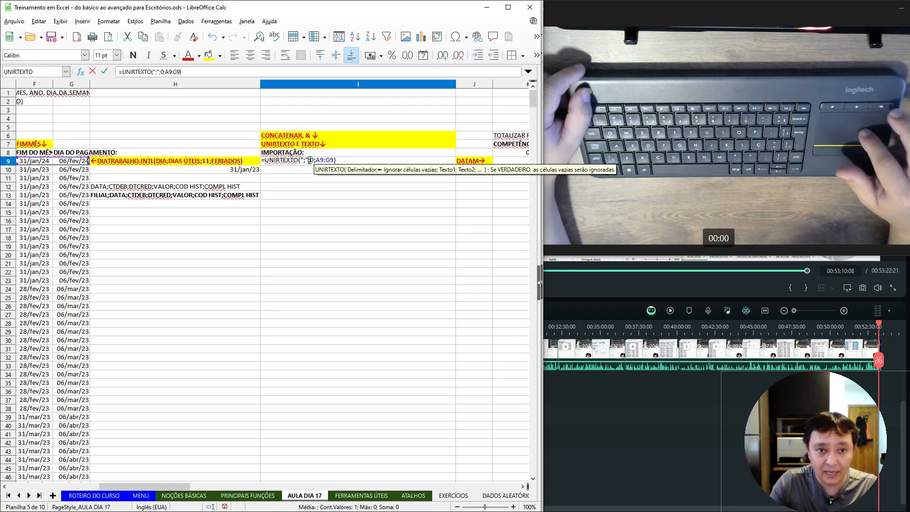
{"action": "left_click", "coordinate": [308, 160]}
{"action": "left_click_drag", "start_coordinate": [312, 160], "coordinate": [313, 164]}
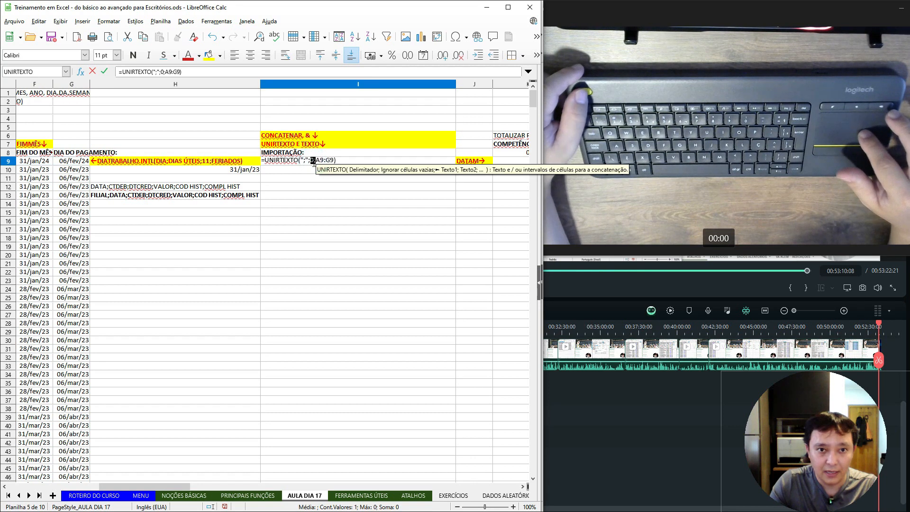
{"action": "key", "text": "Escape"}
{"action": "key", "text": "Escape"}
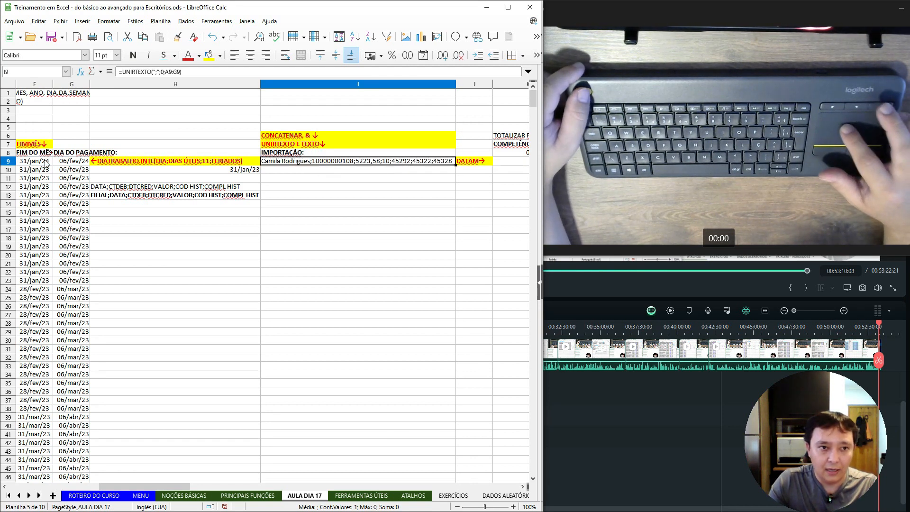
Clear the contents of cells C9 through G9 in the first data row.
{"action": "key", "text": "Left"}
{"action": "key", "text": "Left"}
{"action": "key", "text": "Left"}
{"action": "key", "text": "Delete"}
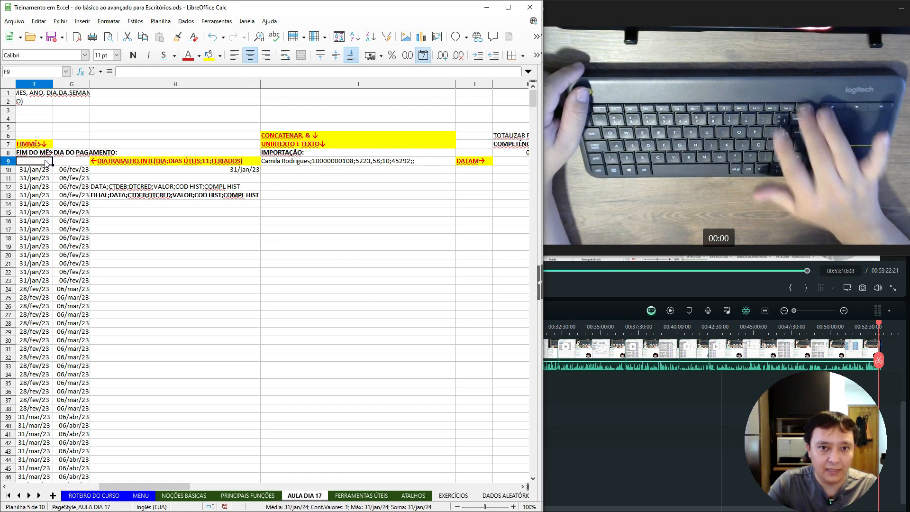
{"action": "key", "text": "Left"}
{"action": "key", "text": "Left"}
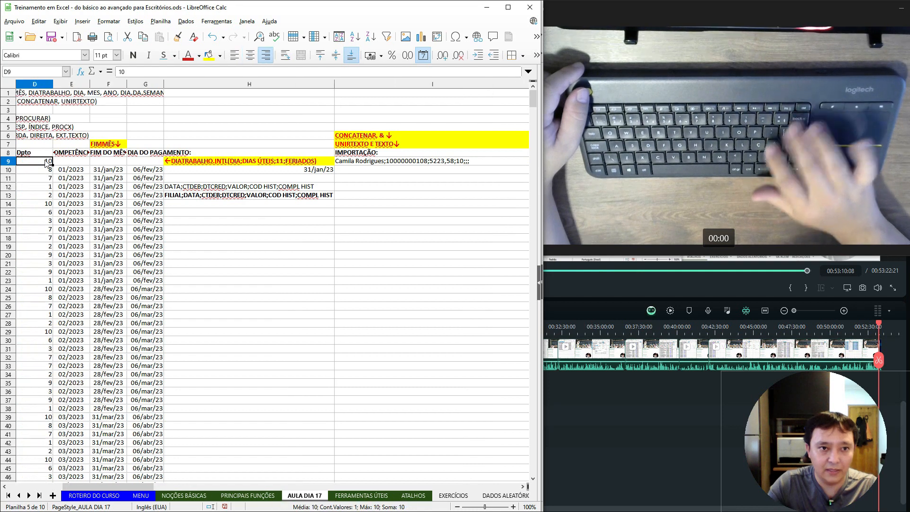
{"action": "key", "text": "Delete"}
{"action": "key", "text": "Left"}
{"action": "key", "text": "Delete"}
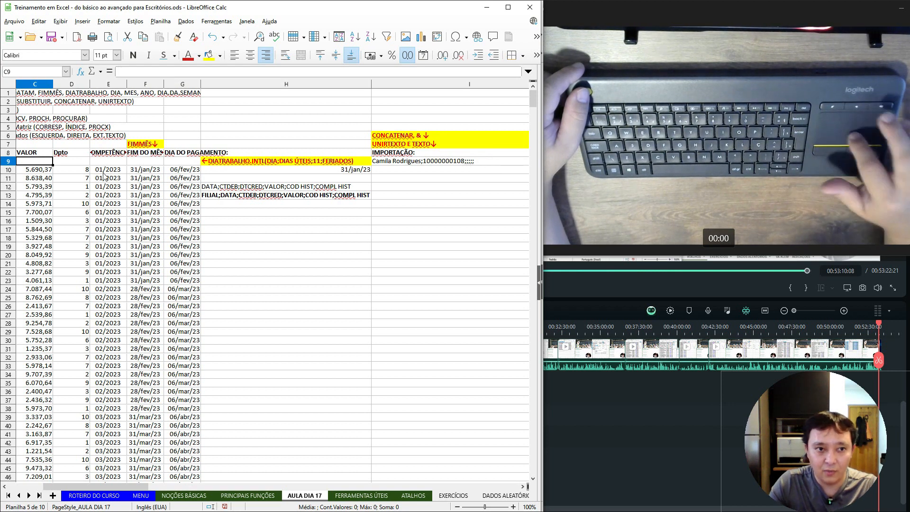
{"action": "scroll", "coordinate": [72, 174], "scroll_direction": "left", "scroll_amount": 2}
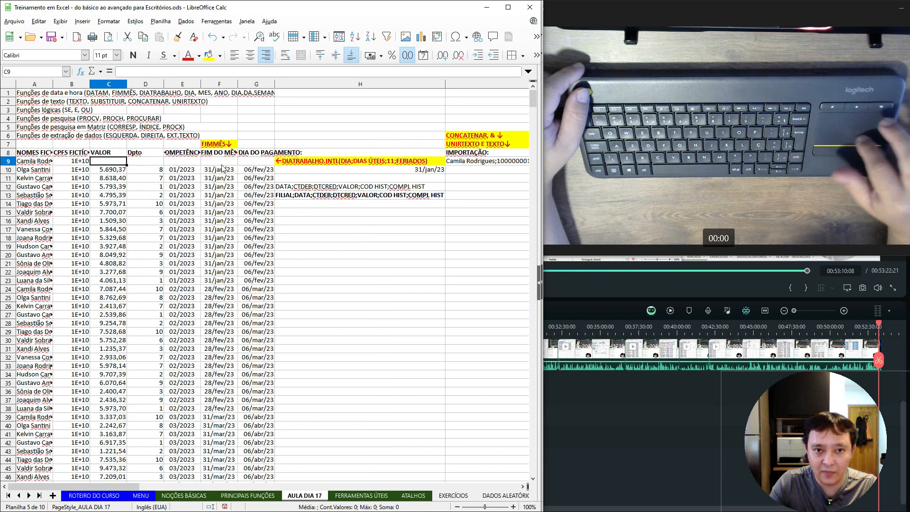
{"action": "scroll", "coordinate": [222, 168], "scroll_direction": "right", "scroll_amount": 6}
{"action": "scroll", "coordinate": [222, 169], "scroll_direction": "left", "scroll_amount": 6}
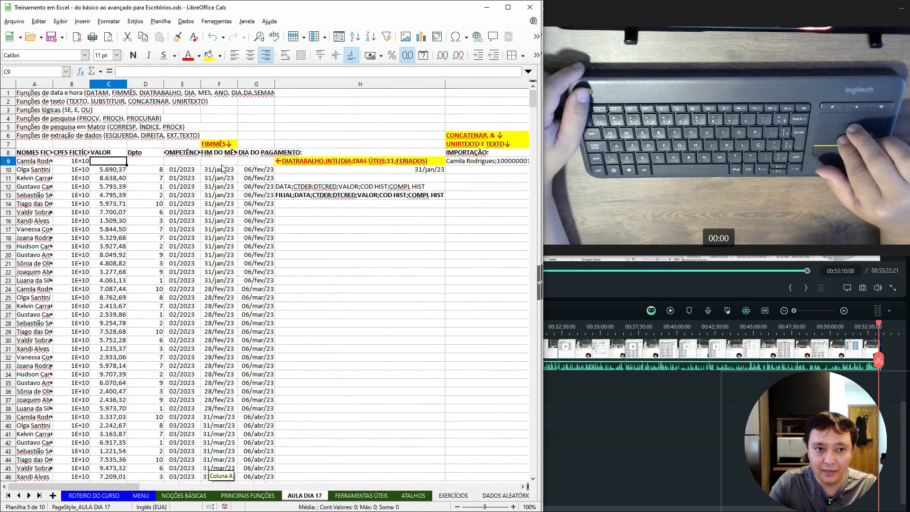
Set the ignore-empty-cells argument of the UNIRTEXTO formula in I9 to 1.
{"action": "key", "text": "Right"}
{"action": "key", "text": "Right"}
{"action": "key", "text": "Right"}
{"action": "key", "text": "Right"}
{"action": "key", "text": "Right"}
{"action": "key", "text": "Right"}
{"action": "key", "text": "Right"}
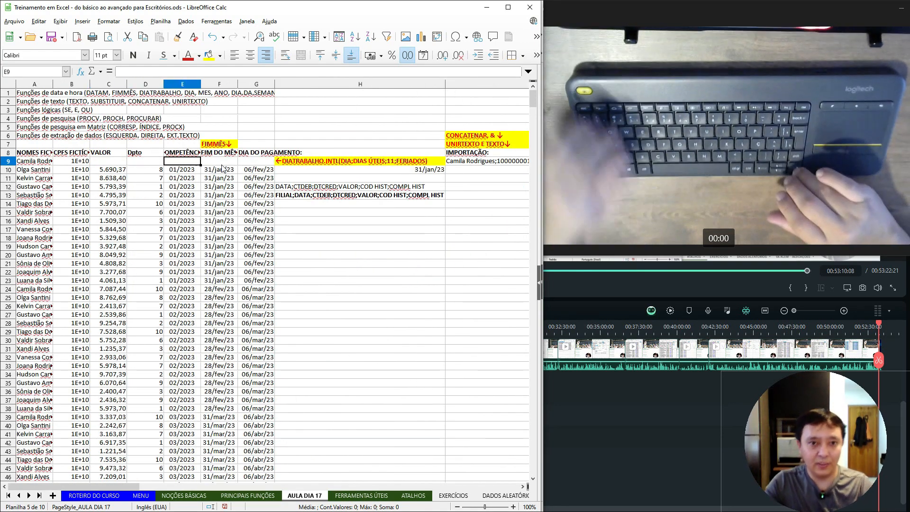
{"action": "key", "text": "Left"}
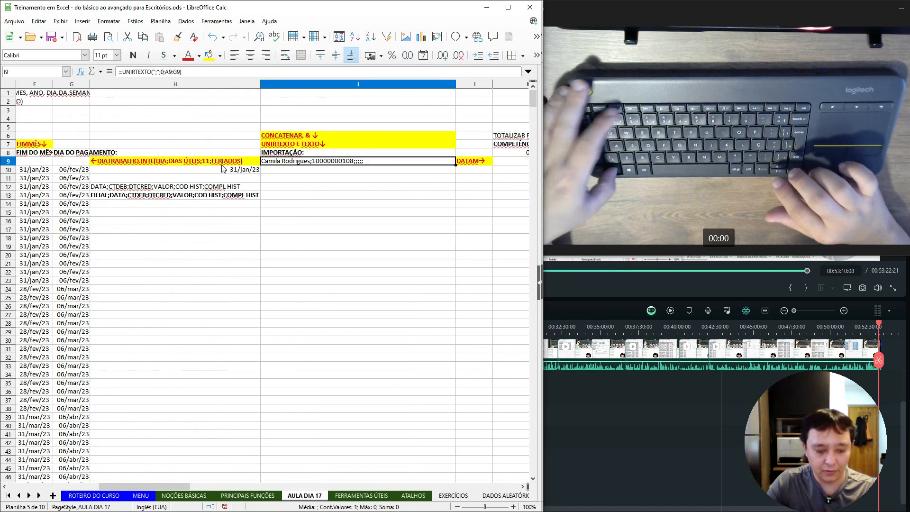
{"action": "key", "text": "F2"}
{"action": "key", "text": "Left"}
{"action": "key", "text": "Left"}
{"action": "key", "text": "Left"}
{"action": "key", "text": "Left"}
{"action": "key", "text": "Left"}
{"action": "key", "text": "shift+Left"}
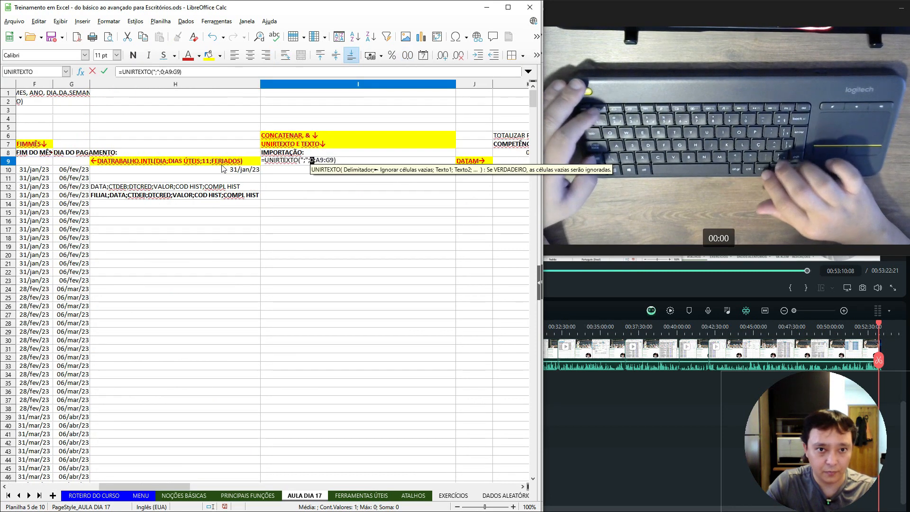
{"action": "type", "text": "1"}
{"action": "key", "text": "Return"}
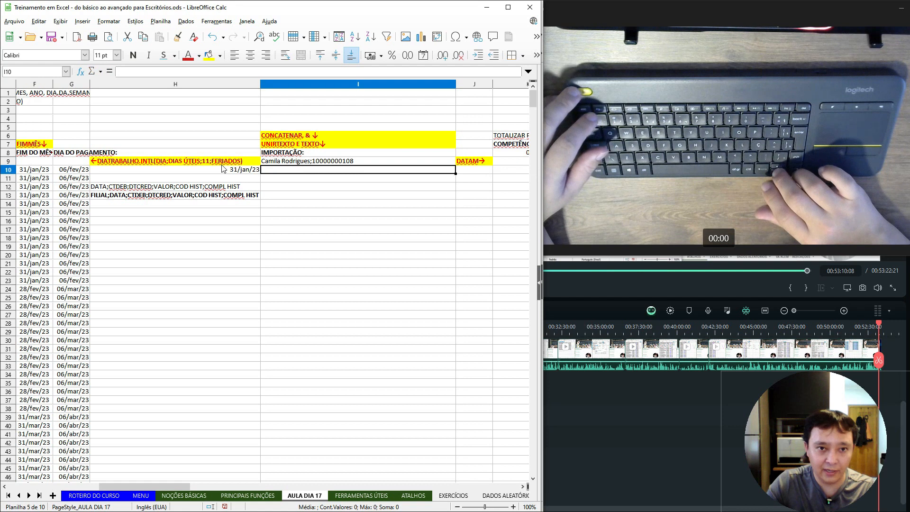
Copy the UNIRTEXTO formula from I9 into cells I10:I21.
{"action": "key", "text": "Up"}
{"action": "key", "text": "Left"}
{"action": "key", "text": "Right"}
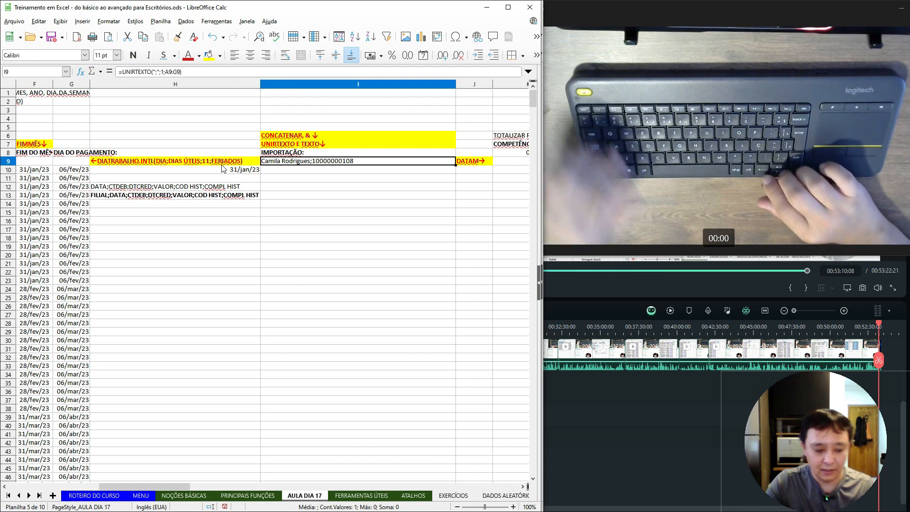
{"action": "key", "text": "ctrl+c"}
{"action": "key", "text": "Down"}
{"action": "key", "text": "shift+Down"}
{"action": "key", "text": "shift+Down"}
{"action": "key", "text": "shift+Down"}
{"action": "key", "text": "shift+Down"}
{"action": "key", "text": "shift+Down"}
{"action": "key", "text": "shift+Down"}
{"action": "key", "text": "shift+Down"}
{"action": "key", "text": "shift+Down"}
{"action": "key", "text": "shift+Down"}
{"action": "key", "text": "shift+Down"}
{"action": "key", "text": "shift+Down"}
{"action": "key", "text": "ctrl+v"}
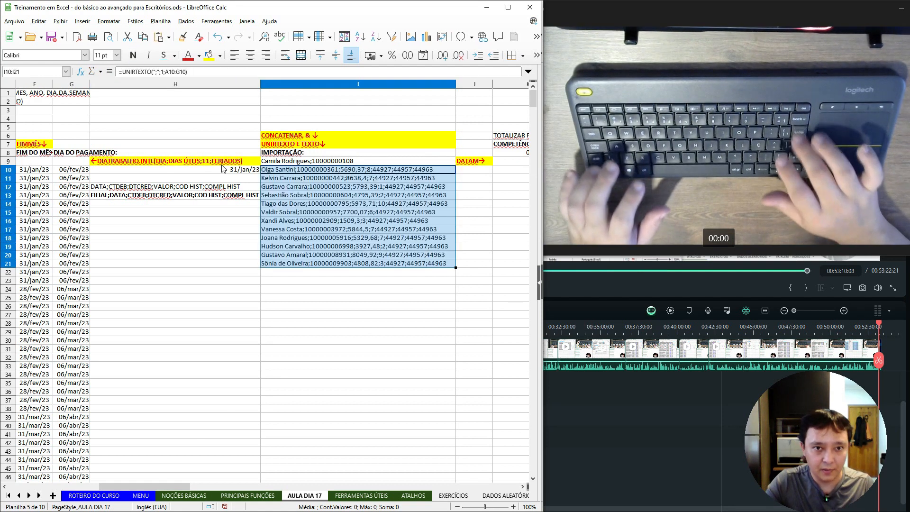
Review the joined import lines in column I from row 9 to row 21.
{"action": "key", "text": "Down"}
{"action": "key", "text": "Down"}
{"action": "key", "text": "Down"}
{"action": "key", "text": "Down"}
{"action": "key", "text": "Down"}
{"action": "key", "text": "Down"}
{"action": "key", "text": "Down"}
{"action": "key", "text": "Down"}
{"action": "key", "text": "Down"}
{"action": "key", "text": "Down"}
{"action": "key", "text": "Down"}
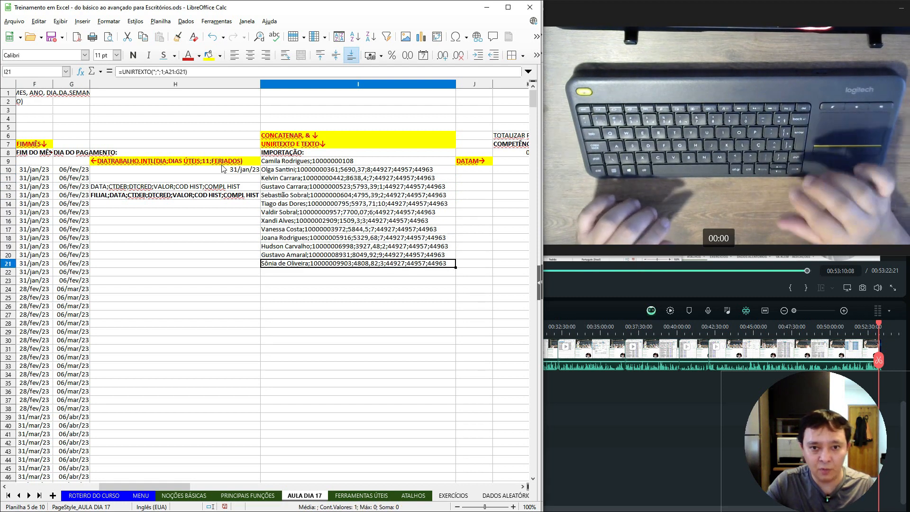
{"action": "key", "text": "ctrl+Up"}
{"action": "key", "text": "Down"}
{"action": "key", "text": "Down"}
{"action": "key", "text": "Down"}
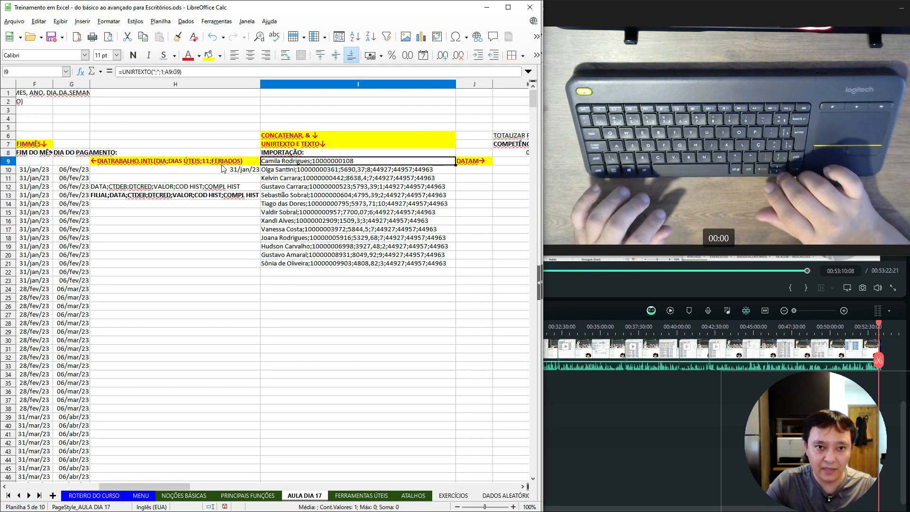
{"action": "scroll", "coordinate": [225, 161], "scroll_direction": "left", "scroll_amount": 5}
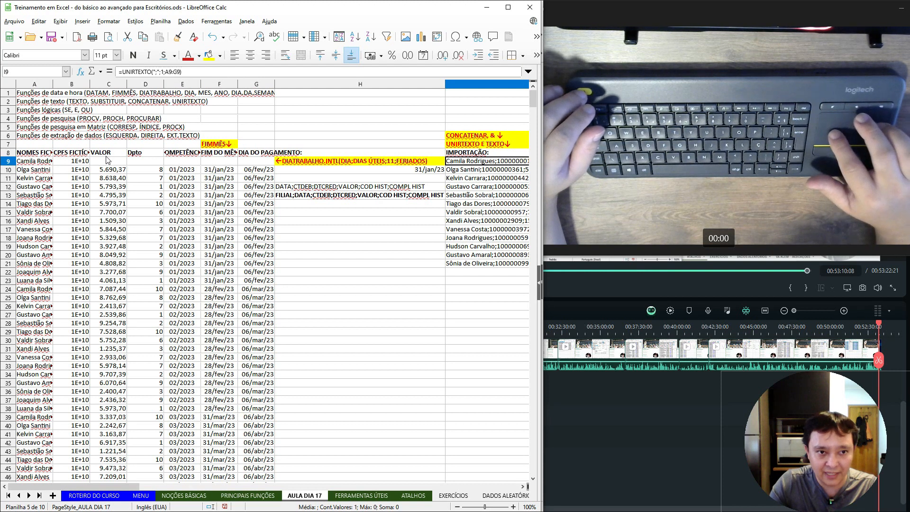
{"action": "scroll", "coordinate": [441, 175], "scroll_direction": "right", "scroll_amount": 4}
{"action": "scroll", "coordinate": [441, 175], "scroll_direction": "left", "scroll_amount": 4}
{"action": "scroll", "coordinate": [441, 175], "scroll_direction": "right", "scroll_amount": 3}
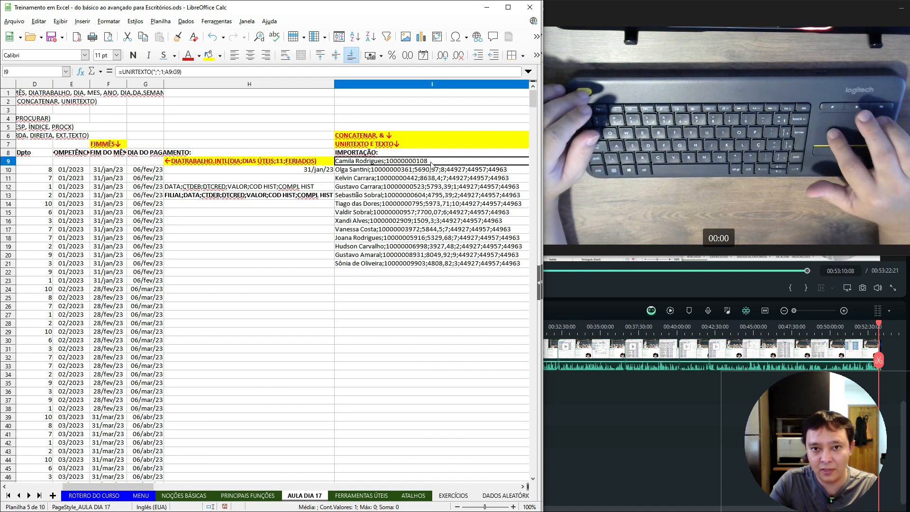
{"action": "double_click", "coordinate": [432, 164]}
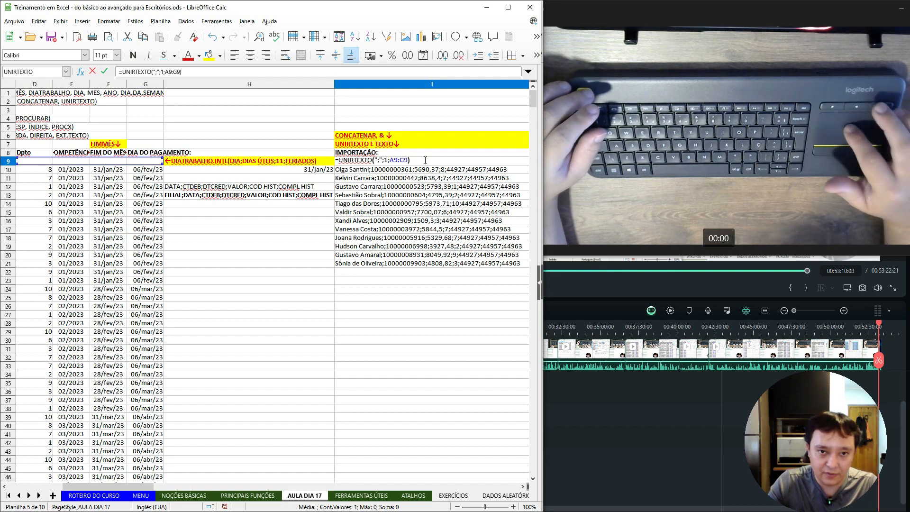
{"action": "key", "text": "BackSpace"}
{"action": "key", "text": "BackSpace"}
{"action": "key", "text": "BackSpace"}
{"action": "key", "text": "BackSpace"}
{"action": "key", "text": "BackSpace"}
{"action": "key", "text": "BackSpace"}
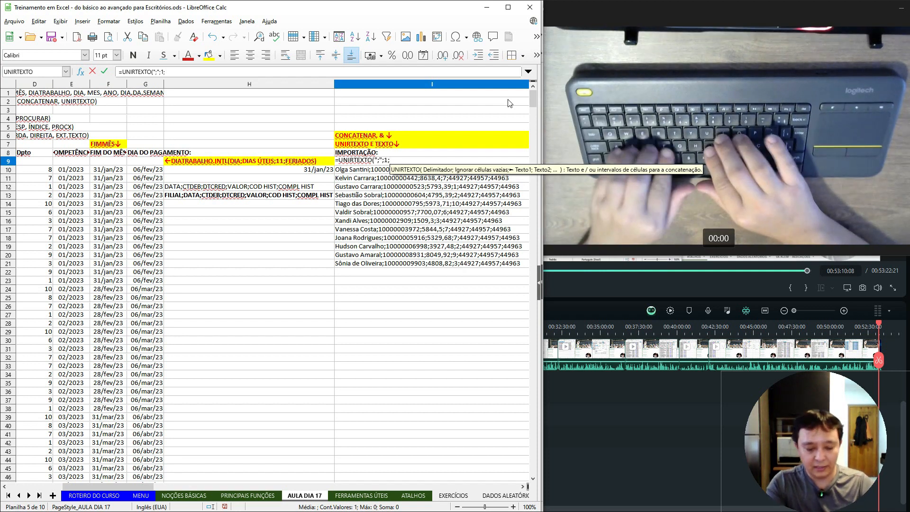
{"action": "key", "text": "Escape"}
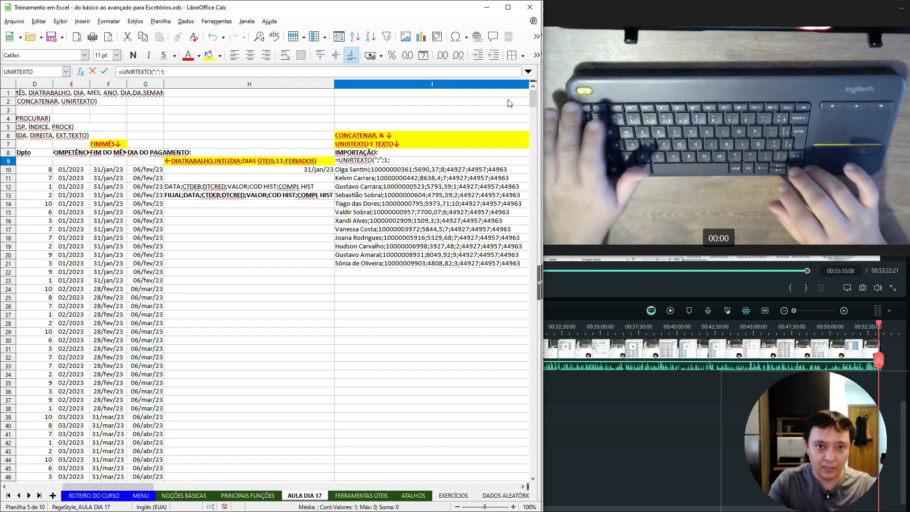
{"action": "key", "text": "Escape"}
Delete the joined import lines from cells I9 through I21.
{"action": "key", "text": "ctrl+shift+Down"}
{"action": "key", "text": "Delete"}
{"action": "key", "text": "Left"}
{"action": "key", "text": "Left"}
{"action": "key", "text": "Left"}
{"action": "key", "text": "Left"}
{"action": "key", "text": "Left"}
{"action": "key", "text": "Left"}
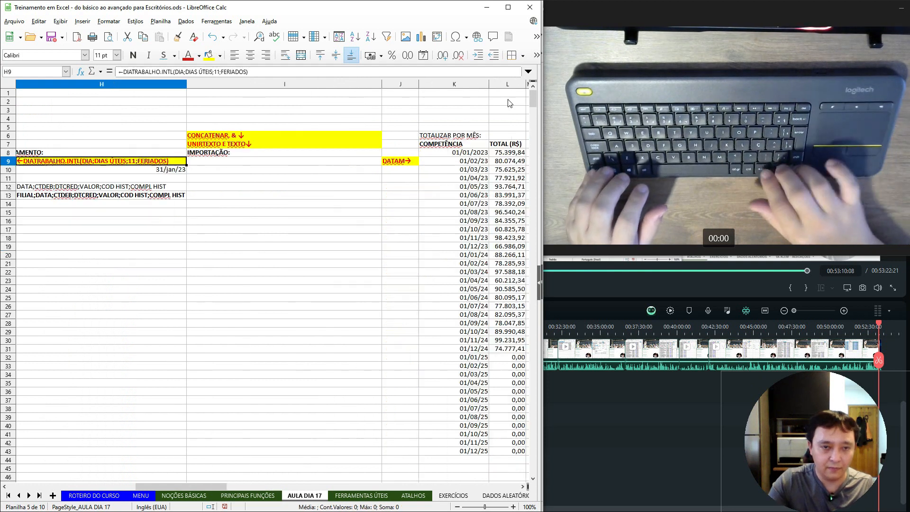
Adjust the width of column H to fit the DIATRABALHO.INTL note in H9.
{"action": "key", "text": "Right"}
{"action": "key", "text": "Right"}
{"action": "key", "text": "Right"}
{"action": "key", "text": "Right"}
{"action": "key", "text": "Right"}
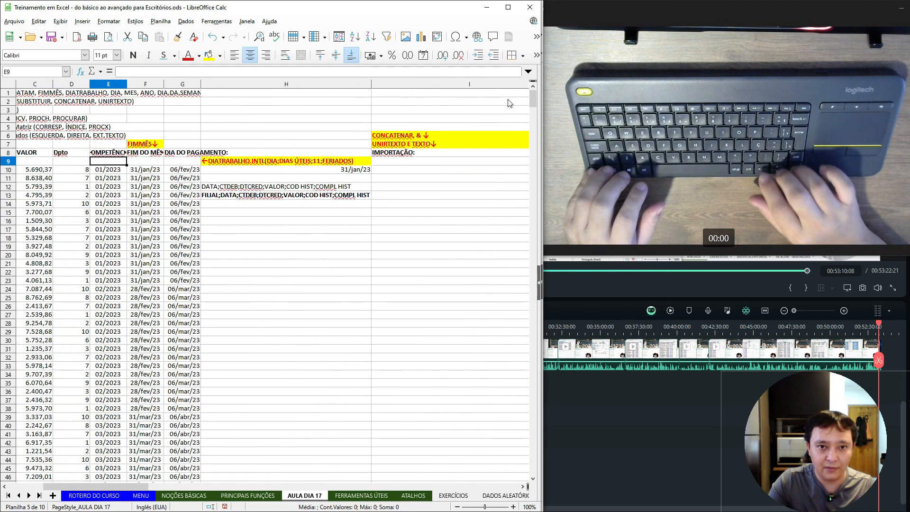
{"action": "key", "text": "Right"}
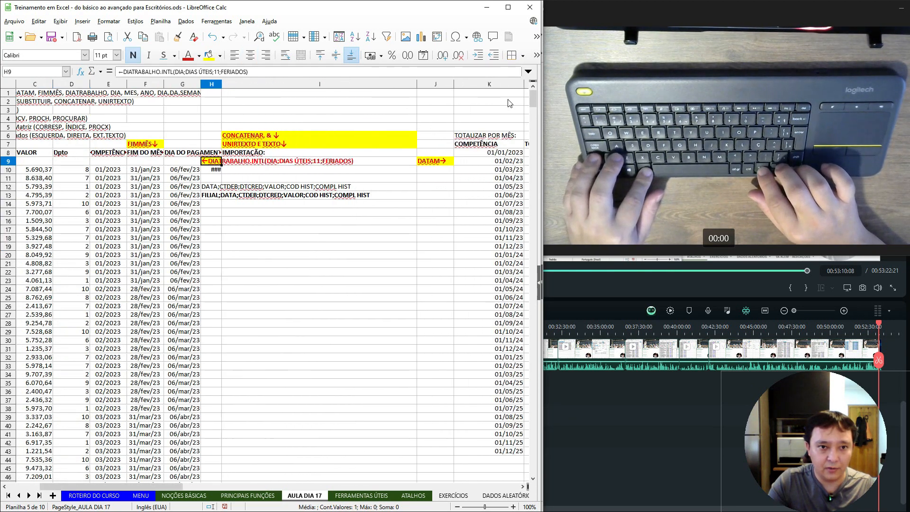
{"action": "key", "text": "Left"}
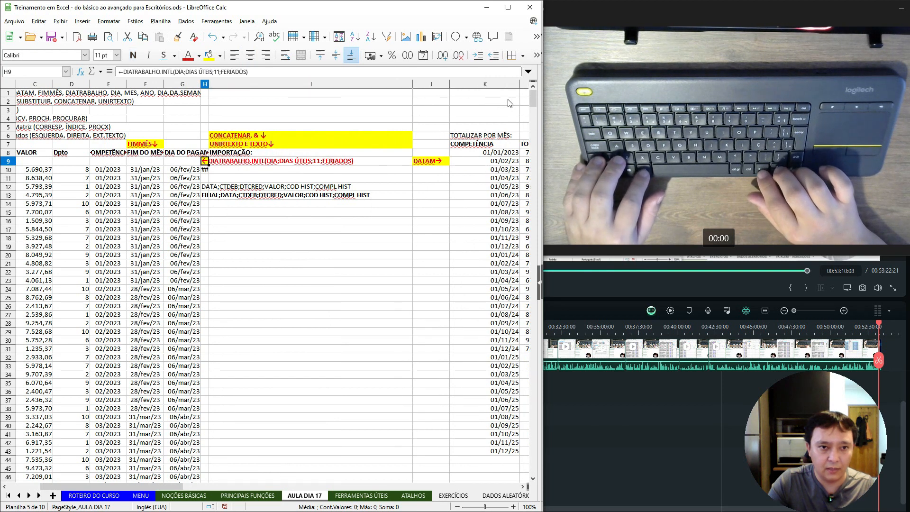
{"action": "key", "text": "alt+Right"}
{"action": "key", "text": "alt+Right"}
{"action": "key", "text": "alt+Right"}
{"action": "key", "text": "alt+Right"}
{"action": "key", "text": "alt+Right"}
{"action": "key", "text": "alt+Right"}
{"action": "key", "text": "alt+Right"}
{"action": "key", "text": "alt+Right"}
{"action": "key", "text": "alt+Right"}
{"action": "key", "text": "alt+Right"}
{"action": "key", "text": "alt+Right"}
{"action": "key", "text": "alt+Right"}
{"action": "key", "text": "alt+Right"}
{"action": "key", "text": "alt+Right"}
{"action": "key", "text": "alt+Right"}
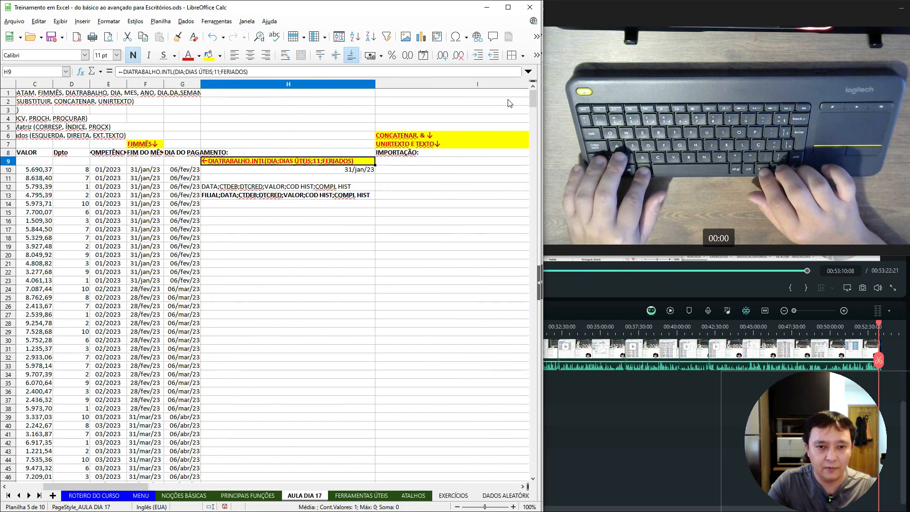
{"action": "key", "text": "Down"}
{"action": "key", "text": "Down"}
{"action": "key", "text": "Down"}
{"action": "key", "text": "Down"}
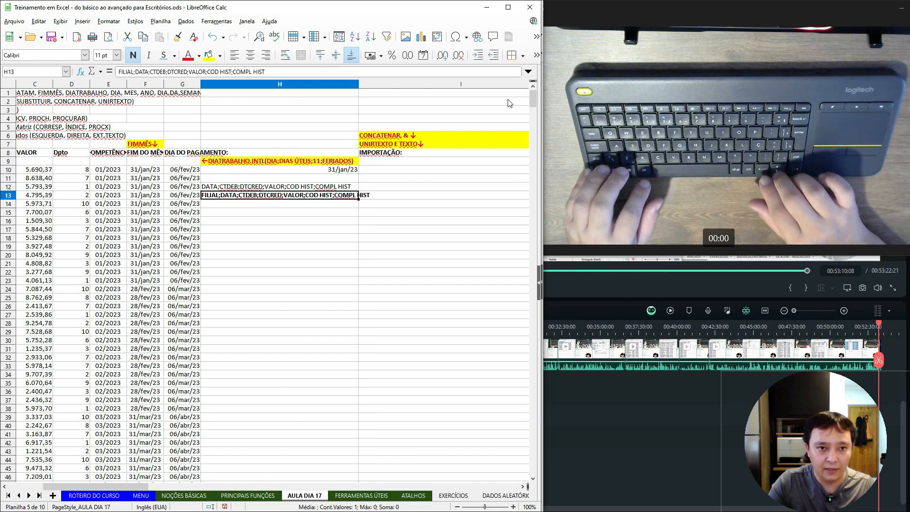
Begin a UNIRTEXTO formula in I9 with ";" as delimiter, 1 to ignore empty cells, and 1 as the first text.
{"action": "key", "text": "Up"}
{"action": "key", "text": "Up"}
{"action": "key", "text": "Right"}
{"action": "key", "text": "Up"}
{"action": "key", "text": "Up"}
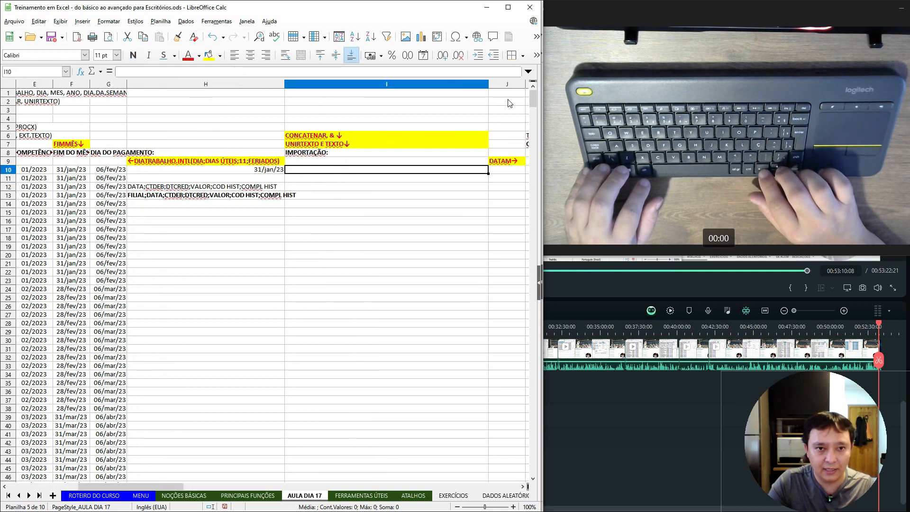
{"action": "type", "text": "="}
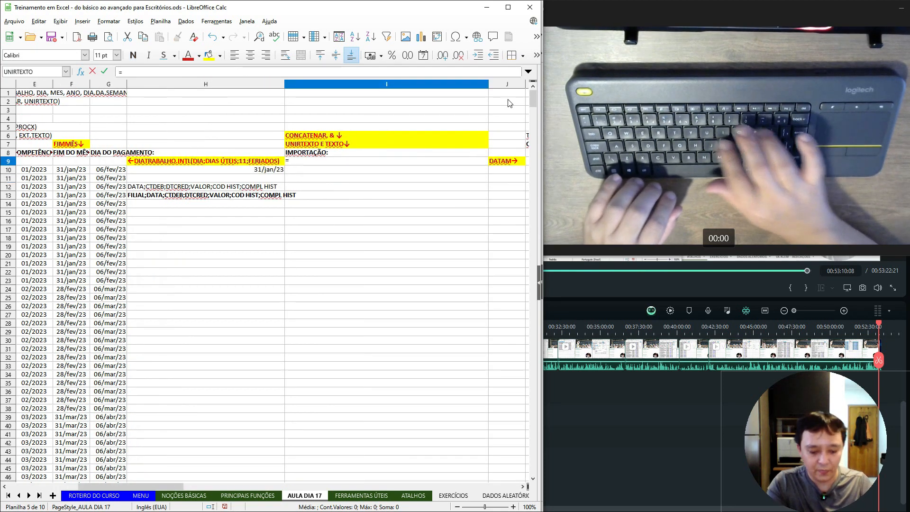
{"action": "type", "text": "unirtexto"}
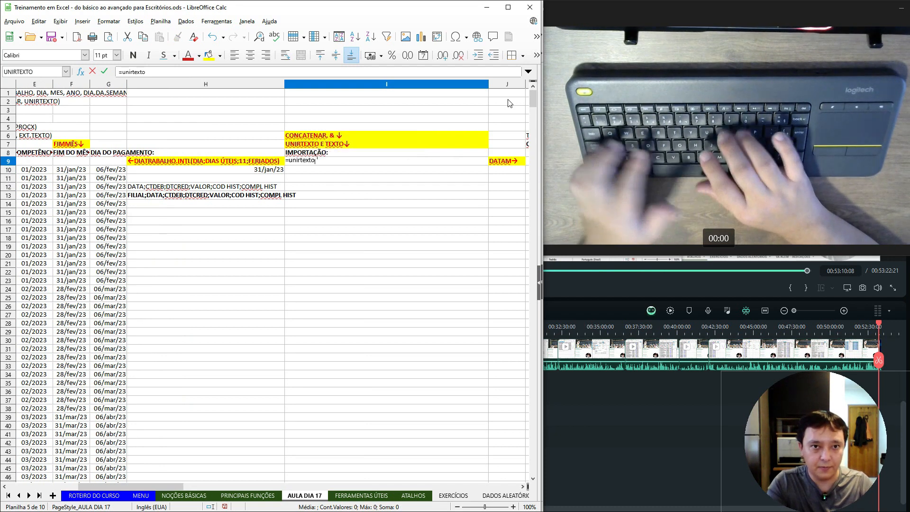
{"action": "type", "text": "(\";"}
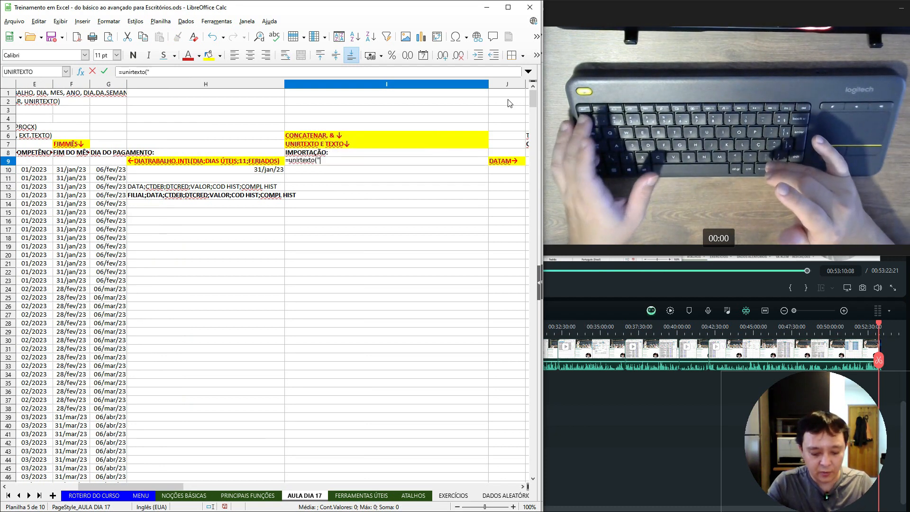
{"action": "type", "text": "\";"}
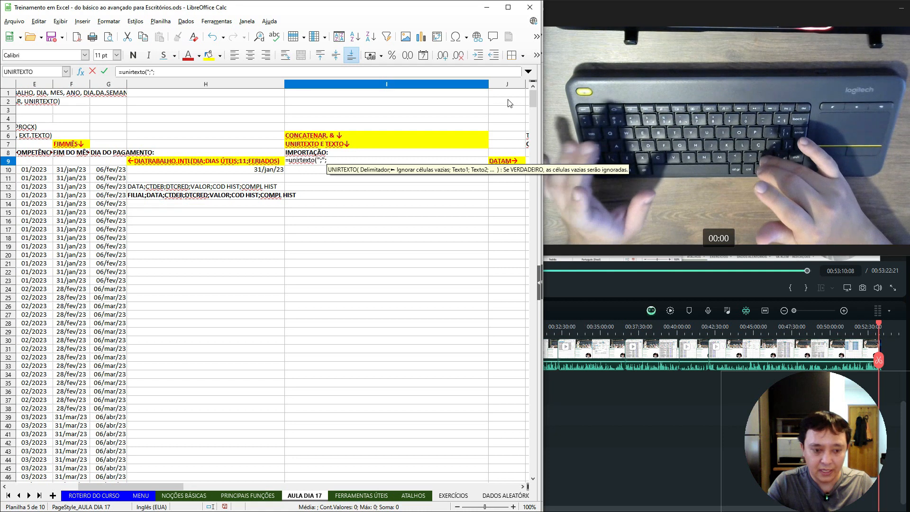
{"action": "type", "text": "1"}
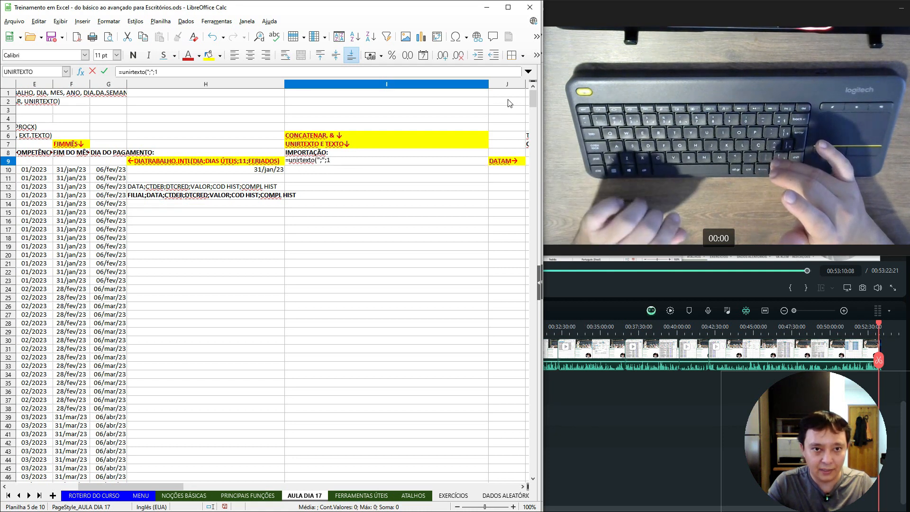
{"action": "type", "text": ";"}
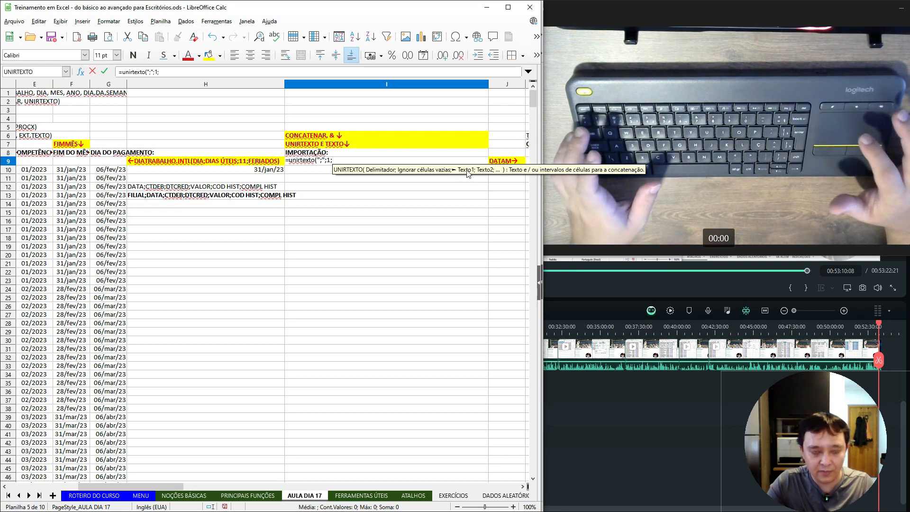
{"action": "type", "text": "1"}
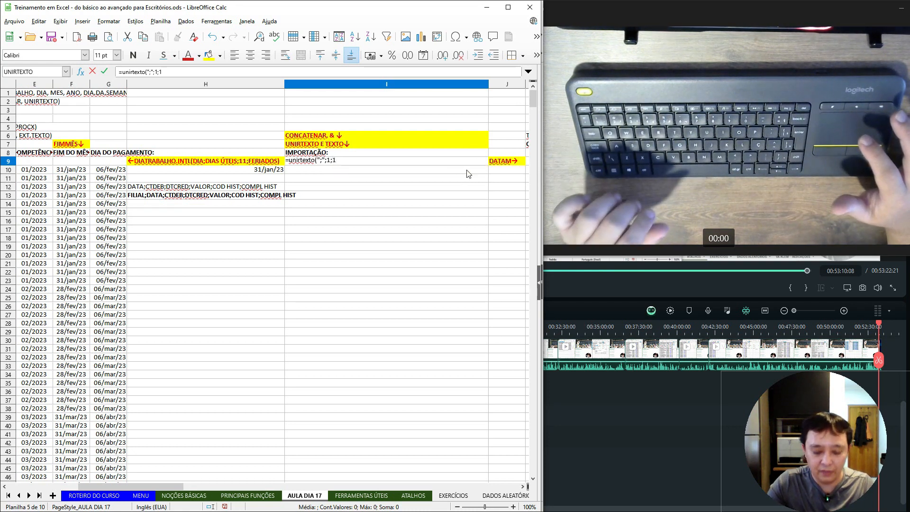
{"action": "type", "text": ";"}
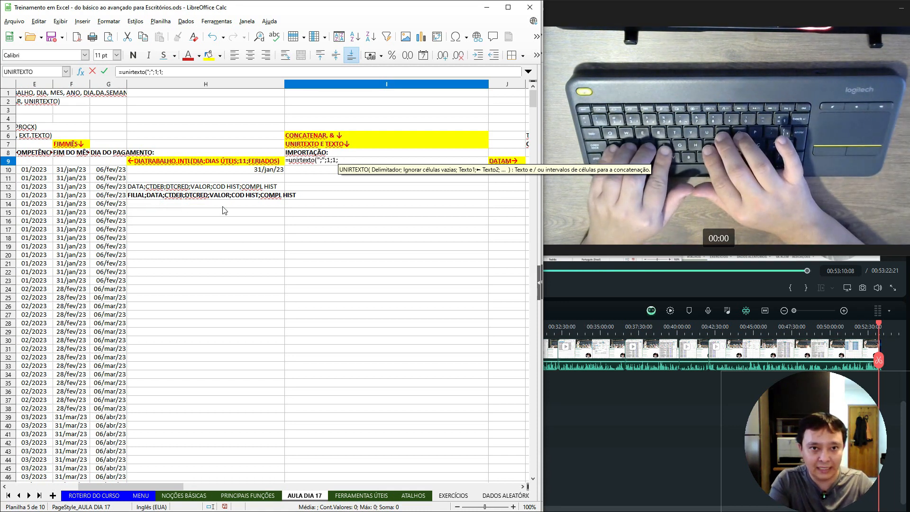
Add the payment date in G9 as the second text of the UNIRTEXTO formula and complete it.
{"action": "key", "text": "Left"}
{"action": "key", "text": "Left"}
{"action": "key", "text": "Left"}
{"action": "key", "text": "Left"}
{"action": "key", "text": "Left"}
{"action": "key", "text": "Left"}
{"action": "key", "text": "Left"}
{"action": "key", "text": "Left"}
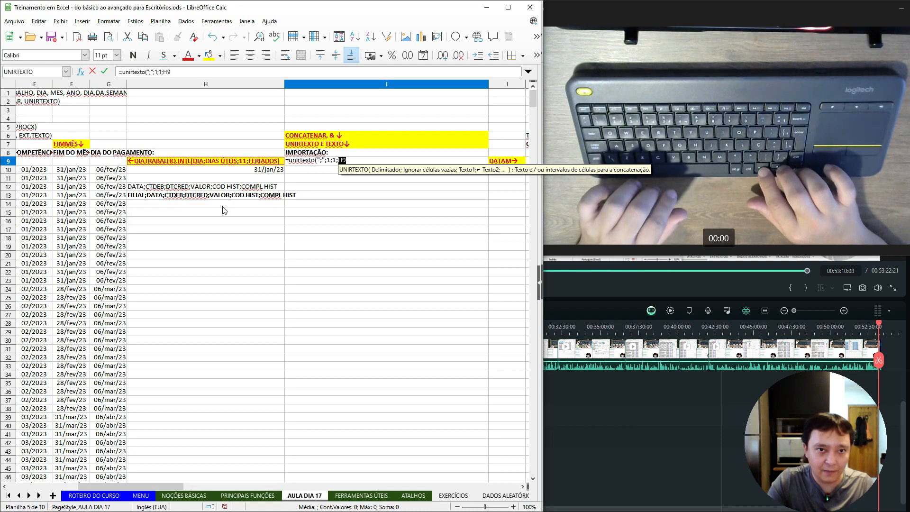
{"action": "key", "text": "Right"}
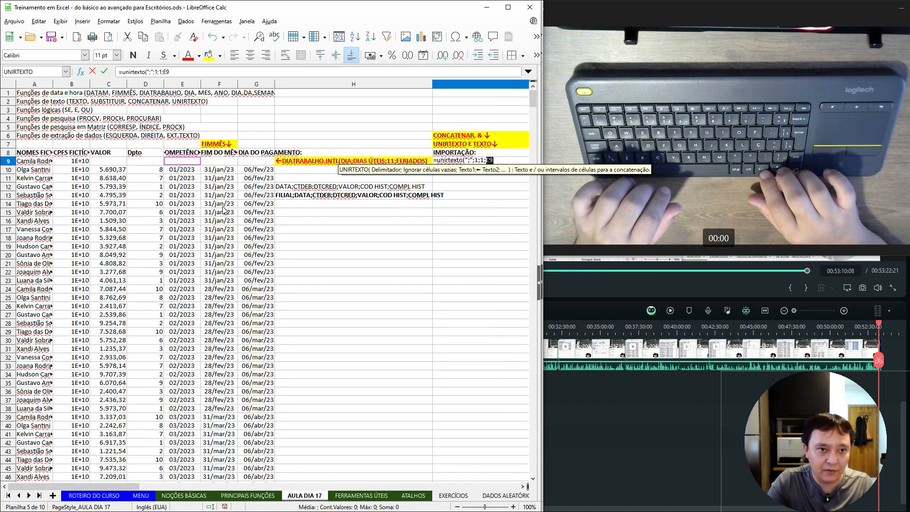
{"action": "key", "text": "Return"}
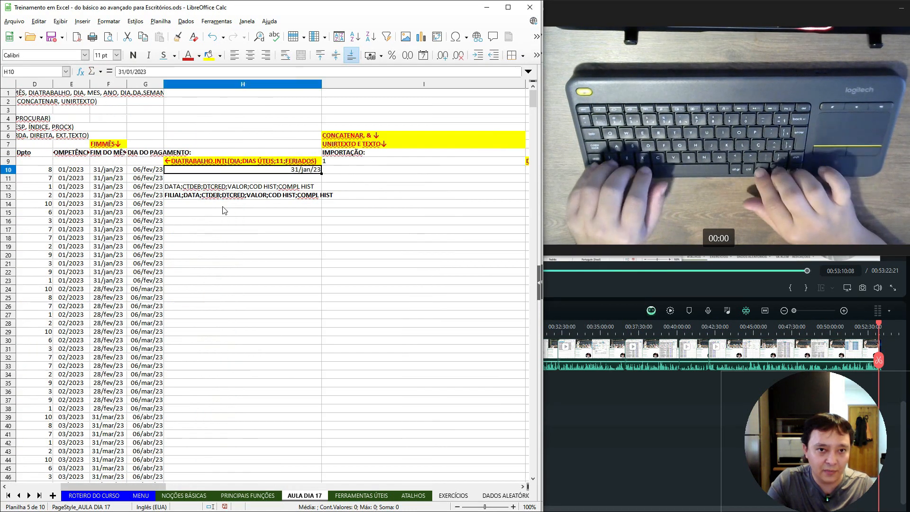
Copy the values and formulas from C10:G10 into the emptied cells C9:G9.
{"action": "key", "text": "Left"}
{"action": "key", "text": "Left"}
{"action": "key", "text": "Left"}
{"action": "key", "text": "Left"}
{"action": "key", "text": "Left"}
{"action": "key", "text": "Left"}
{"action": "key", "text": "Left"}
{"action": "key", "text": "Right"}
{"action": "key", "text": "shift+Right"}
{"action": "key", "text": "shift+Right"}
{"action": "key", "text": "shift+Right"}
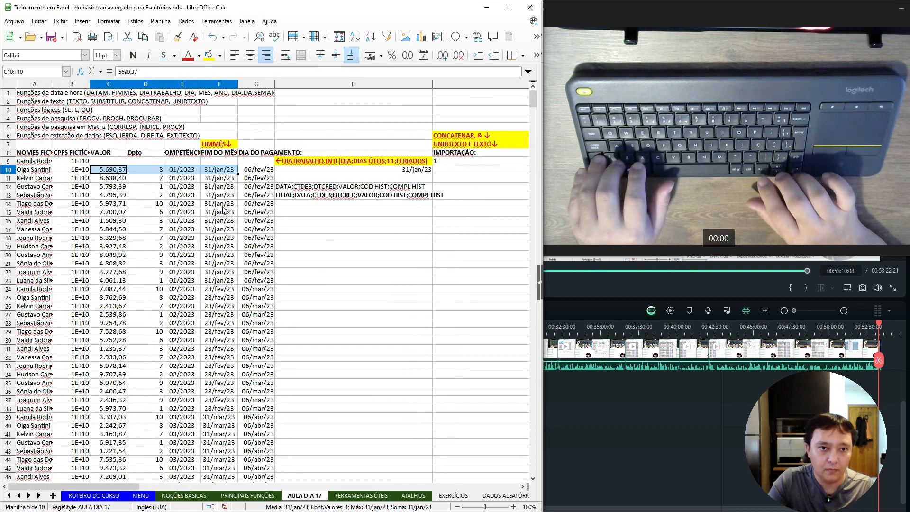
{"action": "key", "text": "shift+Right"}
{"action": "key", "text": "ctrl+c"}
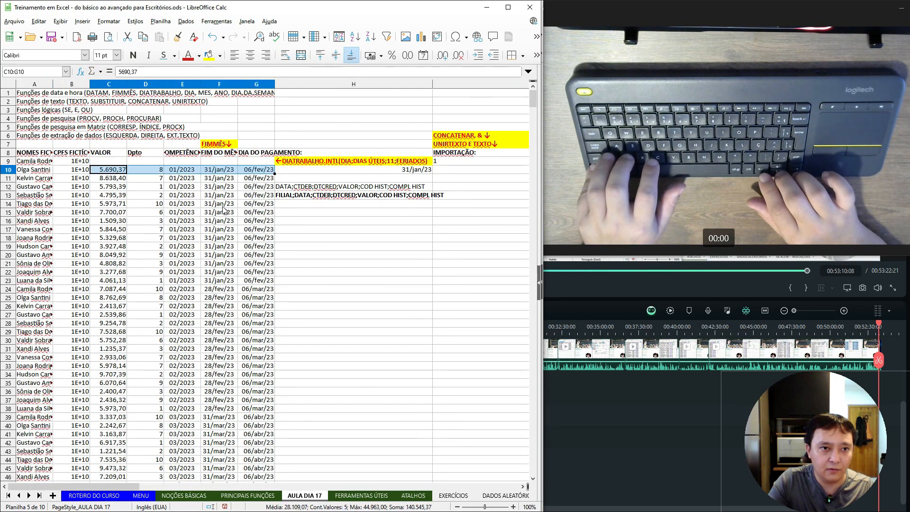
{"action": "key", "text": "Up"}
{"action": "key", "text": "Return"}
Check the same employee's Dpto in row 24 and set the Dpto in D9 to 10.
{"action": "key", "text": "Right"}
{"action": "key", "text": "Right"}
{"action": "key", "text": "Right"}
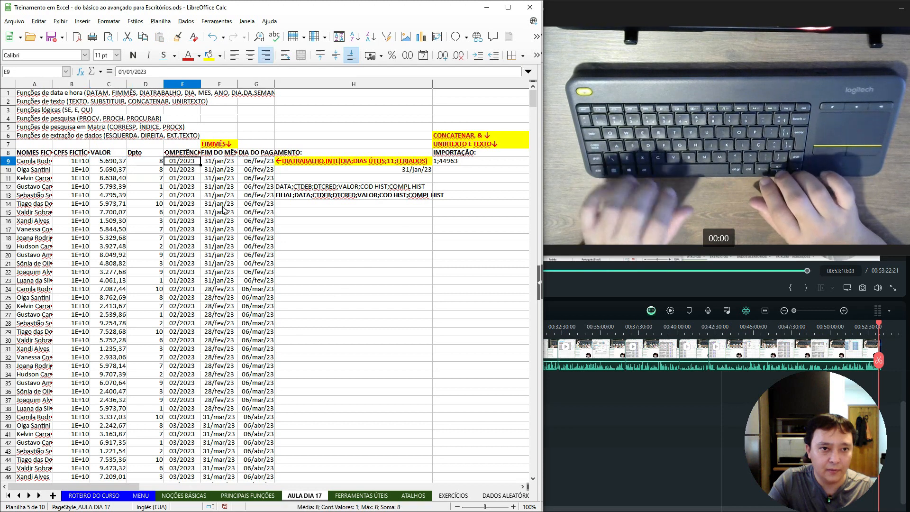
{"action": "key", "text": "Left"}
{"action": "key", "text": "Left"}
{"action": "key", "text": "Down"}
{"action": "key", "text": "Down"}
{"action": "key", "text": "Down"}
{"action": "key", "text": "Down"}
{"action": "key", "text": "Down"}
{"action": "key", "text": "Down"}
{"action": "key", "text": "Down"}
{"action": "key", "text": "Down"}
{"action": "key", "text": "Down"}
{"action": "key", "text": "Down"}
{"action": "key", "text": "Down"}
{"action": "key", "text": "Down"}
{"action": "key", "text": "Down"}
{"action": "key", "text": "Down"}
{"action": "key", "text": "Down"}
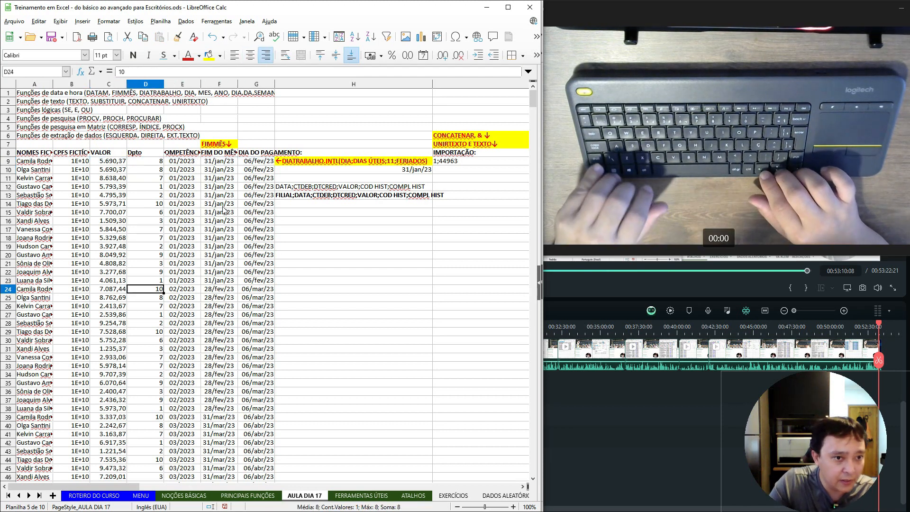
{"action": "key", "text": "ctrl+Up"}
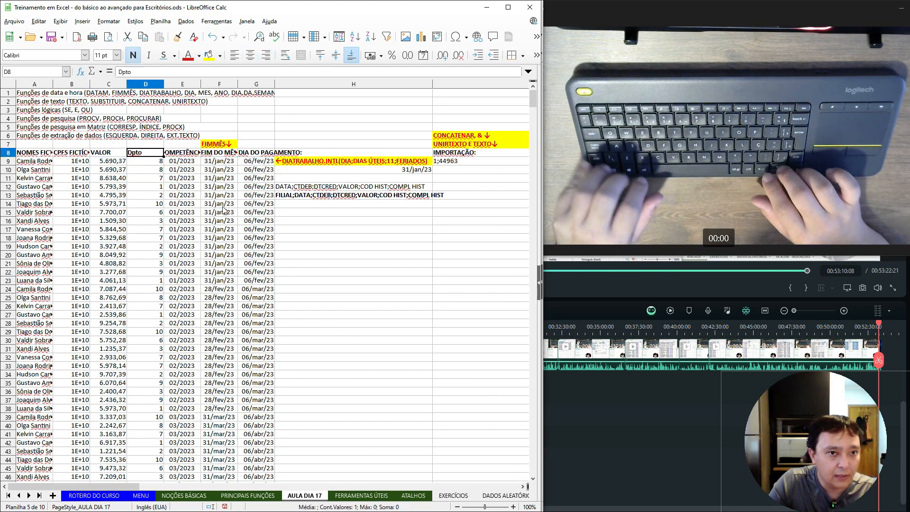
{"action": "key", "text": "Down"}
{"action": "type", "text": "10"}
{"action": "key", "text": "Tab"}
Edit the UNIRTEXTO formula in I9 so that the G9 payment date sits inside a TEXTO function.
{"action": "key", "text": "Right"}
{"action": "key", "text": "Right"}
{"action": "key", "text": "Right"}
{"action": "key", "text": "Right"}
{"action": "key", "text": "Right"}
{"action": "key", "text": "Right"}
{"action": "key", "text": "Right"}
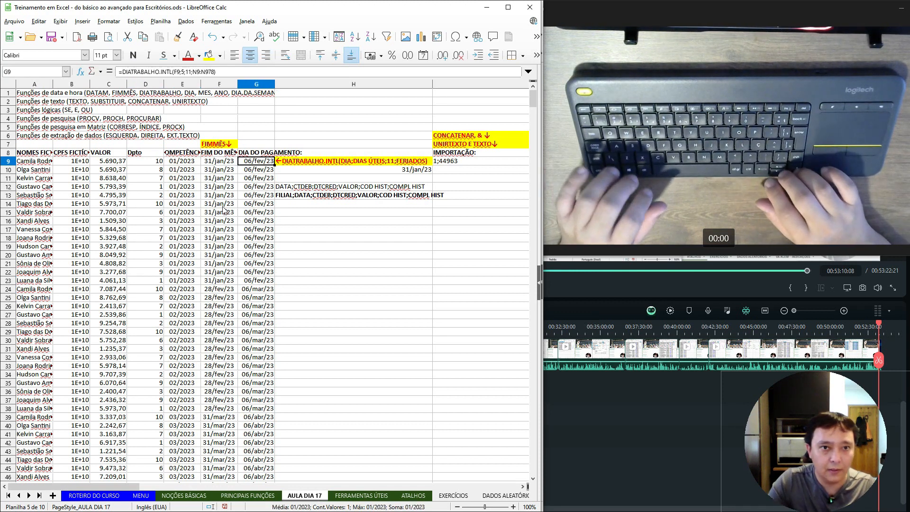
{"action": "key", "text": "Left"}
{"action": "key", "text": "Left"}
{"action": "key", "text": "Left"}
{"action": "key", "text": "Left"}
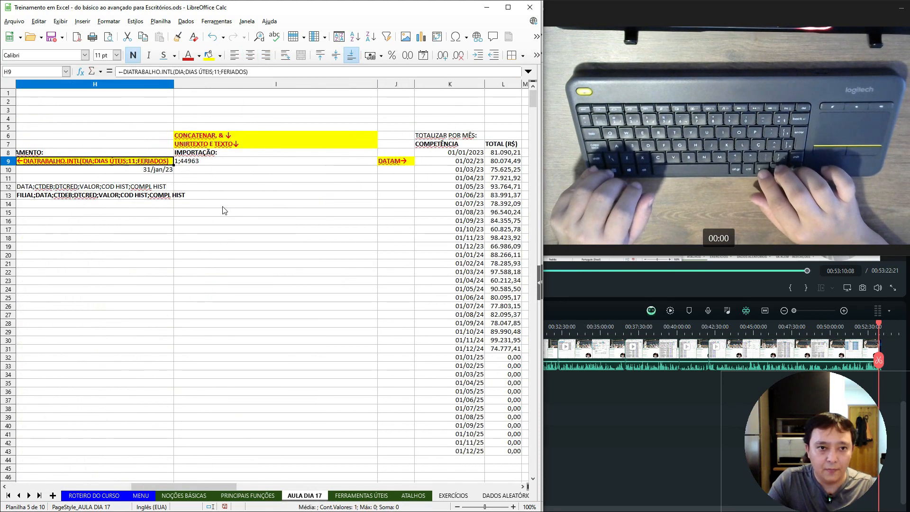
{"action": "key", "text": "Right"}
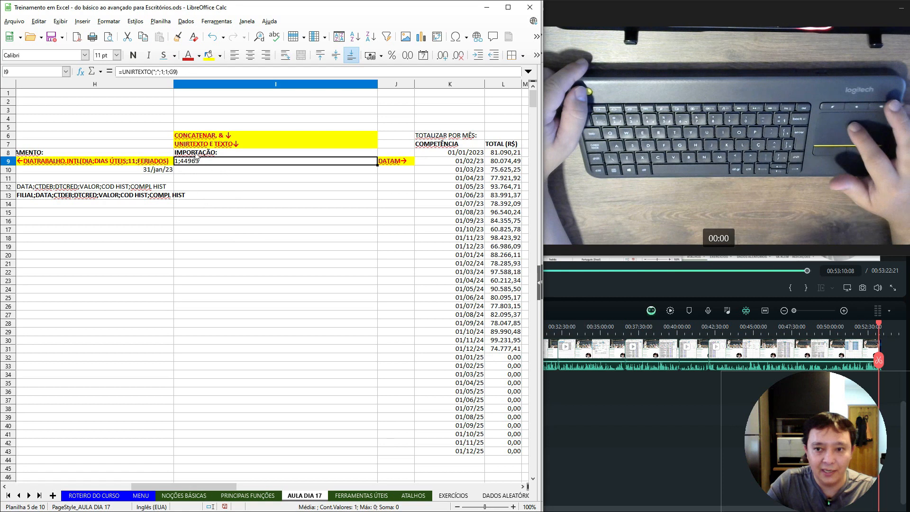
{"action": "double_click", "coordinate": [250, 165]}
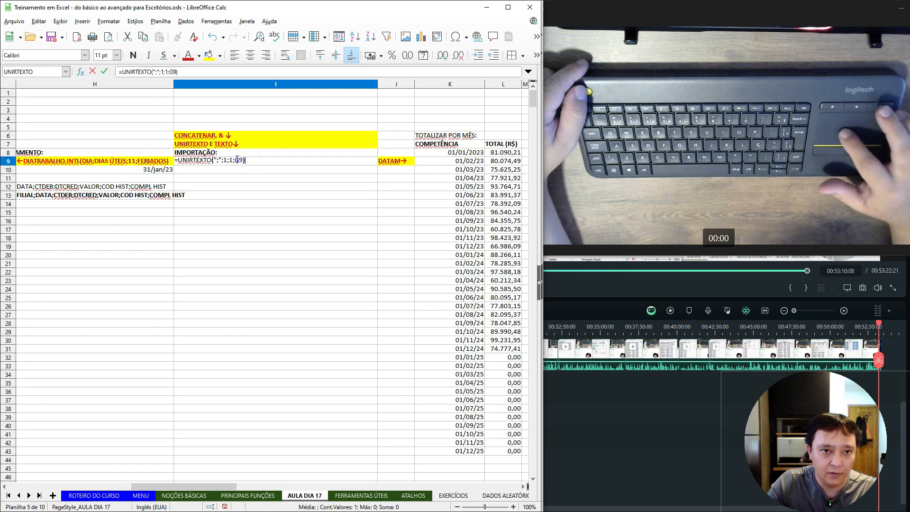
{"action": "left_click", "coordinate": [237, 160]}
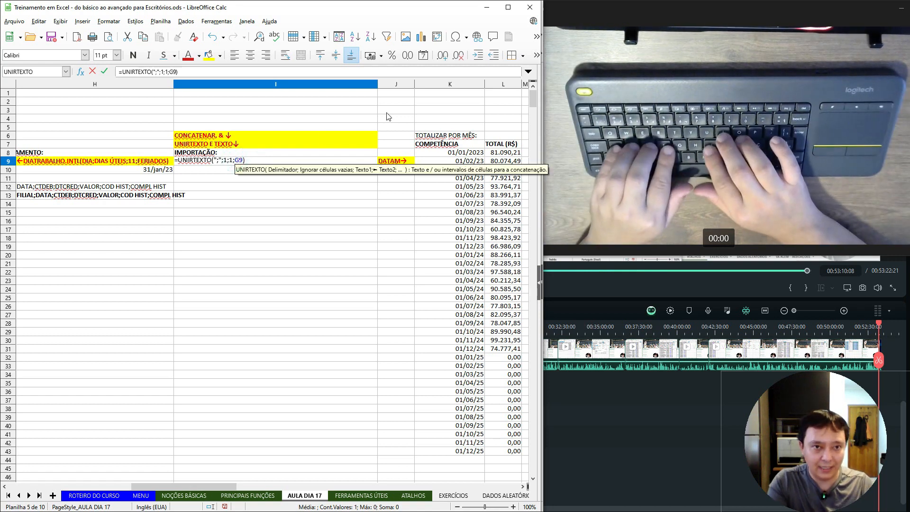
{"action": "type", "text": "texto("}
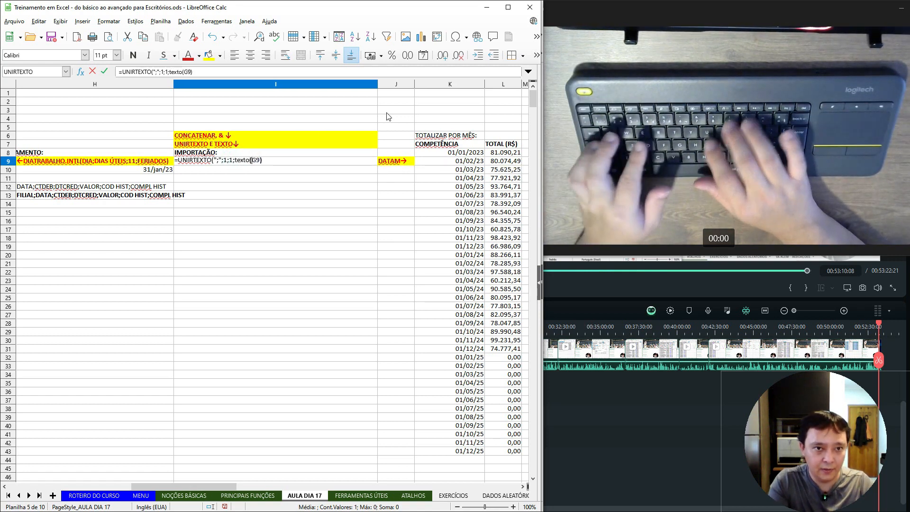
{"action": "key", "text": "Right"}
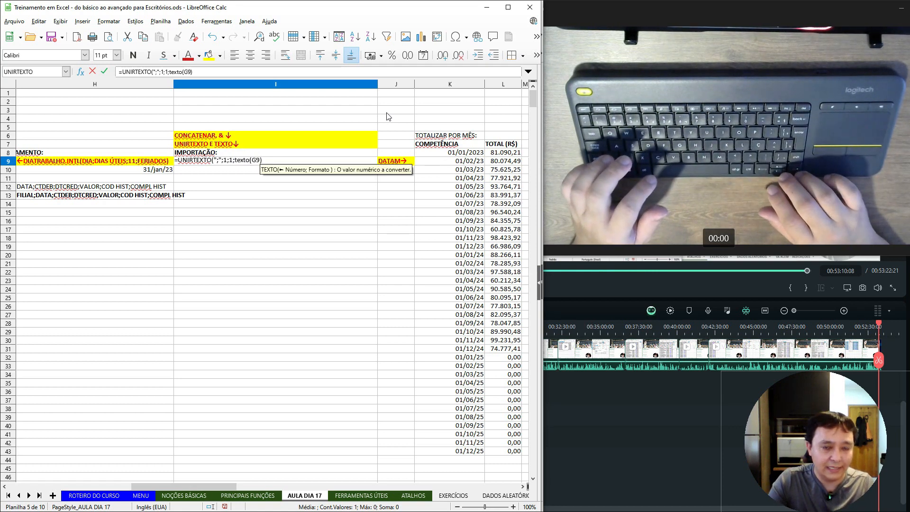
Set the TEXTO format to "dd/mm/aaaa", close the function and complete the formula in I9.
{"action": "scroll", "coordinate": [388, 117], "scroll_direction": "left", "scroll_amount": 5}
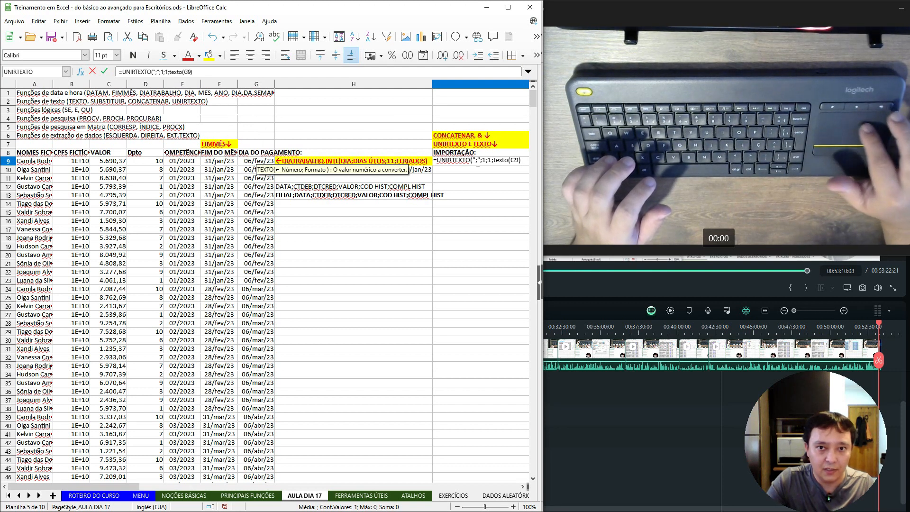
{"action": "key", "text": "Right"}
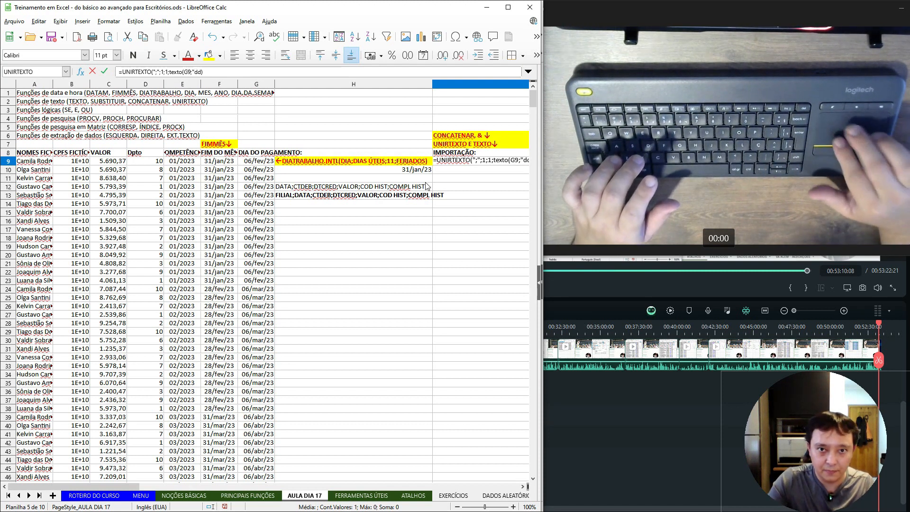
{"action": "scroll", "coordinate": [425, 185], "scroll_direction": "right", "scroll_amount": 3}
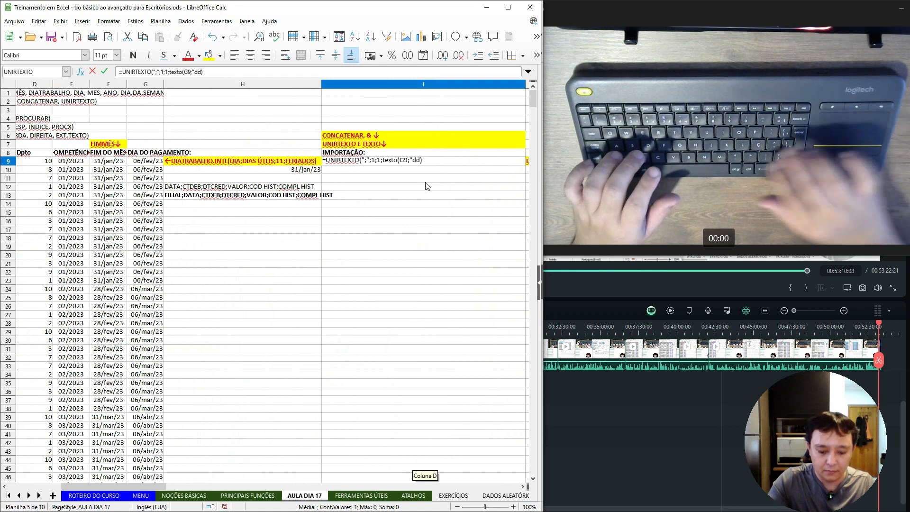
{"action": "type", "text": "/mm/aaa"}
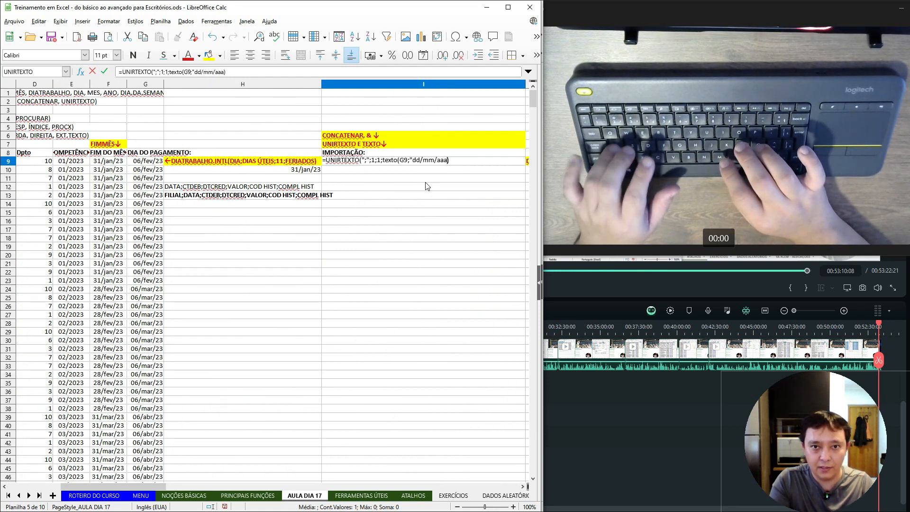
{"action": "type", "text": "a\")"}
{"action": "key", "text": "Return"}
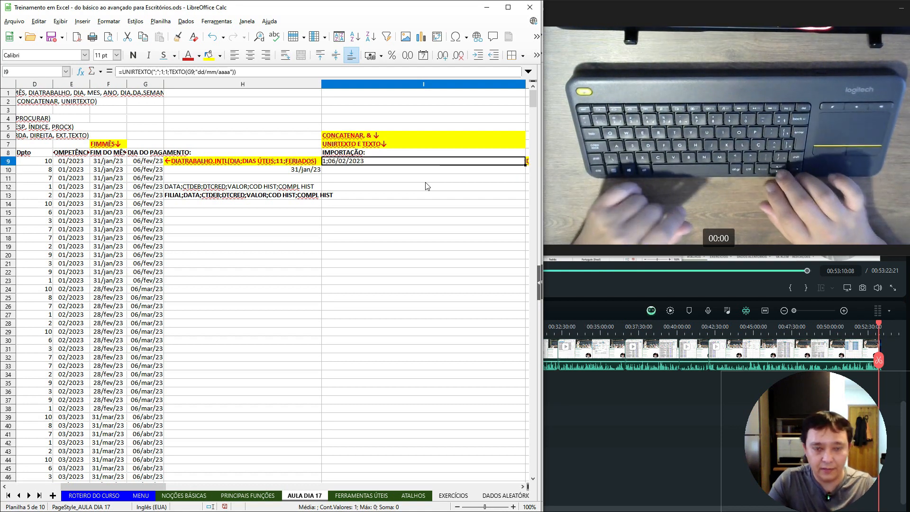
Examine the TEXTO arguments in the I9 formula, including the day, month and year parts of the date format.
{"action": "double_click", "coordinate": [345, 162]}
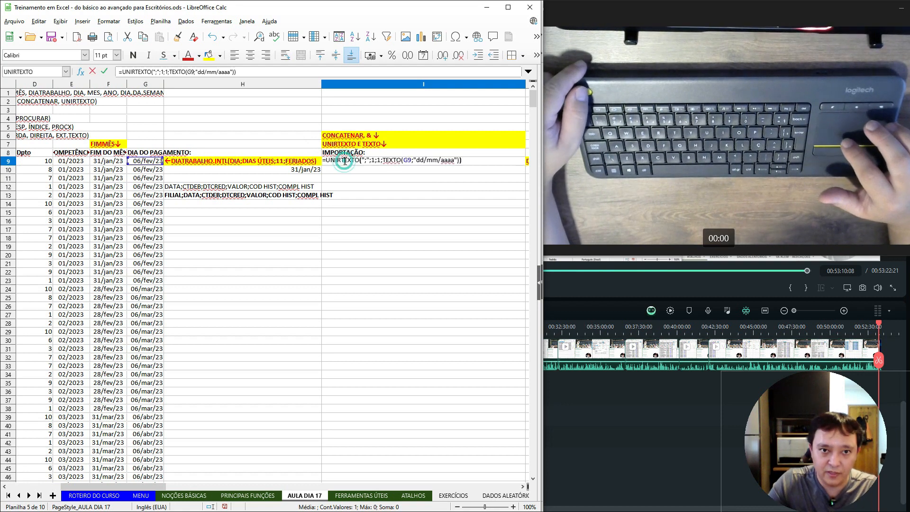
{"action": "left_click", "coordinate": [457, 160]}
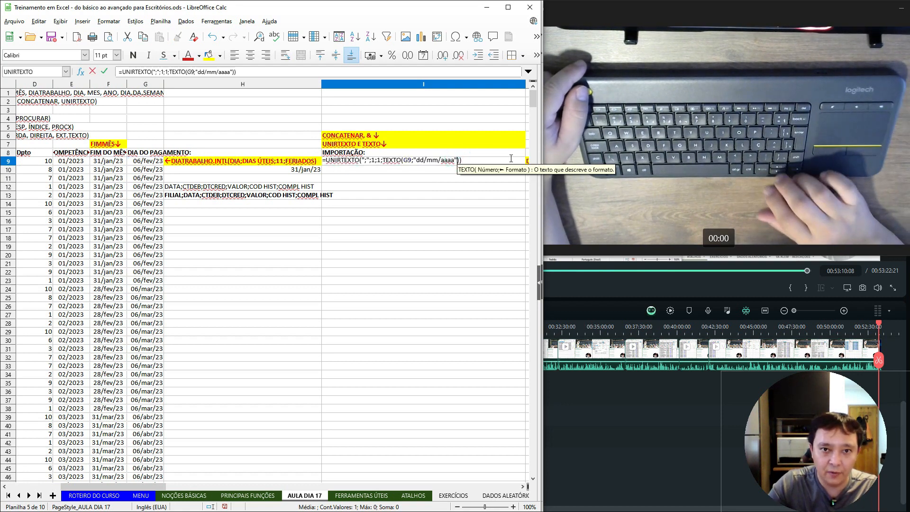
{"action": "key", "text": "Return"}
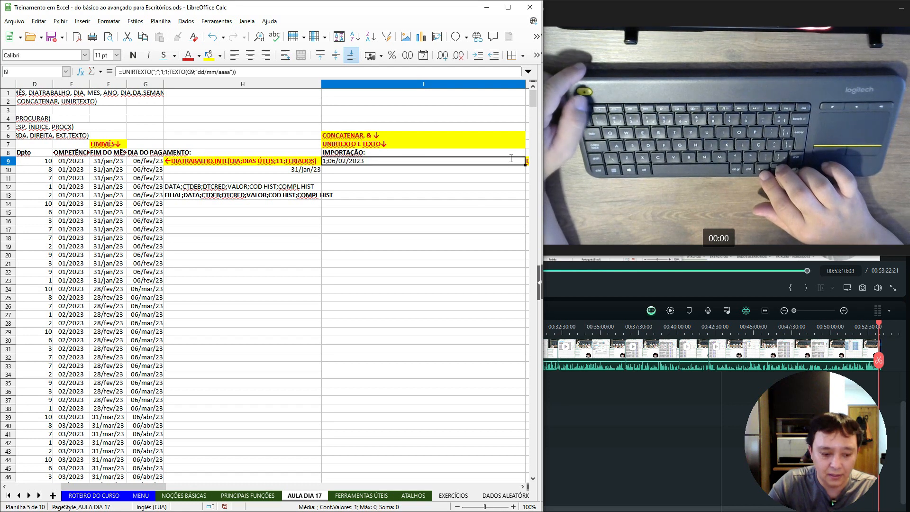
{"action": "key", "text": "F2"}
{"action": "key", "text": "Left"}
{"action": "key", "text": "Left"}
{"action": "key", "text": "Left"}
{"action": "key", "text": "Left"}
{"action": "key", "text": "Left"}
{"action": "key", "text": "Left"}
{"action": "key", "text": "Left"}
{"action": "key", "text": "Left"}
{"action": "key", "text": "Left"}
{"action": "key", "text": "Left"}
{"action": "key", "text": "Left"}
{"action": "key", "text": "Left"}
{"action": "key", "text": "Left"}
{"action": "key", "text": "Left"}
{"action": "key", "text": "Left"}
{"action": "key", "text": "Left"}
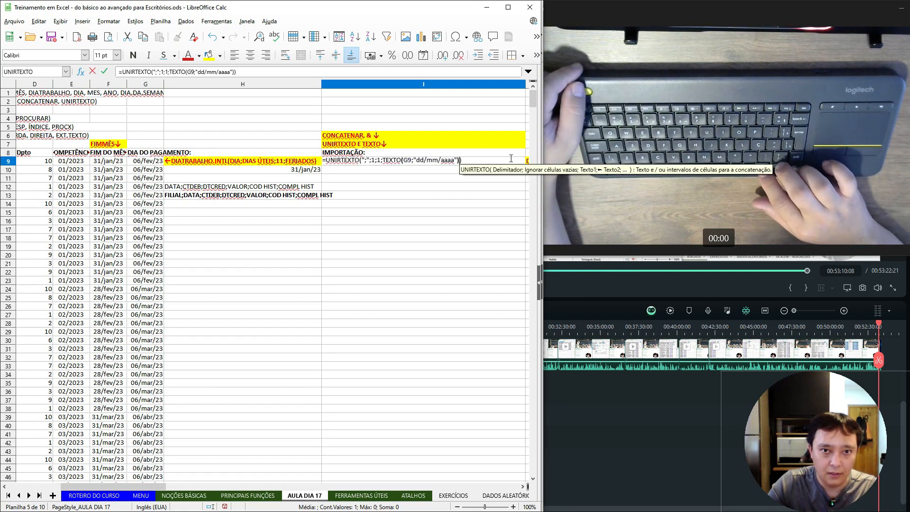
{"action": "key", "text": "Right"}
{"action": "key", "text": "Right"}
{"action": "key", "text": "Right"}
{"action": "key", "text": "Right"}
{"action": "key", "text": "Right"}
{"action": "key", "text": "Right"}
{"action": "key", "text": "Right"}
{"action": "key", "text": "Right"}
{"action": "key", "text": "Right"}
{"action": "key", "text": "Right"}
{"action": "key", "text": "Right"}
{"action": "key", "text": "Right"}
{"action": "key", "text": "Right"}
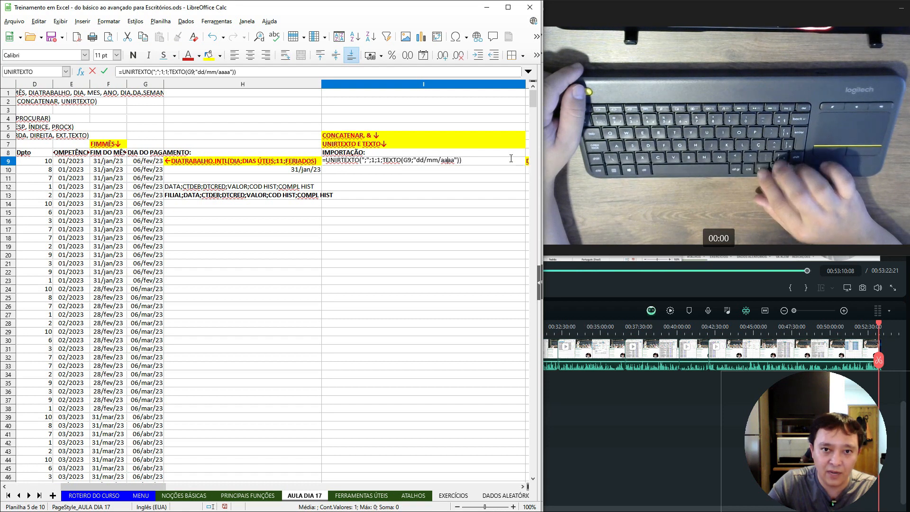
Change the TEXTO date format in I9 to "dd.mm.aaaa" and complete the formula.
{"action": "key", "text": "Left"}
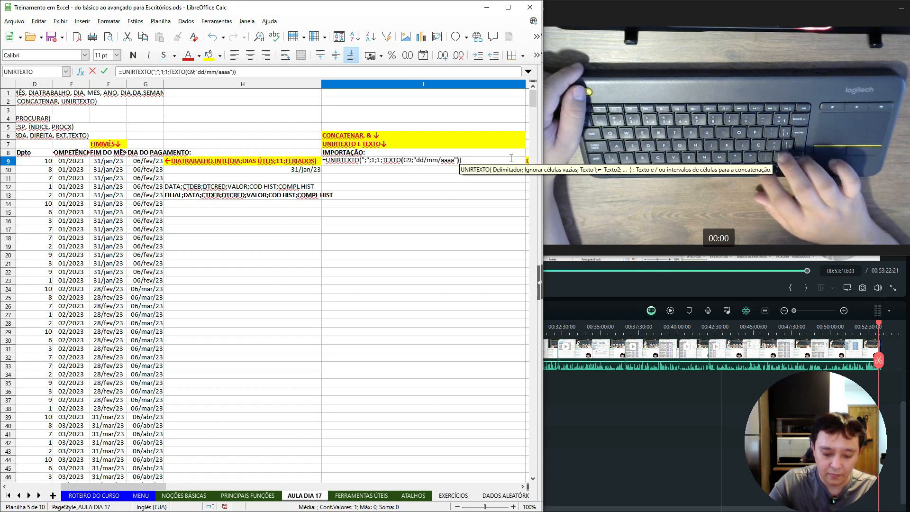
{"action": "key", "text": "Left"}
{"action": "key", "text": "Left"}
{"action": "key", "text": "Left"}
{"action": "key", "text": "Left"}
{"action": "key", "text": "Left"}
{"action": "key", "text": "Left"}
{"action": "key", "text": "Left"}
{"action": "key", "text": "Left"}
{"action": "key", "text": "Left"}
{"action": "key", "text": "Left"}
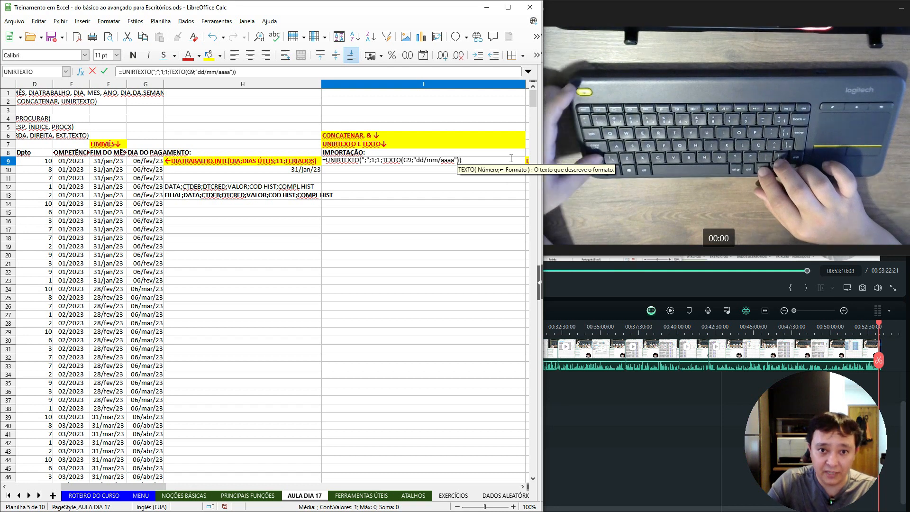
{"action": "key", "text": "Delete"}
{"action": "type", "text": ".mm"}
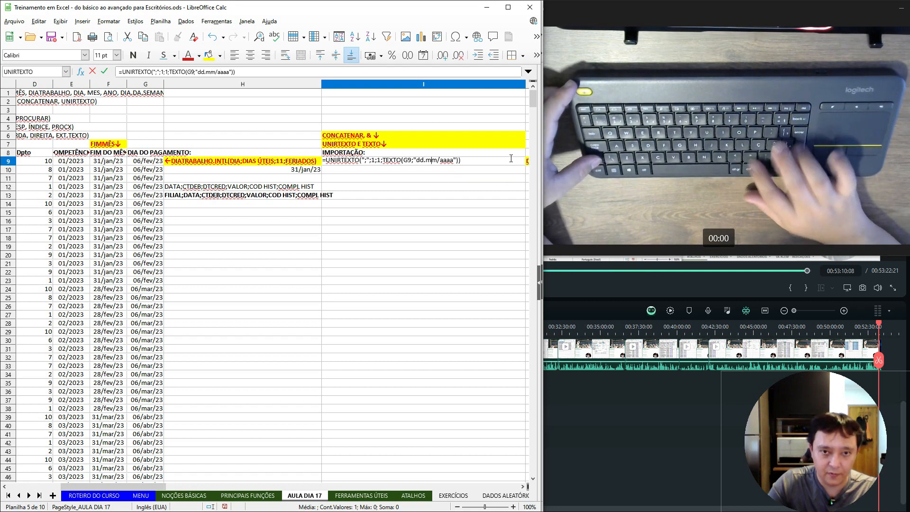
{"action": "type", "text": "."}
{"action": "key", "text": "Return"}
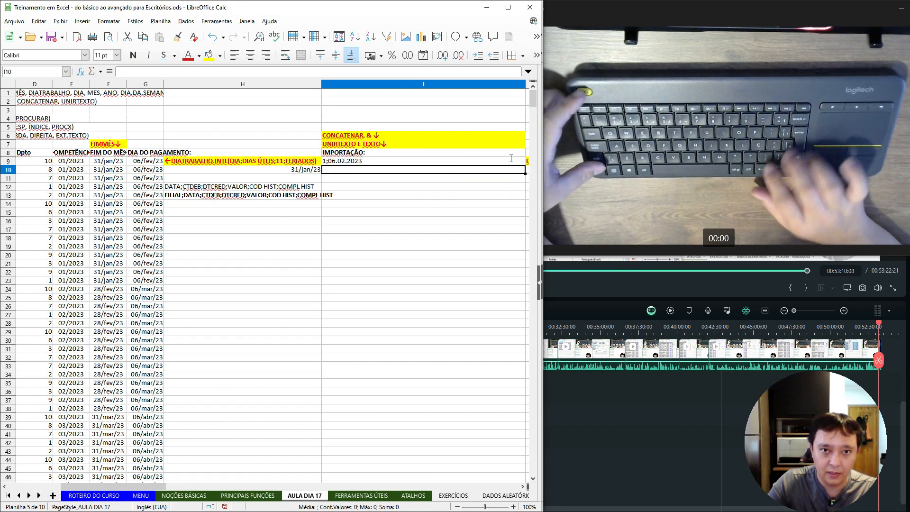
Reopen the I9 formula and restore the slashes in its TEXTO date format, "dd/mm/aaaa".
{"action": "key", "text": "Up"}
{"action": "key", "text": "F2"}
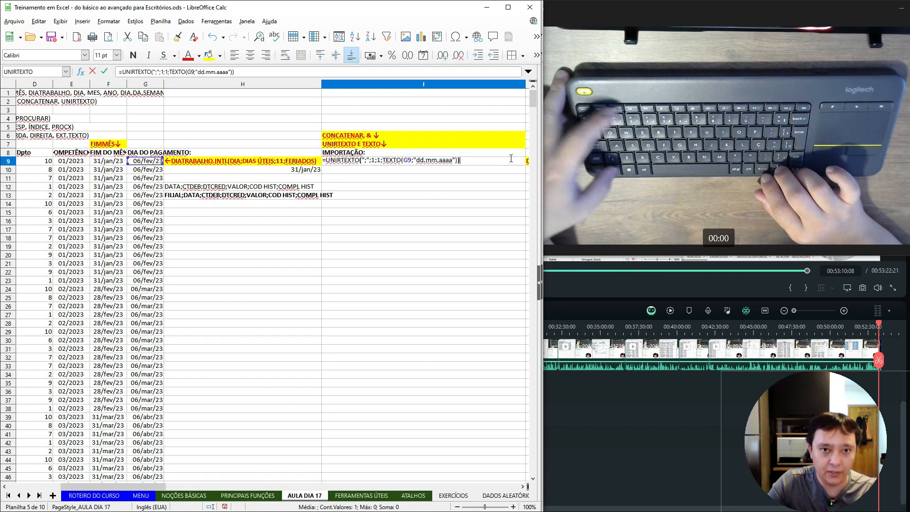
{"action": "key", "text": "Left"}
{"action": "key", "text": "Left"}
{"action": "key", "text": "Left"}
{"action": "key", "text": "Left"}
{"action": "key", "text": "Left"}
{"action": "key", "text": "Left"}
{"action": "key", "text": "Left"}
{"action": "key", "text": "Left"}
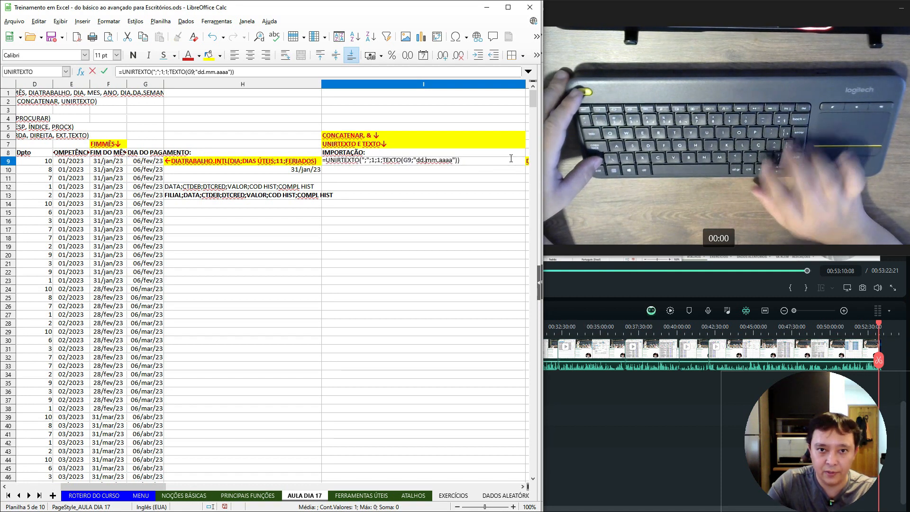
{"action": "key", "text": "BackSpace"}
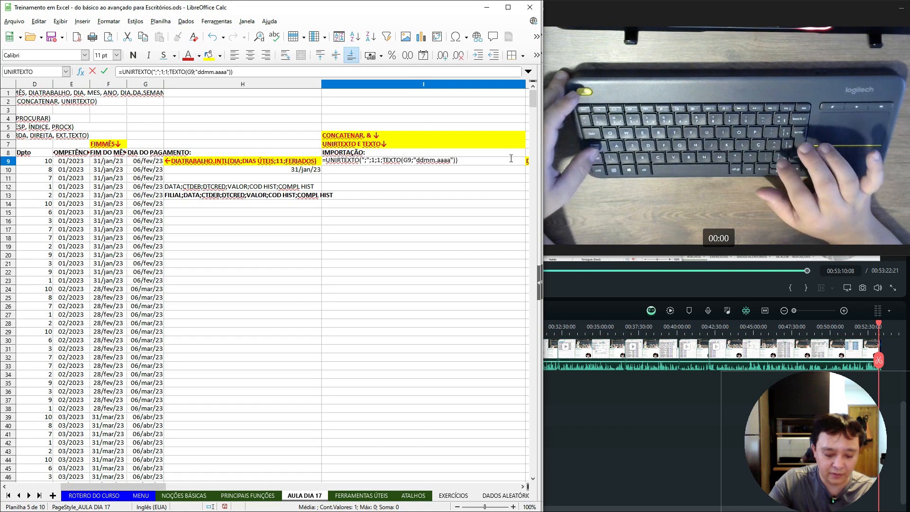
{"action": "type", "text": "/"}
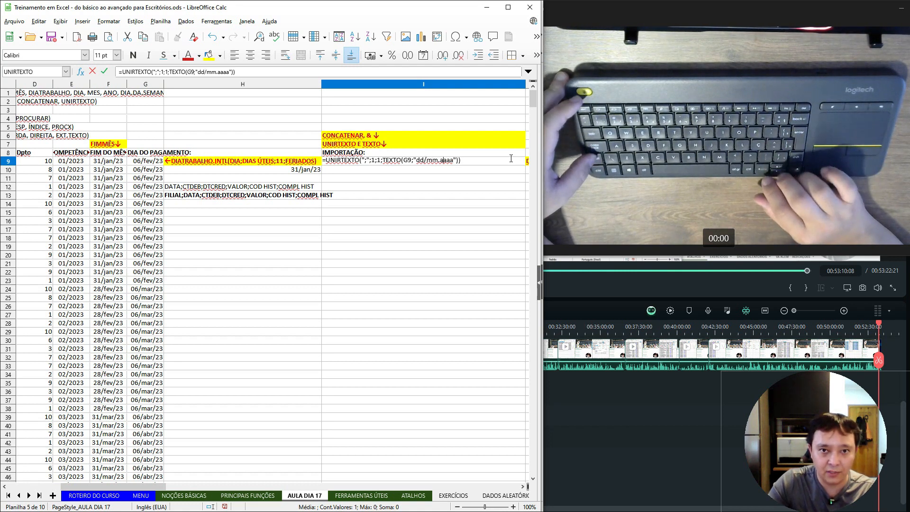
{"action": "key", "text": "Delete"}
{"action": "type", "text": "/"}
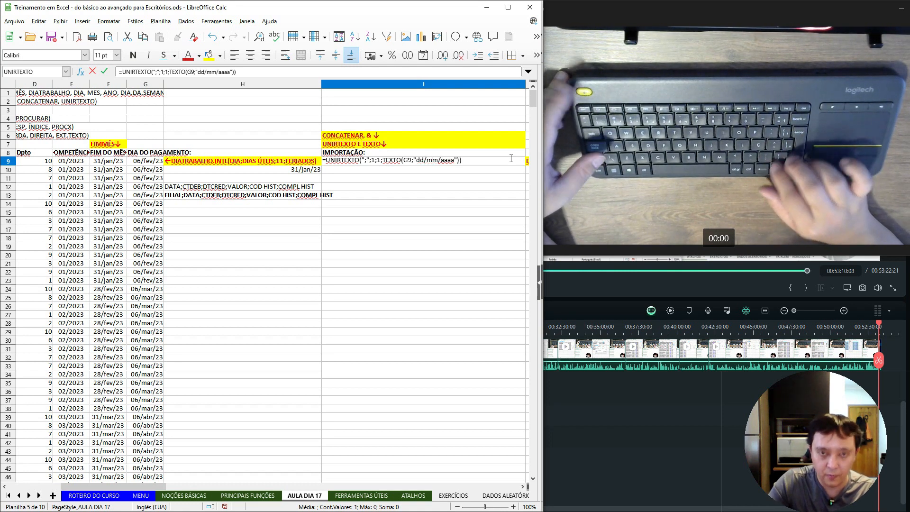
Append 1634 for CTDEB and 5 for DTCRED as the next texts of the UNIRTEXTO formula in I9.
{"action": "key", "text": "End"}
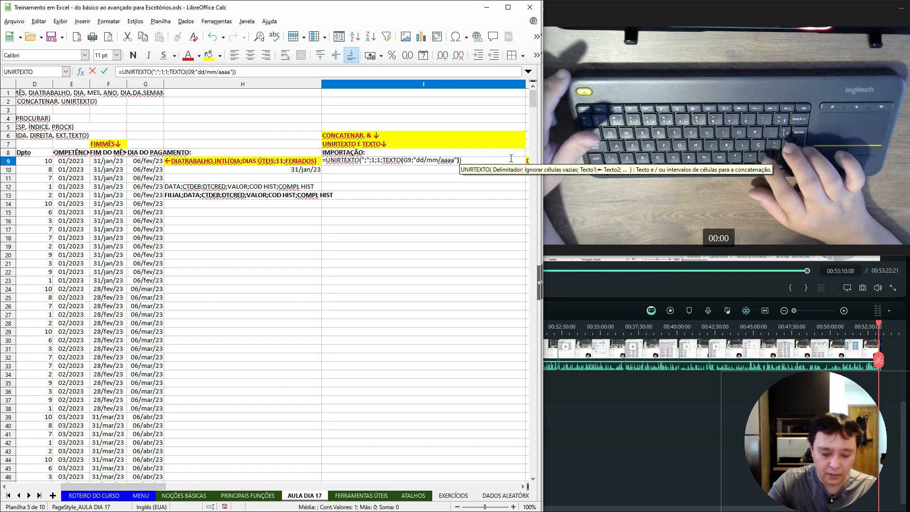
{"action": "type", "text": ";"}
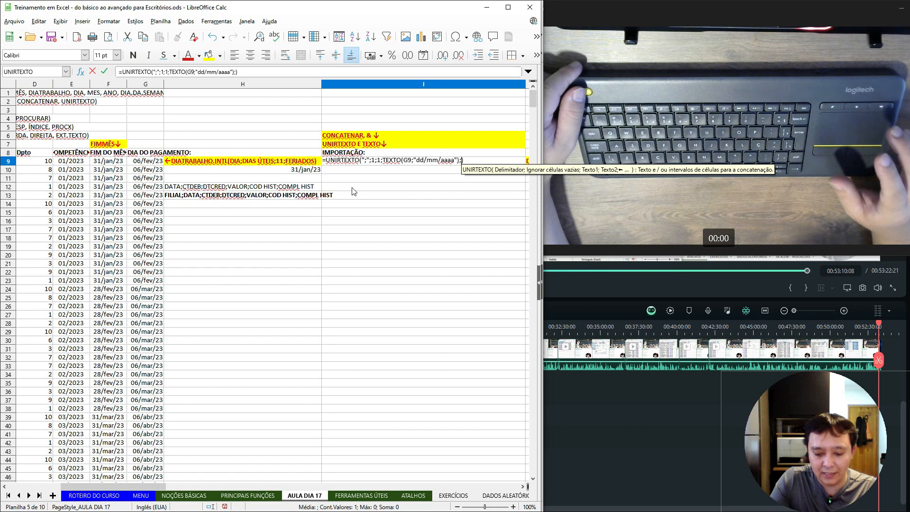
{"action": "type", "text": "16"}
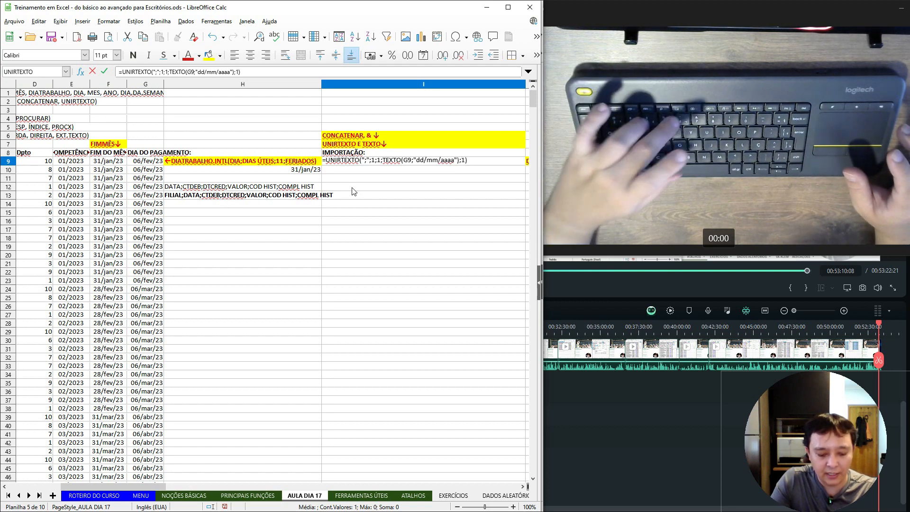
{"action": "type", "text": "34"}
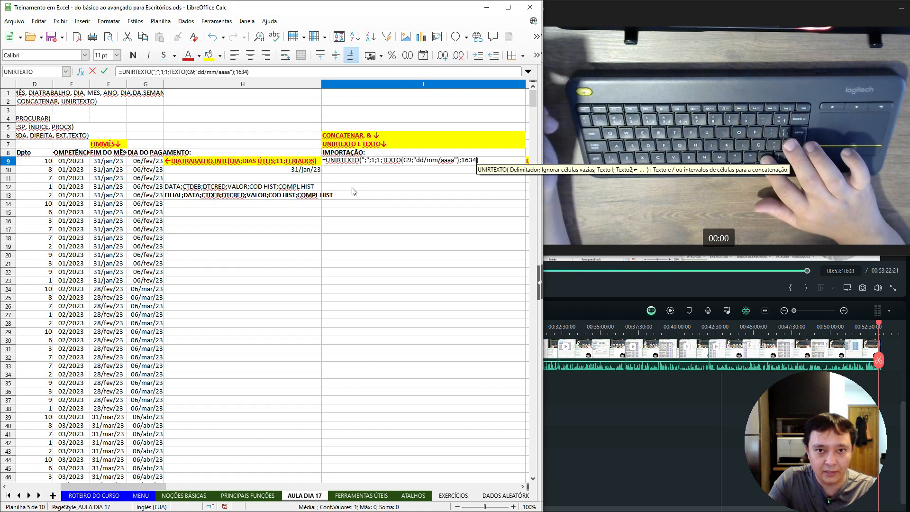
{"action": "type", "text": ";"}
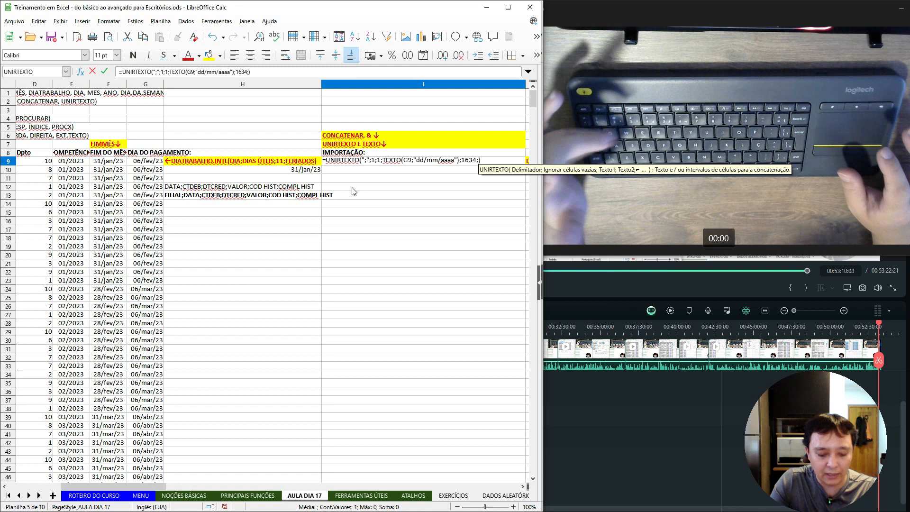
{"action": "type", "text": "5"}
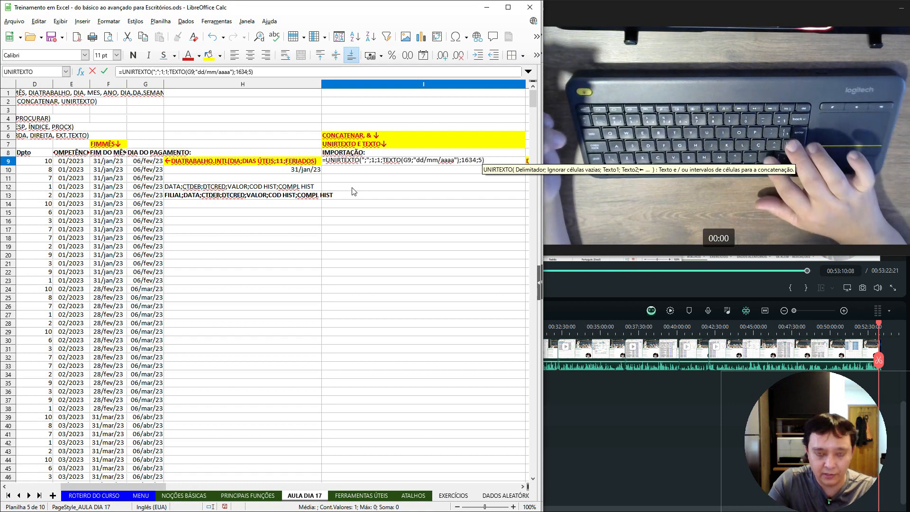
Add the VALOR cell C9 as the next text of the UNIRTEXTO formula.
{"action": "type", "text": ";"}
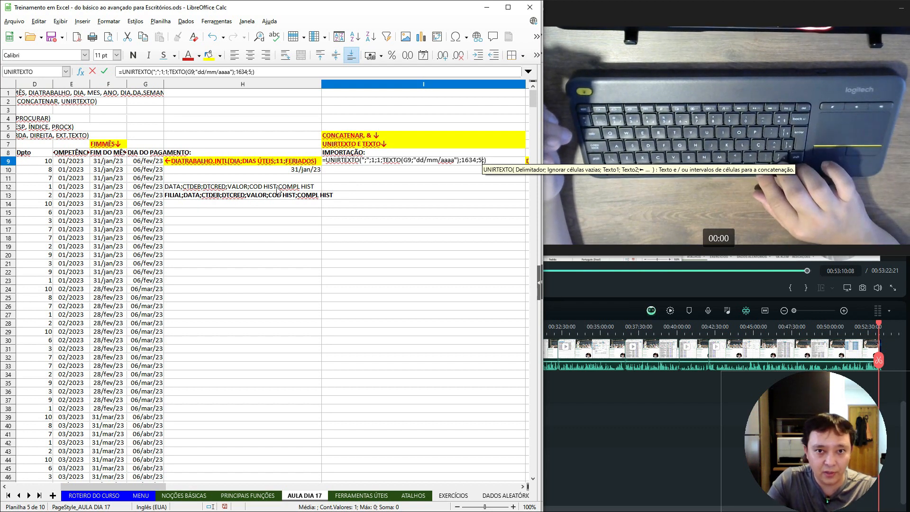
{"action": "key", "text": "Left"}
{"action": "key", "text": "Left"}
{"action": "key", "text": "Left"}
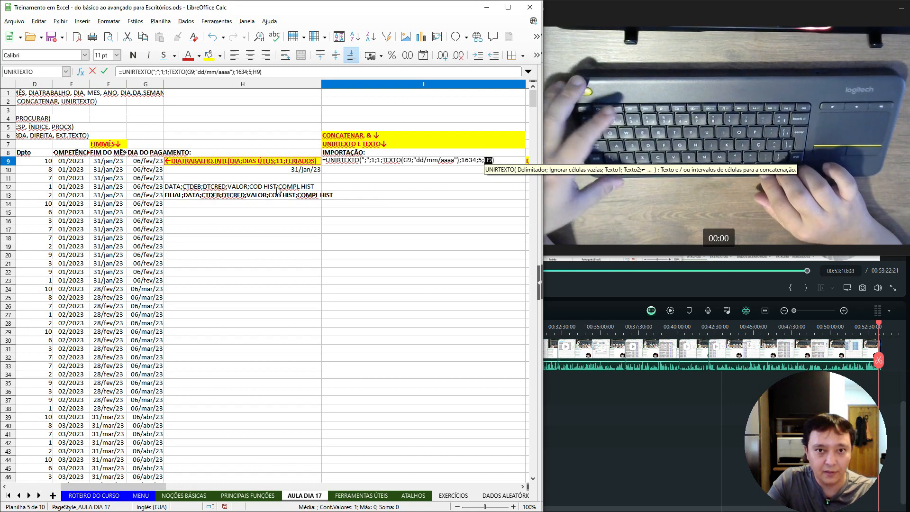
{"action": "key", "text": "Left"}
{"action": "key", "text": "Left"}
{"action": "key", "text": "Left"}
{"action": "key", "text": "Left"}
{"action": "key", "text": "Left"}
{"action": "key", "text": "Right"}
{"action": "key", "text": "Right"}
{"action": "key", "text": "Right"}
{"action": "key", "text": "Right"}
{"action": "key", "text": "Right"}
{"action": "key", "text": "Left"}
{"action": "key", "text": "Left"}
{"action": "key", "text": "Left"}
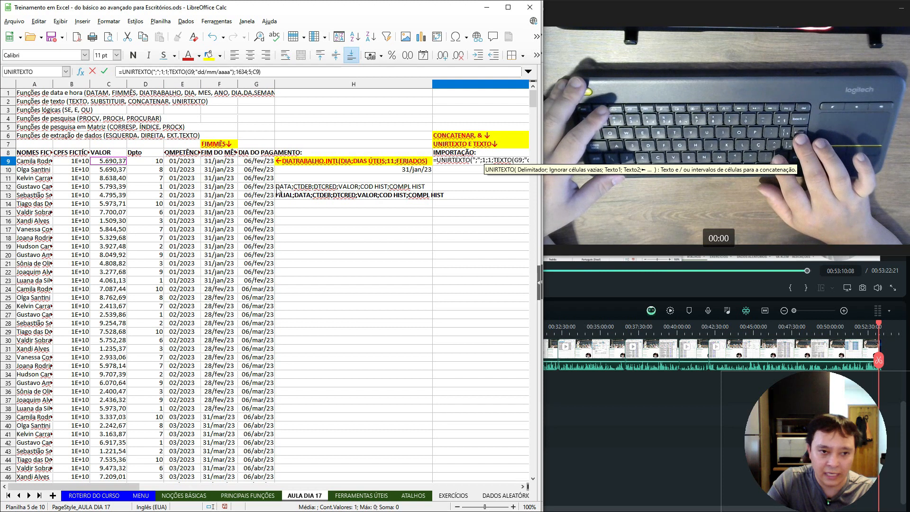
Complete the UNIRTEXTO formula in I9 and return to that cell.
{"action": "key", "text": "Return"}
{"action": "key", "text": "Up"}
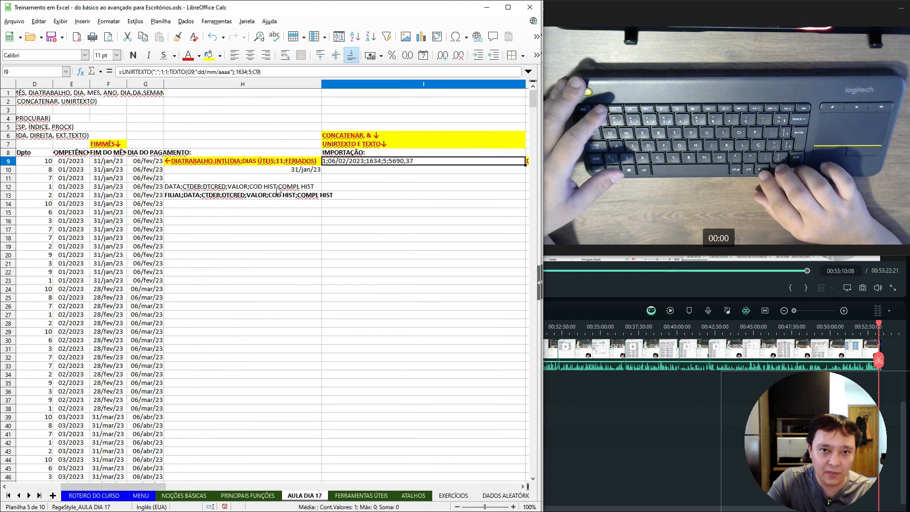
Compare the import line in I9 with its source cells in row 9, especially the VALOR in C9.
{"action": "key", "text": "Left"}
{"action": "key", "text": "Left"}
{"action": "key", "text": "Left"}
{"action": "key", "text": "Left"}
{"action": "key", "text": "Left"}
{"action": "key", "text": "Left"}
{"action": "key", "text": "Left"}
{"action": "key", "text": "Left"}
{"action": "key", "text": "Right"}
{"action": "key", "text": "Right"}
{"action": "key", "text": "Right"}
{"action": "key", "text": "Right"}
{"action": "key", "text": "Right"}
{"action": "key", "text": "Right"}
{"action": "key", "text": "Right"}
{"action": "key", "text": "Right"}
{"action": "key", "text": "Right"}
{"action": "key", "text": "Right"}
{"action": "key", "text": "Right"}
{"action": "key", "text": "Right"}
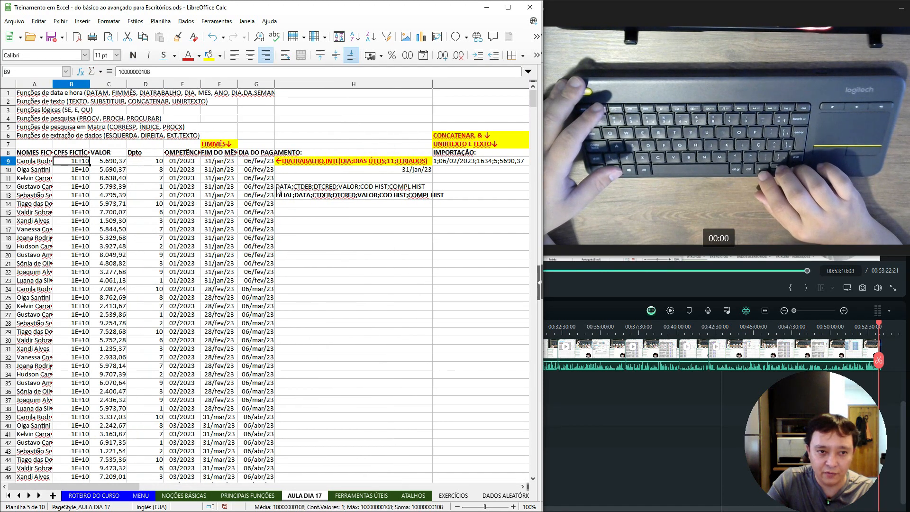
{"action": "key", "text": "Left"}
{"action": "key", "text": "Left"}
{"action": "key", "text": "Left"}
{"action": "key", "text": "Left"}
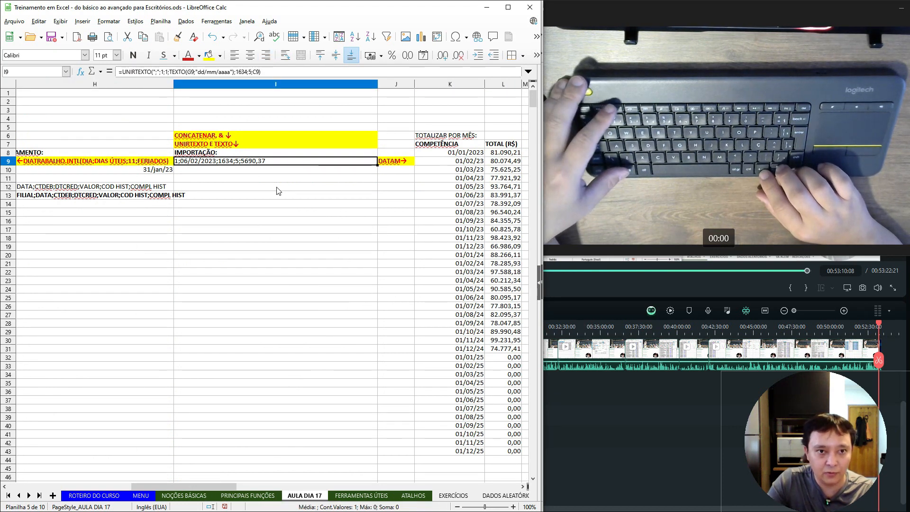
{"action": "key", "text": "Left"}
{"action": "key", "text": "Left"}
{"action": "key", "text": "Left"}
{"action": "key", "text": "Left"}
{"action": "key", "text": "Left"}
{"action": "key", "text": "Left"}
{"action": "key", "text": "Left"}
{"action": "key", "text": "Left"}
{"action": "key", "text": "Right"}
{"action": "key", "text": "Right"}
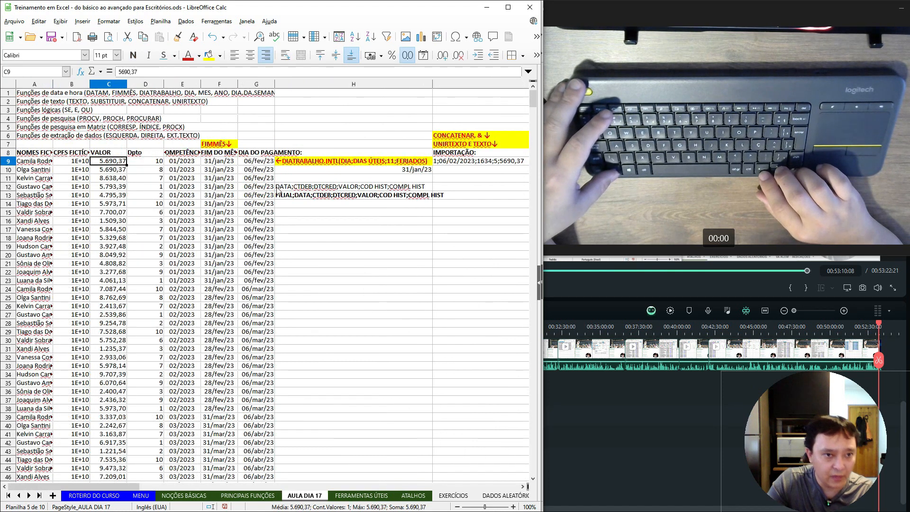
{"action": "key", "text": "Right"}
{"action": "key", "text": "Right"}
{"action": "key", "text": "Right"}
{"action": "key", "text": "Right"}
{"action": "key", "text": "Right"}
{"action": "key", "text": "Right"}
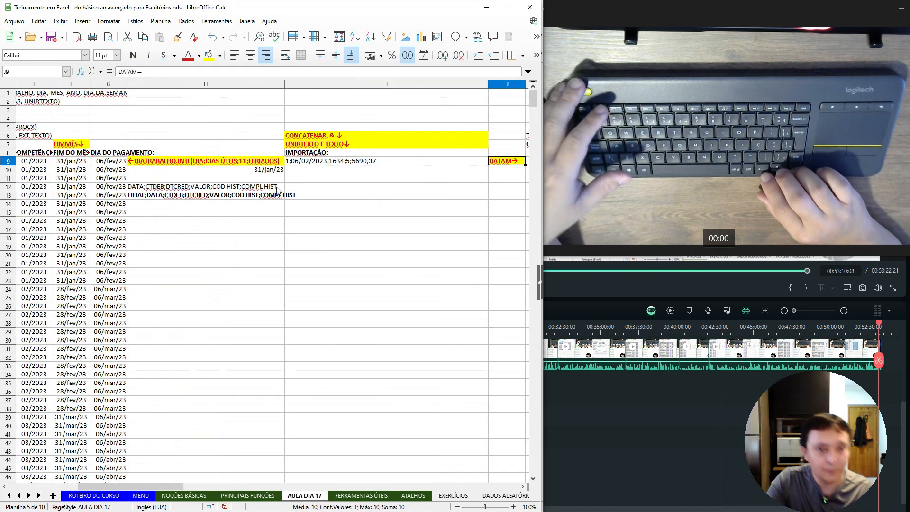
Copy the UNIRTEXTO formula from I9 down to I10:I19.
{"action": "key", "text": "ctrl+c"}
{"action": "key", "text": "Down"}
{"action": "key", "text": "shift+Down"}
{"action": "key", "text": "shift+Down"}
{"action": "key", "text": "shift+Down"}
{"action": "key", "text": "shift+Down"}
{"action": "key", "text": "shift+Down"}
{"action": "key", "text": "shift+Down"}
{"action": "key", "text": "shift+Down"}
{"action": "key", "text": "shift+Down"}
{"action": "key", "text": "shift+Down"}
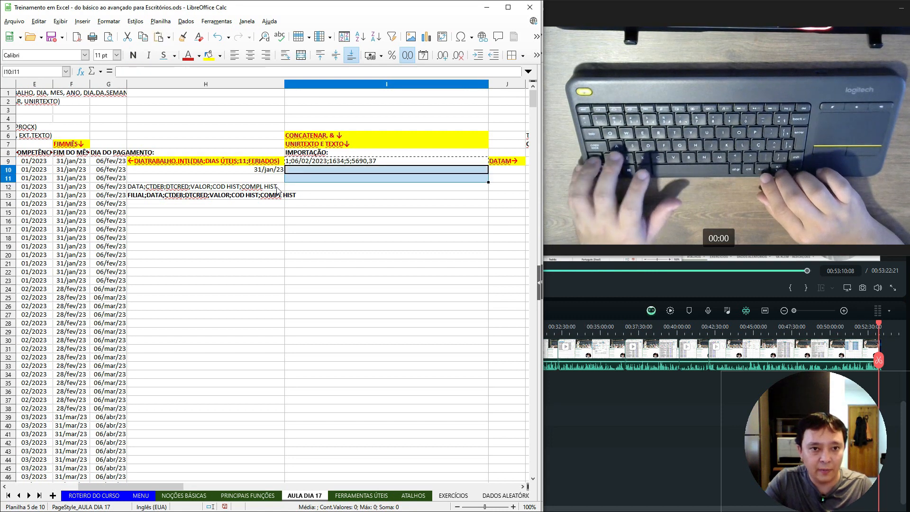
{"action": "key", "text": "ctrl+v"}
In the I16 formula, wrap the VALOR reference C16 in TEXTO with the format "0,00".
{"action": "key", "text": "Down"}
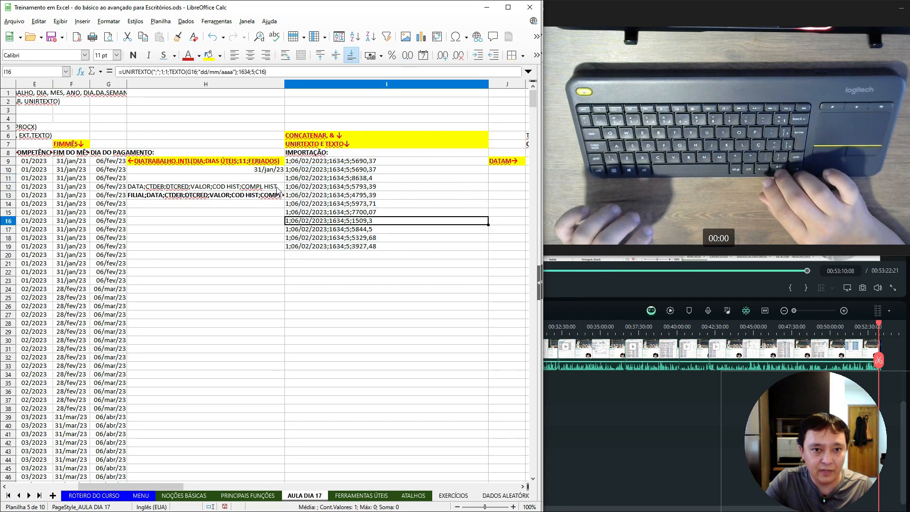
{"action": "key", "text": "Down"}
{"action": "key", "text": "Down"}
{"action": "key", "text": "Down"}
{"action": "key", "text": "Down"}
{"action": "key", "text": "Down"}
{"action": "key", "text": "Down"}
{"action": "key", "text": "Up"}
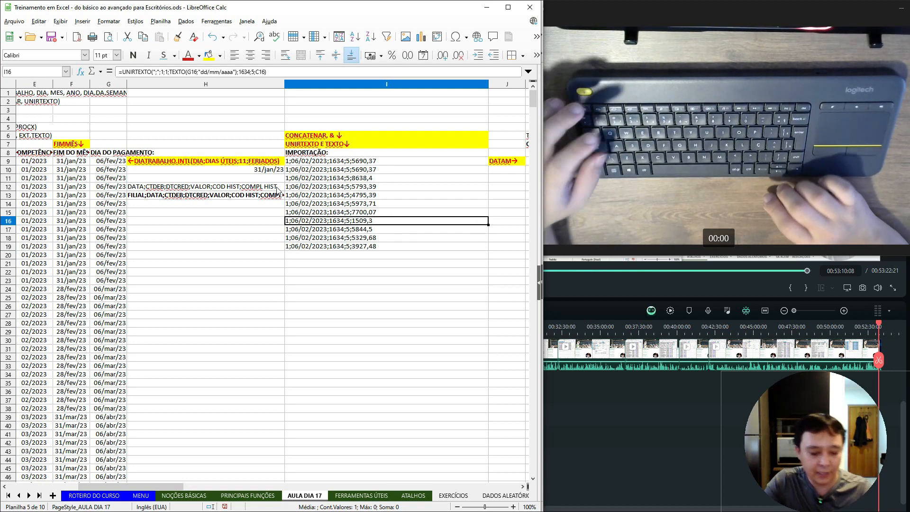
{"action": "key", "text": "F2"}
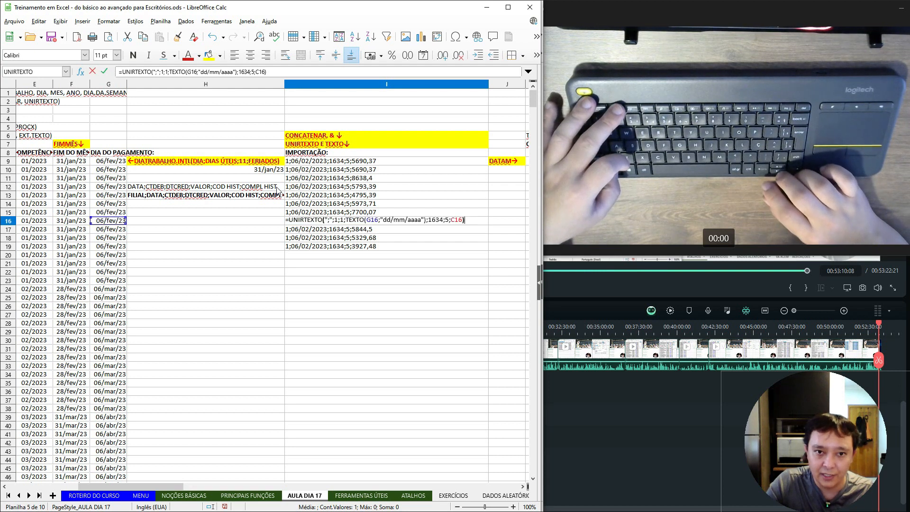
{"action": "key", "text": "Left"}
{"action": "key", "text": "Left"}
{"action": "key", "text": "Left"}
{"action": "key", "text": "Left"}
{"action": "key", "text": "Left"}
{"action": "key", "text": "Left"}
{"action": "key", "text": "Right"}
{"action": "key", "text": "Right"}
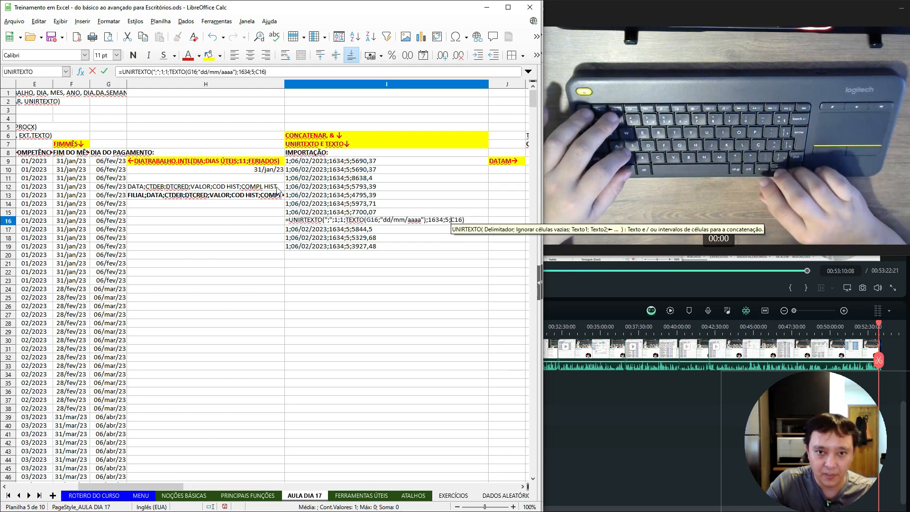
{"action": "type", "text": "texto(C16"}
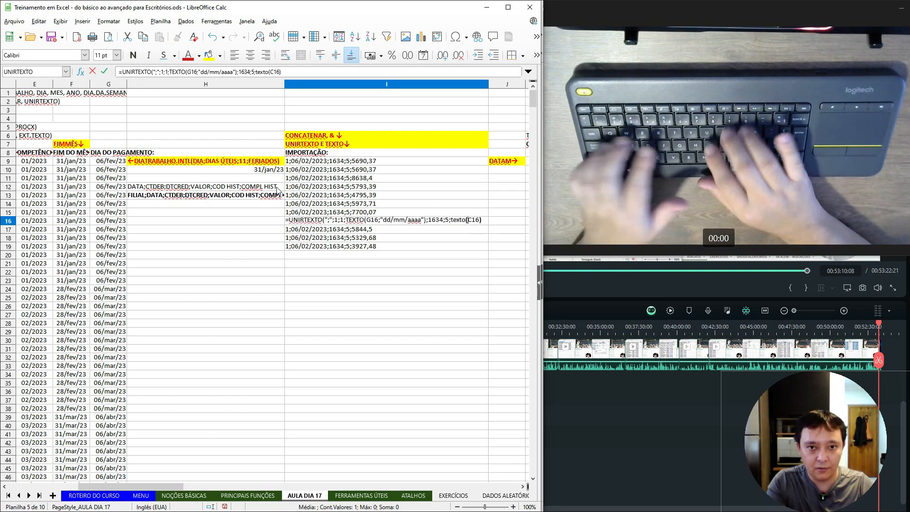
{"action": "type", "text": ";\""}
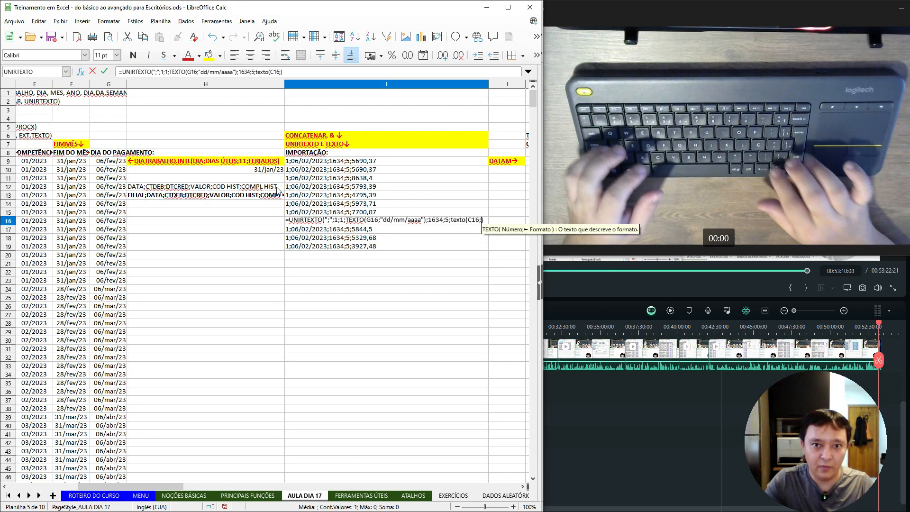
{"action": "type", "text": "0,00\")"}
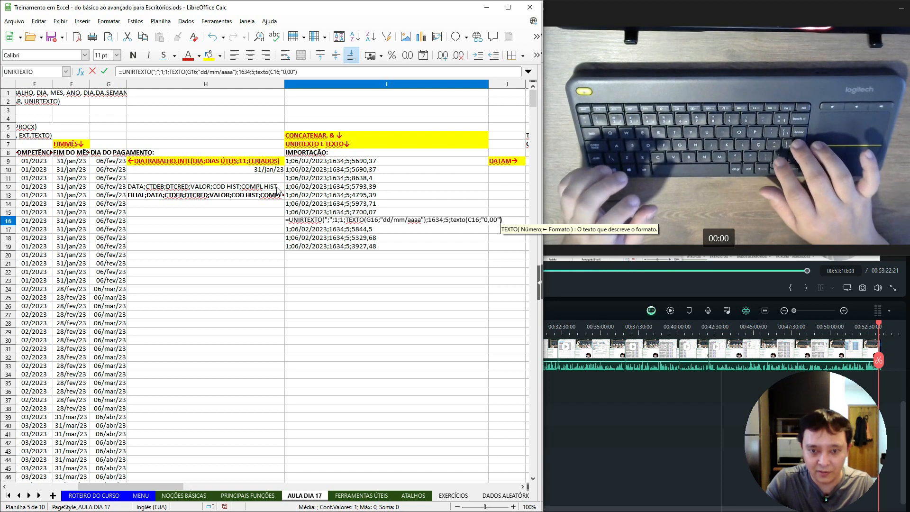
{"action": "type", "text": ")"}
{"action": "key", "text": "Return"}
Copy the I16 formula over the import lines in I9:I19, overwriting the existing data.
{"action": "key", "text": "Up"}
{"action": "key", "text": "ctrl+c"}
{"action": "key", "text": "Up"}
{"action": "key", "text": "Up"}
{"action": "key", "text": "Up"}
{"action": "key", "text": "Up"}
{"action": "key", "text": "Up"}
{"action": "key", "text": "Up"}
{"action": "key", "text": "Up"}
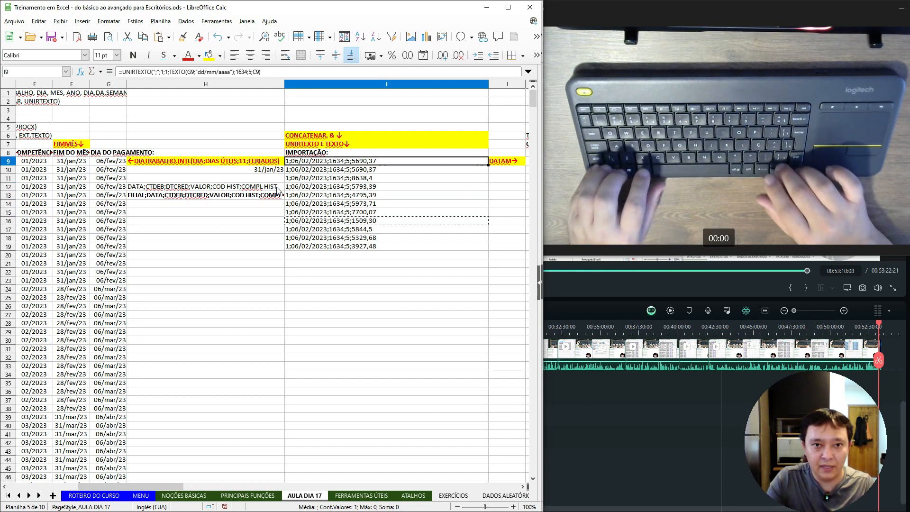
{"action": "key", "text": "shift+Down"}
{"action": "key", "text": "shift+Down"}
{"action": "key", "text": "shift+Down"}
{"action": "key", "text": "shift+Down"}
{"action": "key", "text": "shift+Down"}
{"action": "key", "text": "shift+Down"}
{"action": "key", "text": "shift+Down"}
{"action": "key", "text": "shift+Down"}
{"action": "key", "text": "shift+Up"}
{"action": "key", "text": "shift+Down"}
{"action": "key", "text": "shift+Up"}
{"action": "key", "text": "shift+Down"}
{"action": "key", "text": "shift+Up"}
{"action": "key", "text": "shift+Down"}
{"action": "key", "text": "shift+Down"}
{"action": "key", "text": "shift+Down"}
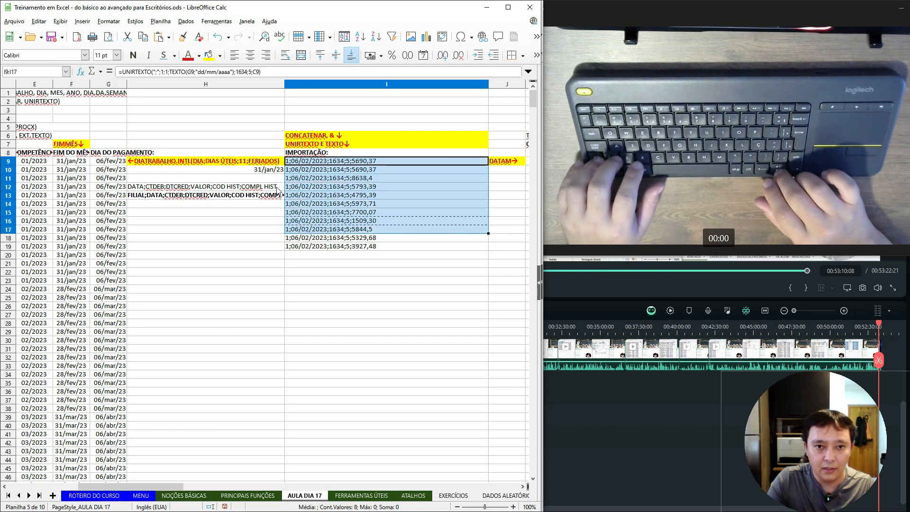
{"action": "key", "text": "Return"}
{"action": "key", "text": "Return"}
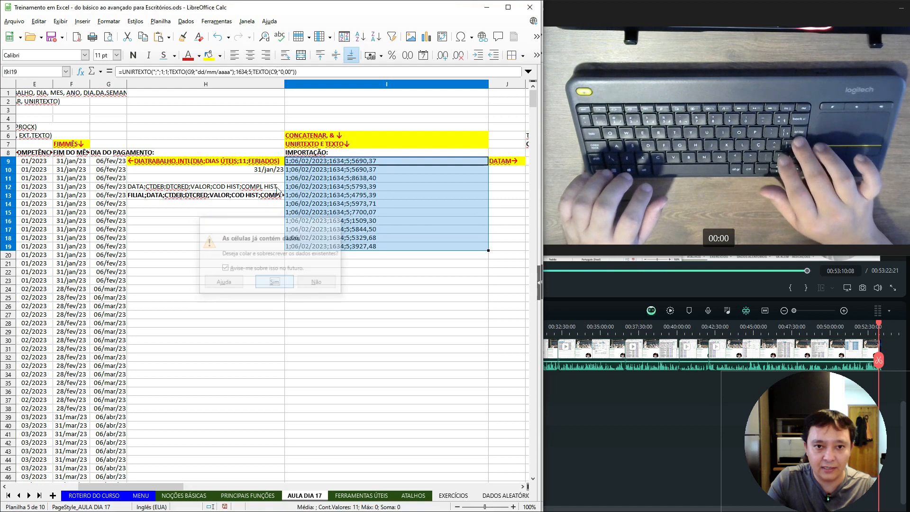
Check the decimal places of the values in the import lines of column I, ending at I9.
{"action": "key", "text": "Up"}
{"action": "key", "text": "Up"}
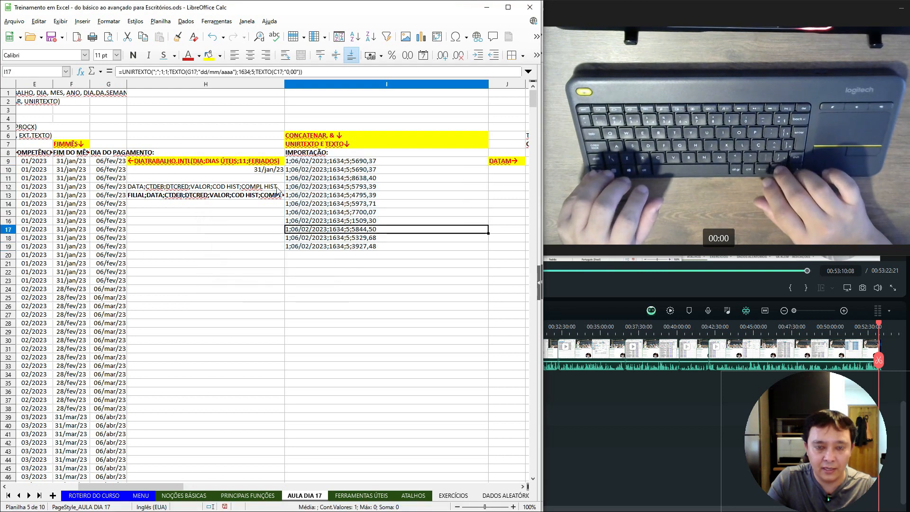
{"action": "key", "text": "Up"}
{"action": "key", "text": "Down"}
{"action": "key", "text": "Down"}
{"action": "key", "text": "Up"}
{"action": "key", "text": "Up"}
{"action": "key", "text": "Up"}
{"action": "key", "text": "Up"}
{"action": "key", "text": "Up"}
{"action": "key", "text": "Up"}
{"action": "key", "text": "Up"}
{"action": "key", "text": "Up"}
{"action": "key", "text": "Up"}
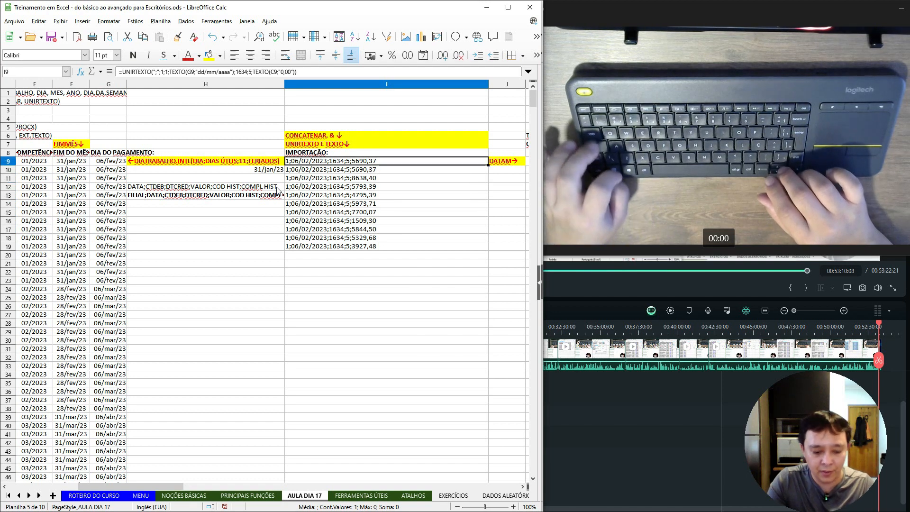
Append 999 for COD HIST as the next text of the UNIRTEXTO formula in I9.
{"action": "key", "text": "F2"}
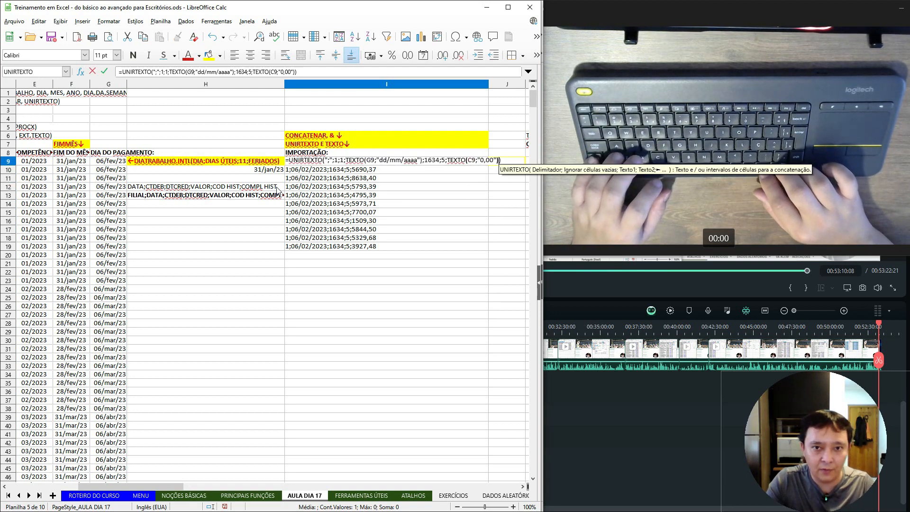
{"action": "type", "text": ";"}
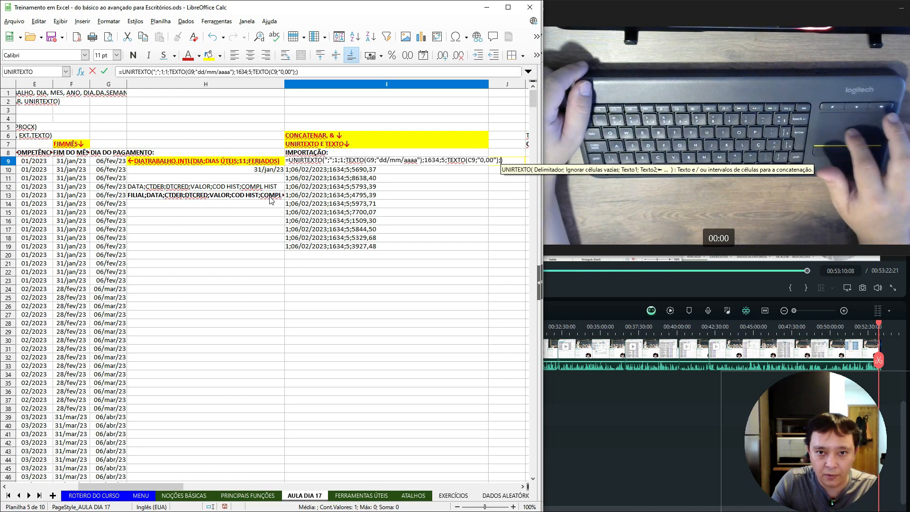
{"action": "type", "text": "99"}
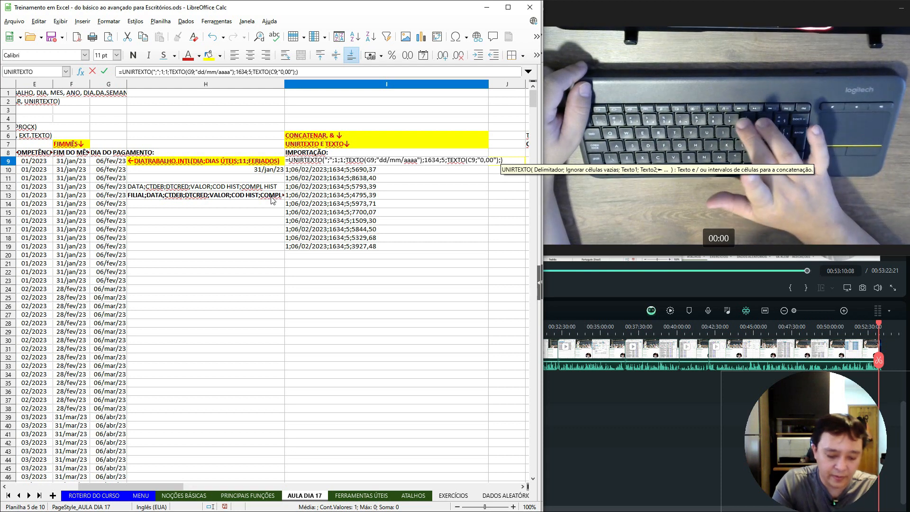
{"action": "type", "text": "9;"}
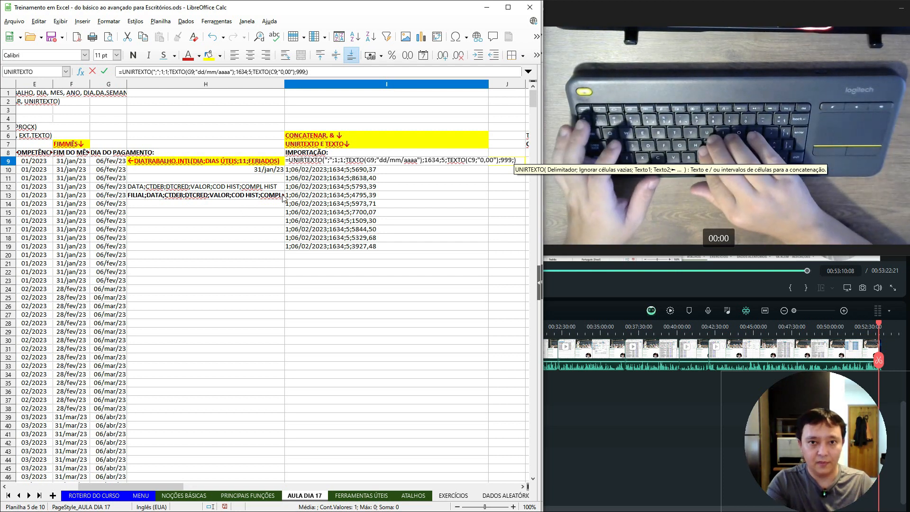
Add a TEXTO of the competência cell E9 with the format "mm/aaaa" as the next text in the I9 formula.
{"action": "type", "text": "\""}
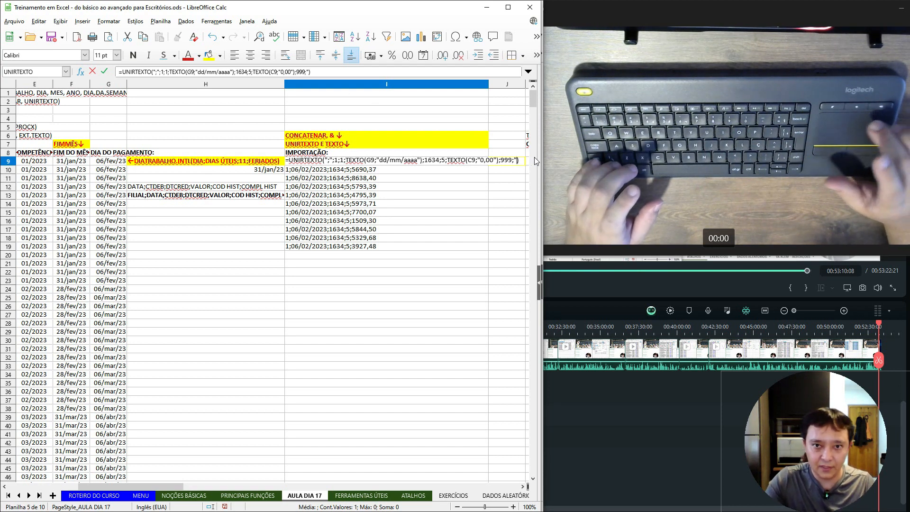
{"action": "key", "text": "BackSpace"}
{"action": "type", "text": "texto"}
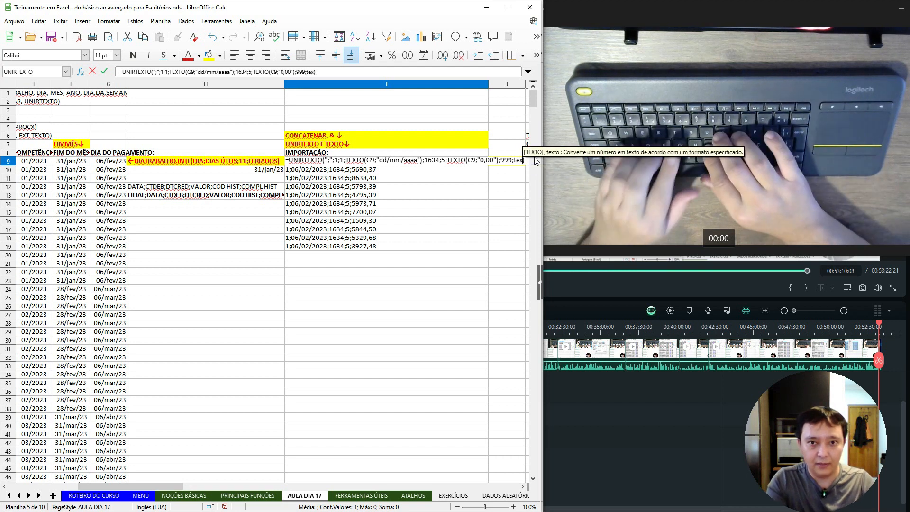
{"action": "type", "text": "("}
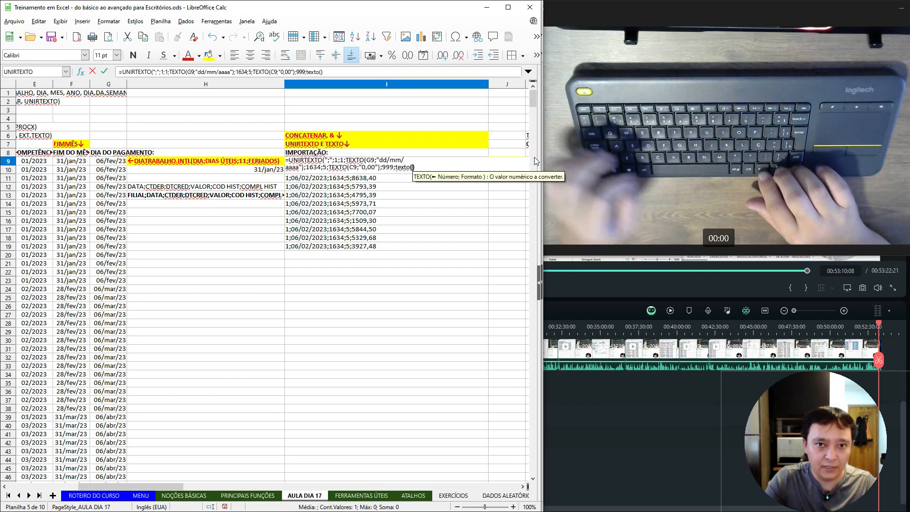
{"action": "key", "text": "Left"}
{"action": "key", "text": "Left"}
{"action": "key", "text": "Left"}
{"action": "key", "text": "Left"}
{"action": "key", "text": "Left"}
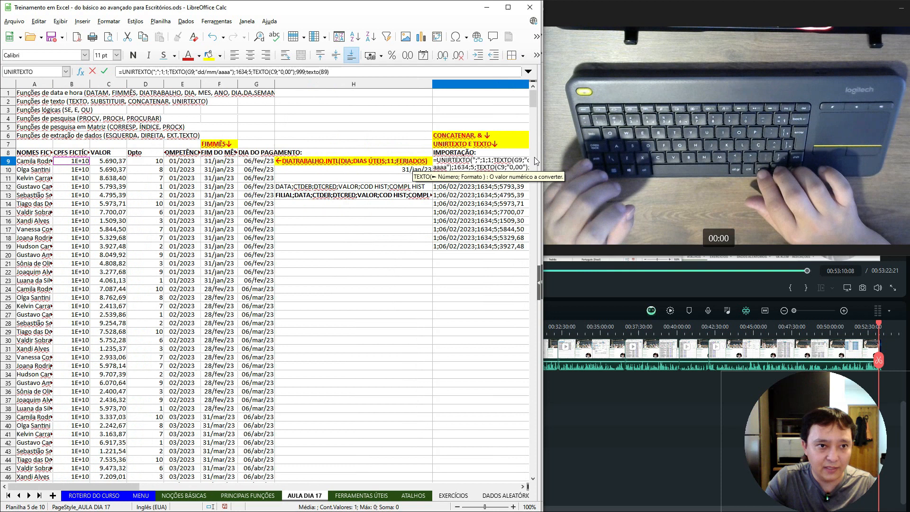
{"action": "key", "text": "Right"}
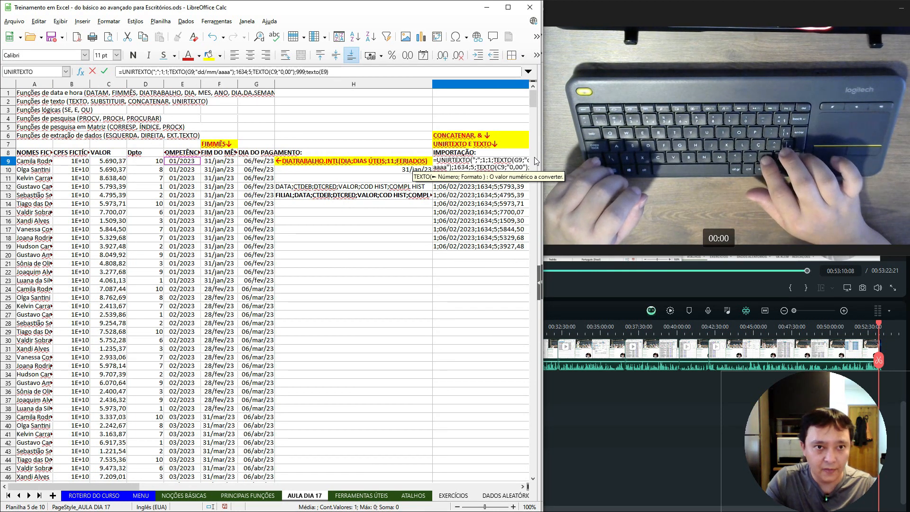
{"action": "type", "text": ";\"mm"}
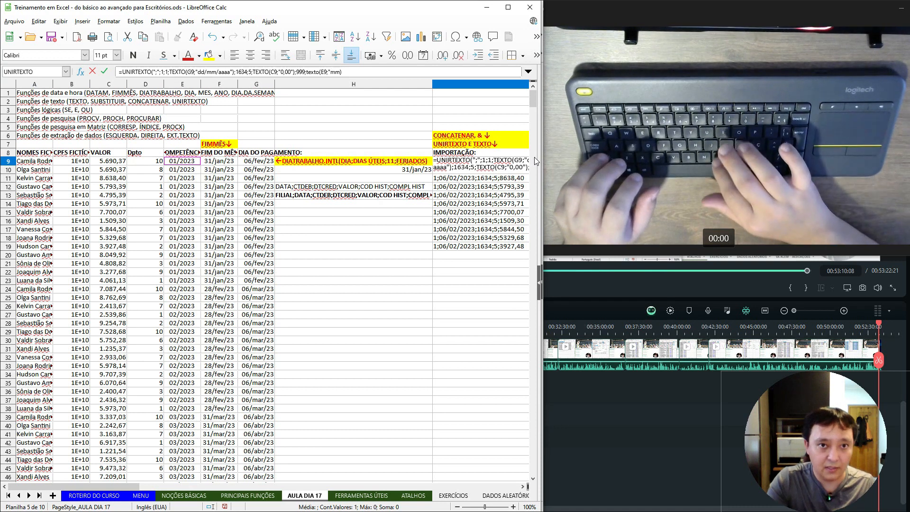
{"action": "type", "text": "/aaaa"}
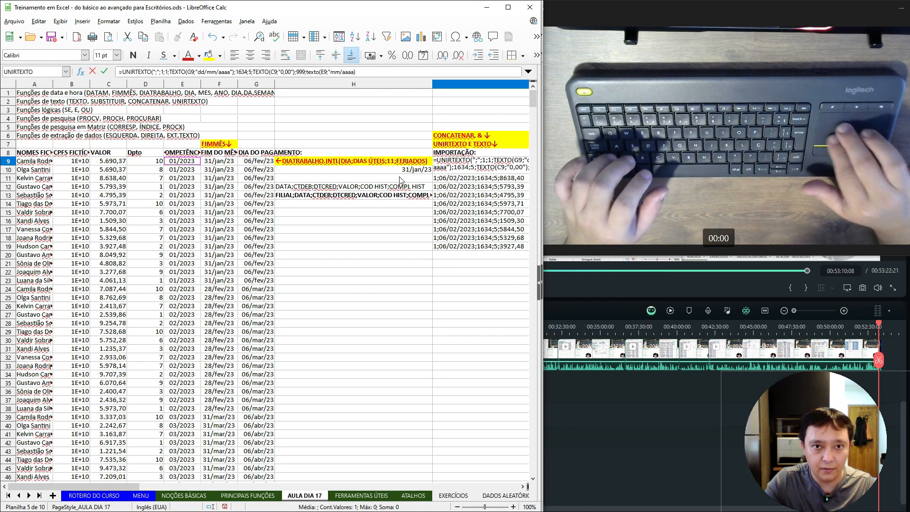
{"action": "scroll", "coordinate": [398, 181], "scroll_direction": "right", "scroll_amount": 7}
{"action": "scroll", "coordinate": [399, 180], "scroll_direction": "left", "scroll_amount": 5}
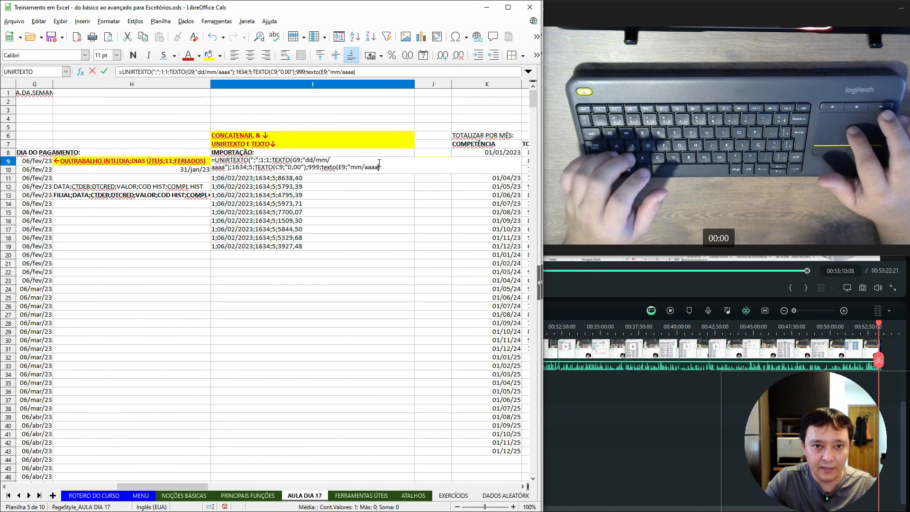
{"action": "type", "text": "\""}
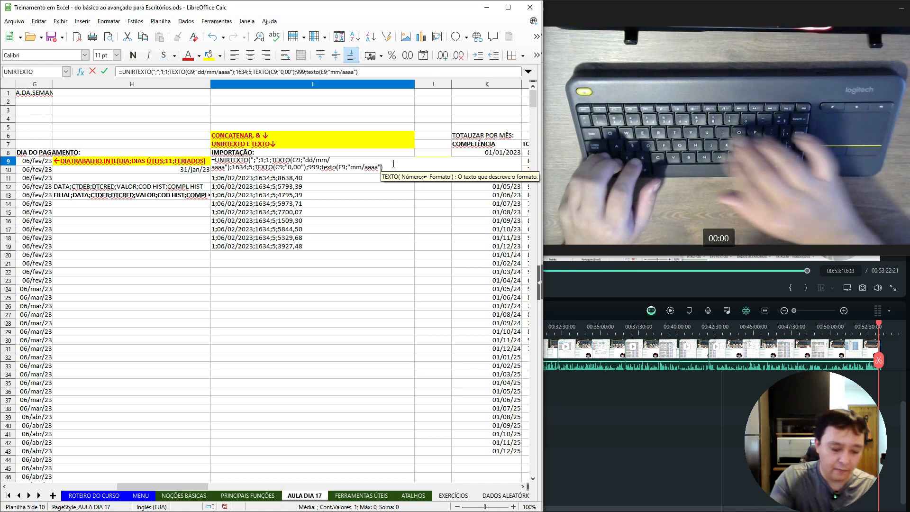
{"action": "type", "text": ")"}
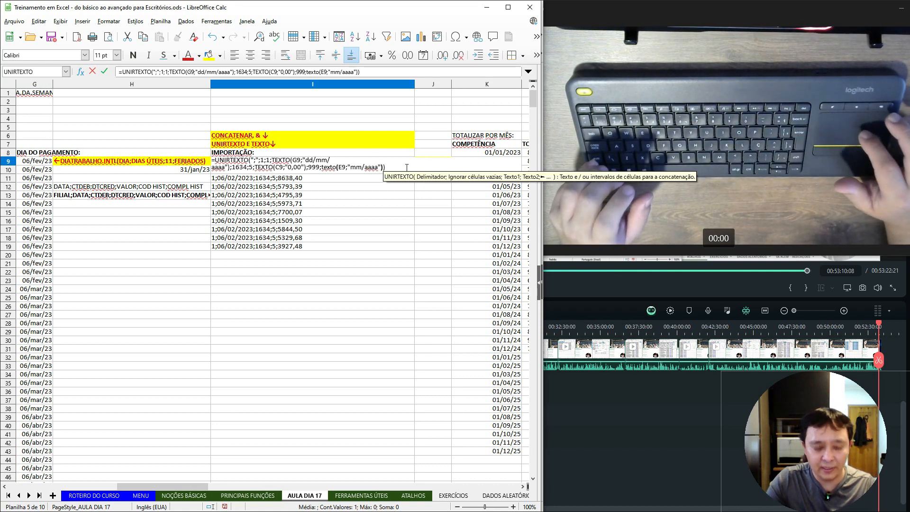
Join a "|" separator with & after the TEXTO of the competência in the I9 UNIRTEXTO formula.
{"action": "key", "text": "Left"}
{"action": "type", "text": "&"}
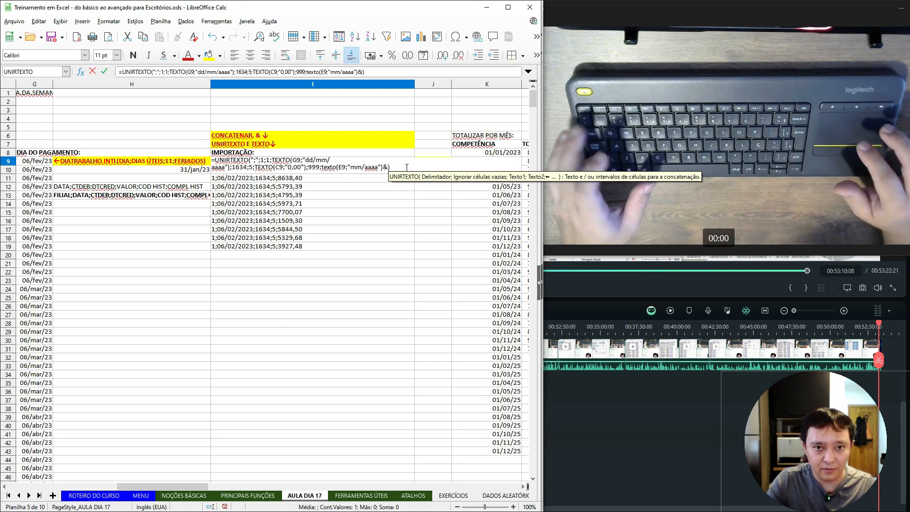
{"action": "type", "text": "\"|\""}
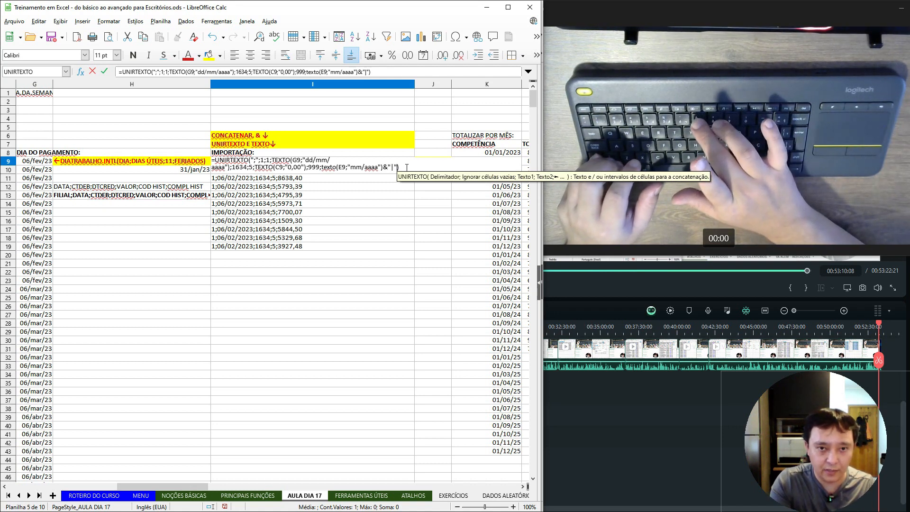
{"action": "type", "text": "&"}
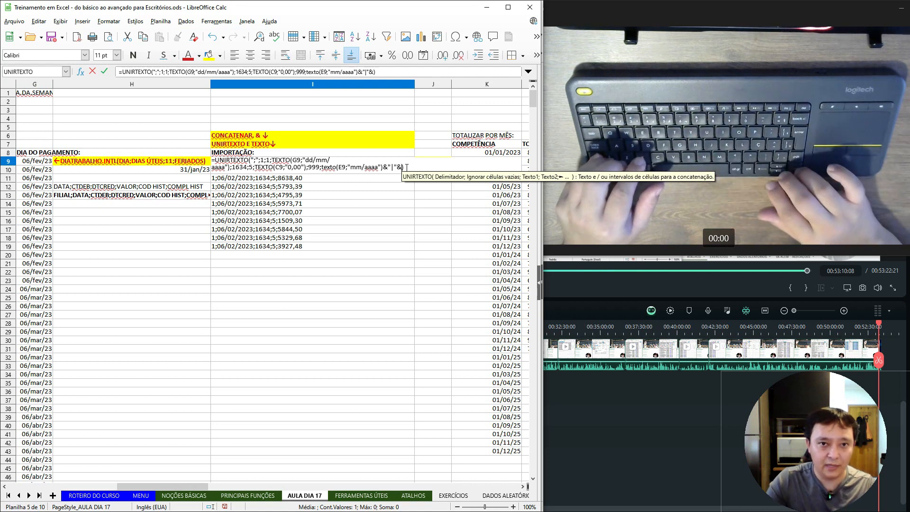
Reference the name cell A9 after the "|" separator and complete the I9 formula.
{"action": "key", "text": "Left"}
{"action": "key", "text": "Right"}
{"action": "key", "text": "F2"}
{"action": "key", "text": "Left"}
{"action": "key", "text": "Left"}
{"action": "key", "text": "Left"}
{"action": "key", "text": "Left"}
{"action": "key", "text": "Left"}
{"action": "key", "text": "Left"}
{"action": "key", "text": "Left"}
{"action": "key", "text": "Left"}
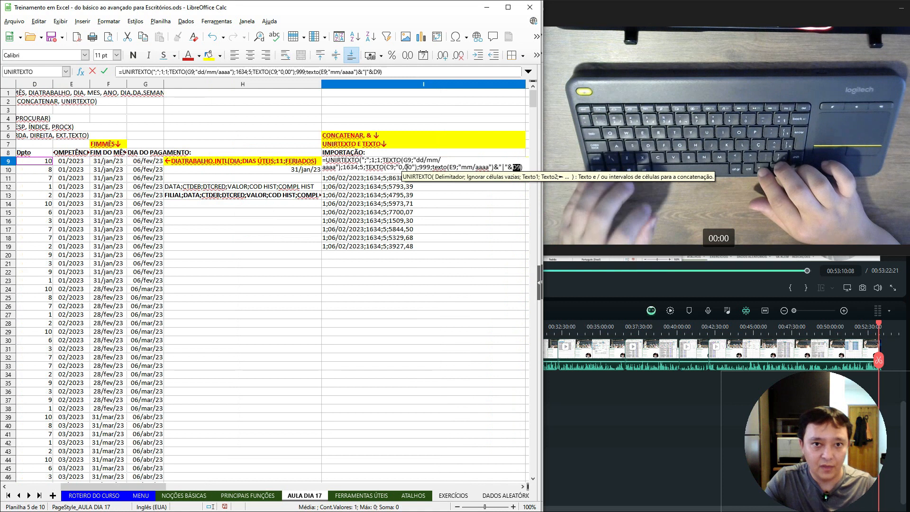
{"action": "key", "text": "Return"}
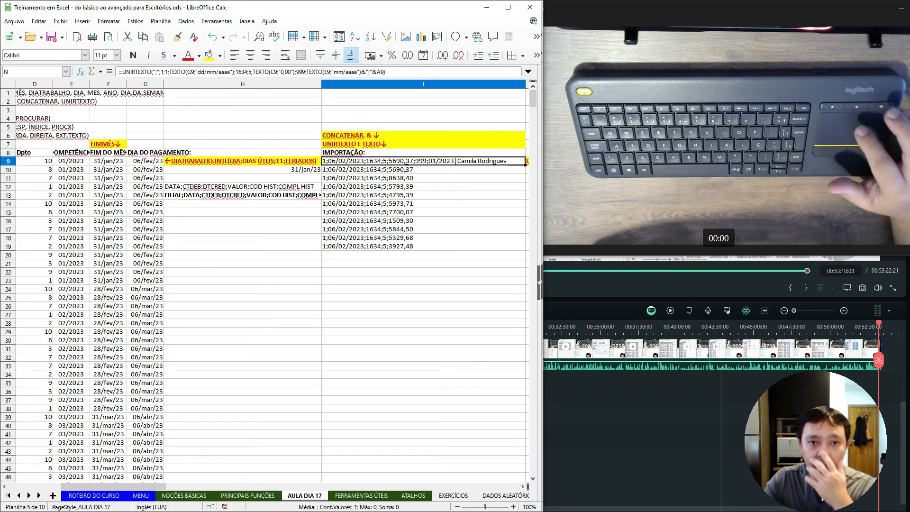
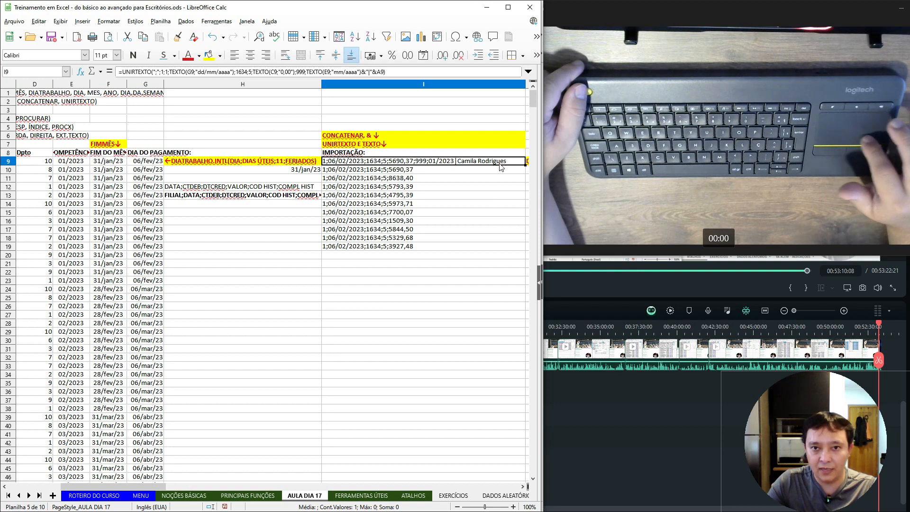
Fill the I9 import formula down column I through the last data row, 368, and return to the top of the list.
{"action": "double_click", "coordinate": [525, 164]}
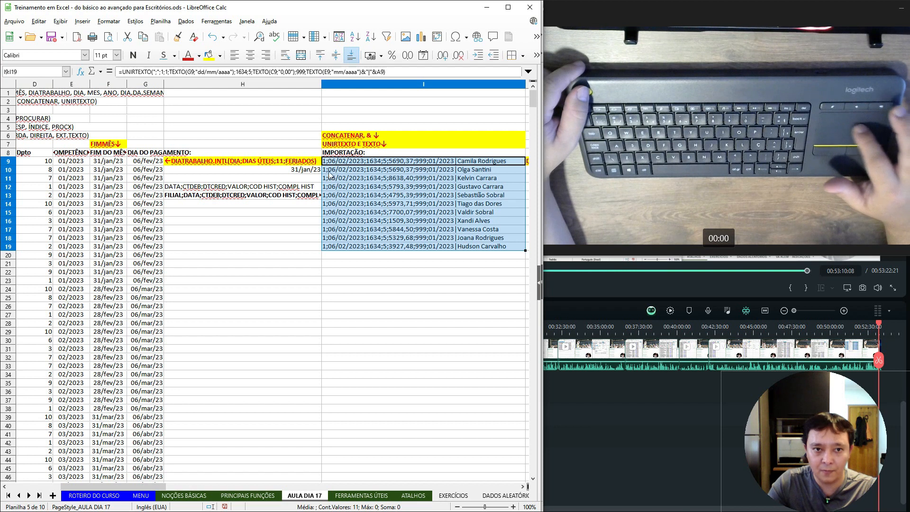
{"action": "left_click_drag", "start_coordinate": [525, 250], "coordinate": [335, 240]}
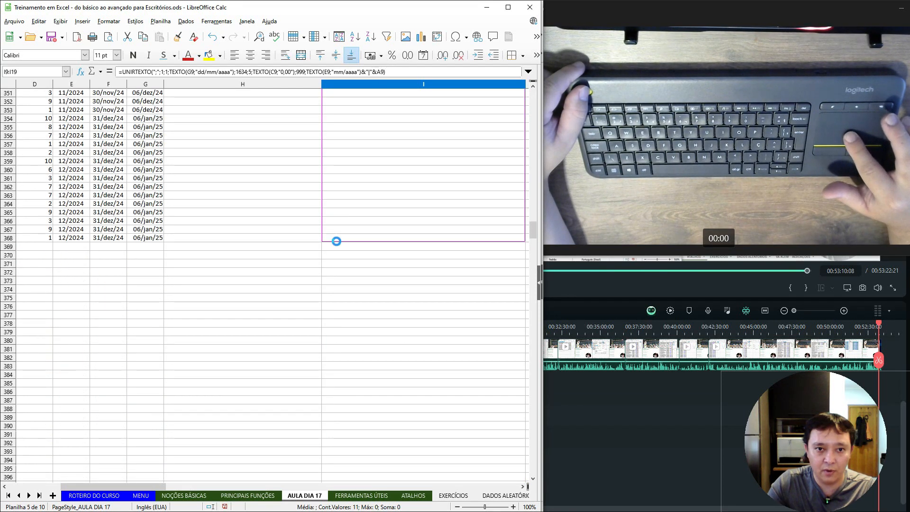
{"action": "left_click", "coordinate": [405, 232]}
{"action": "key", "text": "Down"}
{"action": "key", "text": "Up"}
{"action": "key", "text": "ctrl+Up"}
{"action": "key", "text": "Down"}
{"action": "key", "text": "Down"}
{"action": "key", "text": "Down"}
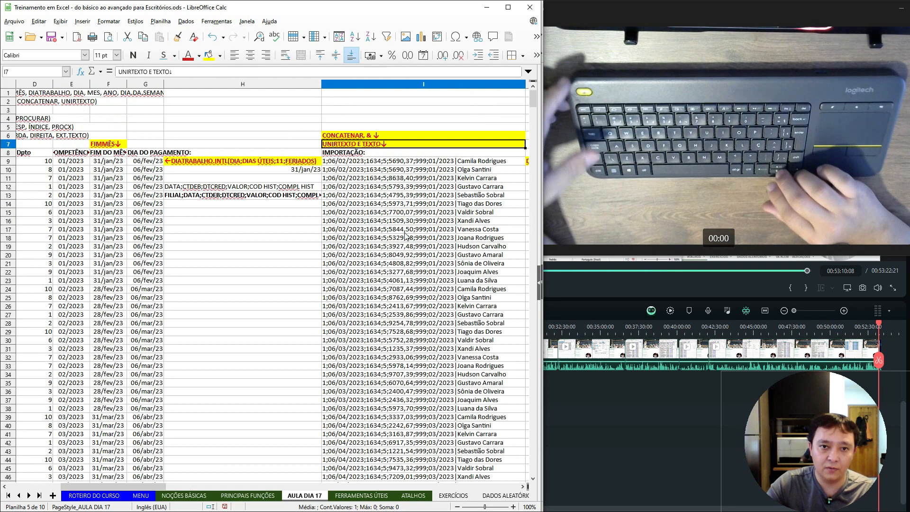
Review the parts of the UNIRTEXTO formula in I9, including the date TEXTO and account 5.
{"action": "double_click", "coordinate": [386, 164]}
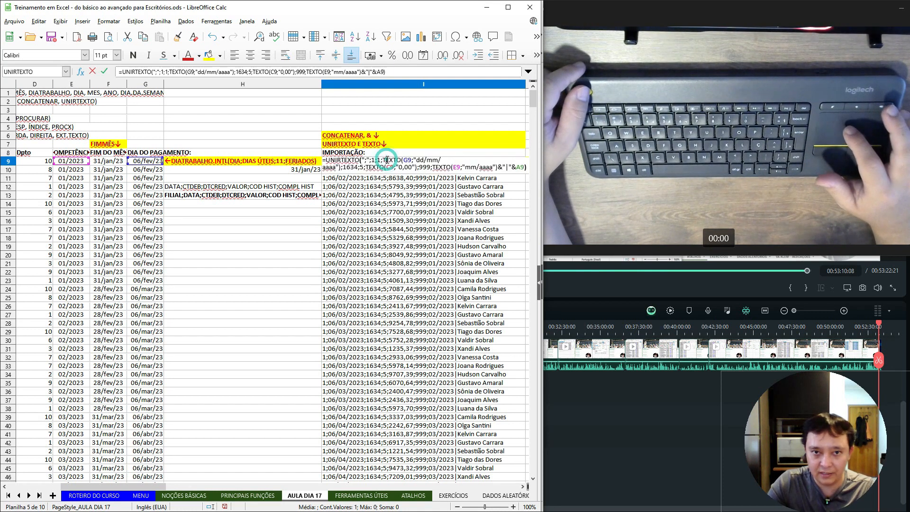
{"action": "key", "text": "Escape"}
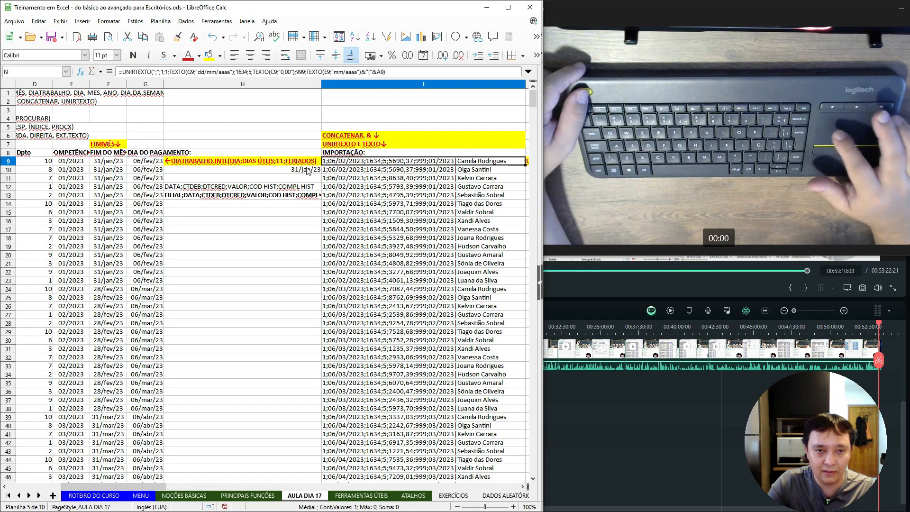
{"action": "double_click", "coordinate": [386, 163]}
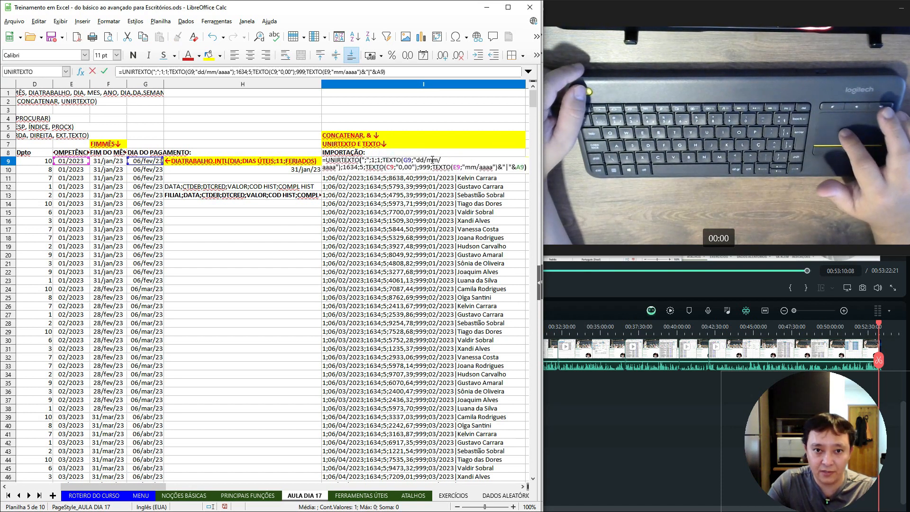
{"action": "double_click", "coordinate": [360, 166]}
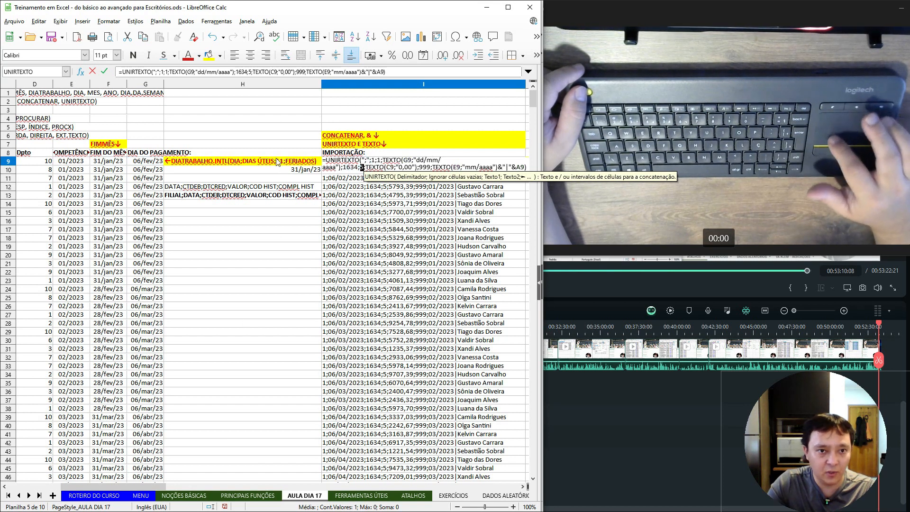
{"action": "key", "text": "Escape"}
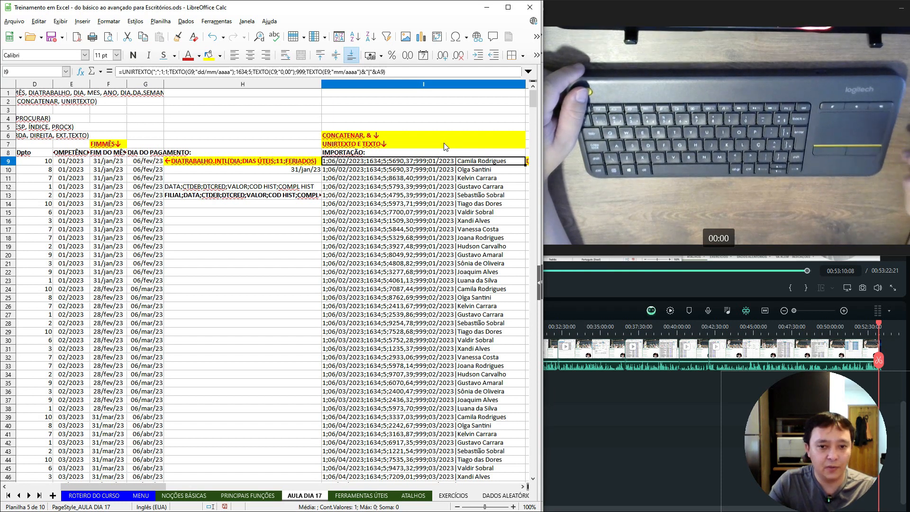
Compare the import lines down to I13 with the source data in columns A to G.
{"action": "key", "text": "Down"}
{"action": "key", "text": "Down"}
{"action": "key", "text": "Down"}
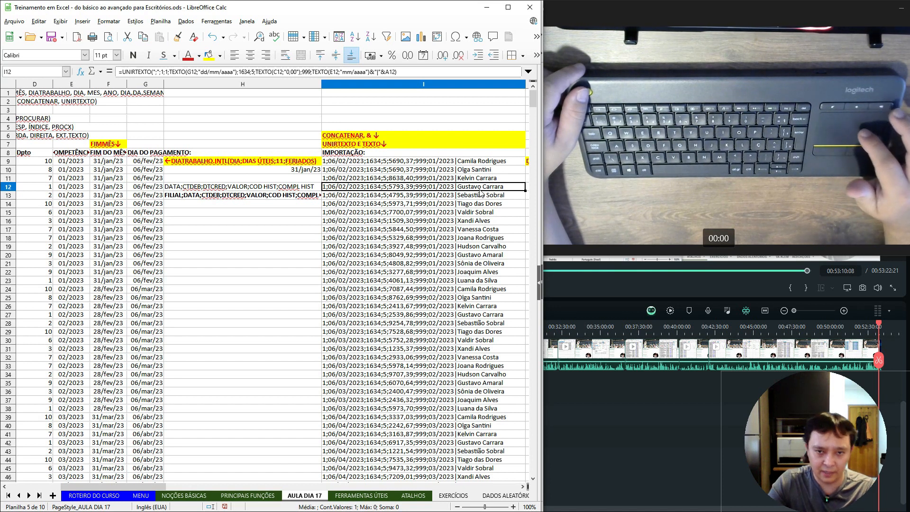
{"action": "key", "text": "Down"}
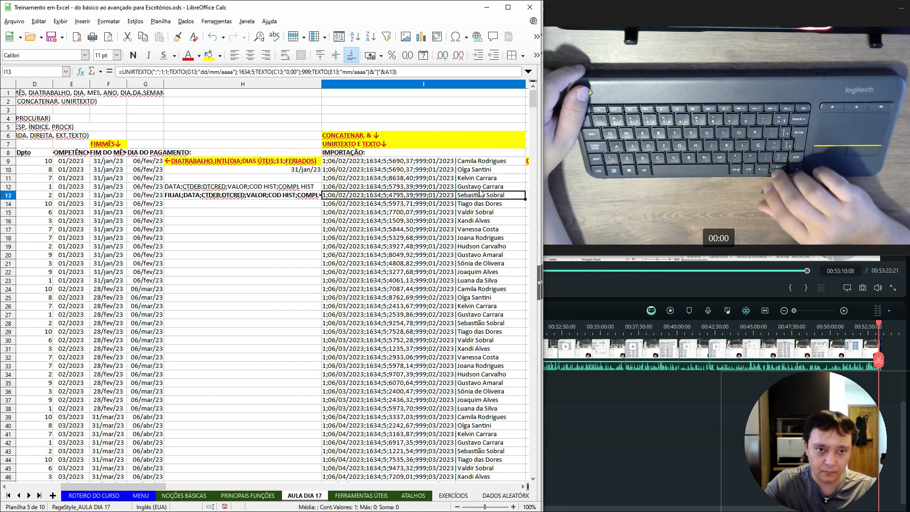
{"action": "scroll", "coordinate": [271, 127], "scroll_direction": "left", "scroll_amount": 3}
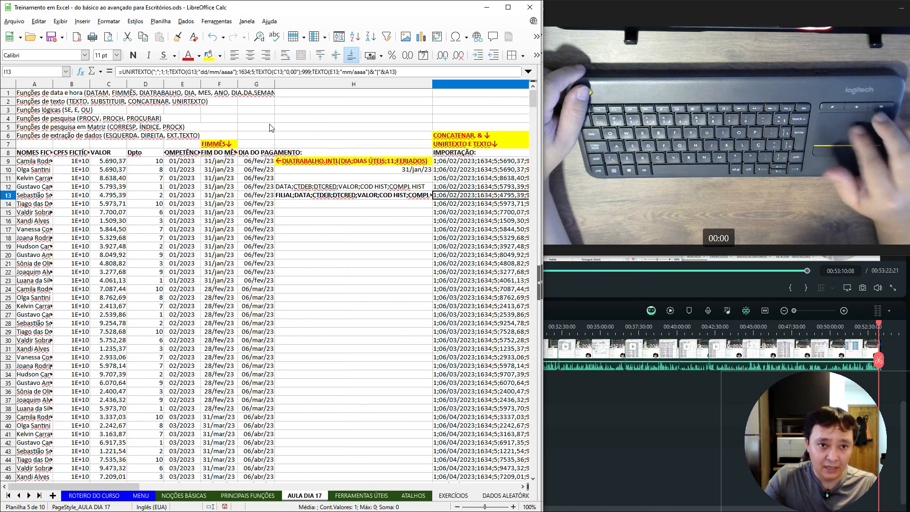
{"action": "scroll", "coordinate": [467, 189], "scroll_direction": "right", "scroll_amount": 4}
{"action": "scroll", "coordinate": [467, 189], "scroll_direction": "left", "scroll_amount": 4}
{"action": "scroll", "coordinate": [467, 189], "scroll_direction": "right", "scroll_amount": 6}
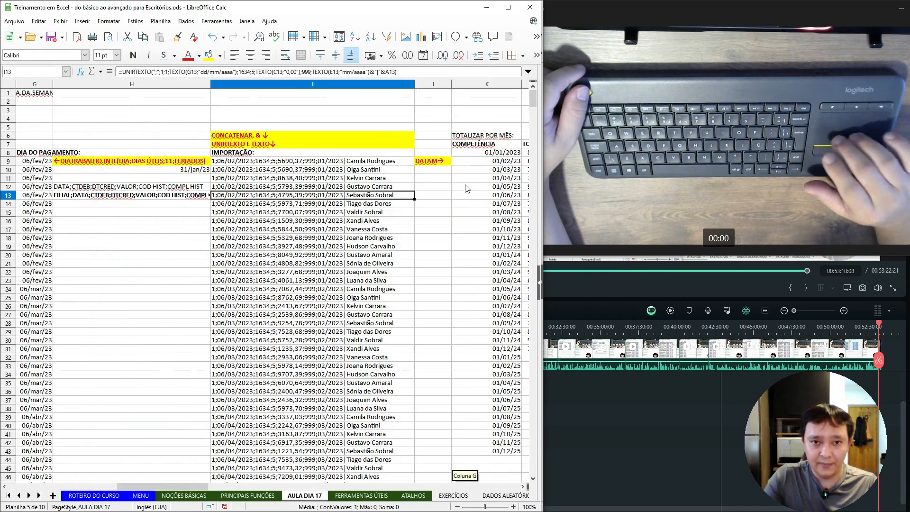
Examine the full text of the UNIRTEXTO formula in I9, from its delimiter to the name reference.
{"action": "left_click", "coordinate": [248, 162]}
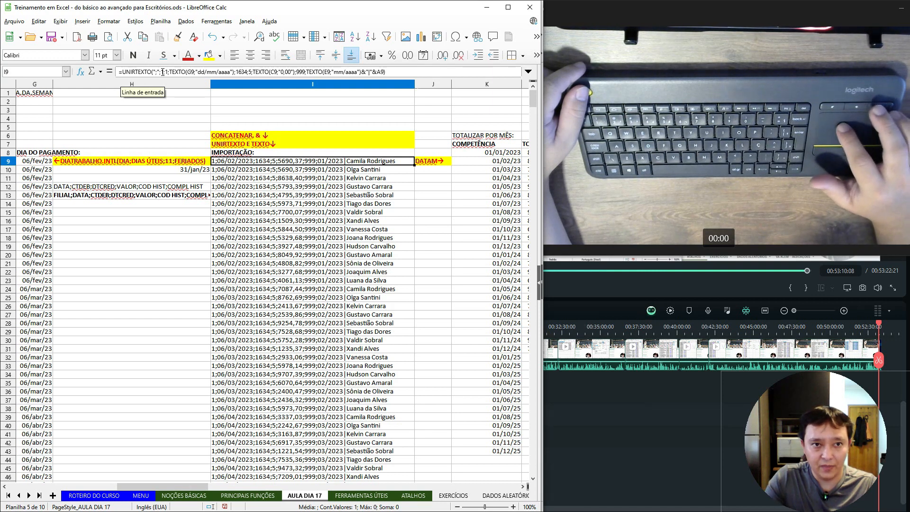
{"action": "double_click", "coordinate": [260, 164]}
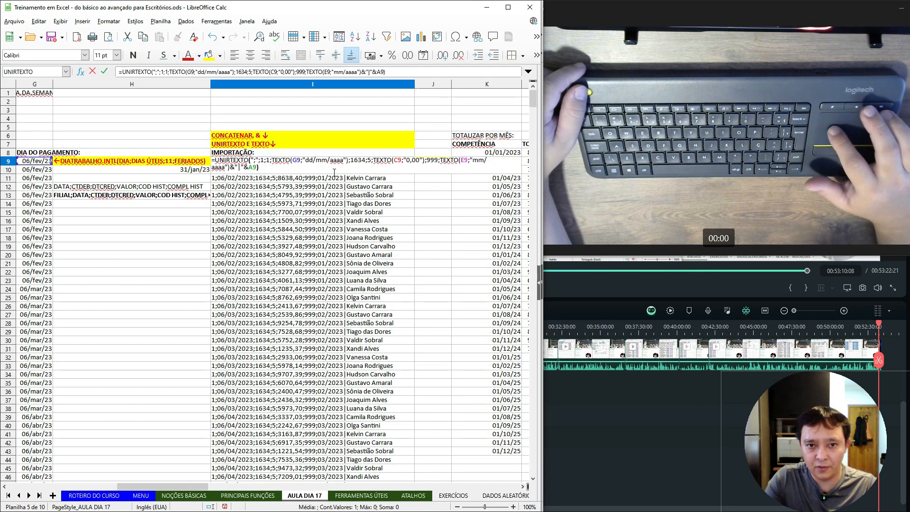
{"action": "left_click_drag", "start_coordinate": [334, 173], "coordinate": [451, 166]}
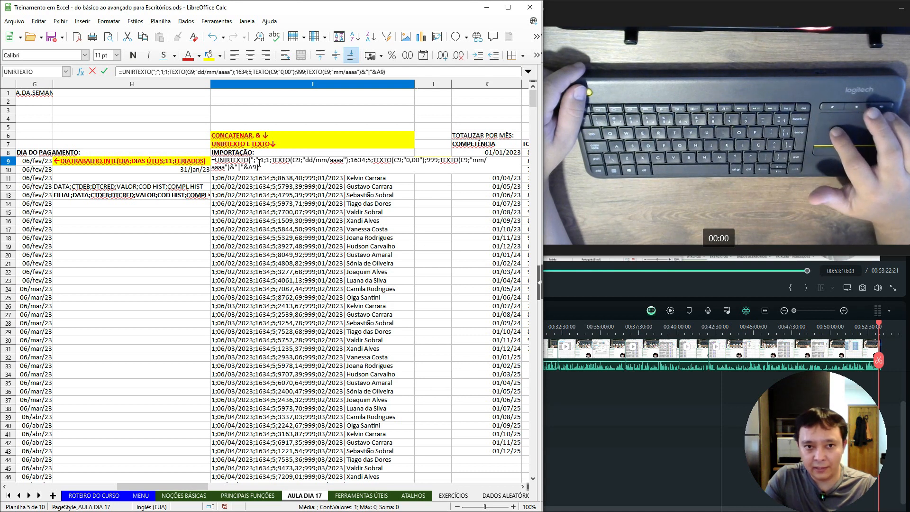
{"action": "triple_click", "coordinate": [266, 168]}
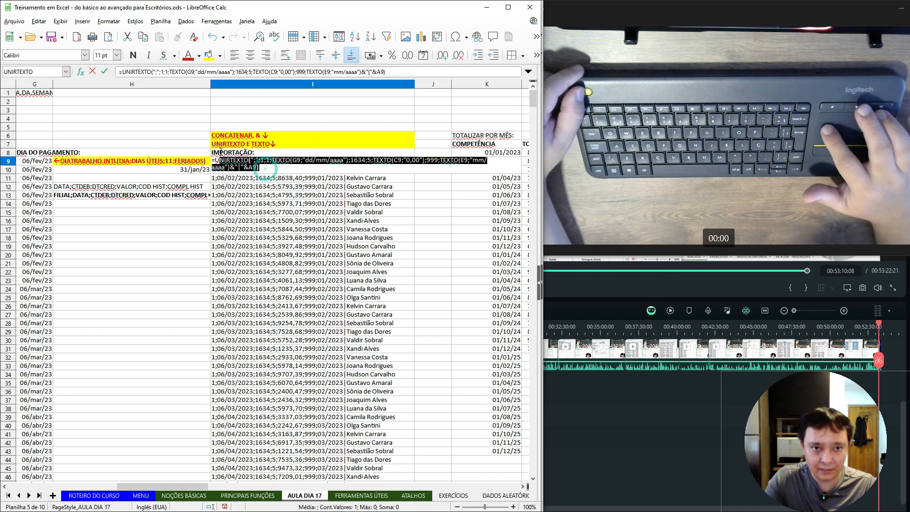
{"action": "key", "text": "Escape"}
{"action": "left_click", "coordinate": [207, 144]}
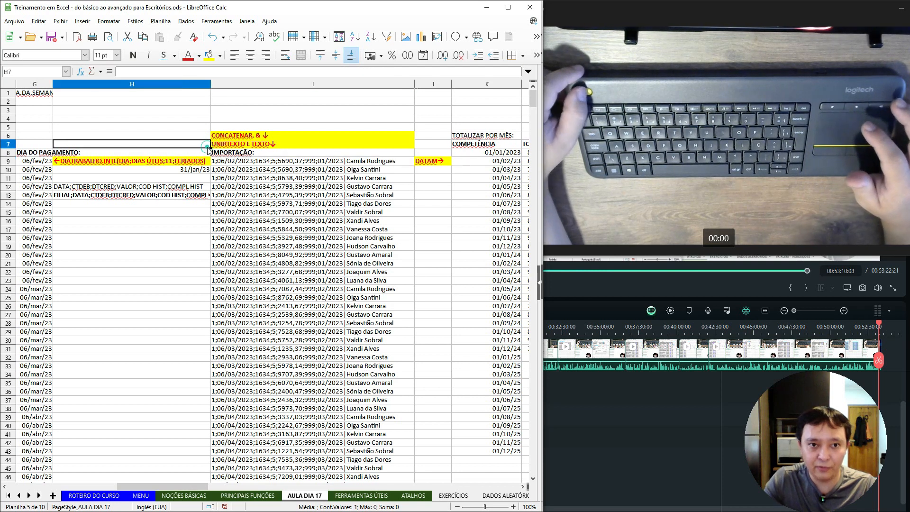
{"action": "left_click_drag", "start_coordinate": [283, 118], "coordinate": [283, 126]}
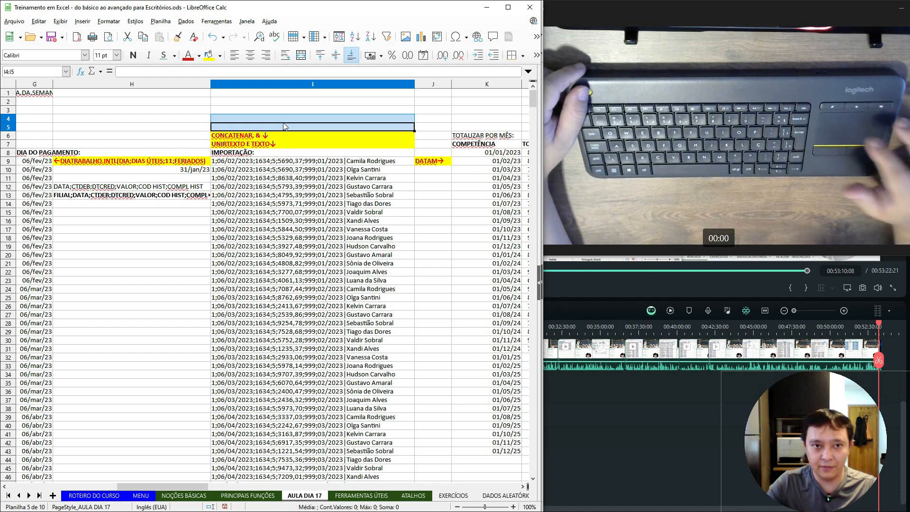
{"action": "left_click", "coordinate": [284, 122]}
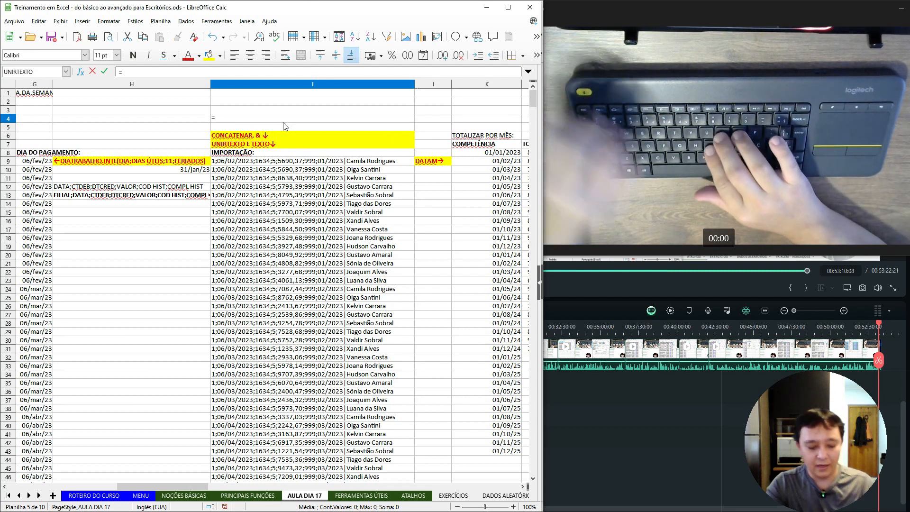
{"action": "type", "text": "concatenar("}
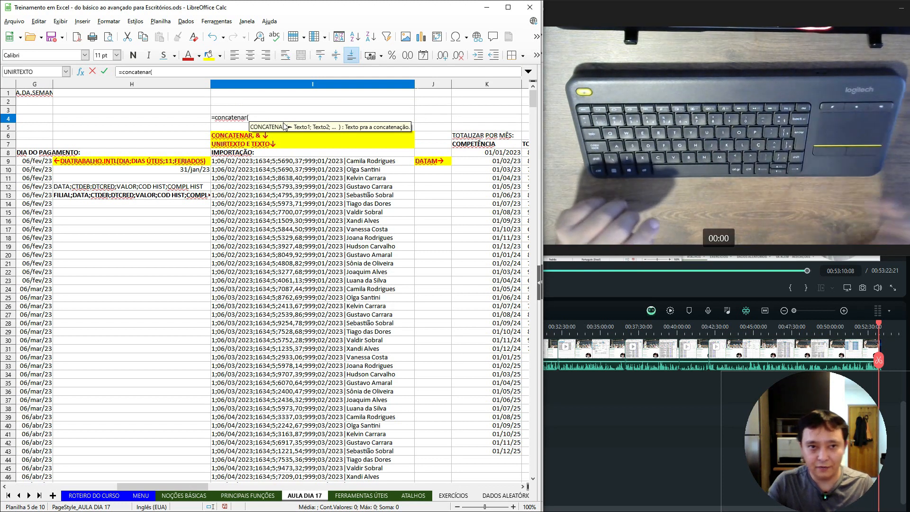
{"action": "key", "text": "Left"}
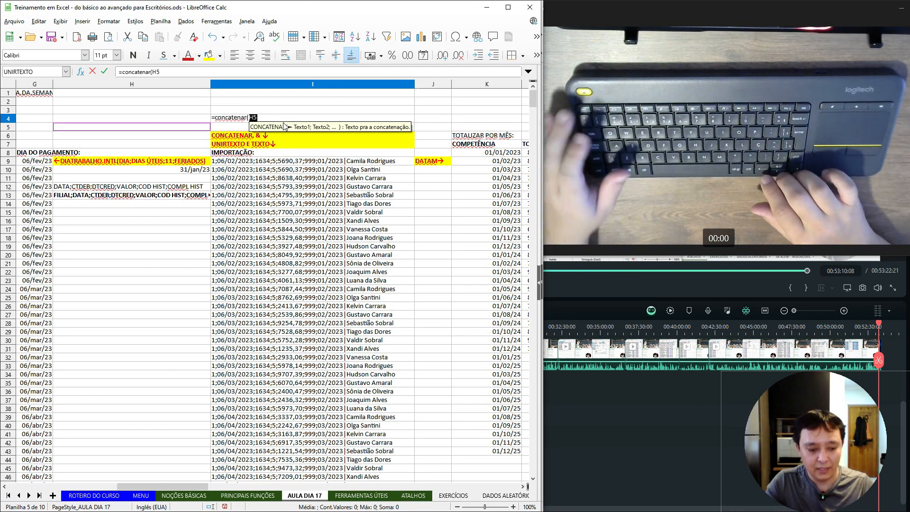
{"action": "key", "text": "Escape"}
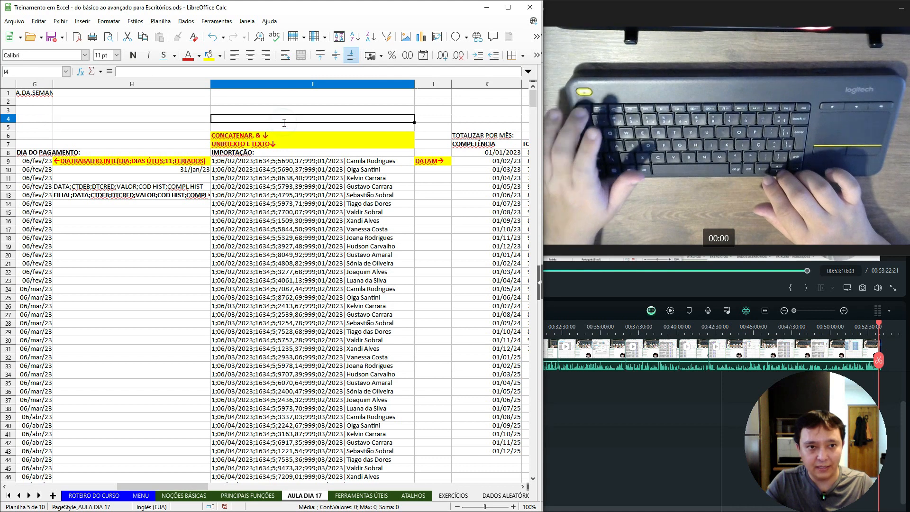
Open the I9 formula for editing and trace its arguments back to the UNIRTEXTO delimiter.
{"action": "key", "text": "Down"}
{"action": "key", "text": "Down"}
{"action": "key", "text": "Down"}
{"action": "key", "text": "Down"}
{"action": "key", "text": "Down"}
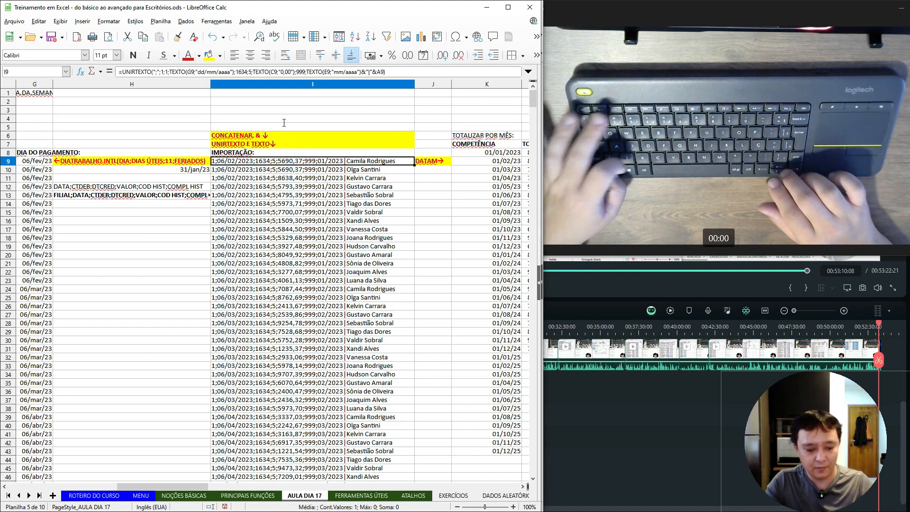
{"action": "key", "text": "F2"}
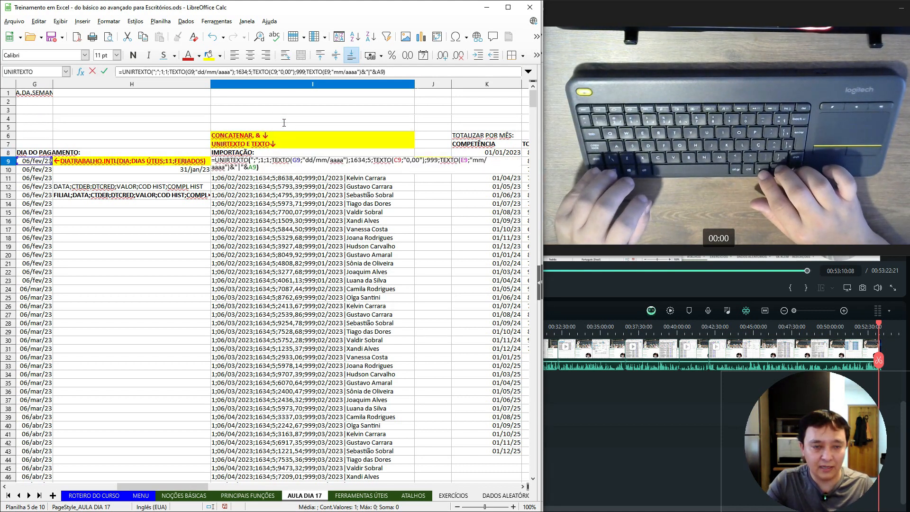
{"action": "key", "text": "Escape"}
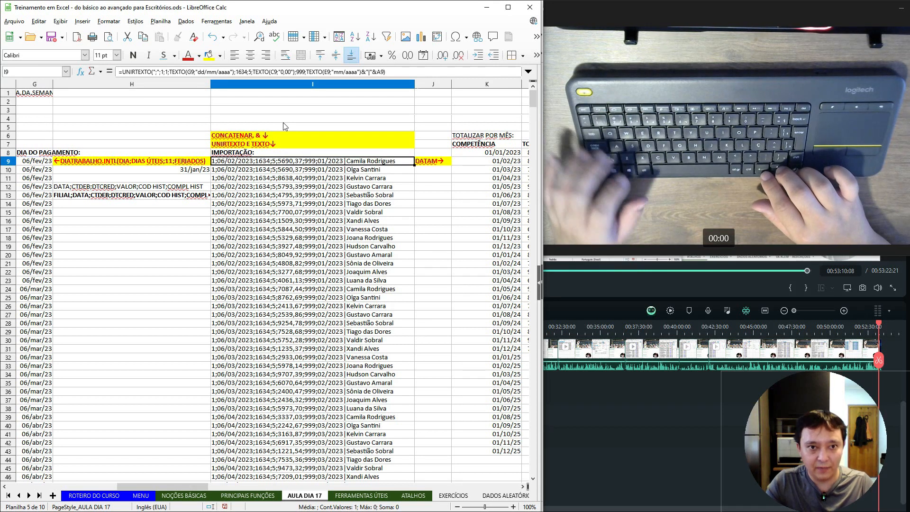
{"action": "key", "text": "F2"}
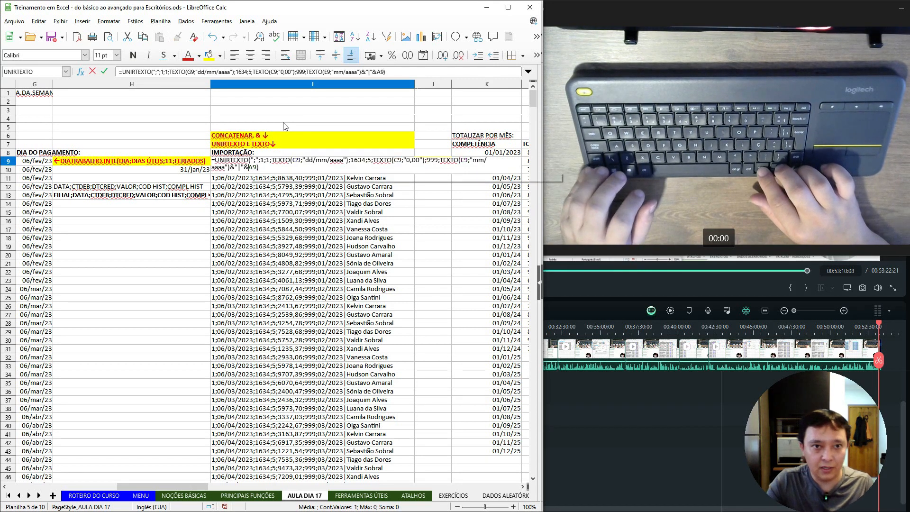
{"action": "key", "text": "Left"}
{"action": "key", "text": "Right"}
{"action": "key", "text": "Right"}
{"action": "key", "text": "Right"}
{"action": "key", "text": "Left"}
{"action": "key", "text": "Left"}
{"action": "key", "text": "Left"}
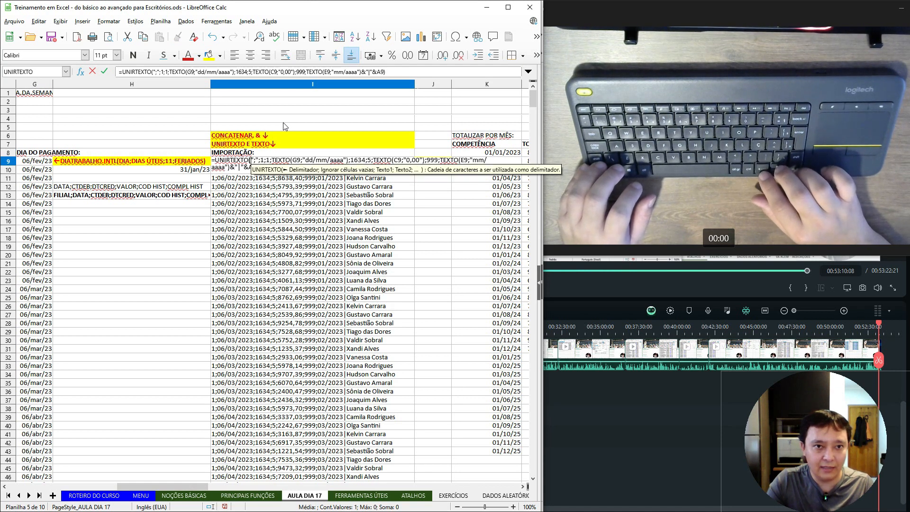
Examine the opening of the UNIRTEXTO formula in I9, from the function name through the delimiter and ignore-empty arguments.
{"action": "key", "text": "Right"}
{"action": "key", "text": "Right"}
{"action": "key", "text": "Right"}
{"action": "key", "text": "Right"}
{"action": "key", "text": "Left"}
{"action": "key", "text": "Right"}
{"action": "key", "text": "Right"}
{"action": "key", "text": "Right"}
{"action": "key", "text": "Left"}
{"action": "key", "text": "shift+Left"}
{"action": "key", "text": "shift+Left"}
{"action": "key", "text": "shift+Left"}
{"action": "key", "text": "shift+Left"}
{"action": "key", "text": "shift+Left"}
{"action": "key", "text": "shift+Left"}
{"action": "key", "text": "shift+Left"}
{"action": "key", "text": "shift+Left"}
{"action": "key", "text": "shift+Left"}
{"action": "key", "text": "shift+Left"}
{"action": "key", "text": "shift+Left"}
{"action": "key", "text": "shift+Left"}
{"action": "key", "text": "shift+Left"}
{"action": "key", "text": "shift+Left"}
{"action": "key", "text": "shift+Left"}
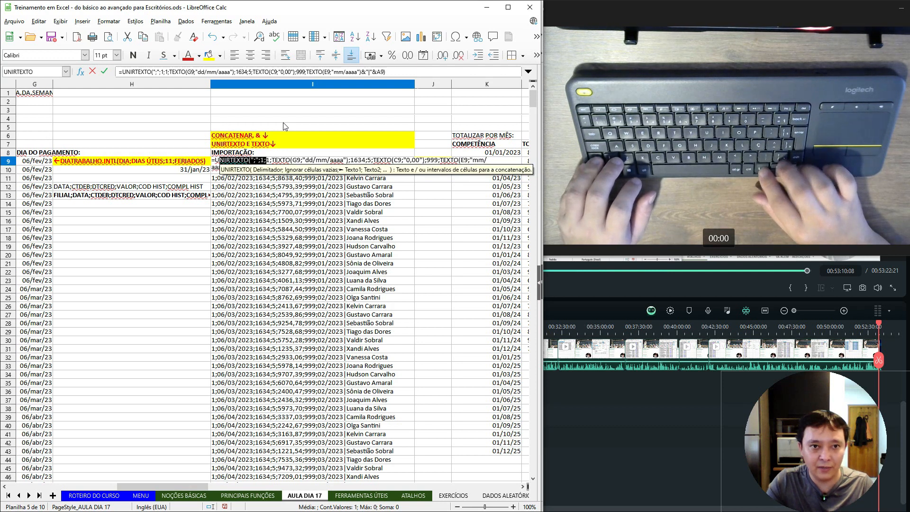
{"action": "key", "text": "shift+Right"}
{"action": "key", "text": "shift+Right"}
{"action": "key", "text": "shift+Right"}
{"action": "key", "text": "shift+Right"}
{"action": "key", "text": "shift+Right"}
{"action": "key", "text": "shift+Right"}
{"action": "key", "text": "shift+Right"}
{"action": "key", "text": "shift+Right"}
{"action": "key", "text": "shift+Right"}
Add a semicolon before the UNIRTEXTO delimiter in I9 and copy the separator text ;";" from the formula.
{"action": "key", "text": "Left"}
{"action": "key", "text": "Right"}
{"action": "key", "text": "shift+Right"}
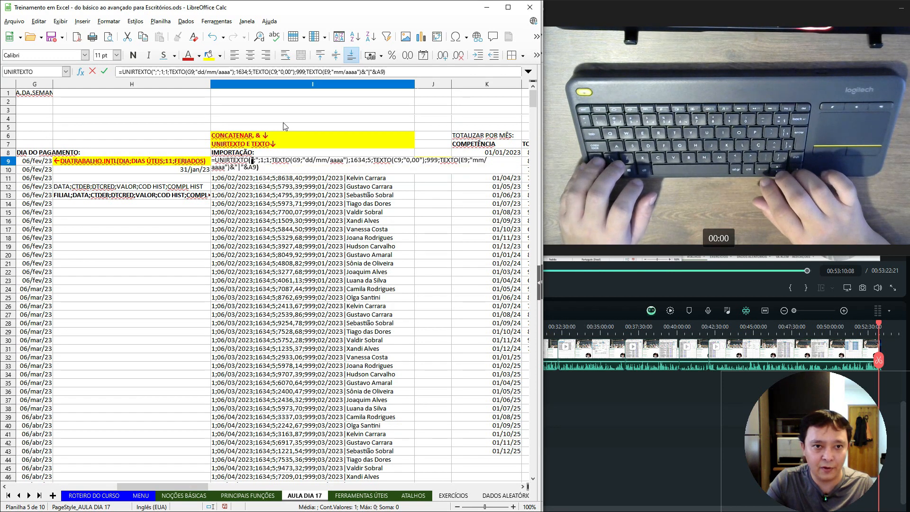
{"action": "key", "text": "shift+Right"}
{"action": "key", "text": "shift+Right"}
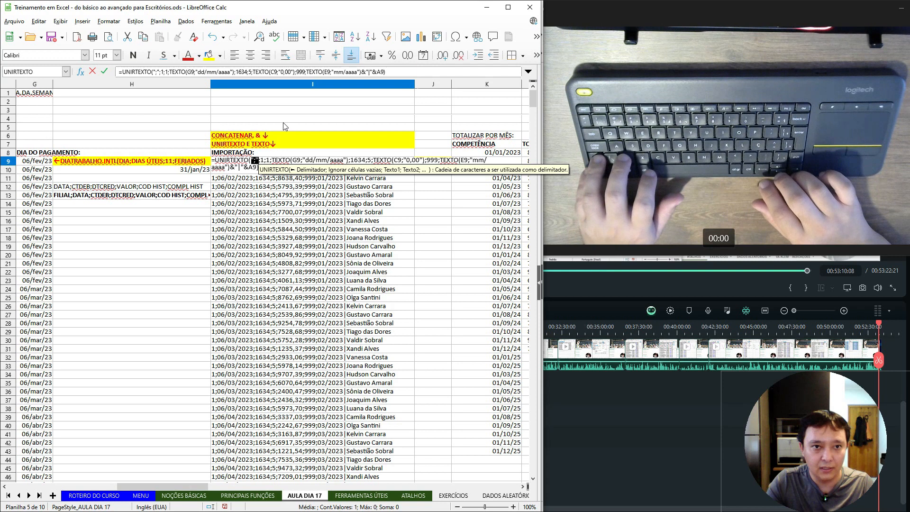
{"action": "key", "text": "Left"}
{"action": "key", "text": "shift+Left"}
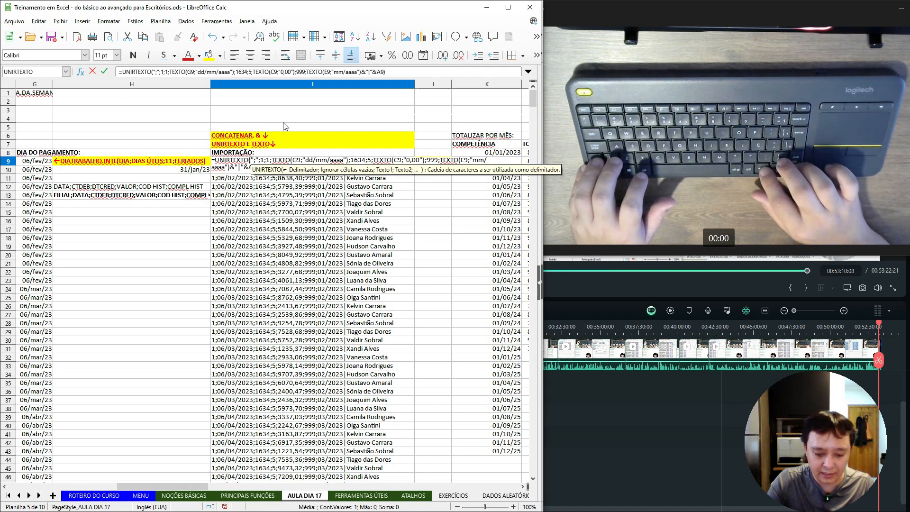
{"action": "key", "text": "shift+Right"}
{"action": "key", "text": "shift+Right"}
{"action": "key", "text": "shift+Right"}
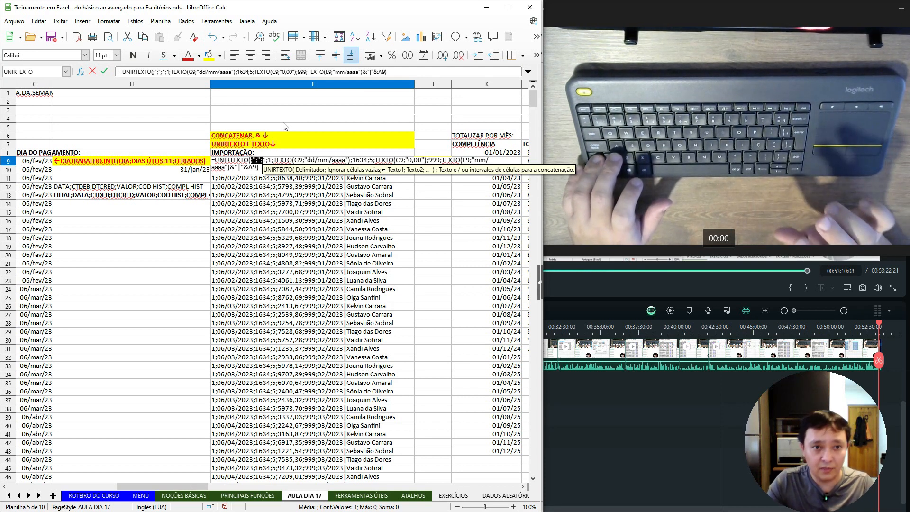
{"action": "key", "text": "ctrl+c"}
Replace UNIRTEXTO and its delimiter and ignore-empty arguments in I9 with the opening concatenar(, keeping the branch value 1 as first text.
{"action": "key", "text": "Right"}
{"action": "key", "text": "Right"}
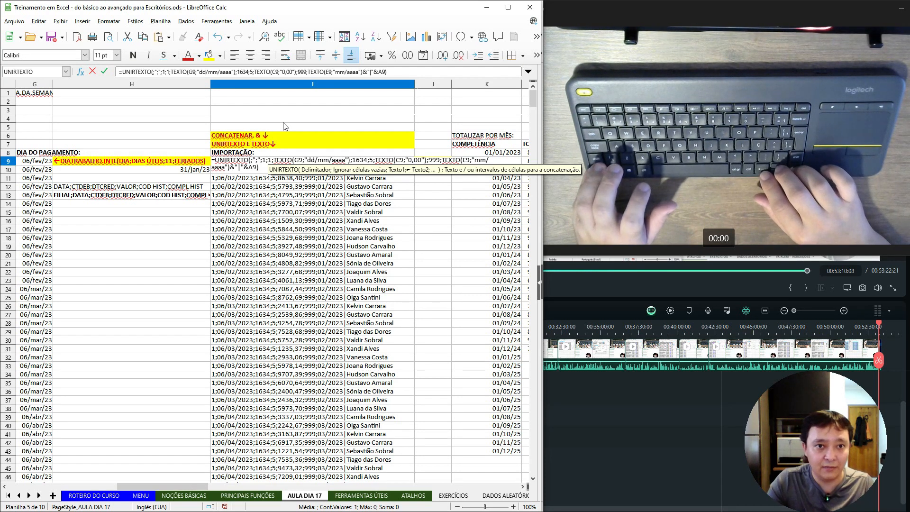
{"action": "key", "text": "shift+Left"}
{"action": "key", "text": "shift+Left"}
{"action": "key", "text": "shift+Left"}
{"action": "key", "text": "shift+Left"}
{"action": "key", "text": "shift+Left"}
{"action": "key", "text": "shift+Left"}
{"action": "key", "text": "shift+Left"}
{"action": "key", "text": "shift+Left"}
{"action": "key", "text": "shift+Left"}
{"action": "key", "text": "shift+Left"}
{"action": "key", "text": "shift+Left"}
{"action": "key", "text": "shift+Left"}
{"action": "key", "text": "shift+Left"}
{"action": "key", "text": "shift+Left"}
{"action": "key", "text": "shift+Left"}
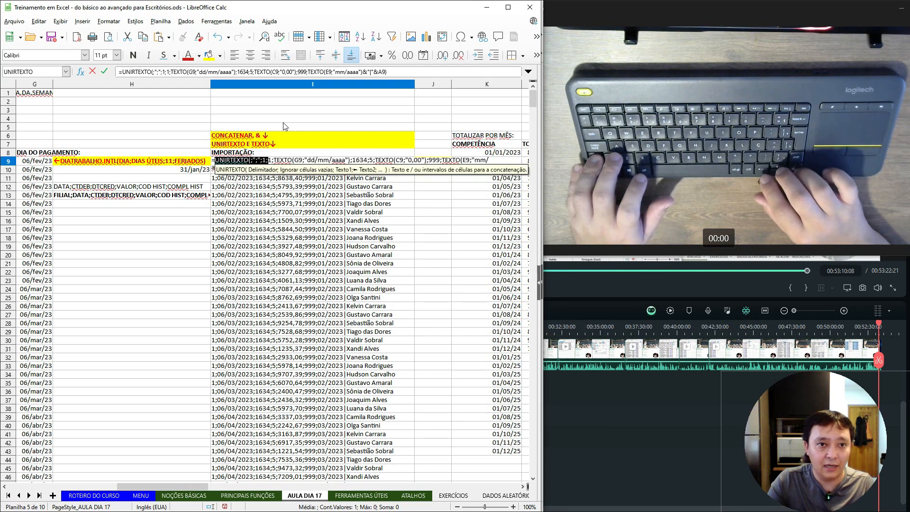
{"action": "type", "text": "concar"}
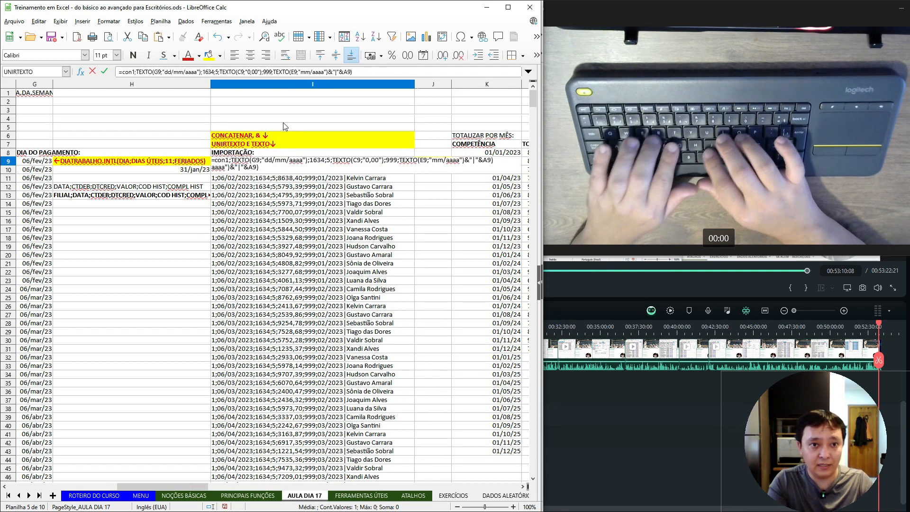
{"action": "type", "text": "te"}
{"action": "key", "text": "BackSpace"}
{"action": "key", "text": "BackSpace"}
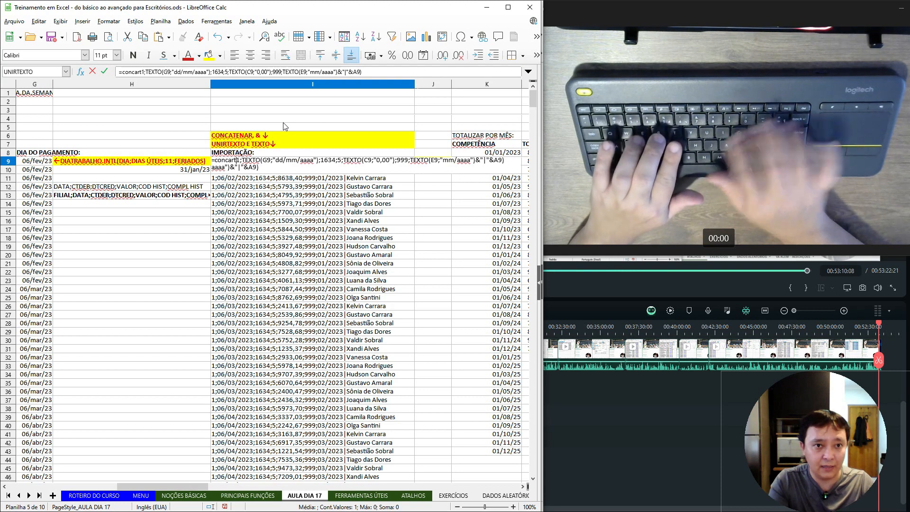
{"action": "key", "text": "BackSpace"}
{"action": "type", "text": "tenar("}
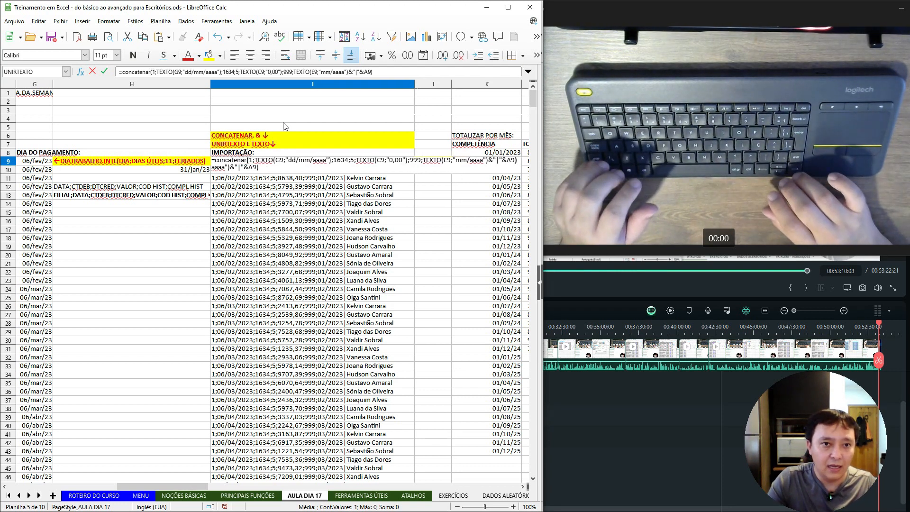
Insert the separator ;";" between the first value 1 and the date TEXTO in the I9 CONCATENAR formula.
{"action": "key", "text": "Right"}
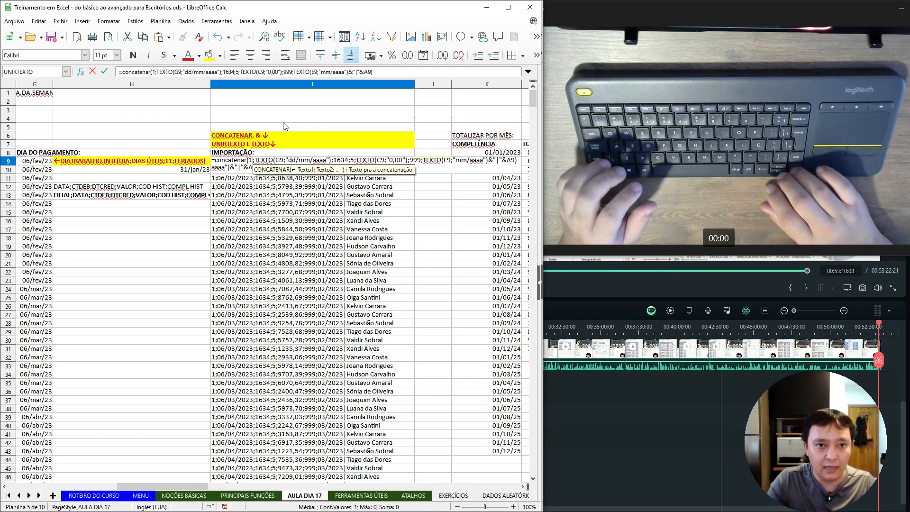
{"action": "key", "text": "Right"}
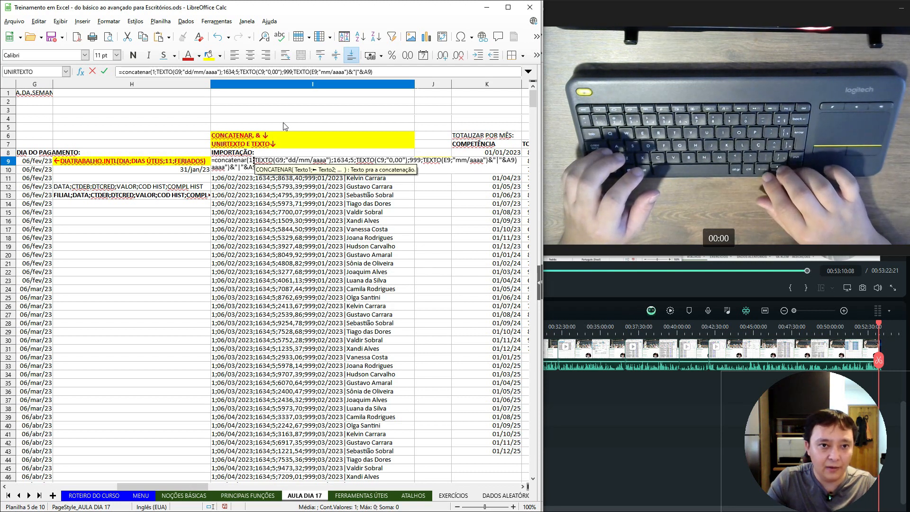
{"action": "key", "text": "Left"}
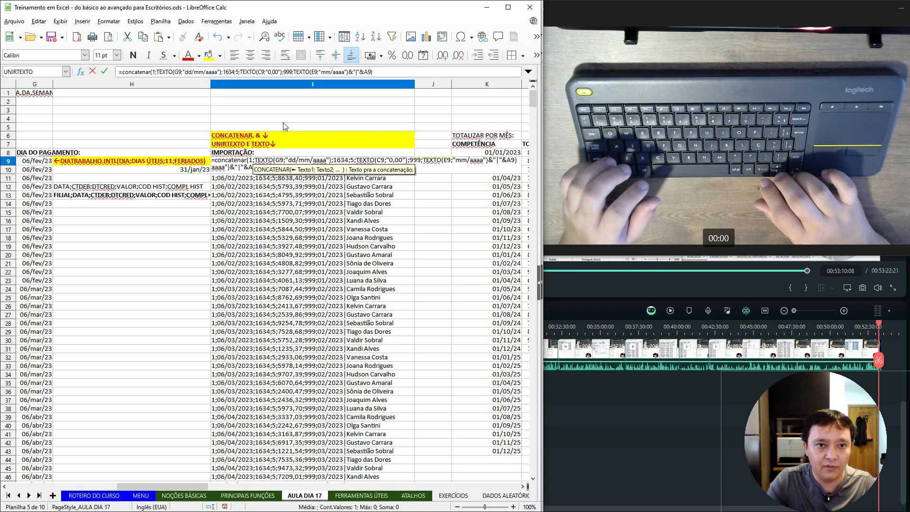
{"action": "type", "text": ";\";\""}
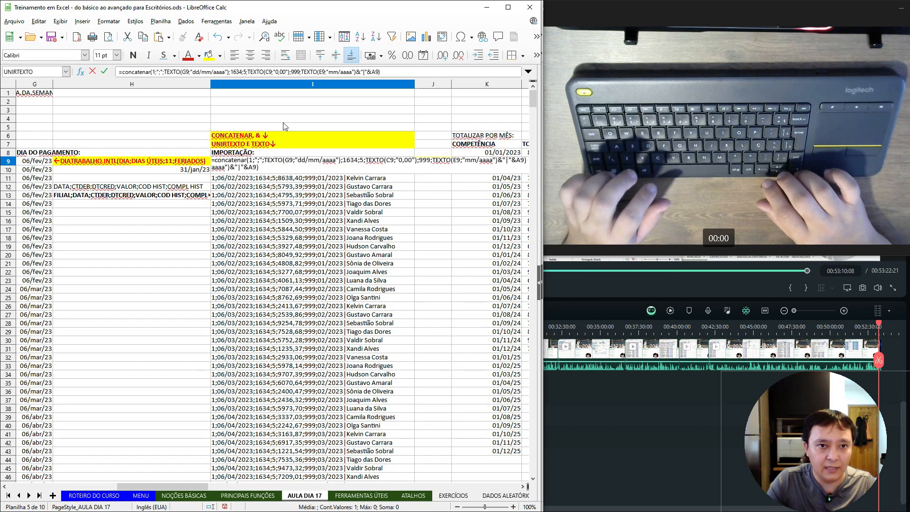
{"action": "key", "text": "Right"}
{"action": "key", "text": "Left"}
{"action": "key", "text": "Left"}
{"action": "key", "text": "Left"}
{"action": "key", "text": "Left"}
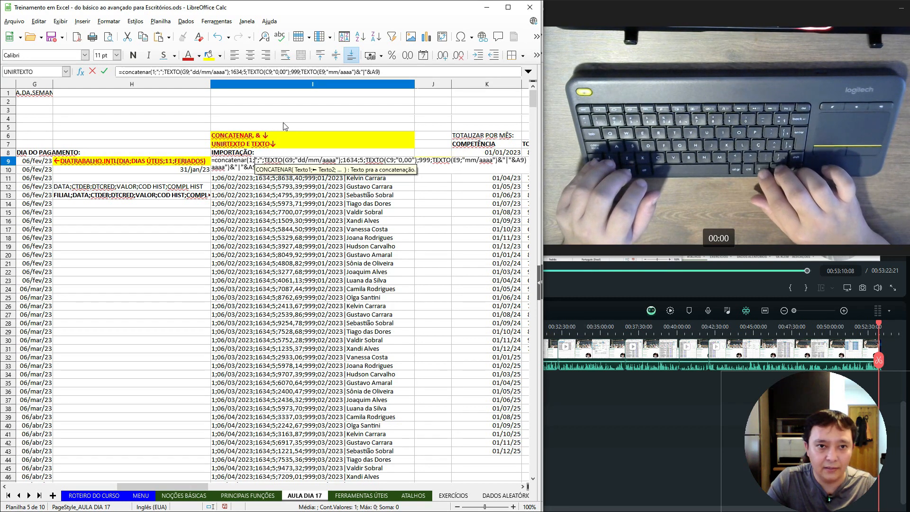
{"action": "key", "text": "Right"}
{"action": "key", "text": "Right"}
{"action": "key", "text": "Right"}
{"action": "key", "text": "Right"}
{"action": "key", "text": "Right"}
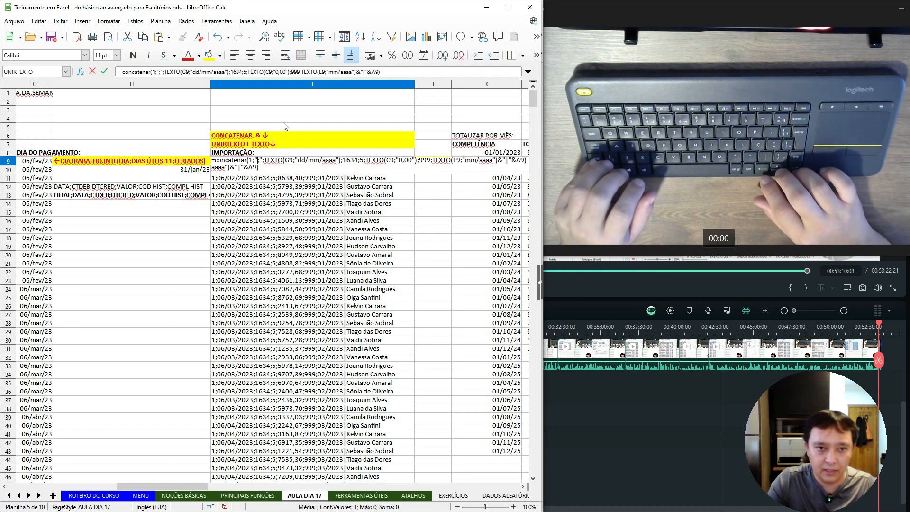
Insert a ";" separator argument between the date TEXTO and account 1634 in the I9 CONCATENAR formula.
{"action": "key", "text": "Right"}
{"action": "key", "text": "Right"}
{"action": "key", "text": "Right"}
{"action": "key", "text": "Right"}
{"action": "key", "text": "Right"}
{"action": "key", "text": "Right"}
{"action": "key", "text": "Right"}
{"action": "key", "text": "Right"}
{"action": "key", "text": "Right"}
{"action": "key", "text": "Right"}
{"action": "key", "text": "Right"}
{"action": "key", "text": "Right"}
{"action": "key", "text": "Right"}
{"action": "key", "text": "Right"}
{"action": "key", "text": "Right"}
{"action": "key", "text": "Right"}
{"action": "key", "text": "Right"}
{"action": "key", "text": "Right"}
{"action": "key", "text": "Right"}
{"action": "key", "text": "Right"}
{"action": "type", "text": "\";\";"}
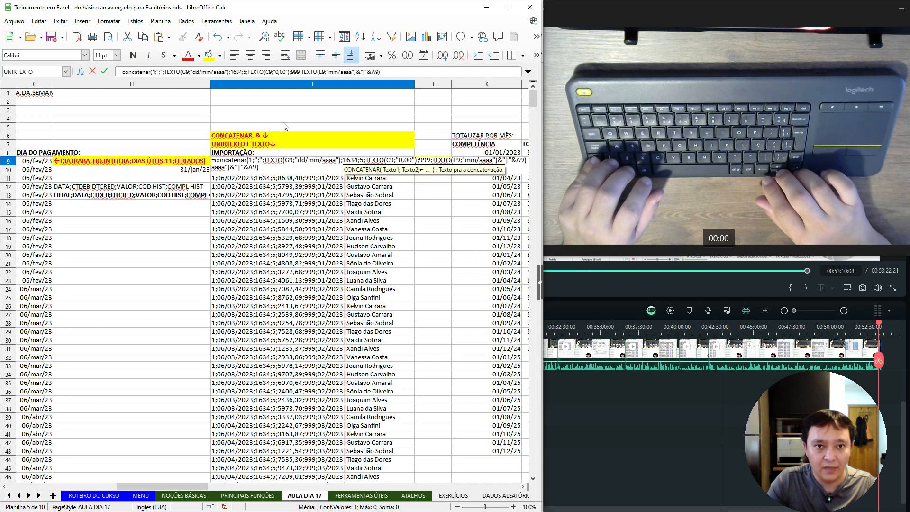
Add a separator argument after account 1634 in the I9 CONCATENAR formula.
{"action": "key", "text": "Right"}
{"action": "key", "text": "Right"}
{"action": "key", "text": "Right"}
{"action": "key", "text": "Right"}
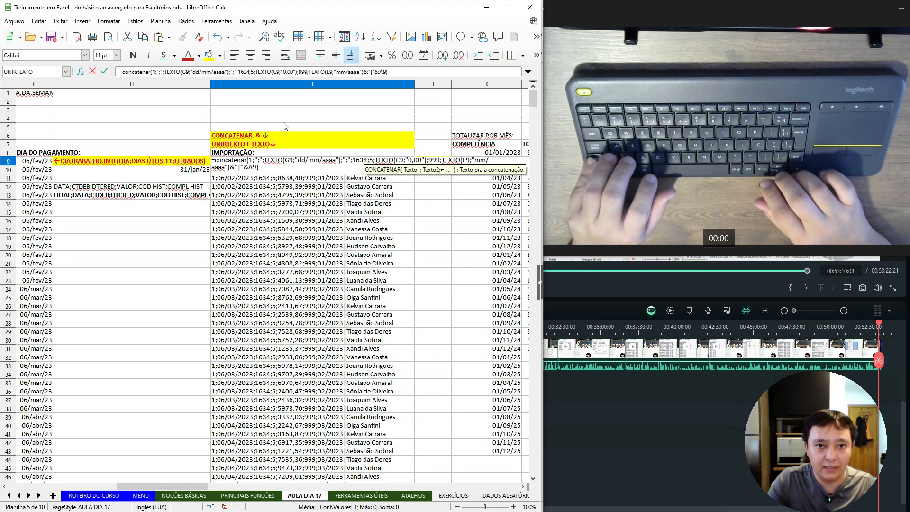
Insert ";" separator arguments after 1634 and after 5 in cell I9's CONCATENAR formula.
{"action": "type", "text": ";\";\""}
{"action": "key", "text": "Right"}
{"action": "key", "text": "Right"}
{"action": "key", "text": "Right"}
{"action": "type", "text": "\";\";"}
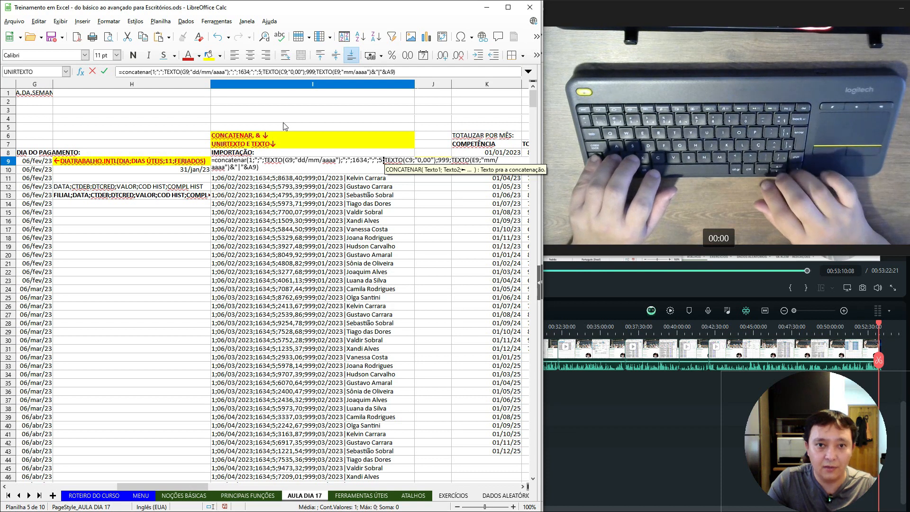
Insert a ";" separator argument after TEXTO(C9;"0,00") in the I9 formula.
{"action": "key", "text": "Right"}
{"action": "key", "text": "Right"}
{"action": "key", "text": "Right"}
{"action": "key", "text": "Right"}
{"action": "key", "text": "Right"}
{"action": "key", "text": "Right"}
{"action": "key", "text": "Right"}
{"action": "key", "text": "Right"}
{"action": "key", "text": "Right"}
{"action": "key", "text": "Right"}
{"action": "key", "text": "Right"}
{"action": "key", "text": "Right"}
{"action": "key", "text": "Right"}
{"action": "key", "text": "Right"}
{"action": "key", "text": "Right"}
{"action": "key", "text": "Right"}
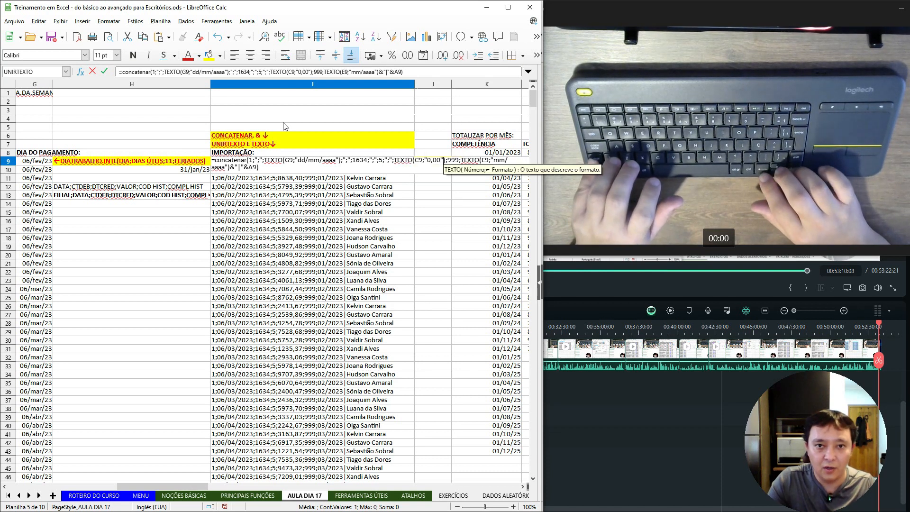
{"action": "type", "text": ";\";\""}
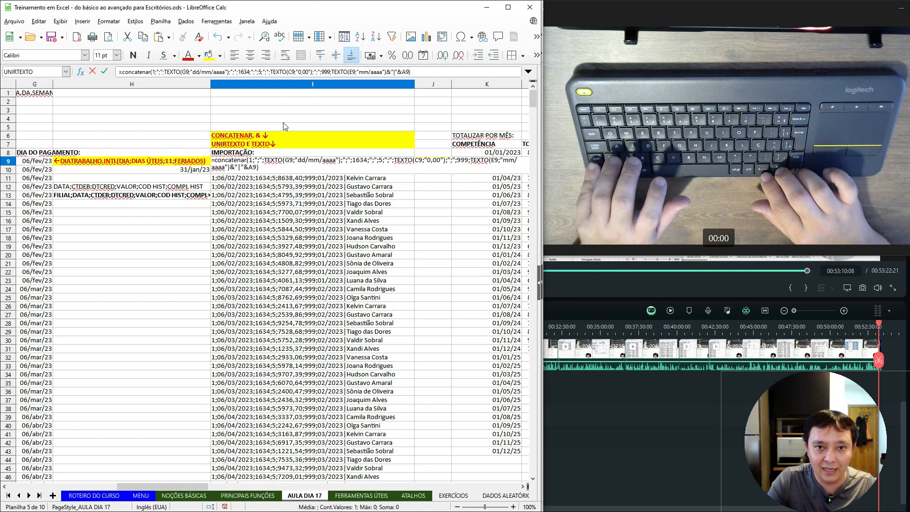
Insert a ";" separator argument after 999, commit the I9 formula and save the workbook.
{"action": "key", "text": "Right"}
{"action": "key", "text": "Right"}
{"action": "key", "text": "Right"}
{"action": "key", "text": "Right"}
{"action": "key", "text": "Right"}
{"action": "key", "text": "Right"}
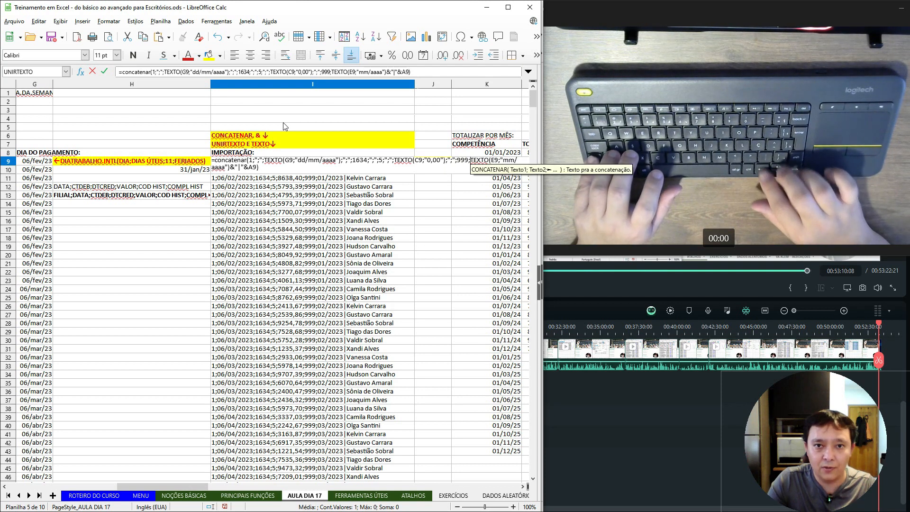
{"action": "type", "text": "\";\";"}
{"action": "key", "text": "Right"}
{"action": "key", "text": "Right"}
{"action": "key", "text": "Right"}
{"action": "key", "text": "Right"}
{"action": "key", "text": "Right"}
{"action": "key", "text": "Right"}
{"action": "key", "text": "Right"}
{"action": "key", "text": "Right"}
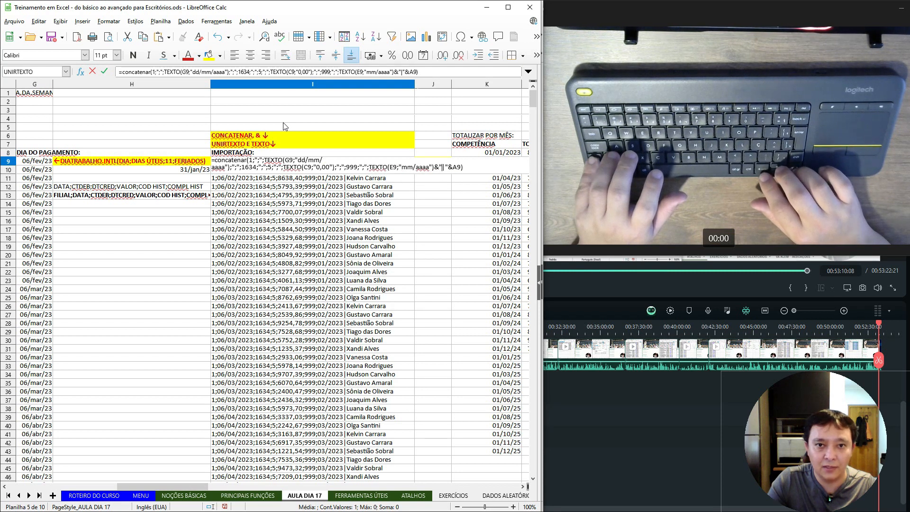
{"action": "key", "text": "Return"}
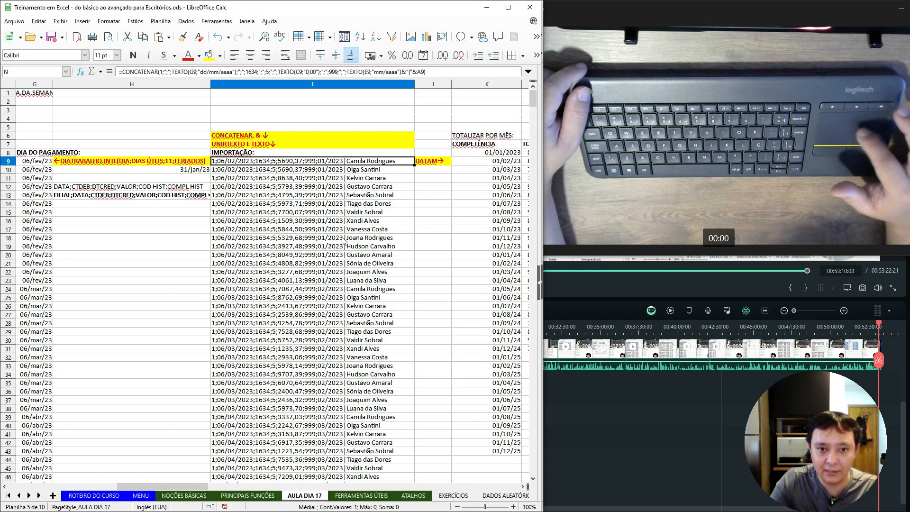
{"action": "key", "text": "ctrl+s"}
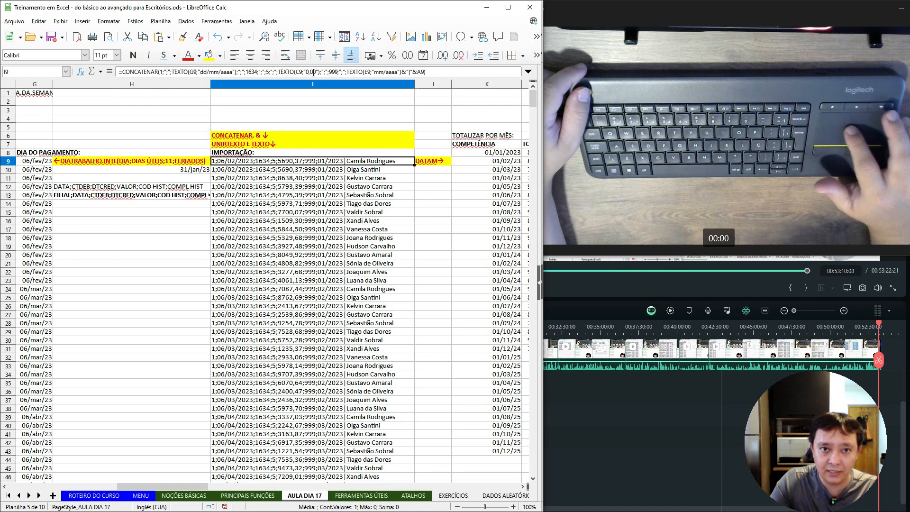
Examine the separator arguments around 999 in I9's CONCATENAR formula, leaving the formula as it is.
{"action": "left_click", "coordinate": [331, 71]}
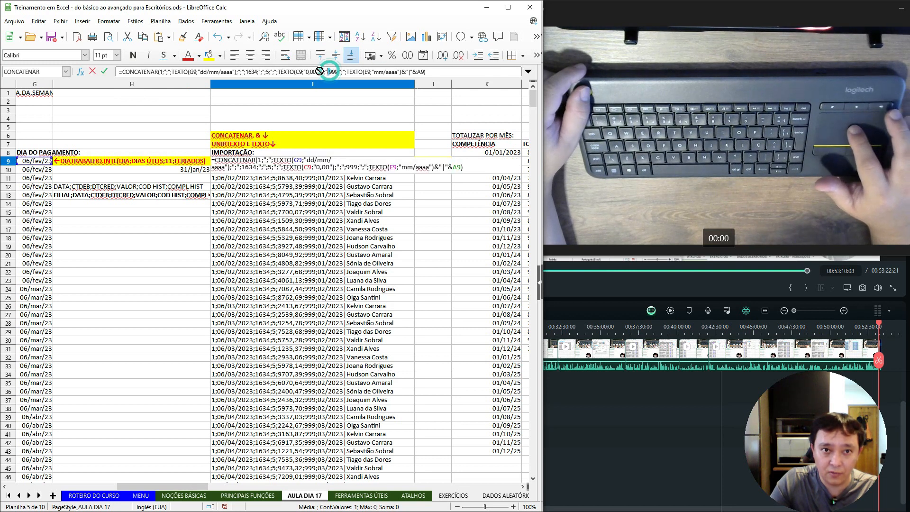
{"action": "left_click", "coordinate": [318, 72]}
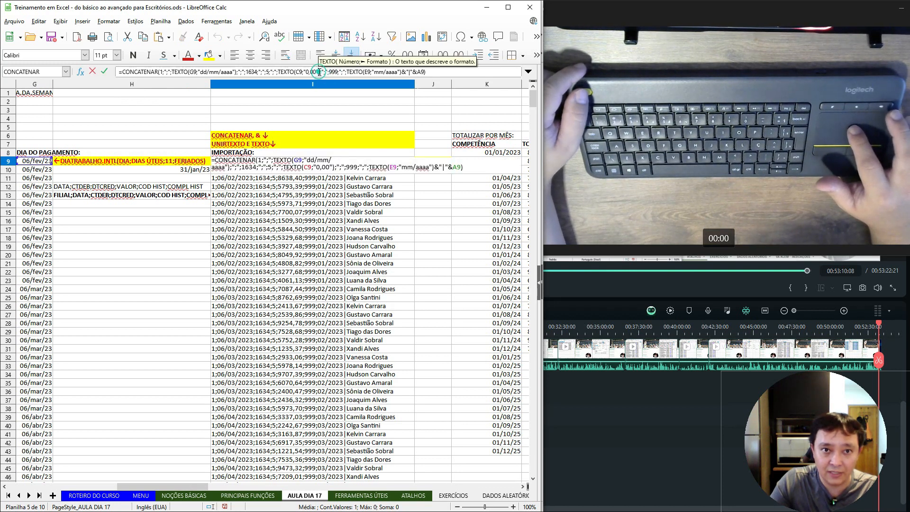
{"action": "left_click_drag", "start_coordinate": [318, 72], "coordinate": [340, 72]}
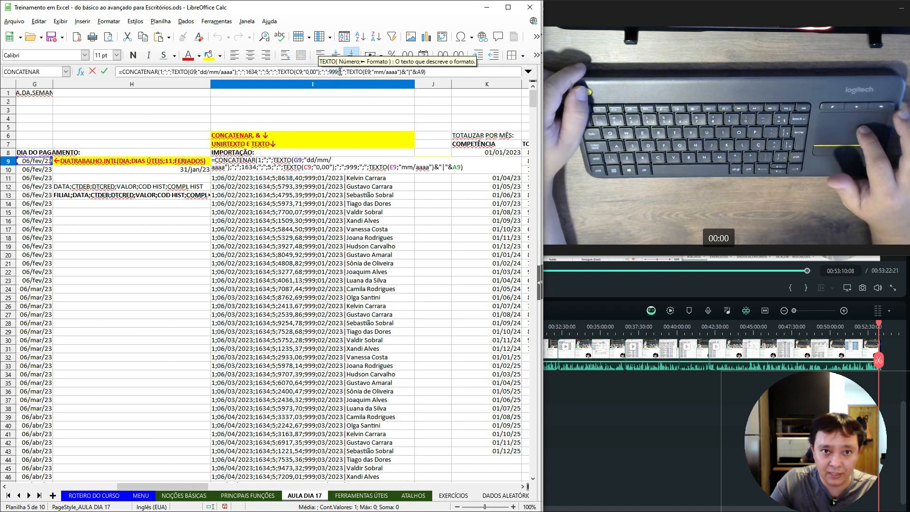
{"action": "left_click", "coordinate": [319, 72]}
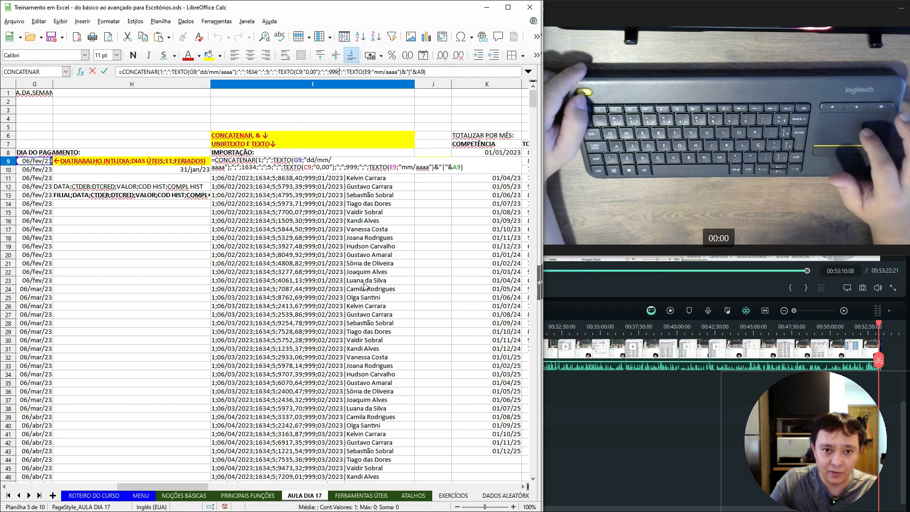
{"action": "key", "text": "Return"}
Compare the CONCATENAR formula in I9 with the UNIRTEXTO formulas in the cells below it.
{"action": "left_click", "coordinate": [306, 203]}
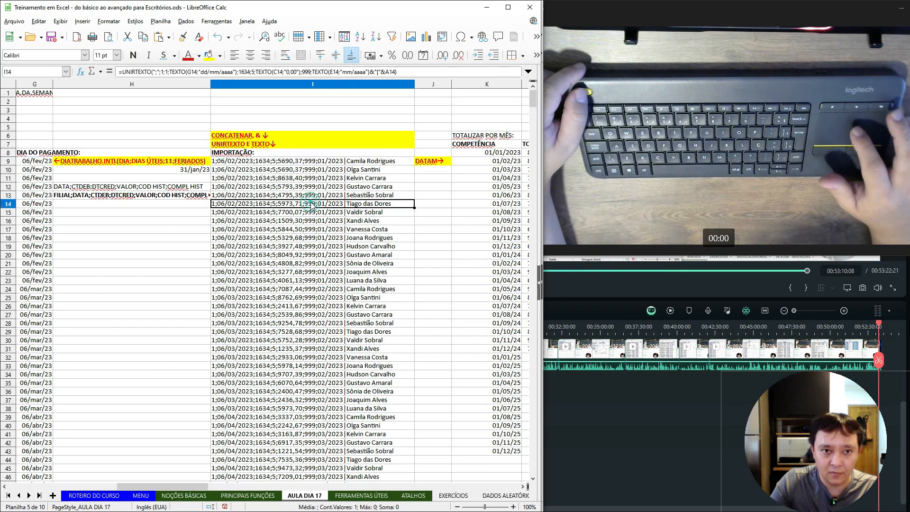
{"action": "key", "text": "Up"}
{"action": "key", "text": "Up"}
{"action": "key", "text": "Up"}
{"action": "key", "text": "Up"}
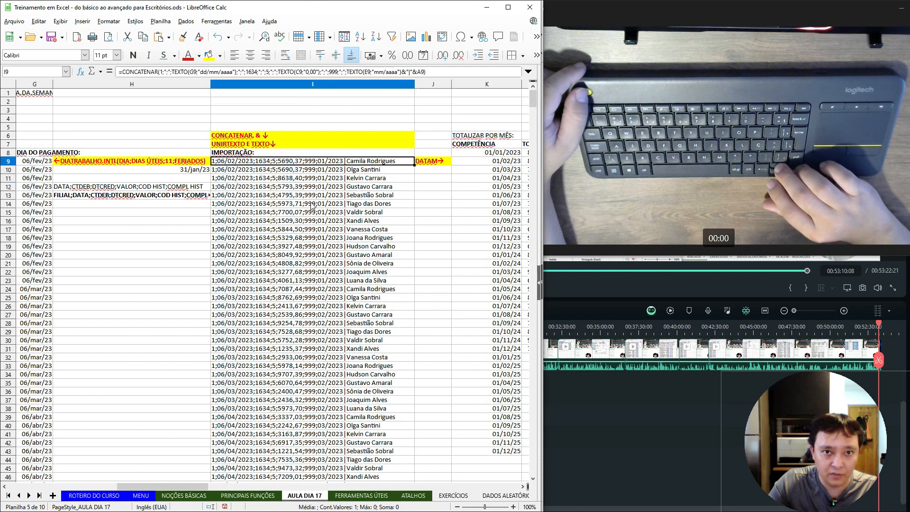
{"action": "key", "text": "Up"}
{"action": "key", "text": "Down"}
{"action": "key", "text": "Up"}
{"action": "key", "text": "Down"}
{"action": "key", "text": "Up"}
{"action": "key", "text": "Down"}
{"action": "key", "text": "Up"}
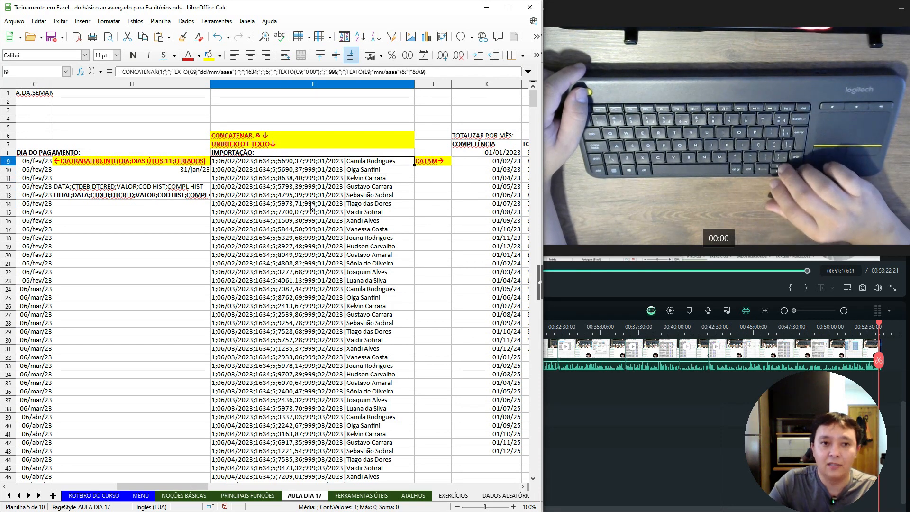
{"action": "key", "text": "Down"}
{"action": "key", "text": "Up"}
{"action": "key", "text": "Down"}
{"action": "key", "text": "Up"}
{"action": "key", "text": "Down"}
{"action": "key", "text": "Up"}
{"action": "key", "text": "Down"}
{"action": "key", "text": "Up"}
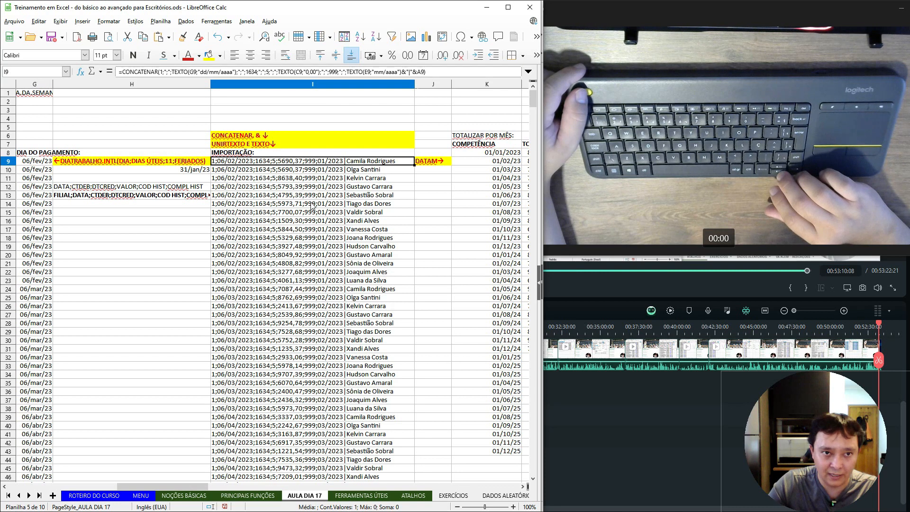
{"action": "key", "text": "Down"}
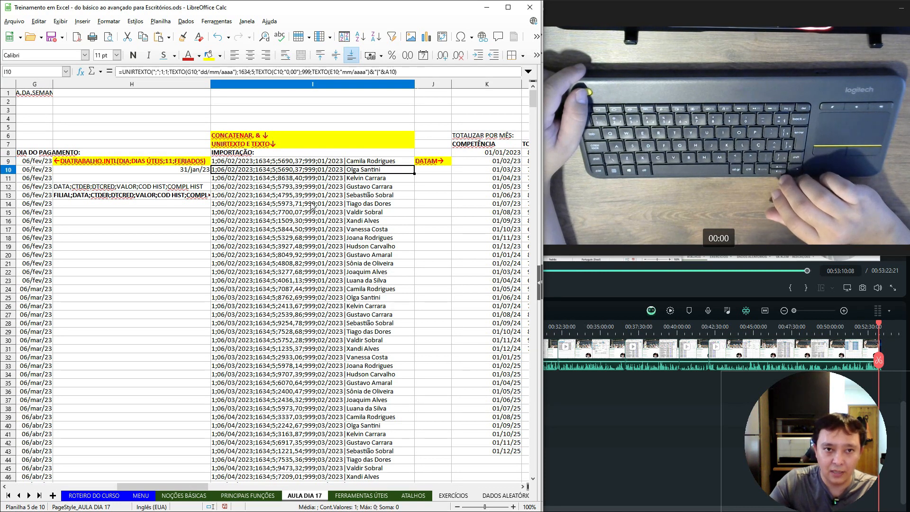
{"action": "key", "text": "Up"}
{"action": "key", "text": "Up"}
{"action": "key", "text": "Up"}
{"action": "key", "text": "Up"}
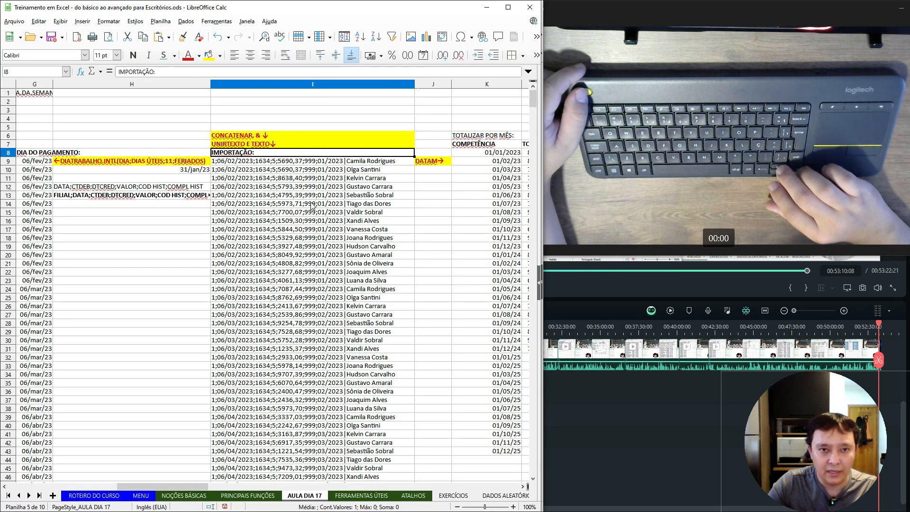
{"action": "key", "text": "Down"}
{"action": "key", "text": "Down"}
{"action": "key", "text": "Down"}
{"action": "key", "text": "Down"}
{"action": "key", "text": "Down"}
{"action": "key", "text": "Down"}
{"action": "key", "text": "Down"}
{"action": "key", "text": "Down"}
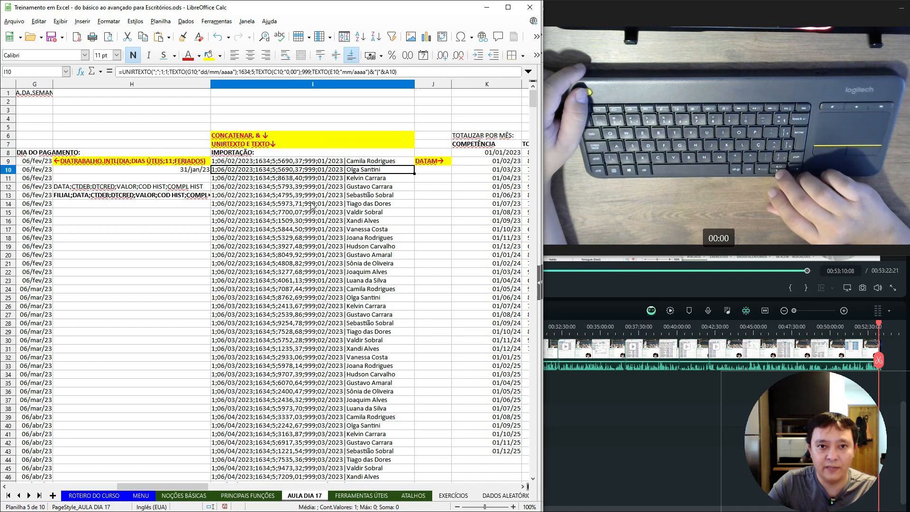
{"action": "double_click", "coordinate": [349, 213]}
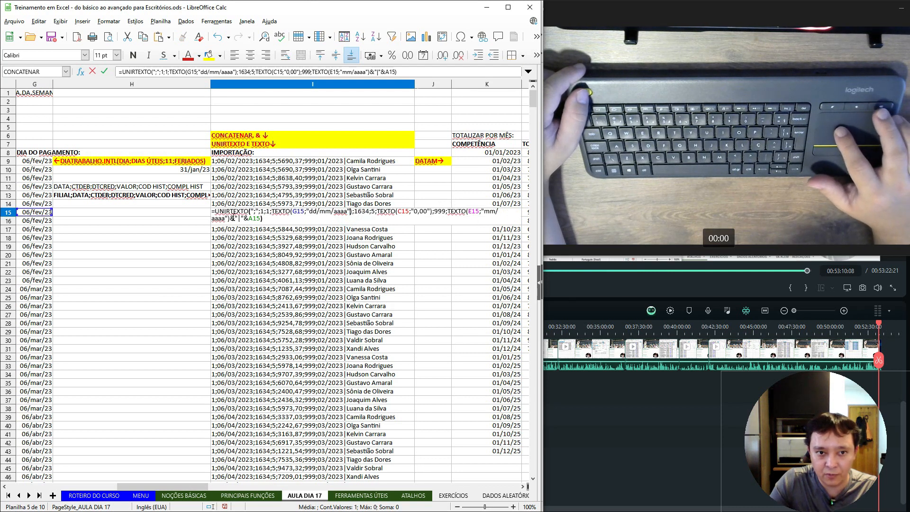
{"action": "left_click", "coordinate": [232, 217]}
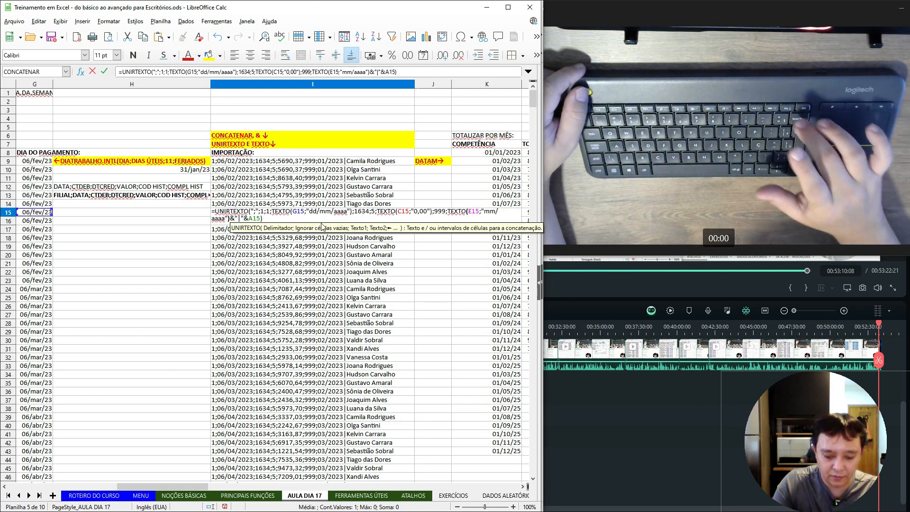
{"action": "key", "text": "BackSpace"}
{"action": "key", "text": "Escape"}
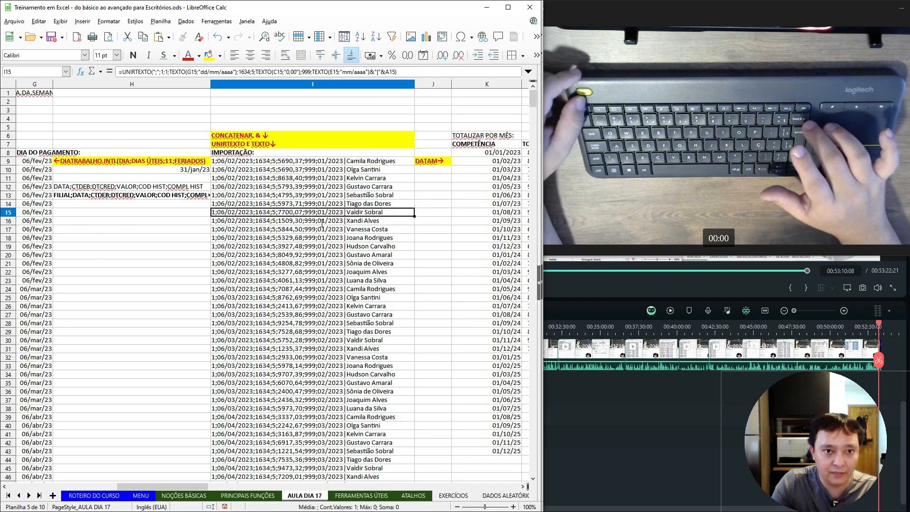
Replace both & operators around "|" with semicolons in I15's UNIRTEXTO formula and commit it.
{"action": "key", "text": "F2"}
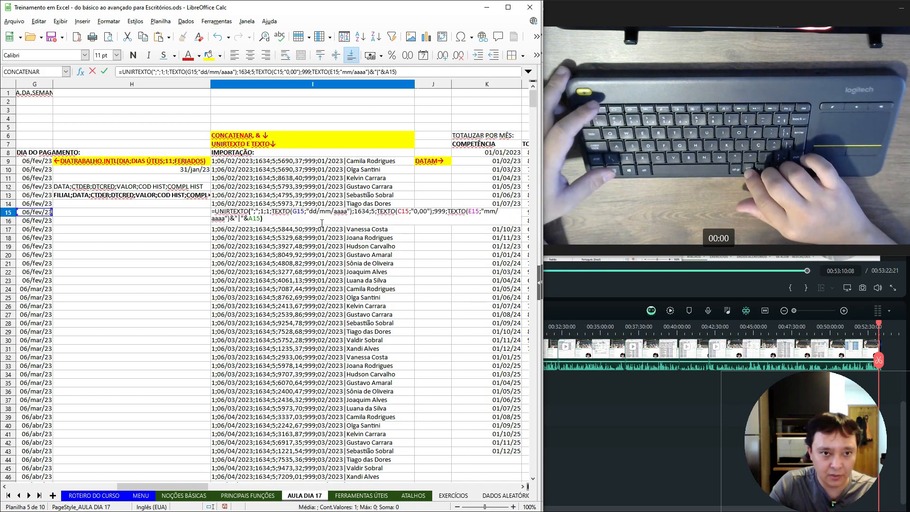
{"action": "key", "text": "Left"}
{"action": "key", "text": "Left"}
{"action": "key", "text": "Left"}
{"action": "key", "text": "Left"}
{"action": "key", "text": "Left"}
{"action": "key", "text": "Left"}
{"action": "key", "text": "Left"}
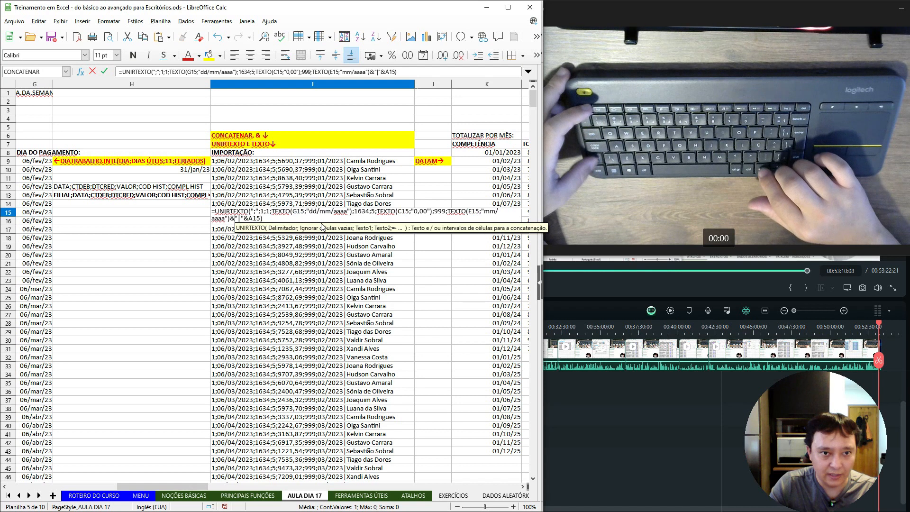
{"action": "key", "text": "shift+Left"}
{"action": "type", "text": ";"}
{"action": "key", "text": "Right"}
{"action": "key", "text": "Right"}
{"action": "key", "text": "Right"}
{"action": "key", "text": "shift+Right"}
{"action": "type", "text": ";"}
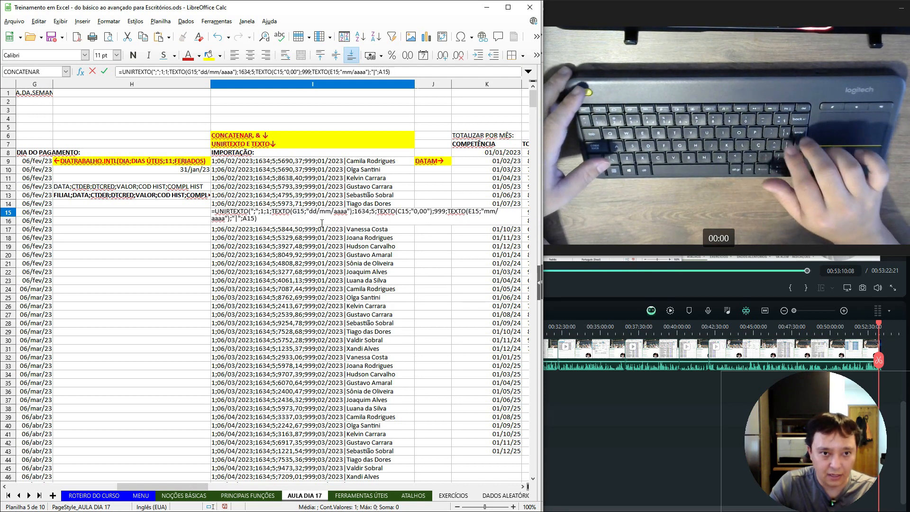
{"action": "key", "text": "Return"}
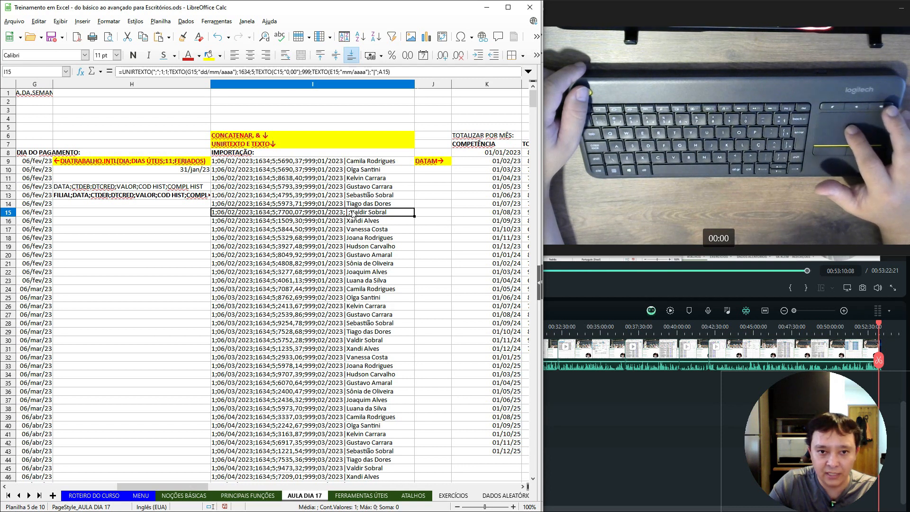
Put the & operators back on both sides of "|" in I15's UNIRTEXTO formula and commit it.
{"action": "double_click", "coordinate": [349, 212]}
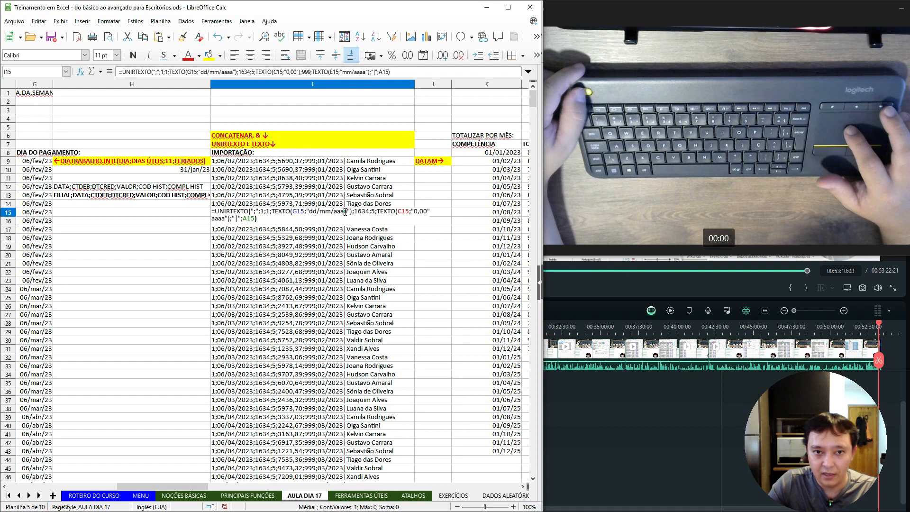
{"action": "left_click", "coordinate": [231, 219]}
{"action": "key", "text": "BackSpace"}
{"action": "type", "text": "&"}
{"action": "key", "text": "Right"}
{"action": "key", "text": "Right"}
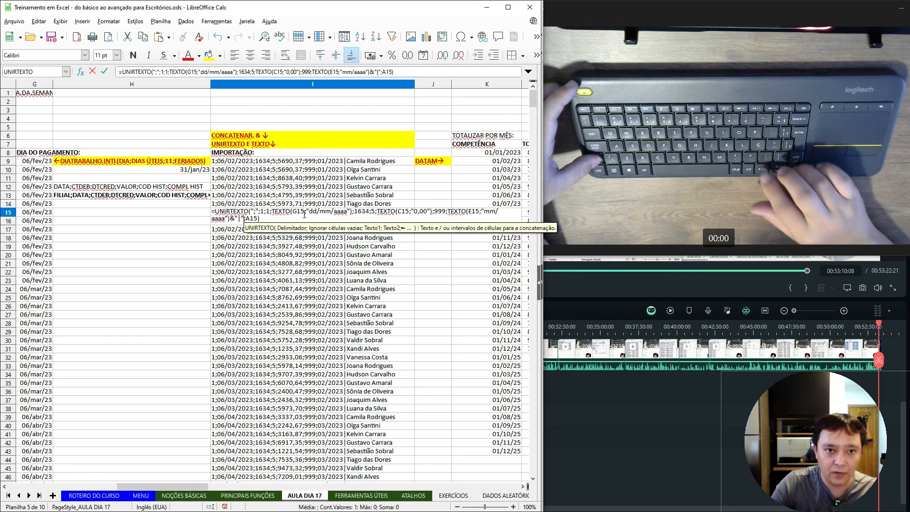
{"action": "key", "text": "Delete"}
{"action": "type", "text": "&"}
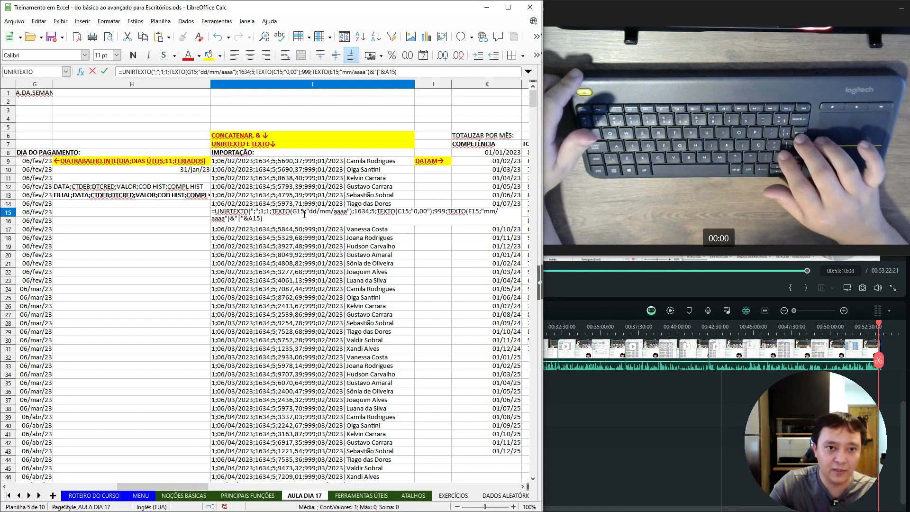
{"action": "key", "text": "Return"}
Copy the CONCATENAR formula from I9 into I10.
{"action": "key", "text": "Up"}
{"action": "key", "text": "Up"}
{"action": "key", "text": "Up"}
{"action": "key", "text": "Up"}
{"action": "key", "text": "Up"}
{"action": "key", "text": "Up"}
{"action": "key", "text": "Up"}
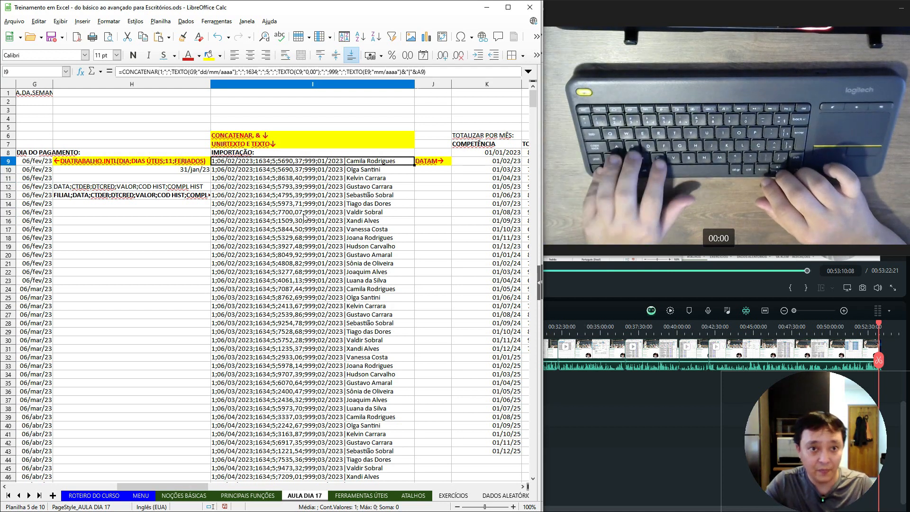
{"action": "key", "text": "ctrl+c"}
{"action": "key", "text": "Down"}
{"action": "key", "text": "ctrl+v"}
{"action": "key", "text": "Return"}
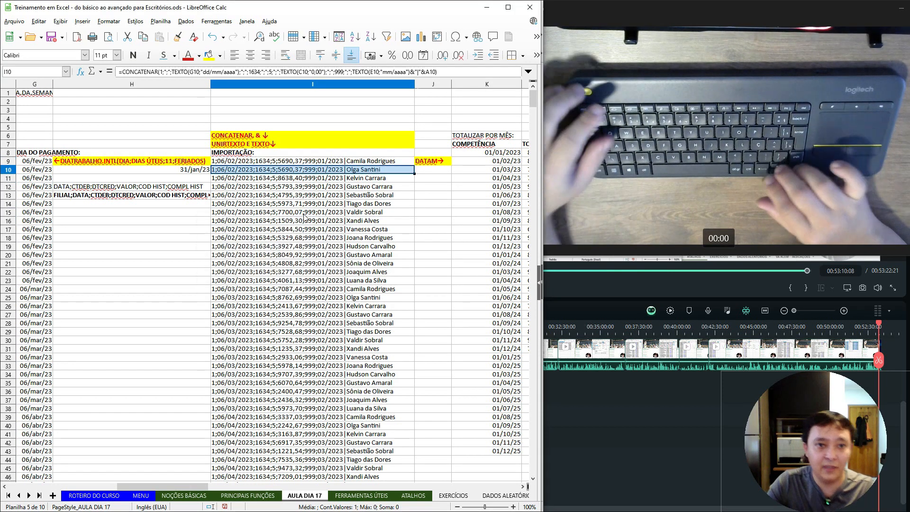
Remove the CONCATENAR function name from I10's formula, keeping the parenthesised arguments.
{"action": "key", "text": "F2"}
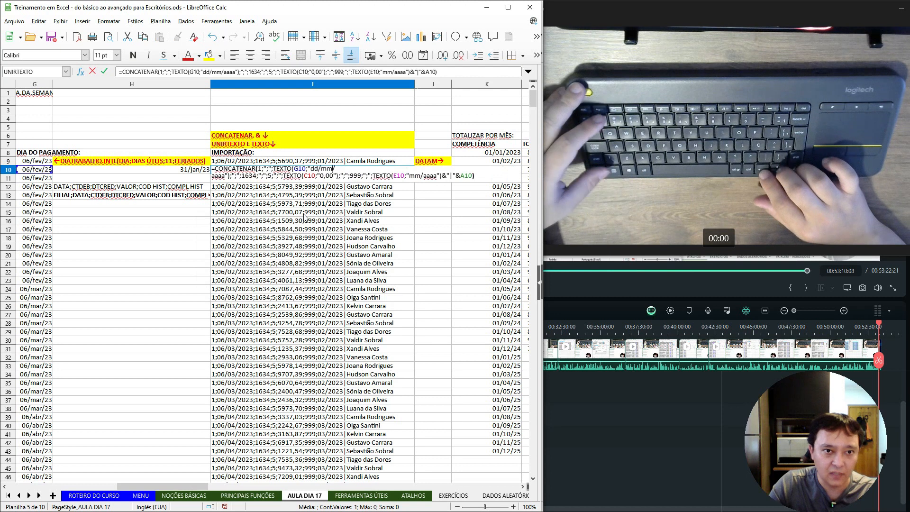
{"action": "key", "text": "Up"}
{"action": "key", "text": "ctrl+Left"}
{"action": "key", "text": "ctrl+Left"}
{"action": "key", "text": "ctrl+Left"}
{"action": "key", "text": "ctrl+Left"}
{"action": "key", "text": "ctrl+Left"}
{"action": "key", "text": "ctrl+Left"}
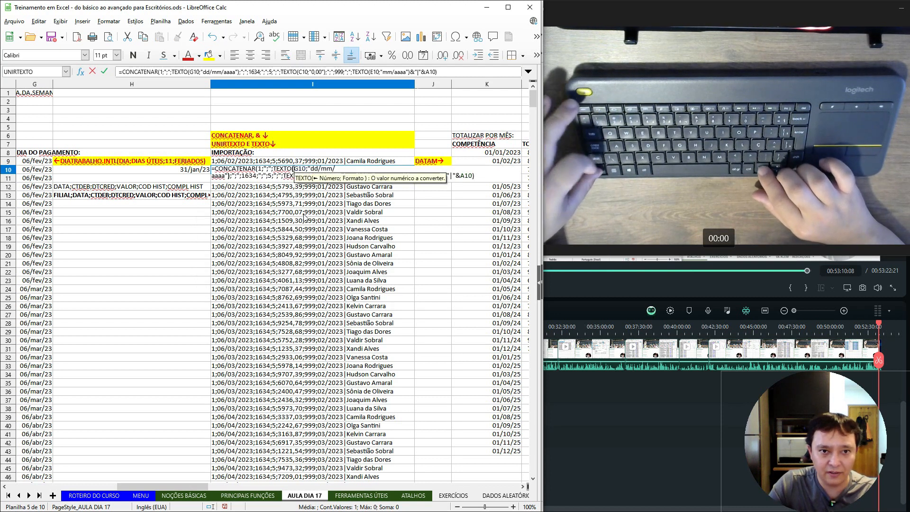
{"action": "key", "text": "ctrl+shift+Left"}
{"action": "key", "text": "ctrl+shift+Left"}
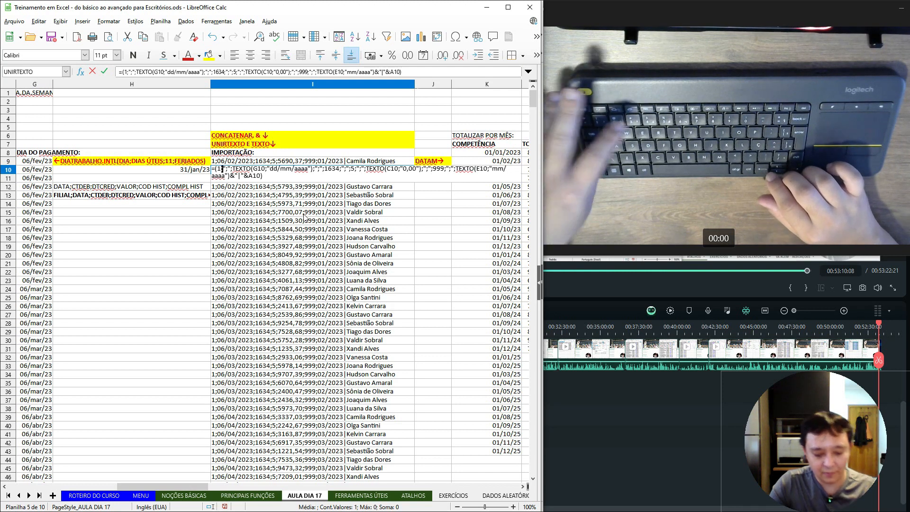
In I10's formula, join 1, TEXTO(G10;"dd/mm/aaaa") and 1634 with &";"& instead of semicolon-separated arguments.
{"action": "type", "text": "&\";\""}
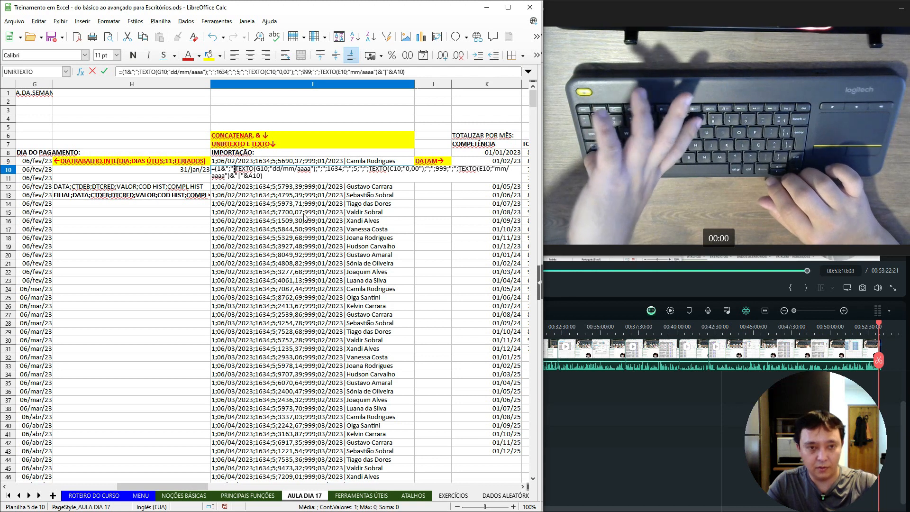
{"action": "type", "text": "&"}
{"action": "key", "text": "Right"}
{"action": "key", "text": "Right"}
{"action": "key", "text": "Right"}
{"action": "key", "text": "Right"}
{"action": "key", "text": "Right"}
{"action": "key", "text": "Right"}
{"action": "key", "text": "Right"}
{"action": "key", "text": "Right"}
{"action": "key", "text": "Right"}
{"action": "key", "text": "Right"}
{"action": "key", "text": "Right"}
{"action": "key", "text": "Right"}
{"action": "key", "text": "Right"}
{"action": "key", "text": "Right"}
{"action": "key", "text": "Right"}
{"action": "key", "text": "Right"}
{"action": "key", "text": "Right"}
{"action": "key", "text": "Right"}
{"action": "key", "text": "Right"}
{"action": "key", "text": "Right"}
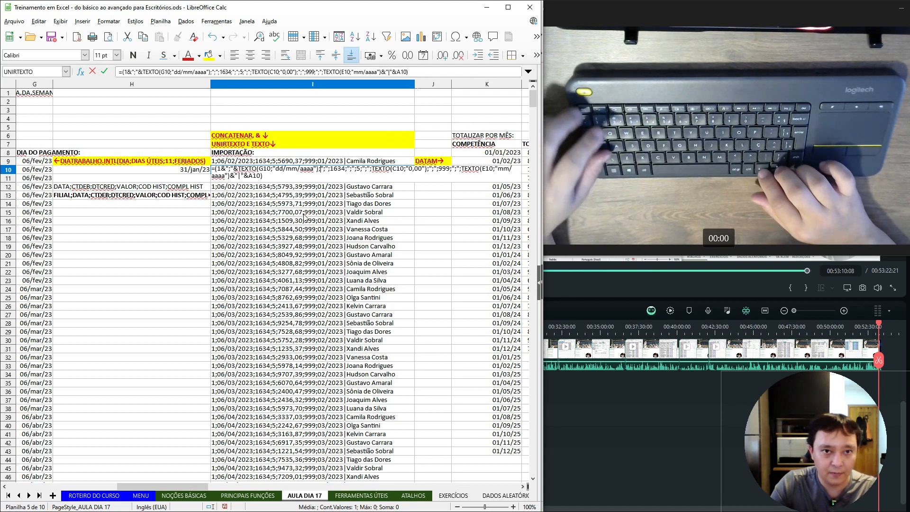
{"action": "key", "text": "BackSpace"}
{"action": "type", "text": "&\";\""}
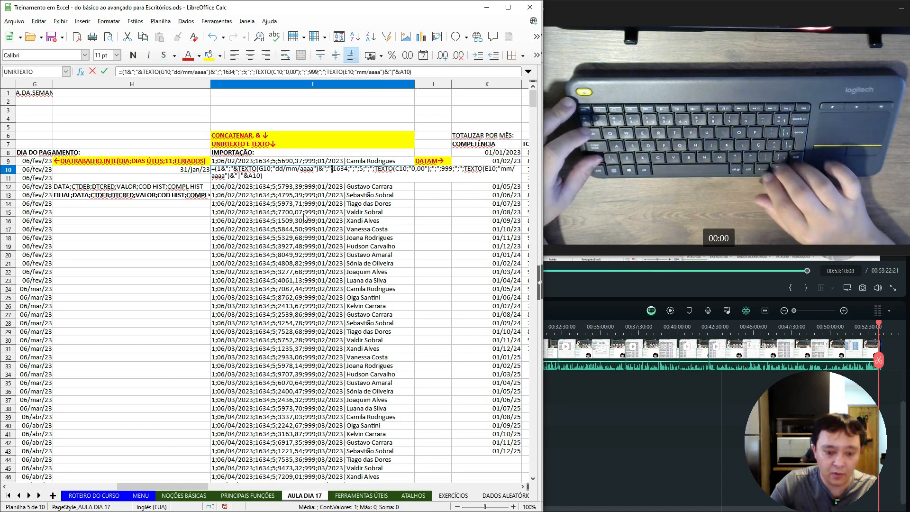
{"action": "type", "text": "&"}
Continue in I10 by joining 1634, 5 and TEXTO(C10;"0,00") with &";"& in place of the argument separators.
{"action": "key", "text": "Right"}
{"action": "key", "text": "Right"}
{"action": "key", "text": "Right"}
{"action": "key", "text": "Right"}
{"action": "key", "text": "Right"}
{"action": "key", "text": "Right"}
{"action": "key", "text": "Right"}
{"action": "key", "text": "Right"}
{"action": "key", "text": "Right"}
{"action": "key", "text": "Right"}
{"action": "key", "text": "Right"}
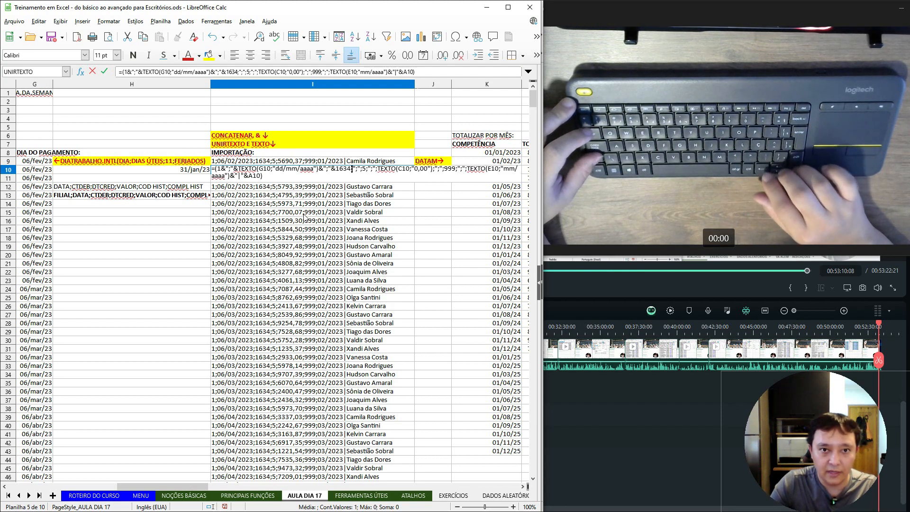
{"action": "key", "text": "BackSpace"}
{"action": "type", "text": "&"}
{"action": "key", "text": "Right"}
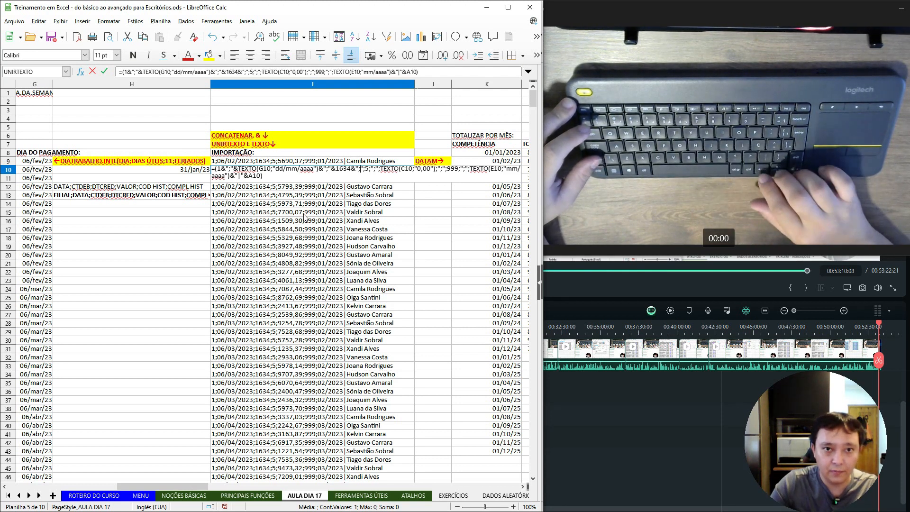
{"action": "type", "text": "\"&"}
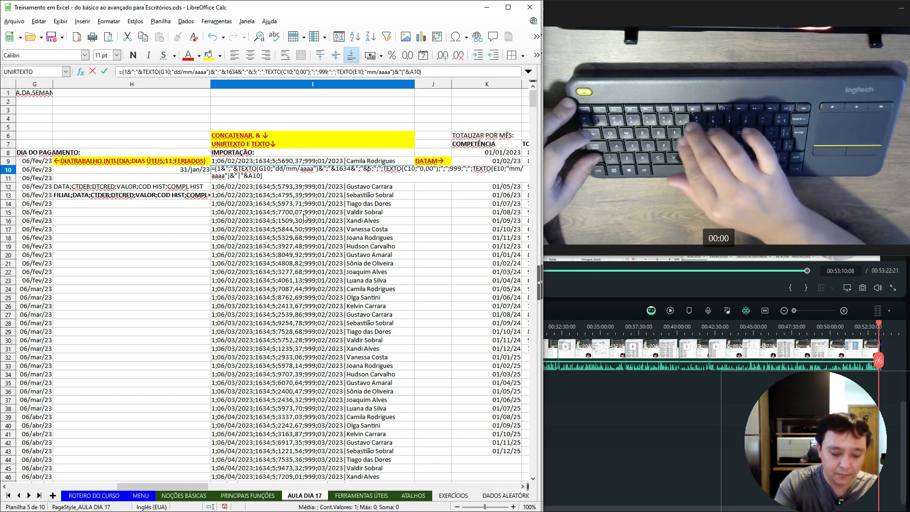
{"action": "key", "text": "Right"}
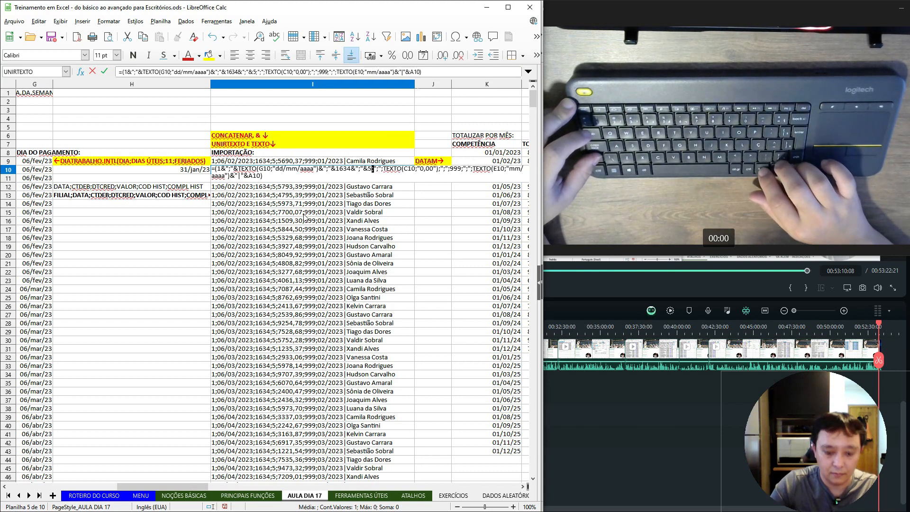
{"action": "type", "text": "&"}
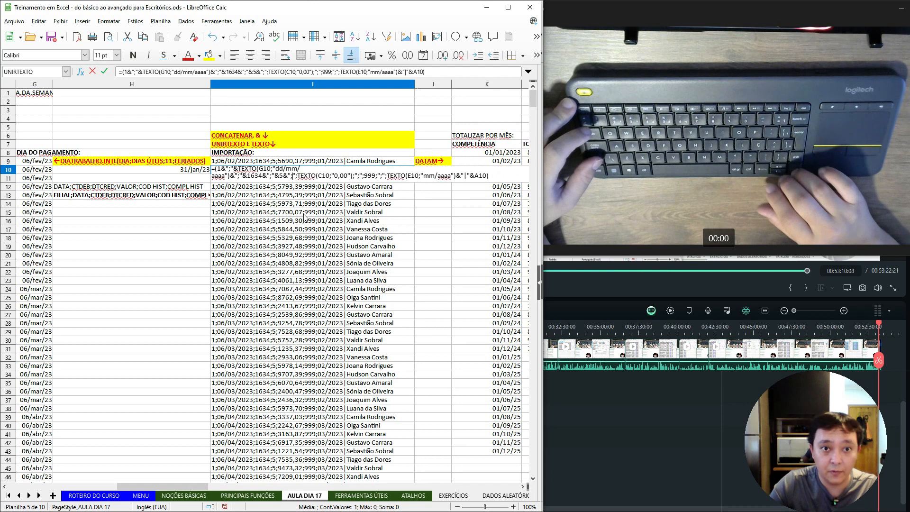
{"action": "type", "text": "&"}
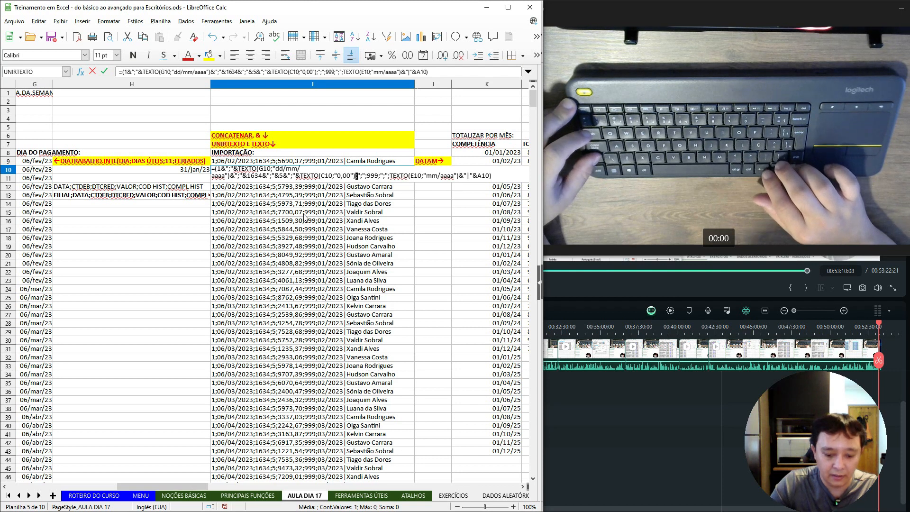
Join TEXTO(C10;"0,00"), 999 and TEXTO(E10;"mm/aaaa") with &";"& in I10 and commit the formula.
{"action": "type", "text": "&"}
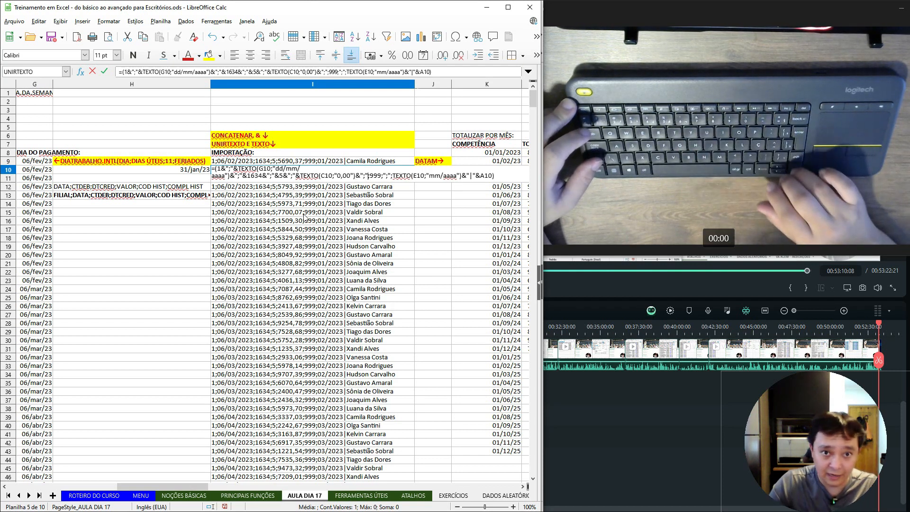
{"action": "type", "text": "&"}
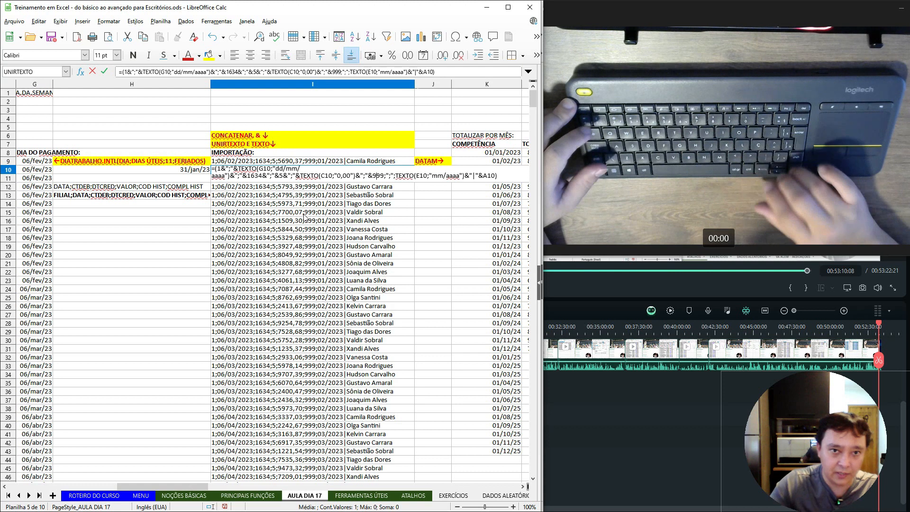
{"action": "type", "text": "&"}
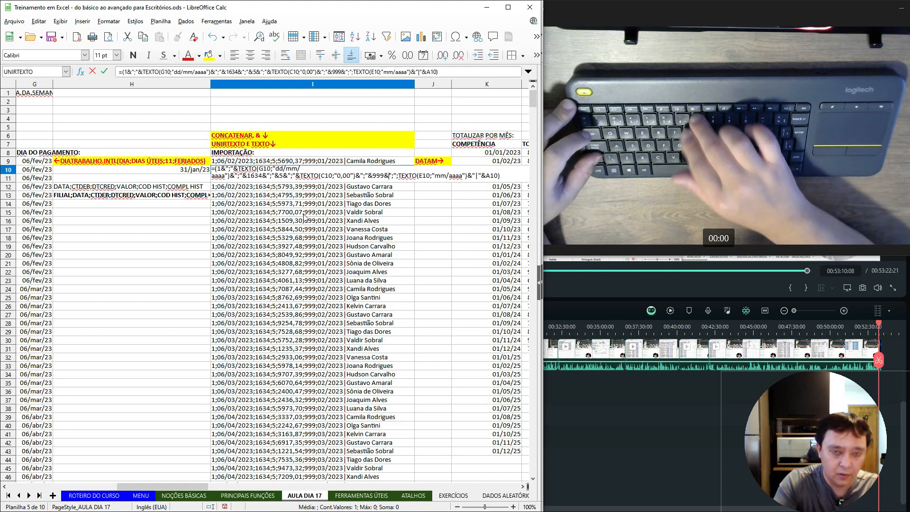
{"action": "key", "text": "Right"}
{"action": "key", "text": "Right"}
{"action": "key", "text": "Right"}
{"action": "key", "text": "shift+Right"}
{"action": "type", "text": "&"}
{"action": "key", "text": "Right"}
{"action": "key", "text": "Right"}
{"action": "key", "text": "Right"}
{"action": "key", "text": "Right"}
{"action": "key", "text": "Right"}
{"action": "key", "text": "Right"}
{"action": "key", "text": "Right"}
{"action": "key", "text": "Right"}
{"action": "key", "text": "Right"}
{"action": "key", "text": "Right"}
{"action": "key", "text": "Right"}
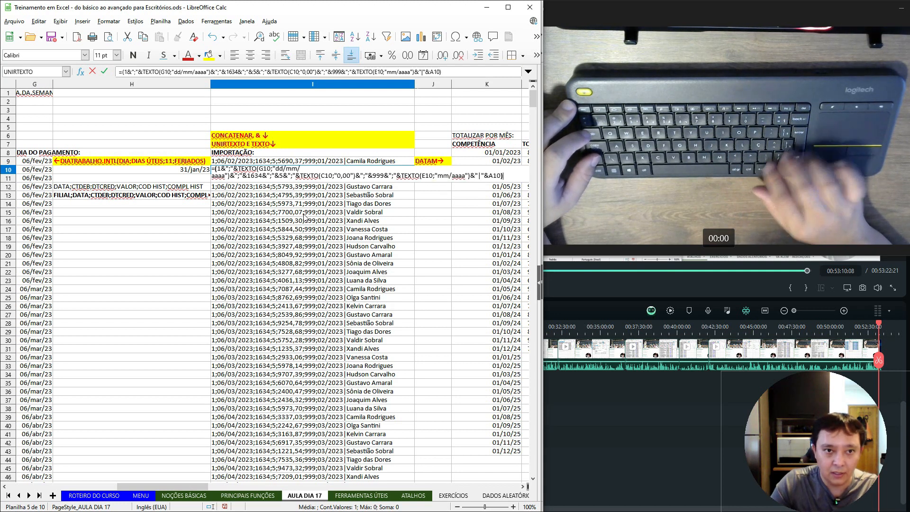
{"action": "key", "text": "Return"}
Enlarge the formula bar and compare the CONCATENAR, & and UNIRTEXTO formulas in I9, I10 and I11.
{"action": "key", "text": "Up"}
{"action": "key", "text": "Up"}
{"action": "key", "text": "Down"}
{"action": "key", "text": "Down"}
{"action": "key", "text": "Up"}
{"action": "key", "text": "Up"}
{"action": "key", "text": "Down"}
{"action": "key", "text": "Up"}
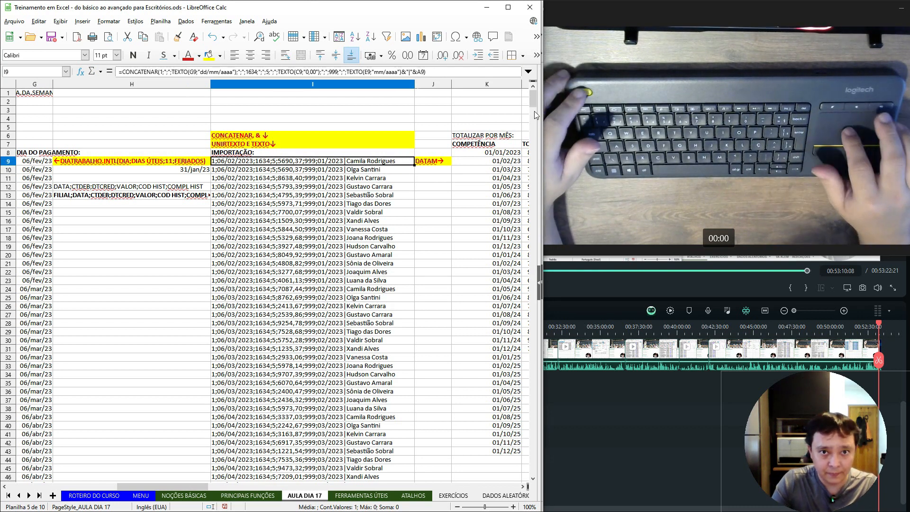
{"action": "left_click", "coordinate": [528, 72]}
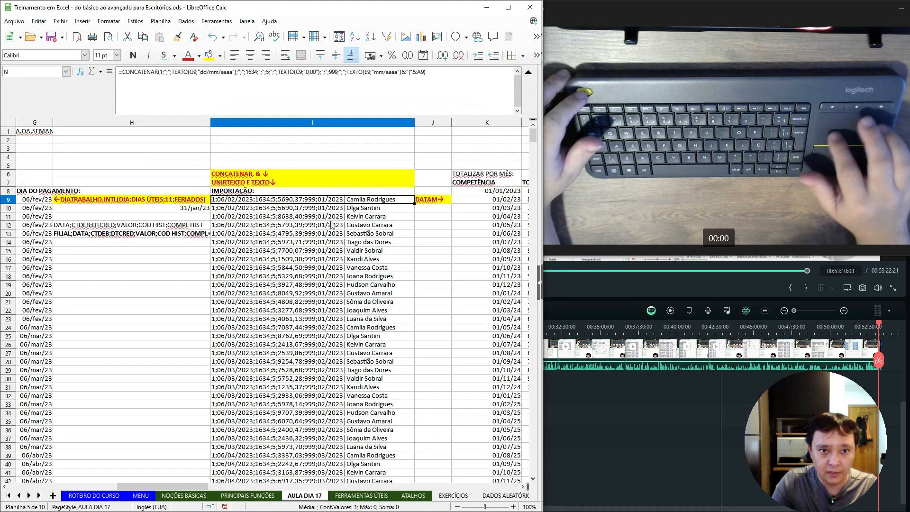
{"action": "key", "text": "Down"}
{"action": "key", "text": "Down"}
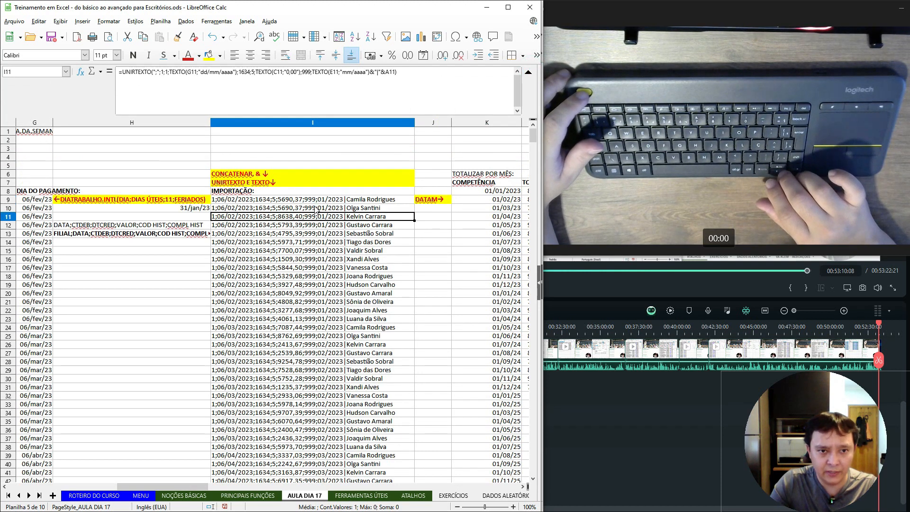
{"action": "key", "text": "Up"}
{"action": "key", "text": "Up"}
{"action": "key", "text": "Down"}
{"action": "key", "text": "Down"}
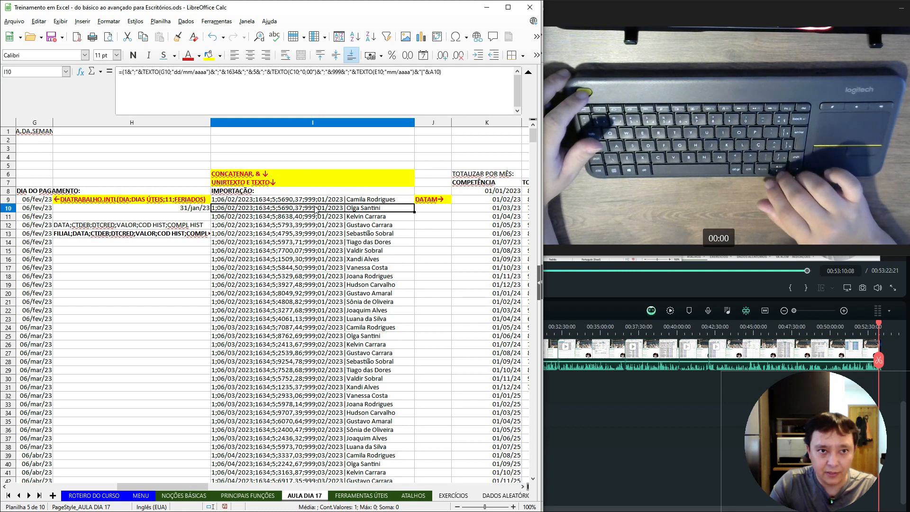
{"action": "key", "text": "Up"}
{"action": "key", "text": "Up"}
{"action": "key", "text": "Down"}
{"action": "key", "text": "Down"}
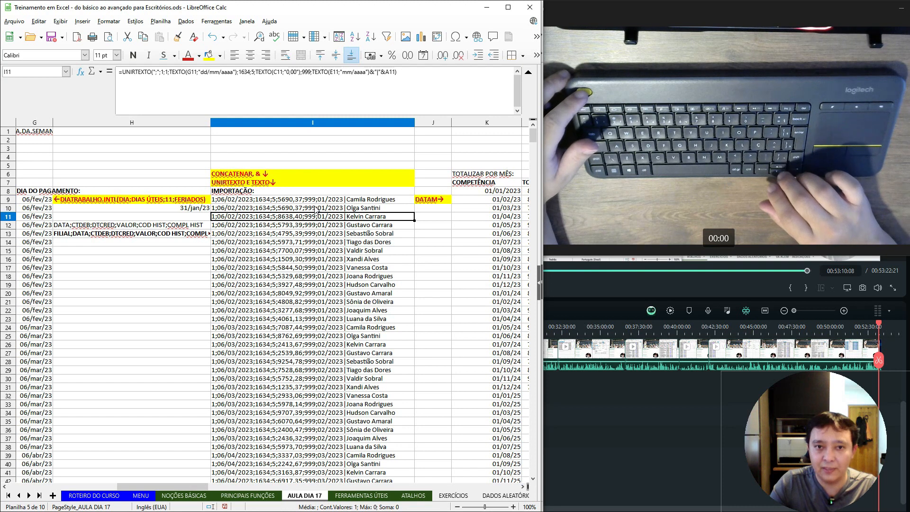
{"action": "key", "text": "Up"}
{"action": "key", "text": "Down"}
{"action": "key", "text": "Down"}
{"action": "key", "text": "Up"}
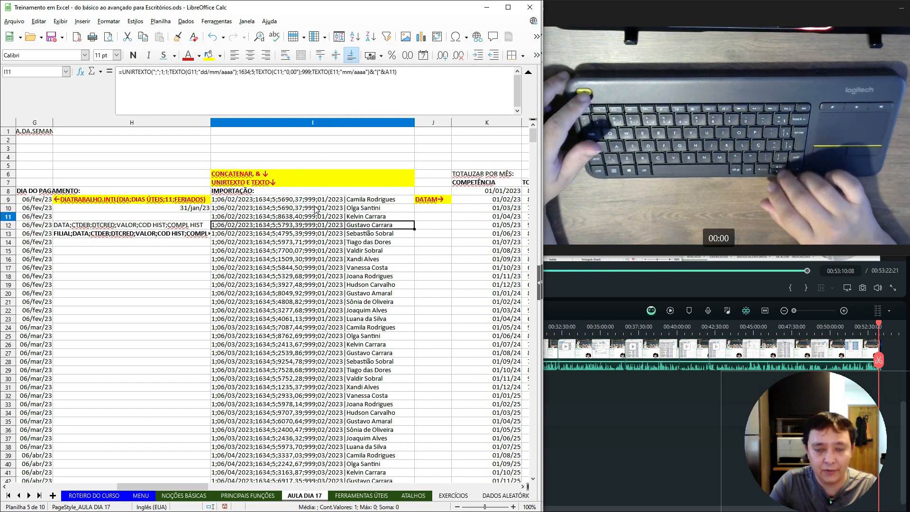
Review the headings above the IMPORTAÇÃO column against the formulas beneath them, from I6 down to I9.
{"action": "key", "text": "Up"}
{"action": "key", "text": "Up"}
{"action": "key", "text": "Up"}
{"action": "key", "text": "Up"}
{"action": "key", "text": "Up"}
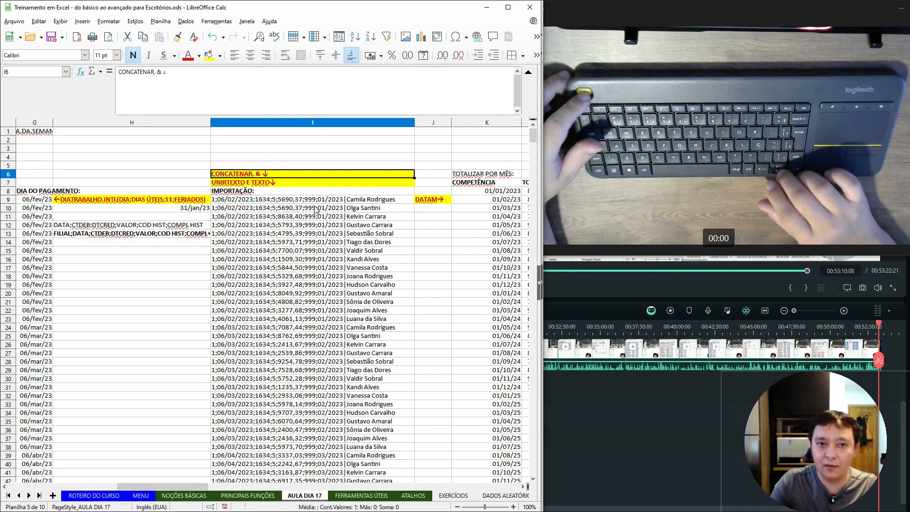
{"action": "key", "text": "Down"}
{"action": "key", "text": "Down"}
{"action": "key", "text": "Down"}
{"action": "key", "text": "Down"}
{"action": "key", "text": "Down"}
{"action": "key", "text": "Down"}
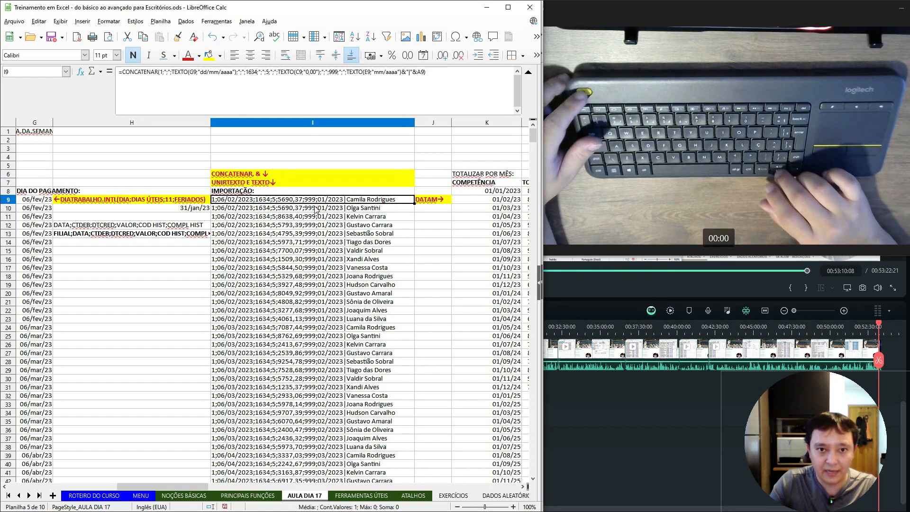
Open I16's UNIRTEXTO formula and examine the & operator before the A16 reference, leaving the formula as is.
{"action": "left_click", "coordinate": [365, 259]}
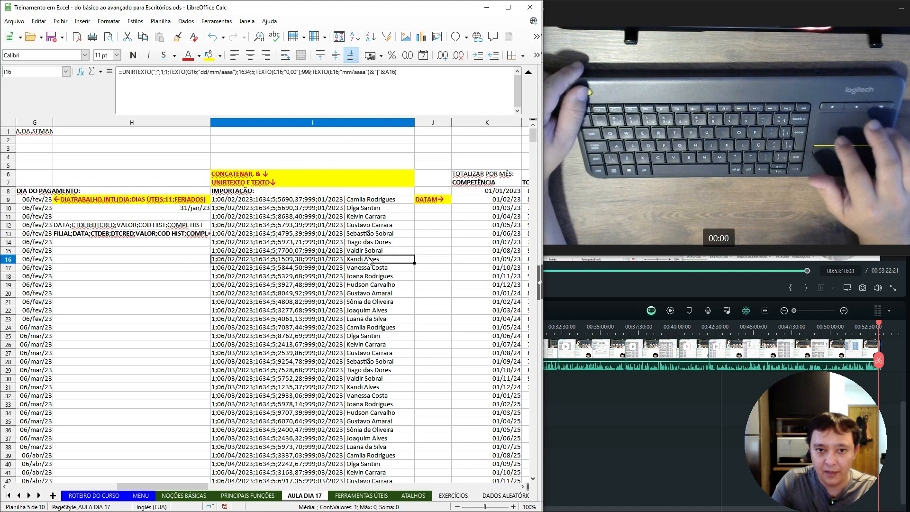
{"action": "double_click", "coordinate": [365, 259]}
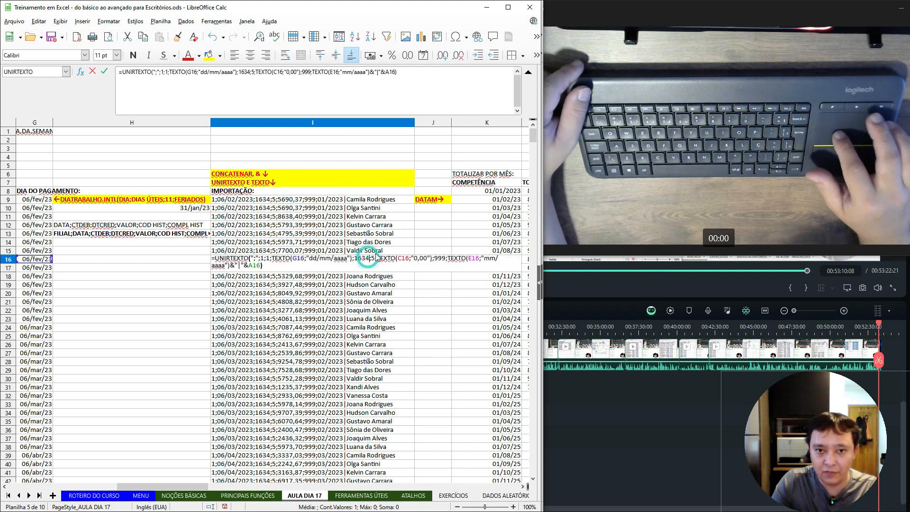
{"action": "left_click", "coordinate": [231, 267]}
{"action": "left_click_drag", "start_coordinate": [245, 265], "coordinate": [249, 266]}
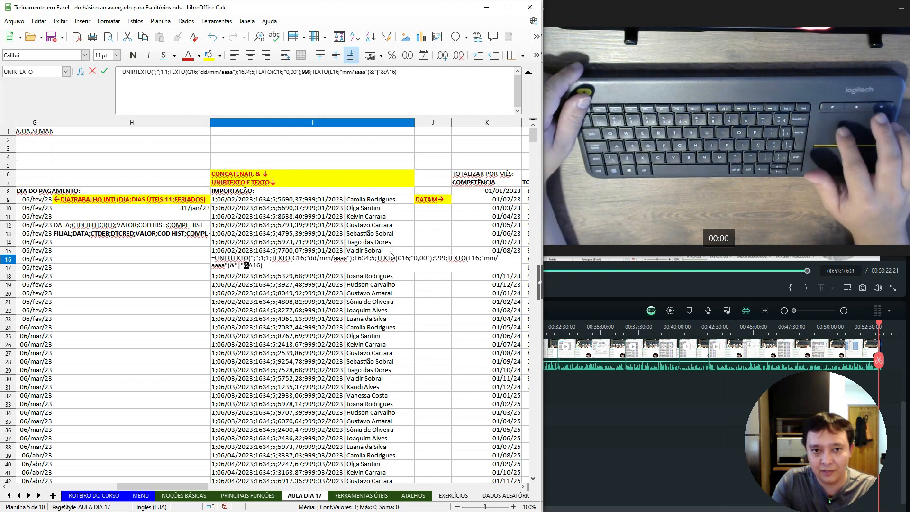
{"action": "key", "text": "Return"}
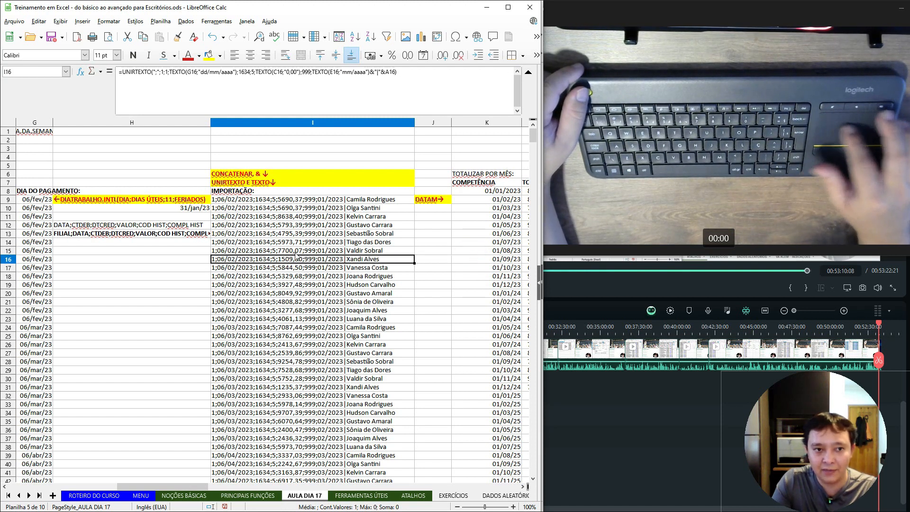
Examine the & operators on both sides of "|" in I15's UNIRTEXTO formula and leave it without editing.
{"action": "scroll", "coordinate": [296, 257], "scroll_direction": "left", "scroll_amount": 3}
{"action": "scroll", "coordinate": [296, 257], "scroll_direction": "right", "scroll_amount": 5}
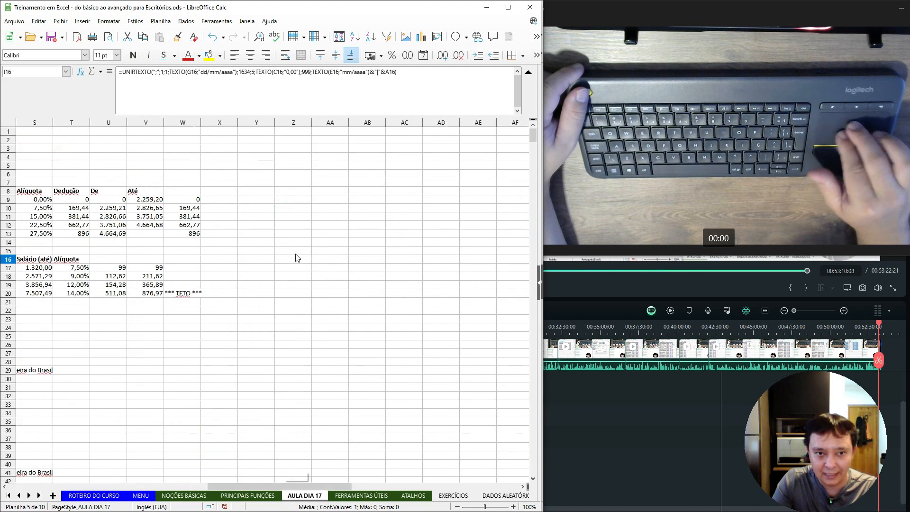
{"action": "scroll", "coordinate": [295, 257], "scroll_direction": "left", "scroll_amount": 4}
{"action": "left_click", "coordinate": [408, 251]}
{"action": "double_click", "coordinate": [407, 250]}
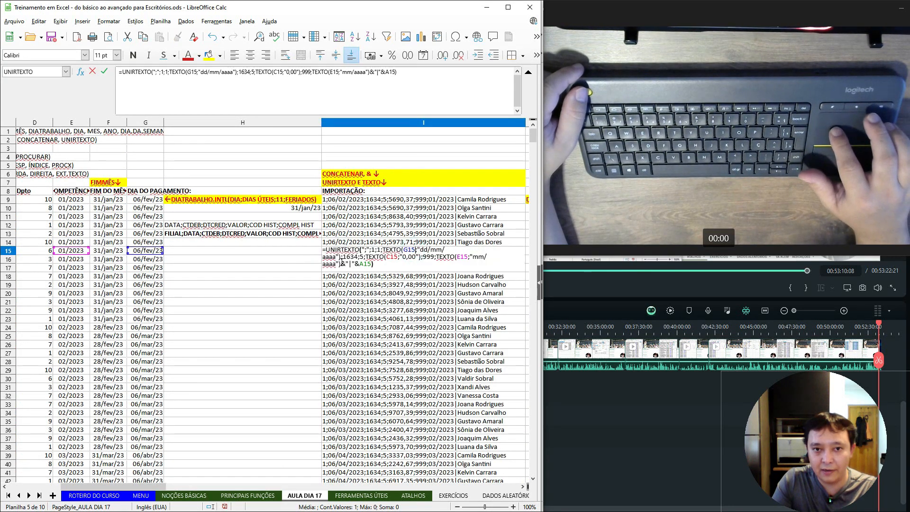
{"action": "left_click_drag", "start_coordinate": [341, 264], "coordinate": [346, 264]}
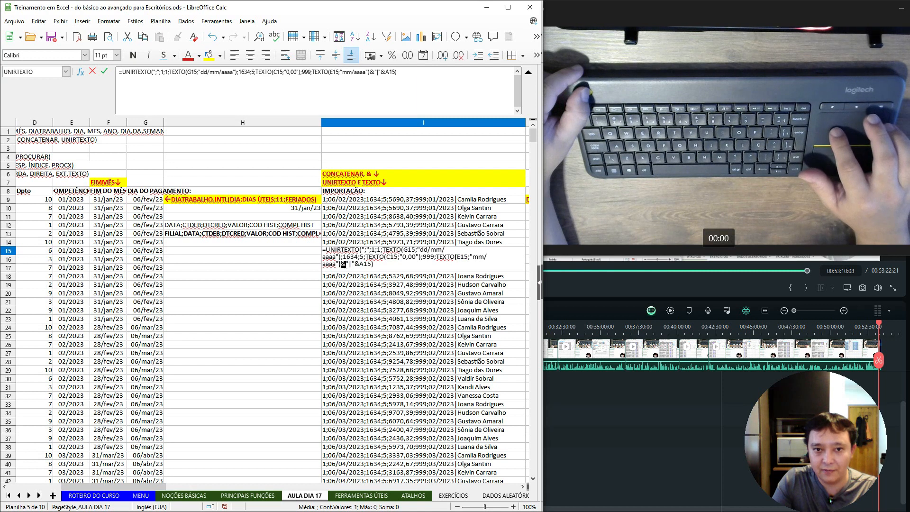
{"action": "left_click", "coordinate": [344, 264]}
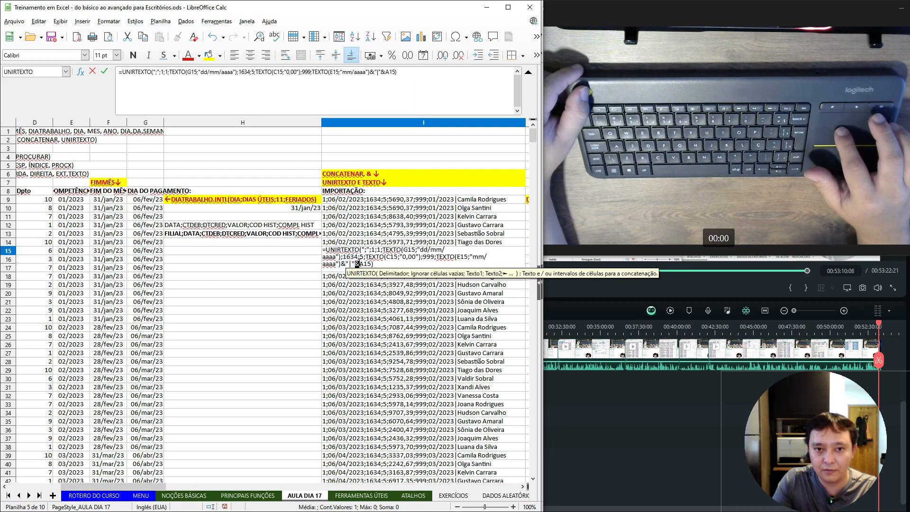
{"action": "key", "text": "Escape"}
Look over the function list and the remaining tables on the AULA DIA 17 sheet, ending at J10.
{"action": "scroll", "coordinate": [330, 183], "scroll_direction": "left", "scroll_amount": 3}
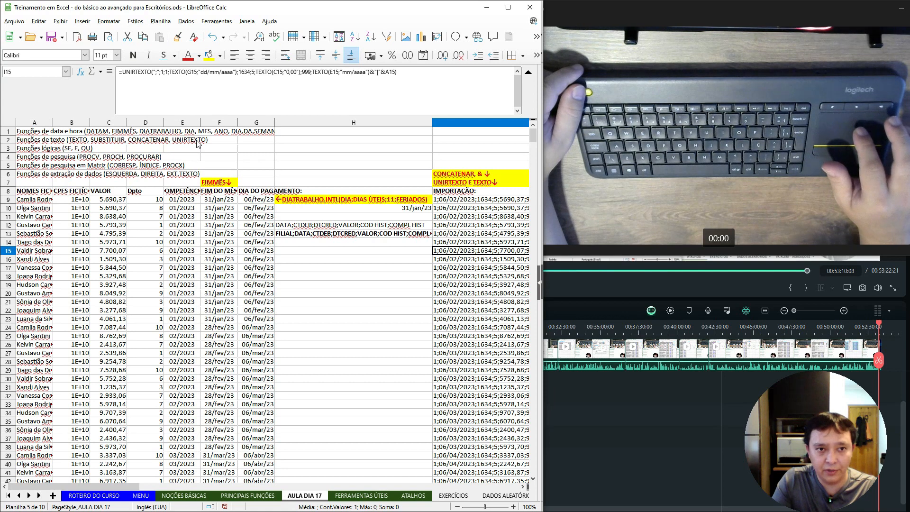
{"action": "scroll", "coordinate": [456, 231], "scroll_direction": "right", "scroll_amount": 5}
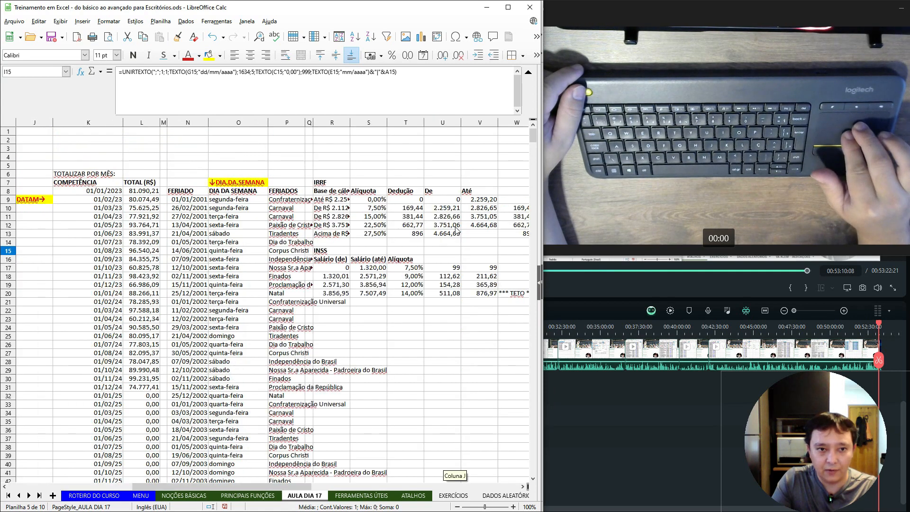
{"action": "scroll", "coordinate": [456, 231], "scroll_direction": "left", "scroll_amount": 5}
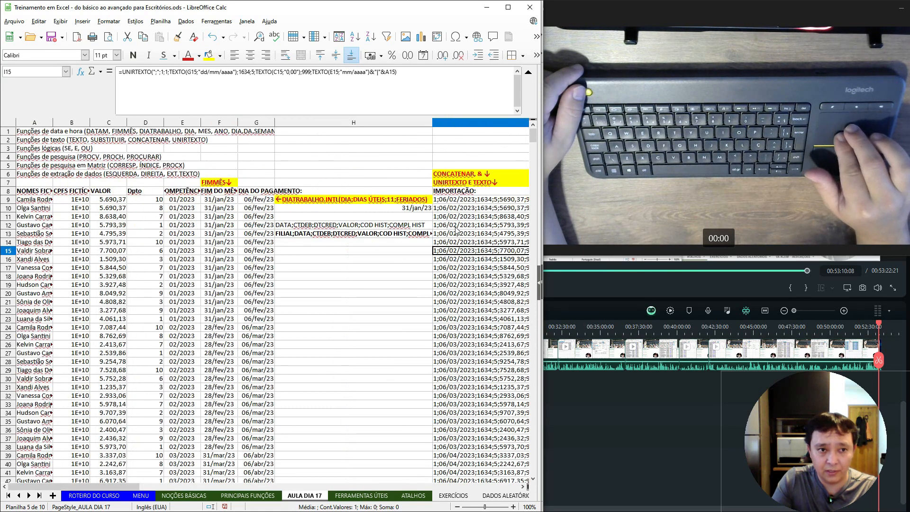
{"action": "scroll", "coordinate": [457, 230], "scroll_direction": "right", "scroll_amount": 2}
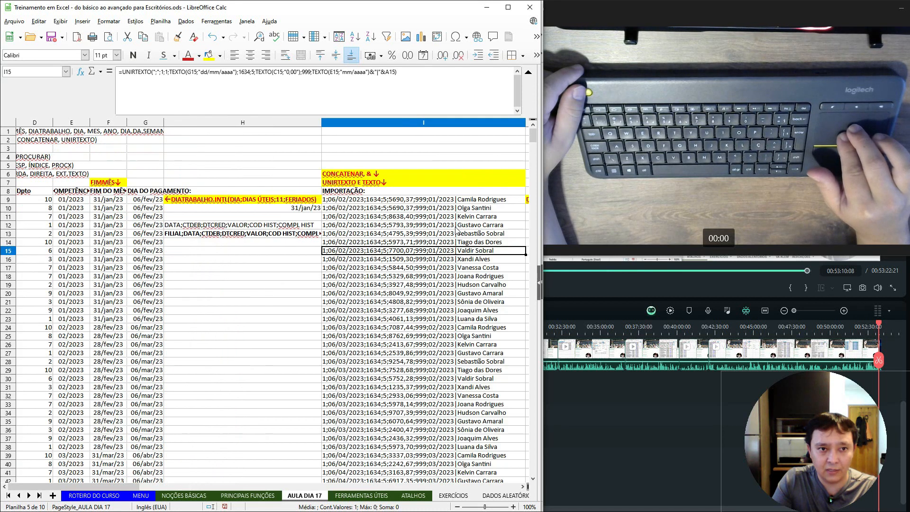
{"action": "scroll", "coordinate": [456, 231], "scroll_direction": "right", "scroll_amount": 2}
{"action": "scroll", "coordinate": [457, 231], "scroll_direction": "left", "scroll_amount": 2}
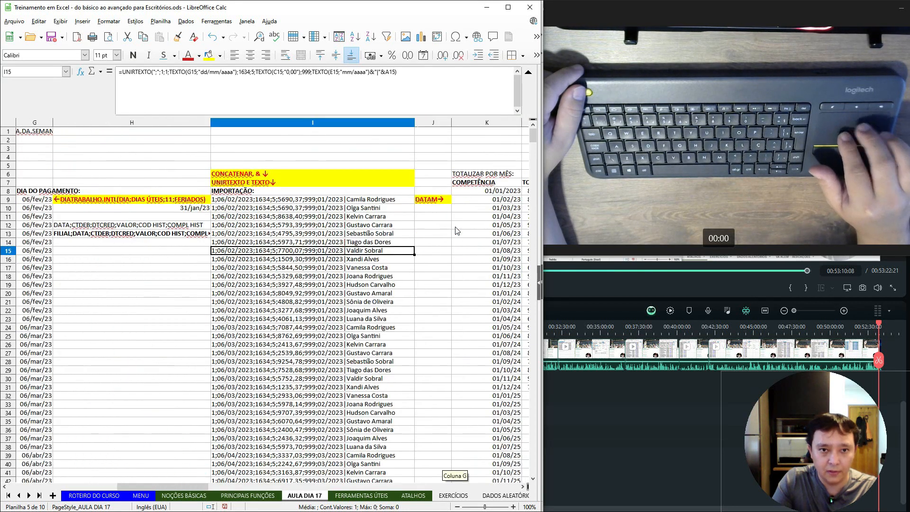
{"action": "left_click", "coordinate": [433, 211]}
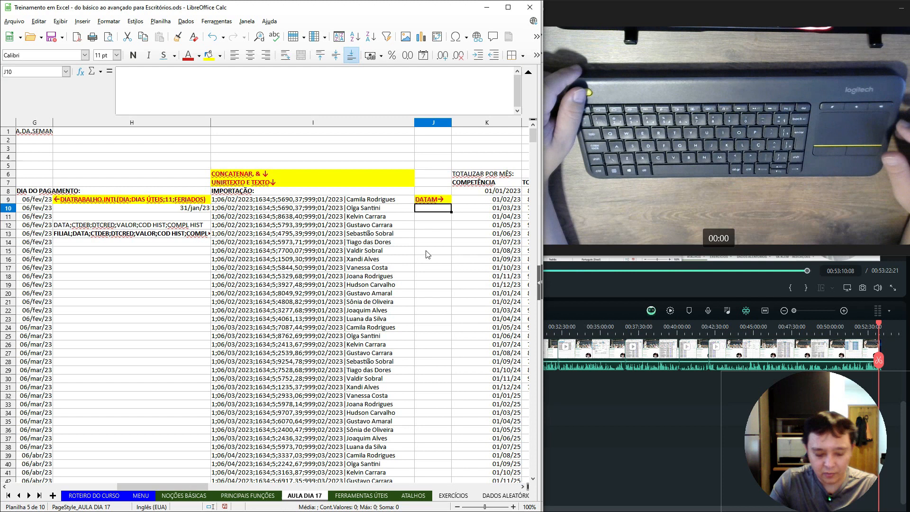
Look over the Find and Replace options, close the dialog unused, and check the UNIRTEXTO formula in I19 without editing it.
{"action": "key", "text": "ctrl+h"}
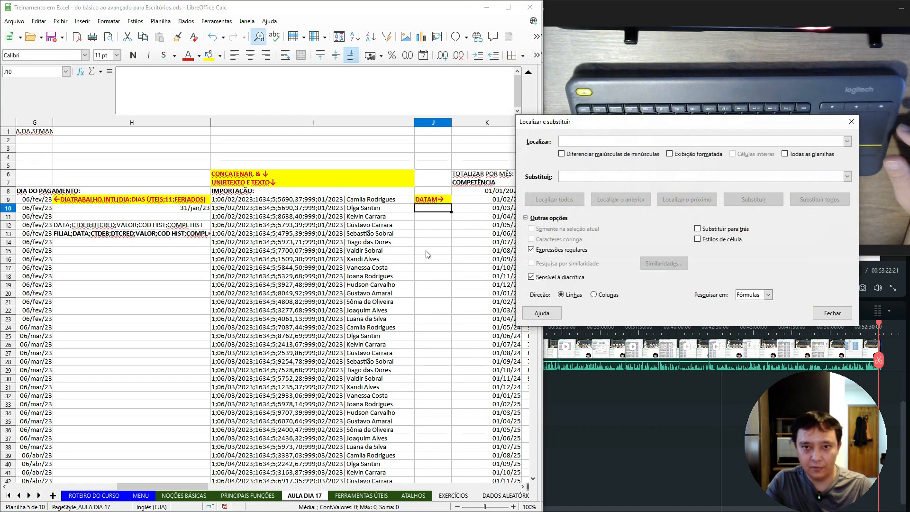
{"action": "left_click_drag", "start_coordinate": [635, 126], "coordinate": [202, 256]}
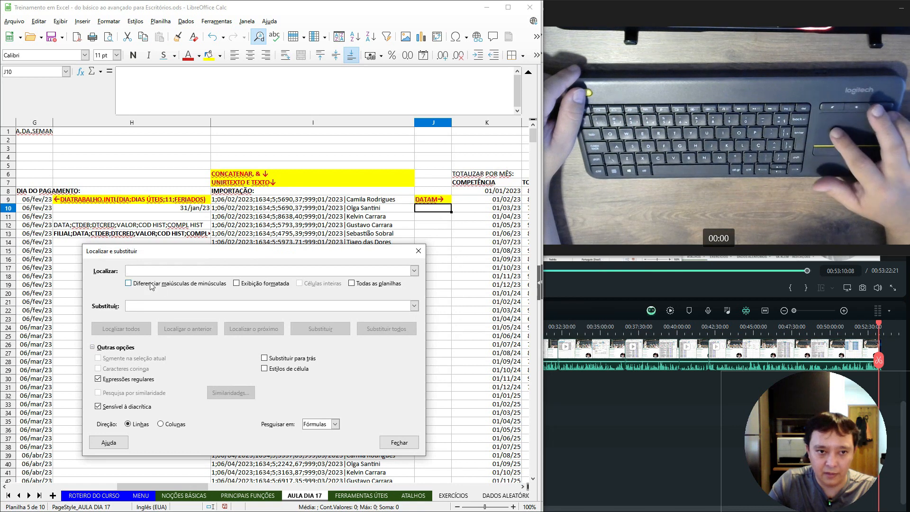
{"action": "left_click", "coordinate": [418, 251]}
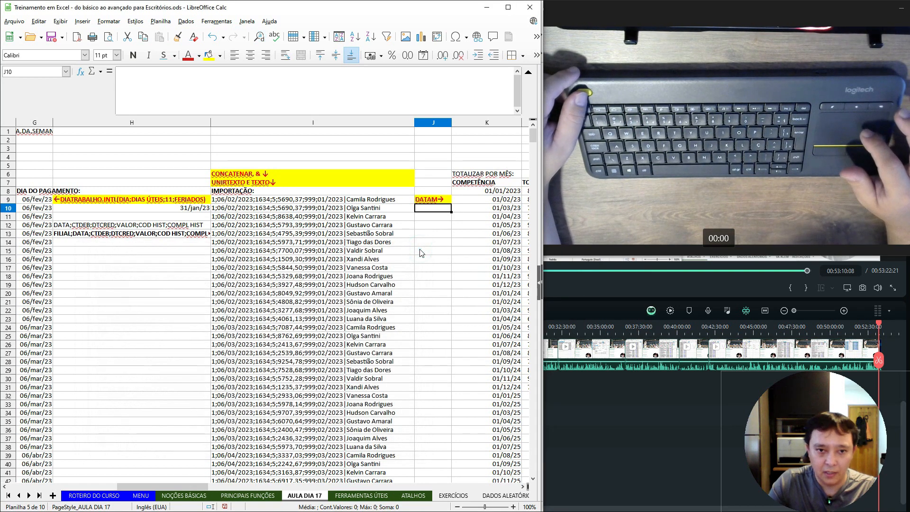
{"action": "double_click", "coordinate": [350, 287]}
{"action": "key", "text": "Escape"}
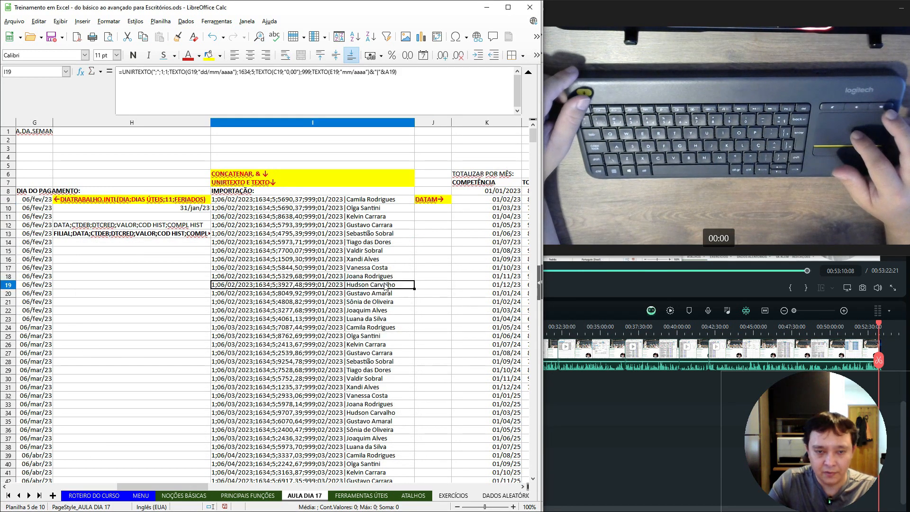
{"action": "left_click", "coordinate": [427, 276]}
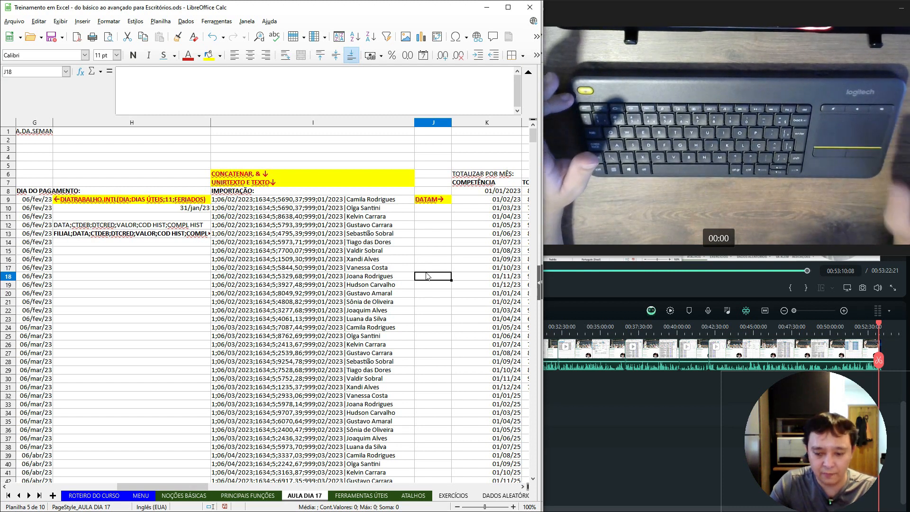
{"action": "key", "text": "Left"}
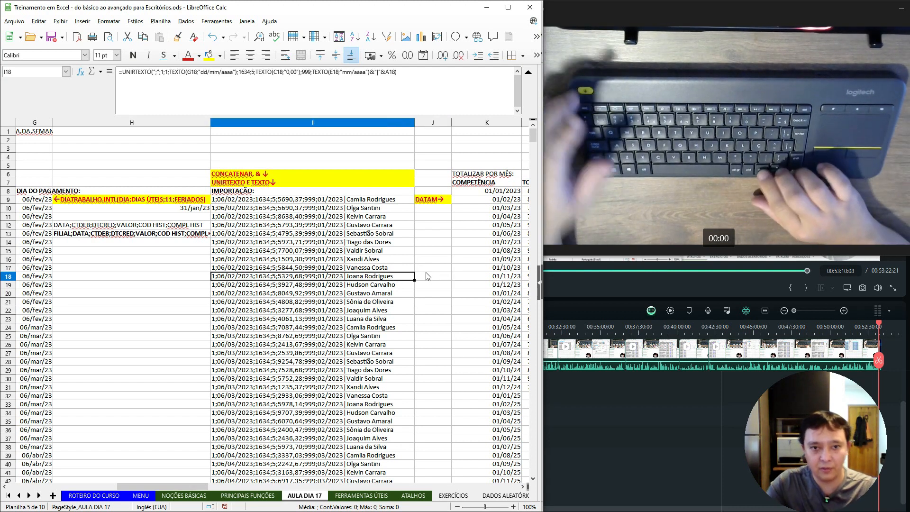
{"action": "key", "text": "Right"}
{"action": "key", "text": "Left"}
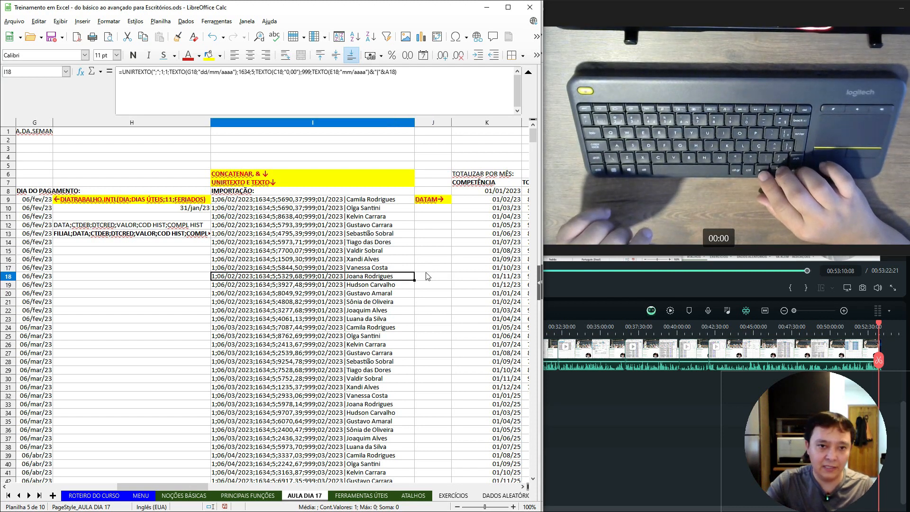
{"action": "key", "text": "Right"}
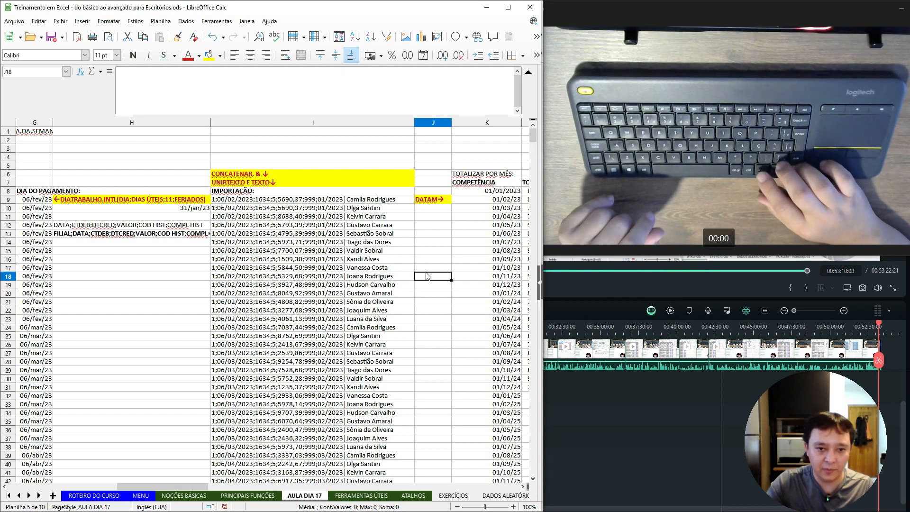
{"action": "key", "text": "Left"}
{"action": "key", "text": "Right"}
{"action": "key", "text": "Left"}
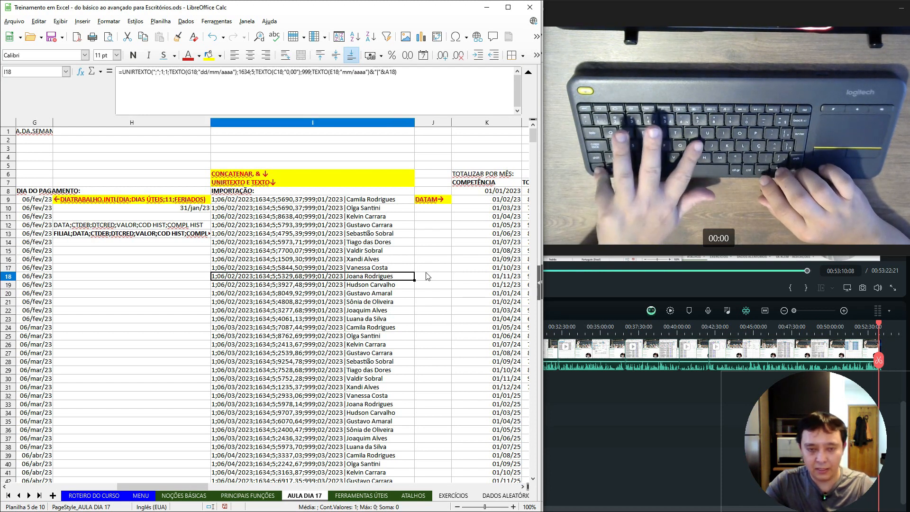
{"action": "key", "text": "ctrl+h"}
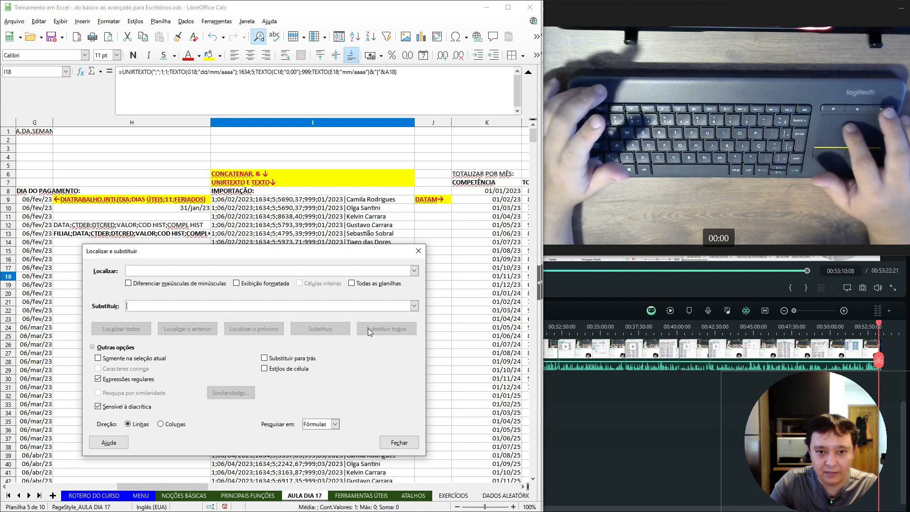
{"action": "left_click", "coordinate": [414, 251]}
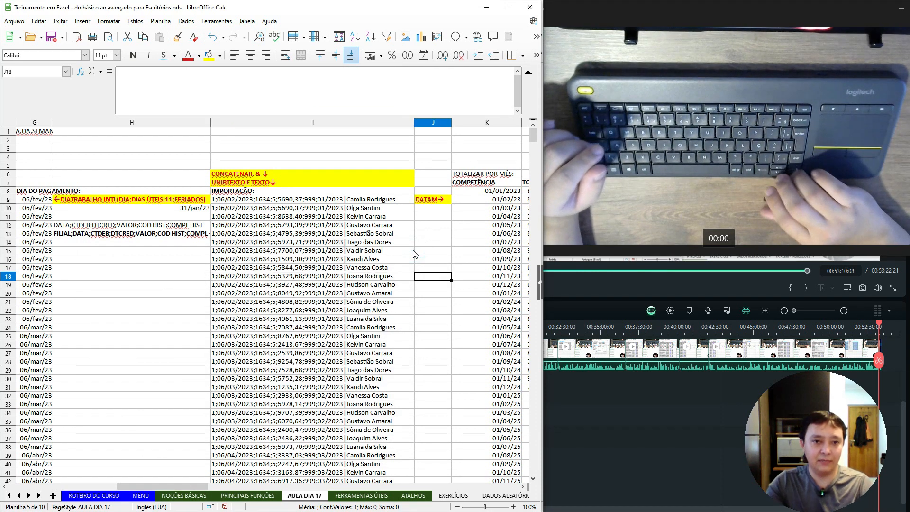
Select the IMPORTAÇÃO strings from I9 down to I368.
{"action": "key", "text": "Up"}
{"action": "key", "text": "Up"}
{"action": "key", "text": "Up"}
{"action": "key", "text": "Up"}
{"action": "key", "text": "Up"}
{"action": "key", "text": "Up"}
{"action": "key", "text": "Up"}
{"action": "key", "text": "Up"}
{"action": "key", "text": "Up"}
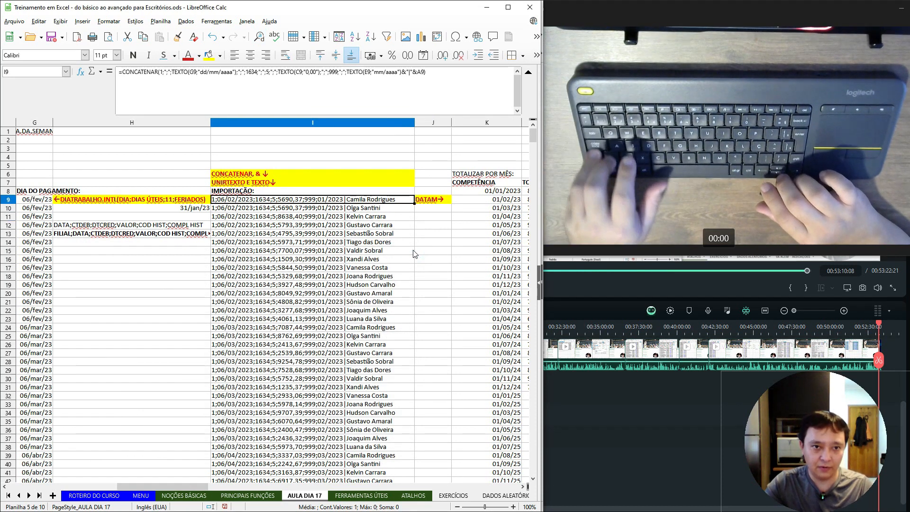
{"action": "key", "text": "ctrl+shift+Down"}
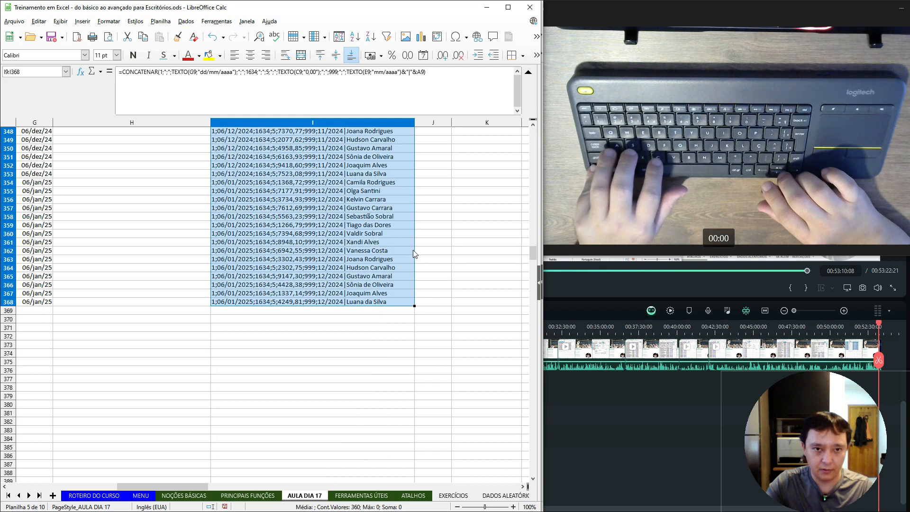
Copy the import string in I15 and paste it into J15 as values only, without its formula.
{"action": "key", "text": "ctrl+Up"}
{"action": "key", "text": "Down"}
{"action": "key", "text": "Down"}
{"action": "key", "text": "Down"}
{"action": "key", "text": "Down"}
{"action": "key", "text": "Down"}
{"action": "key", "text": "Down"}
{"action": "key", "text": "Down"}
{"action": "key", "text": "Down"}
{"action": "key", "text": "Down"}
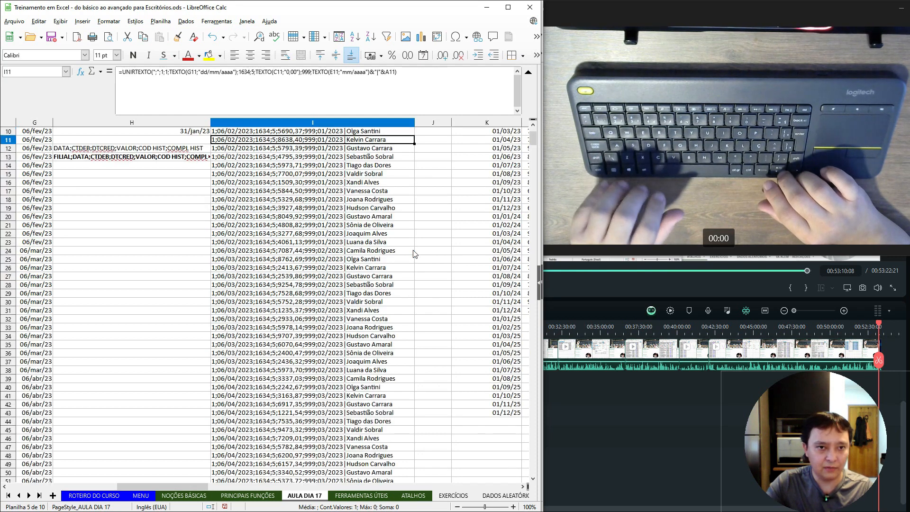
{"action": "key", "text": "Up"}
{"action": "key", "text": "Up"}
{"action": "key", "text": "Up"}
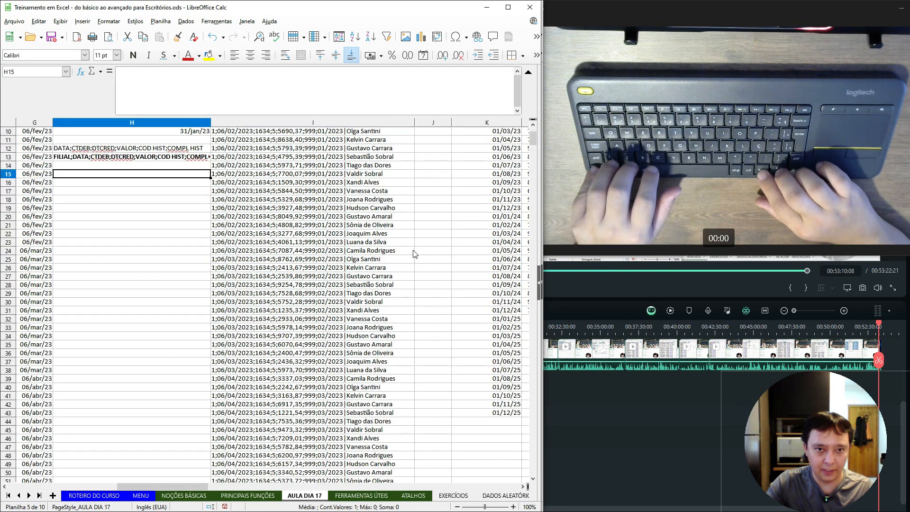
{"action": "key", "text": "ctrl+c"}
{"action": "key", "text": "Right"}
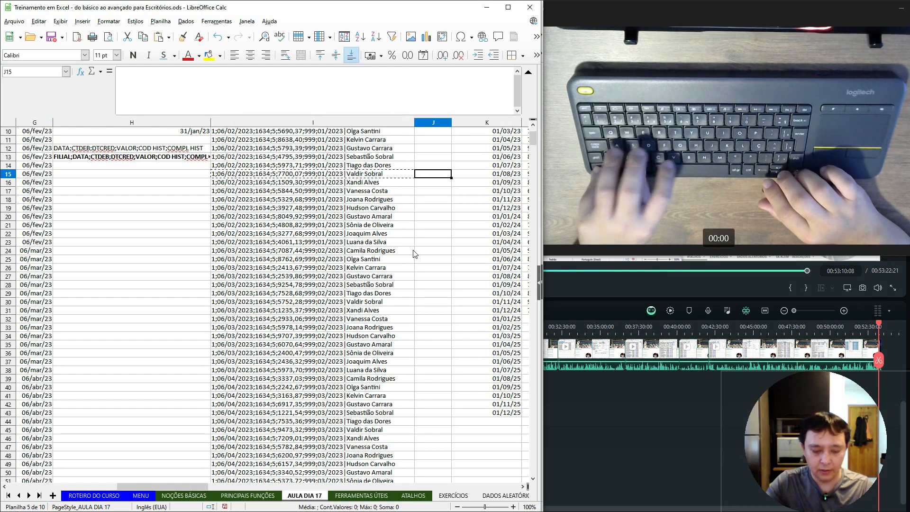
{"action": "key", "text": "ctrl+shift+v"}
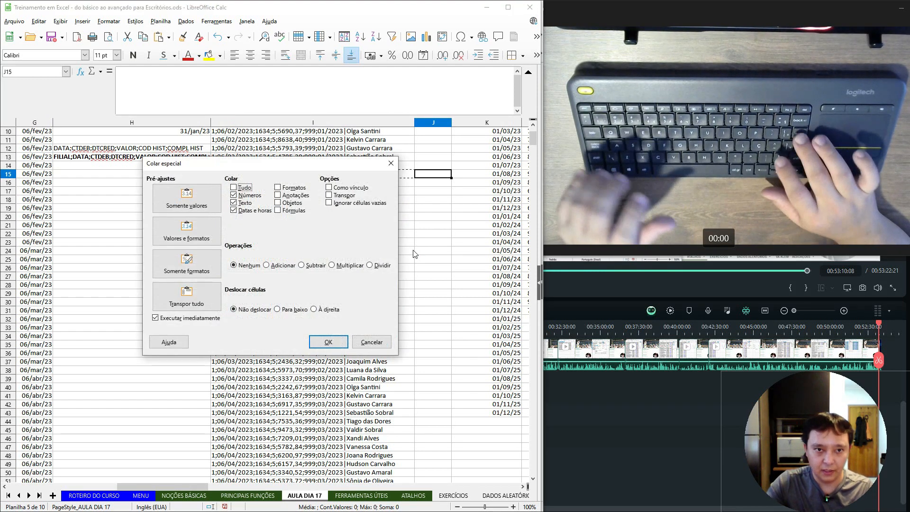
{"action": "key", "text": "Return"}
Fit column J's width to its content and compare the pasted text in J15 with the formula in I15.
{"action": "key", "text": "Right"}
{"action": "key", "text": "Left"}
{"action": "key", "text": "alt+shift+Right"}
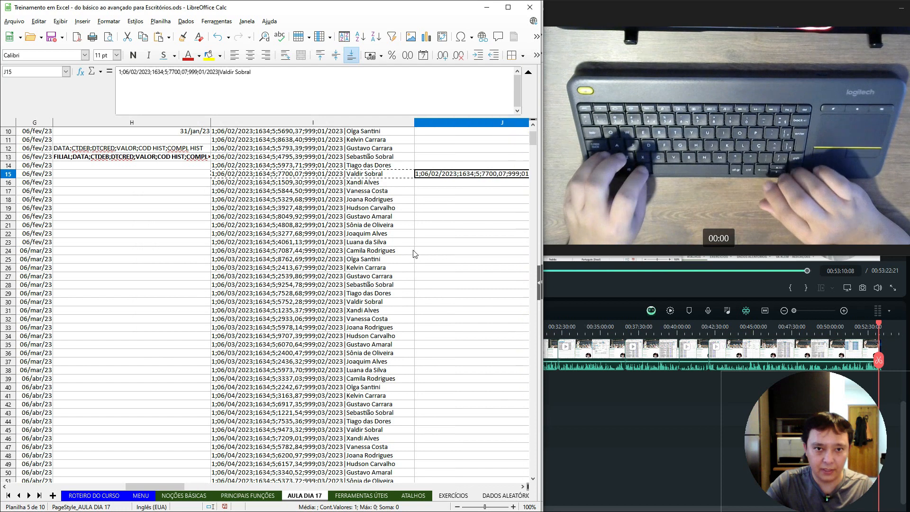
{"action": "key", "text": "Right"}
{"action": "key", "text": "Left"}
{"action": "key", "text": "Left"}
{"action": "key", "text": "Right"}
{"action": "key", "text": "Left"}
{"action": "key", "text": "Right"}
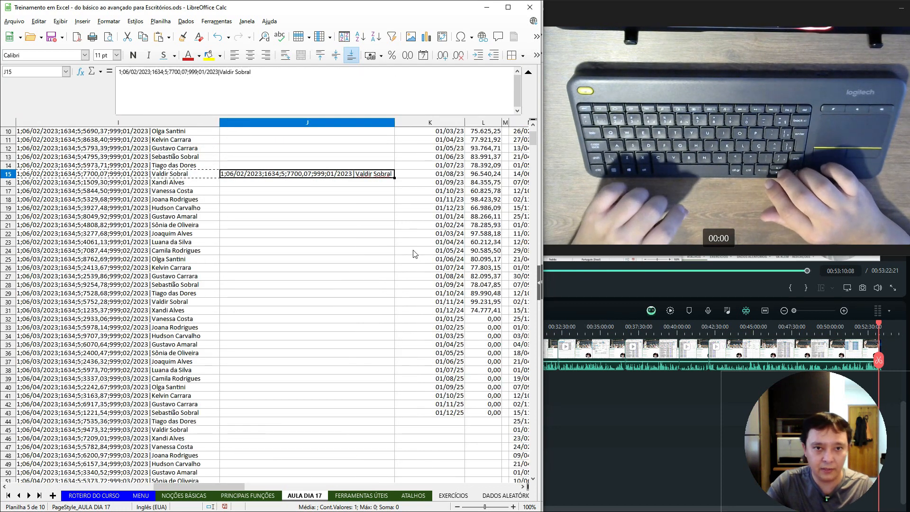
Copy the import strings in I16:I23 and paste them as values only beginning at J16.
{"action": "key", "text": "Left"}
{"action": "key", "text": "Down"}
{"action": "key", "text": "shift+Down"}
{"action": "key", "text": "shift+Down"}
{"action": "key", "text": "shift+Down"}
{"action": "key", "text": "shift+Down"}
{"action": "key", "text": "shift+Down"}
{"action": "key", "text": "shift+Down"}
{"action": "key", "text": "shift+Down"}
{"action": "key", "text": "ctrl+c"}
{"action": "key", "text": "Right"}
{"action": "key", "text": "ctrl+shift+v"}
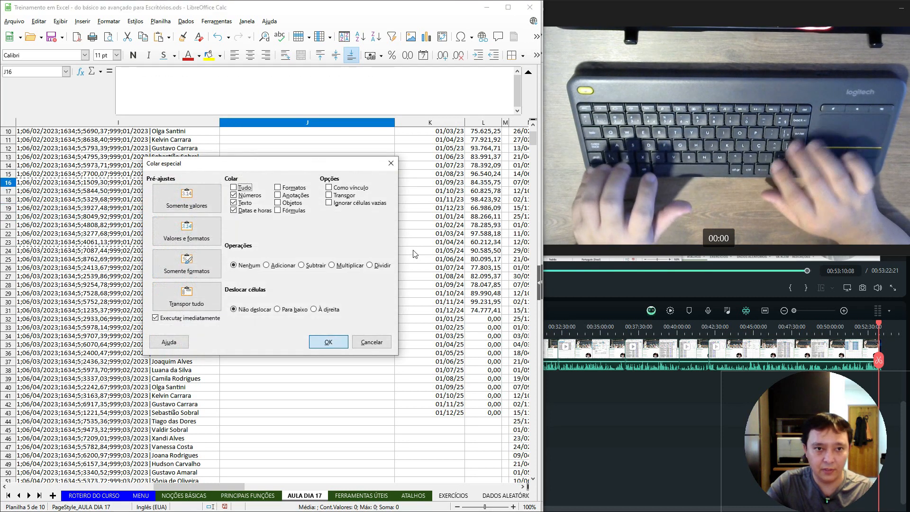
{"action": "key", "text": "Return"}
Check that the entries pasted into column J from J16 to J23 hold plain text instead of formulas.
{"action": "key", "text": "Down"}
{"action": "key", "text": "Down"}
{"action": "key", "text": "Down"}
{"action": "key", "text": "Down"}
{"action": "key", "text": "Down"}
{"action": "key", "text": "Down"}
{"action": "key", "text": "Down"}
{"action": "key", "text": "Up"}
{"action": "key", "text": "Up"}
{"action": "key", "text": "Up"}
{"action": "key", "text": "Up"}
{"action": "key", "text": "Up"}
{"action": "key", "text": "Up"}
{"action": "key", "text": "Up"}
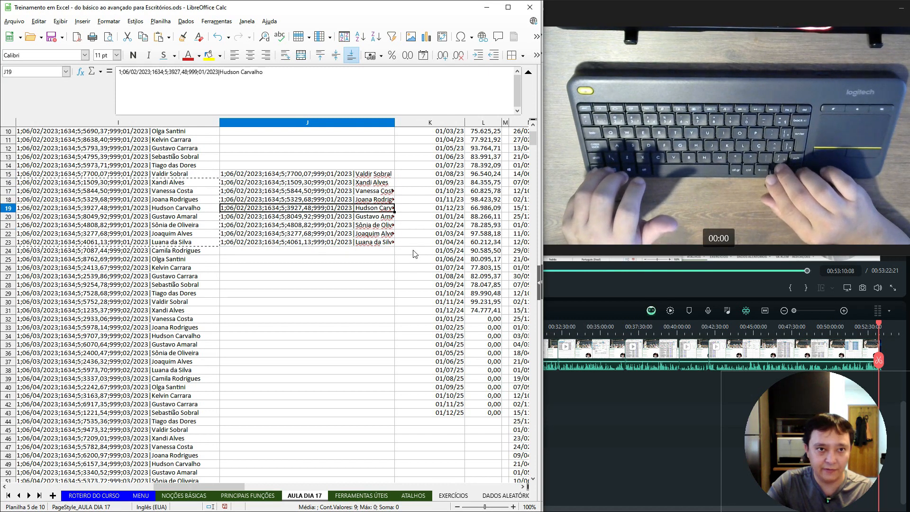
{"action": "key", "text": "Up"}
Select J15:J23 and set Find and Replace to search for ";5;" and substitute ";4992;" within the selection.
{"action": "key", "text": "ctrl+shift+Down"}
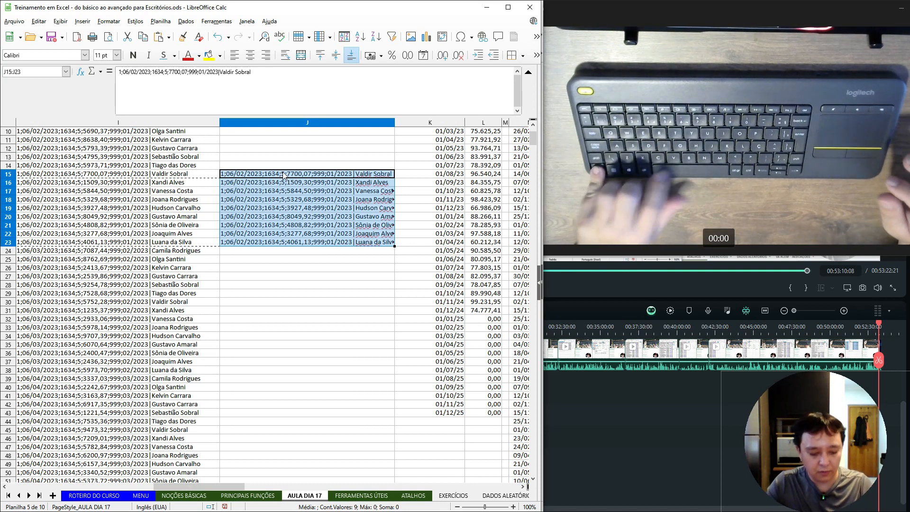
{"action": "key", "text": "ctrl+h"}
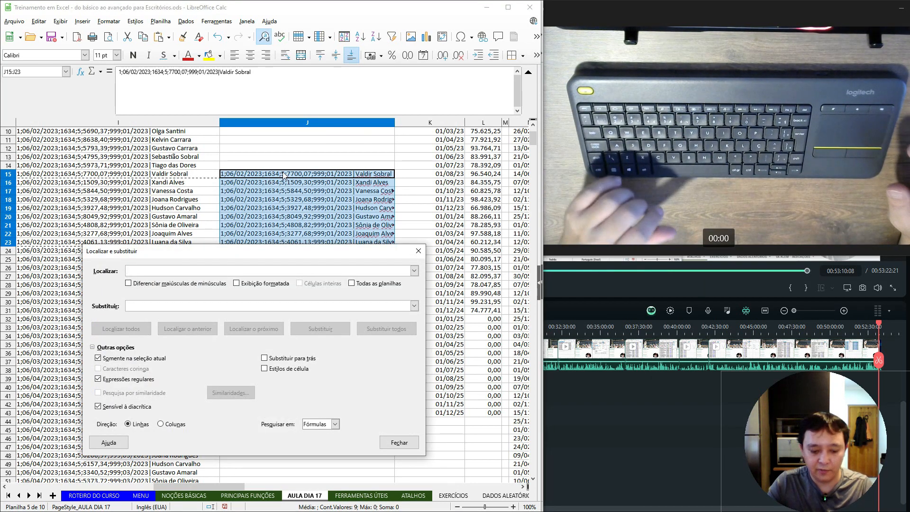
{"action": "type", "text": ";5;"}
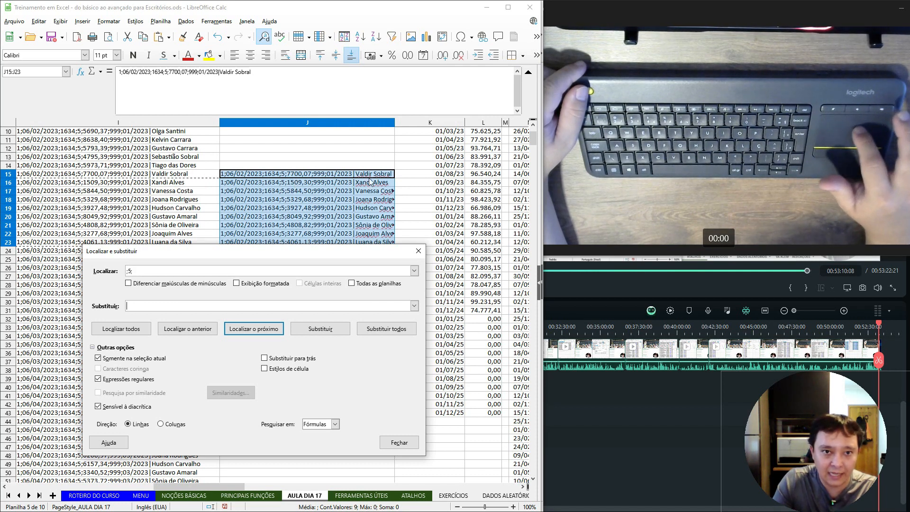
{"action": "left_click", "coordinate": [151, 304]}
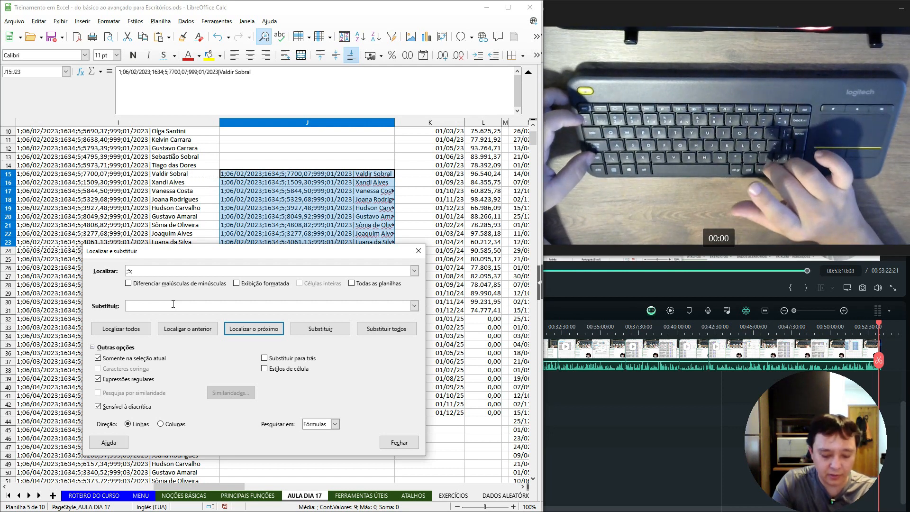
{"action": "type", "text": ";"}
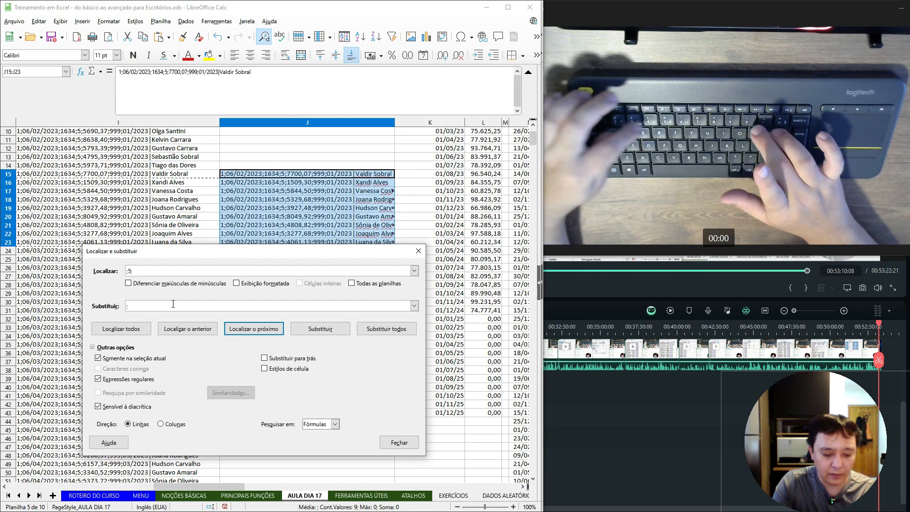
{"action": "type", "text": "4992;"}
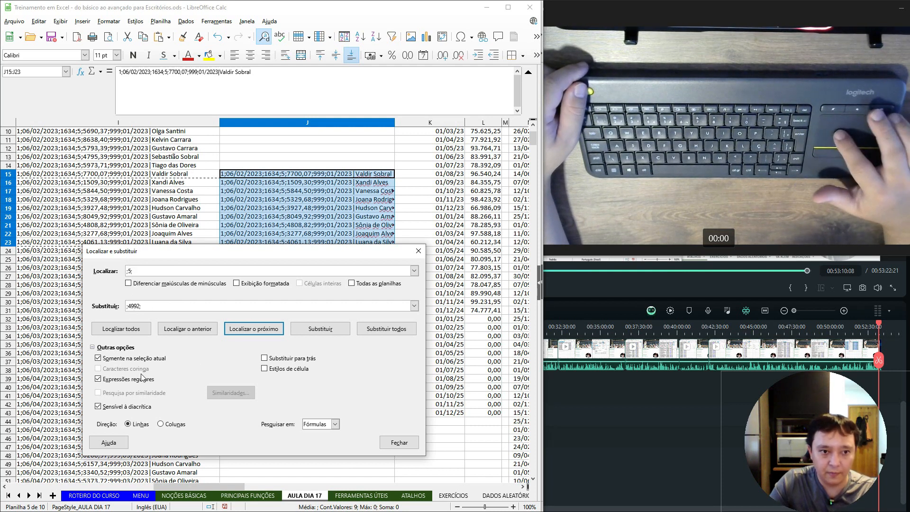
Turn off regular expressions, search in Valores, and replace all matches in the selected cells, closing the results and the dialog.
{"action": "left_click", "coordinate": [124, 379]}
{"action": "left_click", "coordinate": [325, 429]}
{"action": "left_click", "coordinate": [323, 434]}
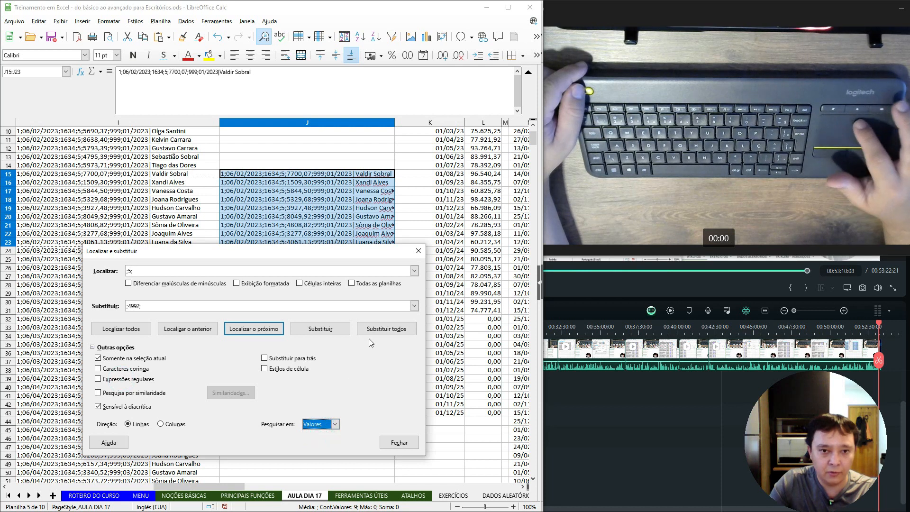
{"action": "left_click", "coordinate": [383, 331]}
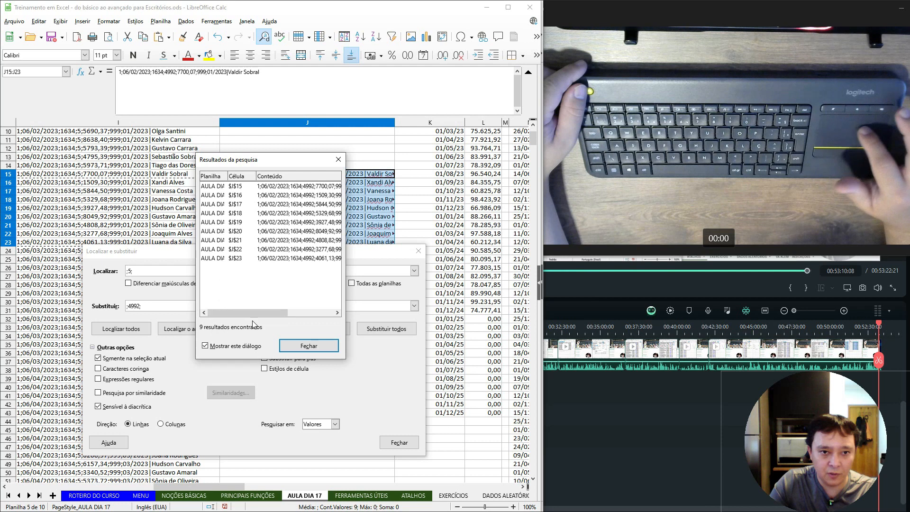
{"action": "left_click", "coordinate": [294, 349]}
{"action": "left_click", "coordinate": [393, 439]}
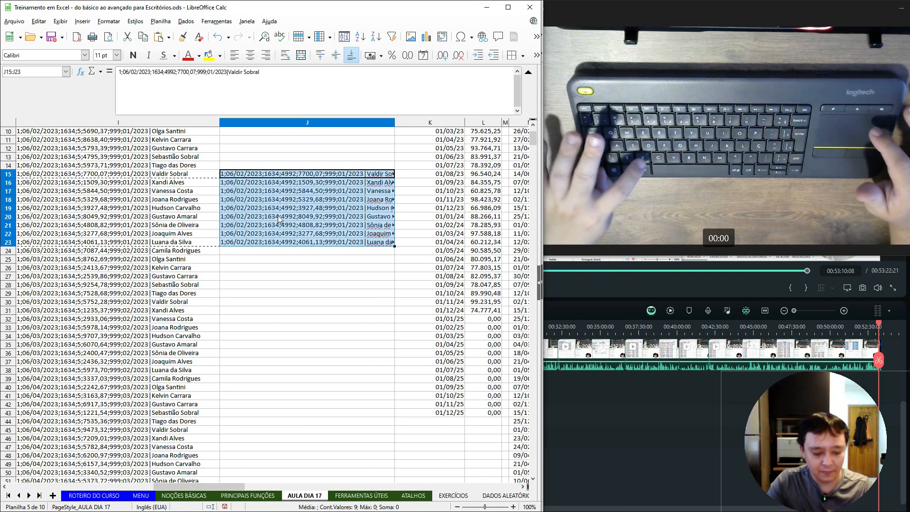
Clear the pasted strings from J15:J23 and return to cell J15.
{"action": "key", "text": "Delete"}
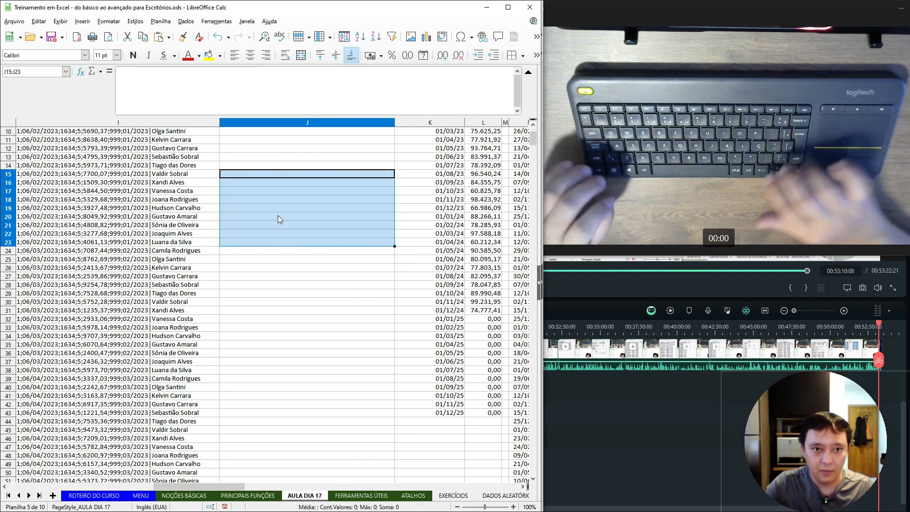
{"action": "key", "text": "shift+Left"}
{"action": "key", "text": "shift+Right"}
{"action": "key", "text": "shift+Left"}
{"action": "key", "text": "shift+Right"}
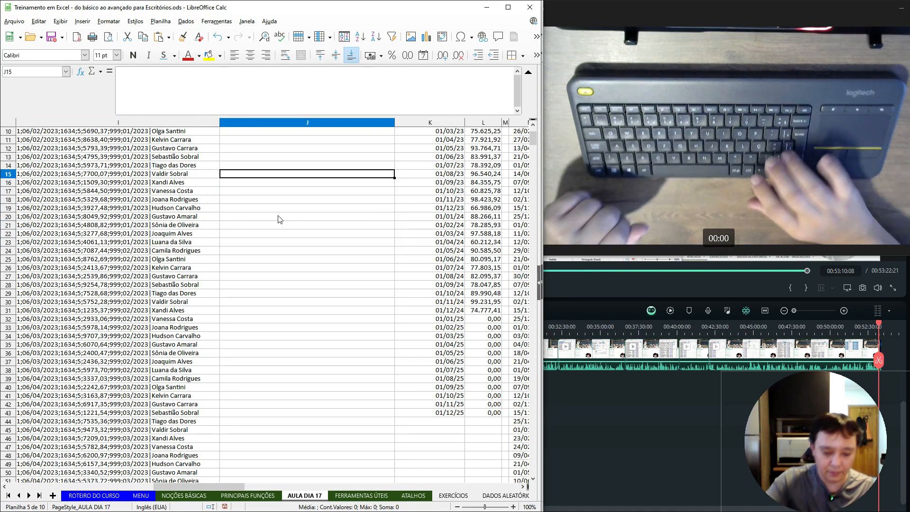
Enter a substitution formula in J15 that reads I15 and swaps ";5;" for ";4992;".
{"action": "type", "text": "=-"}
{"action": "key", "text": "BackSpace"}
{"action": "type", "text": "SU"}
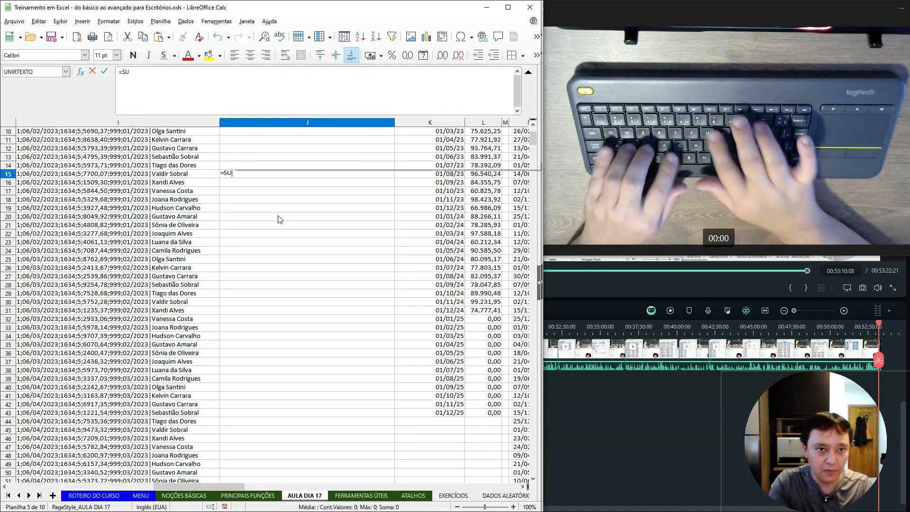
{"action": "type", "text": "BSITUIR"}
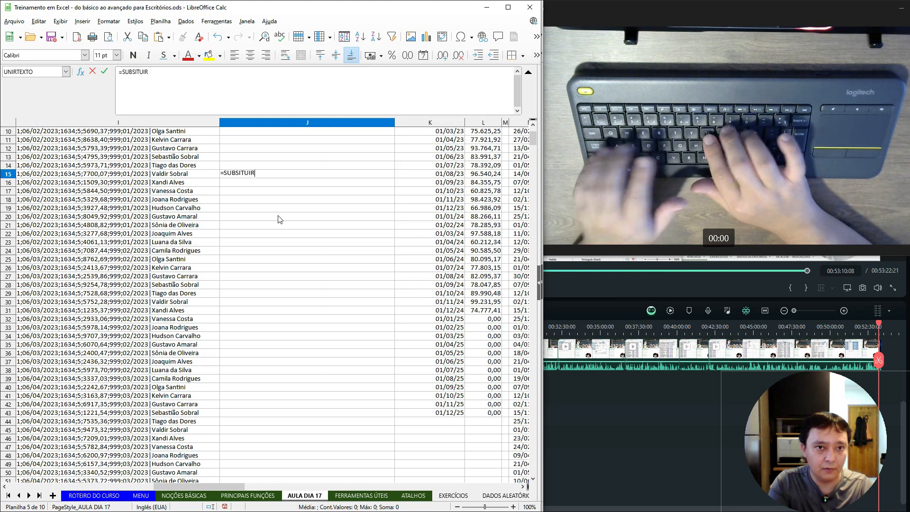
{"action": "type", "text": "("}
{"action": "key", "text": "Left"}
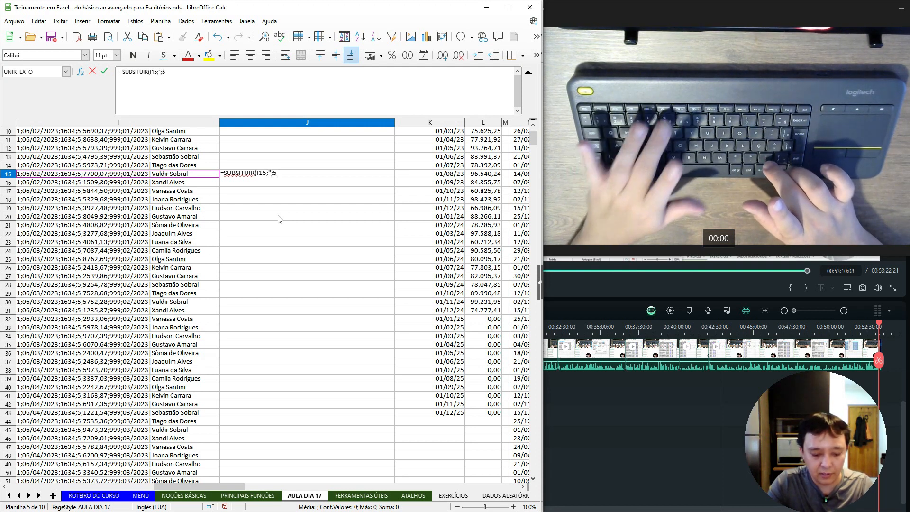
{"action": "type", "text": "\""}
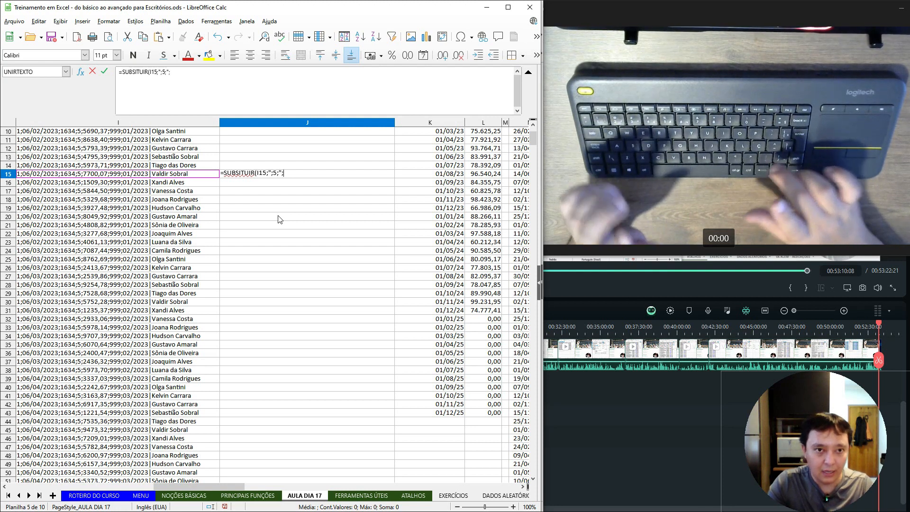
{"action": "type", "text": ";\""}
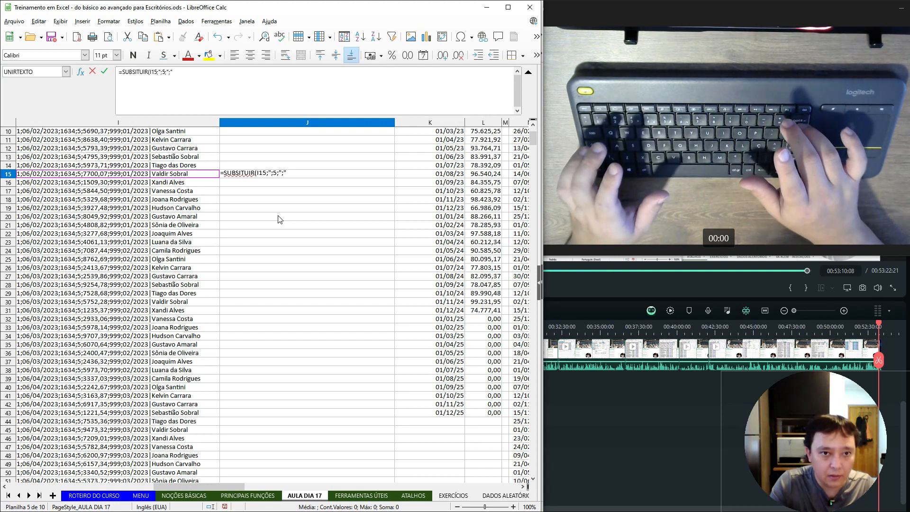
{"action": "type", "text": ";4992;"}
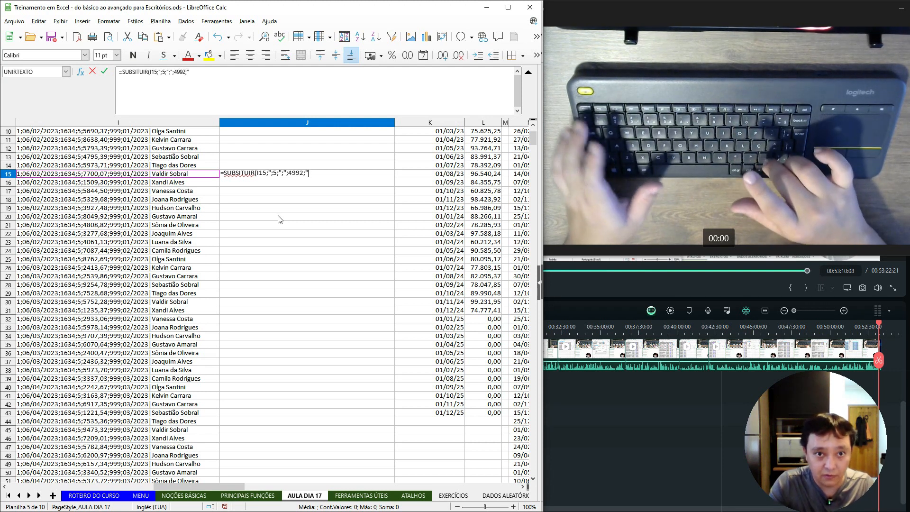
{"action": "key", "text": "Return"}
{"action": "key", "text": "Up"}
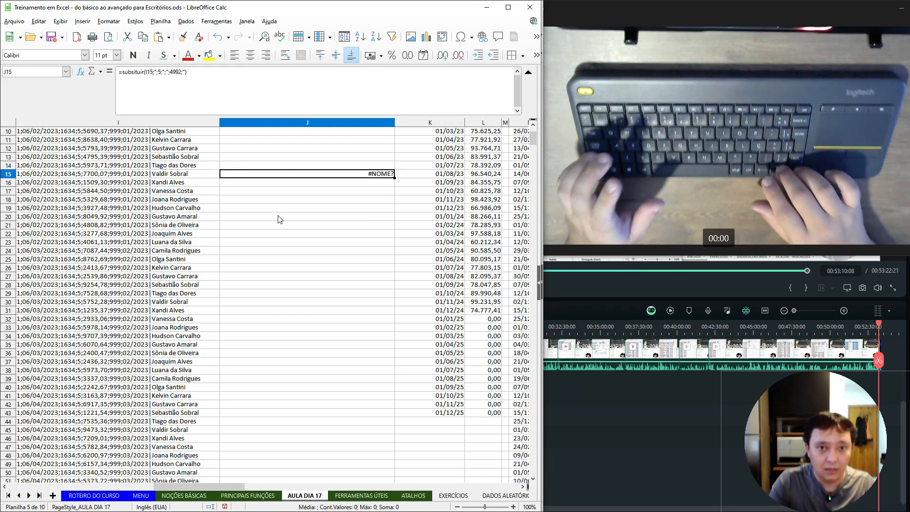
Correct the misspelled function name in J15's formula to SUBSTITUIR.
{"action": "key", "text": "F2"}
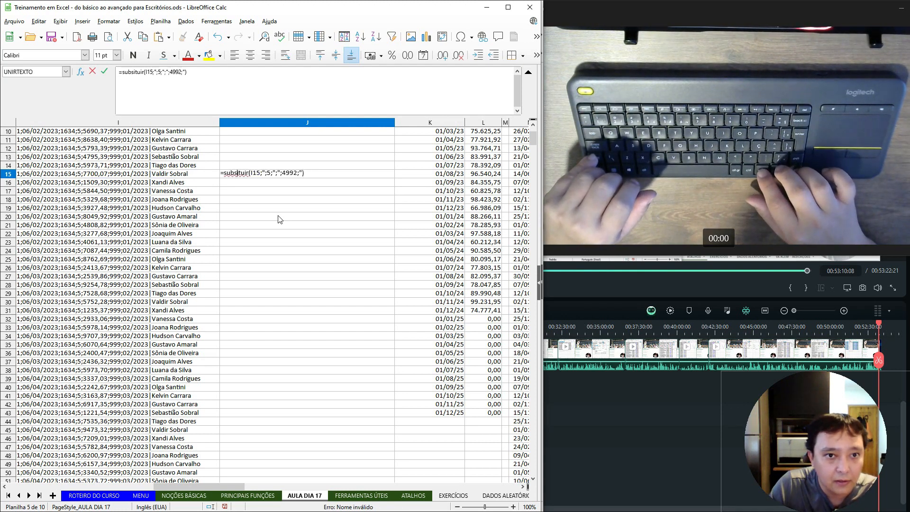
{"action": "key", "text": "BackSpace"}
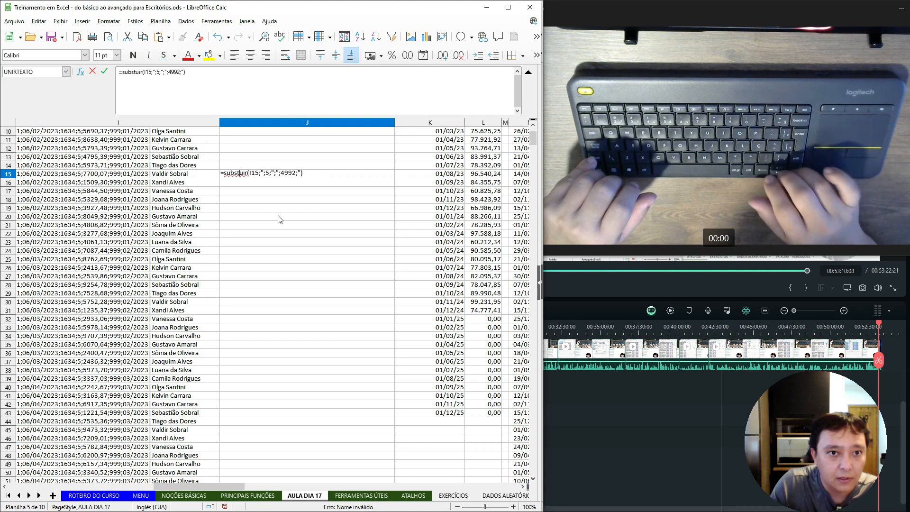
{"action": "type", "text": "IT"}
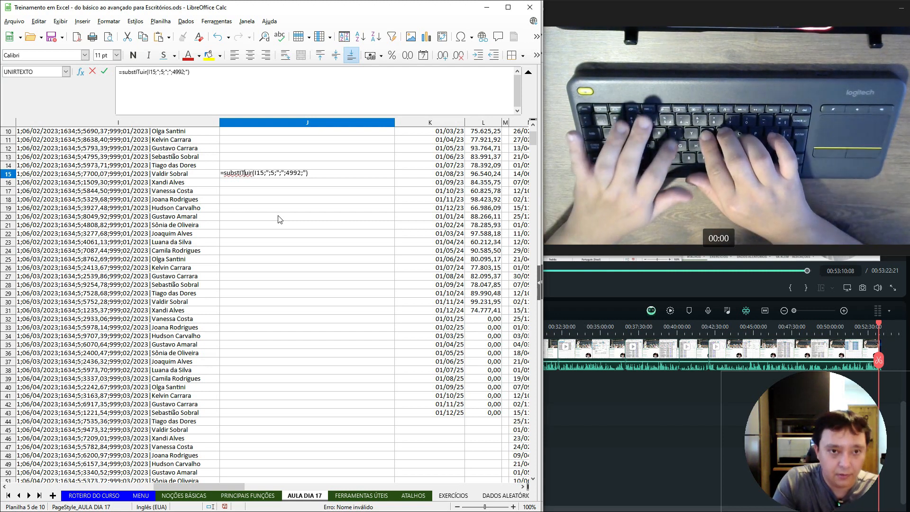
{"action": "key", "text": "Return"}
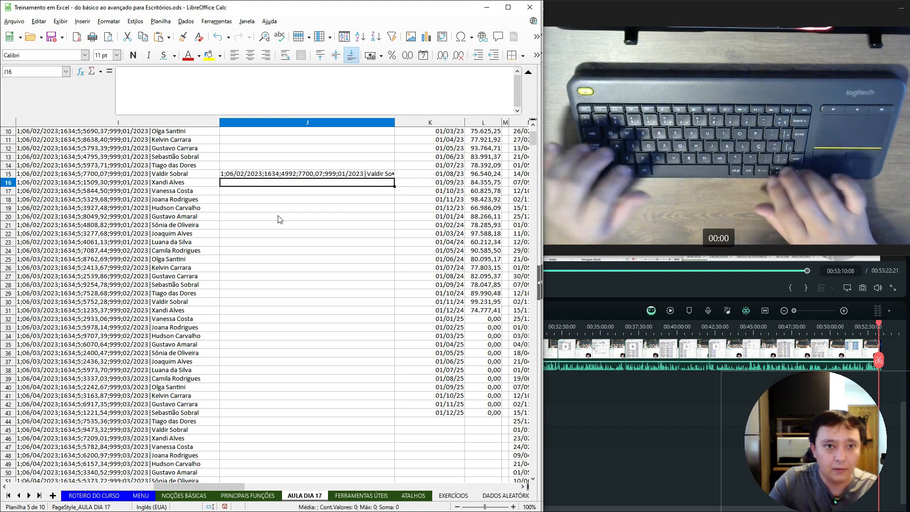
{"action": "key", "text": "Up"}
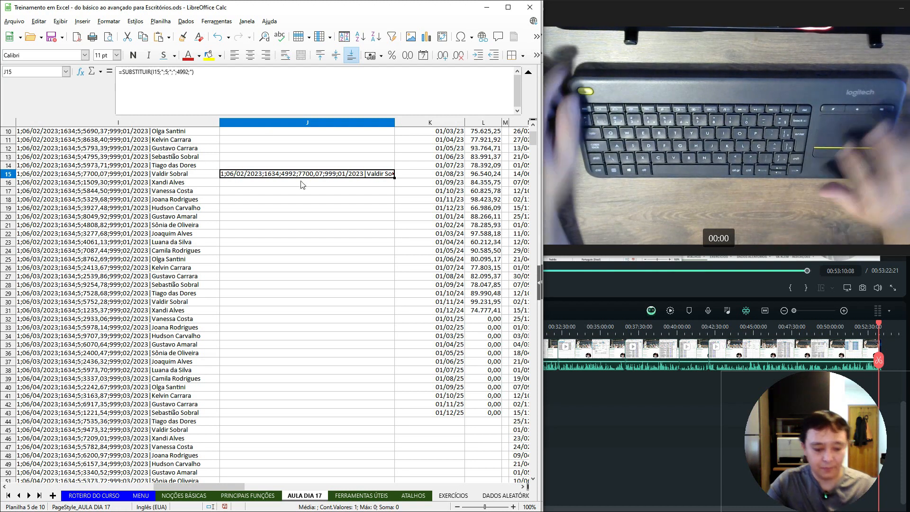
Copy the SUBSTITUIR formula from J15 and paste it over the range J13:J25.
{"action": "key", "text": "ctrl+c"}
{"action": "key", "text": "Up"}
{"action": "key", "text": "shift+Up"}
{"action": "key", "text": "shift+Down"}
{"action": "key", "text": "shift+Down"}
{"action": "key", "text": "shift+Down"}
{"action": "key", "text": "shift+Down"}
{"action": "key", "text": "shift+Down"}
{"action": "key", "text": "shift+Down"}
{"action": "key", "text": "shift+Down"}
{"action": "key", "text": "shift+Down"}
{"action": "key", "text": "shift+Down"}
{"action": "key", "text": "shift+Down"}
{"action": "key", "text": "shift+Down"}
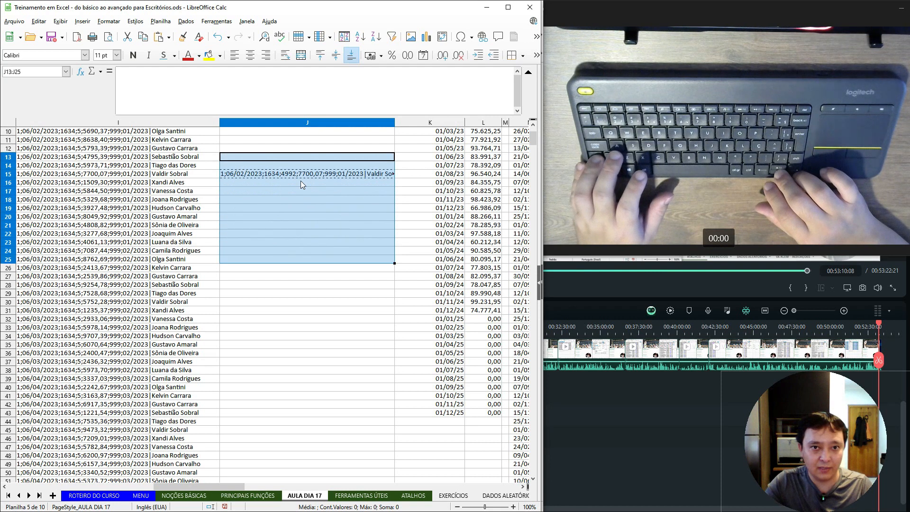
{"action": "key", "text": "ctrl+v"}
{"action": "key", "text": "Return"}
Check the pasted SUBSTITUIR formulas and the account codes in their results down column J, from J13 to J25.
{"action": "key", "text": "Up"}
{"action": "key", "text": "Down"}
{"action": "key", "text": "Down"}
{"action": "key", "text": "Down"}
{"action": "key", "text": "Down"}
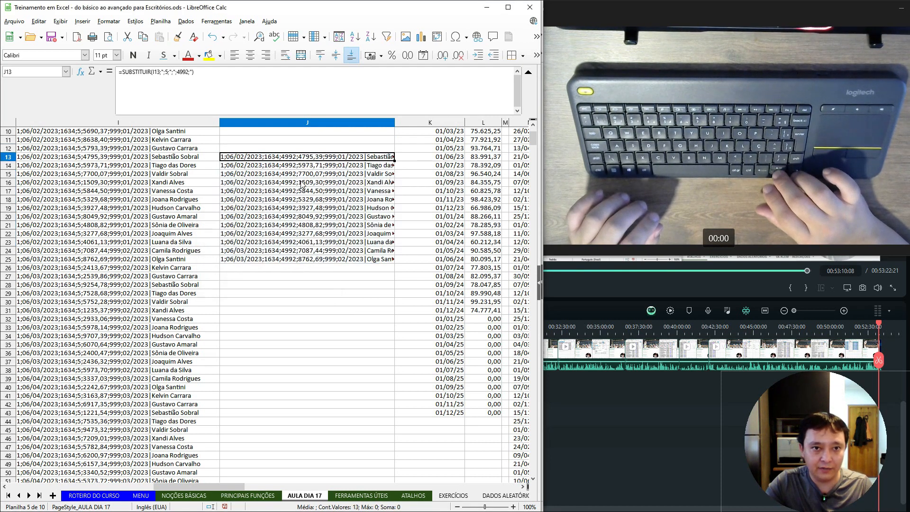
{"action": "key", "text": "ctrl+Down"}
{"action": "key", "text": "Up"}
{"action": "key", "text": "Down"}
{"action": "key", "text": "Up"}
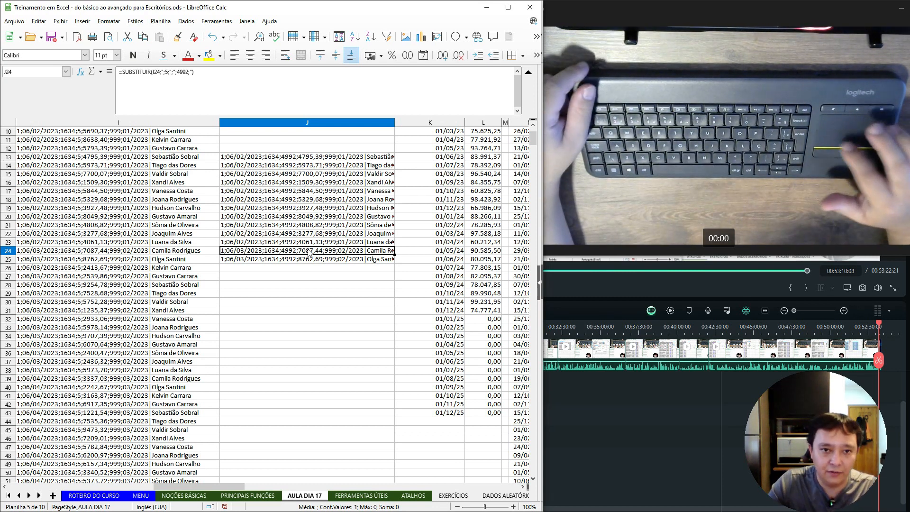
Clear the SUBSTITUIR formulas from J13:J25.
{"action": "left_click", "coordinate": [333, 156]}
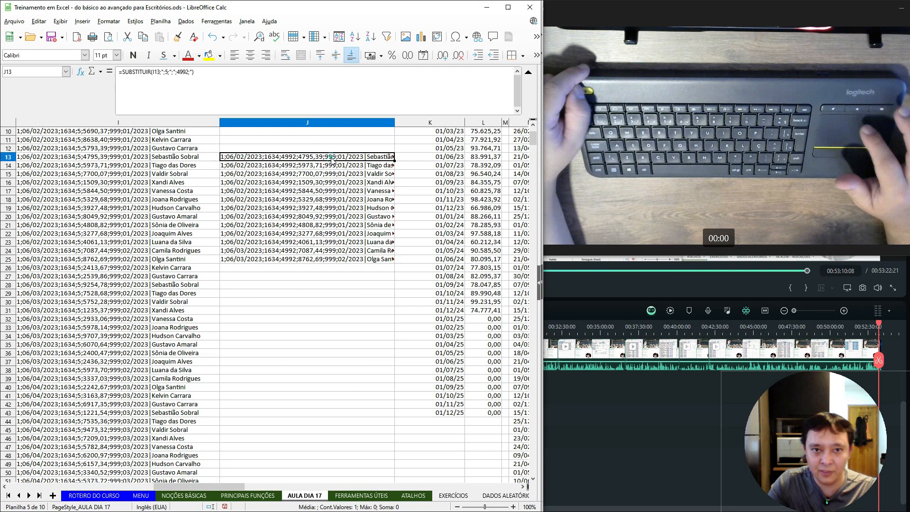
{"action": "key", "text": "ctrl+shift+Down"}
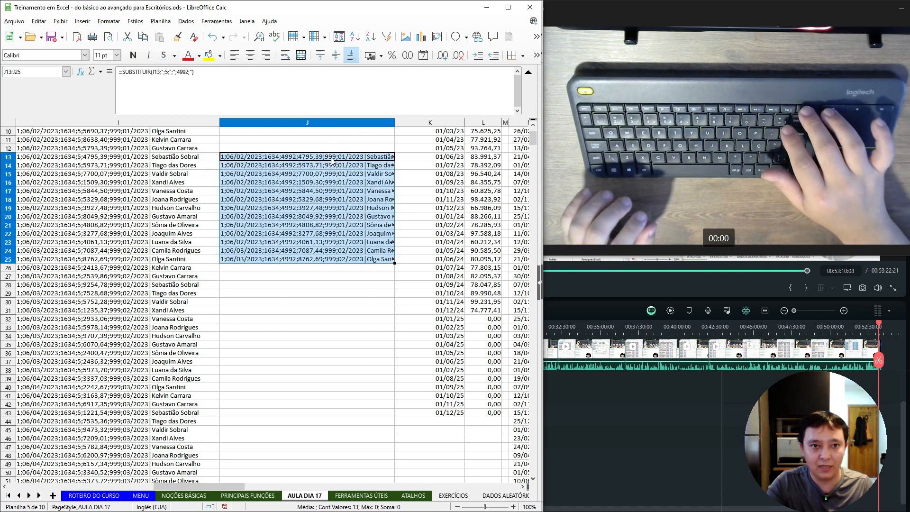
{"action": "key", "text": "Delete"}
Enter =SUBSTITUIR(I12;"06/02/2023";"05/03/2023") in cell J12 to change the date in the import string.
{"action": "key", "text": "Up"}
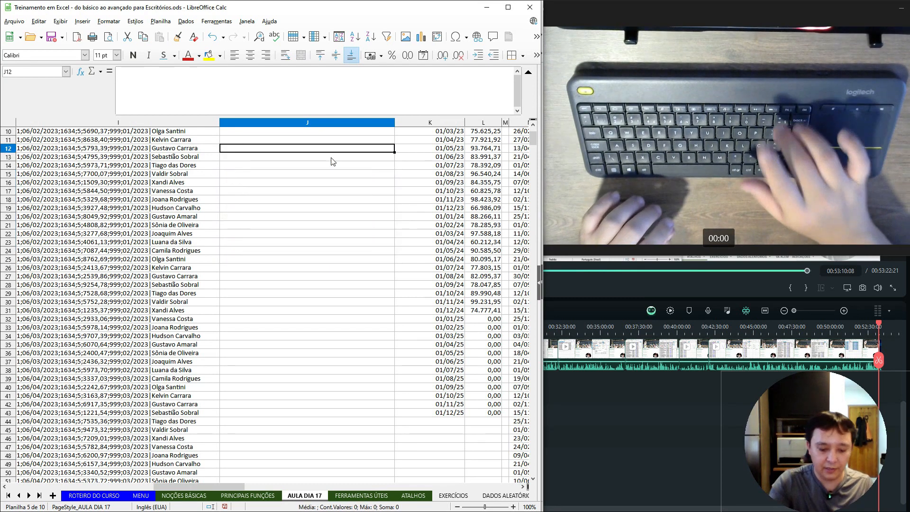
{"action": "type", "text": "=SUBSI"}
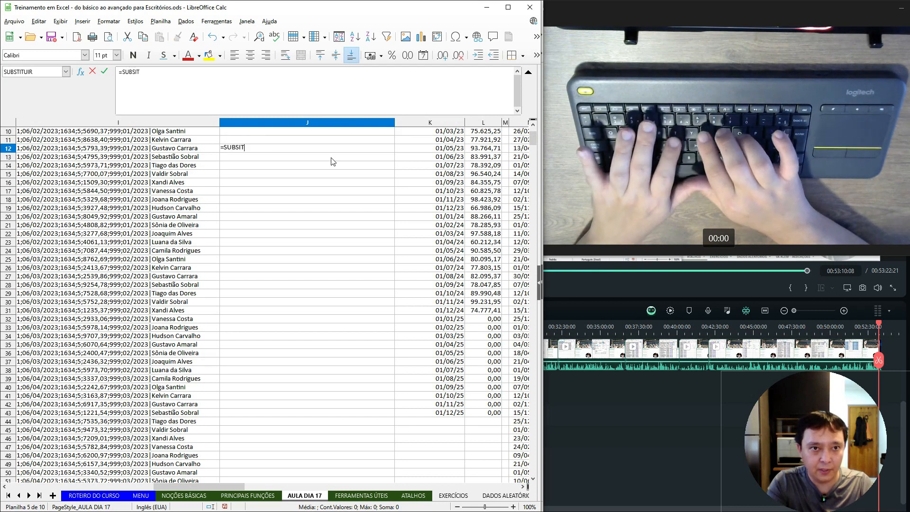
{"action": "key", "text": "BackSpace"}
{"action": "type", "text": "TITUIR("}
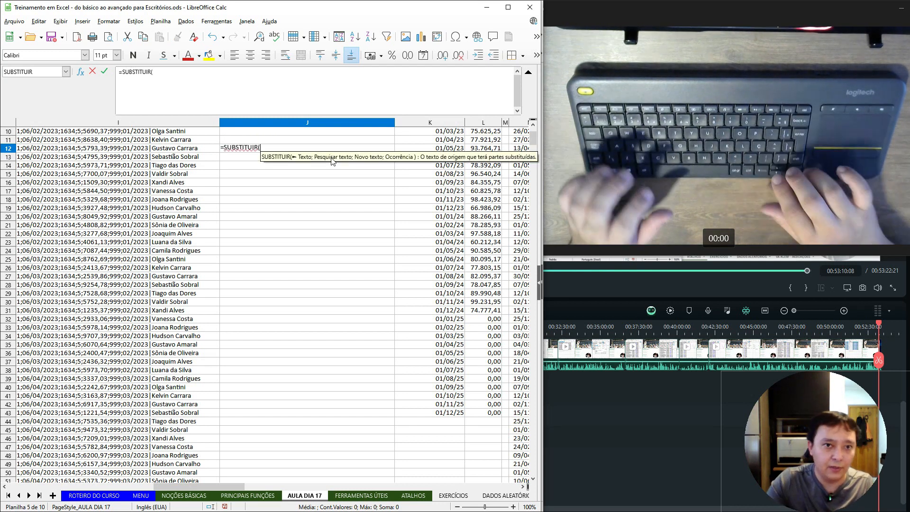
{"action": "key", "text": "Left"}
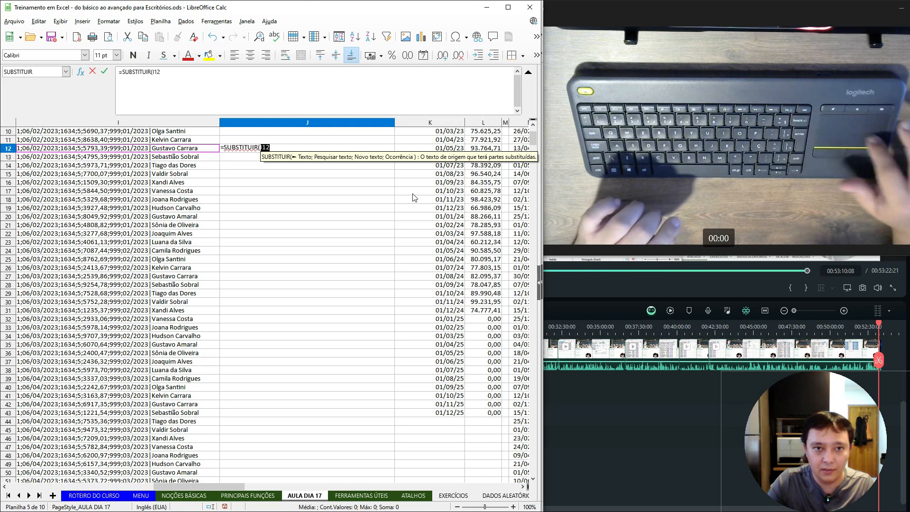
{"action": "type", "text": ";\"06/02/"}
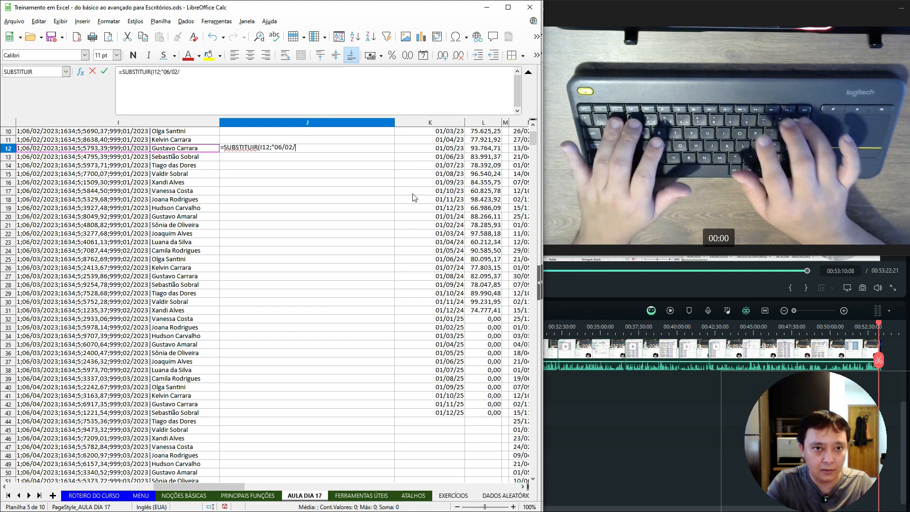
{"action": "type", "text": "2023\""}
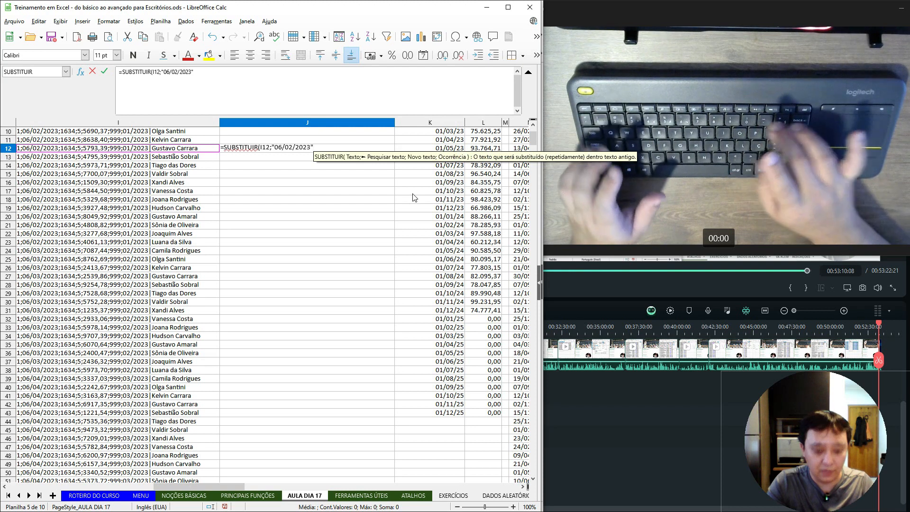
{"action": "type", "text": ";"}
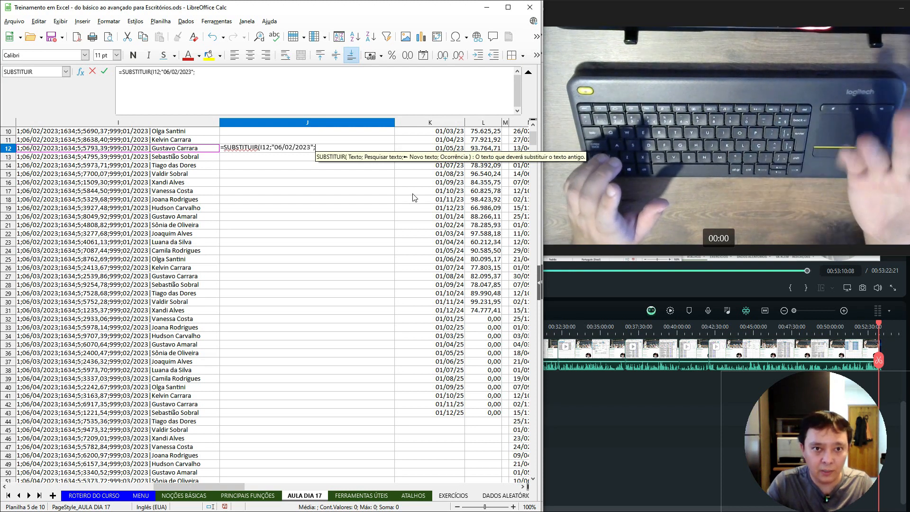
{"action": "type", "text": "\"05/03"}
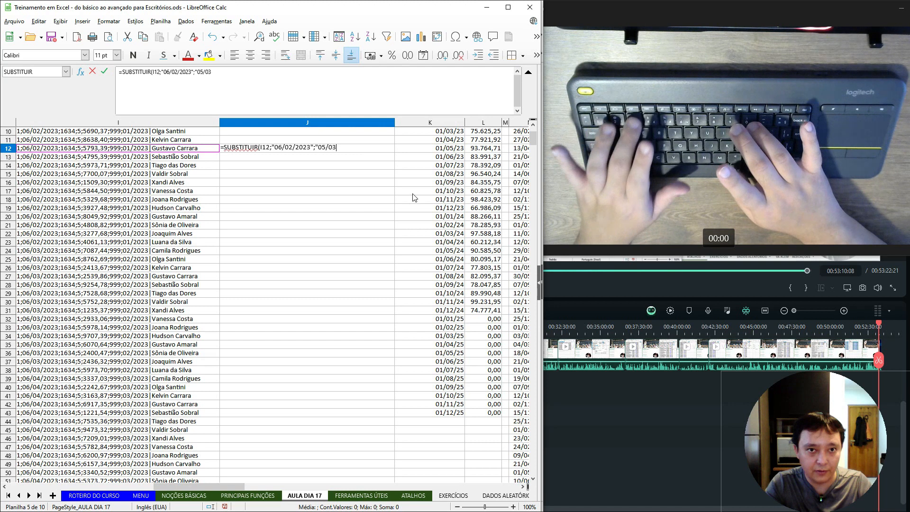
{"action": "type", "text": "\""}
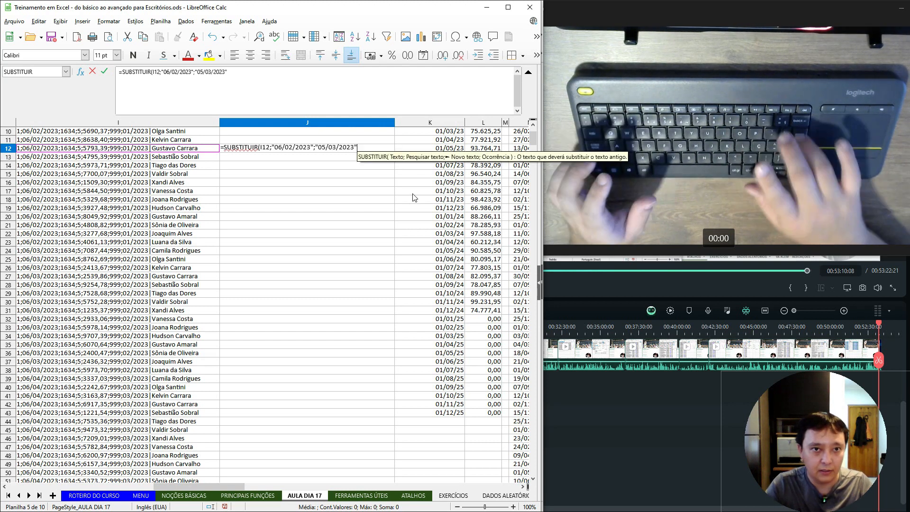
{"action": "key", "text": "Return"}
Copy the date substitution formula from J12 and paste it into J13:J24.
{"action": "key", "text": "Up"}
{"action": "key", "text": "ctrl+c"}
{"action": "key", "text": "Down"}
{"action": "key", "text": "shift+Down"}
{"action": "key", "text": "shift+Down"}
{"action": "key", "text": "shift+Down"}
{"action": "key", "text": "shift+Down"}
{"action": "key", "text": "shift+Down"}
{"action": "key", "text": "shift+Down"}
{"action": "key", "text": "shift+Down"}
{"action": "key", "text": "shift+Down"}
{"action": "key", "text": "shift+Down"}
{"action": "key", "text": "shift+Down"}
{"action": "key", "text": "shift+Down"}
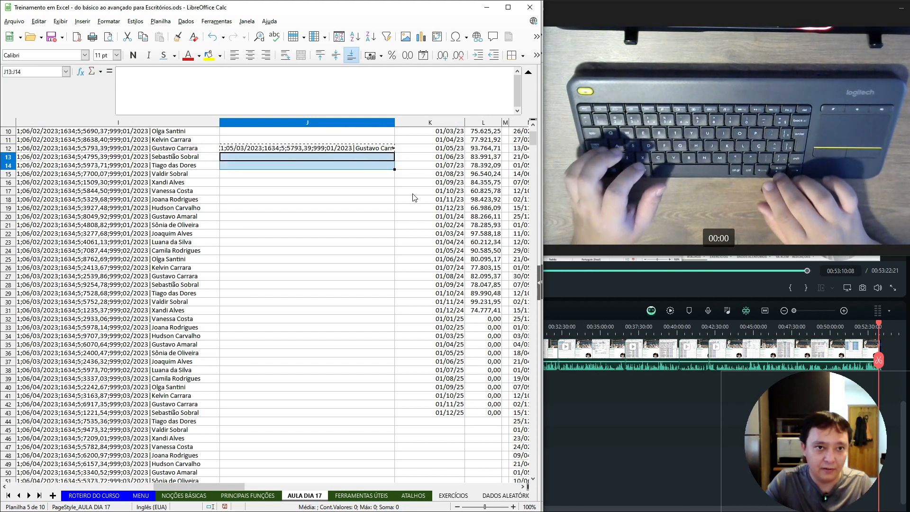
{"action": "key", "text": "ctrl+v"}
{"action": "key", "text": "Return"}
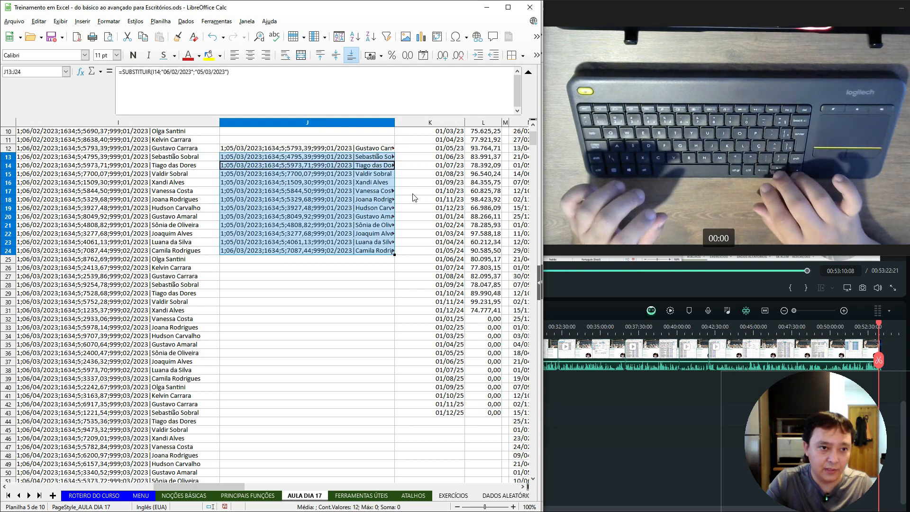
Extend the date substitution formula by copying it from J24 into J25:J33.
{"action": "key", "text": "Down"}
{"action": "key", "text": "Down"}
{"action": "key", "text": "ctrl+Down"}
{"action": "key", "text": "ctrl+c"}
{"action": "key", "text": "Down"}
{"action": "key", "text": "shift+Down"}
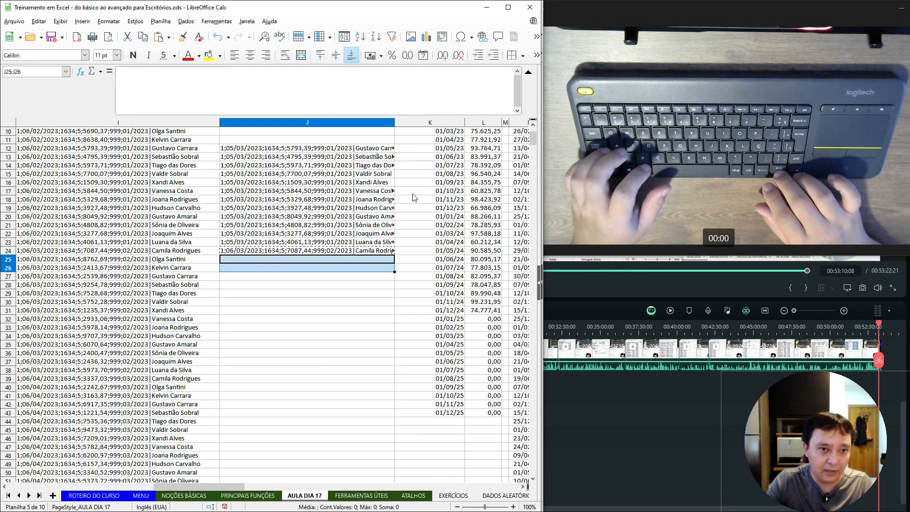
{"action": "key", "text": "shift+Down"}
{"action": "key", "text": "shift+Down"}
{"action": "key", "text": "shift+Down"}
{"action": "key", "text": "shift+Down"}
{"action": "key", "text": "shift+Down"}
{"action": "key", "text": "shift+Down"}
{"action": "key", "text": "shift+Down"}
{"action": "key", "text": "ctrl+v"}
Compare the dates in the column J substitution results with the original import strings in column I.
{"action": "key", "text": "Down"}
{"action": "key", "text": "Down"}
{"action": "key", "text": "Down"}
{"action": "key", "text": "Down"}
{"action": "key", "text": "Down"}
{"action": "key", "text": "Down"}
{"action": "key", "text": "Down"}
{"action": "key", "text": "Up"}
{"action": "key", "text": "Up"}
{"action": "key", "text": "Up"}
{"action": "key", "text": "Up"}
{"action": "key", "text": "Up"}
{"action": "key", "text": "Up"}
{"action": "key", "text": "Up"}
{"action": "key", "text": "Up"}
{"action": "key", "text": "Up"}
{"action": "key", "text": "Up"}
{"action": "key", "text": "Up"}
{"action": "key", "text": "Up"}
{"action": "key", "text": "Up"}
{"action": "key", "text": "Down"}
{"action": "key", "text": "Down"}
{"action": "key", "text": "Down"}
{"action": "key", "text": "Down"}
{"action": "key", "text": "Down"}
{"action": "key", "text": "Down"}
{"action": "key", "text": "Down"}
{"action": "key", "text": "Down"}
{"action": "key", "text": "Down"}
{"action": "key", "text": "Up"}
{"action": "key", "text": "Up"}
{"action": "key", "text": "Up"}
{"action": "key", "text": "Up"}
{"action": "key", "text": "Up"}
{"action": "key", "text": "Up"}
{"action": "key", "text": "Up"}
{"action": "key", "text": "Up"}
{"action": "key", "text": "Up"}
{"action": "key", "text": "Down"}
{"action": "key", "text": "Down"}
{"action": "key", "text": "Down"}
{"action": "key", "text": "Left"}
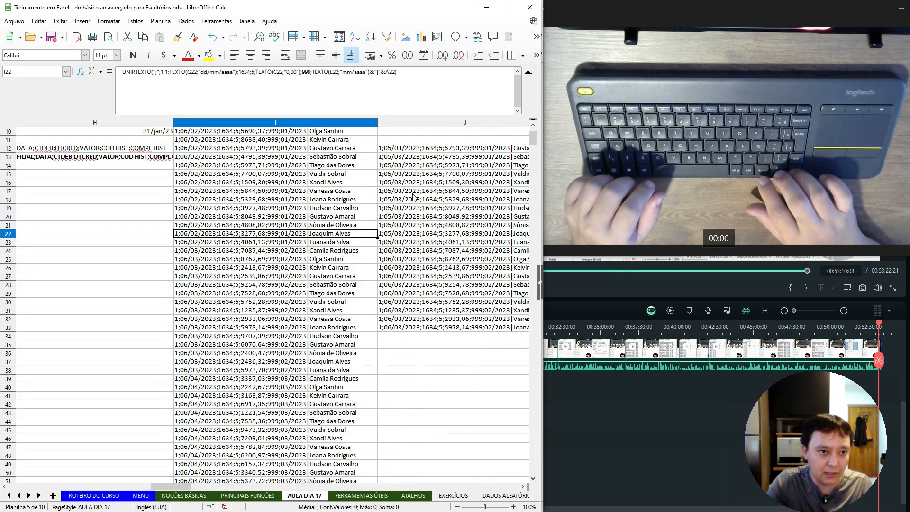
{"action": "key", "text": "Right"}
Clear the date substitution formulas from J16:J33.
{"action": "key", "text": "Up"}
{"action": "key", "text": "Up"}
{"action": "key", "text": "Up"}
{"action": "key", "text": "Up"}
{"action": "key", "text": "Up"}
{"action": "key", "text": "Up"}
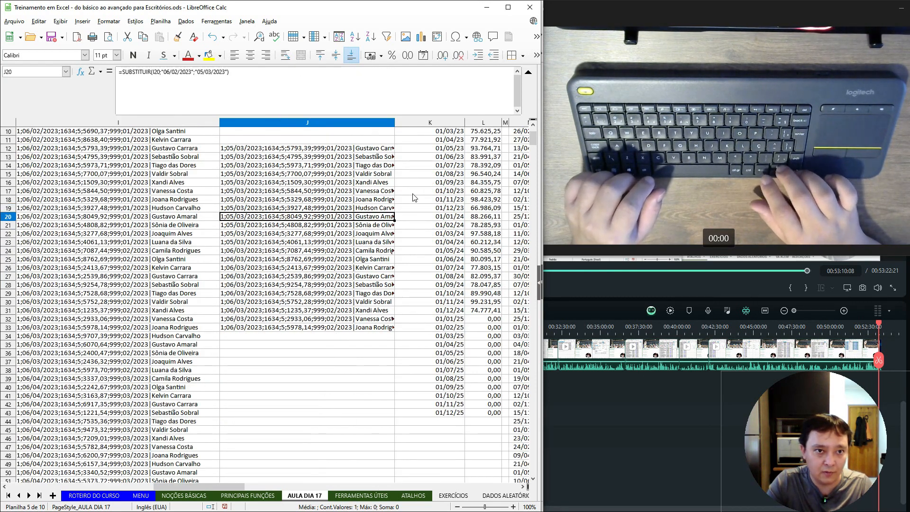
{"action": "key", "text": "ctrl+shift+Down"}
{"action": "key", "text": "Delete"}
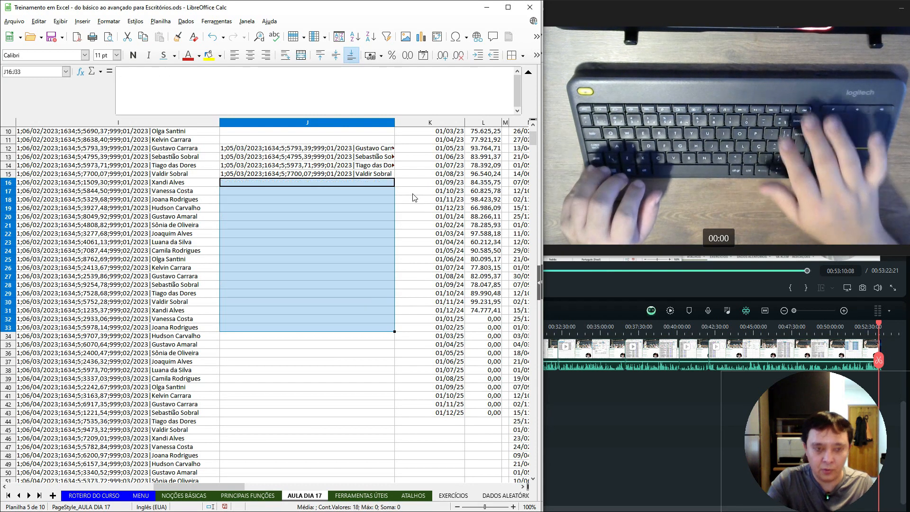
Examine the SUBSTITUIR formula in J12, checking its cell reference, old date and replacement date arguments.
{"action": "key", "text": "Up"}
{"action": "key", "text": "Up"}
{"action": "key", "text": "Up"}
{"action": "key", "text": "Up"}
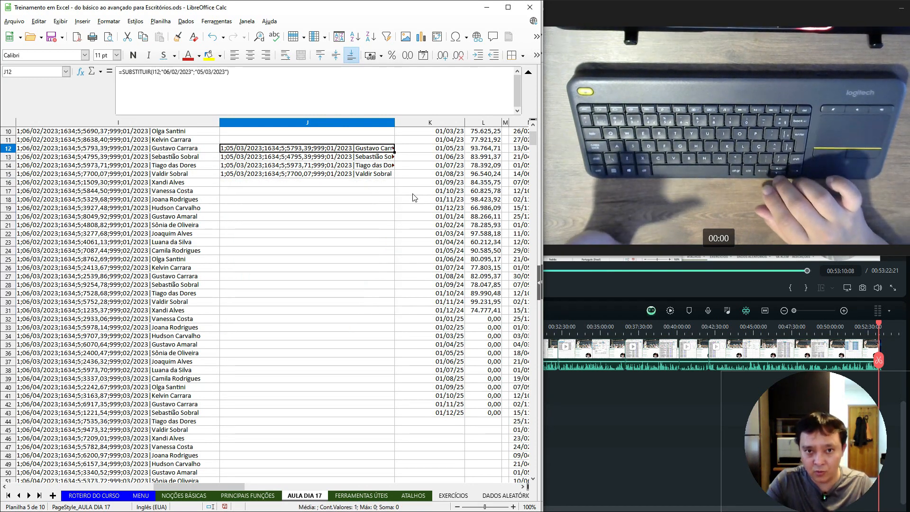
{"action": "key", "text": "Down"}
{"action": "key", "text": "Down"}
{"action": "key", "text": "Down"}
{"action": "key", "text": "Up"}
{"action": "key", "text": "Up"}
{"action": "key", "text": "Up"}
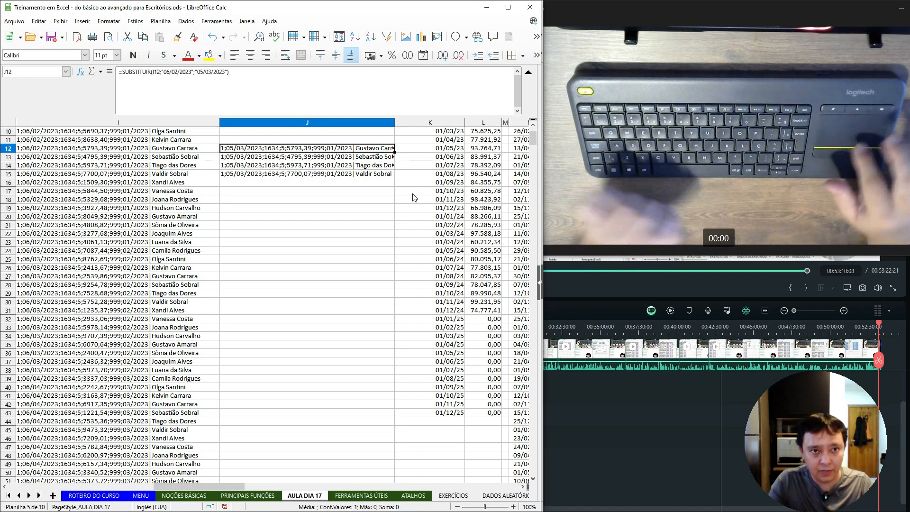
{"action": "left_click", "coordinate": [161, 72]}
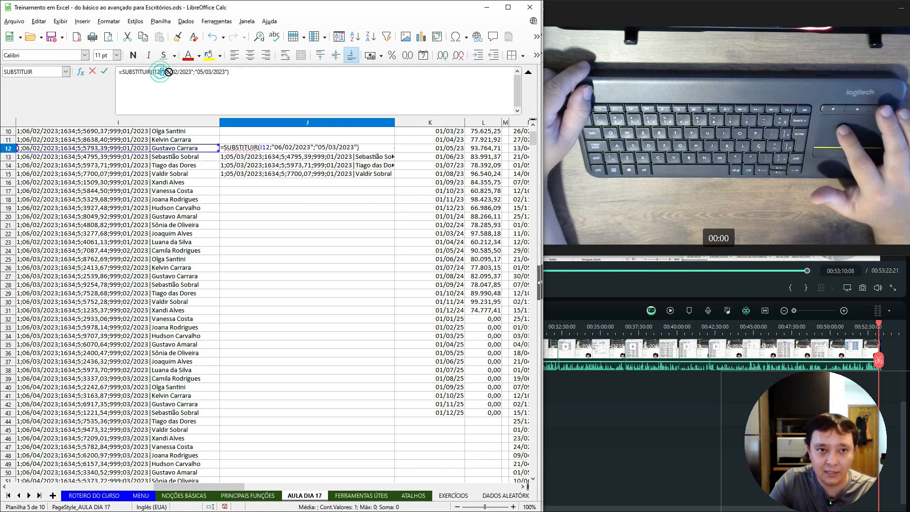
{"action": "left_click", "coordinate": [194, 74]}
{"action": "left_click", "coordinate": [163, 71]}
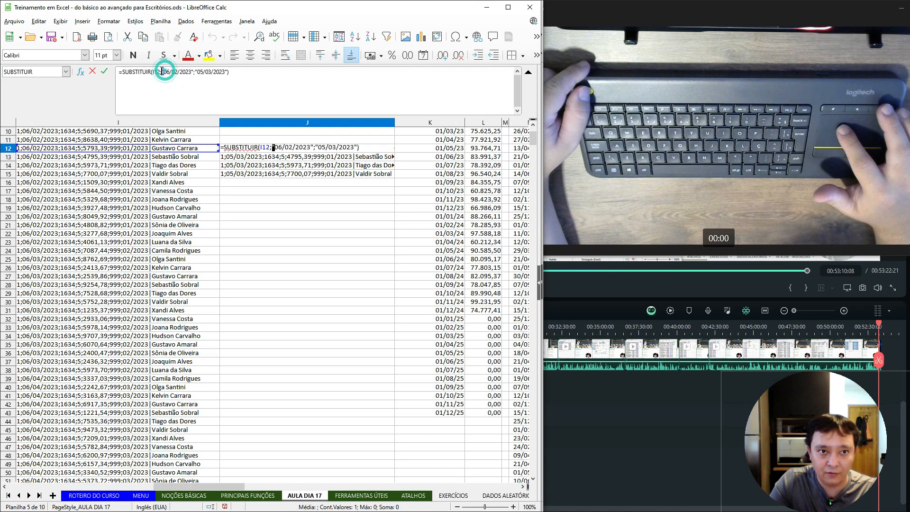
{"action": "type", "text": "\""}
{"action": "left_click_drag", "start_coordinate": [198, 72], "coordinate": [224, 72]}
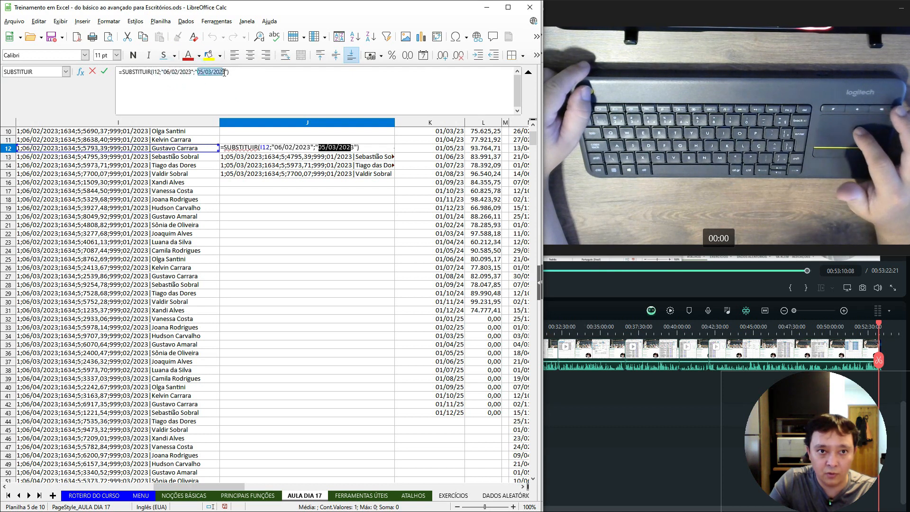
{"action": "key", "text": "Escape"}
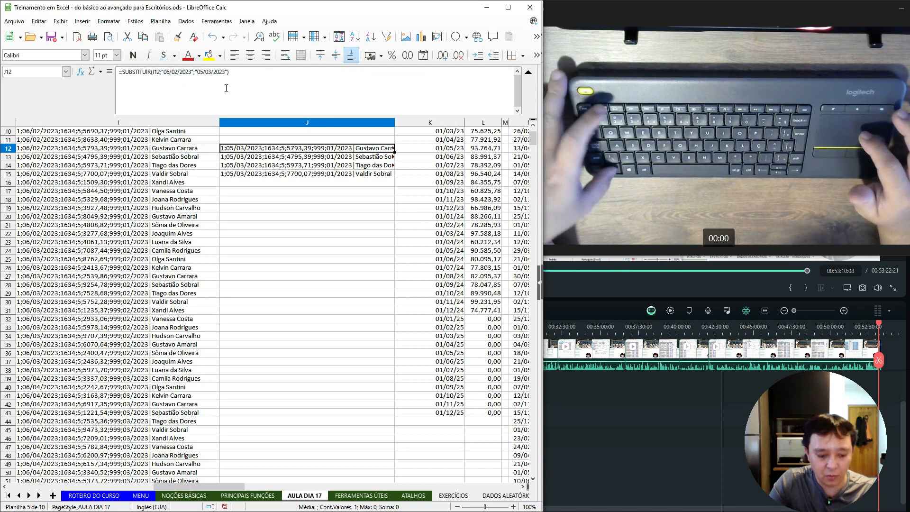
Change the replacement text in J12's SUBSTITUIR formula to an empty string so the date is removed.
{"action": "key", "text": "F2"}
{"action": "key", "text": "Left"}
{"action": "key", "text": "shift+Left"}
{"action": "key", "text": "shift+Left"}
{"action": "key", "text": "shift+Left"}
{"action": "key", "text": "shift+Left"}
{"action": "key", "text": "shift+Left"}
{"action": "key", "text": "shift+Left"}
{"action": "key", "text": "shift+Left"}
{"action": "key", "text": "shift+Left"}
{"action": "key", "text": "shift+Left"}
{"action": "key", "text": "shift+Left"}
{"action": "key", "text": "ctrl+x"}
{"action": "key", "text": "Return"}
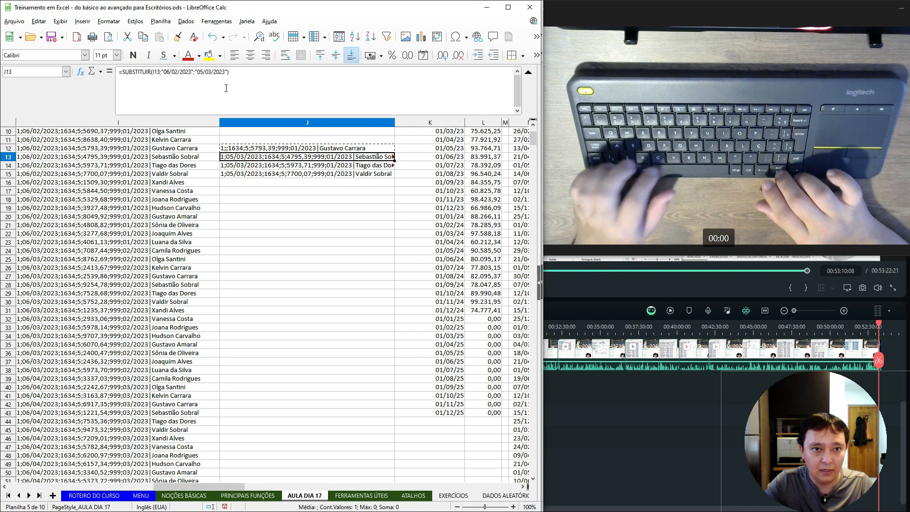
Paste the date-removing SUBSTITUIR formula from J12 into J13:J16.
{"action": "key", "text": "shift+Down"}
{"action": "key", "text": "shift+Down"}
{"action": "key", "text": "shift+Down"}
{"action": "key", "text": "ctrl+v"}
{"action": "key", "text": "Return"}
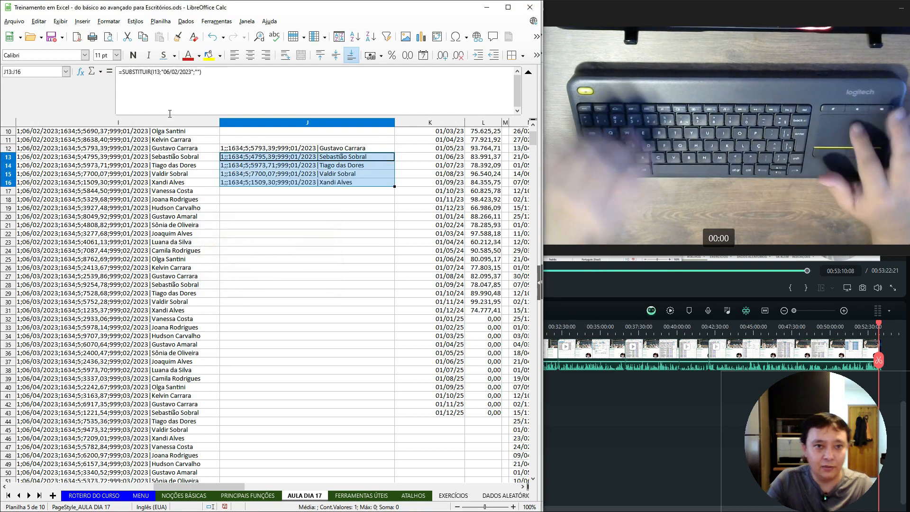
Examine the empty-quotes replacement argument of the SUBSTITUIR formula in J12.
{"action": "left_click", "coordinate": [225, 149]}
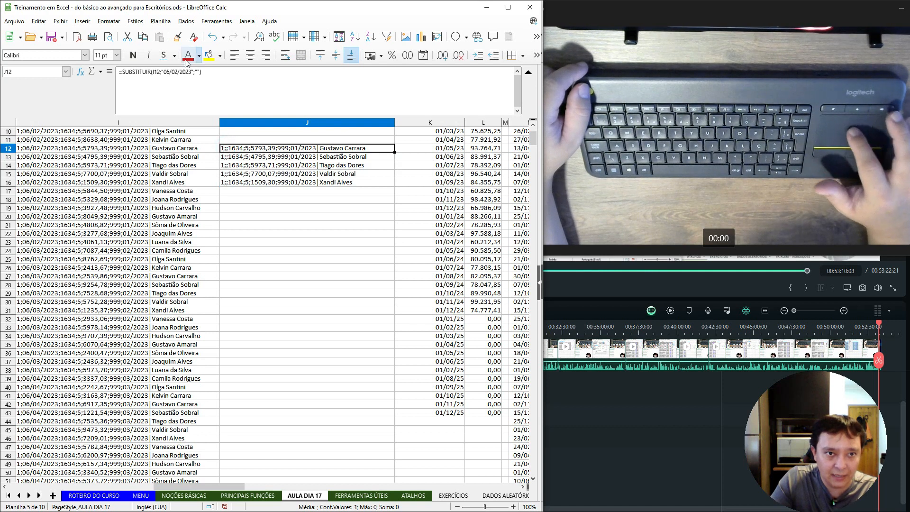
{"action": "left_click", "coordinate": [202, 73]}
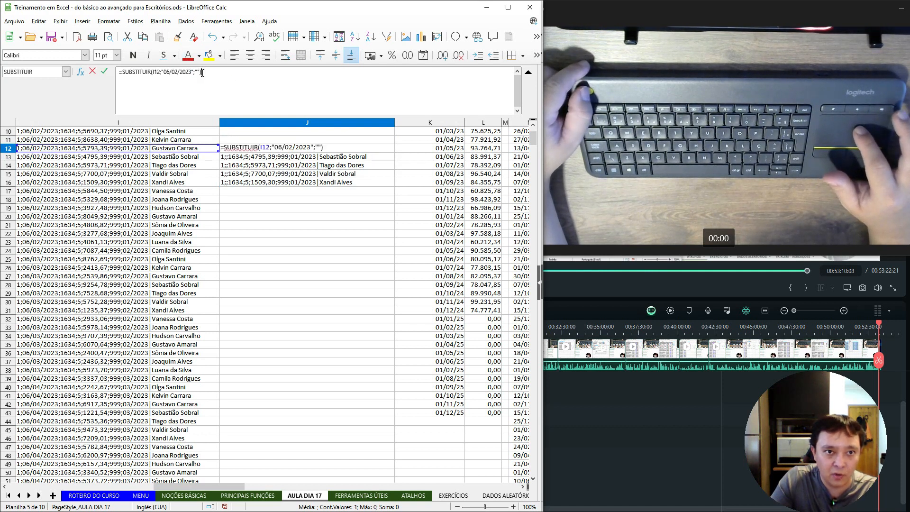
{"action": "double_click", "coordinate": [198, 72]}
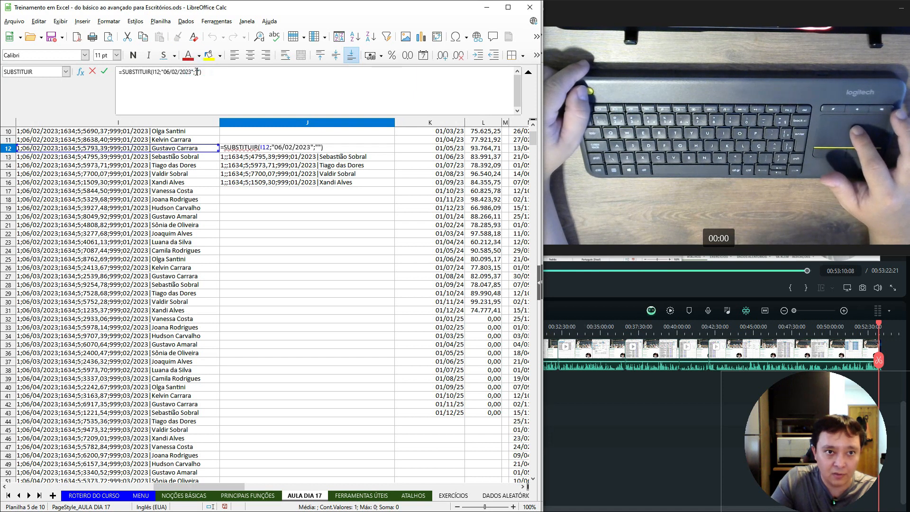
{"action": "left_click", "coordinate": [202, 72]}
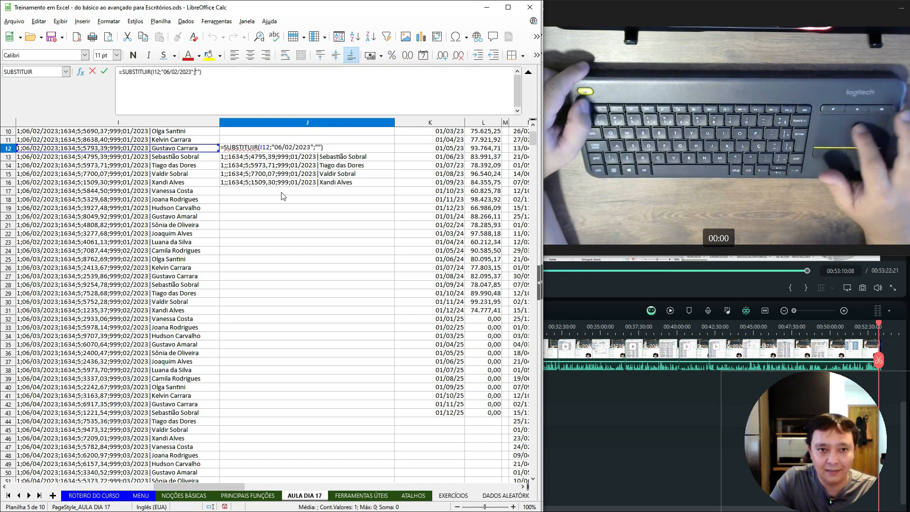
{"action": "key", "text": "Escape"}
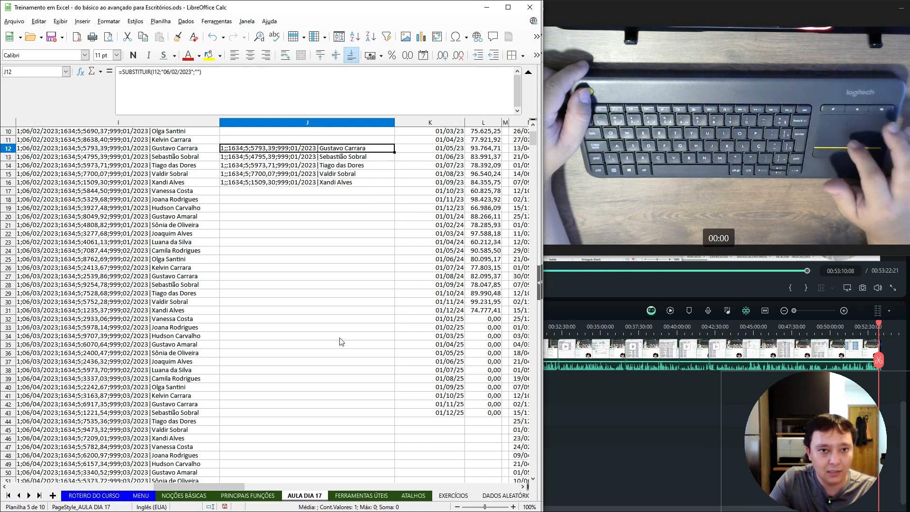
Review the date, text and logical function topics listed at the start of the AULA DIA 17 sheet.
{"action": "key", "text": "Left"}
{"action": "key", "text": "Up"}
{"action": "key", "text": "Up"}
{"action": "key", "text": "Up"}
{"action": "key", "text": "Up"}
{"action": "key", "text": "Up"}
{"action": "key", "text": "Up"}
{"action": "key", "text": "Up"}
{"action": "key", "text": "Up"}
{"action": "key", "text": "Up"}
{"action": "key", "text": "Up"}
{"action": "key", "text": "Up"}
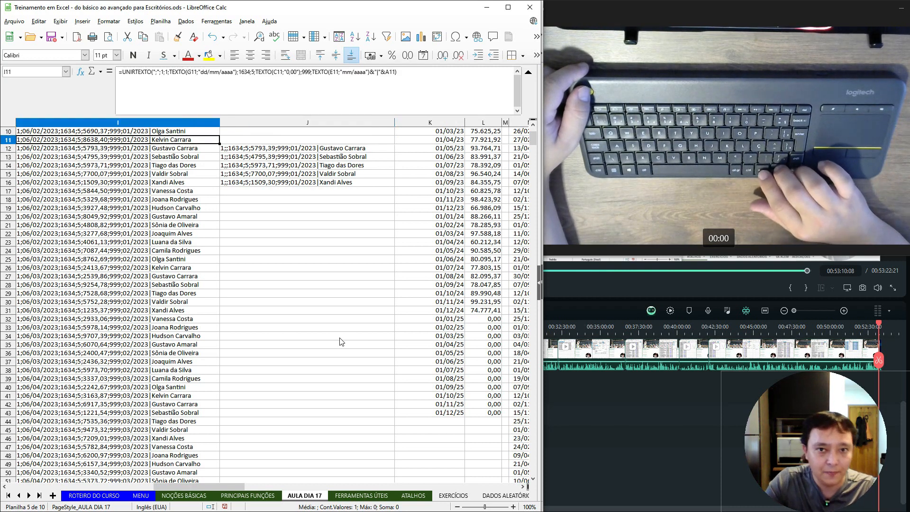
{"action": "key", "text": "Left"}
{"action": "key", "text": "Home"}
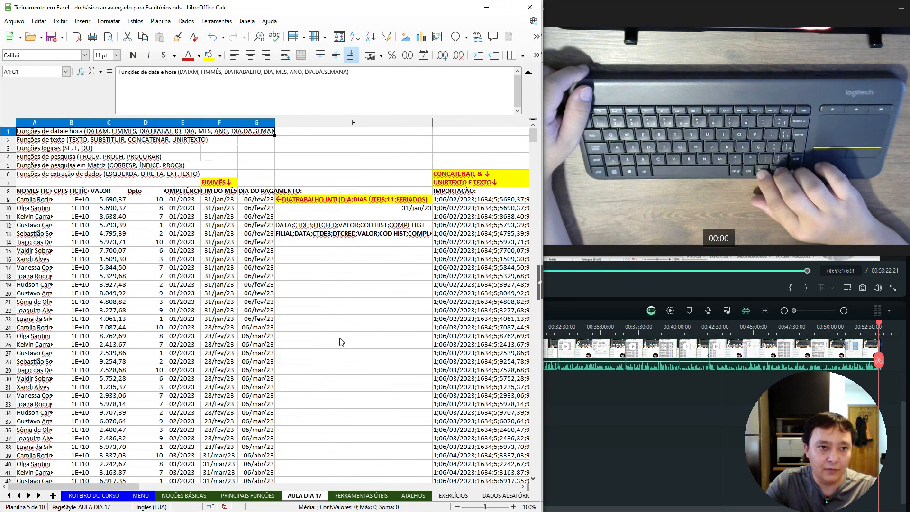
{"action": "key", "text": "Down"}
{"action": "key", "text": "Down"}
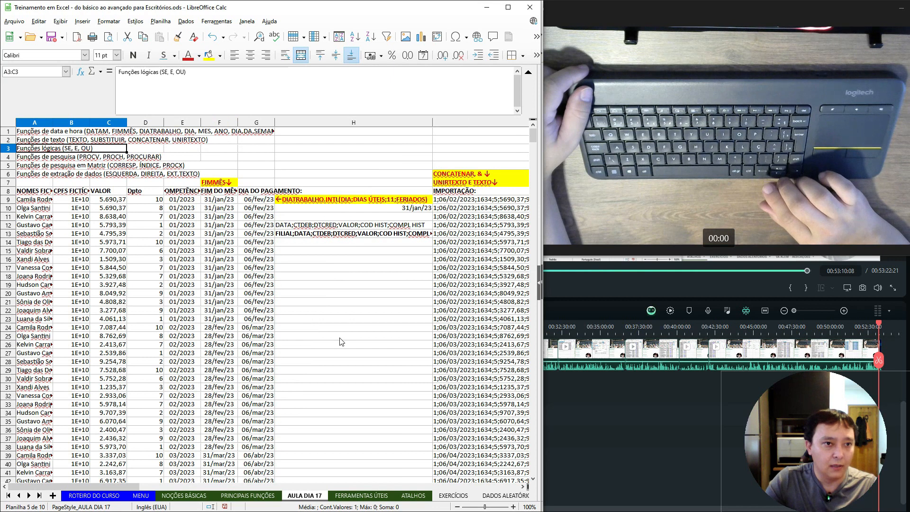
{"action": "key", "text": "Up"}
{"action": "key", "text": "Up"}
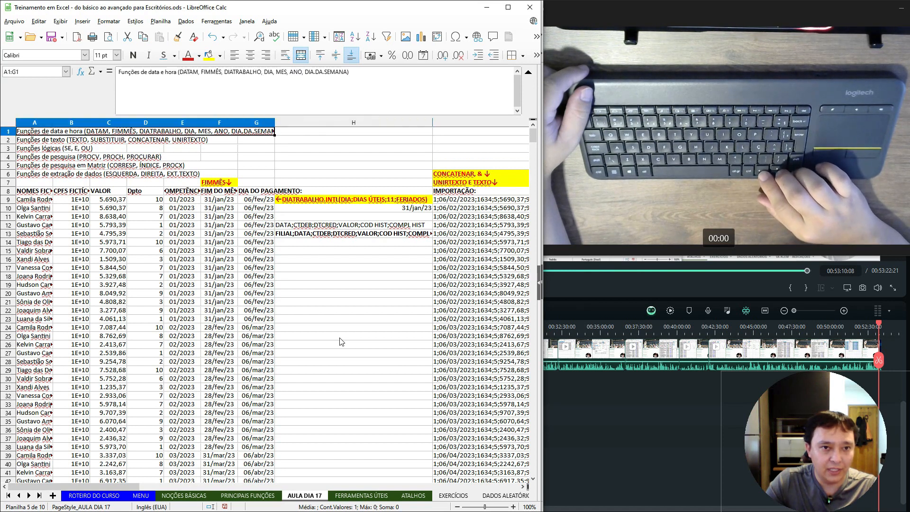
Clear the SUBSTITUIR test formulas from J12:J16.
{"action": "key", "text": "Right"}
{"action": "key", "text": "Right"}
{"action": "key", "text": "Right"}
{"action": "key", "text": "Right"}
{"action": "key", "text": "Right"}
{"action": "key", "text": "Right"}
{"action": "key", "text": "Left"}
{"action": "key", "text": "Down"}
{"action": "key", "text": "Left"}
{"action": "key", "text": "Left"}
{"action": "key", "text": "Down"}
{"action": "key", "text": "Down"}
{"action": "key", "text": "Down"}
{"action": "key", "text": "Down"}
{"action": "key", "text": "Down"}
{"action": "key", "text": "Down"}
{"action": "key", "text": "Down"}
{"action": "key", "text": "Down"}
{"action": "key", "text": "Down"}
{"action": "key", "text": "Down"}
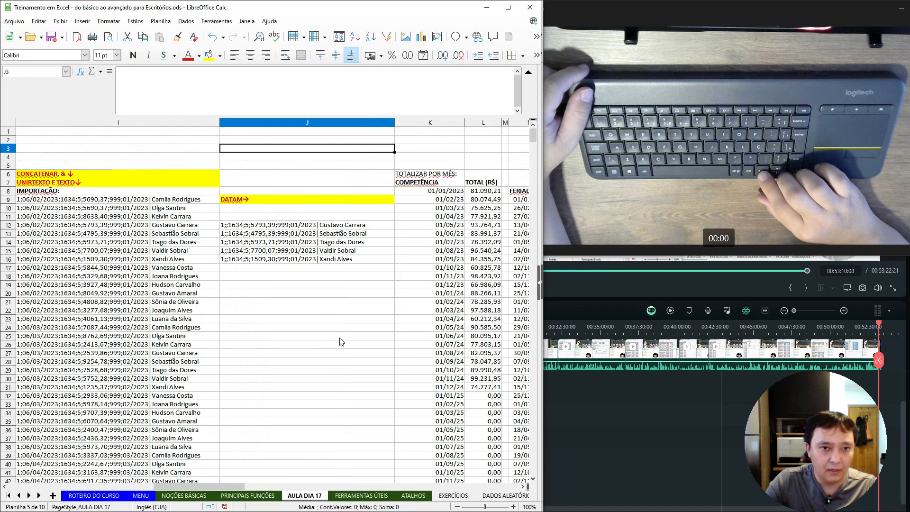
{"action": "key", "text": "shift+Down"}
{"action": "key", "text": "shift+Down"}
{"action": "key", "text": "shift+Down"}
{"action": "key", "text": "shift+Down"}
{"action": "key", "text": "Delete"}
Review the text function topics in row 2 and the search function topics in row 4.
{"action": "key", "text": "Left"}
{"action": "key", "text": "Home"}
{"action": "key", "text": "Right"}
{"action": "key", "text": "Right"}
{"action": "key", "text": "Right"}
{"action": "key", "text": "Right"}
{"action": "key", "text": "Right"}
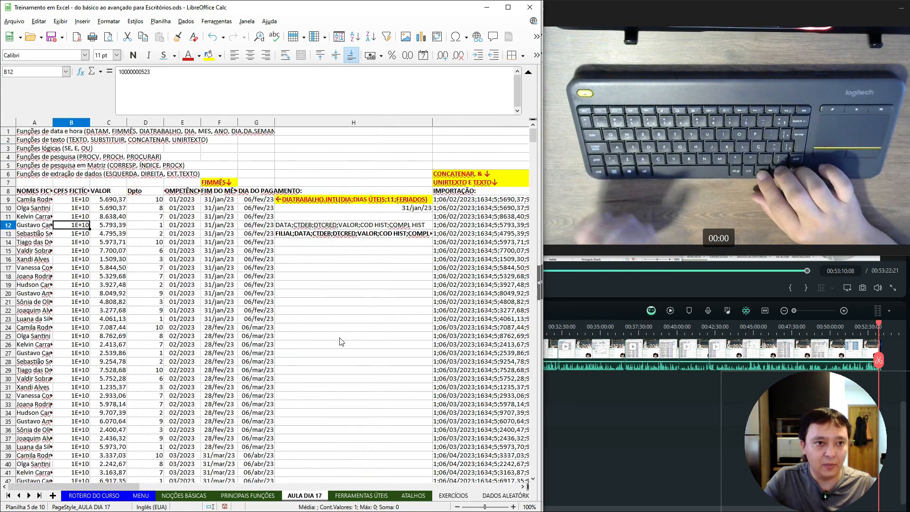
{"action": "key", "text": "Up"}
{"action": "key", "text": "Up"}
{"action": "key", "text": "Up"}
{"action": "key", "text": "Up"}
{"action": "key", "text": "Up"}
{"action": "key", "text": "Up"}
{"action": "key", "text": "Up"}
{"action": "key", "text": "Up"}
{"action": "key", "text": "Up"}
{"action": "key", "text": "Up"}
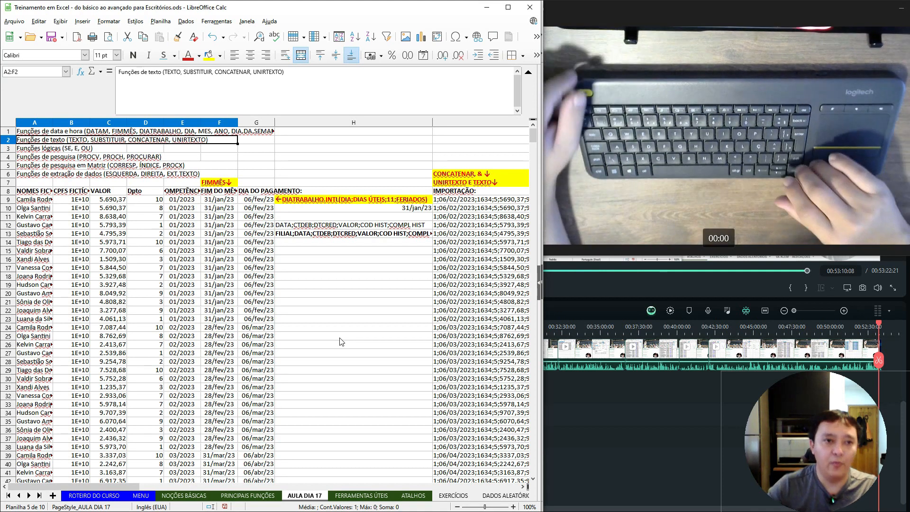
{"action": "key", "text": "Right"}
{"action": "key", "text": "Right"}
{"action": "key", "text": "Right"}
{"action": "key", "text": "Left"}
{"action": "key", "text": "Down"}
{"action": "key", "text": "Left"}
{"action": "key", "text": "Left"}
{"action": "key", "text": "Left"}
{"action": "key", "text": "Left"}
{"action": "key", "text": "Left"}
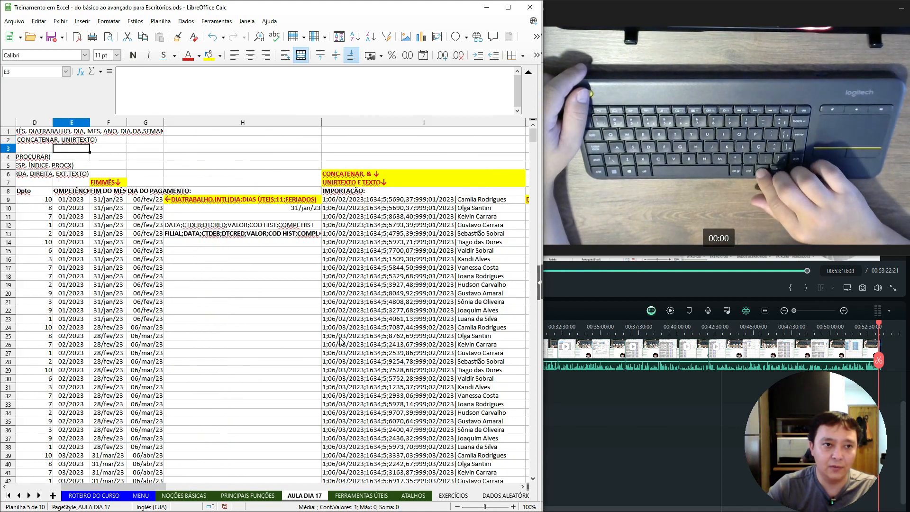
{"action": "key", "text": "Down"}
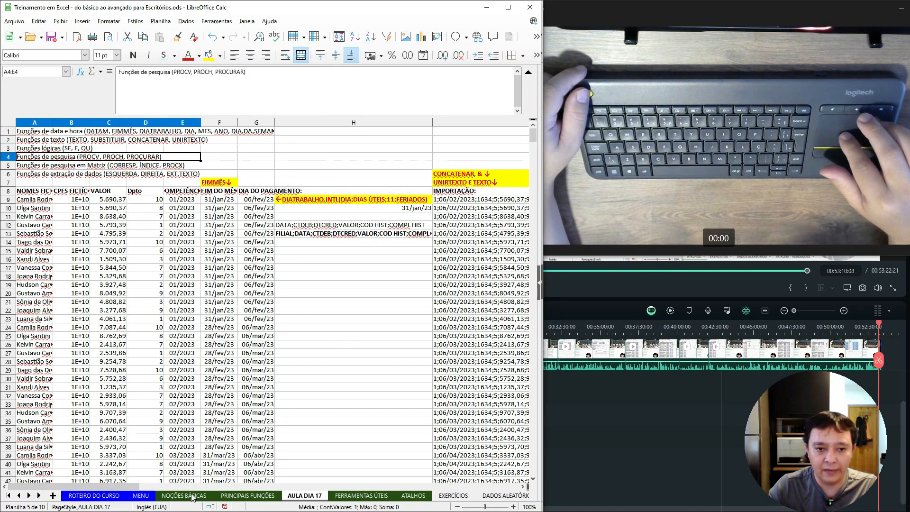
Look through the PRINCIPAIS FUNÇÕES sheet's reference entries from PROCV through SUBSTITUIR to FUNÇÃO SE.
{"action": "left_click", "coordinate": [171, 499]}
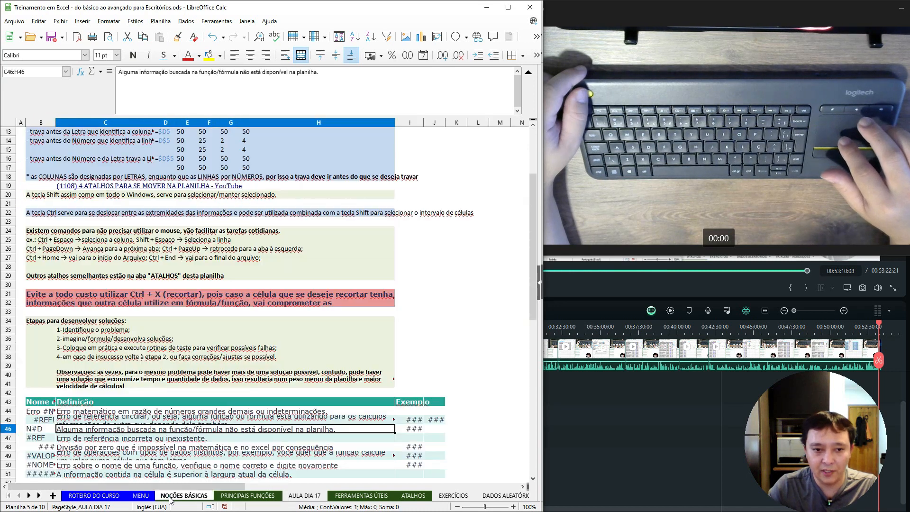
{"action": "left_click", "coordinate": [269, 497]}
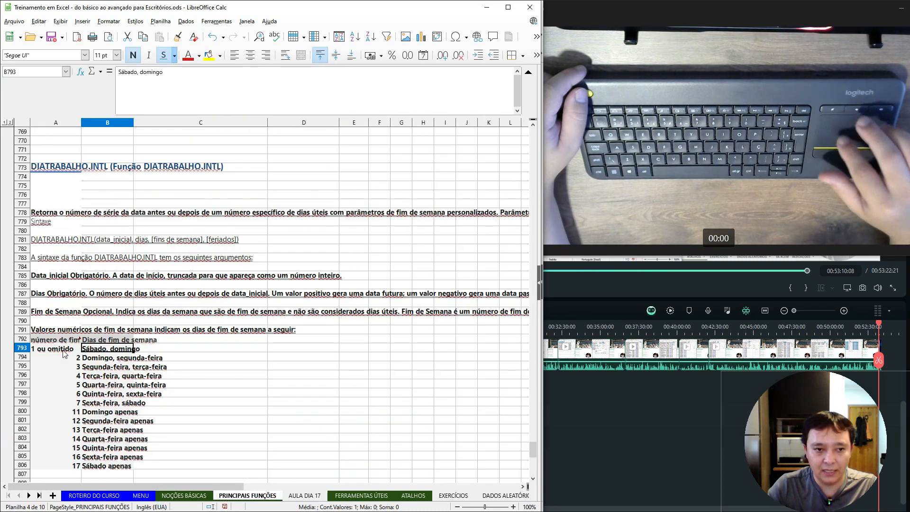
{"action": "scroll", "coordinate": [74, 245], "scroll_direction": "up", "scroll_amount": 20}
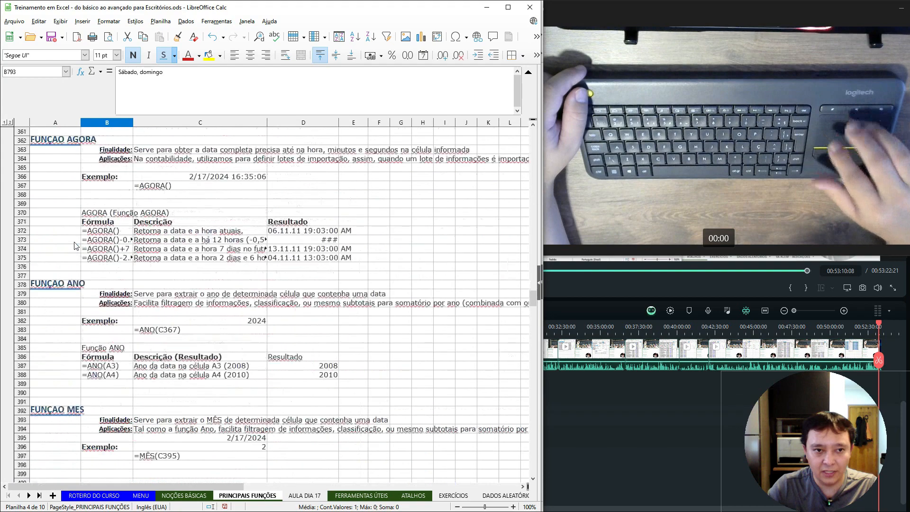
{"action": "scroll", "coordinate": [74, 246], "scroll_direction": "up", "scroll_amount": 20}
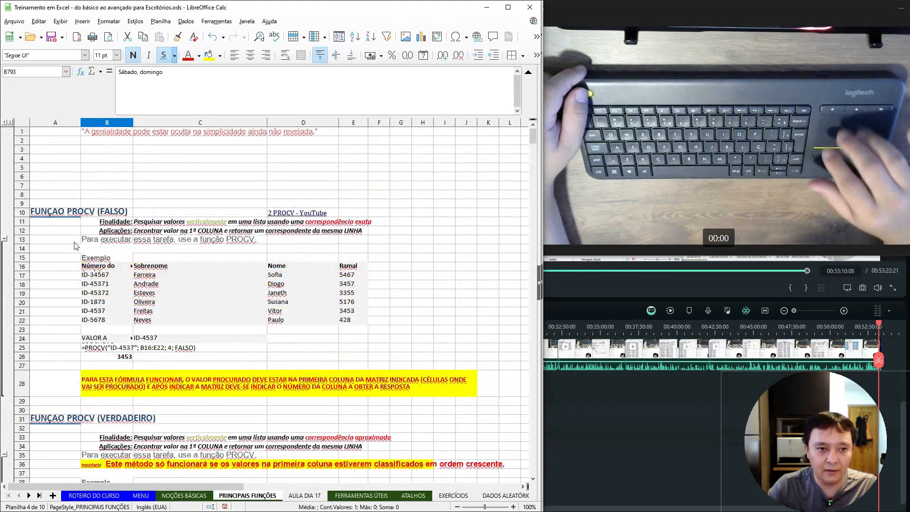
{"action": "scroll", "coordinate": [74, 246], "scroll_direction": "down", "scroll_amount": 20}
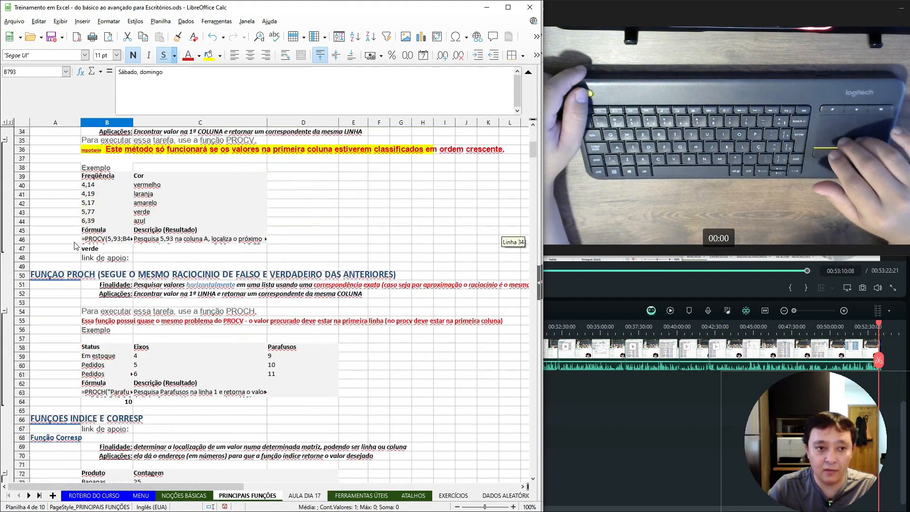
{"action": "scroll", "coordinate": [74, 245], "scroll_direction": "down", "scroll_amount": 14}
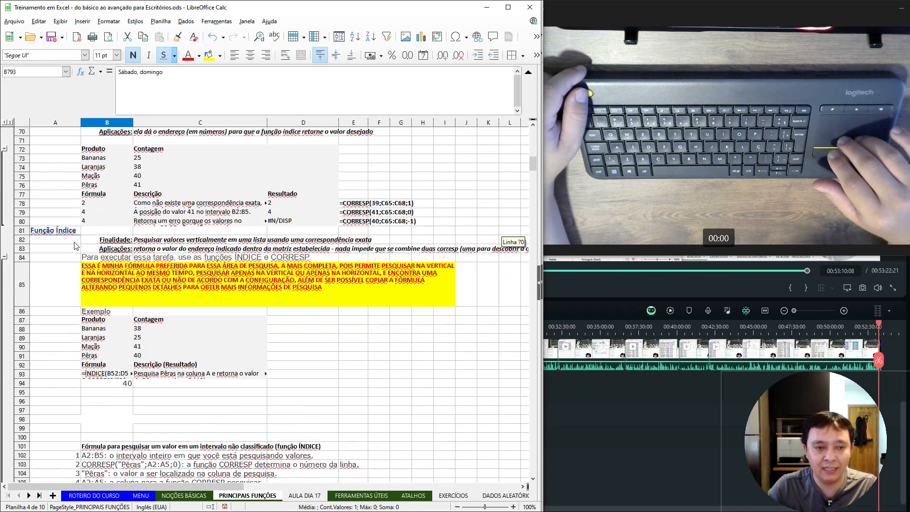
{"action": "scroll", "coordinate": [74, 245], "scroll_direction": "down", "scroll_amount": 11}
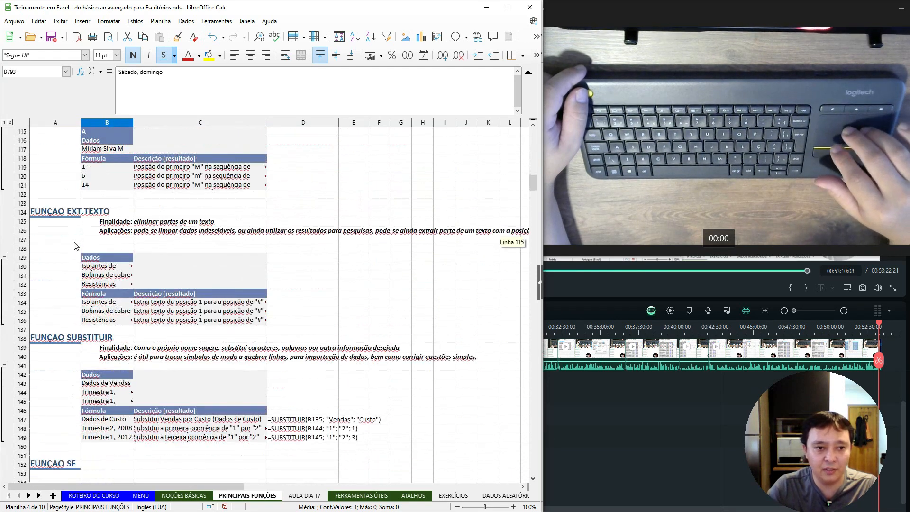
{"action": "scroll", "coordinate": [74, 245], "scroll_direction": "down", "scroll_amount": 3}
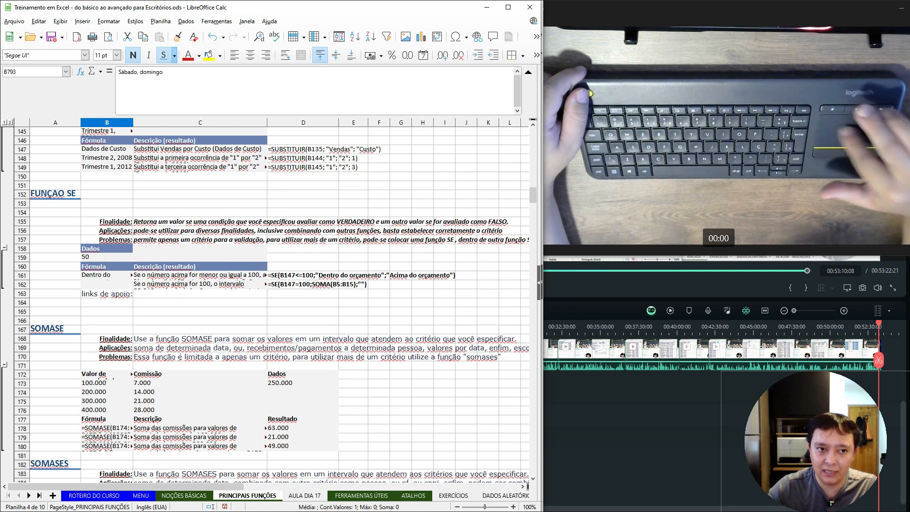
Review the reference entries from FUNÇÃO SE and SOMASE through SOMASES, SEERRO and ESQUERDA to CONCATENAR and UNIRTEXTO.
{"action": "left_click", "coordinate": [40, 196]}
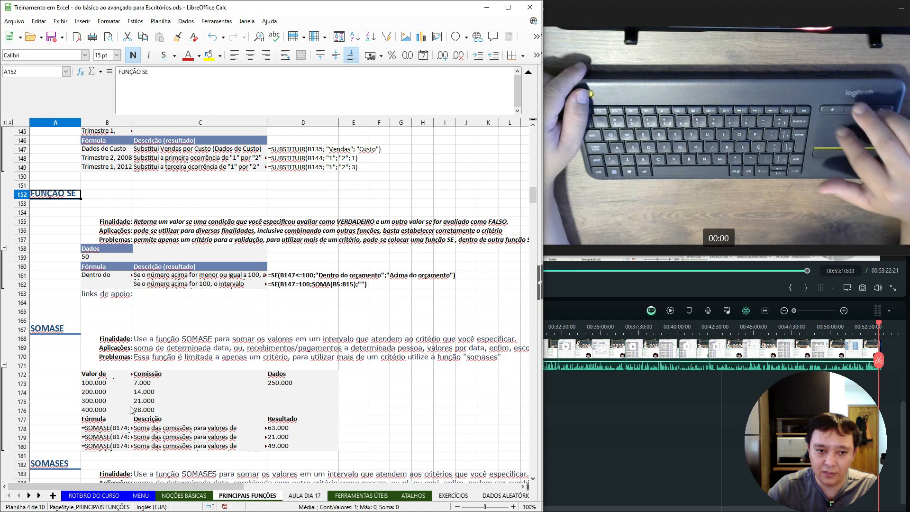
{"action": "left_click", "coordinate": [49, 333]}
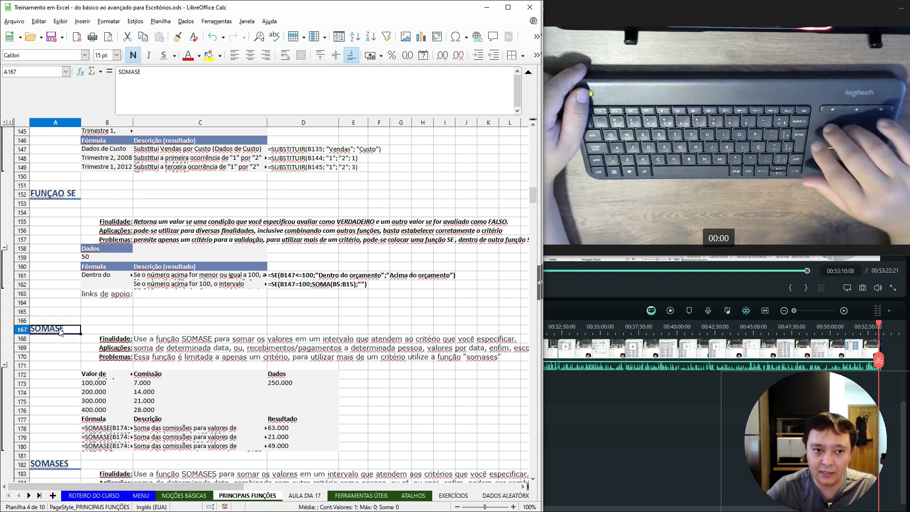
{"action": "scroll", "coordinate": [60, 332], "scroll_direction": "down", "scroll_amount": 5}
{"action": "scroll", "coordinate": [59, 331], "scroll_direction": "down", "scroll_amount": 5}
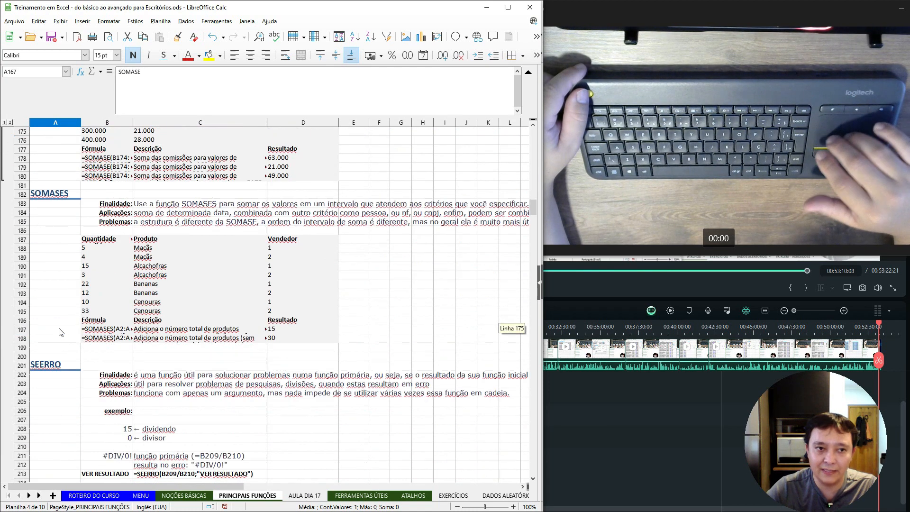
{"action": "scroll", "coordinate": [59, 331], "scroll_direction": "down", "scroll_amount": 5}
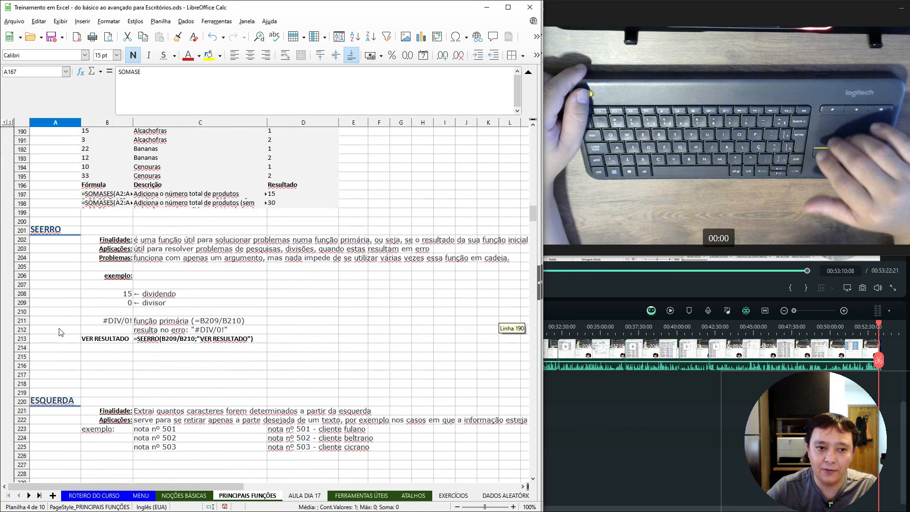
{"action": "scroll", "coordinate": [59, 331], "scroll_direction": "down", "scroll_amount": 11}
{"action": "scroll", "coordinate": [60, 331], "scroll_direction": "down", "scroll_amount": 9}
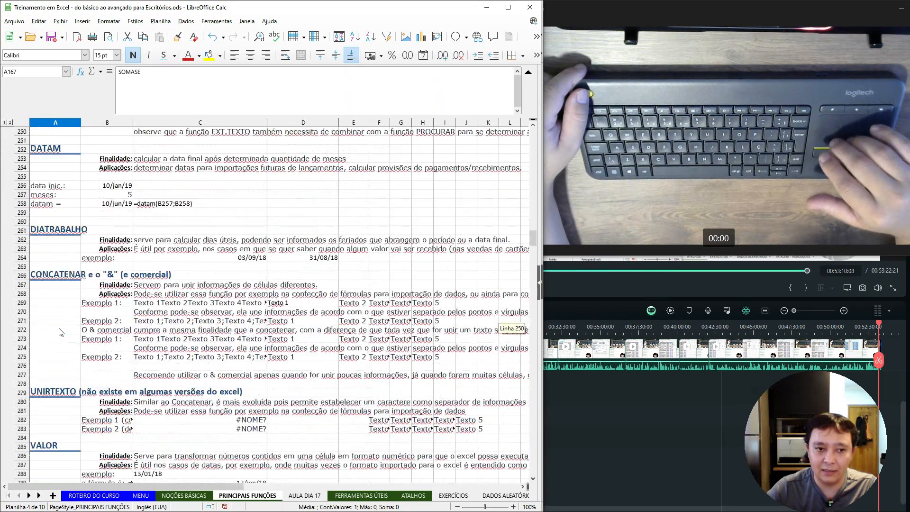
Return to the AULA DIA 17 sheet and look across to its holiday list and the IRRF and INSS tables.
{"action": "left_click", "coordinate": [306, 495]}
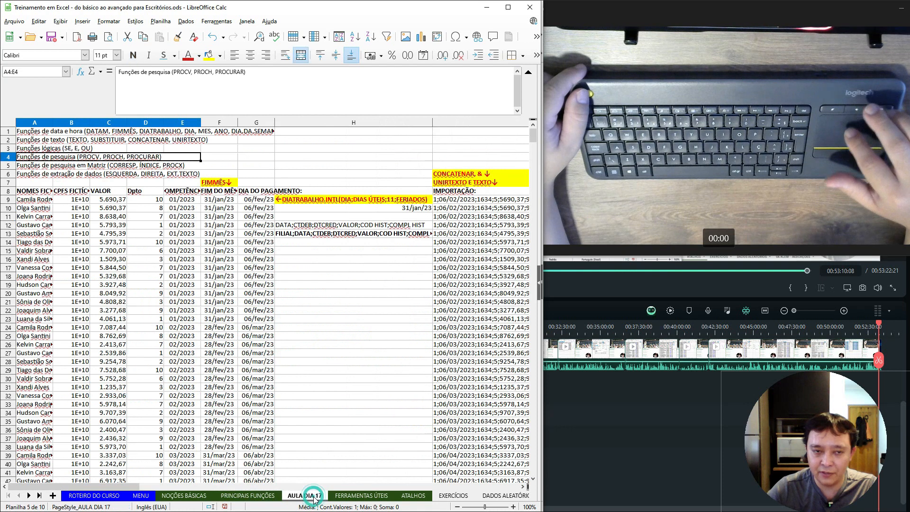
{"action": "left_click", "coordinate": [323, 225]}
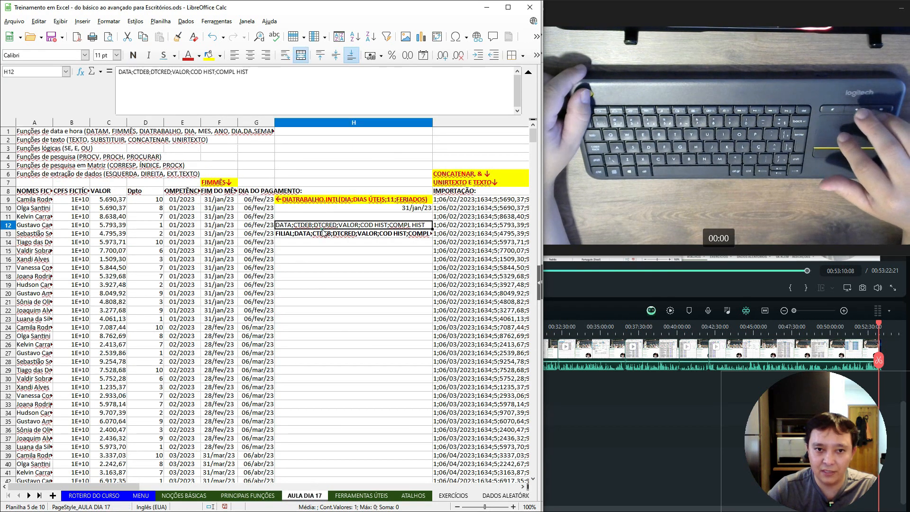
{"action": "scroll", "coordinate": [324, 233], "scroll_direction": "right", "scroll_amount": 5}
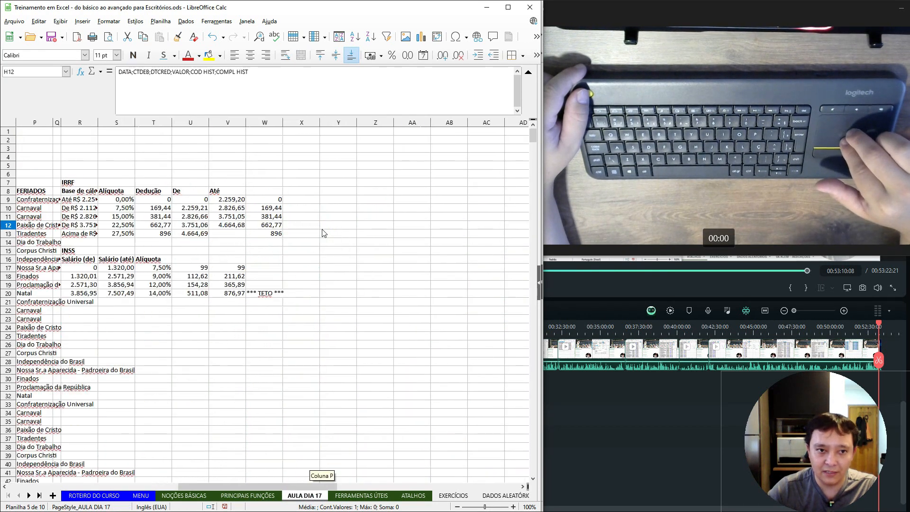
{"action": "scroll", "coordinate": [323, 233], "scroll_direction": "left", "scroll_amount": 1}
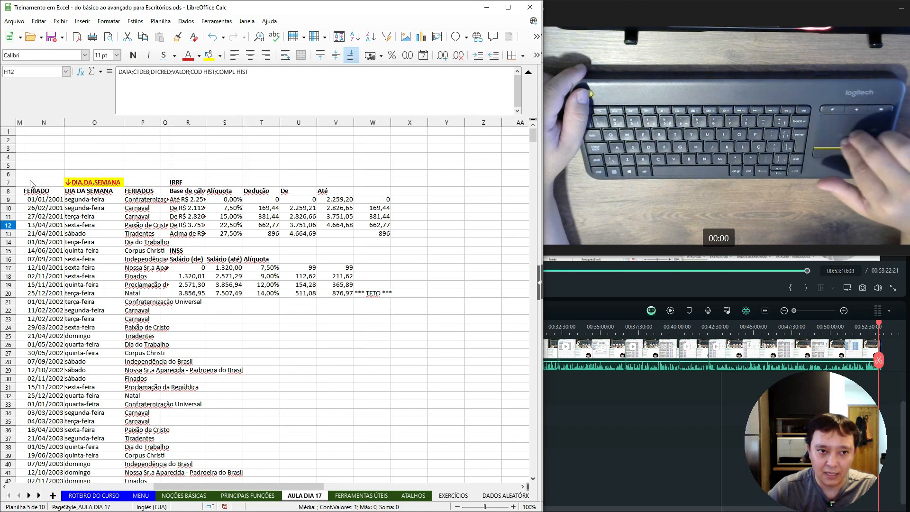
{"action": "scroll", "coordinate": [30, 184], "scroll_direction": "left", "scroll_amount": 4}
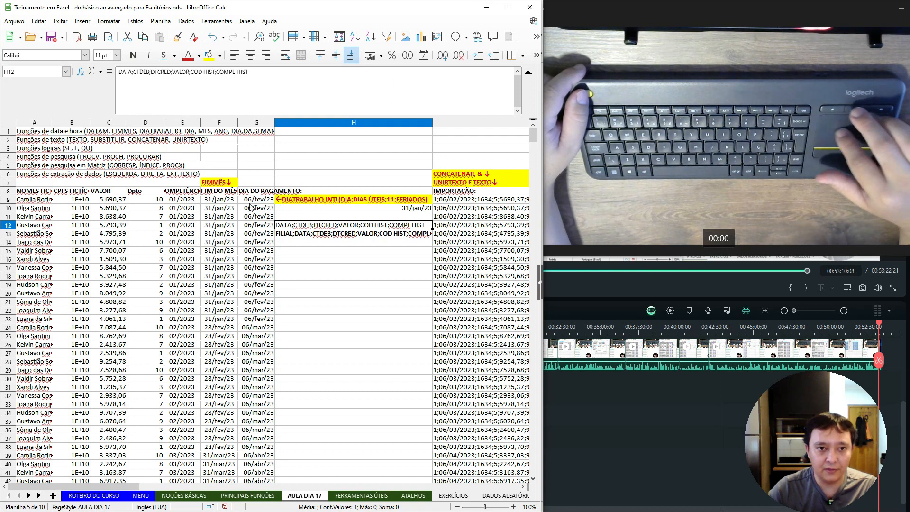
Insert a blank column H directly after DIA DO PAGAMENTO and make it narrower.
{"action": "left_click", "coordinate": [286, 124]}
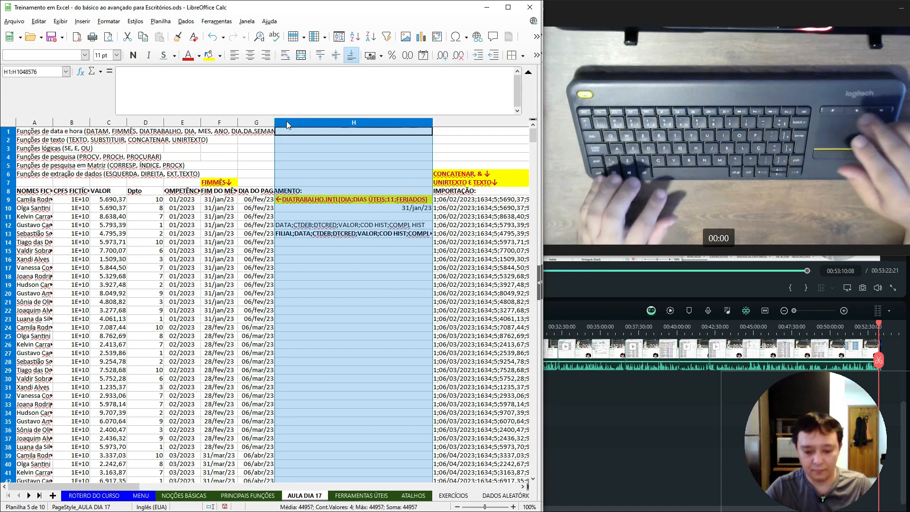
{"action": "key", "text": "ctrl+plus"}
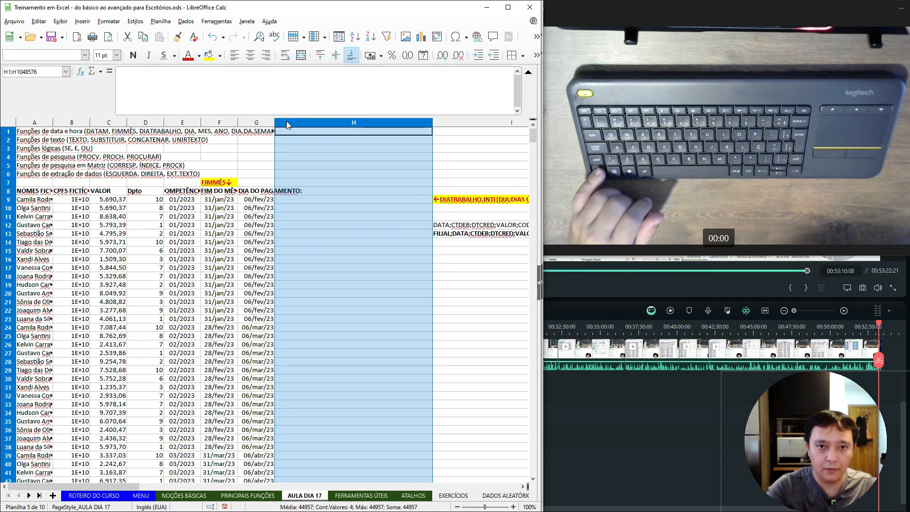
{"action": "key", "text": "Down"}
{"action": "key", "text": "Down"}
{"action": "key", "text": "Down"}
{"action": "key", "text": "Down"}
{"action": "key", "text": "Down"}
{"action": "key", "text": "Down"}
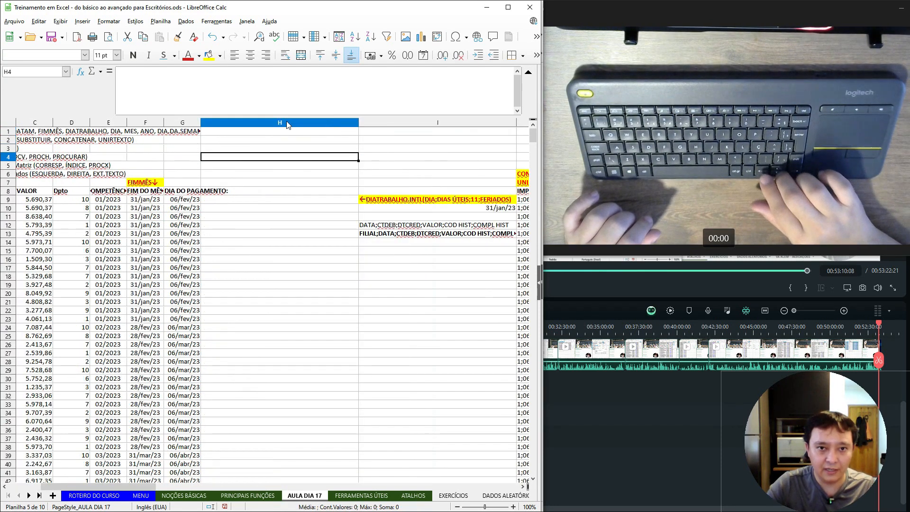
{"action": "key", "text": "Down"}
{"action": "key", "text": "Down"}
{"action": "key", "text": "Down"}
{"action": "key", "text": "alt+Left"}
{"action": "key", "text": "alt+Left"}
{"action": "key", "text": "alt+Left"}
{"action": "key", "text": "alt+Left"}
{"action": "key", "text": "alt+Left"}
{"action": "key", "text": "alt+Left"}
{"action": "key", "text": "alt+Left"}
{"action": "key", "text": "alt+Left"}
{"action": "key", "text": "alt+Left"}
{"action": "key", "text": "alt+Left"}
{"action": "key", "text": "alt+Left"}
{"action": "key", "text": "alt+Left"}
{"action": "key", "text": "alt+Left"}
{"action": "key", "text": "alt+Left"}
{"action": "key", "text": "alt+Left"}
{"action": "key", "text": "alt+Left"}
{"action": "key", "text": "Up"}
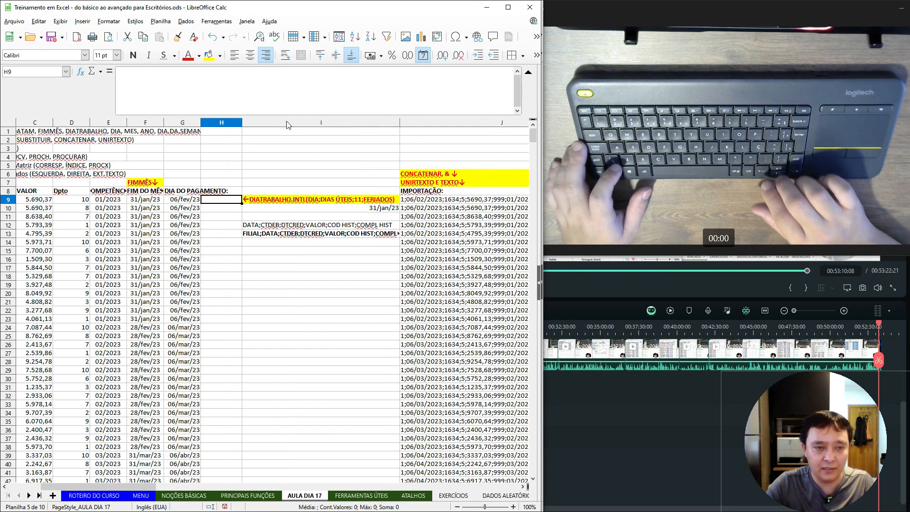
Review the first record in row 9 from the name column through to the blank column H.
{"action": "key", "text": "Left"}
{"action": "key", "text": "Left"}
{"action": "key", "text": "Left"}
{"action": "key", "text": "Left"}
{"action": "key", "text": "Left"}
{"action": "key", "text": "Left"}
{"action": "key", "text": "Left"}
{"action": "key", "text": "Right"}
{"action": "key", "text": "Right"}
{"action": "key", "text": "Right"}
{"action": "key", "text": "Right"}
{"action": "key", "text": "Right"}
{"action": "key", "text": "Right"}
{"action": "key", "text": "Right"}
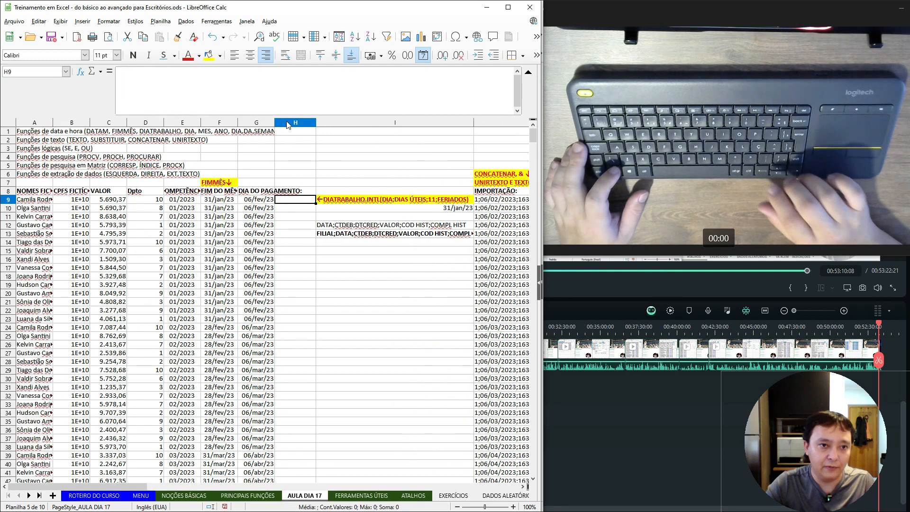
{"action": "key", "text": "Left"}
{"action": "key", "text": "Left"}
{"action": "key", "text": "Left"}
{"action": "key", "text": "Left"}
{"action": "key", "text": "Right"}
{"action": "key", "text": "Right"}
{"action": "key", "text": "Right"}
{"action": "key", "text": "Right"}
{"action": "key", "text": "Right"}
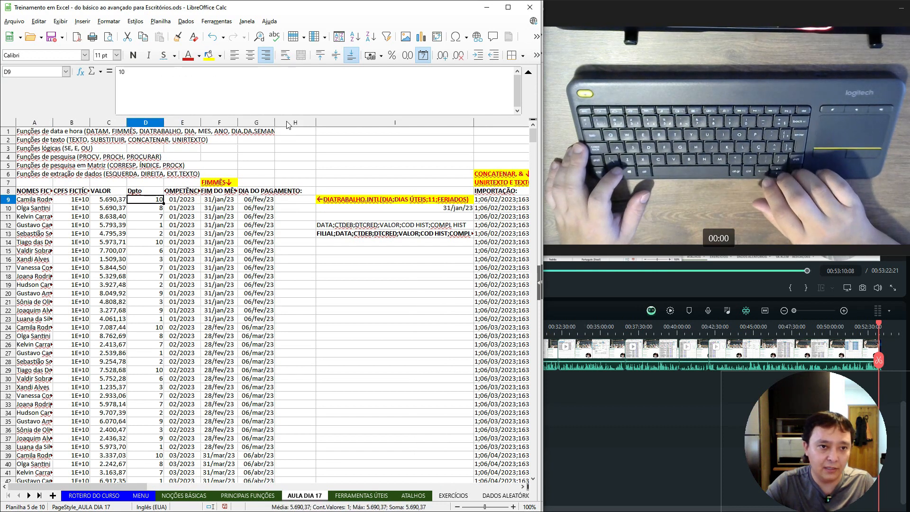
{"action": "key", "text": "Left"}
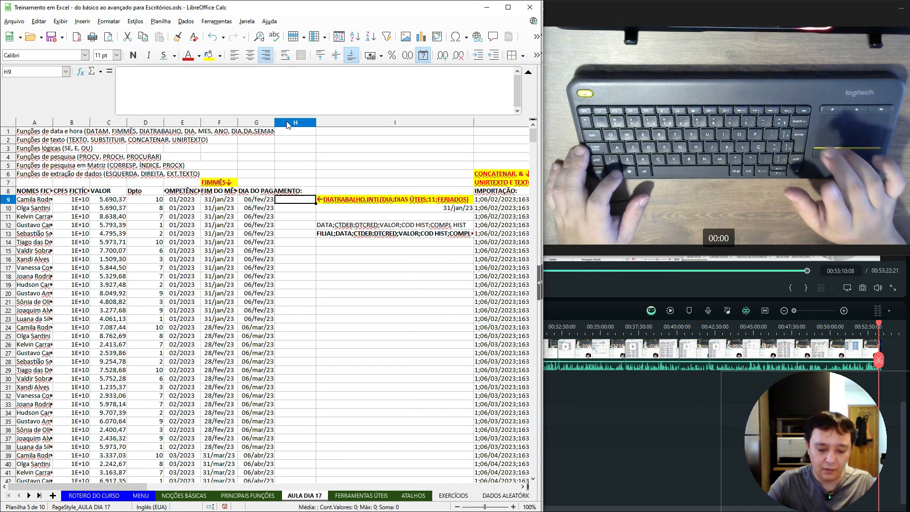
Look along row 9 through the import string, monthly totals and holiday columns to the end of the IRRF table.
{"action": "key", "text": "Right"}
{"action": "key", "text": "Right"}
{"action": "key", "text": "Right"}
{"action": "key", "text": "Right"}
{"action": "key", "text": "Right"}
{"action": "key", "text": "Right"}
{"action": "key", "text": "Right"}
{"action": "key", "text": "Right"}
{"action": "key", "text": "Right"}
{"action": "key", "text": "Right"}
{"action": "key", "text": "Right"}
{"action": "key", "text": "Right"}
{"action": "key", "text": "Right"}
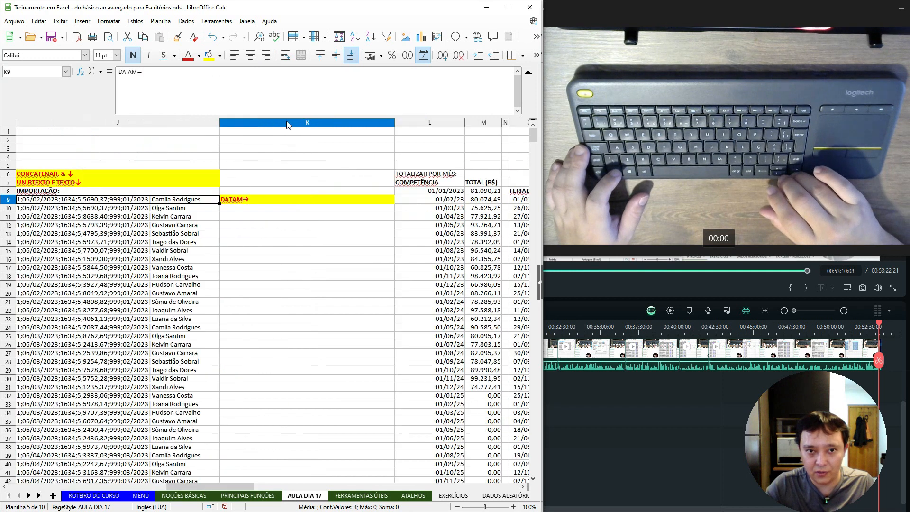
{"action": "key", "text": "Left"}
{"action": "key", "text": "Left"}
{"action": "key", "text": "Right"}
{"action": "key", "text": "Right"}
{"action": "key", "text": "Right"}
{"action": "key", "text": "Right"}
{"action": "key", "text": "Right"}
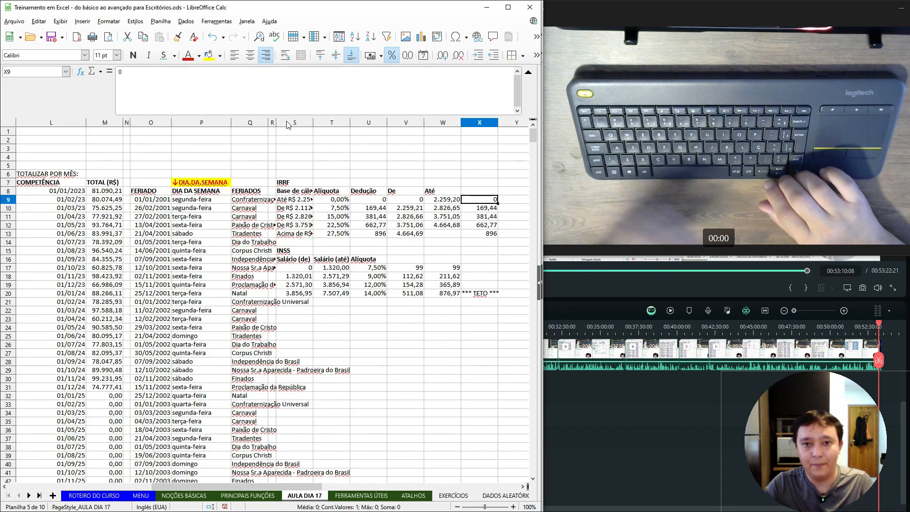
Examine the Dedução values of the IRRF table in rows 11 to 13.
{"action": "key", "text": "Down"}
{"action": "key", "text": "Down"}
{"action": "key", "text": "Left"}
{"action": "key", "text": "Left"}
{"action": "key", "text": "Left"}
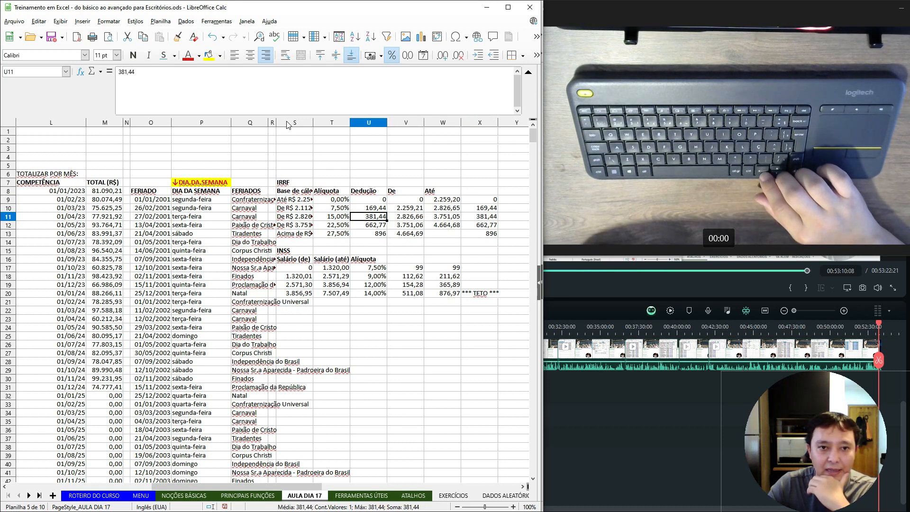
{"action": "key", "text": "Down"}
{"action": "key", "text": "Down"}
{"action": "key", "text": "Up"}
{"action": "key", "text": "Up"}
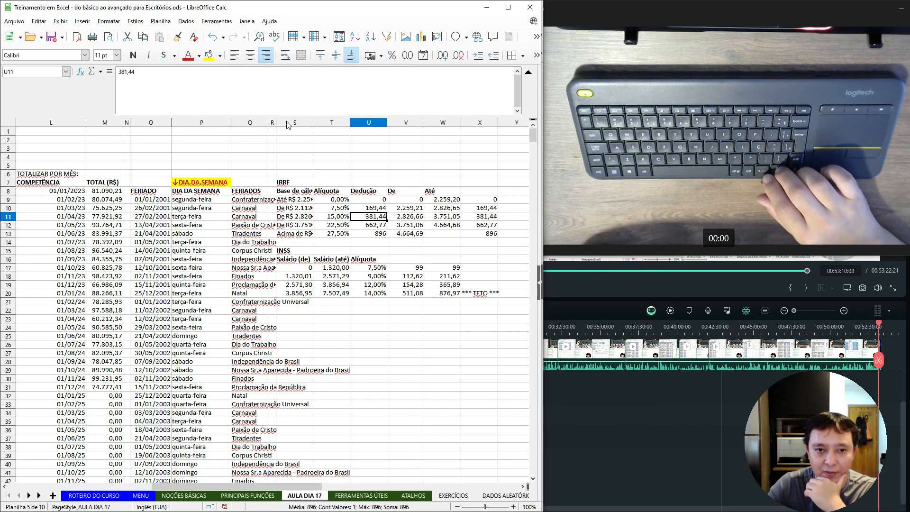
Go back to the records at the start of the sheet and check their columns up to the blank column H.
{"action": "key", "text": "Left"}
{"action": "key", "text": "Left"}
{"action": "key", "text": "Left"}
{"action": "key", "text": "Left"}
{"action": "key", "text": "Left"}
{"action": "key", "text": "Left"}
{"action": "key", "text": "Left"}
{"action": "key", "text": "Left"}
{"action": "key", "text": "Left"}
{"action": "key", "text": "Left"}
{"action": "key", "text": "Left"}
{"action": "key", "text": "Left"}
{"action": "key", "text": "Left"}
{"action": "key", "text": "Left"}
{"action": "key", "text": "Left"}
{"action": "key", "text": "Left"}
{"action": "key", "text": "Left"}
{"action": "key", "text": "Left"}
{"action": "key", "text": "Left"}
{"action": "key", "text": "Left"}
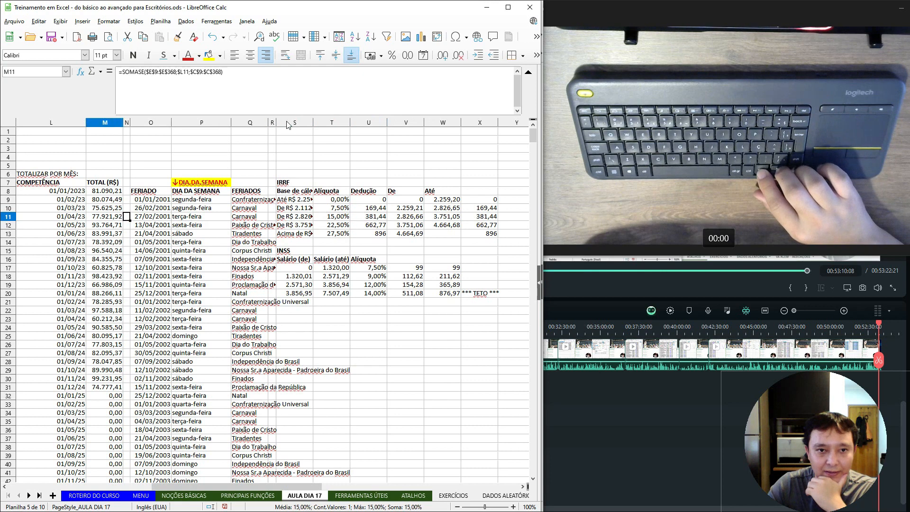
{"action": "key", "text": "Right"}
{"action": "key", "text": "Up"}
{"action": "key", "text": "Up"}
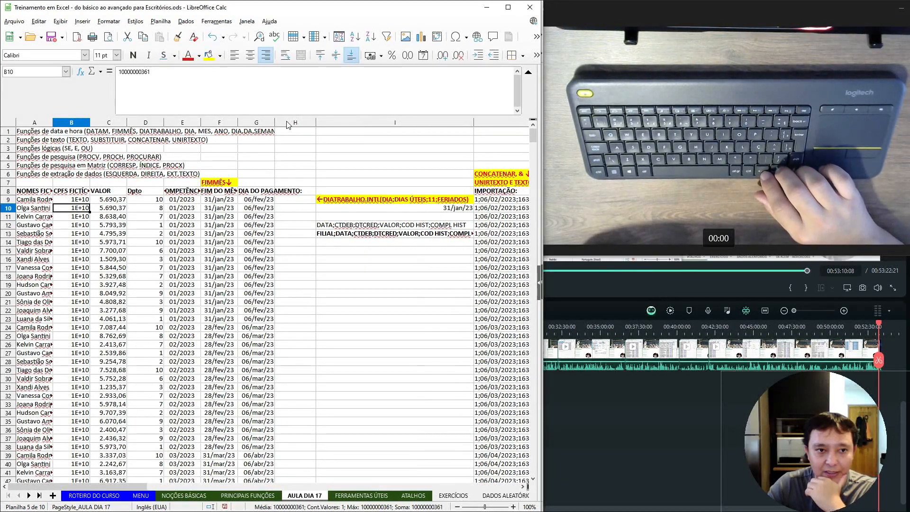
{"action": "key", "text": "Right"}
{"action": "key", "text": "Right"}
{"action": "key", "text": "Right"}
{"action": "key", "text": "Right"}
{"action": "key", "text": "Right"}
{"action": "key", "text": "Right"}
{"action": "key", "text": "Left"}
{"action": "key", "text": "Left"}
{"action": "key", "text": "Left"}
{"action": "key", "text": "Left"}
{"action": "key", "text": "Left"}
{"action": "key", "text": "Left"}
Examine the IRRF table's De brackets and the last bracket's Dedução, Alíquota and Base de cálculo in row 13.
{"action": "key", "text": "Right"}
{"action": "key", "text": "Right"}
{"action": "key", "text": "Right"}
{"action": "key", "text": "Right"}
{"action": "key", "text": "Right"}
{"action": "key", "text": "Right"}
{"action": "key", "text": "Right"}
{"action": "key", "text": "Right"}
{"action": "key", "text": "Right"}
{"action": "key", "text": "Right"}
{"action": "key", "text": "Right"}
{"action": "key", "text": "Right"}
{"action": "key", "text": "Right"}
{"action": "key", "text": "Right"}
{"action": "key", "text": "Right"}
{"action": "key", "text": "Right"}
{"action": "key", "text": "Right"}
{"action": "key", "text": "Right"}
{"action": "key", "text": "Right"}
{"action": "key", "text": "Right"}
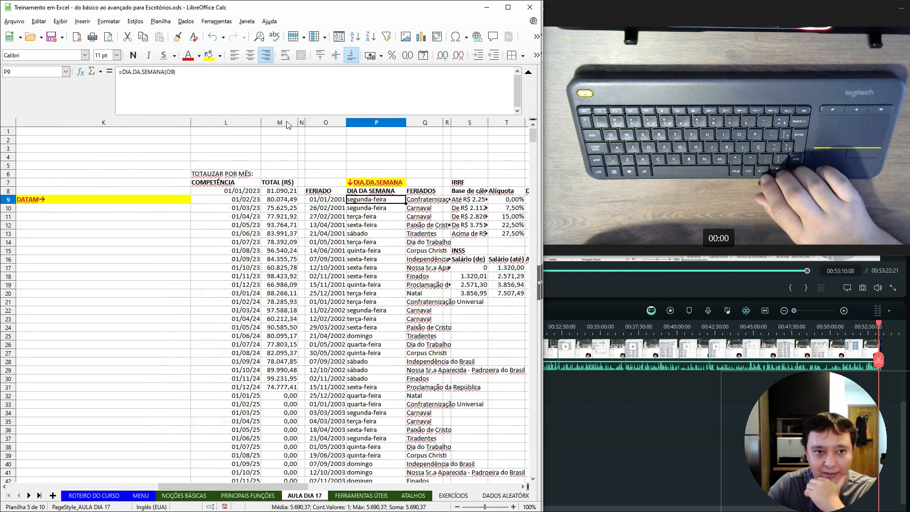
{"action": "key", "text": "Left"}
{"action": "key", "text": "Left"}
{"action": "key", "text": "Left"}
{"action": "key", "text": "Left"}
{"action": "key", "text": "Left"}
{"action": "key", "text": "Left"}
{"action": "key", "text": "Left"}
{"action": "key", "text": "Left"}
{"action": "key", "text": "Down"}
{"action": "key", "text": "Down"}
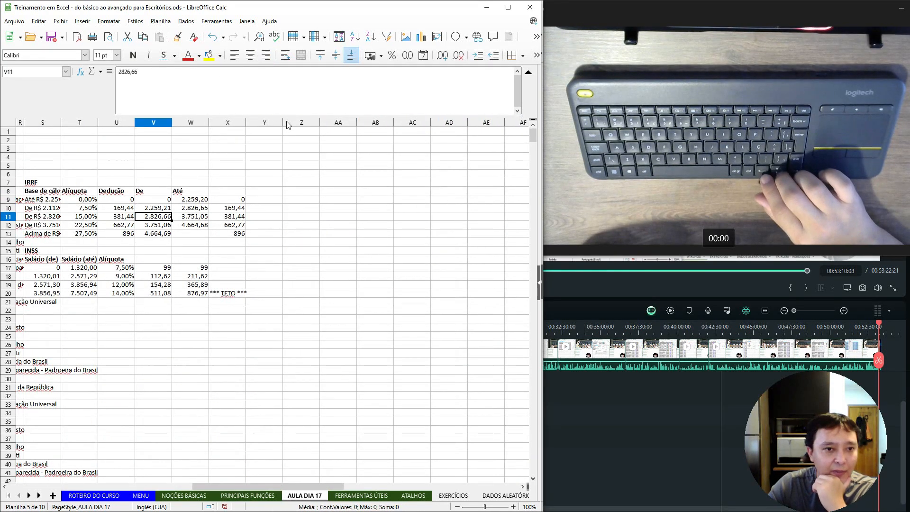
{"action": "key", "text": "Down"}
{"action": "key", "text": "Down"}
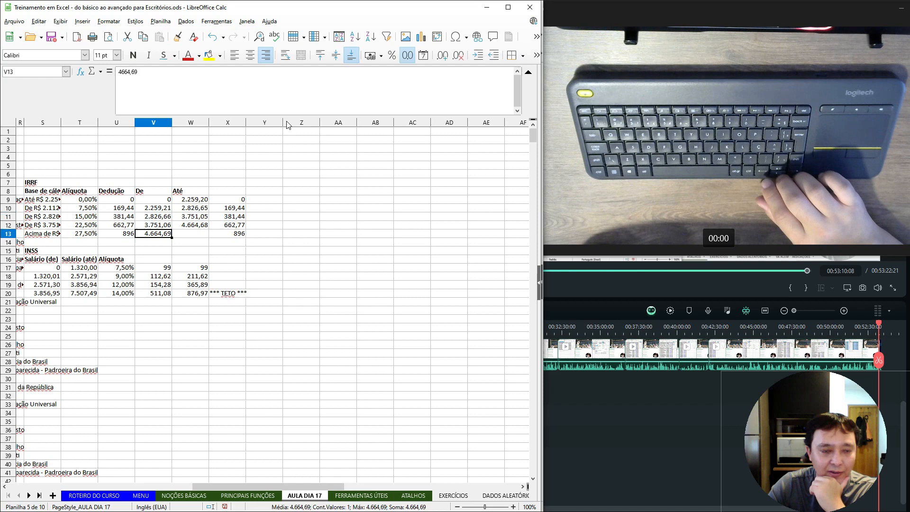
{"action": "key", "text": "Left"}
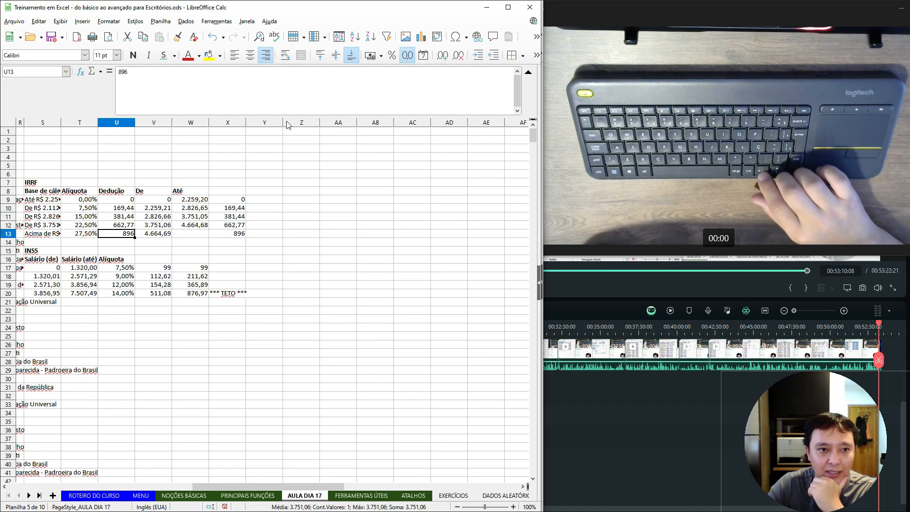
{"action": "key", "text": "Left"}
{"action": "key", "text": "Left"}
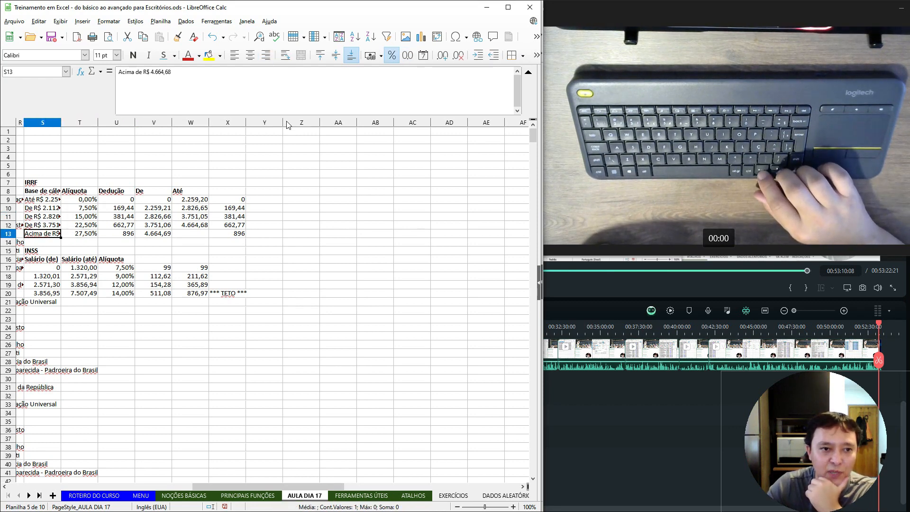
Start an SE formula in H9 that tests whether the value in C9 is greater than 4664,69.
{"action": "key", "text": "Left"}
{"action": "key", "text": "Left"}
{"action": "key", "text": "Left"}
{"action": "key", "text": "Left"}
{"action": "key", "text": "Left"}
{"action": "key", "text": "Left"}
{"action": "key", "text": "Left"}
{"action": "key", "text": "Left"}
{"action": "key", "text": "Left"}
{"action": "key", "text": "Left"}
{"action": "key", "text": "Left"}
{"action": "key", "text": "Left"}
{"action": "key", "text": "Left"}
{"action": "key", "text": "Left"}
{"action": "key", "text": "Left"}
{"action": "key", "text": "Left"}
{"action": "key", "text": "Left"}
{"action": "key", "text": "Left"}
{"action": "key", "text": "Right"}
{"action": "key", "text": "Right"}
{"action": "key", "text": "Right"}
{"action": "key", "text": "Right"}
{"action": "key", "text": "Right"}
{"action": "key", "text": "Right"}
{"action": "key", "text": "Right"}
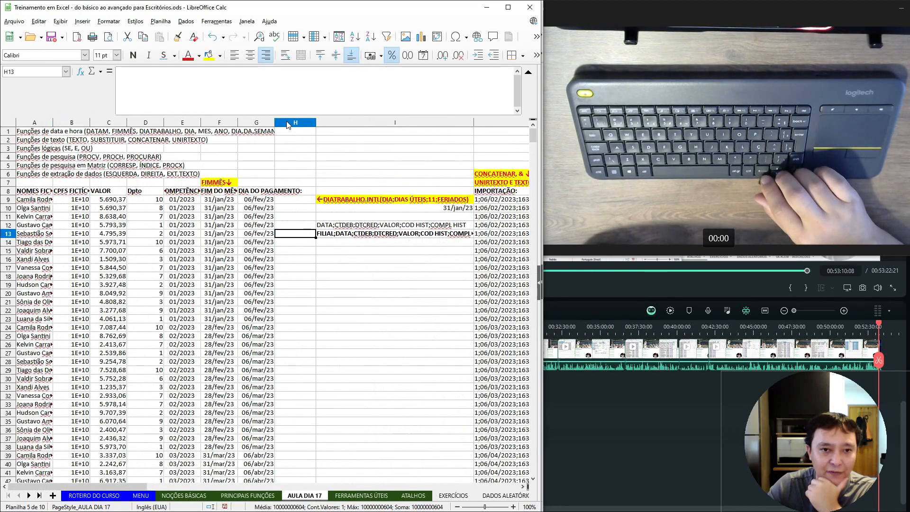
{"action": "key", "text": "Up"}
{"action": "key", "text": "Up"}
{"action": "key", "text": "Up"}
{"action": "key", "text": "Up"}
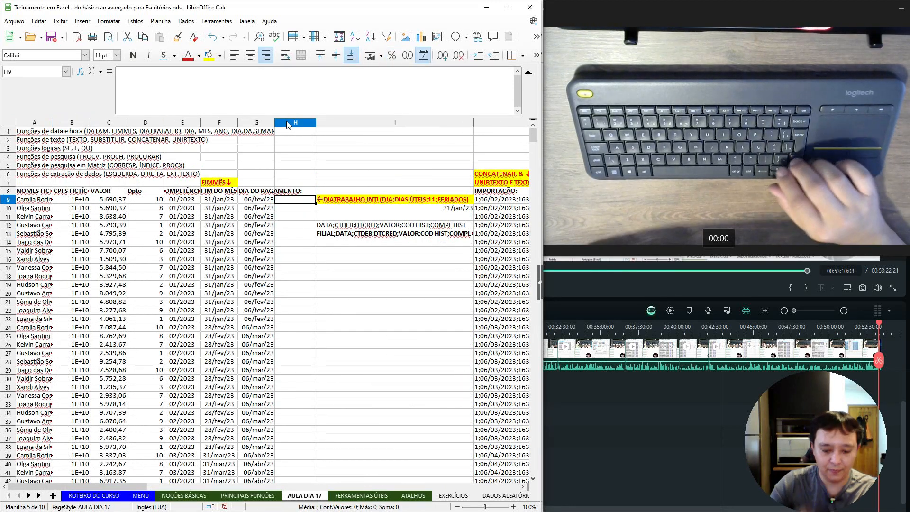
{"action": "type", "text": "=SE("}
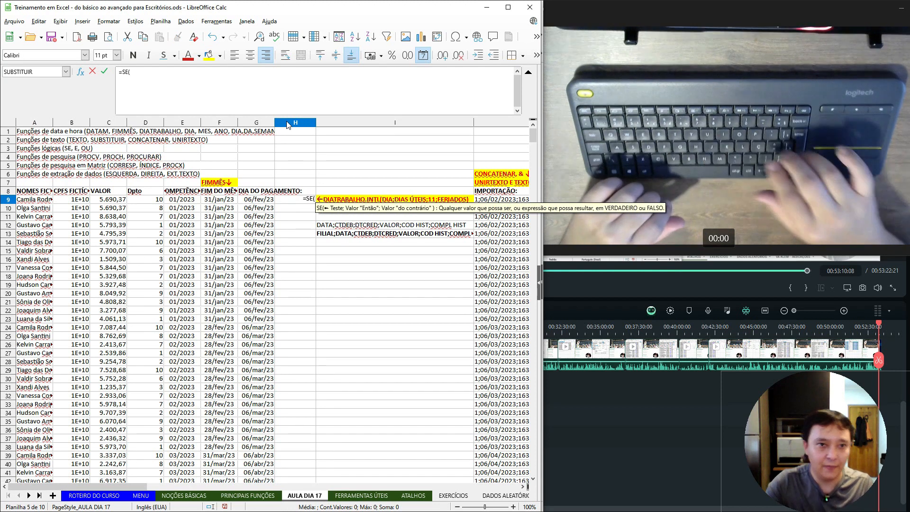
{"action": "key", "text": "Left"}
{"action": "key", "text": "Left"}
{"action": "key", "text": "Left"}
{"action": "key", "text": "Left"}
{"action": "key", "text": "Left"}
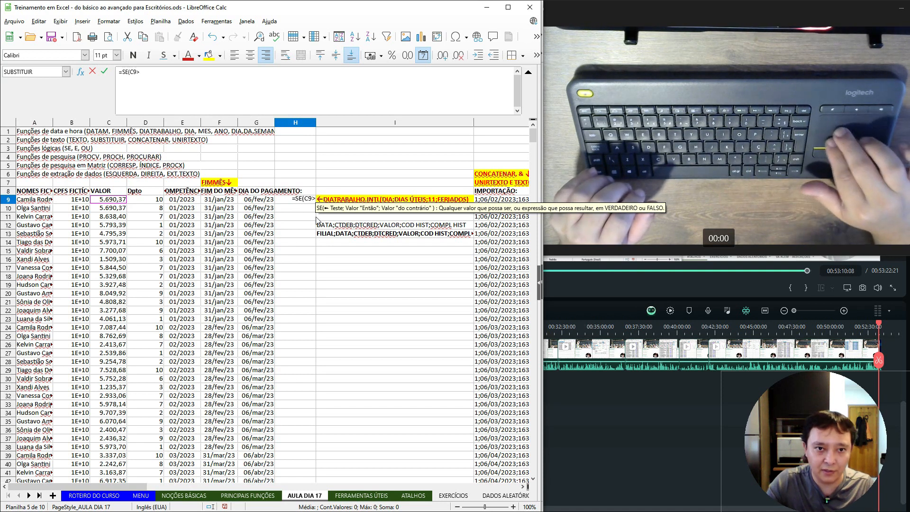
{"action": "scroll", "coordinate": [317, 220], "scroll_direction": "right", "scroll_amount": 5}
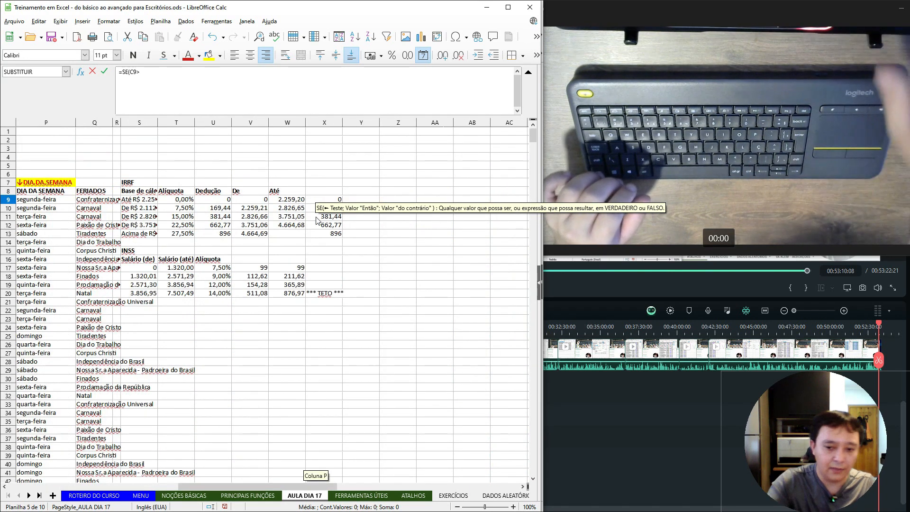
{"action": "type", "text": "4"}
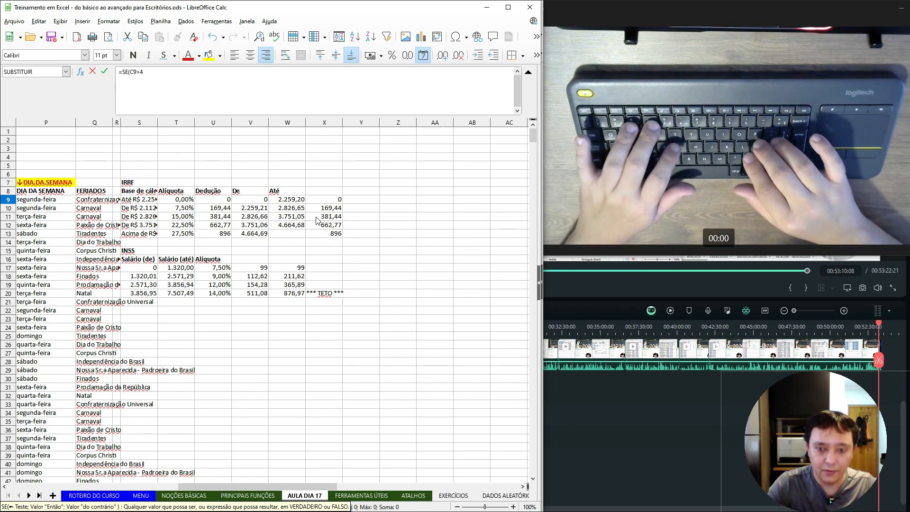
{"action": "type", "text": "664"}
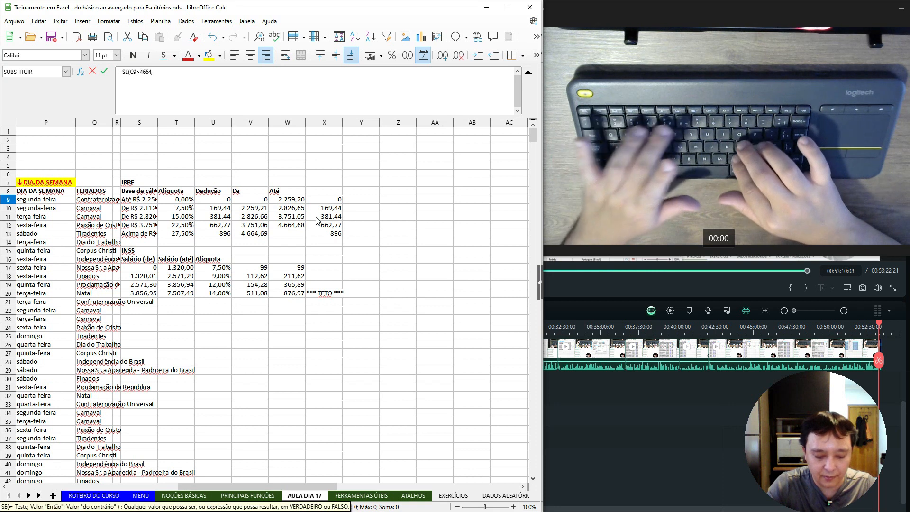
{"action": "type", "text": ",6"}
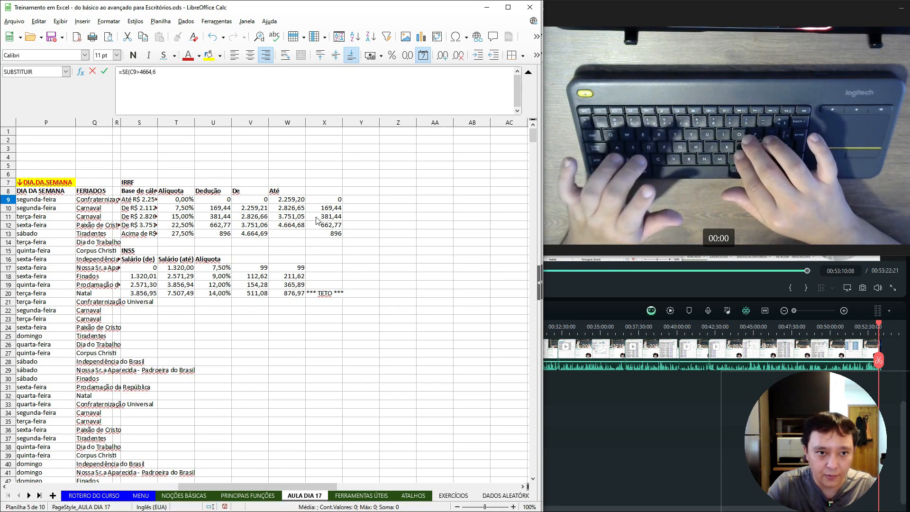
{"action": "type", "text": "9"}
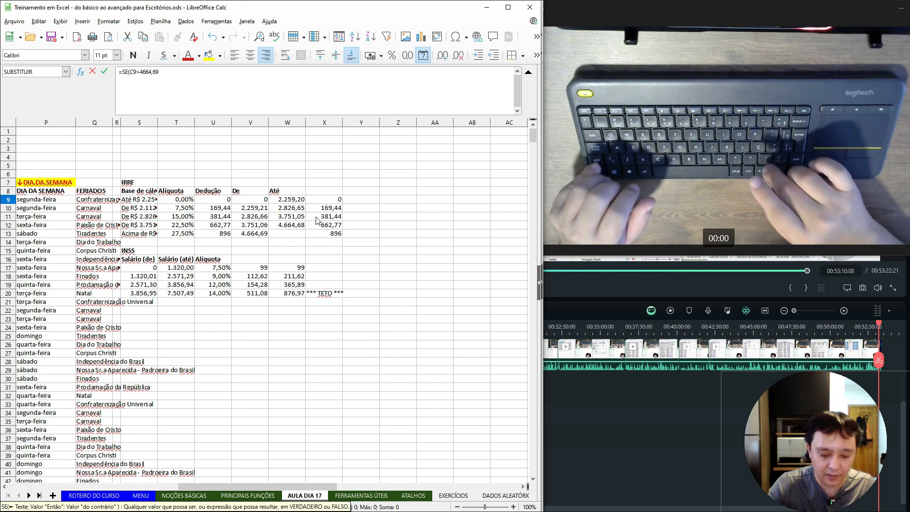
Give the H9 formula the unquoted result 27,5% for when the test is true.
{"action": "type", "text": ";\""}
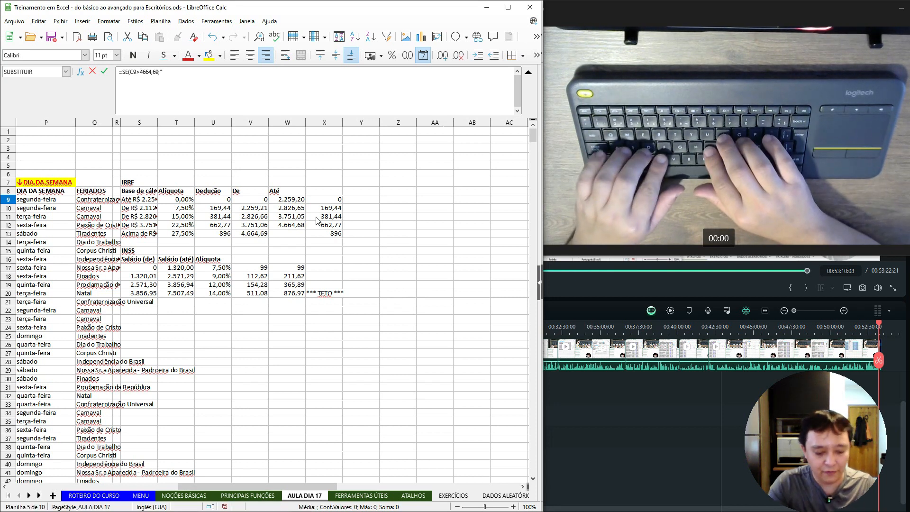
{"action": "type", "text": "27M"}
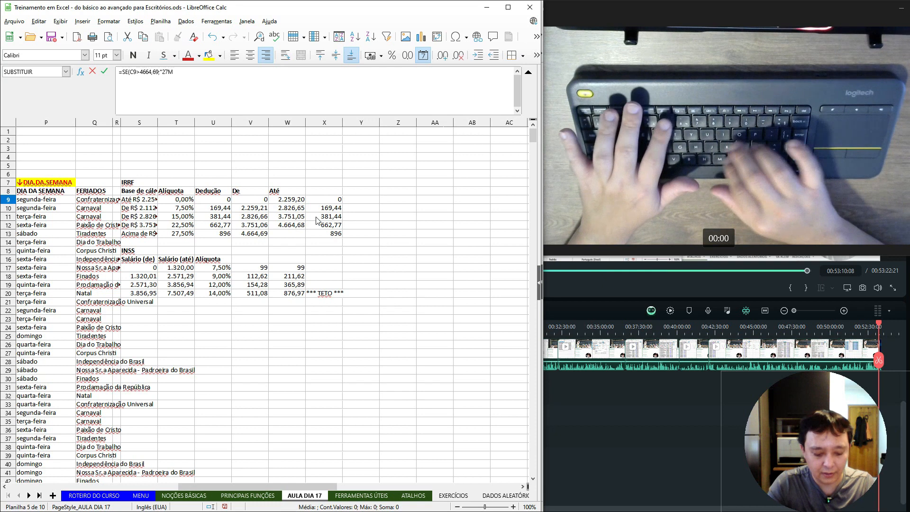
{"action": "type", "text": ",5"}
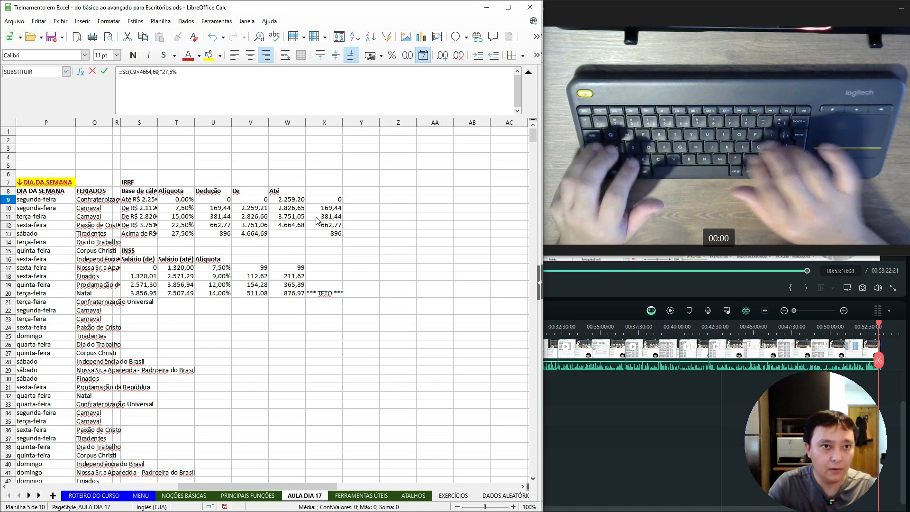
{"action": "left_click", "coordinate": [162, 72]}
{"action": "key", "text": "BackSpace"}
{"action": "key", "text": "End"}
{"action": "type", "text": ";"}
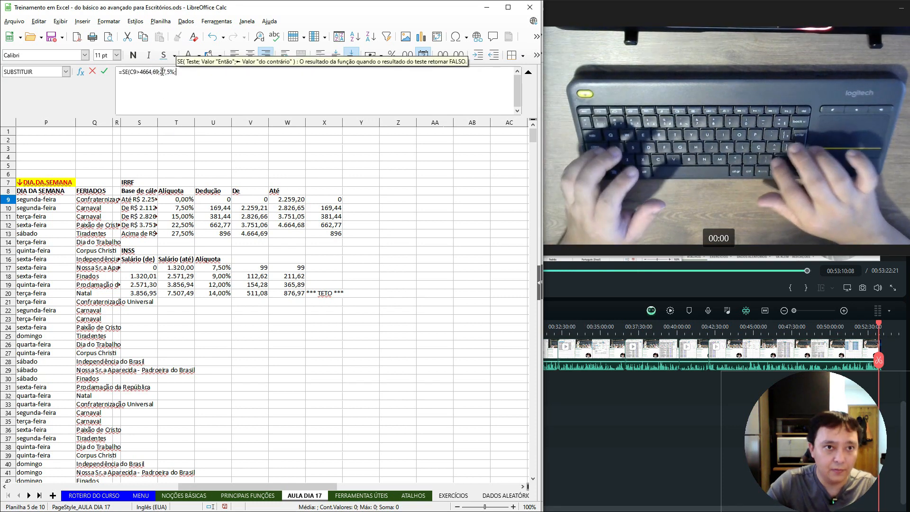
Complete the H9 formula with "OUTRA FAIXA" as the otherwise result and format the cell as a percentage.
{"action": "type", "text": "\""}
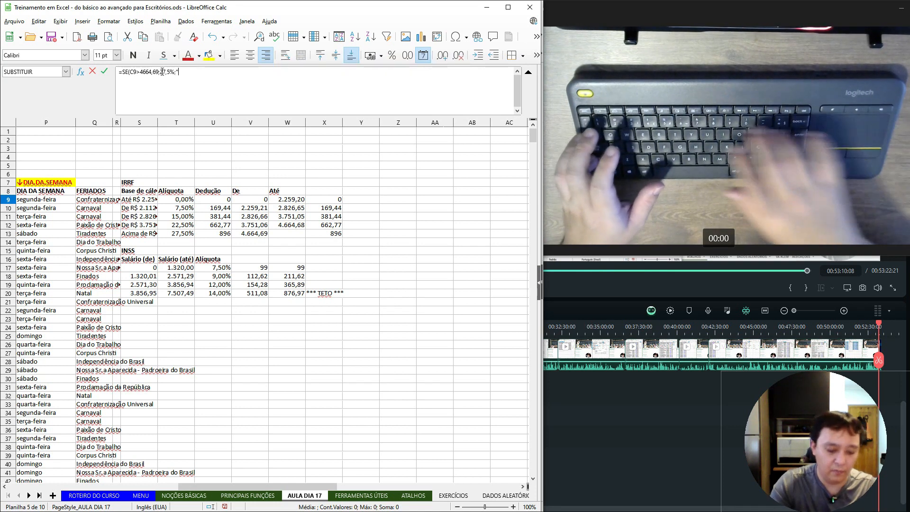
{"action": "key", "text": "BackSpace"}
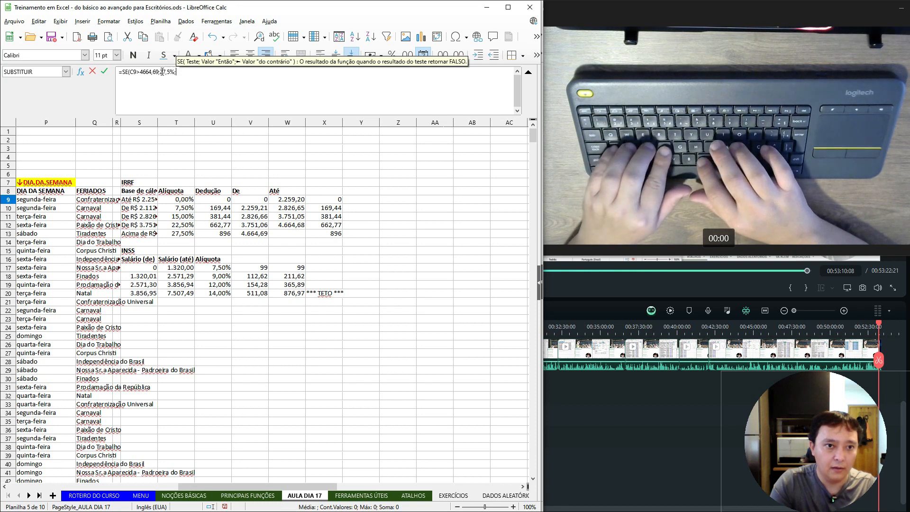
{"action": "type", "text": "\""}
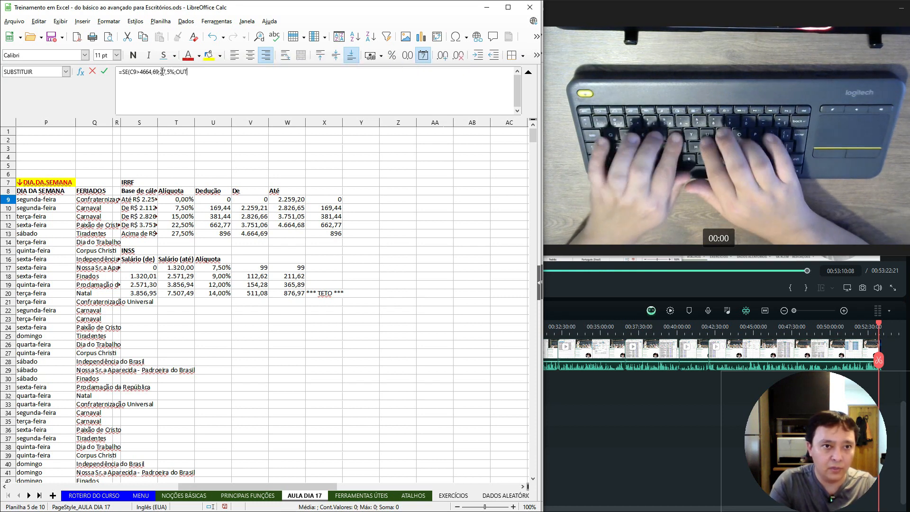
{"action": "key", "text": "BackSpace"}
{"action": "type", "text": "\""}
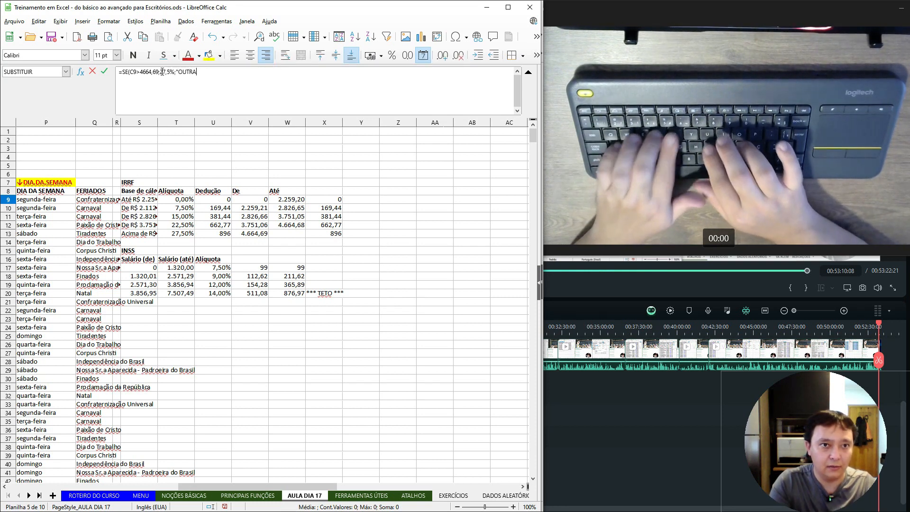
{"action": "type", "text": "OUTRA FAIXA"}
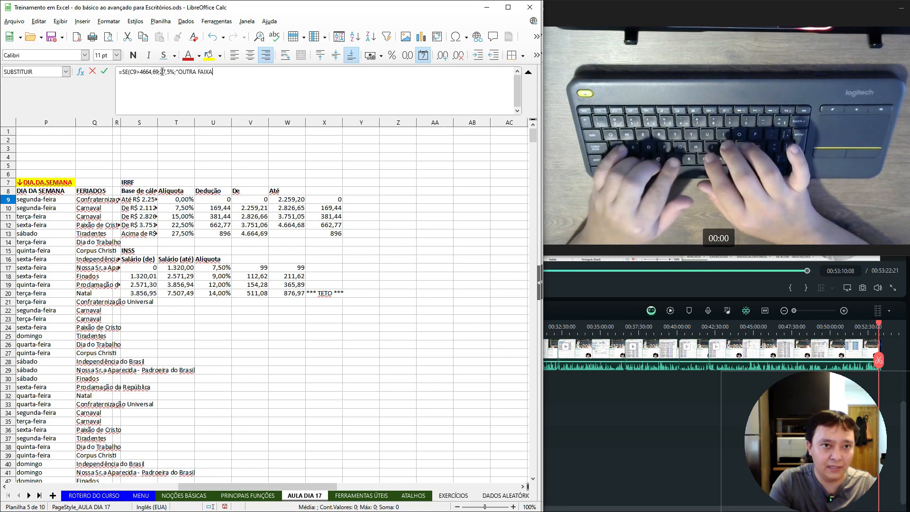
{"action": "type", "text": "\""}
{"action": "key", "text": "BackSpace"}
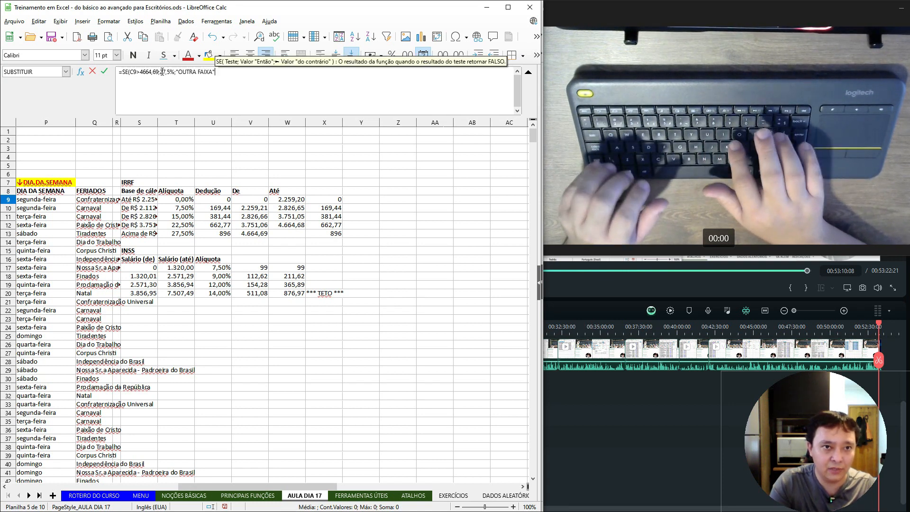
{"action": "type", "text": ")"}
{"action": "key", "text": "Return"}
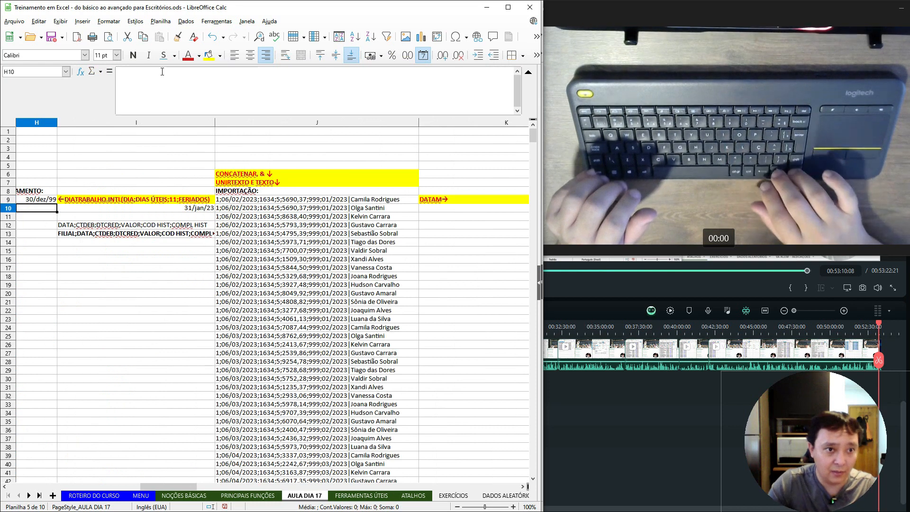
{"action": "key", "text": "Up"}
{"action": "key", "text": "ctrl+shift+4"}
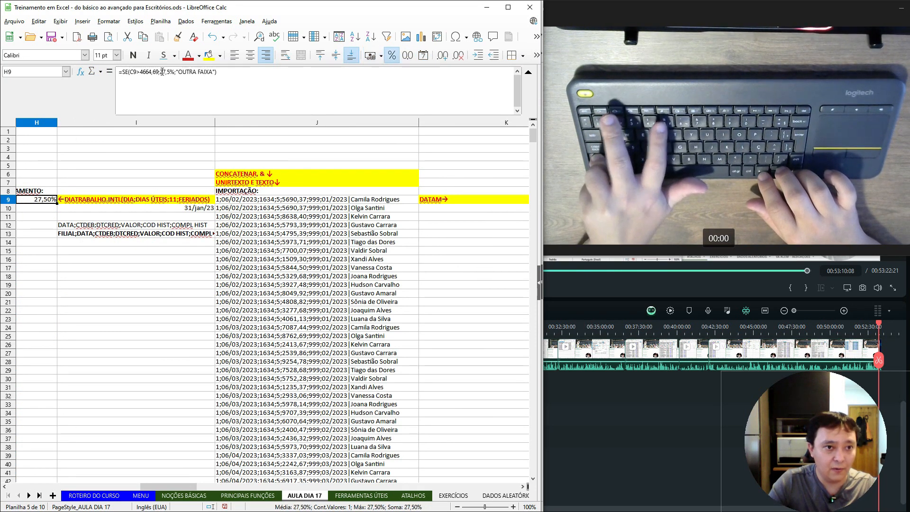
Check the fields of the row 9 record from the rate in column H back to column B.
{"action": "key", "text": "Left"}
{"action": "key", "text": "Left"}
{"action": "key", "text": "Left"}
{"action": "key", "text": "Left"}
{"action": "key", "text": "Left"}
{"action": "key", "text": "Left"}
{"action": "key", "text": "Right"}
{"action": "key", "text": "Right"}
{"action": "key", "text": "Right"}
{"action": "key", "text": "Right"}
{"action": "key", "text": "Right"}
{"action": "key", "text": "Right"}
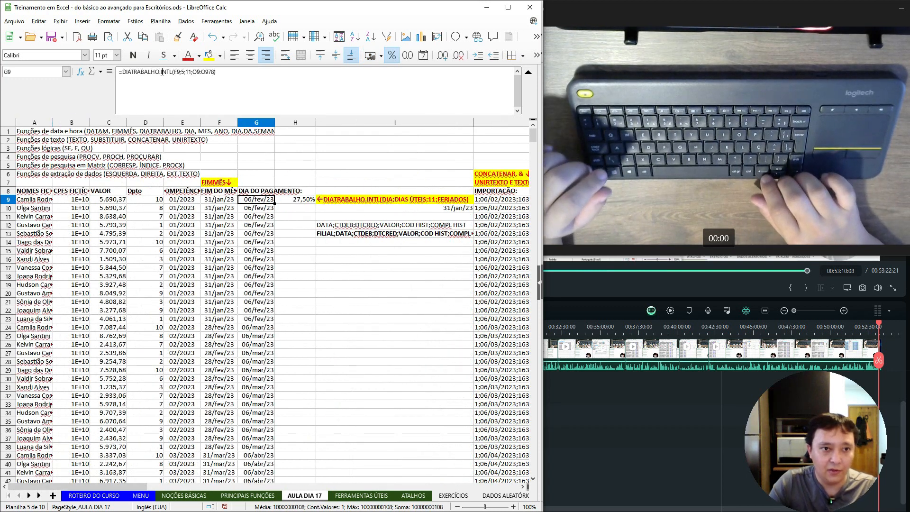
Copy the SE formula from H9 into H10:H26.
{"action": "key", "text": "ctrl+c"}
{"action": "key", "text": "Down"}
{"action": "key", "text": "shift+Down"}
{"action": "key", "text": "shift+Down"}
{"action": "key", "text": "shift+Down"}
{"action": "key", "text": "shift+Down"}
{"action": "key", "text": "shift+Down"}
{"action": "key", "text": "shift+Down"}
{"action": "key", "text": "shift+Down"}
{"action": "key", "text": "shift+Down"}
{"action": "key", "text": "shift+Down"}
{"action": "key", "text": "shift+Down"}
{"action": "key", "text": "shift+Down"}
{"action": "key", "text": "shift+Down"}
{"action": "key", "text": "shift+Down"}
{"action": "key", "text": "shift+Down"}
{"action": "key", "text": "shift+Down"}
{"action": "key", "text": "shift+Down"}
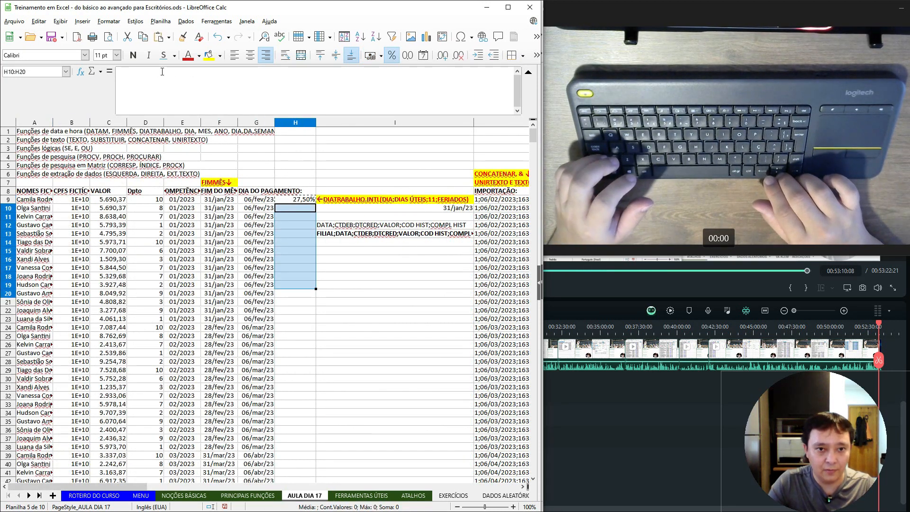
{"action": "key", "text": "ctrl+v"}
Examine the result in H16 and its formula, comparing it with the neighbouring rows.
{"action": "key", "text": "Down"}
{"action": "key", "text": "Down"}
{"action": "key", "text": "Down"}
{"action": "key", "text": "Down"}
{"action": "key", "text": "Down"}
{"action": "key", "text": "Down"}
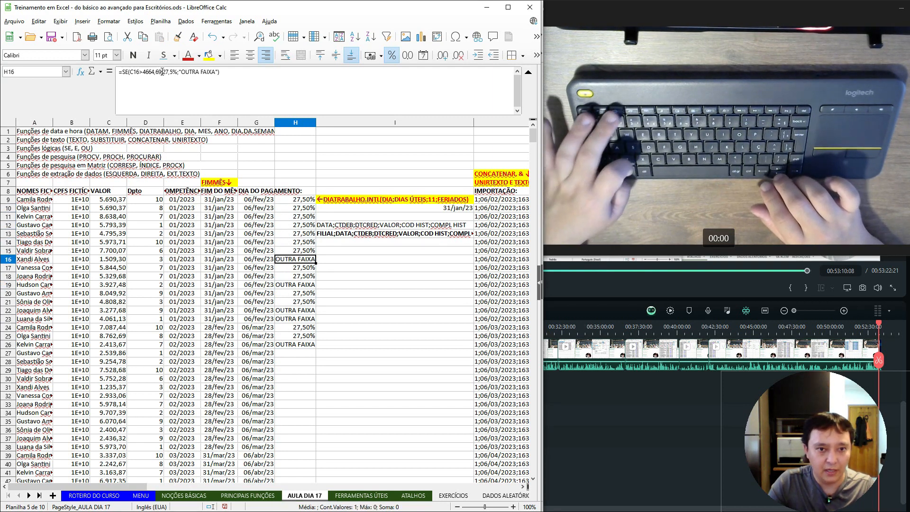
{"action": "key", "text": "Up"}
{"action": "key", "text": "Down"}
{"action": "key", "text": "Down"}
{"action": "key", "text": "Up"}
{"action": "key", "text": "F2"}
{"action": "key", "text": "Escape"}
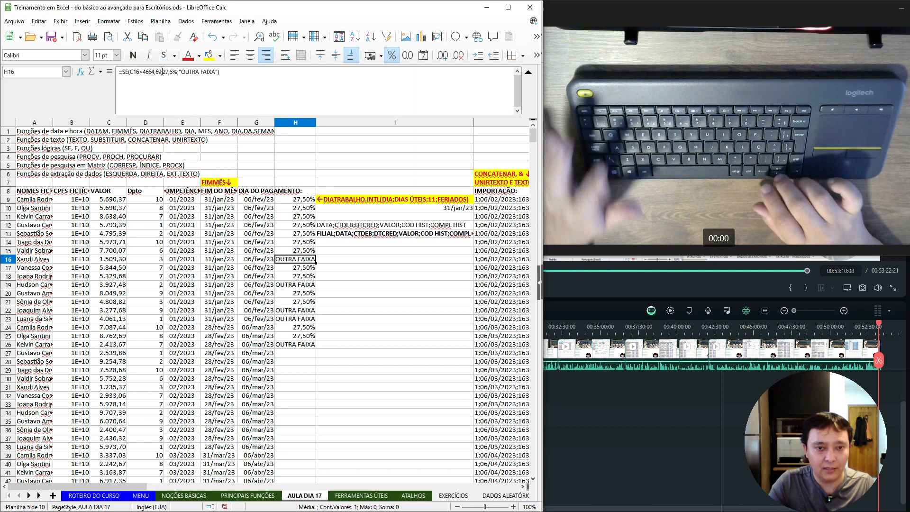
Review the filled results in column H from end to end and inspect the formula in H9.
{"action": "key", "text": "Up"}
{"action": "key", "text": "Up"}
{"action": "key", "text": "Up"}
{"action": "key", "text": "Up"}
{"action": "key", "text": "Up"}
{"action": "key", "text": "Up"}
{"action": "key", "text": "Up"}
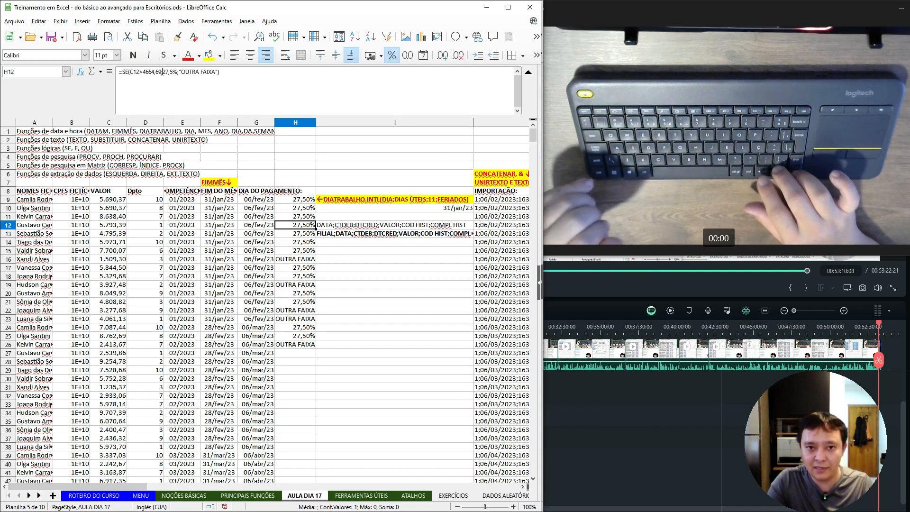
{"action": "key", "text": "ctrl+Down"}
{"action": "key", "text": "ctrl+Up"}
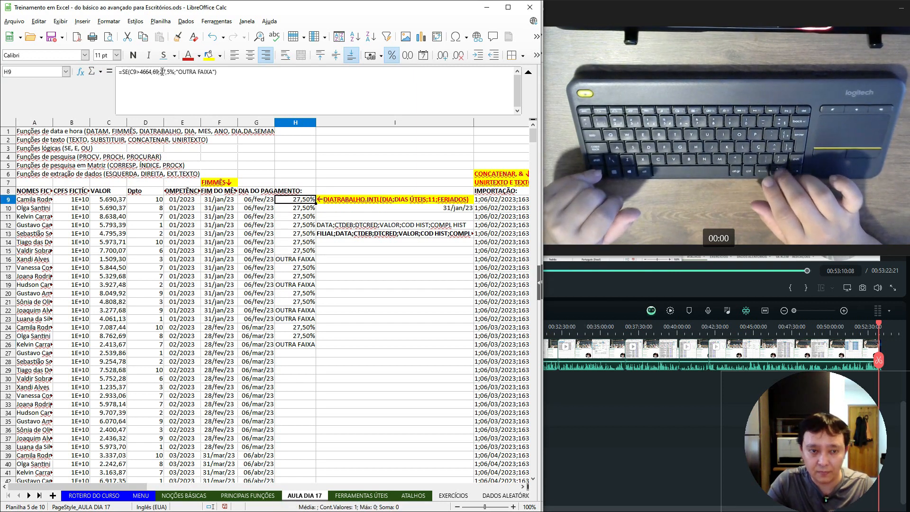
{"action": "key", "text": "ctrl+Down"}
{"action": "key", "text": "ctrl+Up"}
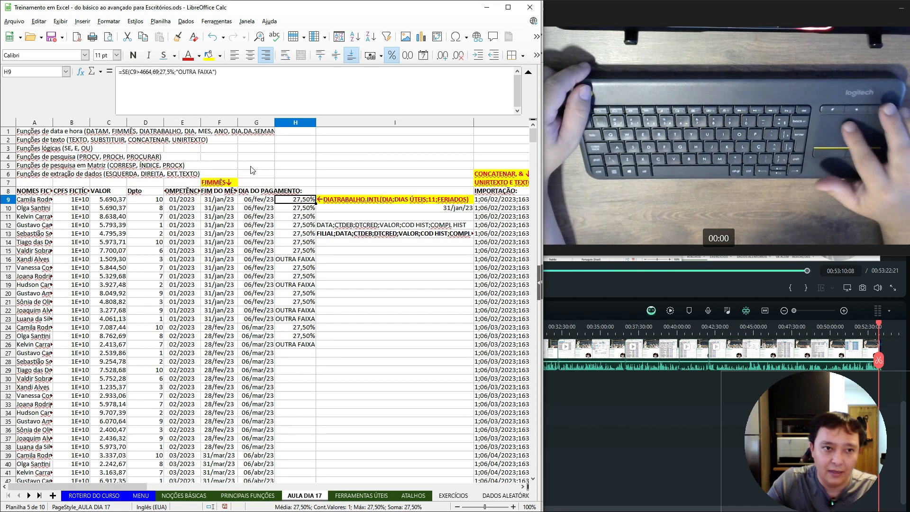
{"action": "double_click", "coordinate": [296, 199]}
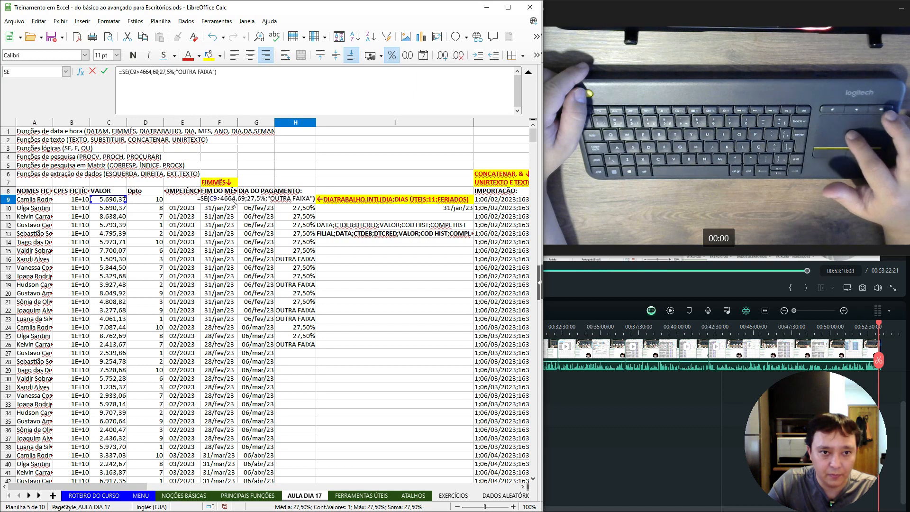
{"action": "key", "text": "Escape"}
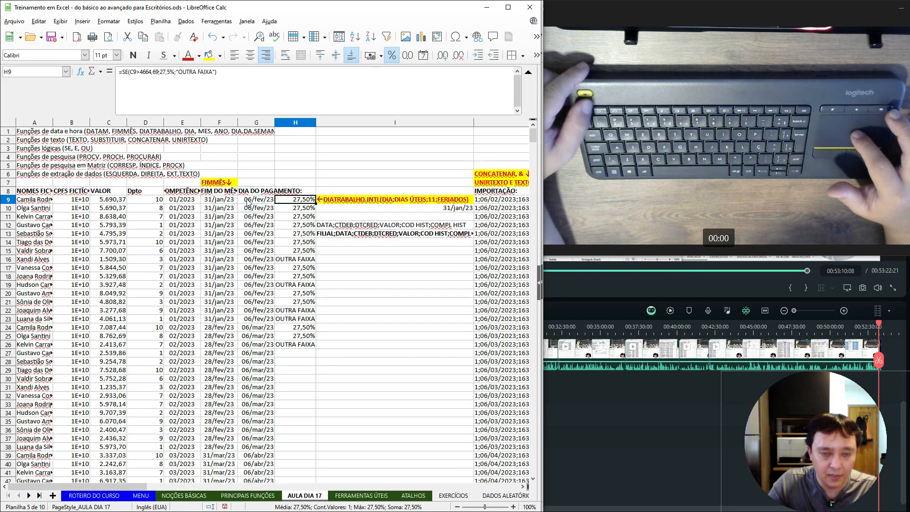
Bring up the SE function's argument hint in empty cell H5 to read its syntax, then discard the entry.
{"action": "left_click", "coordinate": [363, 149]}
{"action": "left_click", "coordinate": [313, 164]}
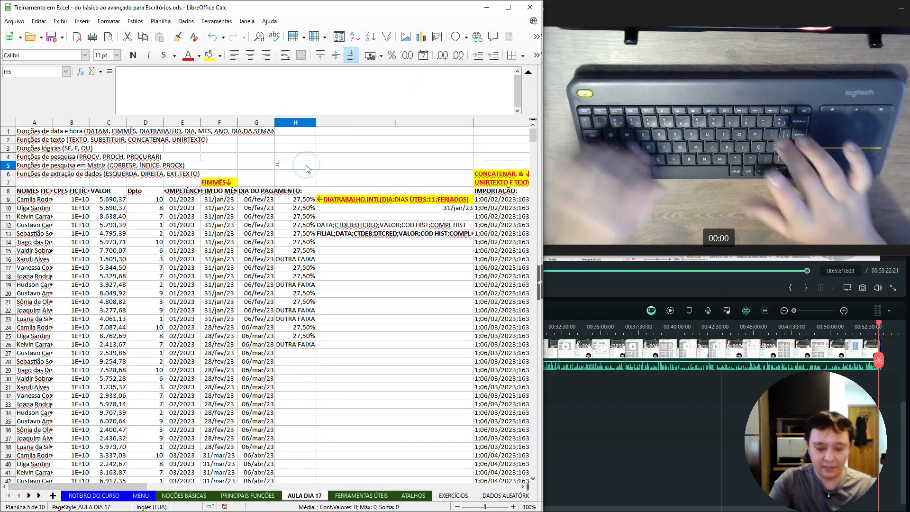
{"action": "type", "text": "=SE("}
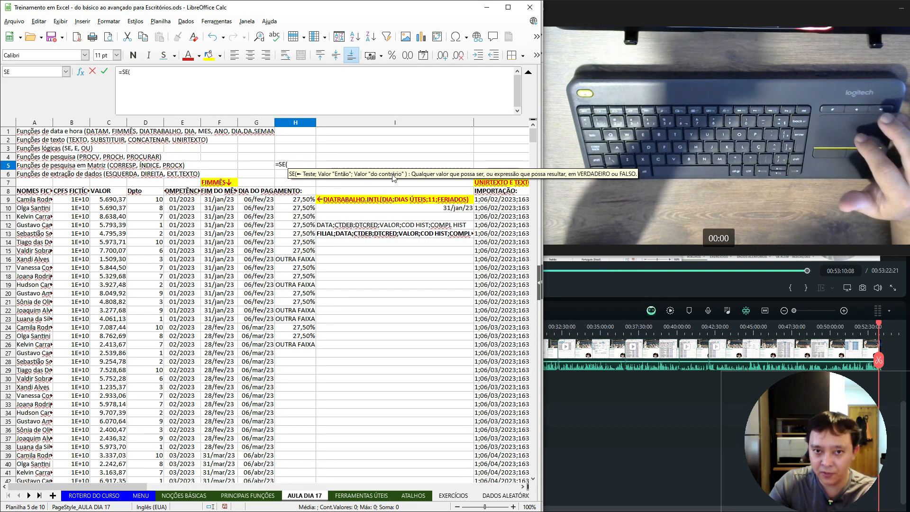
{"action": "left_click", "coordinate": [301, 199]}
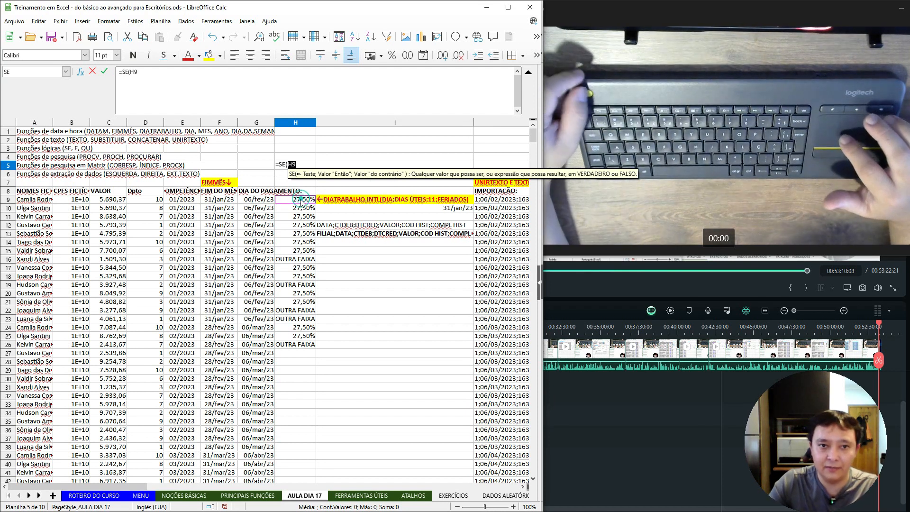
{"action": "key", "text": "Escape"}
Remove the "OUTRA FAIXA" argument from the SE formula in H9, leaving =SE(C9>4664,69;27,5%).
{"action": "left_click", "coordinate": [302, 200]}
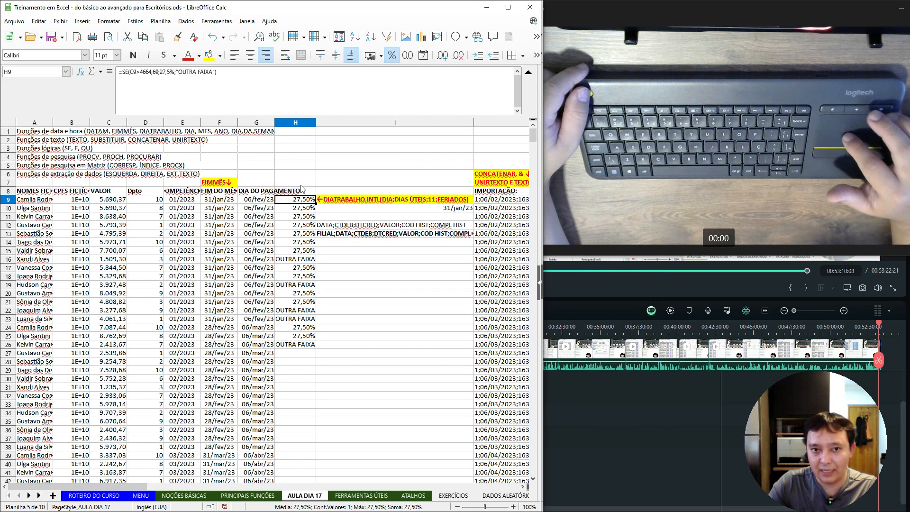
{"action": "double_click", "coordinate": [294, 200]}
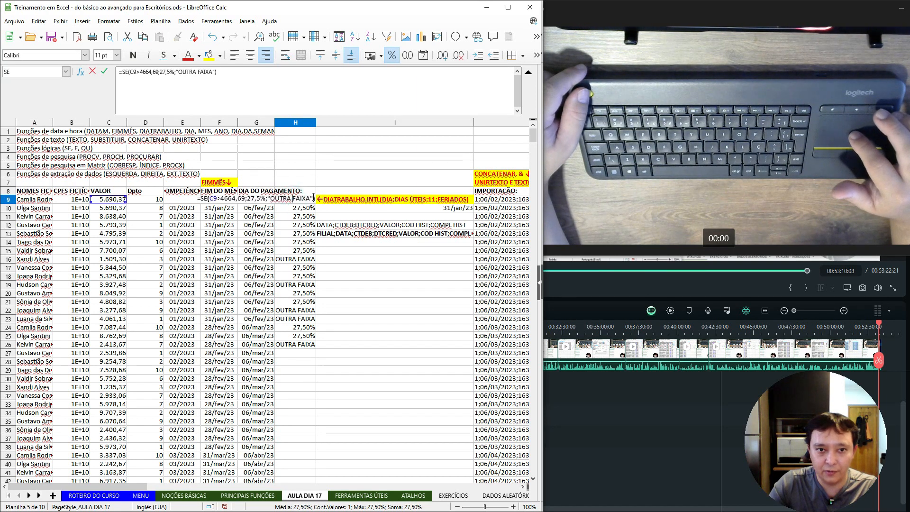
{"action": "key", "text": "BackSpace"}
{"action": "key", "text": "BackSpace"}
{"action": "key", "text": "BackSpace"}
{"action": "key", "text": "BackSpace"}
{"action": "key", "text": "BackSpace"}
{"action": "key", "text": "BackSpace"}
{"action": "key", "text": "BackSpace"}
{"action": "key", "text": "BackSpace"}
{"action": "key", "text": "BackSpace"}
{"action": "key", "text": "BackSpace"}
{"action": "key", "text": "BackSpace"}
{"action": "key", "text": "BackSpace"}
{"action": "key", "text": "BackSpace"}
{"action": "key", "text": "BackSpace"}
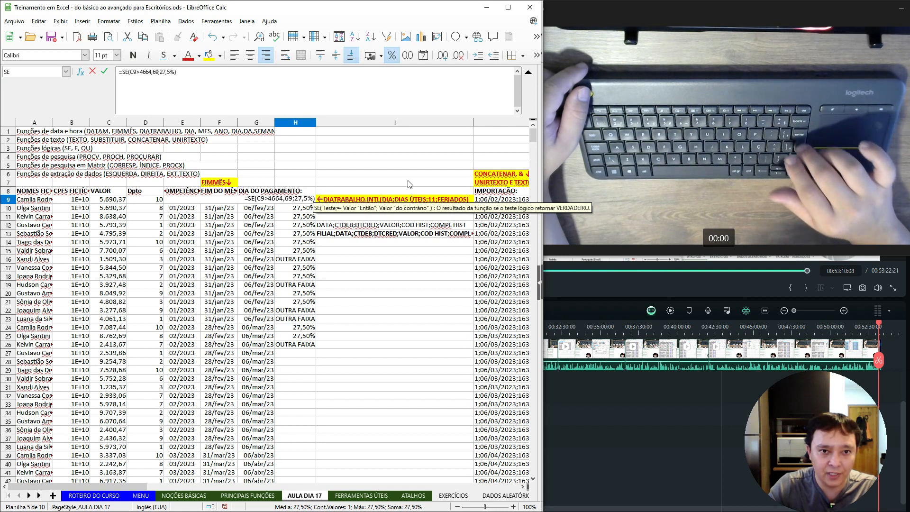
{"action": "key", "text": "Return"}
{"action": "key", "text": "Up"}
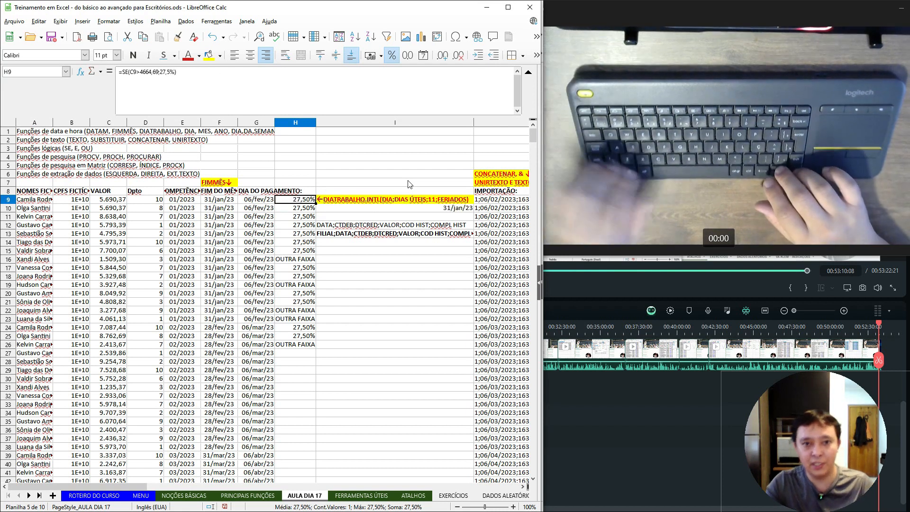
Copy the two-argument SE formula from H9 into H10:H26.
{"action": "key", "text": "ctrl+c"}
{"action": "key", "text": "Down"}
{"action": "key", "text": "ctrl+shift+Down"}
{"action": "key", "text": "ctrl+v"}
{"action": "key", "text": "Return"}
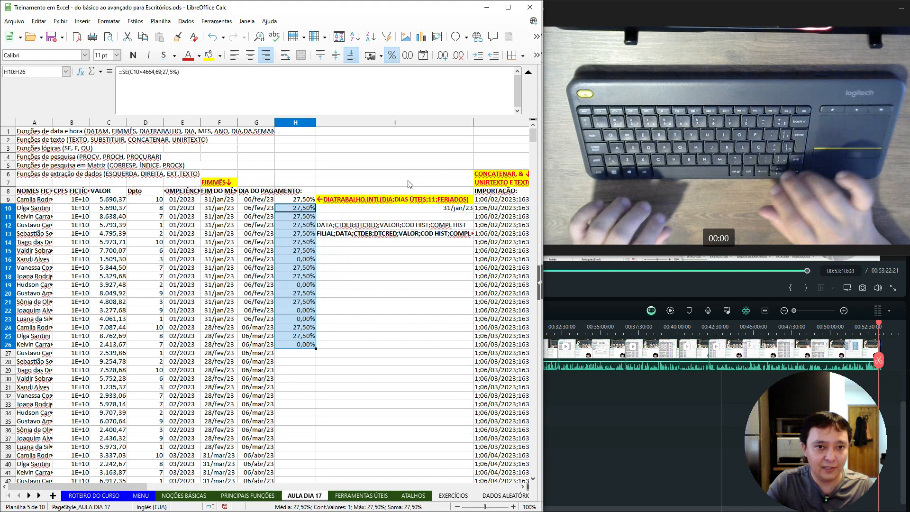
Set the number format of the result in H16 to General.
{"action": "key", "text": "Down"}
{"action": "key", "text": "Down"}
{"action": "key", "text": "Down"}
{"action": "key", "text": "Down"}
{"action": "key", "text": "Down"}
{"action": "key", "text": "Down"}
{"action": "key", "text": "ctrl+shift+6"}
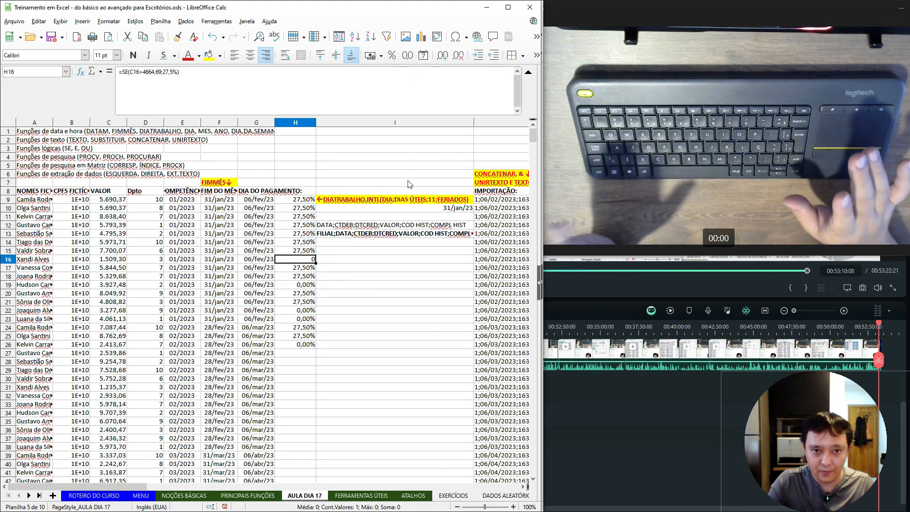
Compare the result and formula in H16 with those in H15.
{"action": "key", "text": "Up"}
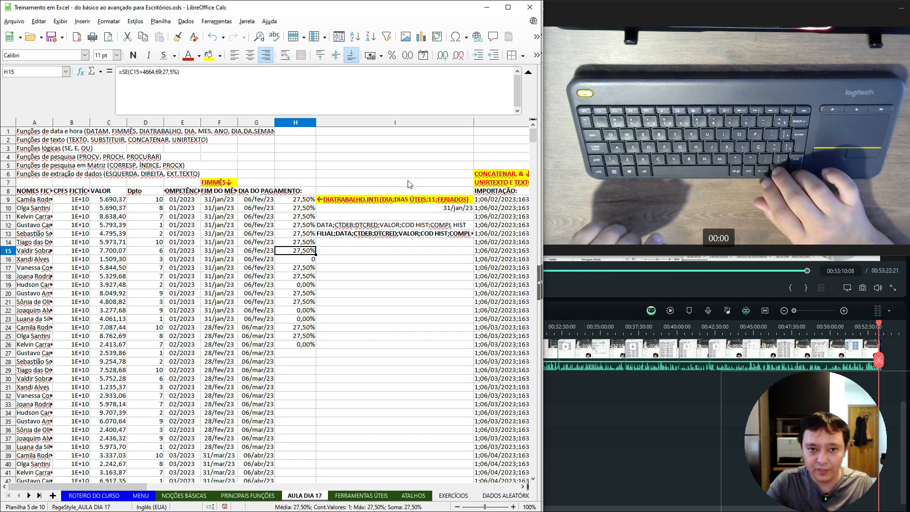
{"action": "key", "text": "Down"}
{"action": "key", "text": "Up"}
{"action": "key", "text": "Down"}
{"action": "key", "text": "Up"}
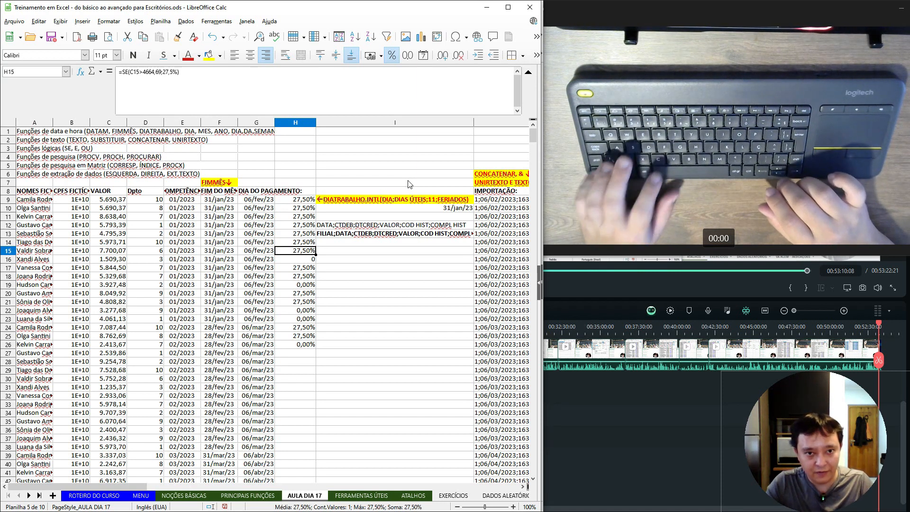
{"action": "key", "text": "Down"}
{"action": "key", "text": "Down"}
{"action": "key", "text": "Up"}
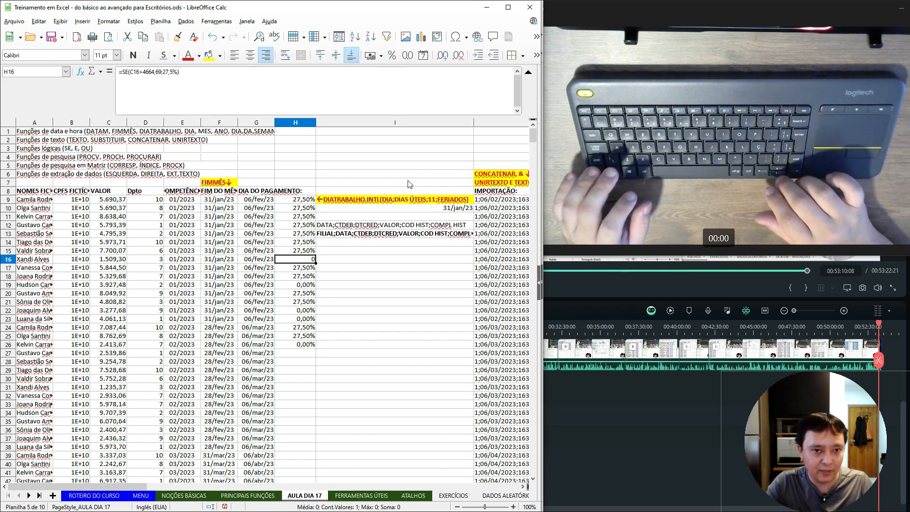
Add "OUTRAS FAIXAS" as the otherwise value of the SE formula in H16.
{"action": "key", "text": "F2"}
{"action": "key", "text": "Left"}
{"action": "key", "text": "Left"}
{"action": "key", "text": "Left"}
{"action": "key", "text": "Left"}
{"action": "key", "text": "Left"}
{"action": "key", "text": "Left"}
{"action": "key", "text": "Left"}
{"action": "key", "text": "Left"}
{"action": "key", "text": "Left"}
{"action": "key", "text": "Left"}
{"action": "key", "text": "Left"}
{"action": "key", "text": "Left"}
{"action": "key", "text": "Left"}
{"action": "key", "text": "Left"}
{"action": "key", "text": "Left"}
{"action": "key", "text": "Left"}
{"action": "key", "text": "Left"}
{"action": "key", "text": "Left"}
{"action": "key", "text": "Left"}
{"action": "key", "text": "Left"}
{"action": "key", "text": "Right"}
{"action": "key", "text": "Right"}
{"action": "key", "text": "Right"}
{"action": "key", "text": "Right"}
{"action": "key", "text": "Right"}
{"action": "key", "text": "Right"}
{"action": "key", "text": "Right"}
{"action": "key", "text": "Right"}
{"action": "key", "text": "Right"}
{"action": "key", "text": "Right"}
{"action": "key", "text": "Right"}
{"action": "key", "text": "Right"}
{"action": "key", "text": "Right"}
{"action": "key", "text": "Right"}
{"action": "key", "text": "Right"}
{"action": "key", "text": "Left"}
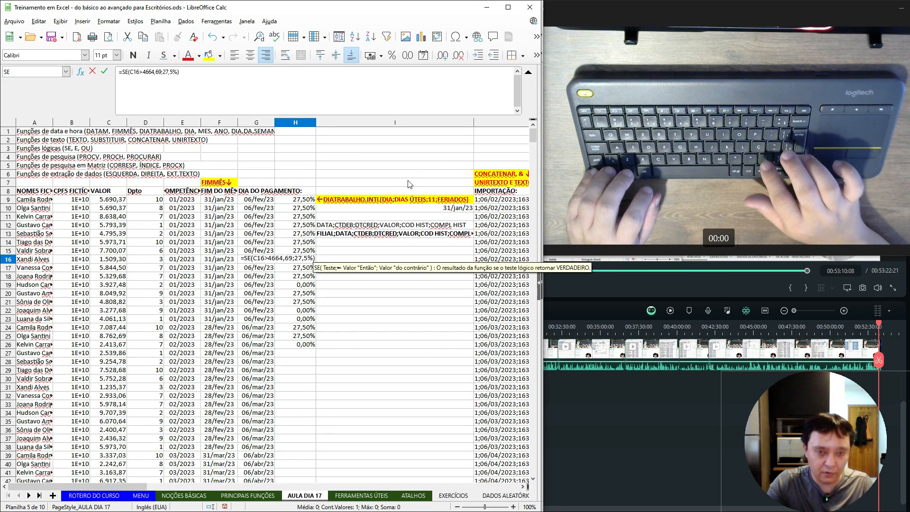
{"action": "type", "text": ";"}
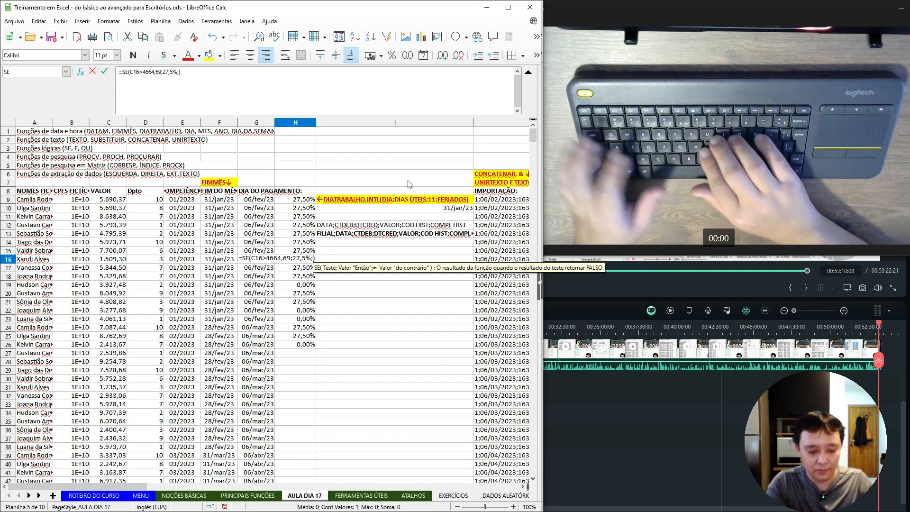
{"action": "type", "text": "\"OUTRAS FA"}
{"action": "type", "text": "IXAS\""}
{"action": "key", "text": "Return"}
Copy the completed SE formula from H16 over the whole range H9:H26.
{"action": "key", "text": "ctrl+c"}
{"action": "key", "text": "ctrl+Up"}
{"action": "key", "text": "Down"}
{"action": "key", "text": "ctrl+shift+Down"}
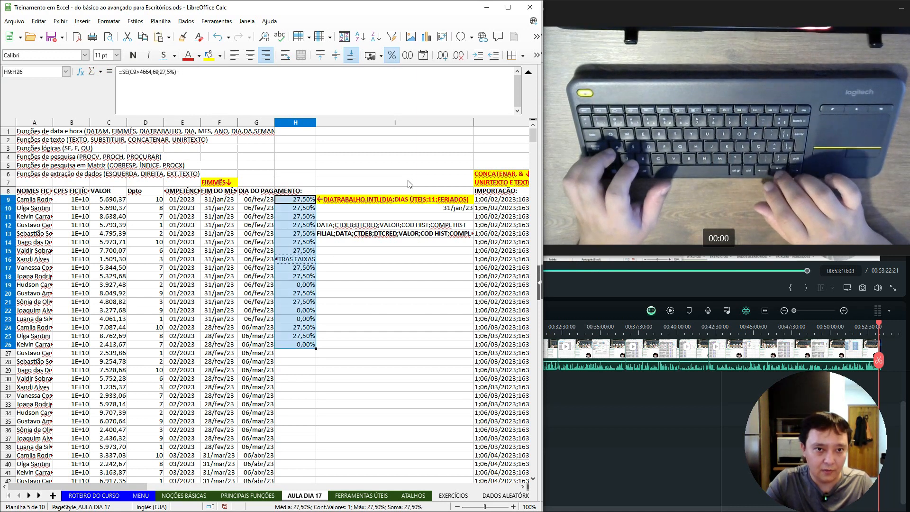
{"action": "key", "text": "ctrl+v"}
Widen column H so that the "OUTRAS FAIXAS" results fit in their cells.
{"action": "key", "text": "Down"}
{"action": "key", "text": "Down"}
{"action": "key", "text": "Down"}
{"action": "key", "text": "Down"}
{"action": "key", "text": "Down"}
{"action": "key", "text": "Down"}
{"action": "key", "text": "Down"}
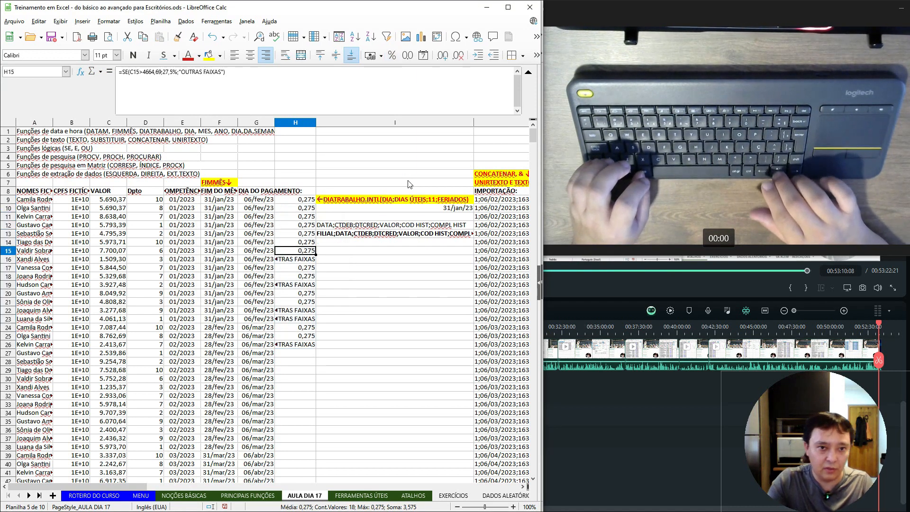
{"action": "key", "text": "Right"}
{"action": "key", "text": "Right"}
{"action": "key", "text": "Right"}
{"action": "key", "text": "Right"}
{"action": "key", "text": "Right"}
{"action": "key", "text": "Right"}
{"action": "key", "text": "Right"}
{"action": "key", "text": "Right"}
{"action": "key", "text": "Right"}
{"action": "key", "text": "Right"}
{"action": "key", "text": "Right"}
{"action": "key", "text": "Right"}
{"action": "key", "text": "Right"}
{"action": "key", "text": "Right"}
{"action": "key", "text": "Right"}
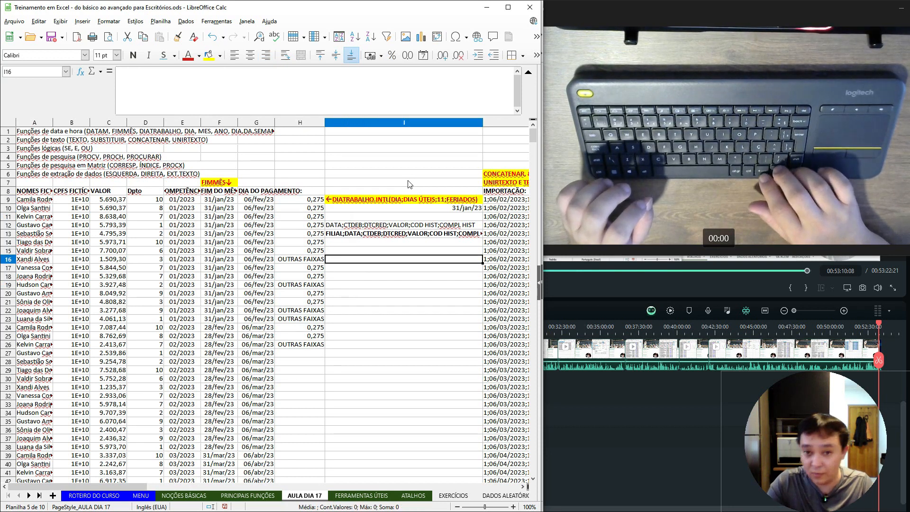
Consult the brackets and rates in the IRRF table, and return to the formulas in column H.
{"action": "key", "text": "Up"}
{"action": "key", "text": "Up"}
{"action": "key", "text": "Up"}
{"action": "key", "text": "Left"}
{"action": "key", "text": "Left"}
{"action": "key", "text": "Left"}
{"action": "key", "text": "Left"}
{"action": "key", "text": "Left"}
{"action": "key", "text": "Left"}
{"action": "key", "text": "Left"}
{"action": "key", "text": "Left"}
{"action": "key", "text": "Left"}
{"action": "key", "text": "Left"}
{"action": "key", "text": "Left"}
{"action": "key", "text": "Left"}
{"action": "key", "text": "Left"}
{"action": "key", "text": "Left"}
{"action": "key", "text": "Left"}
{"action": "key", "text": "Left"}
{"action": "key", "text": "Left"}
{"action": "key", "text": "Left"}
{"action": "key", "text": "Left"}
{"action": "key", "text": "Left"}
{"action": "key", "text": "Left"}
{"action": "key", "text": "Left"}
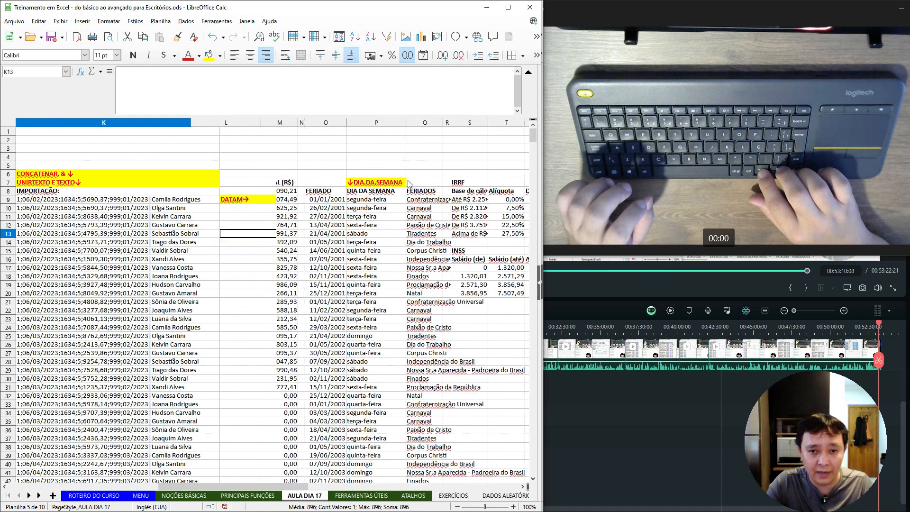
{"action": "key", "text": "Right"}
{"action": "key", "text": "Right"}
{"action": "key", "text": "Right"}
{"action": "key", "text": "Right"}
{"action": "key", "text": "Right"}
{"action": "key", "text": "Right"}
{"action": "key", "text": "Right"}
{"action": "key", "text": "Right"}
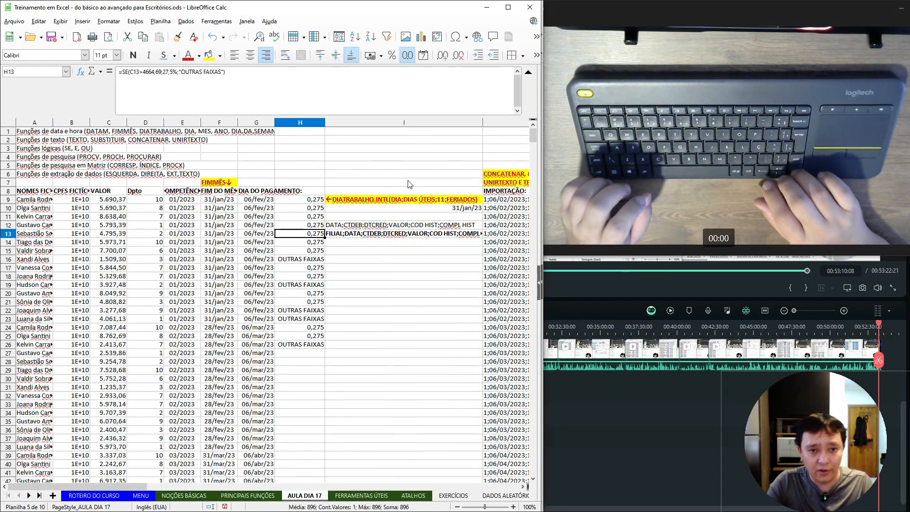
Clear the SE formulas from H9:H26.
{"action": "key", "text": "Left"}
{"action": "key", "text": "Up"}
{"action": "key", "text": "Up"}
{"action": "key", "text": "Up"}
{"action": "key", "text": "Down"}
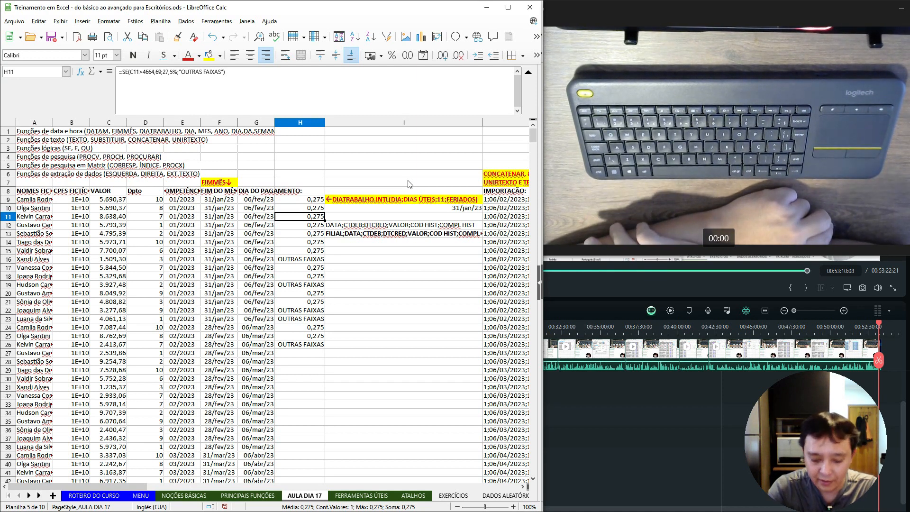
{"action": "type", "text": "="}
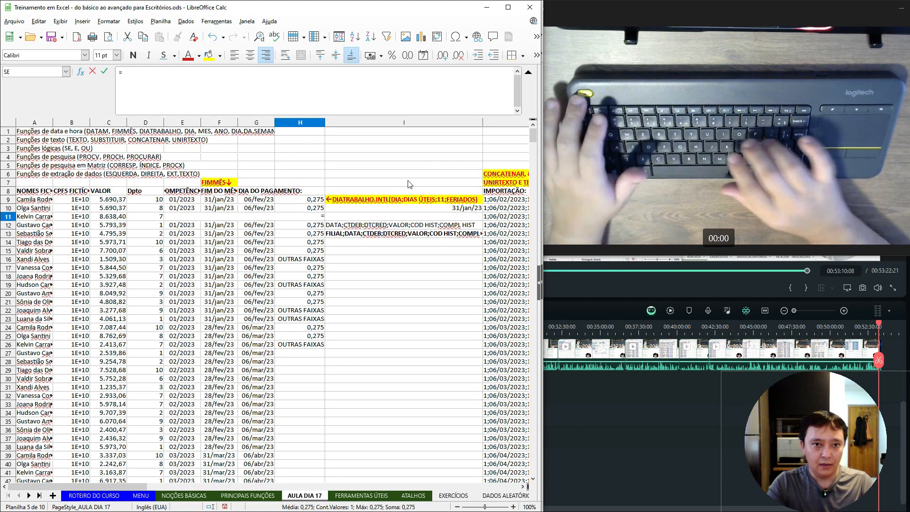
{"action": "key", "text": "Escape"}
{"action": "key", "text": "Up"}
{"action": "key", "text": "Up"}
{"action": "key", "text": "ctrl+shift+Down"}
{"action": "key", "text": "Delete"}
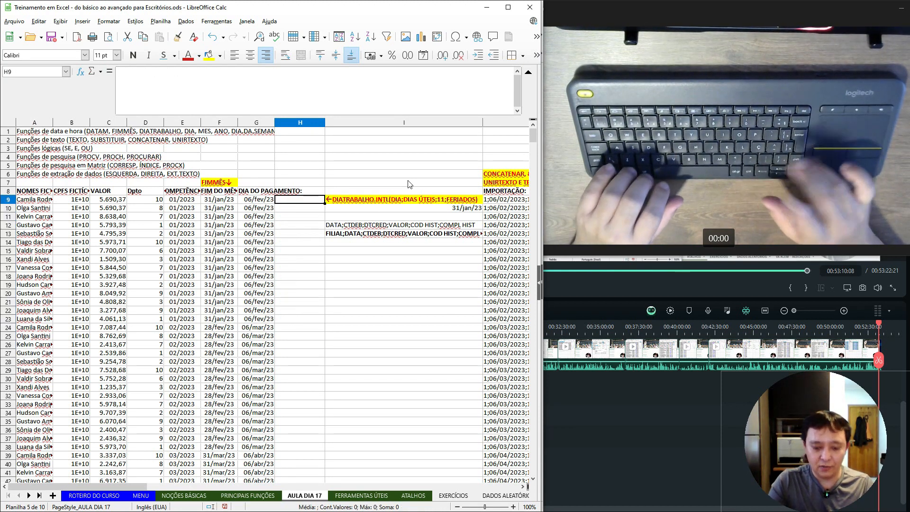
Start a SES formula in H9 with a greater-than test on the value in C9.
{"action": "type", "text": "=SES("}
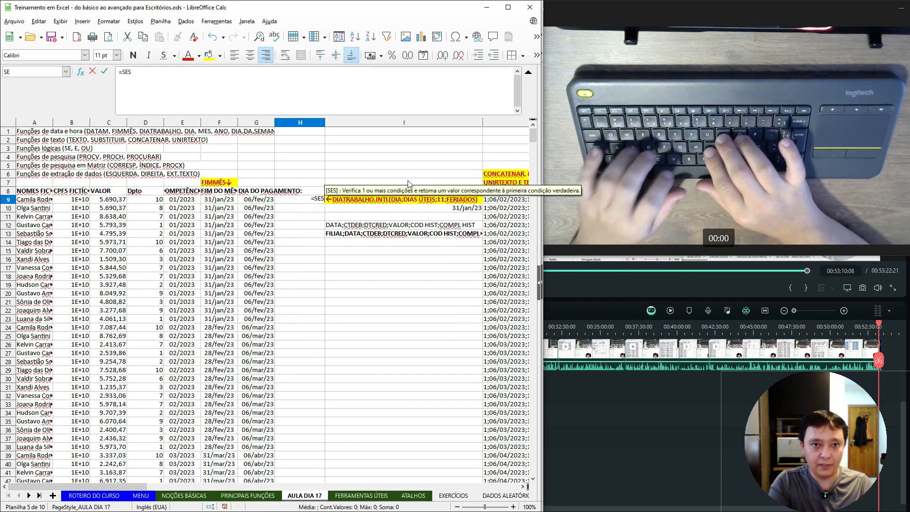
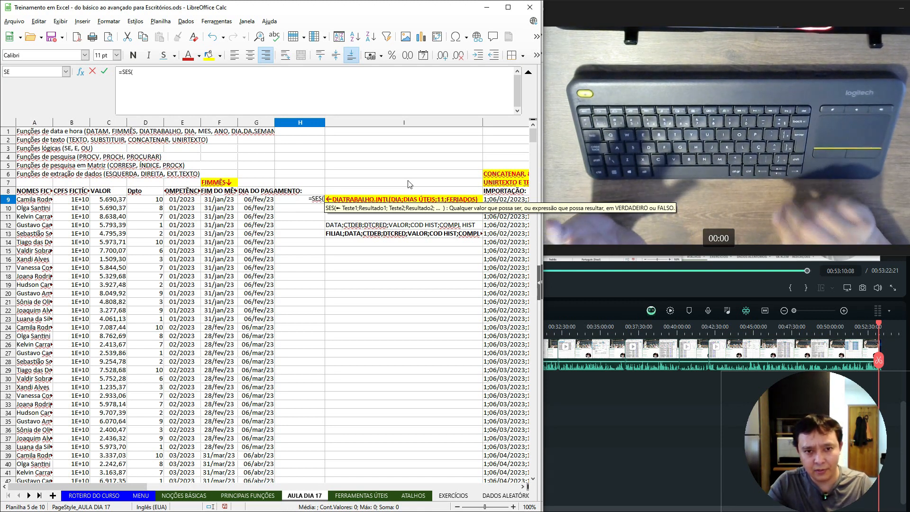
{"action": "key", "text": "Left"}
{"action": "key", "text": "Left"}
{"action": "key", "text": "Left"}
{"action": "key", "text": "Left"}
{"action": "key", "text": "Left"}
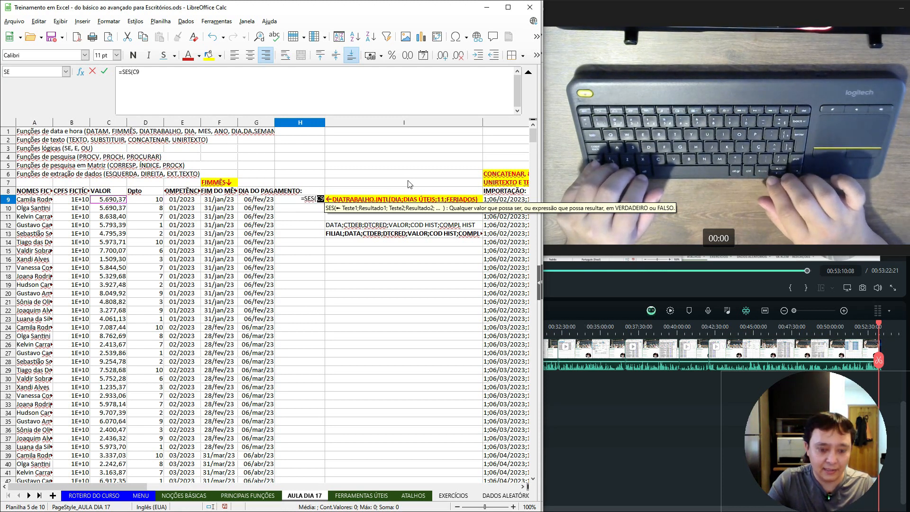
{"action": "type", "text": ">"}
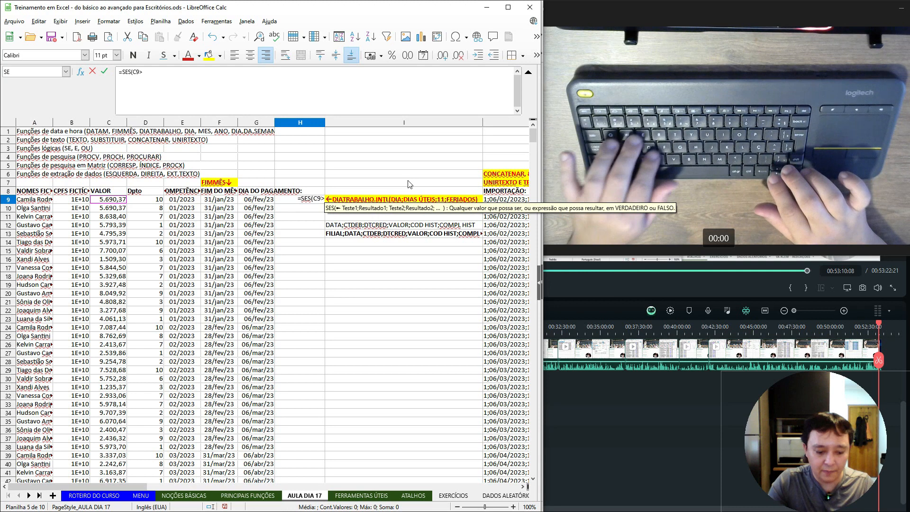
{"action": "type", "text": "4664"}
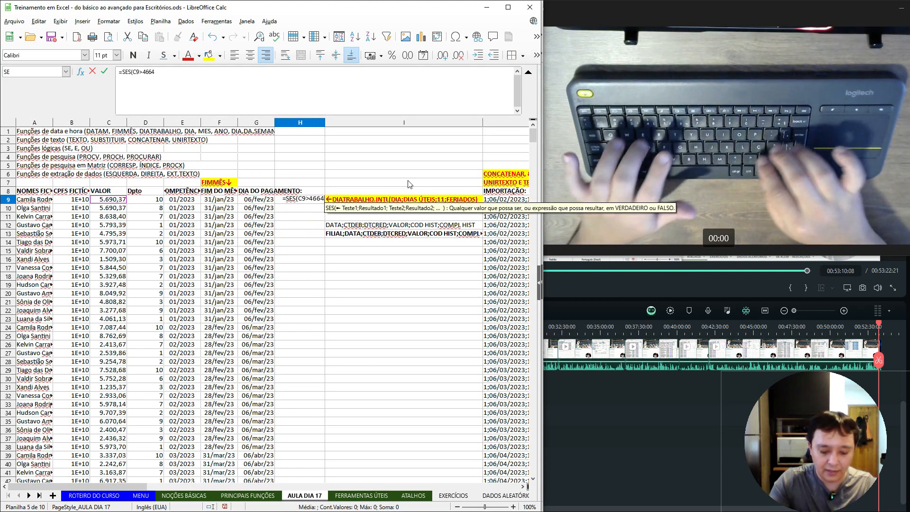
{"action": "key", "text": "BackSpace"}
{"action": "key", "text": "BackSpace"}
{"action": "key", "text": "BackSpace"}
{"action": "key", "text": "BackSpace"}
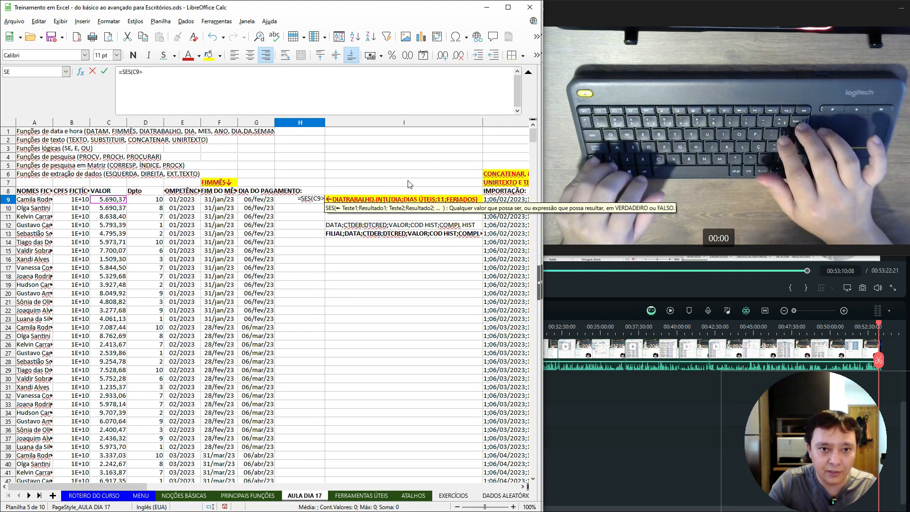
Complete the first SES test as C9>=V13, using the lower limit of the highest IRRF bracket.
{"action": "key", "text": "Right"}
{"action": "key", "text": "Right"}
{"action": "key", "text": "Right"}
{"action": "key", "text": "Right"}
{"action": "key", "text": "Right"}
{"action": "key", "text": "Right"}
{"action": "key", "text": "Right"}
{"action": "key", "text": "Right"}
{"action": "key", "text": "Right"}
{"action": "key", "text": "Right"}
{"action": "key", "text": "Right"}
{"action": "key", "text": "Right"}
{"action": "key", "text": "Right"}
{"action": "key", "text": "Right"}
{"action": "key", "text": "Right"}
{"action": "key", "text": "Right"}
{"action": "key", "text": "Right"}
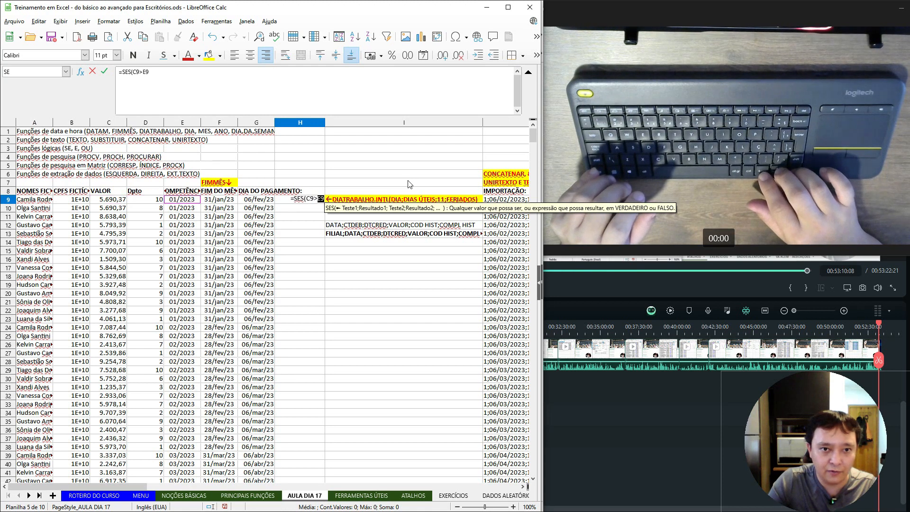
{"action": "key", "text": "Right"}
{"action": "key", "text": "Right"}
{"action": "key", "text": "Right"}
{"action": "key", "text": "Right"}
{"action": "key", "text": "Right"}
{"action": "key", "text": "Left"}
{"action": "key", "text": "Down"}
{"action": "key", "text": "Left"}
{"action": "key", "text": "Down"}
{"action": "key", "text": "Down"}
{"action": "key", "text": "Left"}
{"action": "key", "text": "Down"}
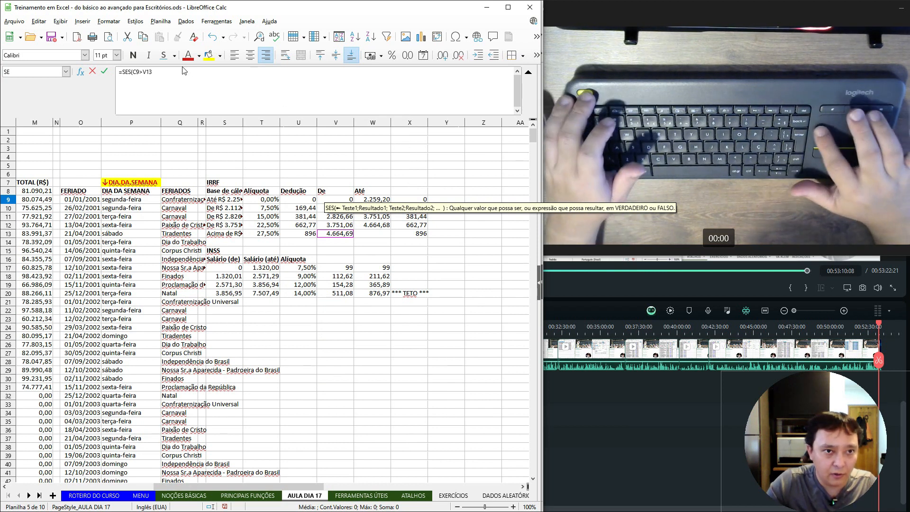
{"action": "left_click", "coordinate": [143, 71]}
{"action": "type", "text": "="}
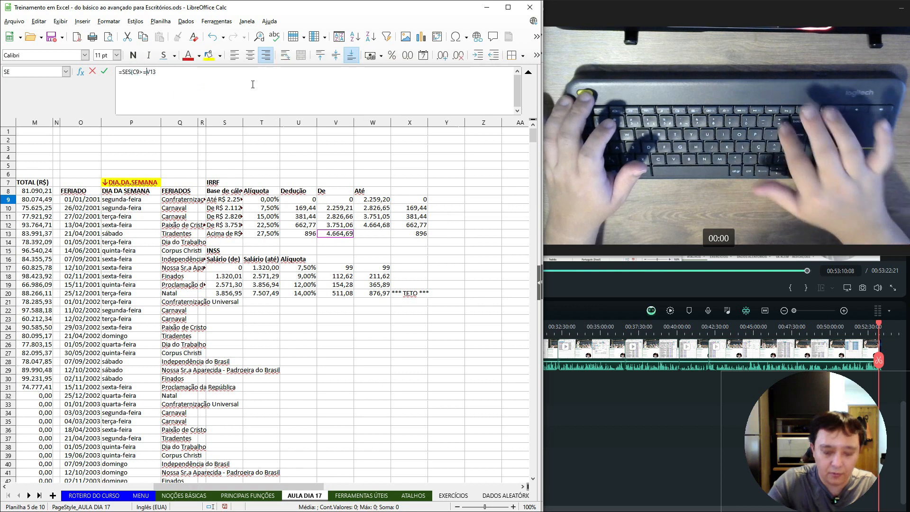
{"action": "key", "text": "Right"}
{"action": "key", "text": "Right"}
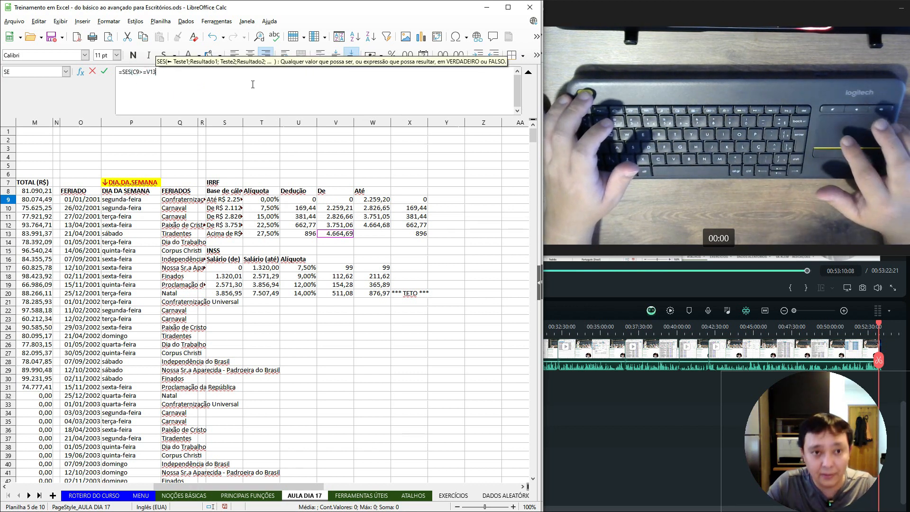
Add the rate in T13 as the result of the first SES test.
{"action": "type", "text": ";"}
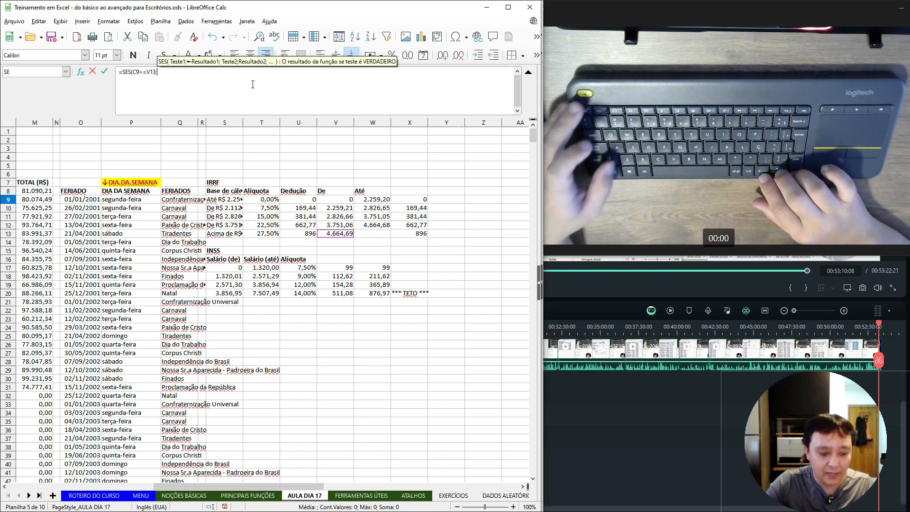
{"action": "key", "text": "F2"}
{"action": "key", "text": "Up"}
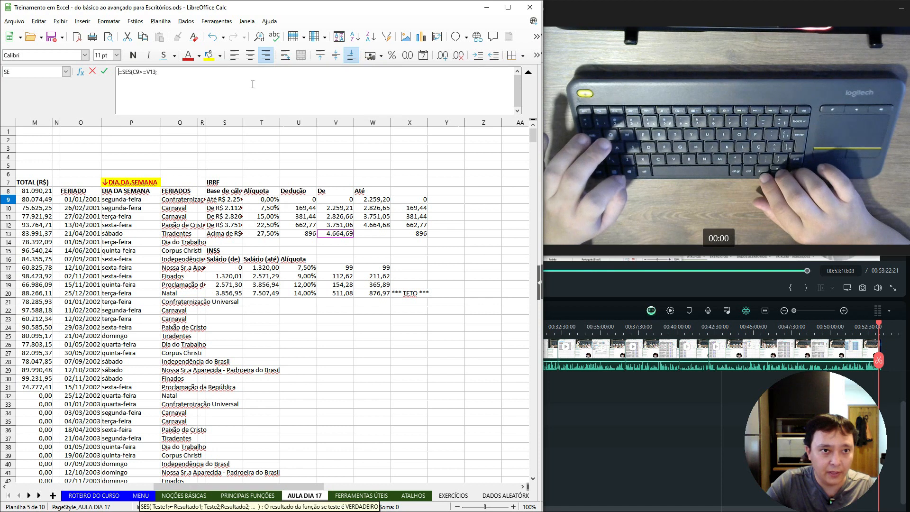
{"action": "left_click", "coordinate": [188, 76]}
{"action": "left_click", "coordinate": [264, 233]}
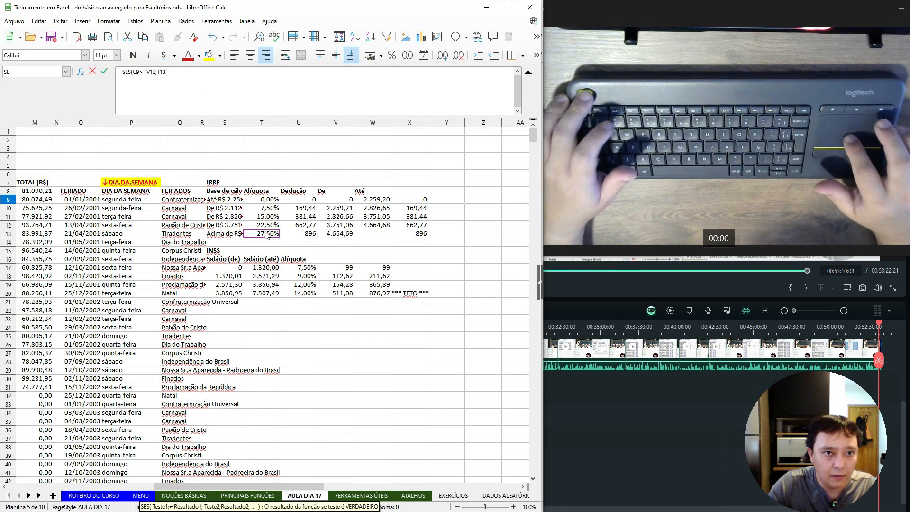
{"action": "left_click", "coordinate": [185, 71]}
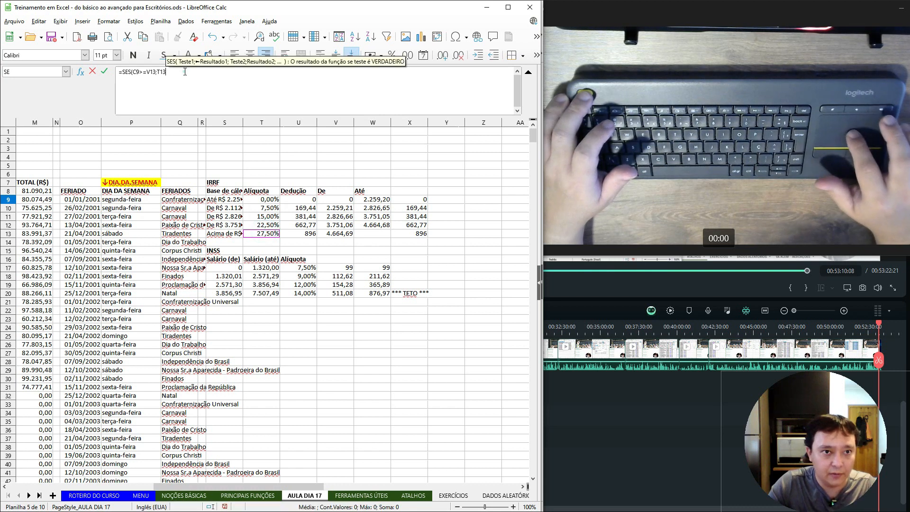
Add the second SES test C9>=V12 with the rate in T12 as its result.
{"action": "type", "text": ";"}
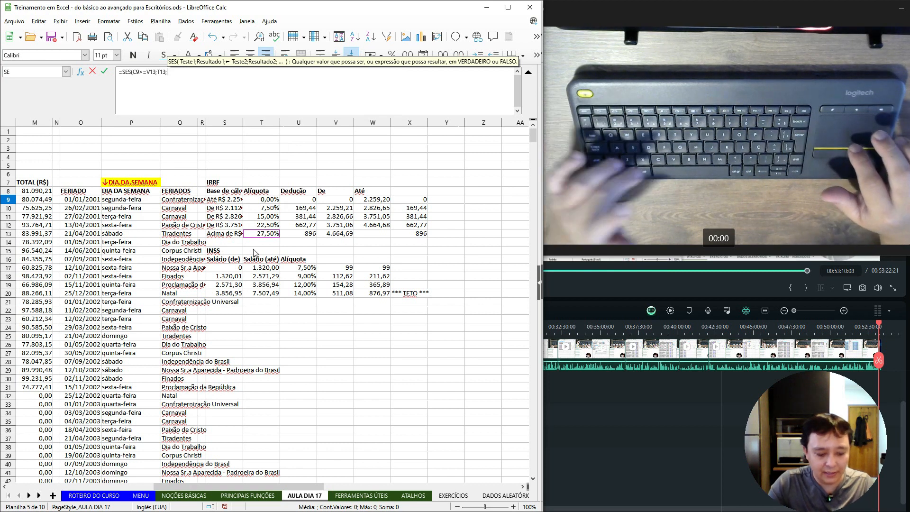
{"action": "type", "text": "C9"}
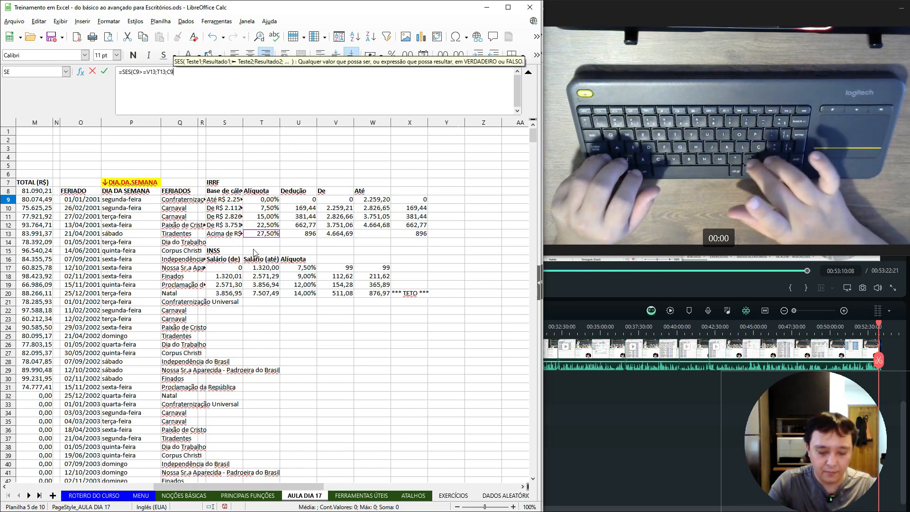
{"action": "type", "text": ">="}
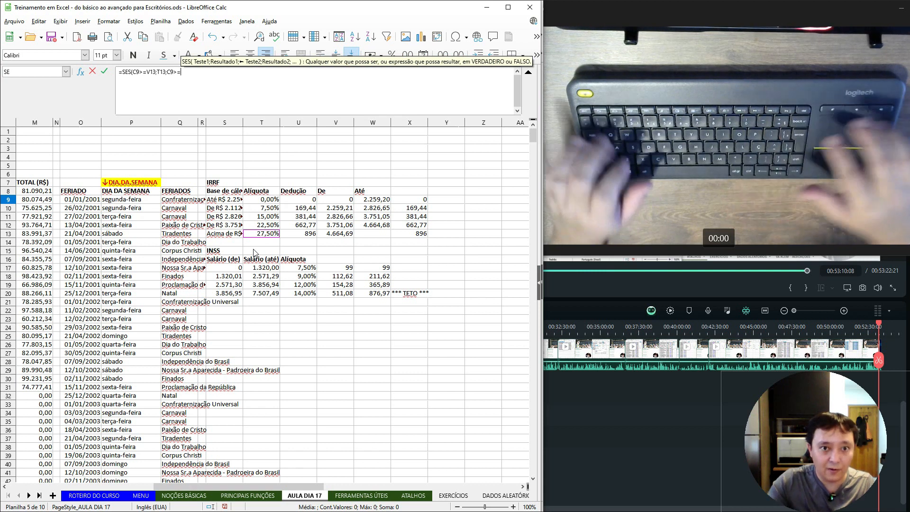
{"action": "left_click", "coordinate": [322, 225]}
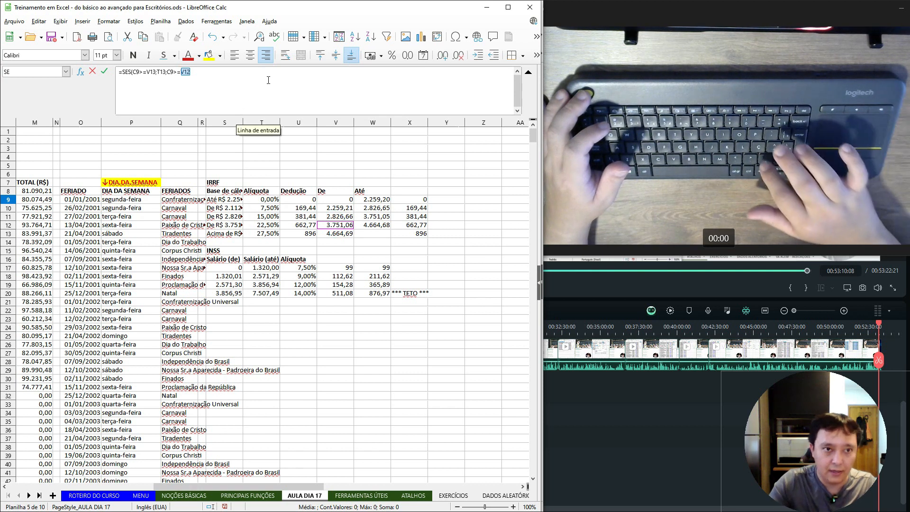
{"action": "type", "text": ";"}
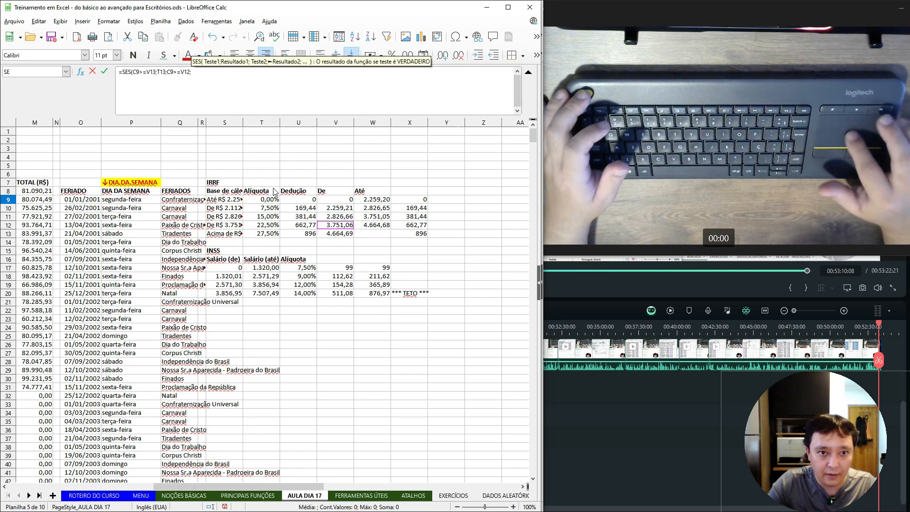
{"action": "left_click", "coordinate": [267, 226]}
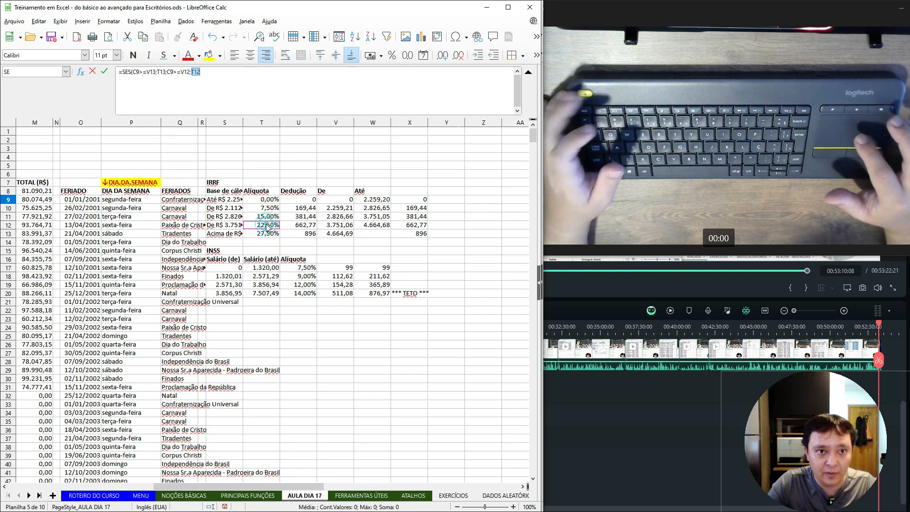
Add the third SES test C9>=V11 with the rate in T11 as its result.
{"action": "type", "text": ";C"}
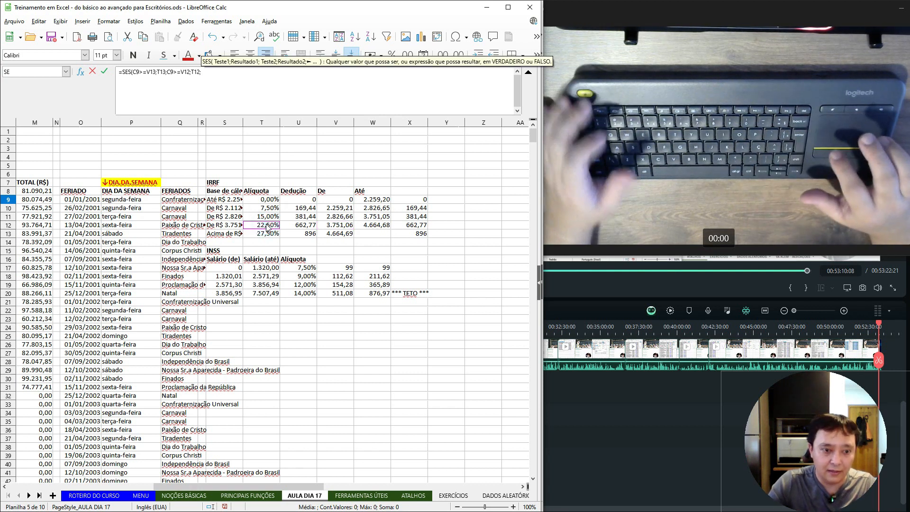
{"action": "type", "text": "9>"}
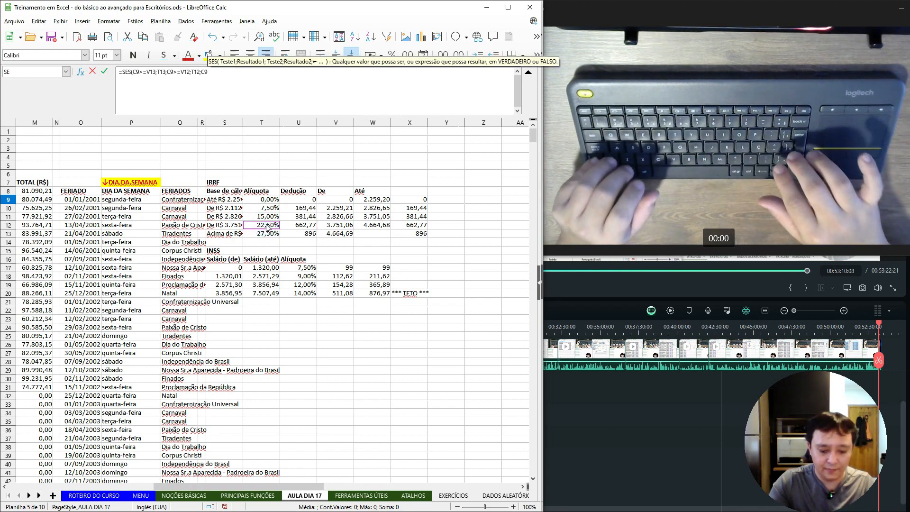
{"action": "type", "text": "="}
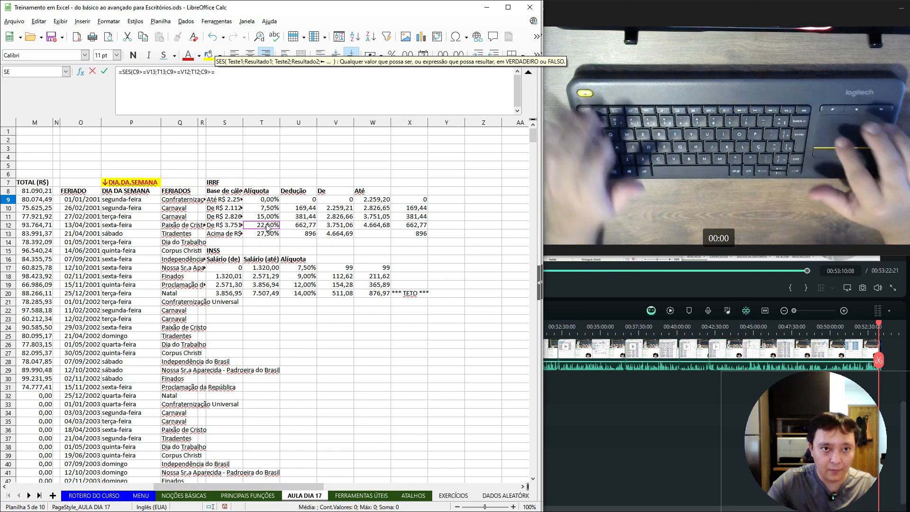
{"action": "left_click", "coordinate": [334, 218]}
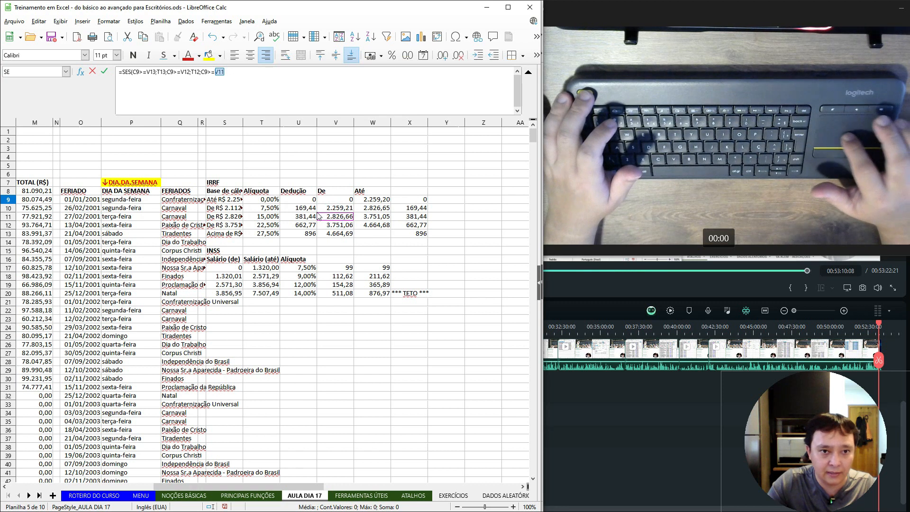
{"action": "type", "text": ";"}
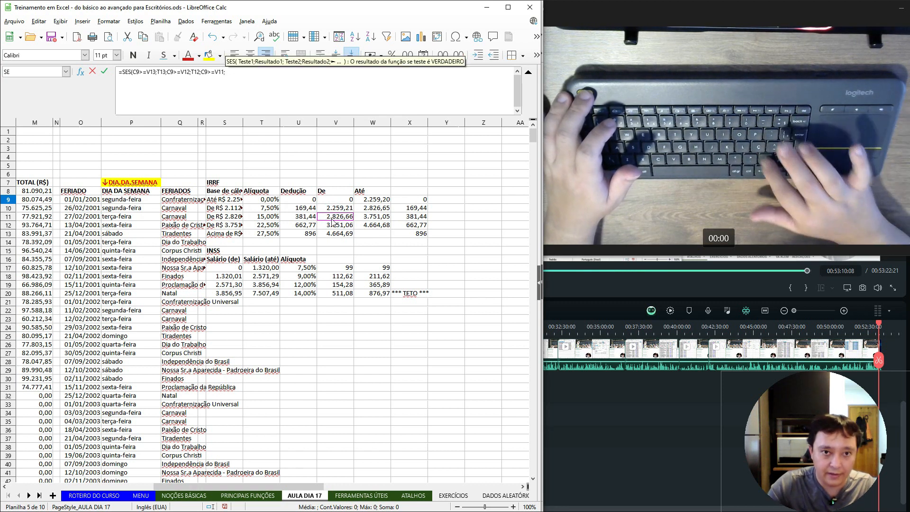
{"action": "left_click", "coordinate": [274, 220]}
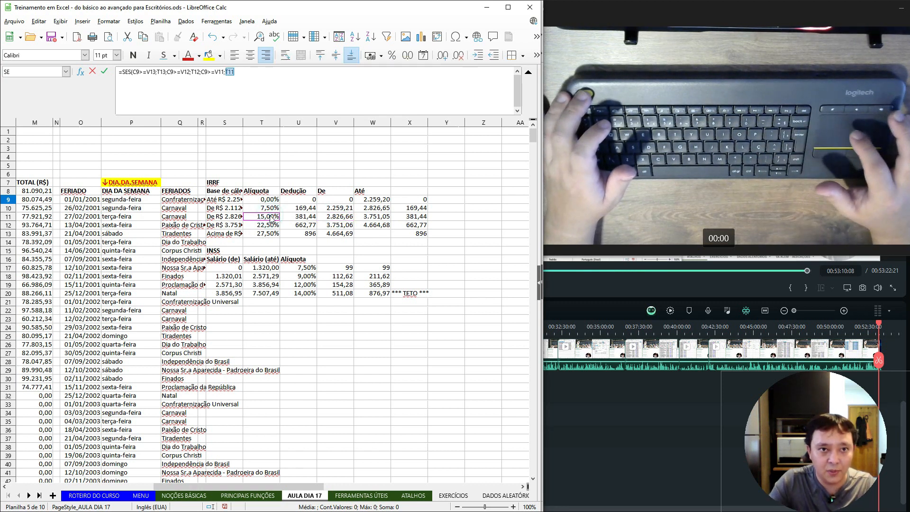
Add the fourth SES test C9>=V10 with the rate in T10 as its result.
{"action": "type", "text": ";"}
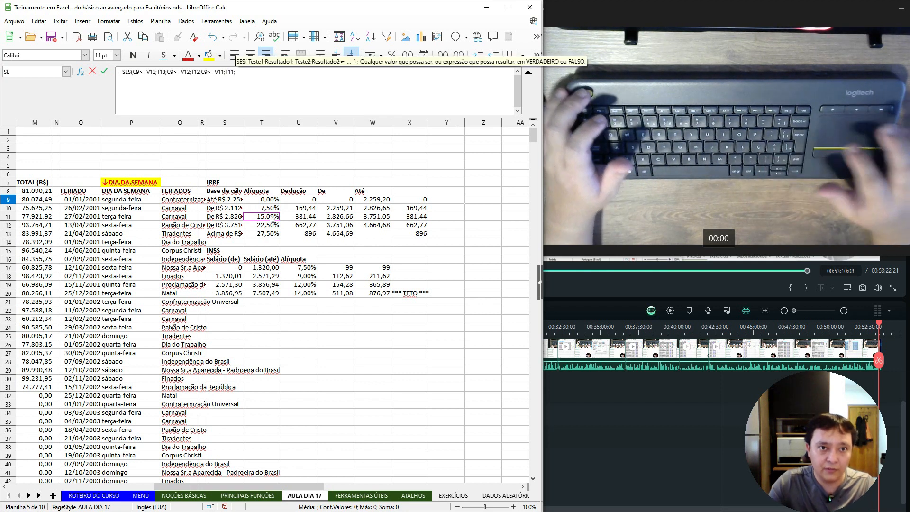
{"action": "type", "text": "C9"}
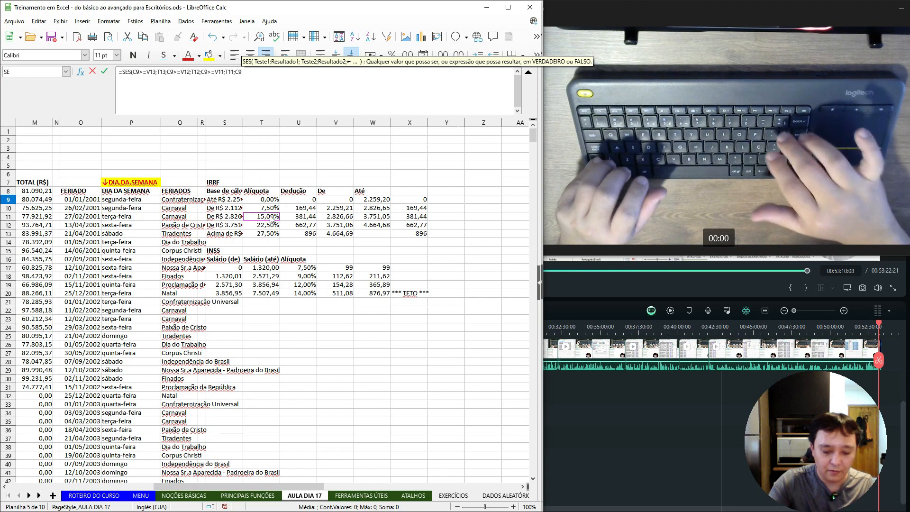
{"action": "type", "text": ">="}
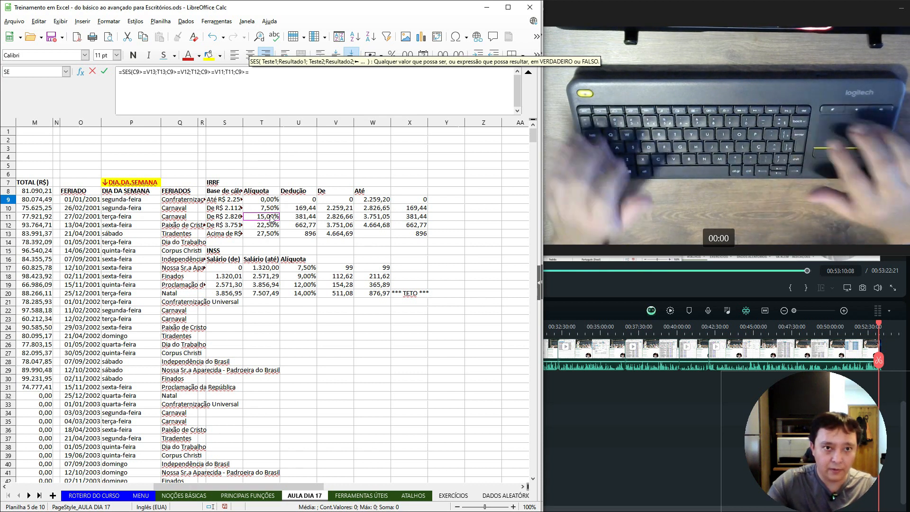
{"action": "left_click", "coordinate": [335, 211]}
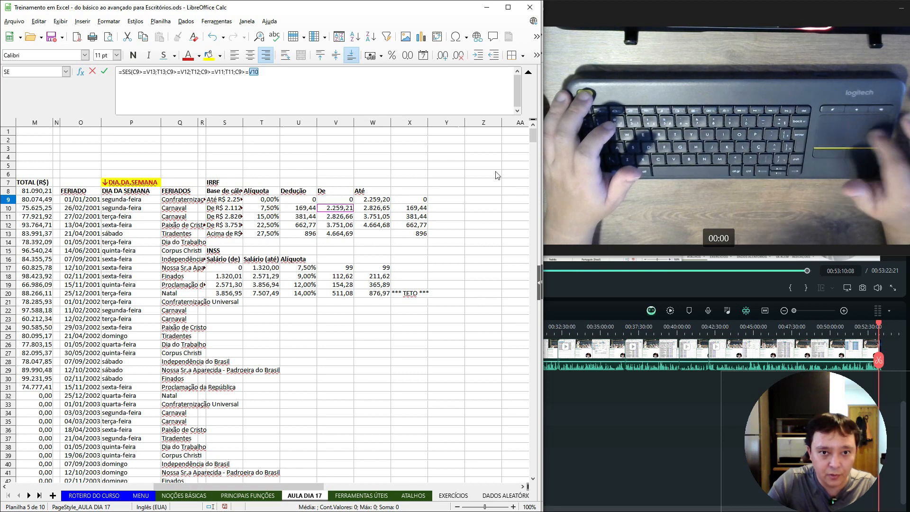
{"action": "type", "text": ";"}
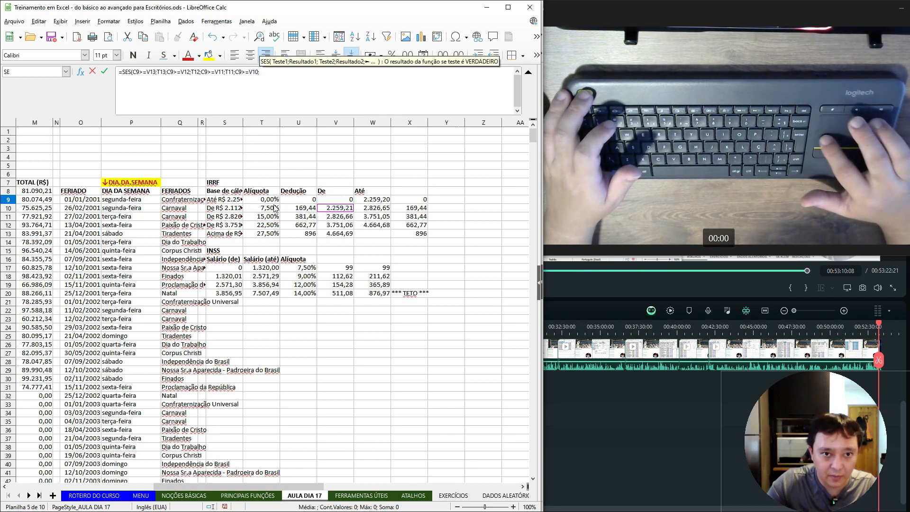
{"action": "left_click", "coordinate": [274, 208]}
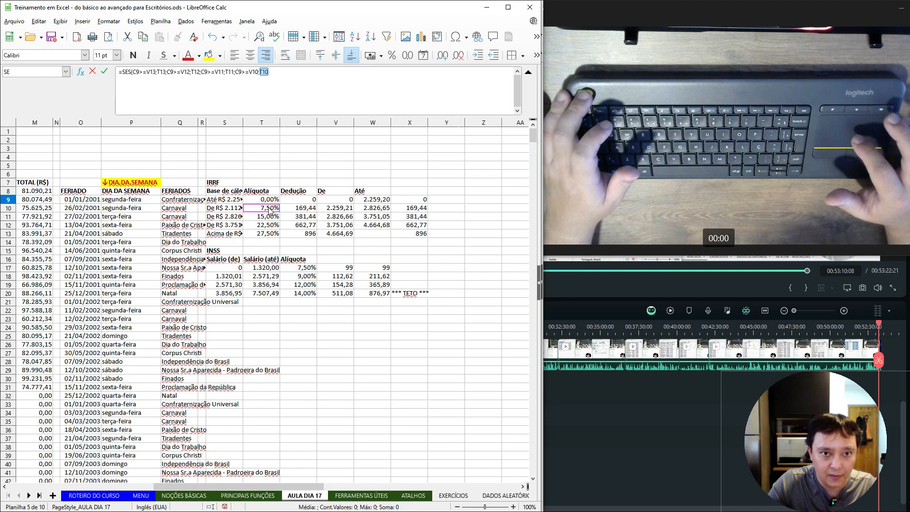
Finish the SES formula with T9 as the final rate, and return to cell H9.
{"action": "type", "text": ";"}
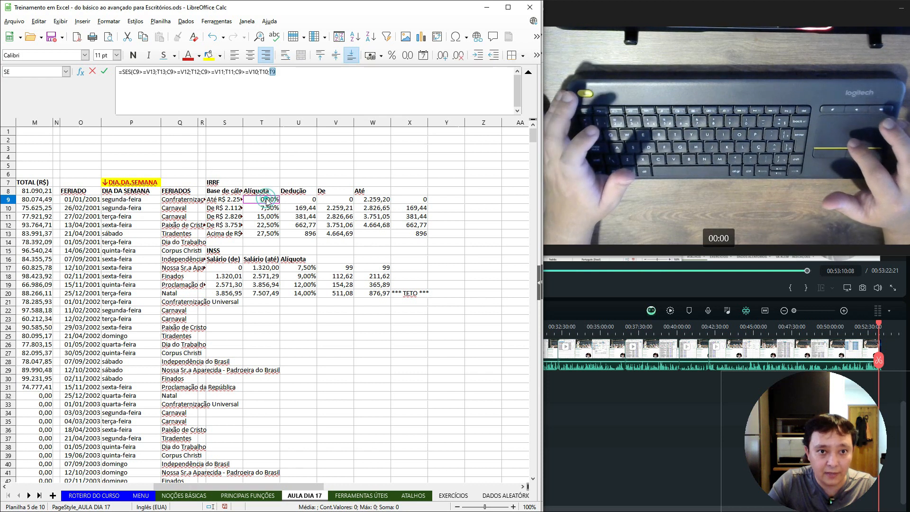
{"action": "key", "text": "Escape"}
{"action": "key", "text": "Up"}
{"action": "key", "text": "Left"}
{"action": "key", "text": "Left"}
{"action": "key", "text": "Left"}
{"action": "key", "text": "Left"}
{"action": "key", "text": "Home"}
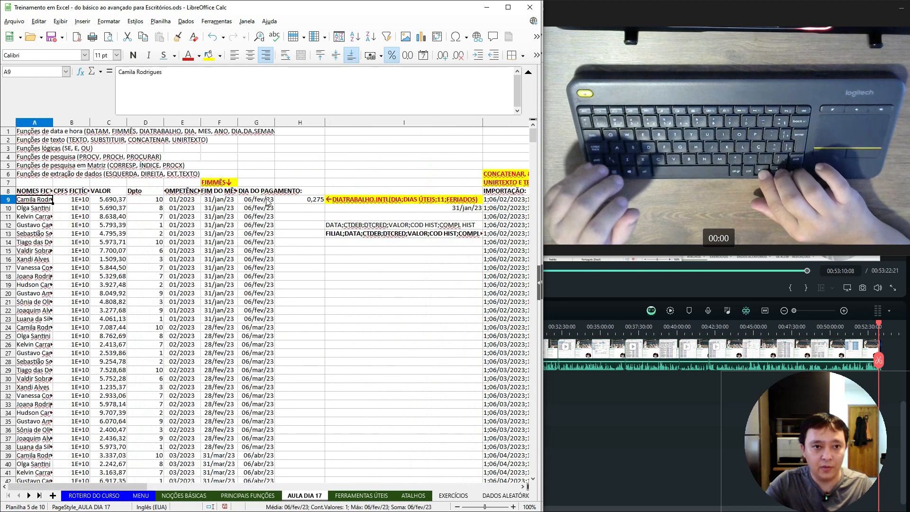
{"action": "key", "text": "Right"}
{"action": "key", "text": "Right"}
{"action": "key", "text": "Right"}
{"action": "key", "text": "Right"}
{"action": "key", "text": "Right"}
{"action": "key", "text": "Right"}
{"action": "key", "text": "Right"}
{"action": "key", "text": "Right"}
{"action": "key", "text": "Left"}
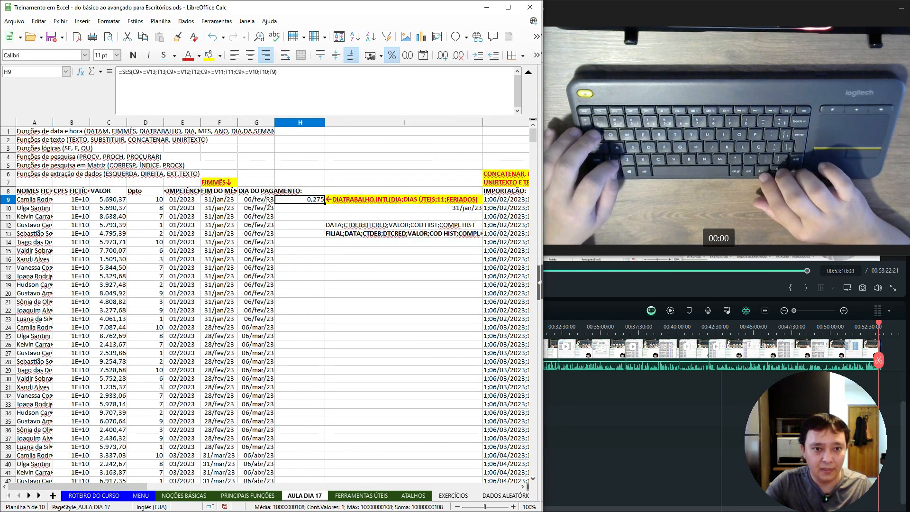
Make all cell references in H9's SES formula absolute, including $C$9, and confirm the formula.
{"action": "key", "text": "F2"}
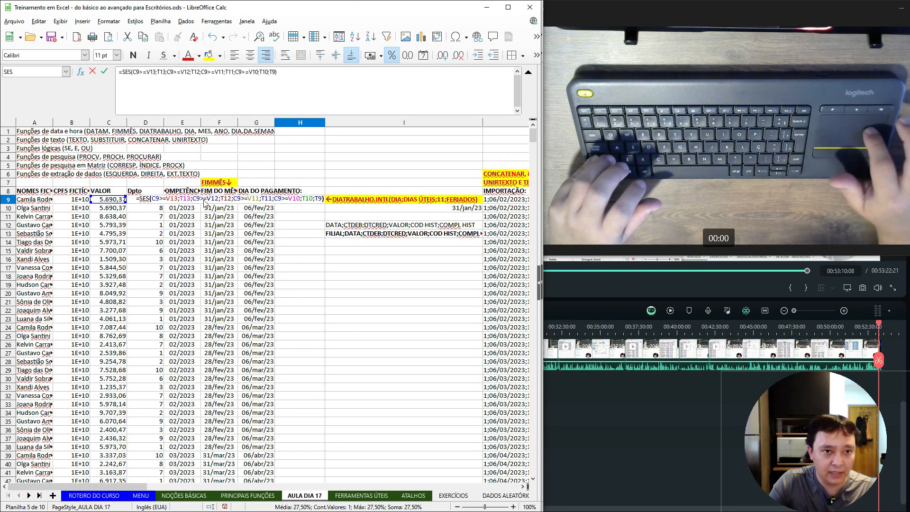
{"action": "key", "text": "shift+Left"}
{"action": "key", "text": "shift+Left"}
{"action": "key", "text": "shift+Left"}
{"action": "key", "text": "shift+Left"}
{"action": "key", "text": "shift+Left"}
{"action": "key", "text": "shift+Left"}
{"action": "key", "text": "shift+Left"}
{"action": "key", "text": "shift+Left"}
{"action": "key", "text": "shift+Left"}
{"action": "key", "text": "shift+Left"}
{"action": "key", "text": "shift+Left"}
{"action": "key", "text": "shift+Left"}
{"action": "key", "text": "shift+Left"}
{"action": "key", "text": "shift+Left"}
{"action": "key", "text": "shift+Left"}
{"action": "key", "text": "shift+Left"}
{"action": "key", "text": "shift+Left"}
{"action": "key", "text": "shift+Left"}
{"action": "key", "text": "shift+Left"}
{"action": "key", "text": "shift+Left"}
{"action": "key", "text": "shift+Left"}
{"action": "key", "text": "shift+Left"}
{"action": "key", "text": "shift+Left"}
{"action": "key", "text": "shift+Left"}
{"action": "key", "text": "shift+Left"}
{"action": "key", "text": "shift+Left"}
{"action": "key", "text": "shift+Left"}
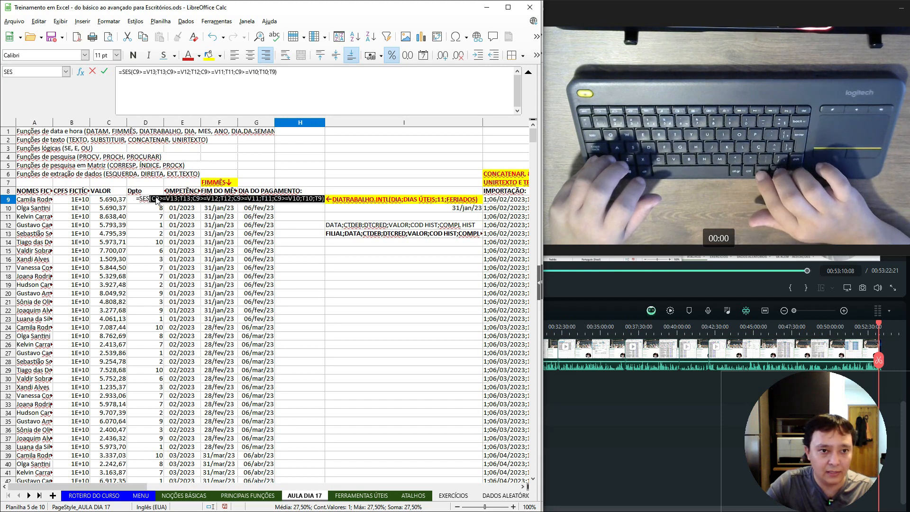
{"action": "key", "text": "shift+F4"}
{"action": "key", "text": "Right"}
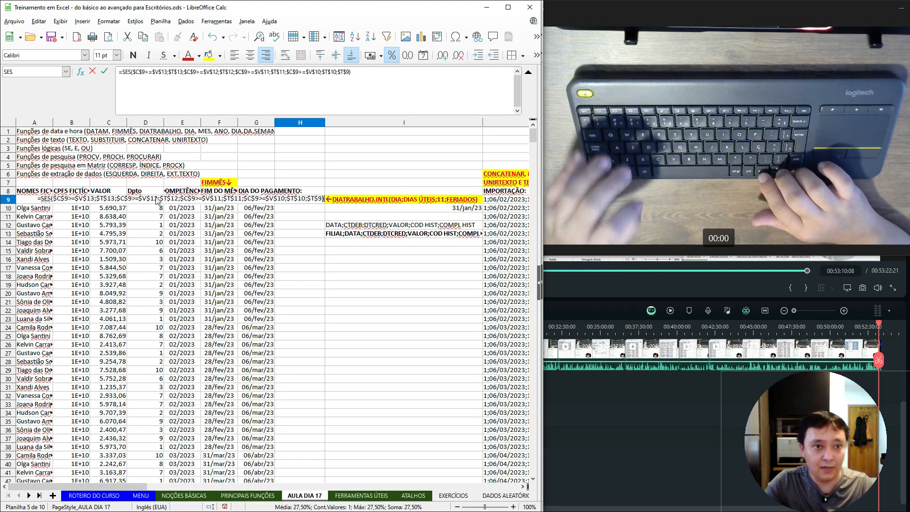
{"action": "key", "text": "Return"}
{"action": "key", "text": "Up"}
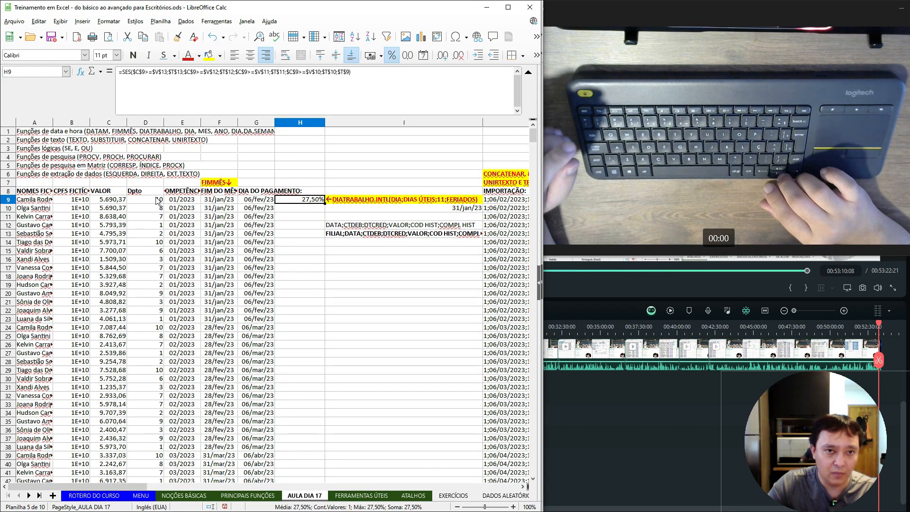
{"action": "key", "text": "F2"}
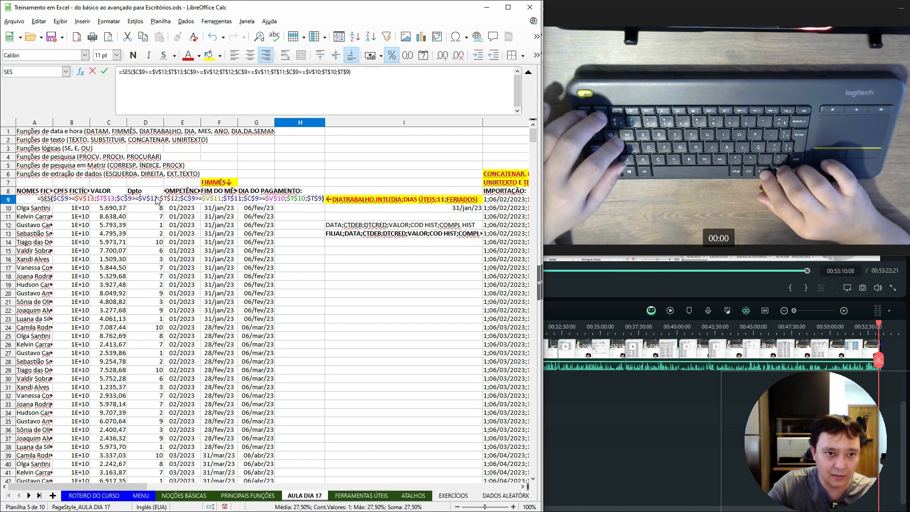
{"action": "key", "text": "Left"}
{"action": "key", "text": "Left"}
{"action": "key", "text": "Left"}
{"action": "key", "text": "Left"}
{"action": "key", "text": "Left"}
{"action": "key", "text": "Left"}
{"action": "key", "text": "Left"}
{"action": "key", "text": "Left"}
{"action": "key", "text": "Left"}
{"action": "key", "text": "Left"}
{"action": "key", "text": "Left"}
{"action": "key", "text": "Left"}
{"action": "key", "text": "Left"}
{"action": "key", "text": "Left"}
{"action": "key", "text": "Left"}
{"action": "key", "text": "Left"}
{"action": "key", "text": "Left"}
{"action": "key", "text": "Left"}
{"action": "key", "text": "Left"}
{"action": "key", "text": "Left"}
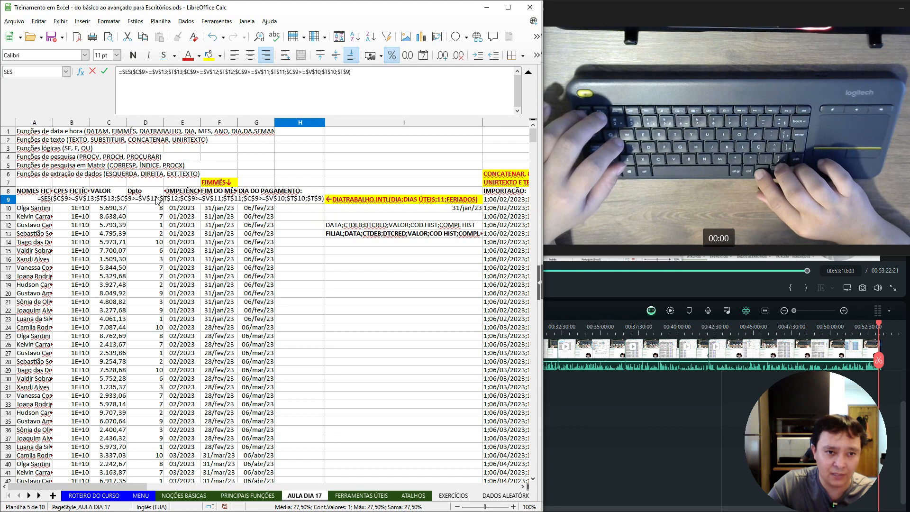
{"action": "key", "text": "Escape"}
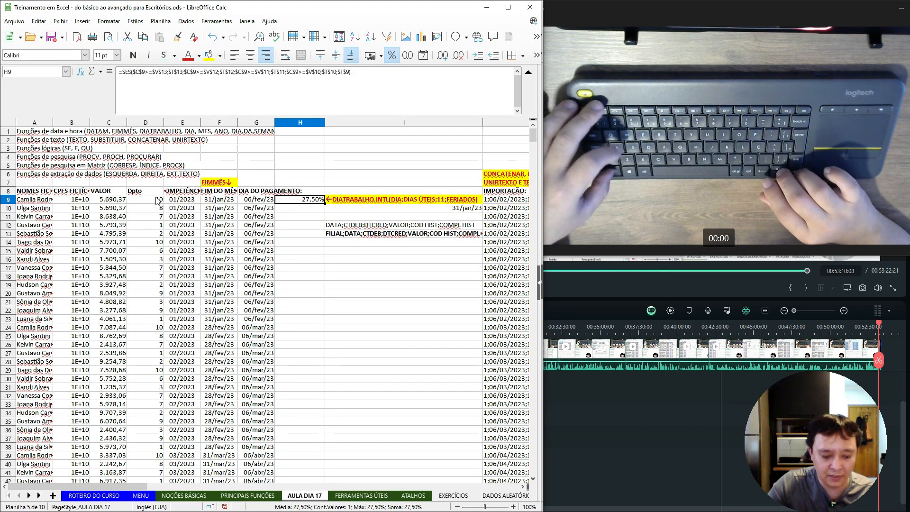
Replace every $C$9 with $C9 within the formulas of H9:H10, using find and replace limited to the selection.
{"action": "key", "text": "shift+Down"}
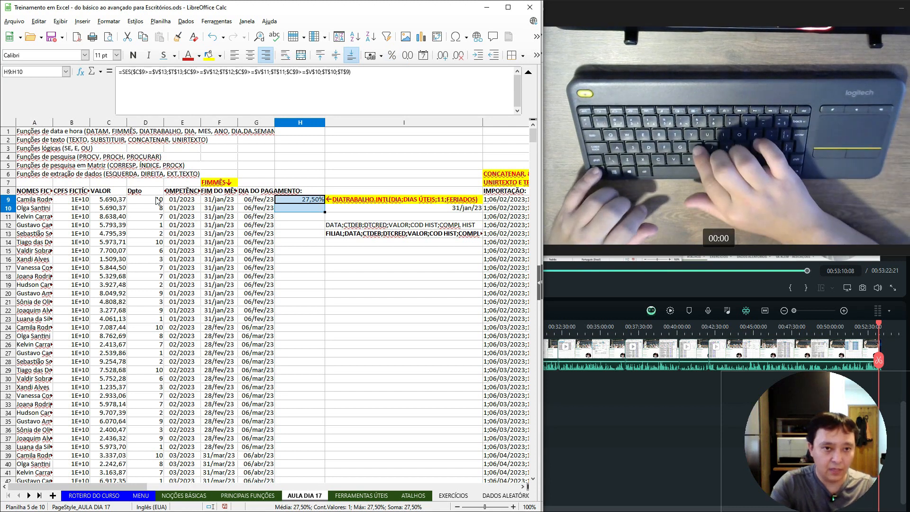
{"action": "key", "text": "ctrl+h"}
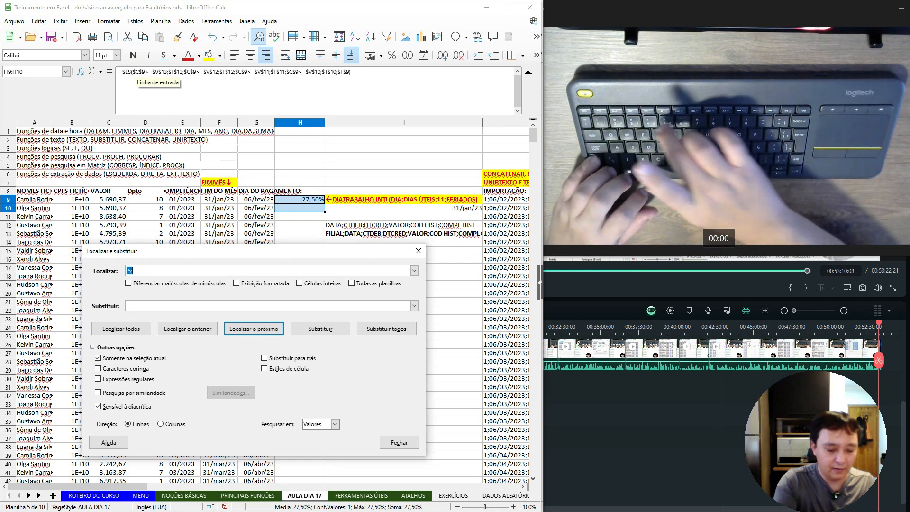
{"action": "type", "text": "$C"}
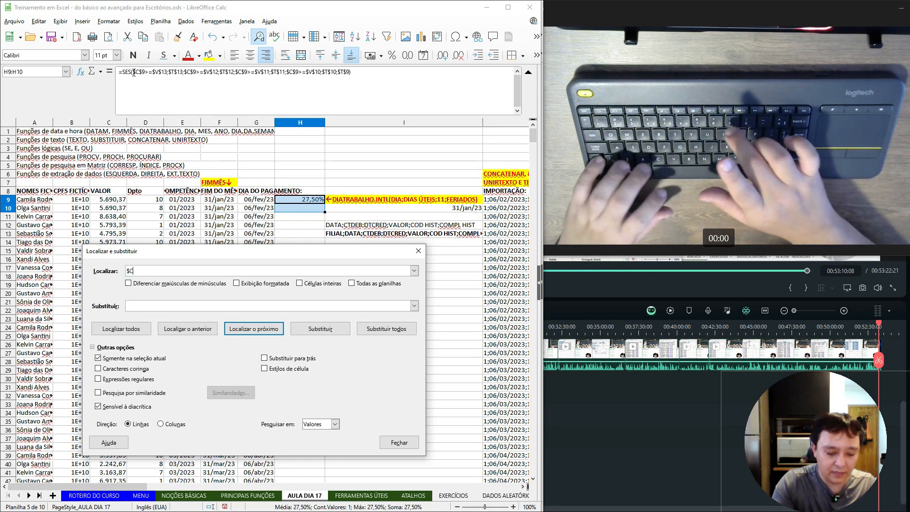
{"action": "type", "text": "$9"}
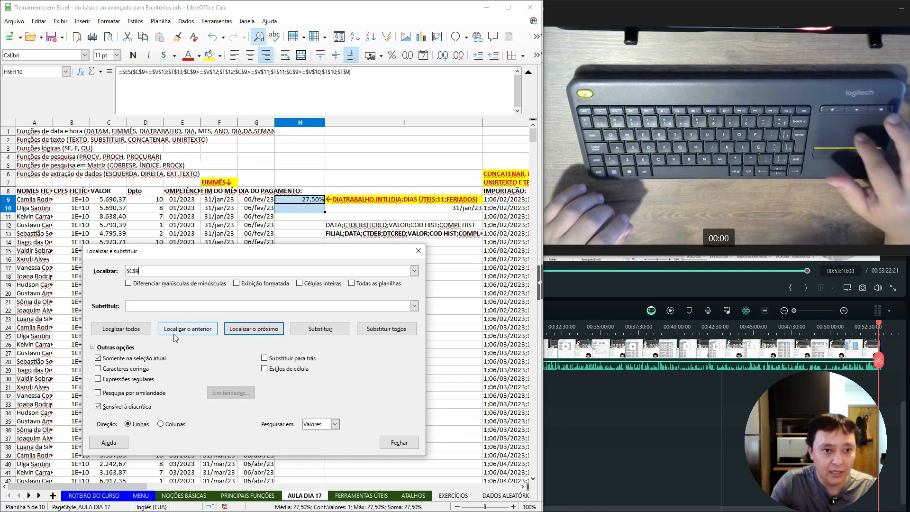
{"action": "left_click", "coordinate": [210, 307]}
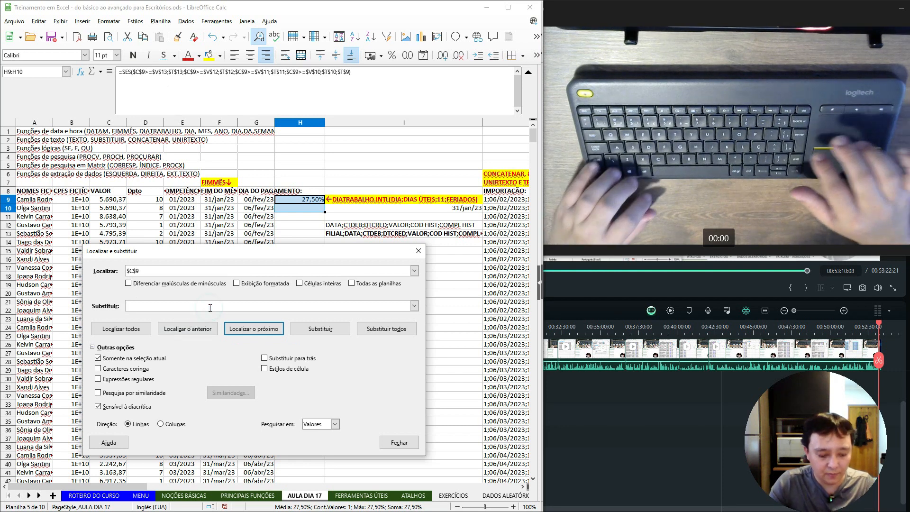
{"action": "type", "text": "$"}
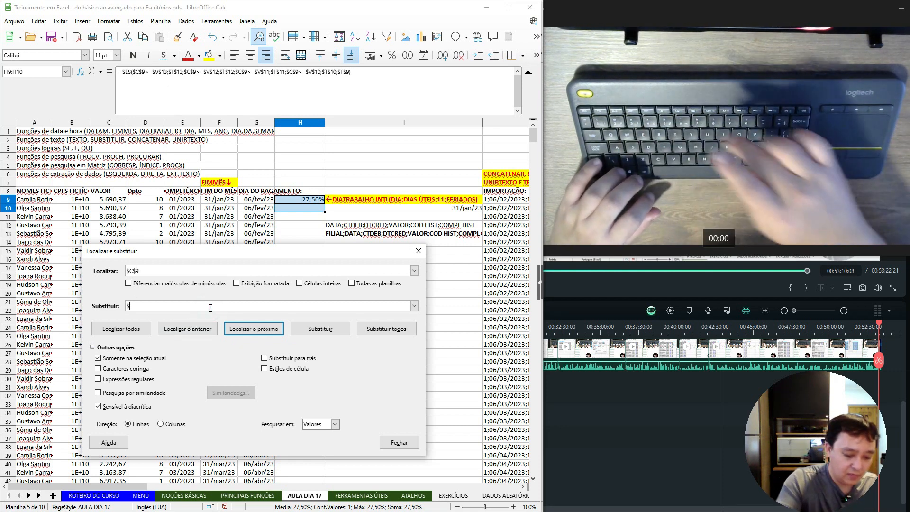
{"action": "type", "text": "C9"}
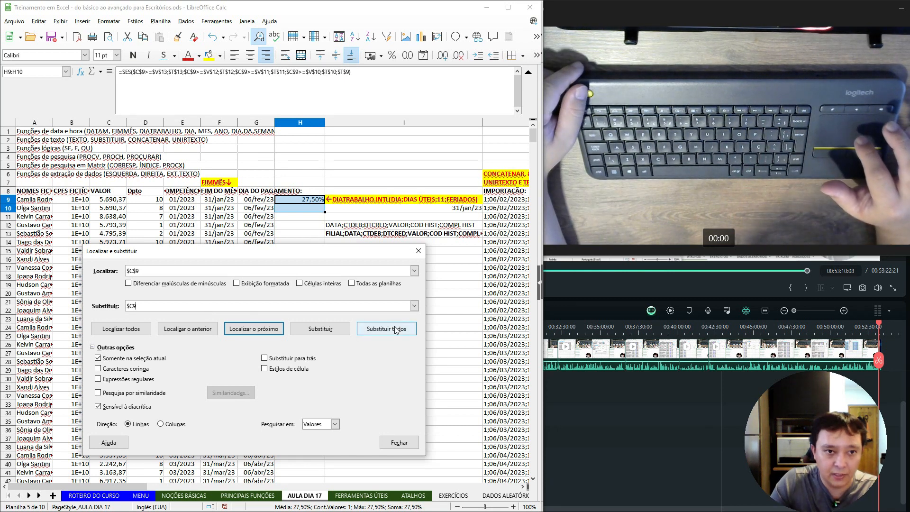
{"action": "left_click", "coordinate": [321, 423]}
{"action": "left_click", "coordinate": [326, 438]}
{"action": "left_click", "coordinate": [389, 329]}
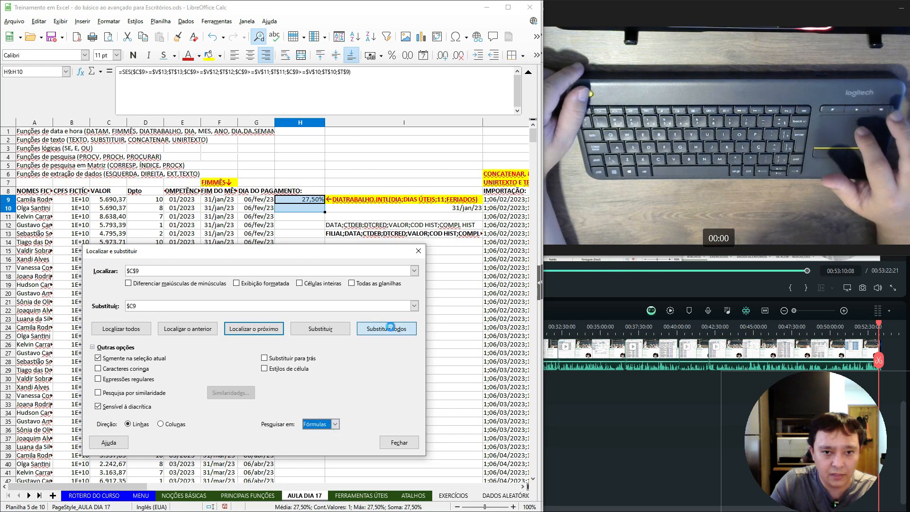
{"action": "left_click", "coordinate": [324, 345]}
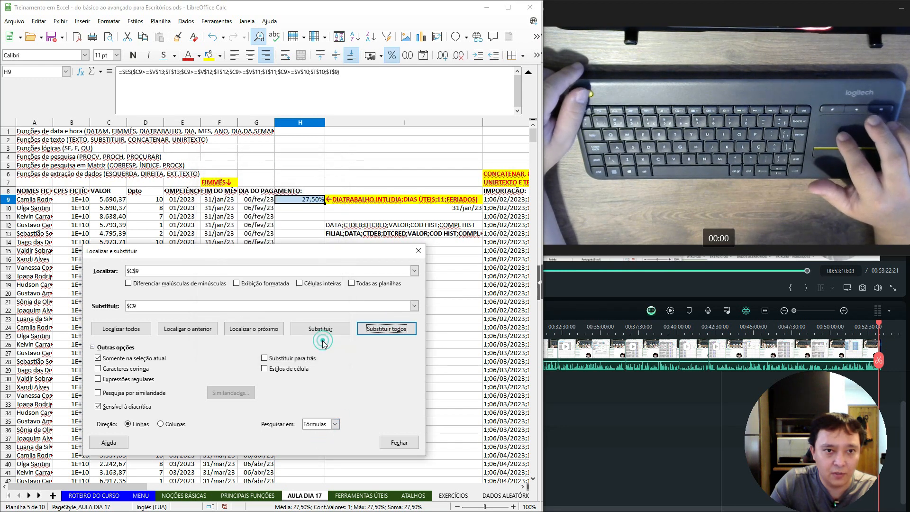
{"action": "left_click", "coordinate": [418, 252]}
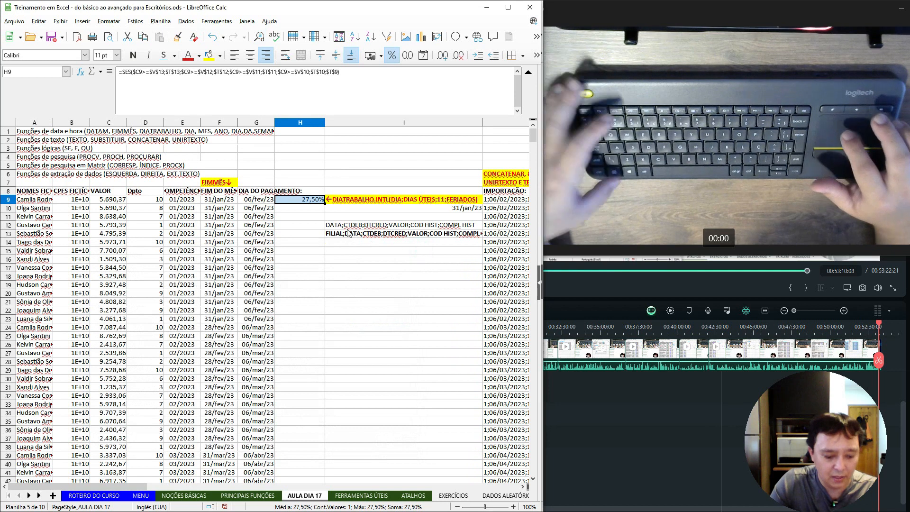
Fill the SES formula from H9 down column H to H368.
{"action": "key", "text": "F2"}
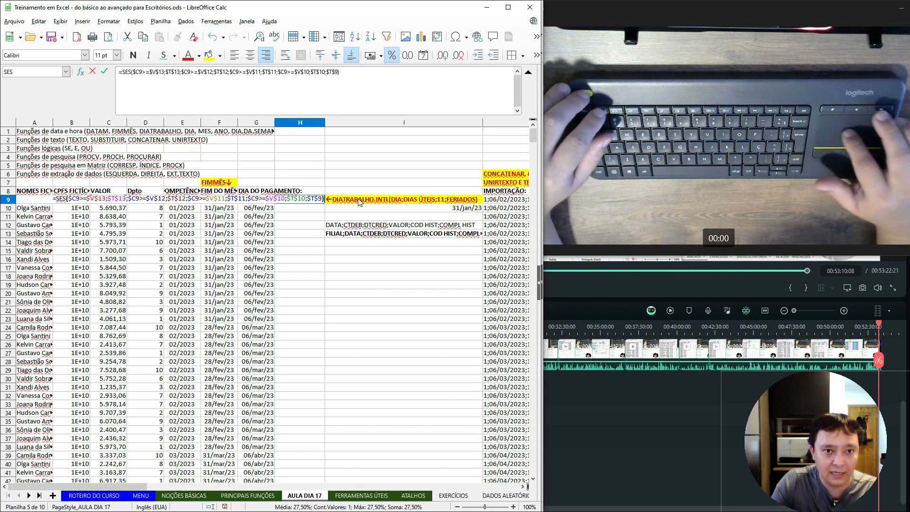
{"action": "key", "text": "Escape"}
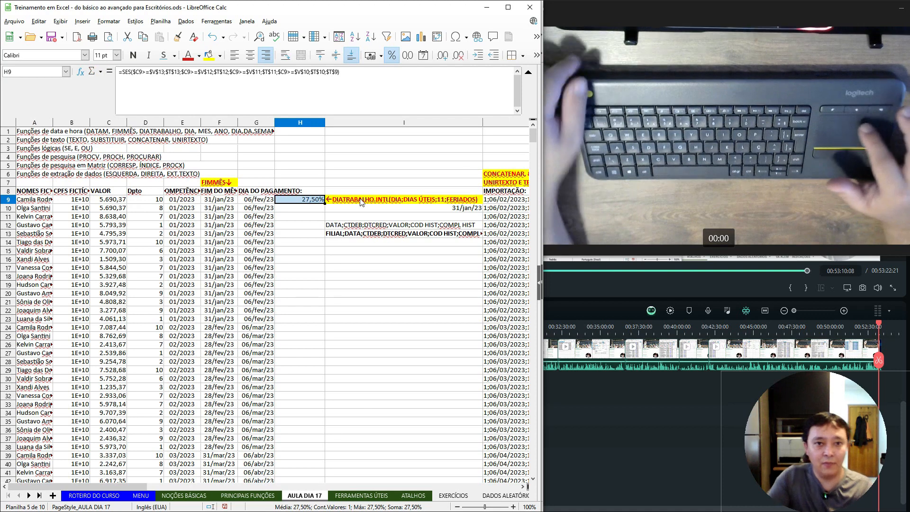
{"action": "double_click", "coordinate": [325, 204]}
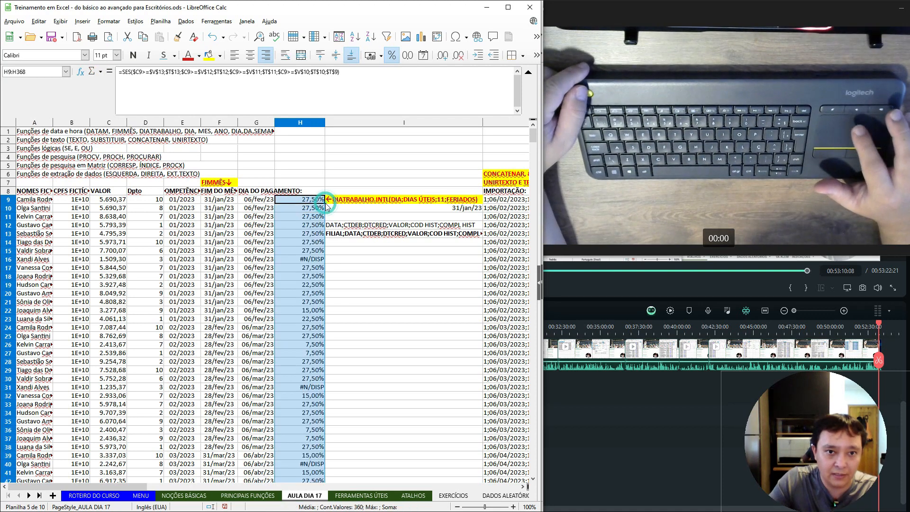
Examine the rates returned down column H, including H292, and compare them with the IRRF table brackets.
{"action": "scroll", "coordinate": [312, 292], "scroll_direction": "down", "scroll_amount": 20}
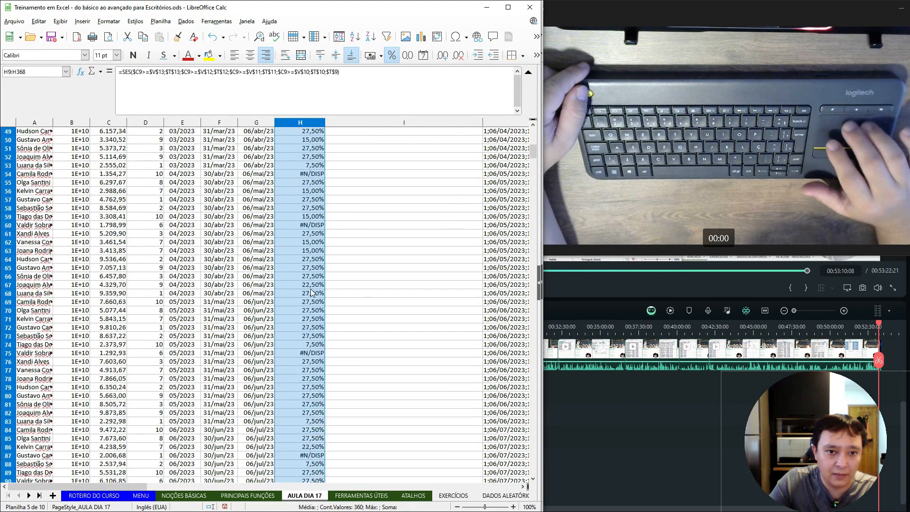
{"action": "scroll", "coordinate": [311, 293], "scroll_direction": "down", "scroll_amount": 20}
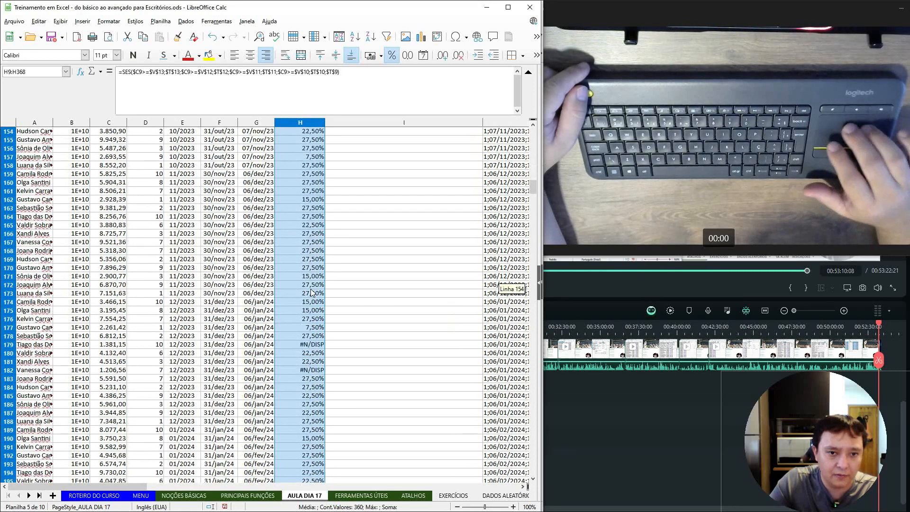
{"action": "scroll", "coordinate": [311, 292], "scroll_direction": "down", "scroll_amount": 20}
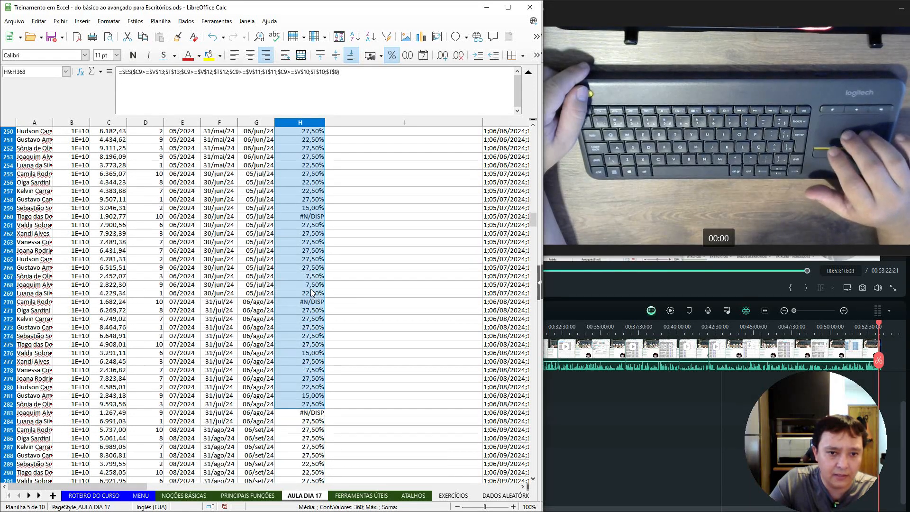
{"action": "scroll", "coordinate": [311, 292], "scroll_direction": "down", "scroll_amount": 1}
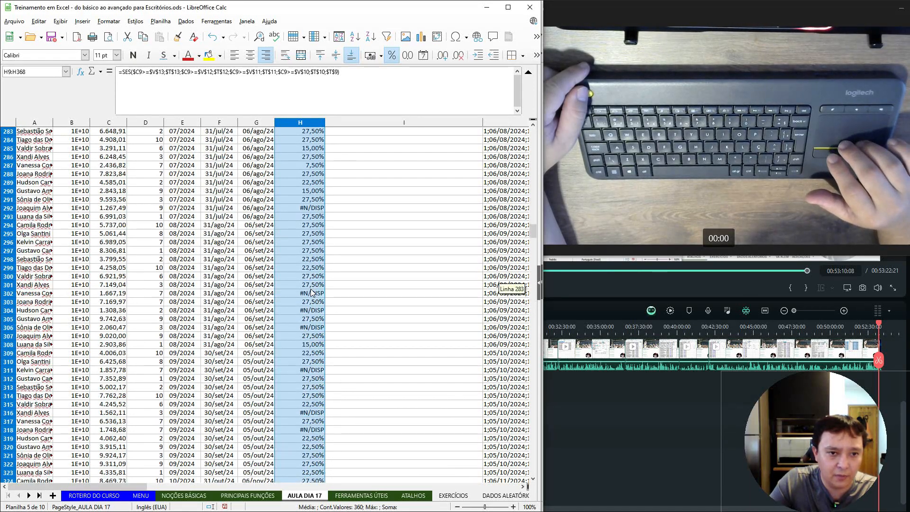
{"action": "left_click", "coordinate": [308, 208]}
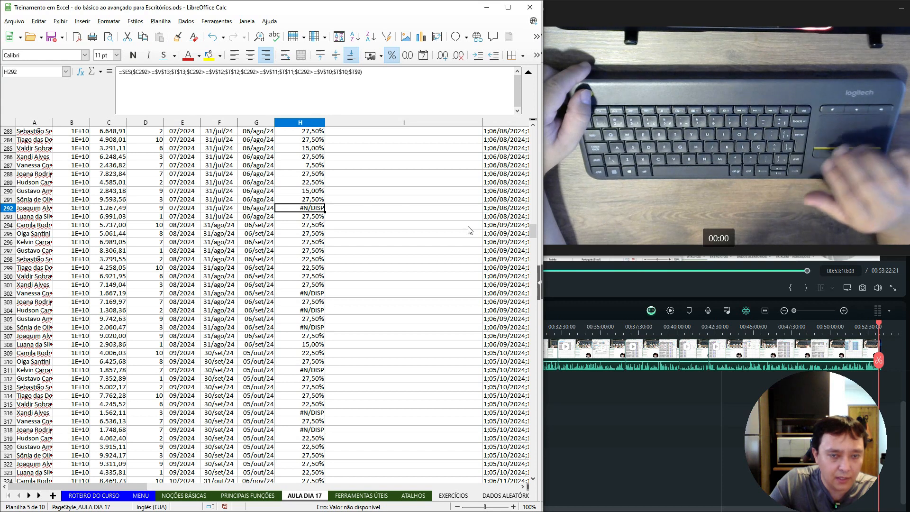
{"action": "scroll", "coordinate": [469, 229], "scroll_direction": "up", "scroll_amount": 20}
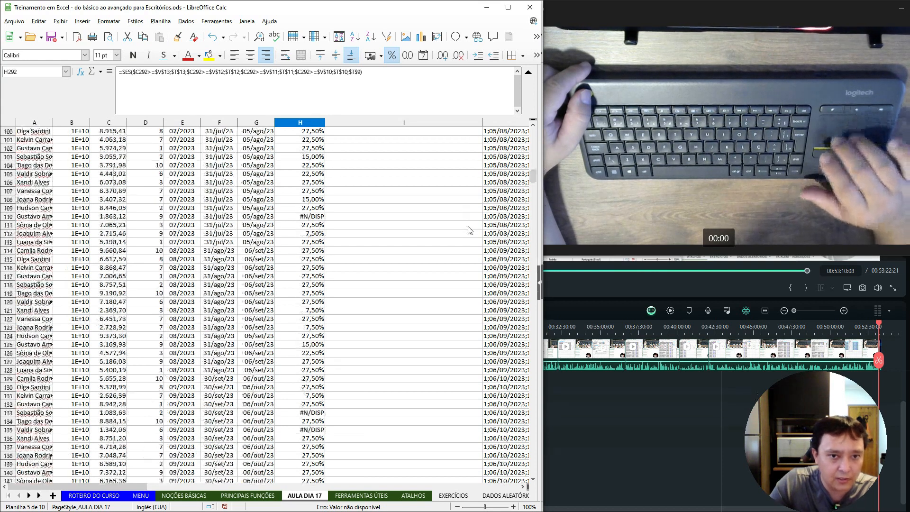
{"action": "scroll", "coordinate": [469, 230], "scroll_direction": "up", "scroll_amount": 20}
{"action": "scroll", "coordinate": [469, 230], "scroll_direction": "right", "scroll_amount": 5}
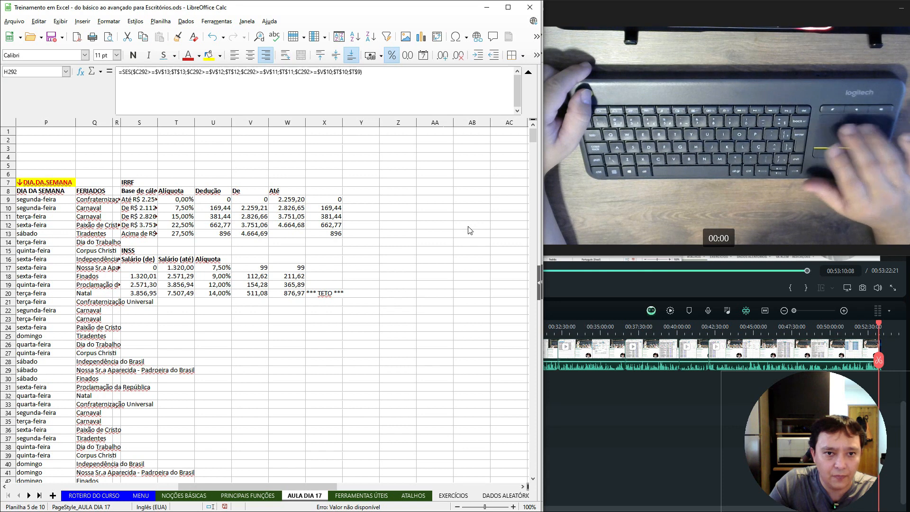
{"action": "scroll", "coordinate": [134, 241], "scroll_direction": "left", "scroll_amount": 5}
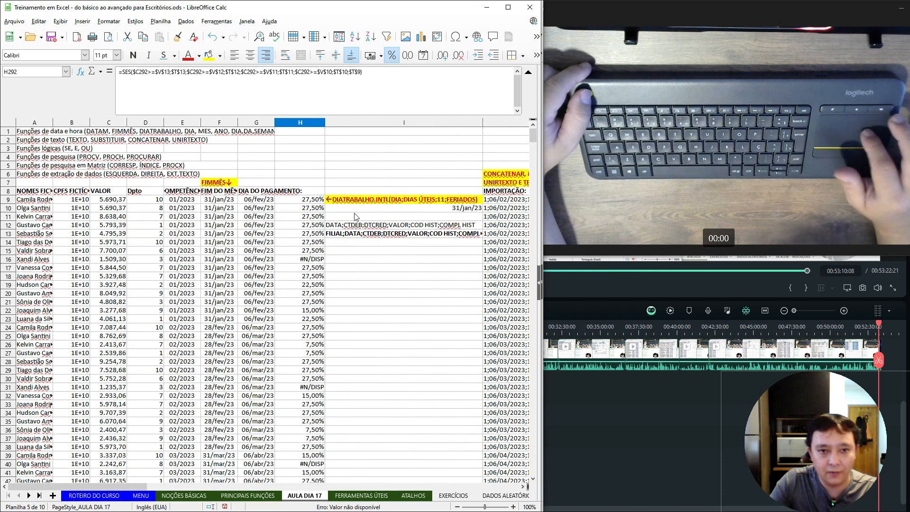
Insert the lowest-bracket test C9<V10 before the final $T$9 in H9's SES formula.
{"action": "left_click", "coordinate": [311, 202]}
{"action": "double_click", "coordinate": [312, 200]}
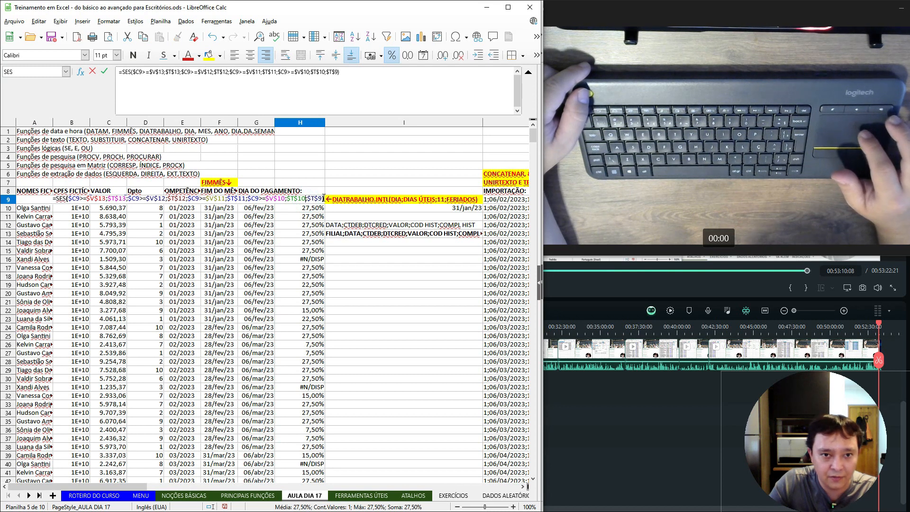
{"action": "left_click", "coordinate": [306, 200]}
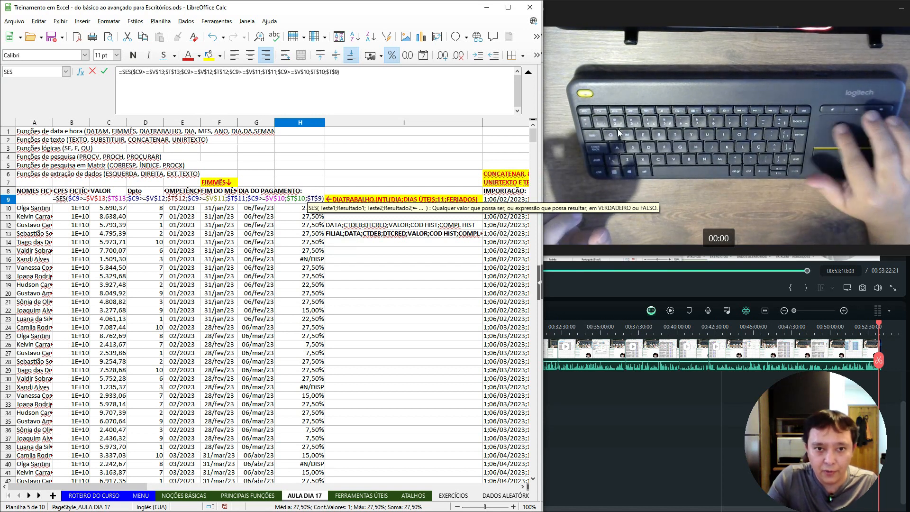
{"action": "scroll", "coordinate": [502, 153], "scroll_direction": "right", "scroll_amount": 6}
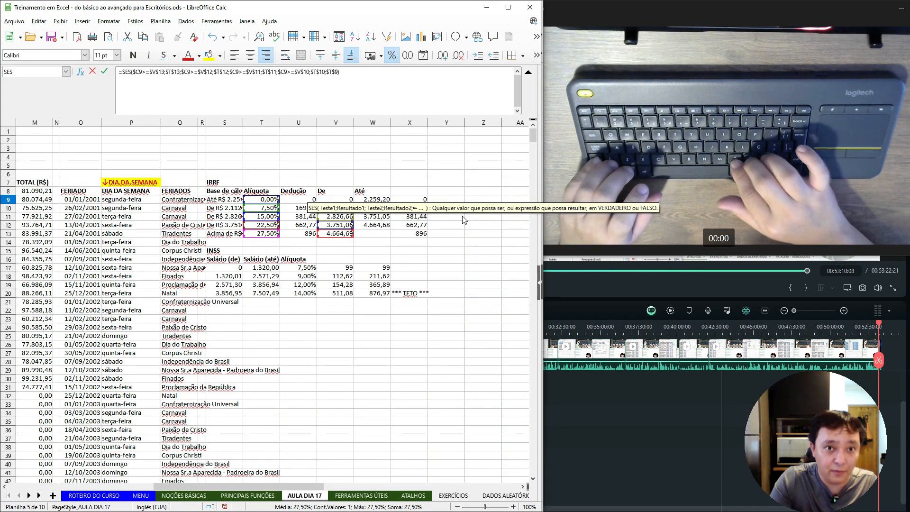
{"action": "key", "text": "Right"}
{"action": "key", "text": "Left"}
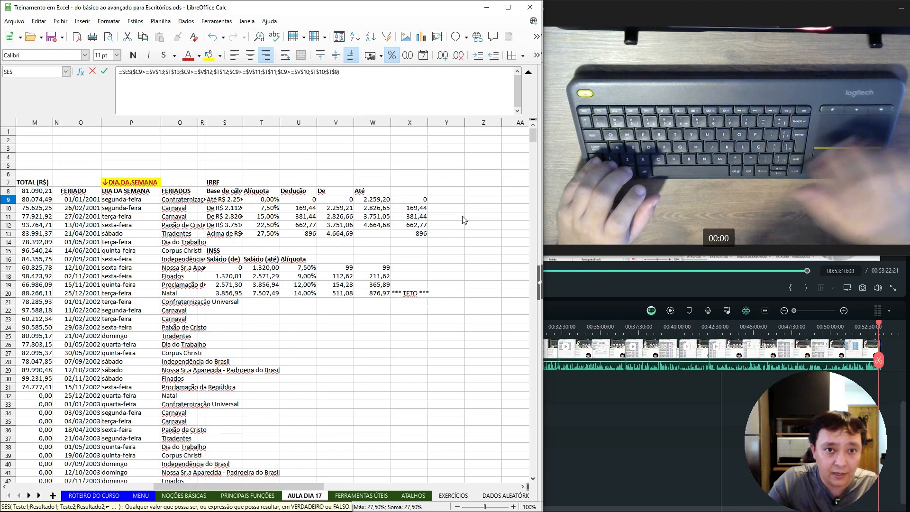
{"action": "left_click", "coordinate": [326, 72]}
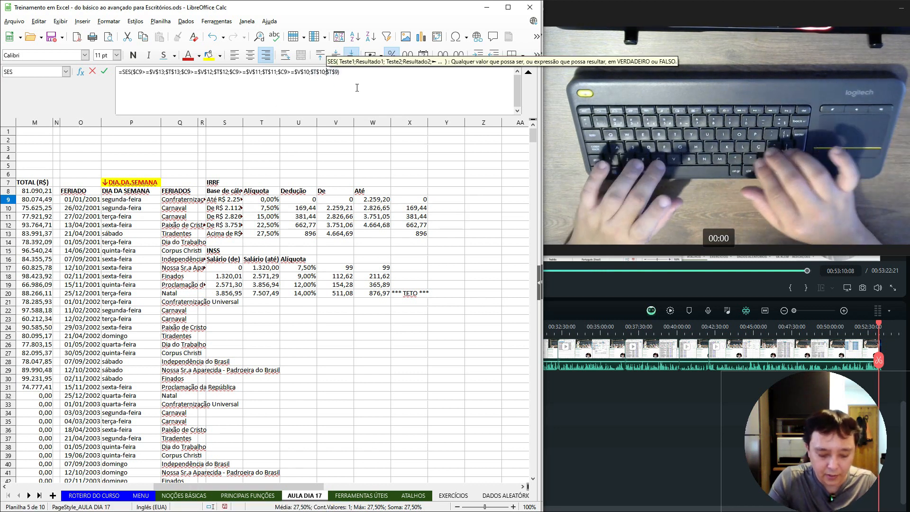
{"action": "type", "text": "C9<"}
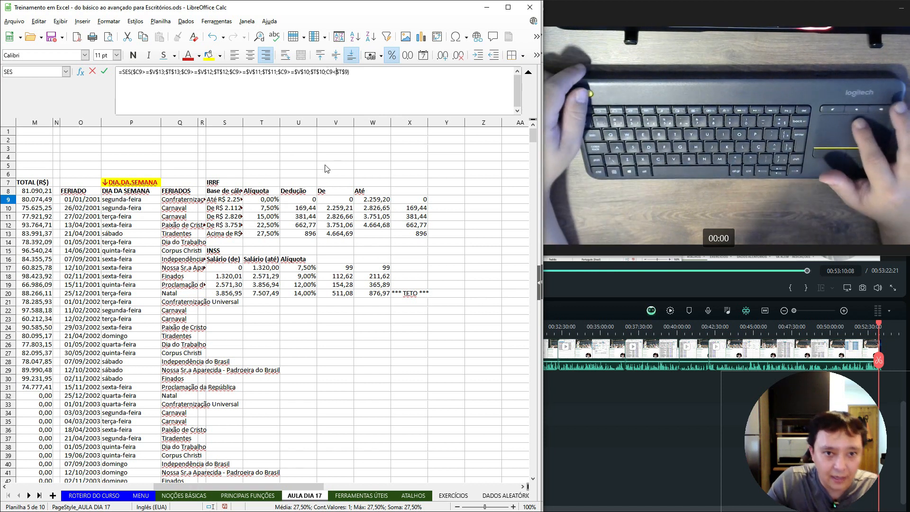
{"action": "left_click", "coordinate": [340, 208]}
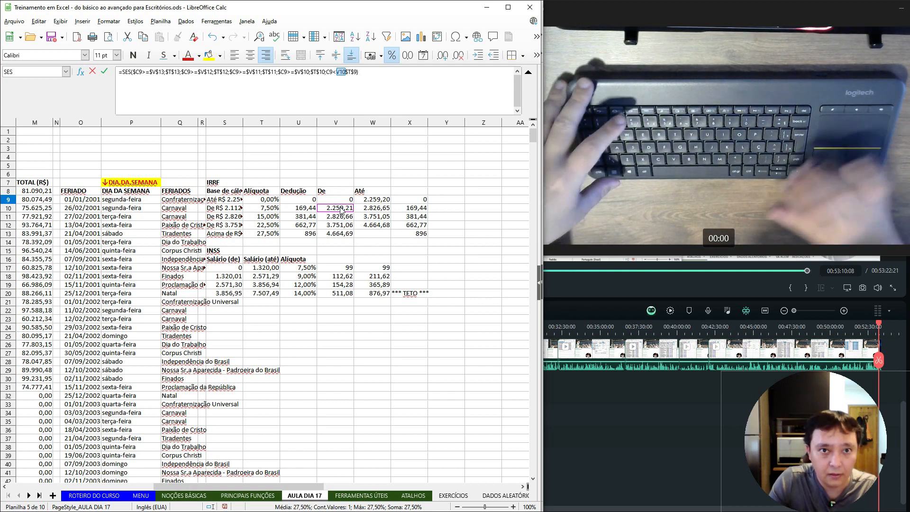
Separate the new test from $T$9 with a semicolon, make its reference absolute as $V$10, and confirm H9's formula.
{"action": "key", "text": "Right"}
{"action": "key", "text": "Left"}
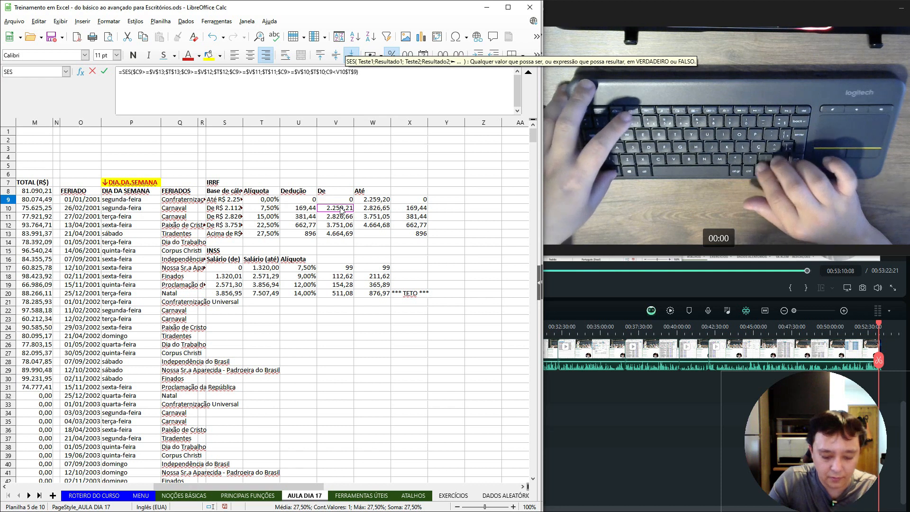
{"action": "type", "text": ";"}
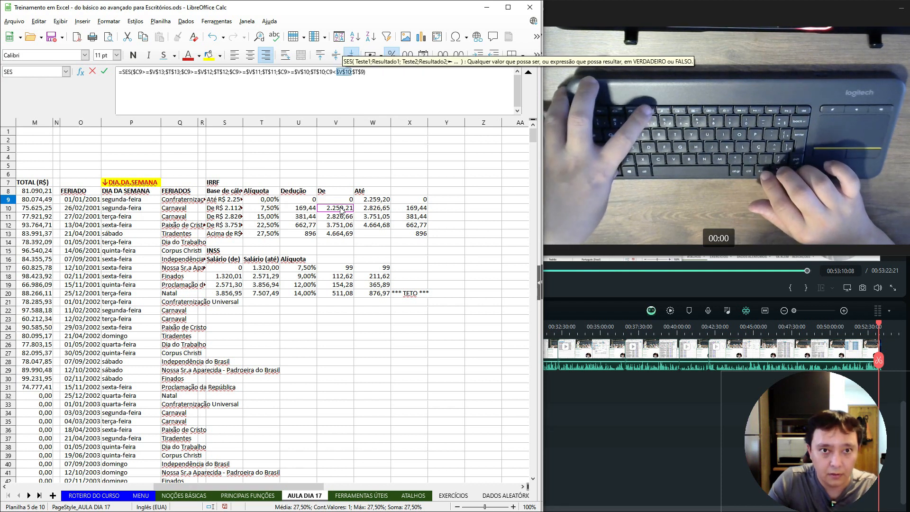
{"action": "key", "text": "Right"}
{"action": "key", "text": "Left"}
{"action": "key", "text": "Left"}
{"action": "key", "text": "Left"}
{"action": "key", "text": "Left"}
{"action": "key", "text": "Left"}
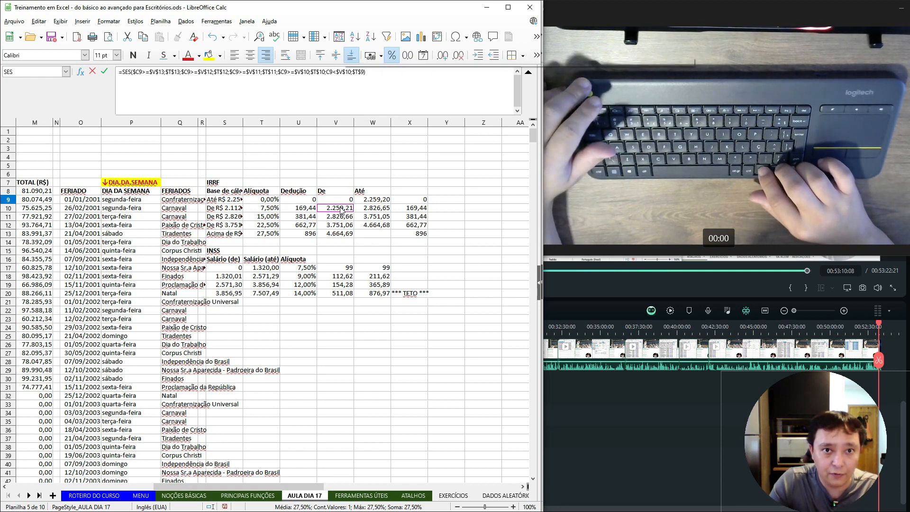
{"action": "key", "text": "Right"}
{"action": "key", "text": "Right"}
{"action": "key", "text": "Right"}
{"action": "key", "text": "Right"}
{"action": "key", "text": "Right"}
{"action": "key", "text": "Right"}
{"action": "key", "text": "Right"}
{"action": "key", "text": "Right"}
{"action": "key", "text": "Right"}
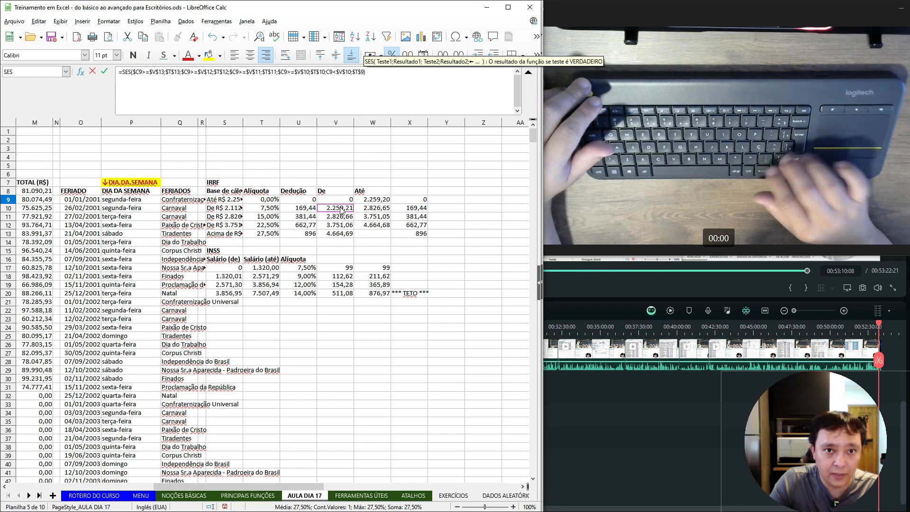
{"action": "key", "text": "Return"}
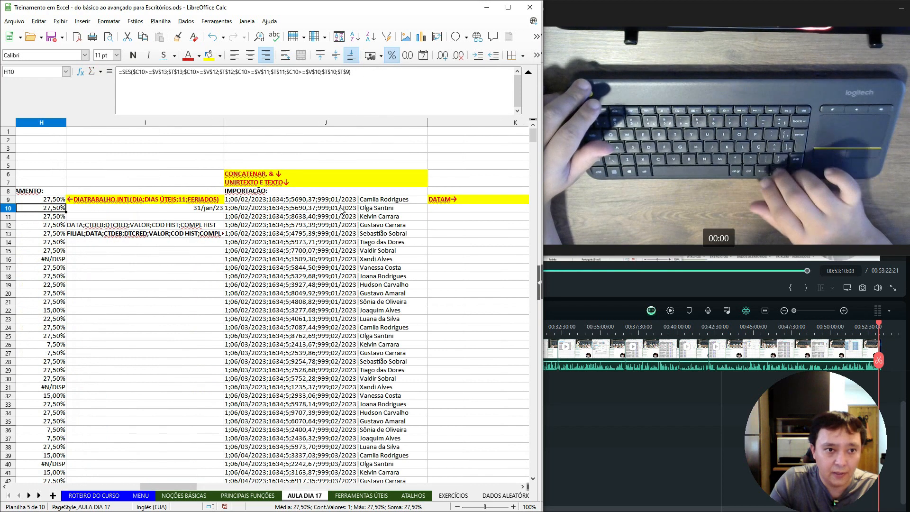
Copy the corrected SES formula from H9 into H10:H368.
{"action": "key", "text": "Up"}
{"action": "key", "text": "ctrl+c"}
{"action": "key", "text": "Down"}
{"action": "key", "text": "ctrl+shift+Down"}
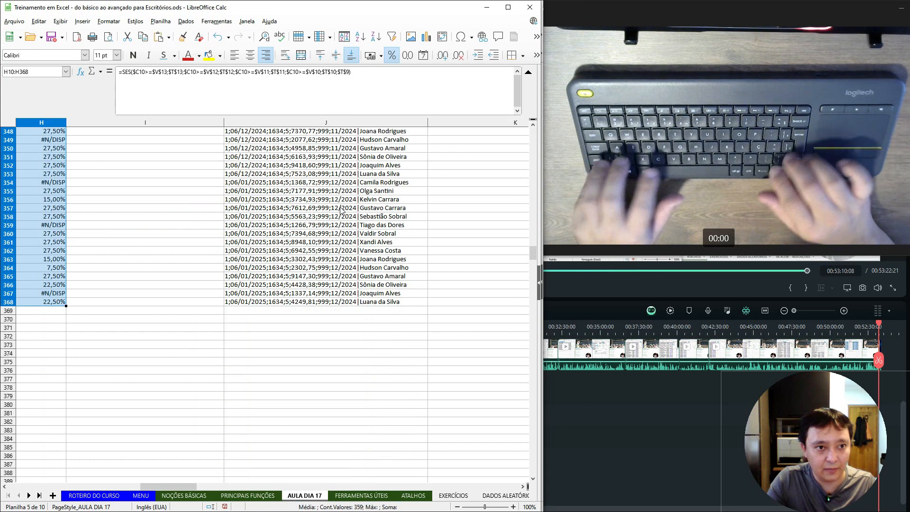
{"action": "key", "text": "ctrl+v"}
{"action": "key", "text": "Return"}
{"action": "key", "text": "ctrl+Home"}
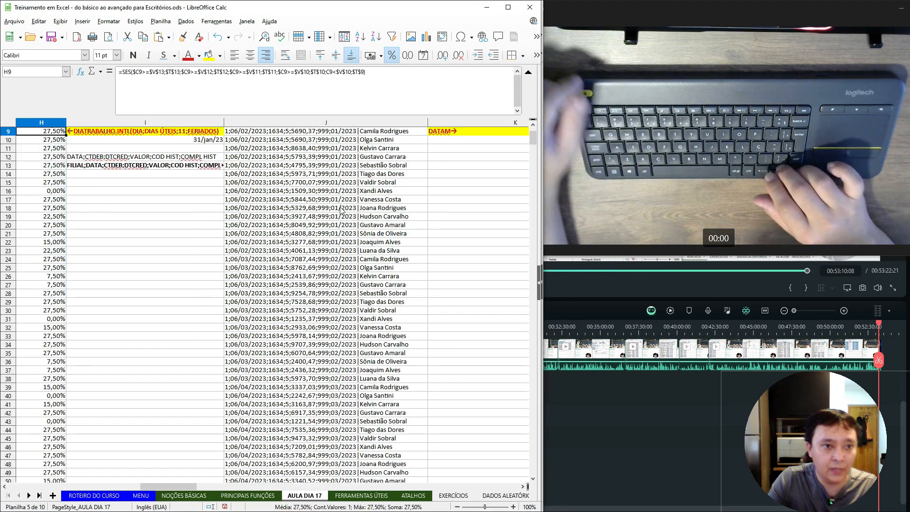
Examine the rates and SES formulas from H9 down to H21.
{"action": "key", "text": "ctrl+shift+Left"}
{"action": "key", "text": "Up"}
{"action": "key", "text": "Down"}
{"action": "key", "text": "Down"}
{"action": "key", "text": "Down"}
{"action": "key", "text": "Down"}
{"action": "key", "text": "Down"}
{"action": "key", "text": "Down"}
{"action": "key", "text": "Down"}
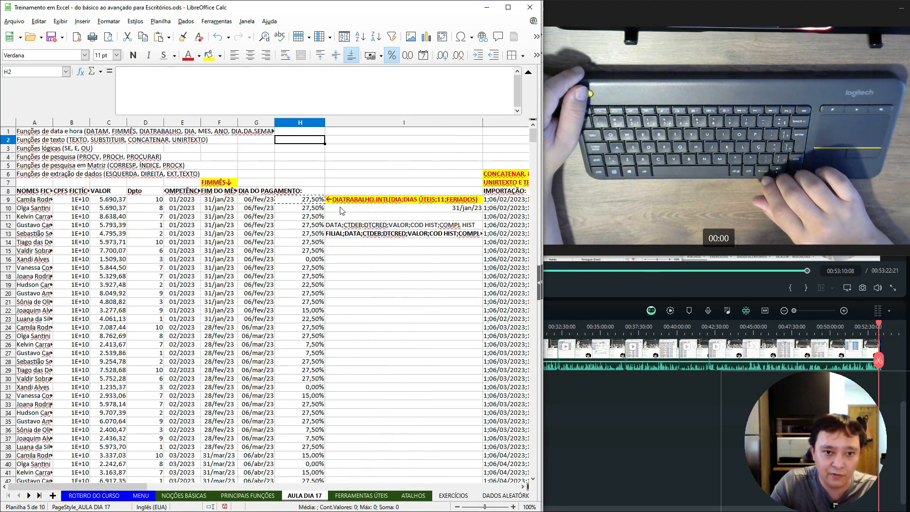
{"action": "key", "text": "Down"}
{"action": "key", "text": "Down"}
{"action": "key", "text": "Down"}
{"action": "key", "text": "Down"}
{"action": "key", "text": "Down"}
{"action": "key", "text": "Down"}
{"action": "key", "text": "Down"}
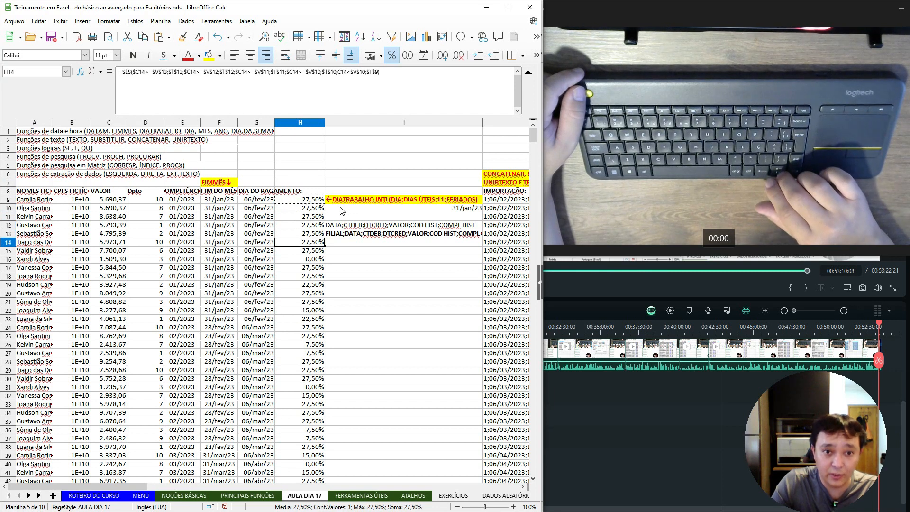
{"action": "key", "text": "Down"}
{"action": "key", "text": "Down"}
{"action": "key", "text": "Down"}
{"action": "key", "text": "Down"}
{"action": "key", "text": "Down"}
{"action": "key", "text": "Down"}
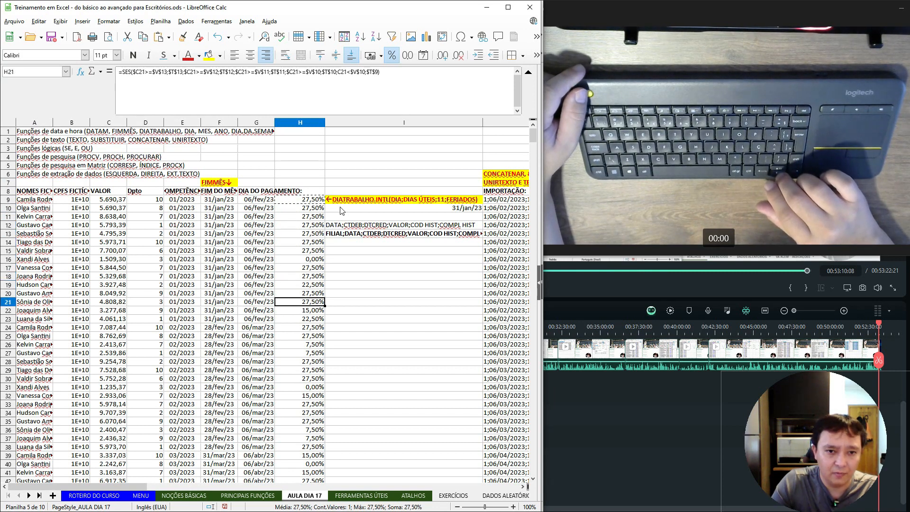
Compare the value in C21 and its rate in H21 with the IRRF table brackets.
{"action": "key", "text": "Left"}
{"action": "key", "text": "Left"}
{"action": "key", "text": "Left"}
{"action": "key", "text": "Left"}
{"action": "key", "text": "Left"}
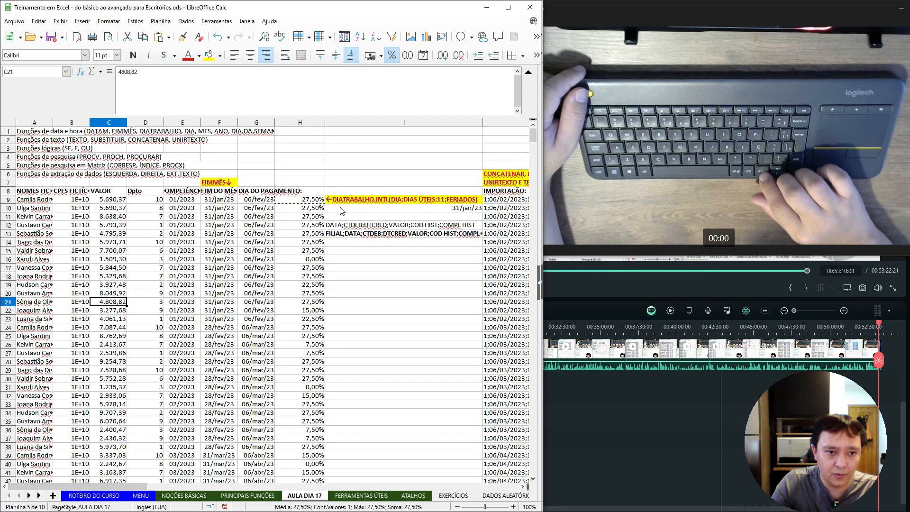
{"action": "key", "text": "Right"}
{"action": "key", "text": "Right"}
{"action": "key", "text": "Right"}
{"action": "key", "text": "Right"}
{"action": "key", "text": "Right"}
{"action": "key", "text": "Right"}
{"action": "key", "text": "Right"}
{"action": "key", "text": "Right"}
{"action": "key", "text": "Right"}
{"action": "key", "text": "Right"}
{"action": "key", "text": "Right"}
{"action": "key", "text": "Right"}
{"action": "key", "text": "Right"}
{"action": "key", "text": "Right"}
{"action": "key", "text": "Right"}
{"action": "key", "text": "Right"}
{"action": "key", "text": "Right"}
{"action": "key", "text": "Right"}
{"action": "key", "text": "Up"}
{"action": "key", "text": "Up"}
{"action": "key", "text": "Up"}
{"action": "key", "text": "Up"}
{"action": "key", "text": "Up"}
{"action": "key", "text": "Up"}
{"action": "key", "text": "Up"}
{"action": "key", "text": "Up"}
{"action": "key", "text": "Right"}
{"action": "key", "text": "Right"}
{"action": "key", "text": "Up"}
{"action": "key", "text": "Left"}
{"action": "key", "text": "Left"}
{"action": "key", "text": "Left"}
{"action": "key", "text": "Left"}
{"action": "key", "text": "Left"}
{"action": "key", "text": "Left"}
{"action": "key", "text": "Left"}
{"action": "key", "text": "Left"}
{"action": "key", "text": "Left"}
{"action": "key", "text": "Home"}
{"action": "key", "text": "Right"}
{"action": "key", "text": "Right"}
{"action": "key", "text": "Right"}
{"action": "key", "text": "Right"}
{"action": "key", "text": "Right"}
{"action": "key", "text": "Right"}
{"action": "key", "text": "Right"}
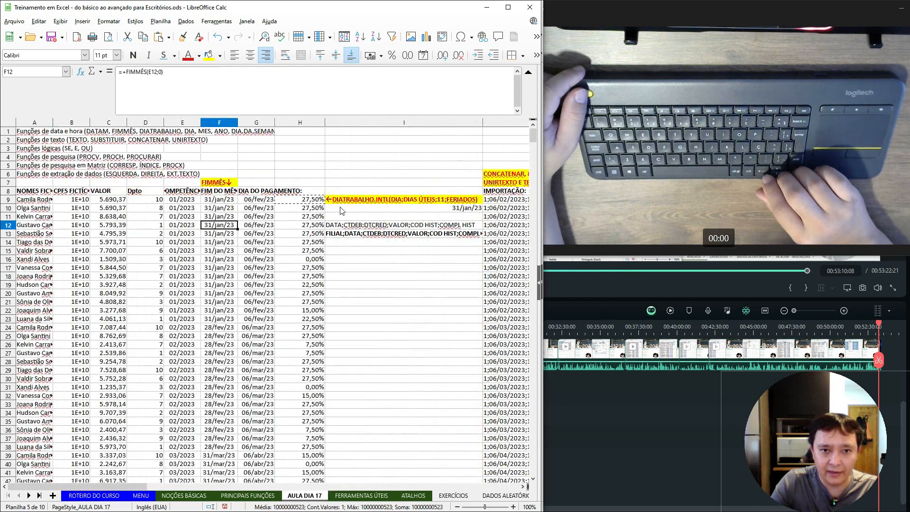
Check the rate in H19 for the value in C19 against the IRRF bracket in row 12.
{"action": "key", "text": "Down"}
{"action": "key", "text": "Down"}
{"action": "key", "text": "Down"}
{"action": "key", "text": "Down"}
{"action": "key", "text": "Down"}
{"action": "key", "text": "Down"}
{"action": "key", "text": "Down"}
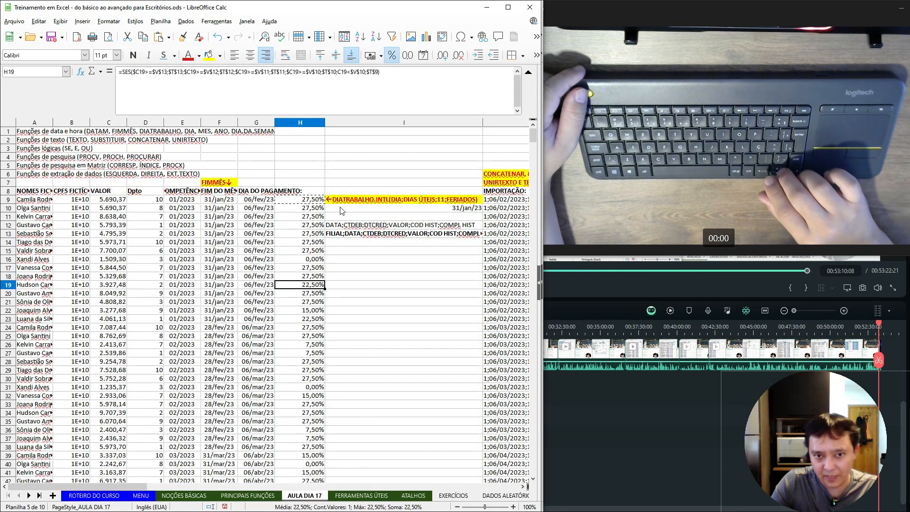
{"action": "key", "text": "Right"}
{"action": "key", "text": "Right"}
{"action": "key", "text": "Right"}
{"action": "key", "text": "Right"}
{"action": "key", "text": "Right"}
{"action": "key", "text": "Right"}
{"action": "key", "text": "Right"}
{"action": "key", "text": "Right"}
{"action": "key", "text": "Right"}
{"action": "key", "text": "Right"}
{"action": "key", "text": "Right"}
{"action": "key", "text": "Right"}
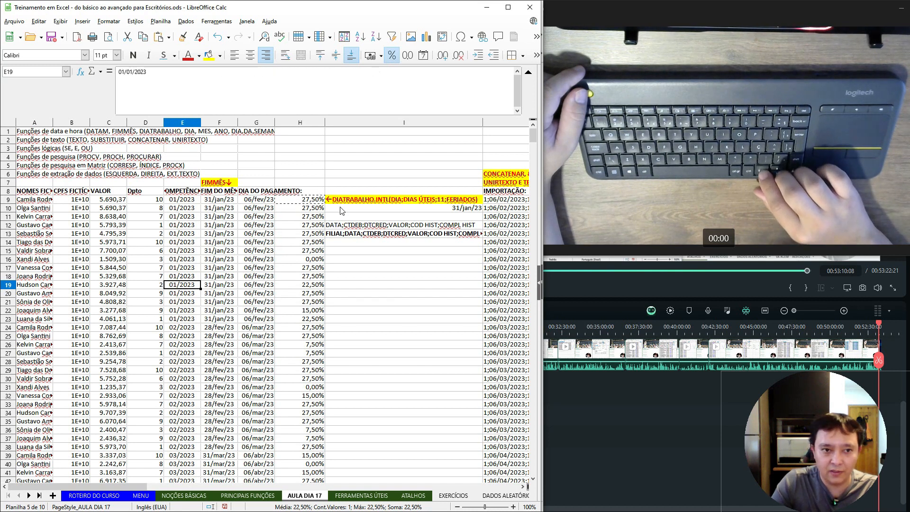
{"action": "key", "text": "Right"}
{"action": "key", "text": "Right"}
{"action": "key", "text": "Right"}
{"action": "key", "text": "Right"}
{"action": "key", "text": "Right"}
{"action": "key", "text": "Right"}
{"action": "key", "text": "Right"}
{"action": "key", "text": "Right"}
{"action": "key", "text": "Left"}
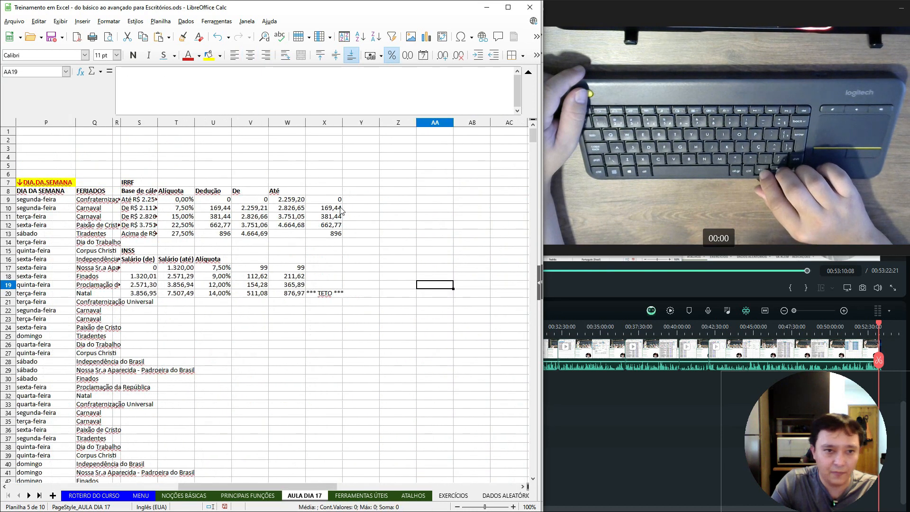
{"action": "key", "text": "Left"}
{"action": "key", "text": "Left"}
{"action": "key", "text": "Left"}
{"action": "key", "text": "Left"}
{"action": "key", "text": "Left"}
{"action": "key", "text": "Left"}
{"action": "key", "text": "Left"}
{"action": "key", "text": "Left"}
{"action": "key", "text": "Up"}
{"action": "key", "text": "Up"}
{"action": "key", "text": "Up"}
{"action": "key", "text": "Up"}
{"action": "key", "text": "Up"}
{"action": "key", "text": "Up"}
{"action": "key", "text": "Up"}
{"action": "key", "text": "Right"}
{"action": "key", "text": "Right"}
{"action": "key", "text": "Right"}
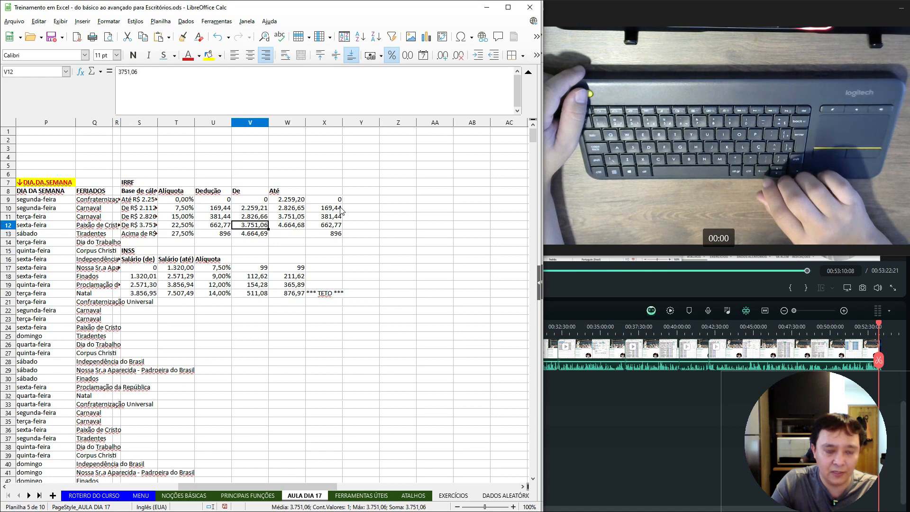
Set the value in C16 to 3751,06, the lower limit of the 22,50% IRRF bracket.
{"action": "key", "text": "Left"}
{"action": "key", "text": "Left"}
{"action": "key", "text": "Left"}
{"action": "key", "text": "Left"}
{"action": "key", "text": "Left"}
{"action": "key", "text": "Left"}
{"action": "key", "text": "Left"}
{"action": "key", "text": "Left"}
{"action": "key", "text": "Left"}
{"action": "key", "text": "Left"}
{"action": "key", "text": "Left"}
{"action": "key", "text": "Left"}
{"action": "key", "text": "Left"}
{"action": "key", "text": "Left"}
{"action": "key", "text": "Left"}
{"action": "key", "text": "Left"}
{"action": "key", "text": "Left"}
{"action": "key", "text": "Left"}
{"action": "key", "text": "Left"}
{"action": "key", "text": "Left"}
{"action": "key", "text": "Left"}
{"action": "key", "text": "Right"}
{"action": "key", "text": "Right"}
{"action": "key", "text": "Right"}
{"action": "key", "text": "Right"}
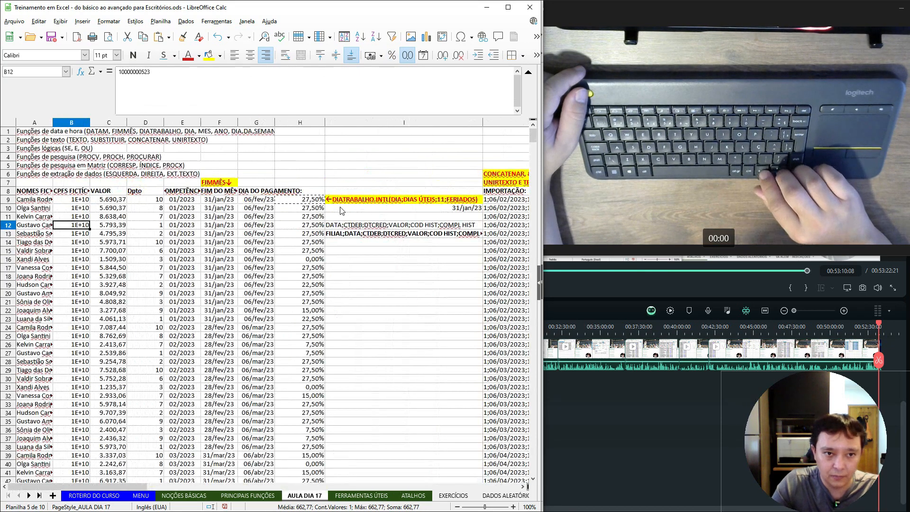
{"action": "key", "text": "Down"}
{"action": "key", "text": "Down"}
{"action": "key", "text": "Down"}
{"action": "key", "text": "Down"}
{"action": "key", "text": "Left"}
{"action": "key", "text": "Left"}
{"action": "type", "text": "3.751"}
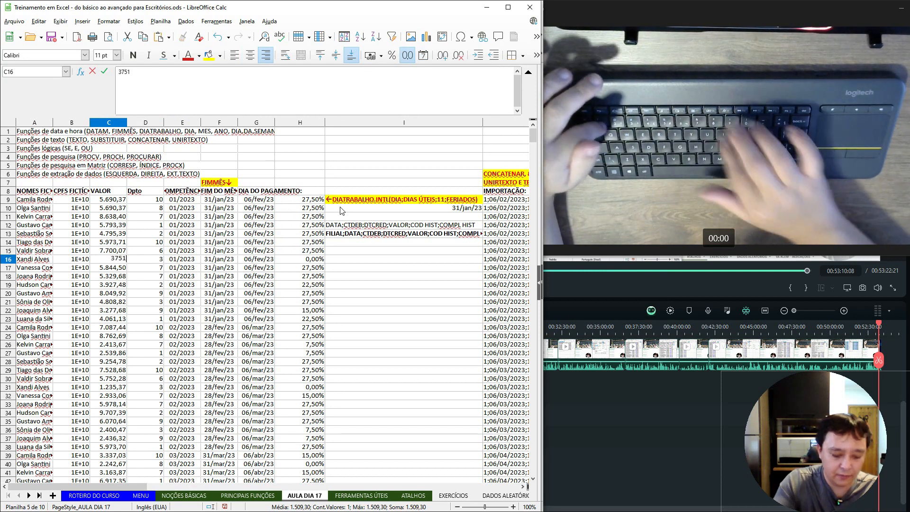
{"action": "type", "text": ",06"}
{"action": "key", "text": "Return"}
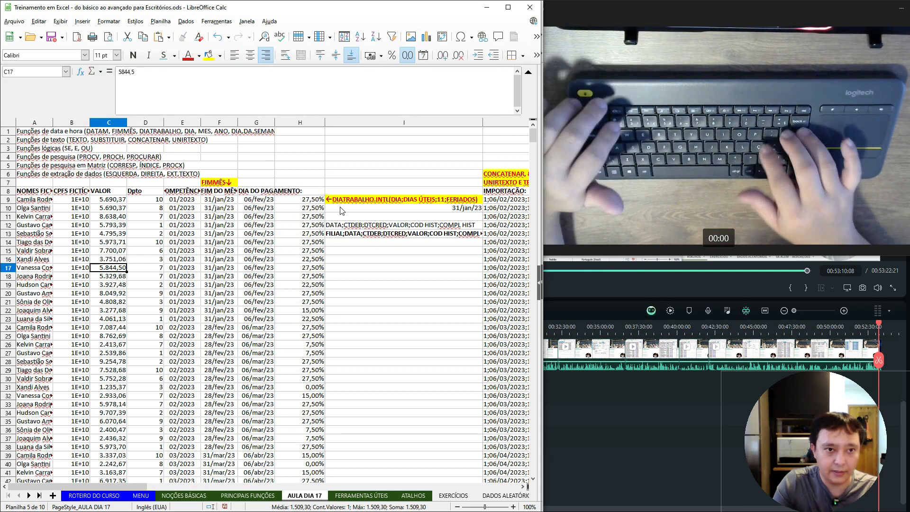
Check the rate in H16 and change the value in C16 to 3751,05.
{"action": "key", "text": "Up"}
{"action": "key", "text": "Right"}
{"action": "key", "text": "Right"}
{"action": "key", "text": "Right"}
{"action": "key", "text": "Right"}
{"action": "key", "text": "Right"}
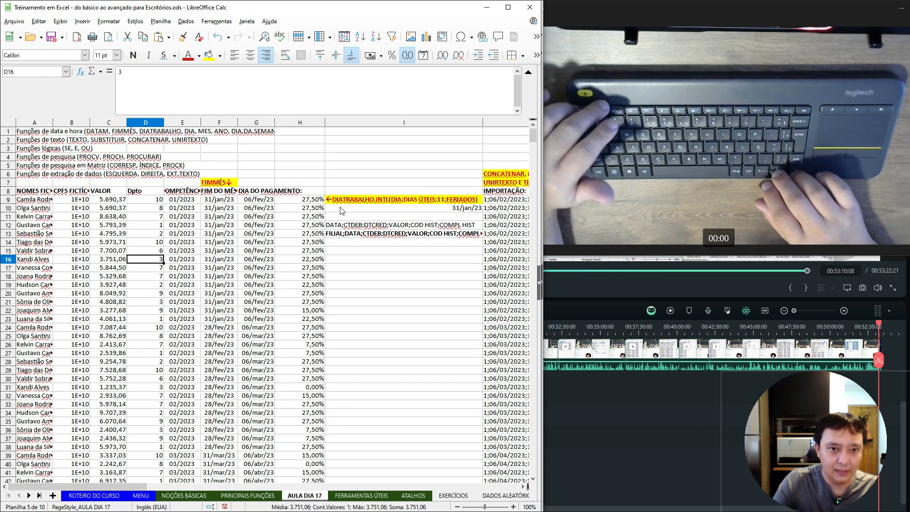
{"action": "key", "text": "Left"}
{"action": "key", "text": "Left"}
{"action": "key", "text": "Left"}
{"action": "key", "text": "Left"}
{"action": "key", "text": "Left"}
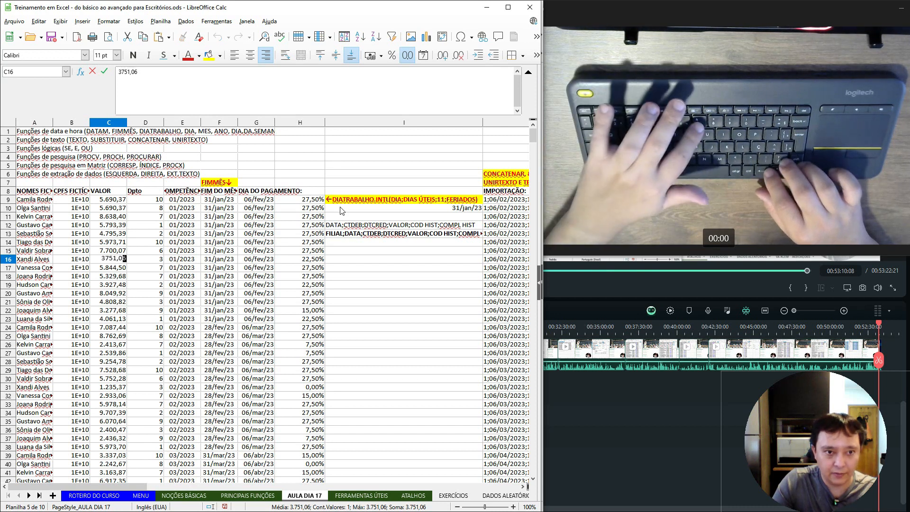
{"action": "key", "text": "Return"}
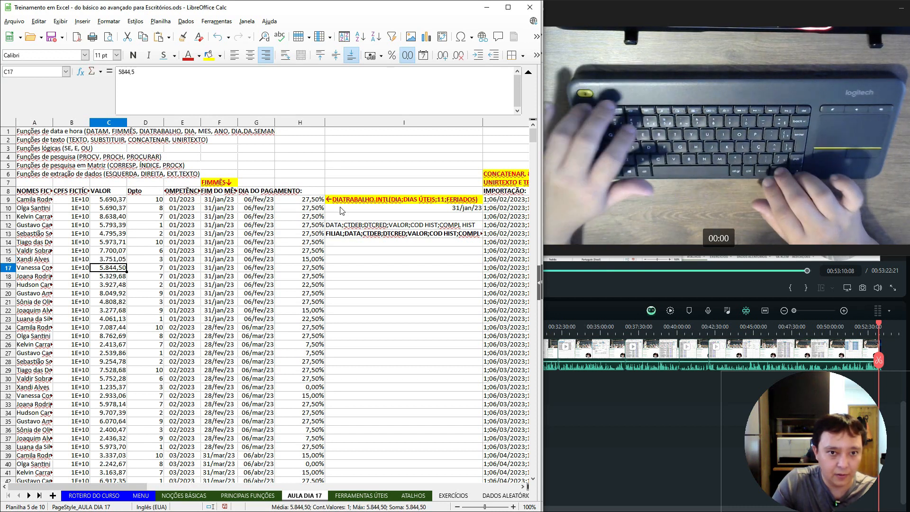
Check the rate and SES formula in H16 for the new value in C16, and the formula in H15.
{"action": "key", "text": "Up"}
{"action": "key", "text": "Right"}
{"action": "key", "text": "Right"}
{"action": "key", "text": "Right"}
{"action": "key", "text": "Right"}
{"action": "key", "text": "Right"}
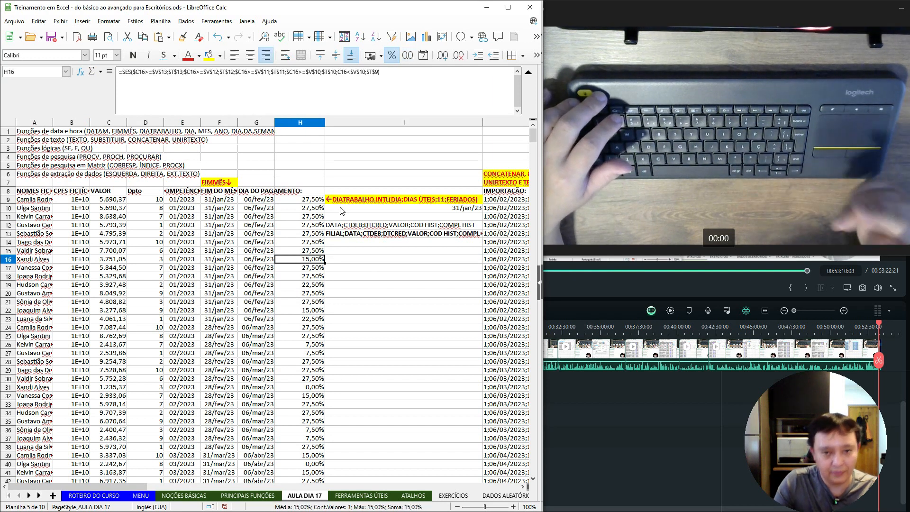
{"action": "key", "text": "Up"}
{"action": "key", "text": "Up"}
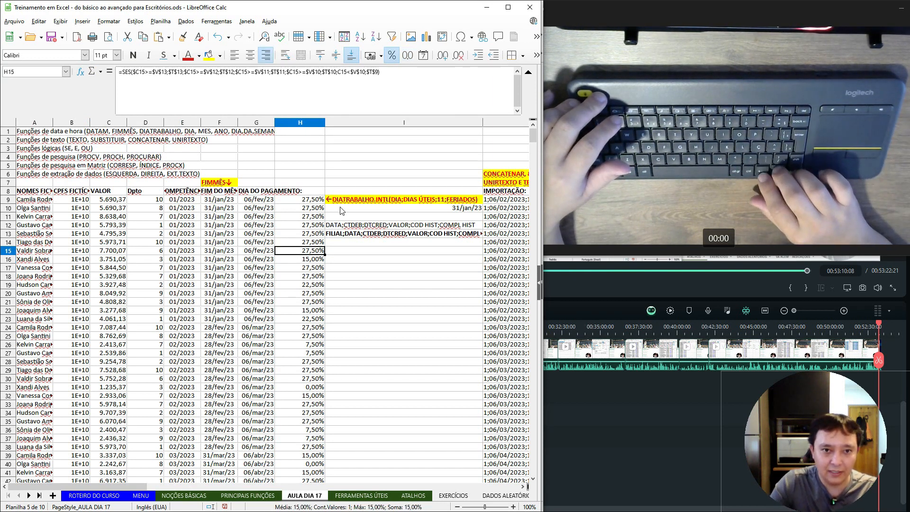
Compare the rate in H16 with the IRRF table's bracket limits in columns V and W.
{"action": "key", "text": "Right"}
{"action": "key", "text": "Right"}
{"action": "key", "text": "Right"}
{"action": "key", "text": "Right"}
{"action": "key", "text": "Right"}
{"action": "key", "text": "Right"}
{"action": "key", "text": "Right"}
{"action": "key", "text": "Right"}
{"action": "key", "text": "Right"}
{"action": "key", "text": "Right"}
{"action": "key", "text": "Right"}
{"action": "key", "text": "Right"}
{"action": "key", "text": "Right"}
{"action": "key", "text": "Right"}
{"action": "key", "text": "Up"}
{"action": "key", "text": "Up"}
{"action": "key", "text": "Up"}
{"action": "key", "text": "Up"}
{"action": "key", "text": "Up"}
{"action": "key", "text": "Left"}
{"action": "key", "text": "Left"}
{"action": "key", "text": "Left"}
{"action": "key", "text": "Left"}
{"action": "key", "text": "Left"}
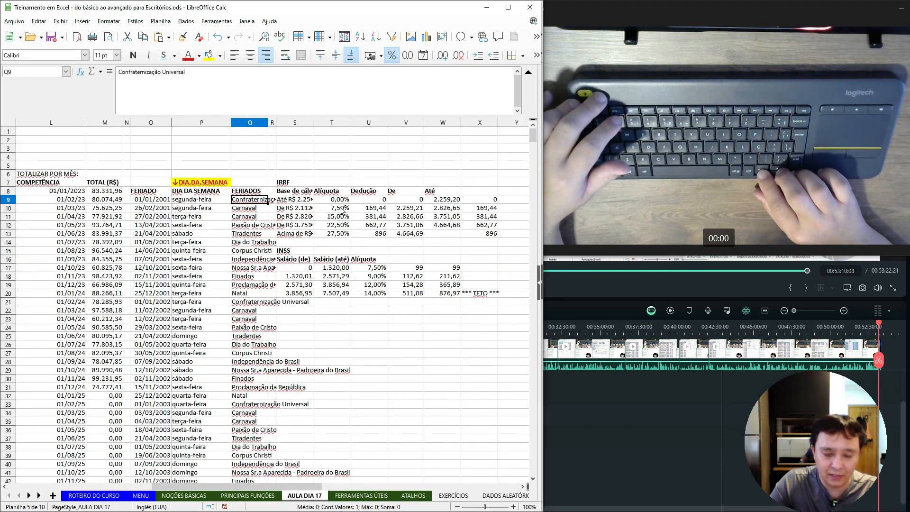
Examine the SES formula in H9 together with the value in C9 that it tests.
{"action": "key", "text": "Home"}
{"action": "key", "text": "Right"}
{"action": "key", "text": "Right"}
{"action": "key", "text": "Right"}
{"action": "key", "text": "Right"}
{"action": "key", "text": "Right"}
{"action": "key", "text": "Right"}
{"action": "key", "text": "Right"}
{"action": "key", "text": "Right"}
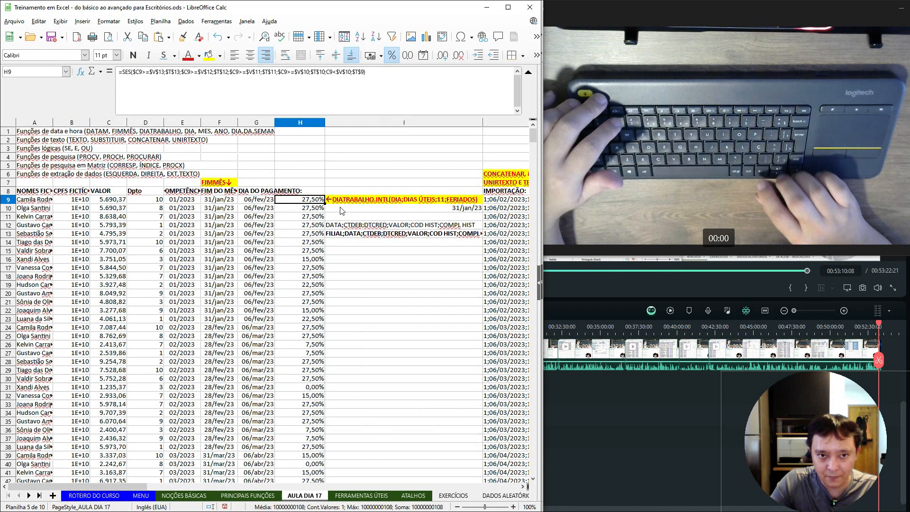
{"action": "key", "text": "Left"}
{"action": "key", "text": "Left"}
{"action": "key", "text": "Left"}
{"action": "key", "text": "Left"}
{"action": "key", "text": "Left"}
{"action": "key", "text": "Left"}
{"action": "key", "text": "Left"}
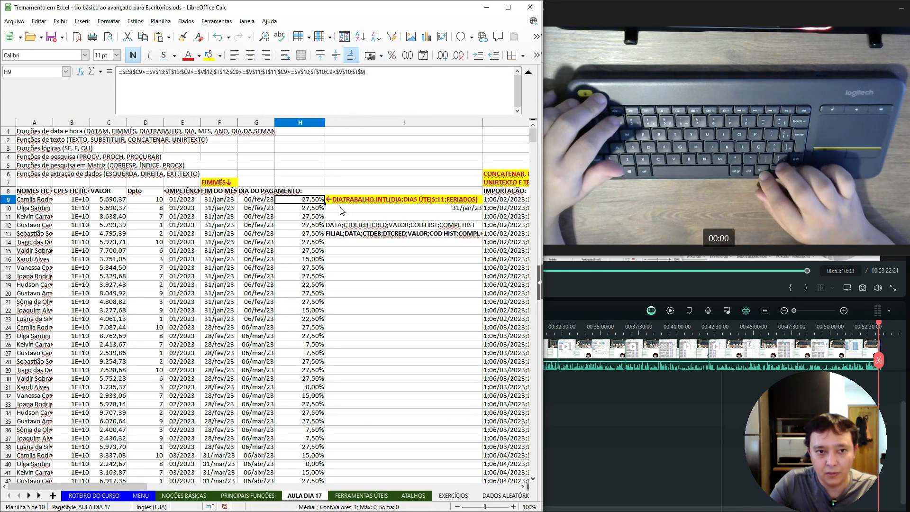
{"action": "key", "text": "Right"}
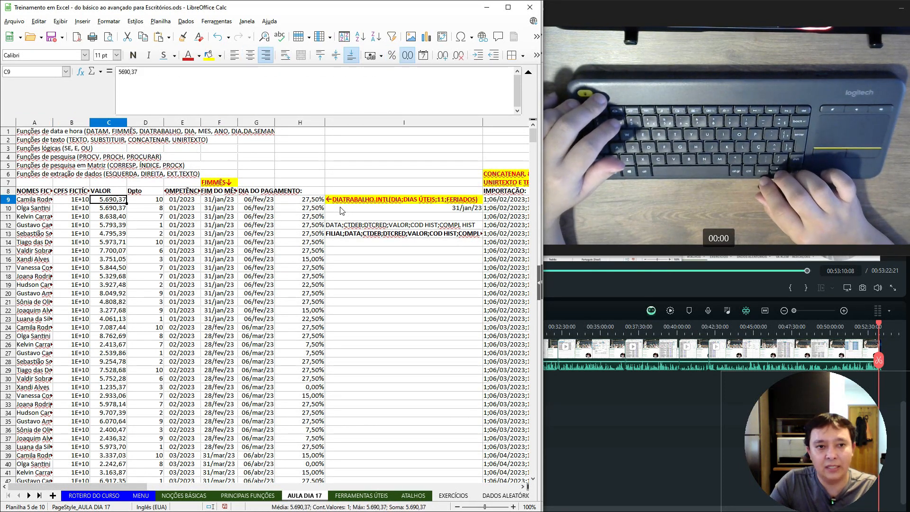
{"action": "key", "text": "Right"}
{"action": "key", "text": "Right"}
{"action": "key", "text": "Right"}
{"action": "key", "text": "Right"}
{"action": "key", "text": "Right"}
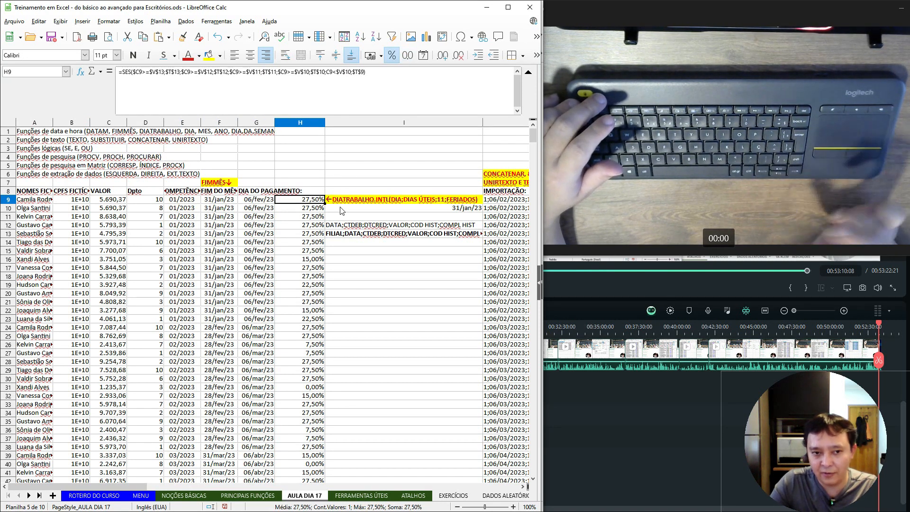
Examine the De and Até limits of the IRRF brackets in rows 9 to 13.
{"action": "key", "text": "Right"}
{"action": "key", "text": "Right"}
{"action": "key", "text": "Right"}
{"action": "key", "text": "Right"}
{"action": "key", "text": "Right"}
{"action": "key", "text": "Right"}
{"action": "key", "text": "Right"}
{"action": "key", "text": "Right"}
{"action": "key", "text": "Right"}
{"action": "key", "text": "Right"}
{"action": "key", "text": "Right"}
{"action": "key", "text": "Right"}
{"action": "key", "text": "Right"}
{"action": "key", "text": "Right"}
{"action": "key", "text": "Right"}
{"action": "key", "text": "Right"}
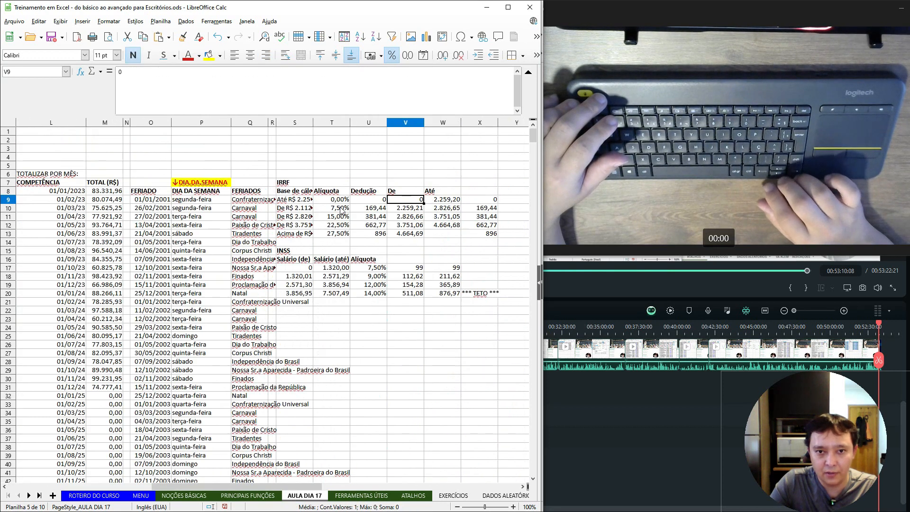
{"action": "key", "text": "Down"}
{"action": "key", "text": "Down"}
{"action": "key", "text": "Down"}
{"action": "key", "text": "Down"}
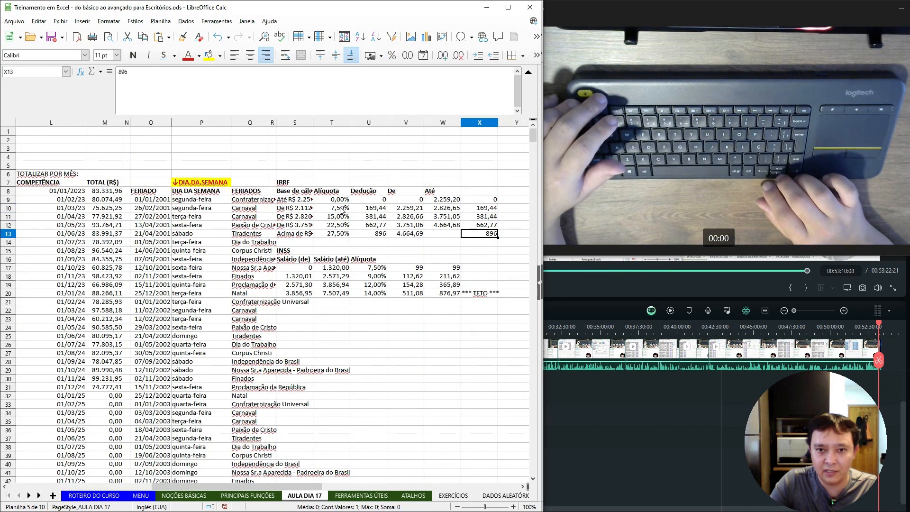
Review the Alíquota and Dedução columns of the IRRF table.
{"action": "key", "text": "Up"}
{"action": "key", "text": "Up"}
{"action": "key", "text": "Up"}
{"action": "key", "text": "Left"}
{"action": "key", "text": "Left"}
{"action": "key", "text": "Left"}
{"action": "key", "text": "Down"}
{"action": "key", "text": "Down"}
{"action": "key", "text": "Down"}
{"action": "key", "text": "Left"}
{"action": "key", "text": "Up"}
{"action": "key", "text": "Right"}
{"action": "key", "text": "Up"}
{"action": "key", "text": "Up"}
{"action": "key", "text": "Up"}
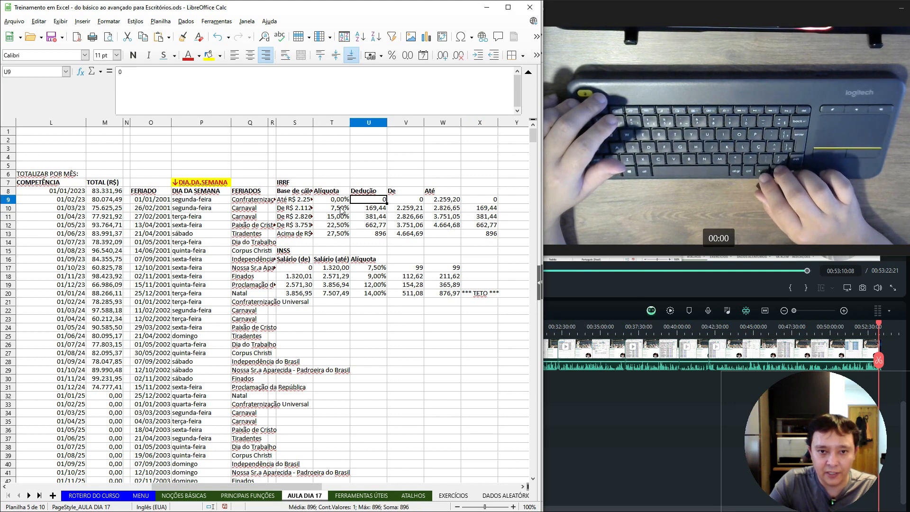
{"action": "key", "text": "Left"}
{"action": "key", "text": "Left"}
{"action": "key", "text": "Left"}
{"action": "key", "text": "Left"}
{"action": "key", "text": "Left"}
{"action": "key", "text": "Left"}
{"action": "key", "text": "Left"}
{"action": "key", "text": "Left"}
{"action": "key", "text": "Left"}
{"action": "key", "text": "Left"}
{"action": "key", "text": "Left"}
{"action": "key", "text": "Left"}
{"action": "key", "text": "Left"}
{"action": "key", "text": "Left"}
{"action": "key", "text": "Left"}
{"action": "key", "text": "Left"}
{"action": "key", "text": "Left"}
{"action": "key", "text": "Left"}
{"action": "key", "text": "Left"}
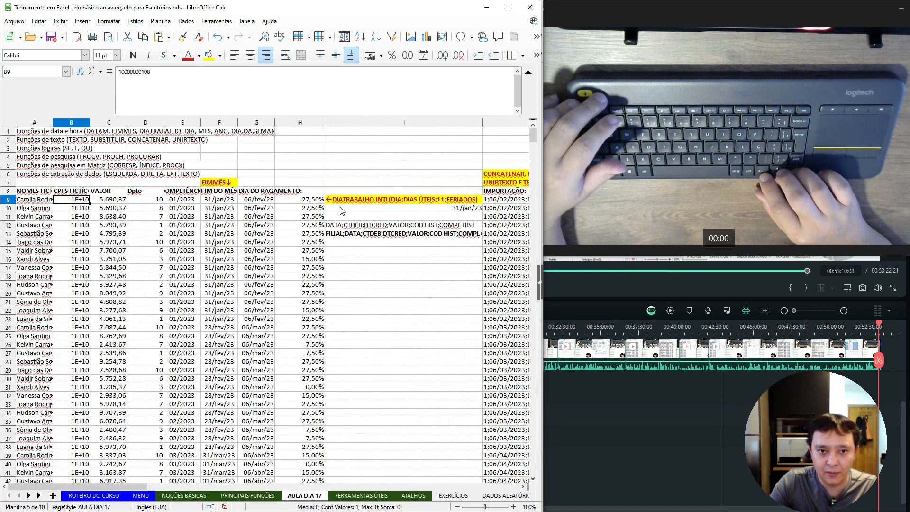
Insert two blank columns before column I, ahead of the DIATRABALHO.INTL note.
{"action": "key", "text": "Right"}
{"action": "key", "text": "Right"}
{"action": "key", "text": "Right"}
{"action": "key", "text": "Right"}
{"action": "key", "text": "Right"}
{"action": "key", "text": "Right"}
{"action": "key", "text": "Right"}
{"action": "key", "text": "Right"}
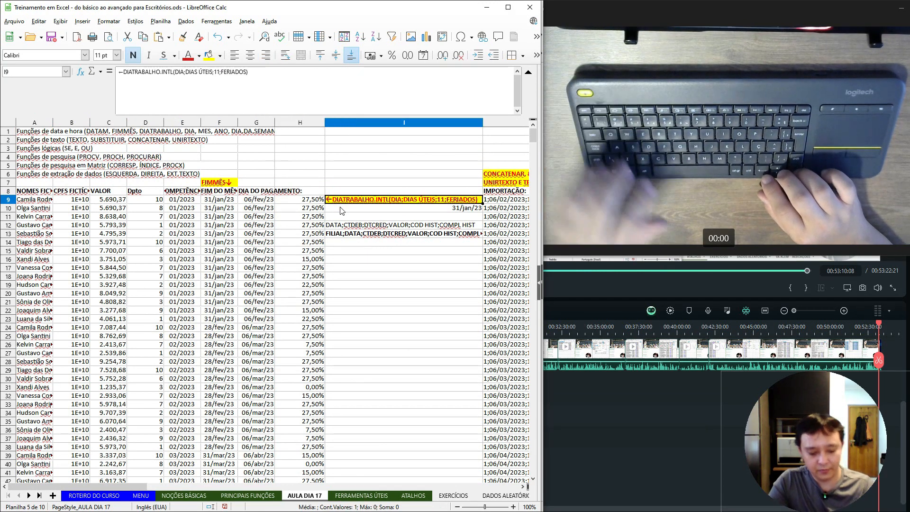
{"action": "key", "text": "ctrl+space"}
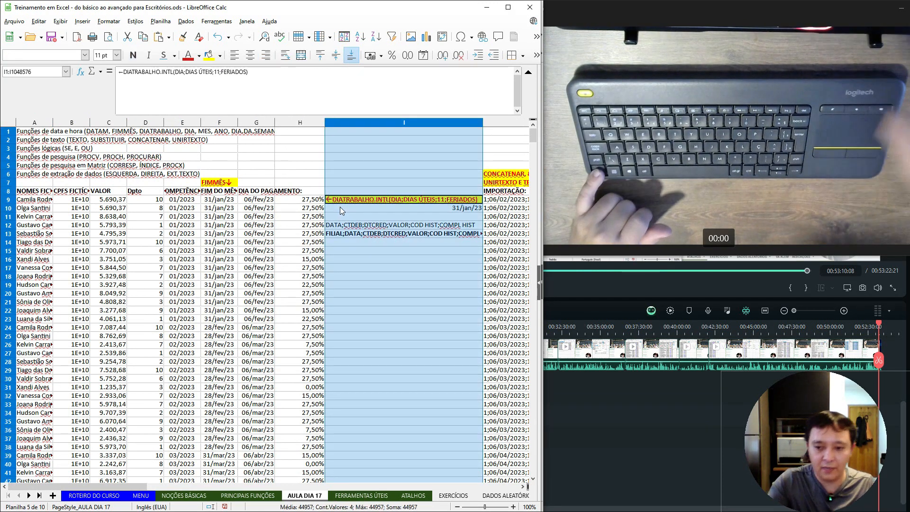
{"action": "key", "text": "Delete"}
{"action": "key", "text": "Right"}
{"action": "key", "text": "Left"}
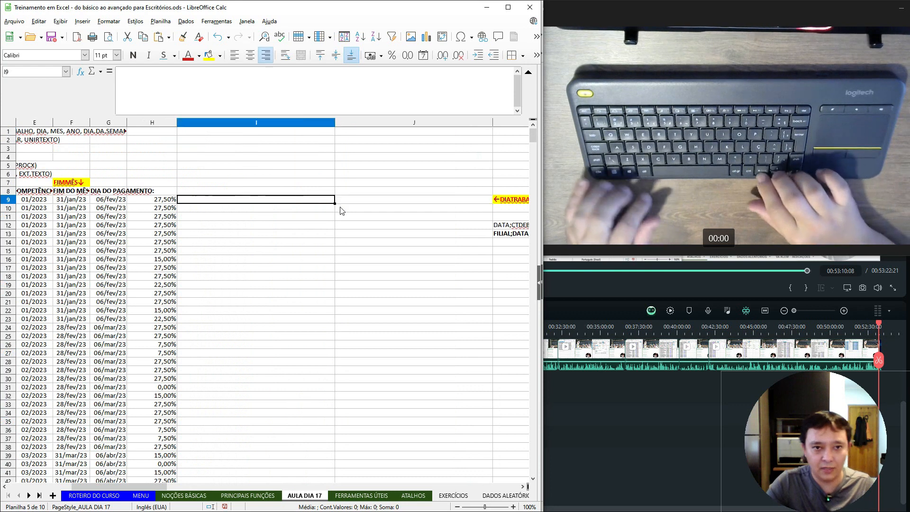
Narrow the new blank columns I and J.
{"action": "key", "text": "alt+shift+Right"}
{"action": "key", "text": "Right"}
{"action": "key", "text": "alt+shift+Right"}
{"action": "key", "text": "Left"}
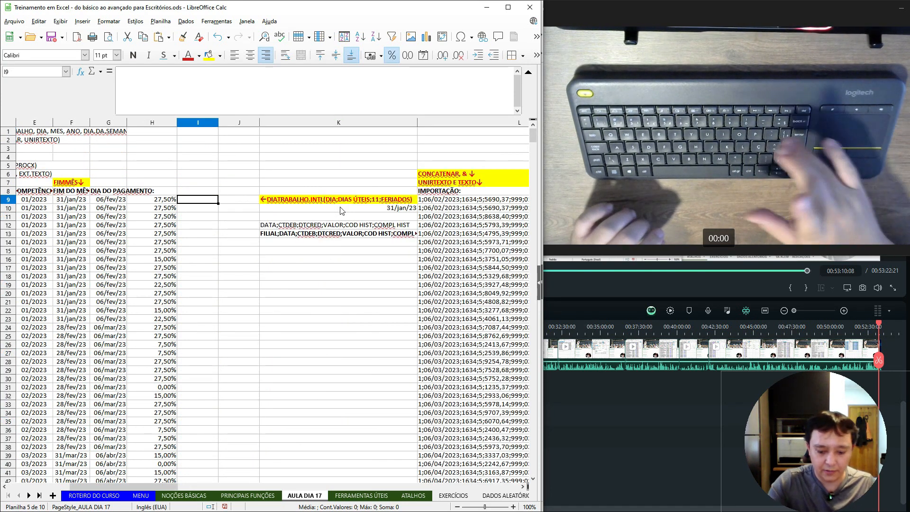
Start a SES formula in I9 whose first test checks C9 with the >= operator.
{"action": "key", "text": "Left"}
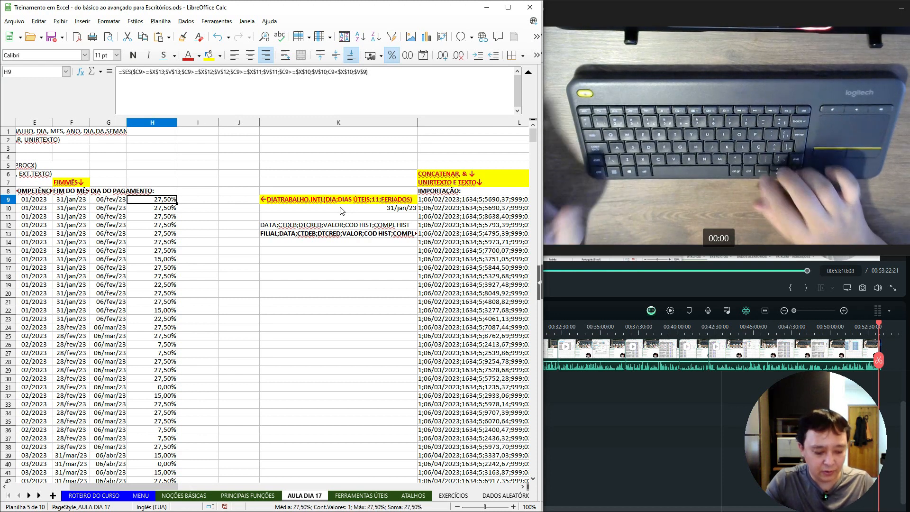
{"action": "key", "text": "Right"}
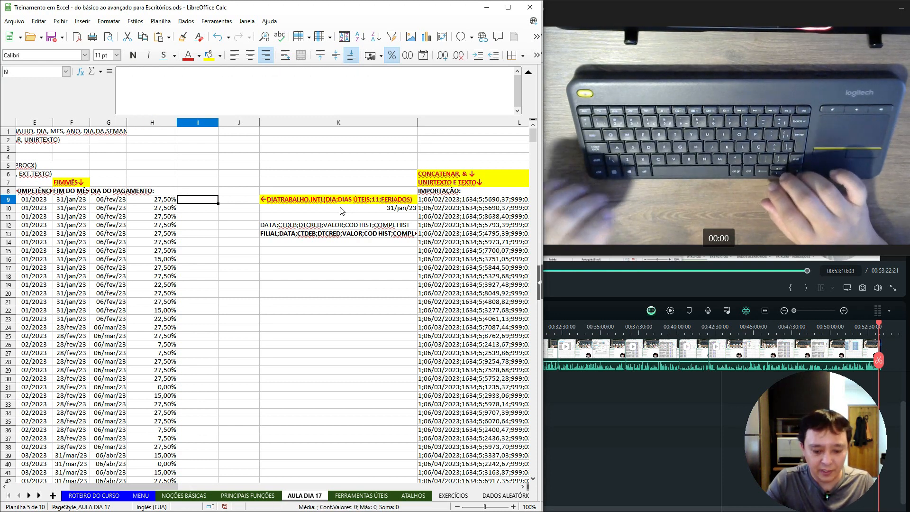
{"action": "type", "text": "=SES("}
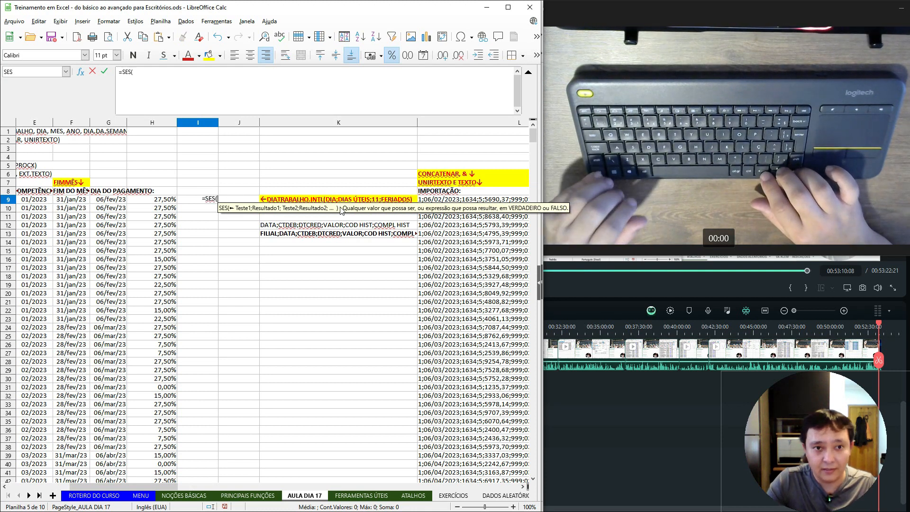
{"action": "key", "text": "Left"}
{"action": "key", "text": "Left"}
{"action": "key", "text": "Left"}
{"action": "key", "text": "Left"}
{"action": "key", "text": "Left"}
{"action": "key", "text": "Left"}
{"action": "key", "text": "Left"}
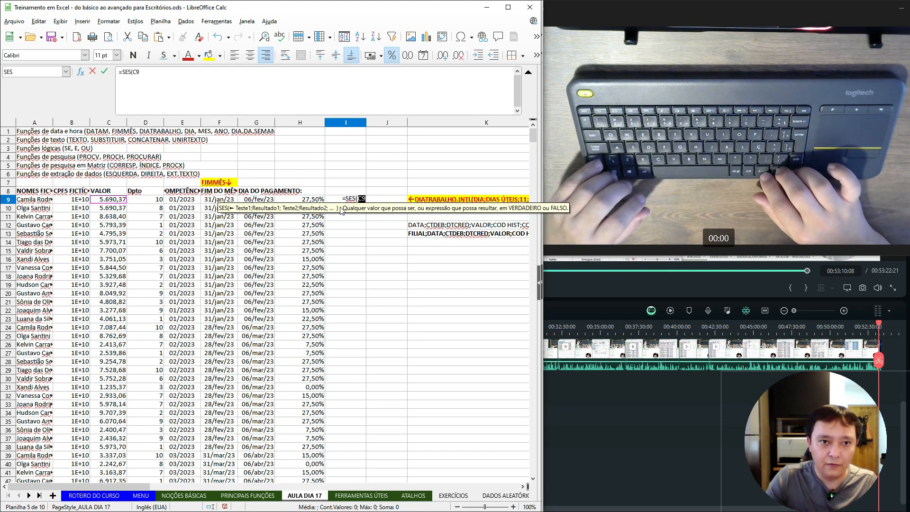
{"action": "type", "text": ">="}
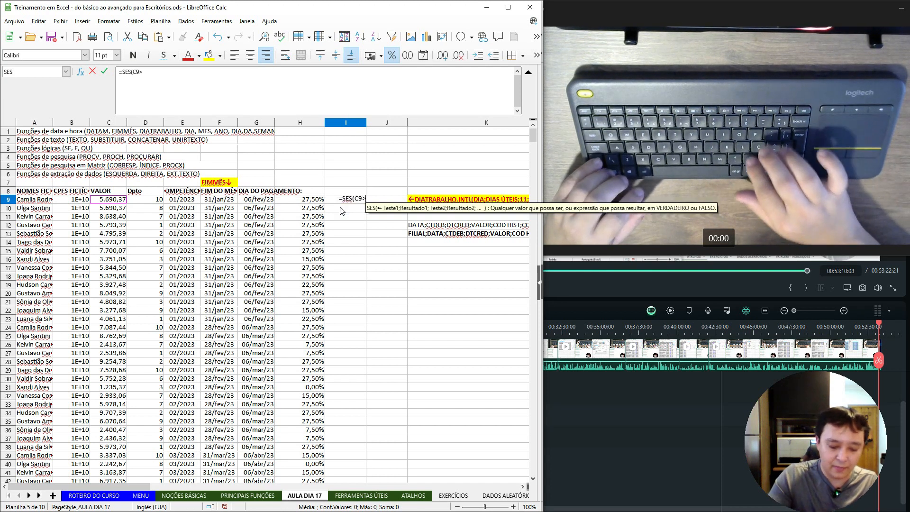
Complete the first SES pair in I9 with limit X13 and the deduction in W13 as its result.
{"action": "key", "text": "Right"}
{"action": "key", "text": "Right"}
{"action": "key", "text": "Right"}
{"action": "key", "text": "Right"}
{"action": "key", "text": "Right"}
{"action": "key", "text": "Right"}
{"action": "key", "text": "Right"}
{"action": "key", "text": "Right"}
{"action": "key", "text": "Right"}
{"action": "key", "text": "Right"}
{"action": "key", "text": "Right"}
{"action": "key", "text": "Right"}
{"action": "key", "text": "Right"}
{"action": "key", "text": "Right"}
{"action": "key", "text": "Right"}
{"action": "key", "text": "Right"}
{"action": "key", "text": "Right"}
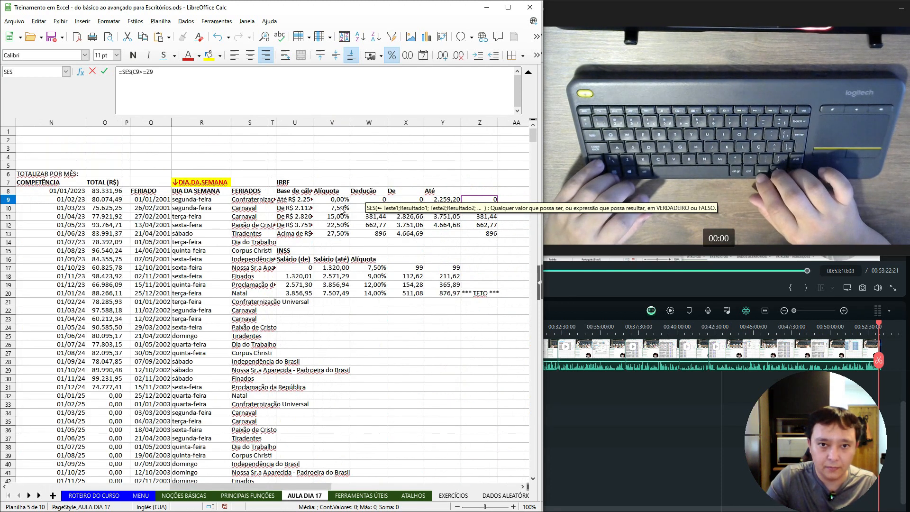
{"action": "key", "text": "Down"}
{"action": "key", "text": "Down"}
{"action": "key", "text": "Down"}
{"action": "key", "text": "Left"}
{"action": "key", "text": "Left"}
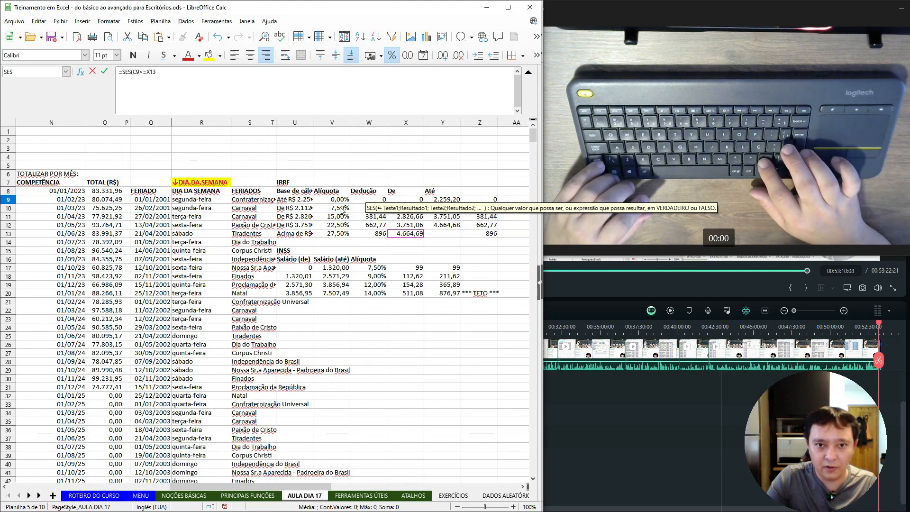
{"action": "type", "text": ";"}
{"action": "key", "text": "Left"}
{"action": "key", "text": "Left"}
{"action": "key", "text": "Right"}
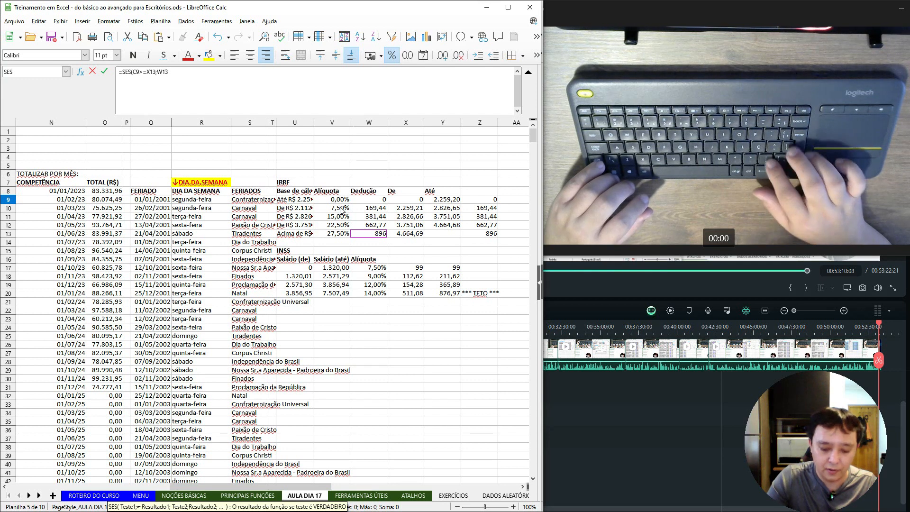
Add the second SES pair to the I9 formula: test C9>=X12 with W12 as its result.
{"action": "type", "text": ";"}
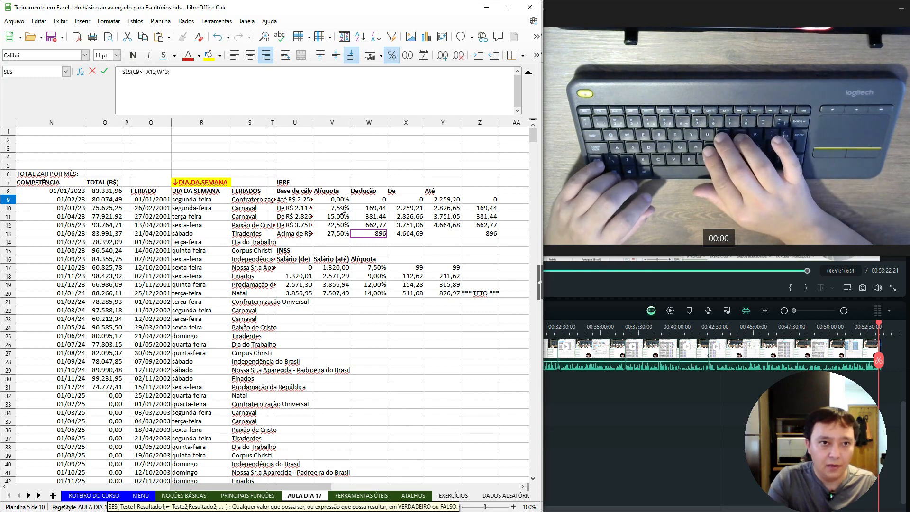
{"action": "type", "text": "C9>"}
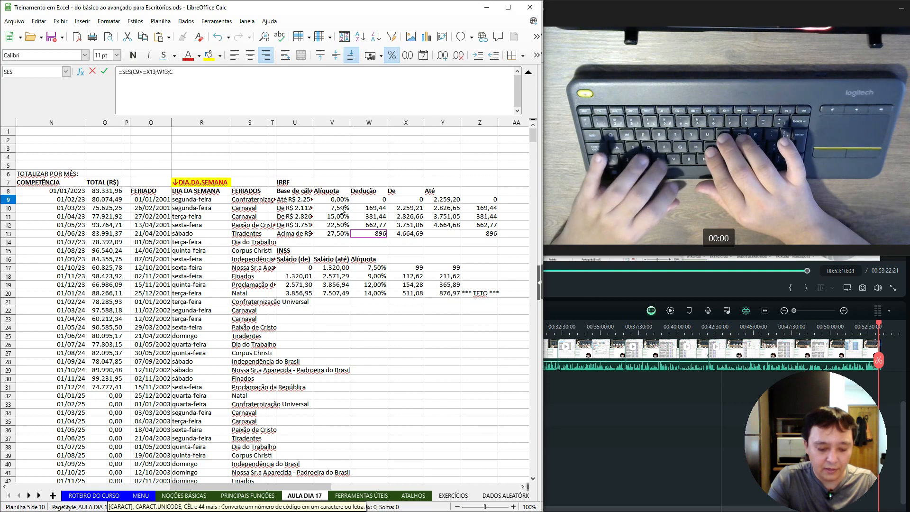
{"action": "type", "text": "="}
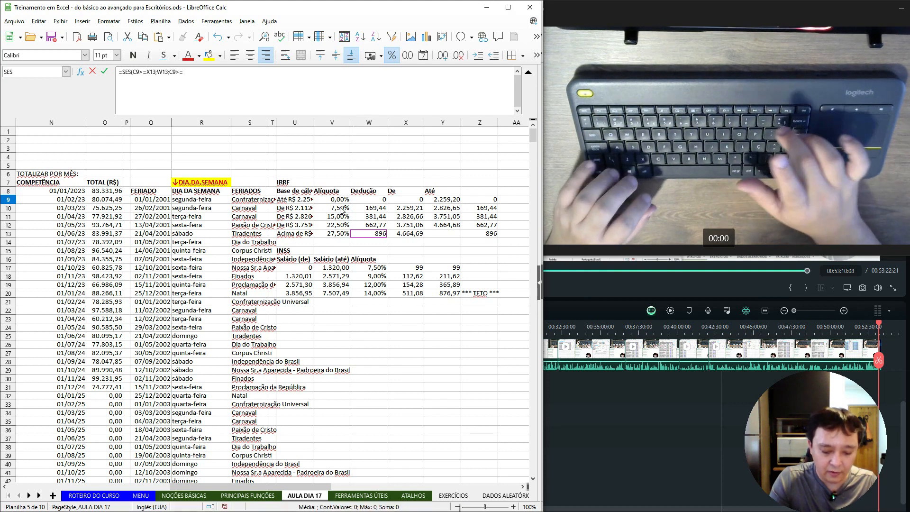
{"action": "key", "text": "Right"}
{"action": "key", "text": "Right"}
{"action": "key", "text": "Left"}
{"action": "key", "text": "Up"}
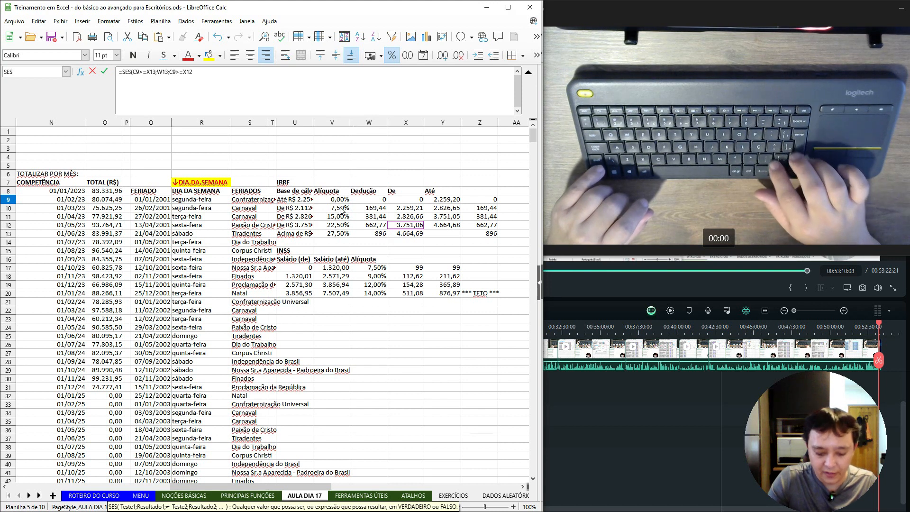
{"action": "type", "text": ";"}
{"action": "key", "text": "Left"}
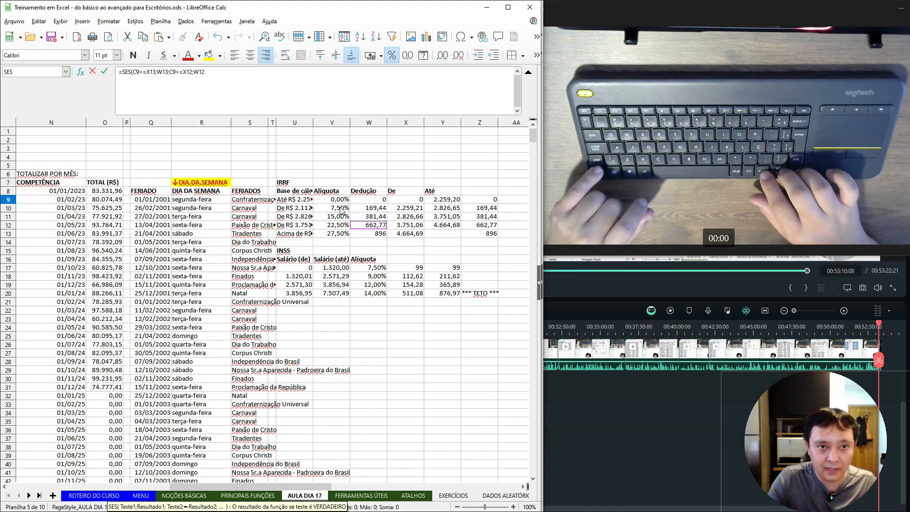
Add the third SES pair to the I9 formula: test C9>=X11 with W11 as its result.
{"action": "type", "text": ";"}
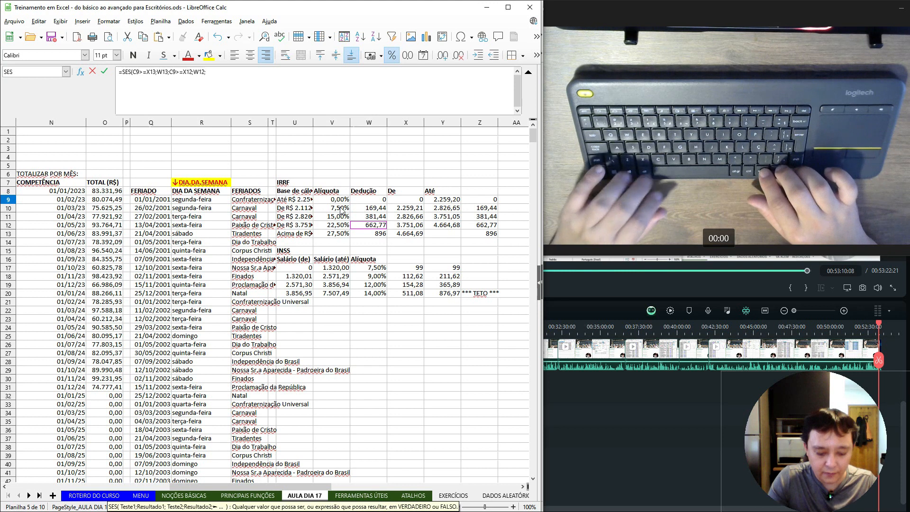
{"action": "type", "text": "C9>="}
{"action": "key", "text": "Right"}
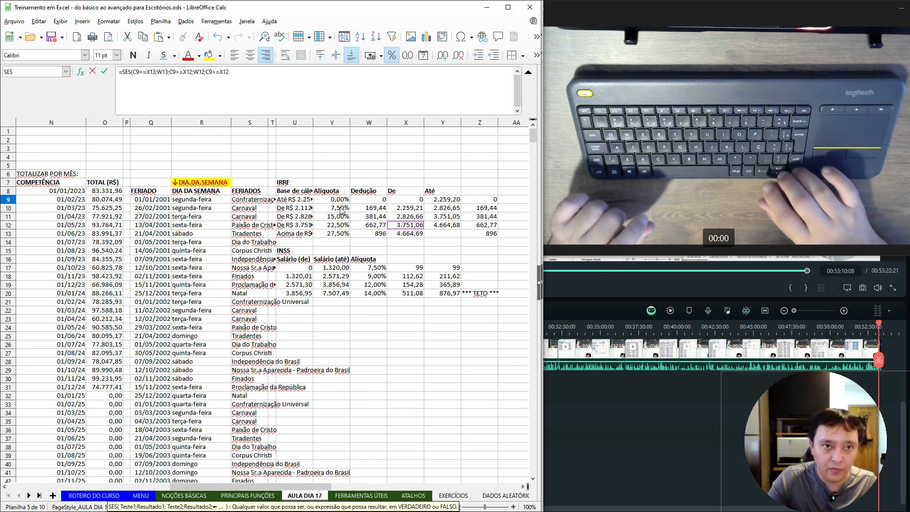
{"action": "key", "text": "Up"}
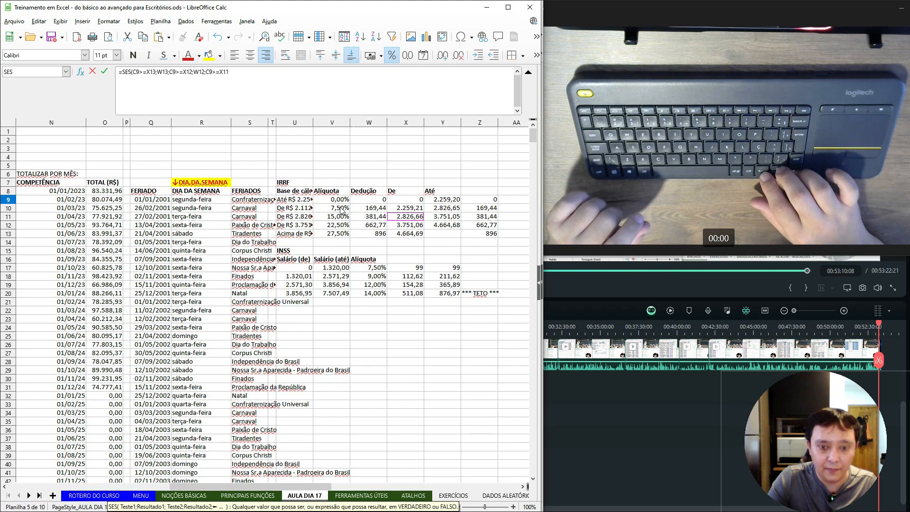
{"action": "type", "text": ";"}
{"action": "key", "text": "Left"}
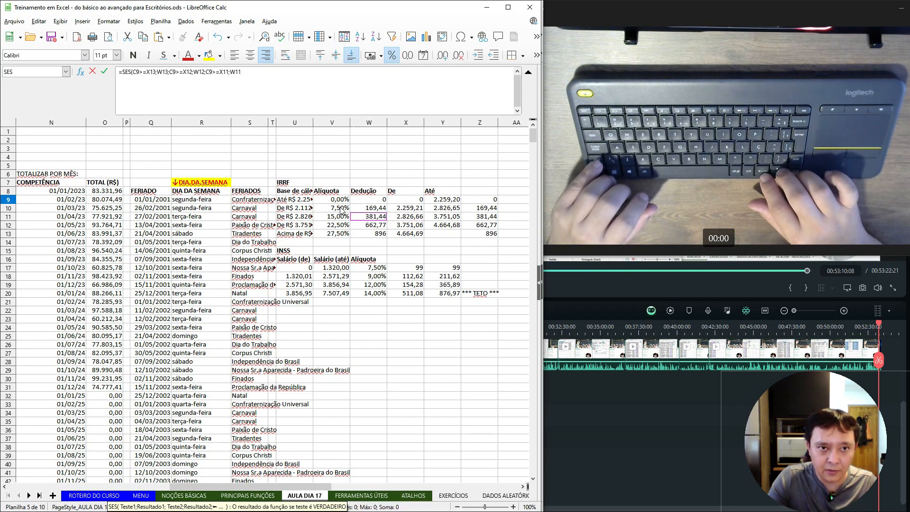
Add the fourth SES pair to the I9 formula: test C9>=X10 with W10 as its result.
{"action": "type", "text": ";C9"}
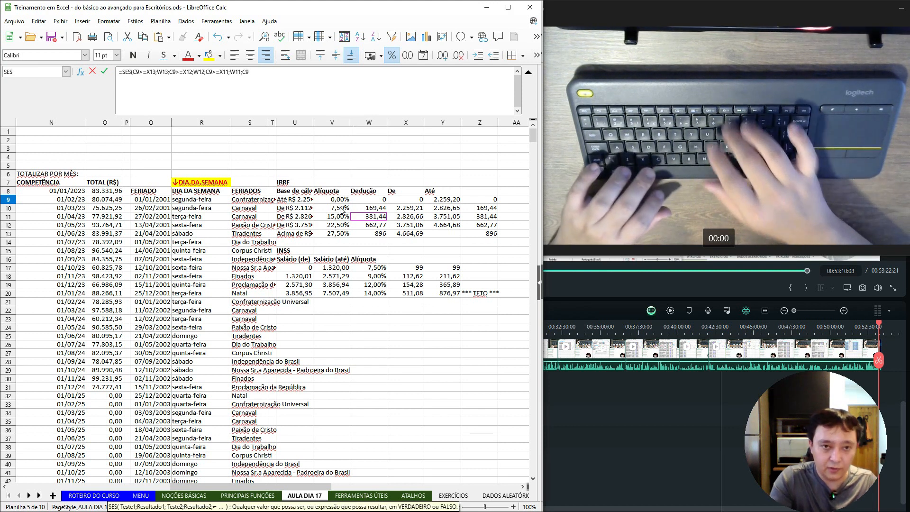
{"action": "type", "text": ">="}
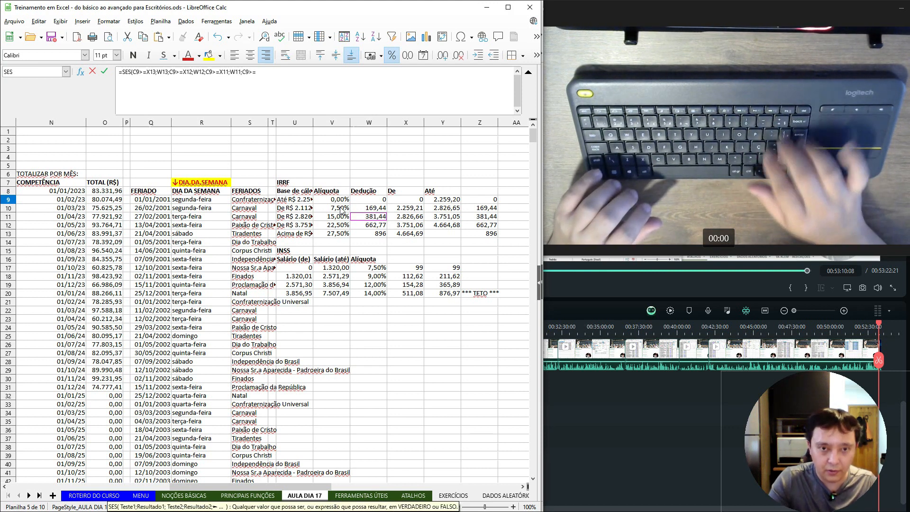
{"action": "key", "text": "Up"}
{"action": "key", "text": "Right"}
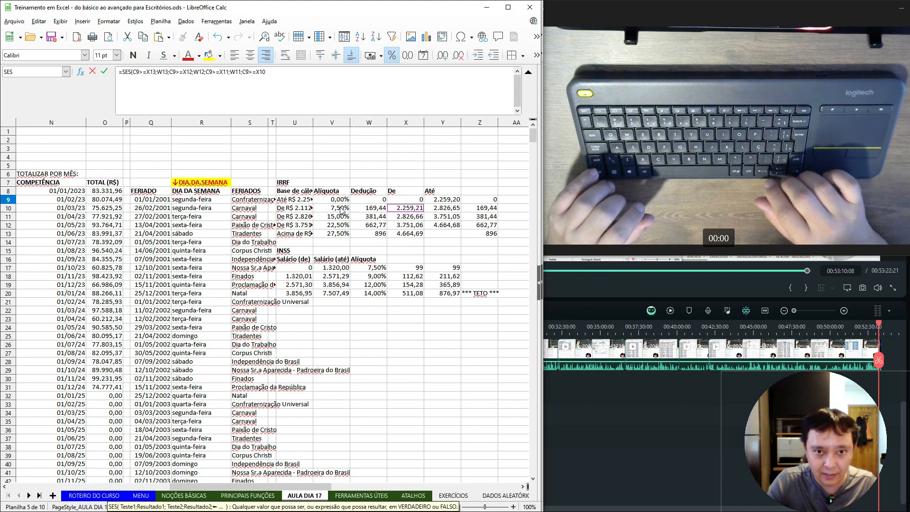
{"action": "type", "text": ";"}
{"action": "key", "text": "Left"}
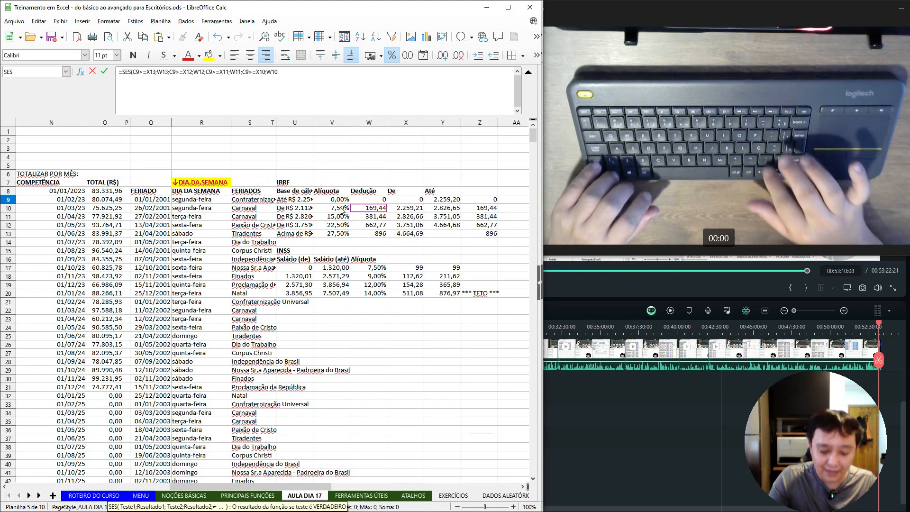
Finish the I9 formula with the last pair, test C9<X10 and result W9, and enter it.
{"action": "type", "text": ";"}
{"action": "type", "text": "C9<"}
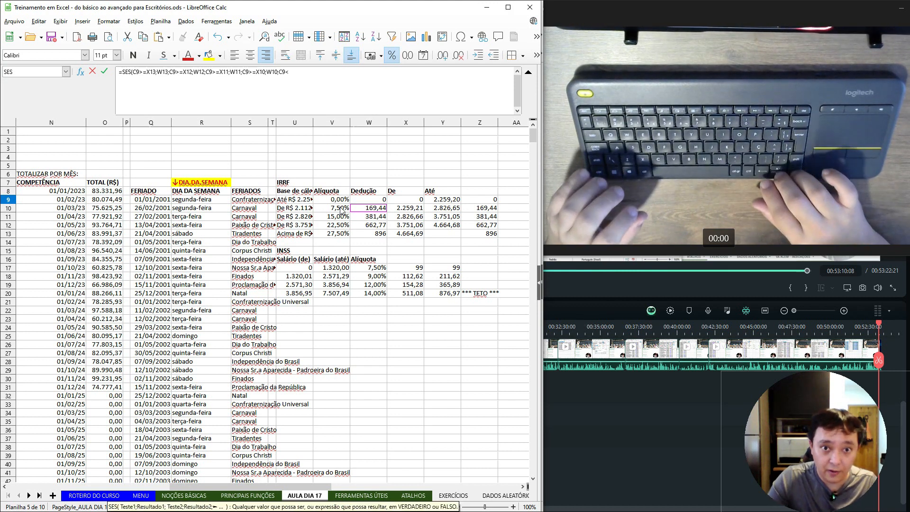
{"action": "key", "text": "Right"}
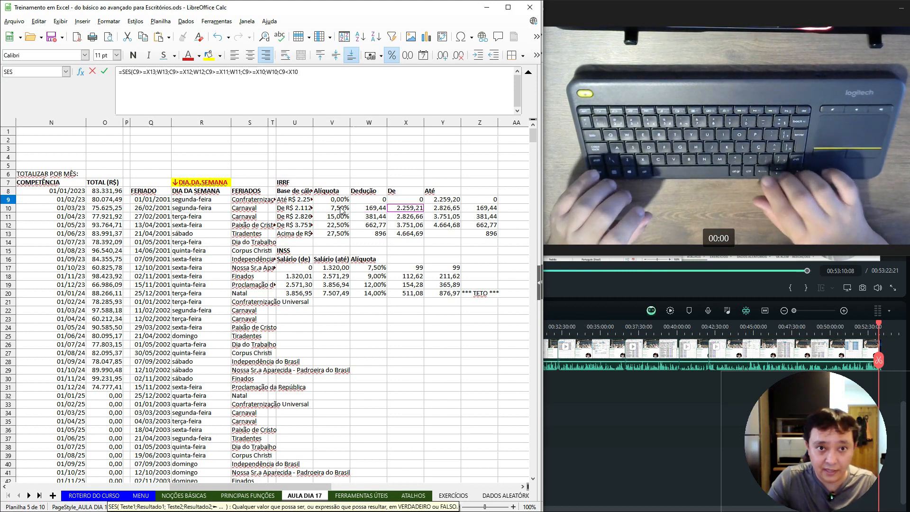
{"action": "type", "text": ";"}
{"action": "key", "text": "Up"}
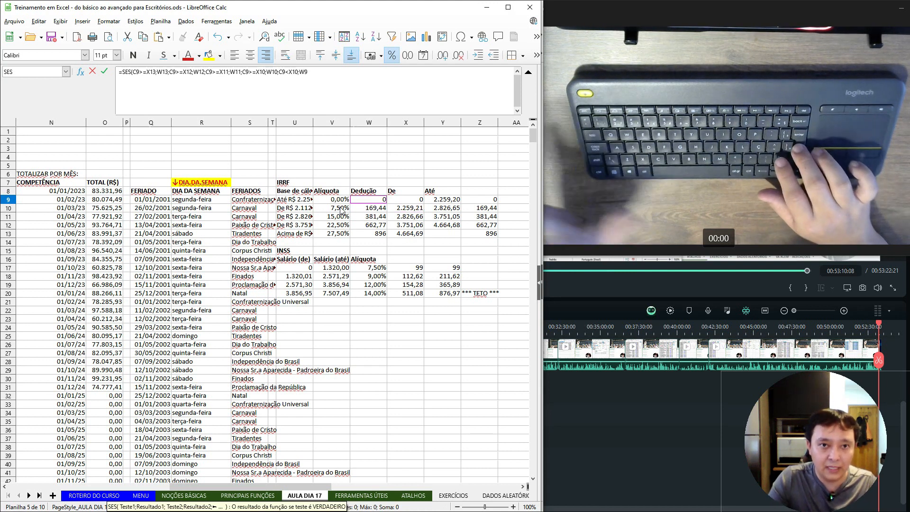
{"action": "type", "text": ")"}
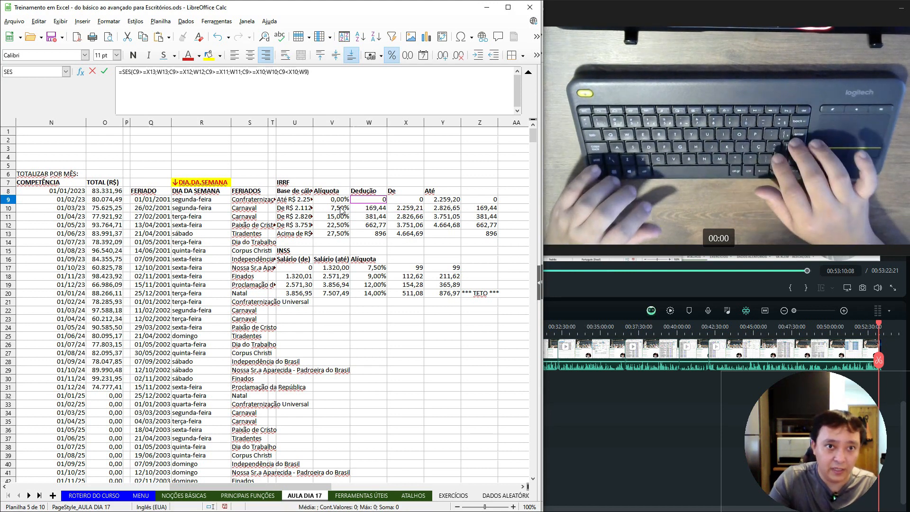
{"action": "key", "text": "Return"}
Format the deduction in I9 as a number with two decimals instead of a percentage.
{"action": "key", "text": "Up"}
{"action": "key", "text": "Left"}
{"action": "key", "text": "Left"}
{"action": "key", "text": "Right"}
{"action": "key", "text": "Right"}
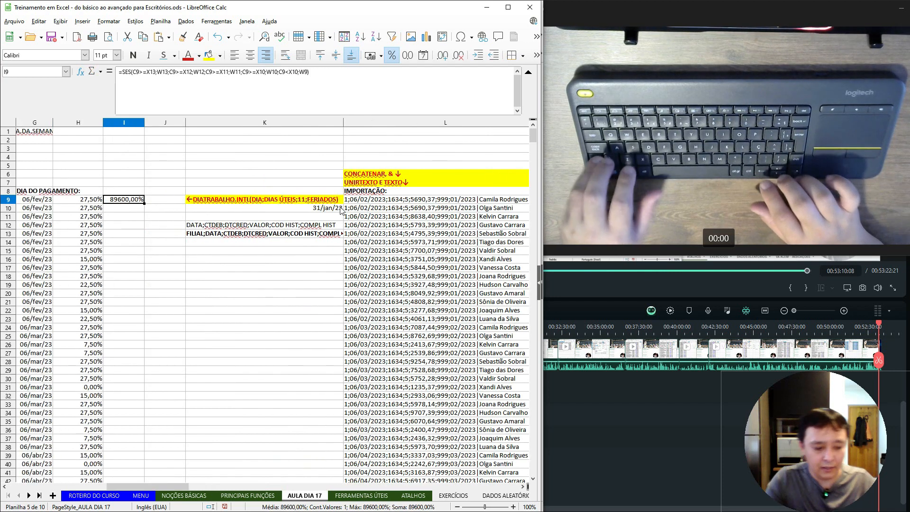
{"action": "key", "text": "ctrl+shift+1"}
Review the row 9 values in the columns before the deduction in I9, including the rate in H9.
{"action": "key", "text": "Left"}
{"action": "key", "text": "Left"}
{"action": "key", "text": "Left"}
{"action": "key", "text": "Left"}
{"action": "key", "text": "Left"}
{"action": "key", "text": "Left"}
{"action": "key", "text": "Left"}
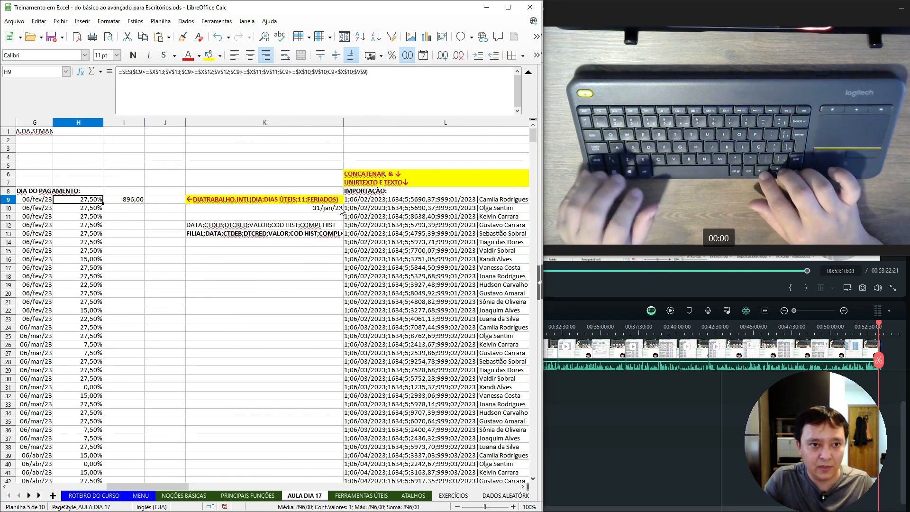
Examine the IRRF table's rate, deduction and salary-range columns that the tax formulas in H9 and I9 refer to.
{"action": "key", "text": "ctrl+Right"}
{"action": "key", "text": "Right"}
{"action": "key", "text": "Left"}
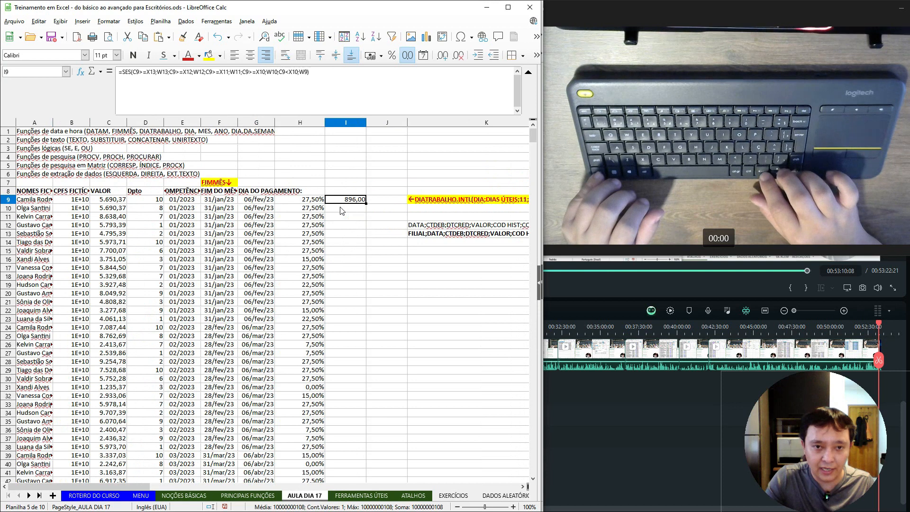
{"action": "key", "text": "Right"}
{"action": "key", "text": "Right"}
{"action": "key", "text": "Right"}
{"action": "key", "text": "Right"}
{"action": "key", "text": "Right"}
{"action": "key", "text": "Right"}
{"action": "key", "text": "Right"}
{"action": "key", "text": "Right"}
{"action": "key", "text": "Right"}
{"action": "key", "text": "Right"}
{"action": "key", "text": "Right"}
{"action": "key", "text": "Right"}
{"action": "key", "text": "Right"}
{"action": "key", "text": "Right"}
{"action": "key", "text": "Right"}
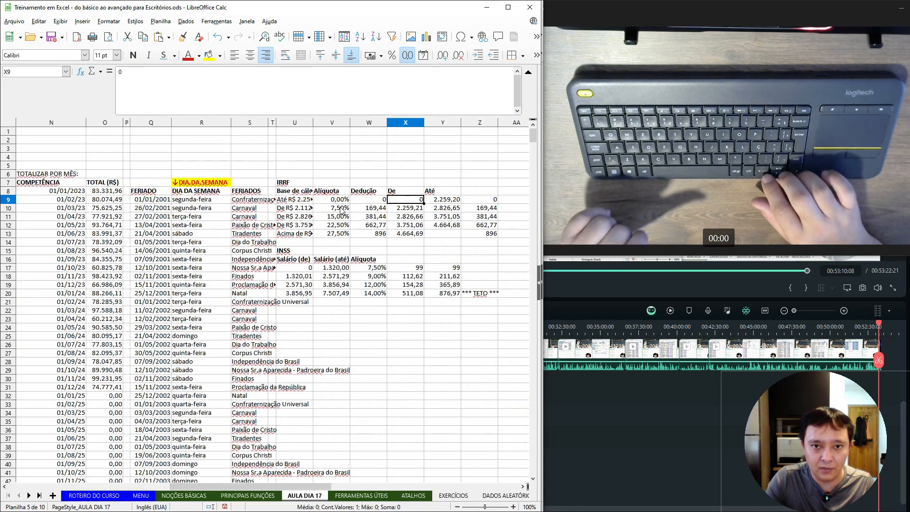
{"action": "key", "text": "Down"}
{"action": "key", "text": "Down"}
{"action": "key", "text": "Down"}
{"action": "key", "text": "Down"}
{"action": "key", "text": "Left"}
{"action": "key", "text": "Left"}
{"action": "key", "text": "Left"}
{"action": "key", "text": "Left"}
{"action": "key", "text": "Left"}
{"action": "key", "text": "Left"}
{"action": "key", "text": "Left"}
{"action": "key", "text": "Left"}
{"action": "key", "text": "Left"}
{"action": "key", "text": "Left"}
{"action": "key", "text": "Left"}
{"action": "key", "text": "Left"}
{"action": "key", "text": "Left"}
{"action": "key", "text": "Left"}
{"action": "key", "text": "Left"}
{"action": "key", "text": "Left"}
{"action": "key", "text": "Left"}
{"action": "key", "text": "Left"}
{"action": "key", "text": "Left"}
{"action": "key", "text": "Left"}
{"action": "key", "text": "Left"}
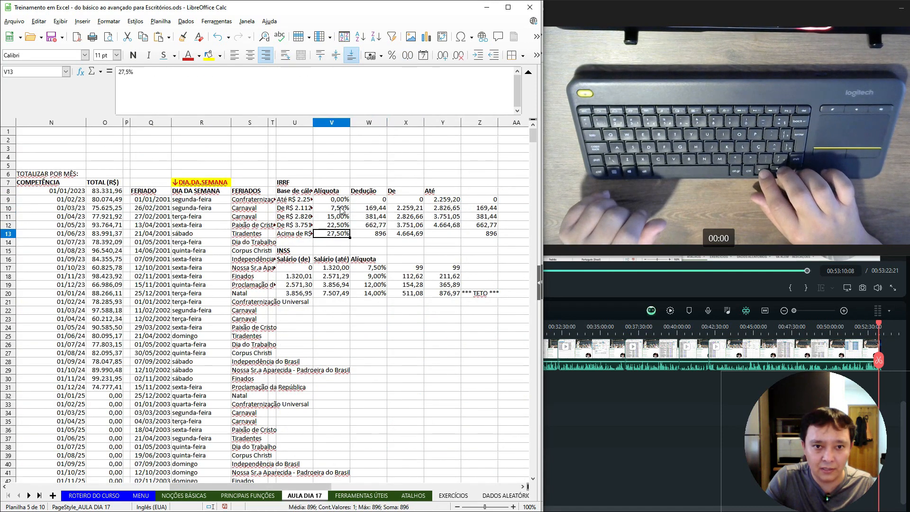
Make every cell reference inside the SES formula in I9 absolute, fixing both column and row.
{"action": "key", "text": "Up"}
{"action": "key", "text": "Up"}
{"action": "key", "text": "Up"}
{"action": "key", "text": "Up"}
{"action": "key", "text": "Right"}
{"action": "key", "text": "Right"}
{"action": "key", "text": "Right"}
{"action": "key", "text": "Right"}
{"action": "key", "text": "Right"}
{"action": "key", "text": "Right"}
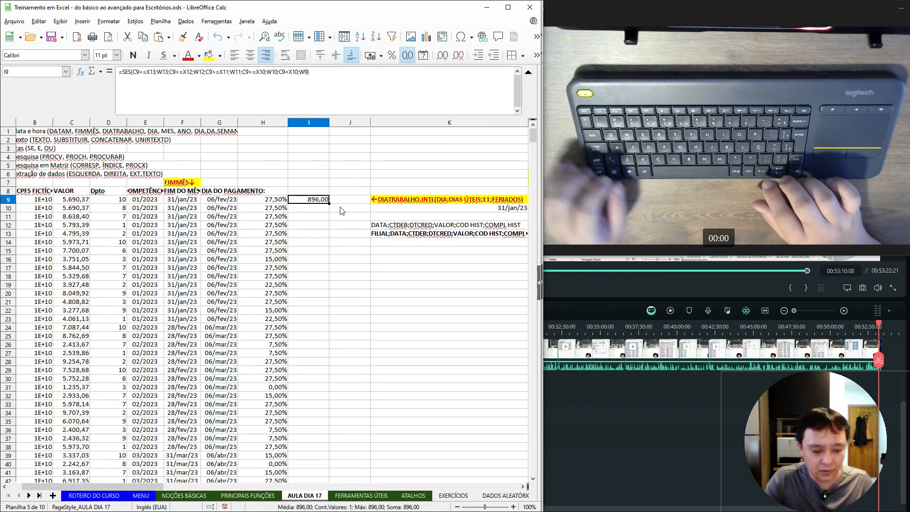
{"action": "key", "text": "F2"}
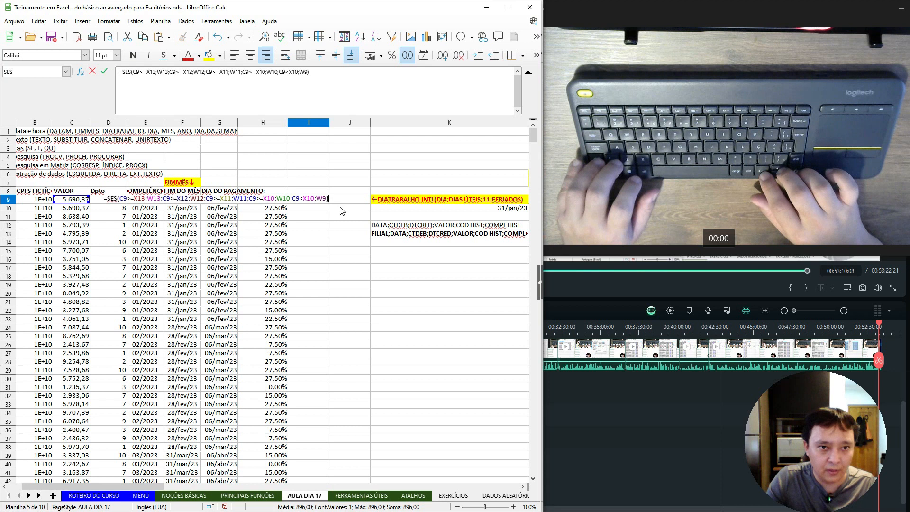
{"action": "key", "text": "shift+Left"}
{"action": "key", "text": "shift+Left"}
{"action": "key", "text": "shift+Left"}
{"action": "key", "text": "shift+Left"}
{"action": "key", "text": "shift+Left"}
{"action": "key", "text": "shift+Left"}
{"action": "key", "text": "shift+Left"}
{"action": "key", "text": "shift+Left"}
{"action": "key", "text": "shift+Left"}
{"action": "key", "text": "shift+Left"}
{"action": "key", "text": "shift+Left"}
{"action": "key", "text": "shift+Left"}
{"action": "key", "text": "shift+Left"}
{"action": "key", "text": "shift+Left"}
{"action": "key", "text": "shift+Left"}
{"action": "key", "text": "shift+Left"}
{"action": "key", "text": "shift+Left"}
{"action": "key", "text": "shift+Left"}
{"action": "key", "text": "shift+Left"}
{"action": "key", "text": "shift+Left"}
{"action": "key", "text": "shift+Left"}
{"action": "key", "text": "shift+Left"}
{"action": "key", "text": "shift+Left"}
{"action": "key", "text": "shift+Left"}
{"action": "key", "text": "shift+Left"}
{"action": "key", "text": "shift+Left"}
{"action": "key", "text": "shift+Left"}
{"action": "key", "text": "shift+Left"}
{"action": "key", "text": "shift+Left"}
{"action": "key", "text": "shift+Left"}
{"action": "key", "text": "shift+Left"}
{"action": "key", "text": "shift+Left"}
{"action": "key", "text": "shift+Left"}
{"action": "key", "text": "shift+Left"}
{"action": "key", "text": "shift+Left"}
{"action": "key", "text": "shift+Left"}
{"action": "key", "text": "shift+Left"}
{"action": "key", "text": "shift+Left"}
{"action": "key", "text": "shift+Left"}
{"action": "key", "text": "shift+Left"}
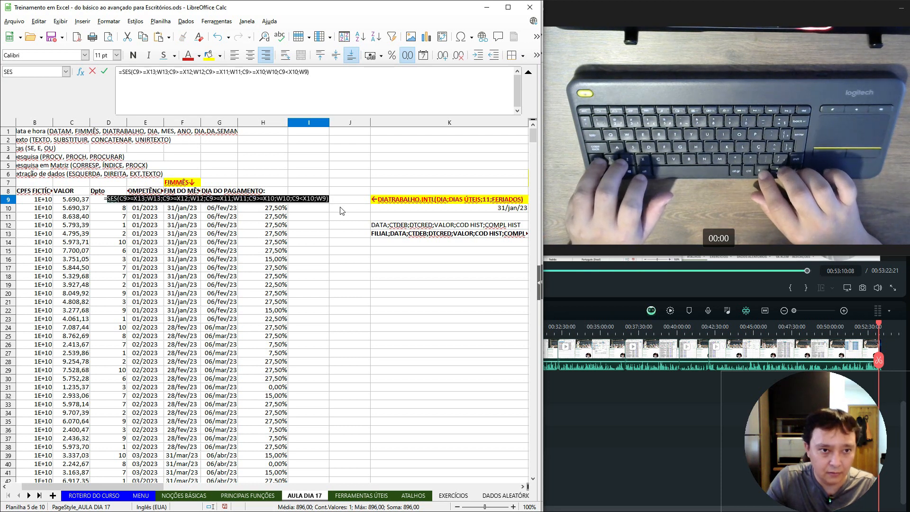
{"action": "key", "text": "F4"}
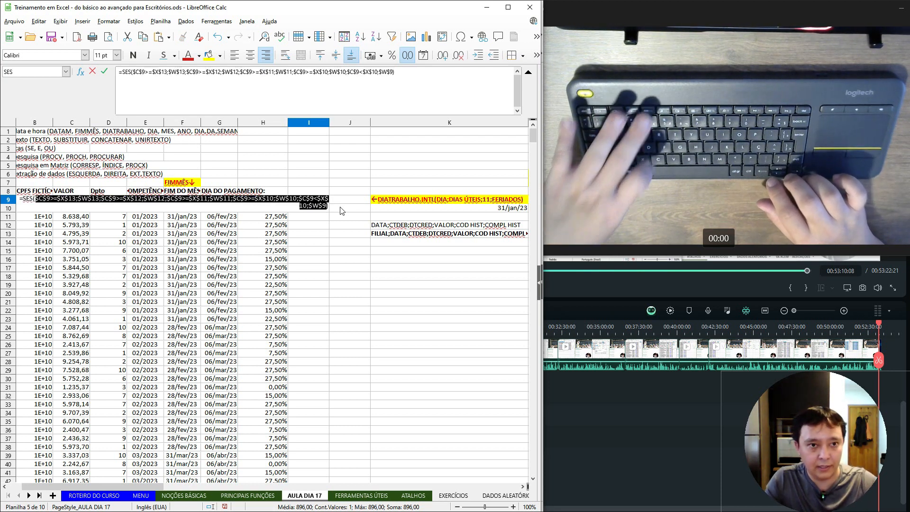
{"action": "key", "text": "Left"}
{"action": "key", "text": "Return"}
Replace all occurrences of $C$9 with $C9 in the formulas of the range I9:I12 only.
{"action": "key", "text": "Up"}
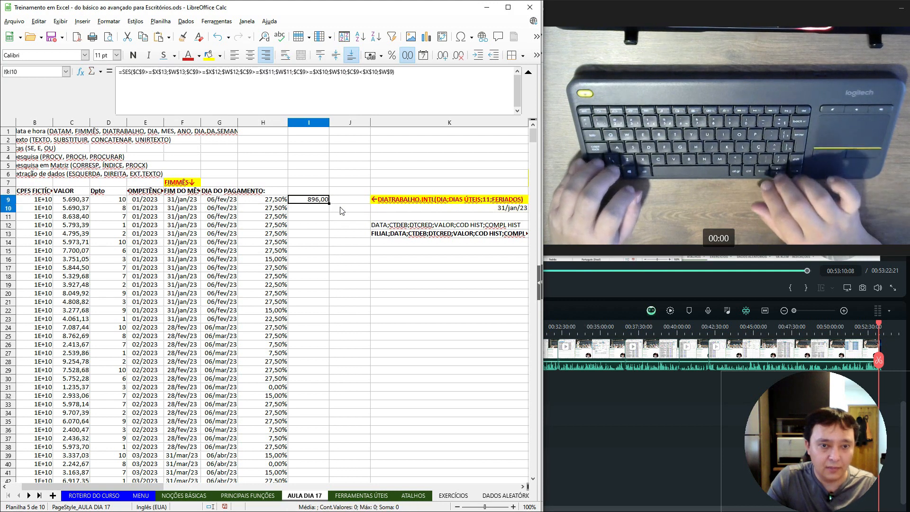
{"action": "key", "text": "shift+Down"}
{"action": "key", "text": "shift+Down"}
{"action": "key", "text": "shift+Down"}
{"action": "key", "text": "ctrl+h"}
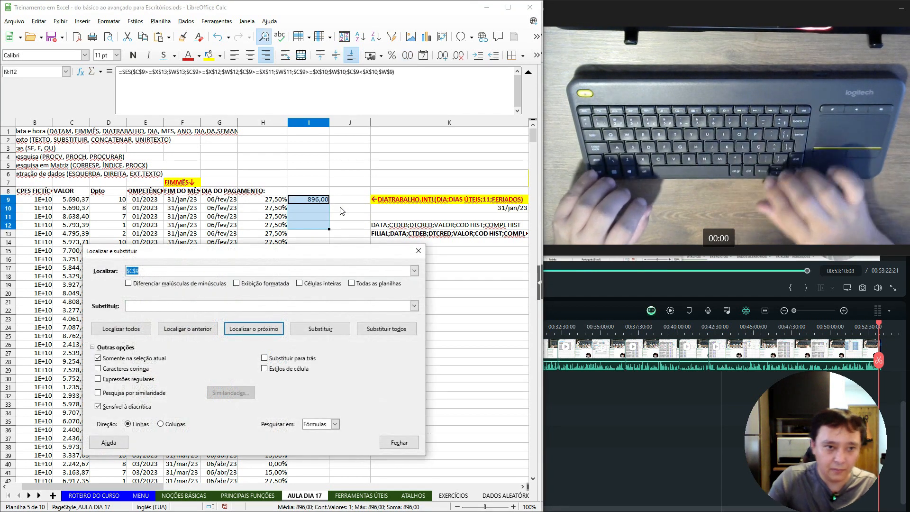
{"action": "key", "text": "Tab"}
{"action": "key", "text": "Tab"}
{"action": "key", "text": "Tab"}
{"action": "key", "text": "Tab"}
{"action": "key", "text": "Tab"}
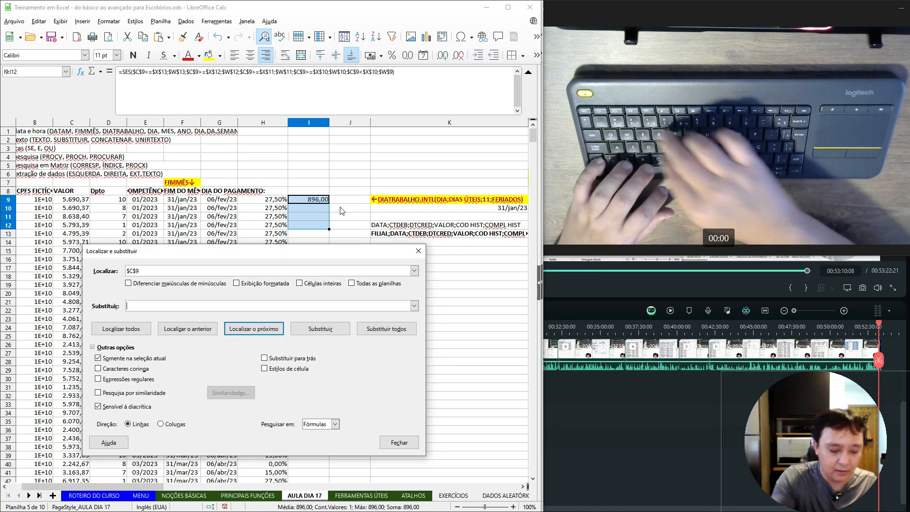
{"action": "type", "text": "$C9"}
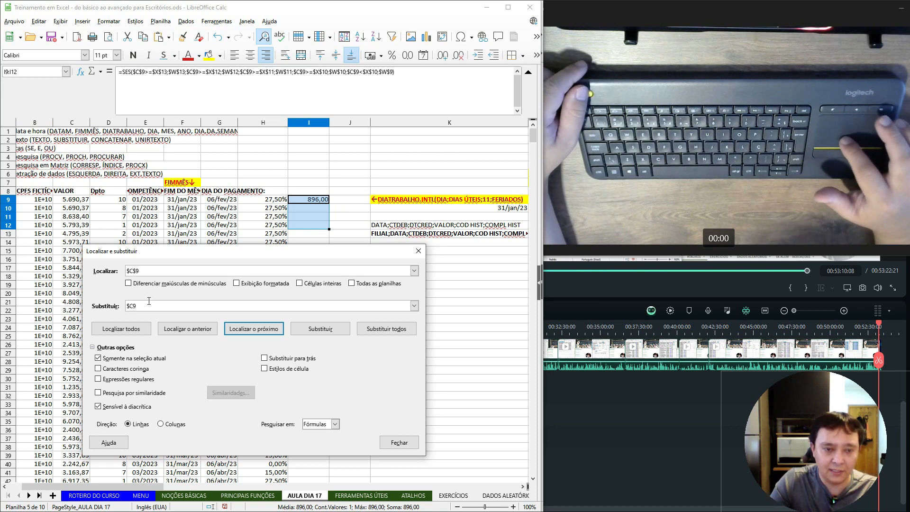
{"action": "left_click", "coordinate": [372, 327]}
{"action": "left_click", "coordinate": [306, 345]}
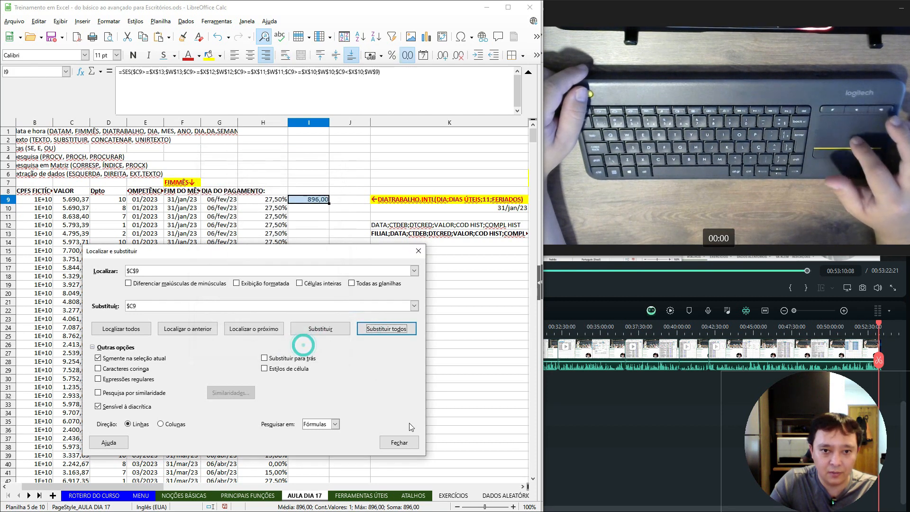
{"action": "left_click", "coordinate": [405, 442]}
Review the references in the I9 formula, leaving the cell unedited.
{"action": "left_click", "coordinate": [310, 175]}
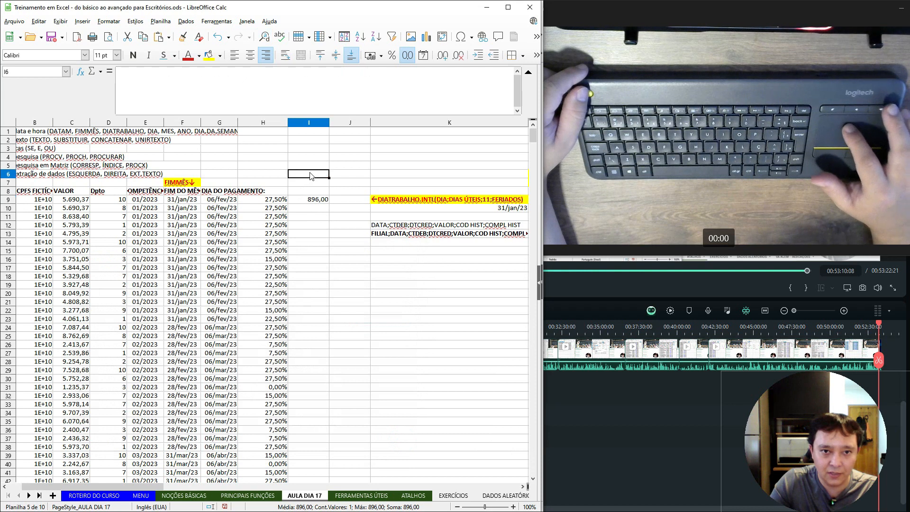
{"action": "left_click_drag", "start_coordinate": [311, 175], "coordinate": [313, 269]}
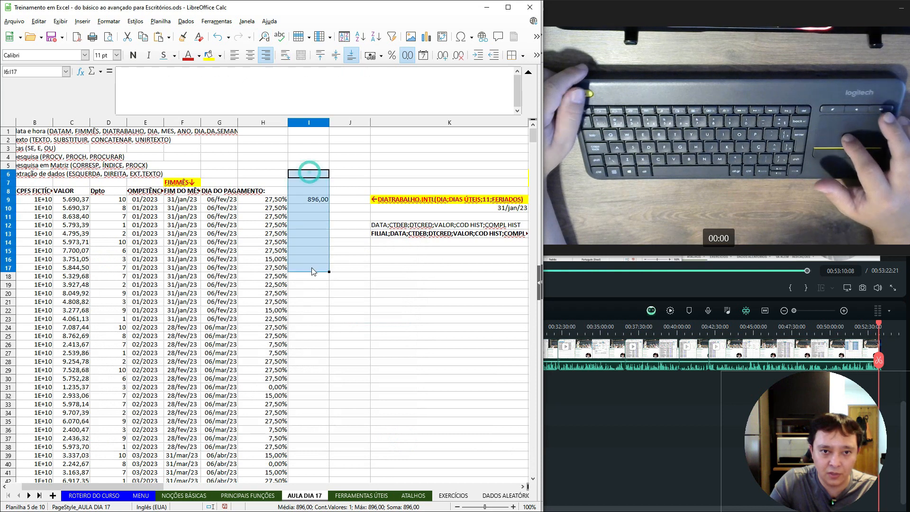
{"action": "left_click", "coordinate": [317, 200]}
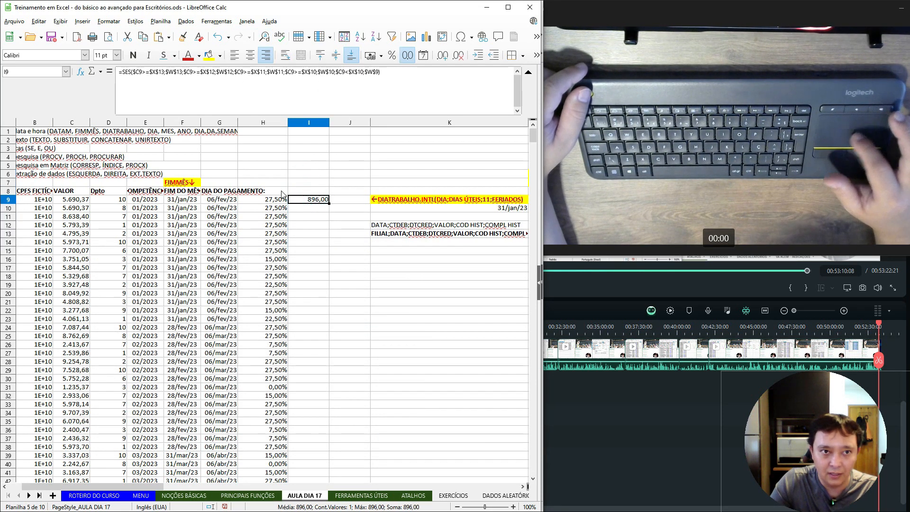
{"action": "double_click", "coordinate": [316, 203]}
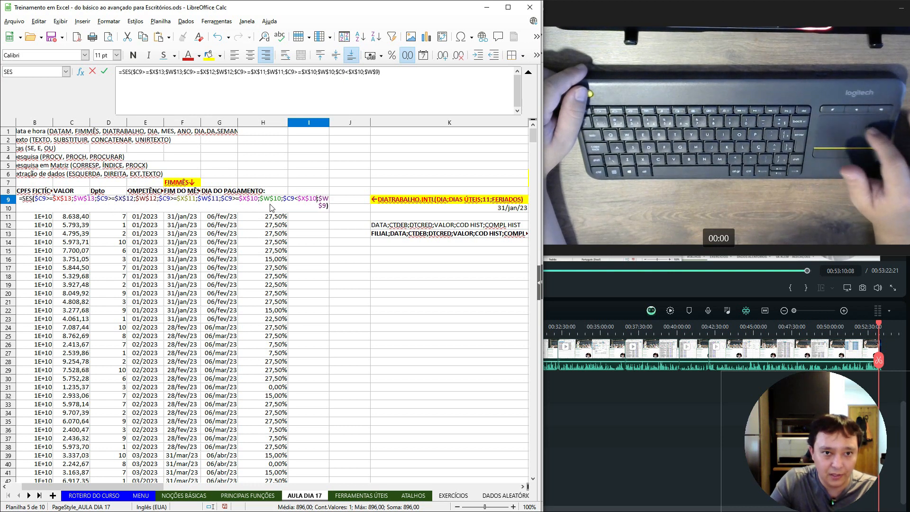
{"action": "key", "text": "Escape"}
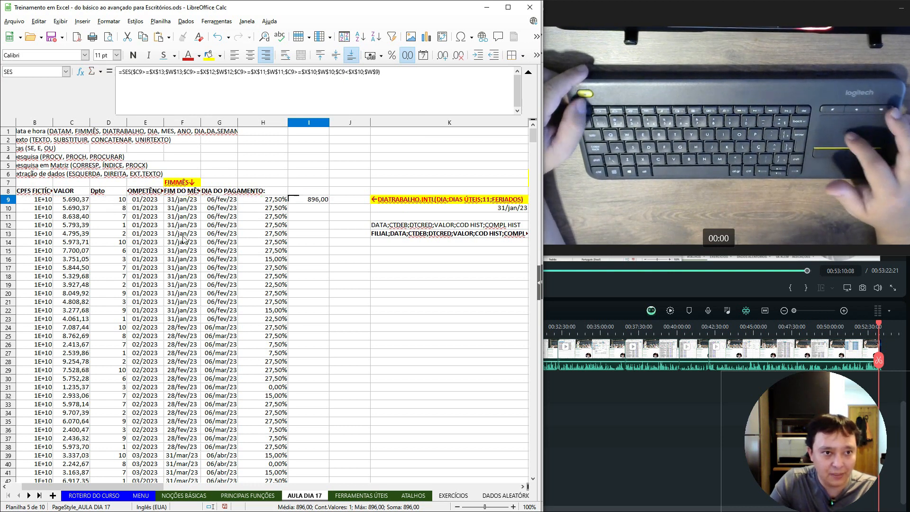
Fill the deduction formula from I9 down column I for the employee rows and select I14.
{"action": "key", "text": "Down"}
{"action": "key", "text": "Left"}
{"action": "key", "text": "Right"}
{"action": "key", "text": "Up"}
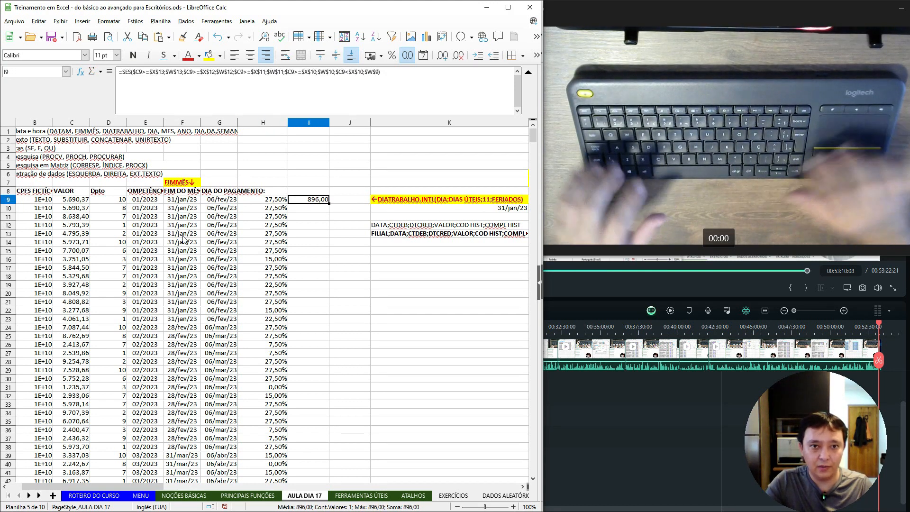
{"action": "double_click", "coordinate": [330, 203]}
{"action": "left_click", "coordinate": [311, 250]}
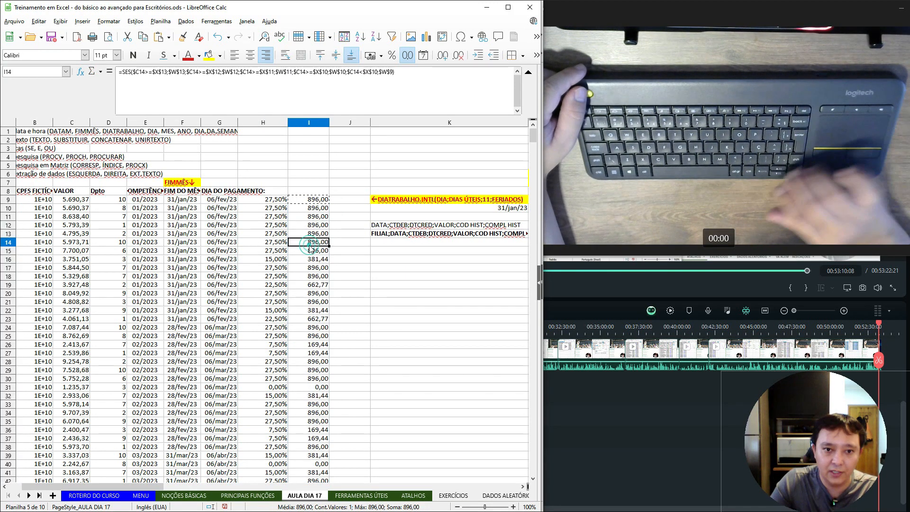
Check the filled deduction values down column I to the last employee row and return to I9.
{"action": "key", "text": "Down"}
{"action": "key", "text": "Down"}
{"action": "key", "text": "Down"}
{"action": "key", "text": "Down"}
{"action": "key", "text": "Down"}
{"action": "key", "text": "Down"}
{"action": "key", "text": "Down"}
{"action": "key", "text": "Down"}
{"action": "key", "text": "Down"}
{"action": "key", "text": "Down"}
{"action": "key", "text": "Down"}
{"action": "key", "text": "Down"}
{"action": "key", "text": "Down"}
{"action": "key", "text": "Down"}
{"action": "key", "text": "Down"}
{"action": "key", "text": "Down"}
{"action": "key", "text": "Left"}
{"action": "key", "text": "Right"}
{"action": "key", "text": "Left"}
{"action": "key", "text": "Right"}
{"action": "key", "text": "Left"}
{"action": "key", "text": "Right"}
{"action": "key", "text": "Down"}
{"action": "key", "text": "Down"}
{"action": "key", "text": "Down"}
{"action": "key", "text": "Down"}
{"action": "key", "text": "Down"}
{"action": "key", "text": "Down"}
{"action": "key", "text": "Down"}
{"action": "key", "text": "Down"}
{"action": "key", "text": "Down"}
{"action": "key", "text": "Down"}
{"action": "key", "text": "Down"}
{"action": "key", "text": "Down"}
{"action": "key", "text": "Down"}
{"action": "key", "text": "Down"}
{"action": "key", "text": "Down"}
{"action": "key", "text": "Down"}
{"action": "key", "text": "Down"}
{"action": "key", "text": "Down"}
{"action": "key", "text": "Down"}
{"action": "key", "text": "Down"}
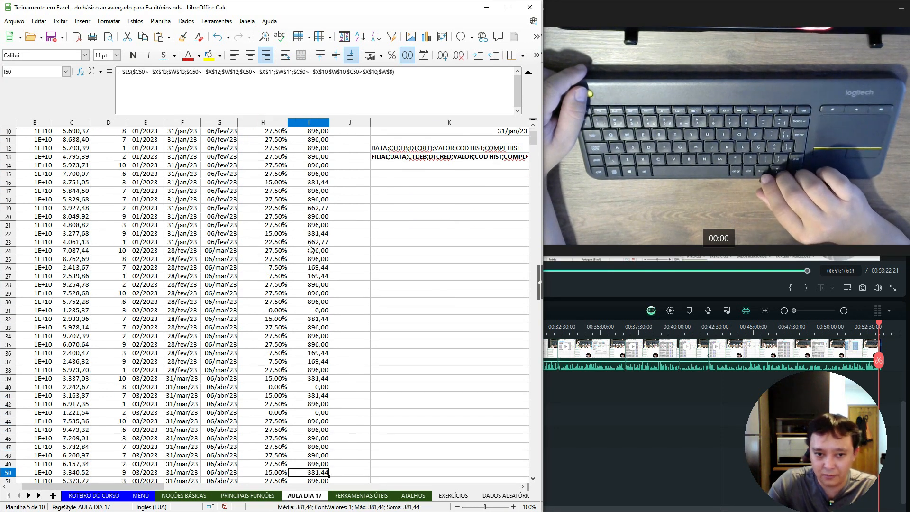
{"action": "key", "text": "ctrl+Down"}
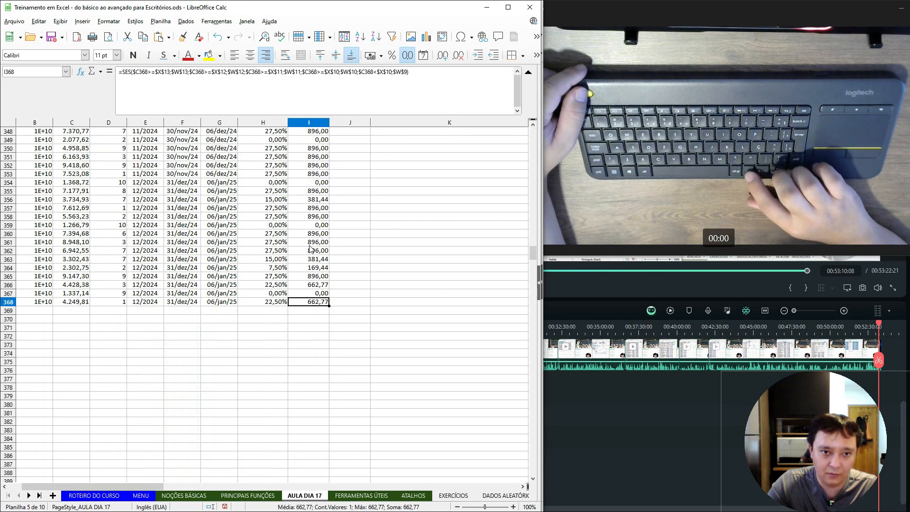
{"action": "key", "text": "ctrl+Up"}
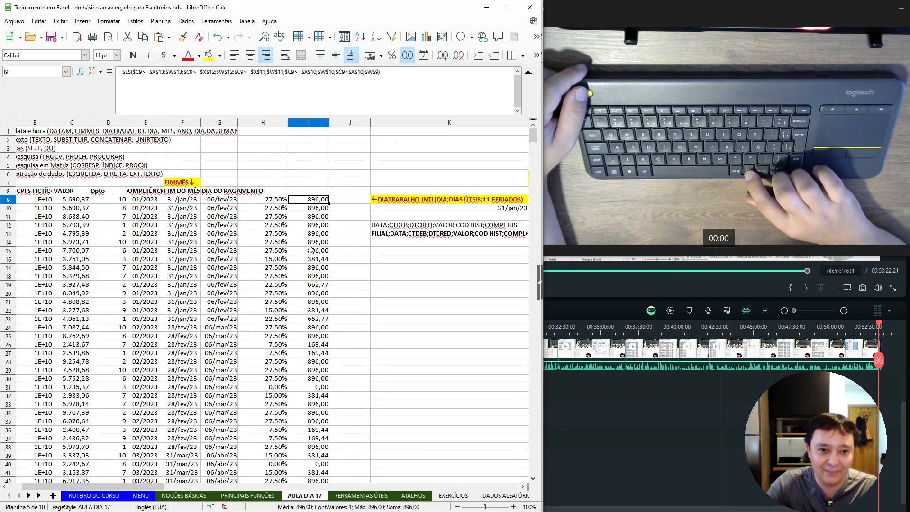
{"action": "key", "text": "ctrl+Down"}
{"action": "key", "text": "ctrl+Up"}
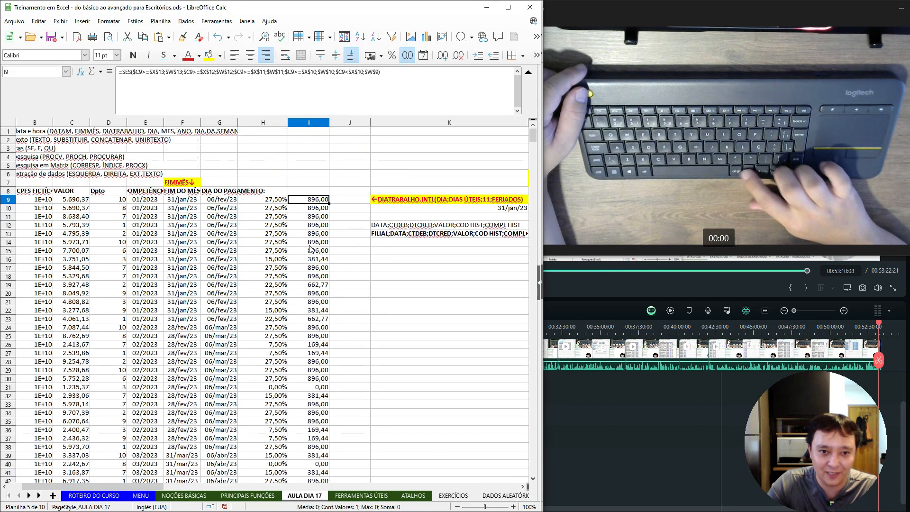
Enter the formula =C9*H9 in J9 to multiply the salary by its tax rate.
{"action": "key", "text": "Right"}
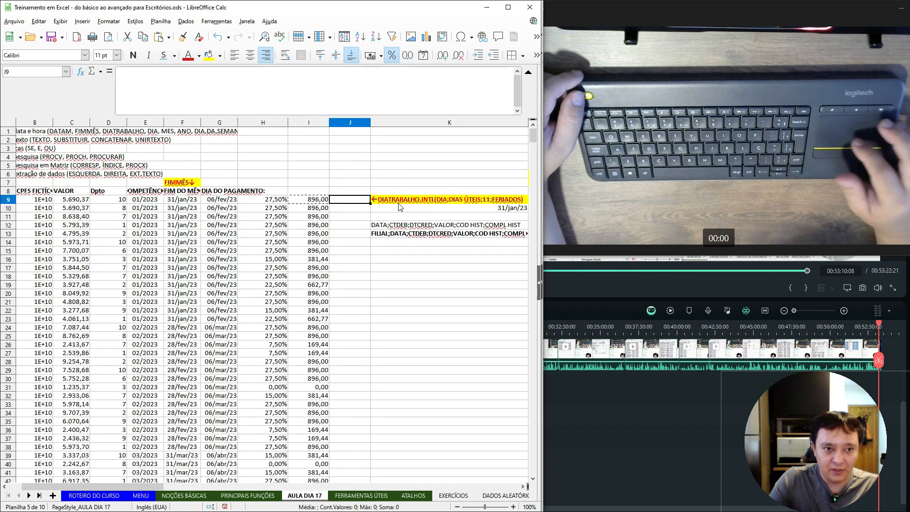
{"action": "type", "text": "="}
{"action": "key", "text": "Left"}
{"action": "key", "text": "Left"}
{"action": "key", "text": "Left"}
{"action": "key", "text": "Left"}
{"action": "key", "text": "Left"}
{"action": "key", "text": "Left"}
{"action": "key", "text": "Left"}
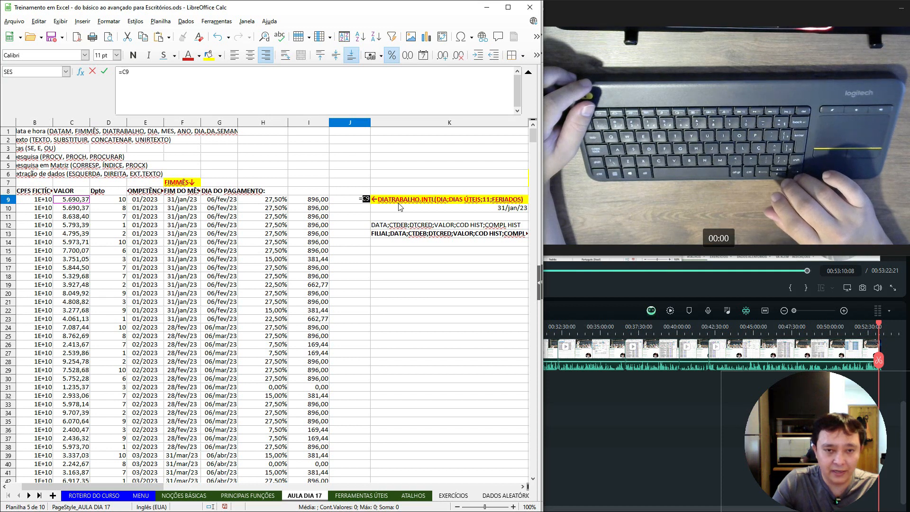
{"action": "type", "text": "*"}
{"action": "key", "text": "Right"}
{"action": "key", "text": "Right"}
{"action": "key", "text": "Right"}
{"action": "key", "text": "Right"}
{"action": "key", "text": "Right"}
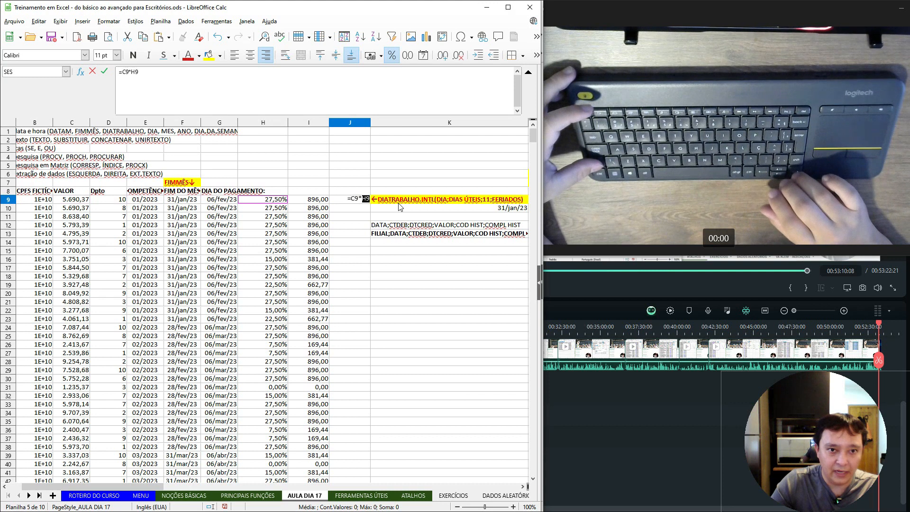
{"action": "key", "text": "Return"}
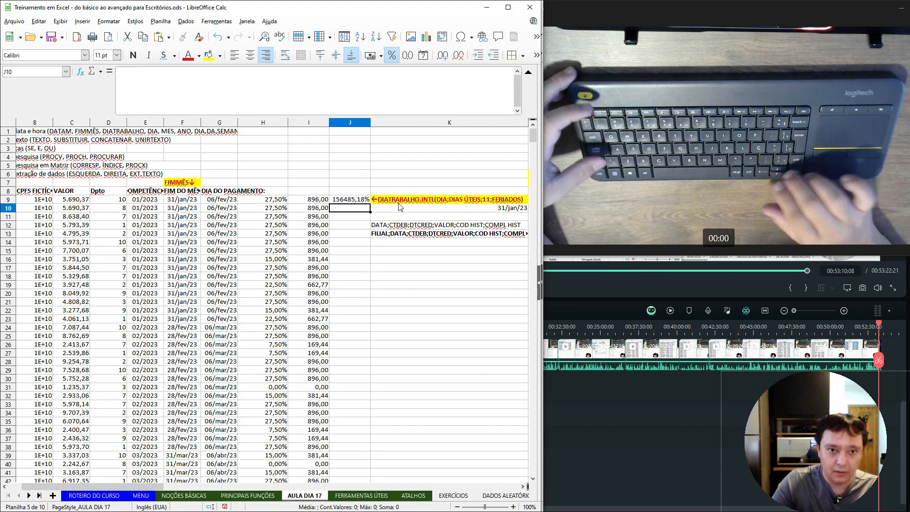
Change the J9 formula to =(C9*H9)-I9 and format the cell as a number with two decimals.
{"action": "key", "text": "Up"}
{"action": "key", "text": "F2"}
{"action": "key", "text": "Left"}
{"action": "key", "text": "Left"}
{"action": "key", "text": "Left"}
{"action": "key", "text": "Left"}
{"action": "key", "text": "Left"}
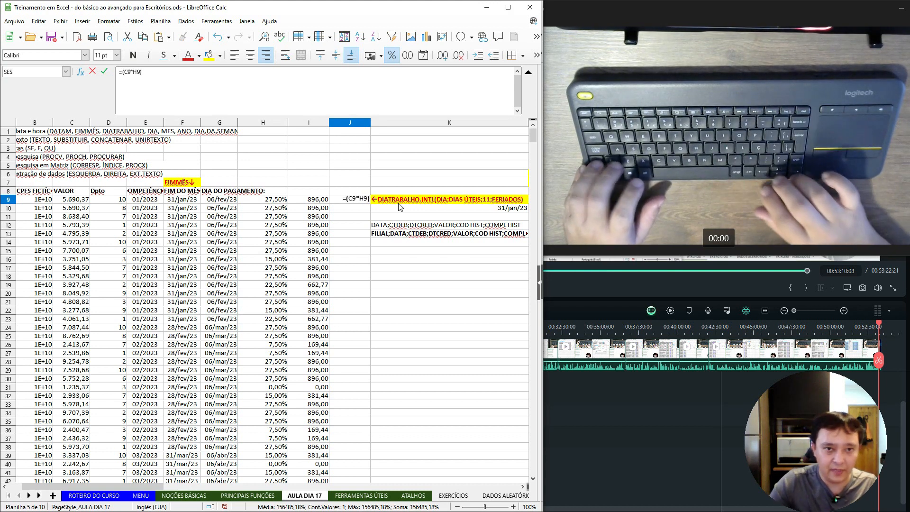
{"action": "type", "text": "-"}
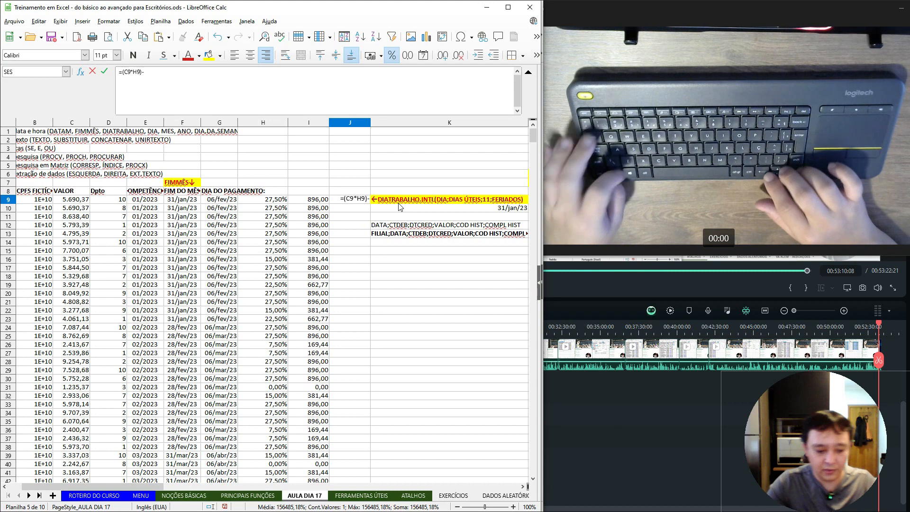
{"action": "type", "text": "I9"}
{"action": "key", "text": "Return"}
{"action": "key", "text": "Up"}
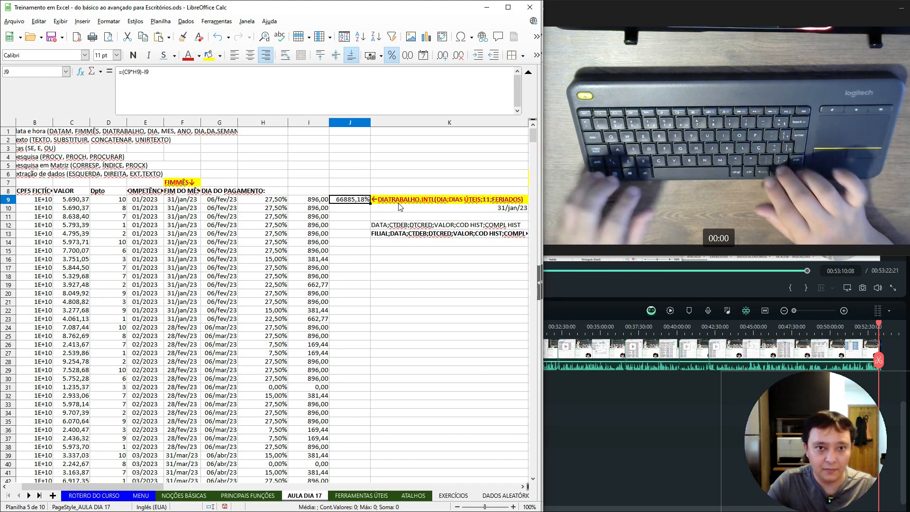
{"action": "key", "text": "ctrl+shift+1"}
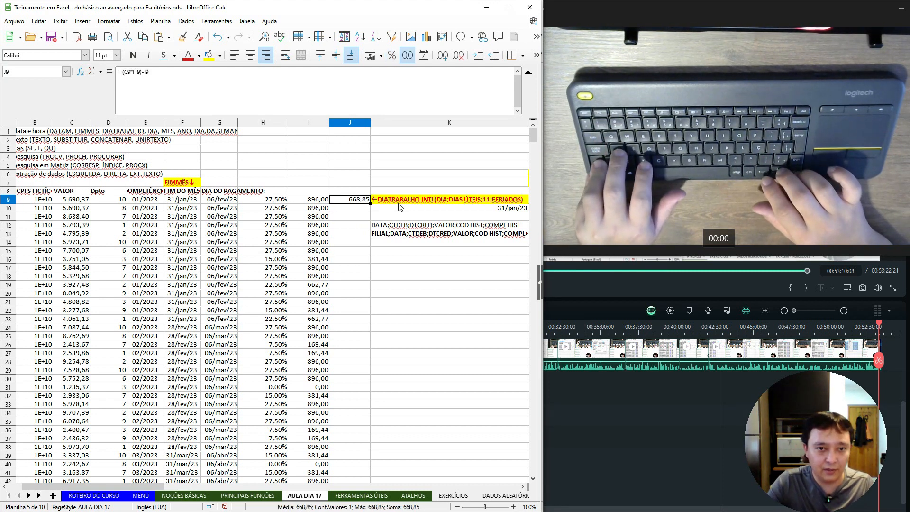
Label the new tax column IRRF in header cell J8.
{"action": "key", "text": "Up"}
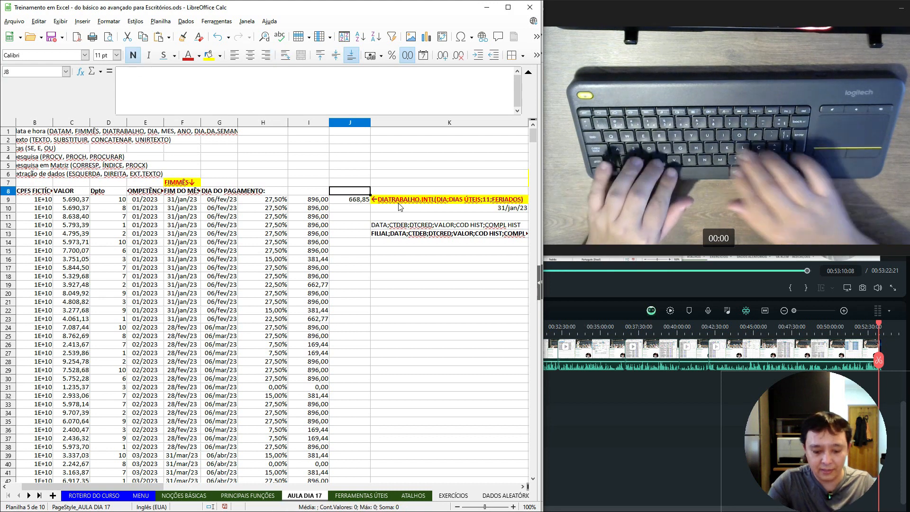
{"action": "type", "text": "IRRF"}
{"action": "key", "text": "Return"}
{"action": "key", "text": "Up"}
{"action": "key", "text": "Down"}
{"action": "key", "text": "Up"}
Review the first employee's row from the VALOR column across to column K.
{"action": "key", "text": "Left"}
{"action": "key", "text": "Left"}
{"action": "key", "text": "Left"}
{"action": "key", "text": "Left"}
{"action": "key", "text": "Left"}
{"action": "key", "text": "Left"}
{"action": "key", "text": "Left"}
{"action": "key", "text": "Left"}
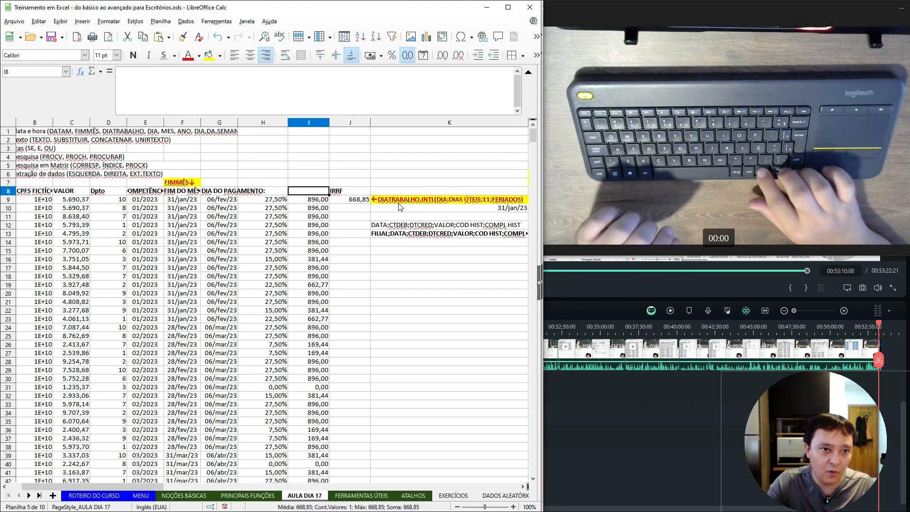
{"action": "key", "text": "Down"}
{"action": "key", "text": "Right"}
{"action": "key", "text": "Right"}
{"action": "key", "text": "Left"}
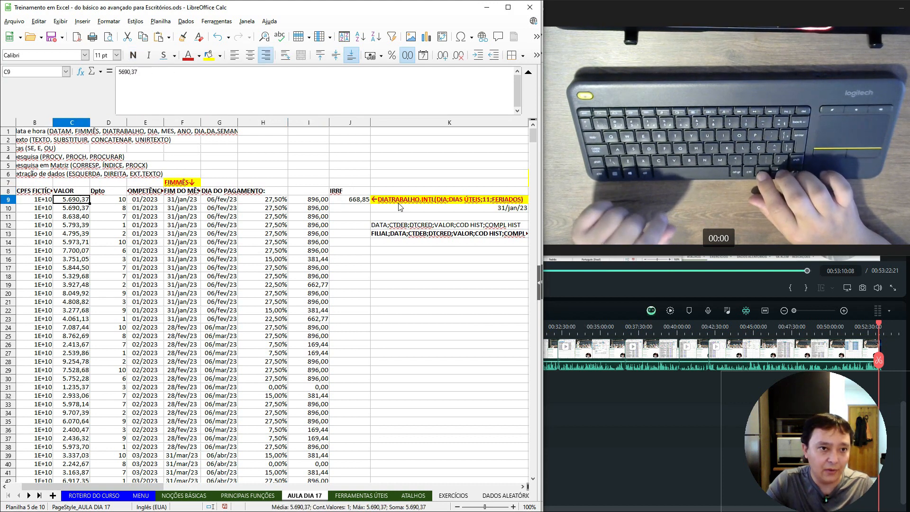
{"action": "key", "text": "Right"}
{"action": "key", "text": "Right"}
{"action": "key", "text": "Right"}
{"action": "key", "text": "Right"}
{"action": "key", "text": "Right"}
{"action": "key", "text": "Right"}
{"action": "key", "text": "Right"}
{"action": "key", "text": "Right"}
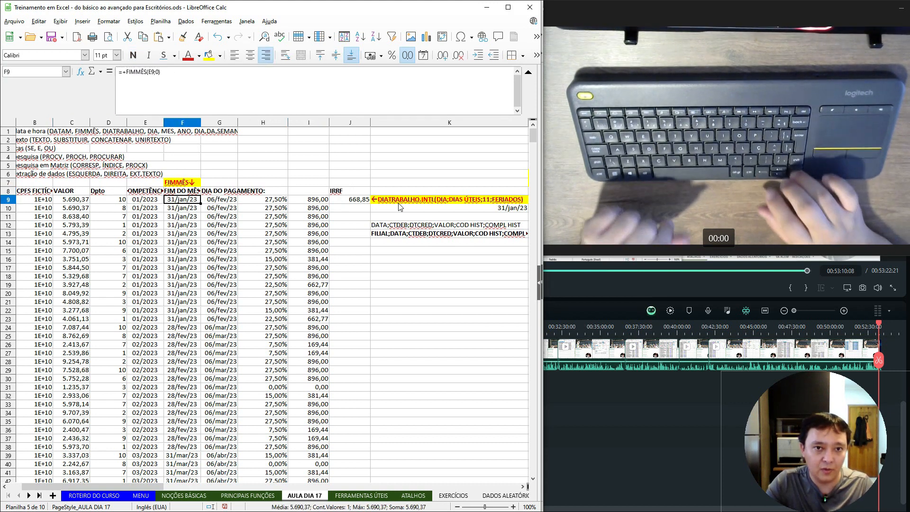
Insert an empty column before column K, beside the IRRF column.
{"action": "key", "text": "ctrl+space"}
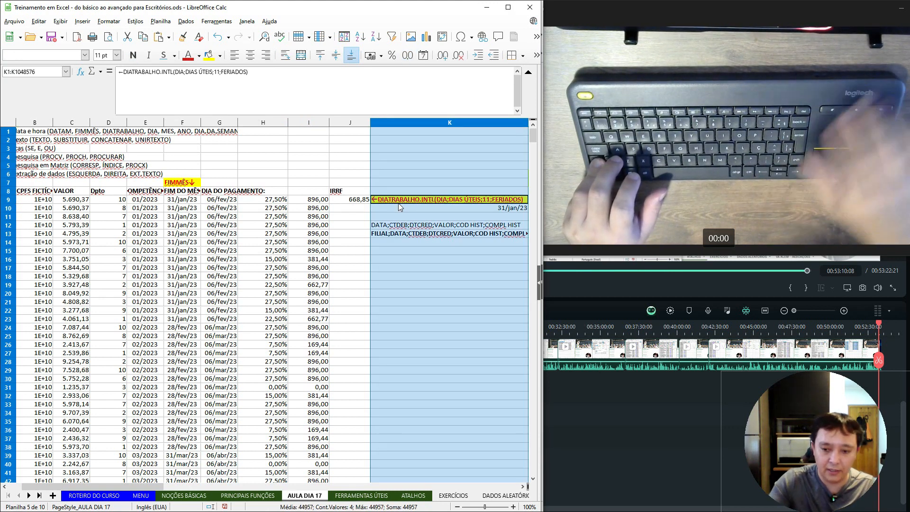
{"action": "key", "text": "Delete"}
{"action": "key", "text": "Left"}
{"action": "key", "text": "Right"}
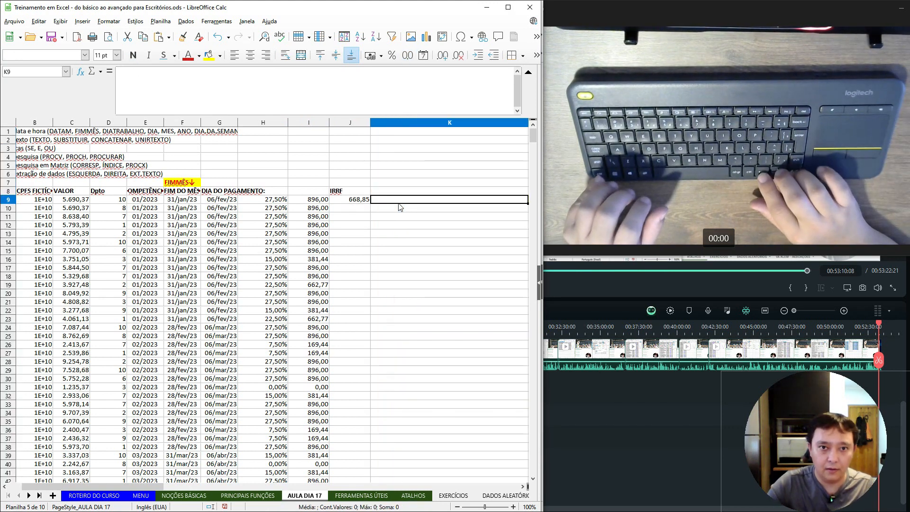
{"action": "key", "text": "Left"}
{"action": "key", "text": "Right"}
Narrow the new empty column K to well under half its width.
{"action": "key", "text": "alt+Left"}
{"action": "key", "text": "alt+Left"}
{"action": "key", "text": "alt+Left"}
{"action": "key", "text": "alt+Left"}
{"action": "key", "text": "alt+Left"}
{"action": "key", "text": "alt+Left"}
{"action": "key", "text": "alt+Left"}
{"action": "key", "text": "alt+Left"}
{"action": "key", "text": "alt+Left"}
{"action": "key", "text": "alt+Left"}
{"action": "key", "text": "alt+Left"}
{"action": "key", "text": "alt+Left"}
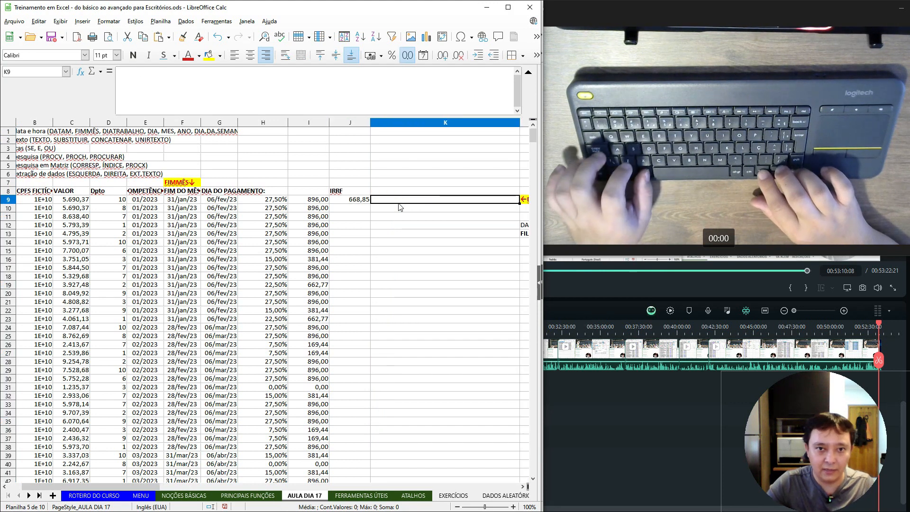
{"action": "key", "text": "Left"}
{"action": "key", "text": "Right"}
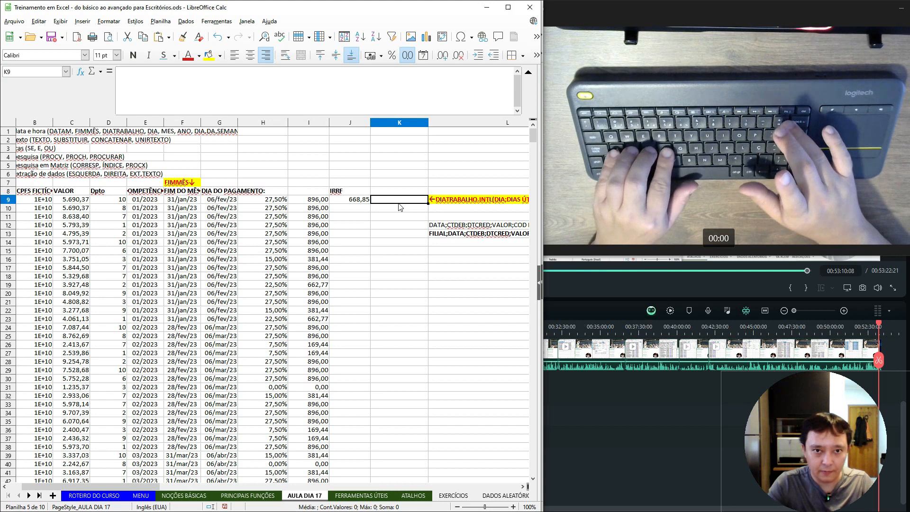
Enter the formula =C9-J9 in K9 to subtract the IRRF from the salary.
{"action": "type", "text": "="}
{"action": "key", "text": "Left"}
{"action": "key", "text": "Left"}
{"action": "key", "text": "Left"}
{"action": "key", "text": "Left"}
{"action": "key", "text": "Left"}
{"action": "key", "text": "Left"}
{"action": "key", "text": "Left"}
{"action": "key", "text": "Left"}
{"action": "key", "text": "Left"}
{"action": "key", "text": "Left"}
{"action": "key", "text": "Right"}
{"action": "key", "text": "Right"}
{"action": "type", "text": "-"}
{"action": "key", "text": "Right"}
{"action": "key", "text": "Right"}
{"action": "key", "text": "Right"}
{"action": "key", "text": "Right"}
{"action": "key", "text": "Right"}
{"action": "key", "text": "Right"}
{"action": "key", "text": "Right"}
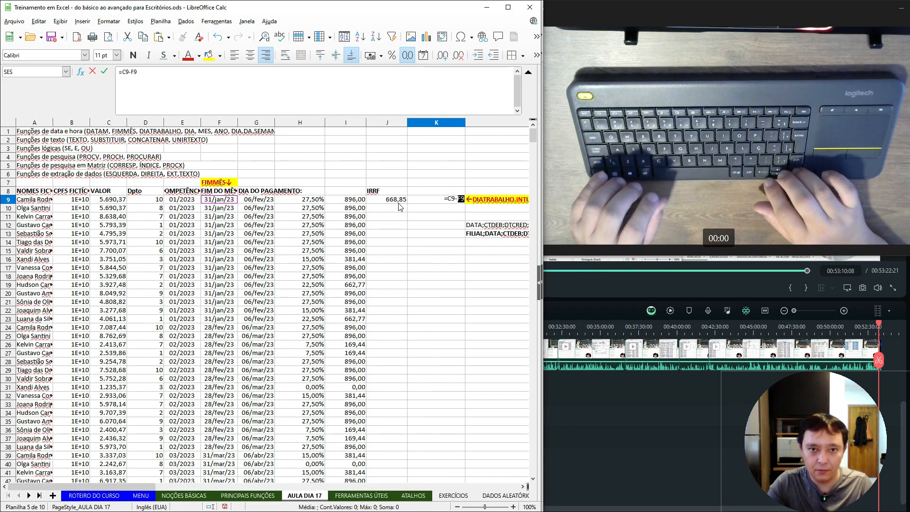
{"action": "key", "text": "Return"}
Copy the formulas in J9:K9 down to J10:K368 for the remaining employee rows.
{"action": "key", "text": "Up"}
{"action": "key", "text": "Left"}
{"action": "key", "text": "shift+Right"}
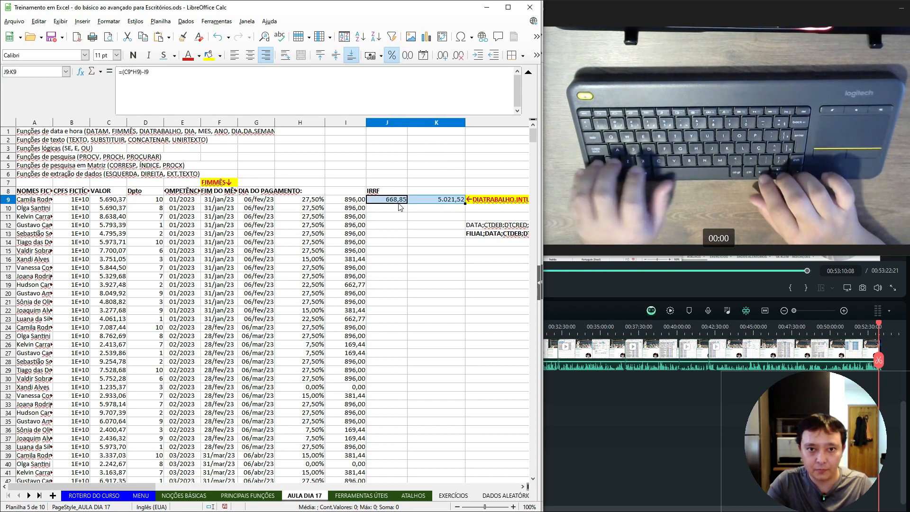
{"action": "key", "text": "ctrl+c"}
{"action": "key", "text": "Down"}
{"action": "key", "text": "Left"}
{"action": "key", "text": "ctrl+Down"}
{"action": "key", "text": "Right"}
{"action": "key", "text": "Return"}
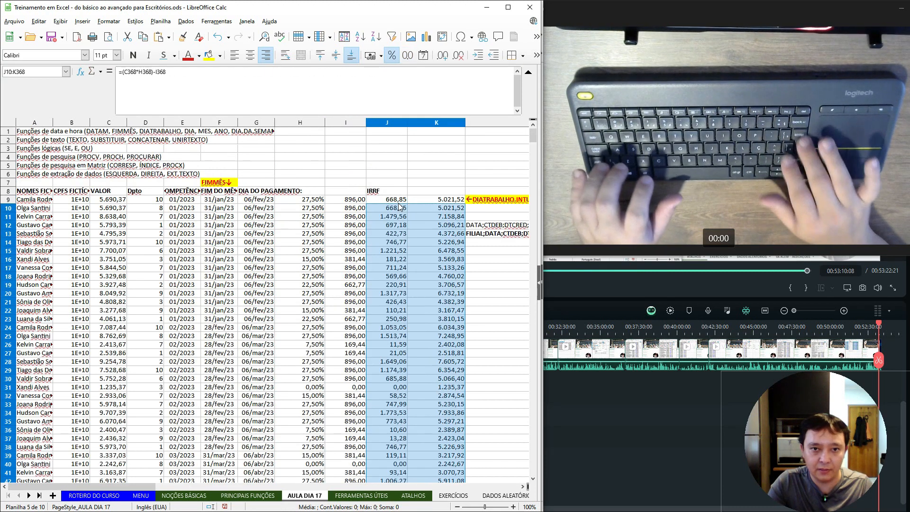
{"action": "key", "text": "Right"}
{"action": "key", "text": "Up"}
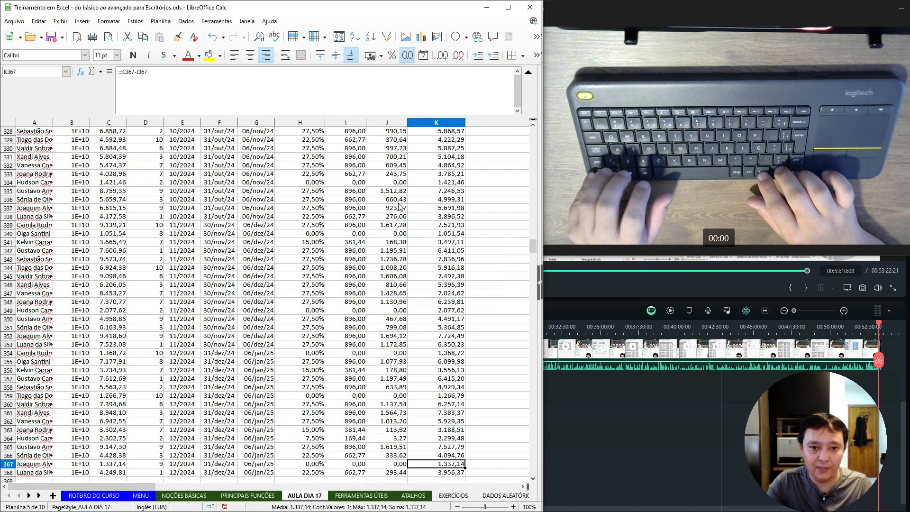
Review the IRRF and net salary formulas in the last employee rows of columns J and K.
{"action": "key", "text": "Left"}
{"action": "key", "text": "Left"}
{"action": "key", "text": "Left"}
{"action": "key", "text": "Left"}
{"action": "key", "text": "Left"}
{"action": "key", "text": "Left"}
{"action": "key", "text": "Left"}
{"action": "key", "text": "Left"}
{"action": "key", "text": "Right"}
{"action": "key", "text": "Right"}
{"action": "key", "text": "Right"}
{"action": "key", "text": "Right"}
{"action": "key", "text": "Right"}
{"action": "key", "text": "Right"}
{"action": "key", "text": "Right"}
{"action": "key", "text": "Right"}
{"action": "key", "text": "Up"}
{"action": "key", "text": "Left"}
{"action": "key", "text": "Right"}
{"action": "key", "text": "Left"}
{"action": "key", "text": "Right"}
{"action": "key", "text": "Left"}
{"action": "key", "text": "Right"}
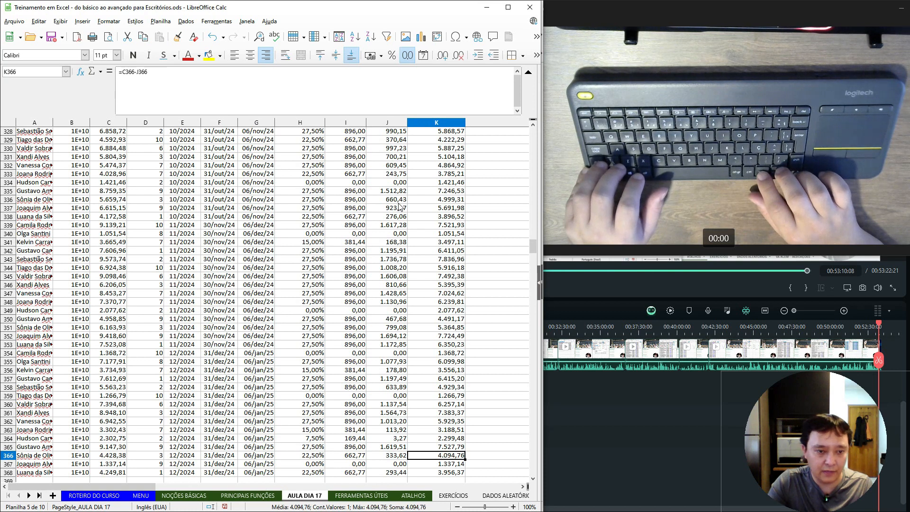
{"action": "key", "text": "Left"}
{"action": "key", "text": "Right"}
{"action": "key", "text": "Up"}
{"action": "key", "text": "Left"}
{"action": "key", "text": "Right"}
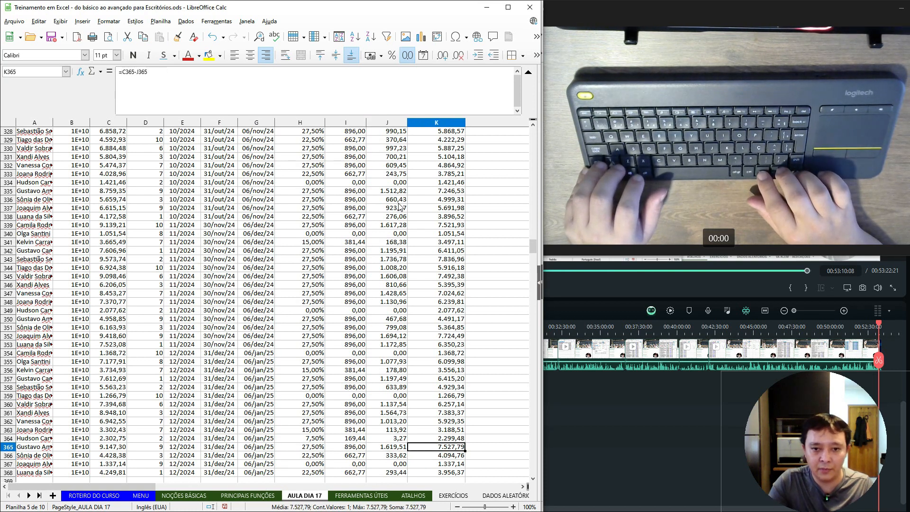
Examine the IRRF formulas in column J across the first employee rows, from row 9 to row 44.
{"action": "key", "text": "ctrl+Up"}
{"action": "key", "text": "Down"}
{"action": "key", "text": "Down"}
{"action": "key", "text": "Left"}
{"action": "key", "text": "Down"}
{"action": "key", "text": "Down"}
{"action": "key", "text": "Down"}
{"action": "key", "text": "Down"}
{"action": "key", "text": "Down"}
{"action": "key", "text": "Down"}
{"action": "key", "text": "Down"}
{"action": "key", "text": "Down"}
{"action": "key", "text": "Down"}
{"action": "key", "text": "Down"}
{"action": "key", "text": "Down"}
{"action": "key", "text": "Down"}
{"action": "key", "text": "Down"}
{"action": "key", "text": "Down"}
{"action": "key", "text": "Down"}
{"action": "key", "text": "Down"}
{"action": "key", "text": "Down"}
{"action": "key", "text": "Down"}
{"action": "key", "text": "Down"}
{"action": "key", "text": "Down"}
{"action": "key", "text": "Down"}
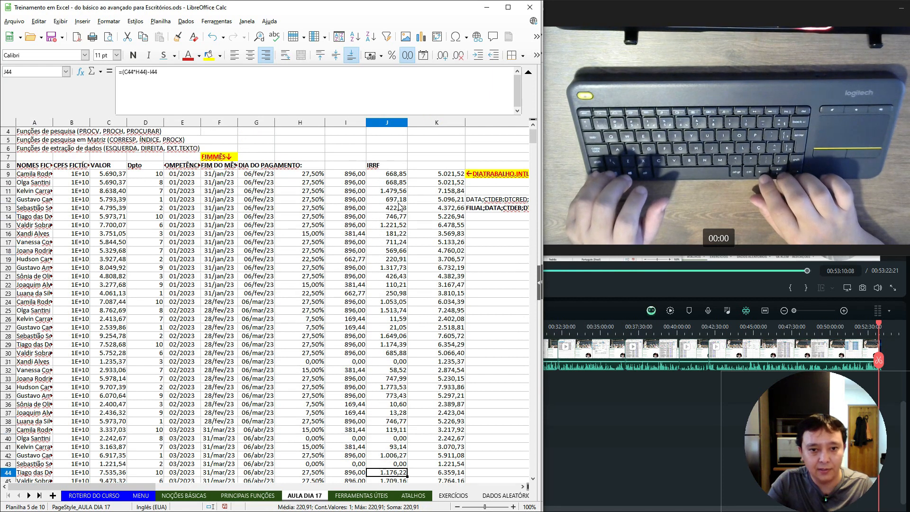
{"action": "key", "text": "ctrl+Up"}
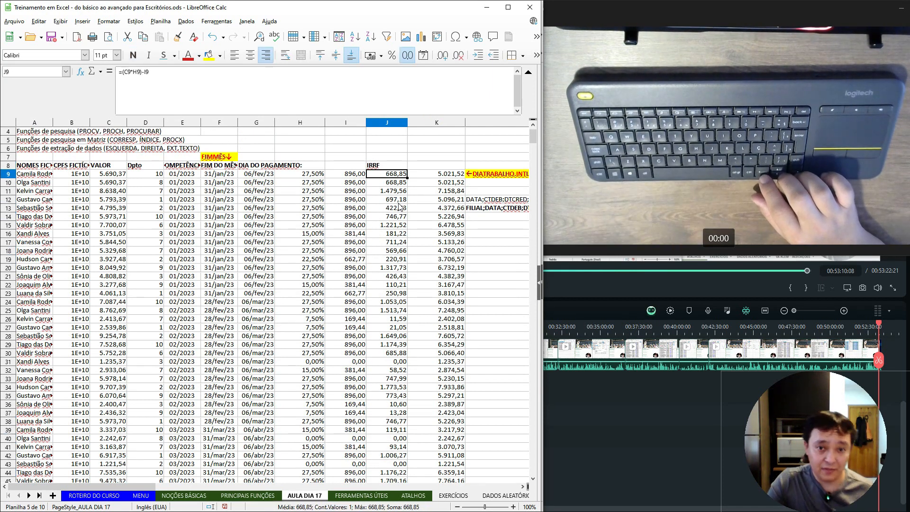
Examine the IRRF and INSS bracket tables beside the holiday list, comparing them with the employee rows.
{"action": "key", "text": "Right"}
{"action": "key", "text": "Right"}
{"action": "key", "text": "Right"}
{"action": "key", "text": "Right"}
{"action": "key", "text": "Right"}
{"action": "key", "text": "Right"}
{"action": "key", "text": "Right"}
{"action": "key", "text": "Right"}
{"action": "key", "text": "Right"}
{"action": "key", "text": "Right"}
{"action": "key", "text": "Right"}
{"action": "key", "text": "Right"}
{"action": "key", "text": "Right"}
{"action": "key", "text": "Right"}
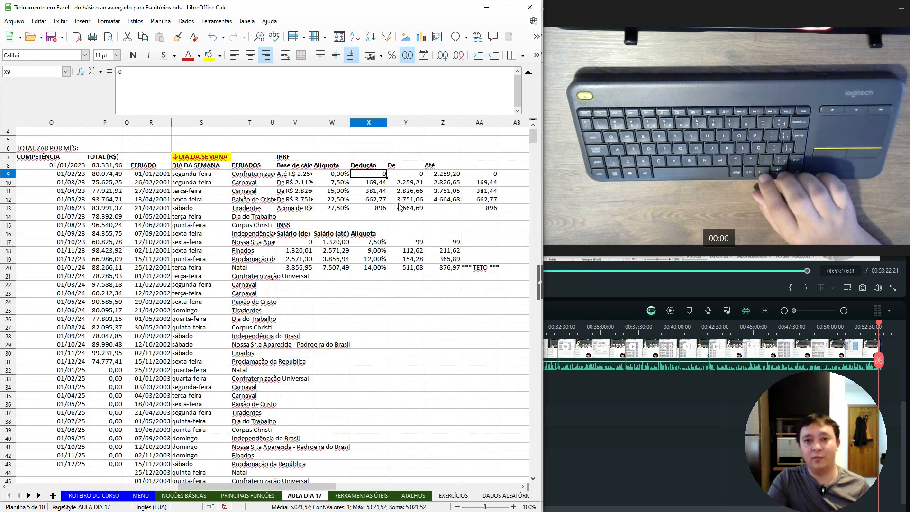
{"action": "key", "text": "Down"}
{"action": "key", "text": "Down"}
{"action": "key", "text": "Down"}
{"action": "key", "text": "Down"}
{"action": "key", "text": "Down"}
{"action": "key", "text": "Down"}
{"action": "key", "text": "Down"}
{"action": "key", "text": "Down"}
{"action": "key", "text": "Down"}
{"action": "key", "text": "Left"}
{"action": "key", "text": "Left"}
{"action": "key", "text": "Left"}
{"action": "key", "text": "Left"}
{"action": "key", "text": "Left"}
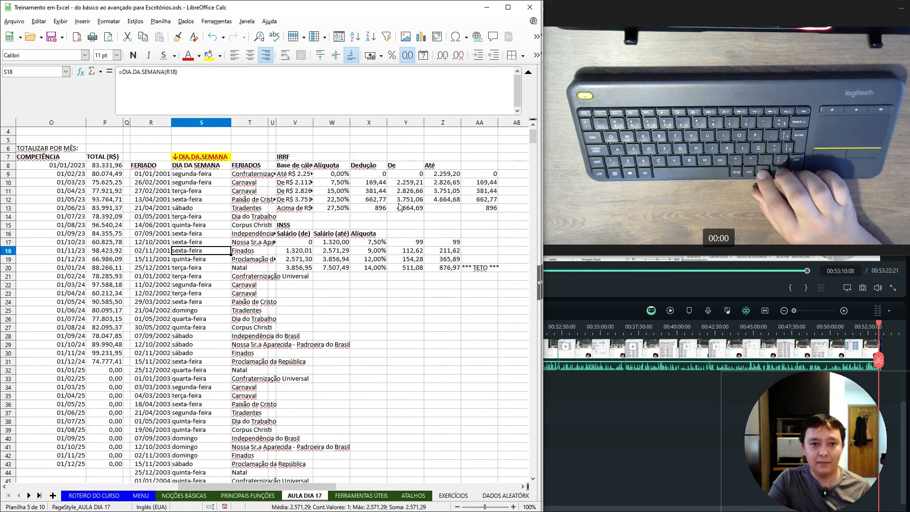
{"action": "key", "text": "Left"}
{"action": "key", "text": "Left"}
{"action": "key", "text": "Left"}
{"action": "key", "text": "Left"}
{"action": "key", "text": "Left"}
{"action": "key", "text": "Left"}
{"action": "key", "text": "Left"}
{"action": "key", "text": "Left"}
{"action": "key", "text": "Left"}
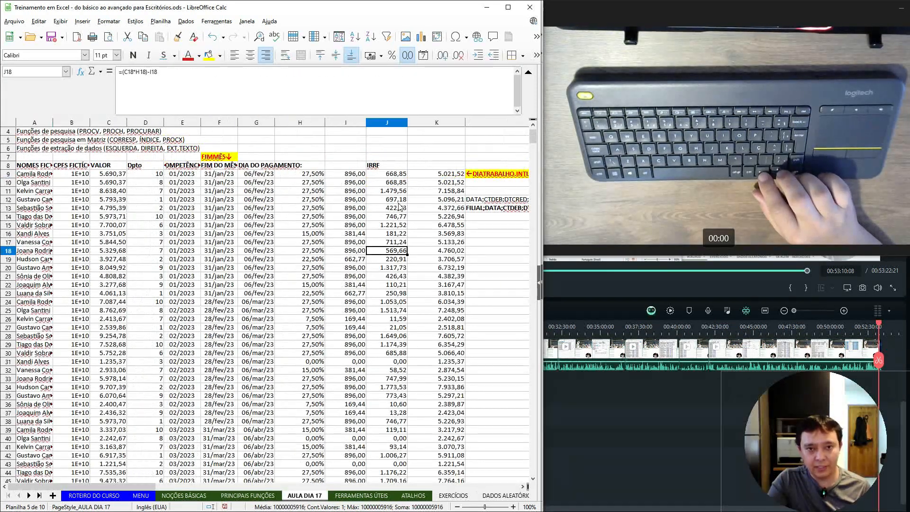
Insert an empty column before column H, which holds the IRRF rate formulas.
{"action": "key", "text": "Up"}
{"action": "key", "text": "Up"}
{"action": "key", "text": "Up"}
{"action": "key", "text": "Up"}
{"action": "key", "text": "Left"}
{"action": "key", "text": "Left"}
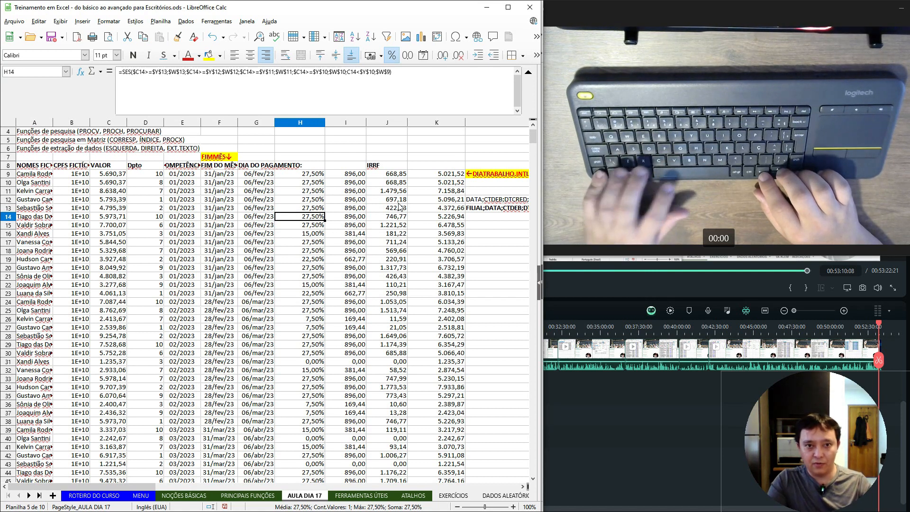
{"action": "key", "text": "ctrl+space"}
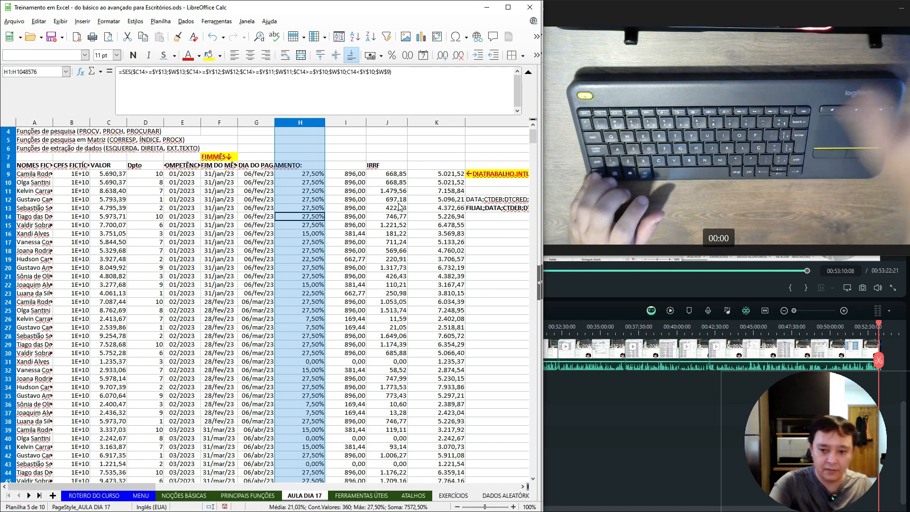
{"action": "key", "text": "ctrl+plus"}
Start a formula in H9 with =SE(C9>=Z13;X13 to return the highest bracket's IRRF rate.
{"action": "key", "text": "Left"}
{"action": "key", "text": "Up"}
{"action": "key", "text": "Right"}
{"action": "key", "text": "Up"}
{"action": "key", "text": "Up"}
{"action": "key", "text": "Up"}
{"action": "key", "text": "Up"}
{"action": "type", "text": "="}
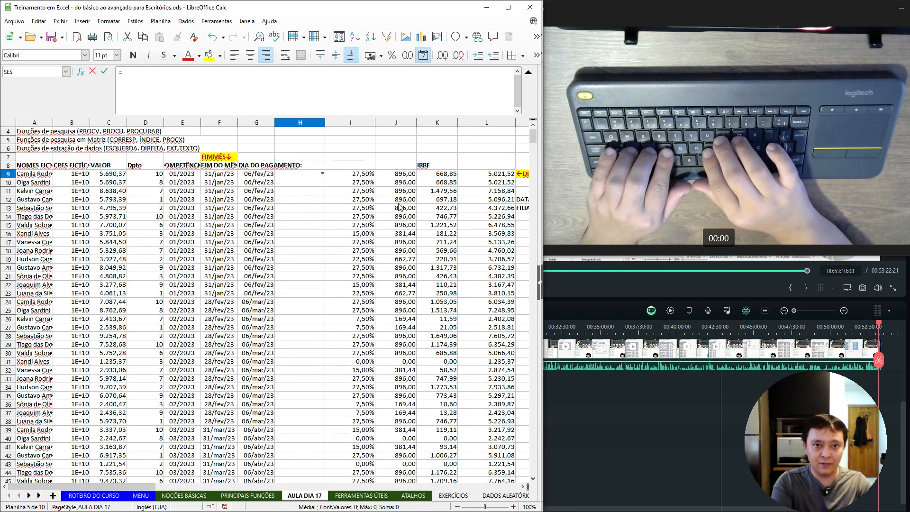
{"action": "type", "text": "SE("}
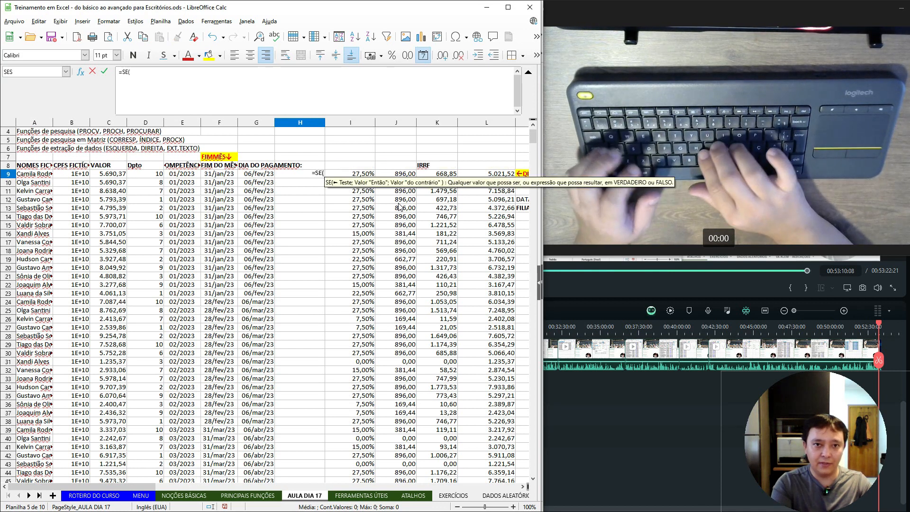
{"action": "key", "text": "Left"}
{"action": "key", "text": "Home"}
{"action": "key", "text": "Right"}
{"action": "key", "text": "Right"}
{"action": "type", "text": ">="}
{"action": "key", "text": "Right"}
{"action": "key", "text": "Right"}
{"action": "key", "text": "Right"}
{"action": "key", "text": "Right"}
{"action": "key", "text": "Right"}
{"action": "key", "text": "Right"}
{"action": "key", "text": "Right"}
{"action": "key", "text": "Right"}
{"action": "key", "text": "Right"}
{"action": "key", "text": "Right"}
{"action": "key", "text": "Right"}
{"action": "key", "text": "Right"}
{"action": "key", "text": "Right"}
{"action": "key", "text": "Right"}
{"action": "key", "text": "Right"}
{"action": "key", "text": "Right"}
{"action": "key", "text": "Right"}
{"action": "key", "text": "Right"}
{"action": "key", "text": "Right"}
{"action": "key", "text": "Right"}
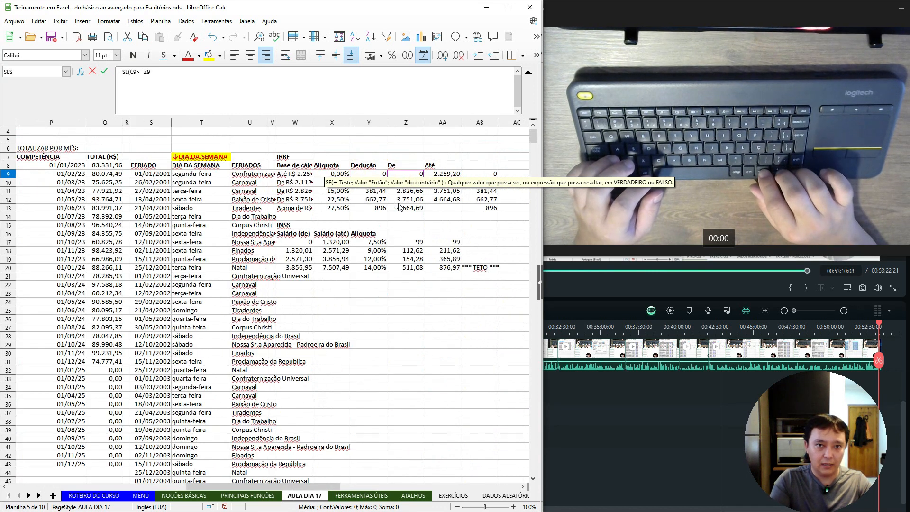
{"action": "key", "text": "Down"}
{"action": "key", "text": "Down"}
{"action": "key", "text": "Down"}
{"action": "key", "text": "Left"}
{"action": "key", "text": "Down"}
{"action": "key", "text": "Right"}
{"action": "type", "text": ";"}
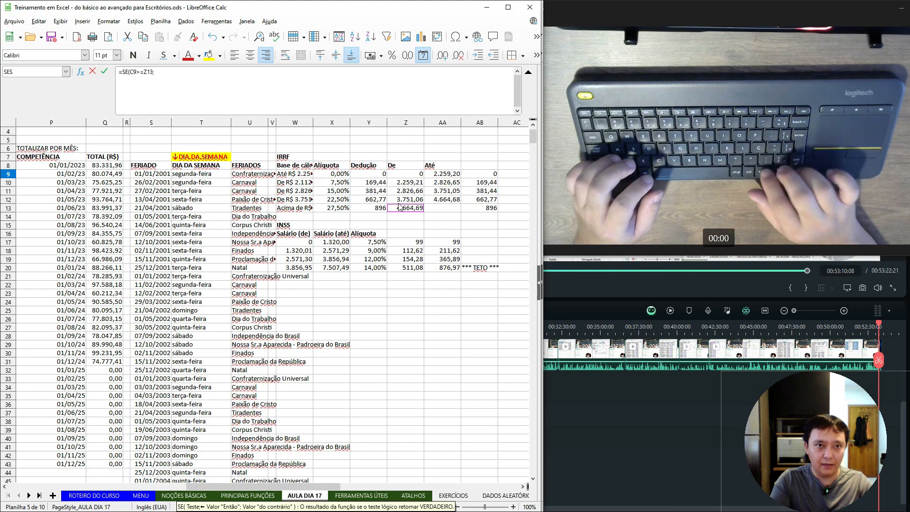
{"action": "key", "text": "Left"}
{"action": "key", "text": "Left"}
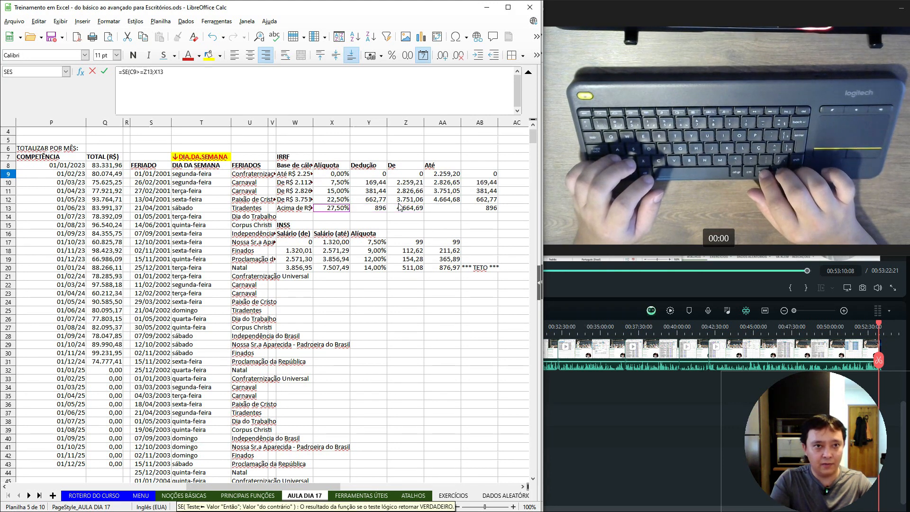
Extend the H9 formula with the nested condition ;SE(C9>=Z12;X12 for the second-highest IRRF bracket.
{"action": "type", "text": ";SE("}
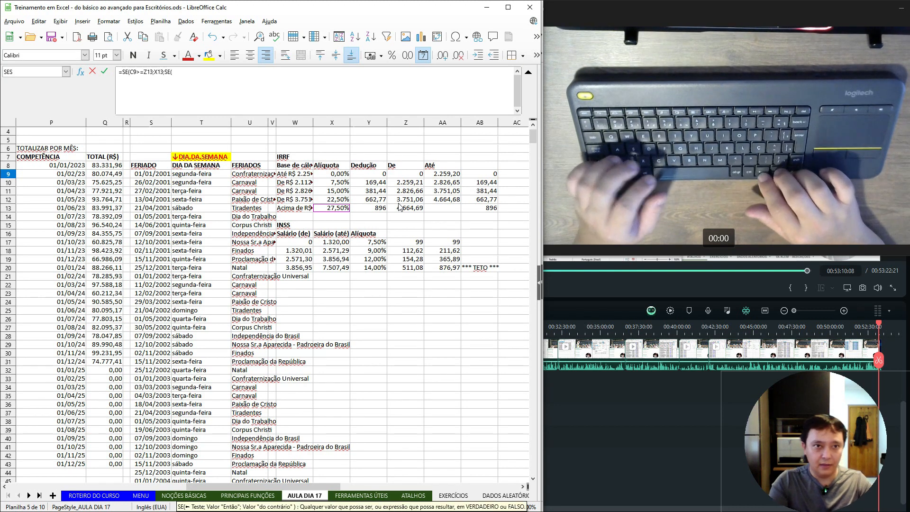
{"action": "type", "text": "C9"}
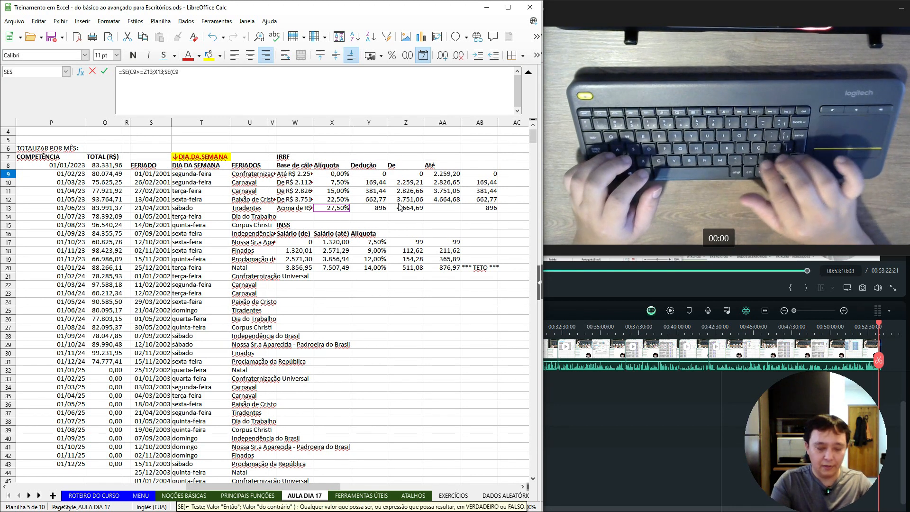
{"action": "type", "text": ">="}
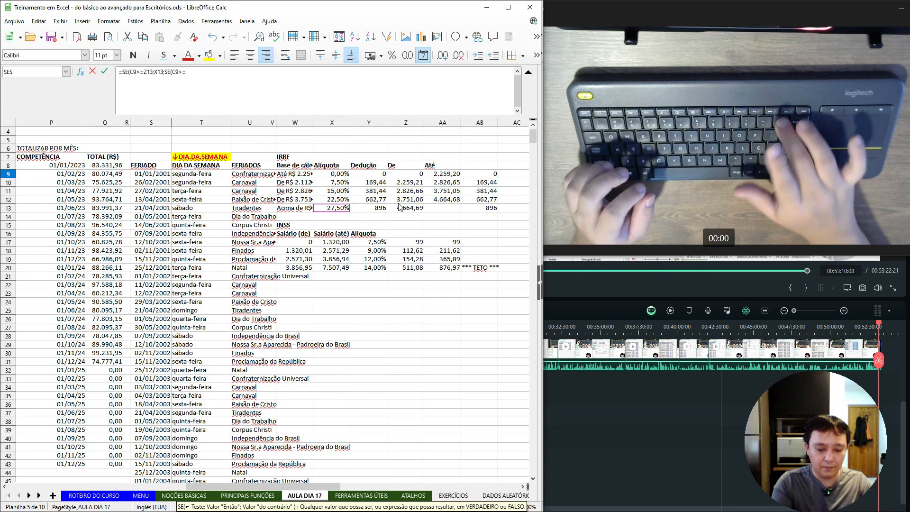
{"action": "type", "text": "Z12"}
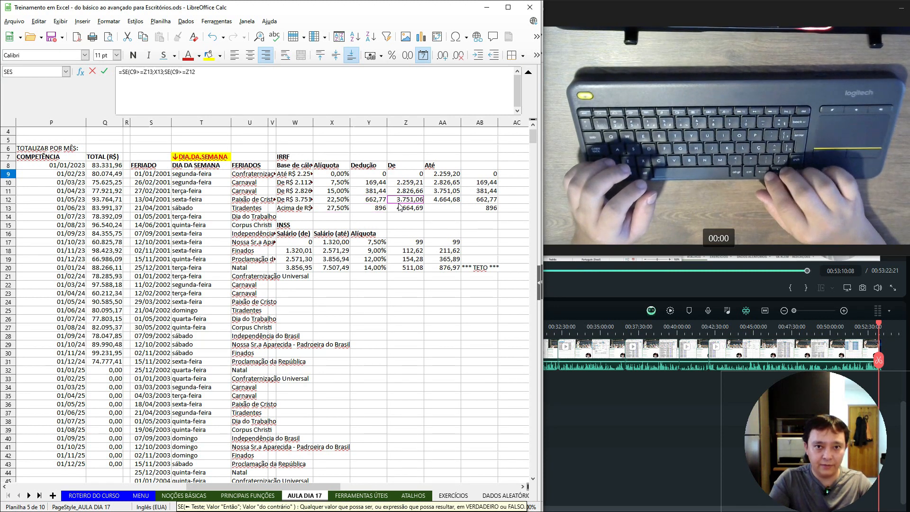
{"action": "type", "text": ";X12"}
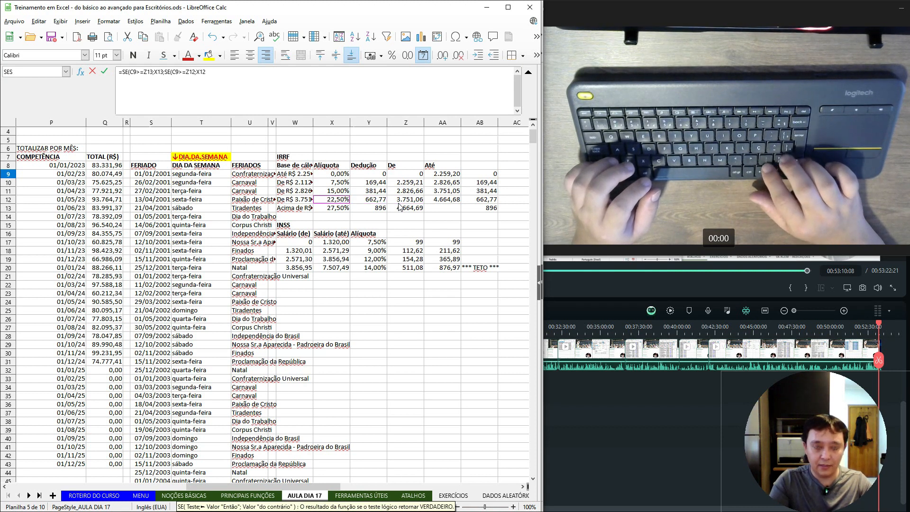
Add the nested condition ;SE(C9>=Z11;X11 to the H9 formula for the third IRRF bracket from the top.
{"action": "type", "text": ";"}
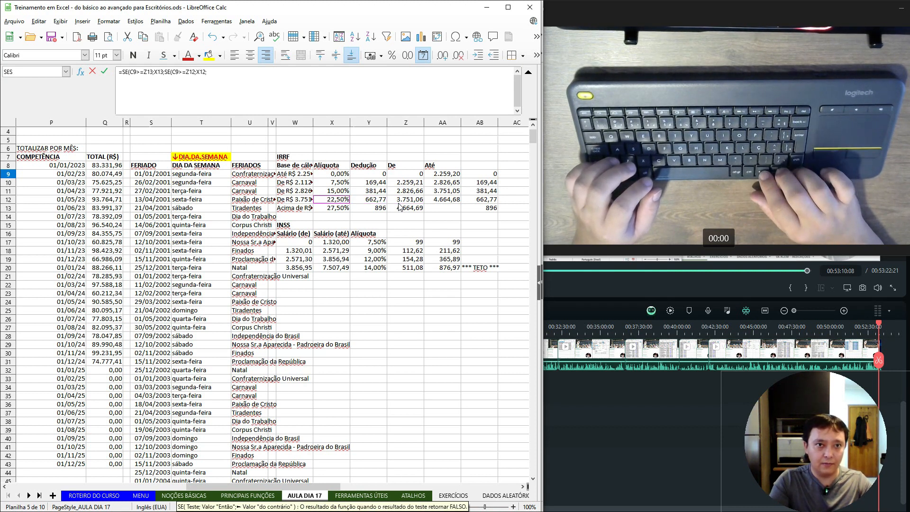
{"action": "type", "text": "SE(C"}
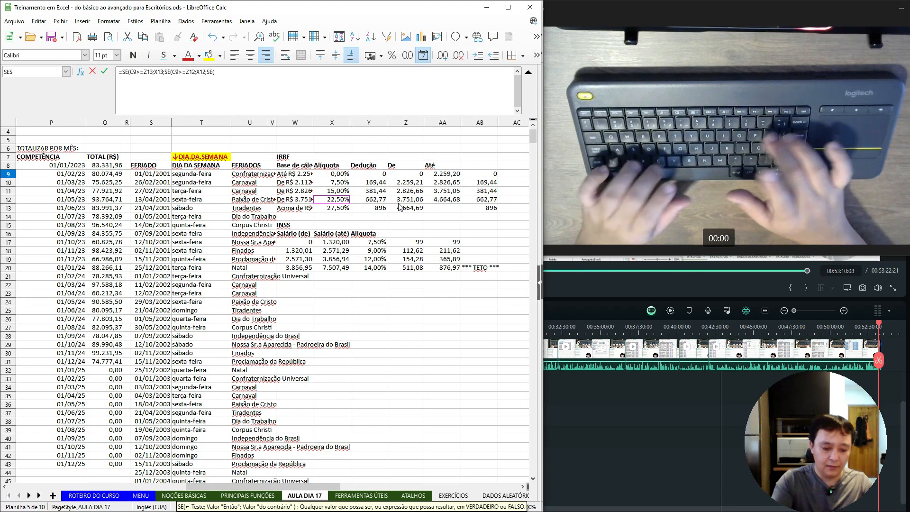
{"action": "type", "text": "9"}
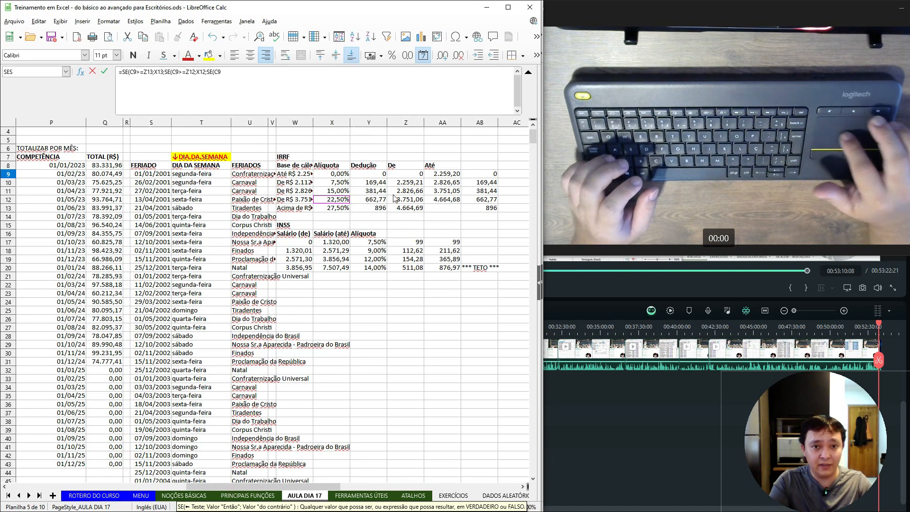
{"action": "type", "text": ">"}
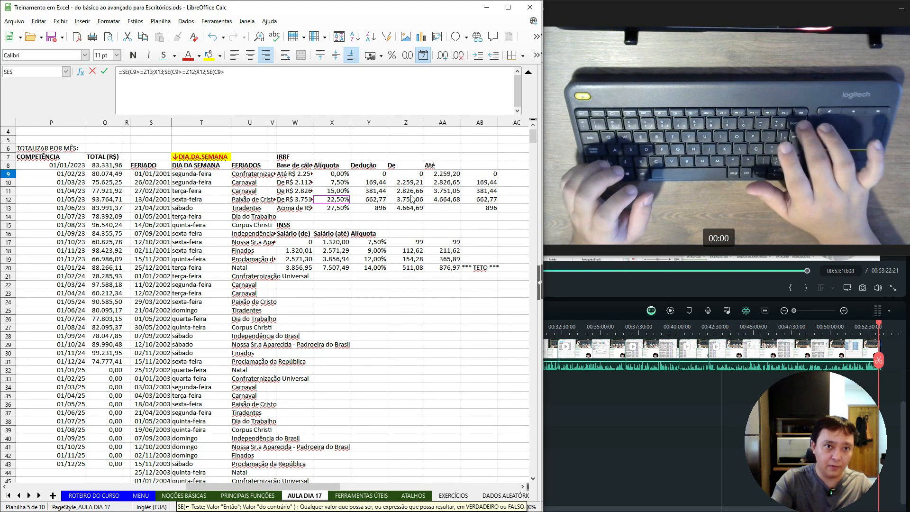
{"action": "type", "text": "=Z11"}
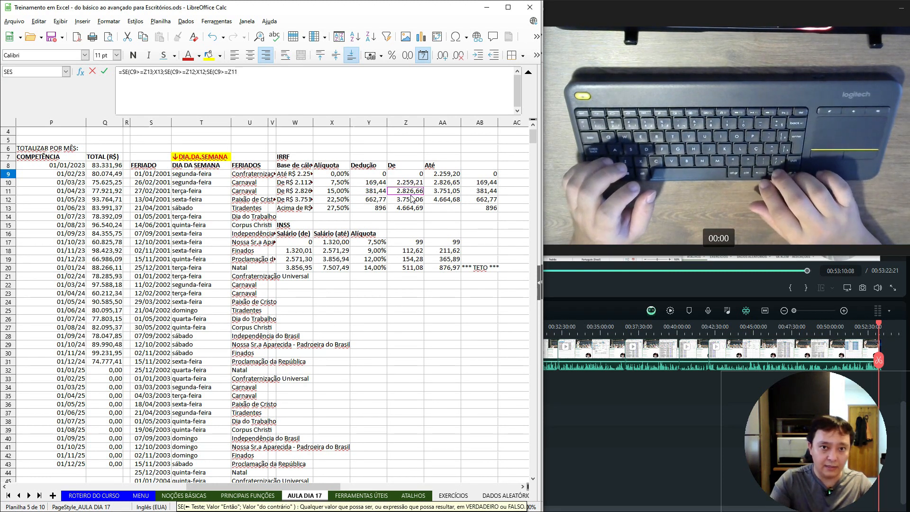
{"action": "type", "text": ";"}
{"action": "key", "text": "Left"}
{"action": "key", "text": "Left"}
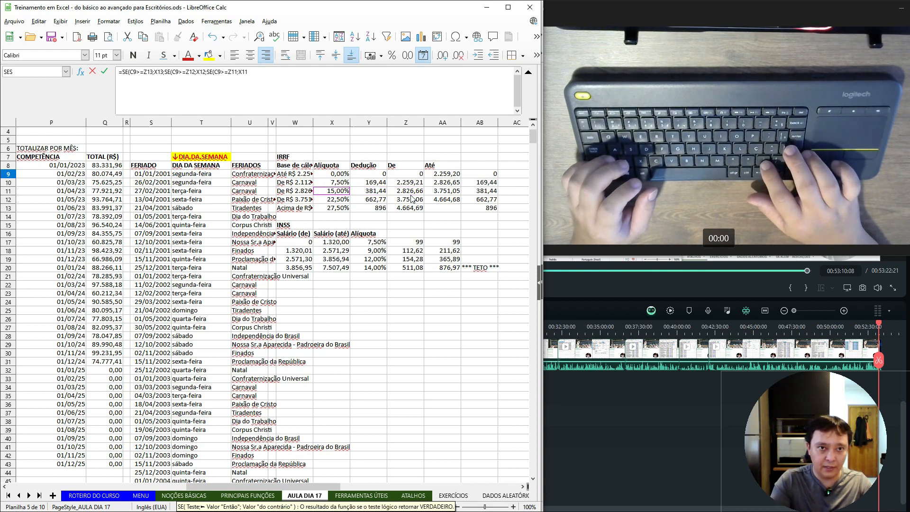
Add the nested condition ;SE(C9>=Z10;X10 to the H9 formula for the 7,50% IRRF bracket.
{"action": "type", "text": ";SE"}
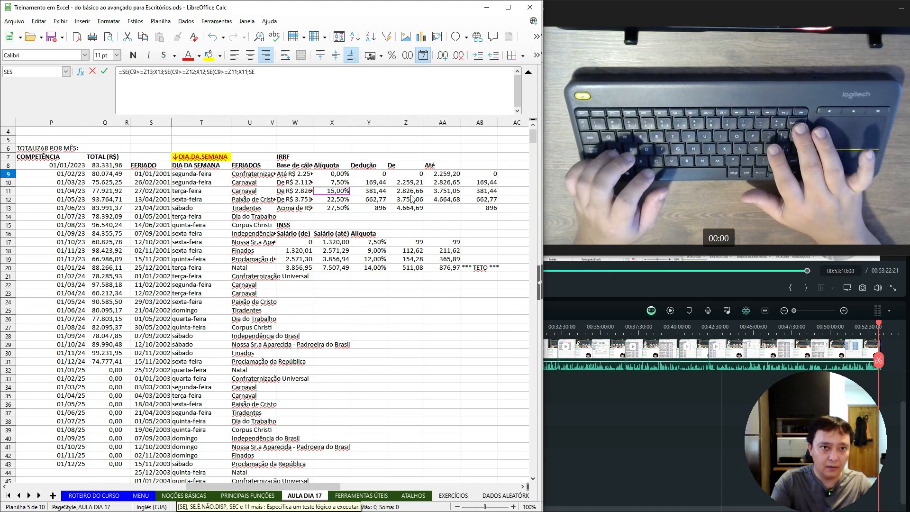
{"action": "type", "text": "(C"}
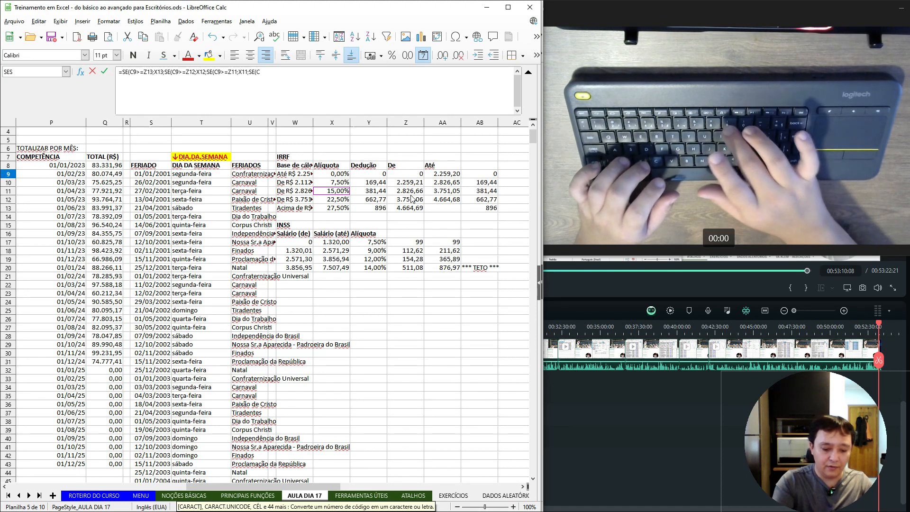
{"action": "type", "text": "9="}
{"action": "key", "text": "BackSpace"}
{"action": "type", "text": ">=Z10"}
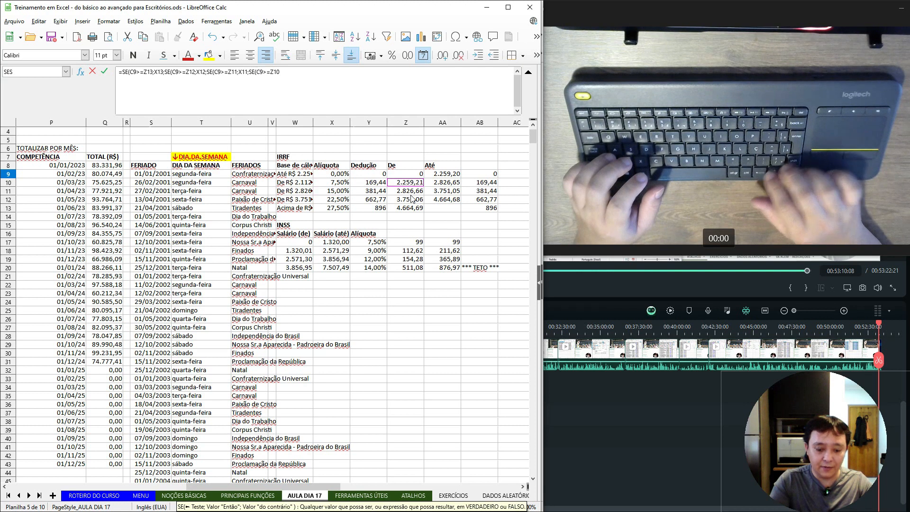
{"action": "type", "text": ";X10"}
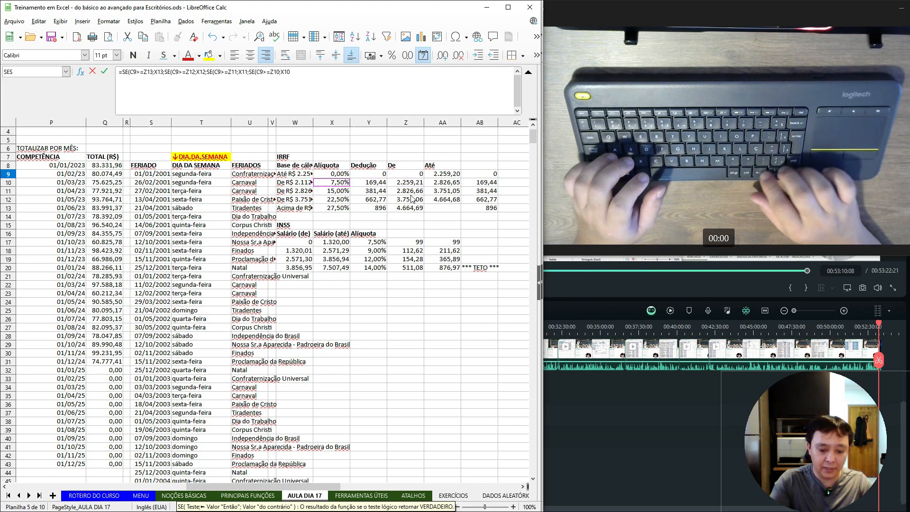
Complete the H9 formula with X9 as the value for all remaining cases and close the four nested SE functions.
{"action": "type", "text": ";SE("}
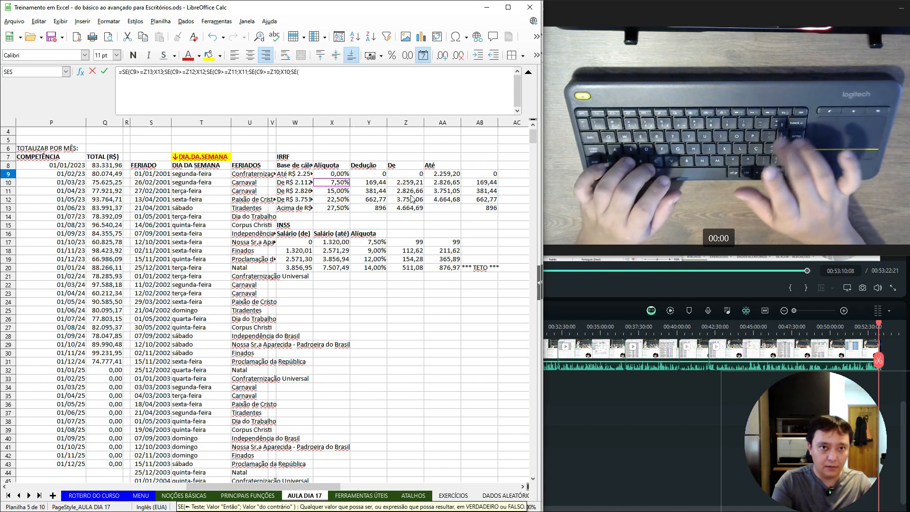
{"action": "key", "text": "BackSpace"}
{"action": "key", "text": "BackSpace"}
{"action": "key", "text": "BackSpace"}
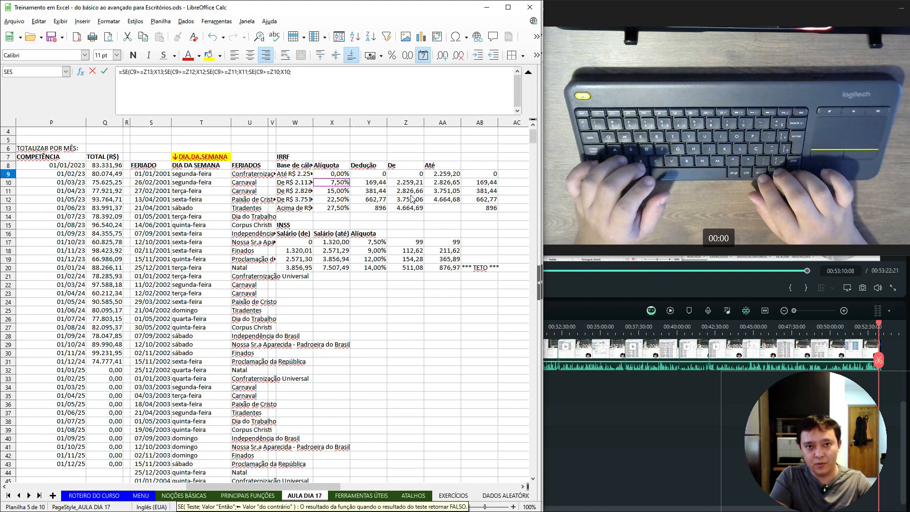
{"action": "key", "text": "Right"}
{"action": "key", "text": "Up"}
{"action": "key", "text": "Left"}
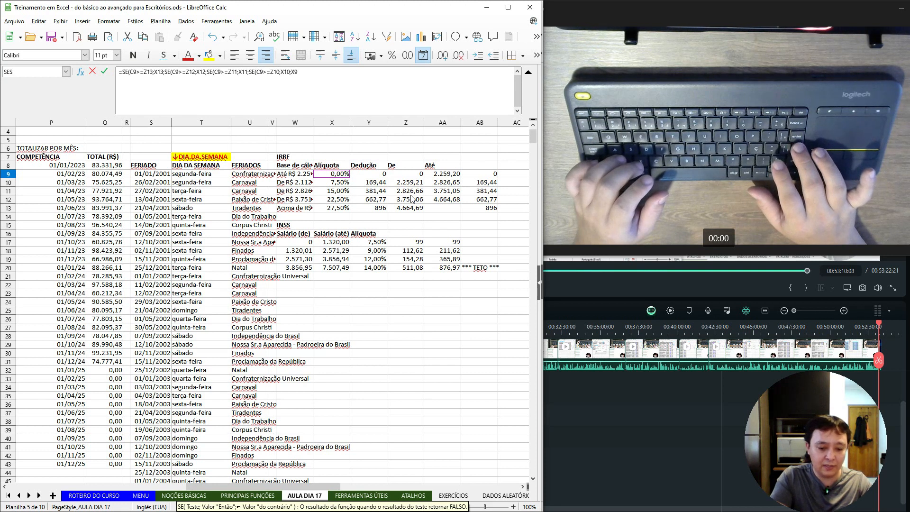
{"action": "type", "text": ")))"}
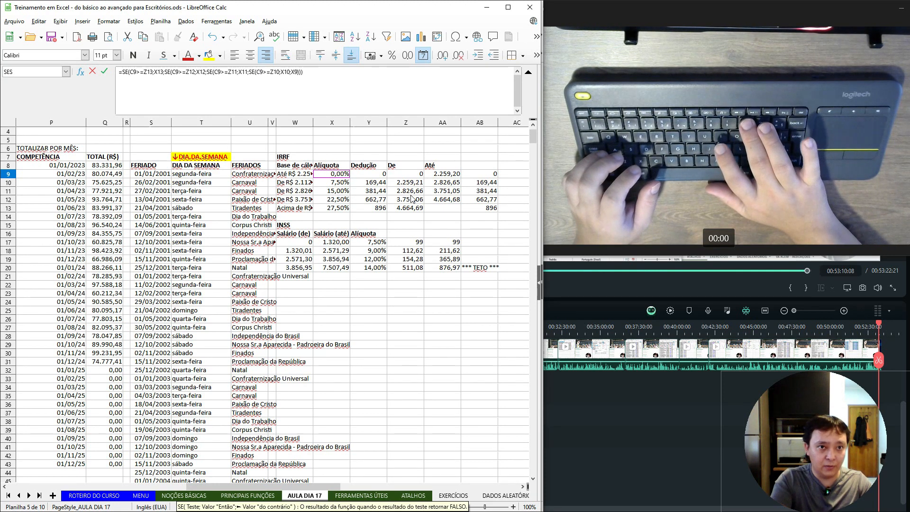
{"action": "type", "text": ")"}
{"action": "key", "text": "Return"}
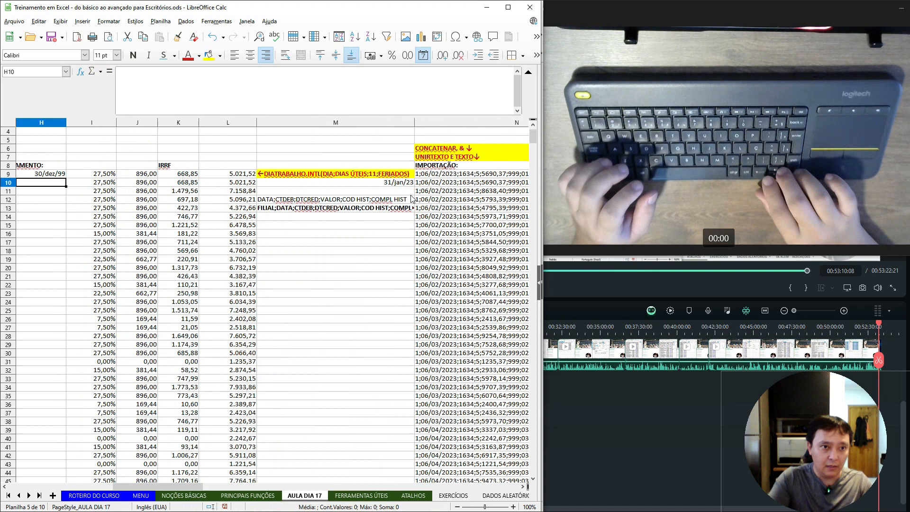
Format the rate in H9 as a percentage.
{"action": "key", "text": "ctrl+shift+5"}
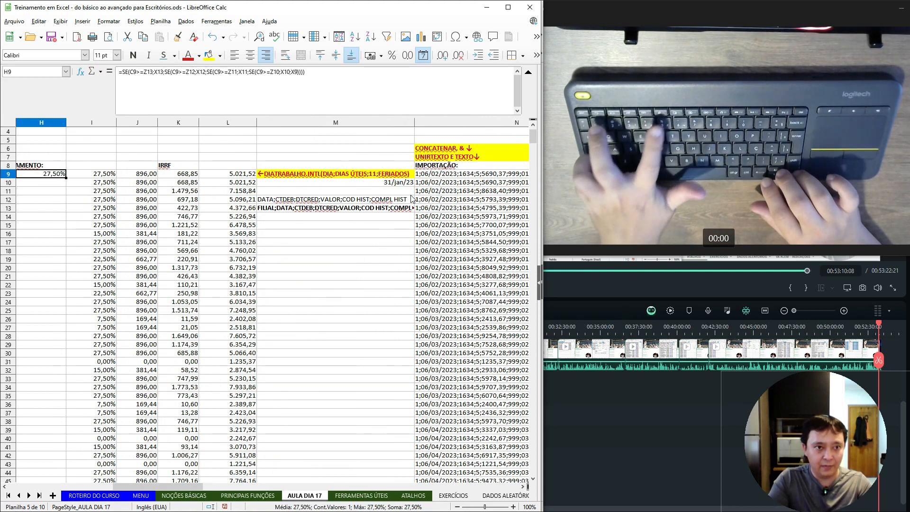
{"action": "key", "text": "Left"}
{"action": "key", "text": "Left"}
{"action": "key", "text": "Right"}
{"action": "key", "text": "Right"}
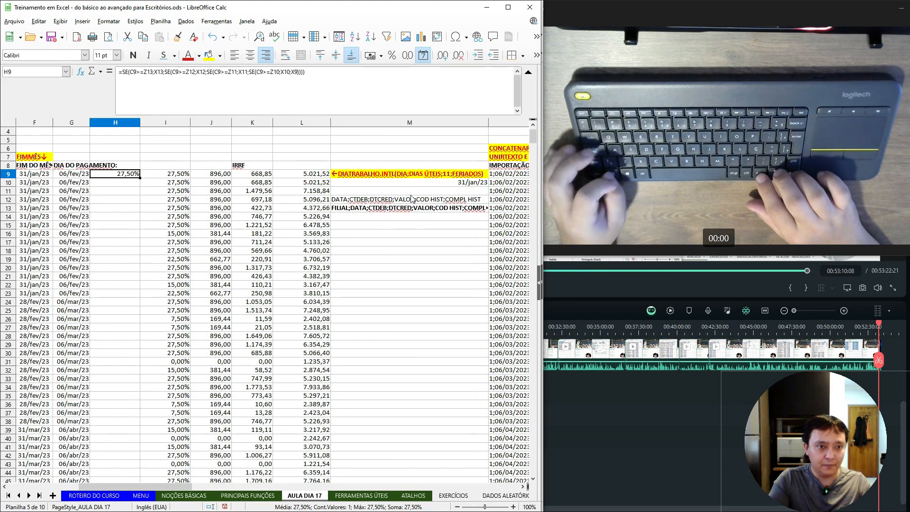
Compare the nested SE formula in H9 with the SES formula in I9.
{"action": "key", "text": "F2"}
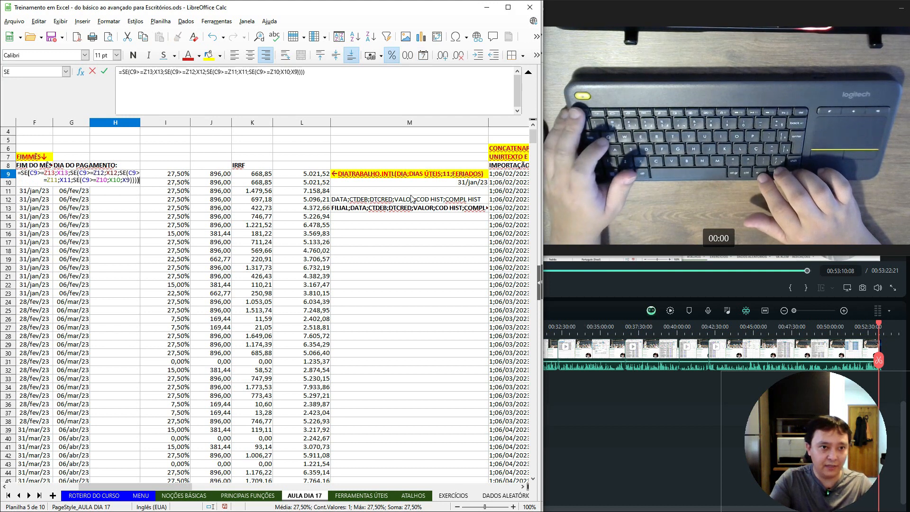
{"action": "key", "text": "Escape"}
{"action": "key", "text": "Right"}
{"action": "key", "text": "F2"}
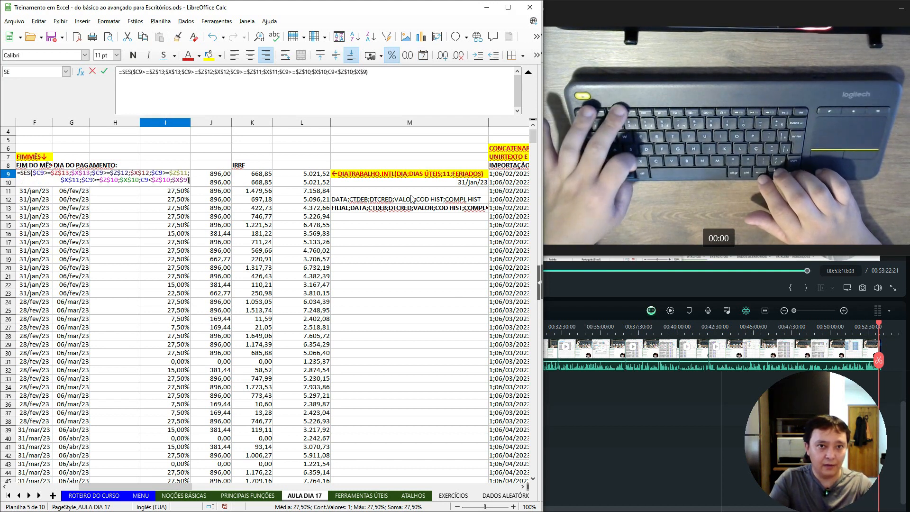
{"action": "key", "text": "Escape"}
{"action": "key", "text": "Left"}
Make all cell references in the H9 formula absolute, from $C$9 and $Z$13 through $X$9.
{"action": "key", "text": "F2"}
{"action": "key", "text": "Left"}
{"action": "key", "text": "Left"}
{"action": "key", "text": "Left"}
{"action": "key", "text": "Left"}
{"action": "key", "text": "Left"}
{"action": "key", "text": "Left"}
{"action": "key", "text": "Left"}
{"action": "key", "text": "Left"}
{"action": "key", "text": "Left"}
{"action": "key", "text": "Left"}
{"action": "key", "text": "Left"}
{"action": "key", "text": "Left"}
{"action": "key", "text": "Left"}
{"action": "key", "text": "Left"}
{"action": "key", "text": "Left"}
{"action": "key", "text": "Left"}
{"action": "key", "text": "Left"}
{"action": "key", "text": "Left"}
{"action": "key", "text": "Left"}
{"action": "key", "text": "Left"}
{"action": "key", "text": "Left"}
{"action": "key", "text": "Left"}
{"action": "key", "text": "Left"}
{"action": "key", "text": "Left"}
{"action": "key", "text": "Left"}
{"action": "key", "text": "Left"}
{"action": "key", "text": "Left"}
{"action": "key", "text": "Left"}
{"action": "key", "text": "Left"}
{"action": "key", "text": "Left"}
{"action": "key", "text": "Left"}
{"action": "key", "text": "Left"}
{"action": "key", "text": "Left"}
{"action": "key", "text": "Left"}
{"action": "key", "text": "Left"}
{"action": "key", "text": "Left"}
{"action": "key", "text": "Left"}
{"action": "key", "text": "Left"}
{"action": "key", "text": "Left"}
{"action": "key", "text": "Left"}
{"action": "key", "text": "Right"}
{"action": "key", "text": "Right"}
{"action": "key", "text": "Right"}
{"action": "key", "text": "Right"}
{"action": "key", "text": "Right"}
{"action": "key", "text": "Right"}
{"action": "key", "text": "Right"}
{"action": "key", "text": "Right"}
{"action": "key", "text": "Right"}
{"action": "key", "text": "Right"}
{"action": "key", "text": "Right"}
{"action": "key", "text": "Right"}
{"action": "key", "text": "Right"}
{"action": "key", "text": "Right"}
{"action": "key", "text": "Right"}
{"action": "key", "text": "Right"}
{"action": "key", "text": "Right"}
{"action": "key", "text": "Right"}
{"action": "key", "text": "Right"}
{"action": "key", "text": "Right"}
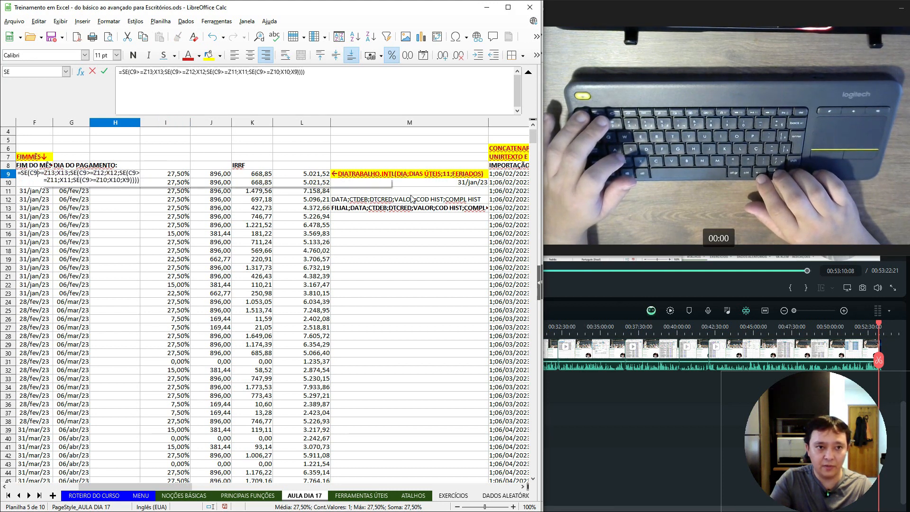
{"action": "key", "text": "Left"}
{"action": "key", "text": "Up"}
{"action": "key", "text": "Left"}
{"action": "key", "text": "Left"}
{"action": "key", "text": "Left"}
{"action": "key", "text": "Left"}
{"action": "key", "text": "Left"}
{"action": "key", "text": "Left"}
{"action": "key", "text": "Left"}
{"action": "key", "text": "Left"}
{"action": "key", "text": "Left"}
{"action": "key", "text": "shift+Down"}
{"action": "key", "text": "shift+Right"}
{"action": "key", "text": "shift+Right"}
{"action": "key", "text": "shift+Right"}
{"action": "key", "text": "shift+Right"}
{"action": "key", "text": "shift+Right"}
{"action": "key", "text": "shift+Right"}
{"action": "key", "text": "shift+Right"}
{"action": "key", "text": "shift+Right"}
{"action": "key", "text": "shift+Right"}
{"action": "key", "text": "shift+Right"}
{"action": "key", "text": "shift+Right"}
{"action": "key", "text": "shift+Right"}
{"action": "key", "text": "shift+Right"}
{"action": "key", "text": "shift+Right"}
{"action": "key", "text": "shift+Right"}
{"action": "key", "text": "shift+Right"}
{"action": "key", "text": "shift+Right"}
{"action": "key", "text": "shift+Right"}
{"action": "key", "text": "shift+Right"}
{"action": "key", "text": "shift+Right"}
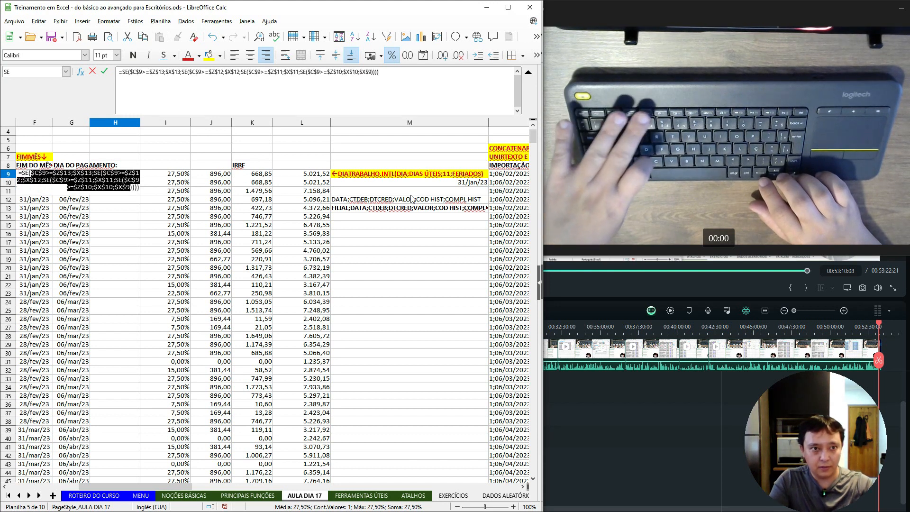
{"action": "key", "text": "Right"}
{"action": "key", "text": "Return"}
{"action": "key", "text": "Up"}
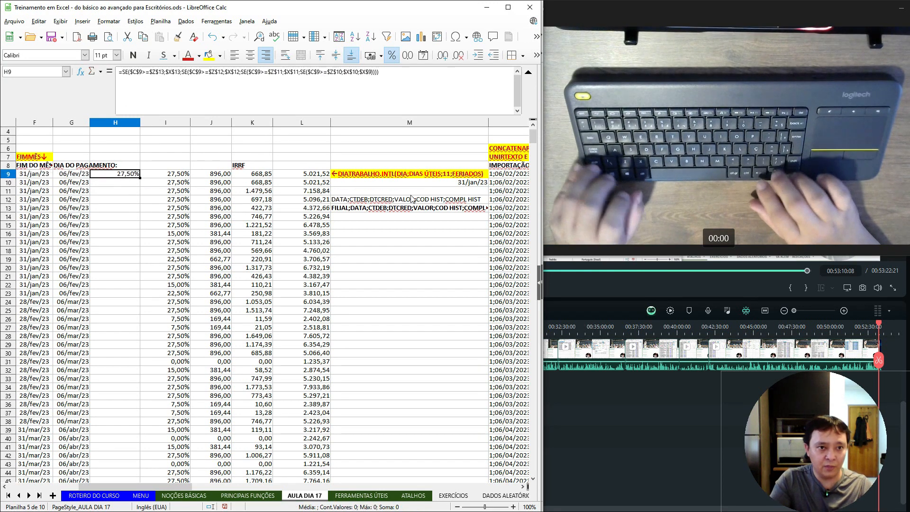
Replace all occurrences of $C$9 with $C9 in the formulas of H9:H12, searching only within the selection.
{"action": "key", "text": "shift+Down"}
{"action": "key", "text": "shift+Down"}
{"action": "key", "text": "shift+Down"}
{"action": "key", "text": "ctrl+h"}
{"action": "key", "text": "Tab"}
{"action": "key", "text": "Tab"}
{"action": "key", "text": "Tab"}
{"action": "key", "text": "Tab"}
{"action": "key", "text": "Tab"}
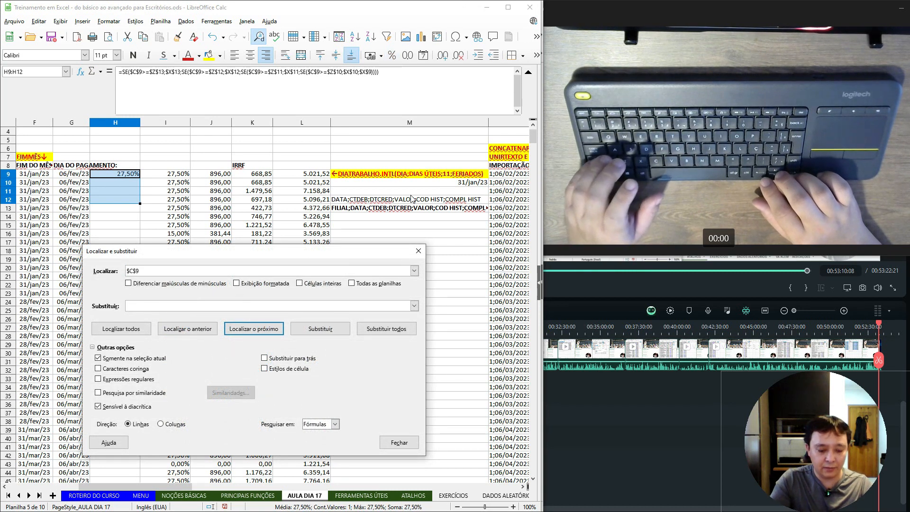
{"action": "type", "text": "$"}
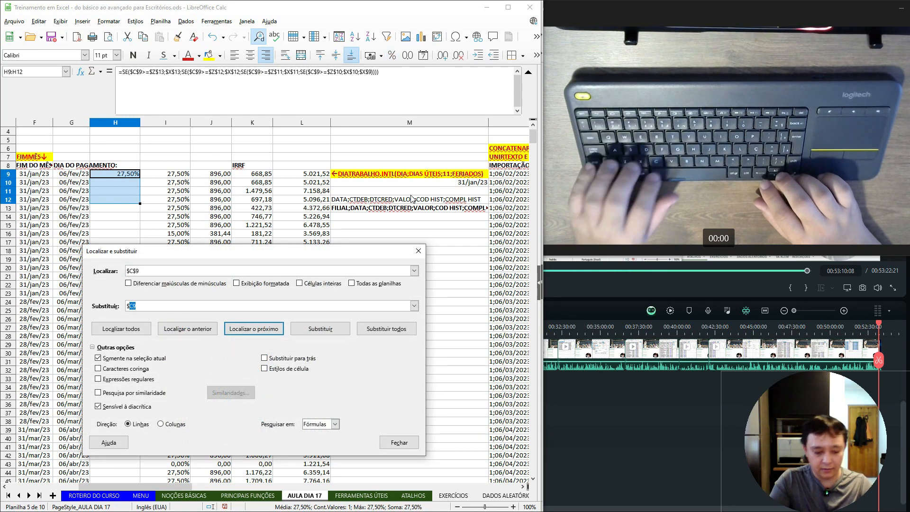
{"action": "type", "text": "C9"}
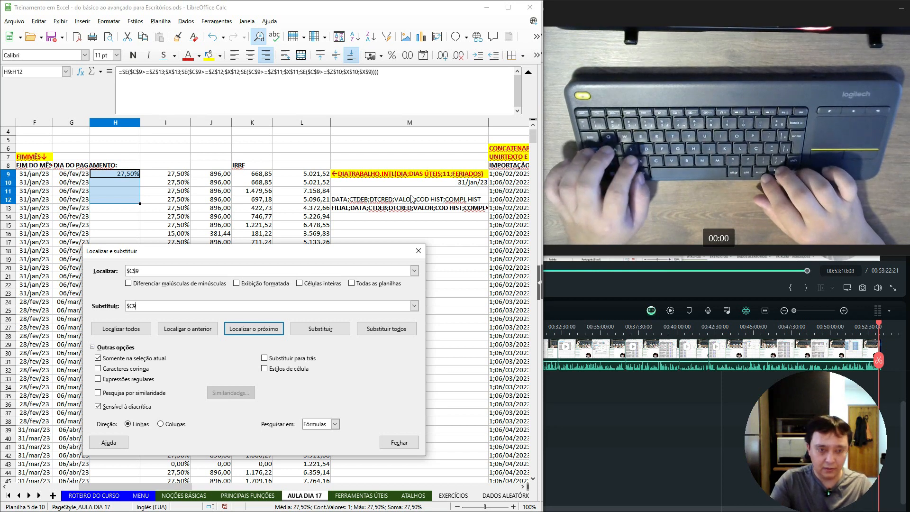
{"action": "left_click", "coordinate": [404, 328]}
{"action": "key", "text": "Escape"}
{"action": "key", "text": "Escape"}
Alternate between H9 and I9 to check the SE formula's mixed references against the SES version.
{"action": "key", "text": "Right"}
{"action": "key", "text": "Left"}
{"action": "key", "text": "Right"}
{"action": "key", "text": "Left"}
{"action": "key", "text": "Right"}
{"action": "key", "text": "Left"}
{"action": "key", "text": "Right"}
{"action": "key", "text": "Left"}
{"action": "key", "text": "Right"}
{"action": "key", "text": "Left"}
{"action": "key", "text": "Right"}
{"action": "key", "text": "Left"}
{"action": "key", "text": "Right"}
{"action": "key", "text": "Left"}
{"action": "key", "text": "Right"}
{"action": "key", "text": "Left"}
{"action": "key", "text": "Right"}
{"action": "key", "text": "Left"}
{"action": "key", "text": "Right"}
{"action": "key", "text": "Left"}
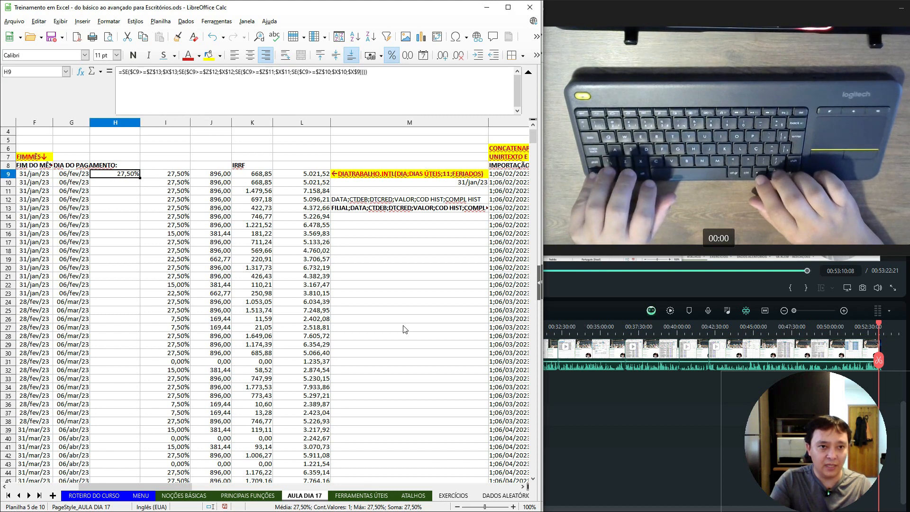
Paste the copied nested SE formula from H9 into H9:H368 to cover every employee row.
{"action": "key", "text": "Left"}
{"action": "key", "text": "ctrl+Down"}
{"action": "key", "text": "Right"}
{"action": "key", "text": "ctrl+shift+Up"}
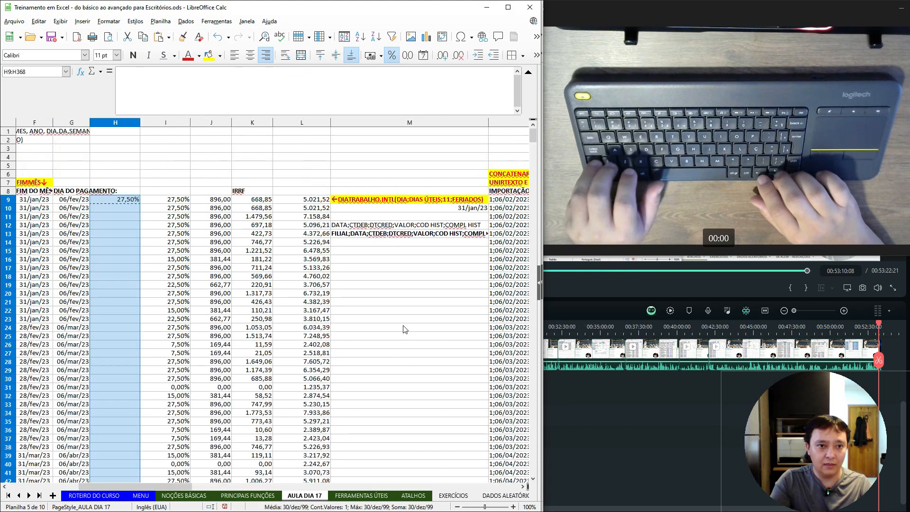
{"action": "key", "text": "ctrl+v"}
{"action": "key", "text": "Return"}
Compare the SE formula in H9 with the SES formula in I9.
{"action": "key", "text": "Right"}
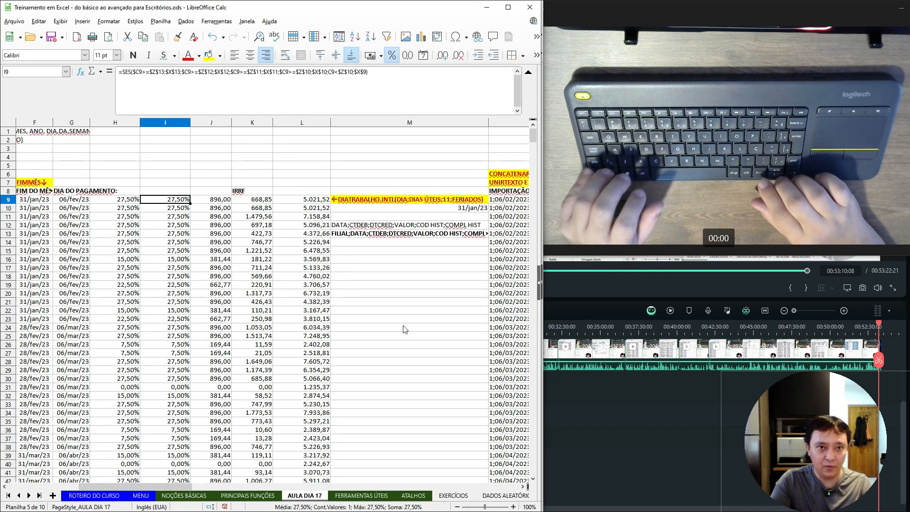
{"action": "key", "text": "Left"}
{"action": "key", "text": "Right"}
{"action": "key", "text": "Left"}
{"action": "key", "text": "Right"}
{"action": "key", "text": "Left"}
{"action": "key", "text": "Right"}
{"action": "key", "text": "Left"}
{"action": "key", "text": "Right"}
{"action": "key", "text": "Left"}
{"action": "key", "text": "Right"}
{"action": "key", "text": "Left"}
Check the SE rates in column H against the SES rates in column I down to row 368.
{"action": "key", "text": "Down"}
{"action": "key", "text": "Down"}
{"action": "key", "text": "Down"}
{"action": "key", "text": "Down"}
{"action": "key", "text": "Down"}
{"action": "key", "text": "Down"}
{"action": "key", "text": "Down"}
{"action": "key", "text": "Down"}
{"action": "key", "text": "Down"}
{"action": "key", "text": "Down"}
{"action": "key", "text": "Down"}
{"action": "key", "text": "Down"}
{"action": "key", "text": "Down"}
{"action": "key", "text": "Down"}
{"action": "key", "text": "Down"}
{"action": "key", "text": "Down"}
{"action": "key", "text": "Down"}
{"action": "key", "text": "Down"}
{"action": "key", "text": "Down"}
{"action": "key", "text": "Down"}
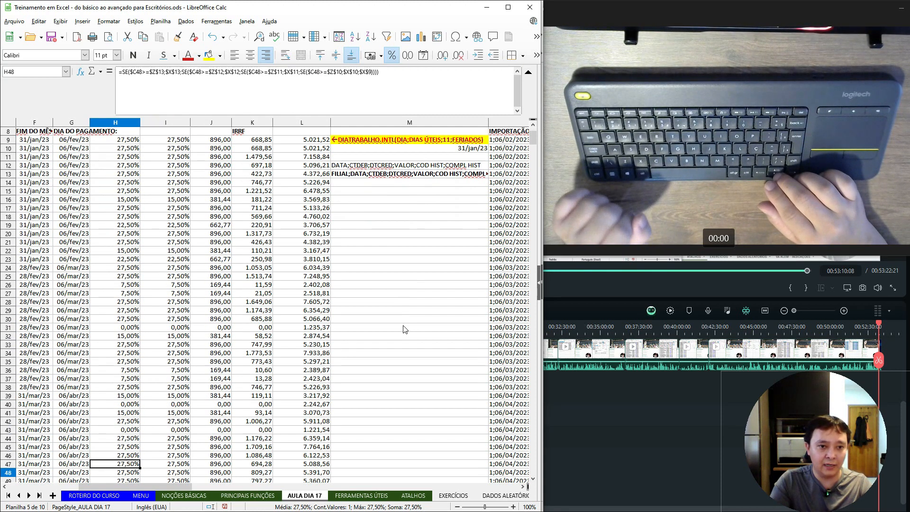
{"action": "key", "text": "Down"}
{"action": "key", "text": "Down"}
{"action": "key", "text": "Down"}
{"action": "key", "text": "Down"}
{"action": "key", "text": "Down"}
{"action": "key", "text": "Down"}
{"action": "key", "text": "Down"}
{"action": "key", "text": "Down"}
{"action": "key", "text": "Down"}
{"action": "key", "text": "Down"}
{"action": "key", "text": "Down"}
{"action": "key", "text": "Down"}
{"action": "key", "text": "Down"}
{"action": "key", "text": "Down"}
{"action": "key", "text": "Down"}
{"action": "key", "text": "ctrl+Down"}
{"action": "key", "text": "Right"}
{"action": "key", "text": "Up"}
{"action": "key", "text": "Left"}
{"action": "key", "text": "Down"}
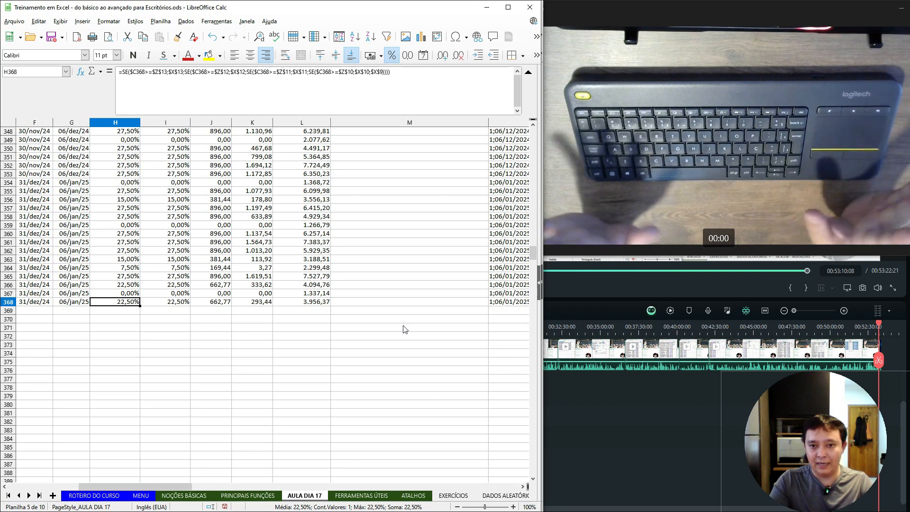
Return to row 9 and review the H9 SE formula alongside the neighbouring SES formulas in I9 and J9.
{"action": "key", "text": "ctrl+Up"}
{"action": "key", "text": "Down"}
{"action": "key", "text": "Up"}
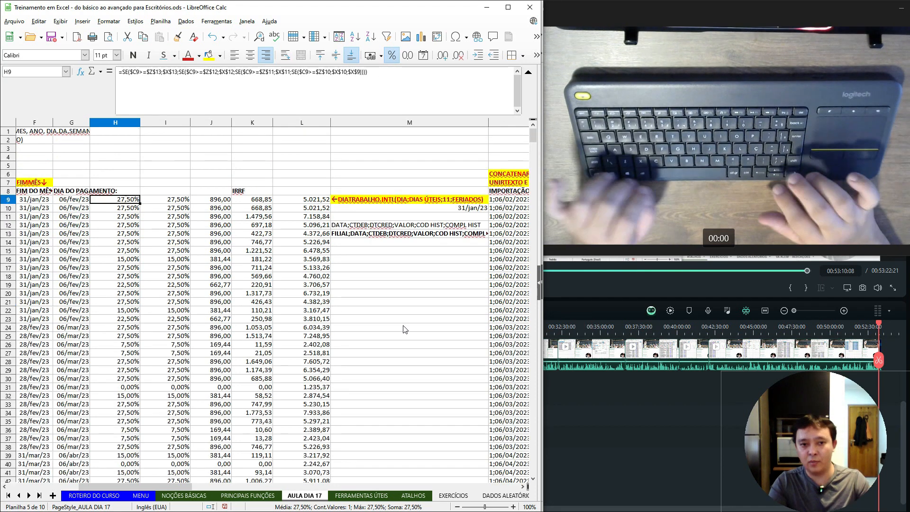
{"action": "key", "text": "Right"}
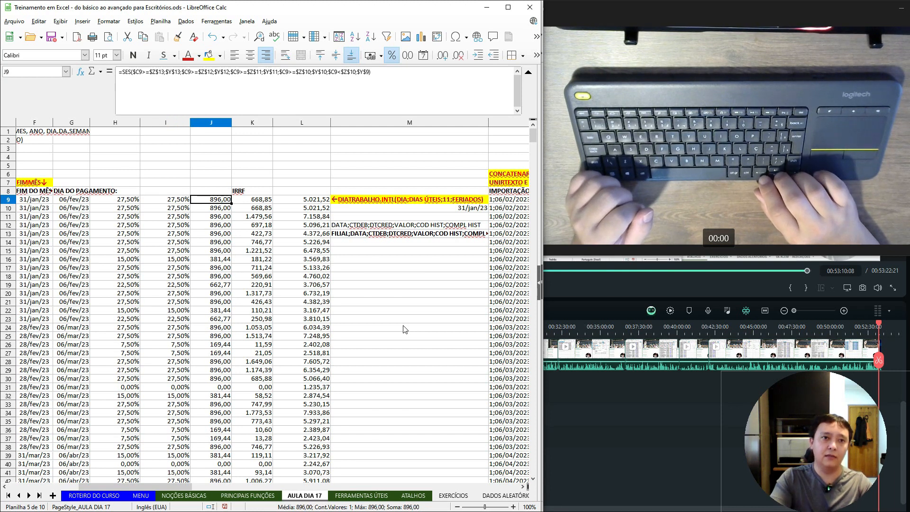
{"action": "key", "text": "Left"}
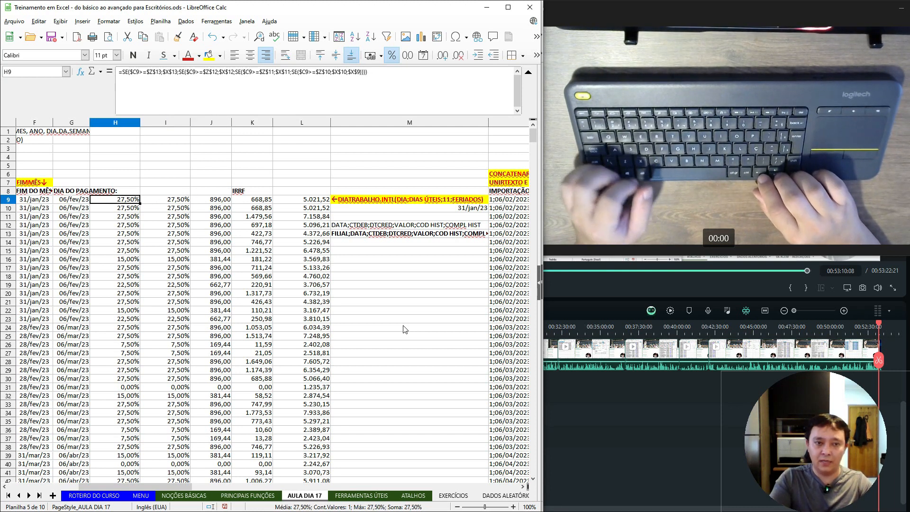
Clear the SE formulas from H9:H368 and insert a blank column at column H.
{"action": "key", "text": "ctrl+shift+Down"}
{"action": "key", "text": "Delete"}
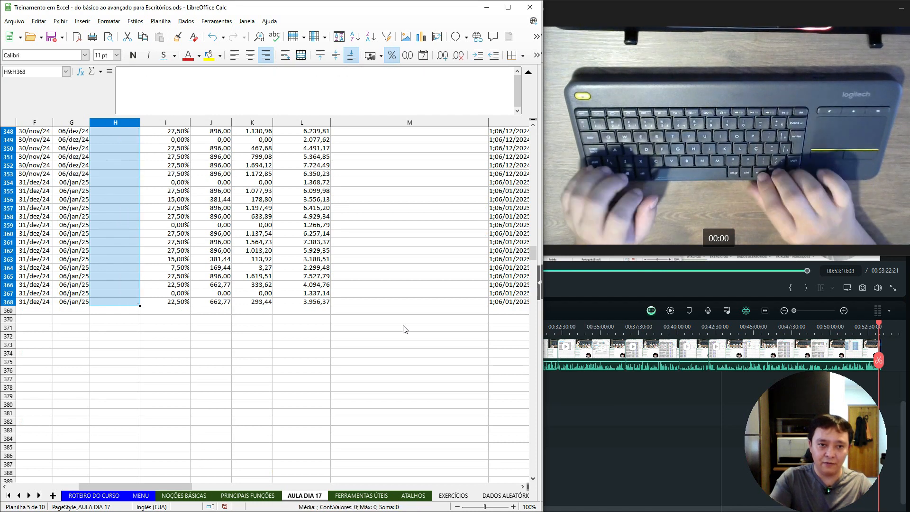
{"action": "key", "text": "ctrl+Up"}
{"action": "key", "text": "Down"}
{"action": "key", "text": "Down"}
{"action": "key", "text": "ctrl+space"}
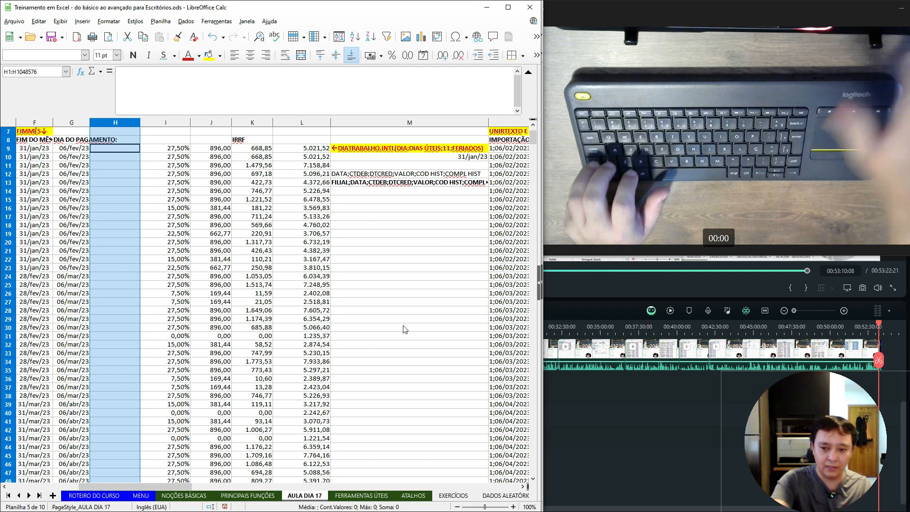
{"action": "key", "text": "ctrl+plus"}
{"action": "key", "text": "Right"}
{"action": "key", "text": "Left"}
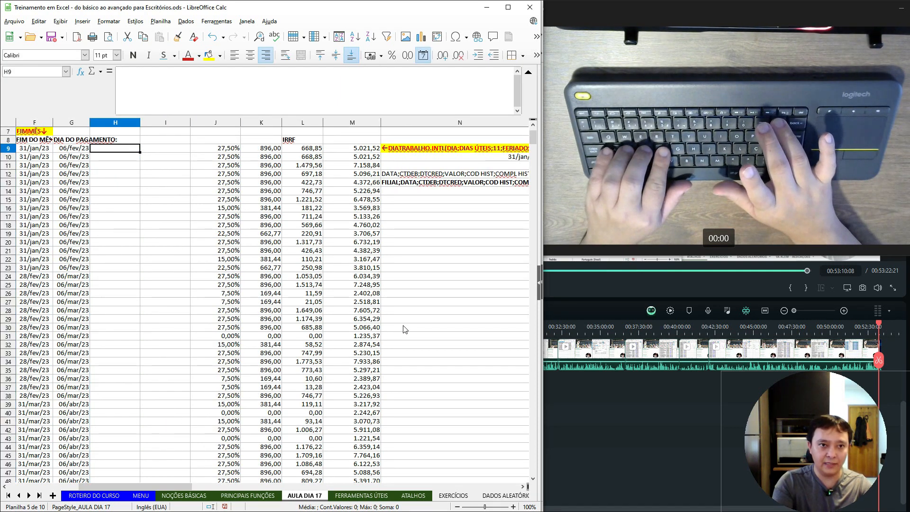
Start a SES formula in H9 with the salary cell C9 as the first test value.
{"action": "type", "text": "=SES("}
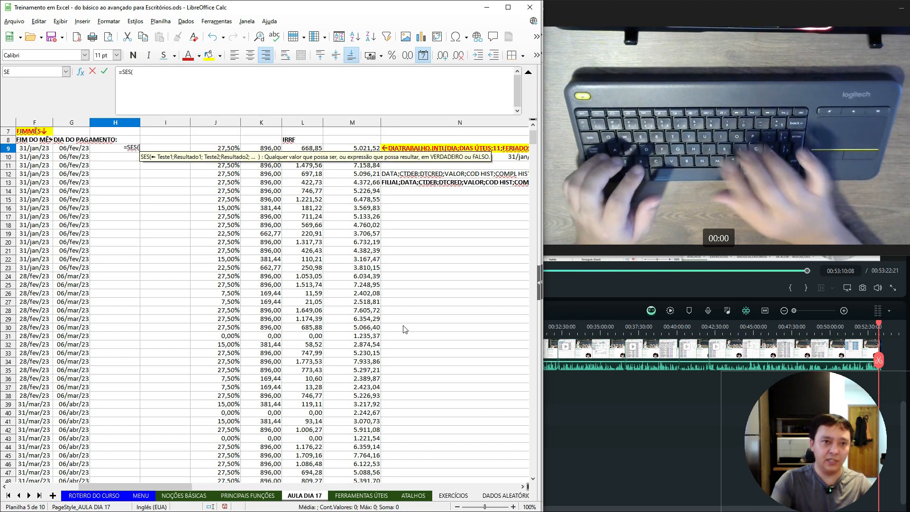
{"action": "key", "text": "Left"}
{"action": "key", "text": "Left"}
{"action": "key", "text": "Left"}
{"action": "key", "text": "Left"}
{"action": "key", "text": "Left"}
{"action": "key", "text": "Left"}
{"action": "key", "text": "Left"}
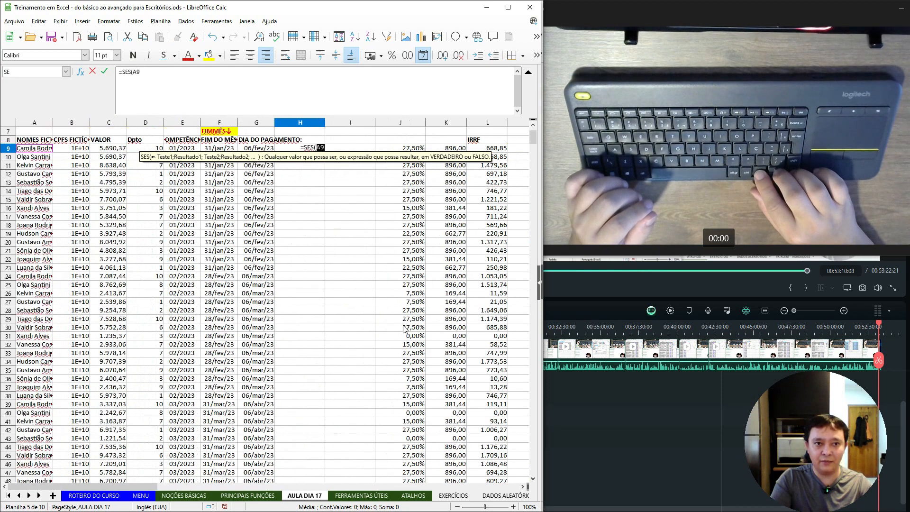
{"action": "key", "text": "Right"}
{"action": "key", "text": "Right"}
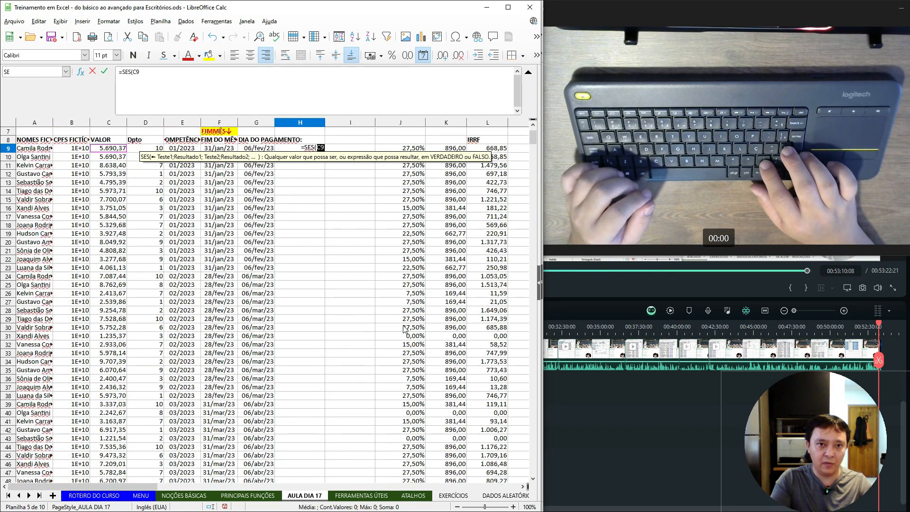
{"action": "type", "text": ";"}
{"action": "key", "text": "Right"}
{"action": "key", "text": "Right"}
{"action": "key", "text": "Right"}
{"action": "key", "text": "Right"}
{"action": "key", "text": "Right"}
{"action": "key", "text": "Right"}
{"action": "key", "text": "Right"}
{"action": "key", "text": "Right"}
{"action": "key", "text": "Right"}
{"action": "key", "text": "Right"}
{"action": "key", "text": "Right"}
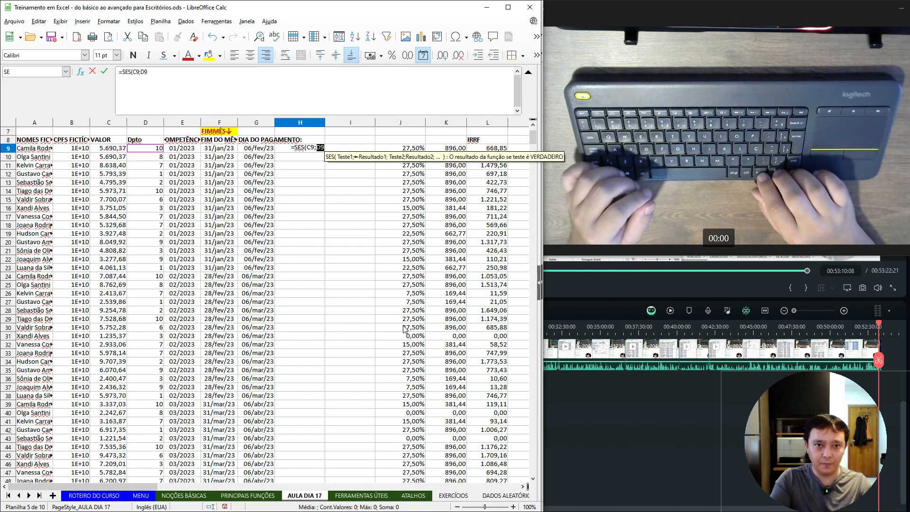
{"action": "key", "text": "BackSpace"}
{"action": "key", "text": "BackSpace"}
{"action": "key", "text": "BackSpace"}
{"action": "key", "text": "BackSpace"}
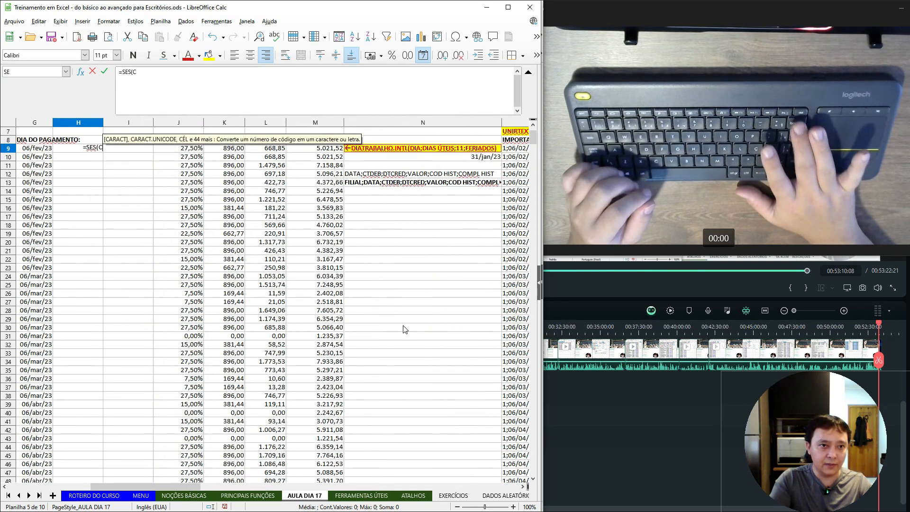
Complete the first SES test as C9>=Y20, referencing the upper salary limit of the last INSS bracket.
{"action": "type", "text": "9>="}
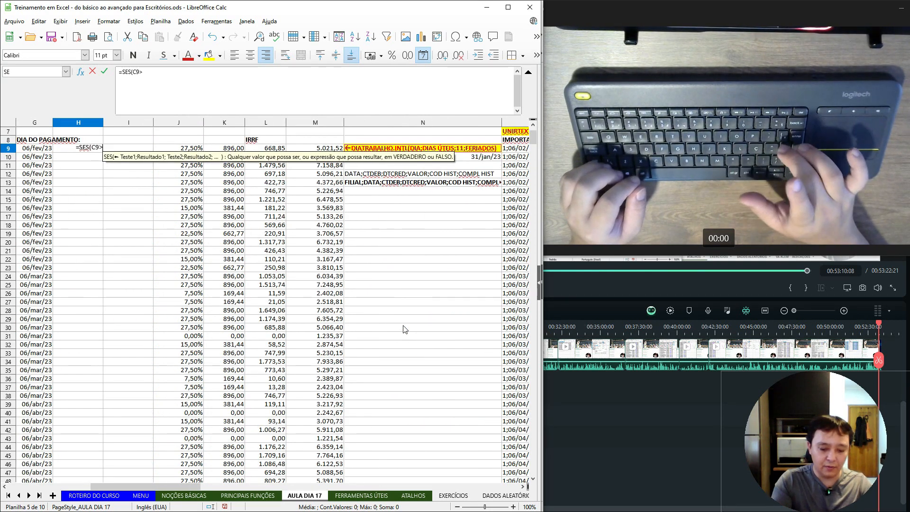
{"action": "key", "text": "Right"}
{"action": "key", "text": "Right"}
{"action": "key", "text": "Right"}
{"action": "key", "text": "Right"}
{"action": "key", "text": "Right"}
{"action": "key", "text": "Right"}
{"action": "key", "text": "Right"}
{"action": "key", "text": "Right"}
{"action": "key", "text": "Right"}
{"action": "key", "text": "Right"}
{"action": "key", "text": "Right"}
{"action": "key", "text": "Right"}
{"action": "key", "text": "Right"}
{"action": "key", "text": "Right"}
{"action": "key", "text": "Right"}
{"action": "key", "text": "Right"}
{"action": "key", "text": "Right"}
{"action": "key", "text": "Right"}
{"action": "key", "text": "Right"}
{"action": "key", "text": "Right"}
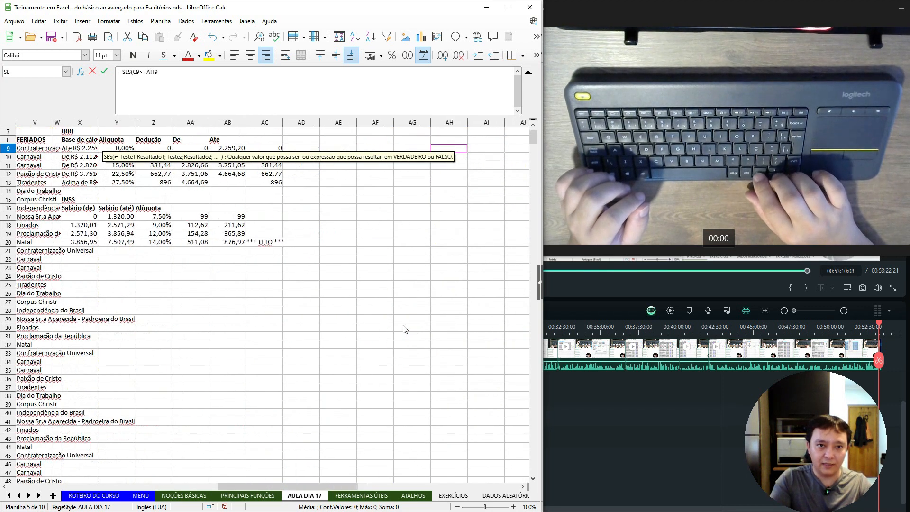
{"action": "key", "text": "Left"}
{"action": "key", "text": "Left"}
{"action": "key", "text": "Left"}
{"action": "key", "text": "Left"}
{"action": "key", "text": "Left"}
{"action": "key", "text": "Left"}
{"action": "key", "text": "Left"}
{"action": "key", "text": "Left"}
{"action": "key", "text": "Left"}
{"action": "key", "text": "Down"}
{"action": "key", "text": "Down"}
{"action": "key", "text": "Down"}
{"action": "key", "text": "Down"}
{"action": "key", "text": "Down"}
{"action": "key", "text": "Down"}
{"action": "key", "text": "Down"}
{"action": "key", "text": "Down"}
{"action": "key", "text": "Down"}
{"action": "key", "text": "Down"}
{"action": "key", "text": "Down"}
{"action": "key", "text": "Down"}
{"action": "key", "text": "Down"}
{"action": "key", "text": "Right"}
{"action": "key", "text": "Right"}
{"action": "key", "text": "Right"}
{"action": "key", "text": "Up"}
{"action": "key", "text": "Up"}
{"action": "key", "text": "Left"}
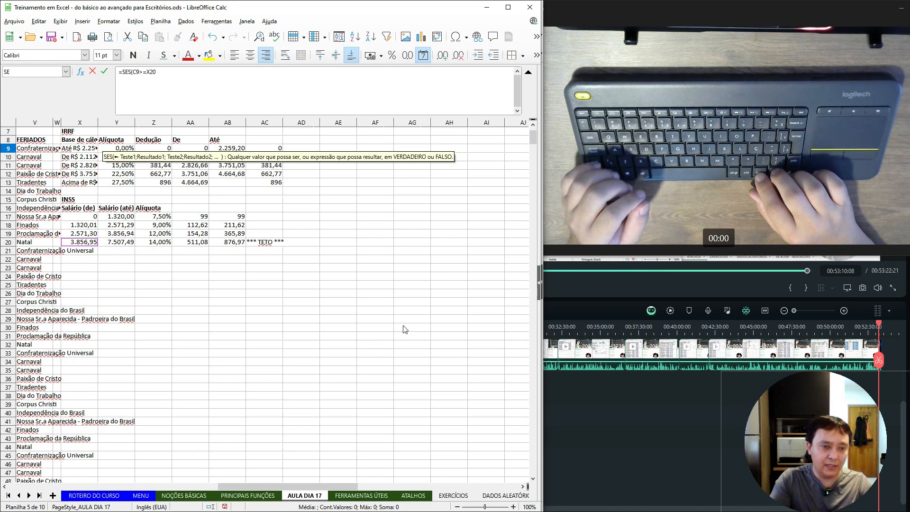
{"action": "key", "text": "Right"}
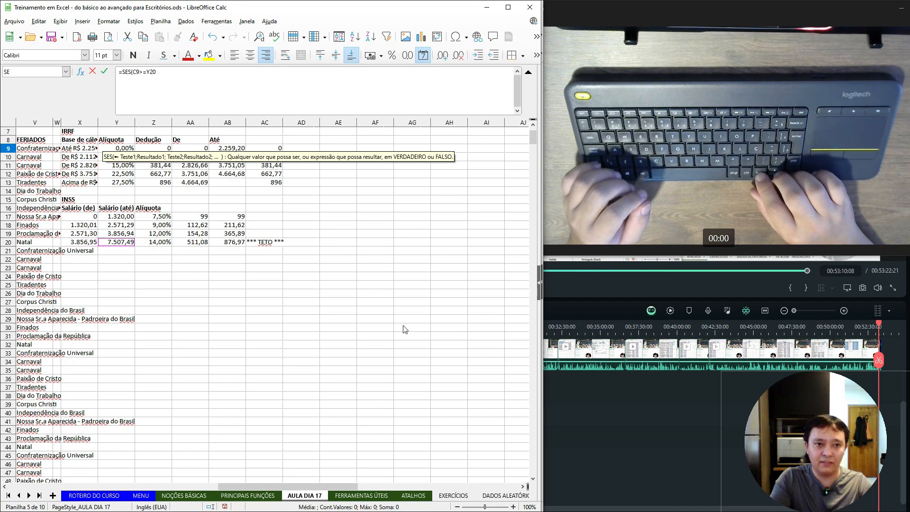
{"action": "key", "text": "Left"}
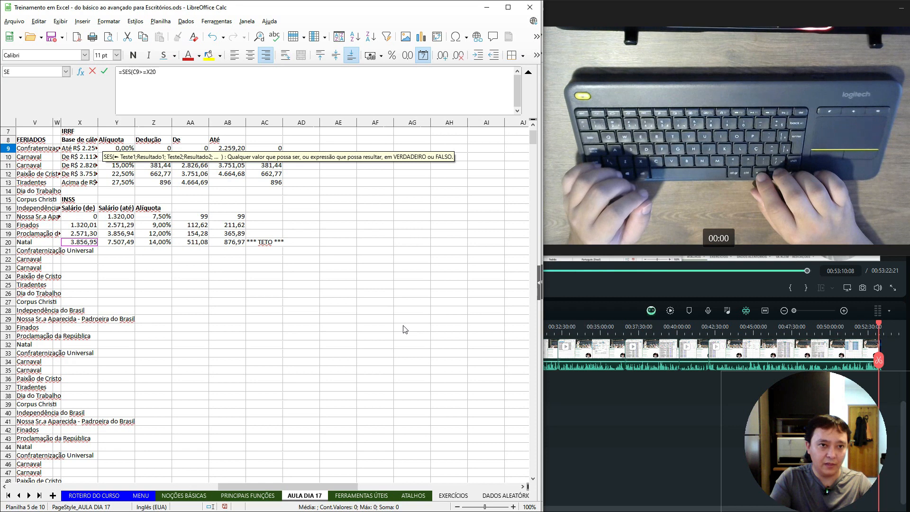
{"action": "key", "text": "Right"}
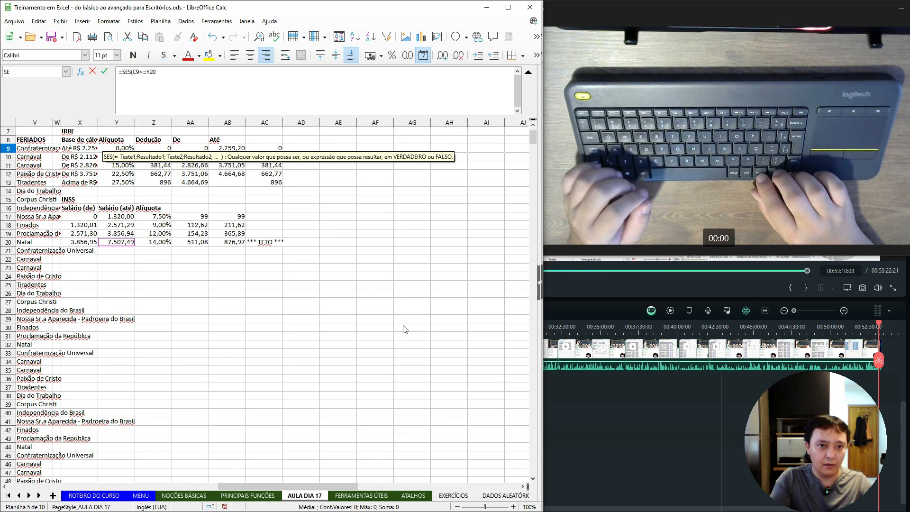
Use the INSS rate in Z20 as the result of the first SES test.
{"action": "type", "text": ";"}
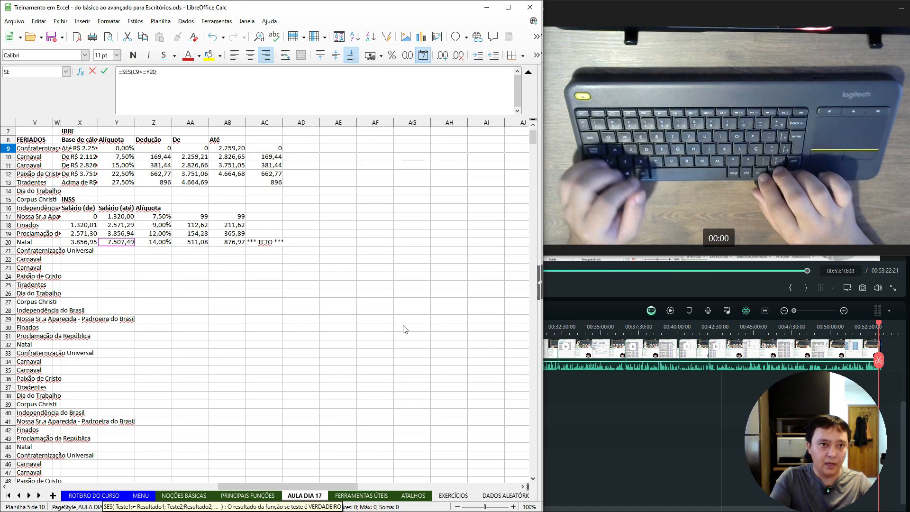
{"action": "type", "text": "\""}
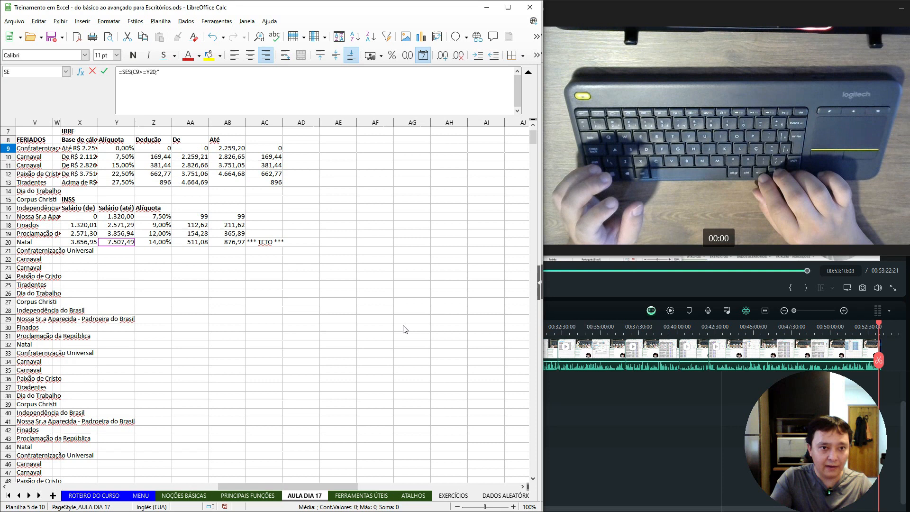
{"action": "key", "text": "BackSpace"}
{"action": "key", "text": "Right"}
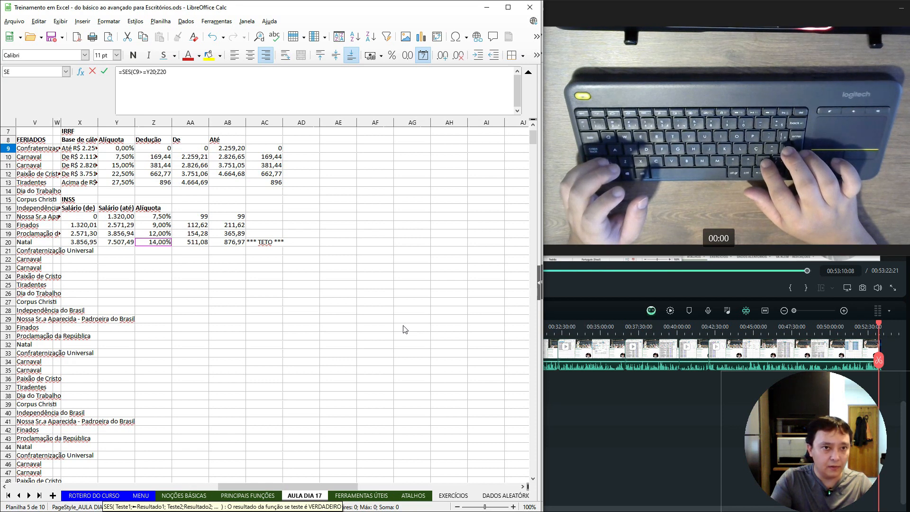
Add a second SES test, C9>=X20, returning the INSS rate in Z20.
{"action": "type", "text": ";S"}
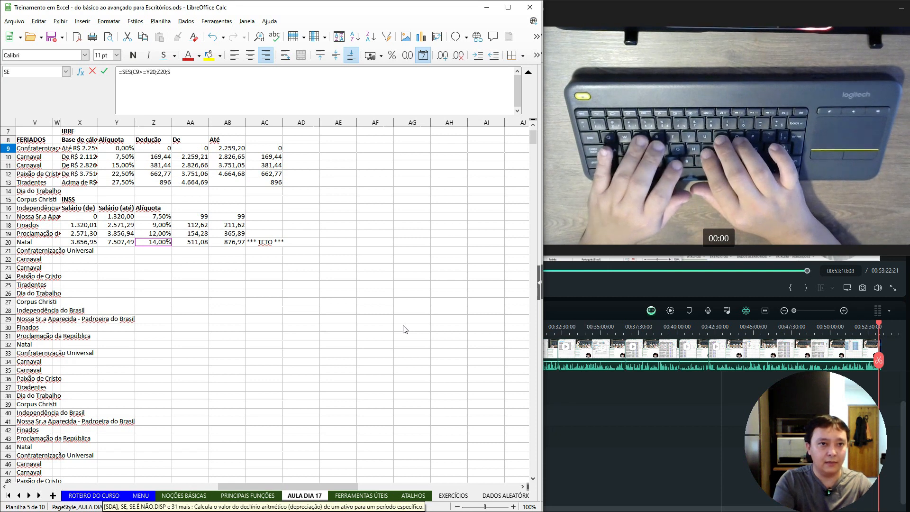
{"action": "key", "text": "BackSpace"}
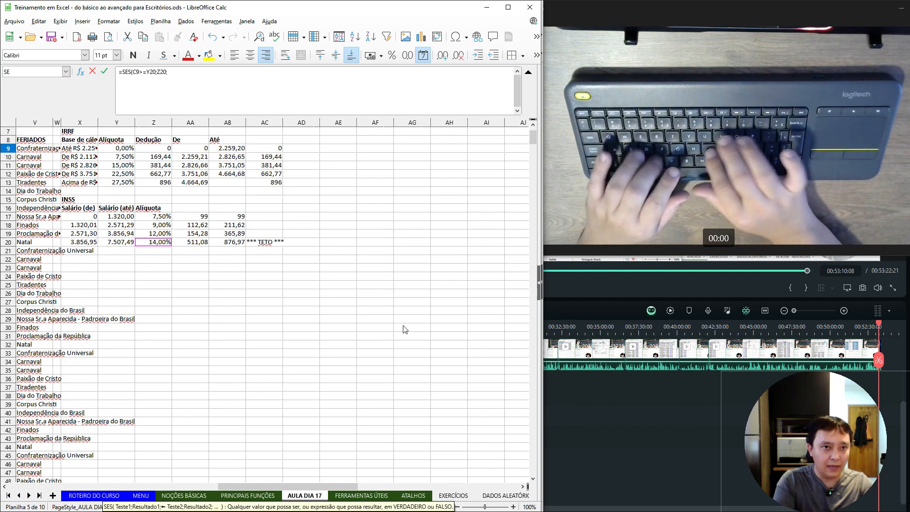
{"action": "type", "text": "C9>"}
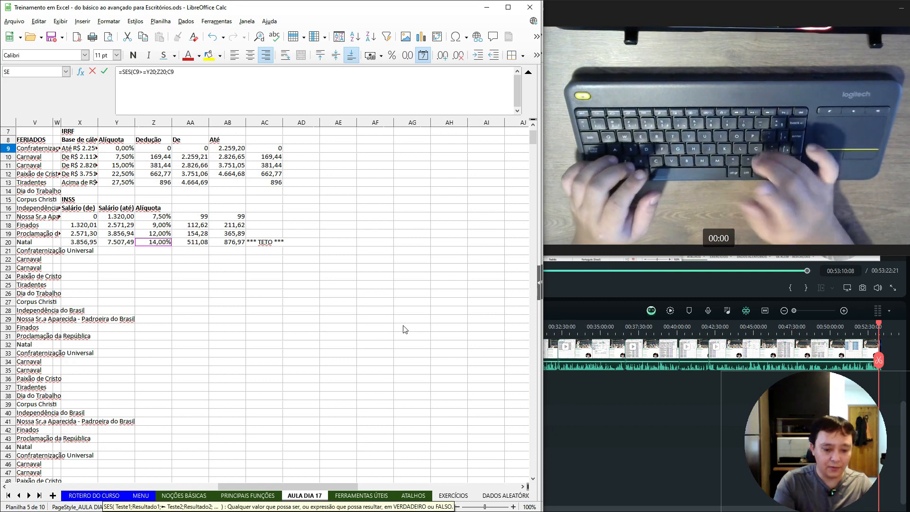
{"action": "type", "text": "=X20"}
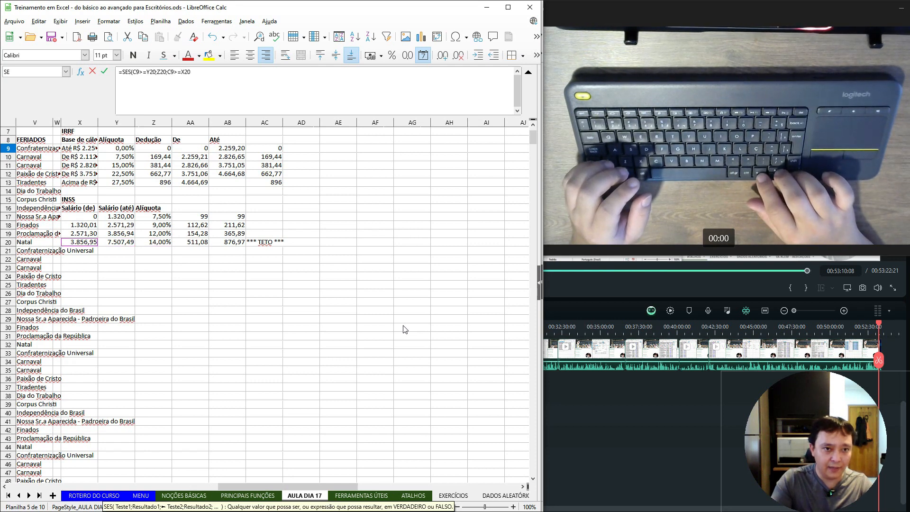
{"action": "type", "text": ";Z20"}
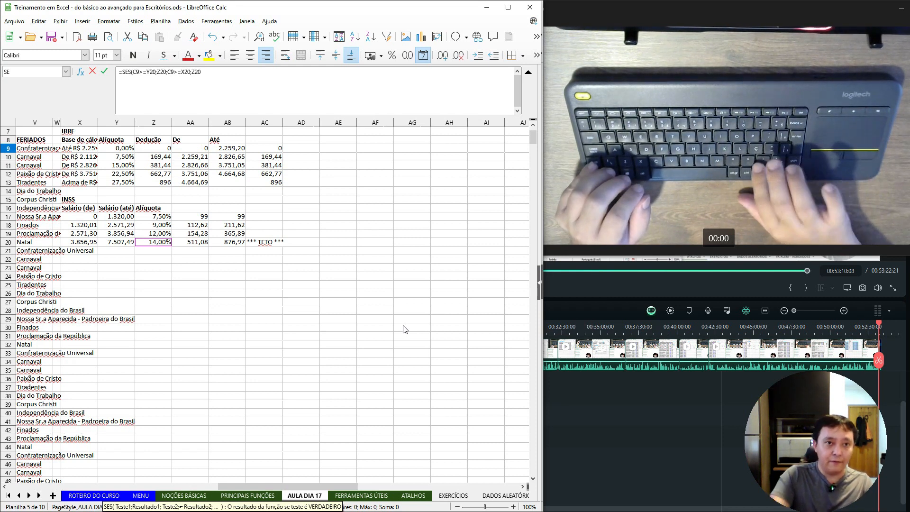
Add a third SES test, C9>=X19, returning the INSS rate in Z19.
{"action": "type", "text": ";C9>"}
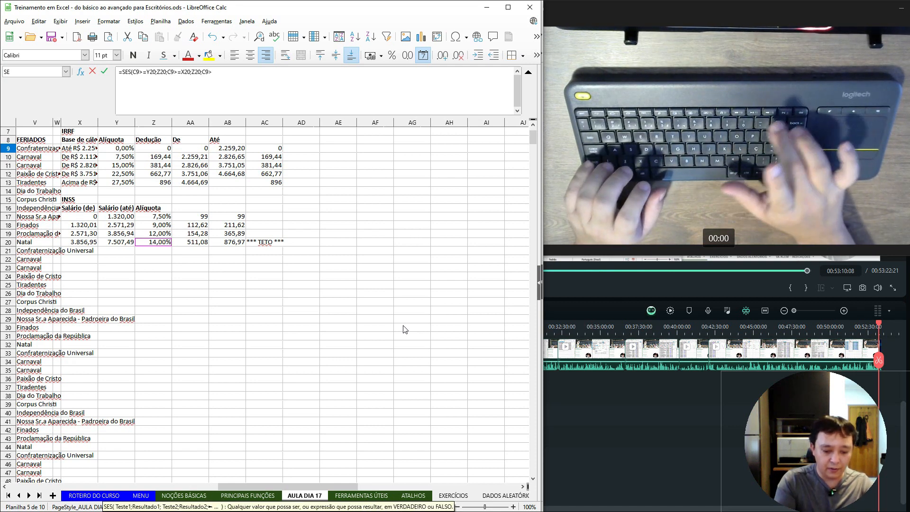
{"action": "key", "text": "Up"}
{"action": "key", "text": "Left"}
{"action": "key", "text": "Left"}
{"action": "type", "text": ";"}
{"action": "key", "text": "Right"}
{"action": "key", "text": "Right"}
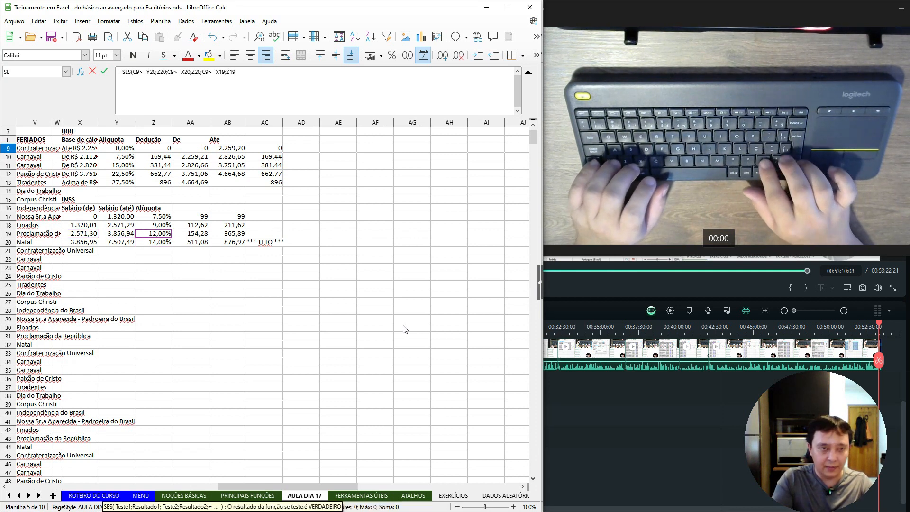
Add a fourth SES test, C9>=X18, returning the INSS rate in Z18.
{"action": "type", "text": ";"}
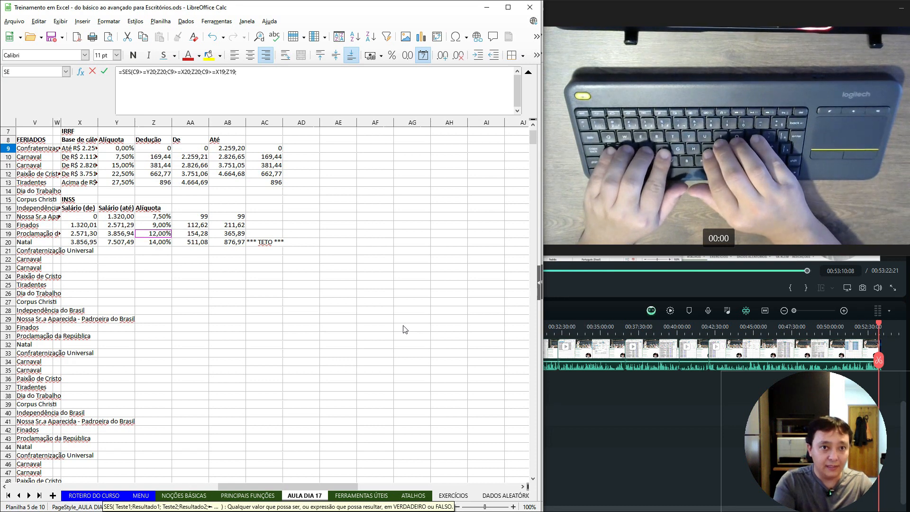
{"action": "type", "text": "C9>"}
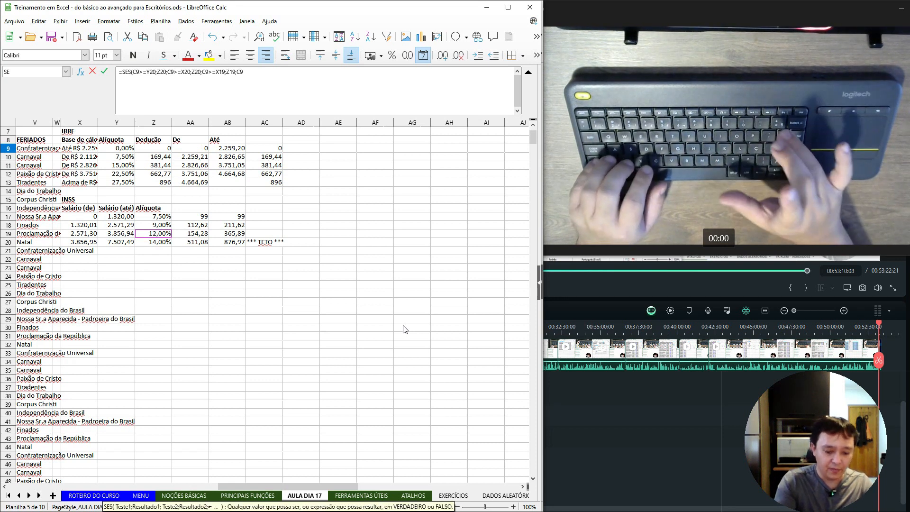
{"action": "type", "text": "="}
{"action": "key", "text": "Up"}
{"action": "key", "text": "Left"}
{"action": "key", "text": "Left"}
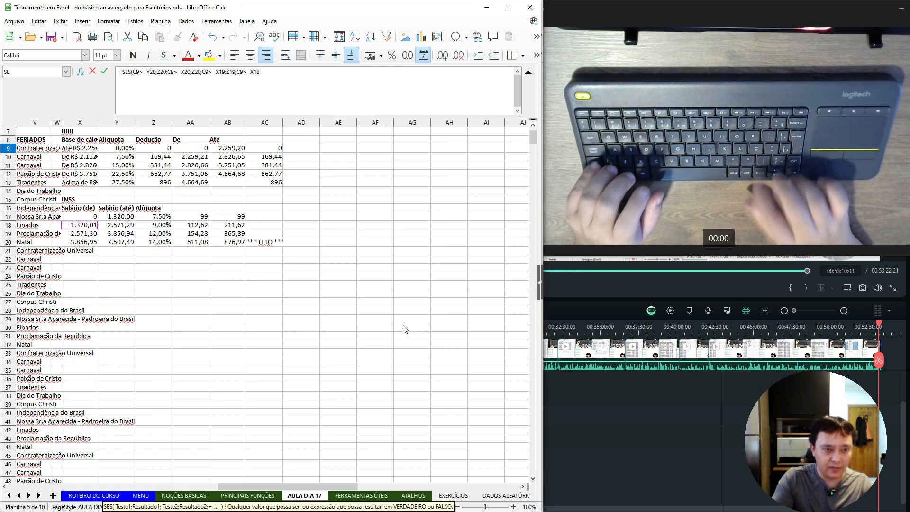
{"action": "type", "text": ";"}
{"action": "key", "text": "Up"}
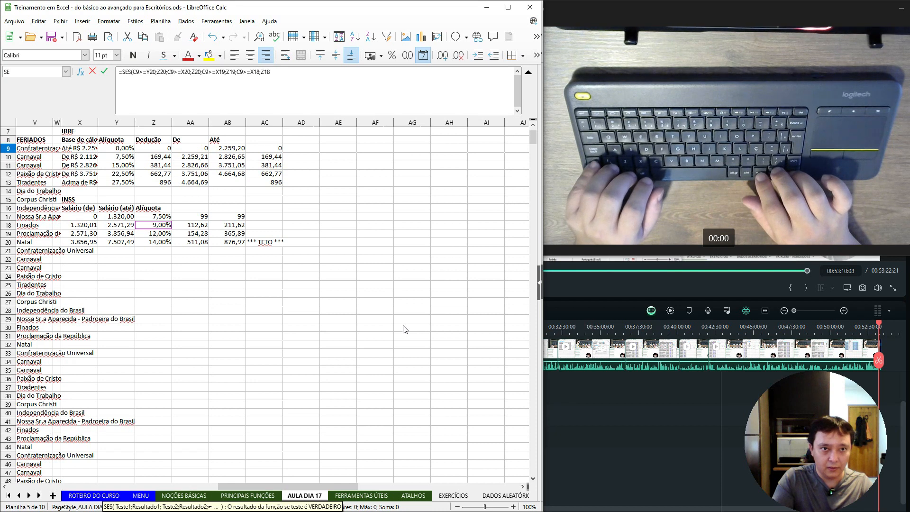
Add a final SES test, C9<X18, returning the lowest bracket's INSS rate in Z17.
{"action": "type", "text": ";"}
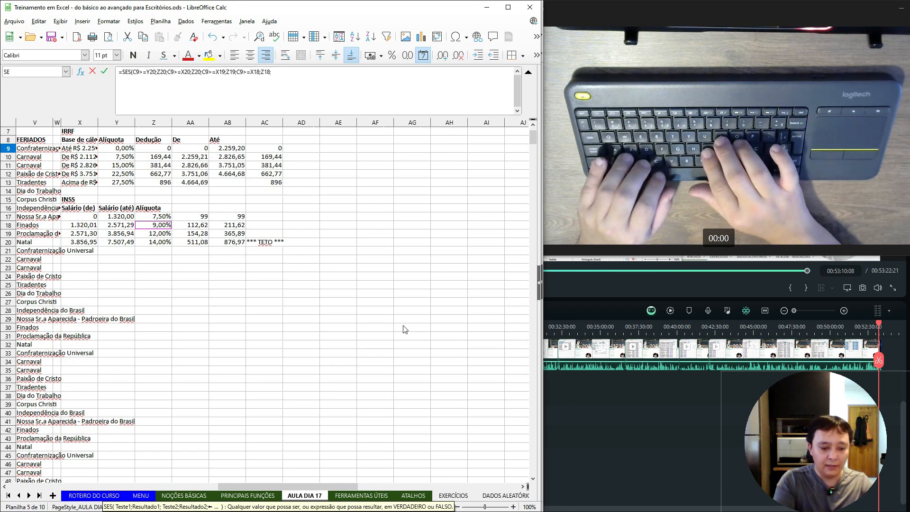
{"action": "type", "text": "C9"}
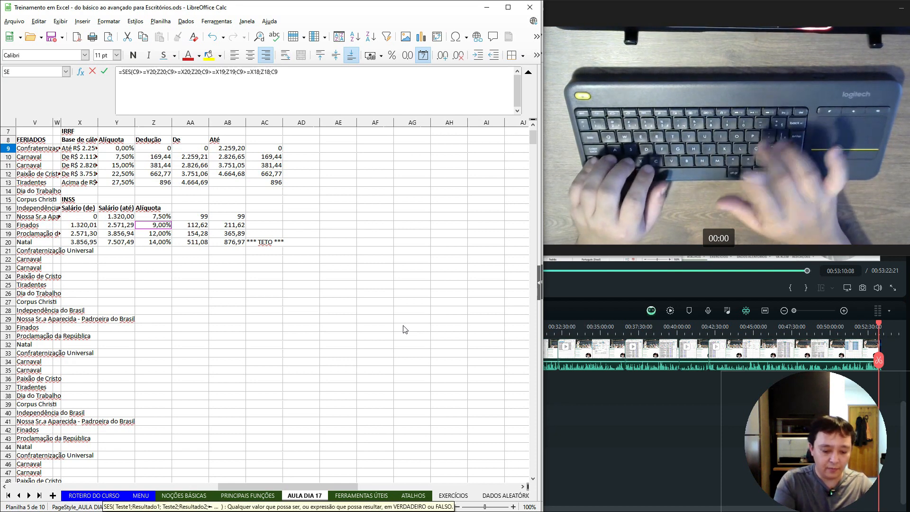
{"action": "type", "text": "<"}
{"action": "key", "text": "Left"}
{"action": "key", "text": "Left"}
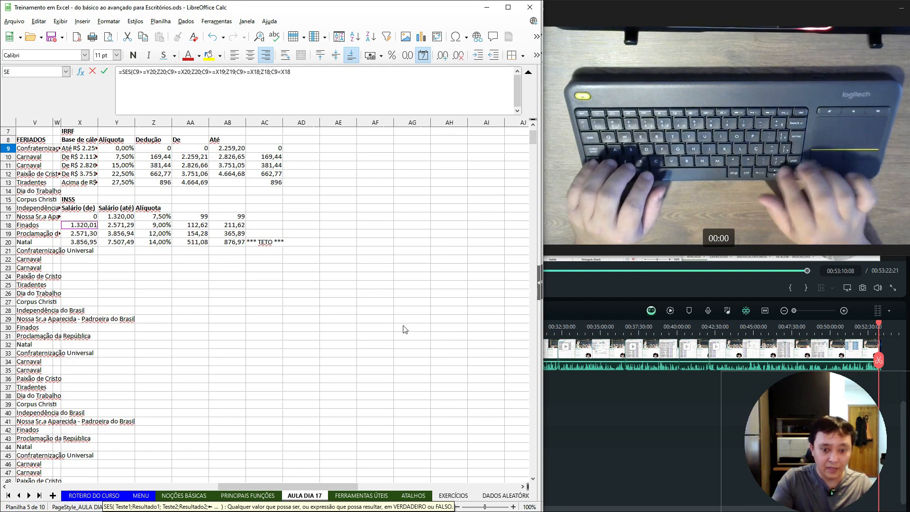
{"action": "type", "text": ";"}
{"action": "key", "text": "Left"}
{"action": "key", "text": "Up"}
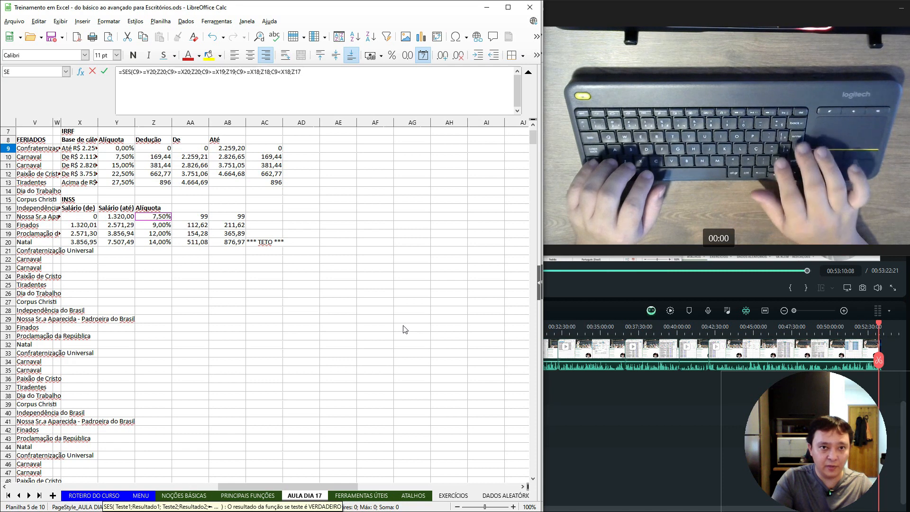
Enter the completed SES formula in H9 and format the cell as a percentage.
{"action": "key", "text": "Return"}
{"action": "key", "text": "Up"}
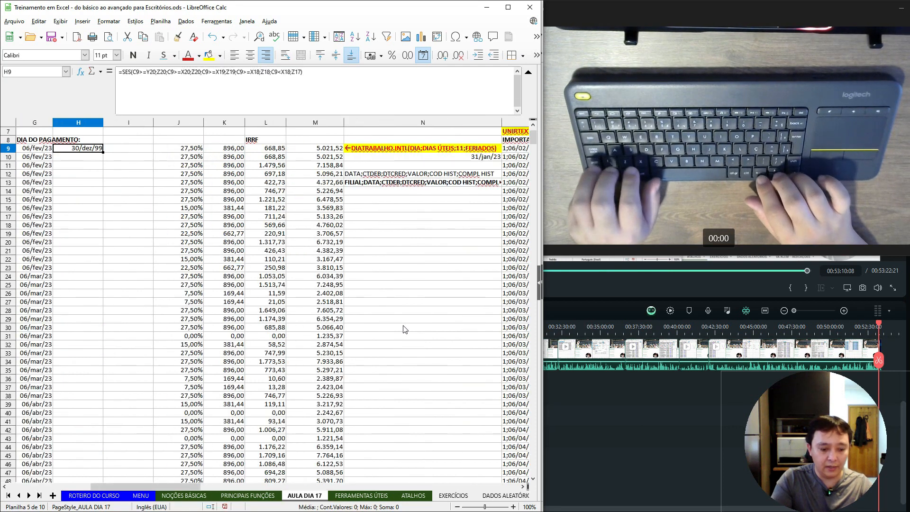
{"action": "key", "text": "ctrl+shift+5"}
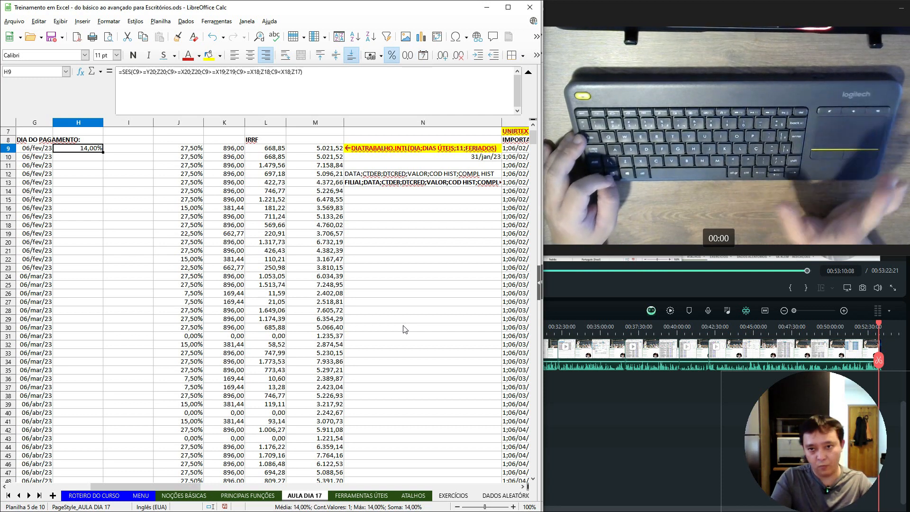
Make every cell reference in the H9 SES formula absolute, such as $C$9, $Y$20 and $Z$20.
{"action": "key", "text": "F2"}
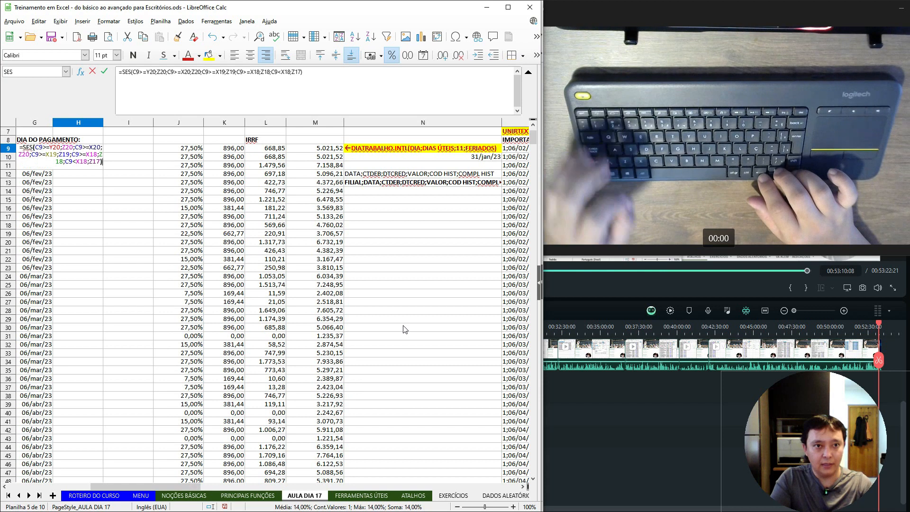
{"action": "key", "text": "shift+Left"}
{"action": "key", "text": "shift+Left"}
{"action": "key", "text": "shift+Left"}
{"action": "key", "text": "shift+Left"}
{"action": "key", "text": "shift+Left"}
{"action": "key", "text": "shift+Left"}
{"action": "key", "text": "shift+Left"}
{"action": "key", "text": "shift+Left"}
{"action": "key", "text": "shift+Left"}
{"action": "key", "text": "shift+Left"}
{"action": "key", "text": "shift+Left"}
{"action": "key", "text": "shift+Left"}
{"action": "key", "text": "shift+Left"}
{"action": "key", "text": "shift+Left"}
{"action": "key", "text": "shift+Left"}
{"action": "key", "text": "shift+Left"}
{"action": "key", "text": "shift+Left"}
{"action": "key", "text": "shift+Left"}
{"action": "key", "text": "shift+Left"}
{"action": "key", "text": "shift+Left"}
{"action": "key", "text": "shift+Left"}
{"action": "key", "text": "shift+Left"}
{"action": "key", "text": "shift+Left"}
{"action": "key", "text": "shift+Left"}
{"action": "key", "text": "shift+Left"}
{"action": "key", "text": "shift+Left"}
{"action": "key", "text": "shift+Left"}
{"action": "key", "text": "shift+Left"}
{"action": "key", "text": "shift+Left"}
{"action": "key", "text": "shift+Left"}
{"action": "key", "text": "shift+Left"}
{"action": "key", "text": "shift+Left"}
{"action": "key", "text": "shift+Left"}
{"action": "key", "text": "shift+Left"}
{"action": "key", "text": "shift+Left"}
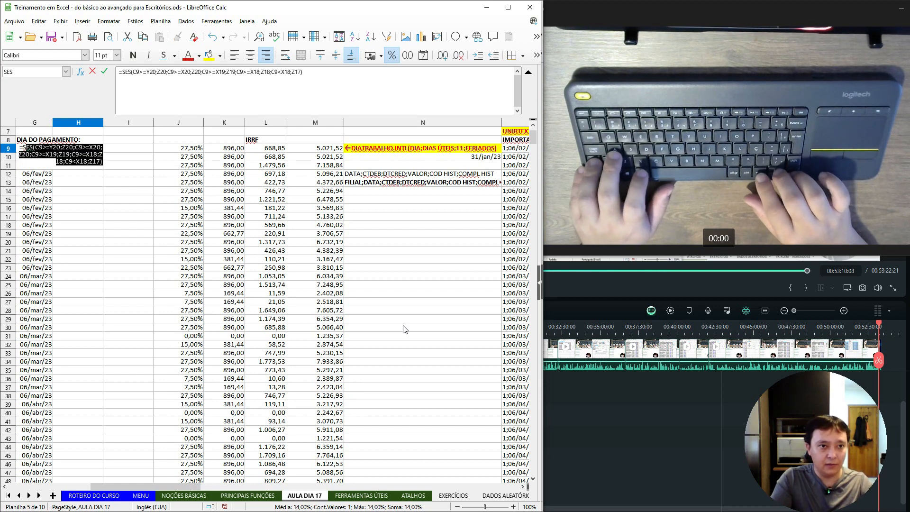
{"action": "key", "text": "shift+F4"}
{"action": "key", "text": "Return"}
Replace all occurrences of $C$9 with $C9 in the formulas of the selection H9:H13, leaving the salary row relative.
{"action": "key", "text": "Up"}
{"action": "key", "text": "shift+Down"}
{"action": "key", "text": "shift+Down"}
{"action": "key", "text": "shift+Down"}
{"action": "key", "text": "shift+Down"}
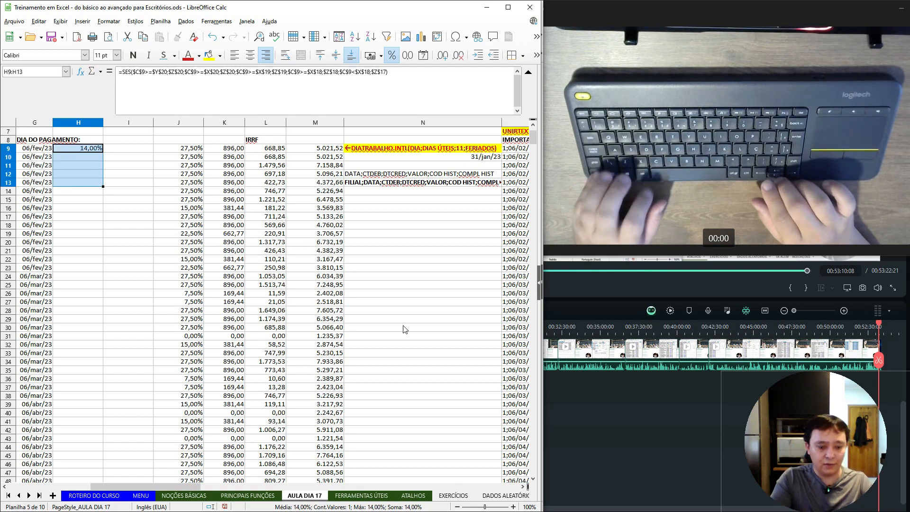
{"action": "key", "text": "ctrl+h"}
{"action": "key", "text": "Tab"}
{"action": "key", "text": "Tab"}
{"action": "key", "text": "Tab"}
{"action": "key", "text": "Tab"}
{"action": "key", "text": "Tab"}
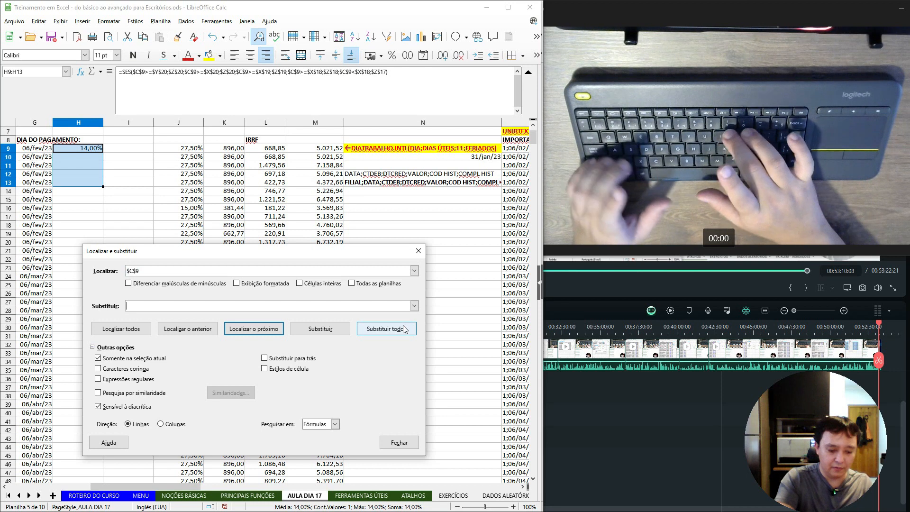
{"action": "type", "text": "$C"}
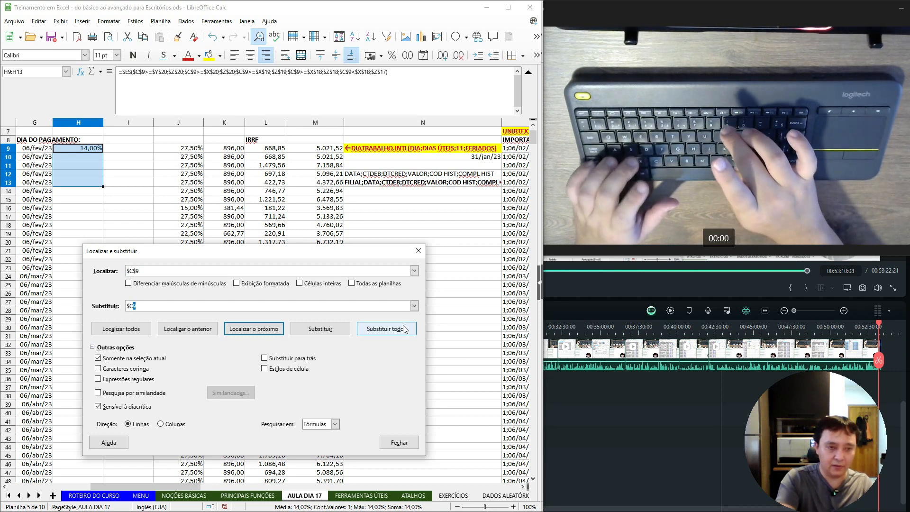
{"action": "type", "text": "9"}
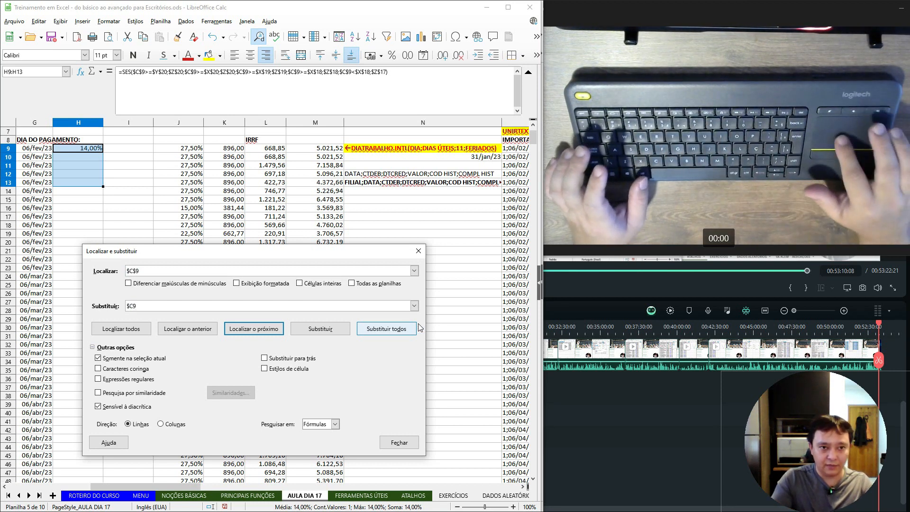
{"action": "left_click", "coordinate": [320, 329]}
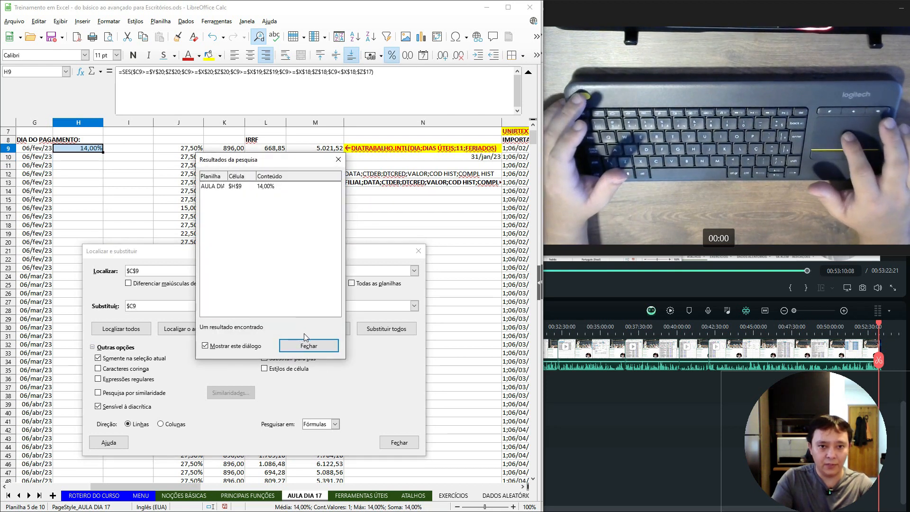
{"action": "left_click", "coordinate": [317, 349]}
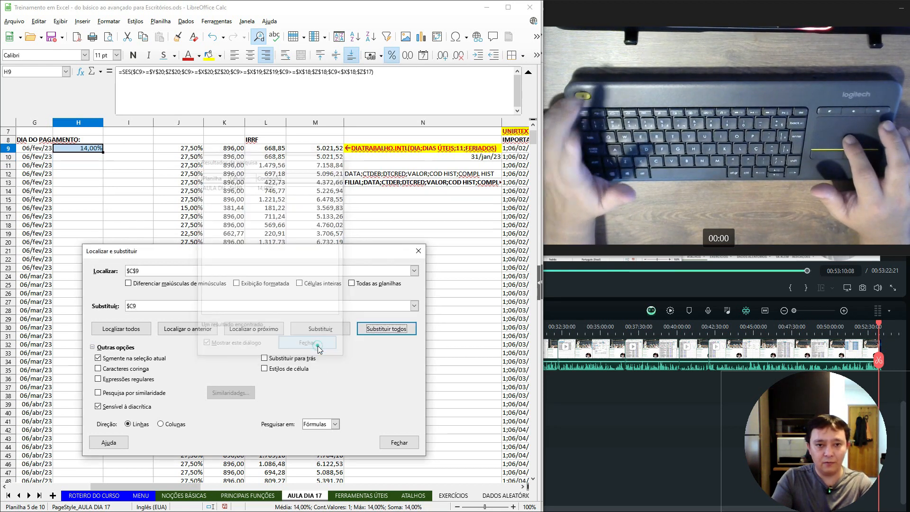
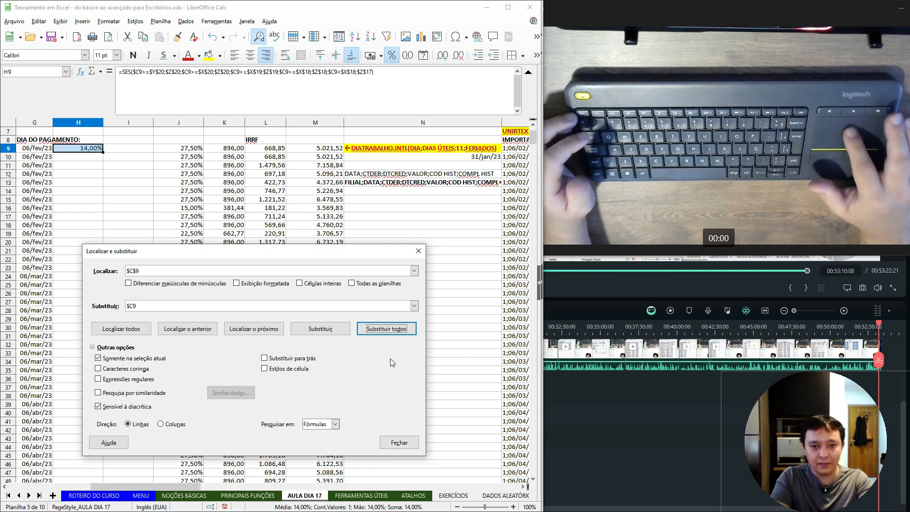
{"action": "key", "text": "Escape"}
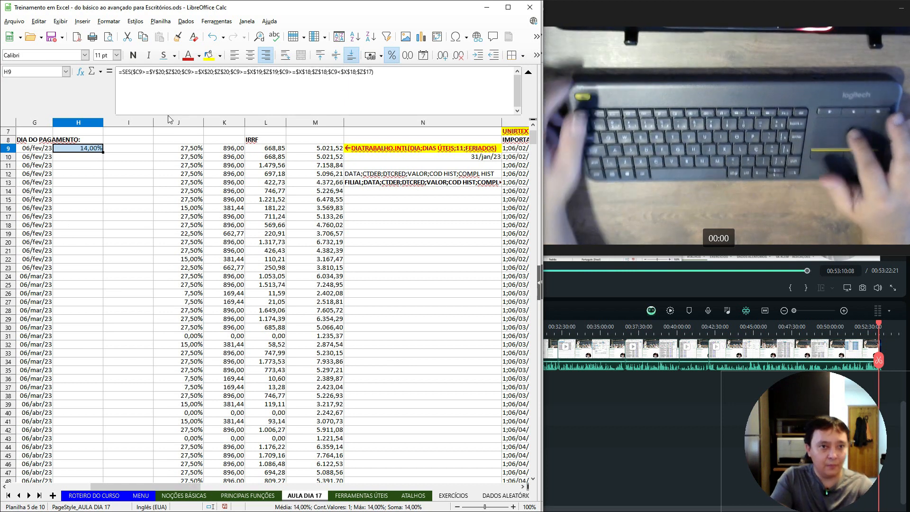
Check the references of the H9 SES formula and fill it down the column through H368.
{"action": "double_click", "coordinate": [88, 147]}
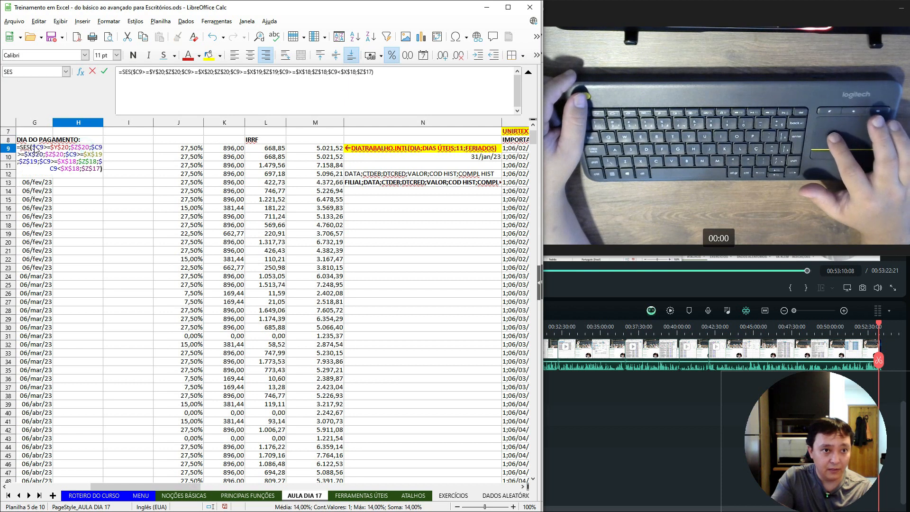
{"action": "key", "text": "Escape"}
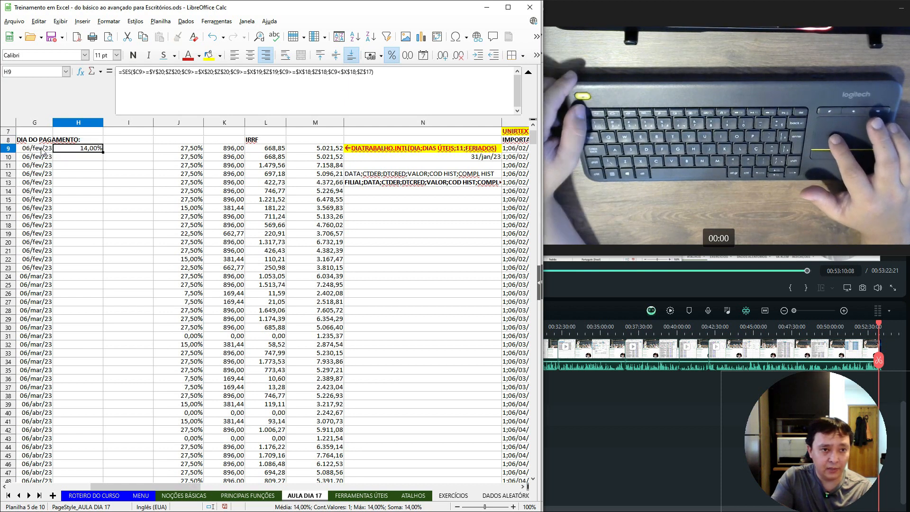
{"action": "double_click", "coordinate": [103, 152]}
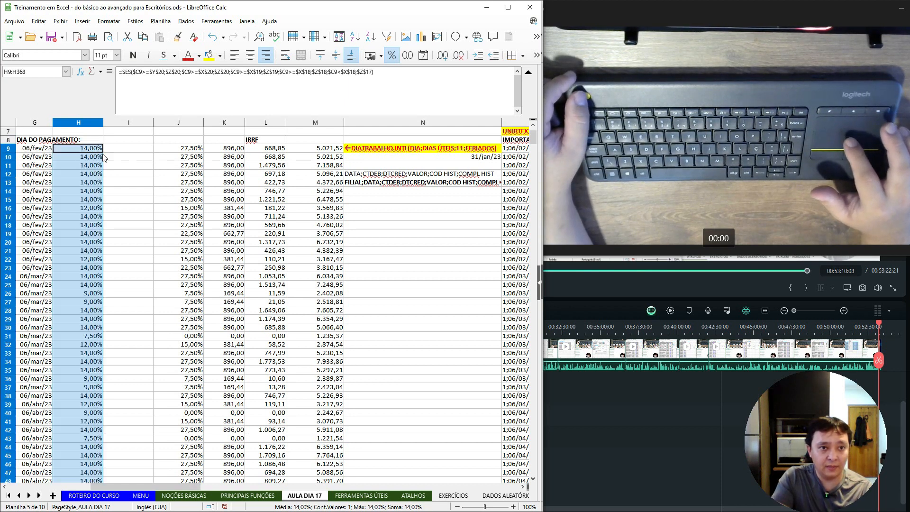
Examine the INSS rates filled into column H from the first payroll rows to the end of the list.
{"action": "left_click", "coordinate": [89, 191]}
{"action": "scroll", "coordinate": [89, 191], "scroll_direction": "down", "scroll_amount": 20}
{"action": "scroll", "coordinate": [88, 193], "scroll_direction": "down", "scroll_amount": 20}
{"action": "scroll", "coordinate": [89, 193], "scroll_direction": "down", "scroll_amount": 17}
{"action": "scroll", "coordinate": [90, 194], "scroll_direction": "down", "scroll_amount": 20}
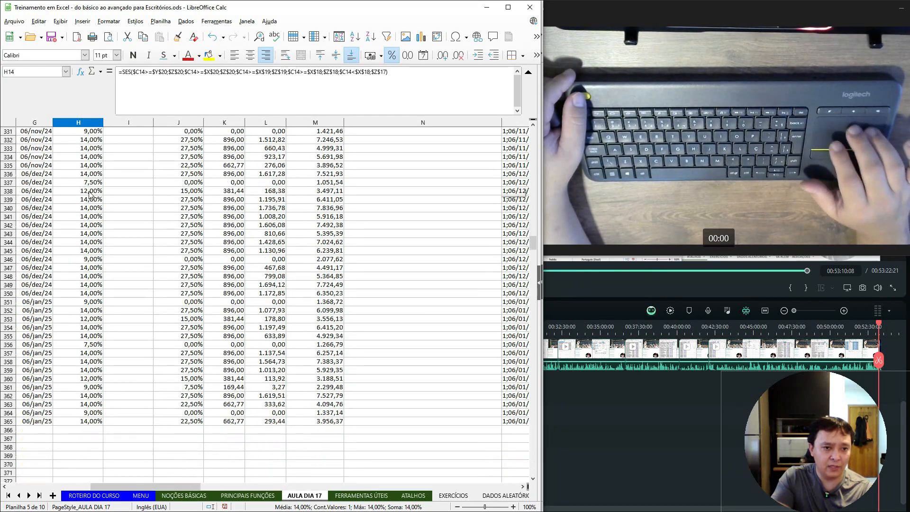
{"action": "scroll", "coordinate": [88, 193], "scroll_direction": "down", "scroll_amount": 11}
{"action": "scroll", "coordinate": [88, 193], "scroll_direction": "up", "scroll_amount": 20}
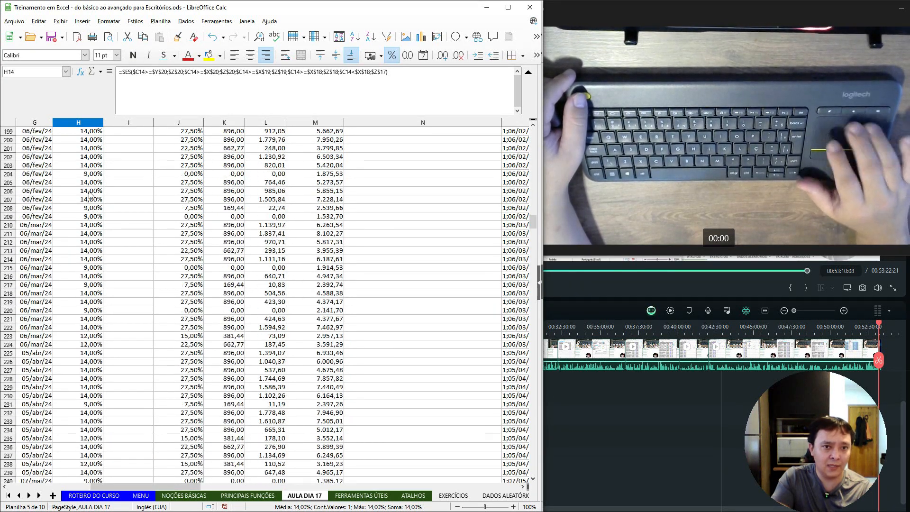
{"action": "scroll", "coordinate": [89, 193], "scroll_direction": "up", "scroll_amount": 20}
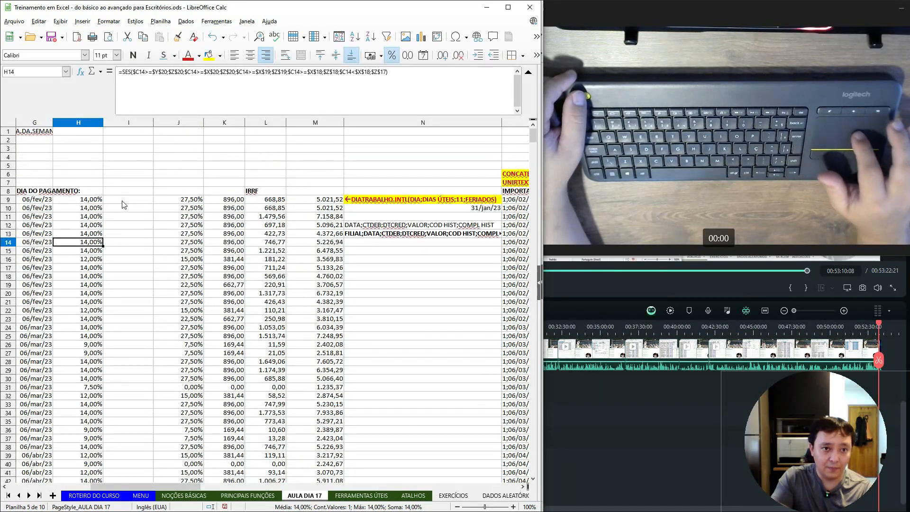
Start a SES formula in I9 with the salary cell C9 as the first tested value.
{"action": "left_click", "coordinate": [123, 201]}
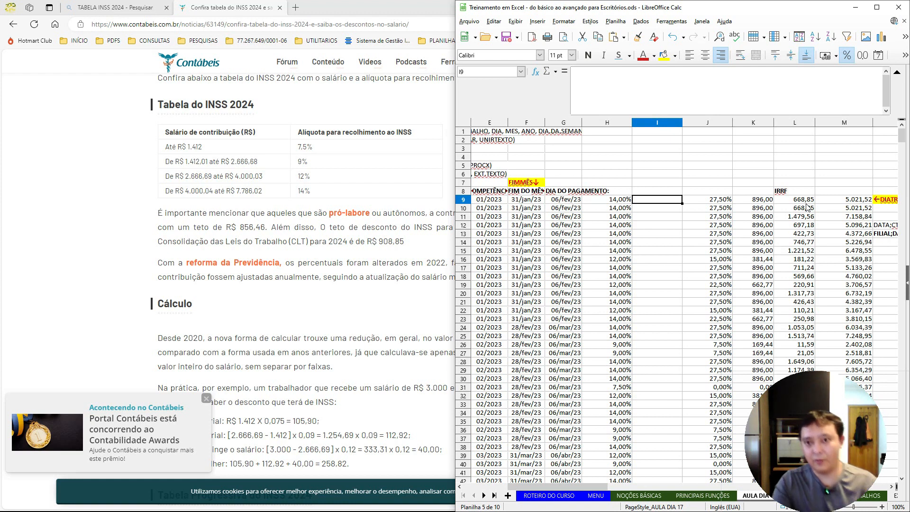
{"action": "type", "text": "="}
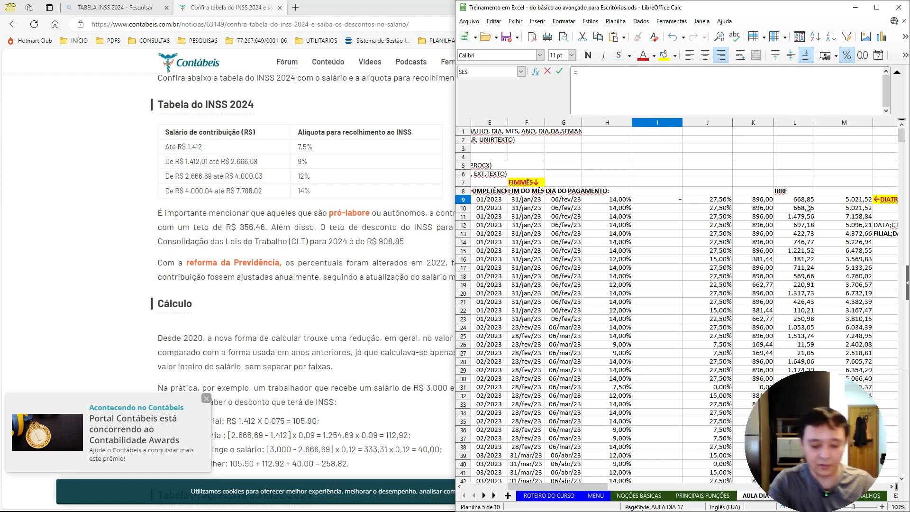
{"action": "type", "text": "SES("}
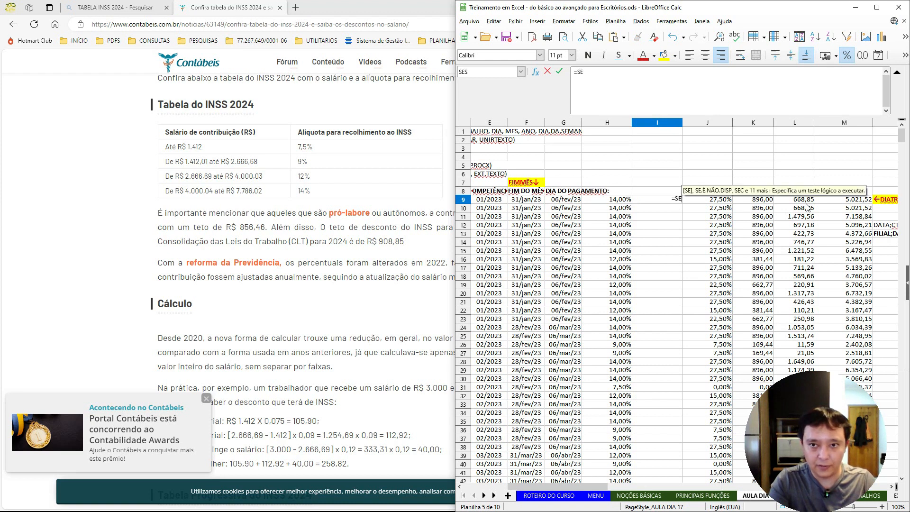
{"action": "key", "text": "Left"}
{"action": "key", "text": "Left"}
{"action": "key", "text": "Left"}
{"action": "key", "text": "BackSpace"}
{"action": "key", "text": "BackSpace"}
{"action": "key", "text": "Left"}
{"action": "key", "text": "Left"}
{"action": "key", "text": "Left"}
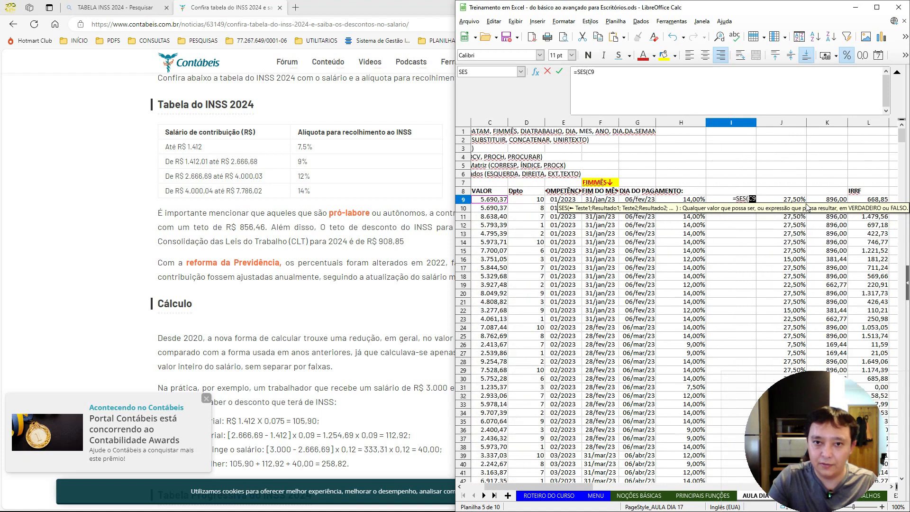
Complete the first SES condition in I9 as C9>=Y20, with the INSS ceiling amount in AB20 as its result.
{"action": "type", "text": ">="}
{"action": "key", "text": "Right"}
{"action": "key", "text": "Right"}
{"action": "key", "text": "Right"}
{"action": "key", "text": "Right"}
{"action": "key", "text": "Right"}
{"action": "key", "text": "Right"}
{"action": "key", "text": "Right"}
{"action": "key", "text": "Right"}
{"action": "key", "text": "Right"}
{"action": "key", "text": "Right"}
{"action": "key", "text": "Right"}
{"action": "key", "text": "Right"}
{"action": "key", "text": "Right"}
{"action": "key", "text": "Right"}
{"action": "key", "text": "Right"}
{"action": "key", "text": "Right"}
{"action": "key", "text": "Right"}
{"action": "key", "text": "Right"}
{"action": "key", "text": "Right"}
{"action": "key", "text": "Right"}
{"action": "key", "text": "Down"}
{"action": "key", "text": "Down"}
{"action": "key", "text": "Down"}
{"action": "key", "text": "Down"}
{"action": "key", "text": "Down"}
{"action": "key", "text": "Down"}
{"action": "key", "text": "Down"}
{"action": "key", "text": "Down"}
{"action": "key", "text": "Down"}
{"action": "key", "text": "Down"}
{"action": "key", "text": "Down"}
{"action": "key", "text": "Down"}
{"action": "key", "text": "Left"}
{"action": "key", "text": "Left"}
{"action": "key", "text": "Left"}
{"action": "key", "text": "Left"}
{"action": "key", "text": "Left"}
{"action": "key", "text": "Left"}
{"action": "key", "text": "Up"}
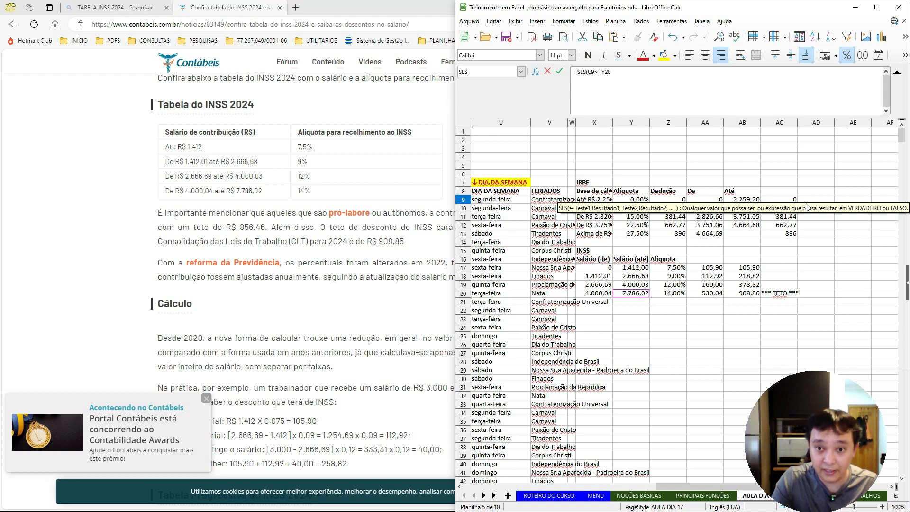
{"action": "type", "text": ";"}
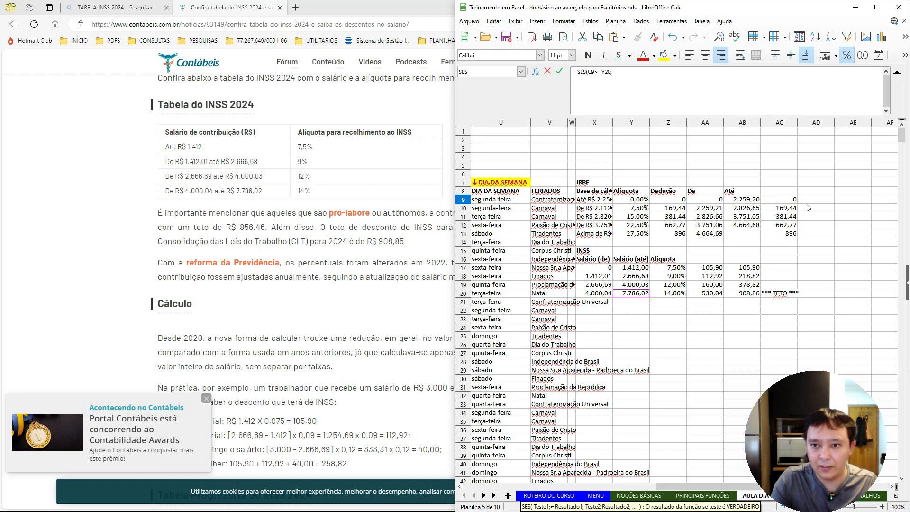
{"action": "type", "text": "AB20"}
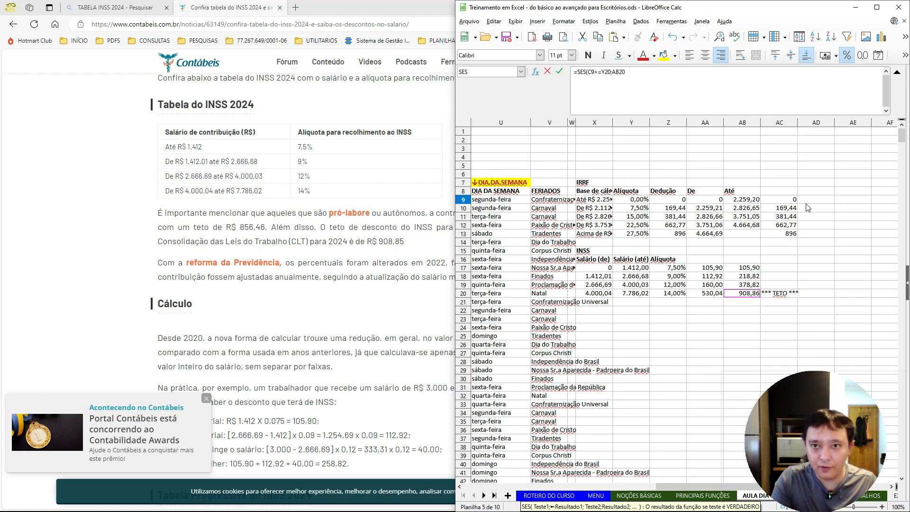
Add a second test to the I9 formula, checking C9>=X20 for the 14% bracket.
{"action": "type", "text": ";C9"}
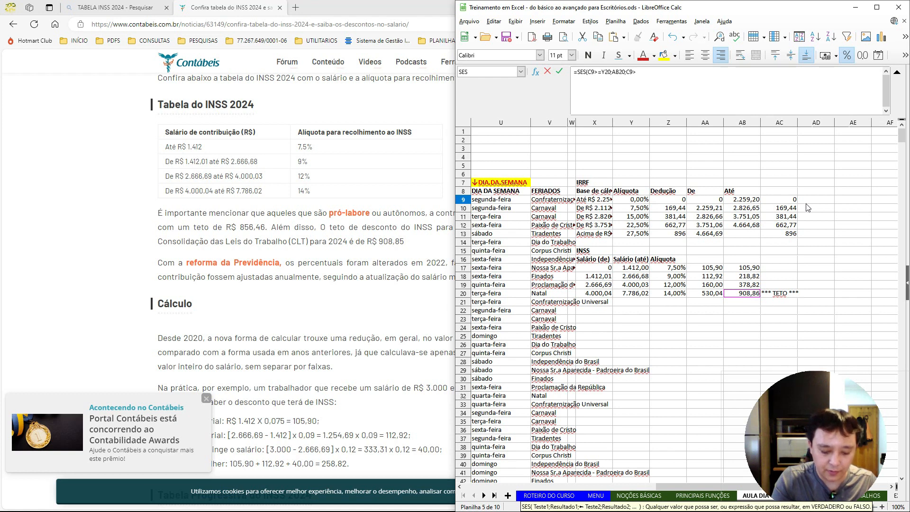
{"action": "type", "text": ">="}
{"action": "key", "text": "Left"}
{"action": "key", "text": "Left"}
{"action": "key", "text": "Left"}
{"action": "key", "text": "Left"}
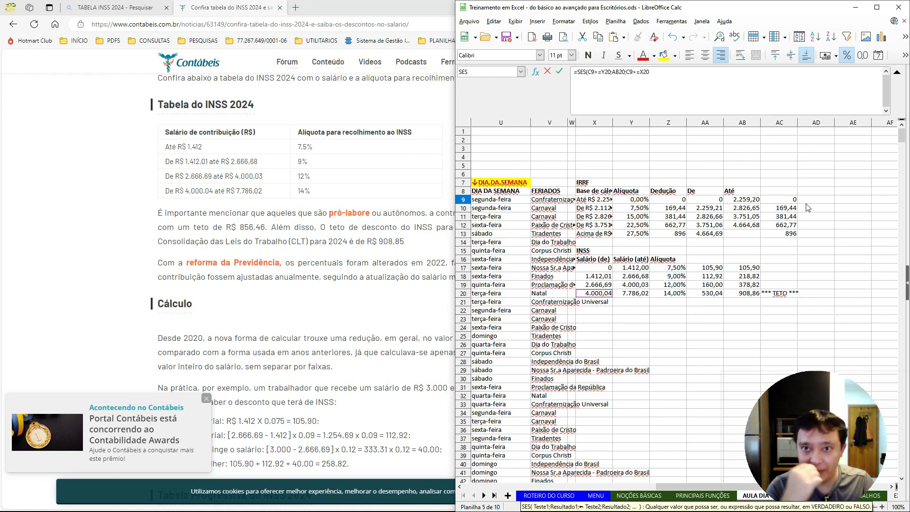
Enter the second test's result as (C9-X20)*Z20, grouping the subtraction in parentheses.
{"action": "type", "text": ";"}
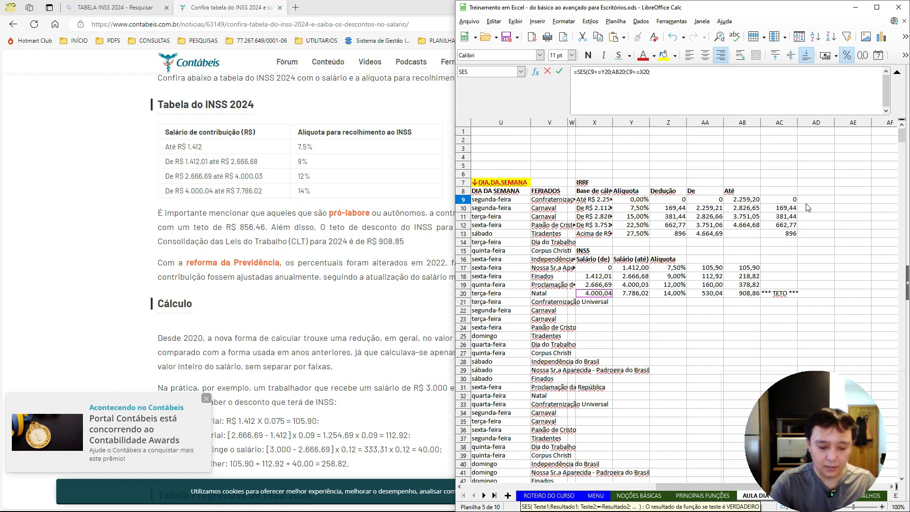
{"action": "type", "text": "C9"}
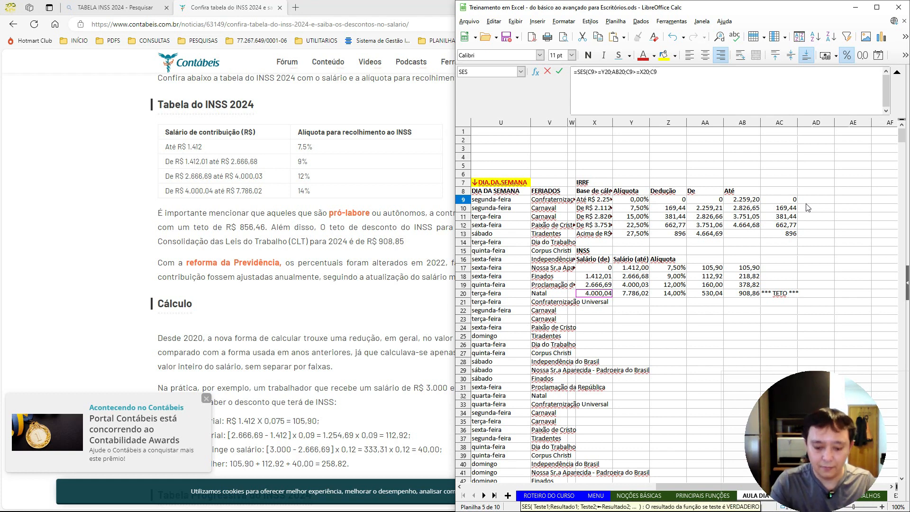
{"action": "type", "text": "-X20"}
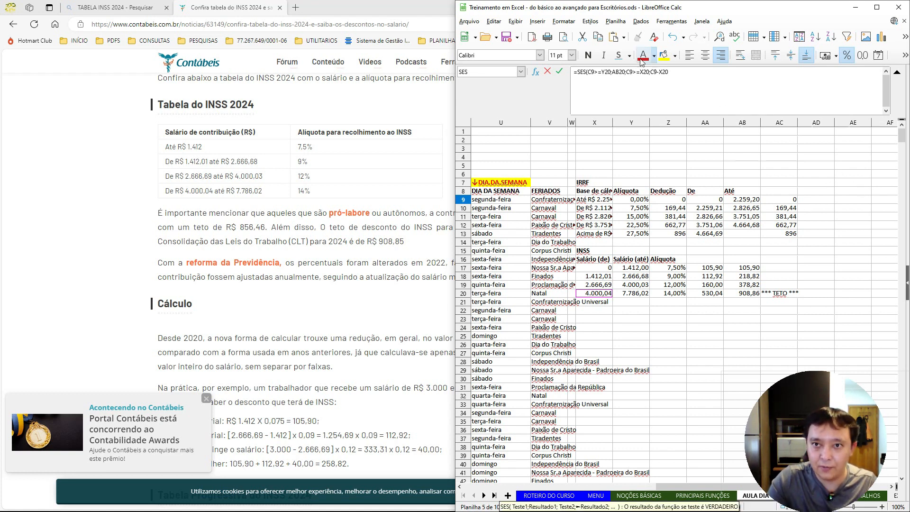
{"action": "left_click", "coordinate": [651, 75]}
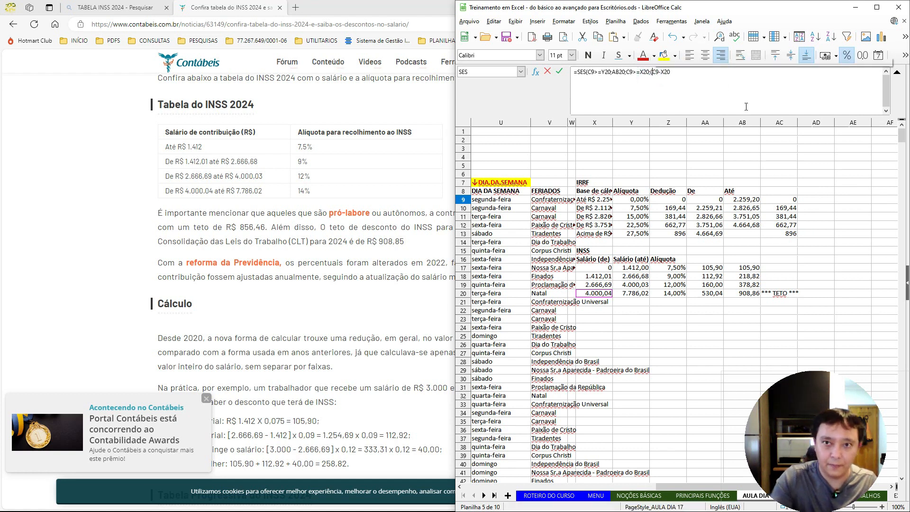
{"action": "type", "text": "("}
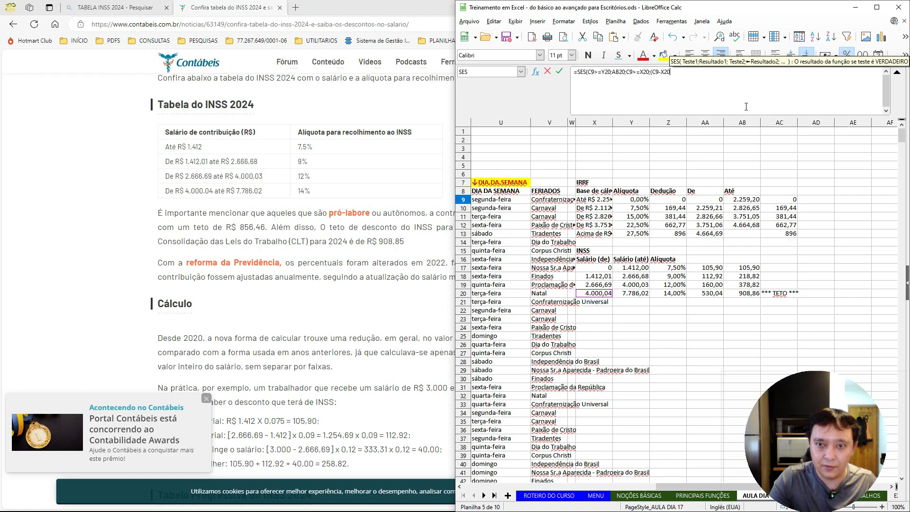
{"action": "type", "text": "*"}
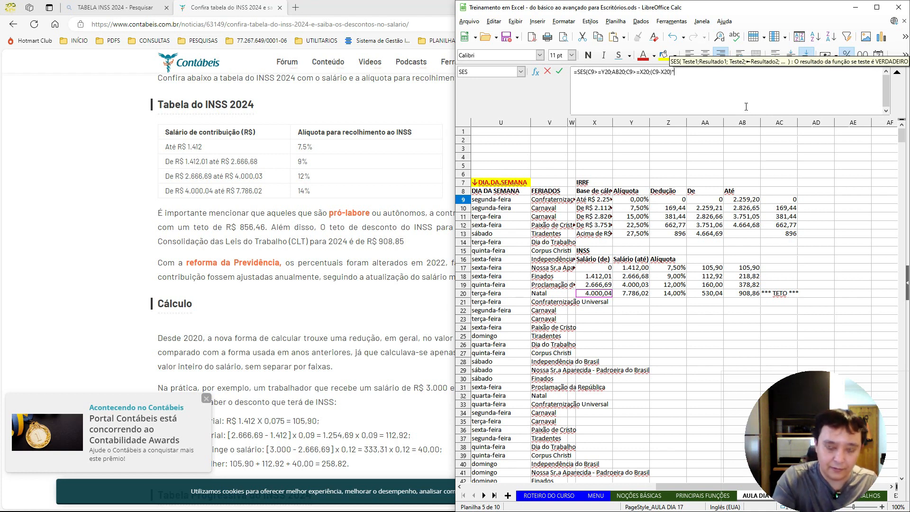
{"action": "key", "text": "F2"}
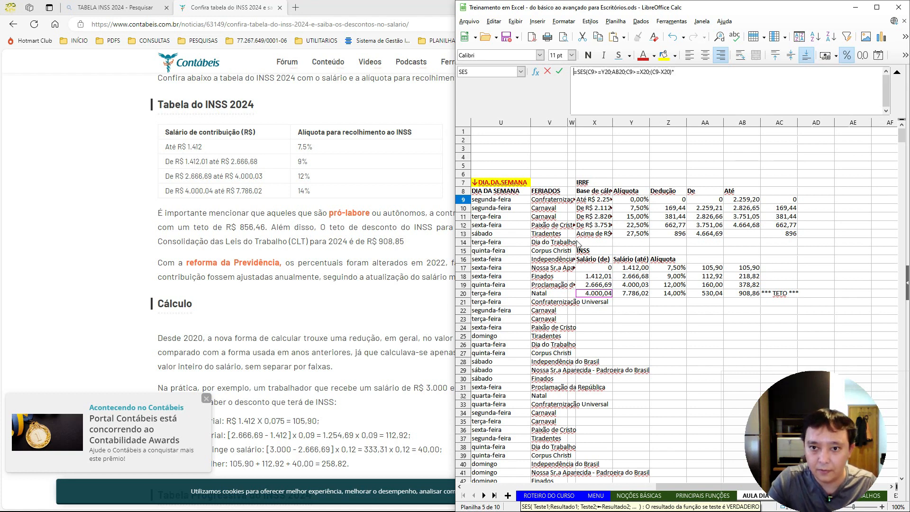
{"action": "left_click", "coordinate": [672, 294]}
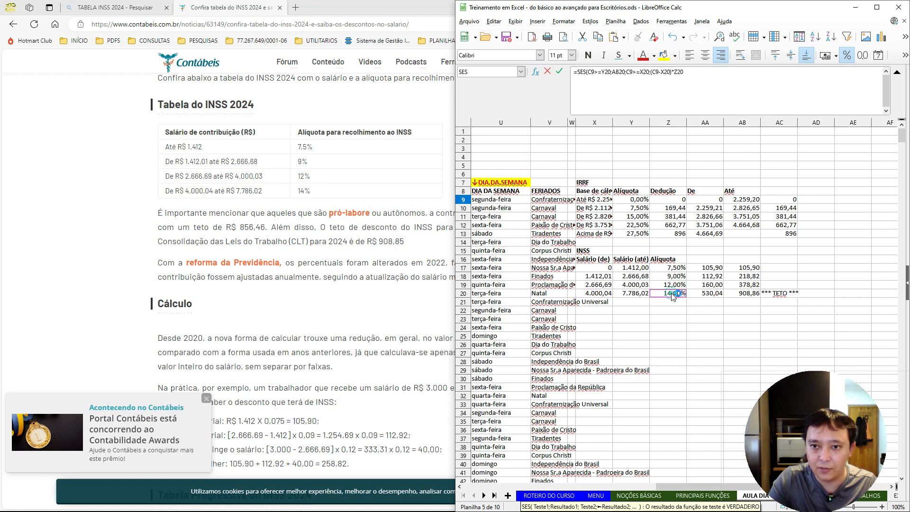
Add the accumulated amount AB19 to (C9-X20)*Z20 and close that result with a semicolon.
{"action": "left_click", "coordinate": [717, 68]}
{"action": "type", "text": ";"}
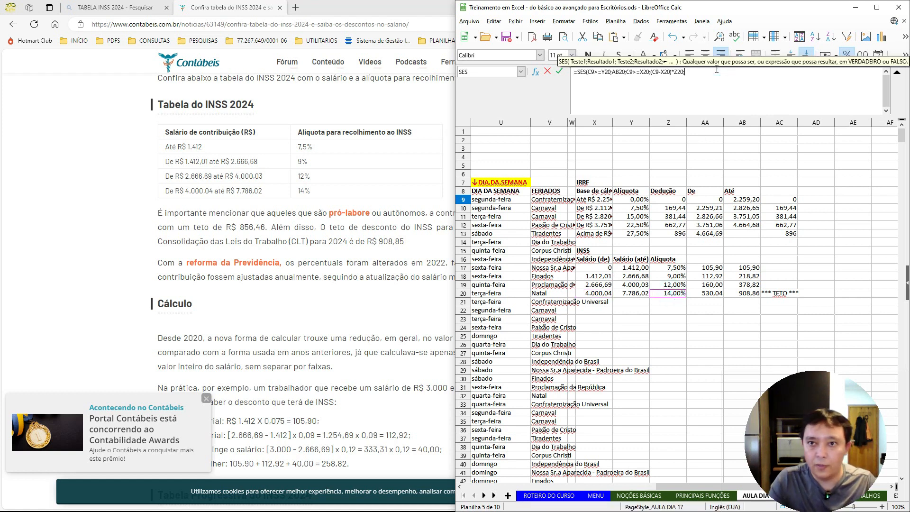
{"action": "key", "text": "BackSpace"}
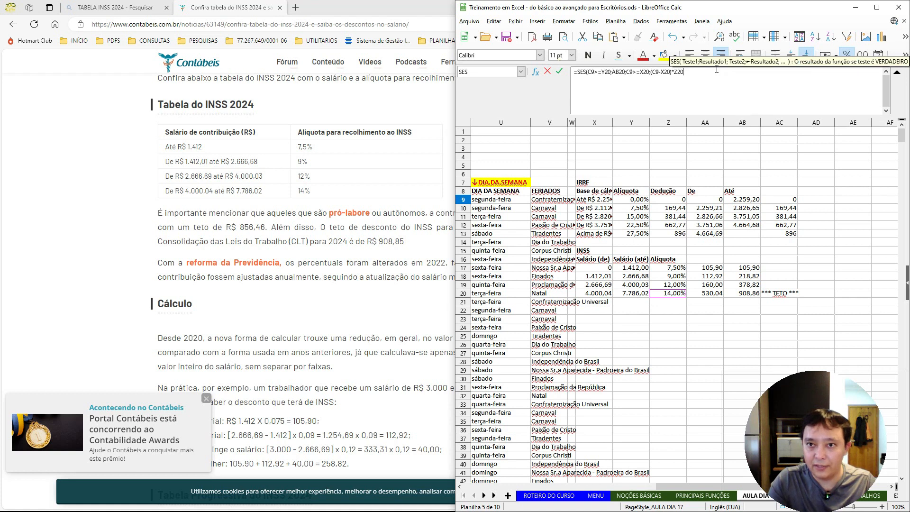
{"action": "type", "text": "+"}
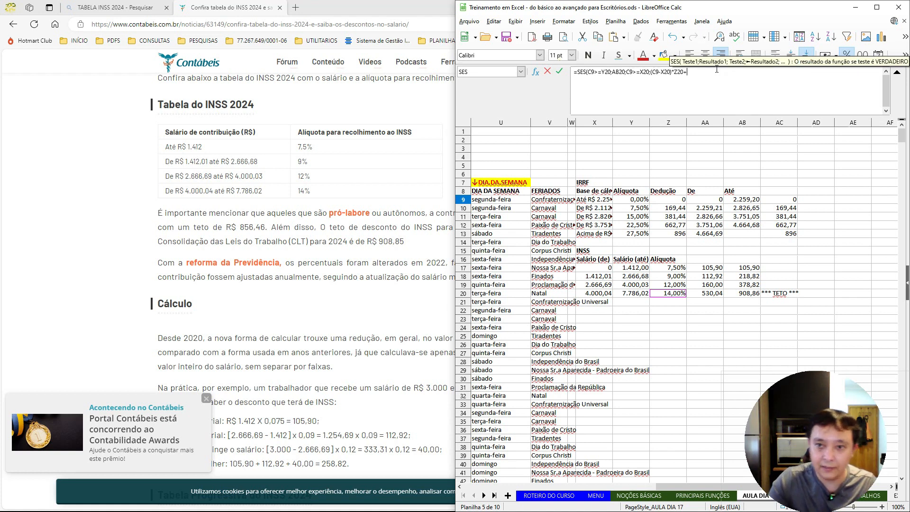
{"action": "left_click", "coordinate": [747, 284]}
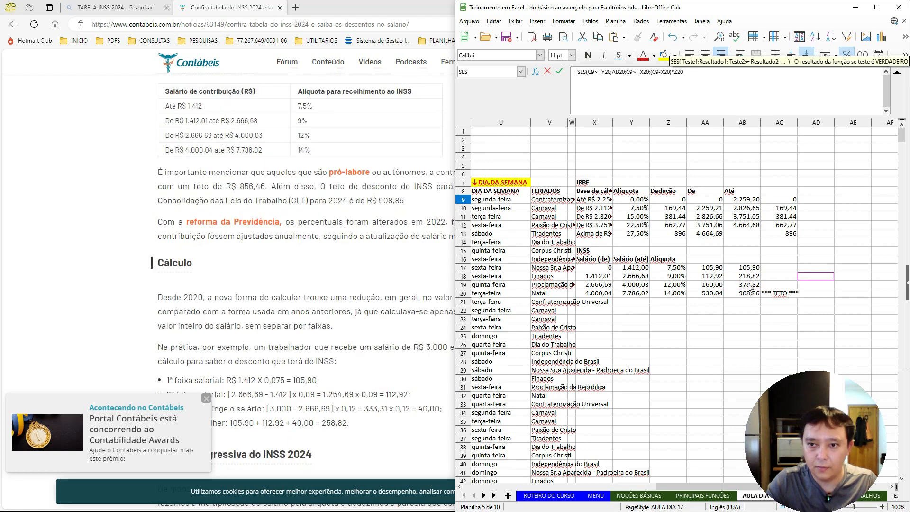
{"action": "left_click", "coordinate": [748, 284]}
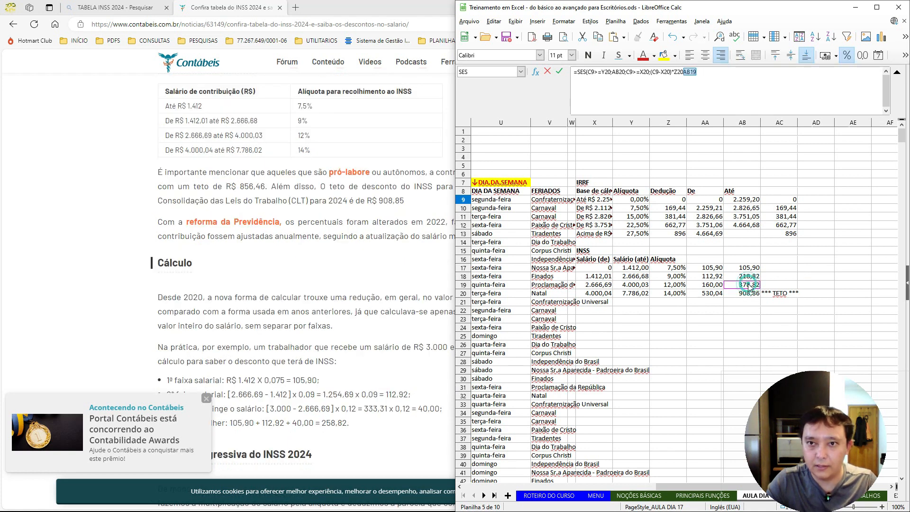
{"action": "type", "text": "AB"}
{"action": "key", "text": "BackSpace"}
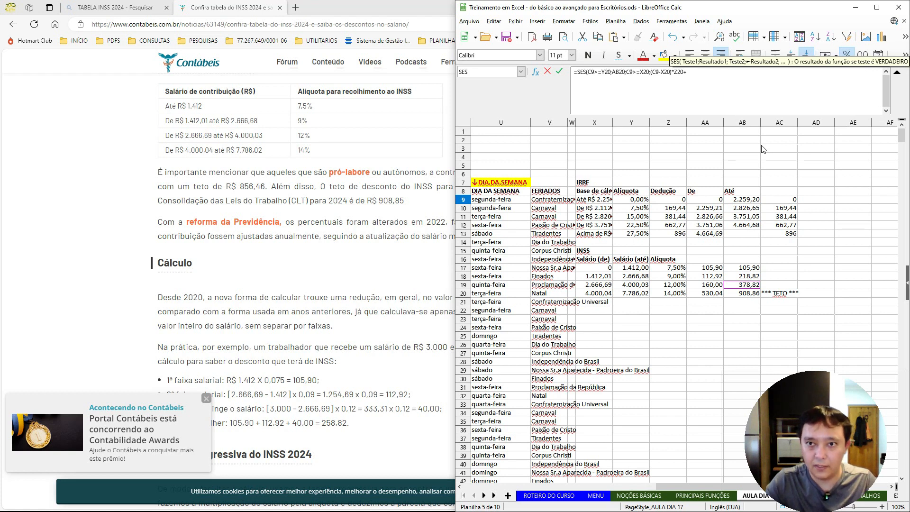
{"action": "left_click", "coordinate": [748, 284]}
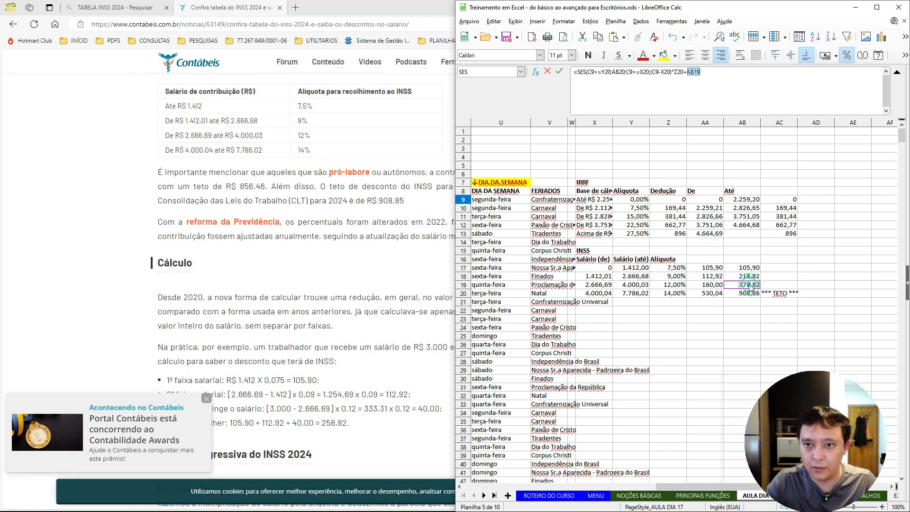
{"action": "left_click", "coordinate": [777, 86]}
{"action": "type", "text": ";"}
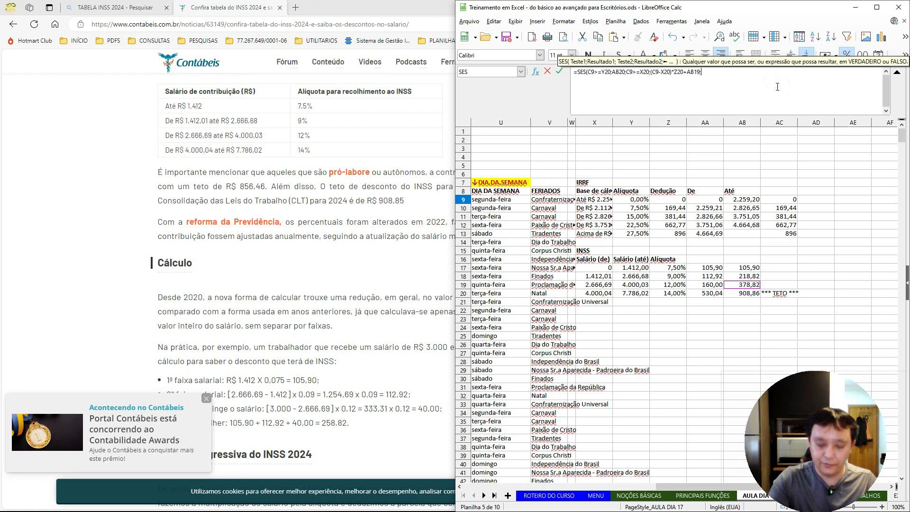
Add a third test to the I9 formula, checking C9>=X19 for the 12% bracket.
{"action": "type", "text": "C"}
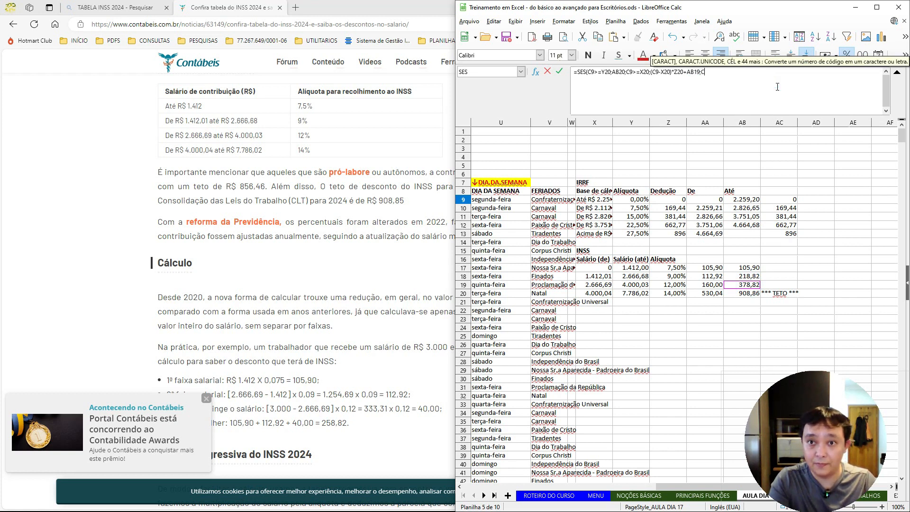
{"action": "type", "text": "9>="}
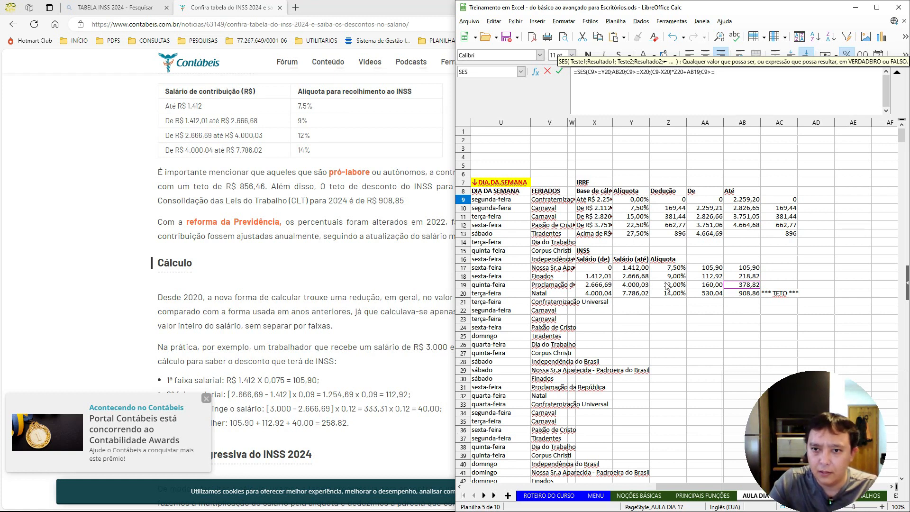
{"action": "left_click", "coordinate": [608, 286]}
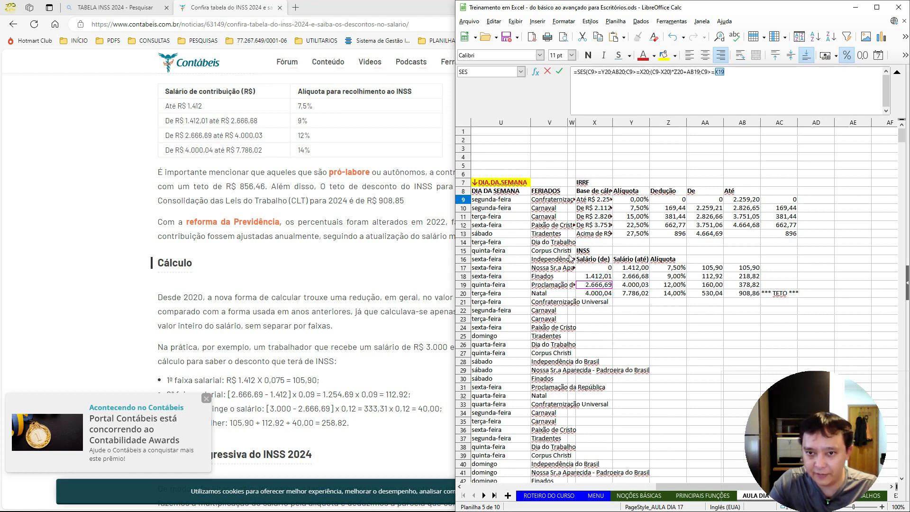
{"action": "type", "text": ";"}
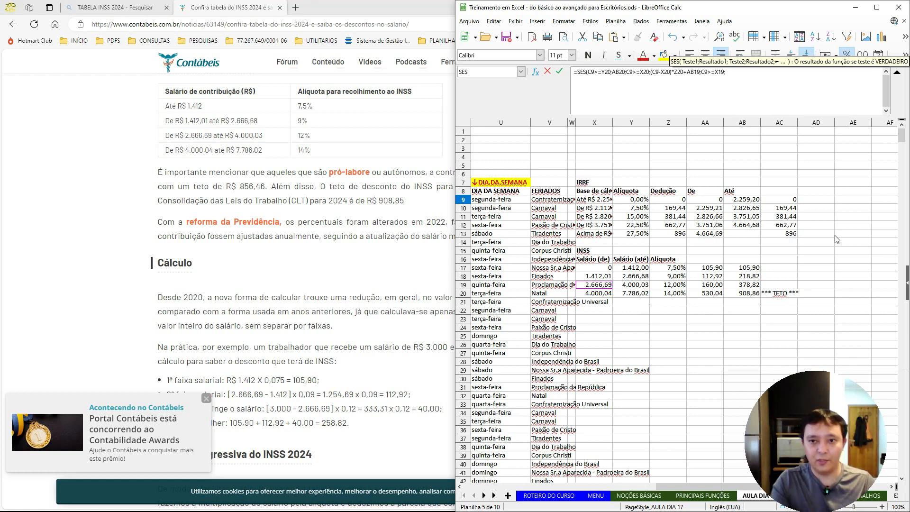
Begin the third test's result with (C9*Z19) followed by a plus sign.
{"action": "type", "text": "(C9*"}
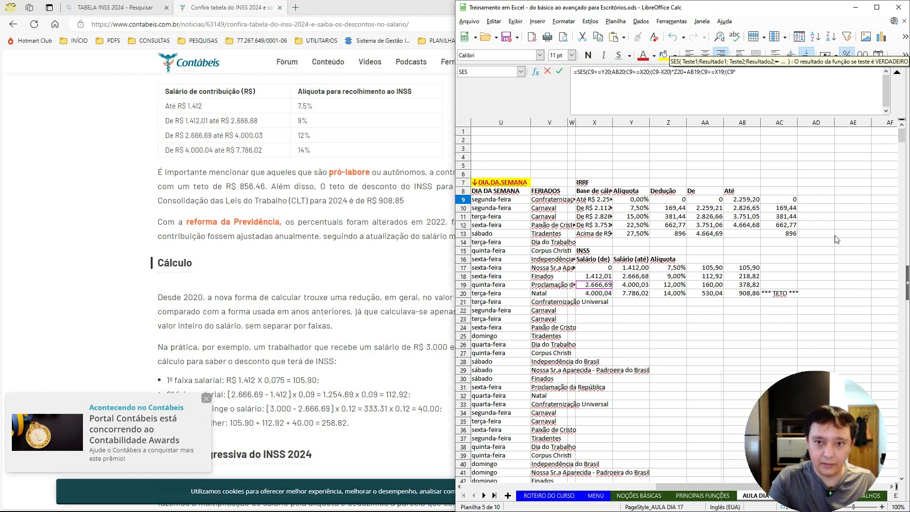
{"action": "left_click", "coordinate": [665, 285]}
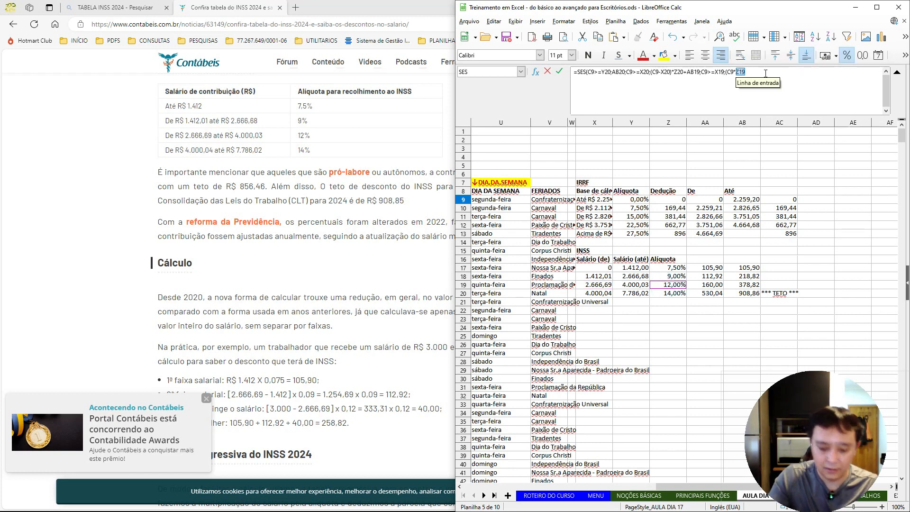
{"action": "type", "text": ")+"}
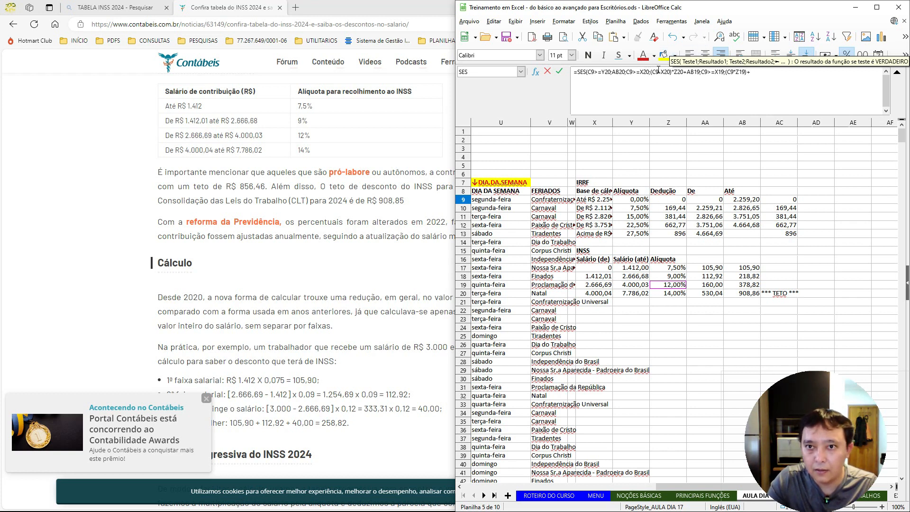
Change the third test's result in the I9 formula to (C9-X19)*Z19, removing the trailing parenthesis and plus sign.
{"action": "left_click", "coordinate": [732, 72]}
{"action": "key", "text": "BackSpace"}
{"action": "type", "text": "-"}
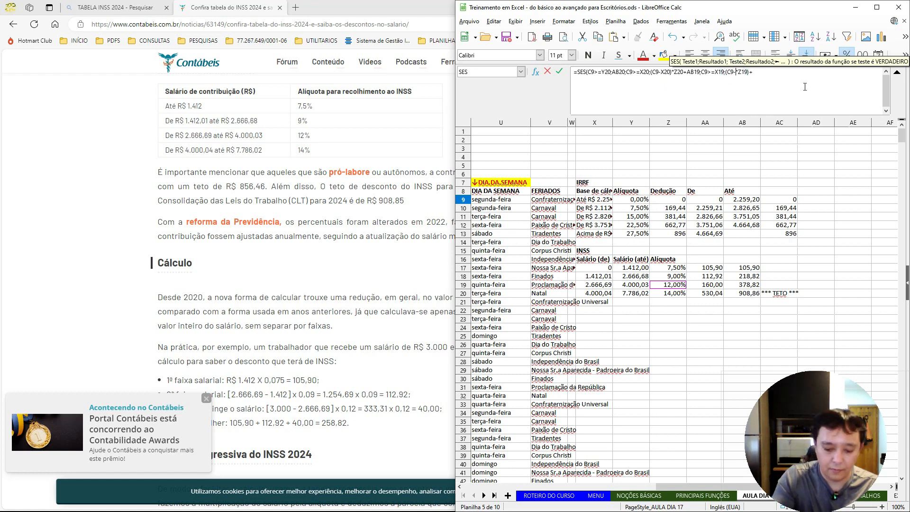
{"action": "left_click", "coordinate": [747, 276]}
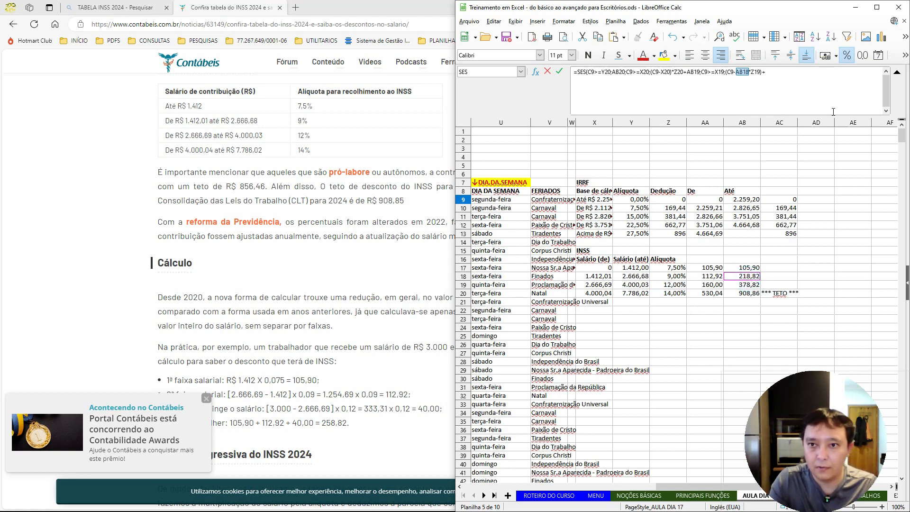
{"action": "key", "text": "BackSpace"}
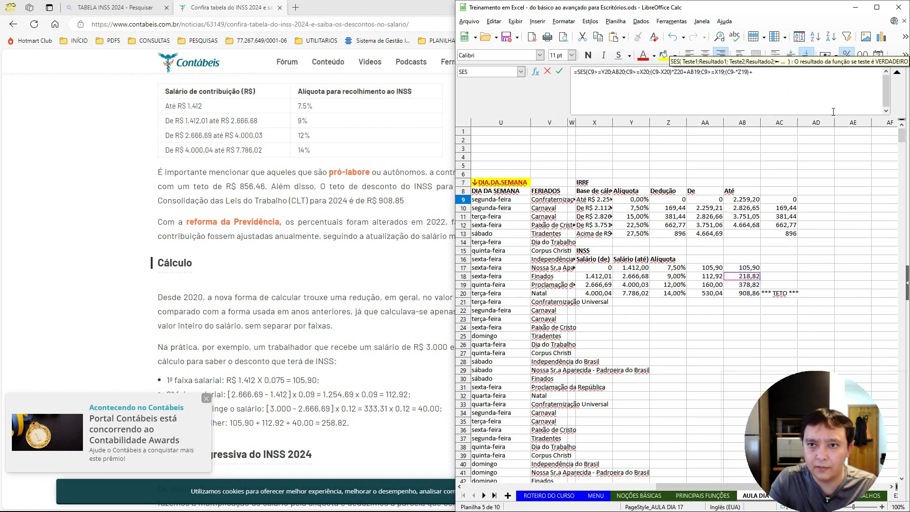
{"action": "left_click", "coordinate": [601, 277]}
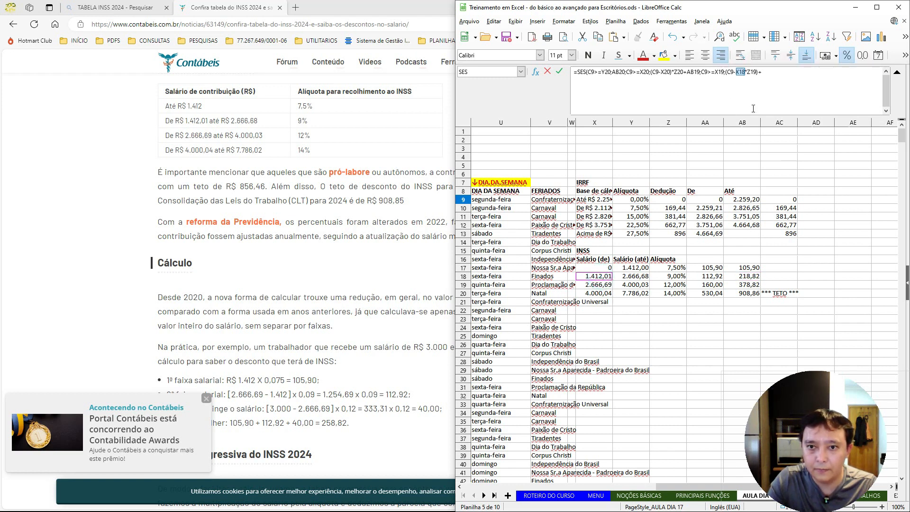
{"action": "left_click", "coordinate": [598, 284]}
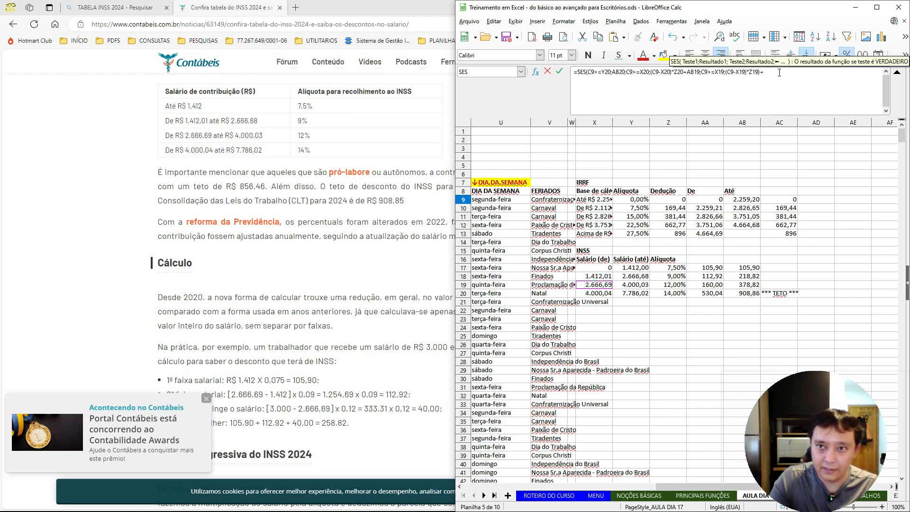
{"action": "key", "text": "BackSpace"}
{"action": "key", "text": "BackSpace"}
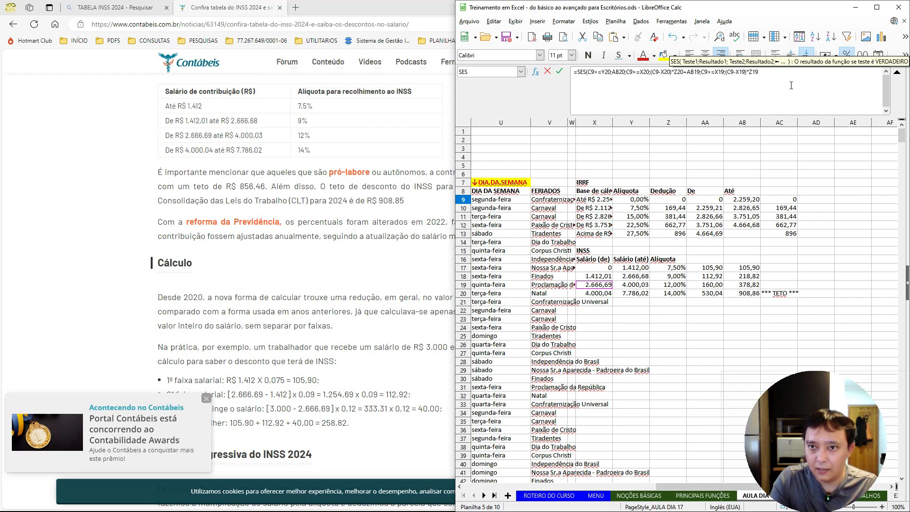
Add the accumulated amount AB18 to the third test's result and close that result with a semicolon.
{"action": "left_click", "coordinate": [775, 70]}
{"action": "type", "text": "+"}
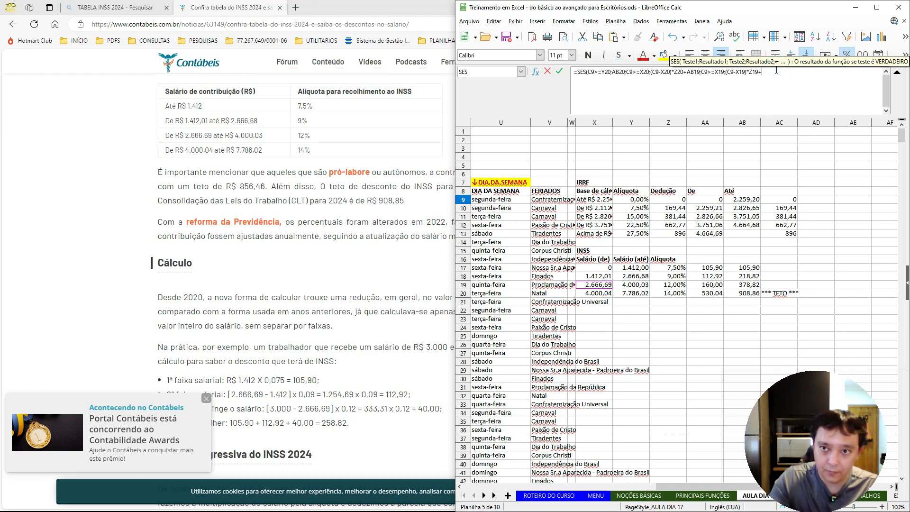
{"action": "left_click", "coordinate": [752, 277]}
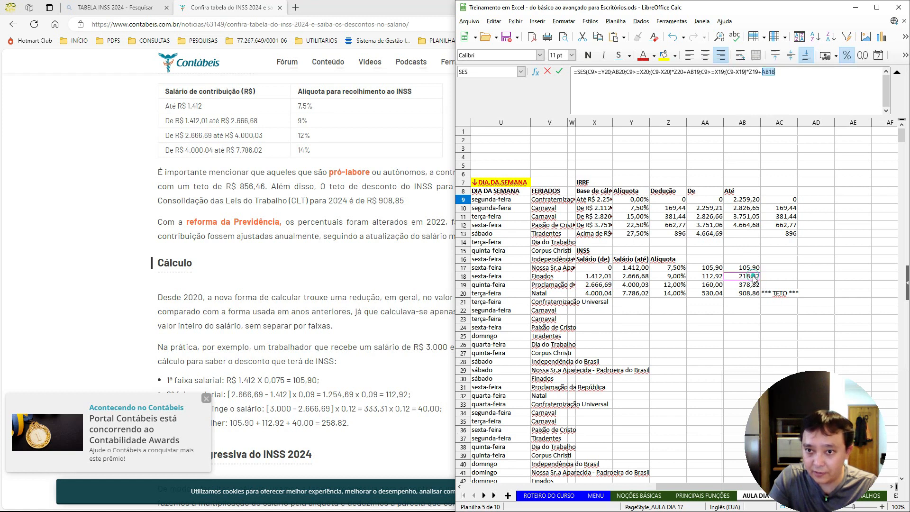
{"action": "type", "text": ";"}
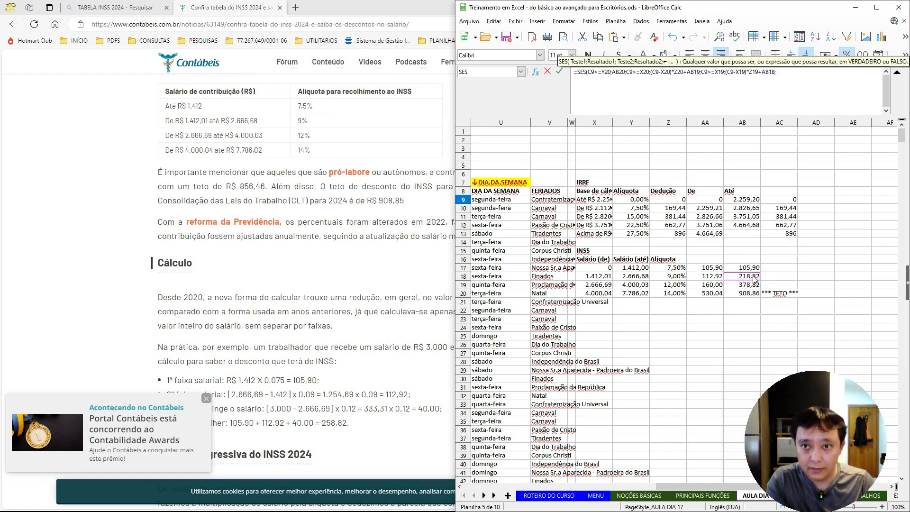
Add a fourth test to the I9 formula, checking C9>=X18 for the 9% bracket.
{"action": "type", "text": "C9"}
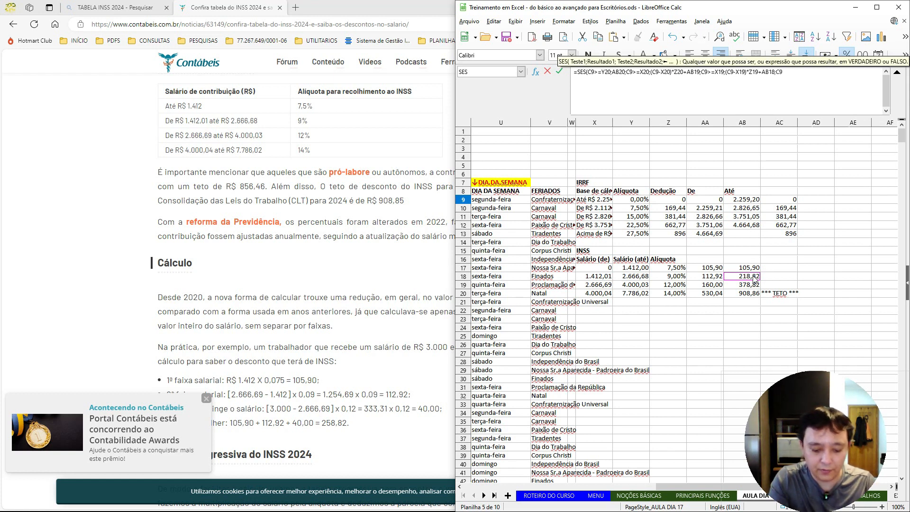
{"action": "type", "text": ">="}
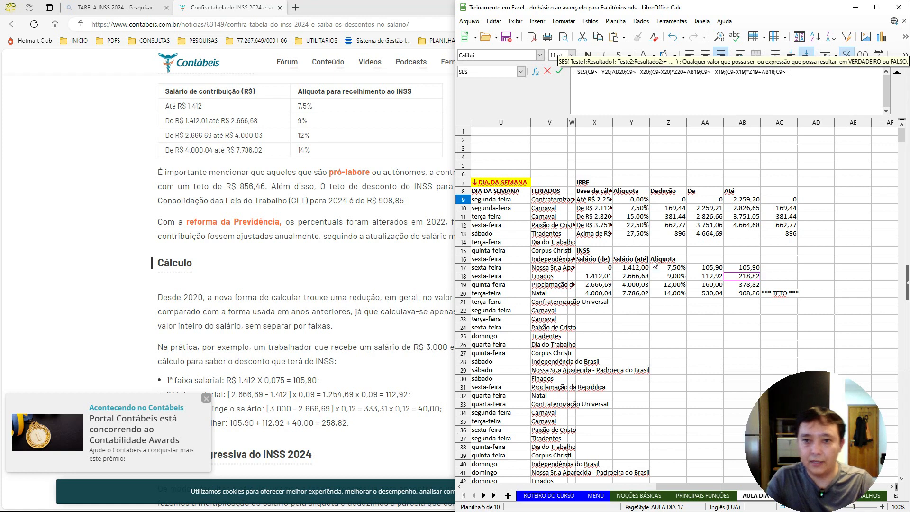
{"action": "left_click", "coordinate": [595, 276]}
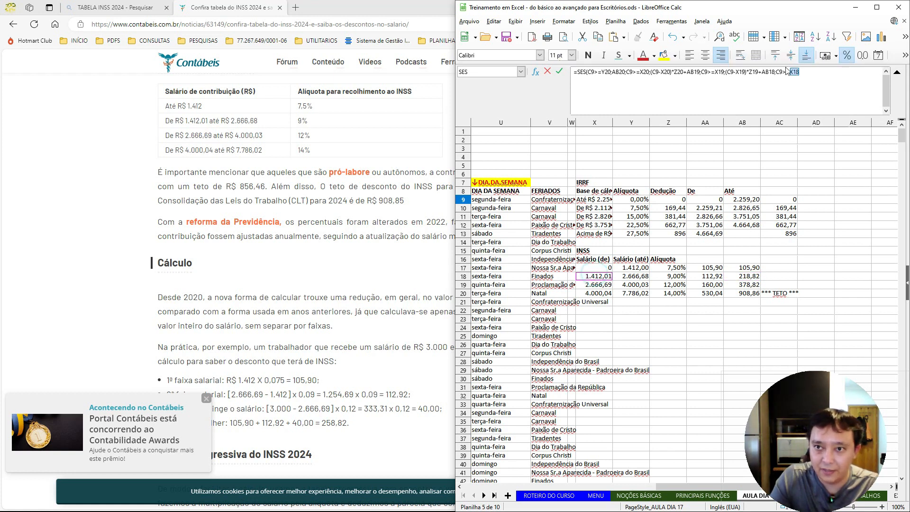
{"action": "left_click", "coordinate": [817, 74]}
{"action": "type", "text": ";"}
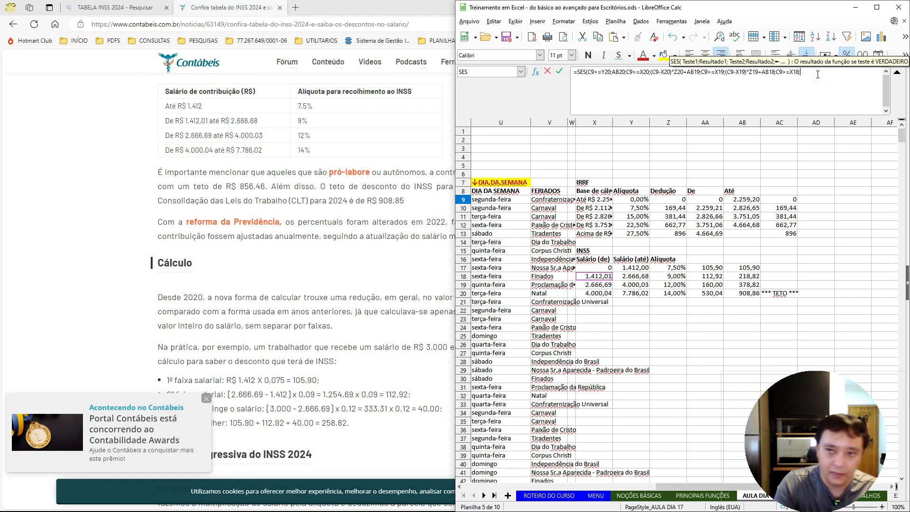
Enter the fourth test's result as (C9-X18)*Z18+AB17 and close it with a semicolon.
{"action": "type", "text": "("}
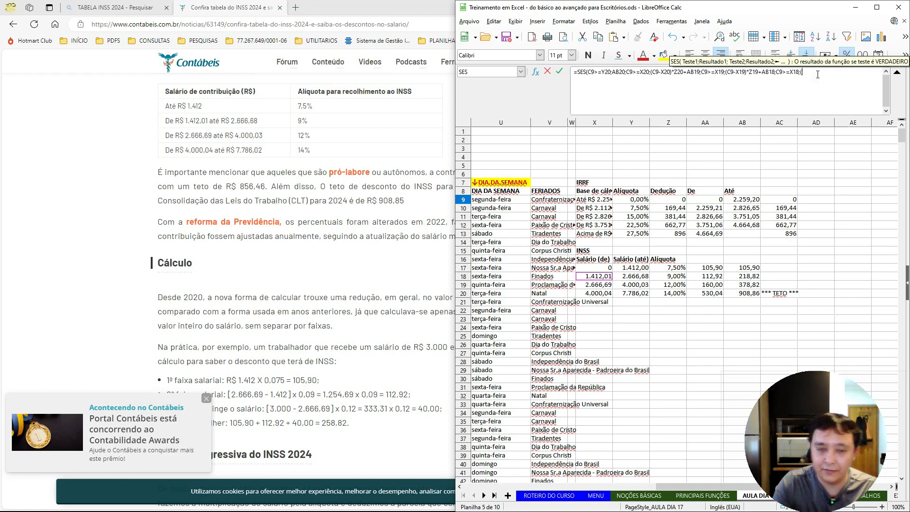
{"action": "type", "text": "C9-"}
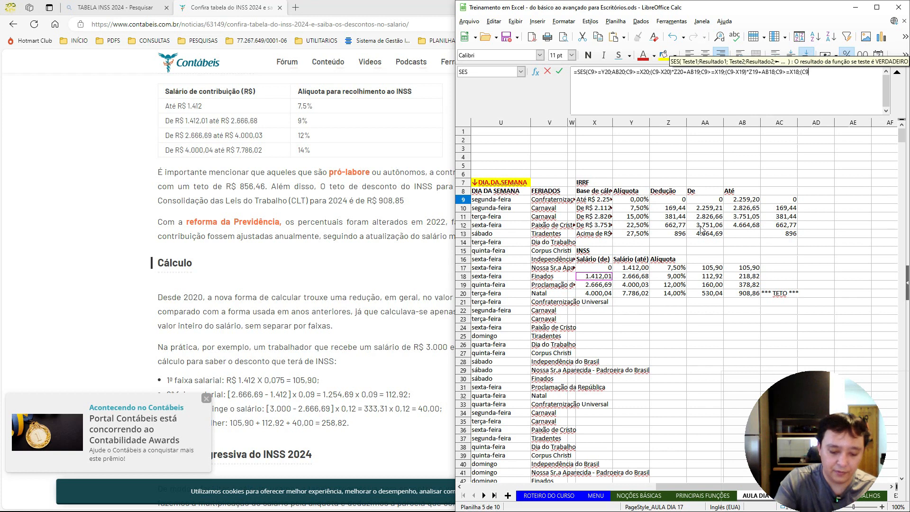
{"action": "left_click", "coordinate": [594, 278]}
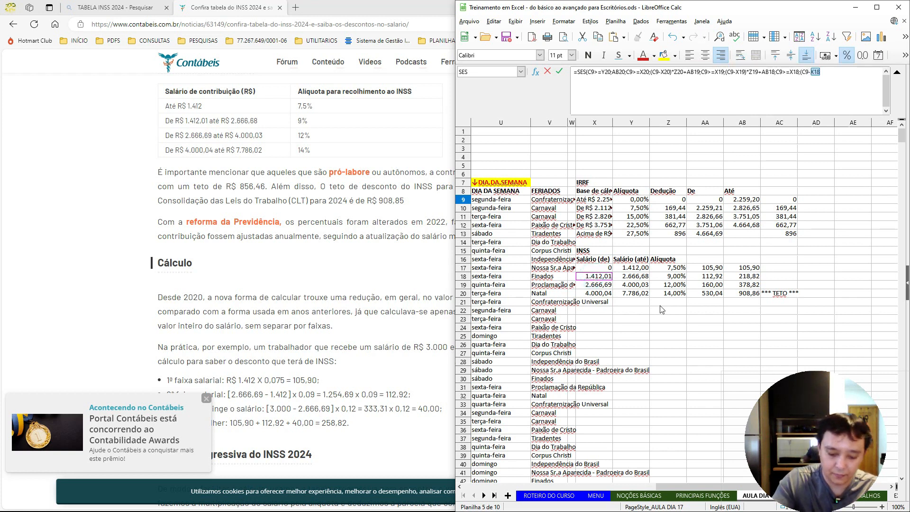
{"action": "type", "text": ")"}
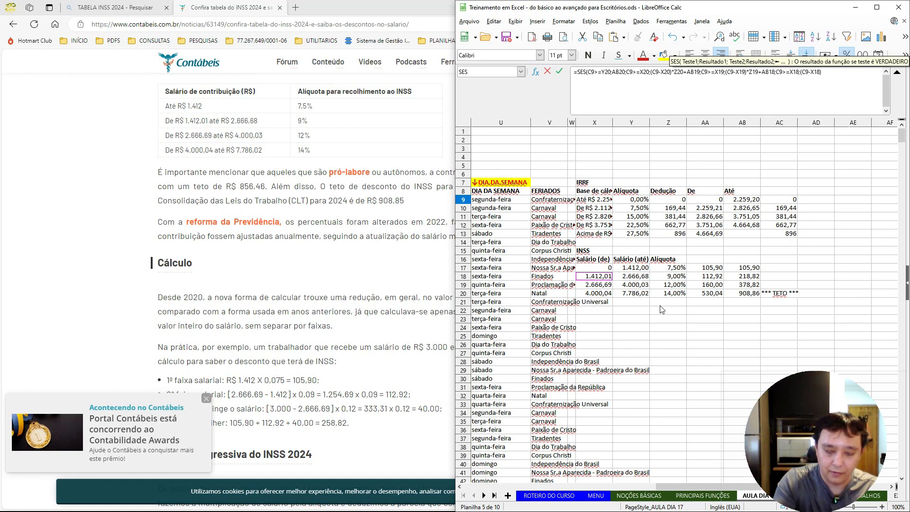
{"action": "type", "text": "*"}
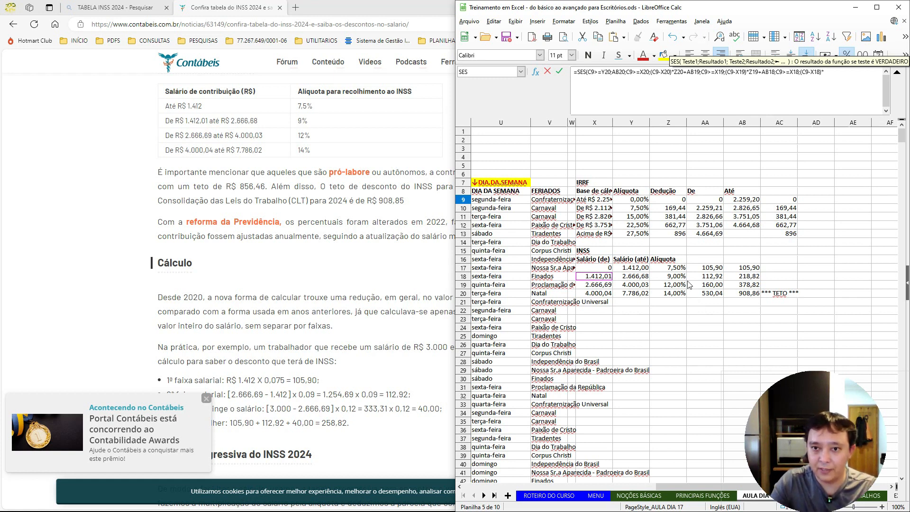
{"action": "left_click", "coordinate": [675, 276]}
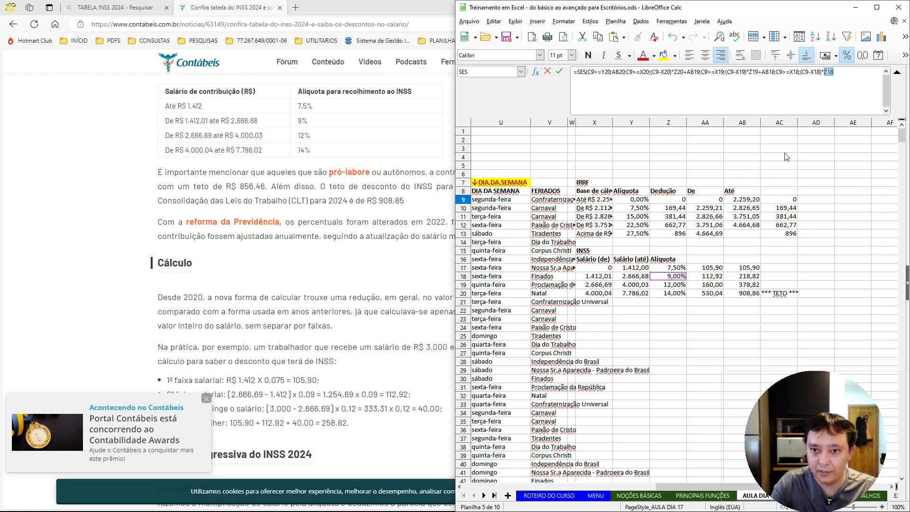
{"action": "type", "text": "+"}
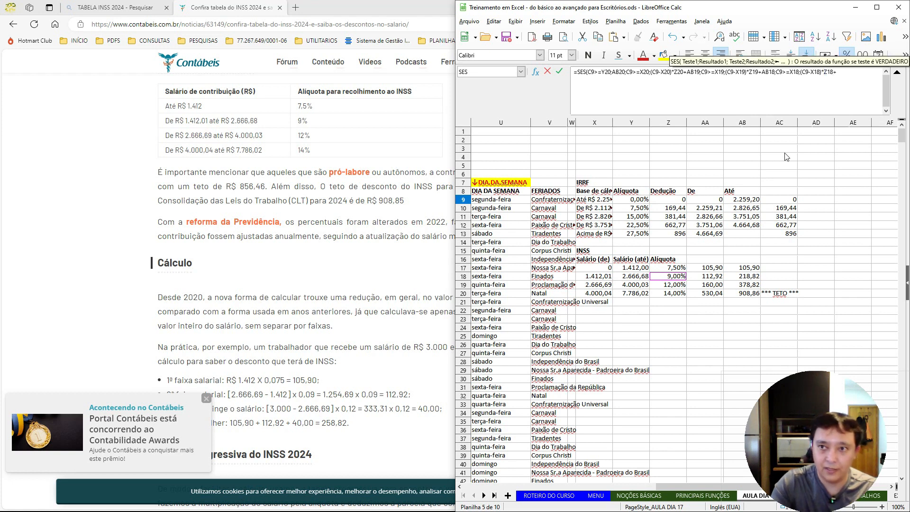
{"action": "left_click", "coordinate": [741, 269]}
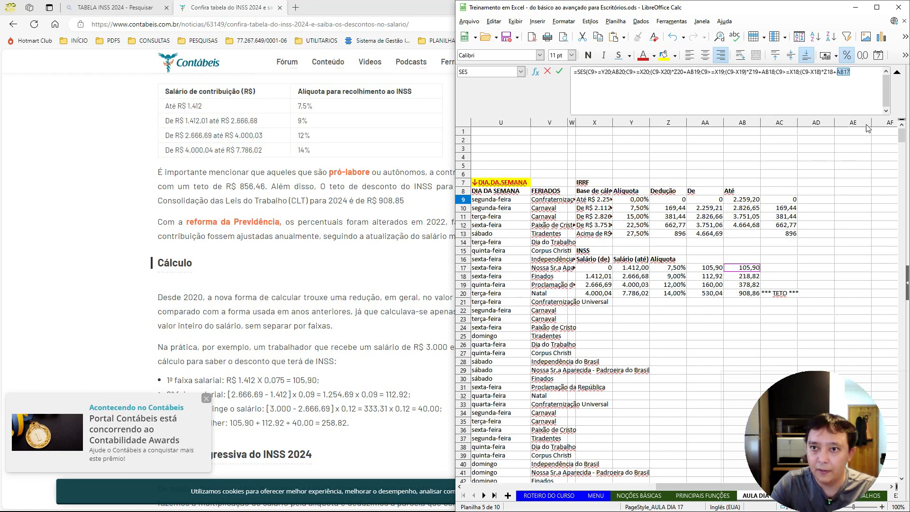
{"action": "type", "text": ";"}
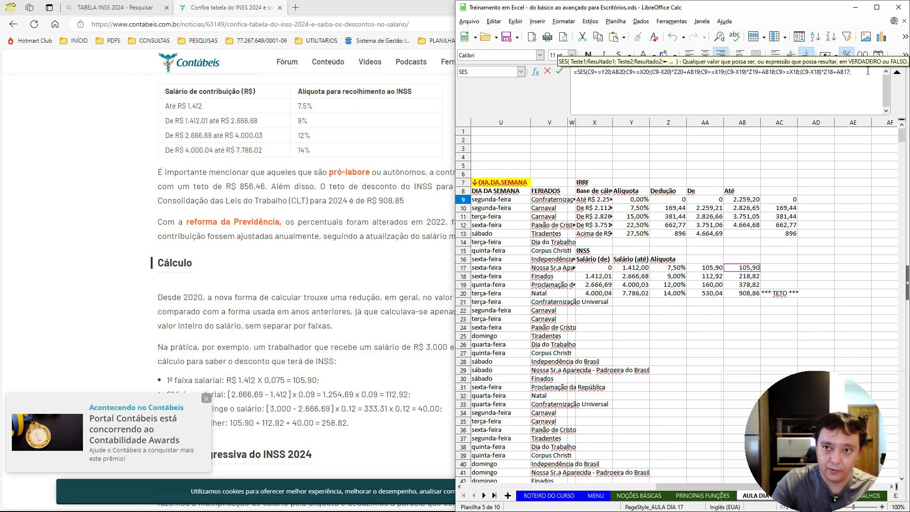
{"action": "type", "text": "SE"}
{"action": "key", "text": "BackSpace"}
{"action": "key", "text": "BackSpace"}
{"action": "type", "text": "("}
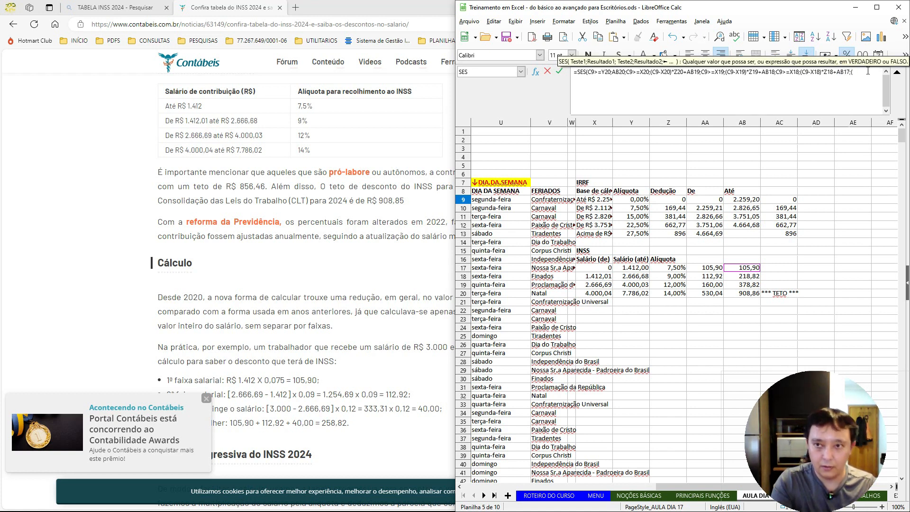
{"action": "key", "text": "BackSpace"}
Complete the I9 formula with a last test C9<X18 returning C9*Z17, and format the cell as a two-decimal number.
{"action": "type", "text": "C9"}
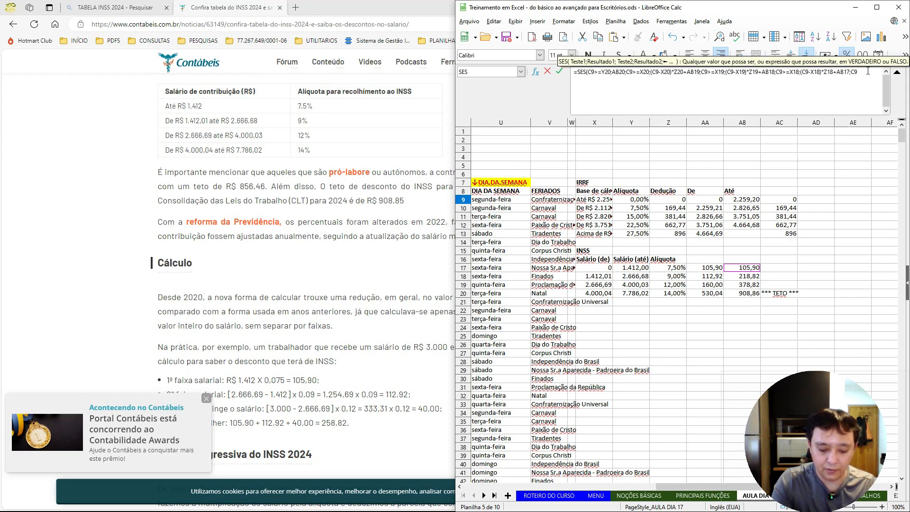
{"action": "type", "text": "<"}
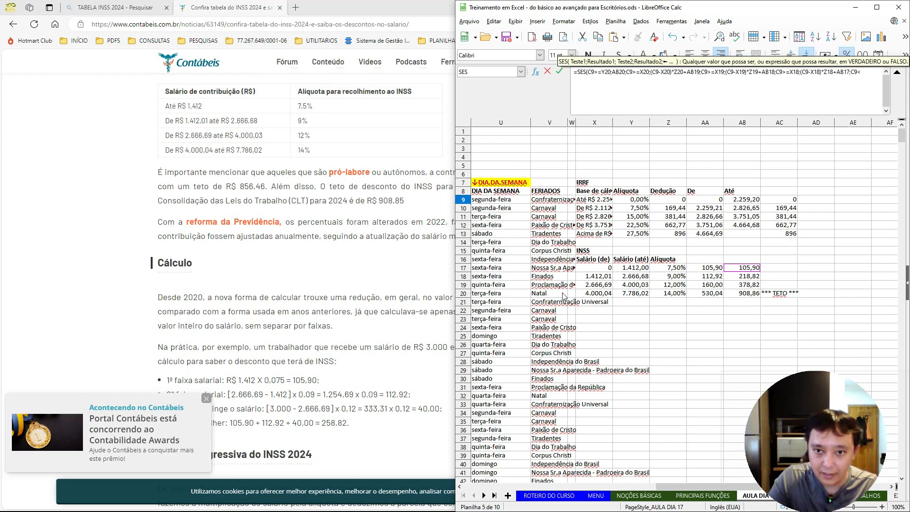
{"action": "left_click", "coordinate": [588, 280]}
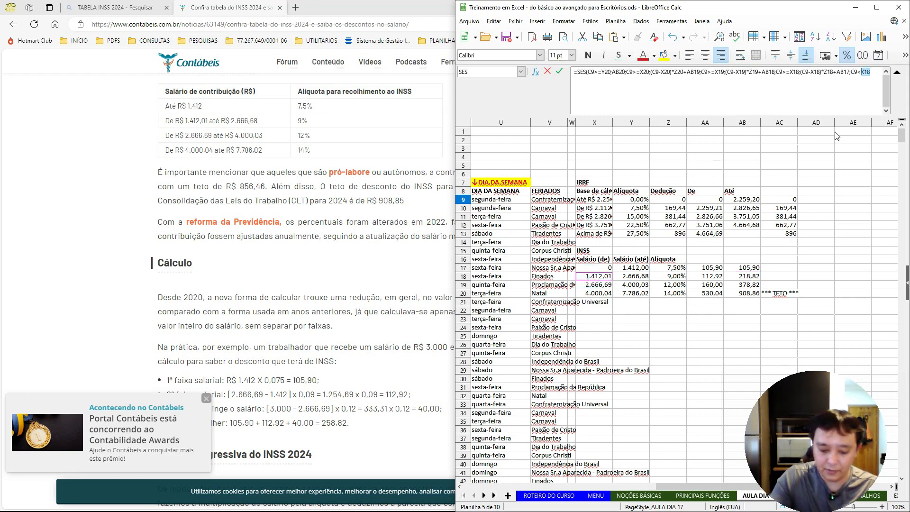
{"action": "type", "text": ";C9"}
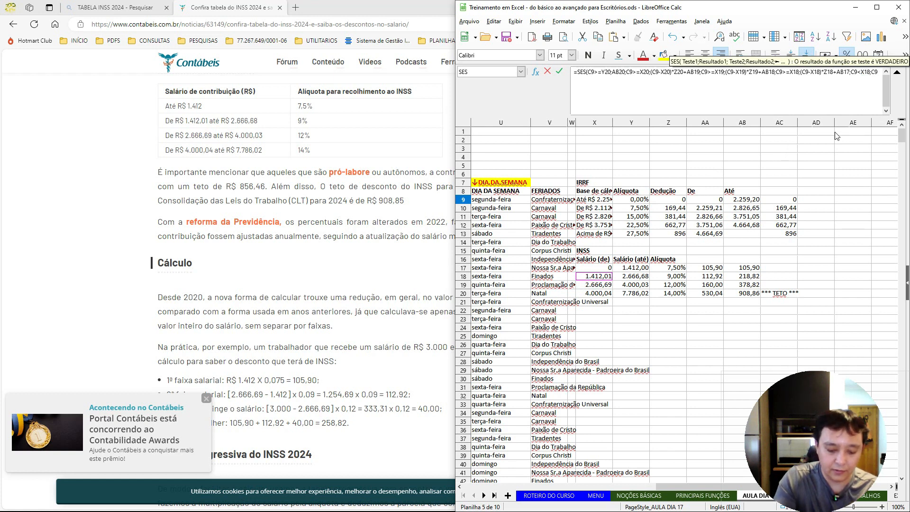
{"action": "type", "text": "*"}
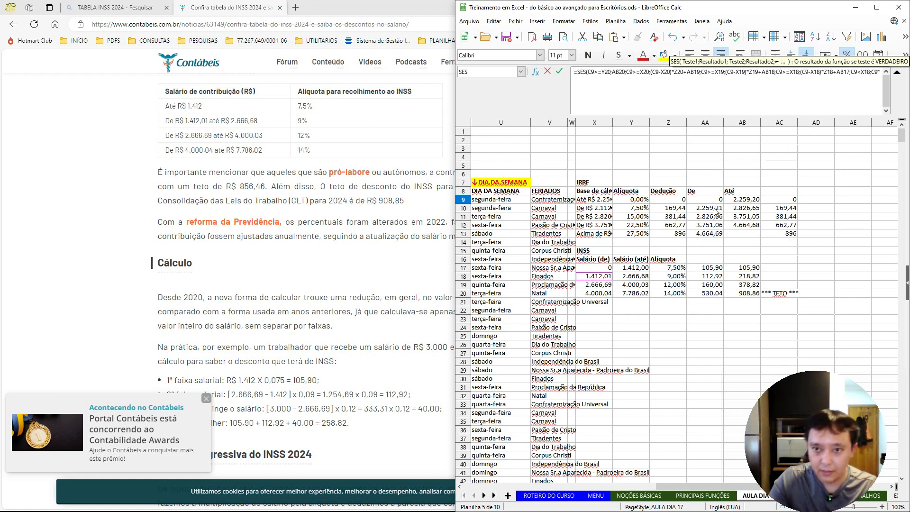
{"action": "left_click", "coordinate": [670, 268]}
{"action": "key", "text": "Return"}
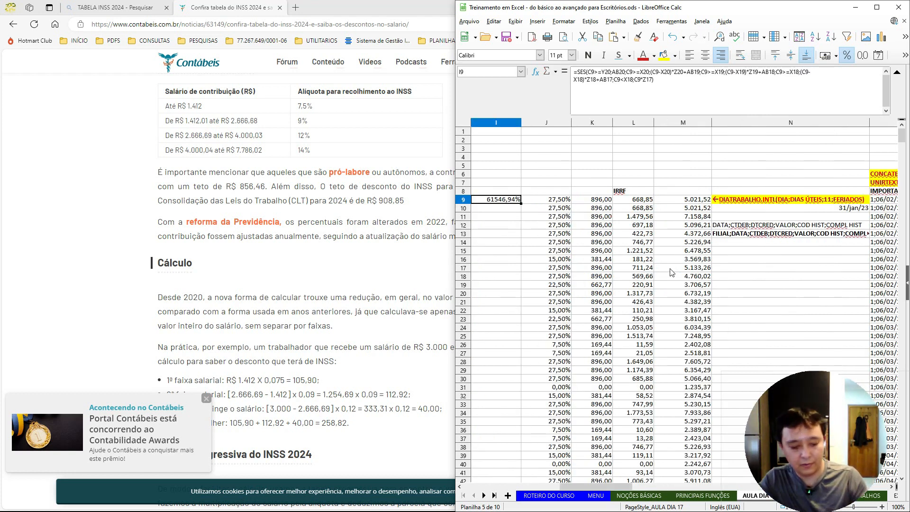
{"action": "key", "text": "ctrl+shift+1"}
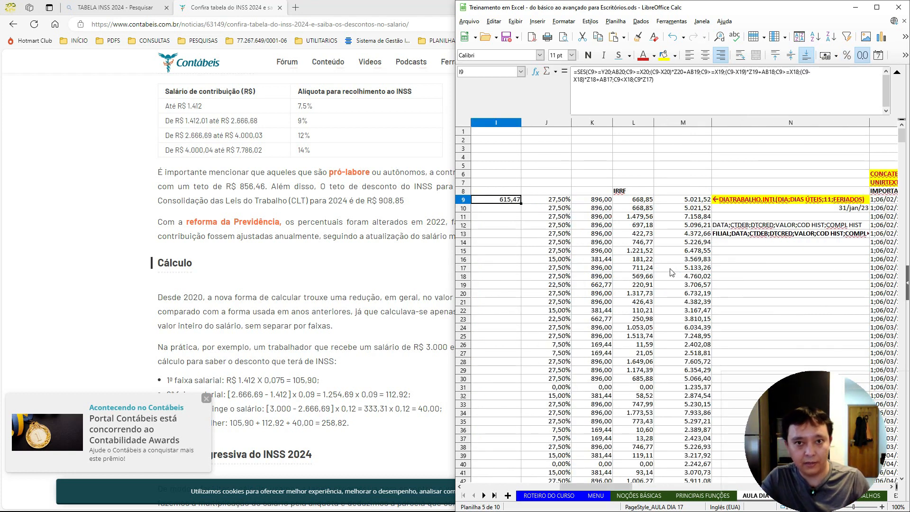
Convert all cell references in the I9 SES formula to absolute references with dollar signs on both column and row.
{"action": "scroll", "coordinate": [670, 272], "scroll_direction": "left", "scroll_amount": 2}
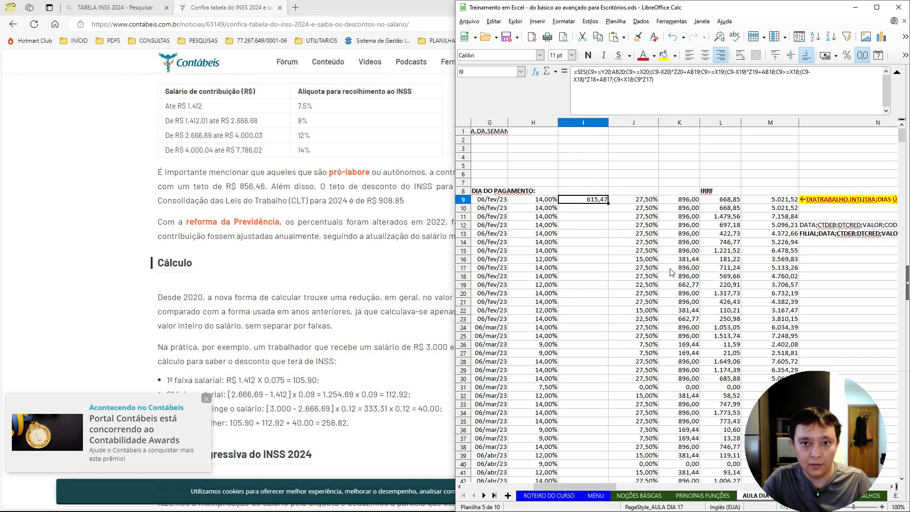
{"action": "key", "text": "F2"}
{"action": "key", "text": "shift+Up"}
{"action": "key", "text": "shift+Up"}
{"action": "key", "text": "shift+Up"}
{"action": "key", "text": "shift+Left"}
{"action": "key", "text": "shift+Left"}
{"action": "key", "text": "shift+Left"}
{"action": "key", "text": "shift+Left"}
{"action": "key", "text": "shift+Left"}
{"action": "key", "text": "shift+Left"}
{"action": "key", "text": "shift+Left"}
{"action": "key", "text": "shift+Left"}
{"action": "key", "text": "shift+Left"}
{"action": "key", "text": "shift+Left"}
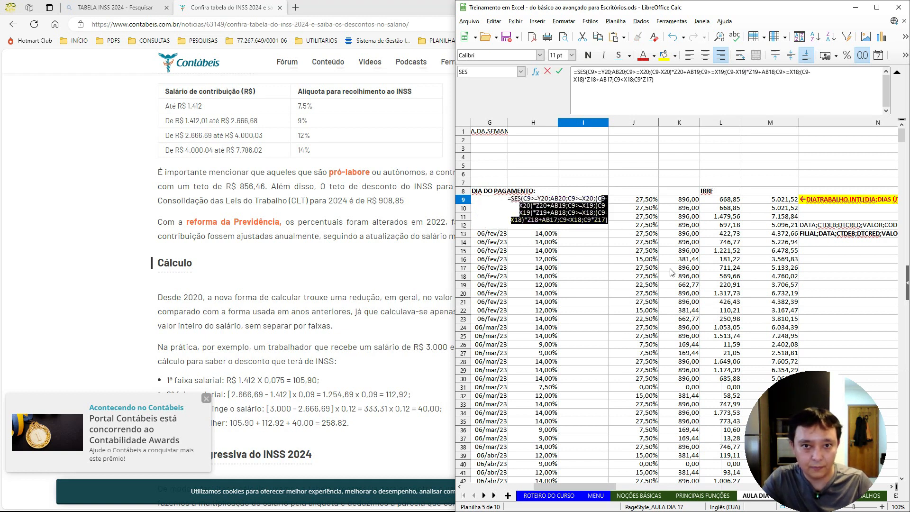
{"action": "key", "text": "shift+Left"}
{"action": "key", "text": "shift+Left"}
{"action": "key", "text": "shift+Left"}
{"action": "key", "text": "shift+Left"}
{"action": "key", "text": "shift+Left"}
{"action": "key", "text": "shift+Left"}
{"action": "key", "text": "shift+Left"}
{"action": "key", "text": "shift+Left"}
{"action": "key", "text": "shift+Left"}
{"action": "key", "text": "shift+Left"}
{"action": "key", "text": "shift+Left"}
{"action": "key", "text": "shift+Left"}
{"action": "key", "text": "shift+Left"}
{"action": "key", "text": "shift+Left"}
{"action": "key", "text": "shift+Left"}
{"action": "key", "text": "shift+Left"}
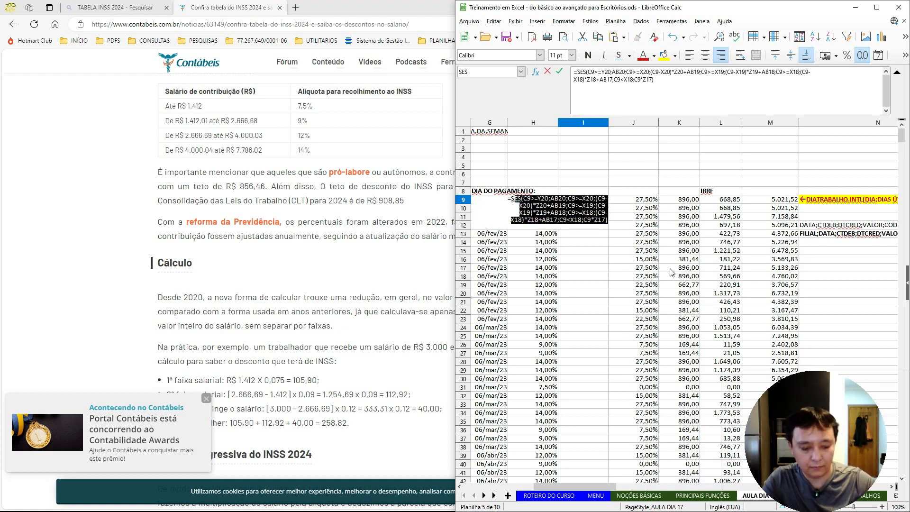
{"action": "key", "text": "F4"}
{"action": "key", "text": "Return"}
{"action": "key", "text": "Up"}
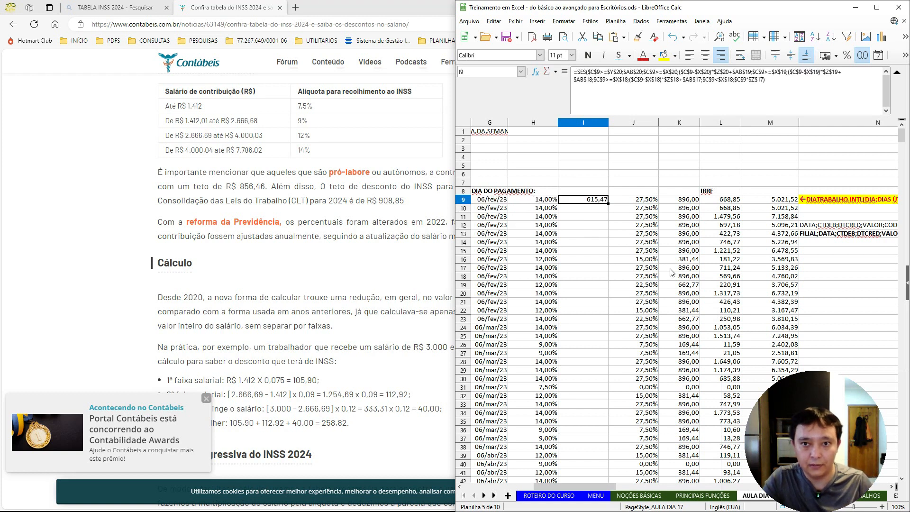
Replace $C$9 with $C9 in the I9 formula, searching only the selection I9:I13, so the salary row becomes relative.
{"action": "key", "text": "shift+Down"}
{"action": "key", "text": "shift+Down"}
{"action": "key", "text": "shift+Down"}
{"action": "key", "text": "shift+Down"}
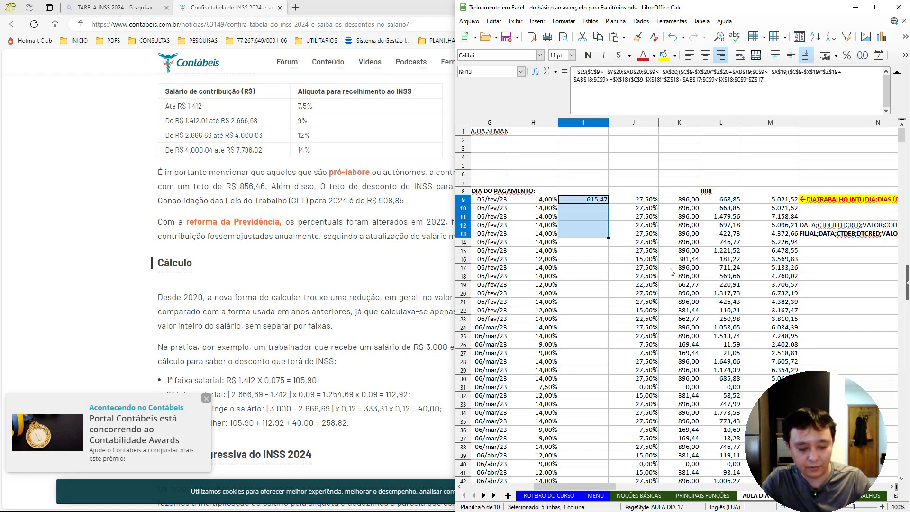
{"action": "key", "text": "ctrl+h"}
{"action": "key", "text": "Tab"}
{"action": "key", "text": "Tab"}
{"action": "key", "text": "Tab"}
{"action": "key", "text": "Tab"}
{"action": "key", "text": "Tab"}
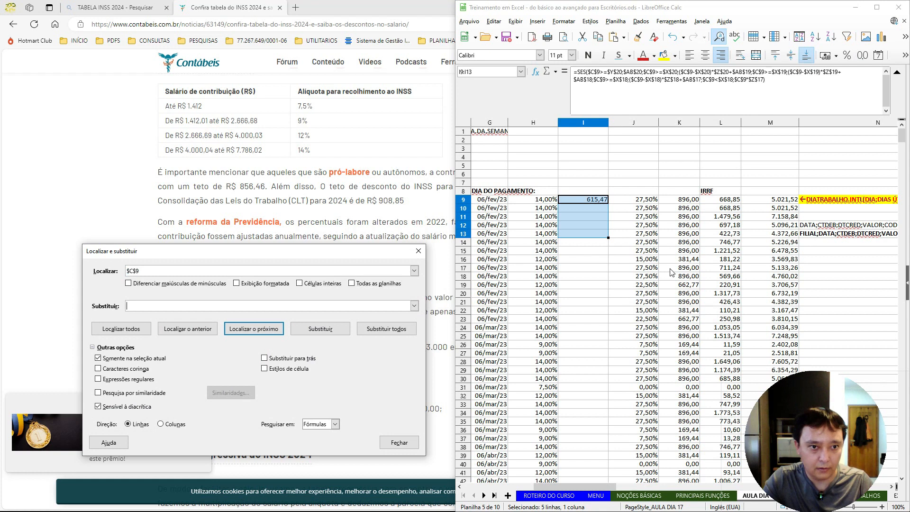
{"action": "type", "text": "$C"}
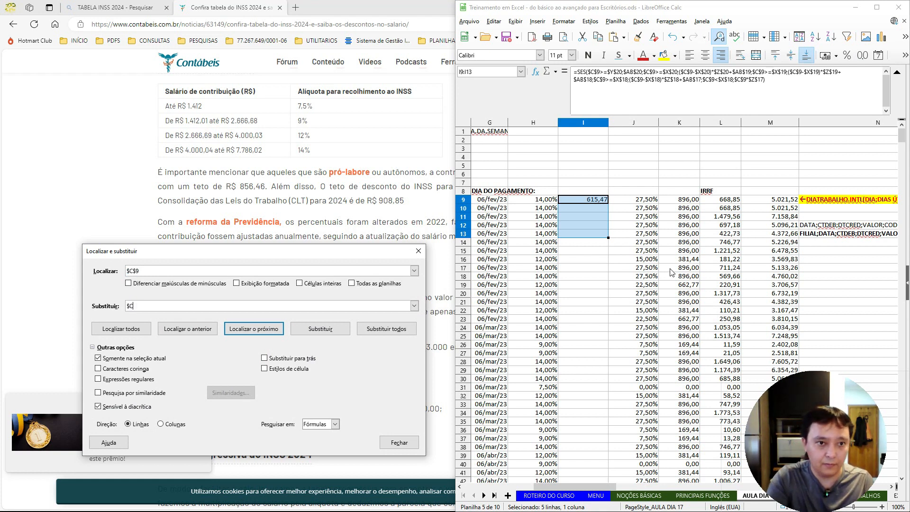
{"action": "key", "text": "alt+o"}
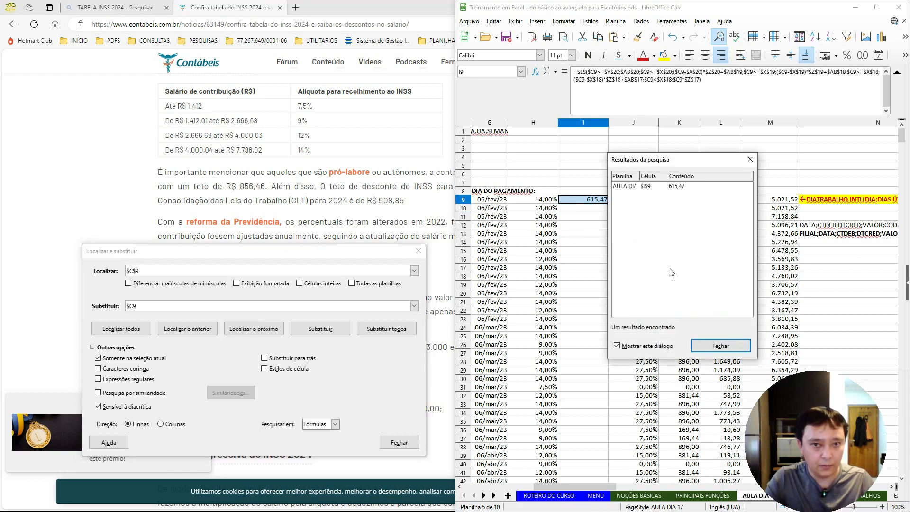
{"action": "key", "text": "Escape"}
{"action": "key", "text": "Escape"}
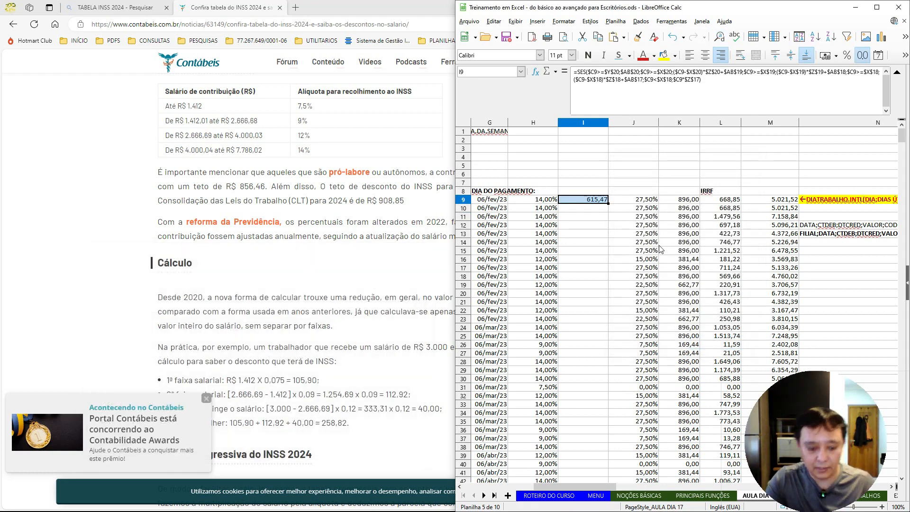
Copy the I9 INSS formula down column I to the last row of employee data.
{"action": "key", "text": "Left"}
{"action": "key", "text": "ctrl+Down"}
{"action": "key", "text": "Right"}
{"action": "key", "text": "ctrl+shift+Up"}
{"action": "key", "text": "ctrl+v"}
{"action": "key", "text": "Return"}
{"action": "key", "text": "Down"}
{"action": "key", "text": "Down"}
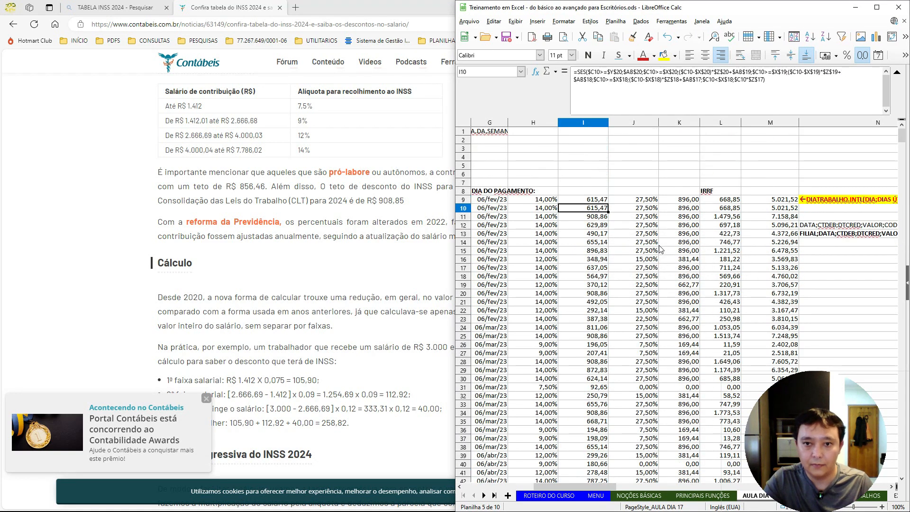
Examine the INSS amounts and row references in column I from row 10 down to row 32.
{"action": "key", "text": "Down"}
{"action": "key", "text": "Down"}
{"action": "key", "text": "Down"}
{"action": "key", "text": "Down"}
{"action": "key", "text": "Down"}
{"action": "key", "text": "Down"}
{"action": "key", "text": "Down"}
{"action": "key", "text": "Down"}
{"action": "key", "text": "Down"}
{"action": "key", "text": "Down"}
{"action": "key", "text": "Down"}
{"action": "key", "text": "Down"}
{"action": "key", "text": "Down"}
{"action": "key", "text": "Down"}
{"action": "key", "text": "Down"}
{"action": "key", "text": "Down"}
{"action": "key", "text": "Down"}
{"action": "key", "text": "Down"}
{"action": "key", "text": "Down"}
{"action": "key", "text": "Down"}
{"action": "key", "text": "Up"}
{"action": "key", "text": "Up"}
{"action": "key", "text": "Down"}
{"action": "key", "text": "Down"}
{"action": "key", "text": "Up"}
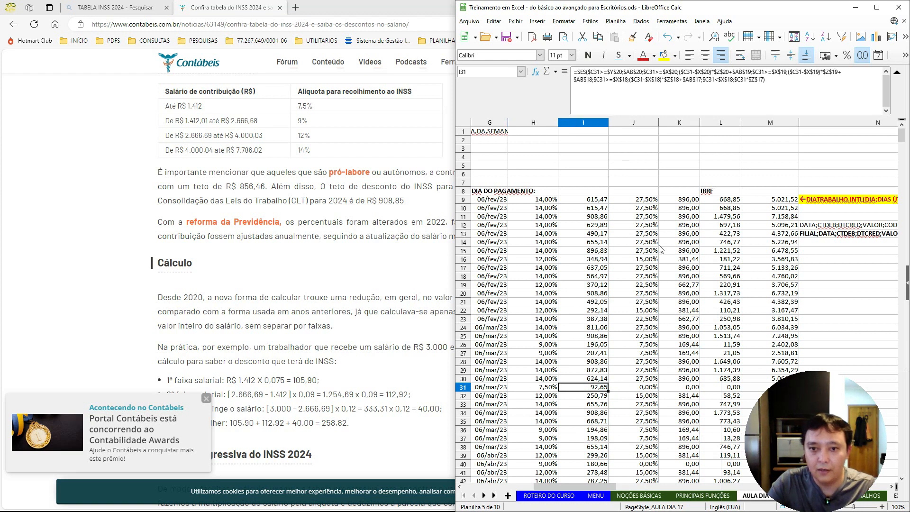
Check row 31's salary in column C against its INSS amount and inspect the formula in I31.
{"action": "key", "text": "Left"}
{"action": "key", "text": "Left"}
{"action": "key", "text": "Left"}
{"action": "key", "text": "Left"}
{"action": "key", "text": "Left"}
{"action": "key", "text": "Left"}
{"action": "key", "text": "Left"}
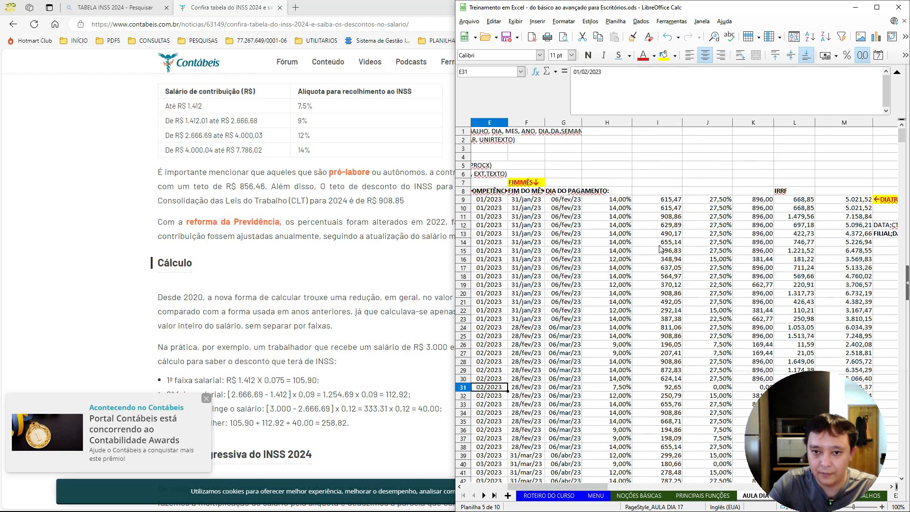
{"action": "key", "text": "Right"}
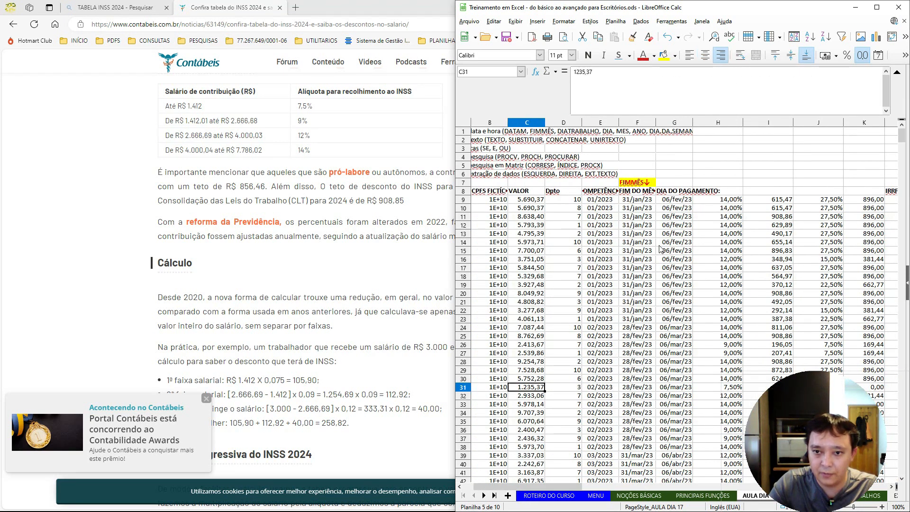
{"action": "key", "text": "Right"}
{"action": "key", "text": "Right"}
{"action": "key", "text": "Right"}
{"action": "key", "text": "Right"}
{"action": "key", "text": "Right"}
{"action": "key", "text": "Right"}
{"action": "key", "text": "Down"}
{"action": "left_click_drag", "start_coordinate": [838, 403], "coordinate": [819, 63]}
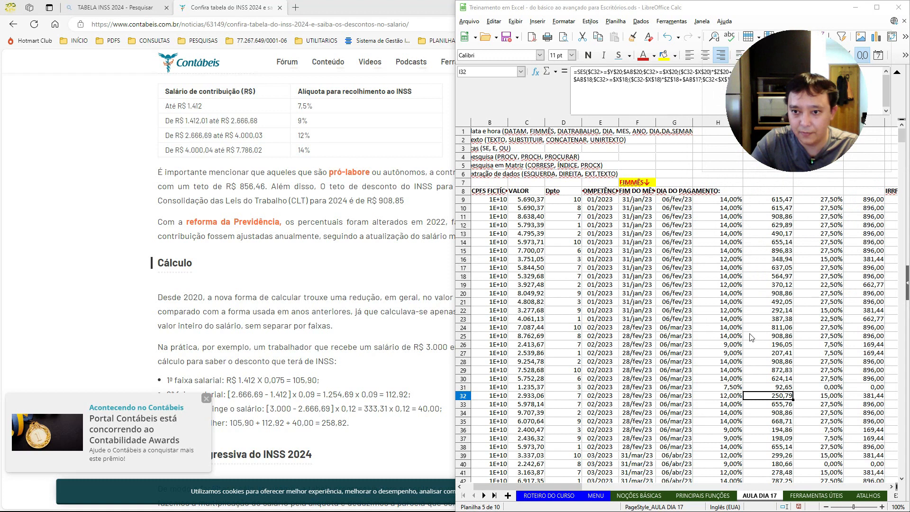
{"action": "left_click", "coordinate": [764, 396]}
{"action": "key", "text": "Up"}
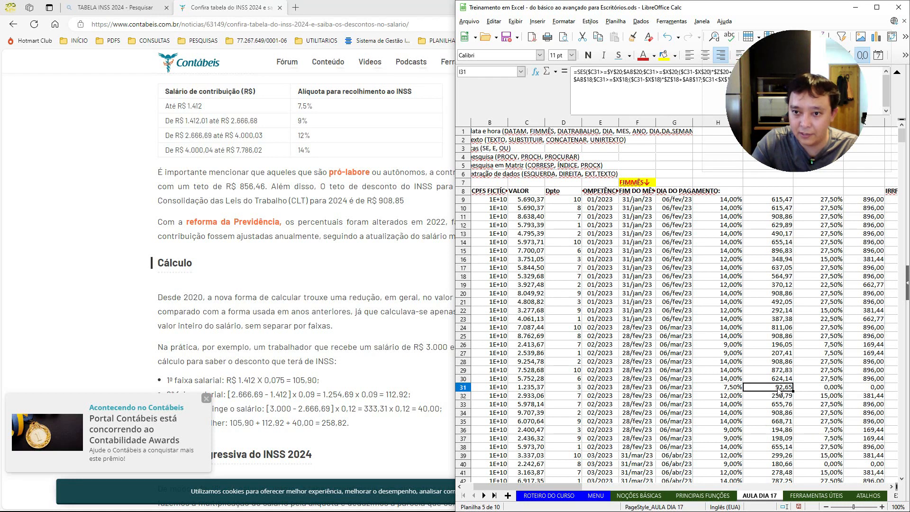
{"action": "double_click", "coordinate": [778, 390]}
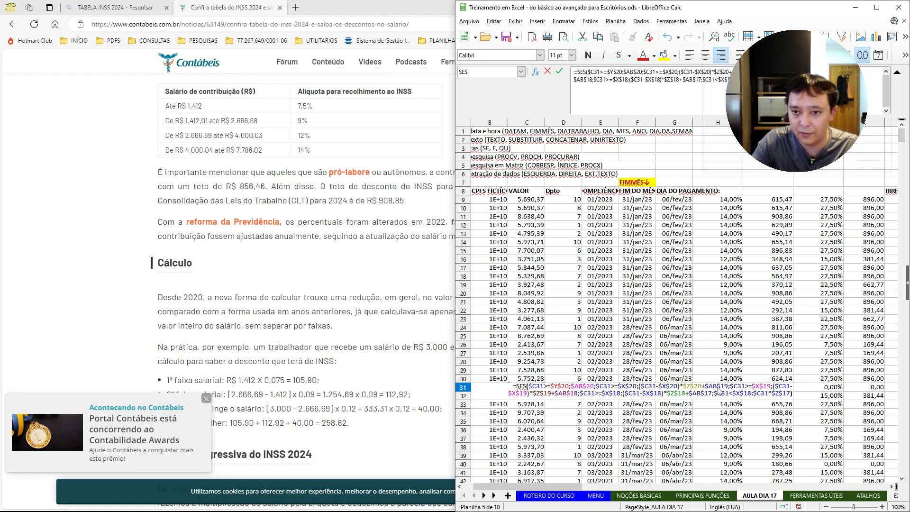
{"action": "key", "text": "Escape"}
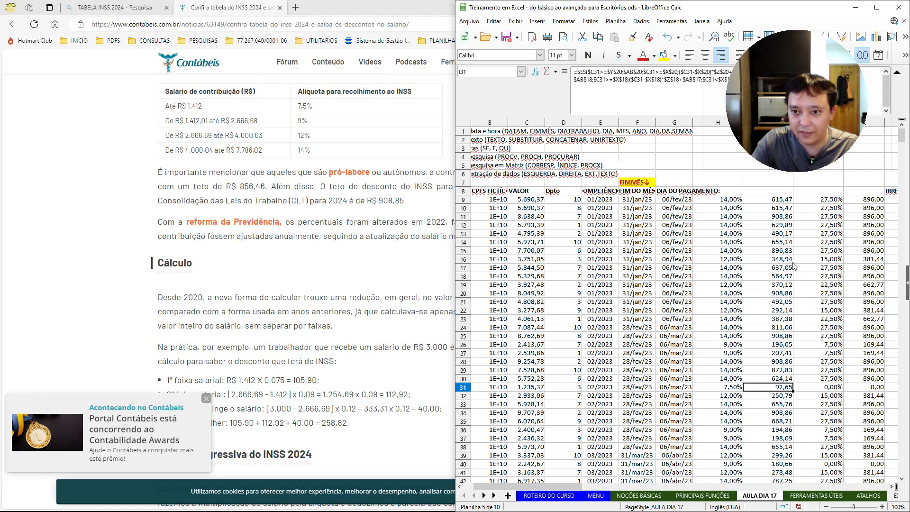
Choose the 12% bracket record in row 22 and highlight A22:I22 in yellow.
{"action": "left_click", "coordinate": [779, 233]}
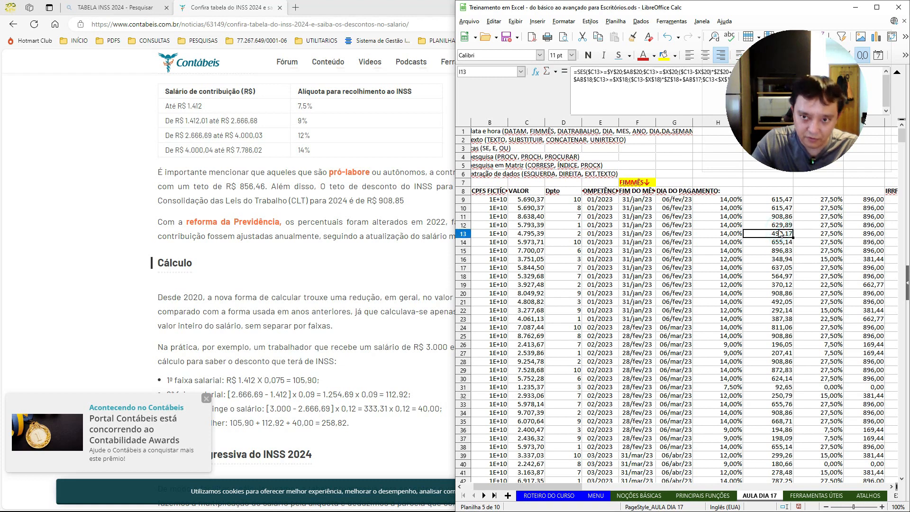
{"action": "key", "text": "Down"}
{"action": "key", "text": "Down"}
{"action": "key", "text": "Down"}
{"action": "key", "text": "Down"}
{"action": "key", "text": "Down"}
{"action": "key", "text": "Down"}
{"action": "key", "text": "Down"}
{"action": "key", "text": "Down"}
{"action": "key", "text": "Down"}
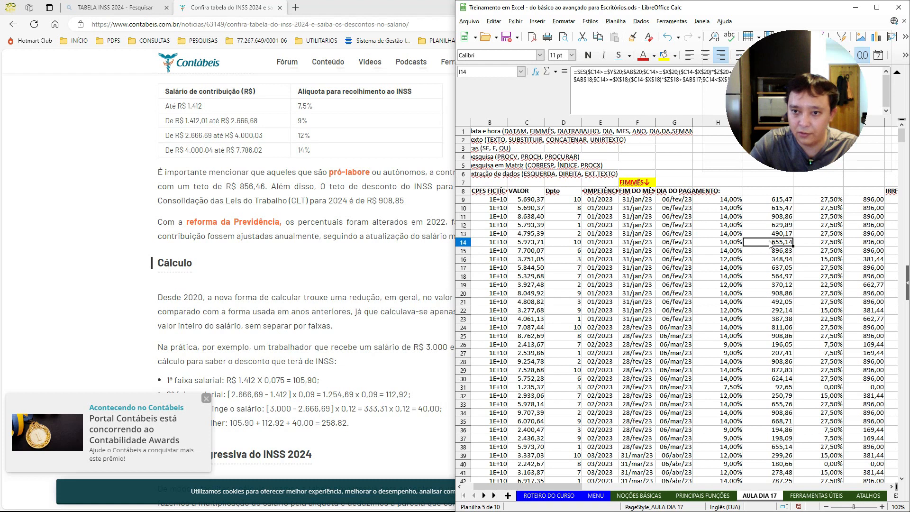
{"action": "key", "text": "Left"}
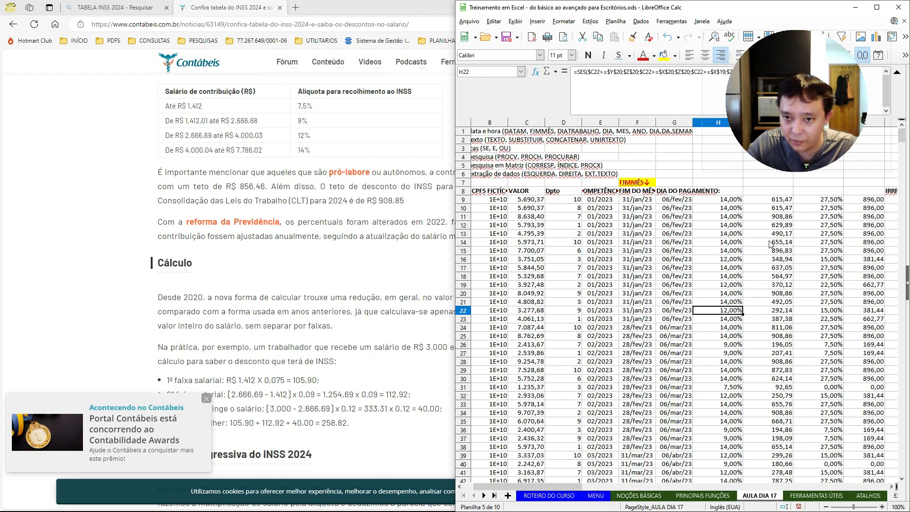
{"action": "key", "text": "Up"}
{"action": "key", "text": "Down"}
{"action": "key", "text": "Left"}
{"action": "key", "text": "Left"}
{"action": "key", "text": "Left"}
{"action": "key", "text": "Left"}
{"action": "key", "text": "Left"}
{"action": "key", "text": "Left"}
{"action": "key", "text": "Left"}
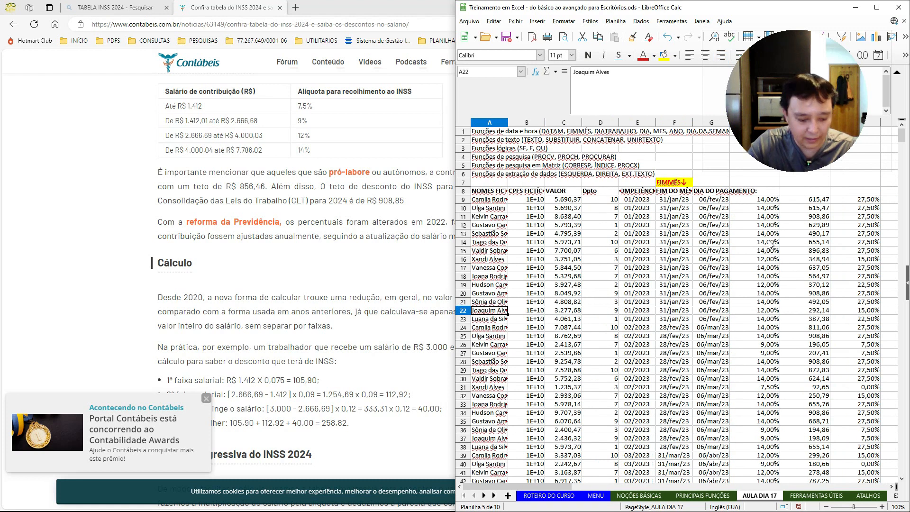
{"action": "key", "text": "shift+Right"}
{"action": "key", "text": "shift+Right"}
{"action": "key", "text": "shift+Right"}
{"action": "key", "text": "shift+Right"}
{"action": "key", "text": "shift+Right"}
{"action": "key", "text": "shift+Right"}
{"action": "key", "text": "shift+Right"}
{"action": "key", "text": "shift+Right"}
{"action": "key", "text": "shift+Right"}
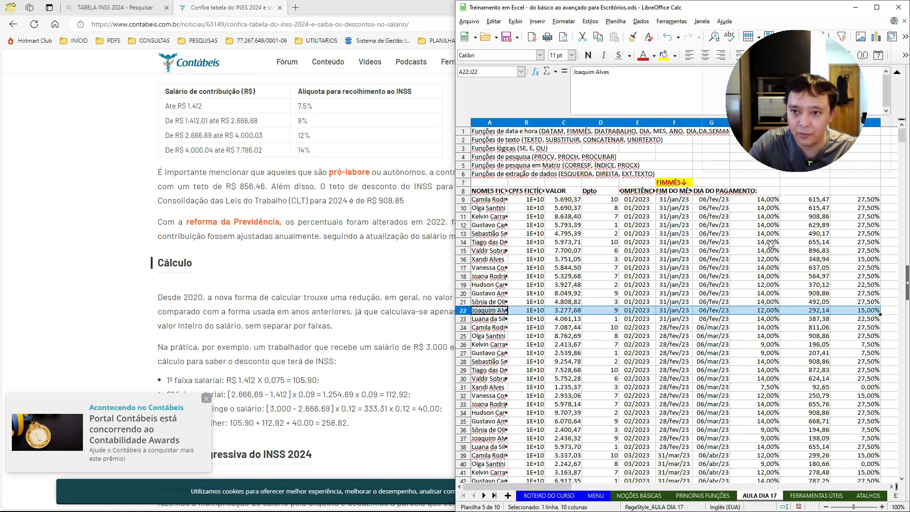
{"action": "key", "text": "shift+Left"}
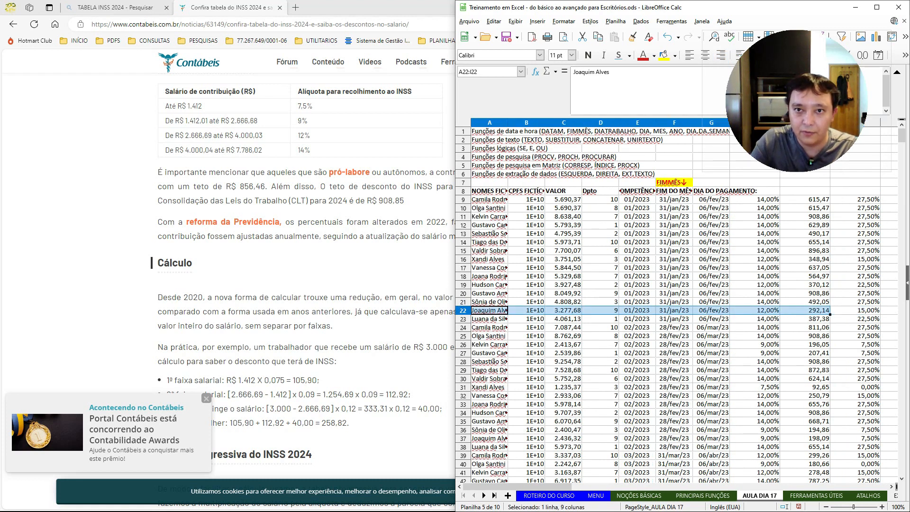
{"action": "left_click", "coordinate": [662, 55]}
Switch to CalcTape and enter the salary from C22, 3277,68, as the first value.
{"action": "key", "text": "Right"}
{"action": "key", "text": "Right"}
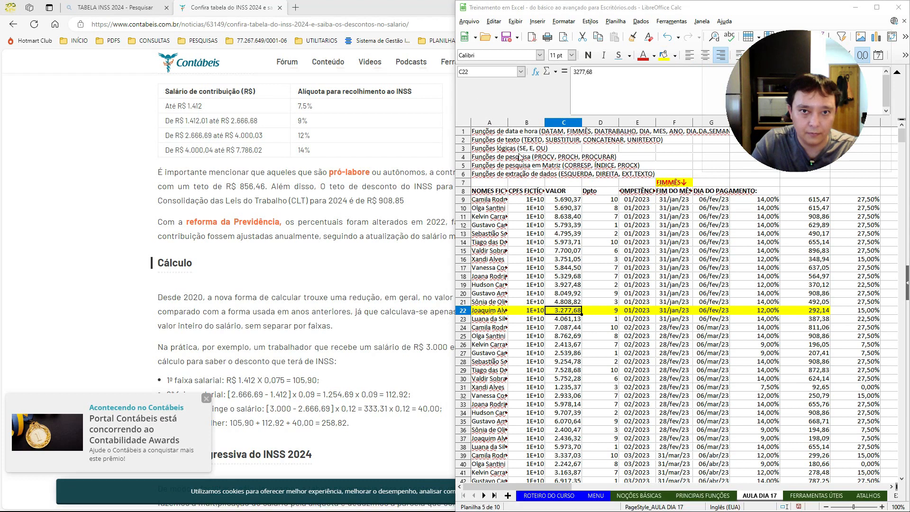
{"action": "left_click_drag", "start_coordinate": [140, 176], "coordinate": [247, 276]}
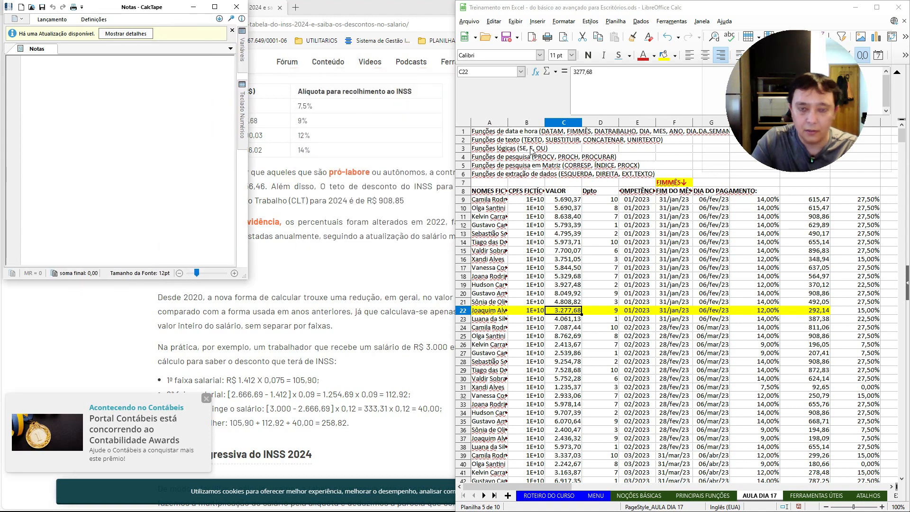
{"action": "type", "text": "32"}
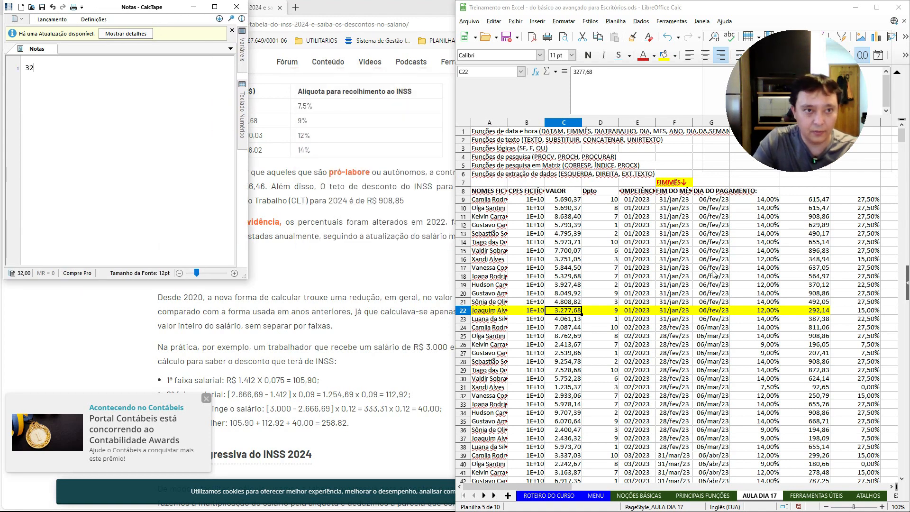
{"action": "type", "text": "77"}
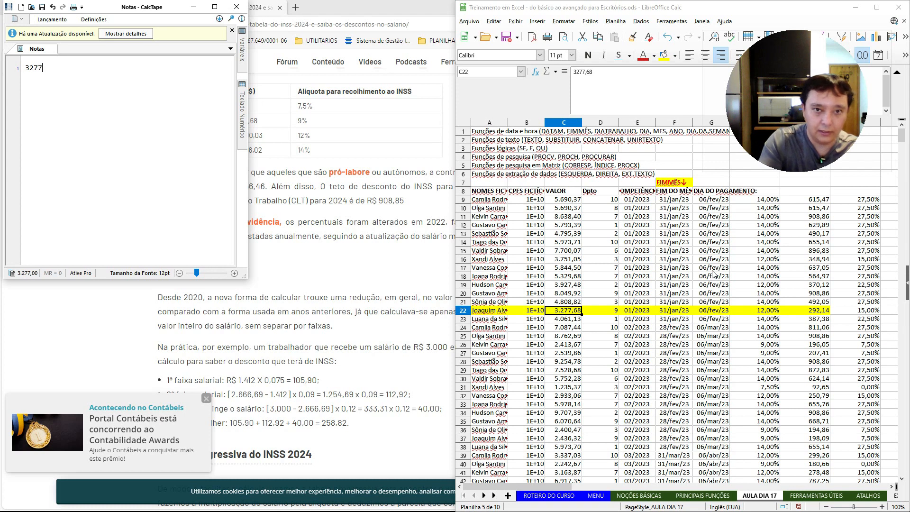
{"action": "type", "text": ",68"}
{"action": "key", "text": "BackSpace"}
{"action": "type", "text": "8 "}
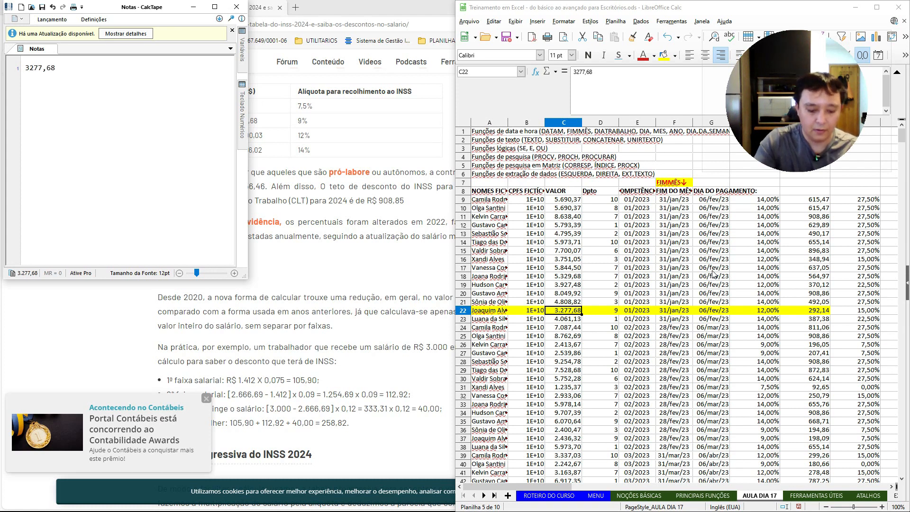
Consult the INSS table and subtract the 9% bracket's upper limit, 2666,68, from the salary on the tape.
{"action": "type", "text": "*"}
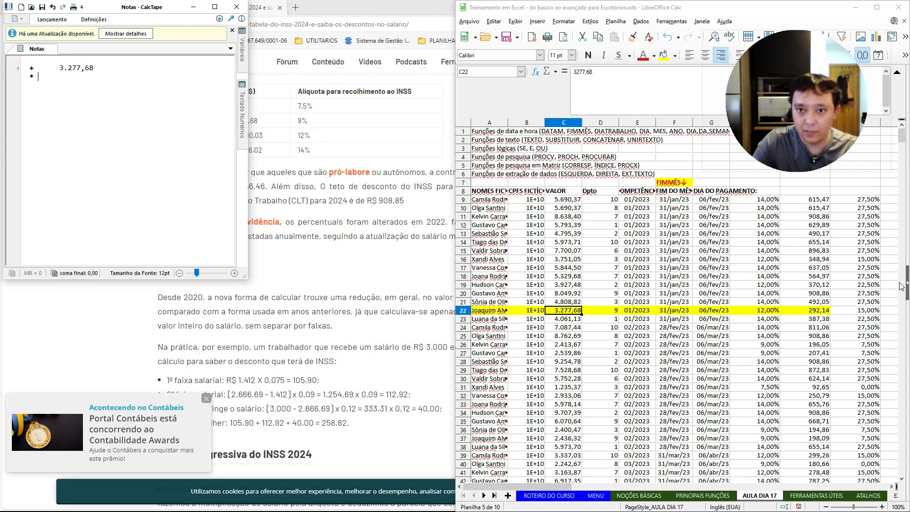
{"action": "scroll", "coordinate": [767, 312], "scroll_direction": "right", "scroll_amount": 7}
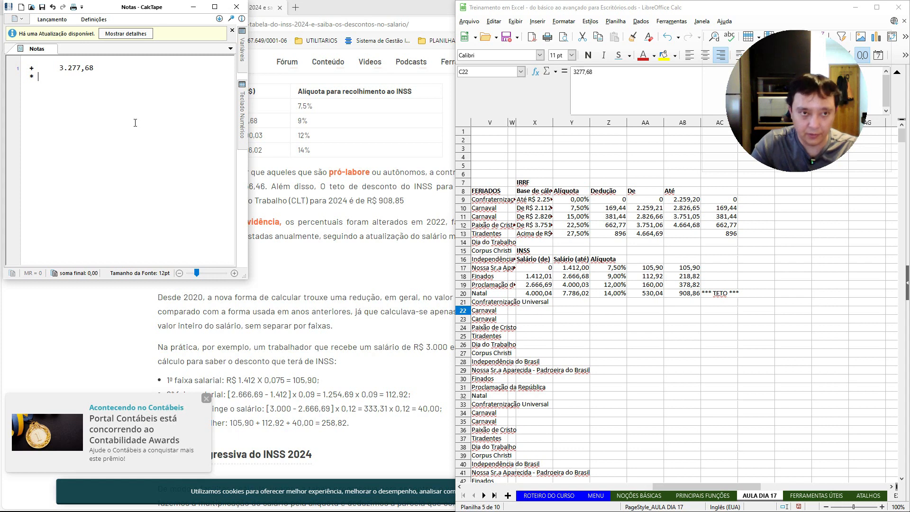
{"action": "key", "text": "BackSpace"}
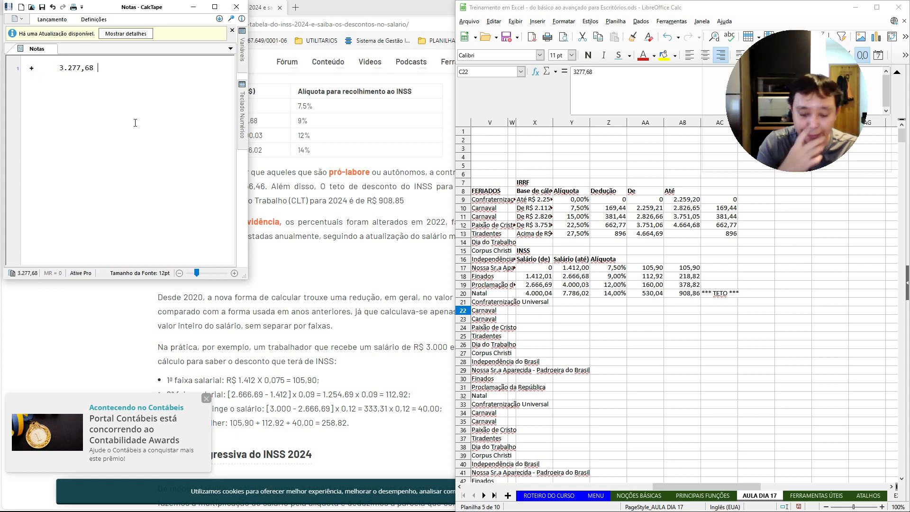
{"action": "type", "text": "- 2"}
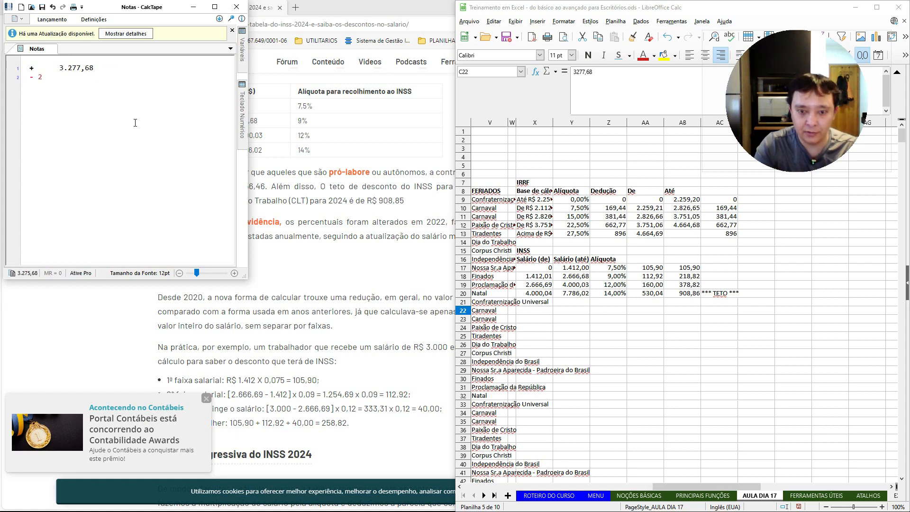
{"action": "type", "text": "666,"}
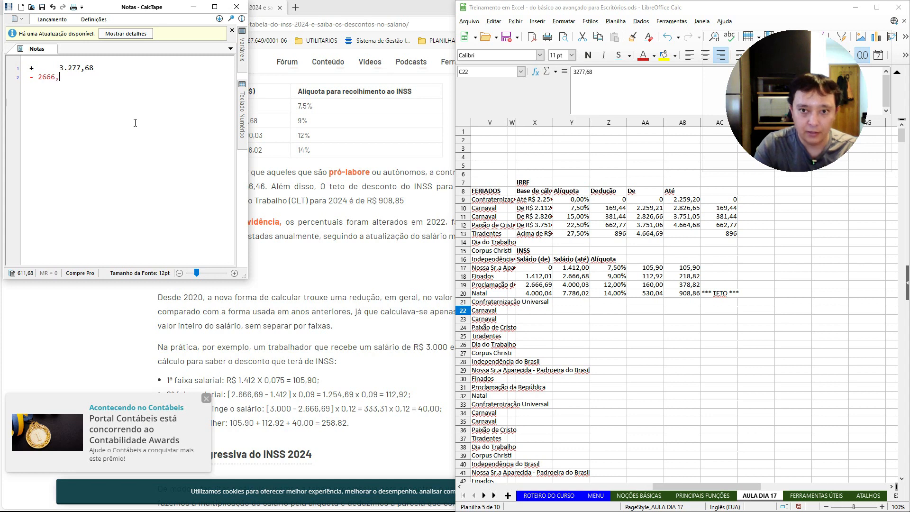
{"action": "type", "text": "68"}
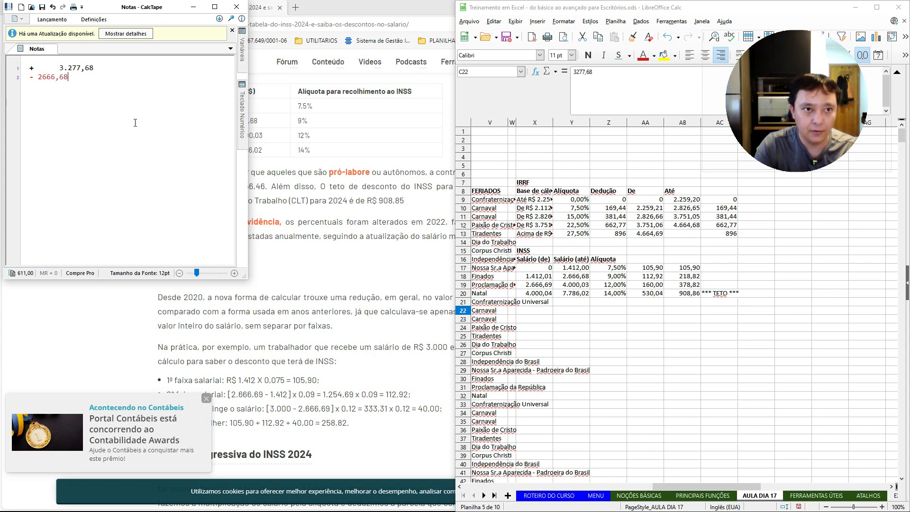
{"action": "key", "text": "Return"}
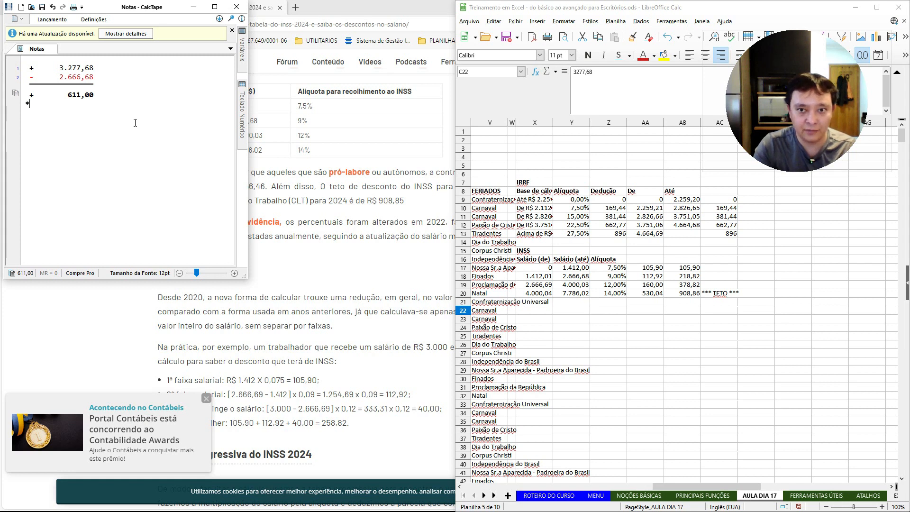
Multiply the difference by 12%, add 218,82, and compare the total with the INSS amount in I22.
{"action": "type", "text": "12%"}
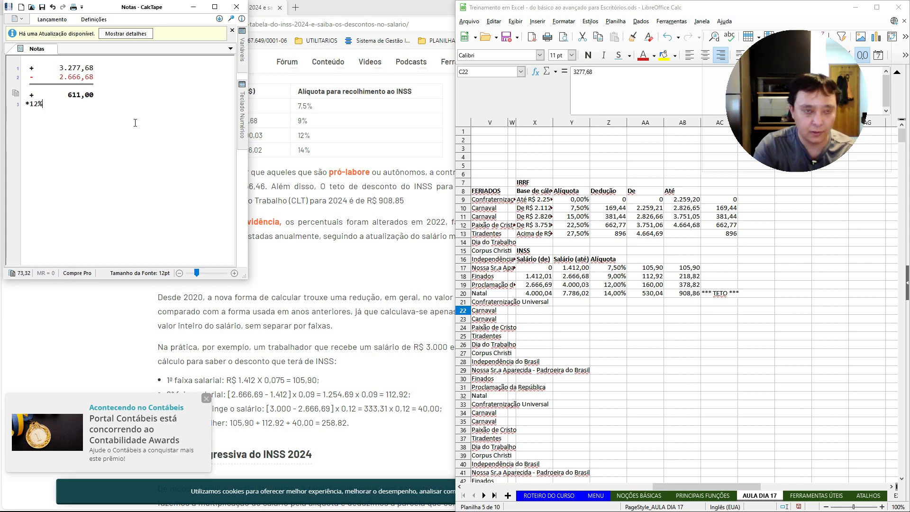
{"action": "key", "text": "Return"}
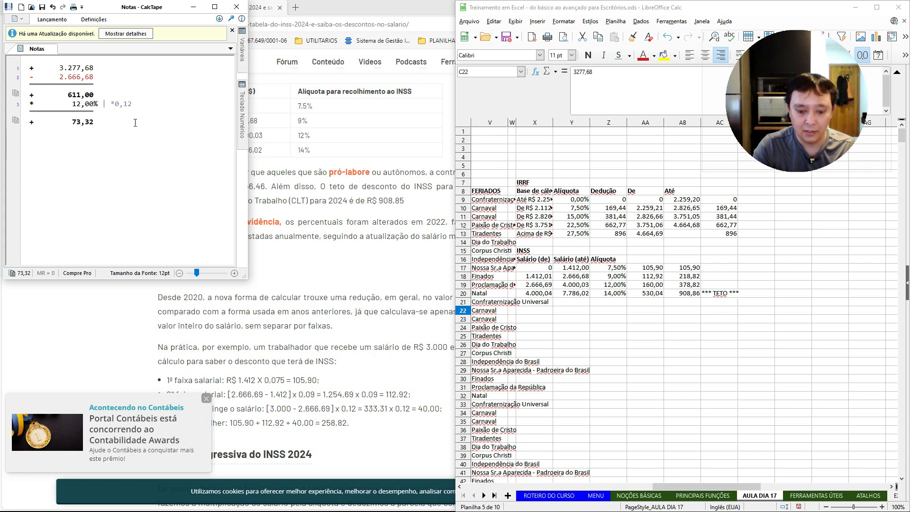
{"action": "type", "text": "+218,82"}
{"action": "key", "text": "Return"}
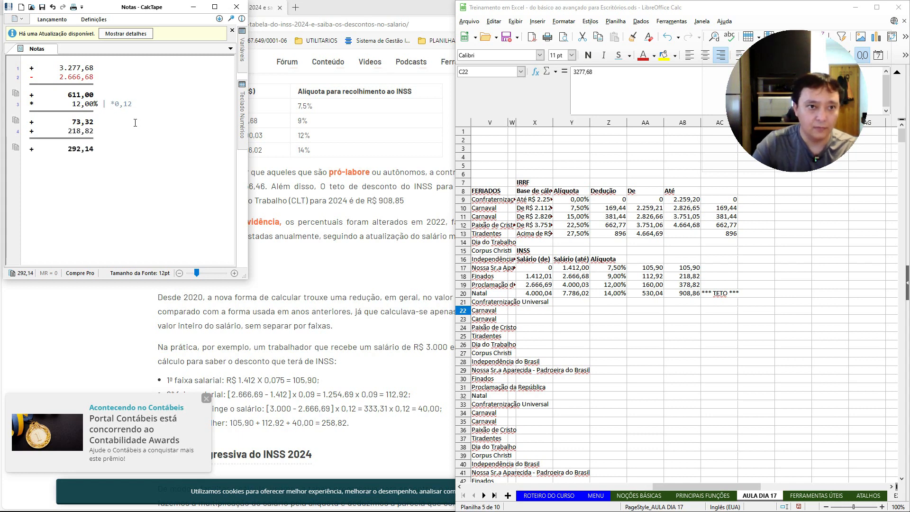
{"action": "scroll", "coordinate": [664, 242], "scroll_direction": "left", "scroll_amount": 7}
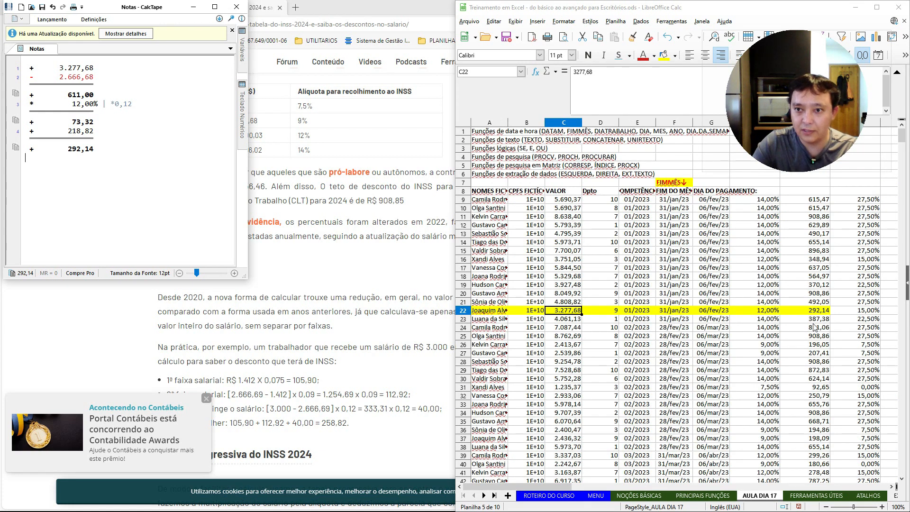
Check the INSS amount in I22 and go to the 14% bracket salary in C21.
{"action": "left_click", "coordinate": [818, 311]}
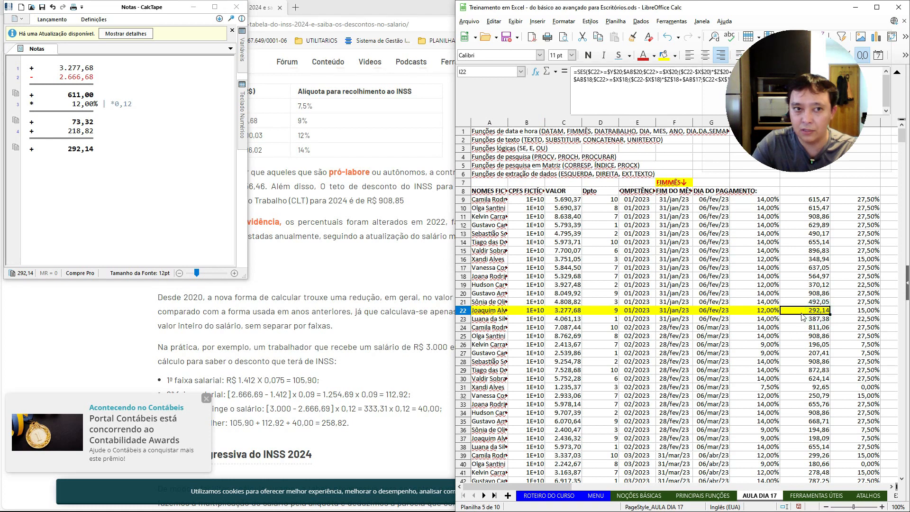
{"action": "key", "text": "Up"}
{"action": "key", "text": "Up"}
{"action": "key", "text": "Down"}
{"action": "key", "text": "Left"}
{"action": "key", "text": "Left"}
{"action": "key", "text": "Left"}
{"action": "key", "text": "Left"}
{"action": "key", "text": "Left"}
{"action": "key", "text": "Left"}
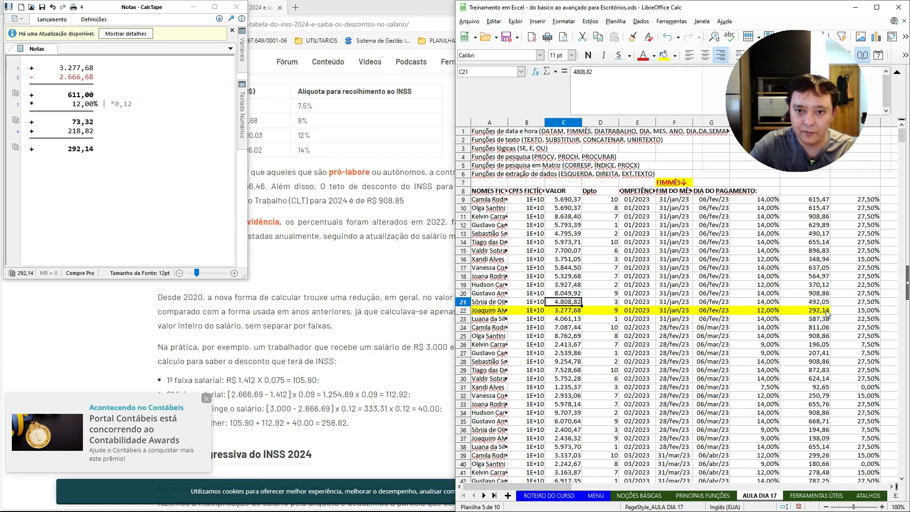
{"action": "key", "text": "Left"}
{"action": "key", "text": "Left"}
{"action": "key", "text": "shift+Right"}
{"action": "key", "text": "shift+Right"}
{"action": "key", "text": "shift+Right"}
{"action": "key", "text": "shift+Right"}
{"action": "key", "text": "shift+Right"}
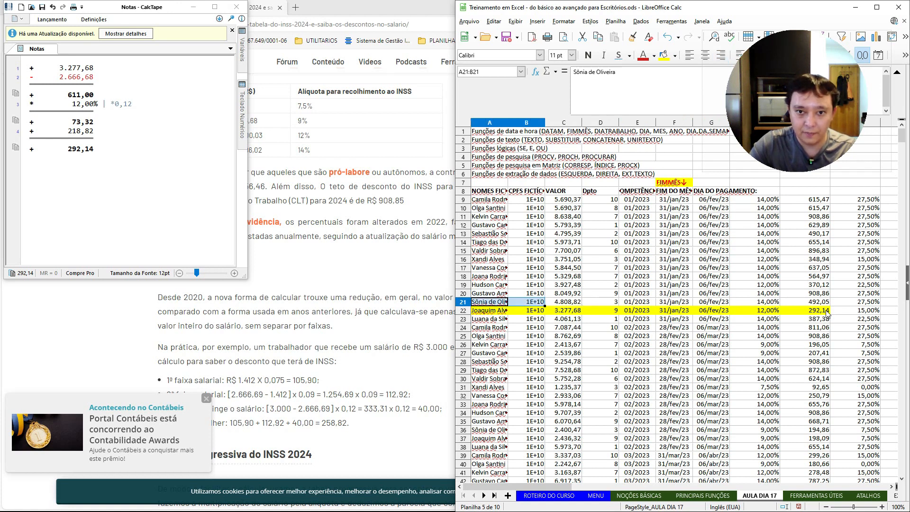
{"action": "key", "text": "shift+Down"}
{"action": "key", "text": "shift+Right"}
{"action": "key", "text": "shift+Right"}
{"action": "key", "text": "shift+Right"}
{"action": "key", "text": "shift+Right"}
{"action": "key", "text": "shift+Left"}
Remove the yellow fill from row 22 and highlight A21:I21 in yellow instead.
{"action": "key", "text": "Home"}
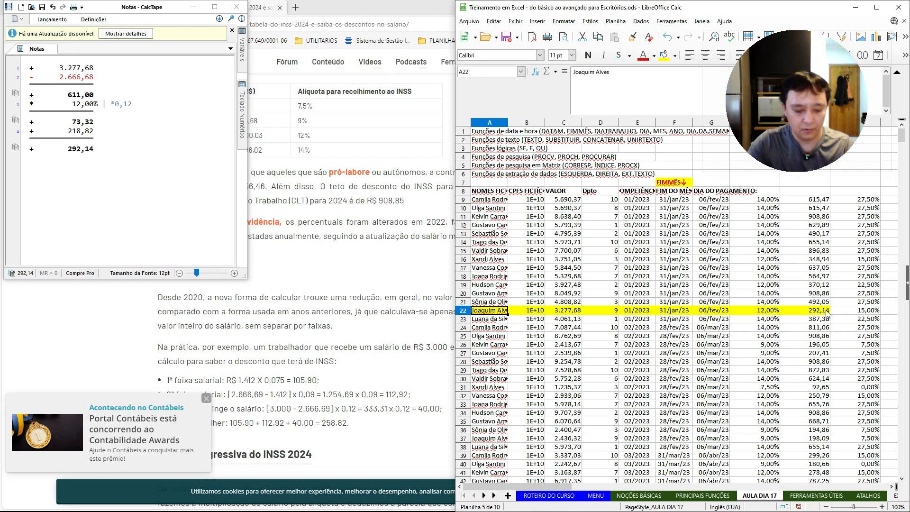
{"action": "key", "text": "Up"}
{"action": "key", "text": "shift+Right"}
{"action": "key", "text": "shift+Right"}
{"action": "key", "text": "shift+Right"}
{"action": "key", "text": "shift+Right"}
{"action": "key", "text": "shift+Right"}
{"action": "key", "text": "shift+Right"}
{"action": "key", "text": "shift+Right"}
{"action": "key", "text": "shift+Right"}
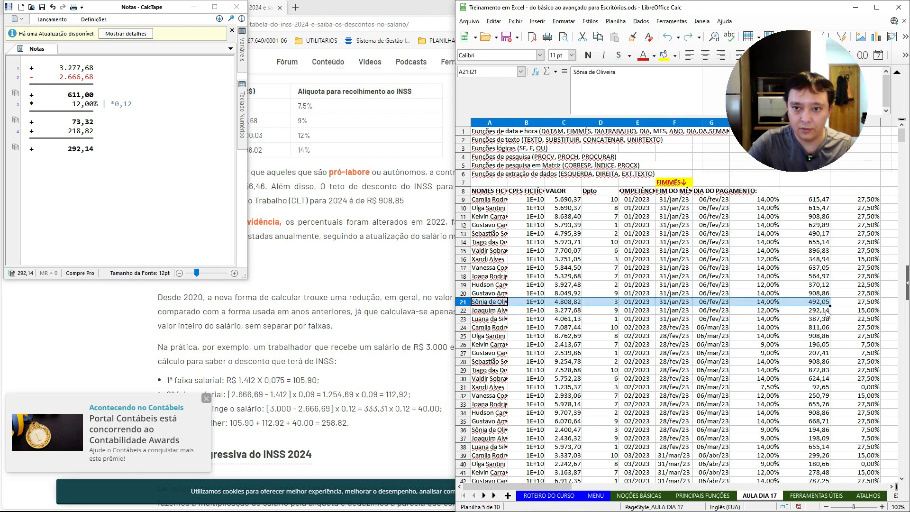
{"action": "key", "text": "shift+Left"}
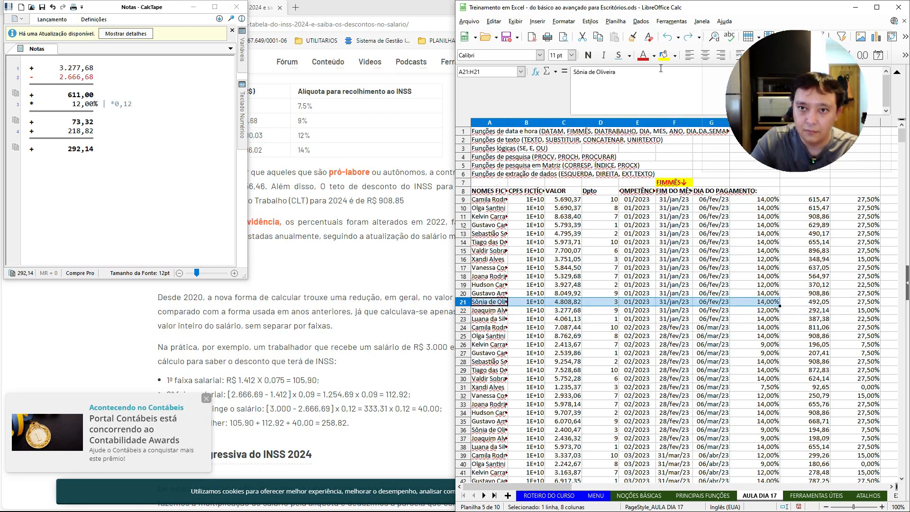
{"action": "left_click", "coordinate": [666, 56]}
{"action": "key", "text": "Right"}
{"action": "key", "text": "Right"}
{"action": "key", "text": "Right"}
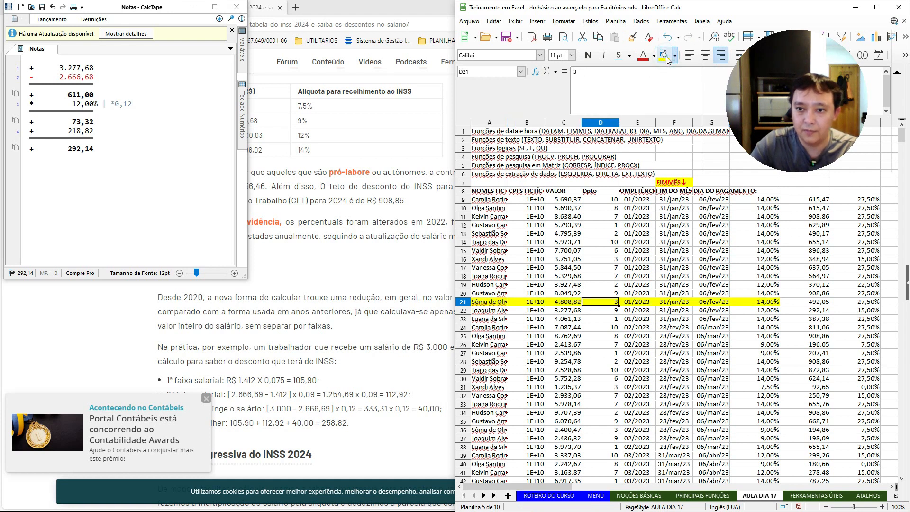
{"action": "key", "text": "Right"}
{"action": "key", "text": "Right"}
{"action": "key", "text": "Right"}
{"action": "key", "text": "Right"}
{"action": "key", "text": "Right"}
{"action": "left_click", "coordinate": [666, 56]}
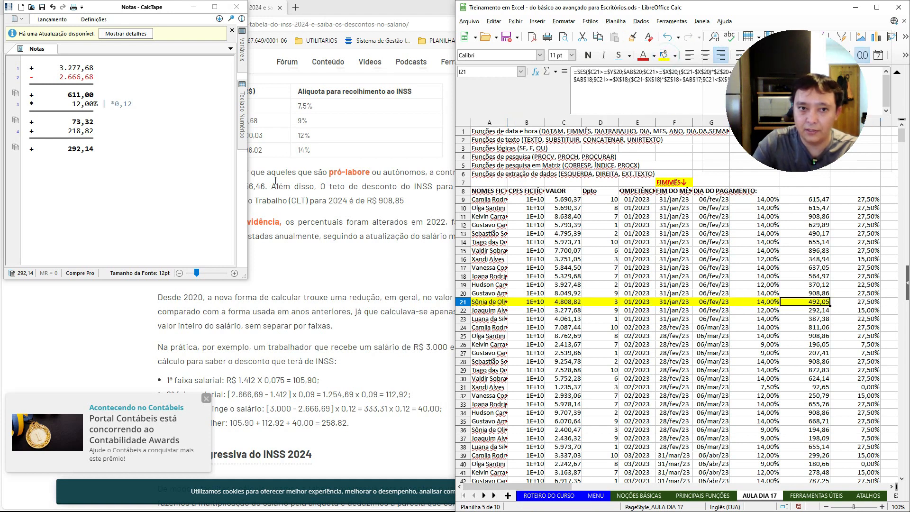
Replace the CalcTape calculation with the salary from C21, 4.808,82, minus the 12% bracket's upper limit, 4.000,03.
{"action": "left_click", "coordinate": [146, 132]}
{"action": "key", "text": "ctrl+a"}
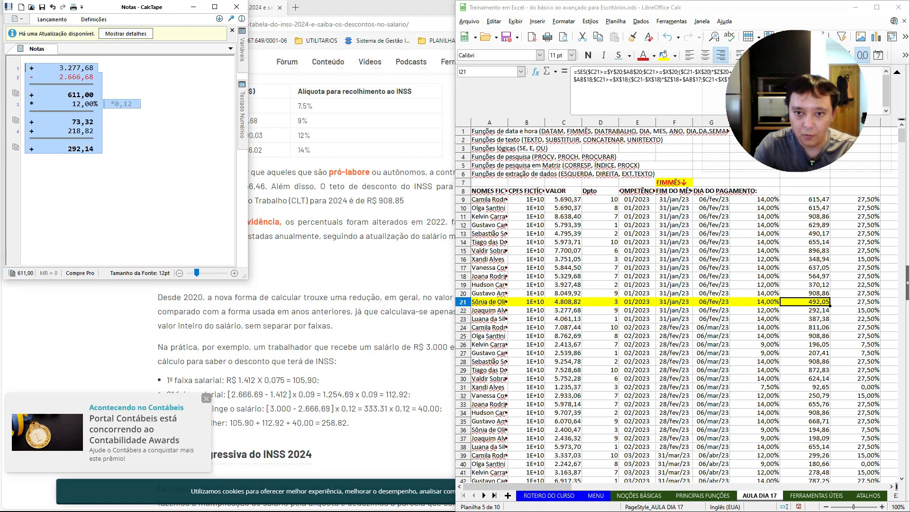
{"action": "type", "text": "4.808,82 -"}
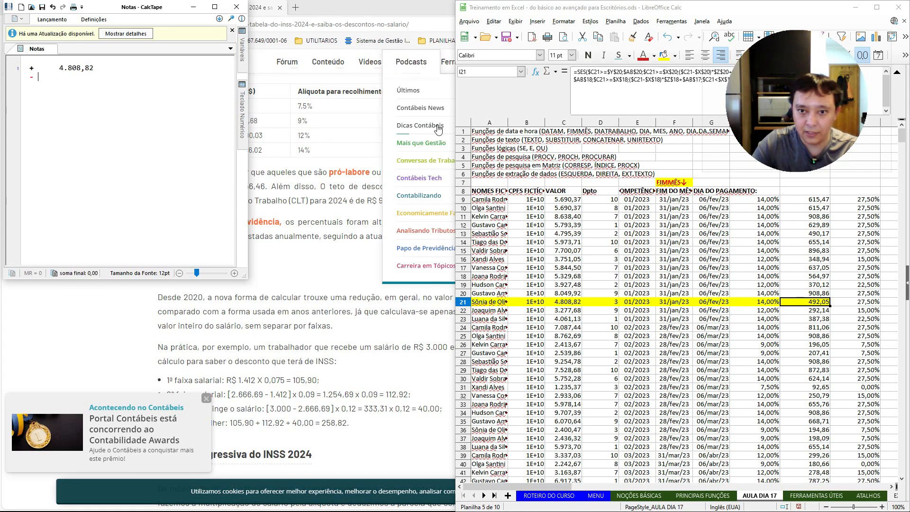
{"action": "scroll", "coordinate": [671, 274], "scroll_direction": "right", "scroll_amount": 10}
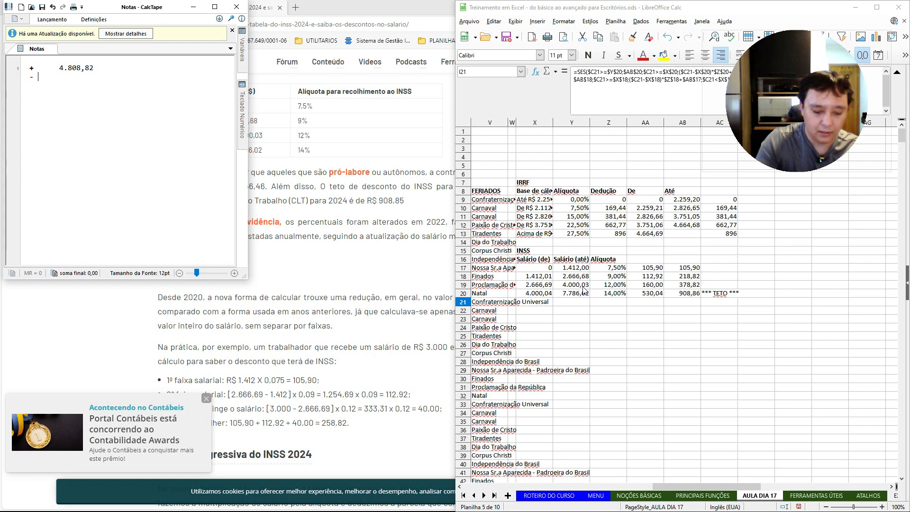
{"action": "type", "text": "4.000,03"}
{"action": "key", "text": "Return"}
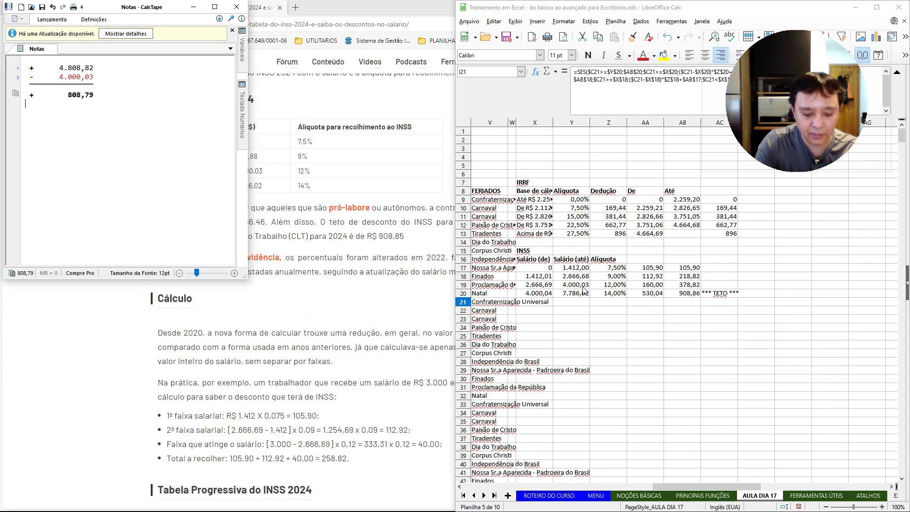
Multiply the difference by 14%, add 378,82, and compare the total with the INSS amount in I21.
{"action": "type", "text": "*14%"}
{"action": "key", "text": "Return"}
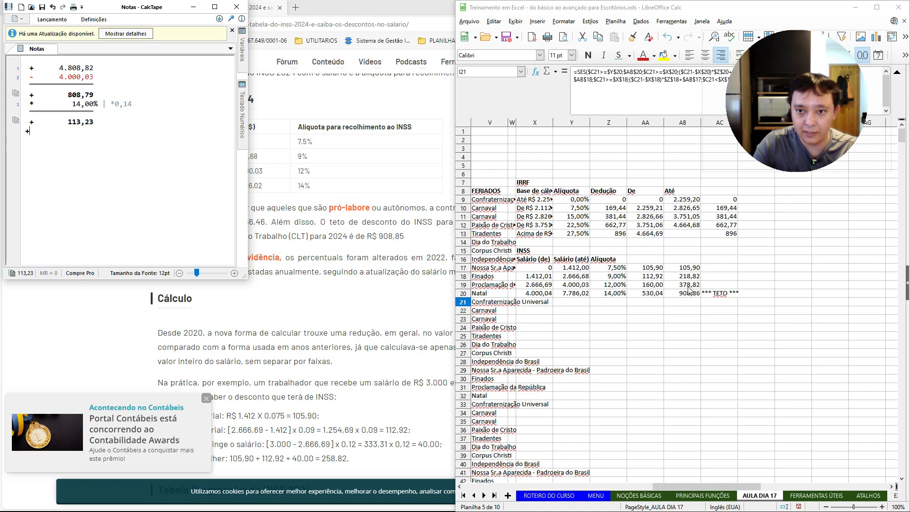
{"action": "type", "text": "8"}
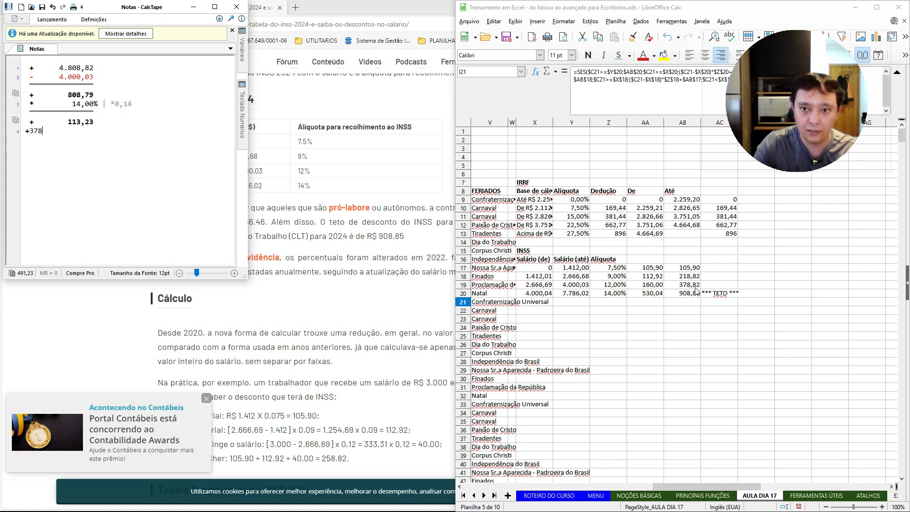
{"action": "type", "text": ",82"}
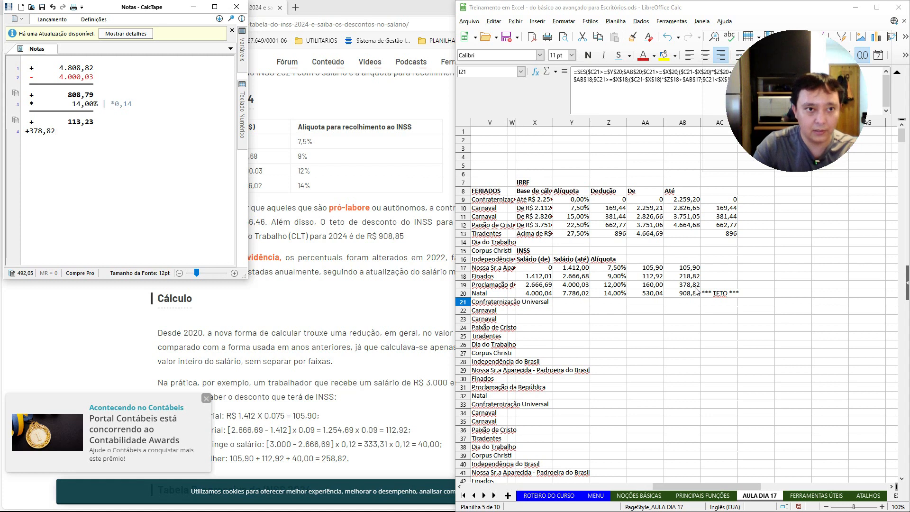
{"action": "key", "text": "Return"}
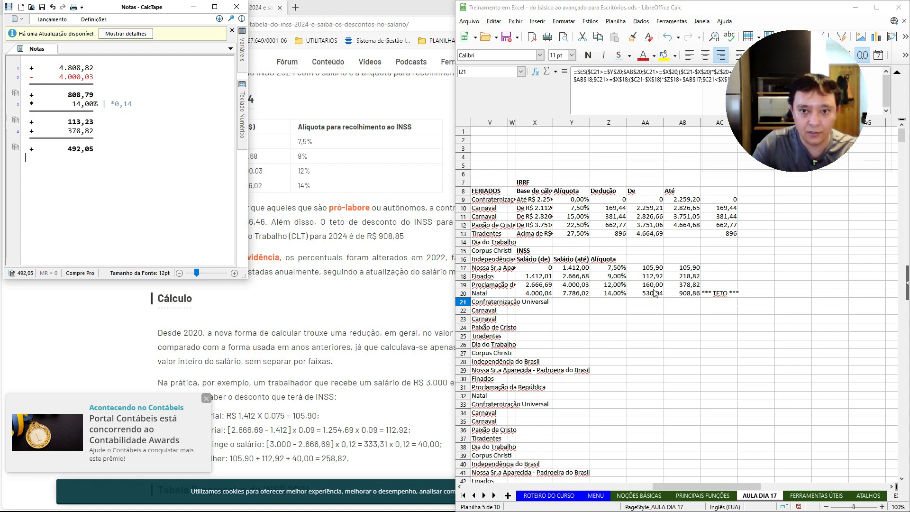
{"action": "scroll", "coordinate": [655, 293], "scroll_direction": "left", "scroll_amount": 8}
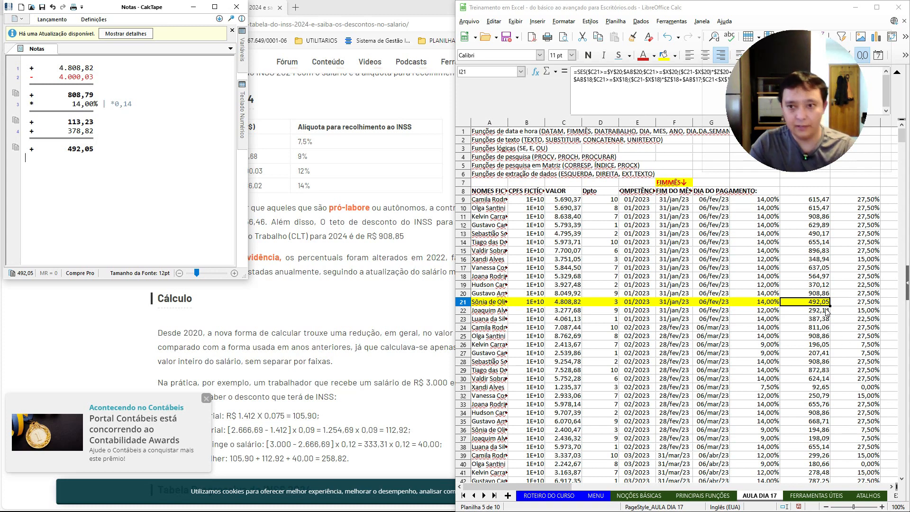
Undo the yellow highlighting in row 21 while keeping the INSS formulas filled down in I9:I368.
{"action": "key", "text": "BackSpace"}
{"action": "left_click", "coordinate": [752, 275]}
{"action": "key", "text": "ctrl+z"}
{"action": "key", "text": "ctrl+z"}
{"action": "key", "text": "ctrl+z"}
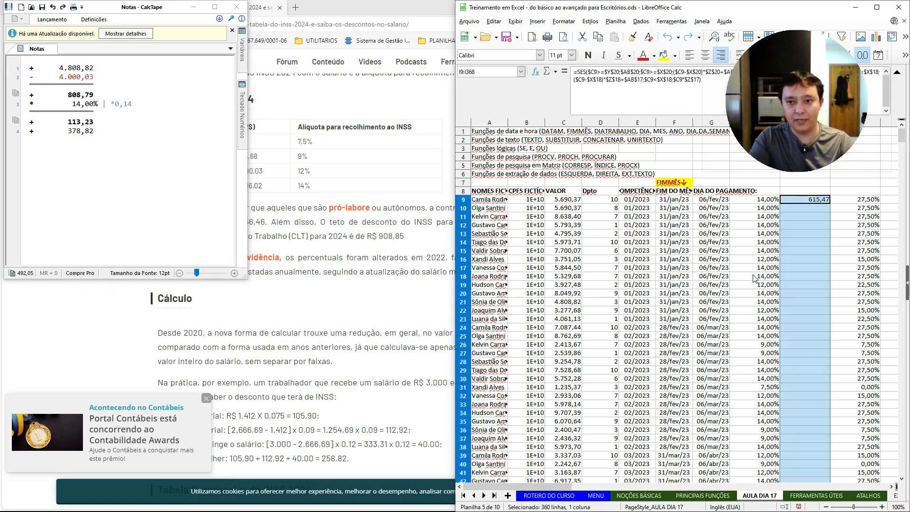
{"action": "key", "text": "ctrl+y"}
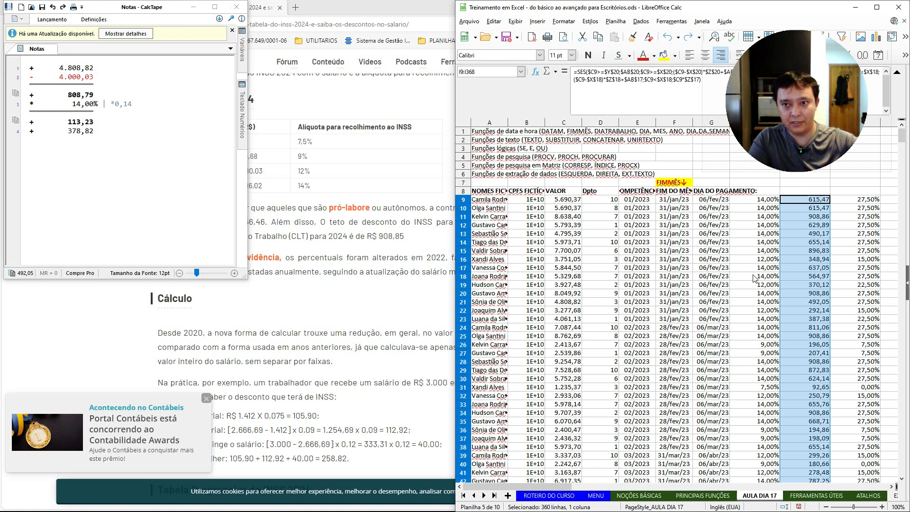
Review the row 9 entries from the employee name through the INSS amount and IRRF columns.
{"action": "key", "text": "Right"}
{"action": "key", "text": "Right"}
{"action": "key", "text": "Left"}
{"action": "key", "text": "Left"}
{"action": "key", "text": "Left"}
{"action": "key", "text": "Left"}
{"action": "key", "text": "Left"}
{"action": "key", "text": "Left"}
{"action": "key", "text": "Left"}
{"action": "key", "text": "Left"}
{"action": "key", "text": "Left"}
{"action": "key", "text": "Left"}
{"action": "key", "text": "Right"}
{"action": "key", "text": "Right"}
{"action": "key", "text": "Right"}
{"action": "key", "text": "Right"}
{"action": "key", "text": "Right"}
{"action": "key", "text": "Right"}
{"action": "key", "text": "Right"}
{"action": "key", "text": "Right"}
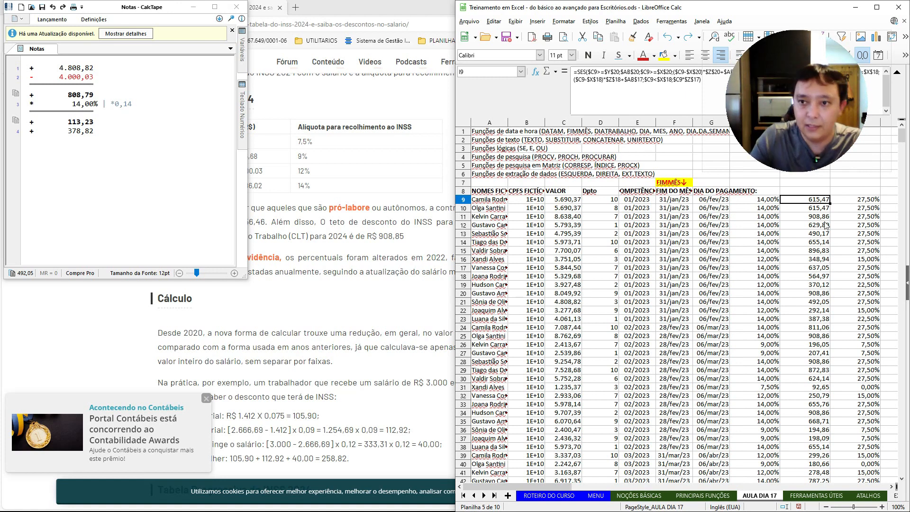
Go through row 9 again, checking the cells from the employee name to the IRRF deduction.
{"action": "key", "text": "Right"}
{"action": "key", "text": "Left"}
{"action": "key", "text": "Left"}
{"action": "key", "text": "Left"}
{"action": "key", "text": "Left"}
{"action": "key", "text": "Left"}
{"action": "key", "text": "Left"}
{"action": "key", "text": "Left"}
{"action": "key", "text": "Left"}
{"action": "key", "text": "Left"}
{"action": "key", "text": "Right"}
{"action": "key", "text": "Right"}
{"action": "key", "text": "Right"}
{"action": "key", "text": "Right"}
{"action": "key", "text": "Right"}
{"action": "key", "text": "Right"}
{"action": "key", "text": "Right"}
{"action": "key", "text": "Right"}
{"action": "key", "text": "Right"}
{"action": "key", "text": "Right"}
{"action": "key", "text": "Left"}
{"action": "key", "text": "Left"}
{"action": "key", "text": "Left"}
{"action": "key", "text": "Left"}
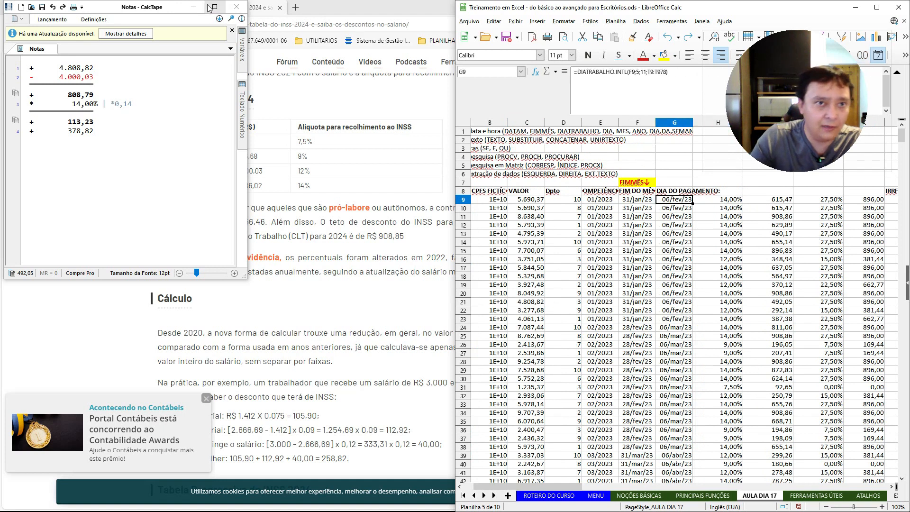
Close CalcTape and inspect the IRRF formula in L9 of the payroll sheet.
{"action": "left_click", "coordinate": [229, 9]}
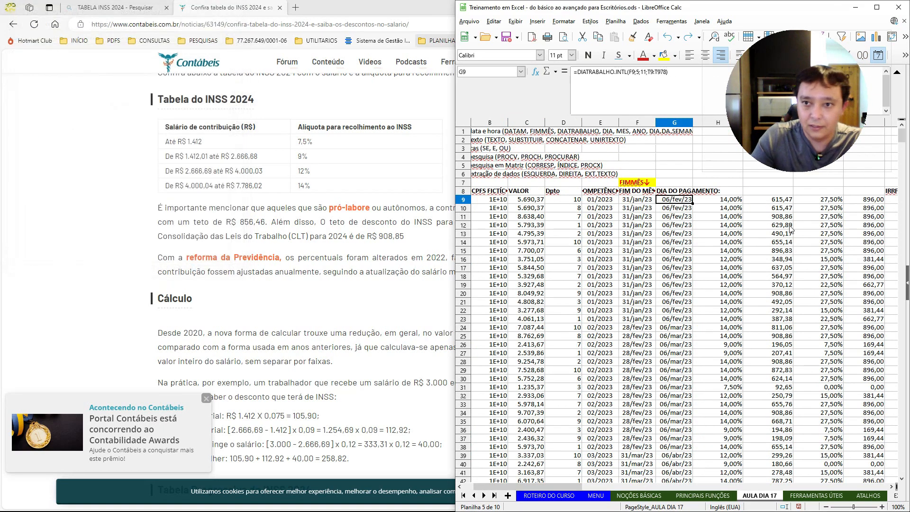
{"action": "key", "text": "Right"}
{"action": "key", "text": "Right"}
{"action": "key", "text": "Right"}
{"action": "key", "text": "Right"}
{"action": "key", "text": "Right"}
{"action": "key", "text": "Right"}
{"action": "key", "text": "Left"}
{"action": "key", "text": "Left"}
{"action": "key", "text": "Right"}
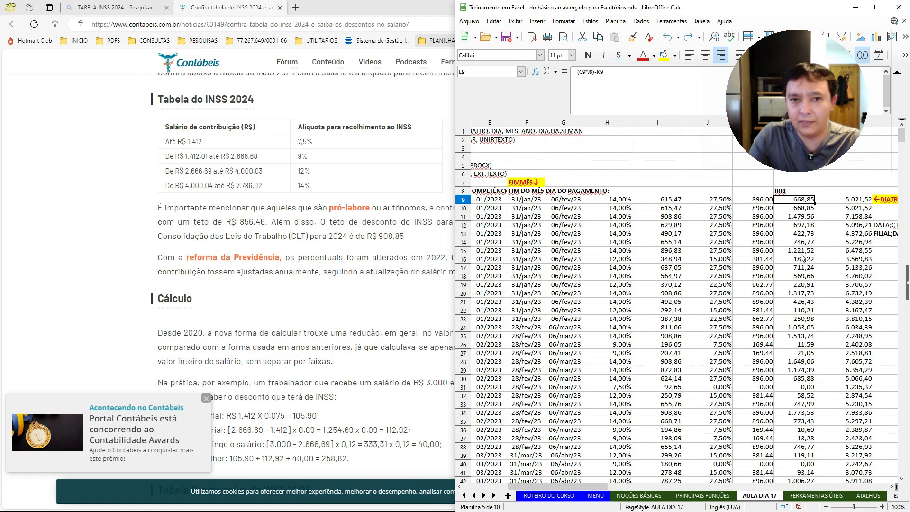
Minimize the browser and open RPAS-CÁLCULO DE SALÁRIOS AUTÔNOMOS.ods from the ARQUIVOS DE EXEMPLO folder.
{"action": "left_click", "coordinate": [82, 171]}
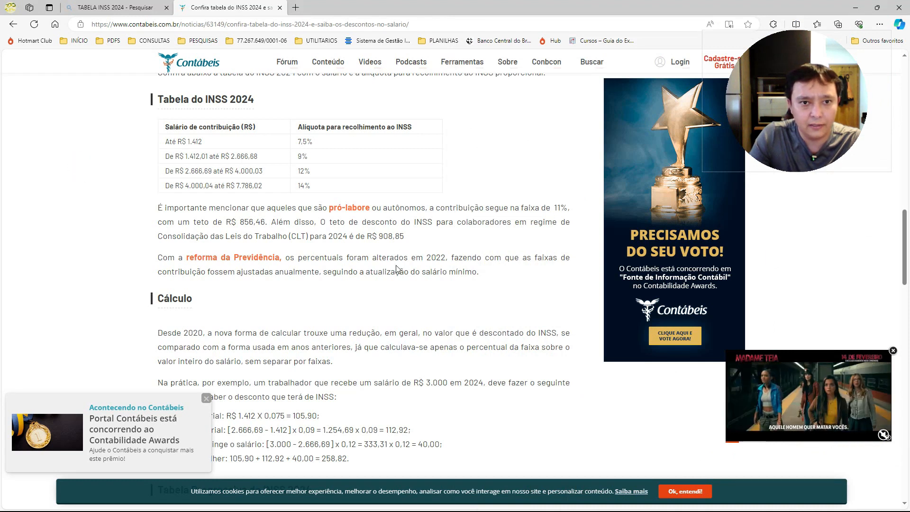
{"action": "left_click", "coordinate": [855, 7]}
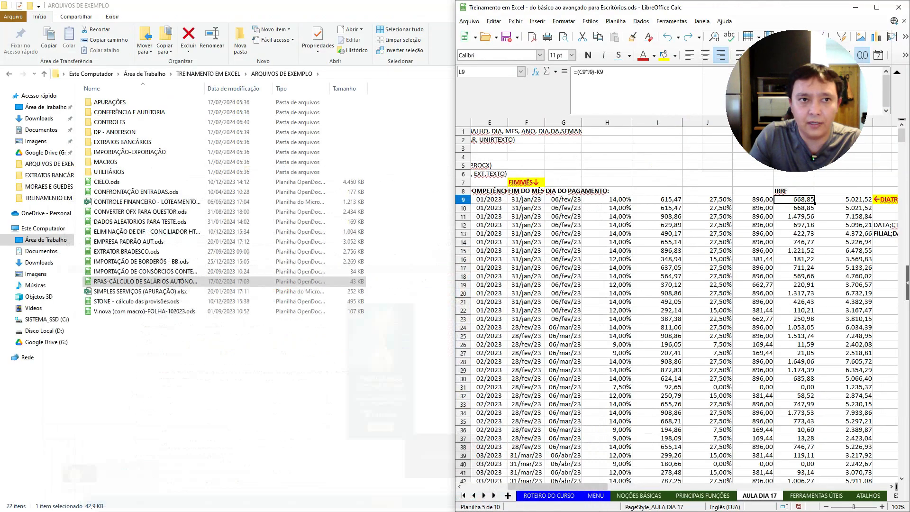
{"action": "left_click", "coordinate": [119, 283]}
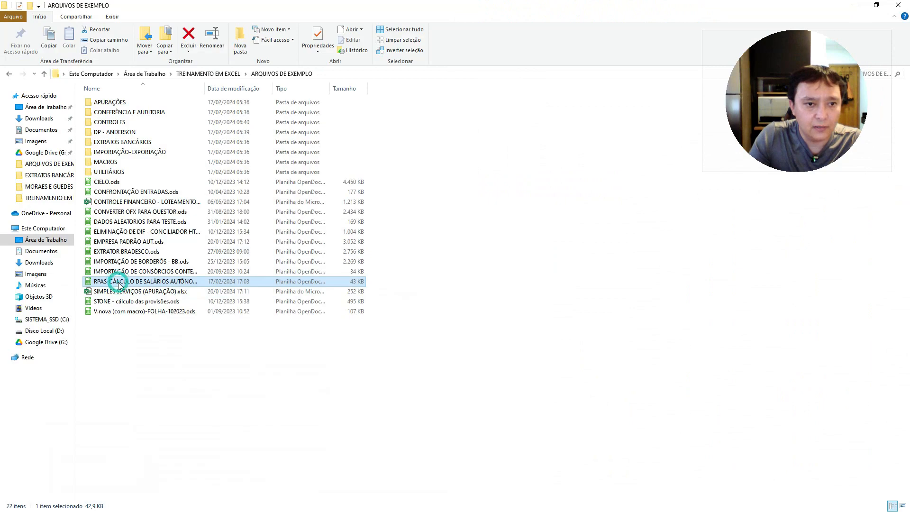
{"action": "double_click", "coordinate": [118, 283]}
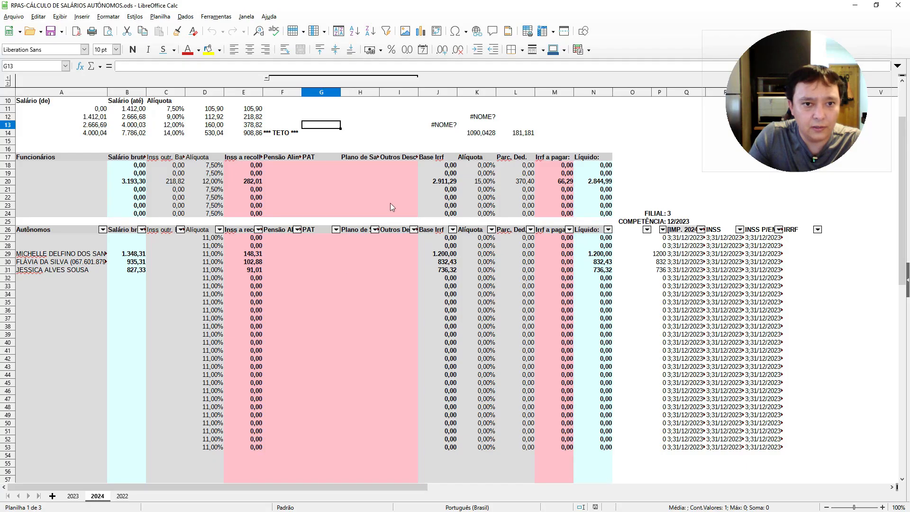
Inspect the IRRF base formula in J29 and the rate formula in K29 without changing them.
{"action": "double_click", "coordinate": [446, 254]}
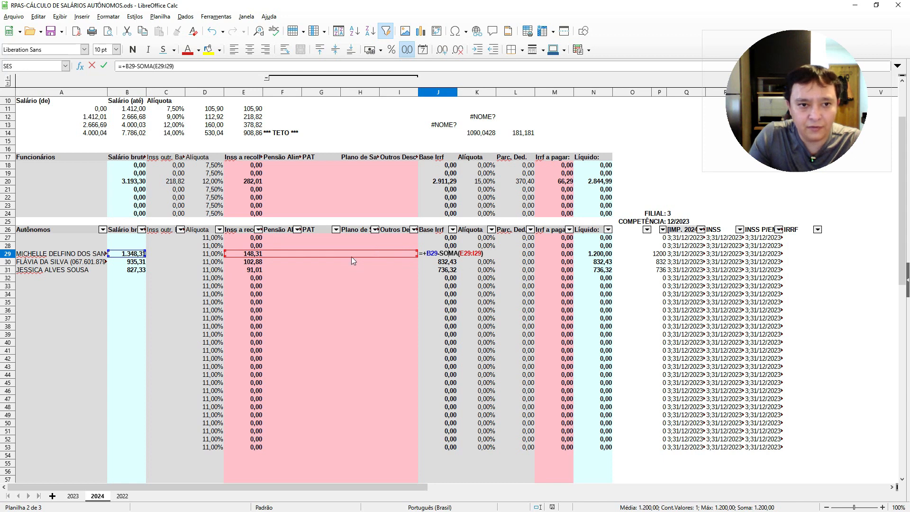
{"action": "key", "text": "Escape"}
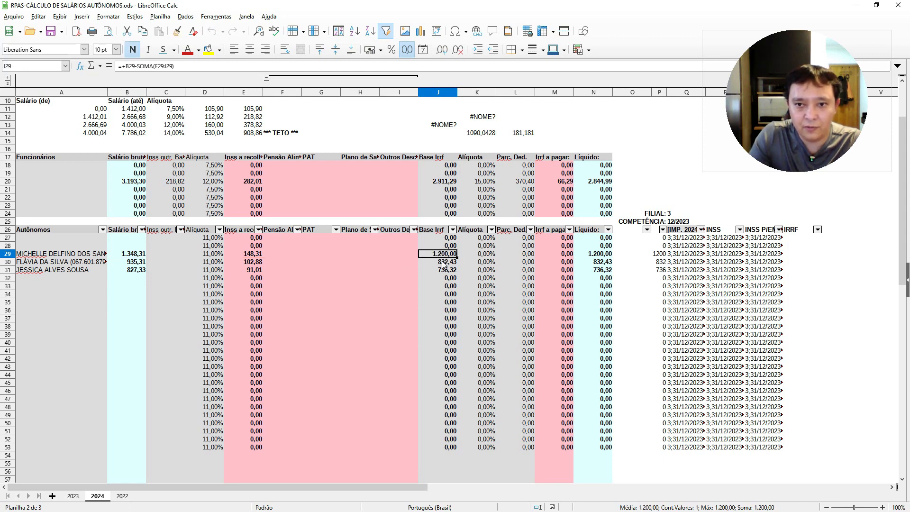
{"action": "left_click", "coordinate": [481, 255]}
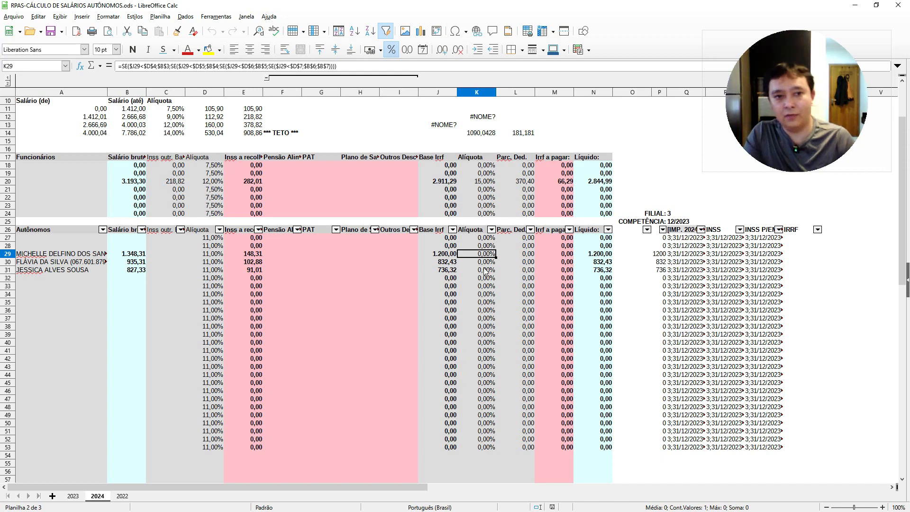
Switch back to the training workbook, maximize it, and inspect the formulas in M9 and L10.
{"action": "key", "text": "alt+Tab"}
{"action": "key", "text": "alt+Tab"}
{"action": "key", "text": "Right"}
{"action": "key", "text": "super+Up"}
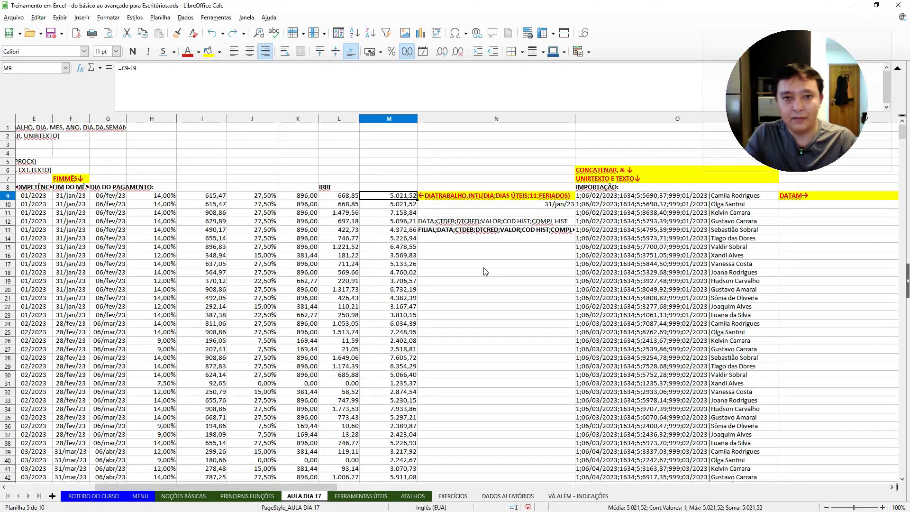
{"action": "double_click", "coordinate": [344, 205]}
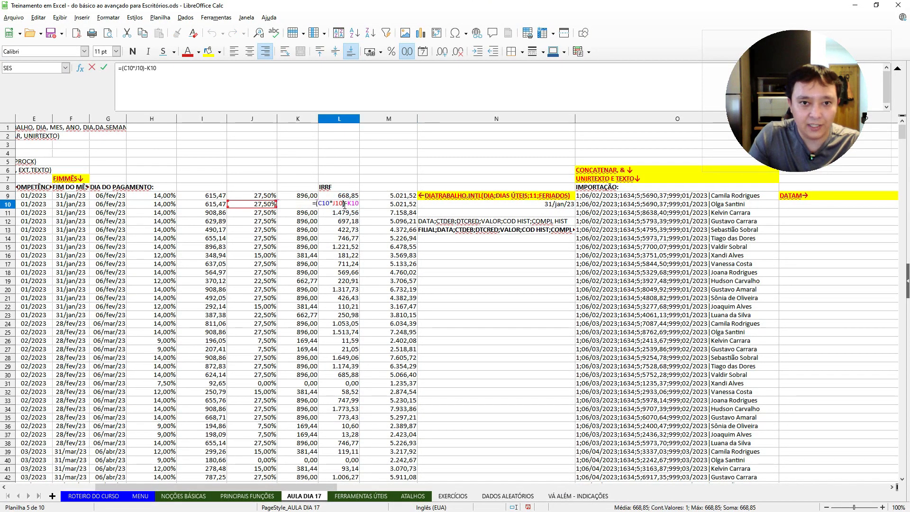
{"action": "key", "text": "Escape"}
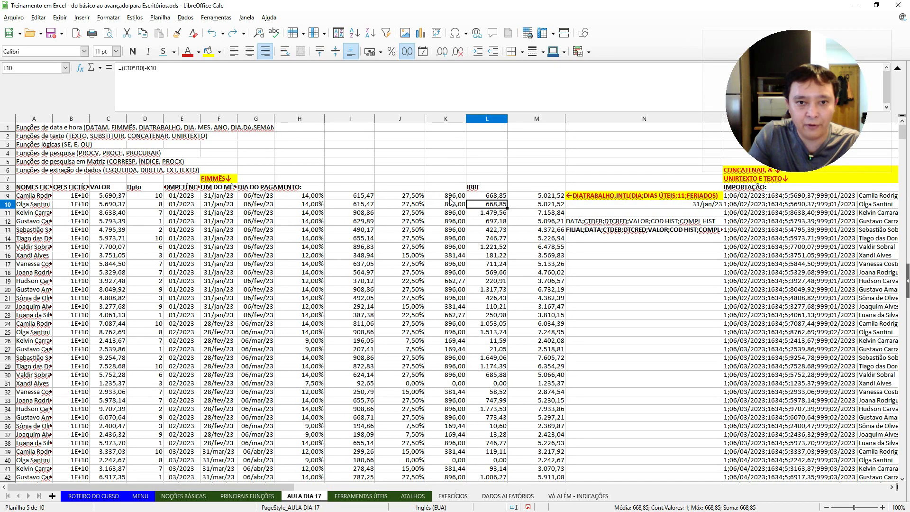
Label the contribution amount column by entering the header INSS in I8.
{"action": "left_click", "coordinate": [357, 197]}
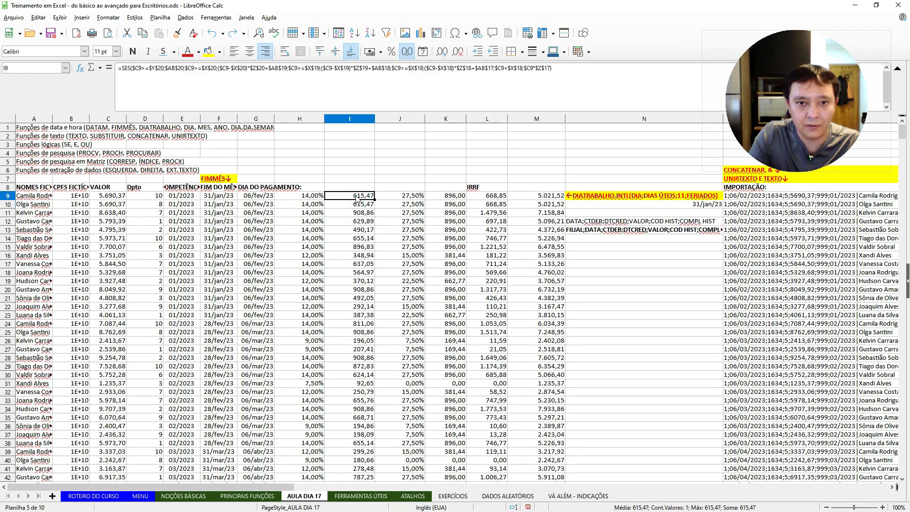
{"action": "left_click", "coordinate": [366, 187]}
{"action": "type", "text": "INSS"}
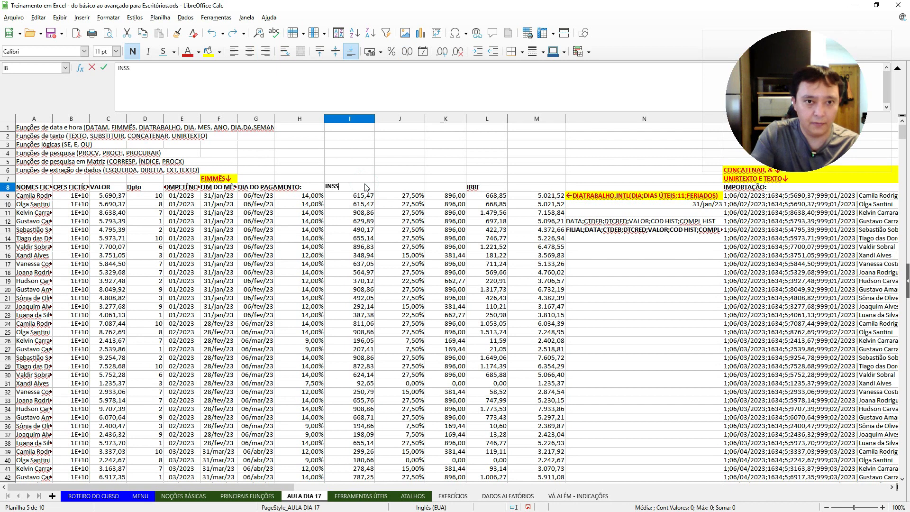
{"action": "key", "text": "Return"}
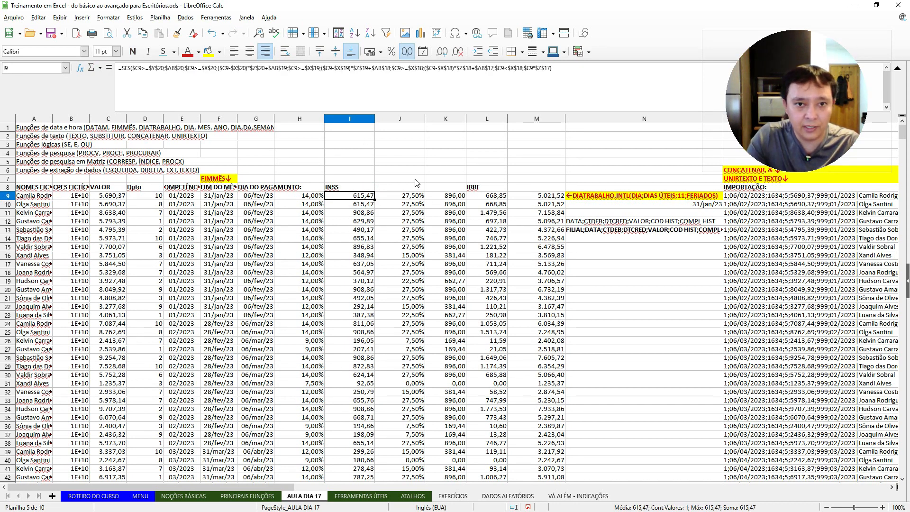
Insert a blank column before the Dpto column.
{"action": "left_click", "coordinate": [102, 199]}
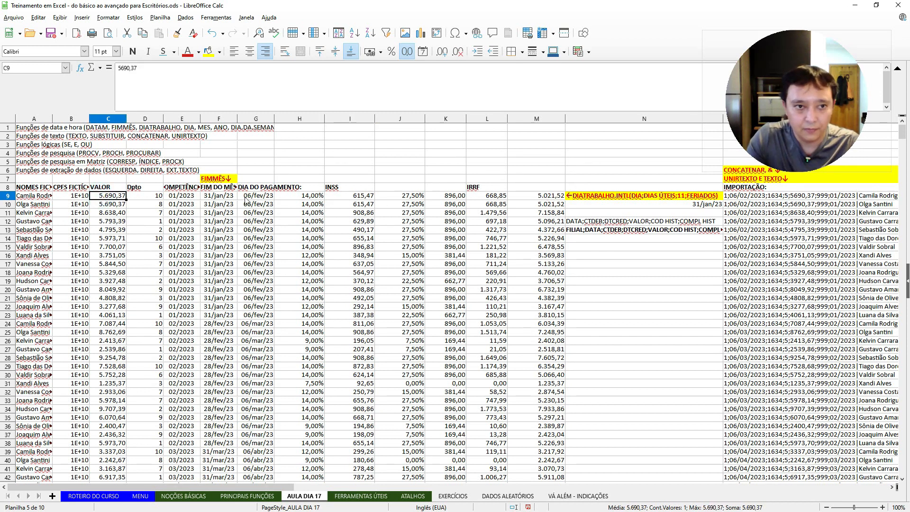
{"action": "key", "text": "Right"}
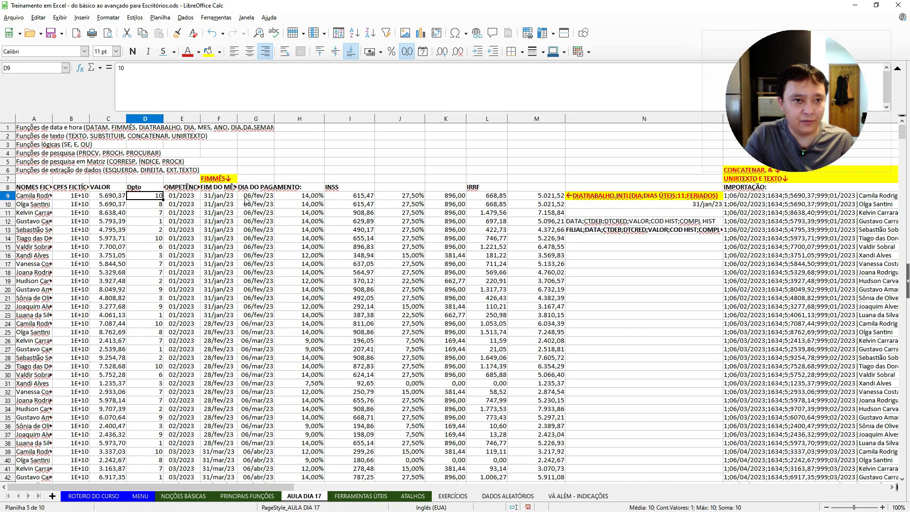
{"action": "key", "text": "ctrl+space"}
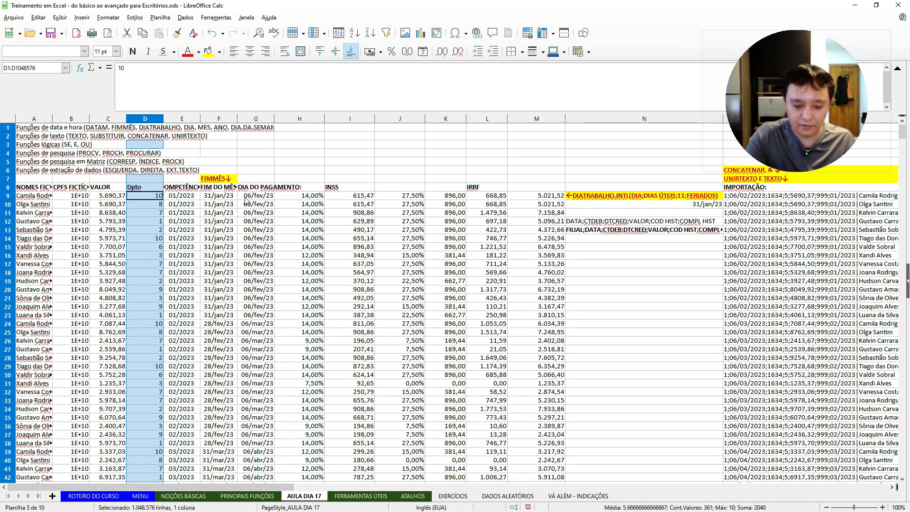
{"action": "key", "text": "ctrl+plus"}
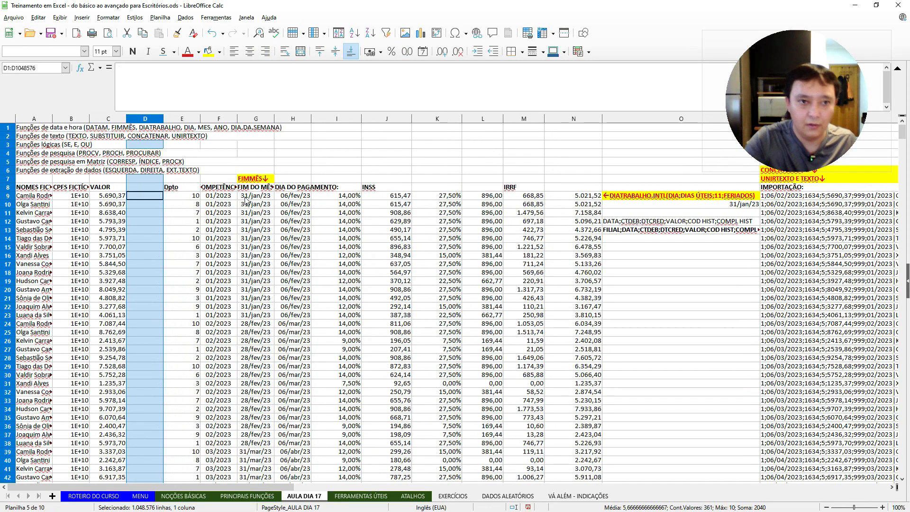
Copy the VALOR data C8:C368 into the new blank column, starting at D8.
{"action": "key", "text": "Left"}
{"action": "key", "text": "Up"}
{"action": "key", "text": "ctrl+shift+Down"}
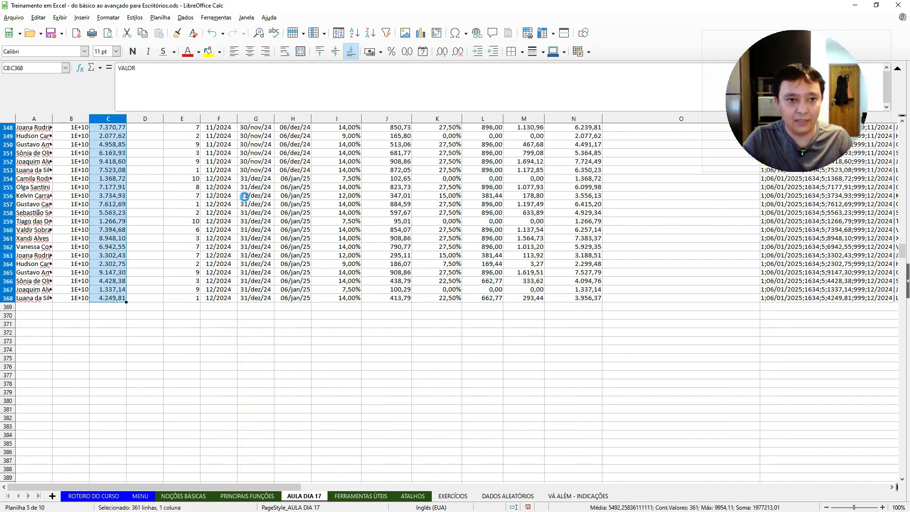
{"action": "key", "text": "ctrl+x"}
{"action": "key", "text": "ctrl+z"}
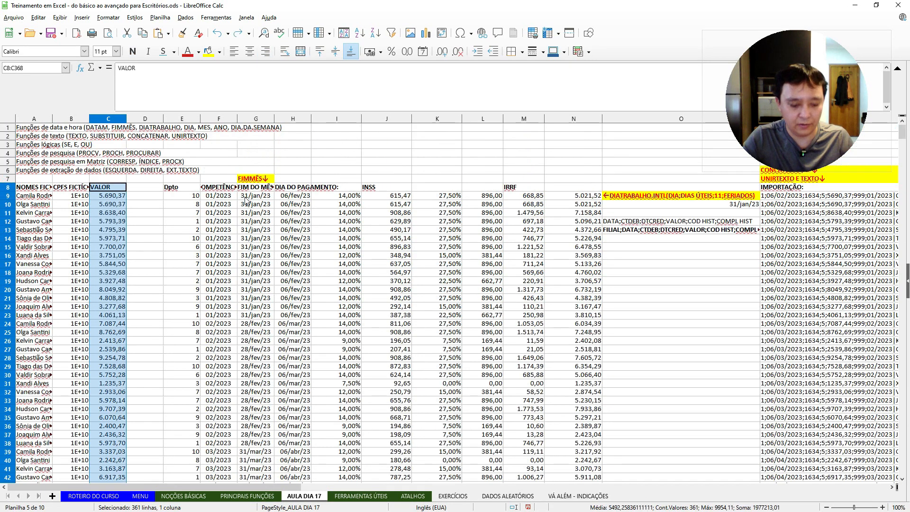
{"action": "key", "text": "ctrl+c"}
{"action": "key", "text": "Right"}
{"action": "key", "text": "ctrl+v"}
Try to calculate the IRRF base in C9 with the formula =D9-J9.
{"action": "key", "text": "Down"}
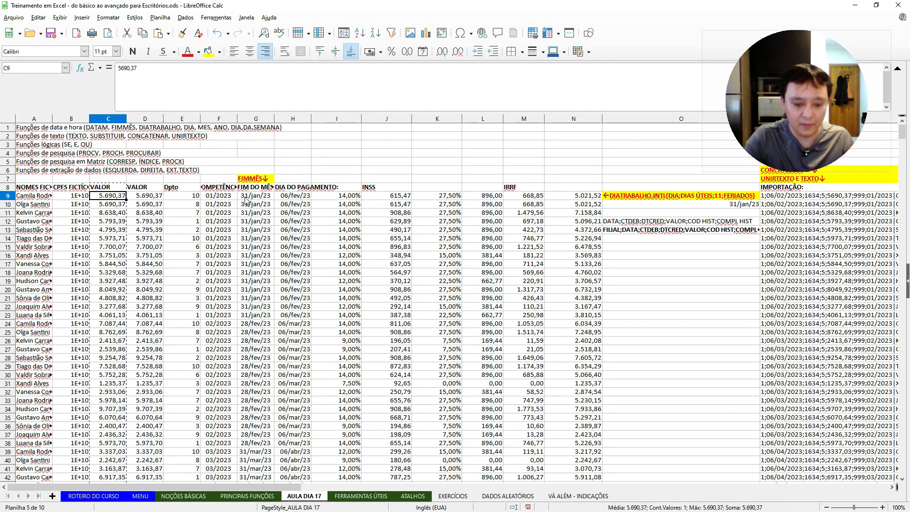
{"action": "type", "text": "="}
{"action": "key", "text": "Right"}
{"action": "type", "text": "-"}
{"action": "key", "text": "Right"}
{"action": "key", "text": "Right"}
{"action": "key", "text": "Right"}
{"action": "key", "text": "Right"}
{"action": "key", "text": "Right"}
{"action": "key", "text": "Right"}
{"action": "key", "text": "Right"}
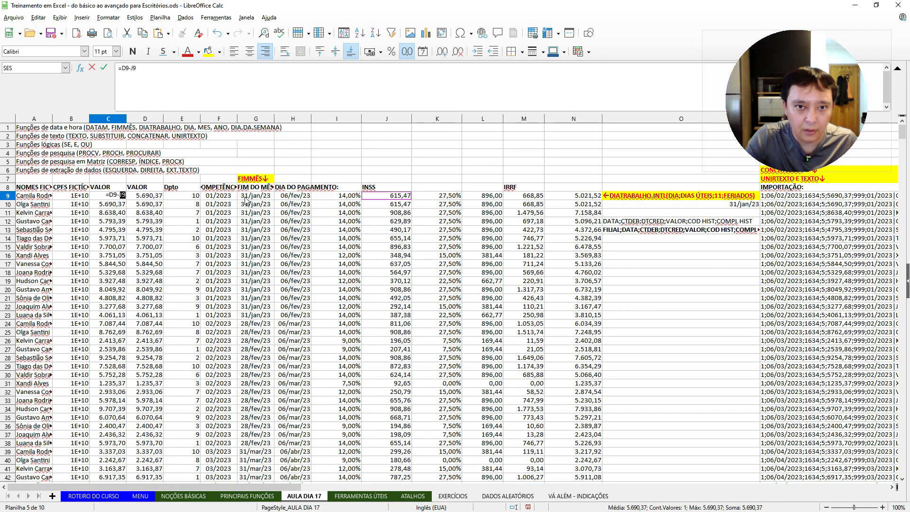
{"action": "key", "text": "Return"}
{"action": "key", "text": "Up"}
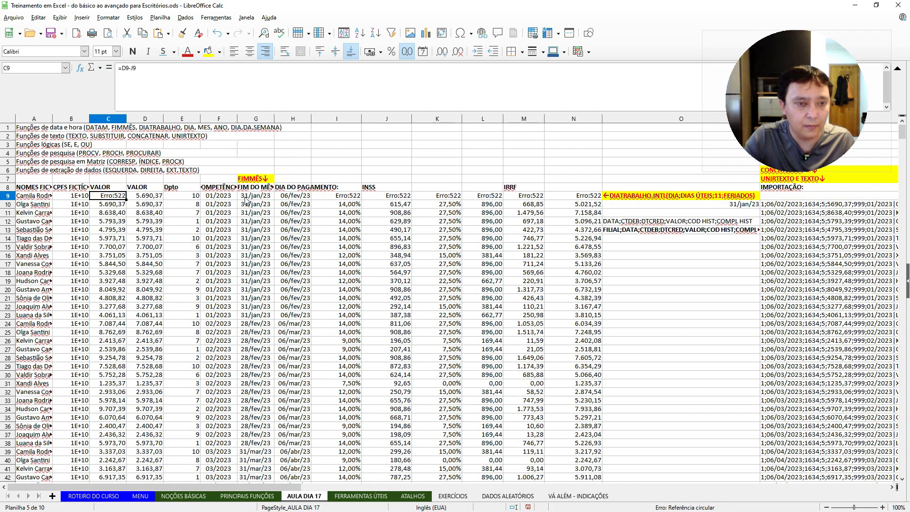
Undo the C9 formula, the pasted VALOR copy and the column inserted before Dpto.
{"action": "key", "text": "ctrl+z"}
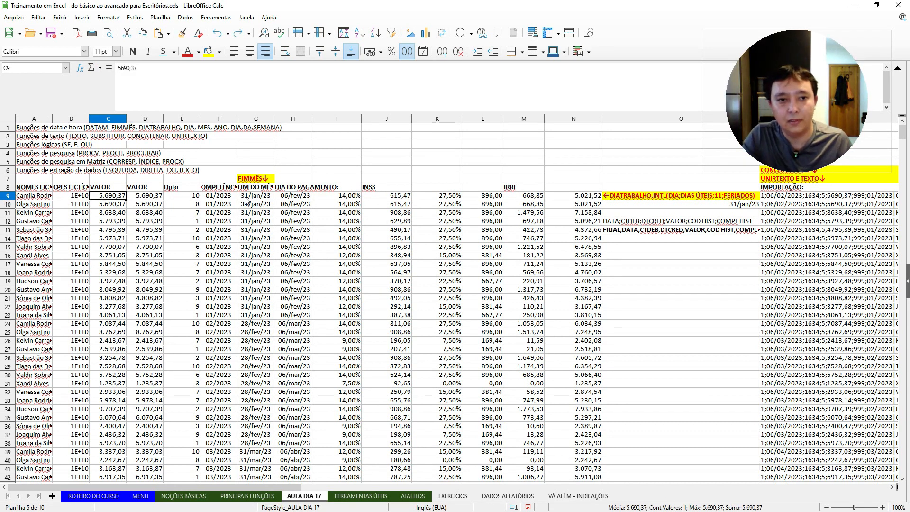
{"action": "key", "text": "ctrl+z"}
{"action": "key", "text": "ctrl+z"}
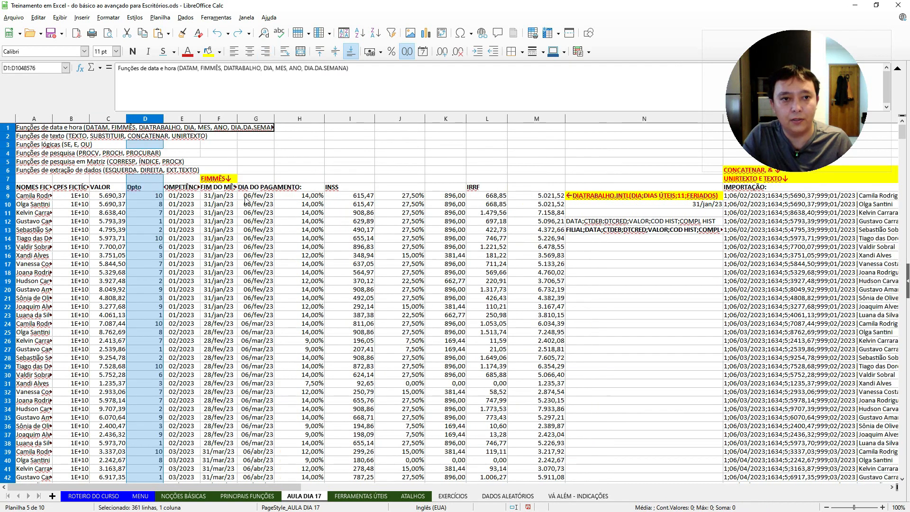
Insert a blank column before the VALOR column.
{"action": "key", "text": "Down"}
{"action": "key", "text": "Right"}
{"action": "key", "text": "Down"}
{"action": "key", "text": "Down"}
{"action": "key", "text": "Down"}
{"action": "key", "text": "Down"}
{"action": "key", "text": "Down"}
{"action": "key", "text": "Down"}
{"action": "key", "text": "Down"}
{"action": "key", "text": "Down"}
{"action": "key", "text": "Down"}
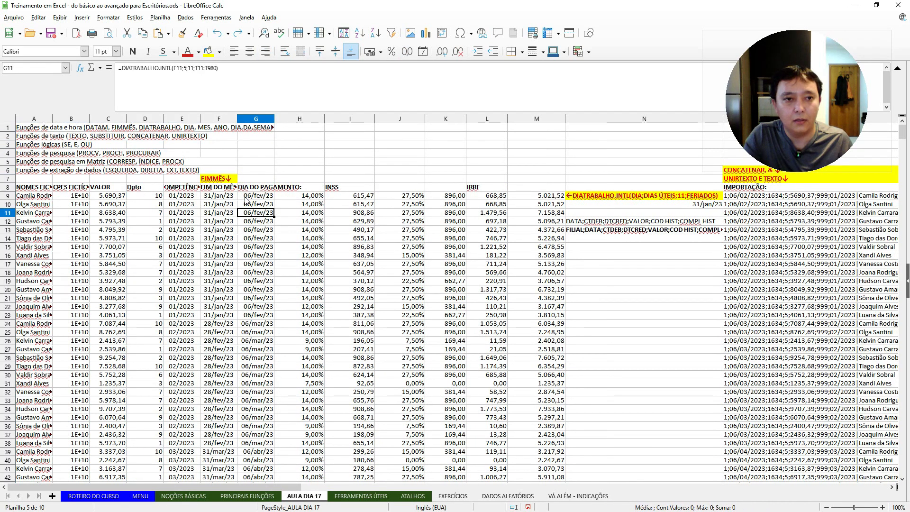
{"action": "key", "text": "Left"}
{"action": "key", "text": "Left"}
{"action": "key", "text": "Up"}
{"action": "key", "text": "Up"}
{"action": "key", "text": "Left"}
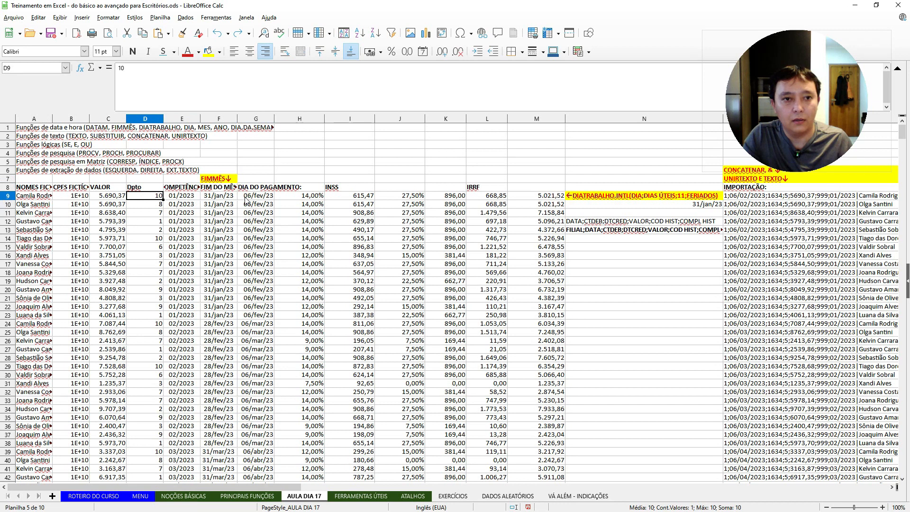
{"action": "key", "text": "Up"}
{"action": "key", "text": "ctrl+space"}
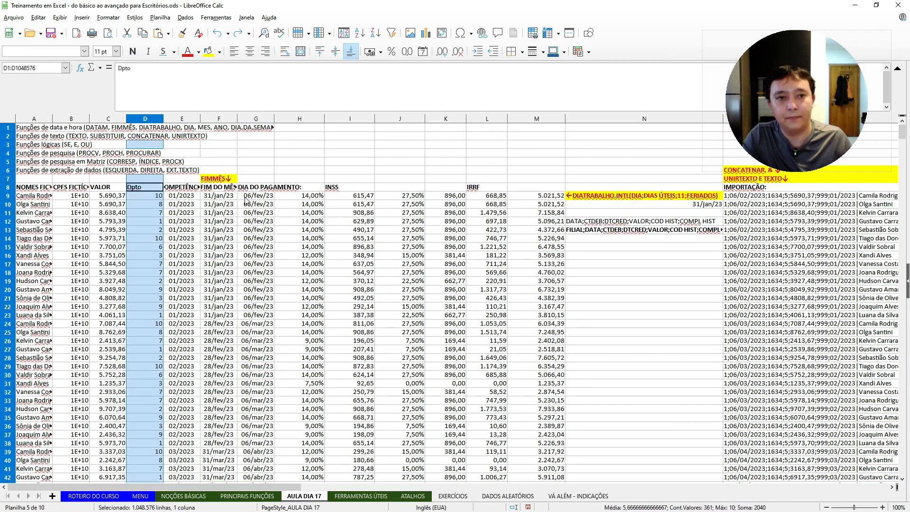
{"action": "key", "text": "Left"}
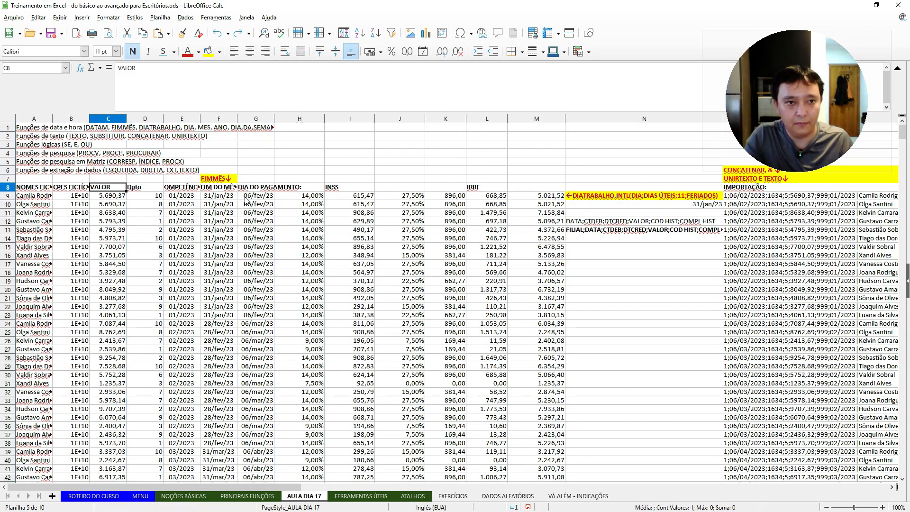
{"action": "key", "text": "ctrl+space"}
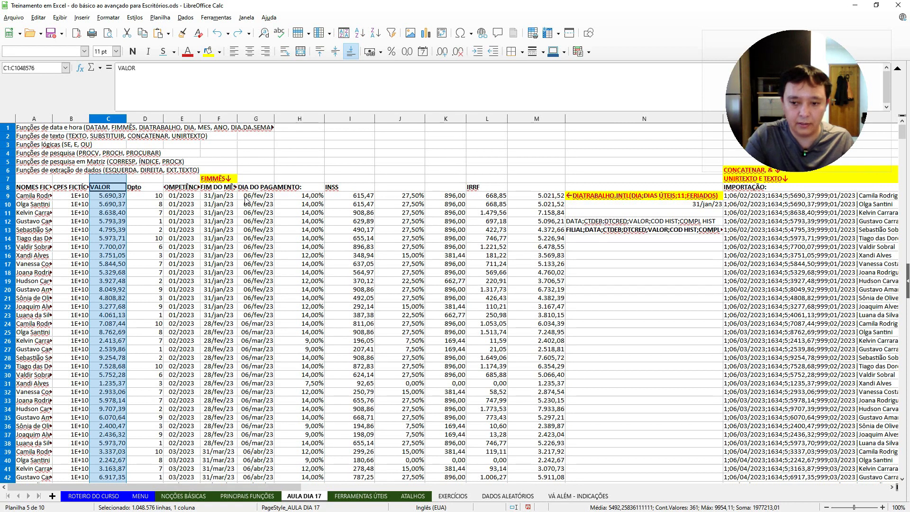
{"action": "key", "text": "ctrl+plus"}
Duplicate the VALOR data from D8:D368 into the new column C, keeping the original in place.
{"action": "key", "text": "Right"}
{"action": "key", "text": "ctrl+shift+Down"}
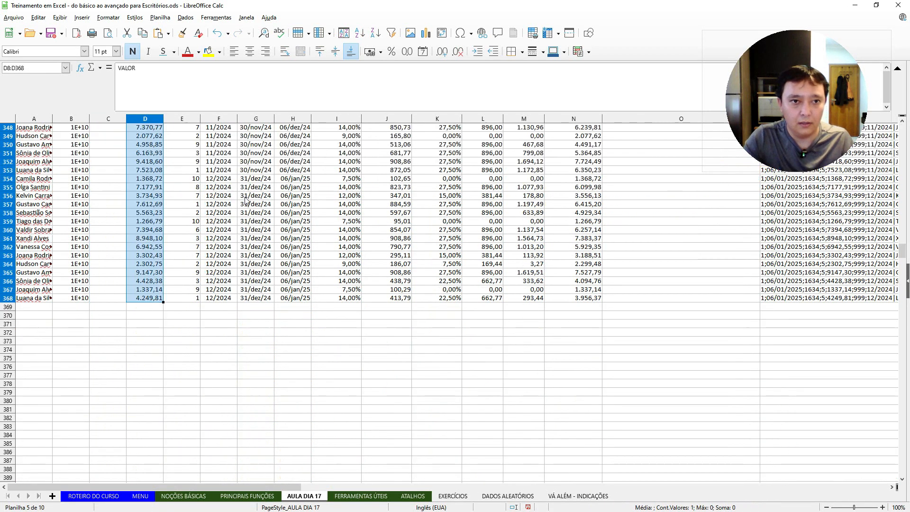
{"action": "key", "text": "ctrl+x"}
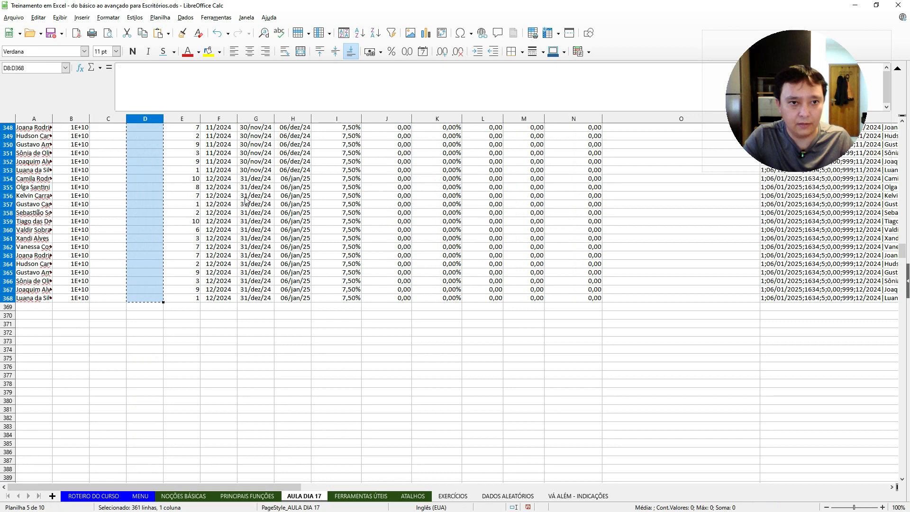
{"action": "key", "text": "ctrl+z"}
{"action": "key", "text": "Left"}
{"action": "key", "text": "ctrl+v"}
Examine the IRRF formulas in M9 and L9 for the salary column they reference.
{"action": "key", "text": "Right"}
{"action": "key", "text": "Right"}
{"action": "key", "text": "Right"}
{"action": "key", "text": "Right"}
{"action": "key", "text": "Right"}
{"action": "key", "text": "Right"}
{"action": "key", "text": "Right"}
{"action": "key", "text": "Right"}
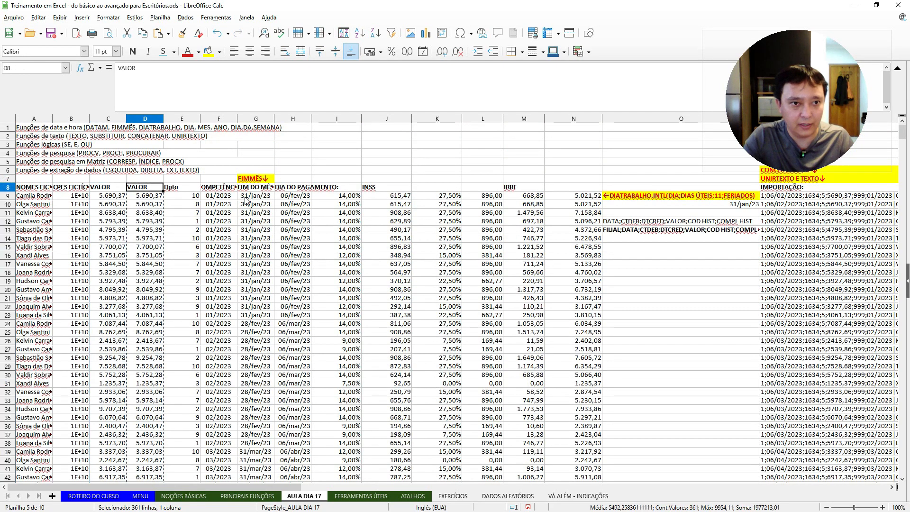
{"action": "key", "text": "Right"}
{"action": "key", "text": "Right"}
{"action": "key", "text": "Right"}
{"action": "key", "text": "Right"}
{"action": "key", "text": "Left"}
{"action": "key", "text": "Left"}
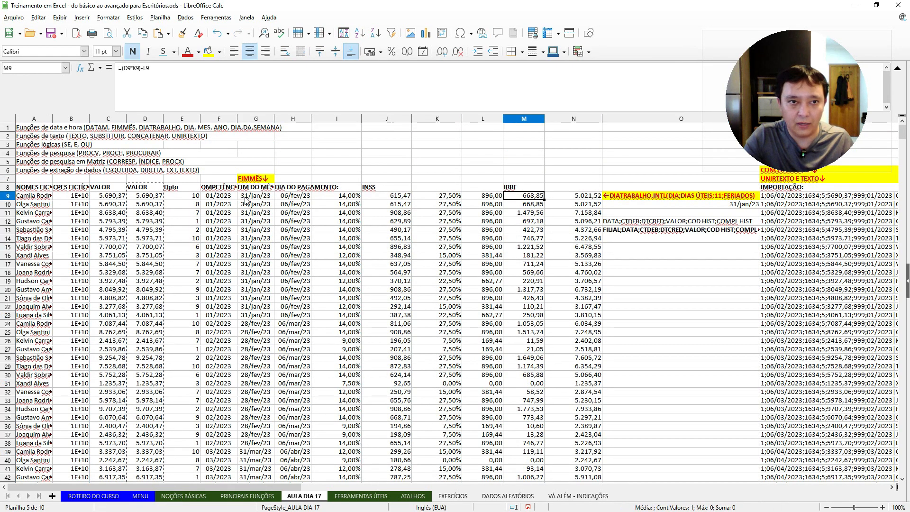
{"action": "key", "text": "Down"}
{"action": "key", "text": "Down"}
{"action": "key", "text": "Down"}
{"action": "key", "text": "Up"}
{"action": "key", "text": "Right"}
{"action": "key", "text": "Up"}
{"action": "key", "text": "Left"}
{"action": "key", "text": "Left"}
{"action": "key", "text": "Right"}
{"action": "key", "text": "Left"}
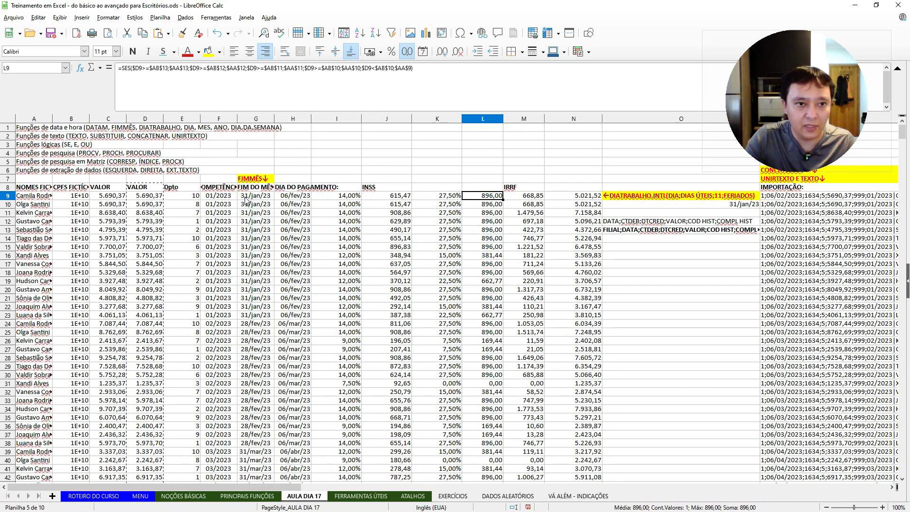
Enter =D9-J9 in C9 to deduct the INSS from the salary value.
{"action": "key", "text": "Left"}
{"action": "key", "text": "Left"}
{"action": "key", "text": "Left"}
{"action": "key", "text": "Left"}
{"action": "key", "text": "Left"}
{"action": "key", "text": "Left"}
{"action": "key", "text": "Left"}
{"action": "key", "text": "Left"}
{"action": "key", "text": "Left"}
{"action": "key", "text": "Left"}
{"action": "key", "text": "Left"}
{"action": "key", "text": "Right"}
{"action": "key", "text": "Right"}
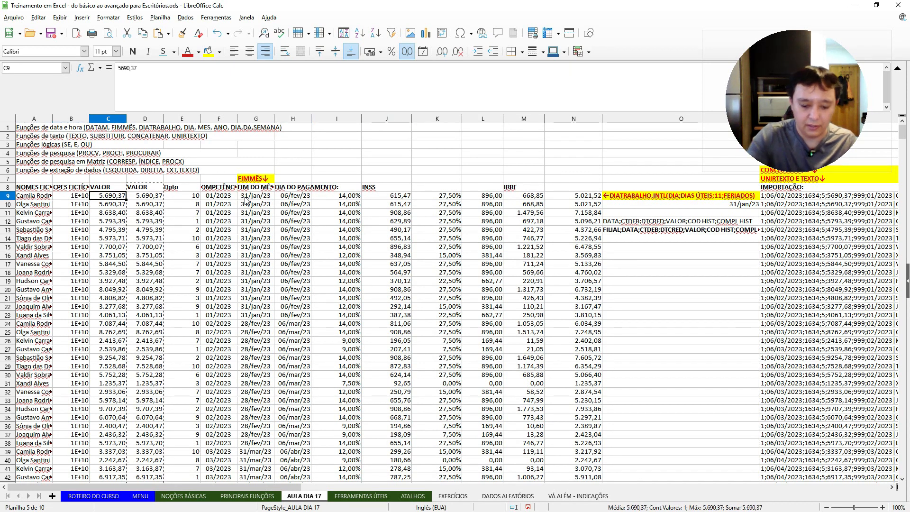
{"action": "type", "text": "="}
{"action": "key", "text": "Right"}
{"action": "type", "text": "-"}
{"action": "key", "text": "Right"}
{"action": "key", "text": "Right"}
{"action": "key", "text": "Right"}
{"action": "key", "text": "Right"}
{"action": "key", "text": "Right"}
{"action": "key", "text": "Right"}
{"action": "key", "text": "Right"}
{"action": "key", "text": "Right"}
{"action": "key", "text": "Left"}
{"action": "key", "text": "Return"}
Copy the C9 formula down to C10:C368, overwriting the existing values.
{"action": "key", "text": "Up"}
{"action": "key", "text": "ctrl+c"}
{"action": "key", "text": "Down"}
{"action": "key", "text": "ctrl+shift+Down"}
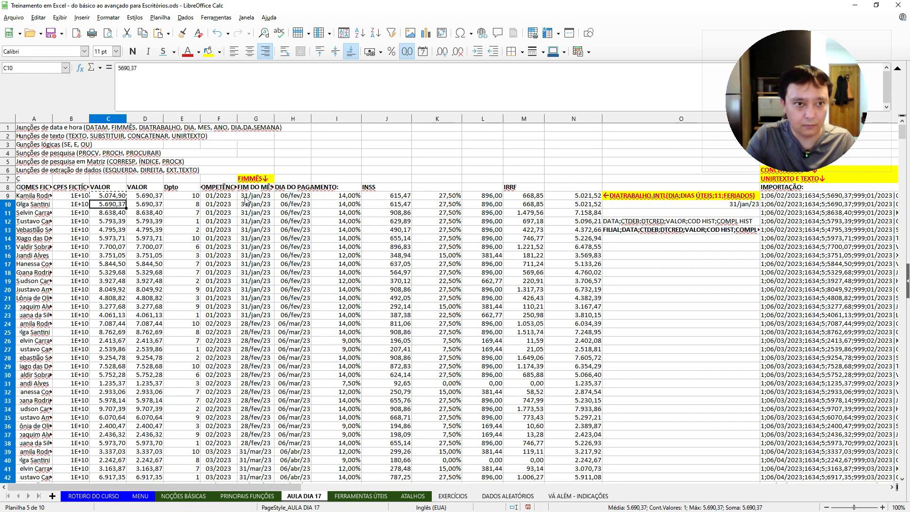
{"action": "key", "text": "ctrl+v"}
{"action": "key", "text": "Return"}
Rename the header in C8 as BASE IRRF.
{"action": "key", "text": "Up"}
{"action": "key", "text": "Up"}
{"action": "key", "text": "Up"}
{"action": "key", "text": "Down"}
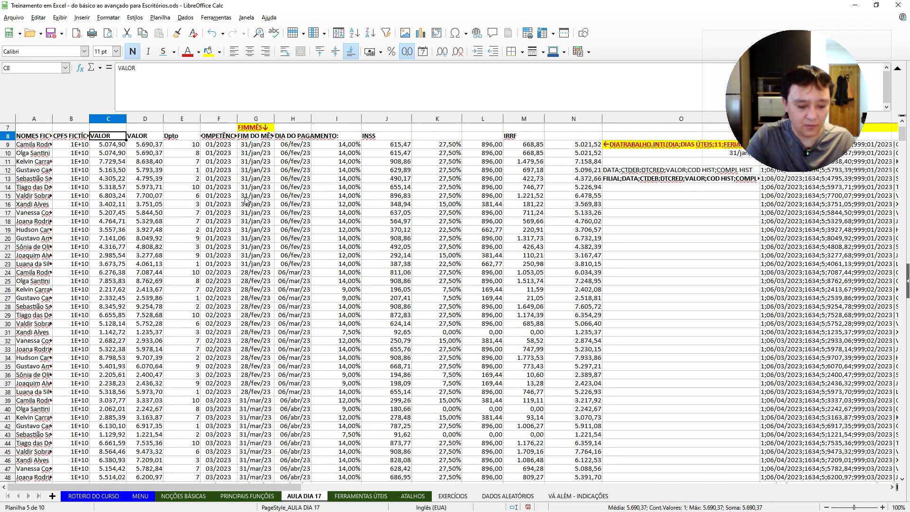
{"action": "type", "text": "A"}
{"action": "type", "text": "BASE IRRF"}
{"action": "key", "text": "Return"}
Inspect the IRRF tax formula in M9 without changing it.
{"action": "key", "text": "Right"}
{"action": "key", "text": "Right"}
{"action": "key", "text": "Right"}
{"action": "key", "text": "Right"}
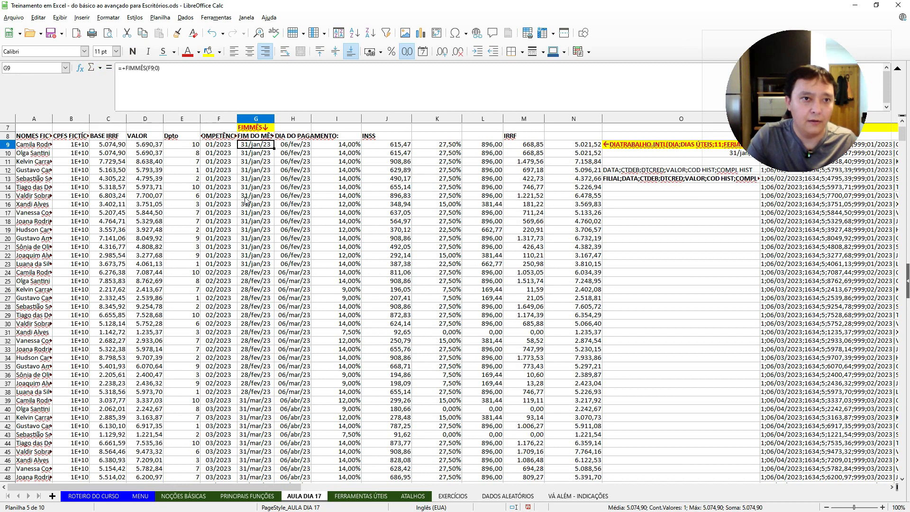
{"action": "key", "text": "Right"}
{"action": "key", "text": "Right"}
{"action": "key", "text": "Right"}
{"action": "key", "text": "Right"}
{"action": "key", "text": "Right"}
{"action": "key", "text": "Right"}
{"action": "key", "text": "Left"}
{"action": "key", "text": "Right"}
{"action": "key", "text": "Right"}
{"action": "key", "text": "Left"}
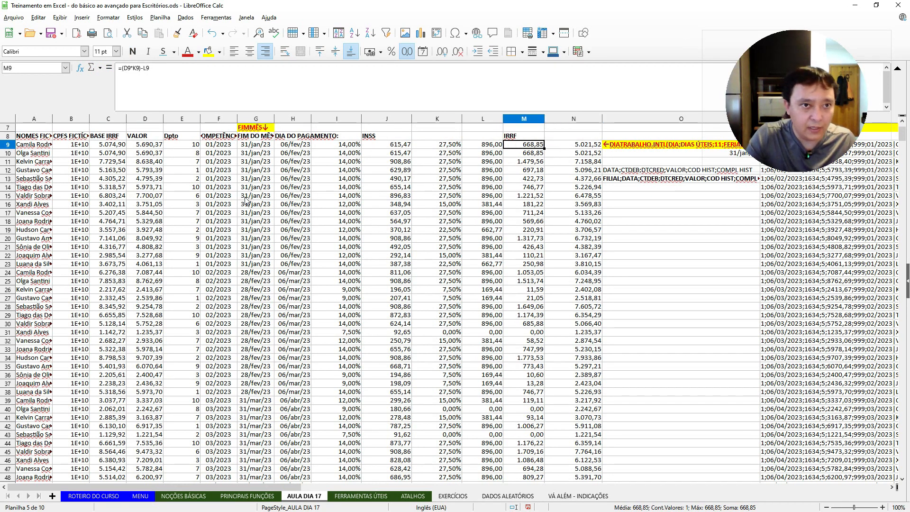
{"action": "key", "text": "Left"}
{"action": "key", "text": "Right"}
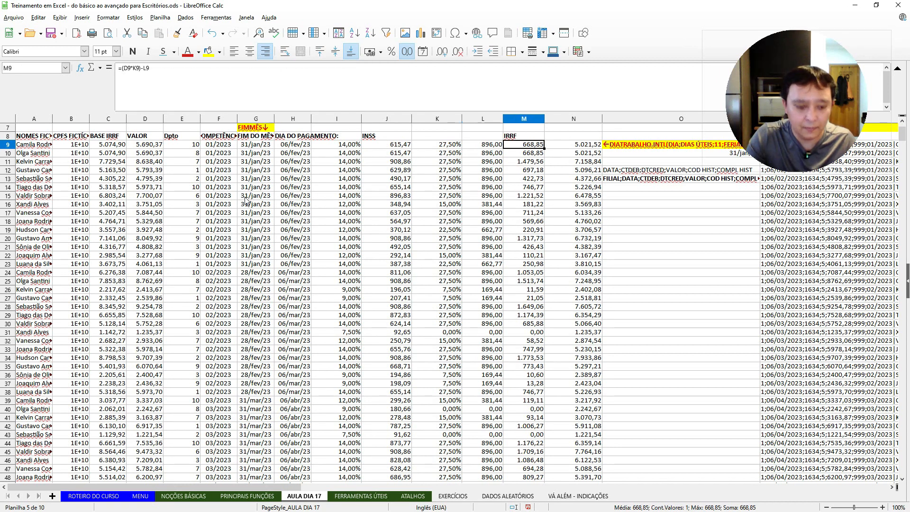
{"action": "key", "text": "F2"}
{"action": "key", "text": "Escape"}
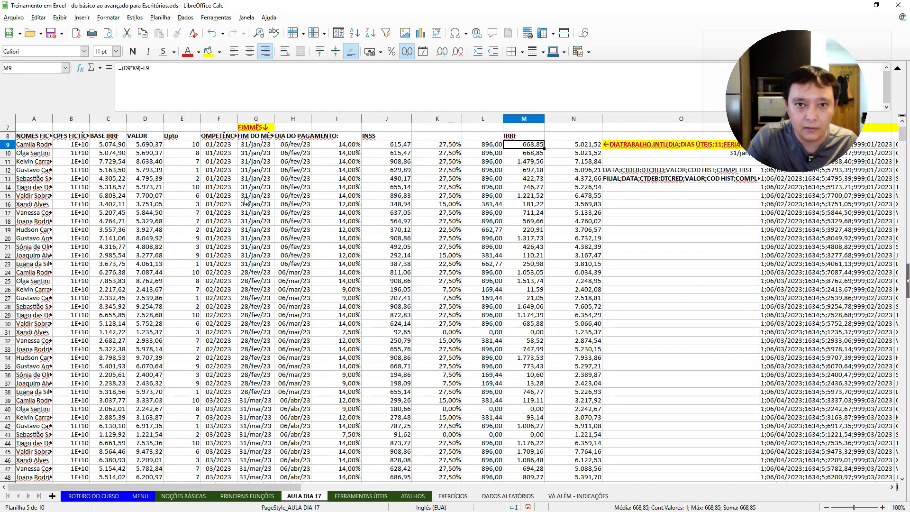
Check the cell references in the L9, M9 and K9 formulas without changing them.
{"action": "key", "text": "Left"}
{"action": "key", "text": "F2"}
{"action": "key", "text": "Escape"}
{"action": "key", "text": "Right"}
{"action": "key", "text": "F2"}
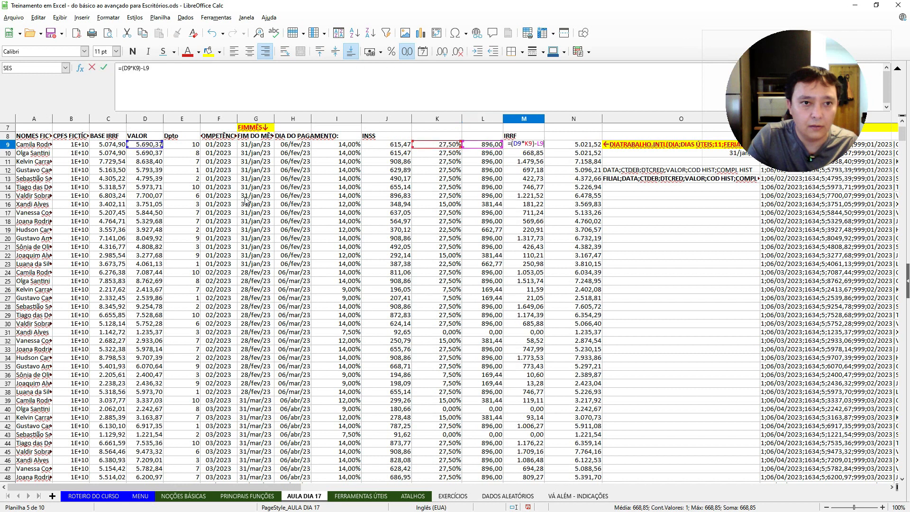
{"action": "key", "text": "Escape"}
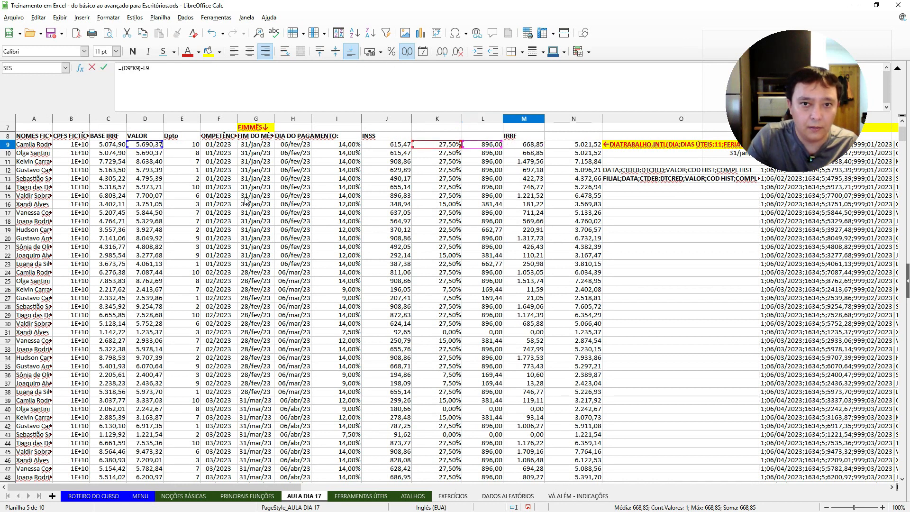
{"action": "key", "text": "Left"}
{"action": "key", "text": "F2"}
{"action": "key", "text": "Escape"}
{"action": "key", "text": "Left"}
{"action": "key", "text": "F2"}
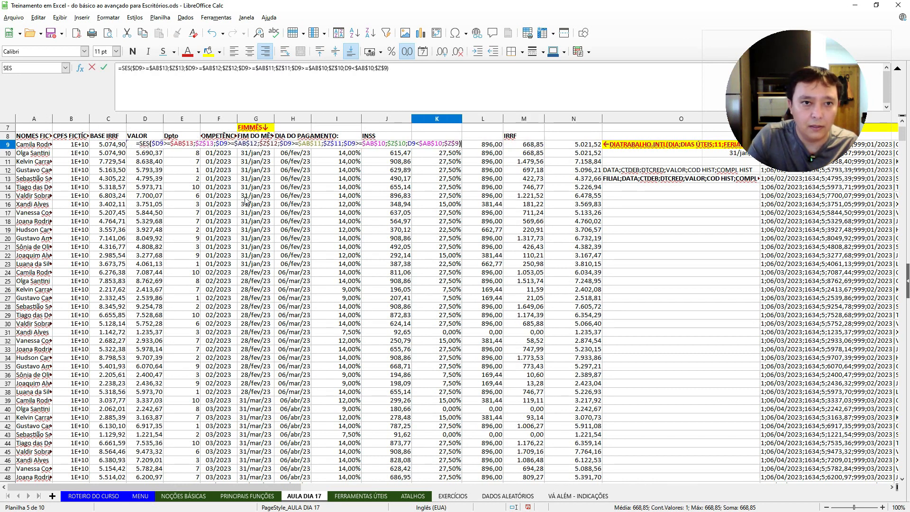
{"action": "key", "text": "Escape"}
Replace every D9 reference with C9 in the formulas of K9:M9, limiting the replacement to the selected cells.
{"action": "key", "text": "shift+Right"}
{"action": "key", "text": "shift+Right"}
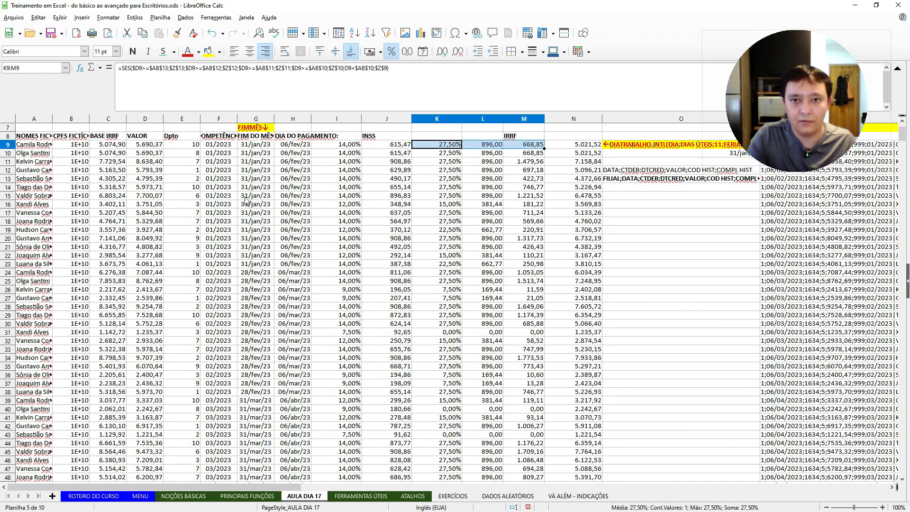
{"action": "key", "text": "ctrl+shift+Down"}
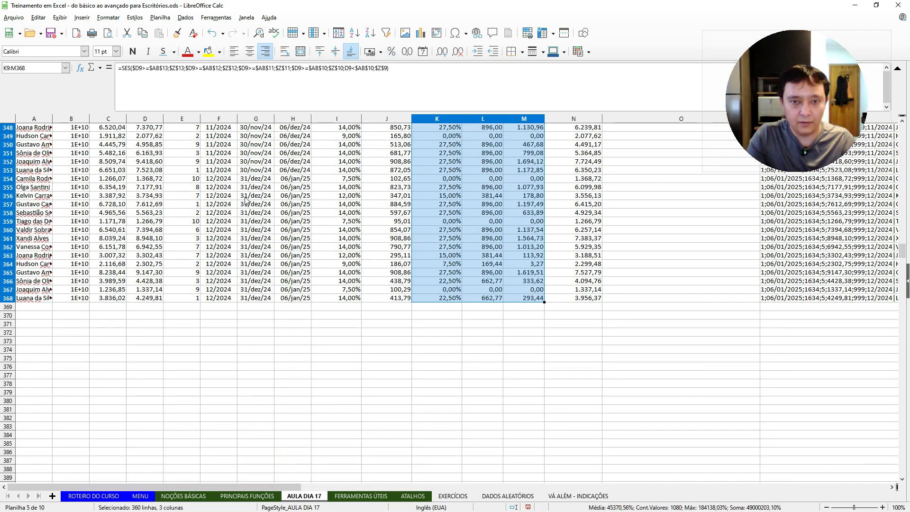
{"action": "key", "text": "Up"}
{"action": "key", "text": "Down"}
{"action": "key", "text": "shift+Right"}
{"action": "key", "text": "shift+Right"}
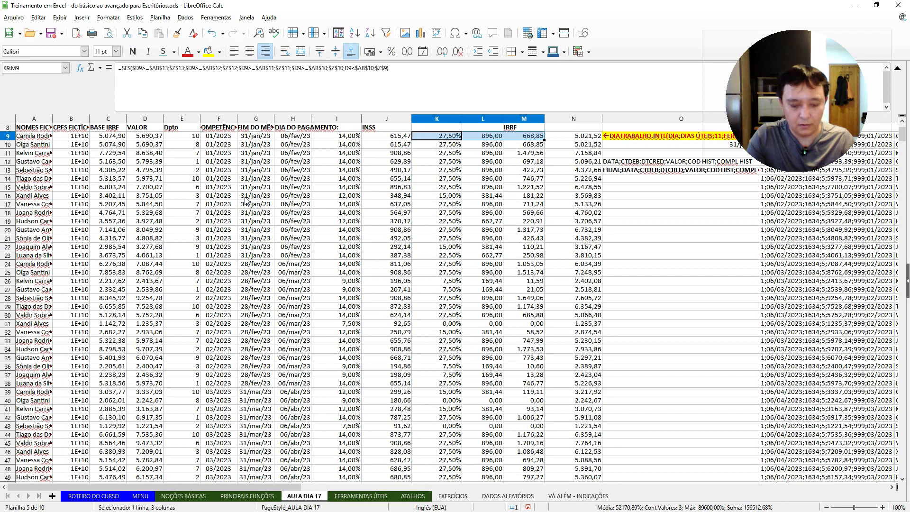
{"action": "key", "text": "ctrl+h"}
{"action": "type", "text": "D"}
{"action": "key", "text": "Tab"}
{"action": "key", "text": "Tab"}
{"action": "key", "text": "Tab"}
{"action": "key", "text": "Tab"}
{"action": "key", "text": "Tab"}
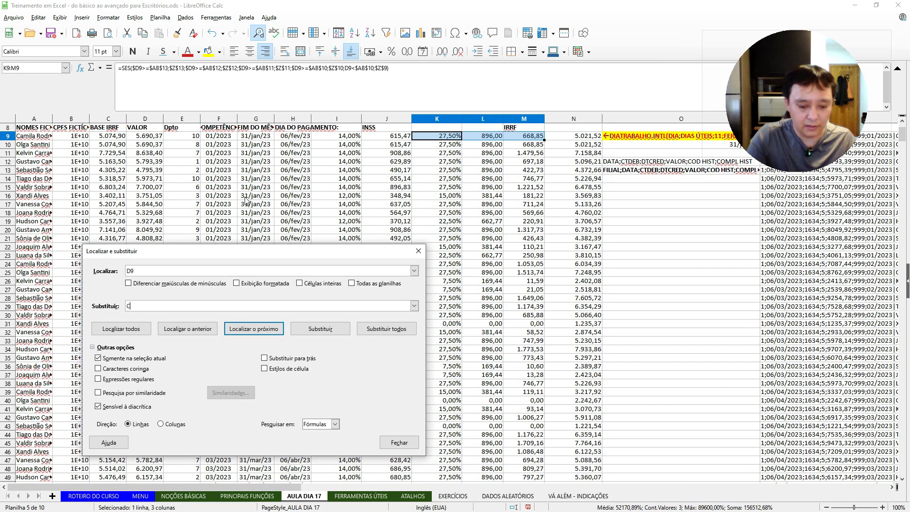
{"action": "key", "text": "alt+d"}
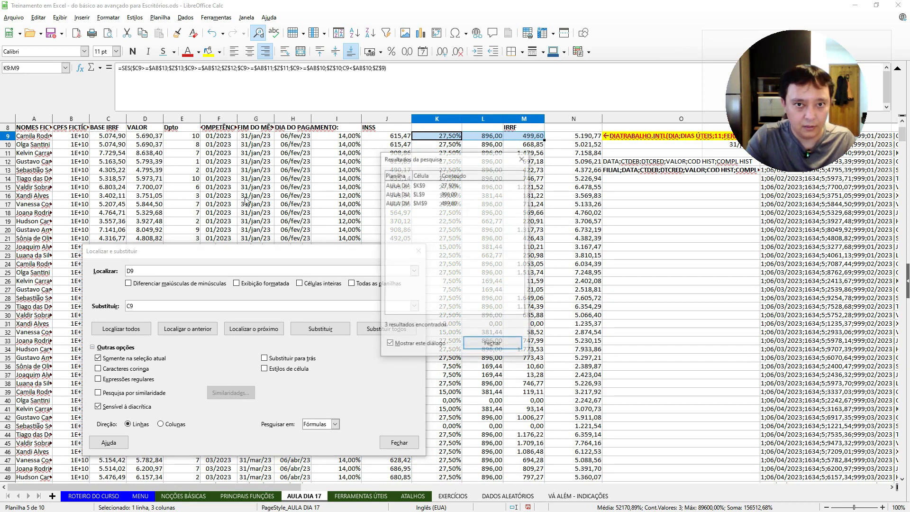
{"action": "key", "text": "Escape"}
{"action": "key", "text": "Escape"}
Copy the K9:M9 formulas down to K10:M368, overwriting the existing formulas.
{"action": "key", "text": "Left"}
{"action": "key", "text": "Right"}
{"action": "key", "text": "shift+Right"}
{"action": "key", "text": "shift+Right"}
{"action": "key", "text": "Down"}
{"action": "key", "text": "ctrl+shift+Down"}
{"action": "key", "text": "ctrl+v"}
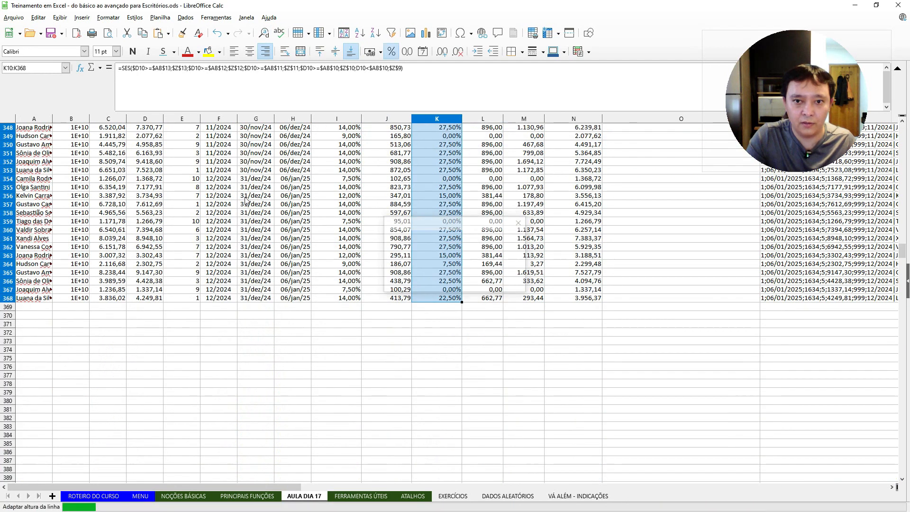
{"action": "key", "text": "Right"}
{"action": "key", "text": "Up"}
{"action": "key", "text": "ctrl+Up"}
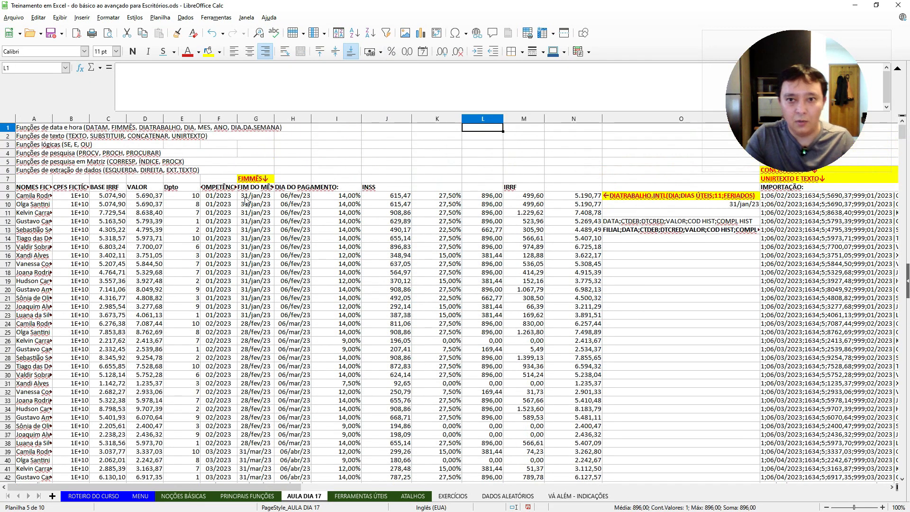
Check the cell references in the K9, L9 and M9 formulas after the replacement, without changing them.
{"action": "key", "text": "Right"}
{"action": "key", "text": "Down"}
{"action": "key", "text": "Down"}
{"action": "key", "text": "Down"}
{"action": "key", "text": "Down"}
{"action": "key", "text": "Down"}
{"action": "key", "text": "Down"}
{"action": "key", "text": "Down"}
{"action": "key", "text": "Down"}
{"action": "key", "text": "Left"}
{"action": "key", "text": "Left"}
{"action": "key", "text": "Right"}
{"action": "key", "text": "Right"}
{"action": "key", "text": "Left"}
{"action": "key", "text": "Left"}
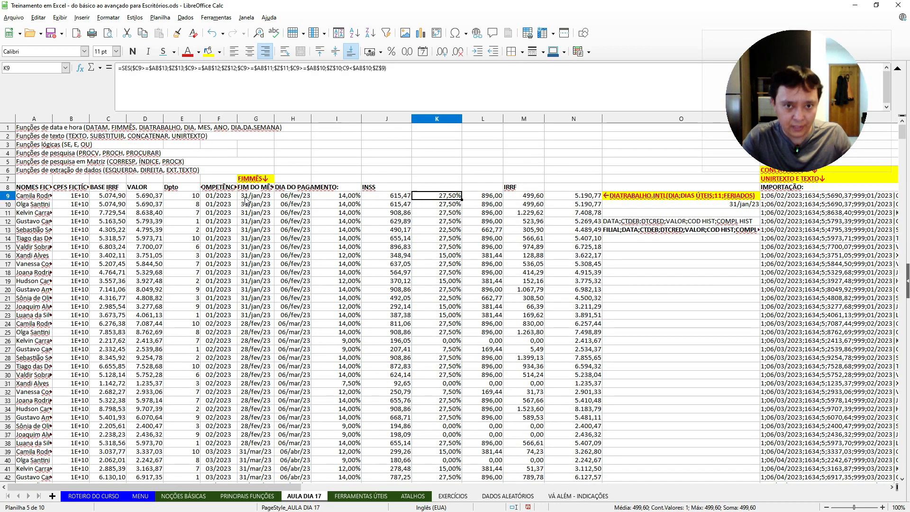
{"action": "key", "text": "F2"}
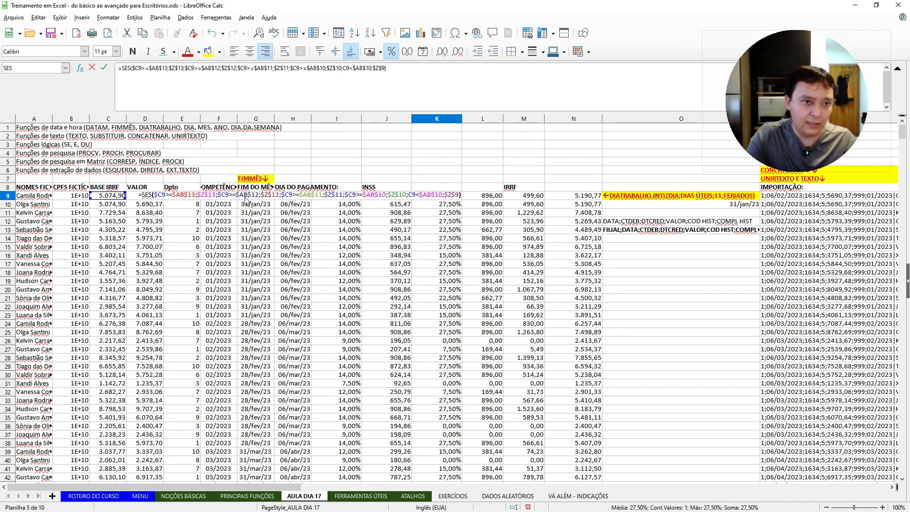
{"action": "key", "text": "Escape"}
Compare the BASE IRRF formula in C9 with the gross amount in D9.
{"action": "key", "text": "Left"}
{"action": "key", "text": "Left"}
{"action": "key", "text": "Left"}
{"action": "key", "text": "Left"}
{"action": "key", "text": "Left"}
{"action": "key", "text": "Left"}
{"action": "key", "text": "Left"}
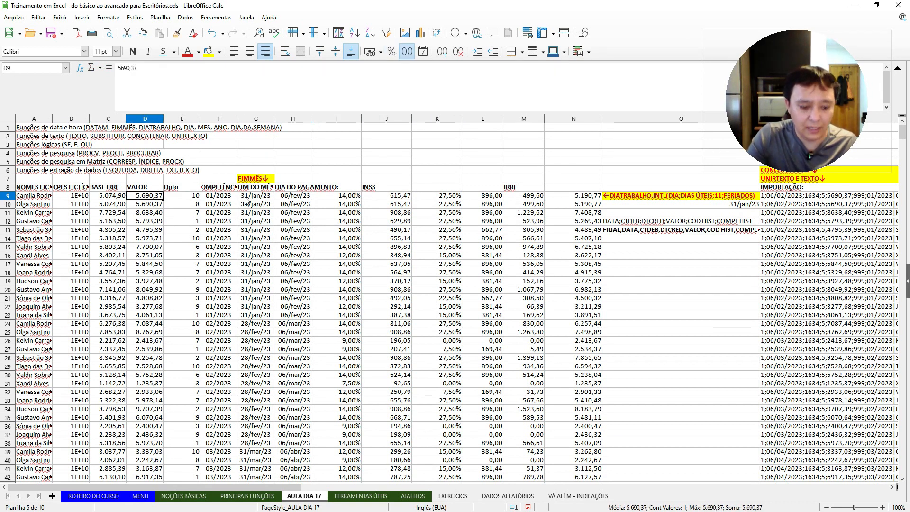
{"action": "key", "text": "Right"}
{"action": "key", "text": "Left"}
{"action": "key", "text": "Left"}
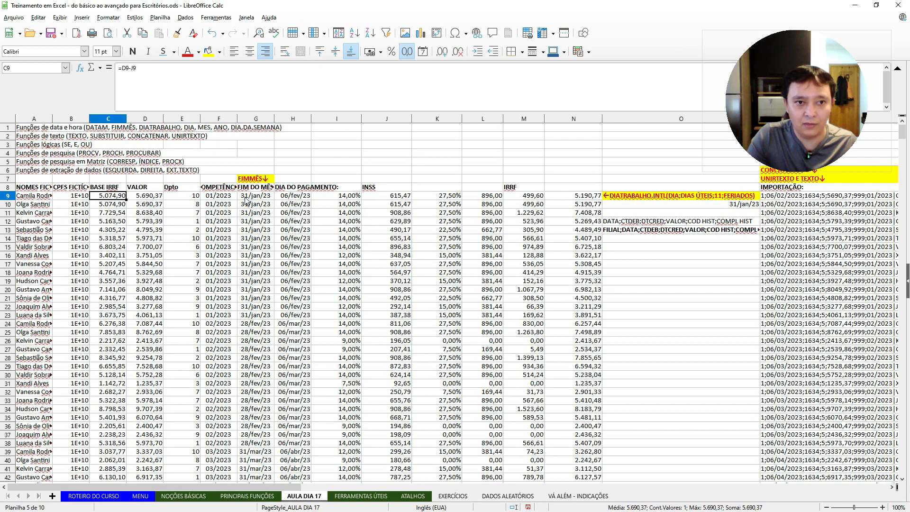
{"action": "key", "text": "Right"}
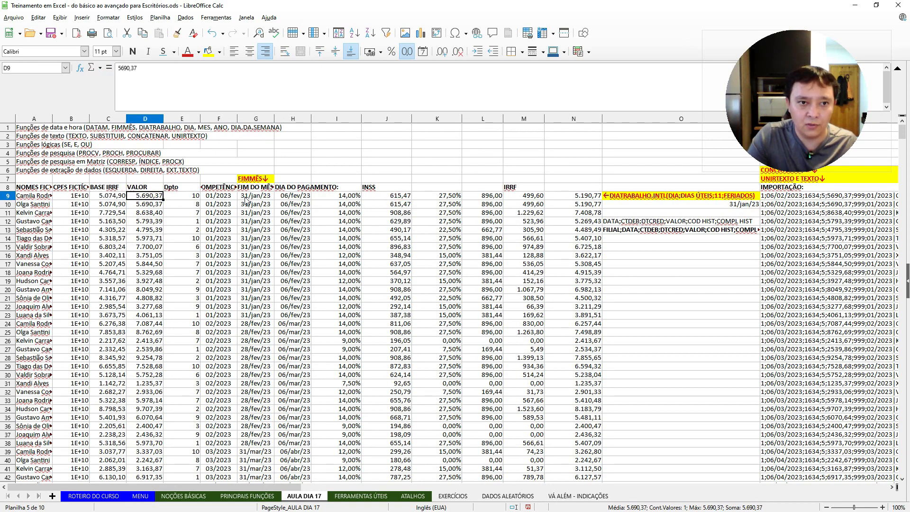
Review the row 9 cells across the table, focusing on the IRRF formula in M9 and the deduction formula in L9.
{"action": "key", "text": "Right"}
{"action": "key", "text": "Left"}
{"action": "key", "text": "Right"}
{"action": "key", "text": "Right"}
{"action": "key", "text": "Right"}
{"action": "key", "text": "Right"}
{"action": "key", "text": "Right"}
{"action": "key", "text": "Right"}
{"action": "key", "text": "Right"}
{"action": "key", "text": "Right"}
{"action": "key", "text": "Right"}
{"action": "key", "text": "Right"}
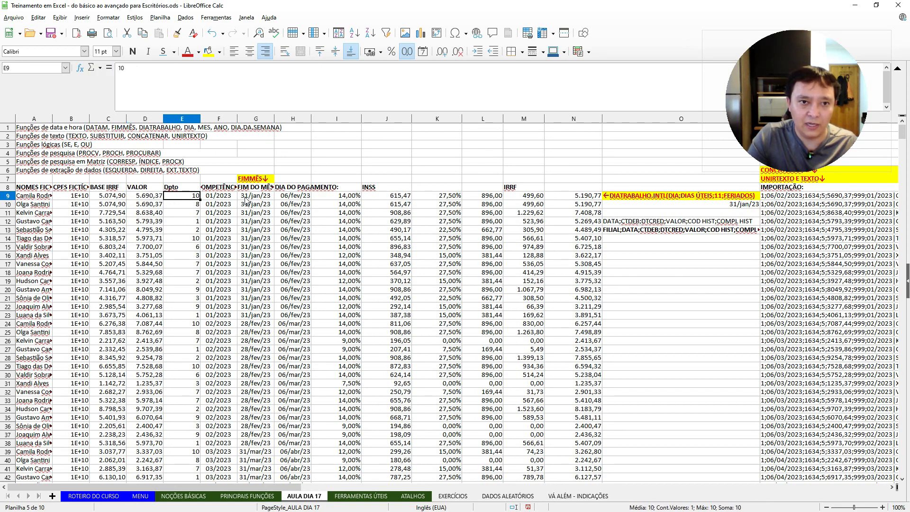
{"action": "key", "text": "Left"}
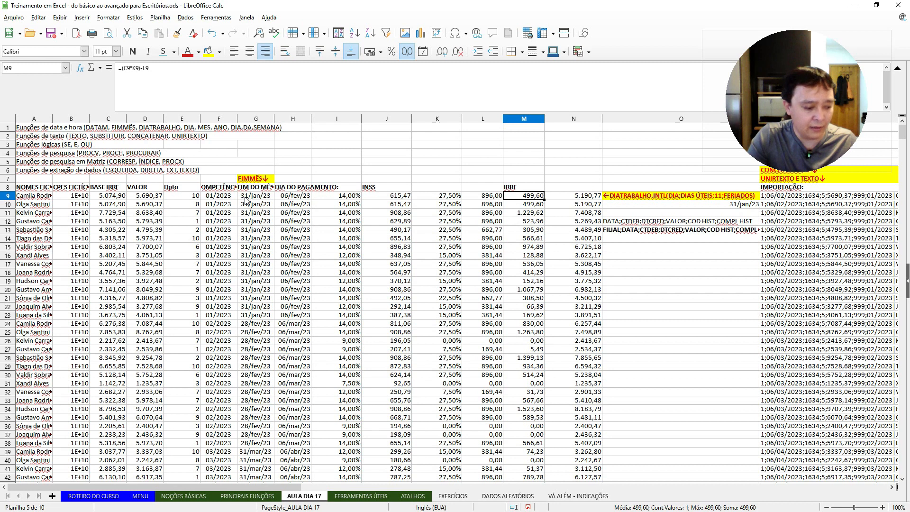
{"action": "key", "text": "Left"}
{"action": "key", "text": "Right"}
{"action": "key", "text": "Right"}
{"action": "key", "text": "Left"}
{"action": "key", "text": "Left"}
{"action": "key", "text": "Left"}
{"action": "key", "text": "Right"}
{"action": "key", "text": "Right"}
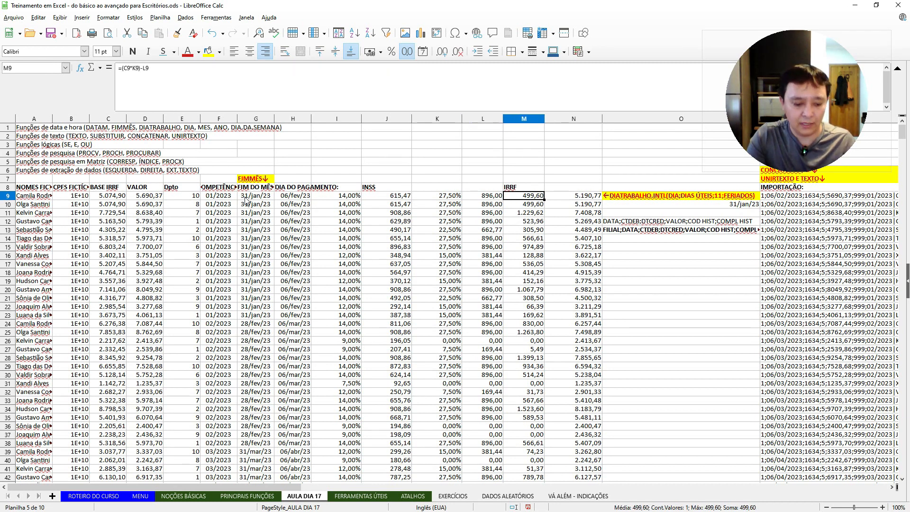
{"action": "key", "text": "Left"}
{"action": "key", "text": "Left"}
{"action": "key", "text": "Left"}
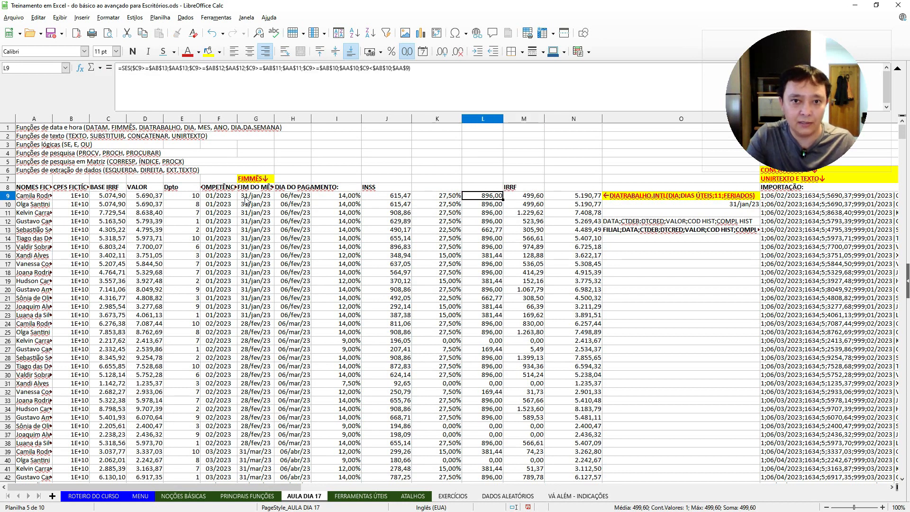
{"action": "key", "text": "Left"}
{"action": "key", "text": "Left"}
{"action": "key", "text": "Left"}
{"action": "key", "text": "Left"}
{"action": "key", "text": "Left"}
{"action": "key", "text": "Left"}
{"action": "key", "text": "Left"}
{"action": "key", "text": "Left"}
{"action": "key", "text": "Right"}
{"action": "key", "text": "Right"}
{"action": "key", "text": "Right"}
{"action": "key", "text": "Right"}
{"action": "key", "text": "Right"}
{"action": "key", "text": "Right"}
{"action": "key", "text": "Right"}
{"action": "key", "text": "Right"}
{"action": "key", "text": "Right"}
{"action": "key", "text": "Right"}
{"action": "key", "text": "Right"}
{"action": "key", "text": "Left"}
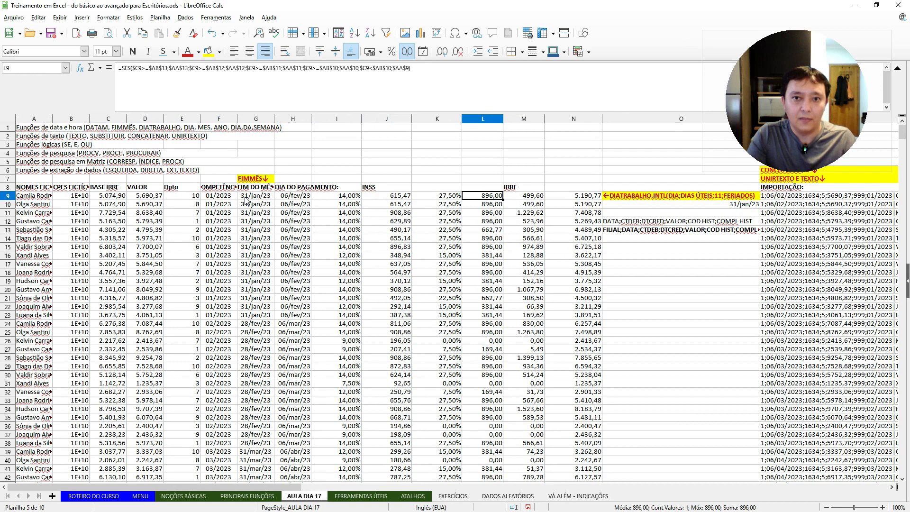
{"action": "key", "text": "Right"}
{"action": "key", "text": "Right"}
{"action": "key", "text": "Right"}
{"action": "key", "text": "Left"}
{"action": "key", "text": "Down"}
{"action": "key", "text": "Up"}
{"action": "key", "text": "Up"}
{"action": "key", "text": "Up"}
{"action": "key", "text": "Up"}
{"action": "key", "text": "Up"}
{"action": "key", "text": "Up"}
{"action": "key", "text": "Up"}
{"action": "key", "text": "Up"}
{"action": "key", "text": "Left"}
{"action": "key", "text": "Left"}
{"action": "key", "text": "Left"}
{"action": "key", "text": "Left"}
{"action": "key", "text": "Left"}
{"action": "key", "text": "Left"}
{"action": "key", "text": "Left"}
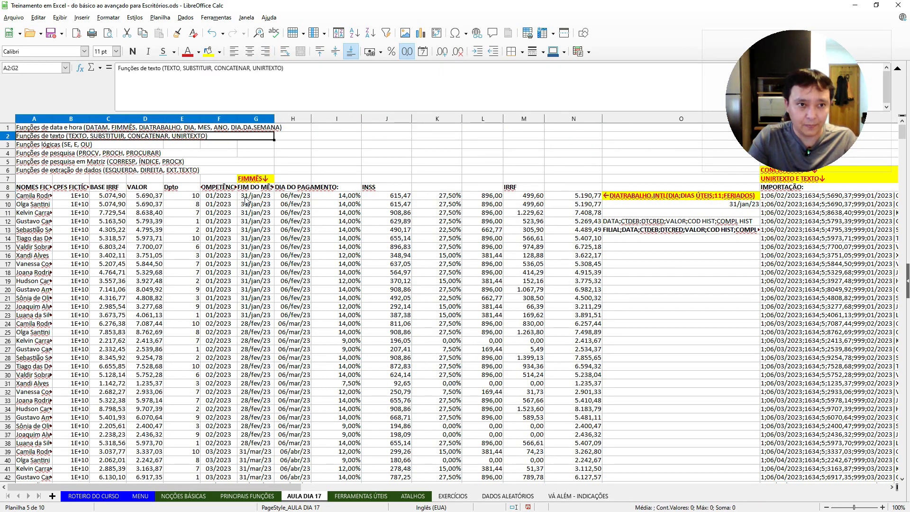
{"action": "key", "text": "Down"}
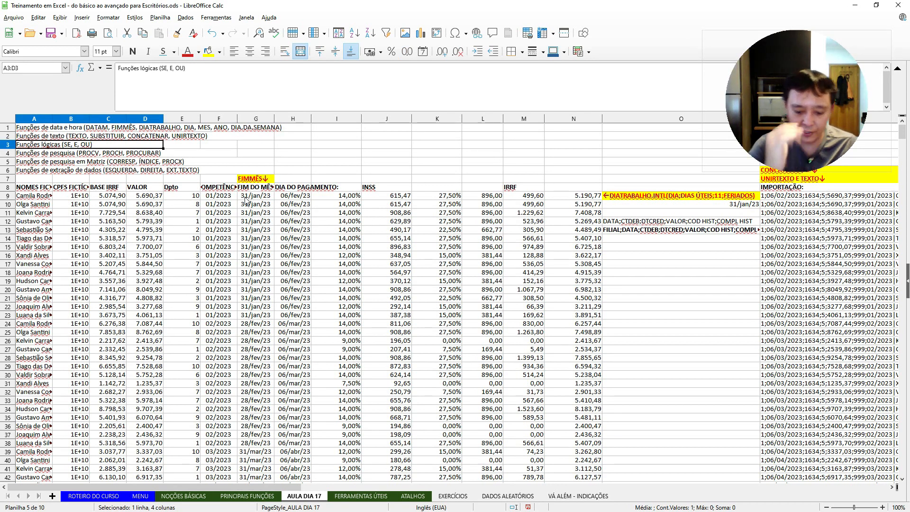
{"action": "key", "text": "Right"}
{"action": "key", "text": "Right"}
{"action": "key", "text": "Right"}
{"action": "key", "text": "Right"}
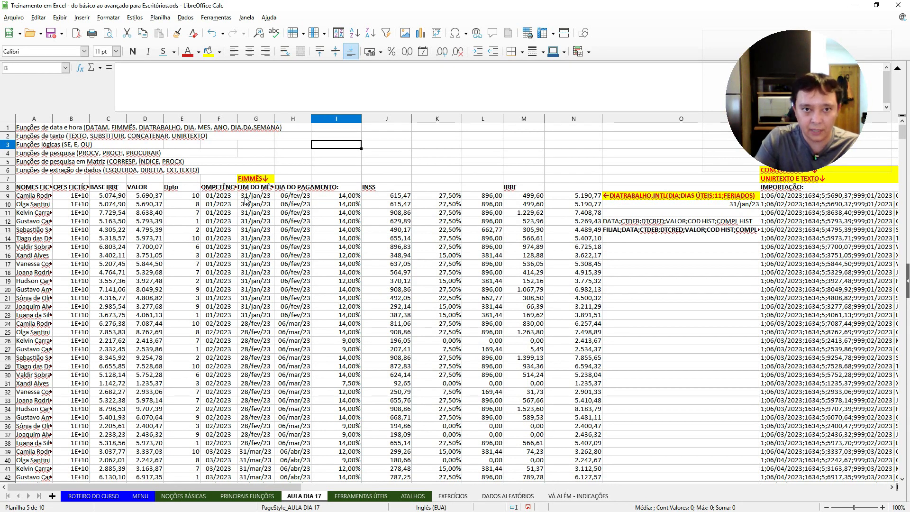
{"action": "key", "text": "Left"}
{"action": "key", "text": "Left"}
{"action": "key", "text": "Left"}
{"action": "key", "text": "Left"}
{"action": "key", "text": "Down"}
{"action": "key", "text": "Down"}
{"action": "key", "text": "Down"}
{"action": "key", "text": "Down"}
{"action": "key", "text": "Down"}
{"action": "key", "text": "Down"}
{"action": "key", "text": "Down"}
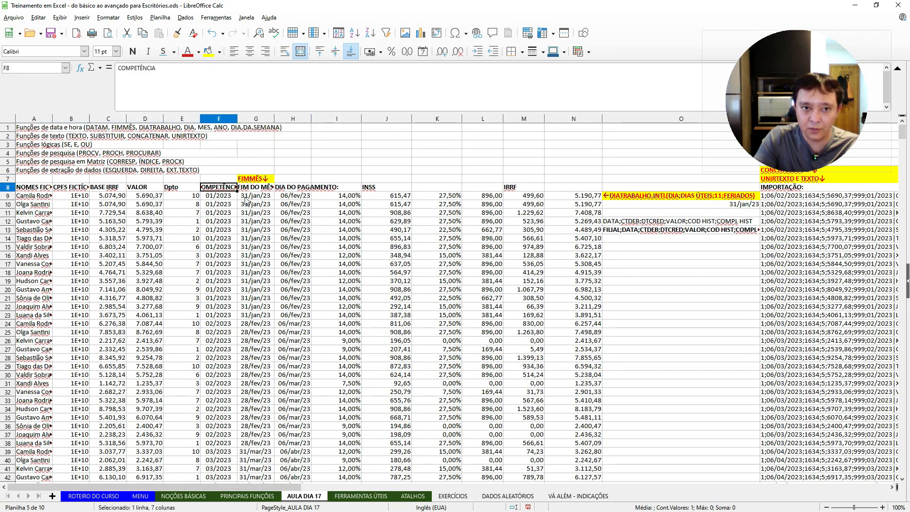
{"action": "key", "text": "Right"}
{"action": "key", "text": "Up"}
{"action": "key", "text": "Left"}
{"action": "key", "text": "Left"}
{"action": "key", "text": "Left"}
{"action": "key", "text": "Left"}
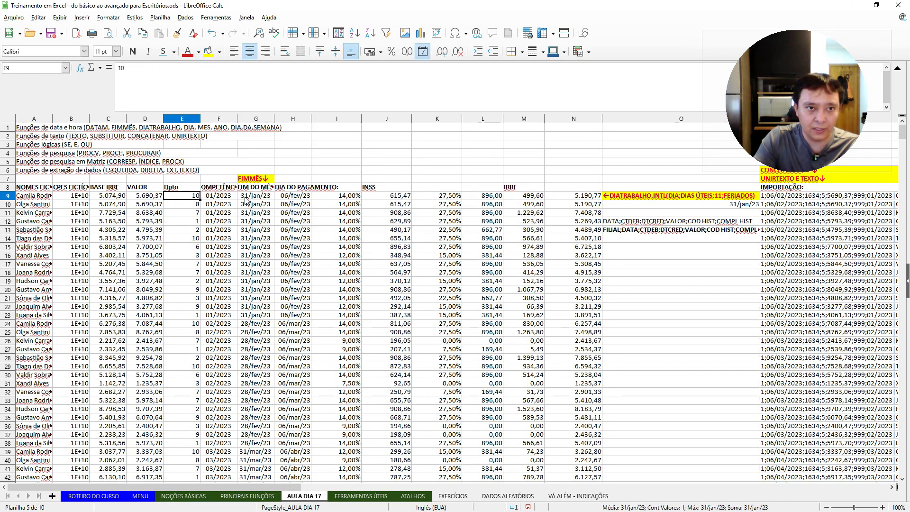
Inspect the nested condition formula that calculates INSS in J9.
{"action": "key", "text": "Right"}
{"action": "key", "text": "Right"}
{"action": "key", "text": "Right"}
{"action": "key", "text": "Right"}
{"action": "key", "text": "Right"}
{"action": "key", "text": "Right"}
{"action": "key", "text": "Right"}
{"action": "key", "text": "Right"}
{"action": "key", "text": "Left"}
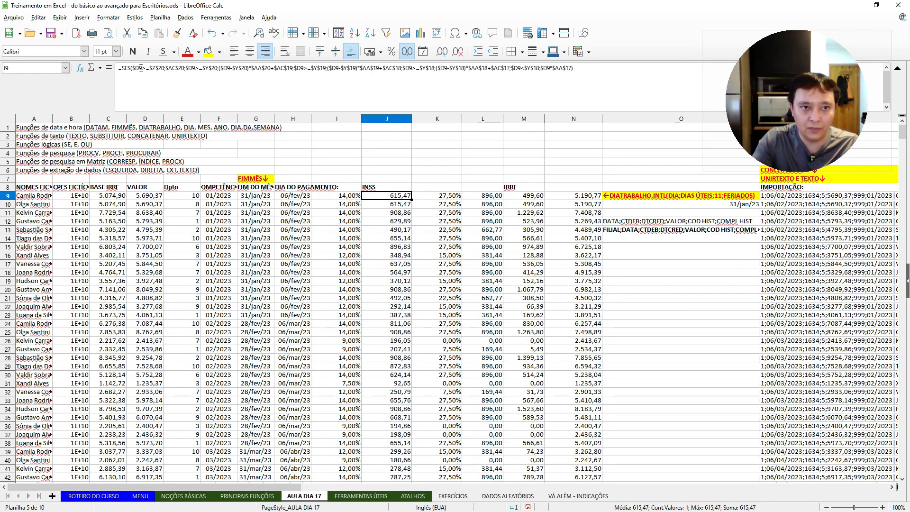
View the argument syntax of the SE function in the empty cell I6 without keeping the entry.
{"action": "left_click", "coordinate": [323, 169]}
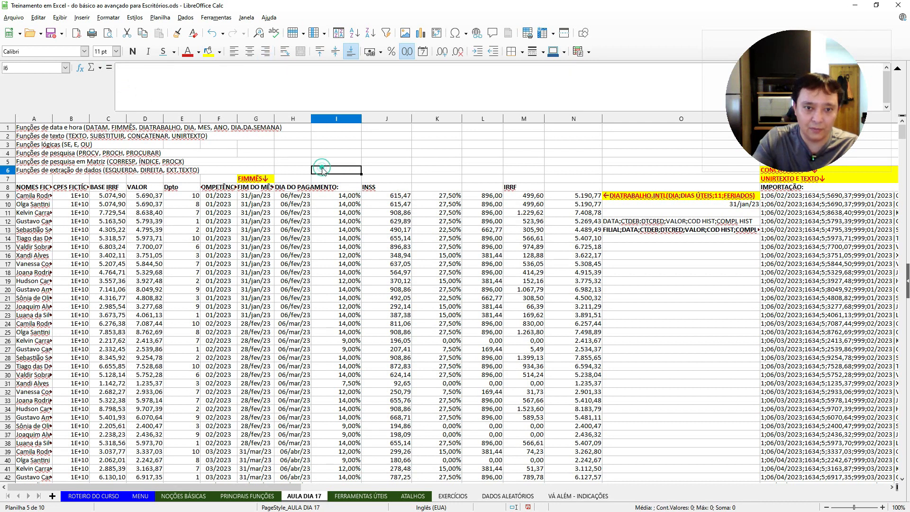
{"action": "type", "text": "=SE("}
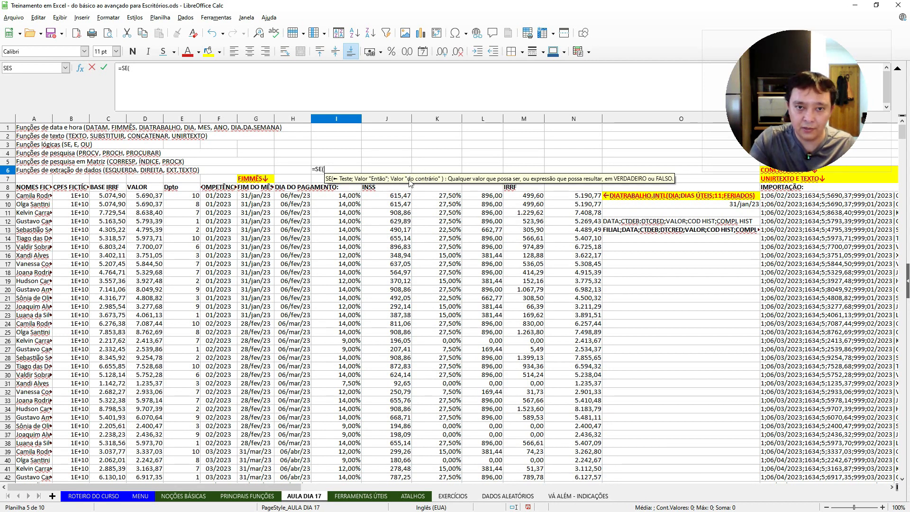
{"action": "key", "text": "Escape"}
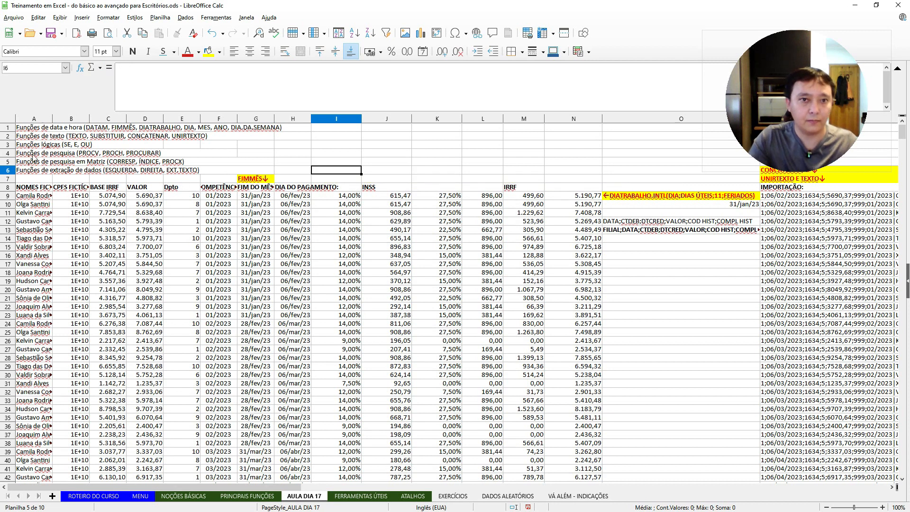
{"action": "left_click", "coordinate": [41, 153]}
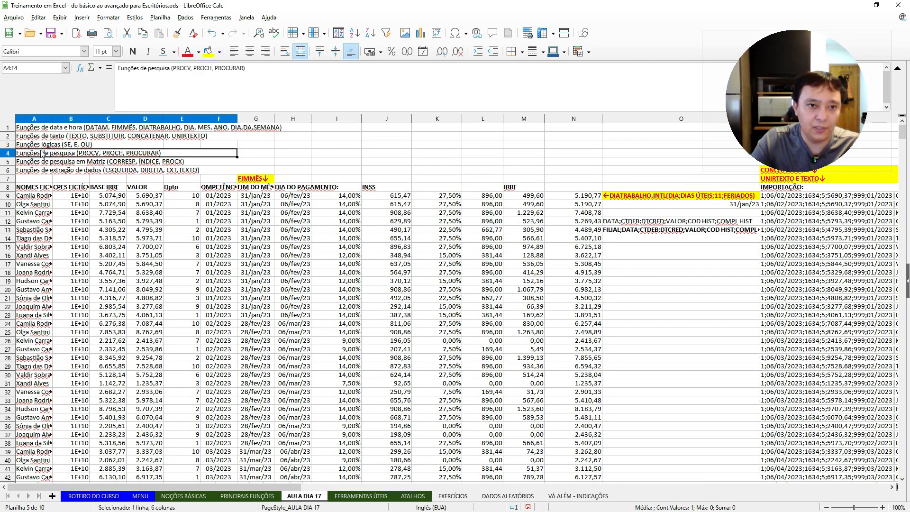
{"action": "left_click", "coordinate": [637, 198]}
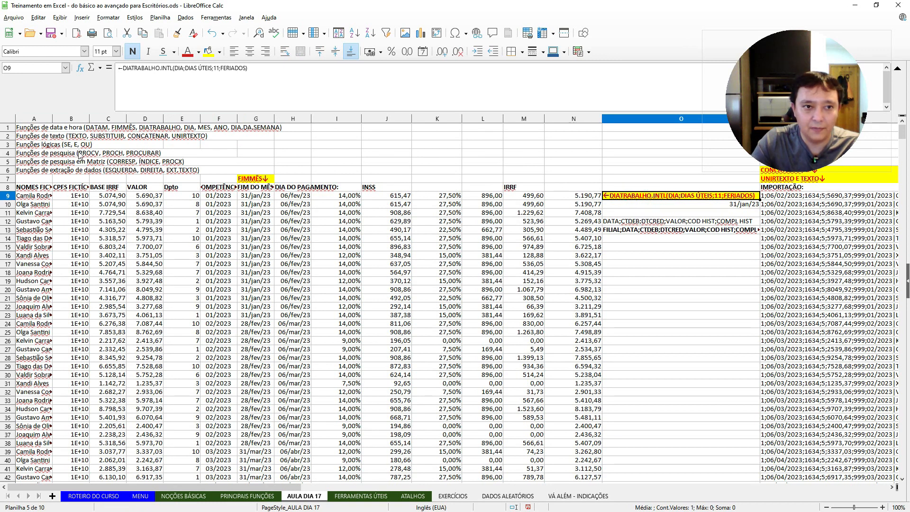
{"action": "left_click", "coordinate": [47, 155]}
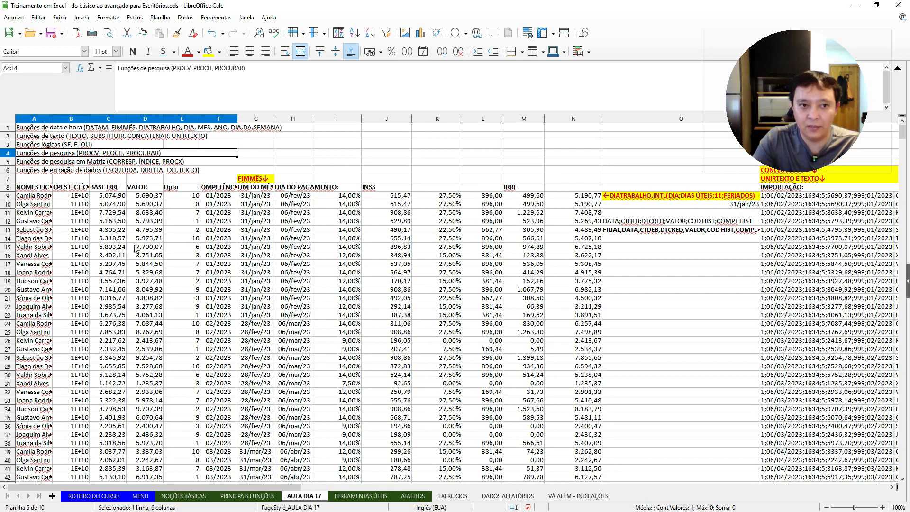
{"action": "left_click", "coordinate": [71, 206]}
{"action": "left_click_drag", "start_coordinate": [33, 188], "coordinate": [141, 492]}
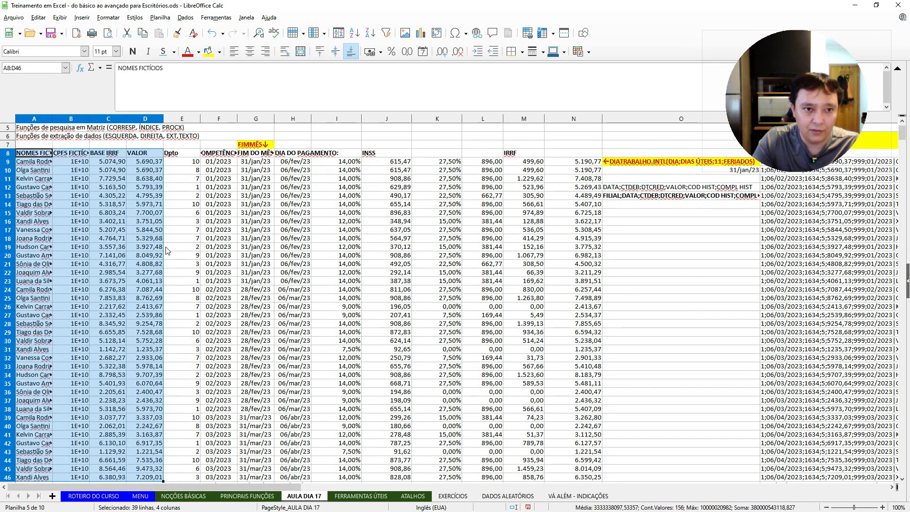
{"action": "left_click_drag", "start_coordinate": [218, 179], "coordinate": [632, 196]}
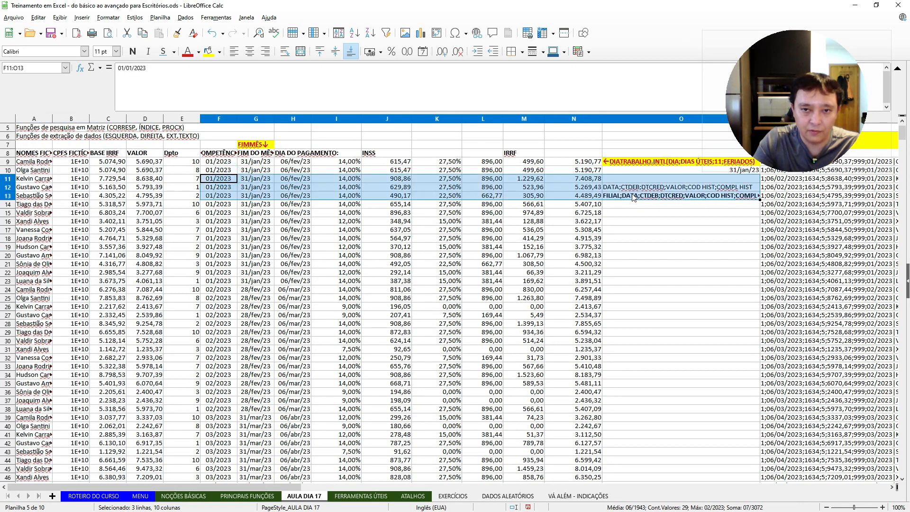
Review the data-extraction and matrix lookup function topics listed in rows 6 and 5.
{"action": "left_click", "coordinate": [29, 136]}
{"action": "scroll", "coordinate": [29, 139], "scroll_direction": "up", "scroll_amount": 2}
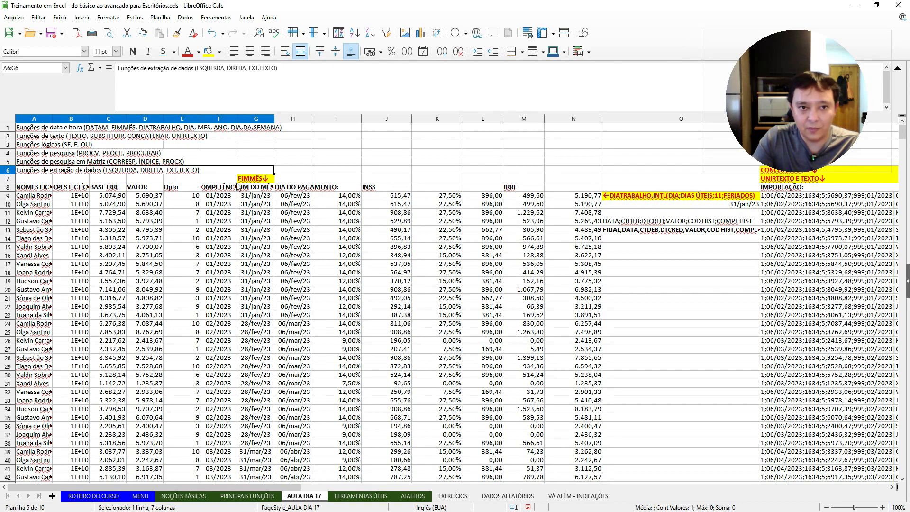
{"action": "left_click", "coordinate": [105, 163]}
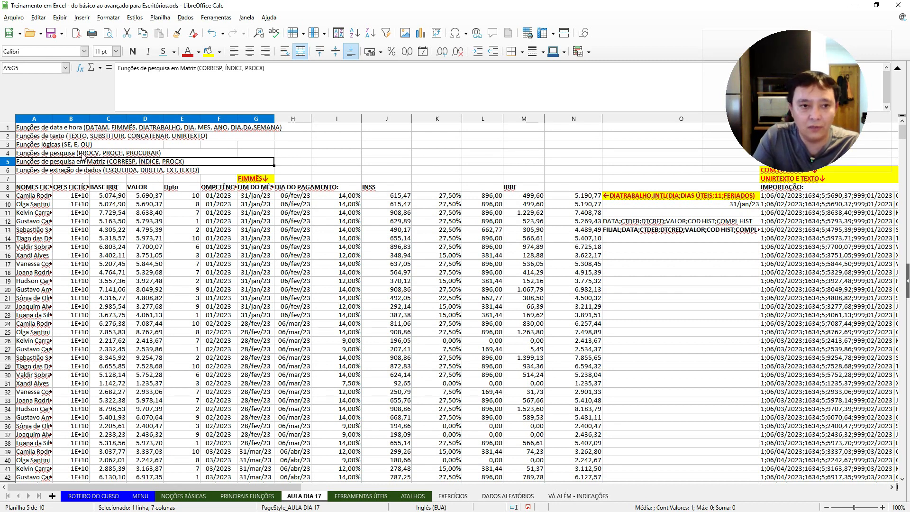
Switch to the workbook RPAS-CÁLCULO DE SALÁRIOS AUTÔNOMOS.ods for a quick look and return to the training workbook.
{"action": "key", "text": "alt+Tab"}
{"action": "key", "text": "alt+Tab"}
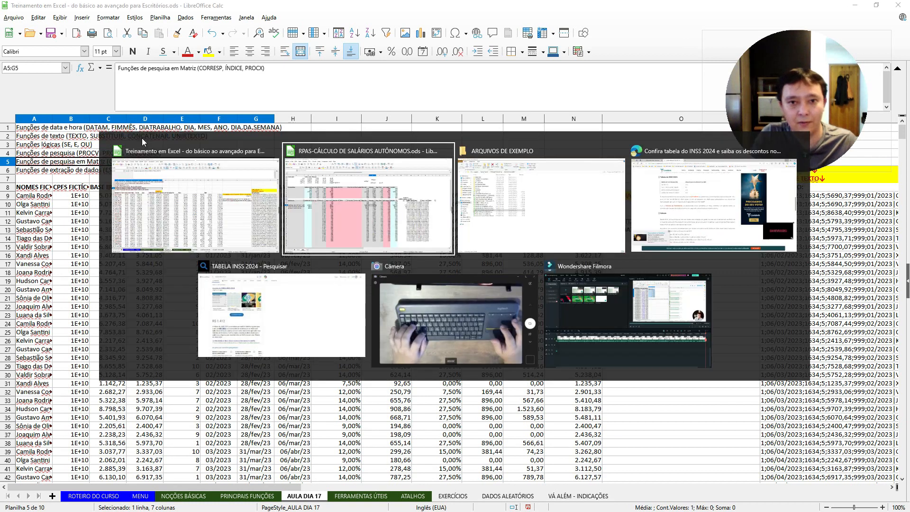
{"action": "key", "text": "alt+Tab"}
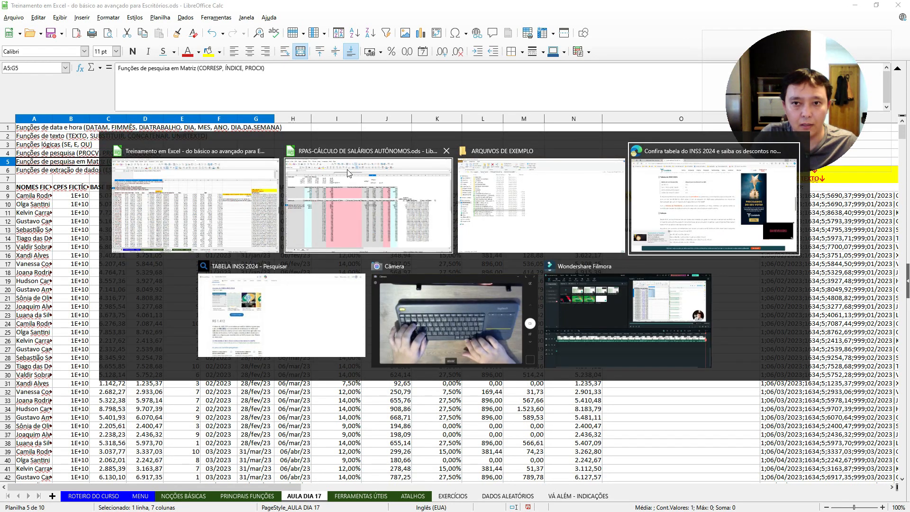
{"action": "key", "text": "alt+Tab"}
{"action": "key", "text": "alt+Tab"}
{"action": "key", "text": "alt+Tab"}
{"action": "key", "text": "alt+Tab"}
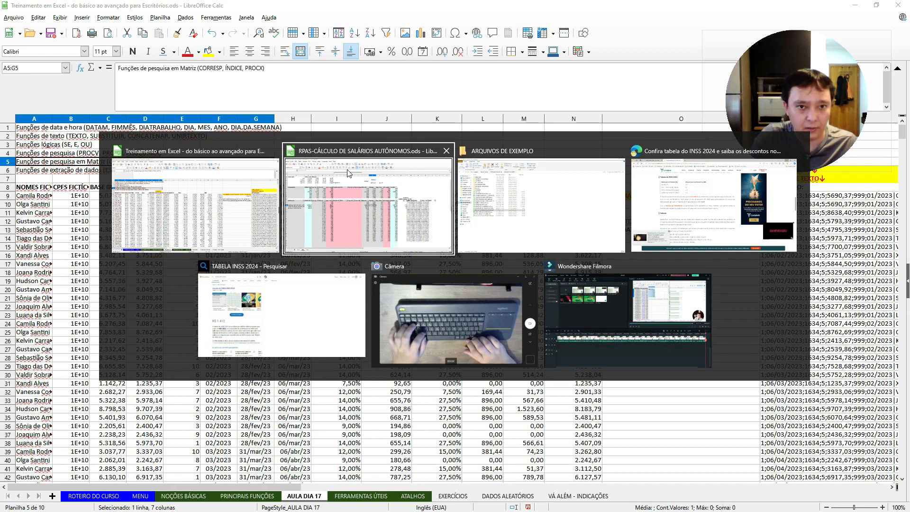
{"action": "left_click", "coordinate": [347, 171]}
{"action": "key", "text": "alt+Tab"}
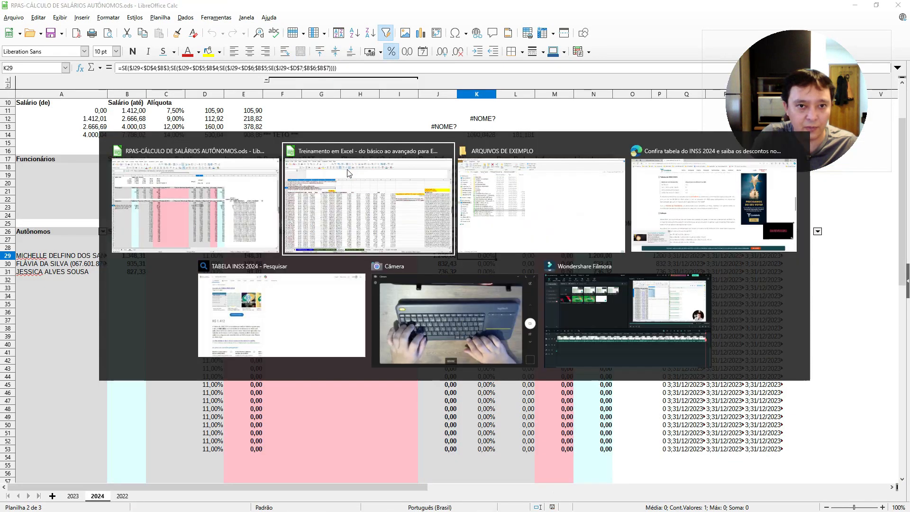
Review the text function topic in row 2 and the logical function topic (SE, E, OU) in row 3.
{"action": "key", "text": "Up"}
{"action": "key", "text": "Up"}
{"action": "key", "text": "Up"}
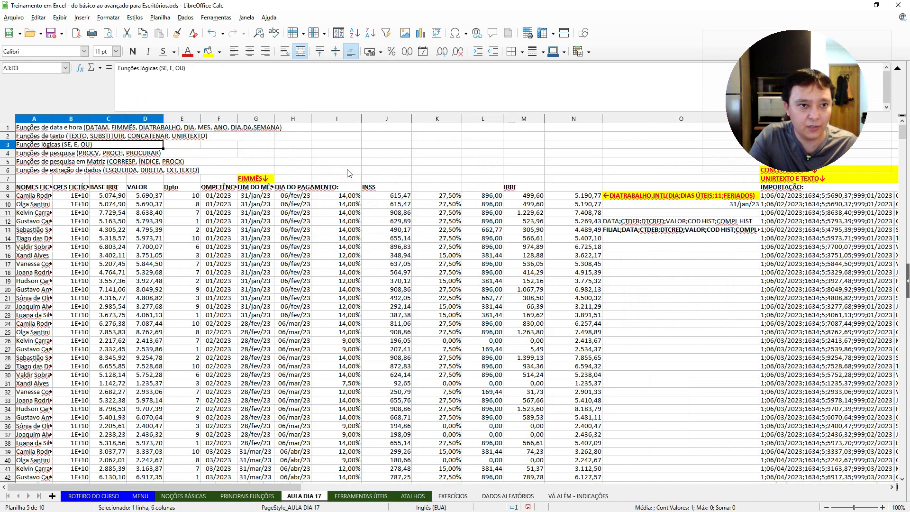
{"action": "key", "text": "Down"}
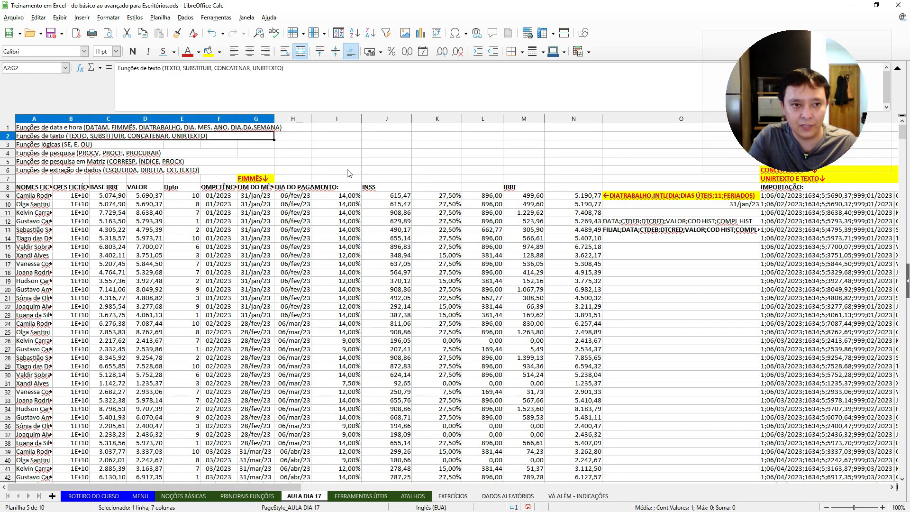
{"action": "key", "text": "Down"}
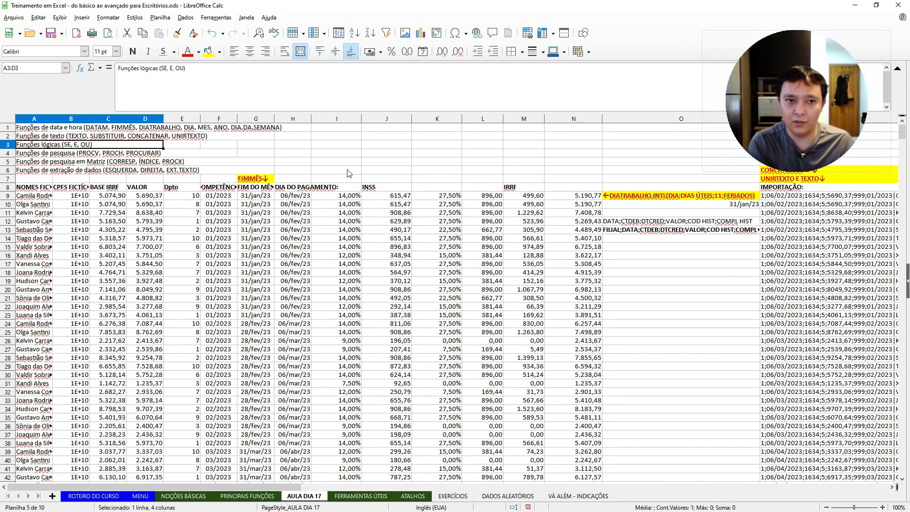
{"action": "key", "text": "alt+Tab"}
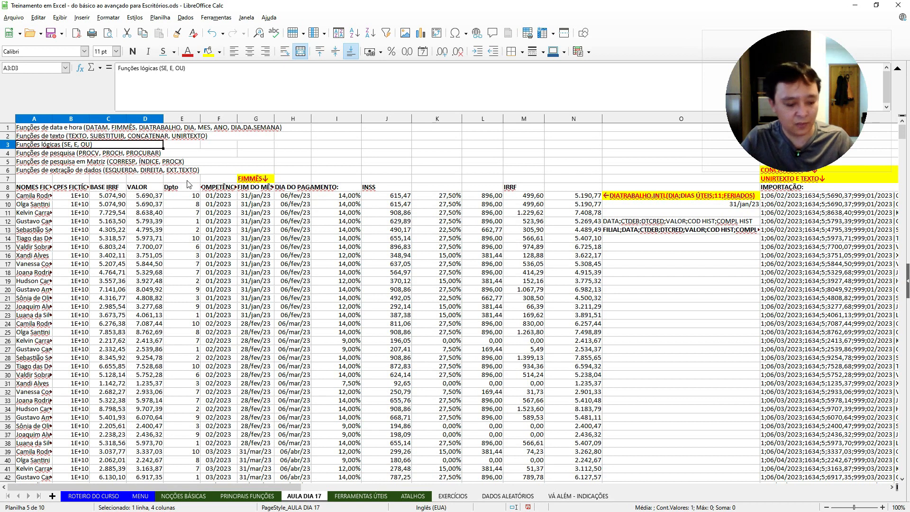
{"action": "left_click", "coordinate": [226, 146]}
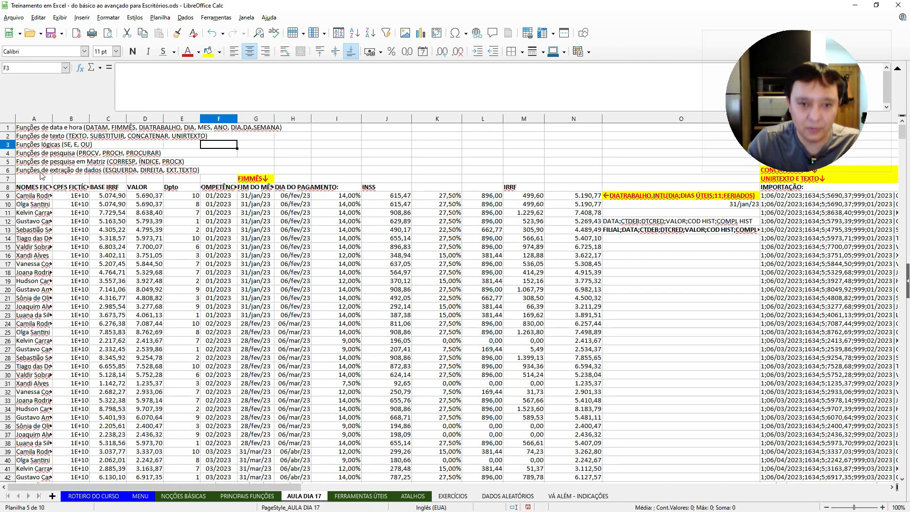
Inspect the import layout in O12, the date cells F12 to H12 and the SES rate formula in I12.
{"action": "left_click", "coordinate": [684, 222]}
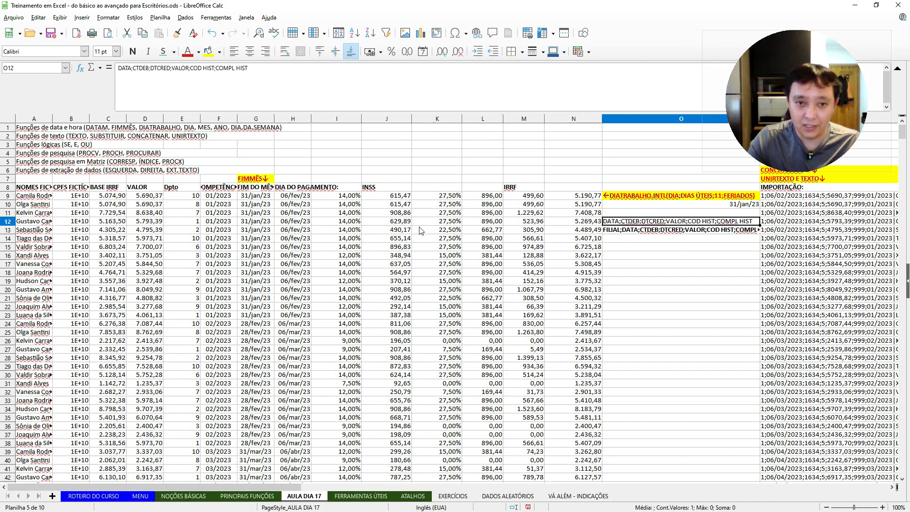
{"action": "left_click", "coordinate": [348, 238]}
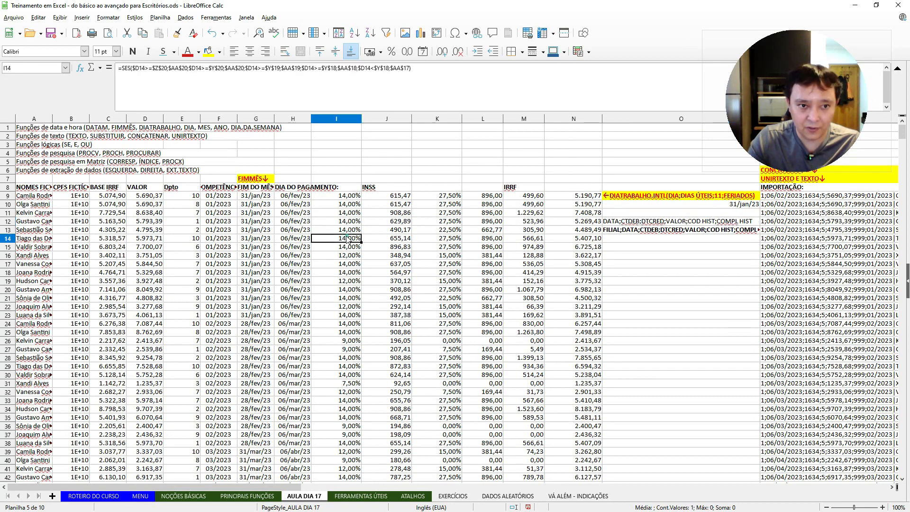
{"action": "left_click", "coordinate": [220, 222]}
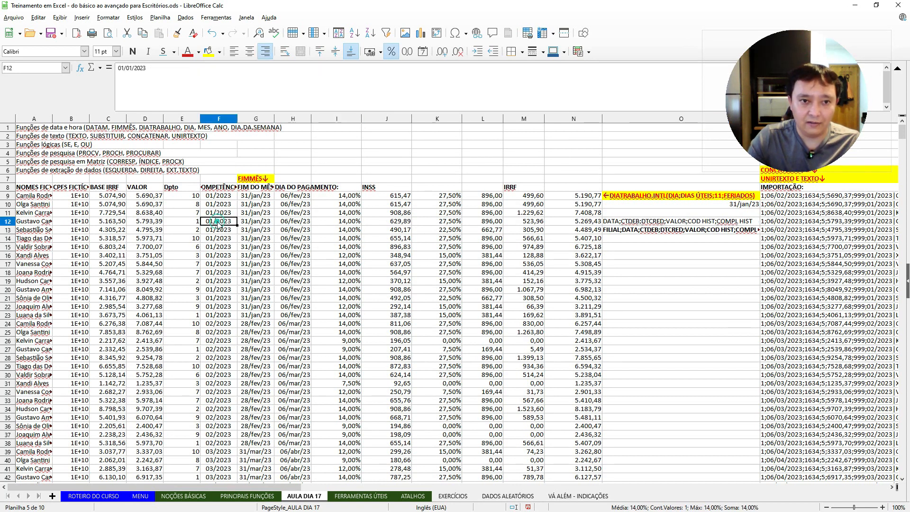
{"action": "left_click", "coordinate": [247, 223]}
{"action": "left_click", "coordinate": [284, 223]}
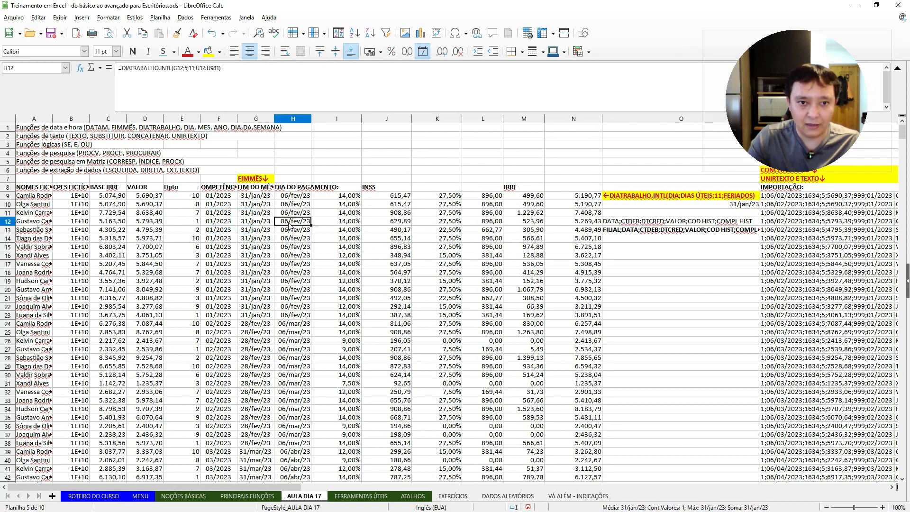
{"action": "left_click", "coordinate": [331, 221]}
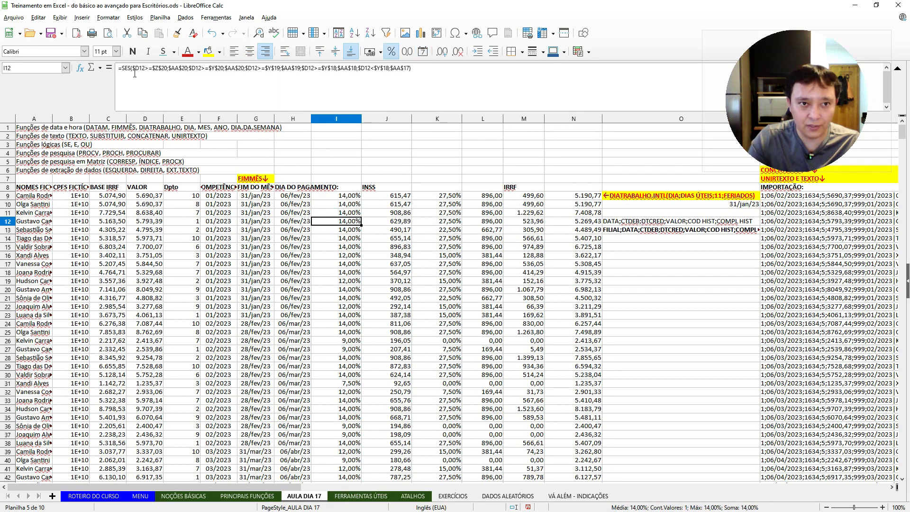
{"action": "mouse_move", "coordinate": [424, 70]}
{"action": "left_mouse_down"}
{"action": "mouse_move", "coordinate": [118, 69]}
{"action": "mouse_move", "coordinate": [409, 68]}
{"action": "left_mouse_up"}
{"action": "key", "text": "Escape"}
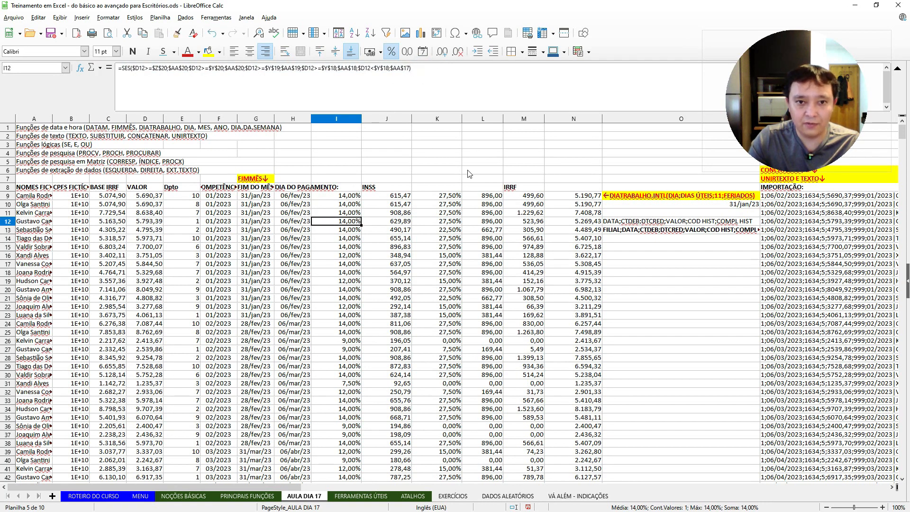
Look through the payroll rows down to the 2024 records and return to the net salary formulas at the start of column N.
{"action": "scroll", "coordinate": [353, 308], "scroll_direction": "down", "scroll_amount": 17}
{"action": "scroll", "coordinate": [353, 308], "scroll_direction": "down", "scroll_amount": 20}
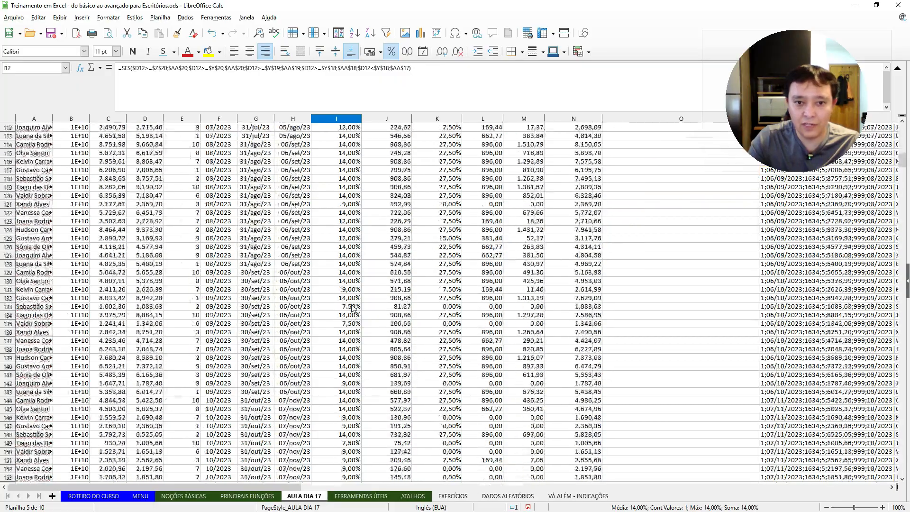
{"action": "scroll", "coordinate": [353, 308], "scroll_direction": "down", "scroll_amount": 17}
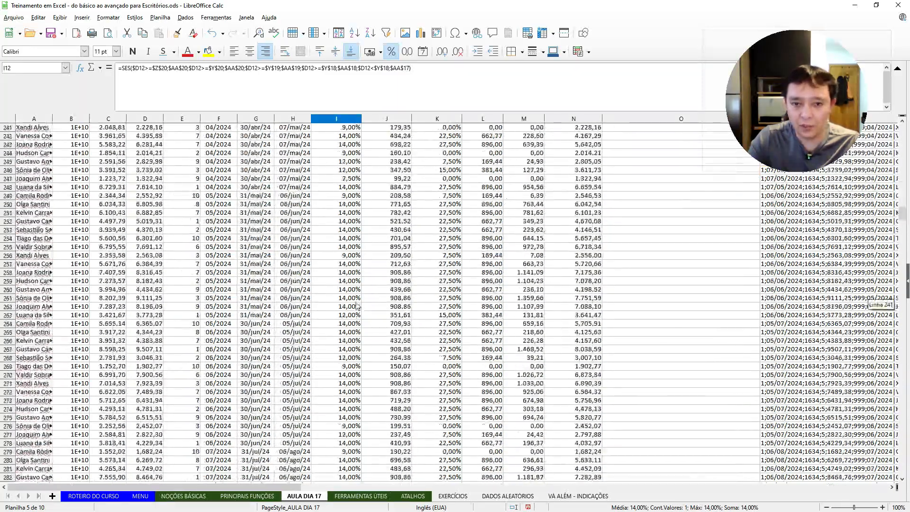
{"action": "left_click", "coordinate": [398, 316]}
{"action": "key", "text": "Right"}
{"action": "key", "text": "ctrl+Right"}
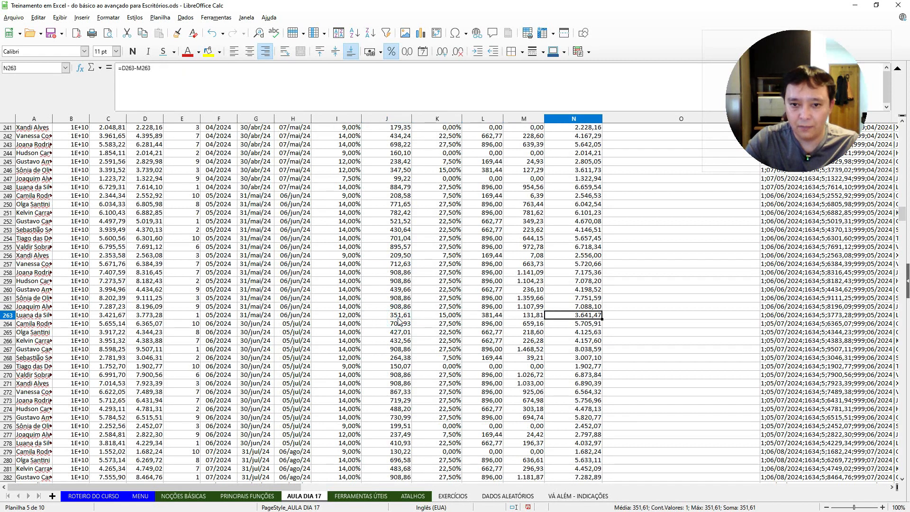
{"action": "key", "text": "ctrl+Up"}
{"action": "key", "text": "Down"}
{"action": "key", "text": "Down"}
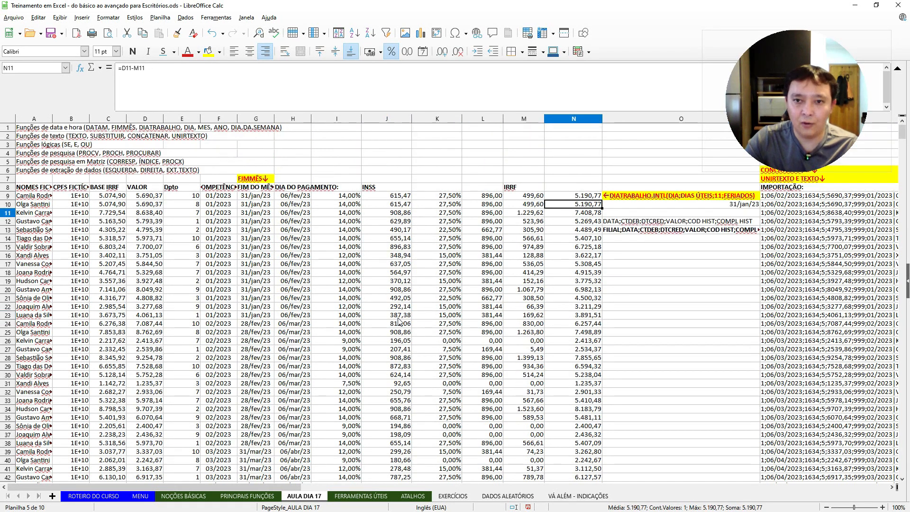
Review the row 9 tax formulas from the IRRF amount back to the INSS formula in J9.
{"action": "key", "text": "Left"}
{"action": "key", "text": "Up"}
{"action": "key", "text": "Up"}
{"action": "key", "text": "Left"}
{"action": "key", "text": "Left"}
{"action": "key", "text": "Left"}
{"action": "key", "text": "Left"}
{"action": "key", "text": "Right"}
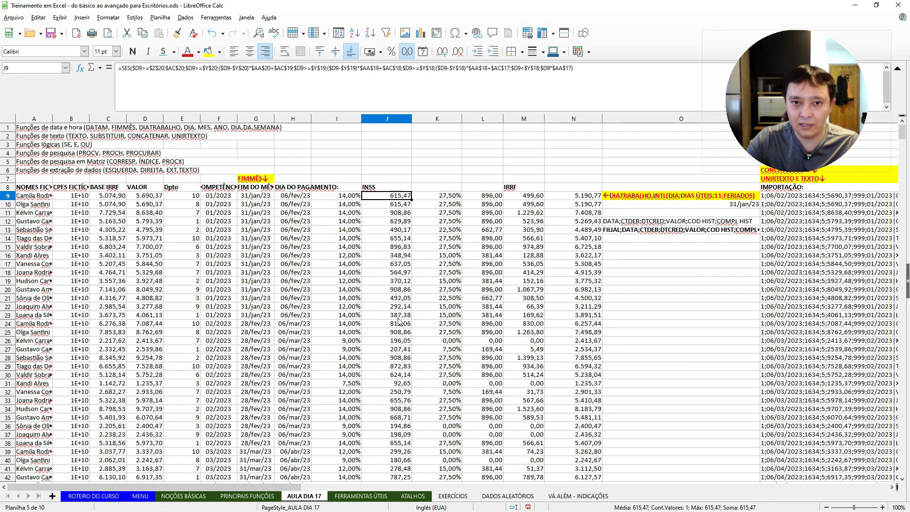
Examine the IRRF bracket table beside the holiday list, focusing on the second bracket's range and rate in Y10 and Z10.
{"action": "key", "text": "Right"}
{"action": "key", "text": "Right"}
{"action": "key", "text": "Right"}
{"action": "key", "text": "Right"}
{"action": "key", "text": "Right"}
{"action": "key", "text": "Right"}
{"action": "key", "text": "Right"}
{"action": "key", "text": "Right"}
{"action": "key", "text": "Right"}
{"action": "key", "text": "Right"}
{"action": "key", "text": "Right"}
{"action": "key", "text": "Right"}
{"action": "key", "text": "Right"}
{"action": "key", "text": "Right"}
{"action": "key", "text": "Right"}
{"action": "key", "text": "Right"}
{"action": "key", "text": "Right"}
{"action": "key", "text": "Right"}
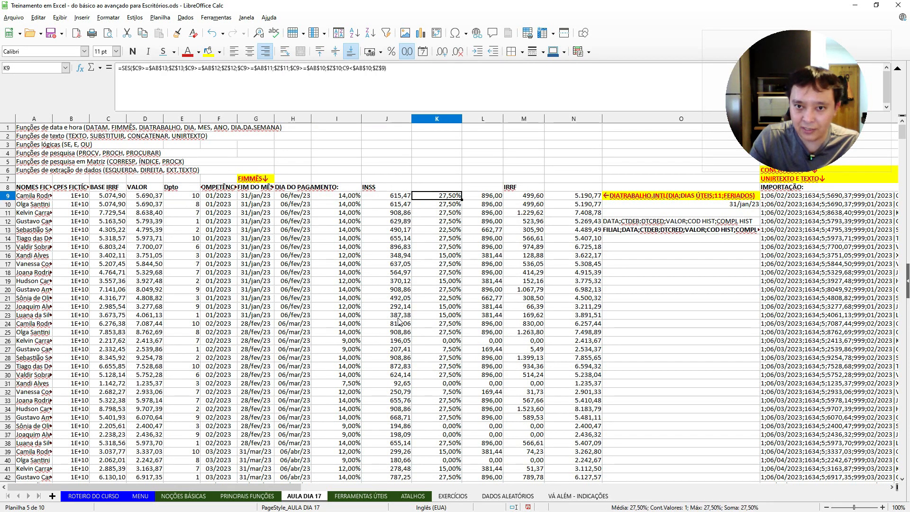
{"action": "key", "text": "Left"}
{"action": "key", "text": "Left"}
{"action": "key", "text": "Down"}
{"action": "key", "text": "Right"}
{"action": "key", "text": "Left"}
{"action": "key", "text": "Right"}
{"action": "key", "text": "Left"}
{"action": "key", "text": "Right"}
{"action": "key", "text": "Right"}
{"action": "key", "text": "Left"}
{"action": "key", "text": "Left"}
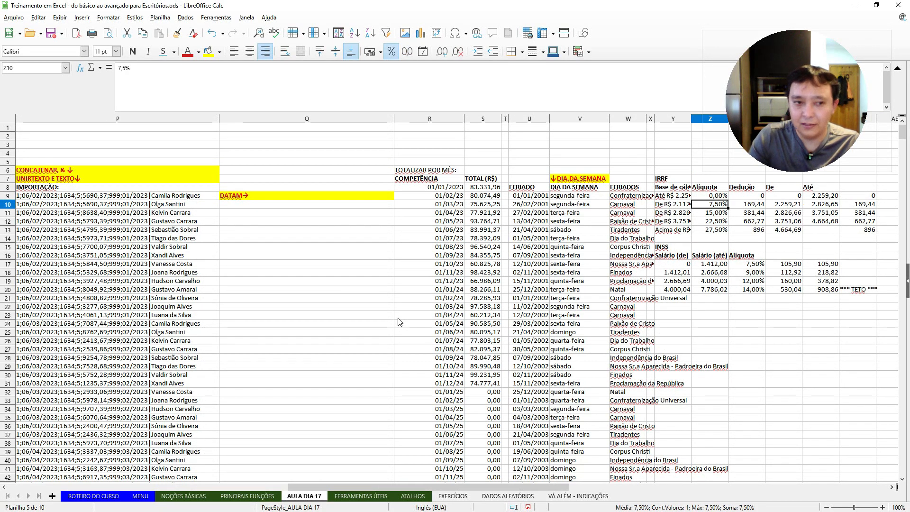
{"action": "key", "text": "Left"}
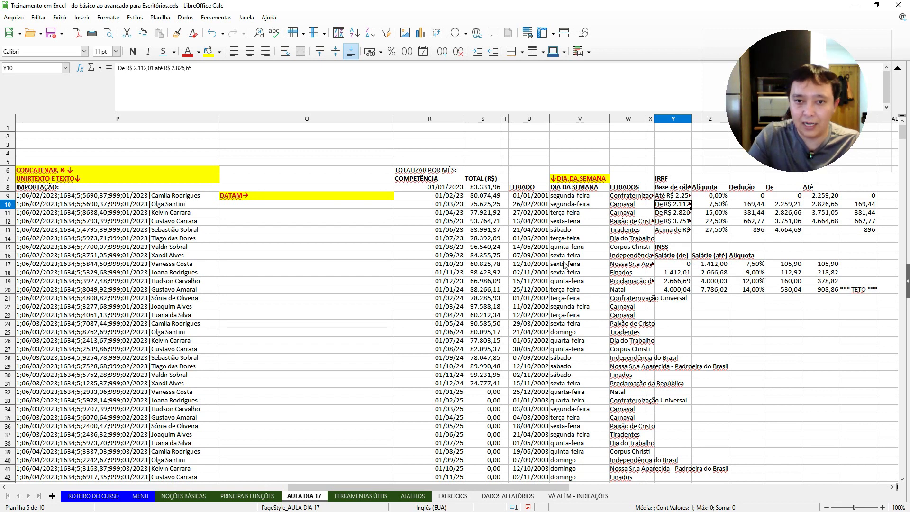
Compare the row 10 formulas for the INSS rate and amount, IRRF rate, deduction, IRRF amount and net salary in I10 to N10.
{"action": "scroll", "coordinate": [563, 266], "scroll_direction": "left", "scroll_amount": 5}
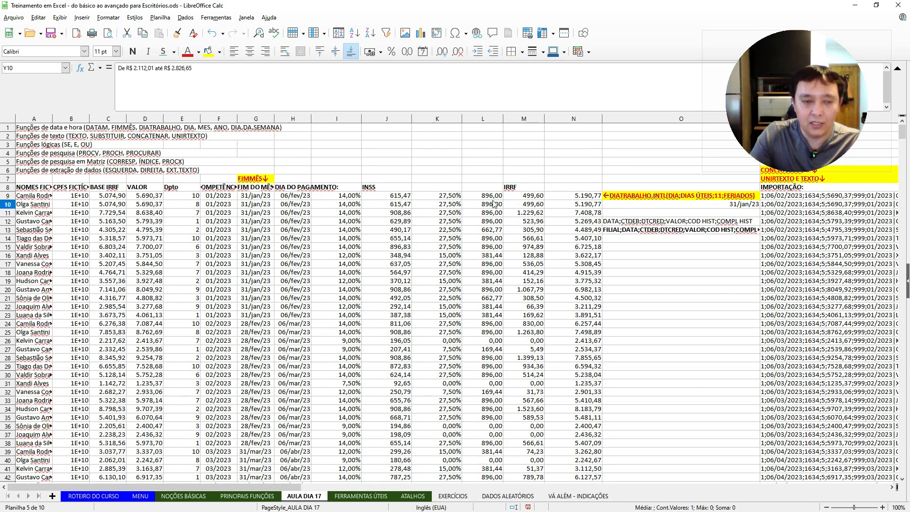
{"action": "left_click", "coordinate": [360, 204]}
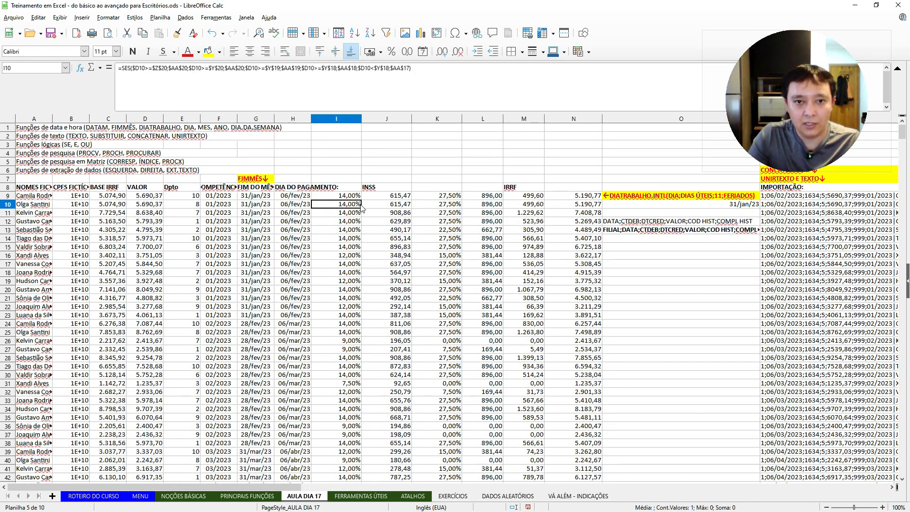
{"action": "key", "text": "Right"}
{"action": "key", "text": "Right"}
{"action": "key", "text": "Left"}
{"action": "key", "text": "Left"}
{"action": "key", "text": "Left"}
{"action": "key", "text": "Right"}
{"action": "key", "text": "Left"}
{"action": "key", "text": "Right"}
{"action": "key", "text": "Right"}
{"action": "key", "text": "Right"}
{"action": "key", "text": "Right"}
{"action": "key", "text": "Right"}
{"action": "key", "text": "Right"}
{"action": "key", "text": "Left"}
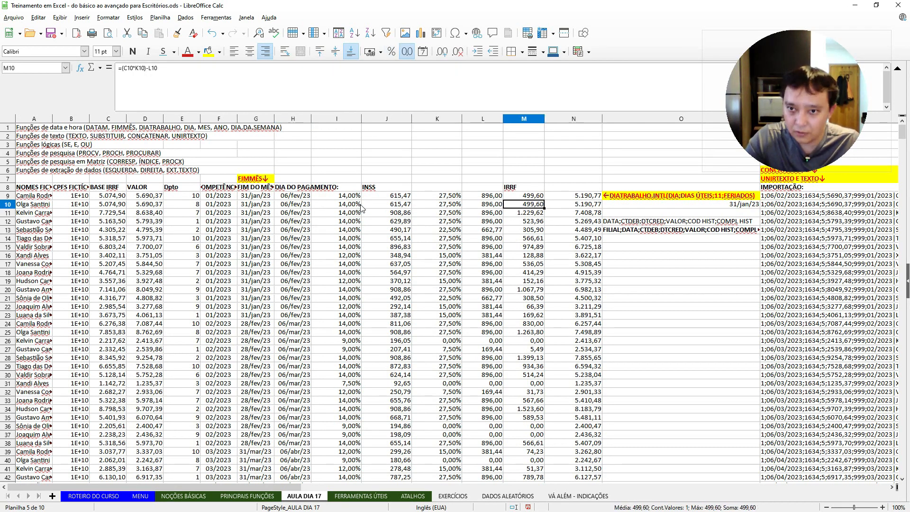
{"action": "key", "text": "Right"}
{"action": "key", "text": "Left"}
{"action": "key", "text": "Left"}
{"action": "key", "text": "Left"}
{"action": "key", "text": "Left"}
{"action": "key", "text": "Right"}
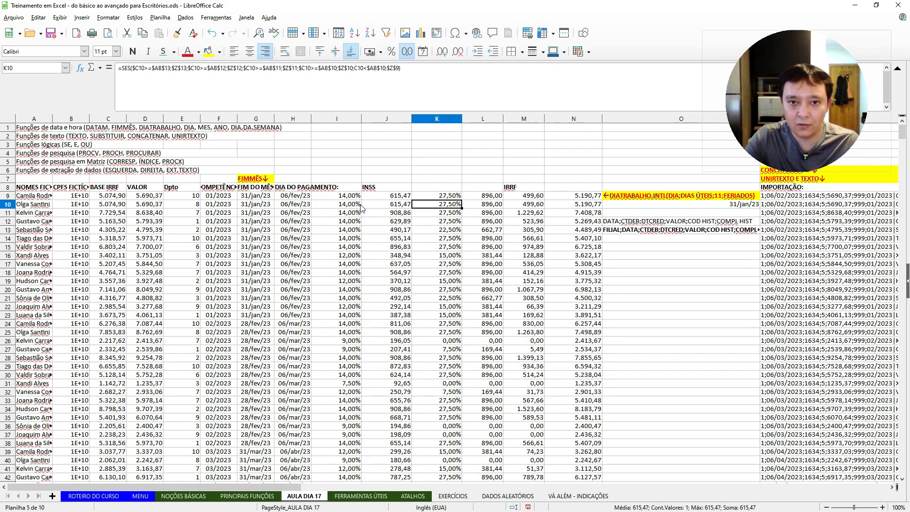
{"action": "key", "text": "Right"}
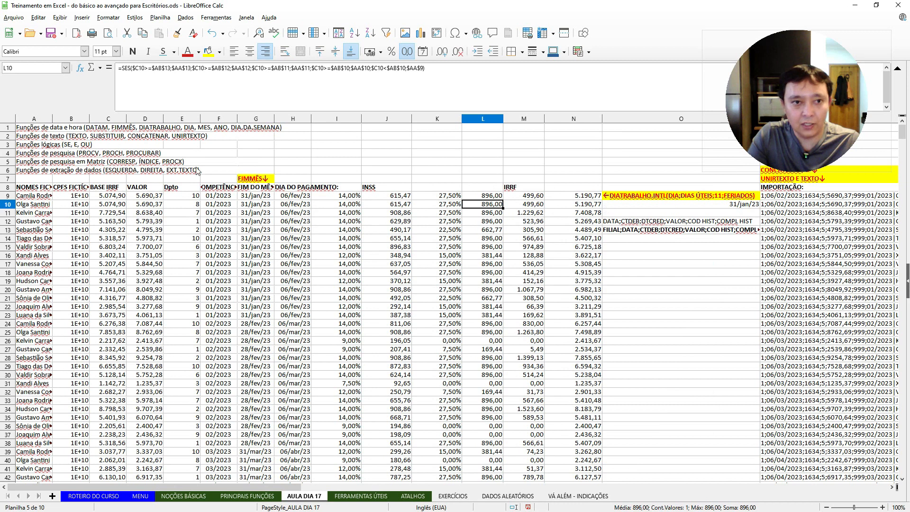
Revisit the logical functions topic in row 3 and the FIMMÊS label in G7.
{"action": "left_click", "coordinate": [31, 144]}
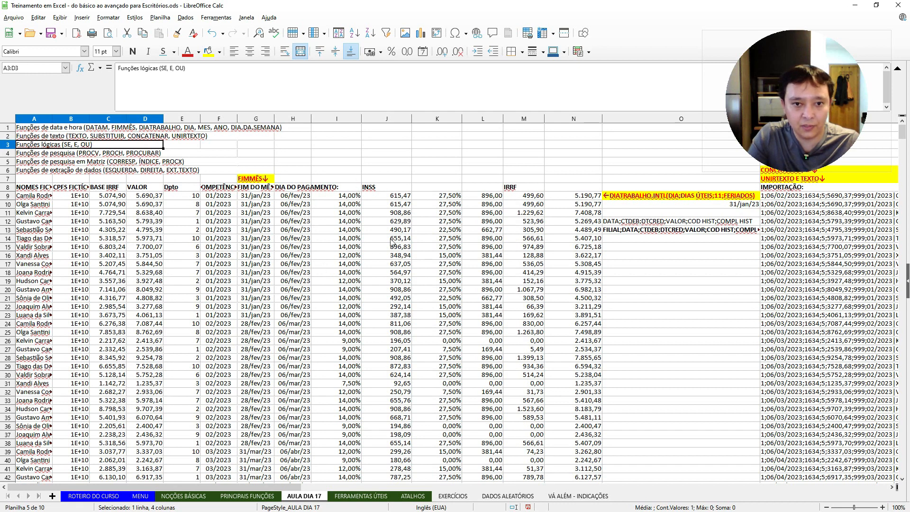
{"action": "left_click", "coordinate": [257, 180]}
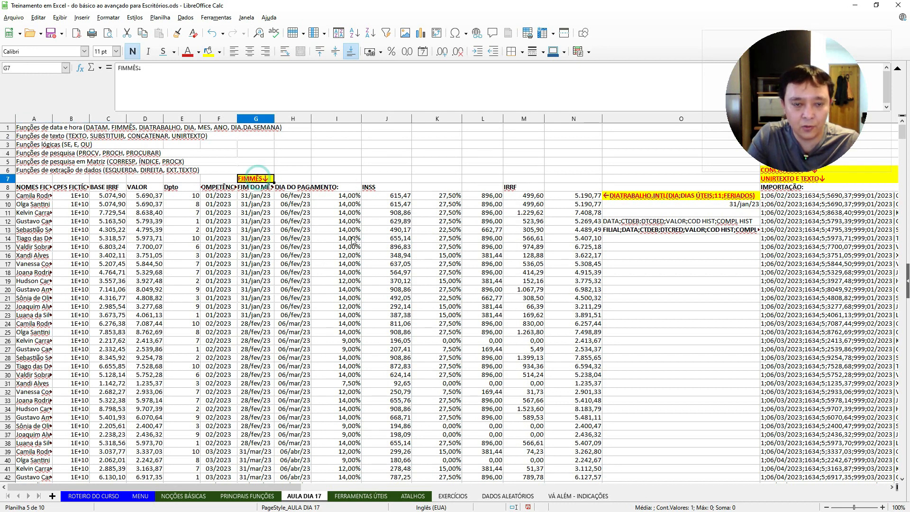